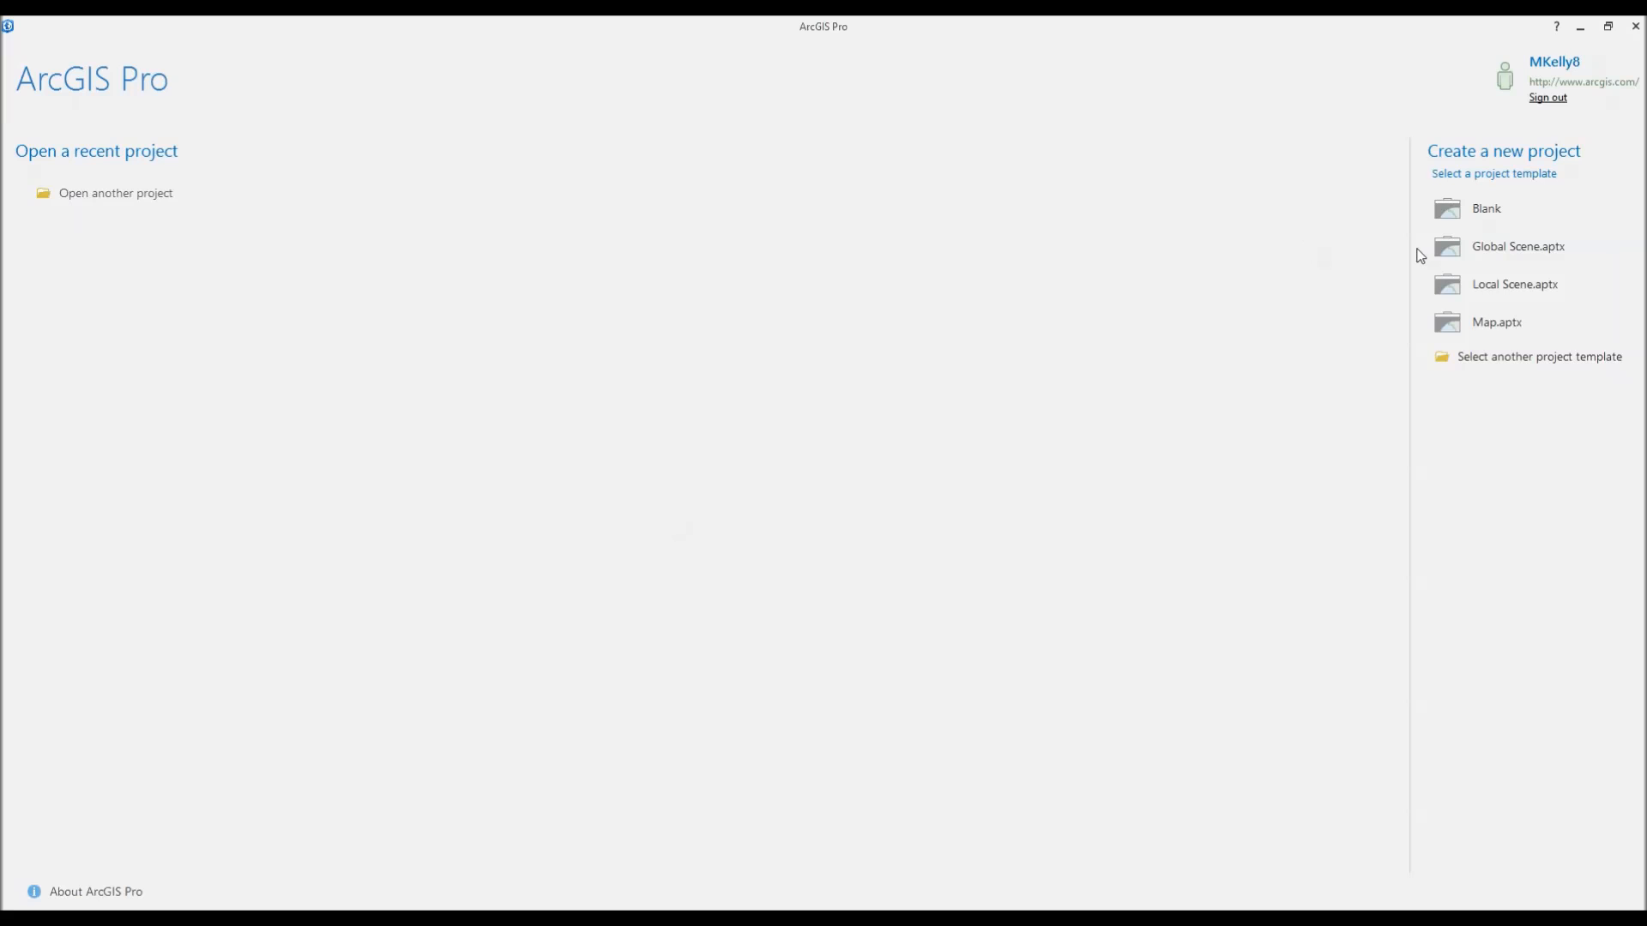
- Create a blank project named ArcGisProWebinar in its own new folder at the default projects location
click(1529, 209)
double_click(749, 434)
text(Arc)
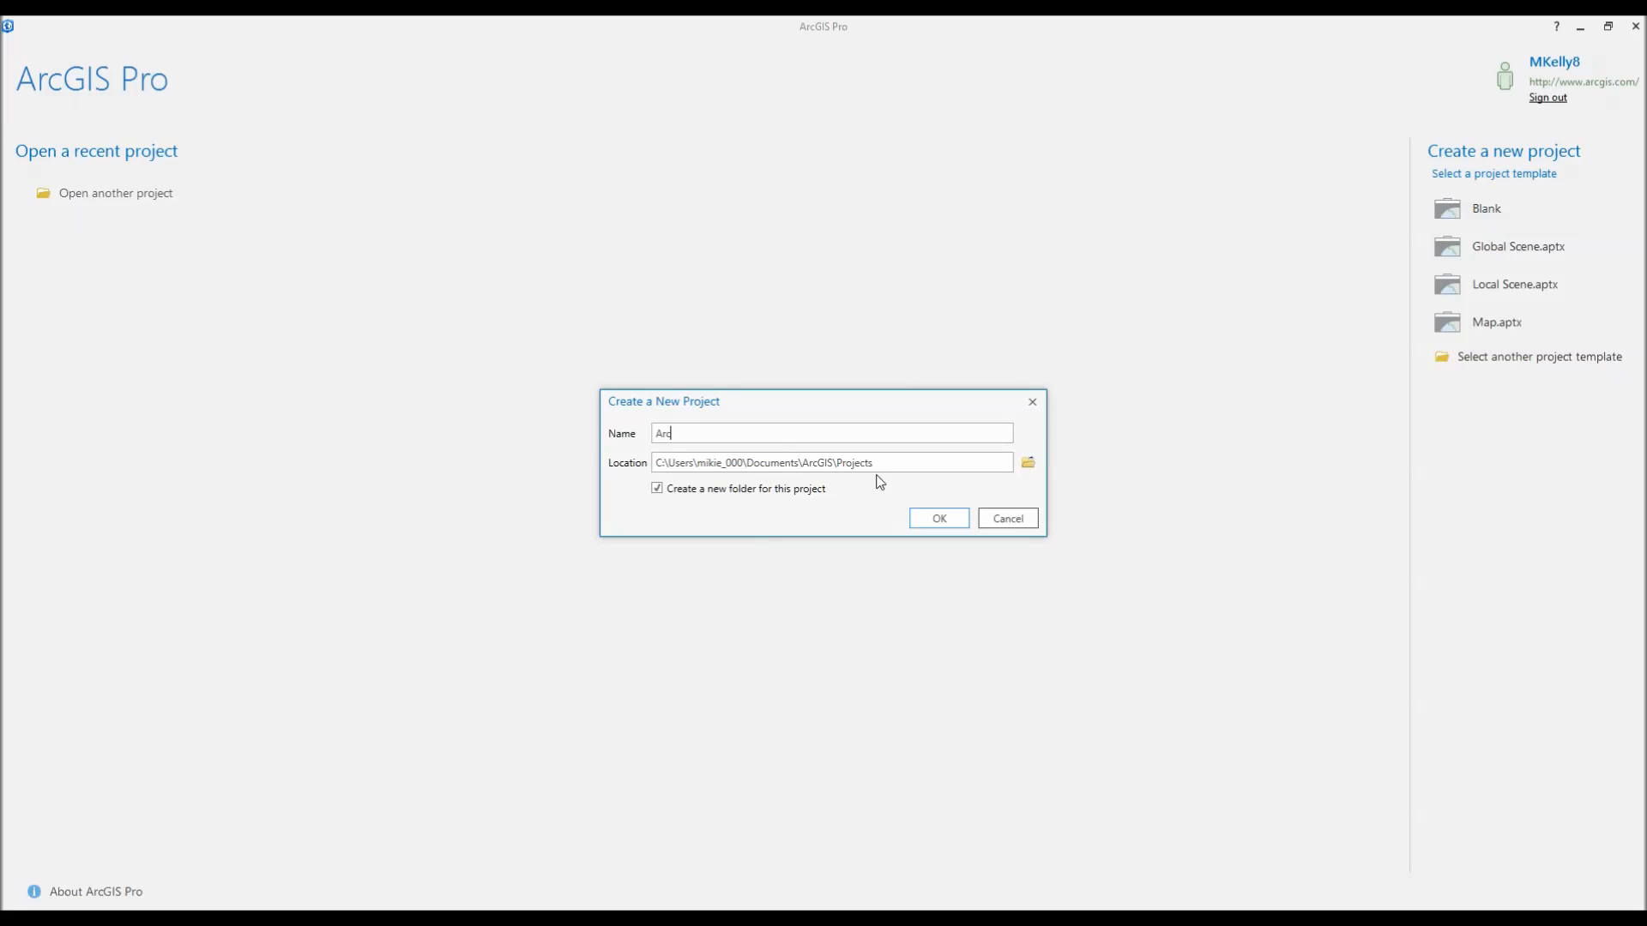
text(GisProWebinar)
click(939, 518)
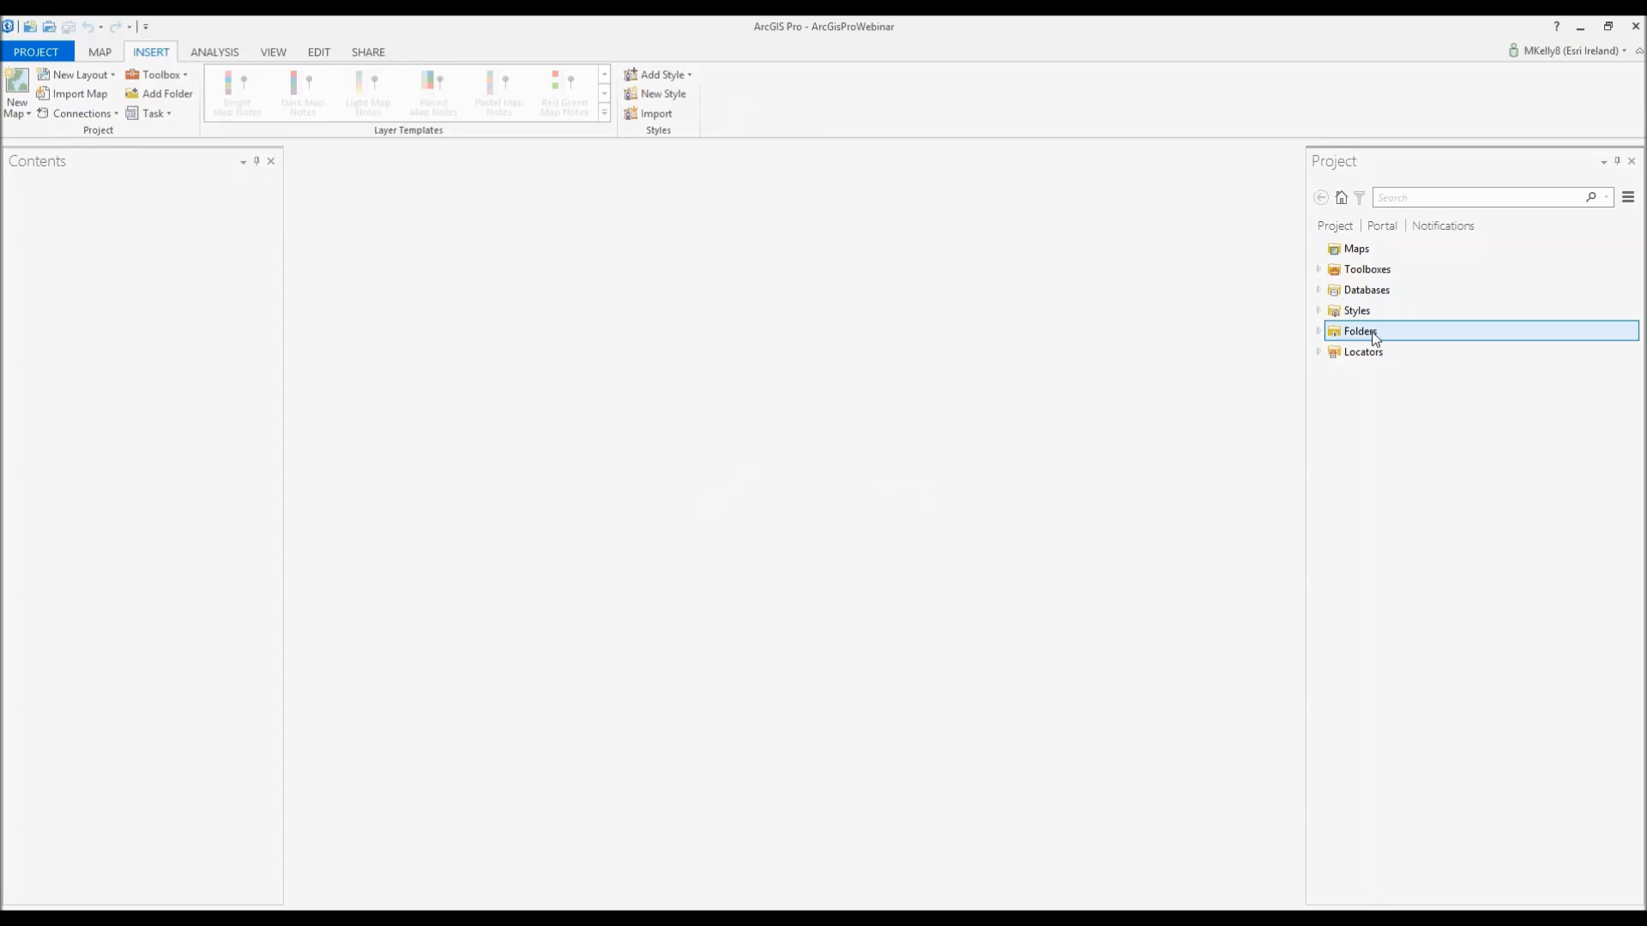
click(1388, 446)
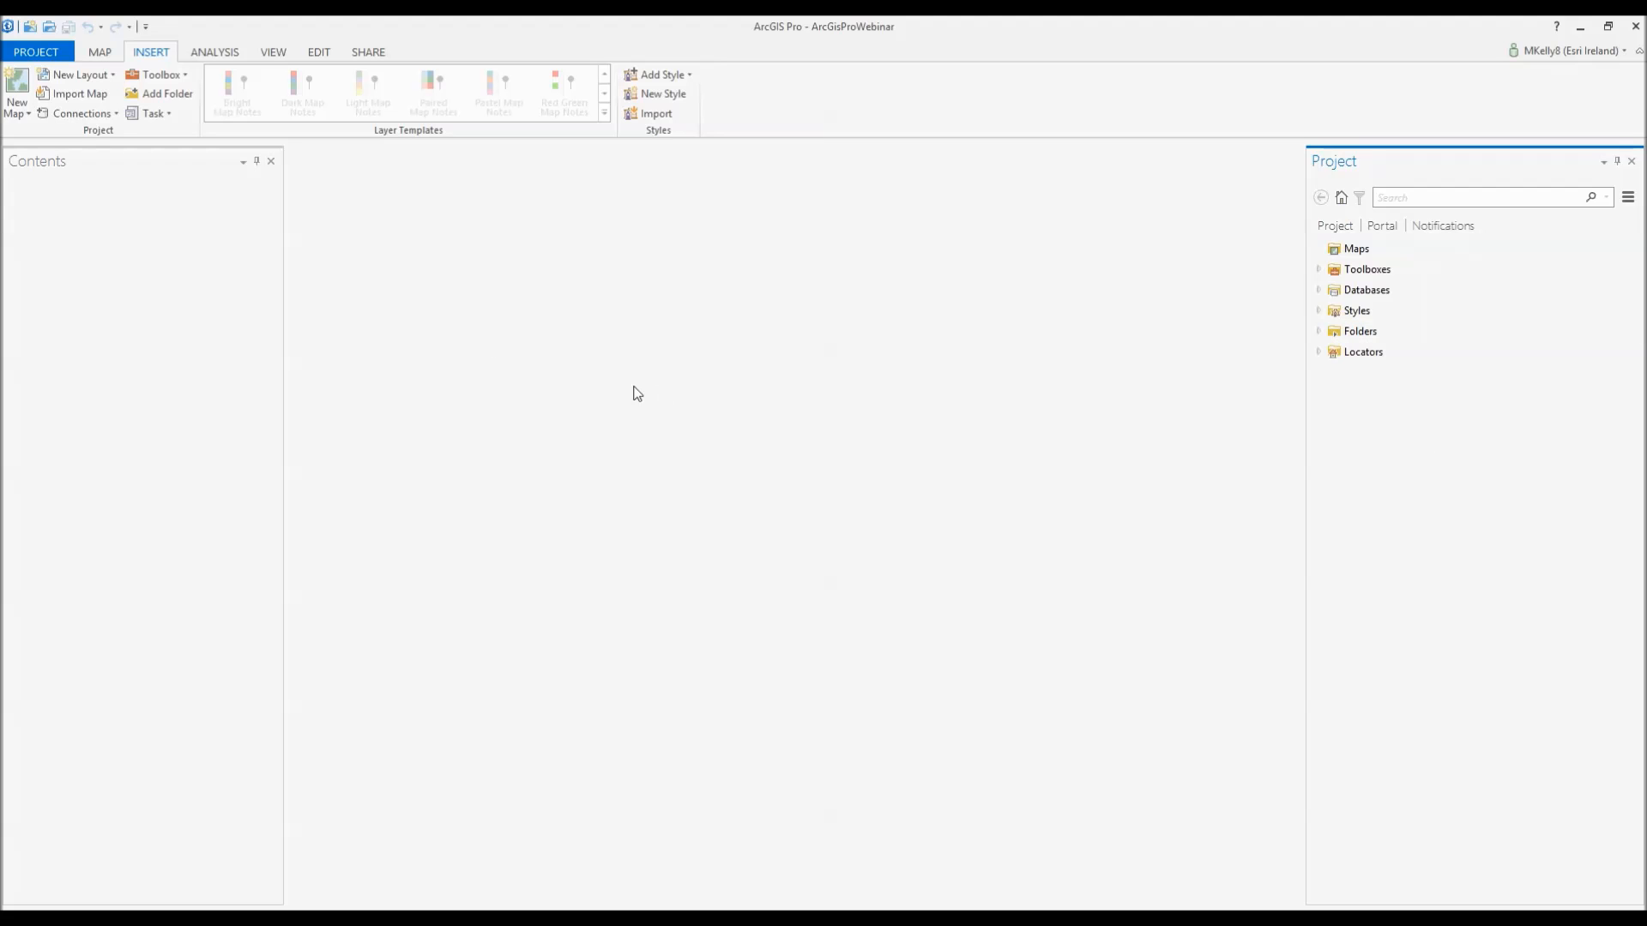
- Import a task item into the project, then clear the Tasks and Task Designer panes from the workspace
click(159, 114)
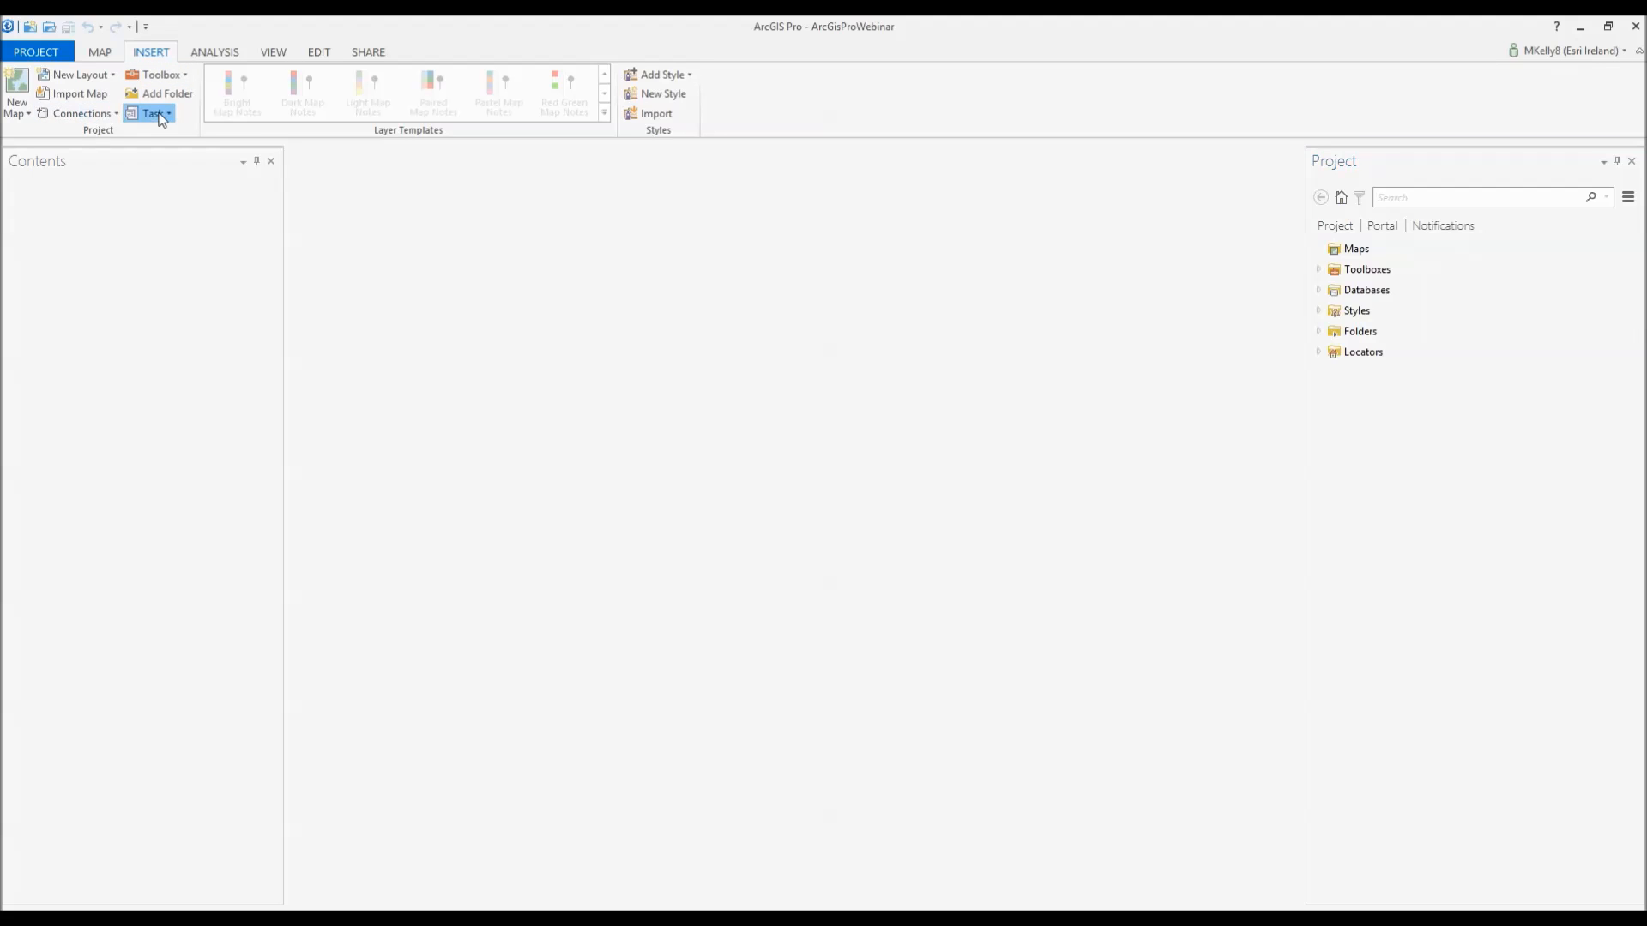
click(192, 163)
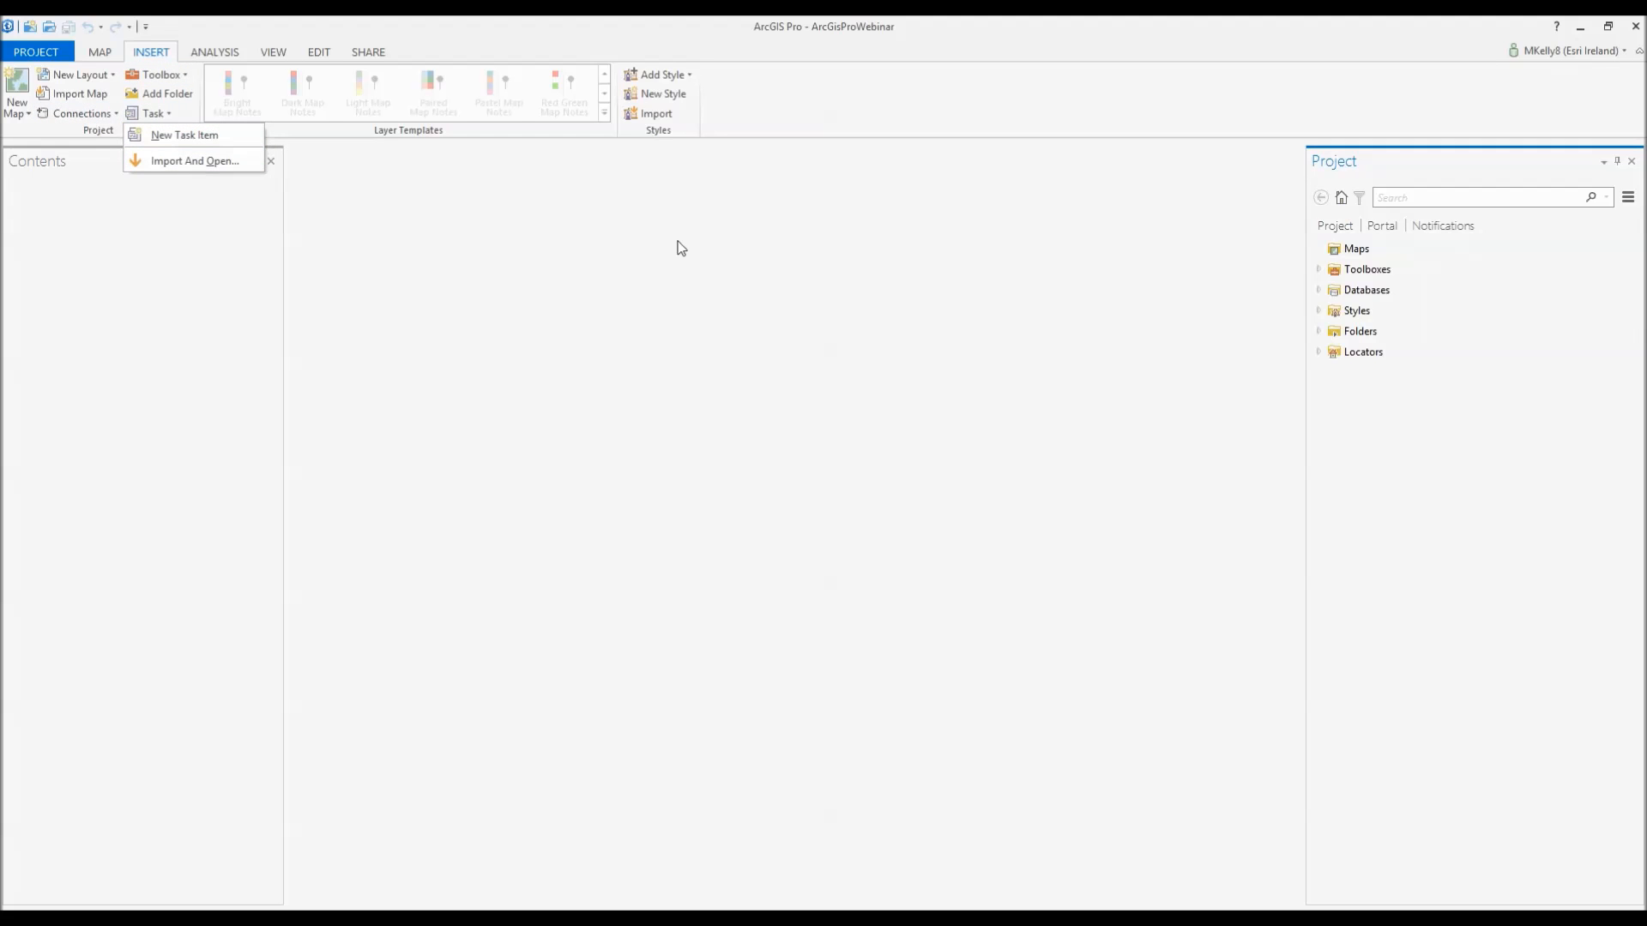
click(785, 358)
click(985, 625)
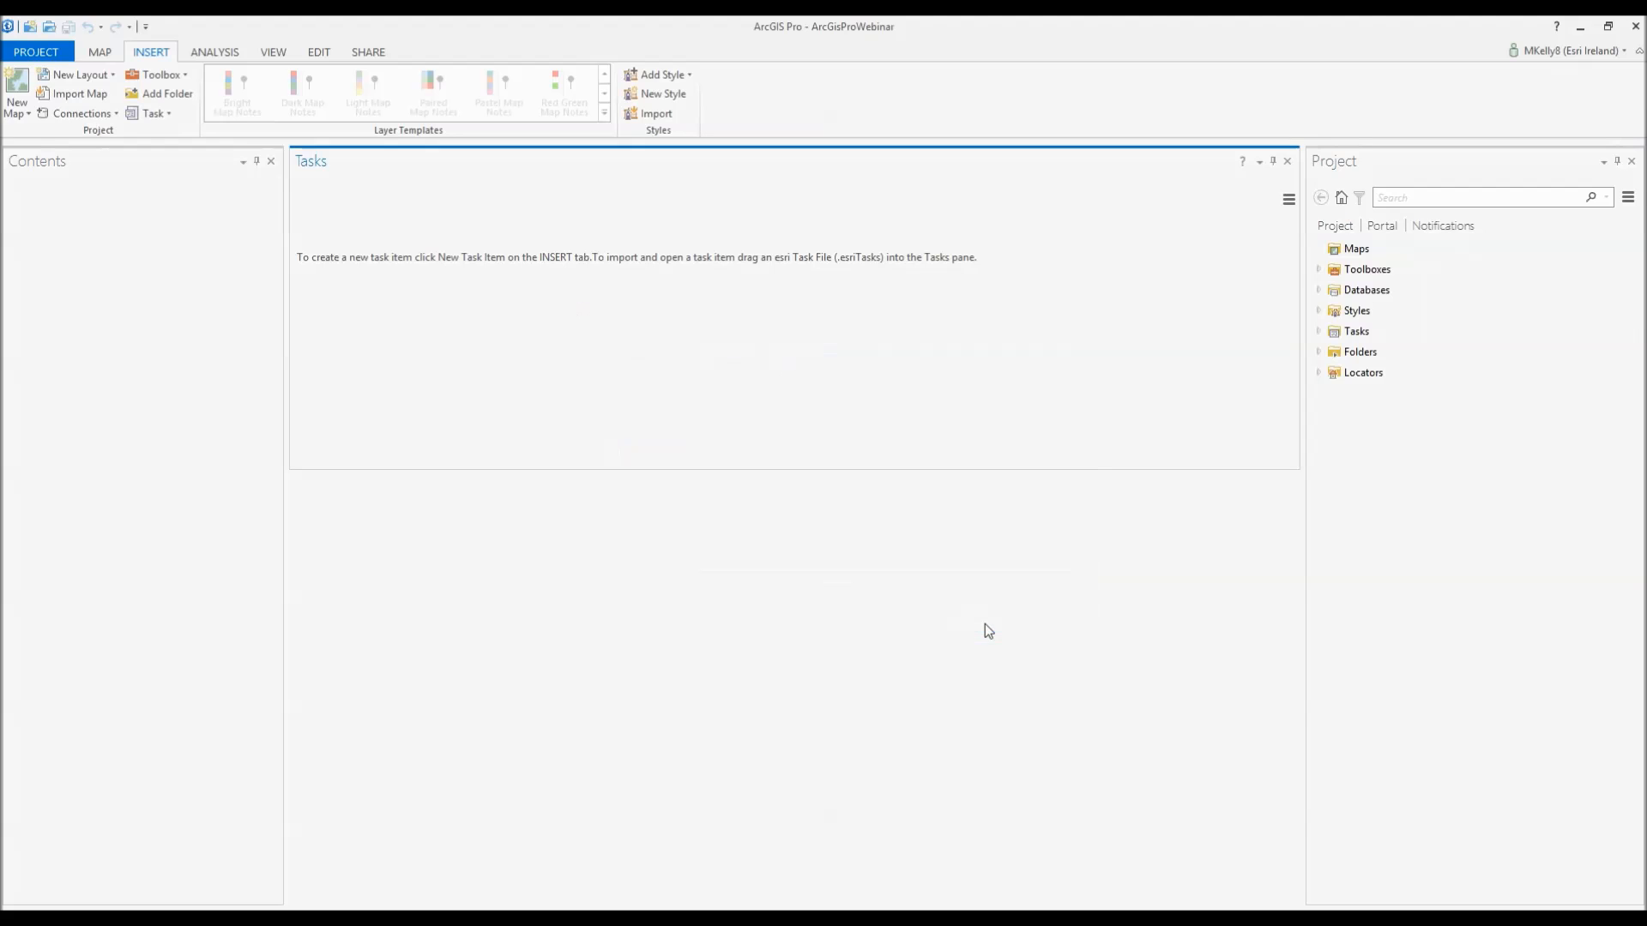
drag(744, 167, 1646, 120)
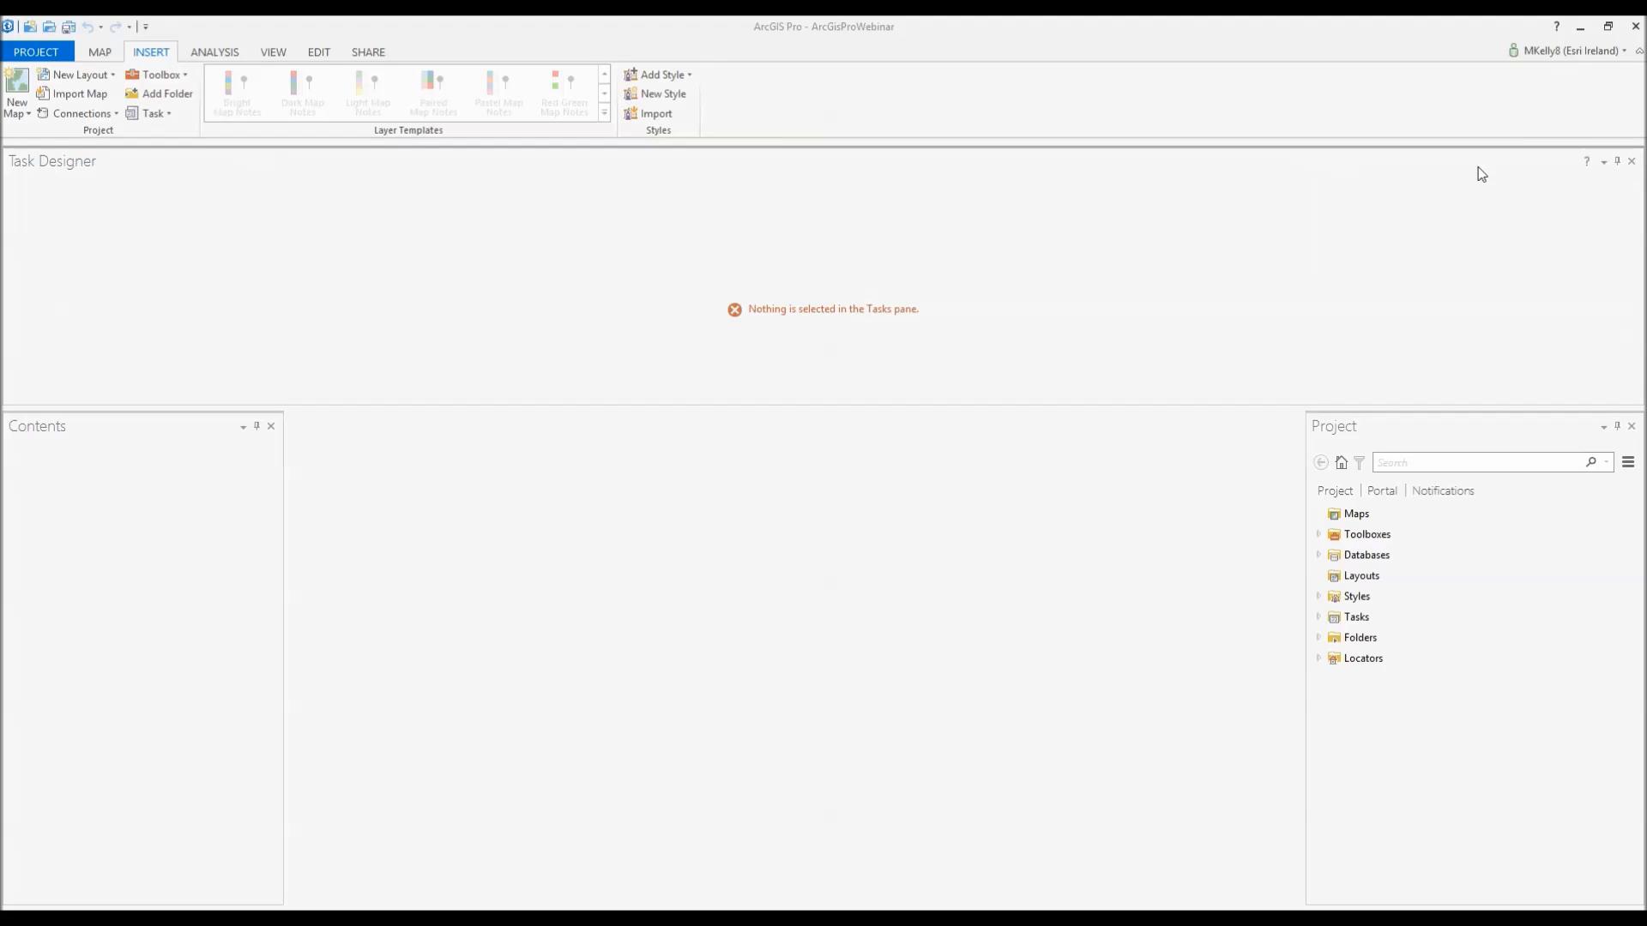
drag(1476, 166, 1646, 387)
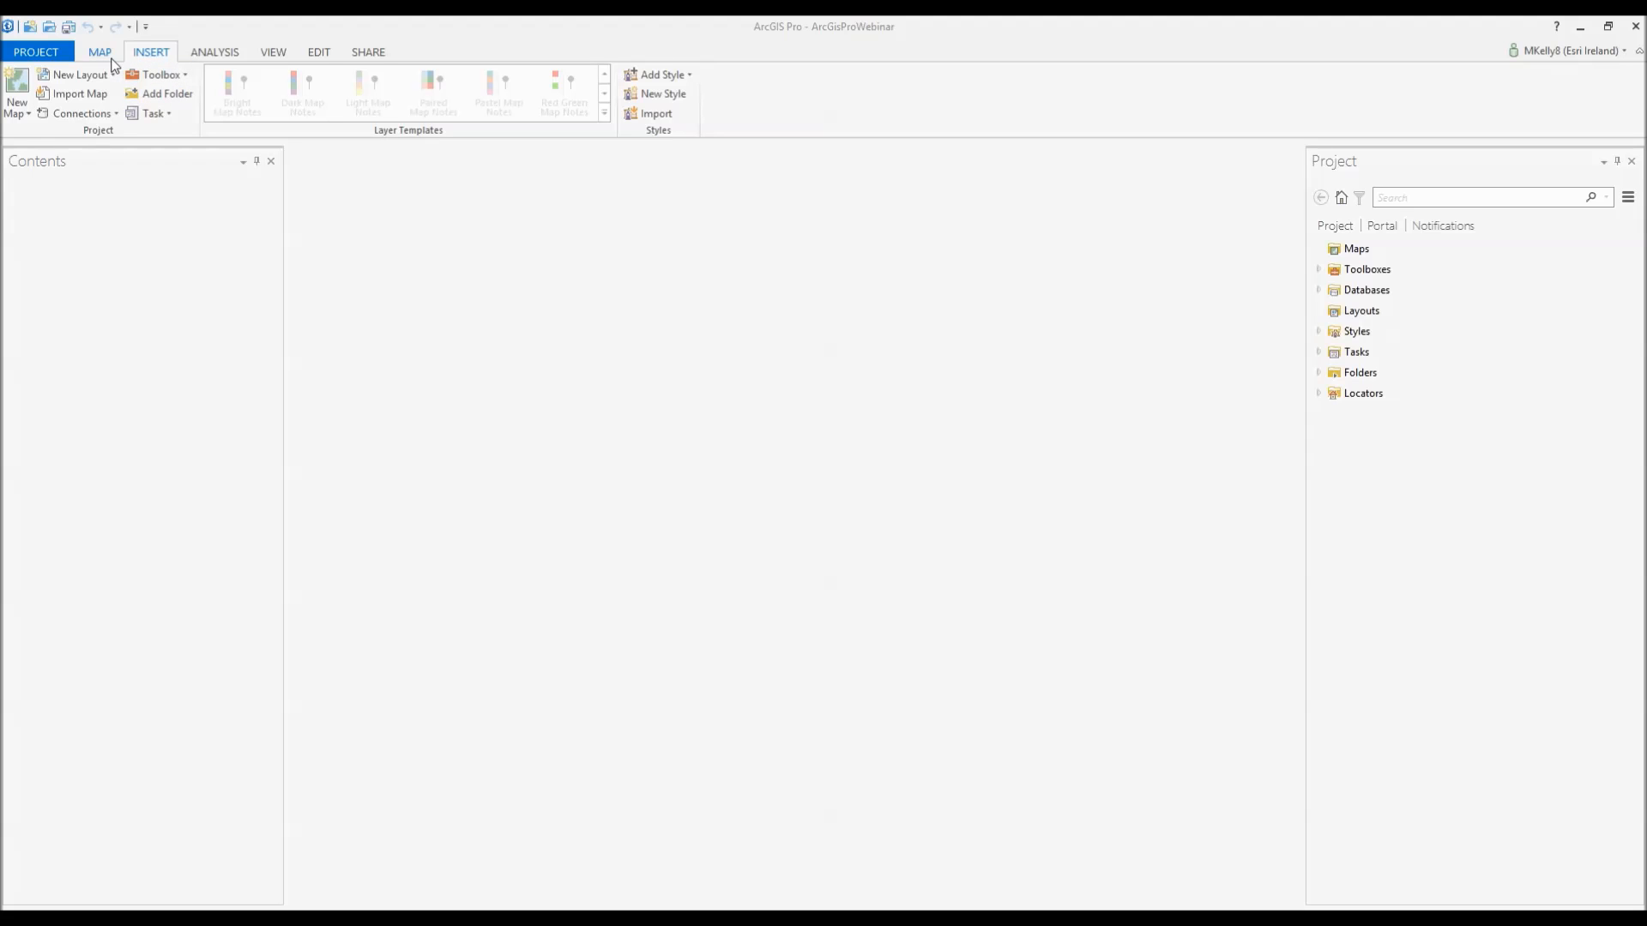
- Examine the available map, insert, analysis, view and editing commands, including the application's editing options
click(105, 53)
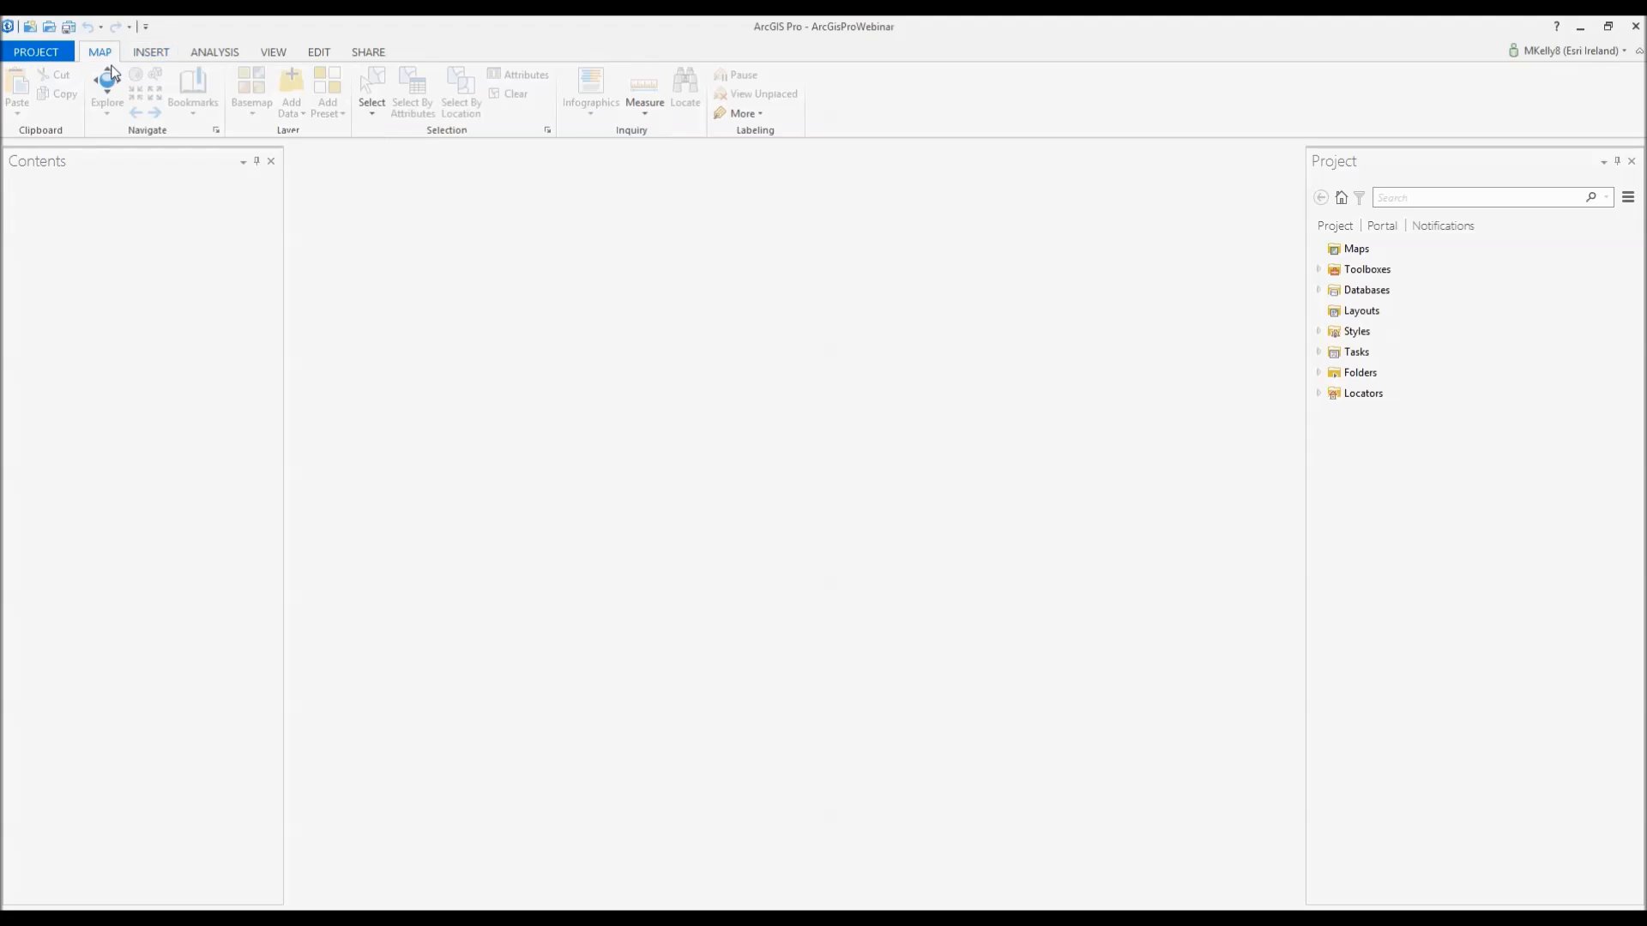
click(154, 54)
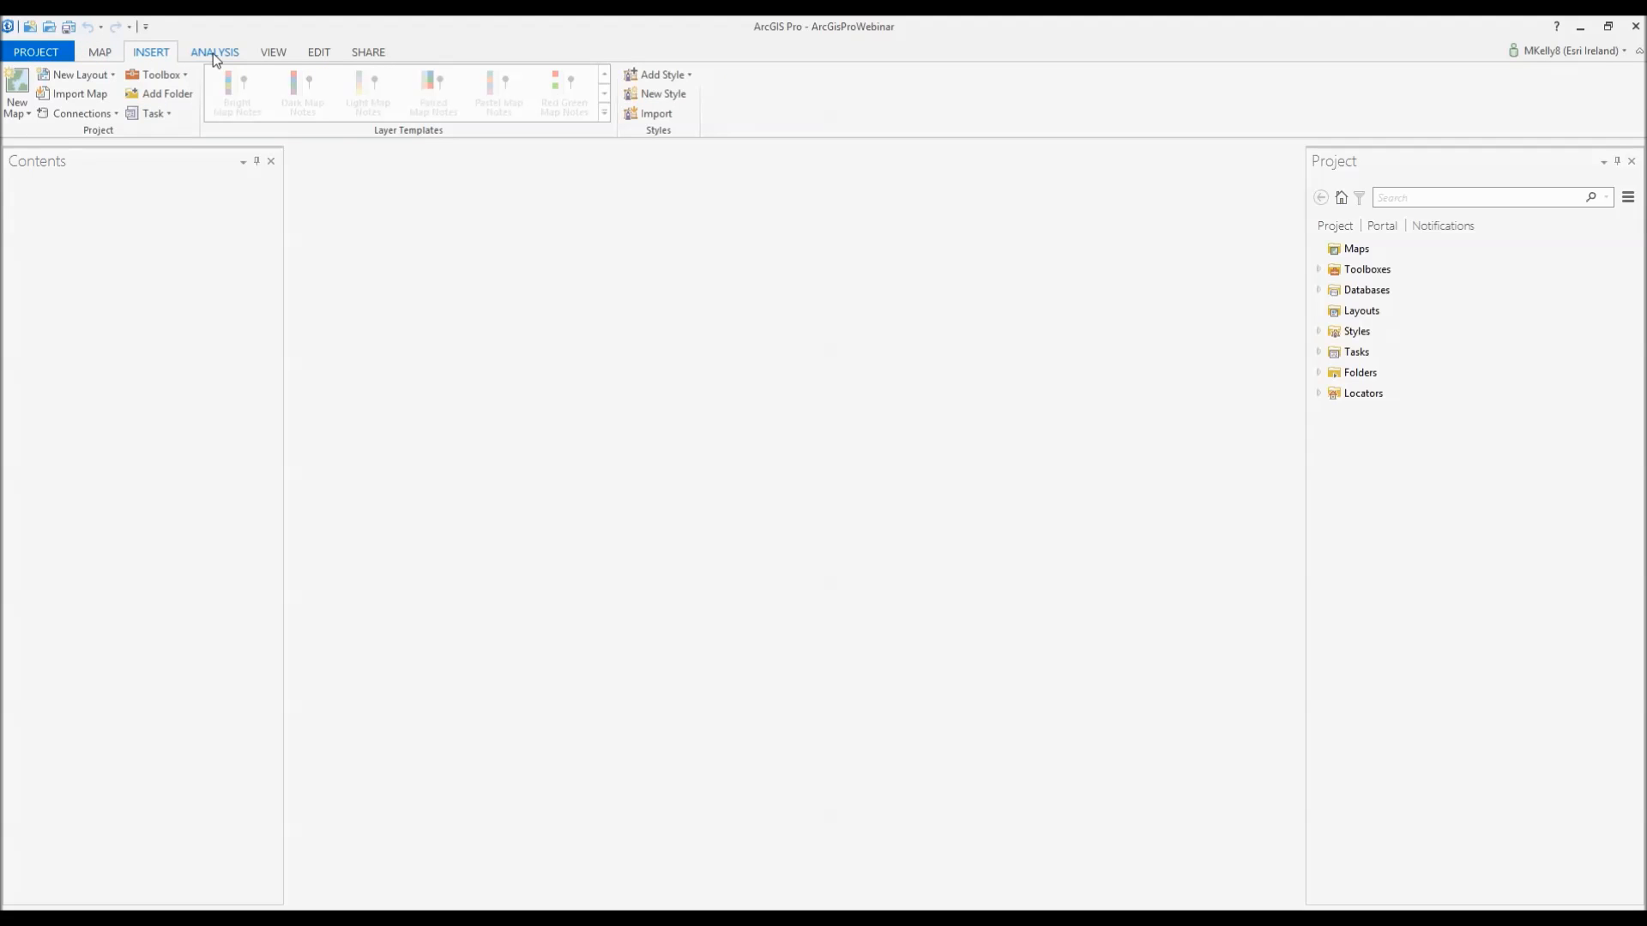
click(213, 54)
click(285, 51)
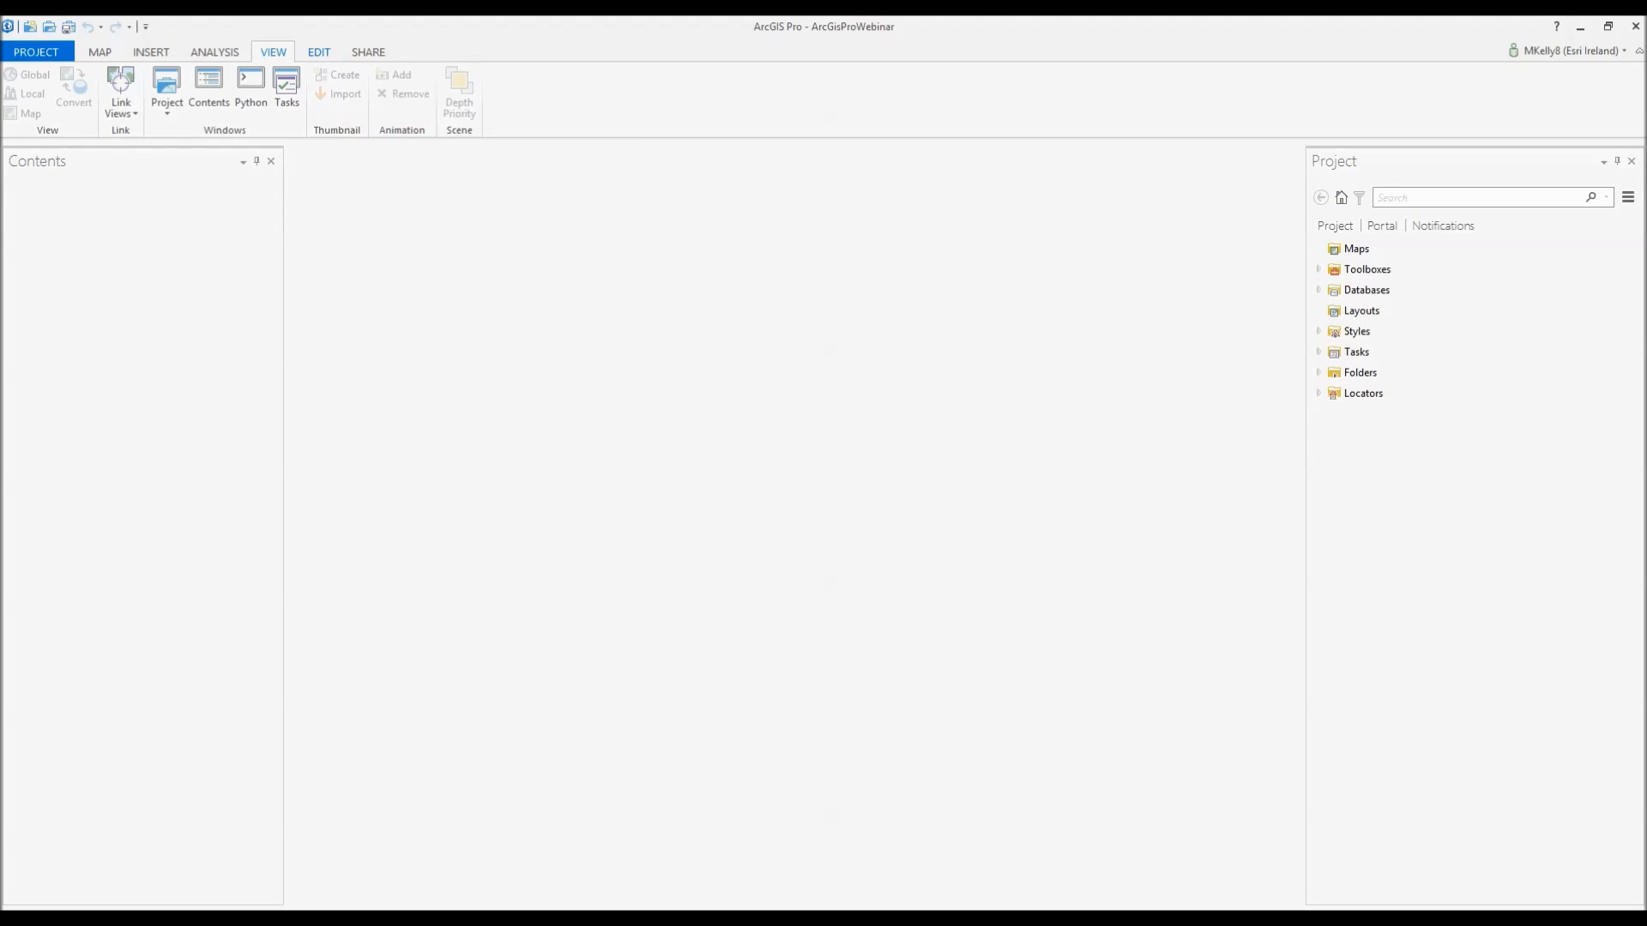
click(324, 53)
click(282, 132)
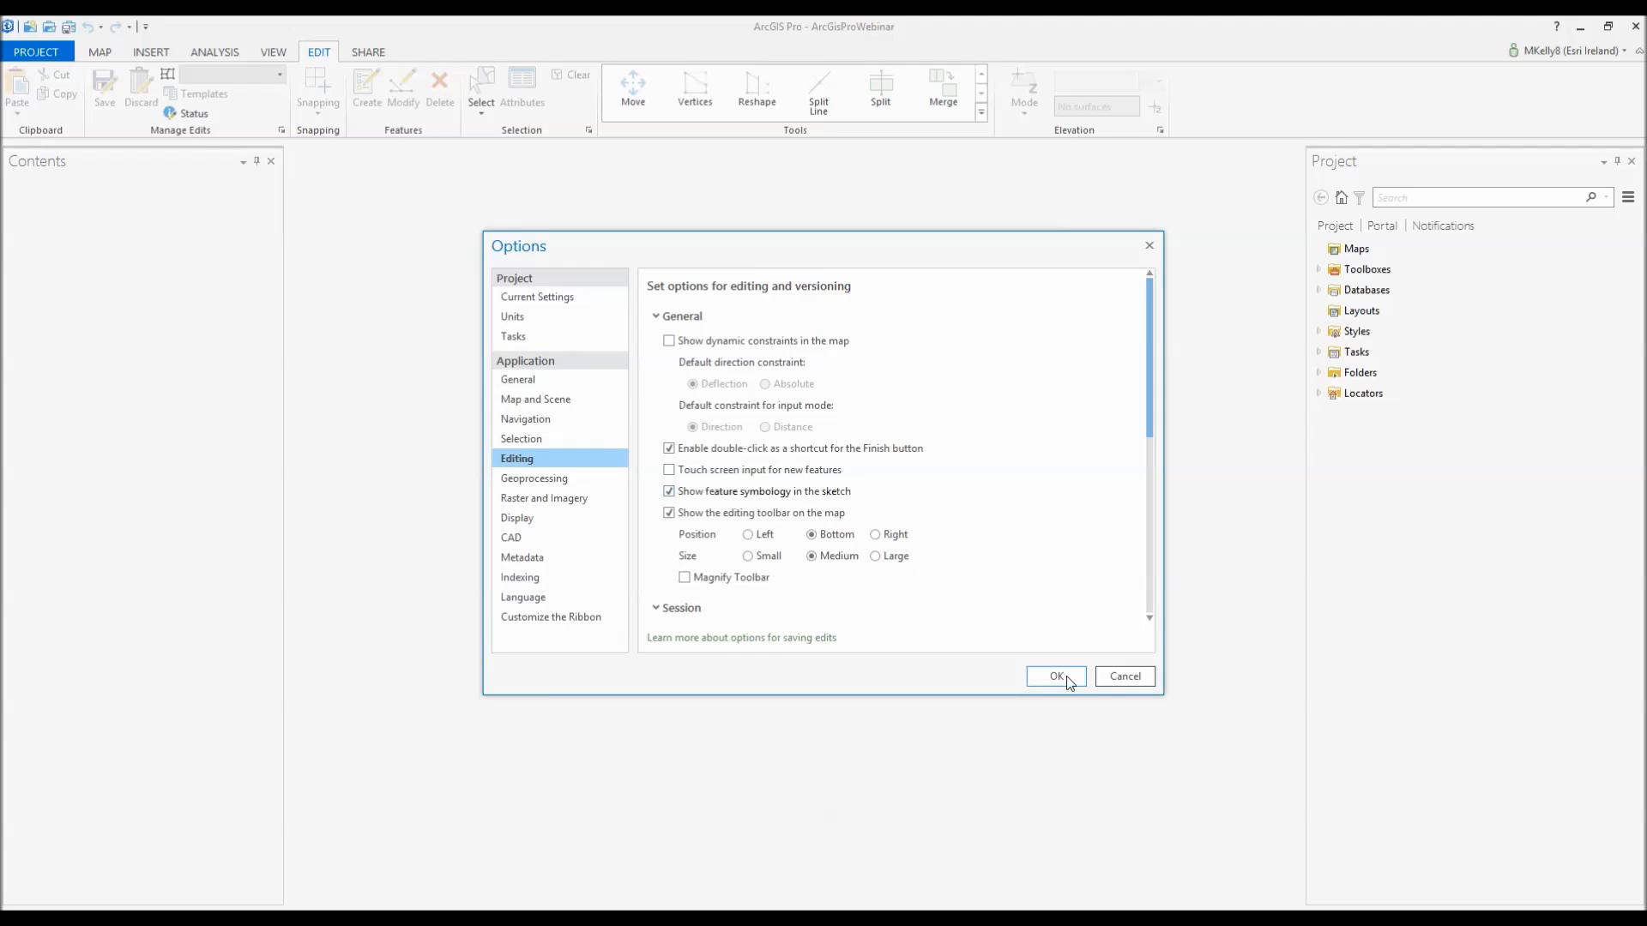
click(1124, 676)
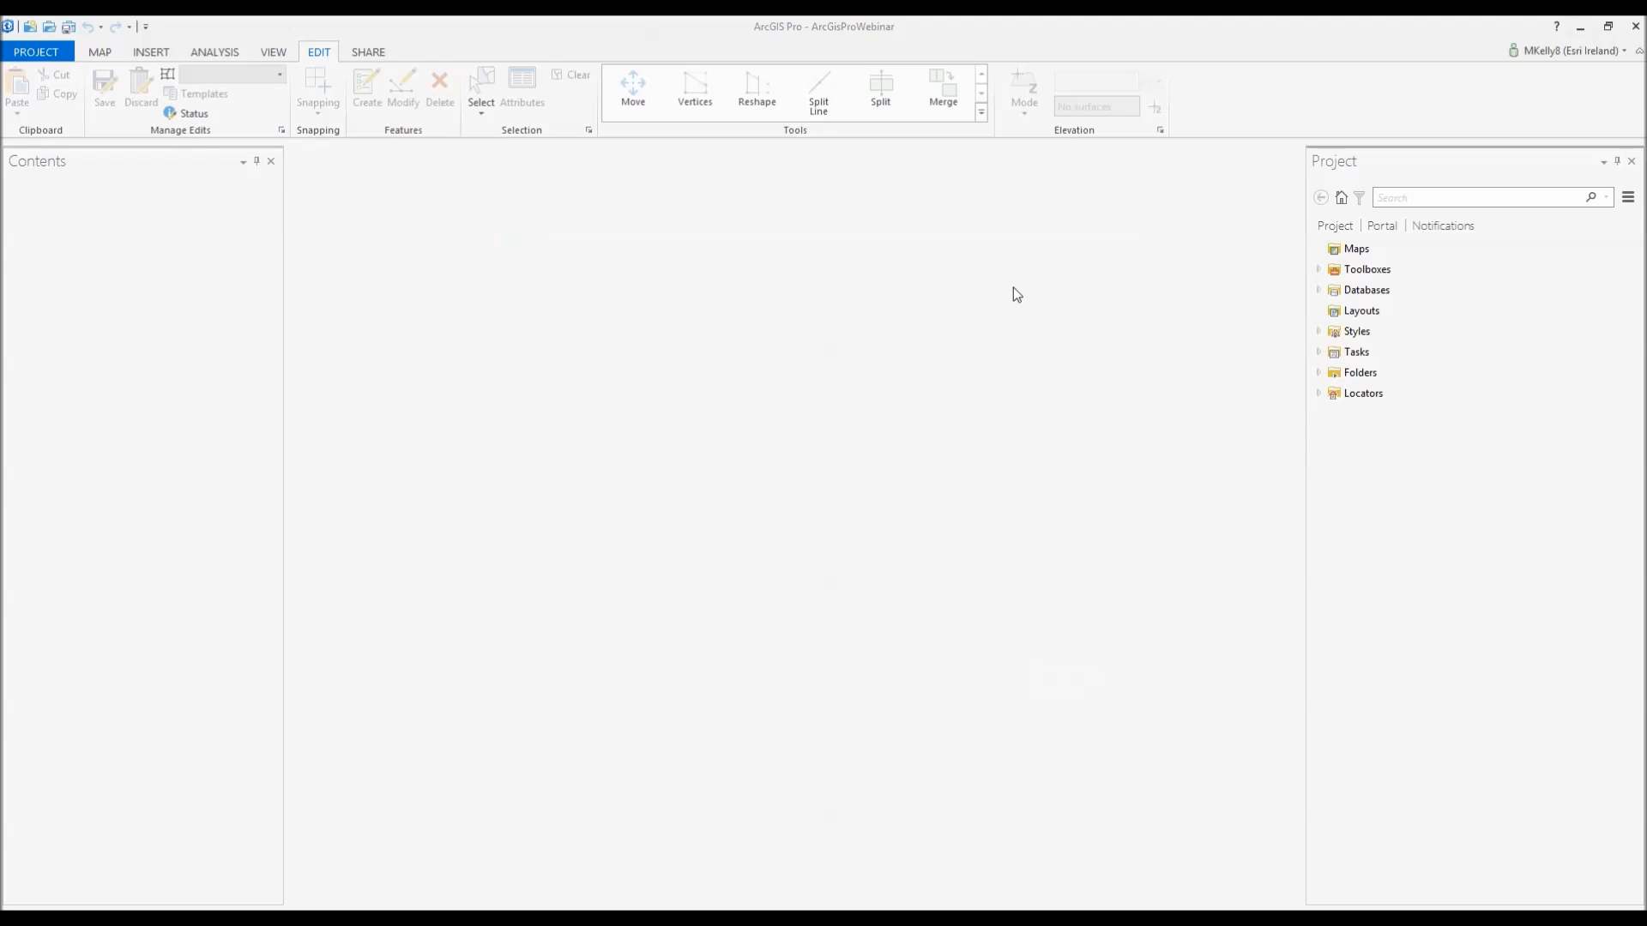
click(100, 55)
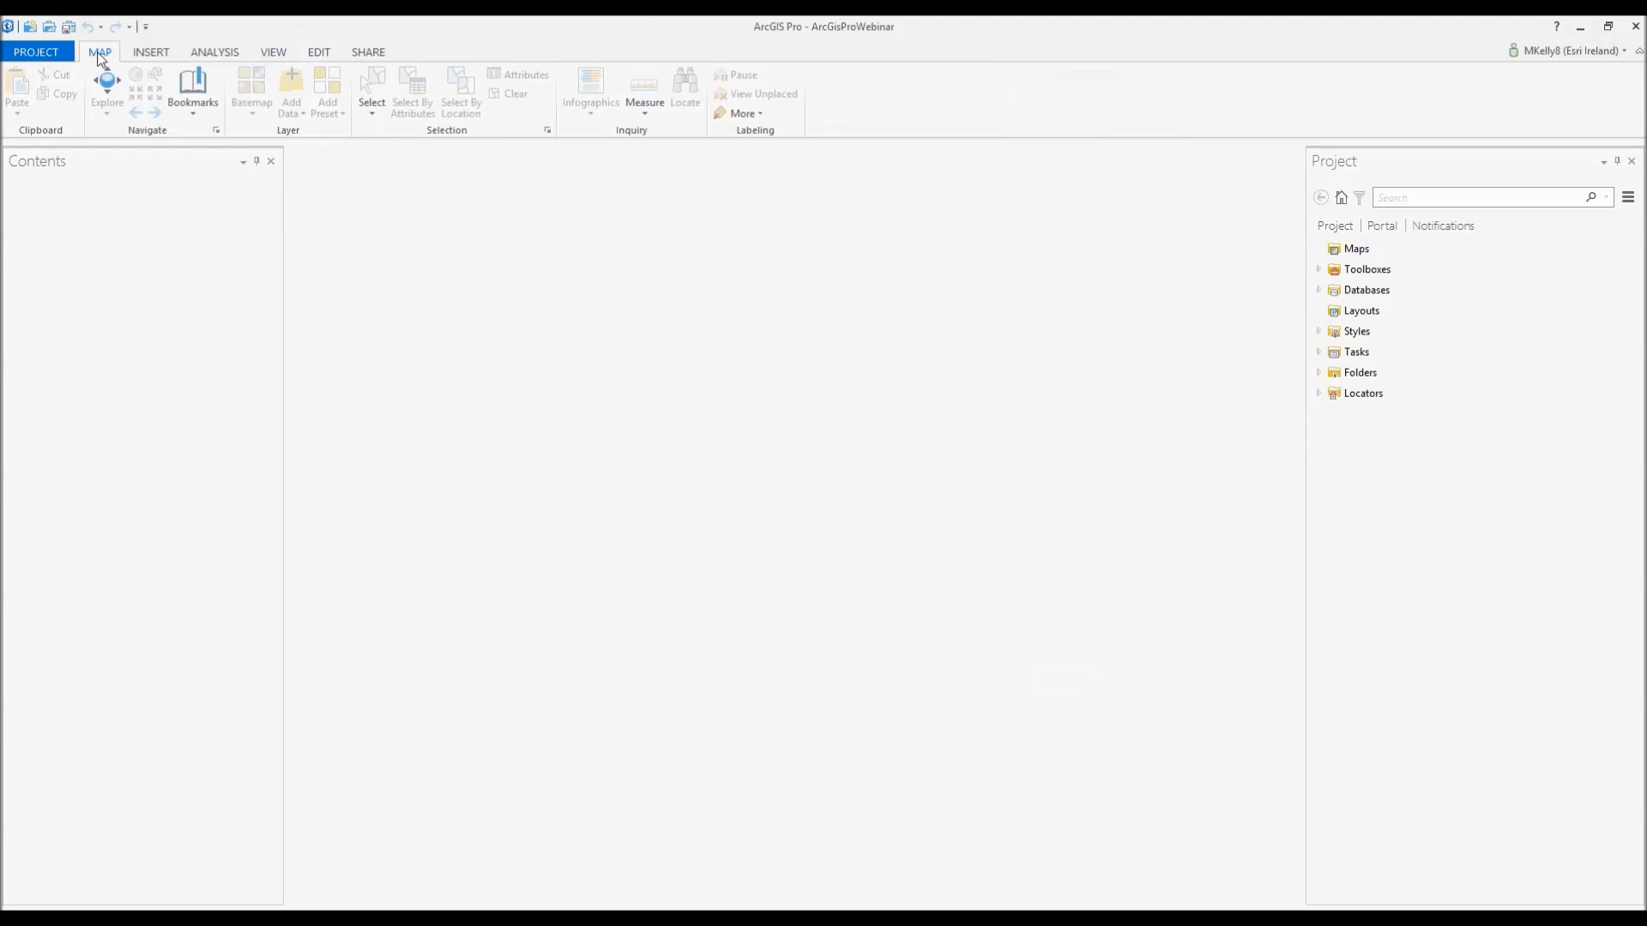
- Add a new map to the project and show the appearance settings of its Imagery layer
right_click(1356, 256)
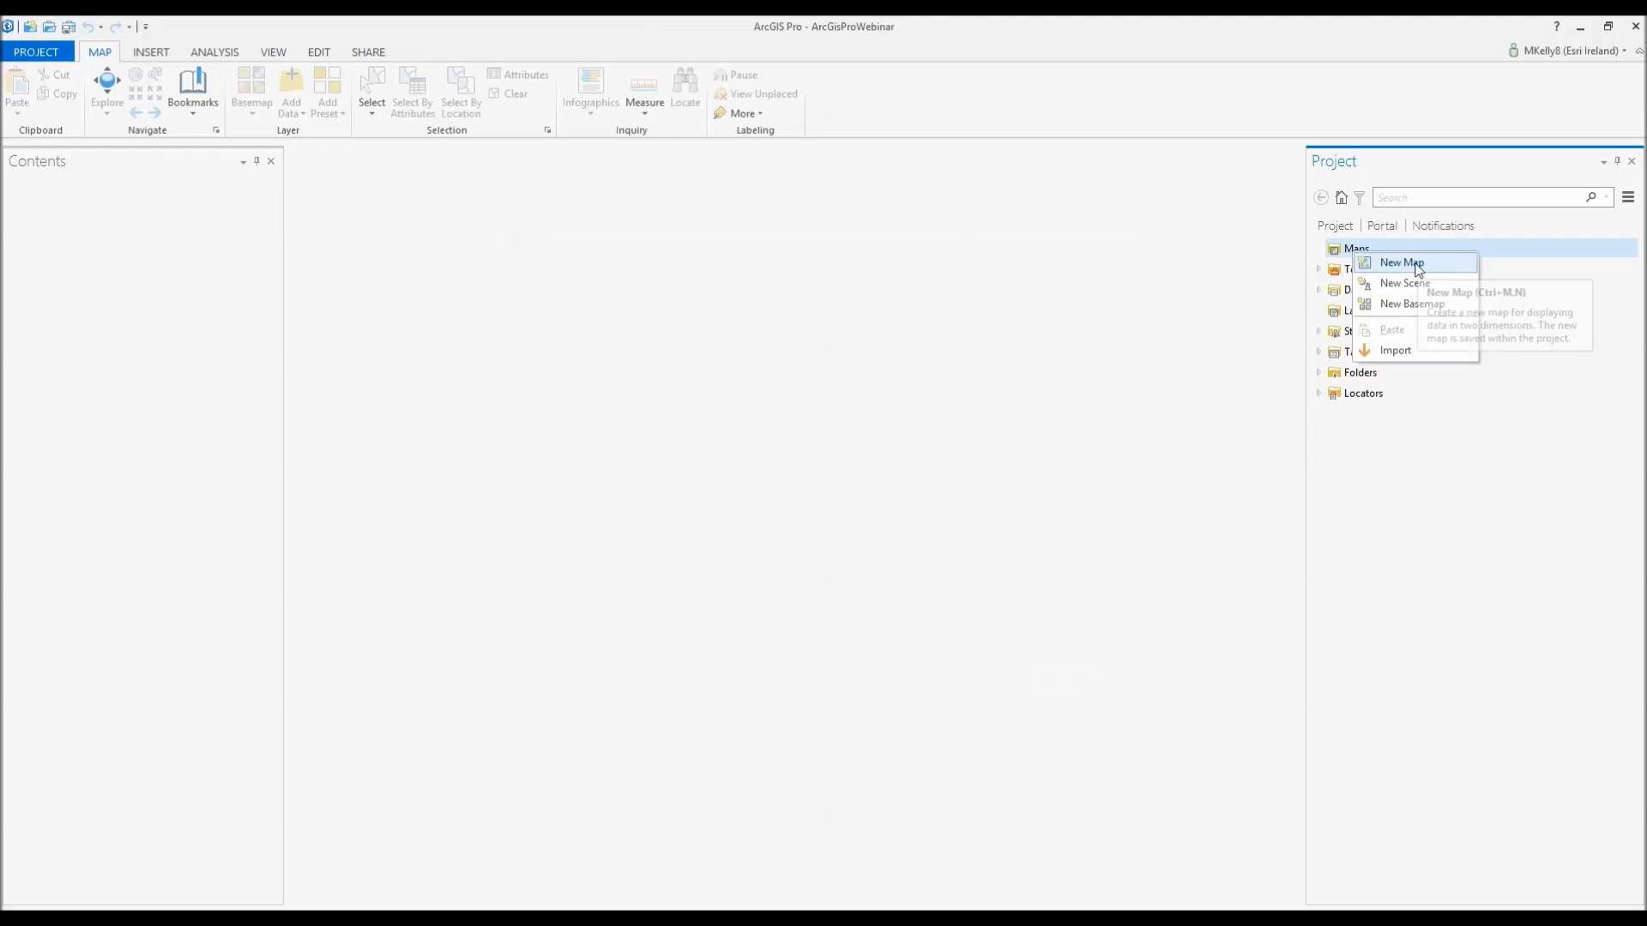
click(1440, 265)
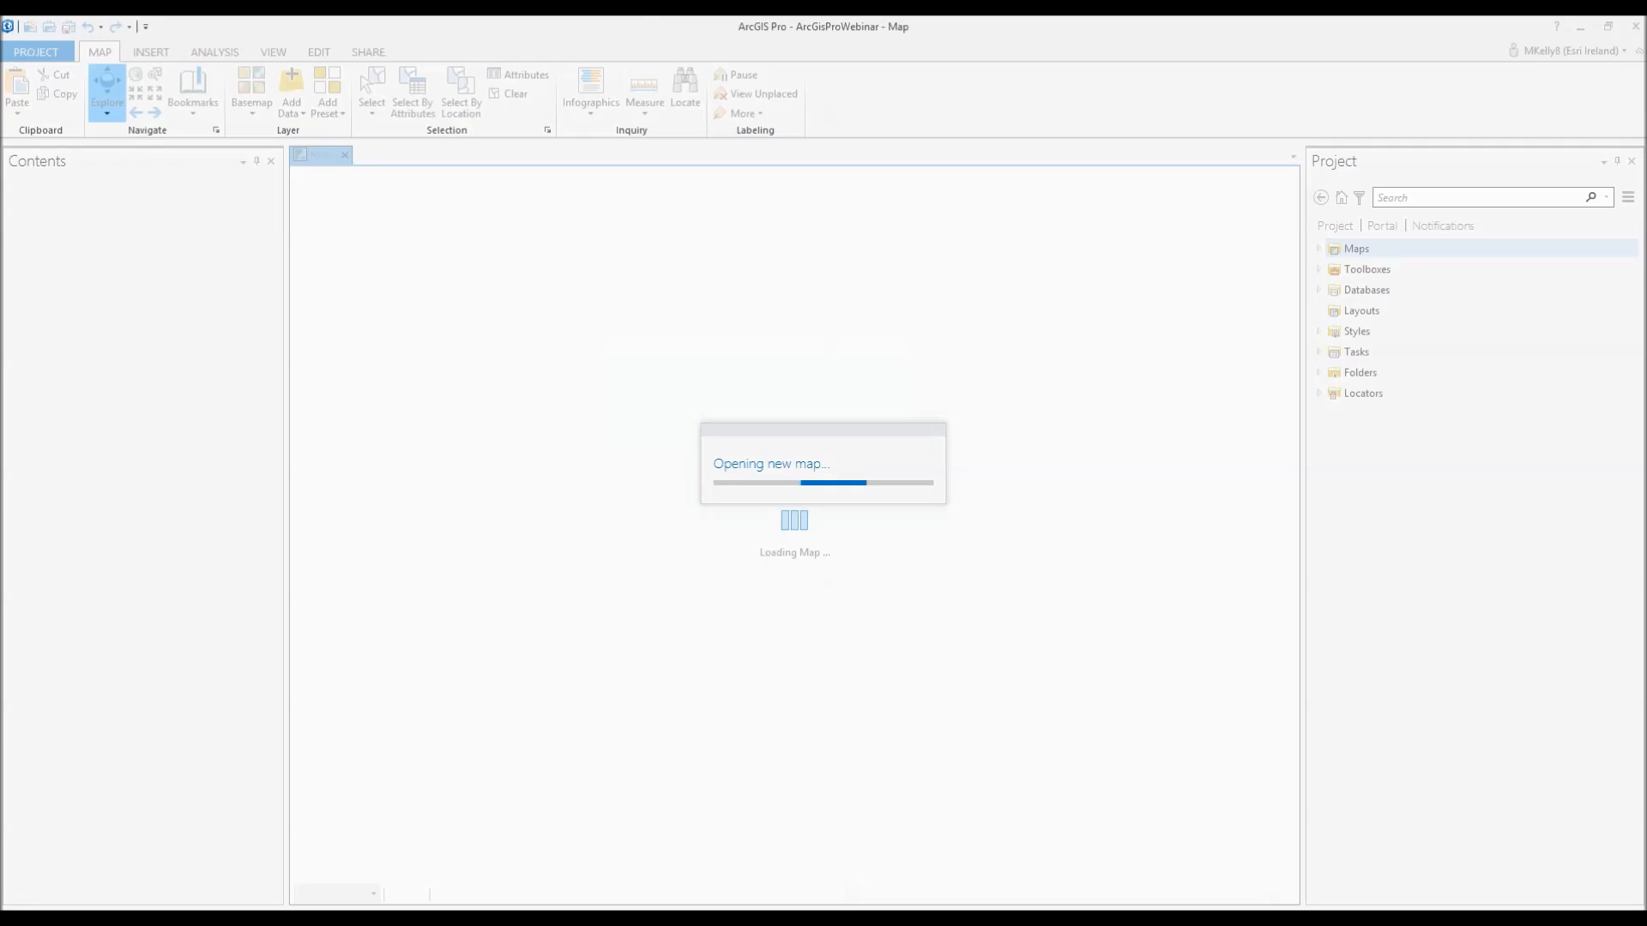
click(96, 315)
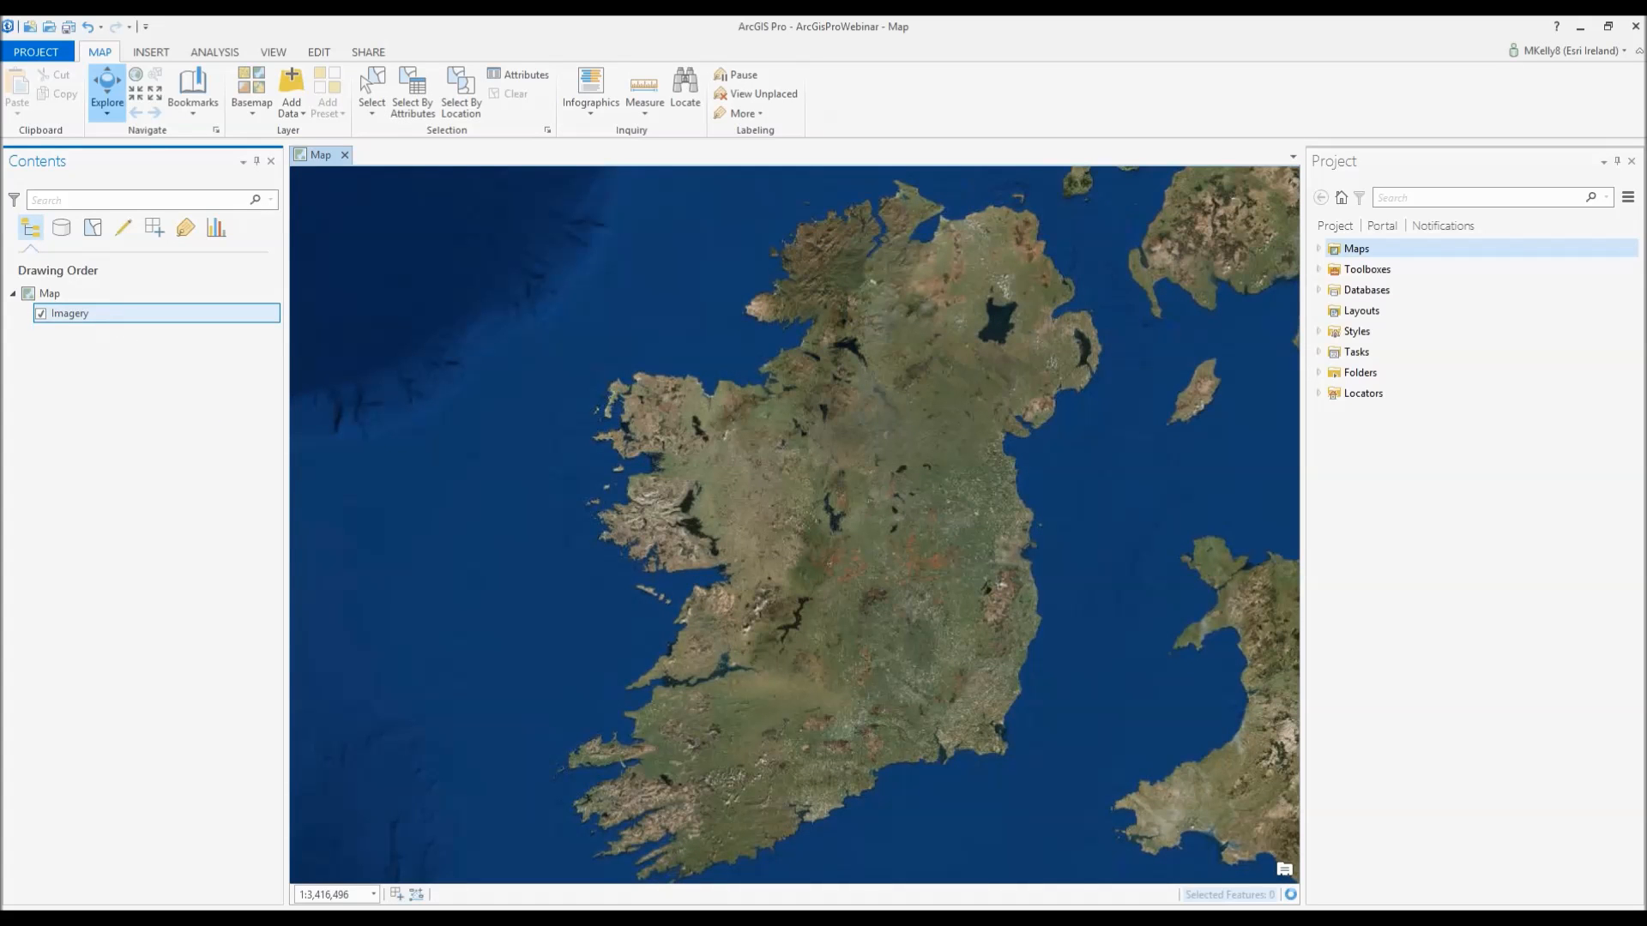
click(94, 316)
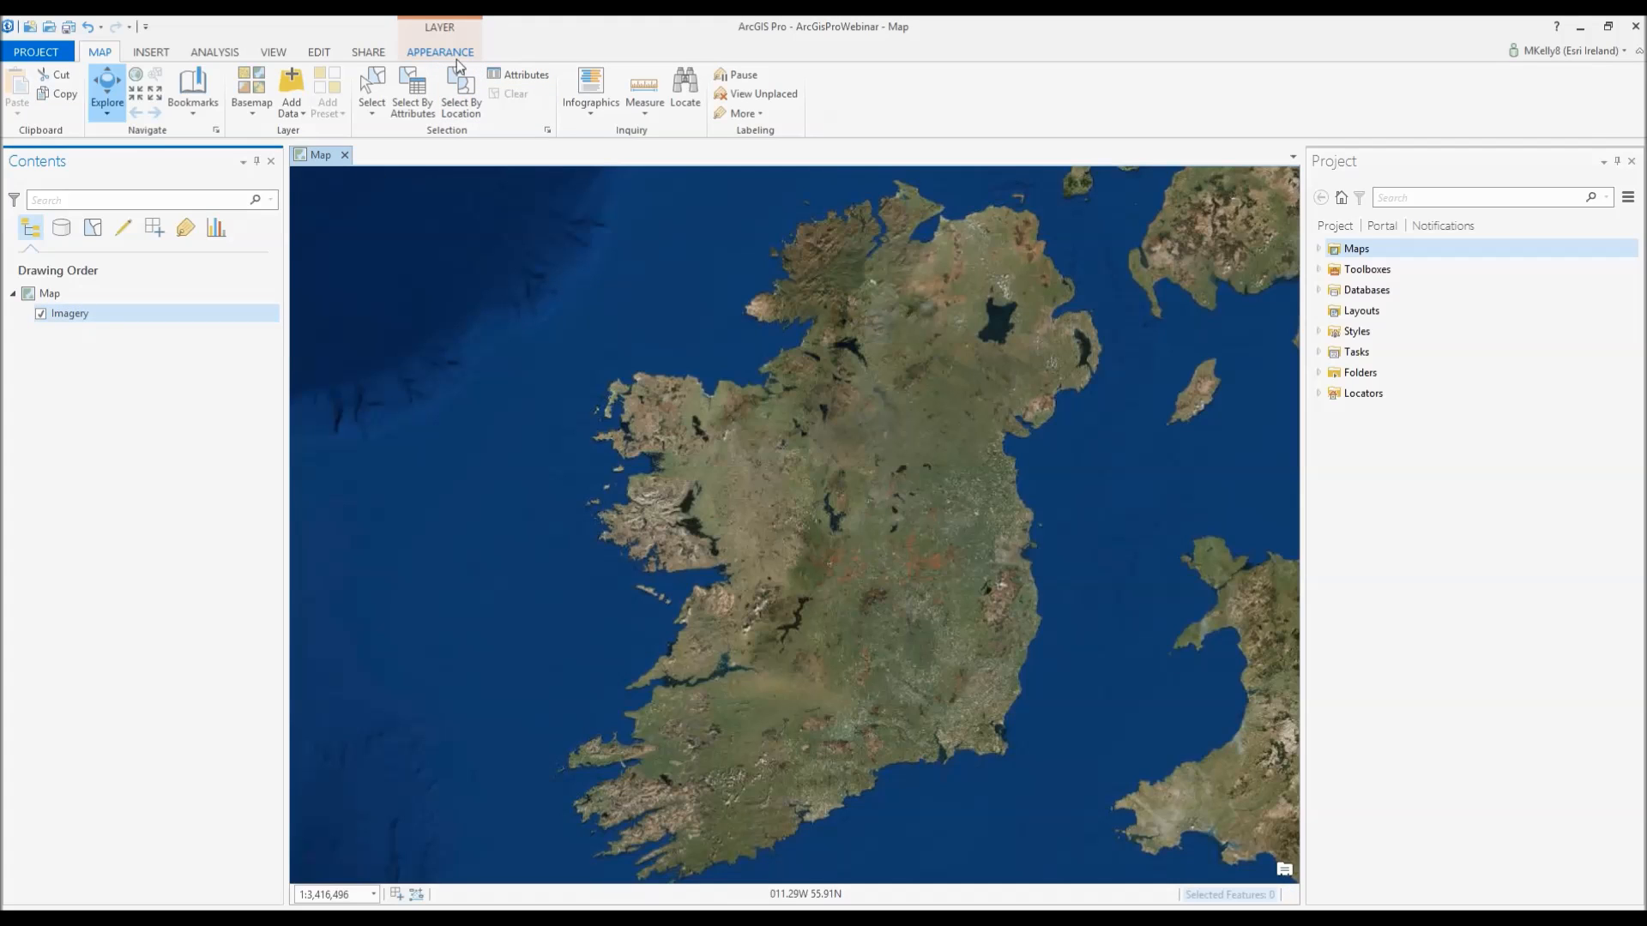
click(460, 56)
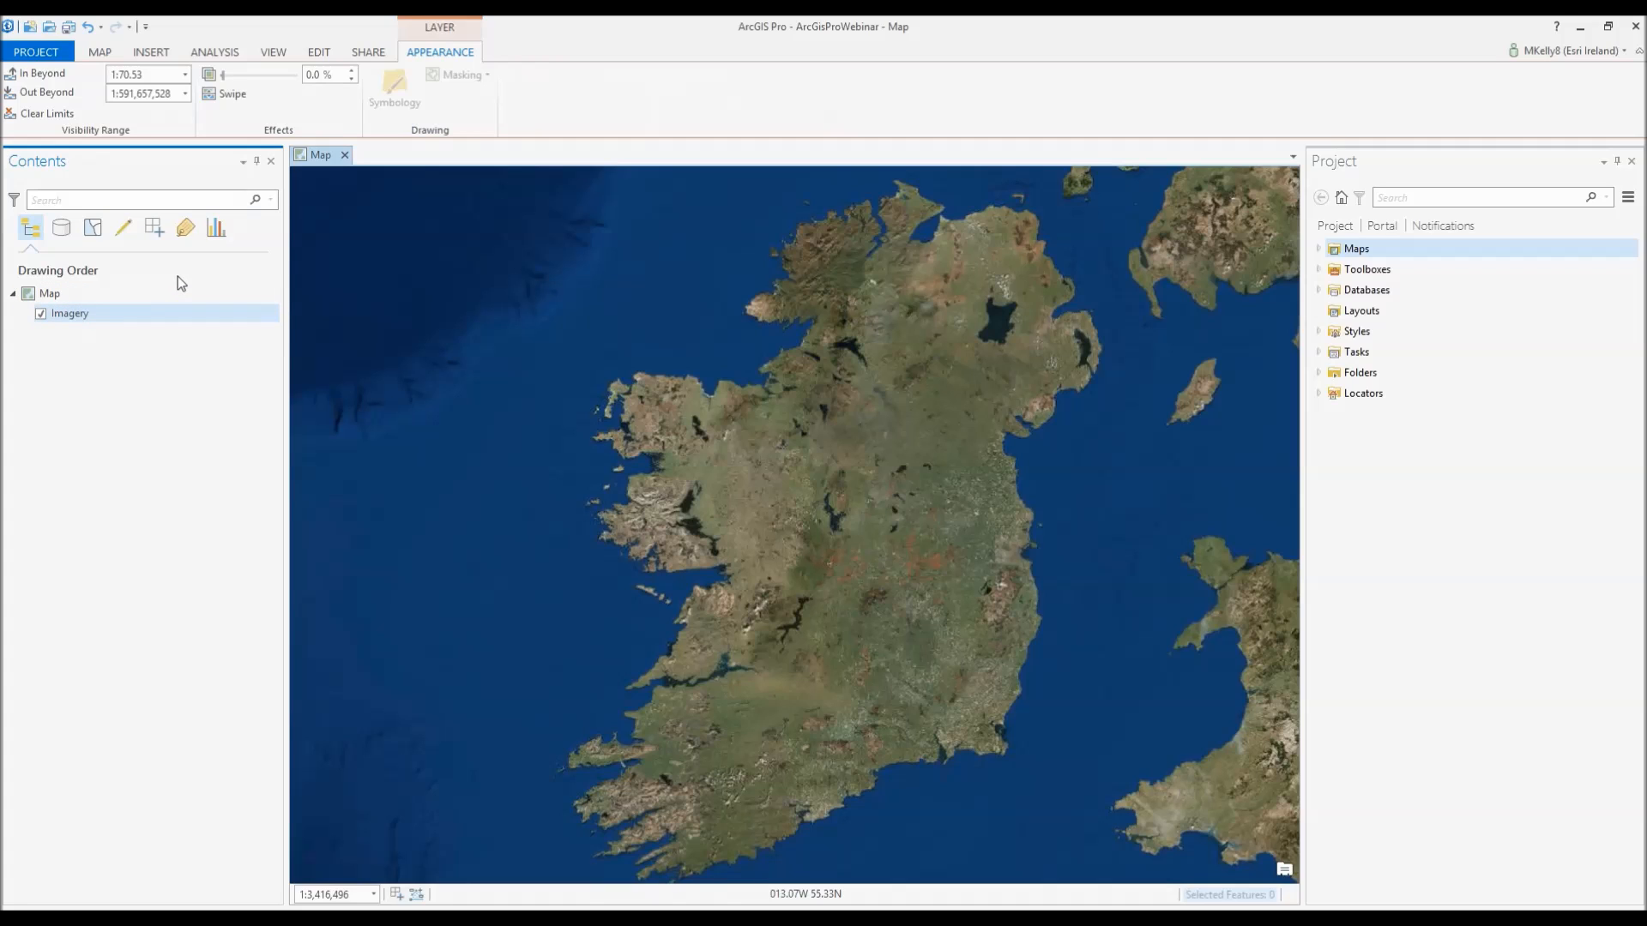
- Set the Contents and Project panes to auto-hide, and try expanding them from their collapsed state
mouse_move(1644, 17)
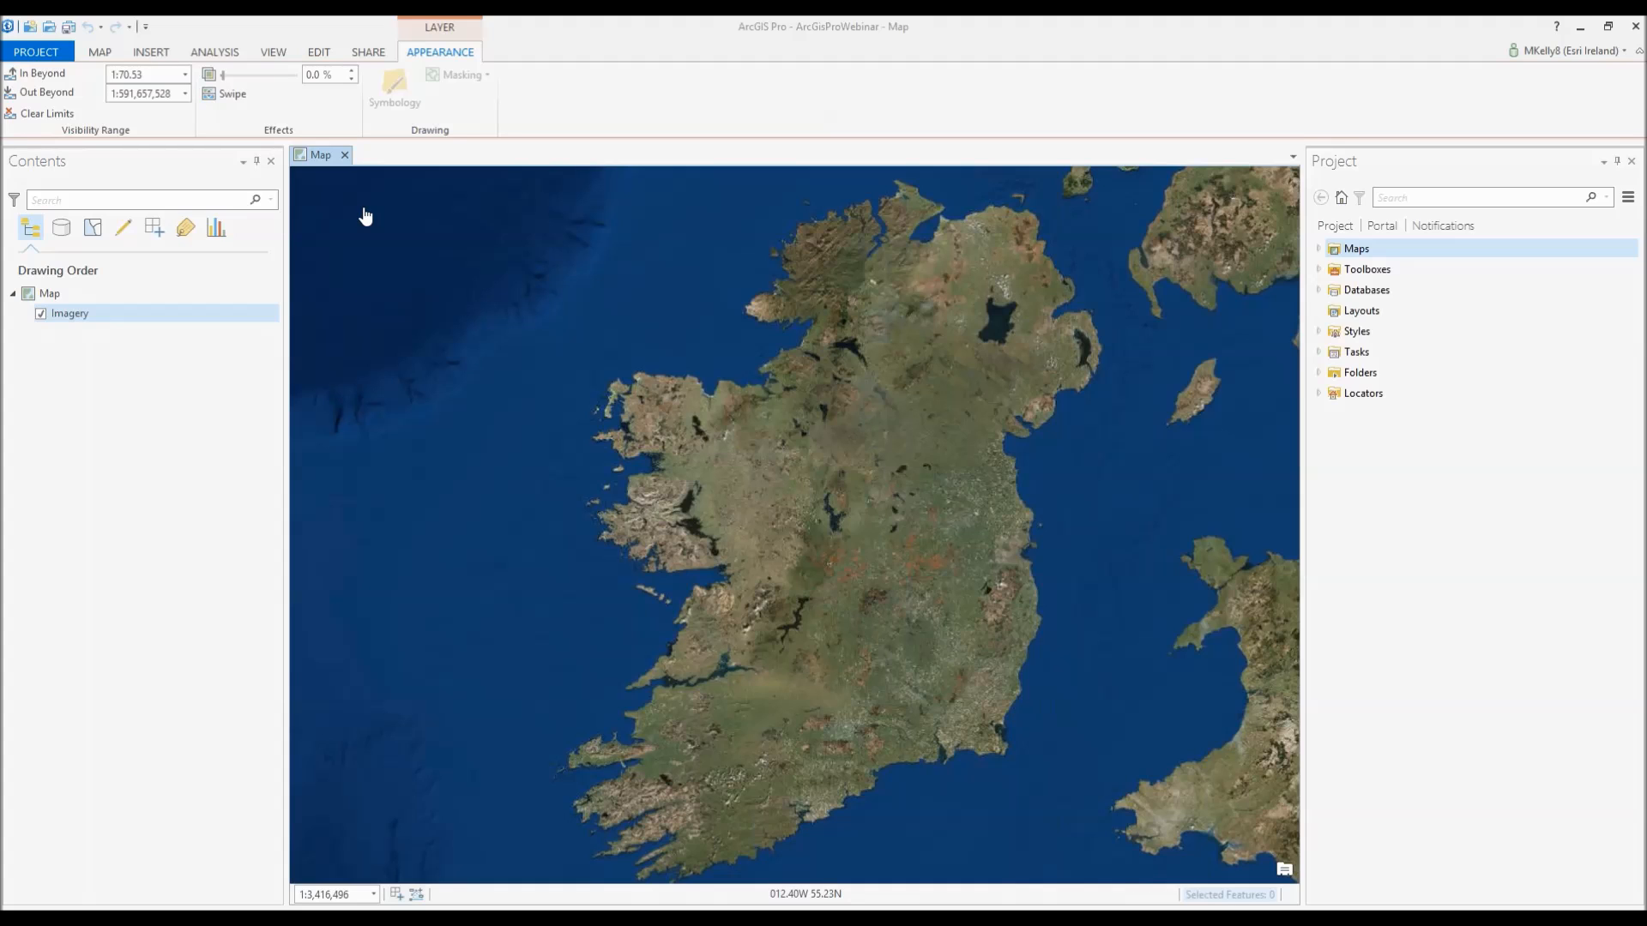
click(257, 162)
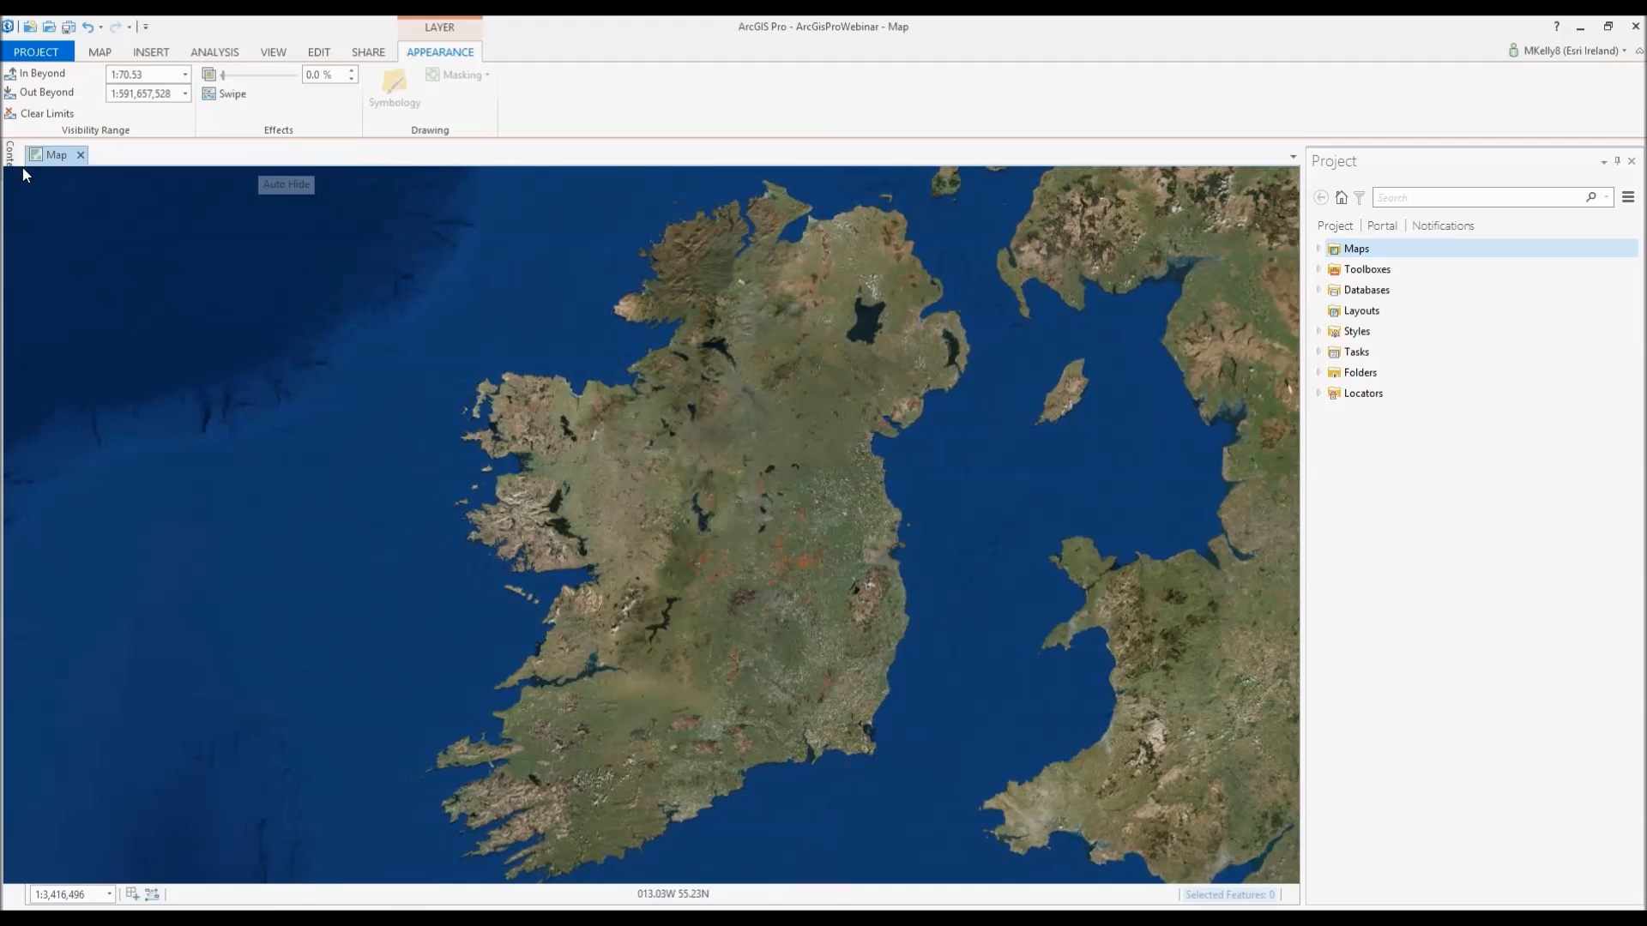
mouse_move(16, 180)
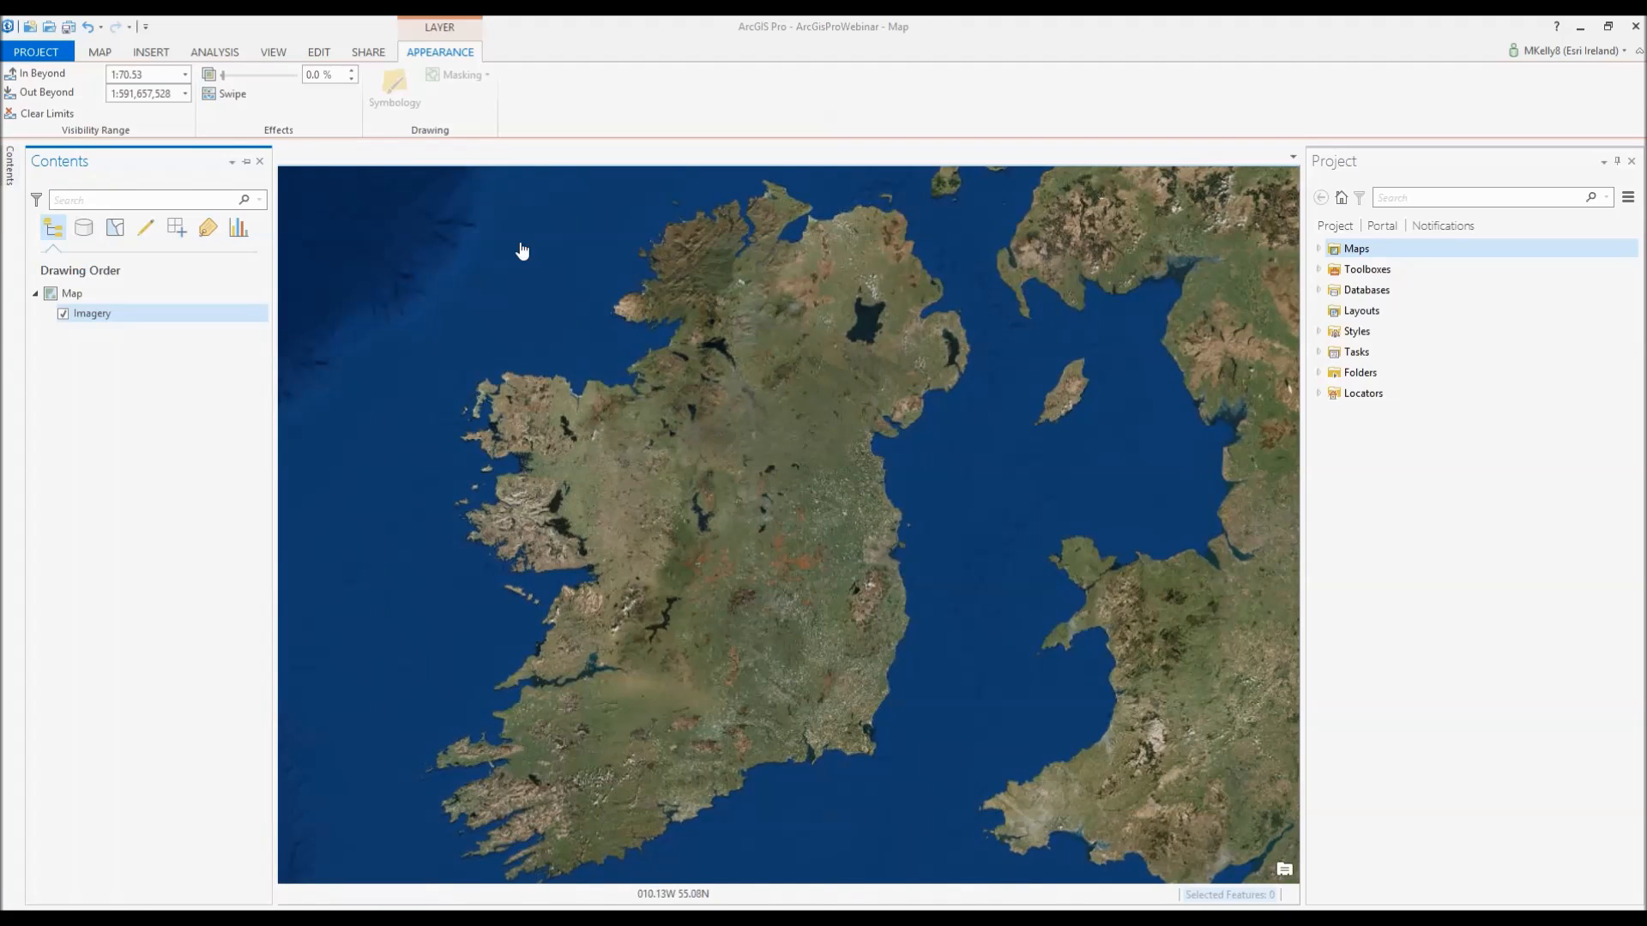
drag(644, 367, 588, 349)
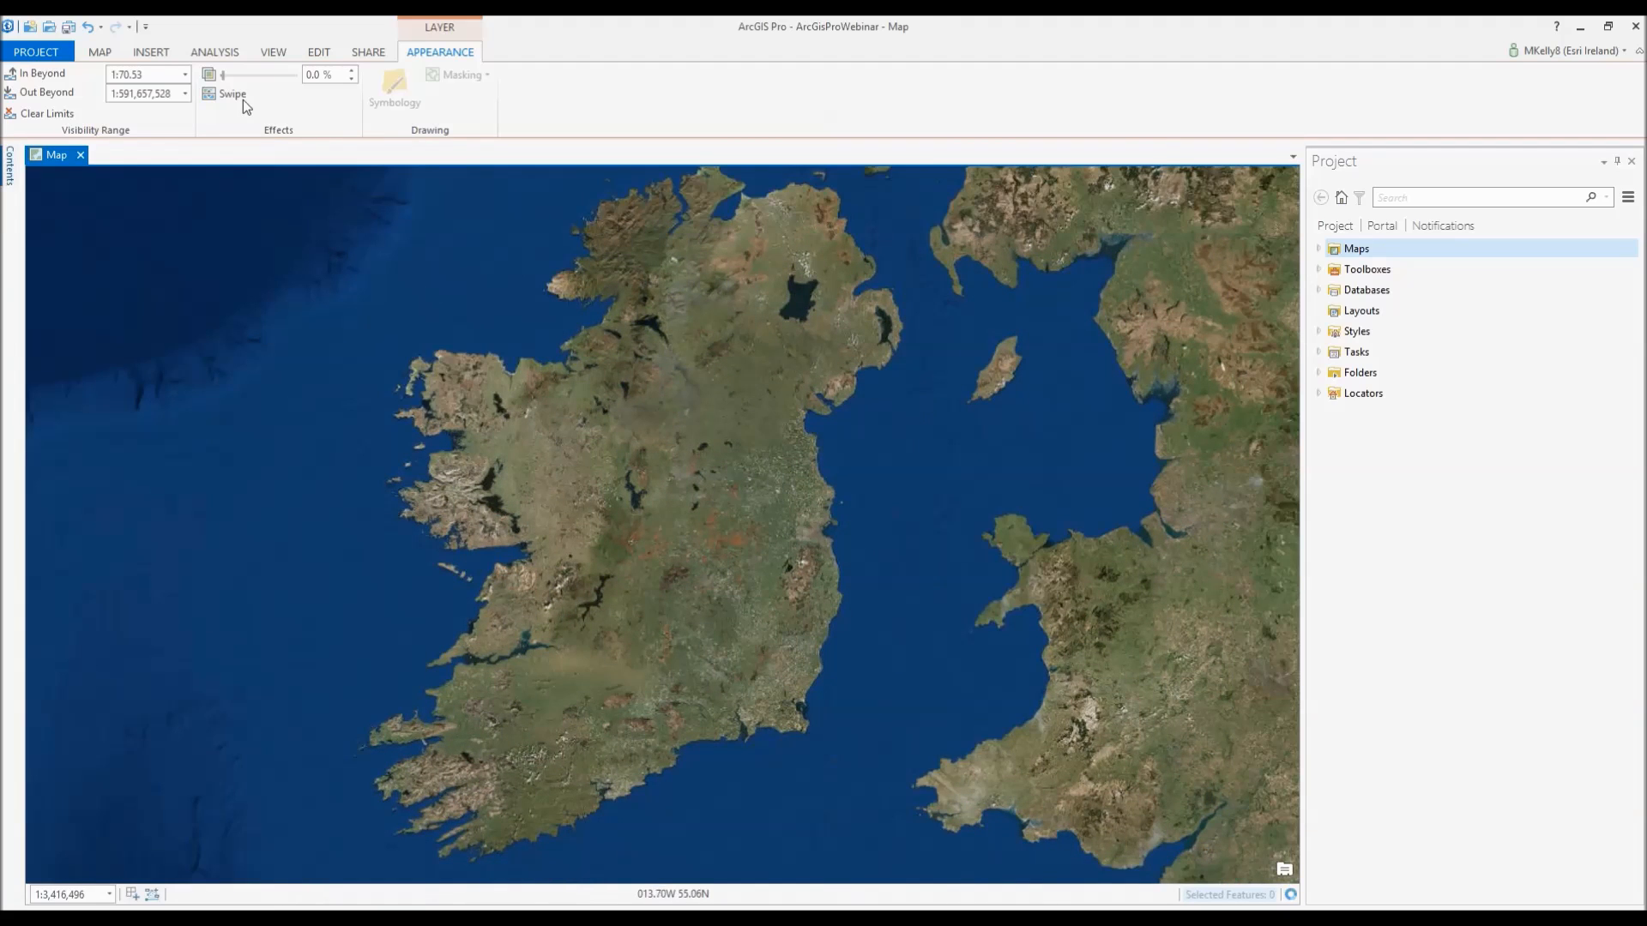
click(1617, 163)
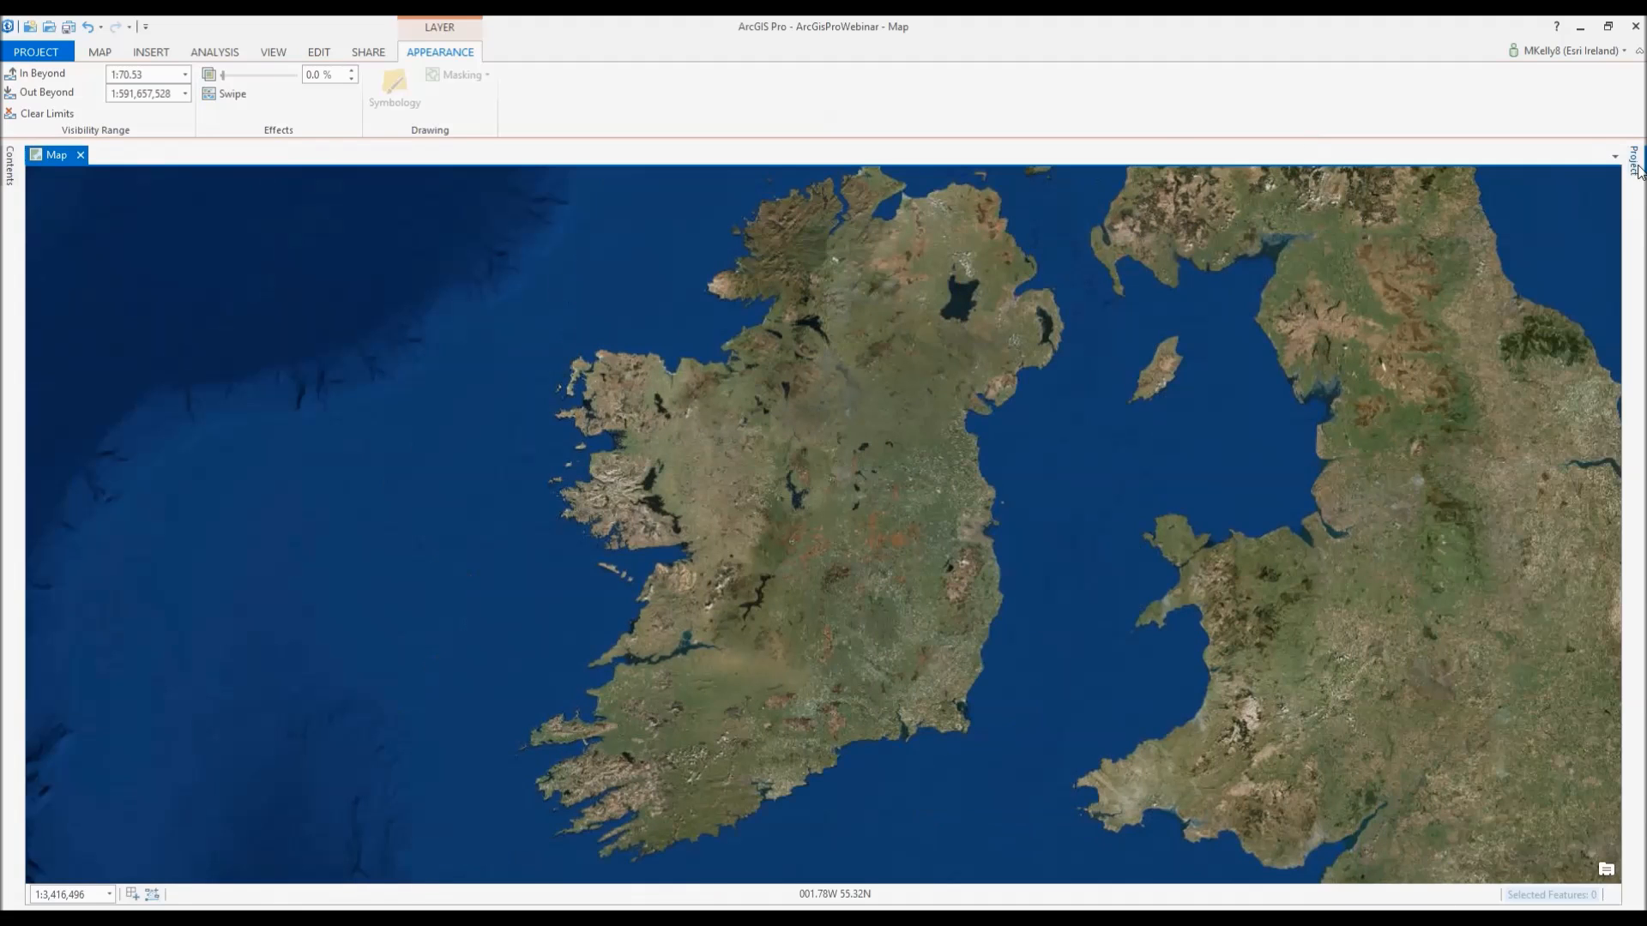
click(1634, 166)
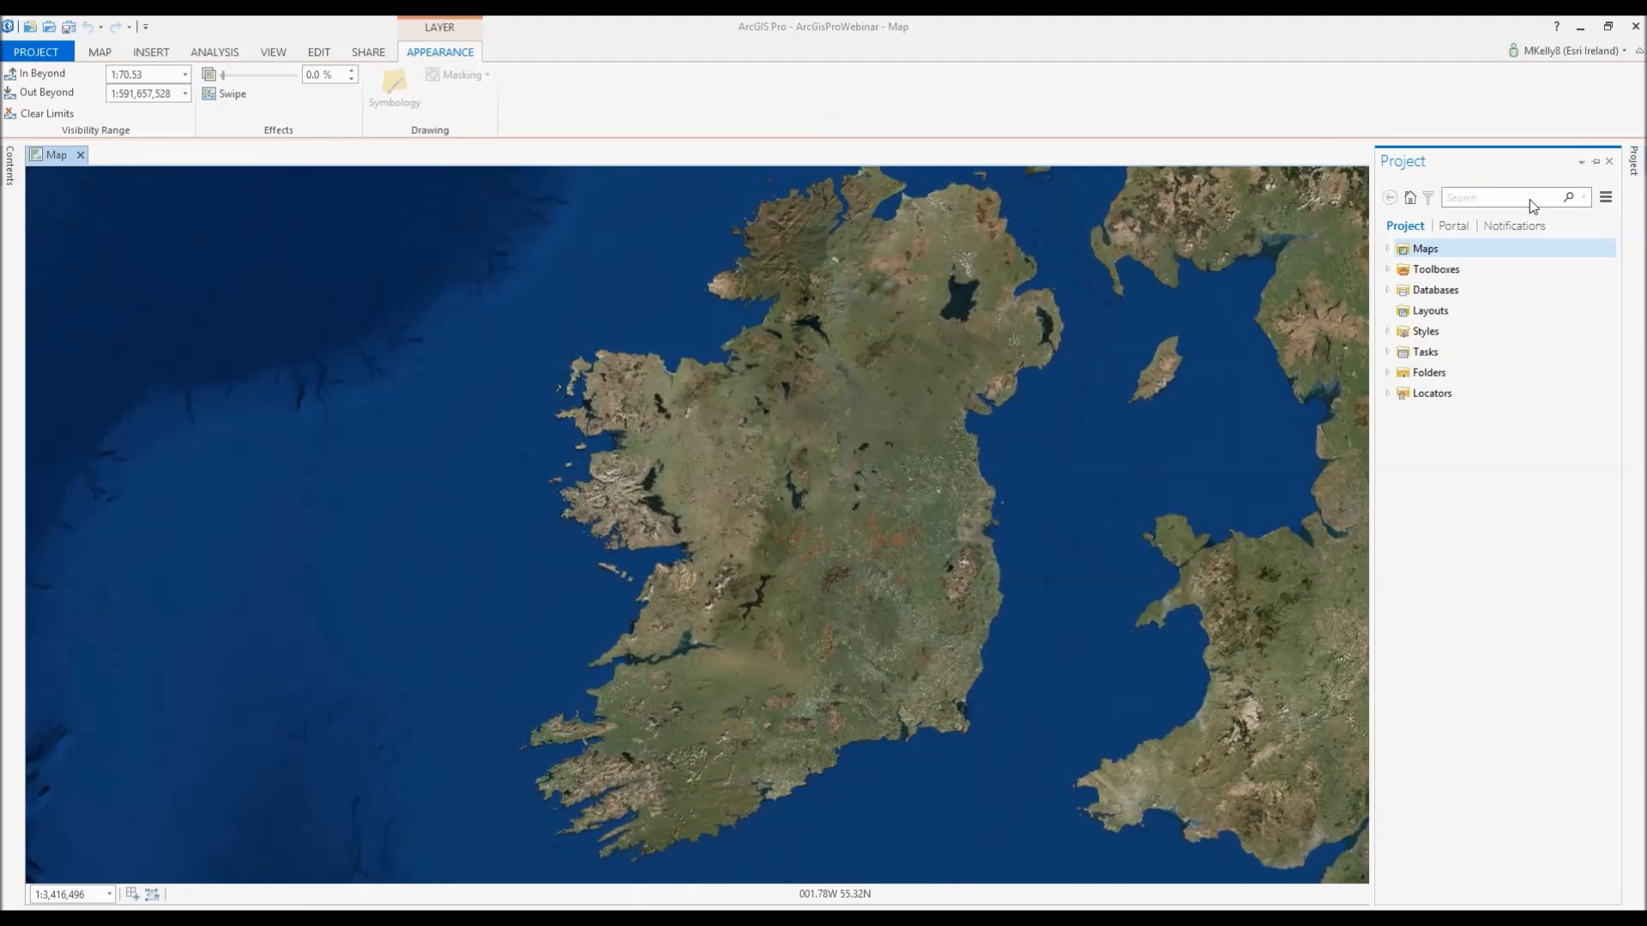
- Pin the Contents pane open again and dock the Project pane with it as one tabbed group beside the map
drag(1267, 259, 825, 496)
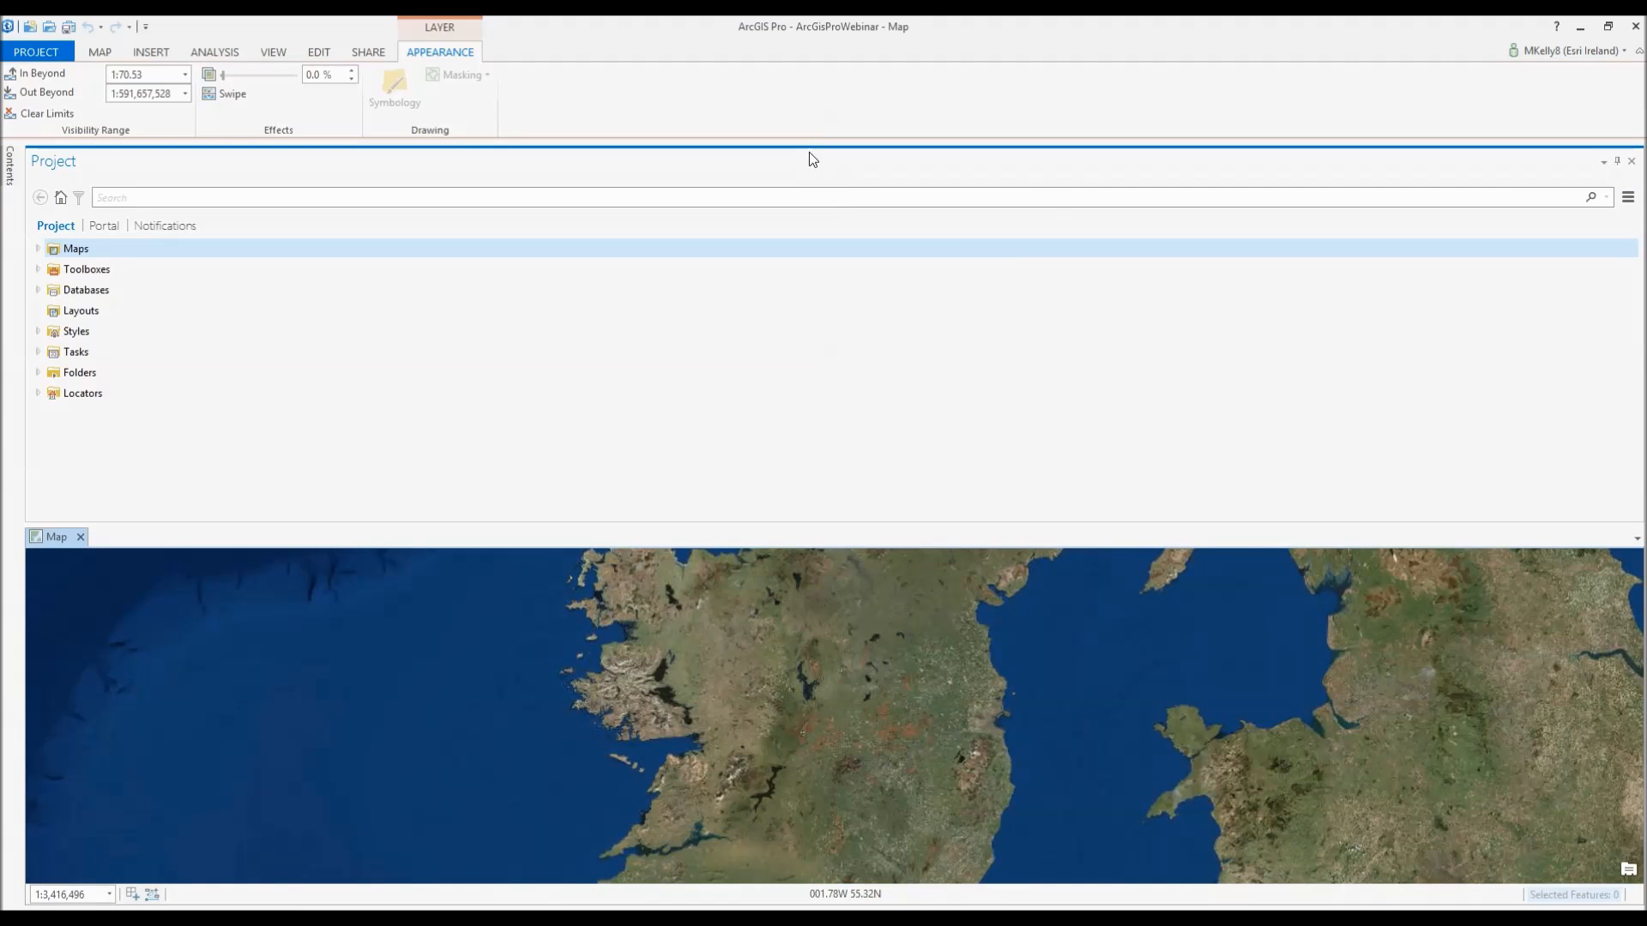
drag(812, 154, 70, 324)
click(11, 168)
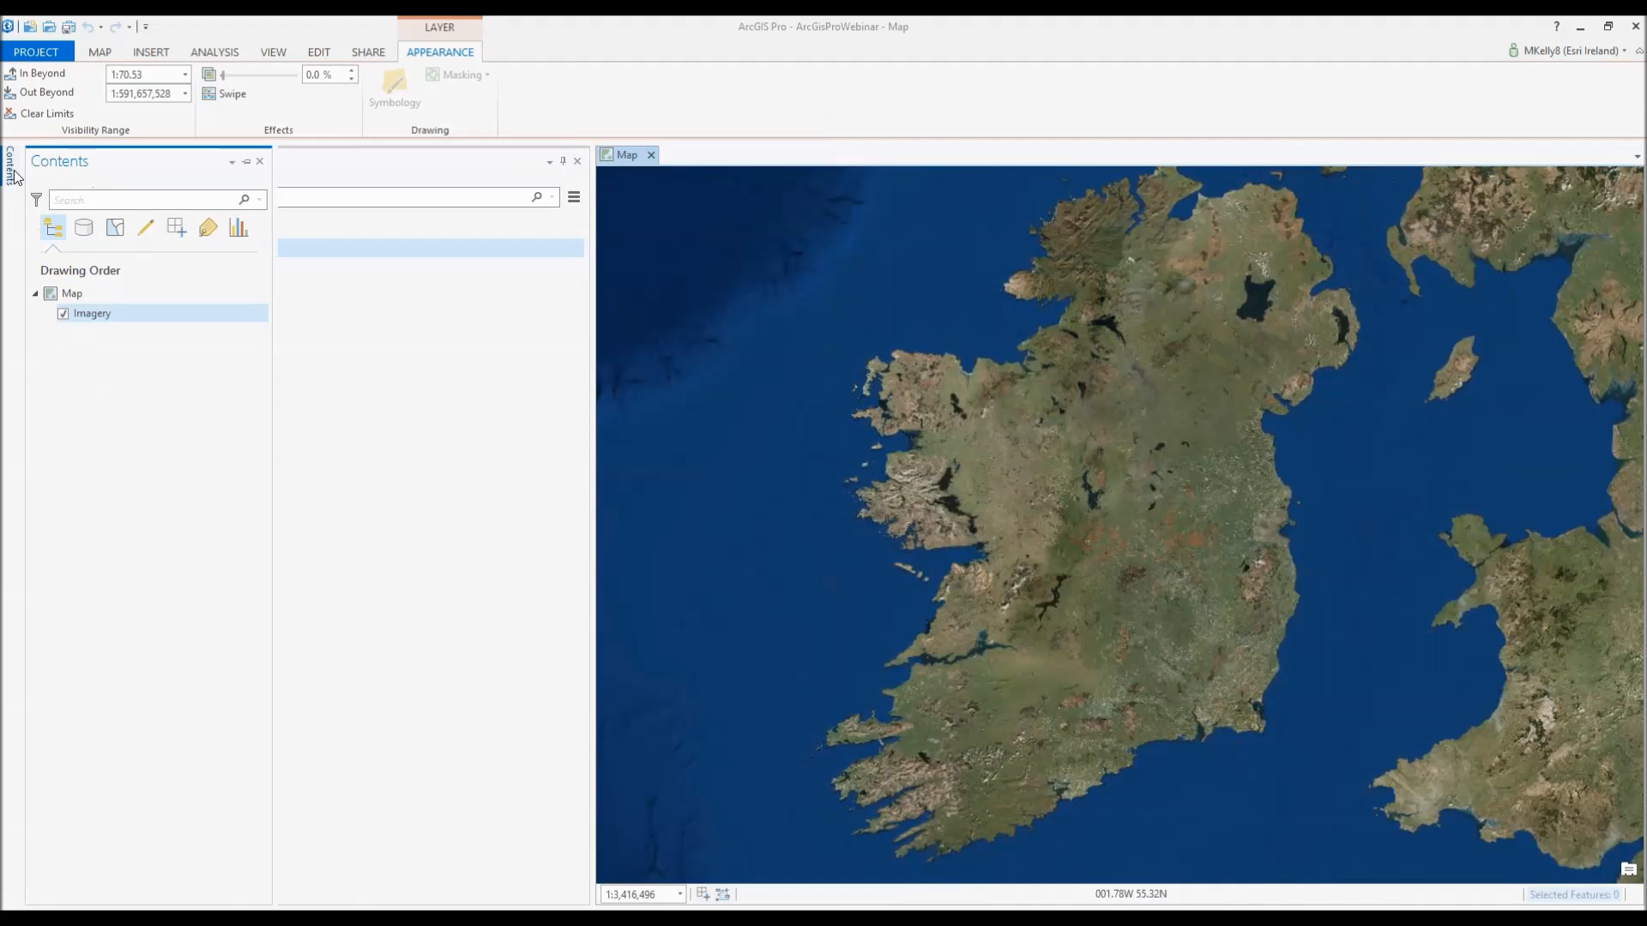
click(246, 162)
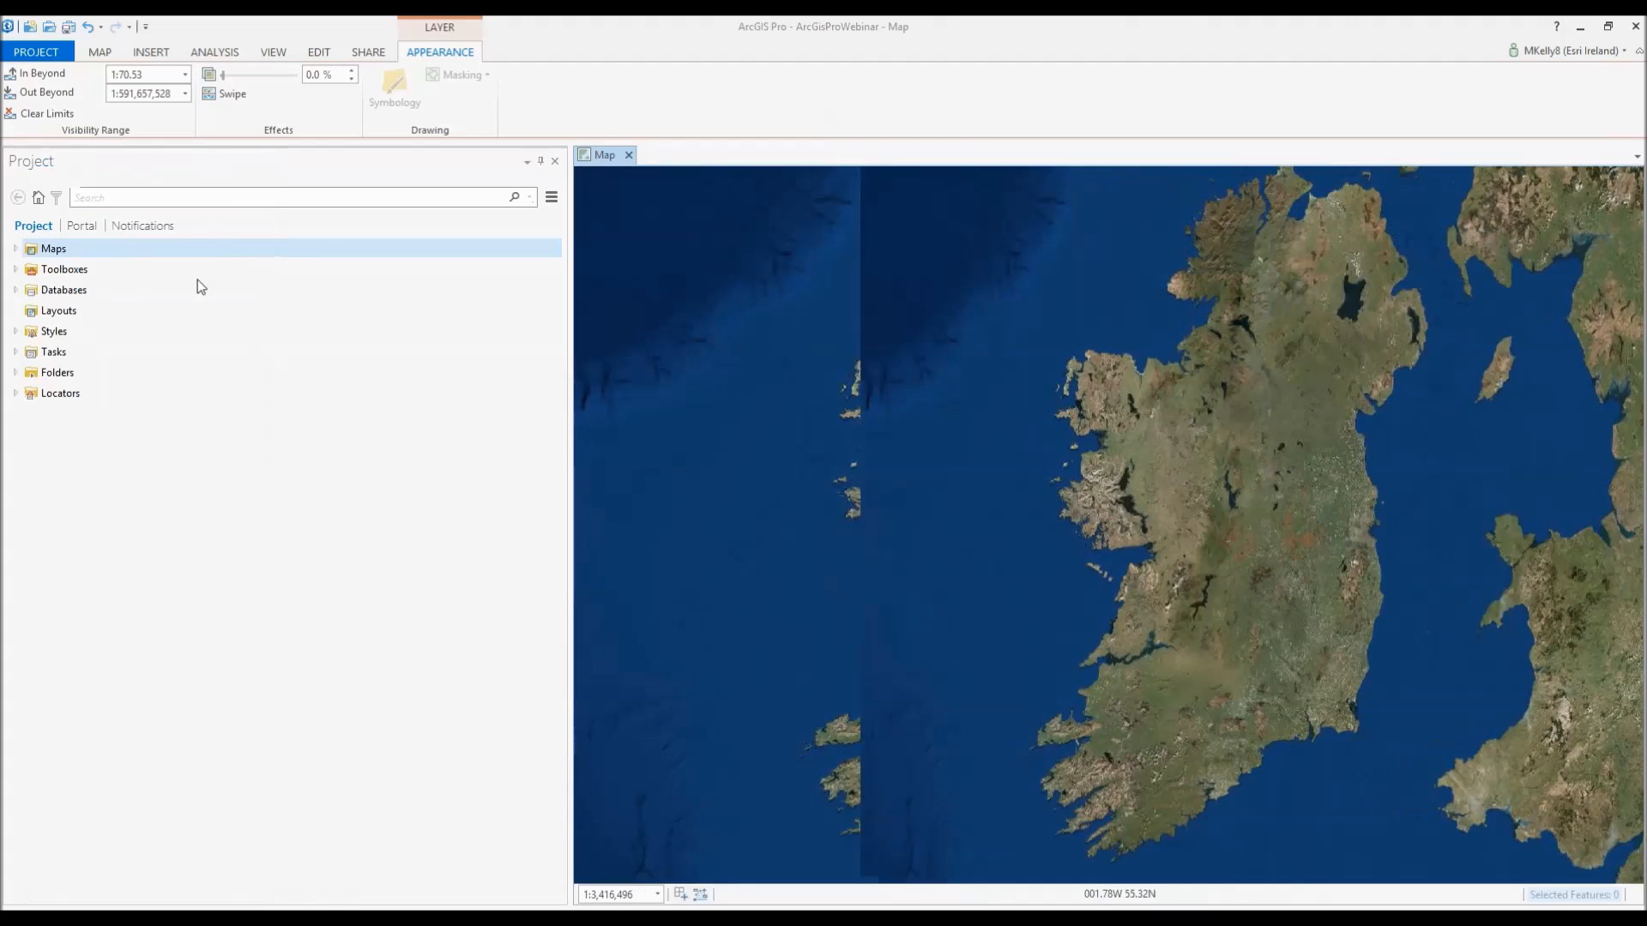
drag(257, 161, 142, 541)
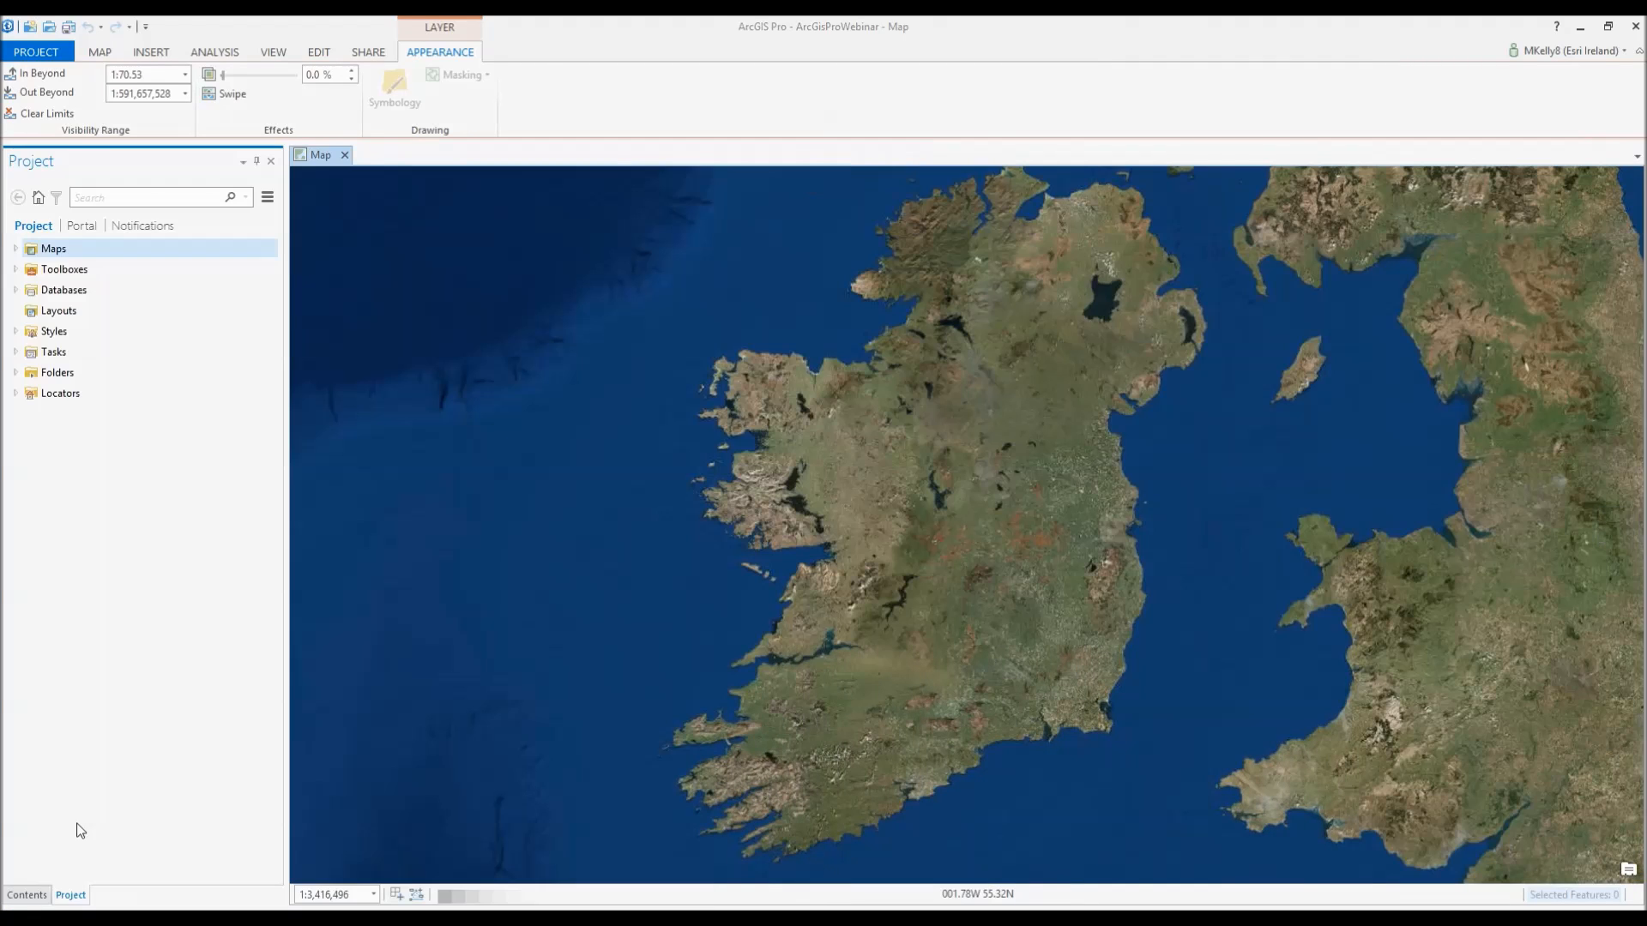
click(25, 894)
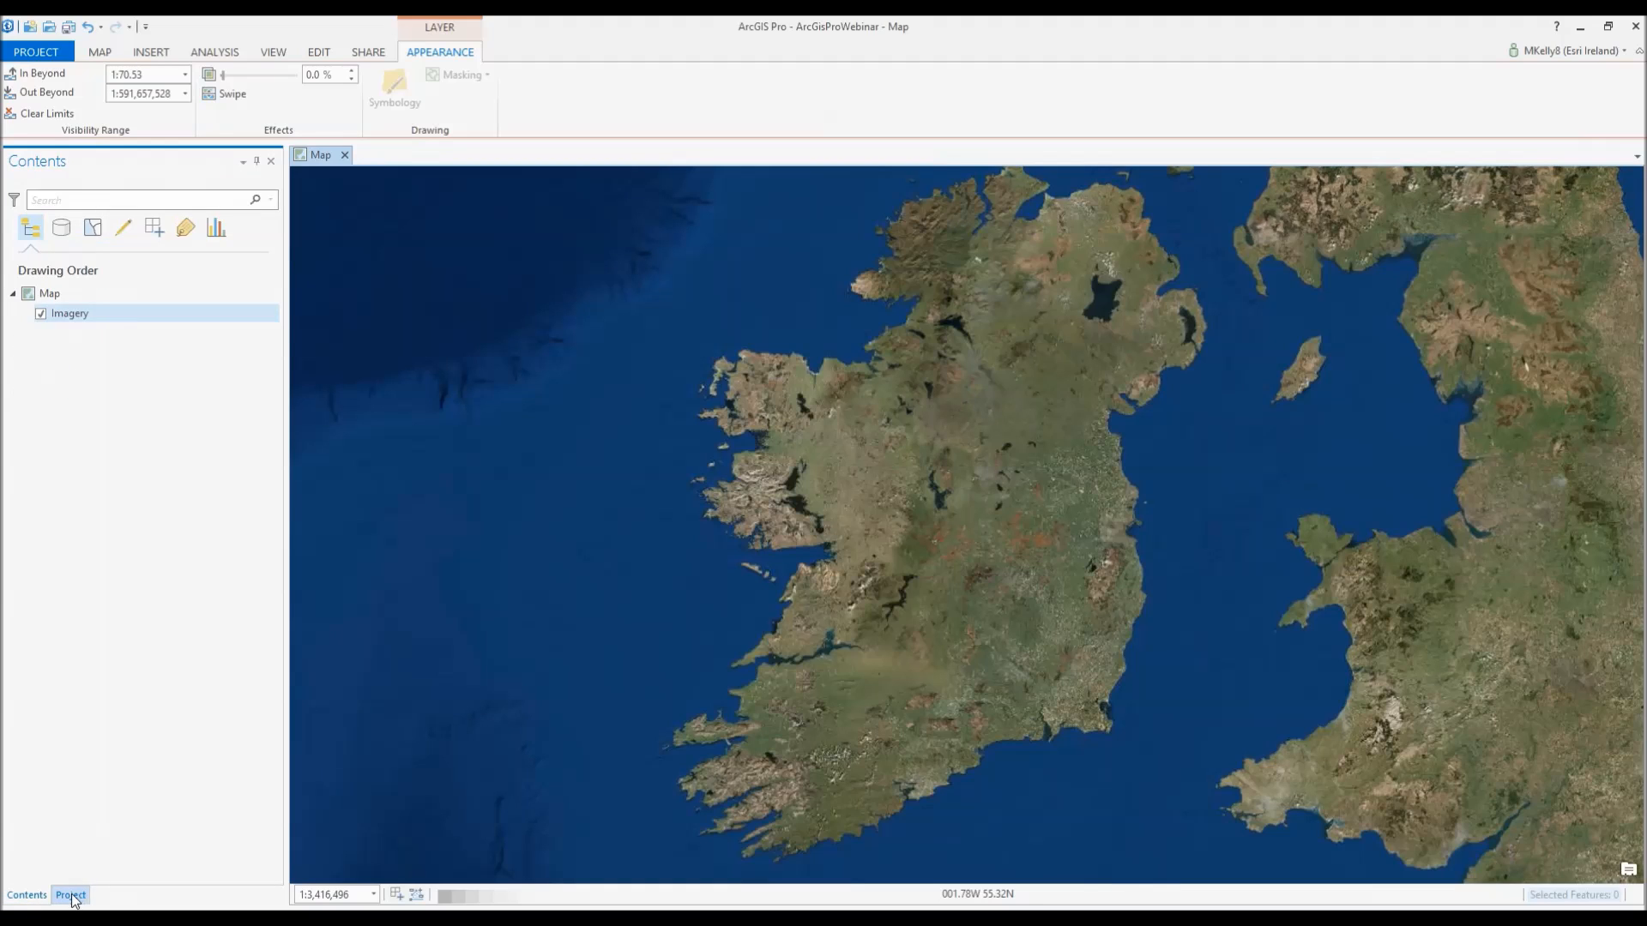
click(72, 895)
click(27, 895)
- Check the signed-in account's details and portal options
click(1624, 52)
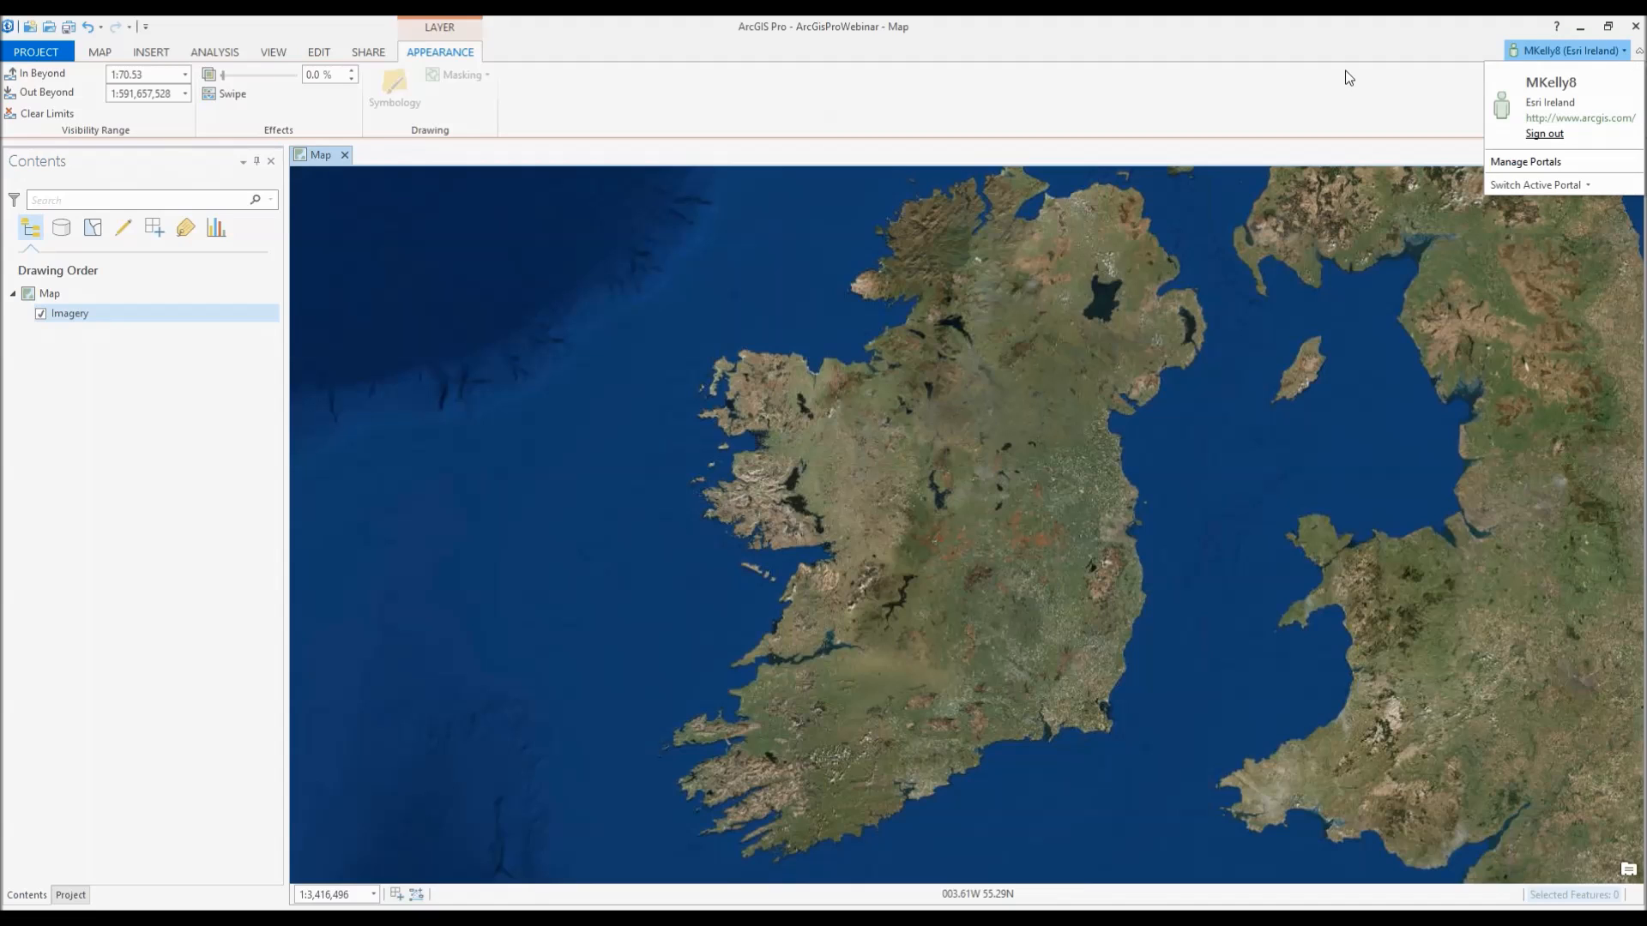
click(1270, 30)
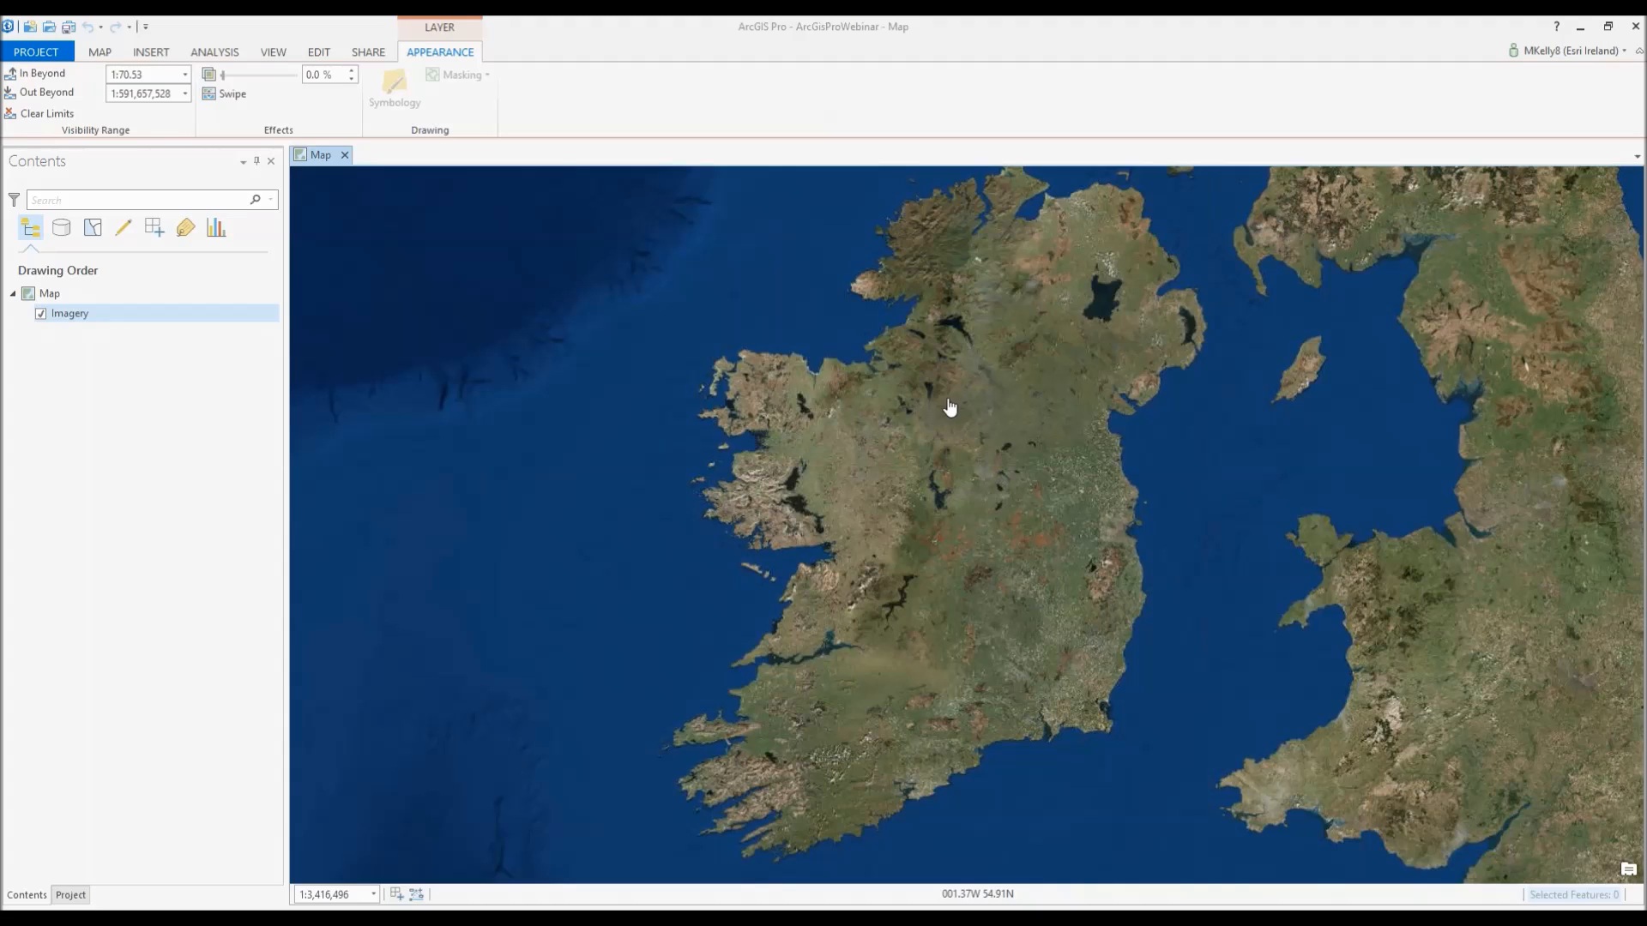
- Expand the Maps category in the Project pane and select the map stored in it
click(71, 894)
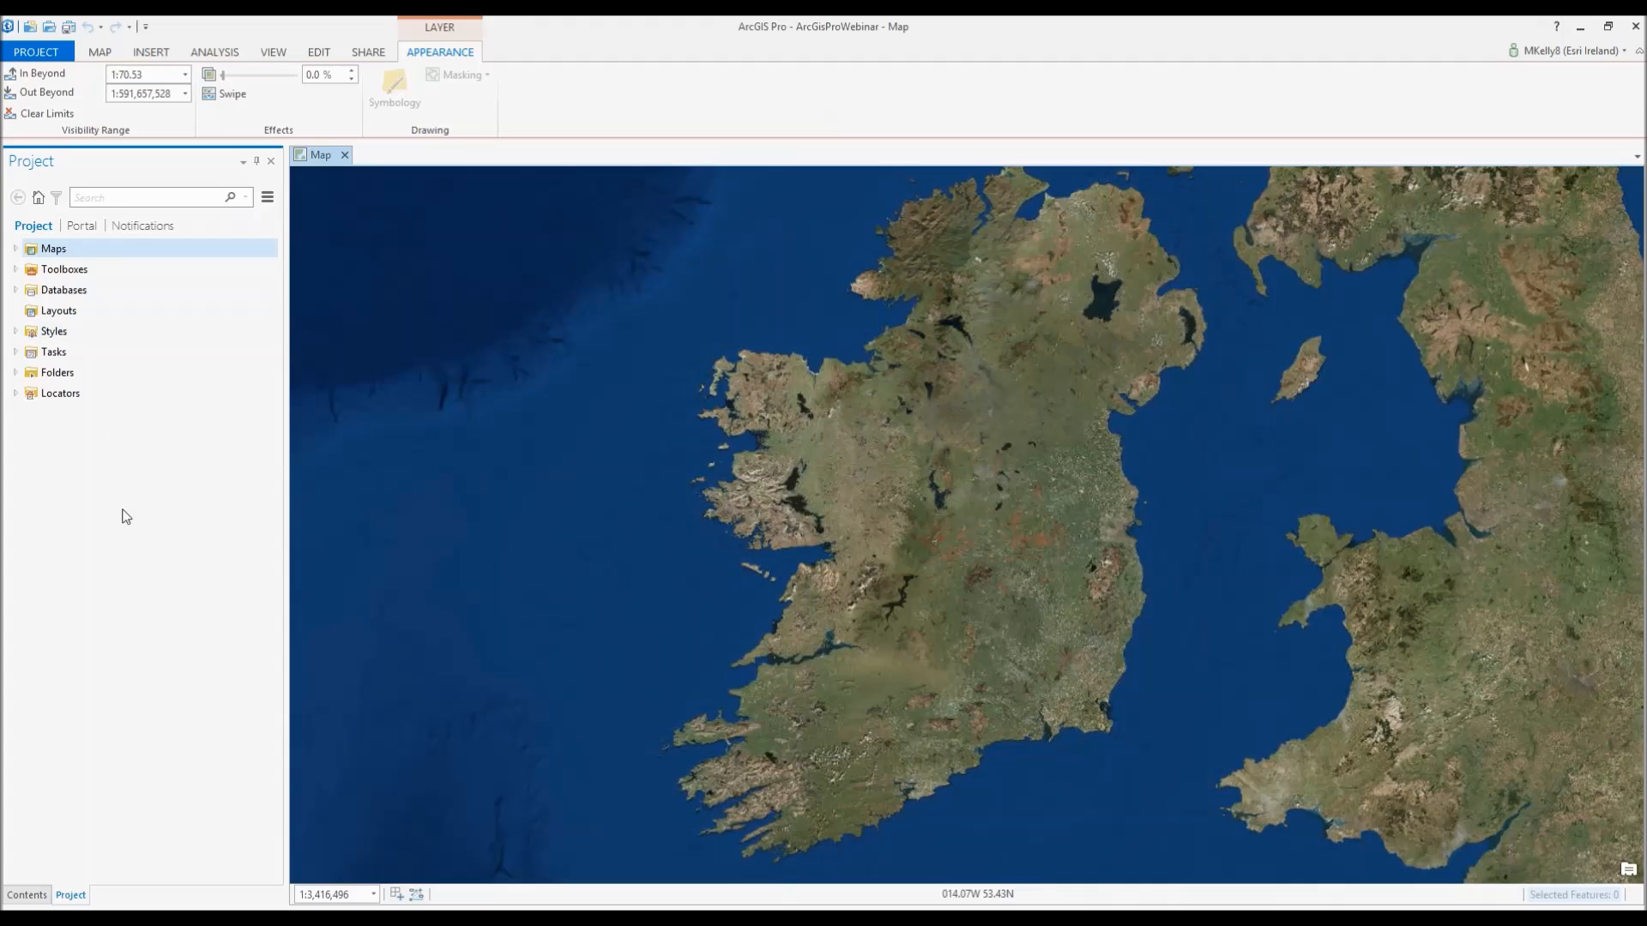
click(14, 248)
click(118, 271)
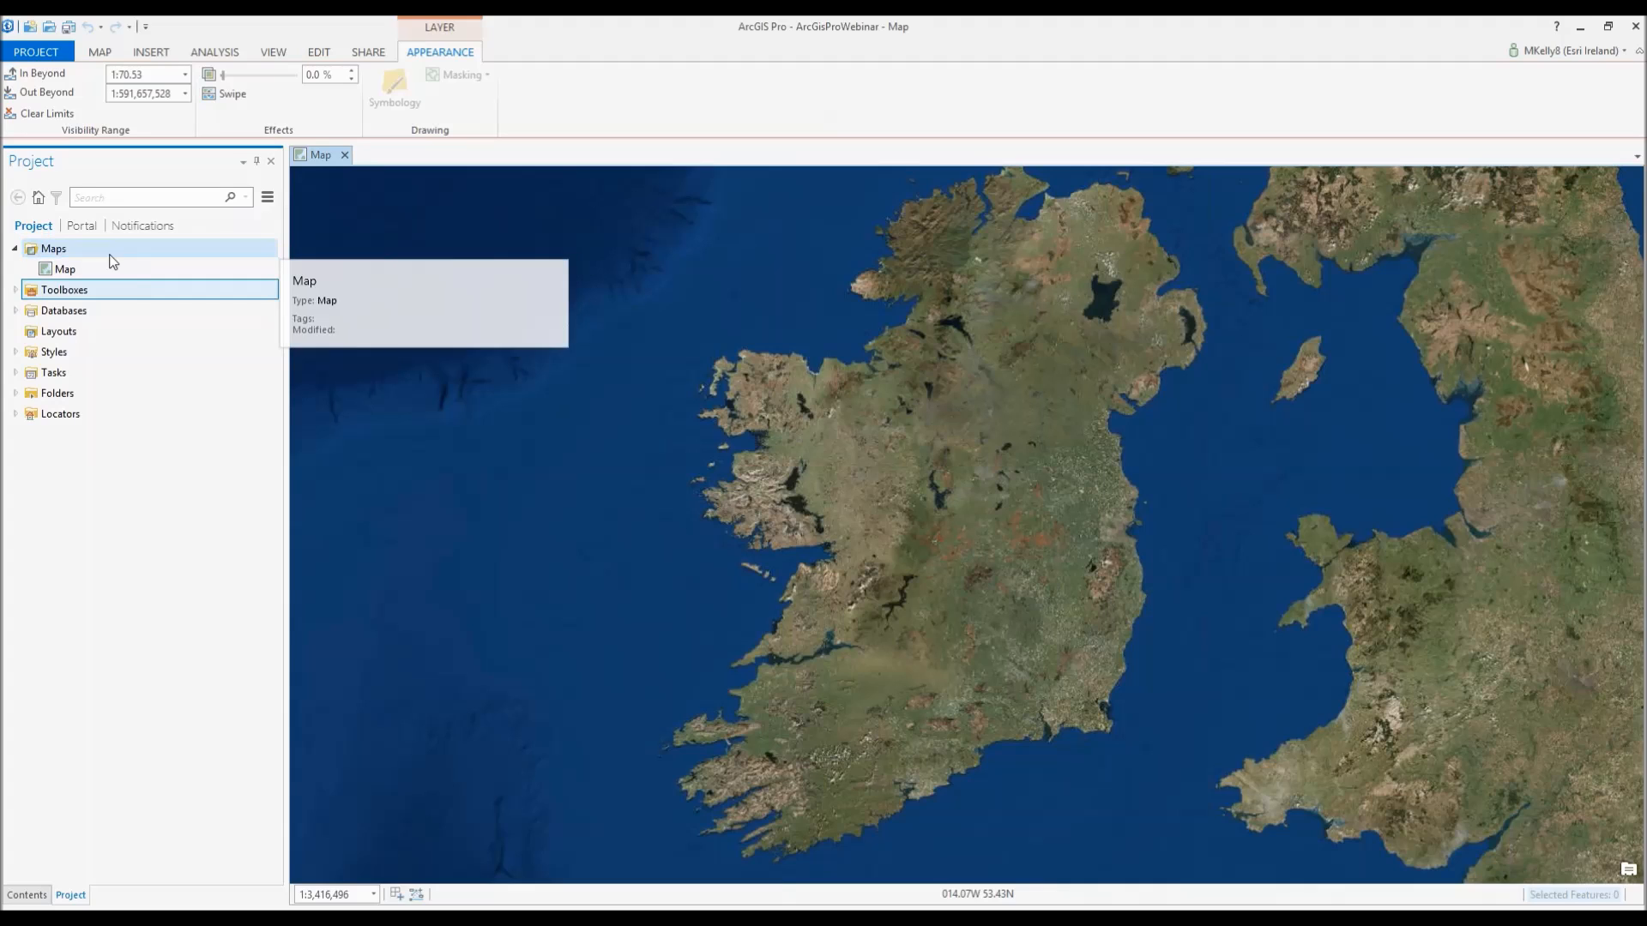
click(204, 270)
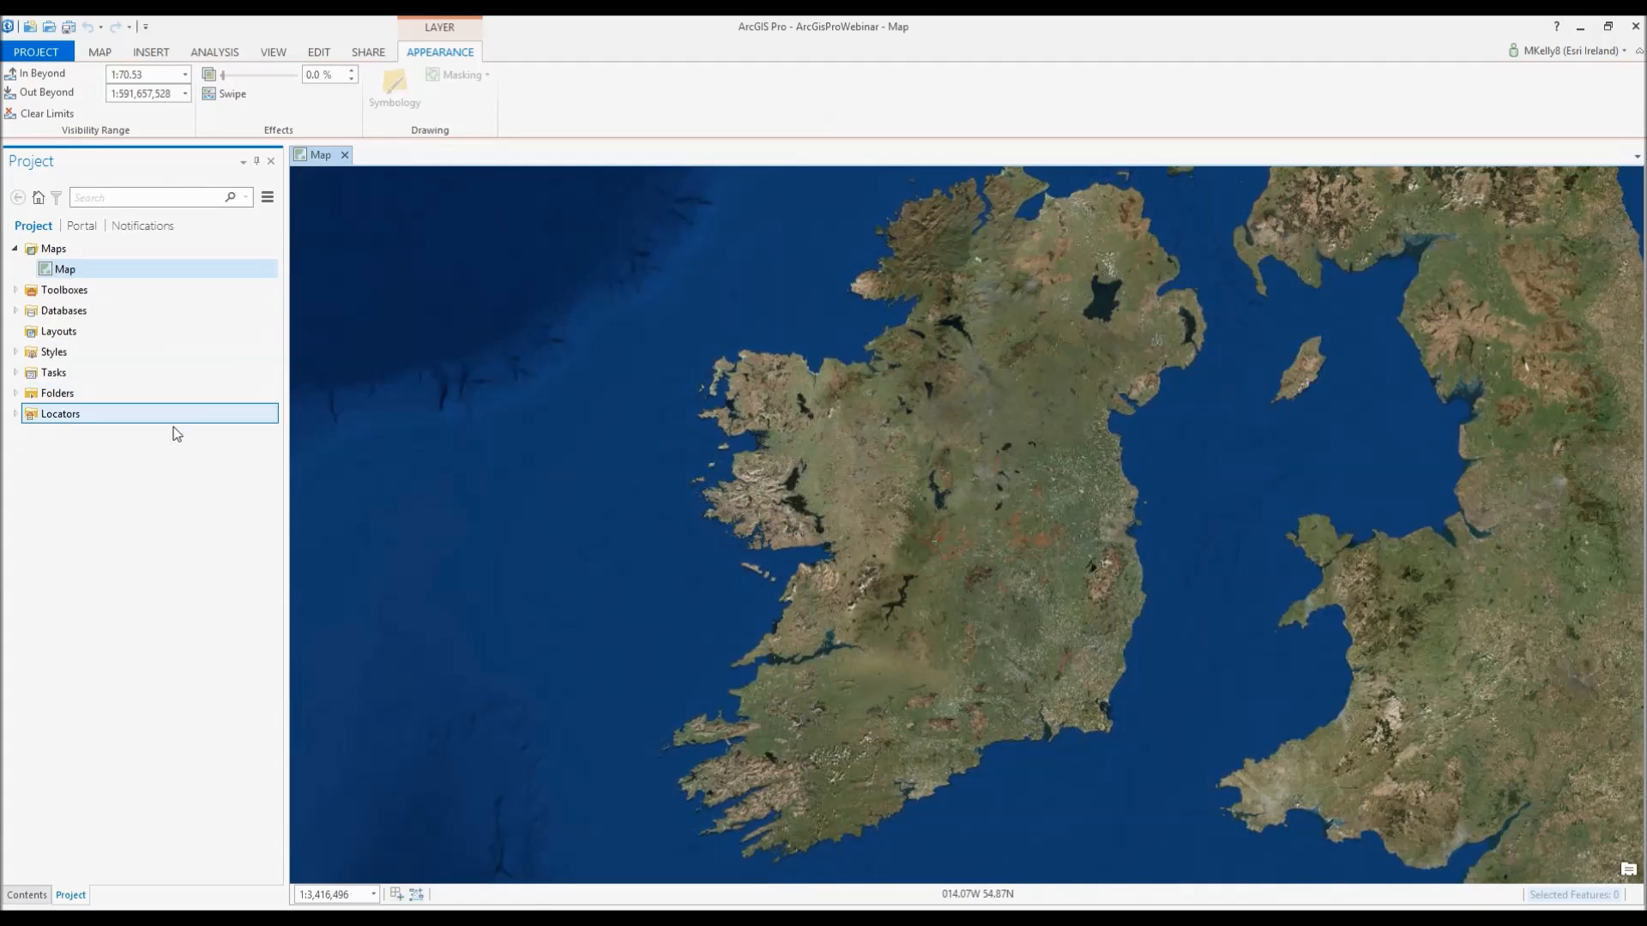
- Expand the Databases category in the Project pane and select the ArcGisProWebinar geodatabase inside it
click(60, 339)
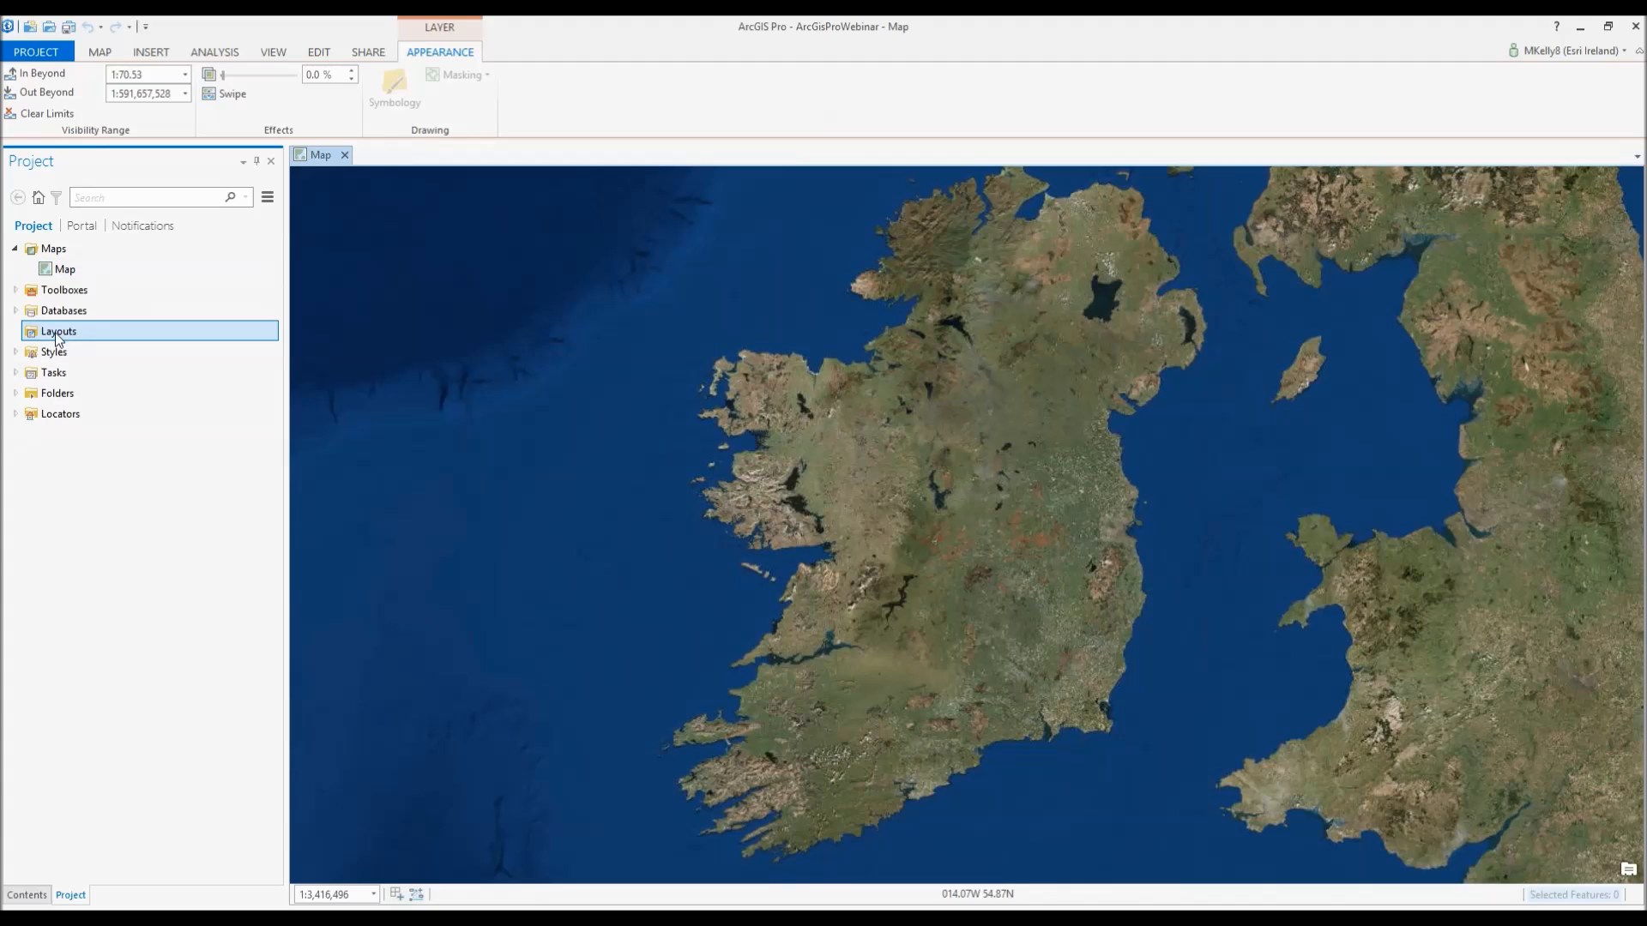
click(15, 310)
click(29, 331)
click(137, 333)
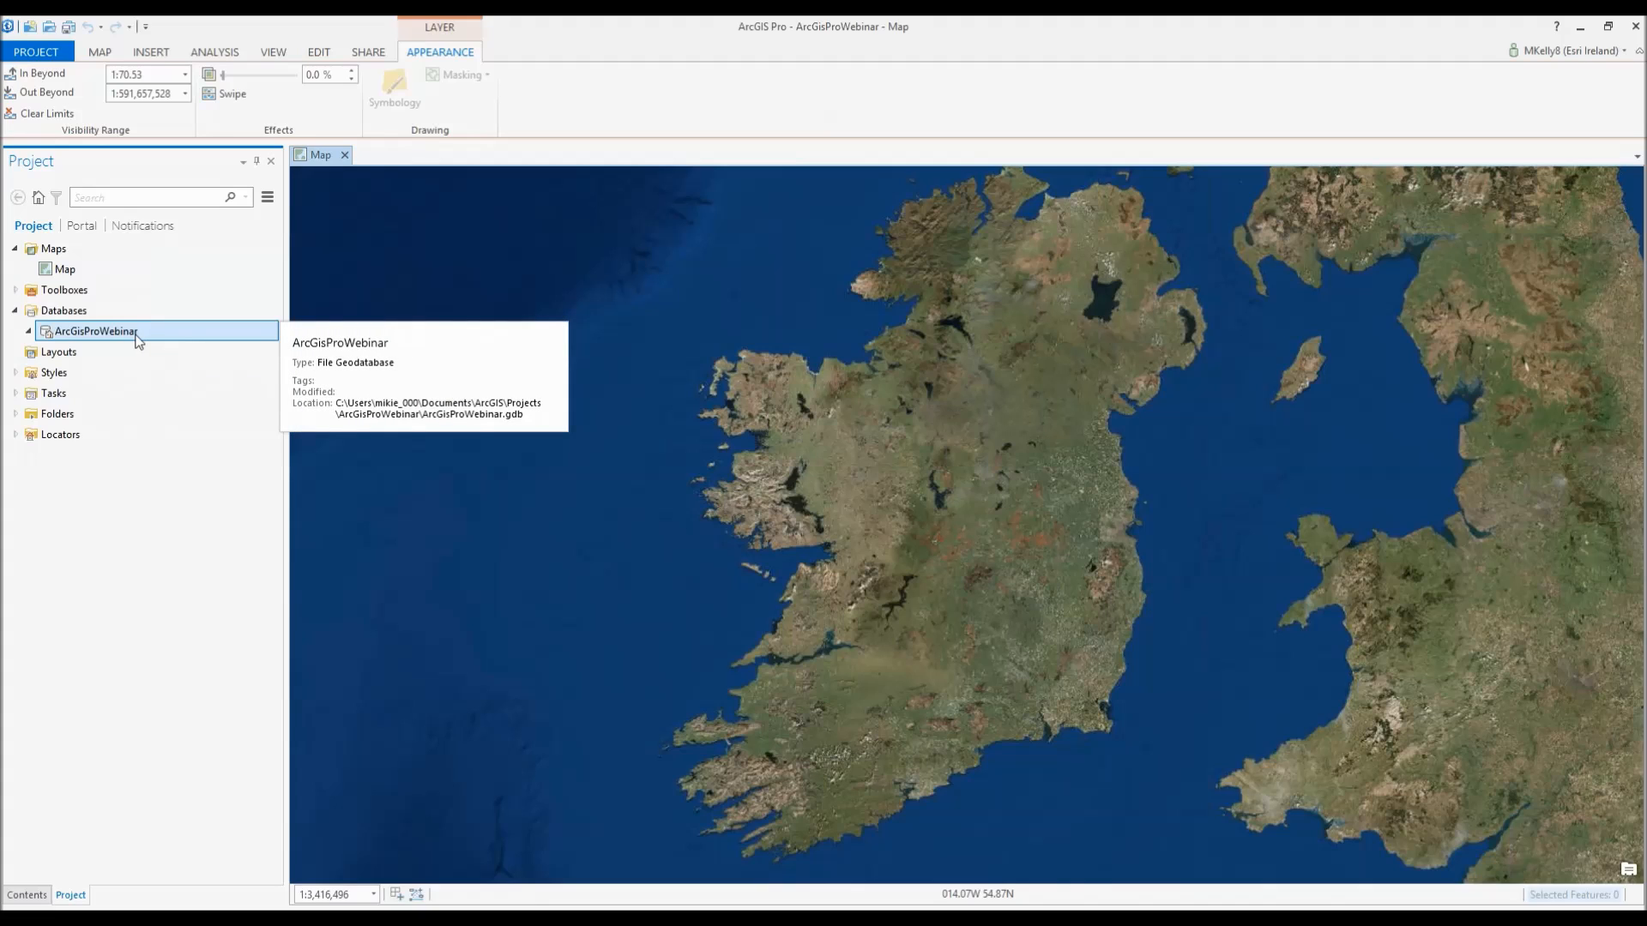
- Review which item types can be created in the ArcGisProWebinar geodatabase, and collapse it without creating anything
right_click(122, 339)
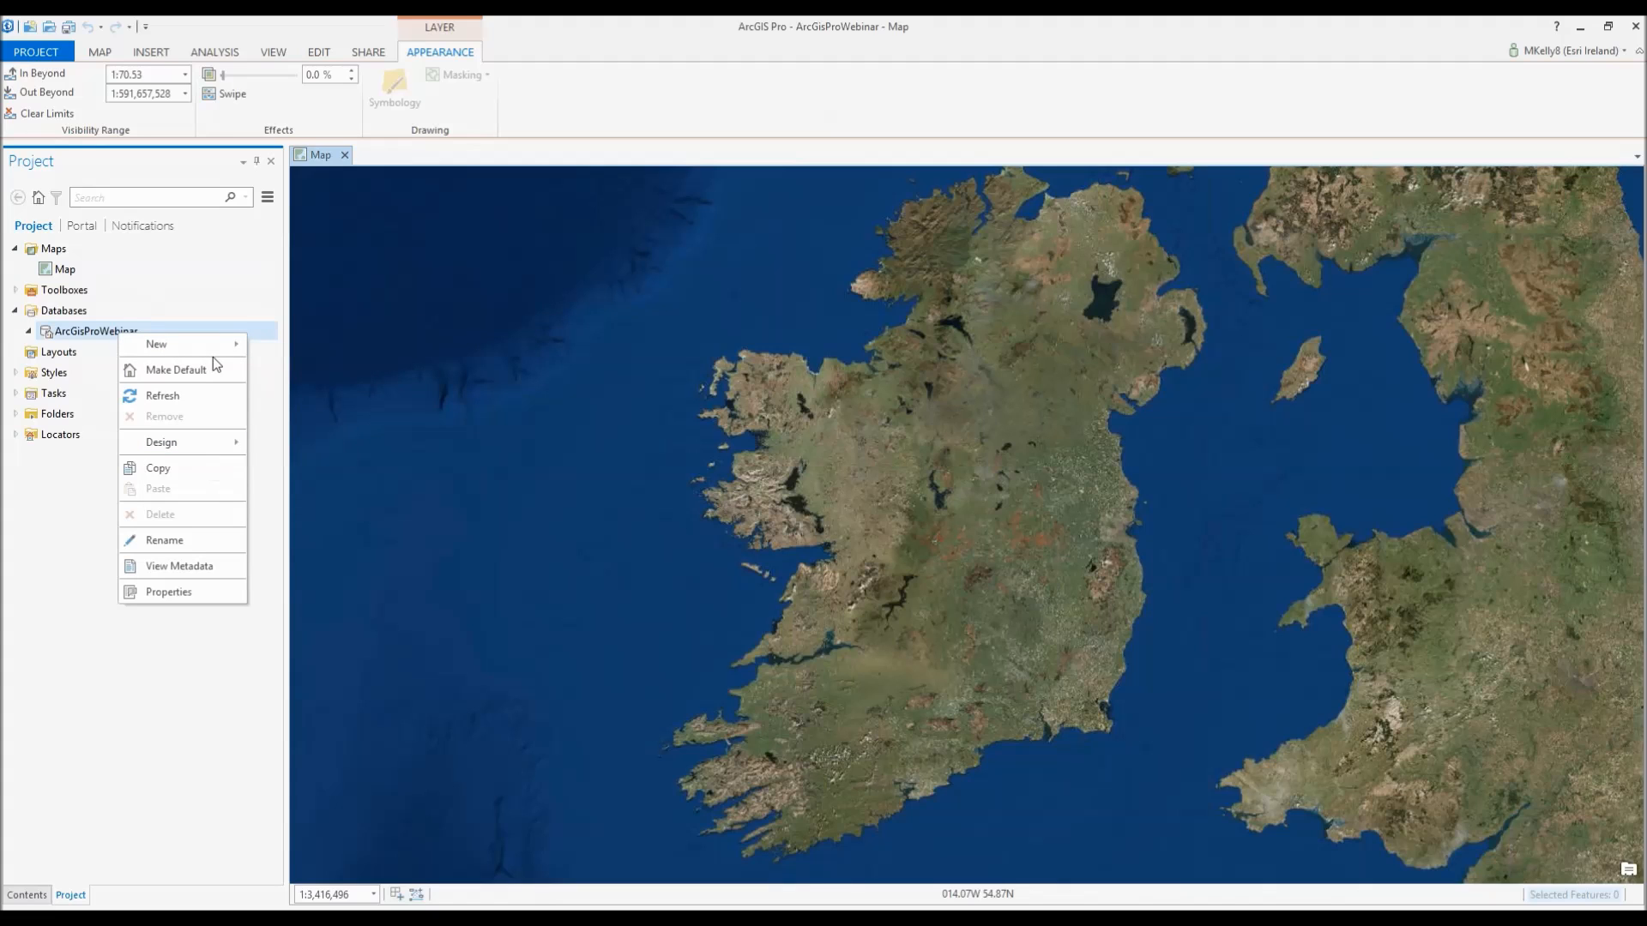
mouse_move(220, 346)
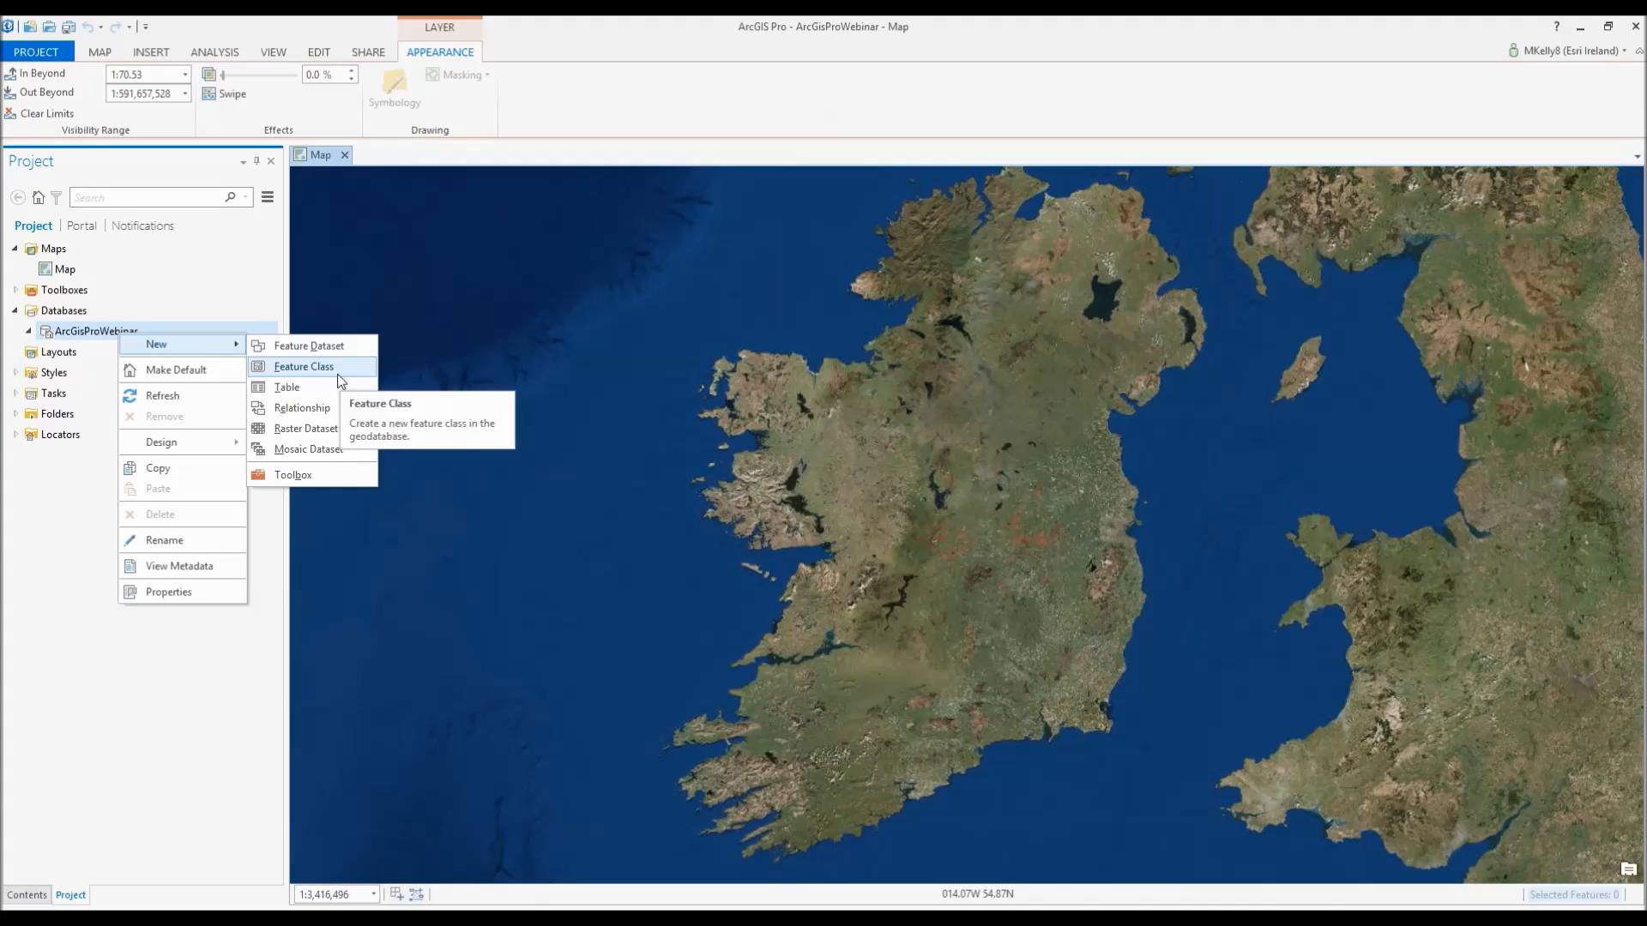
click(59, 538)
click(28, 331)
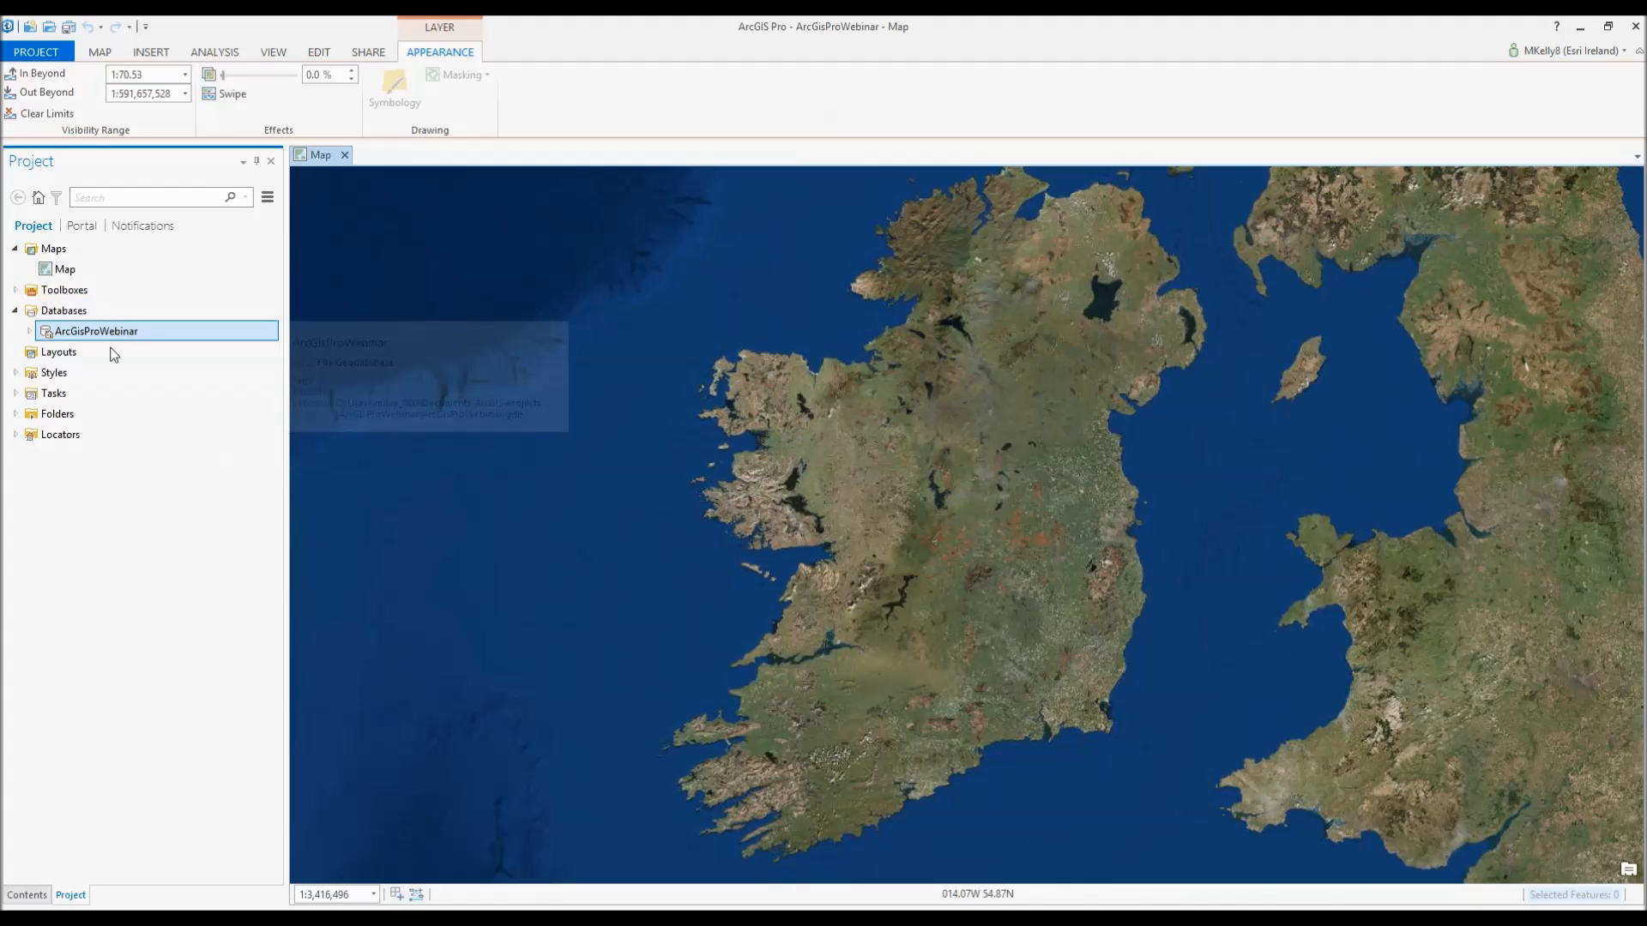
- Look over the sharing commands and the new-project templates, and return to the map
click(379, 54)
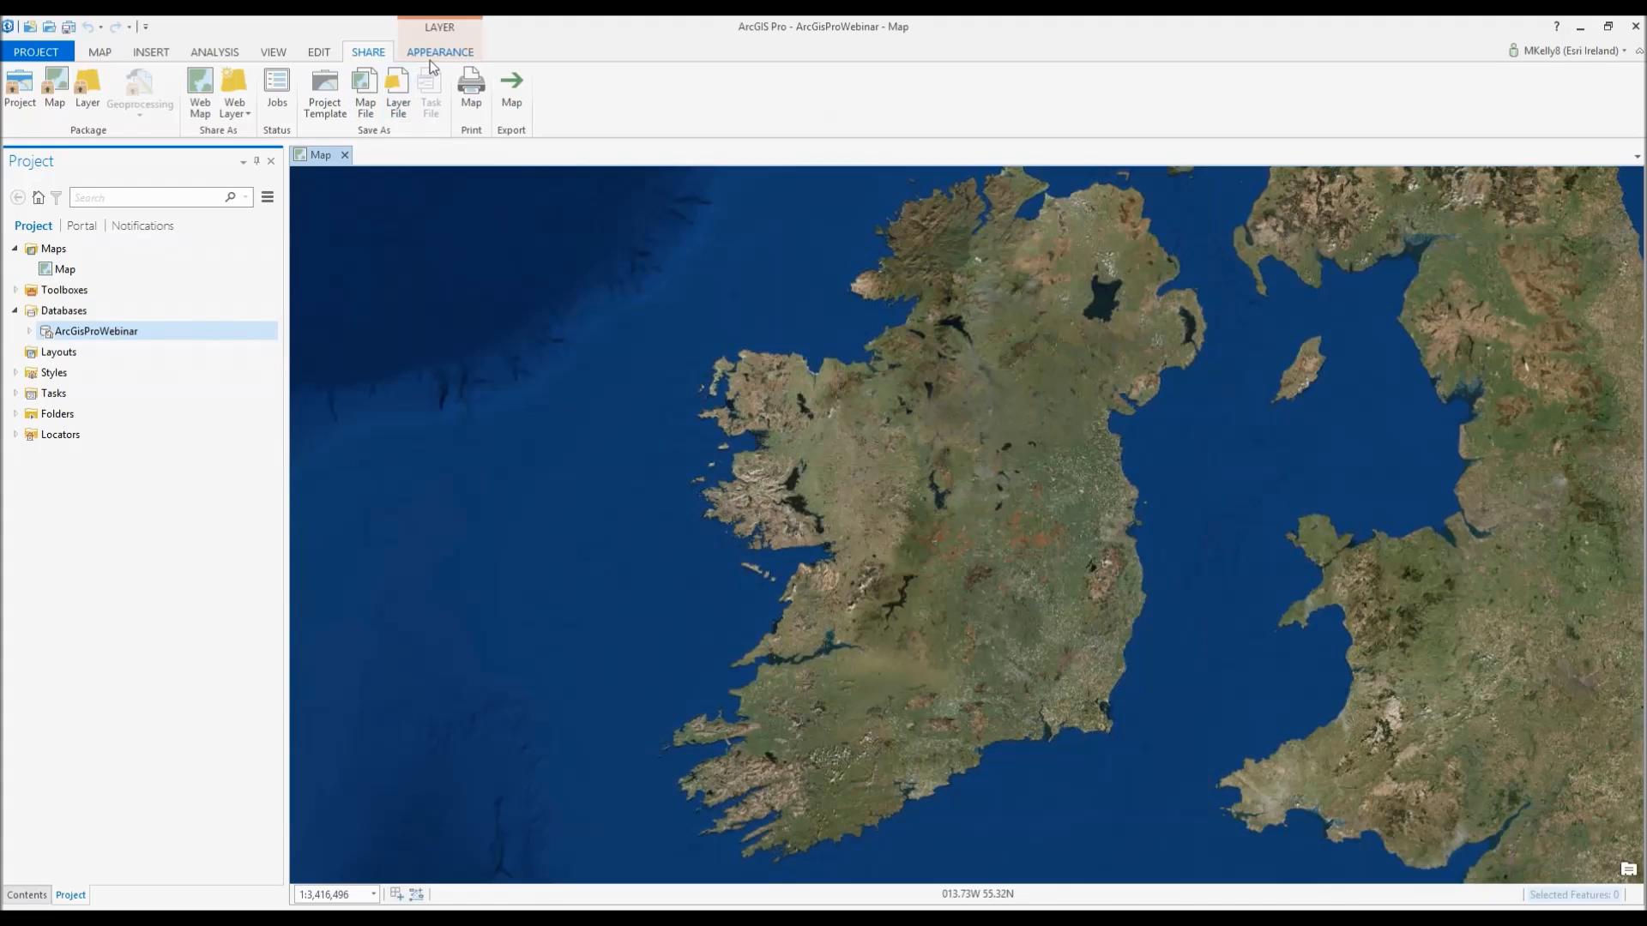
click(43, 50)
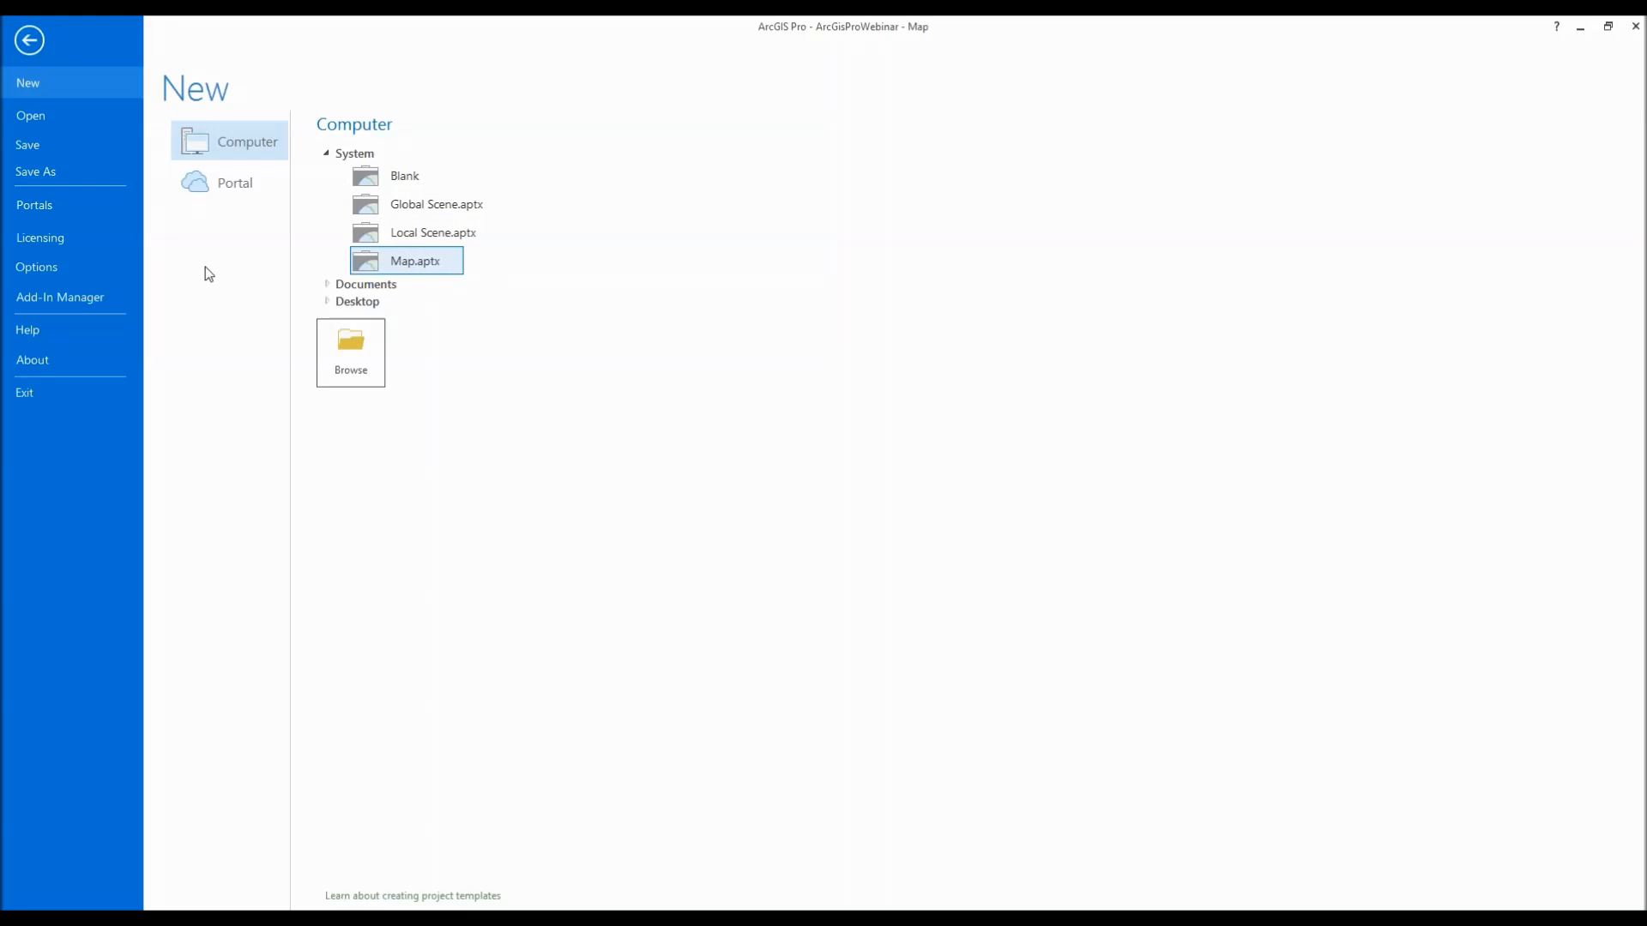
click(29, 40)
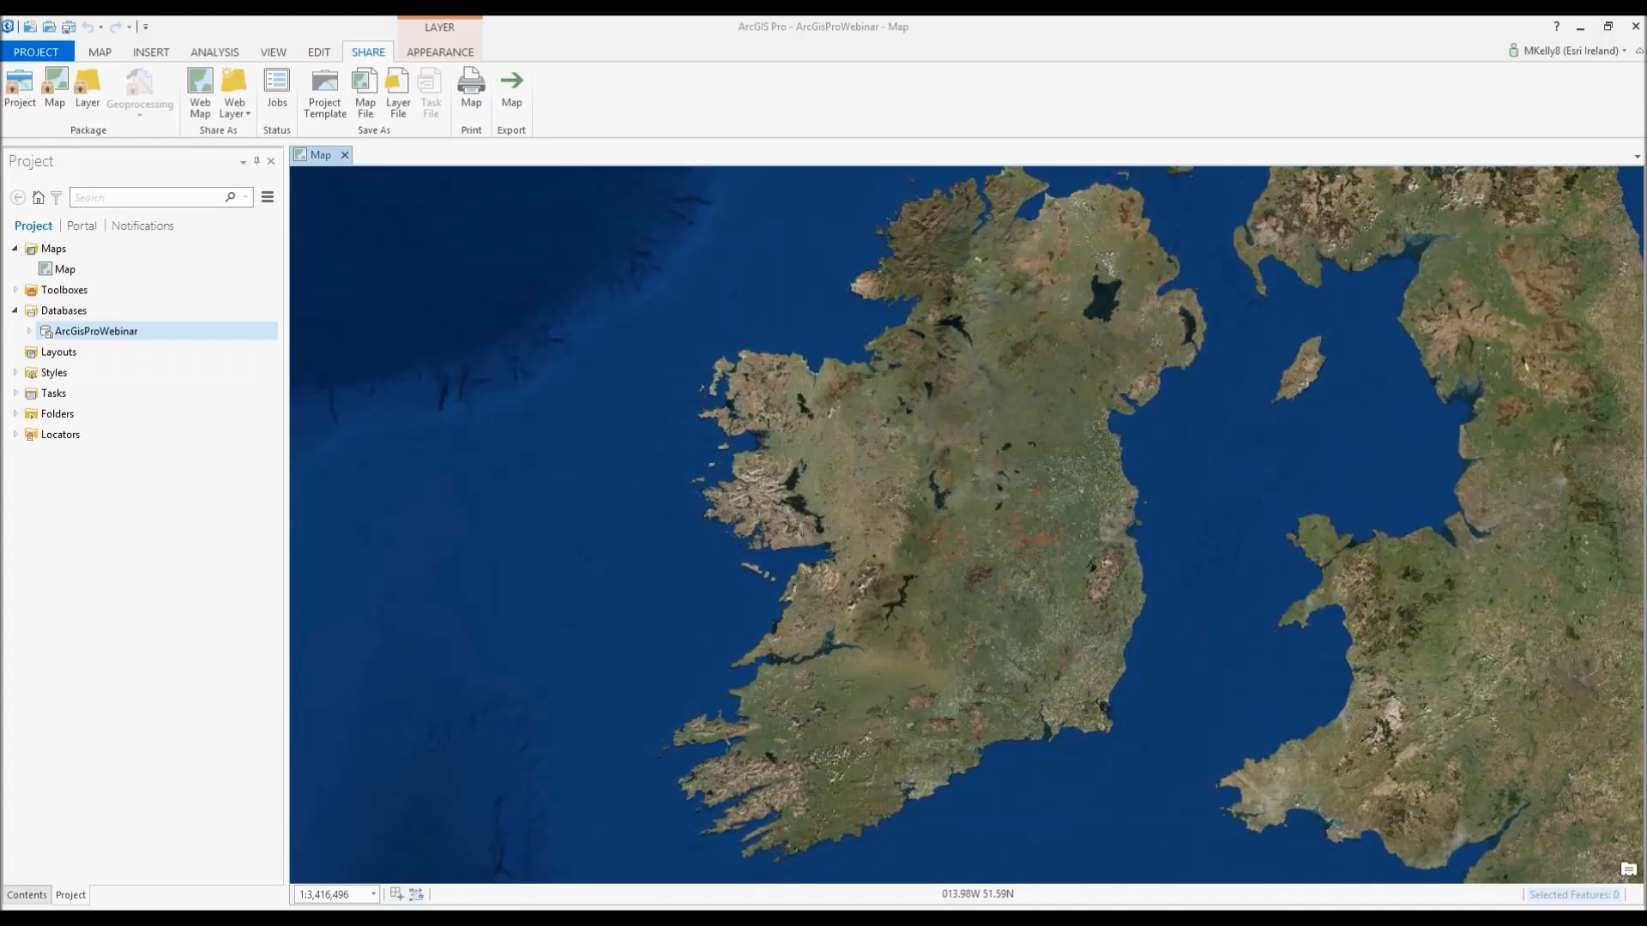
- Switch to the web browser and copy the address of layer 23 of the Census2011_SAPS Transport map service
key(alt+Tab)
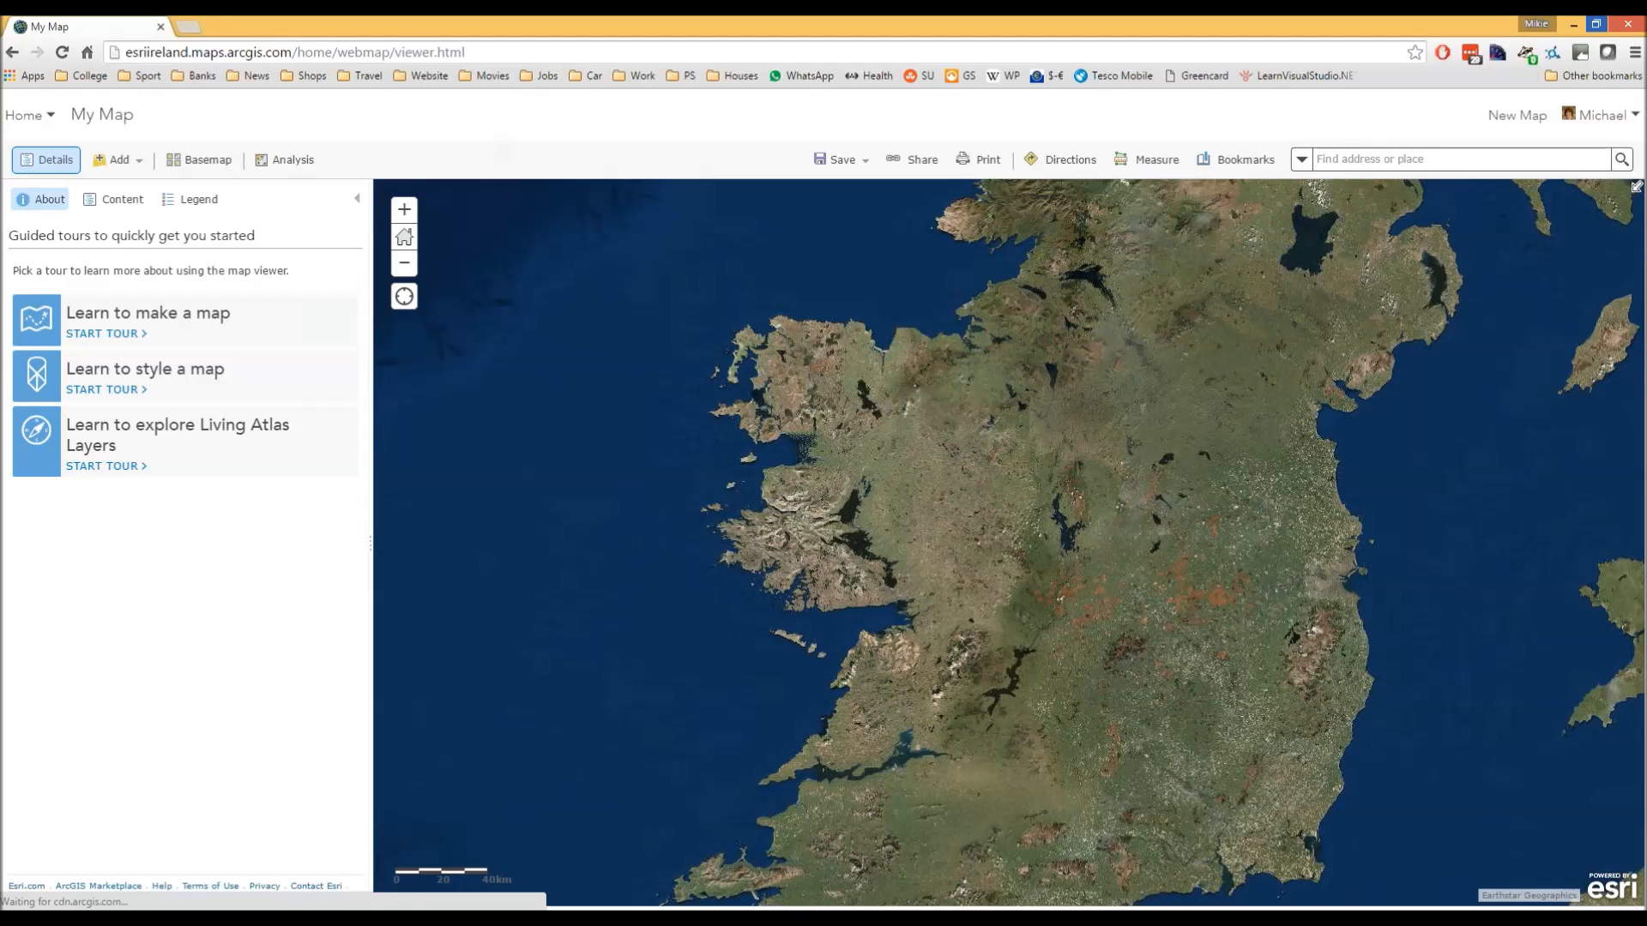
key(alt+Tab)
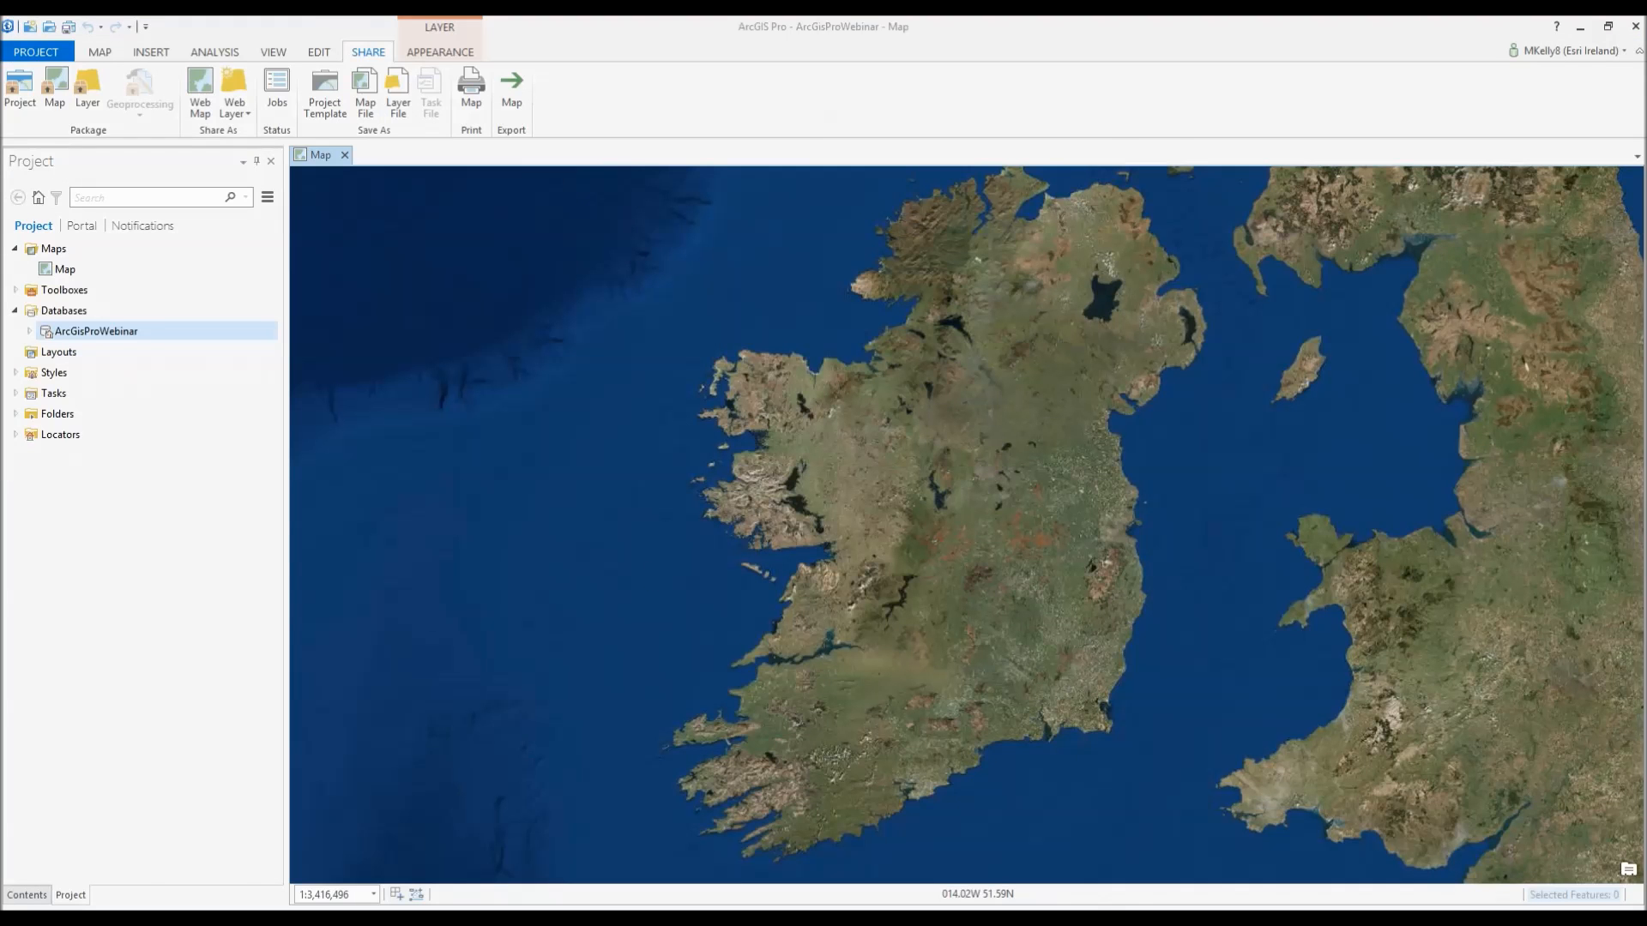
key(alt+Tab)
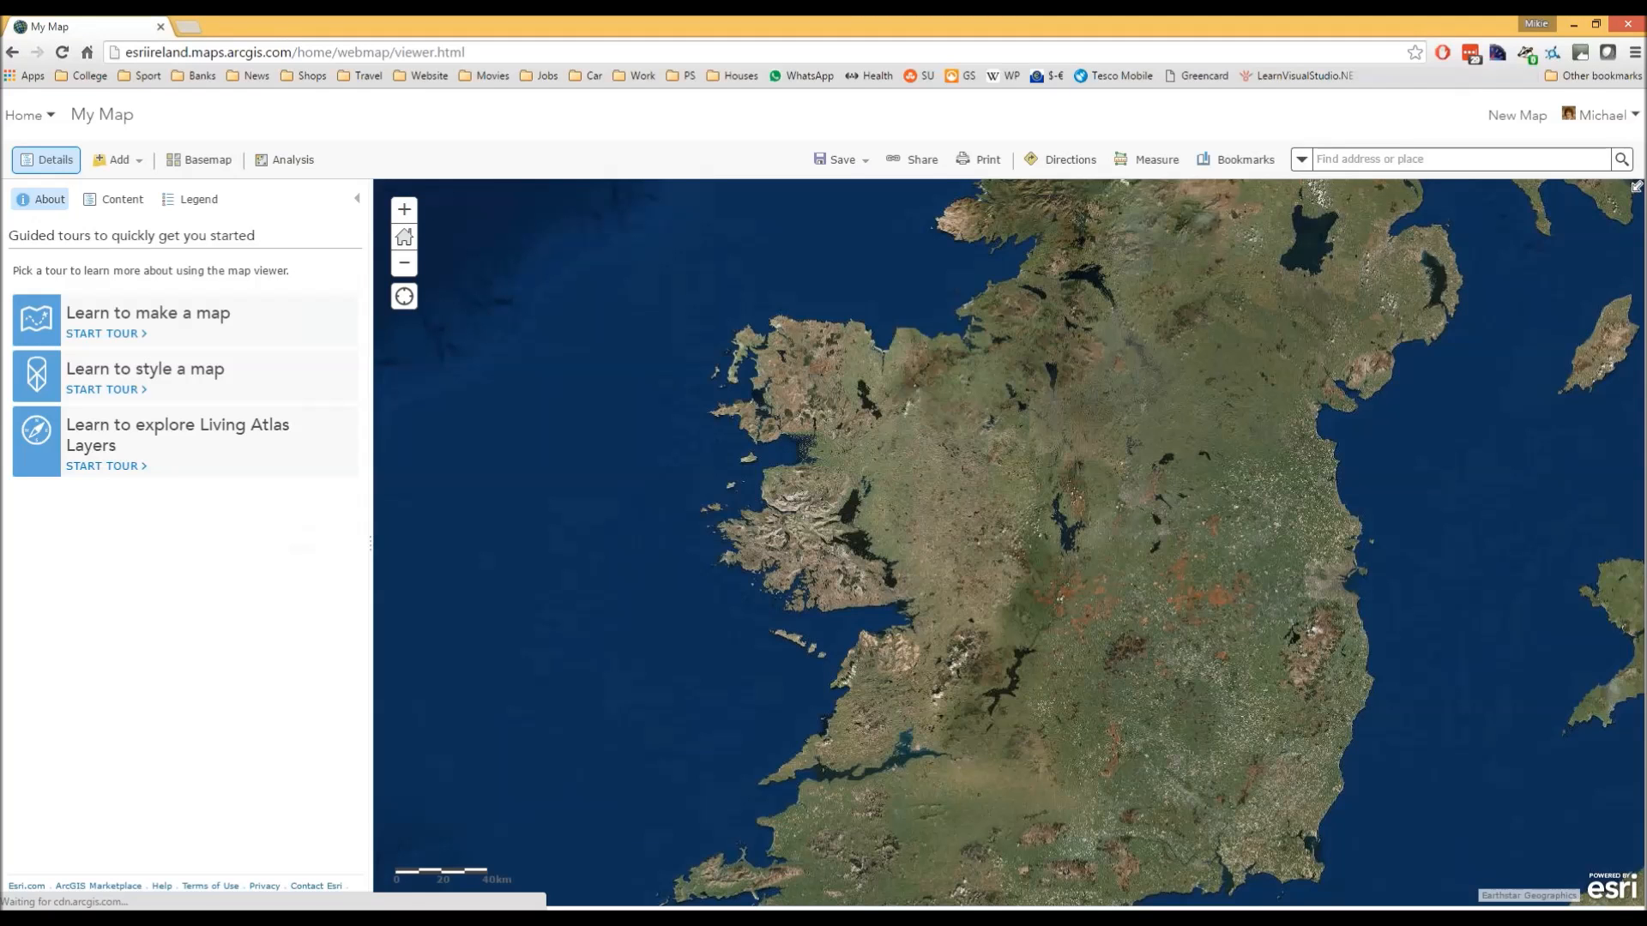
key(alt+Tab)
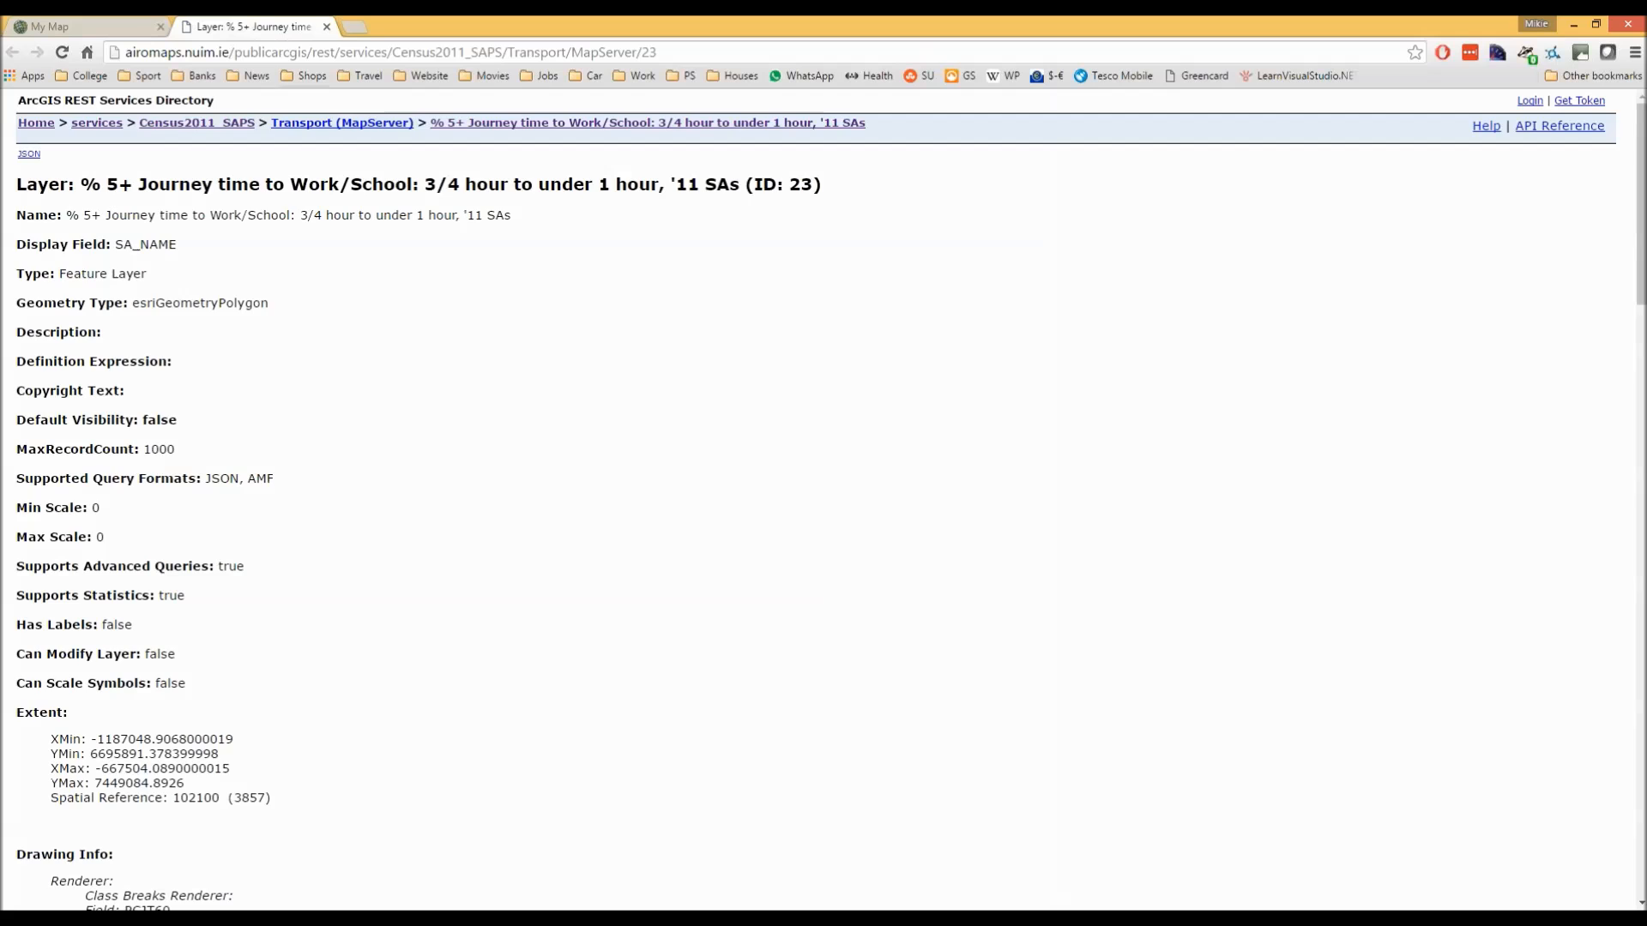
click(286, 54)
key(ctrl+c)
- Add the copied layer address to the ArcGIS Online web map as an ArcGIS Server web service layer
click(53, 27)
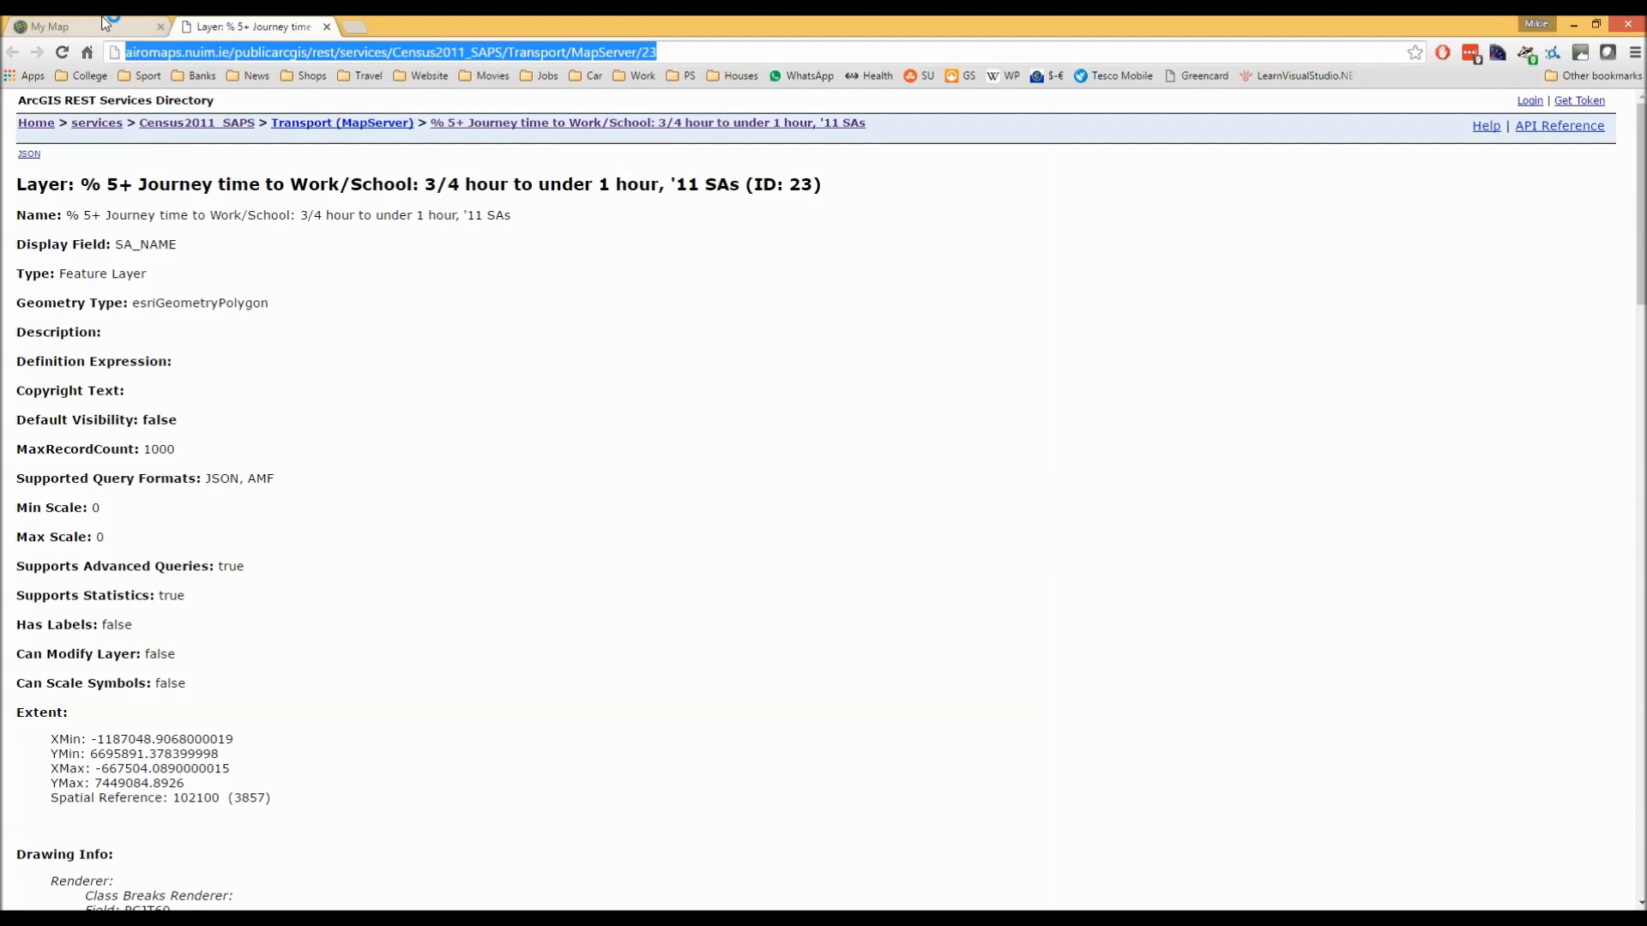
click(128, 161)
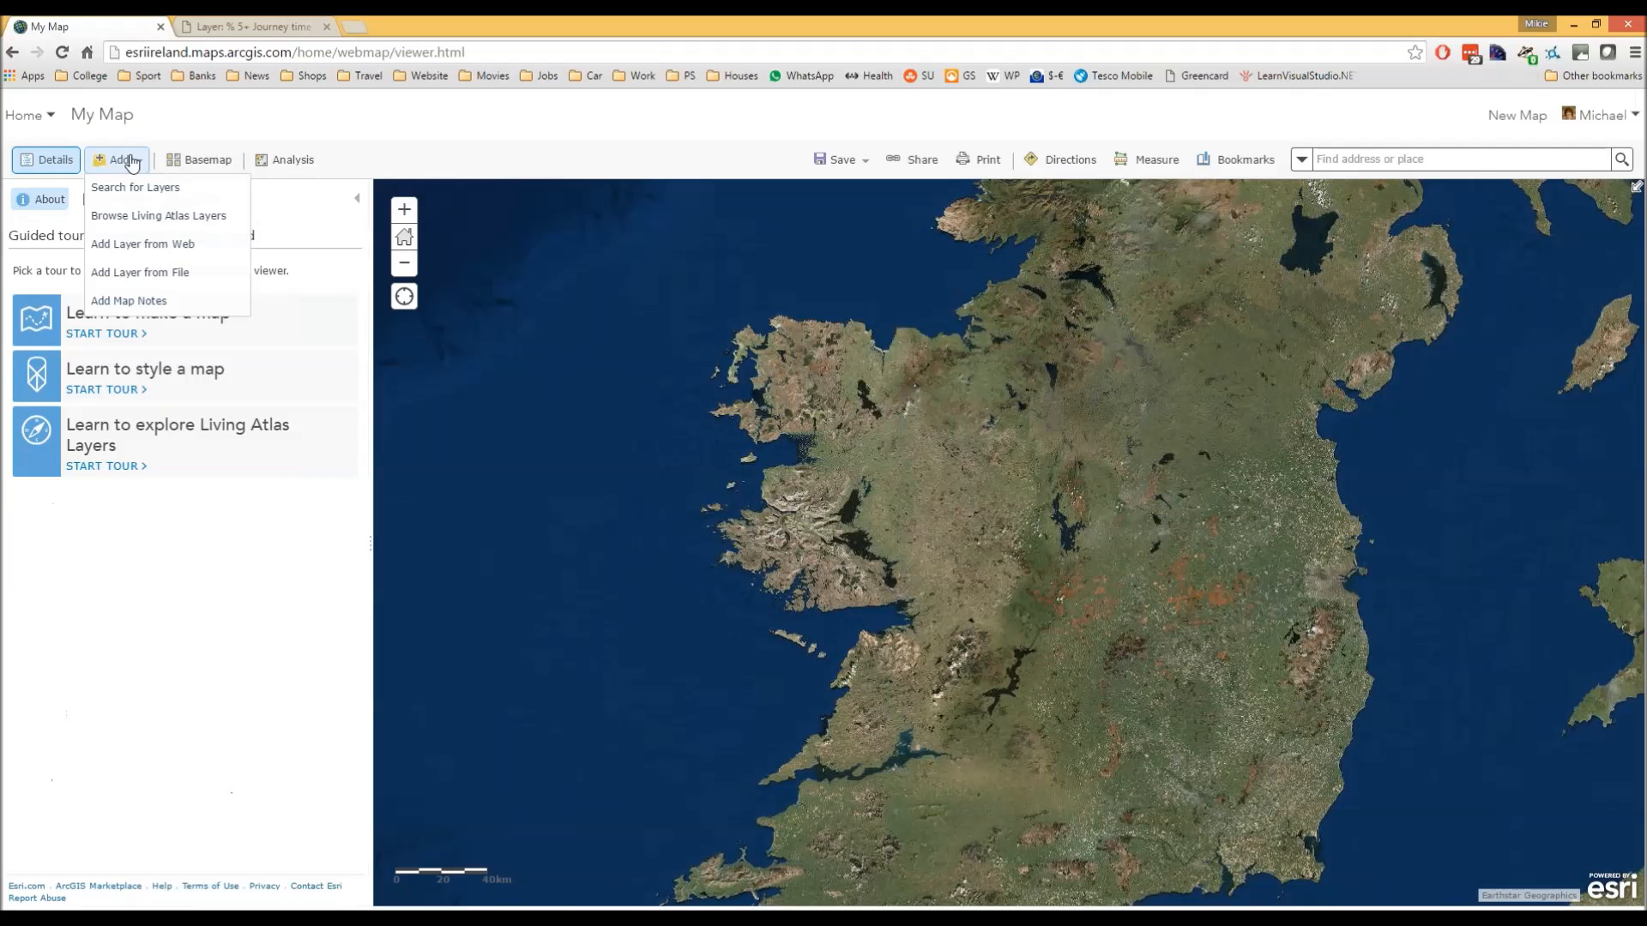
click(183, 247)
click(712, 511)
key(ctrl+v)
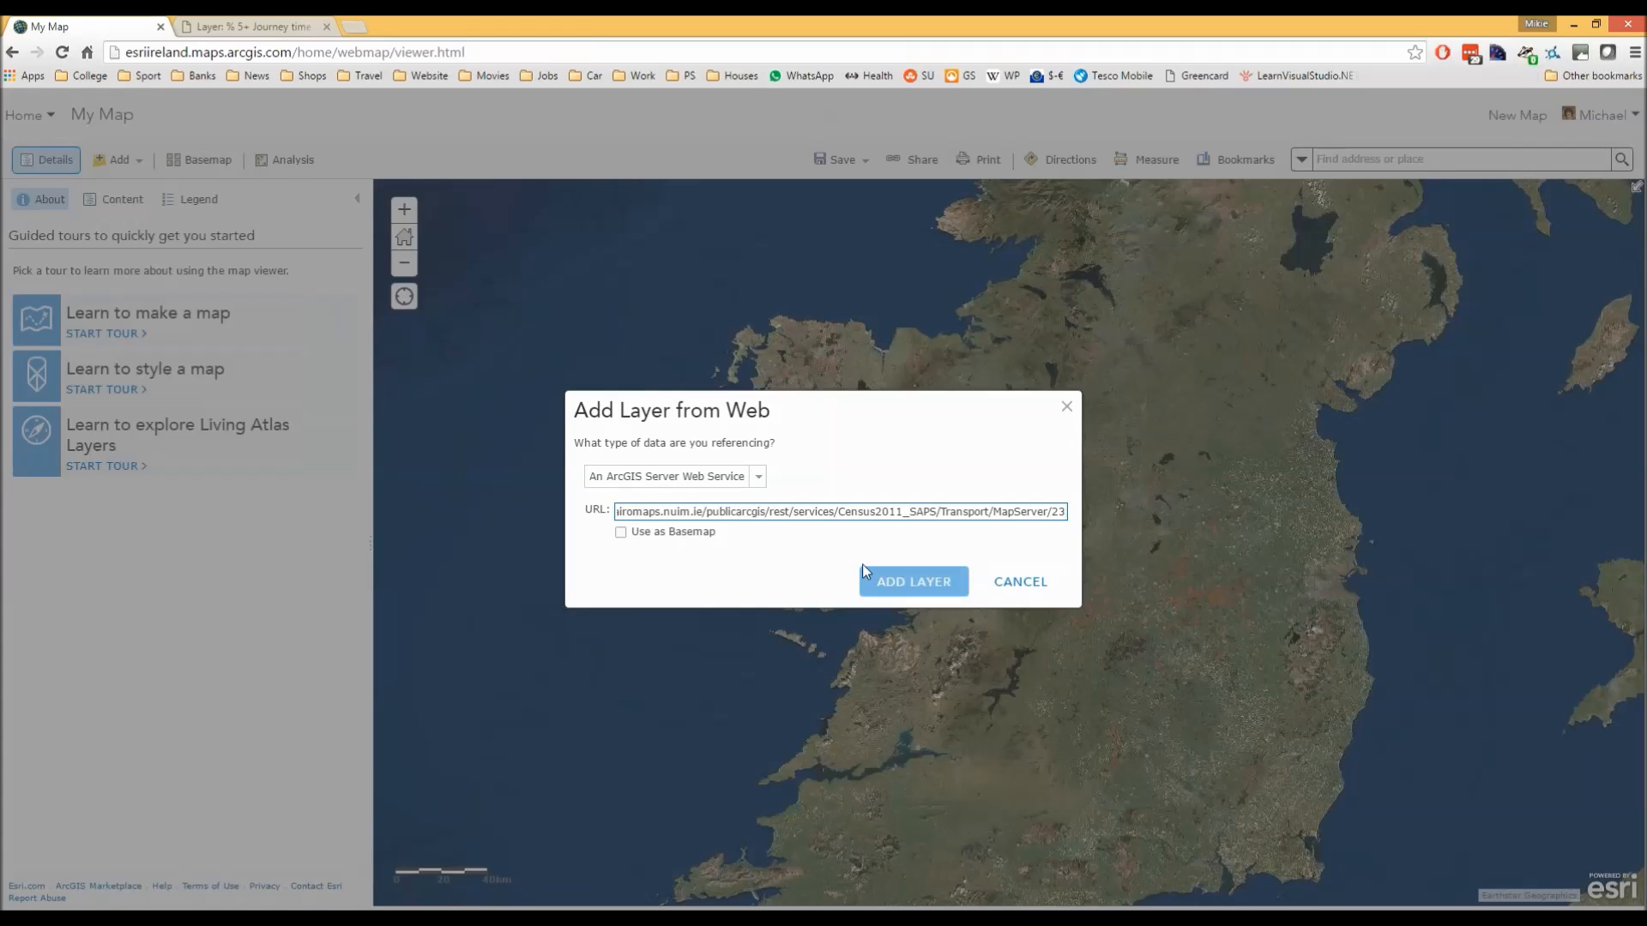
click(905, 581)
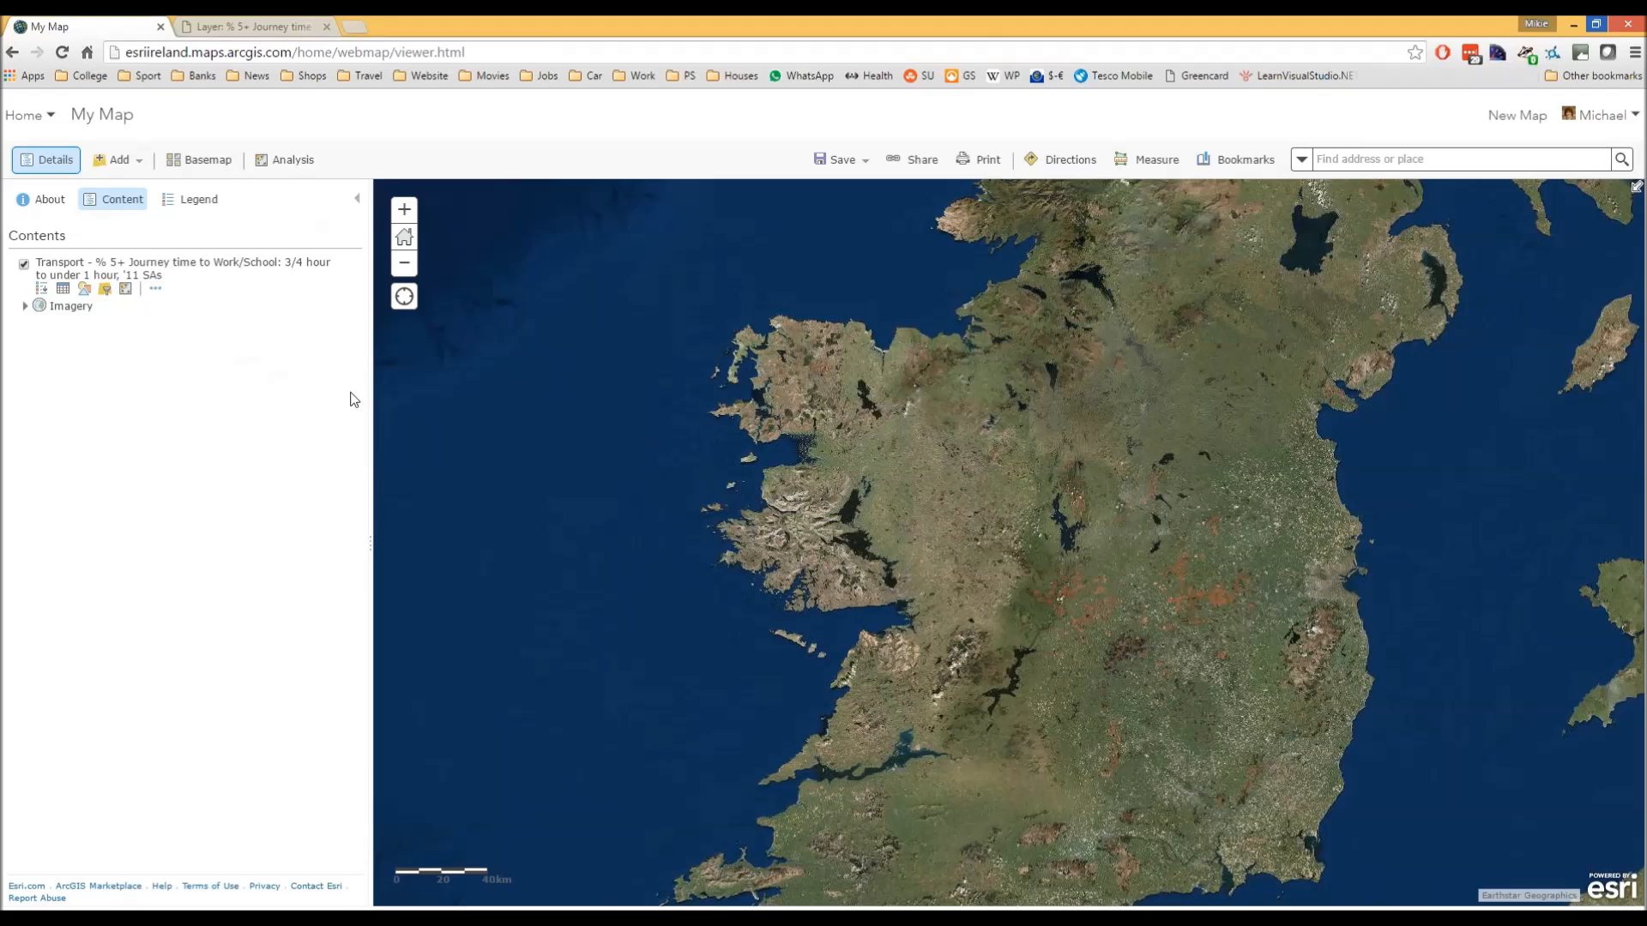
click(156, 290)
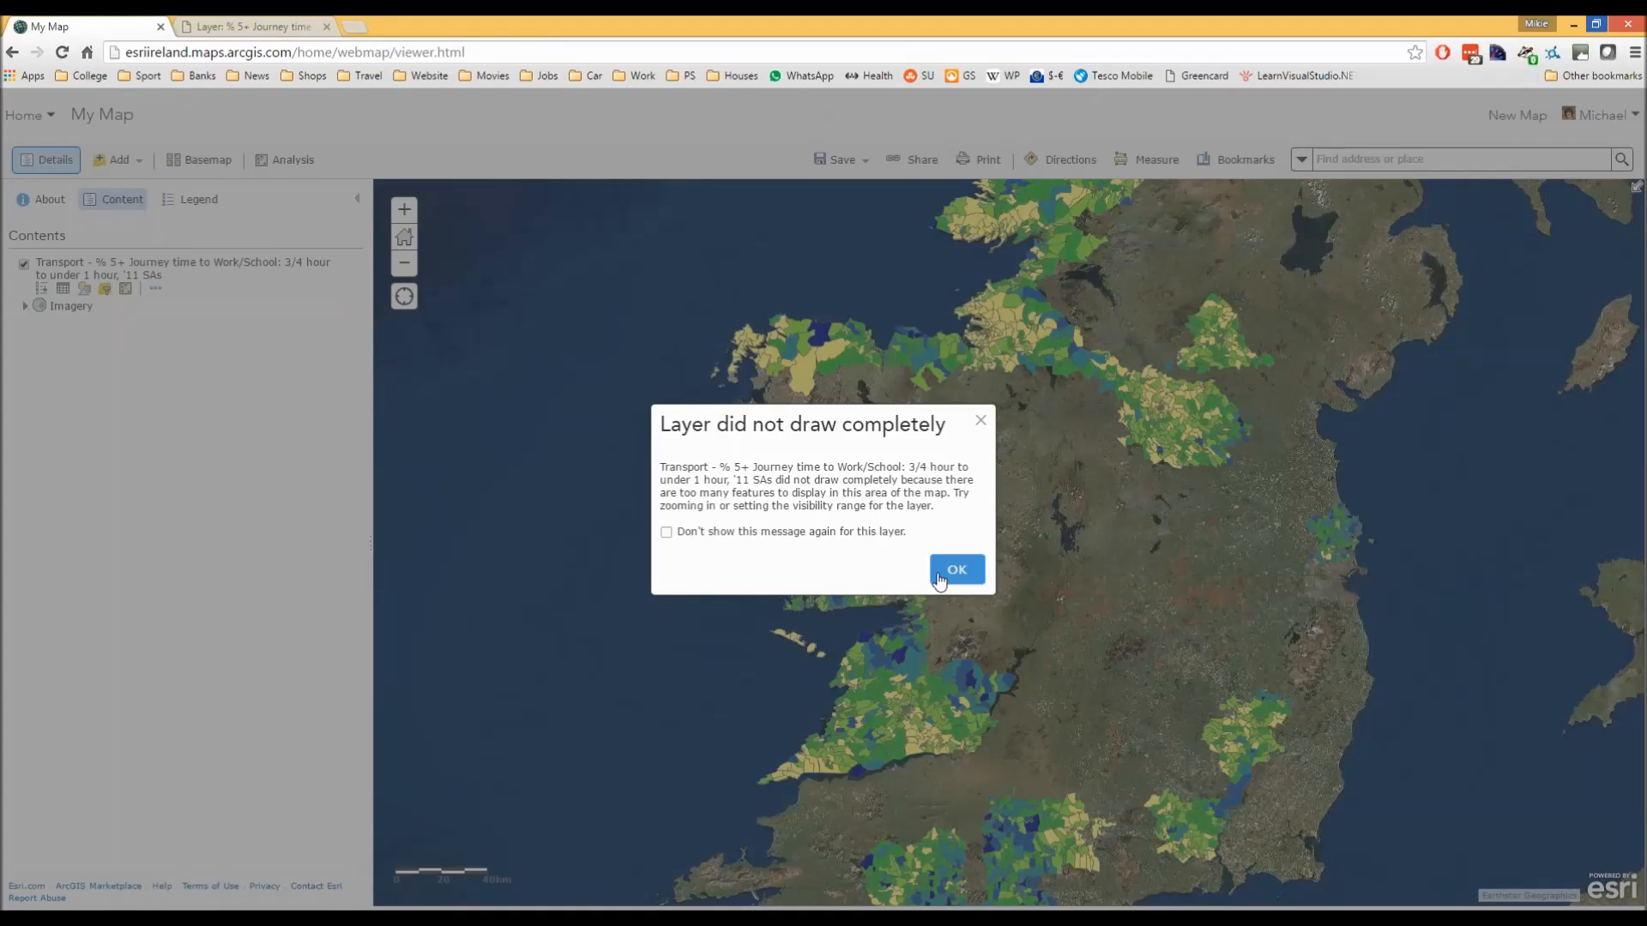
click(939, 573)
- Rename the added transport layer to Commute Greater than 60 Minutes
click(156, 290)
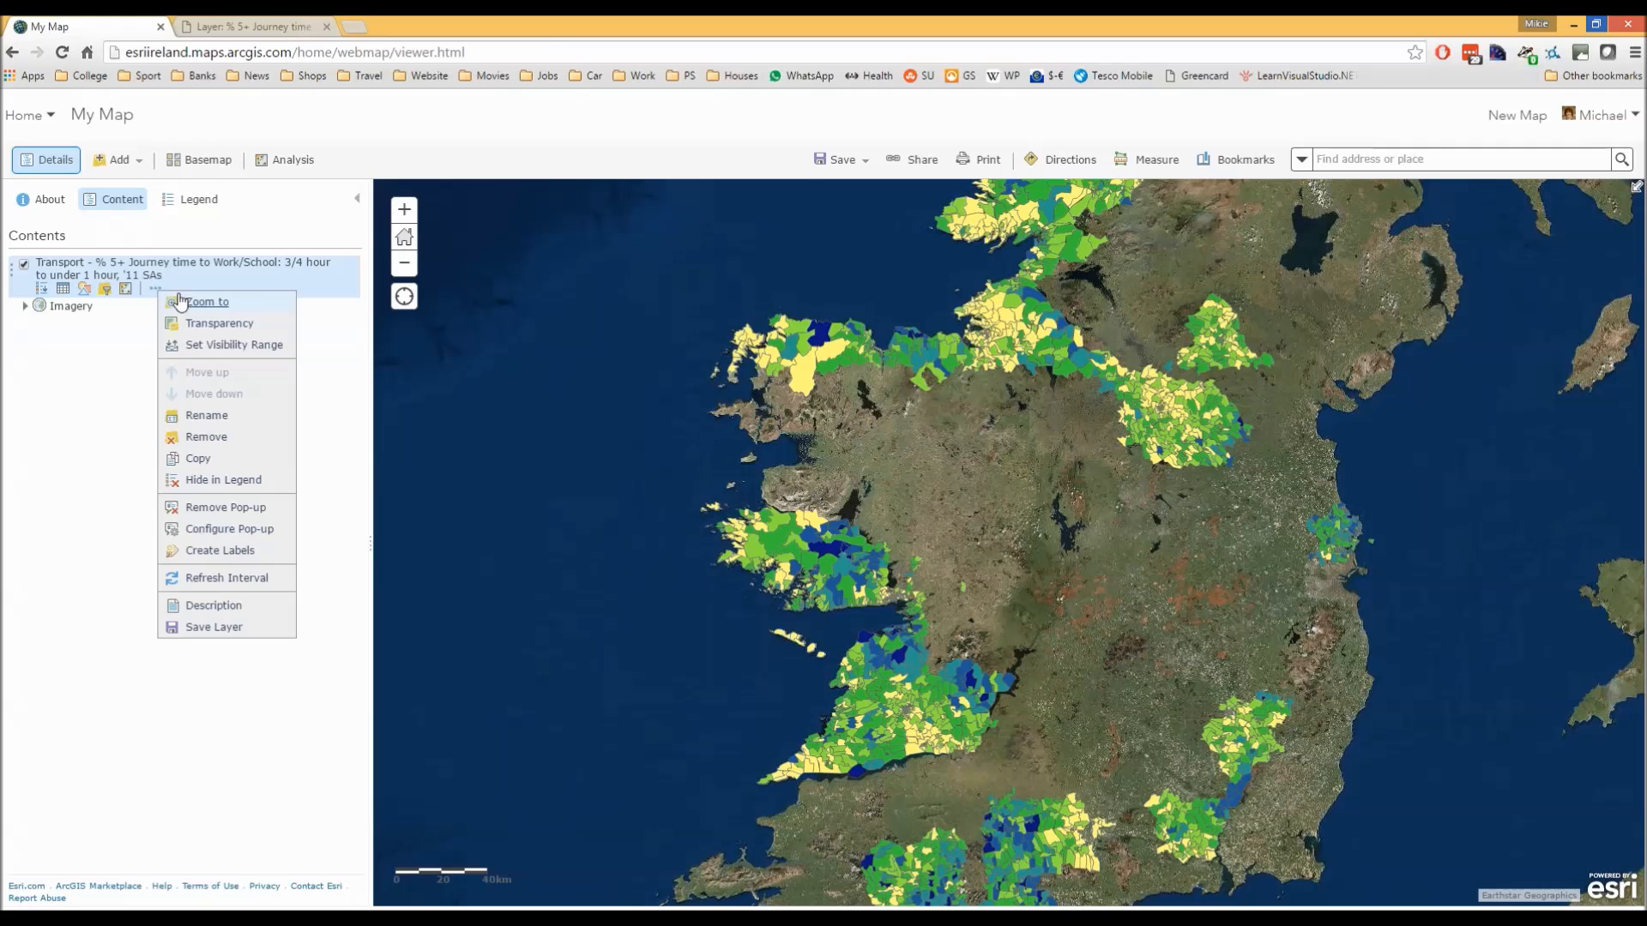
click(212, 416)
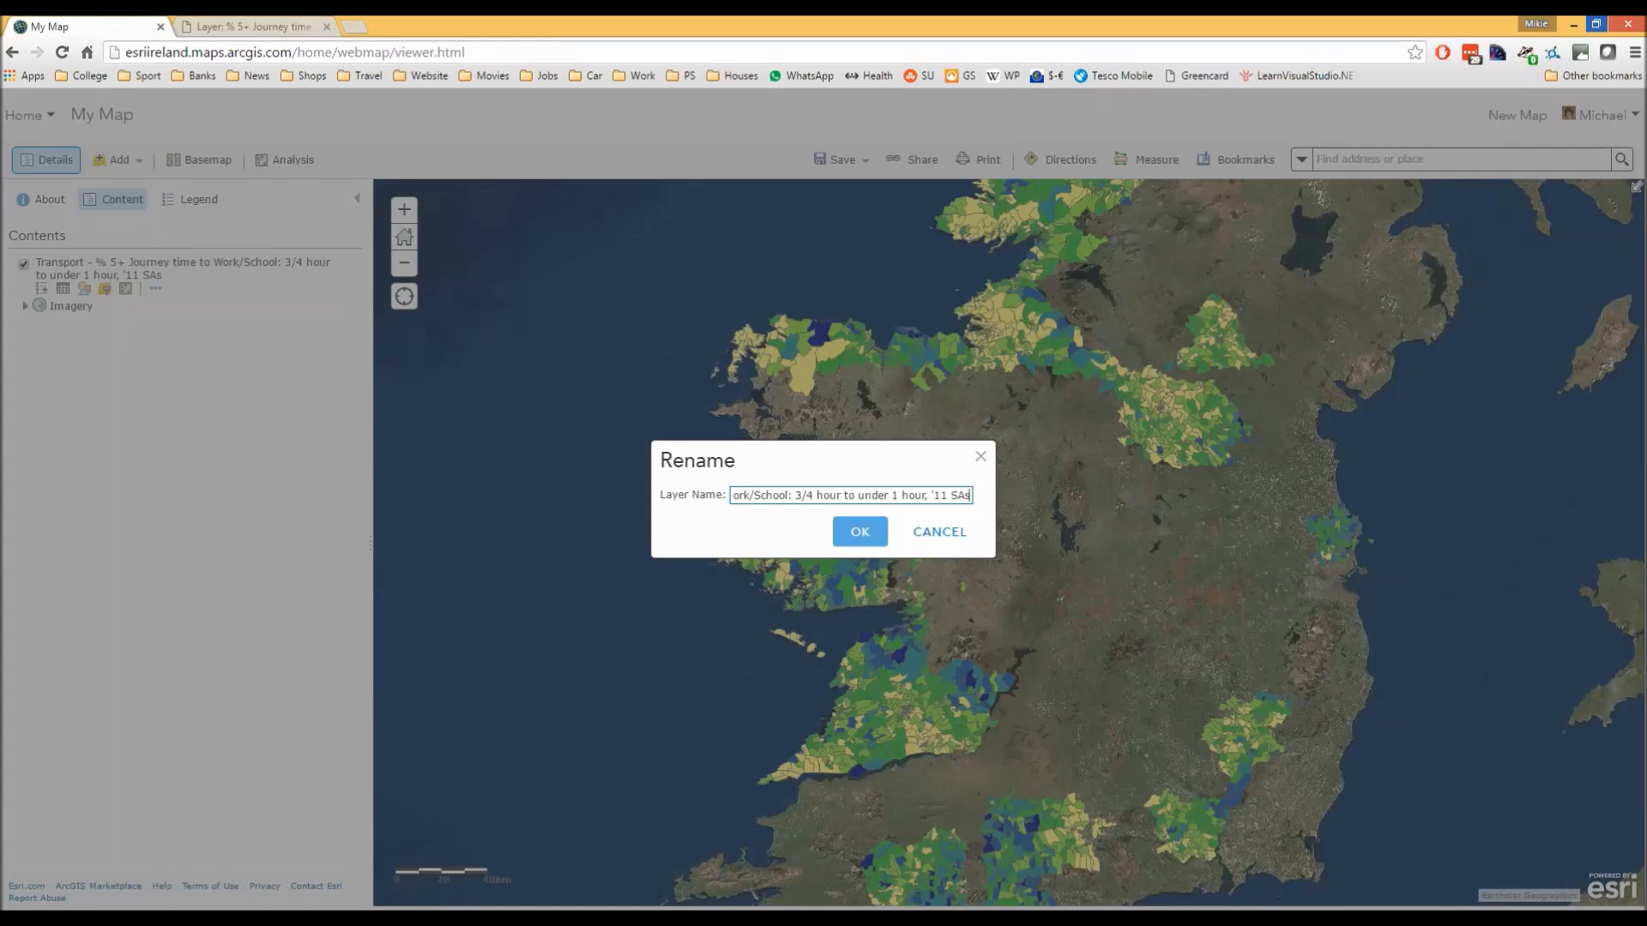
triple_click(867, 497)
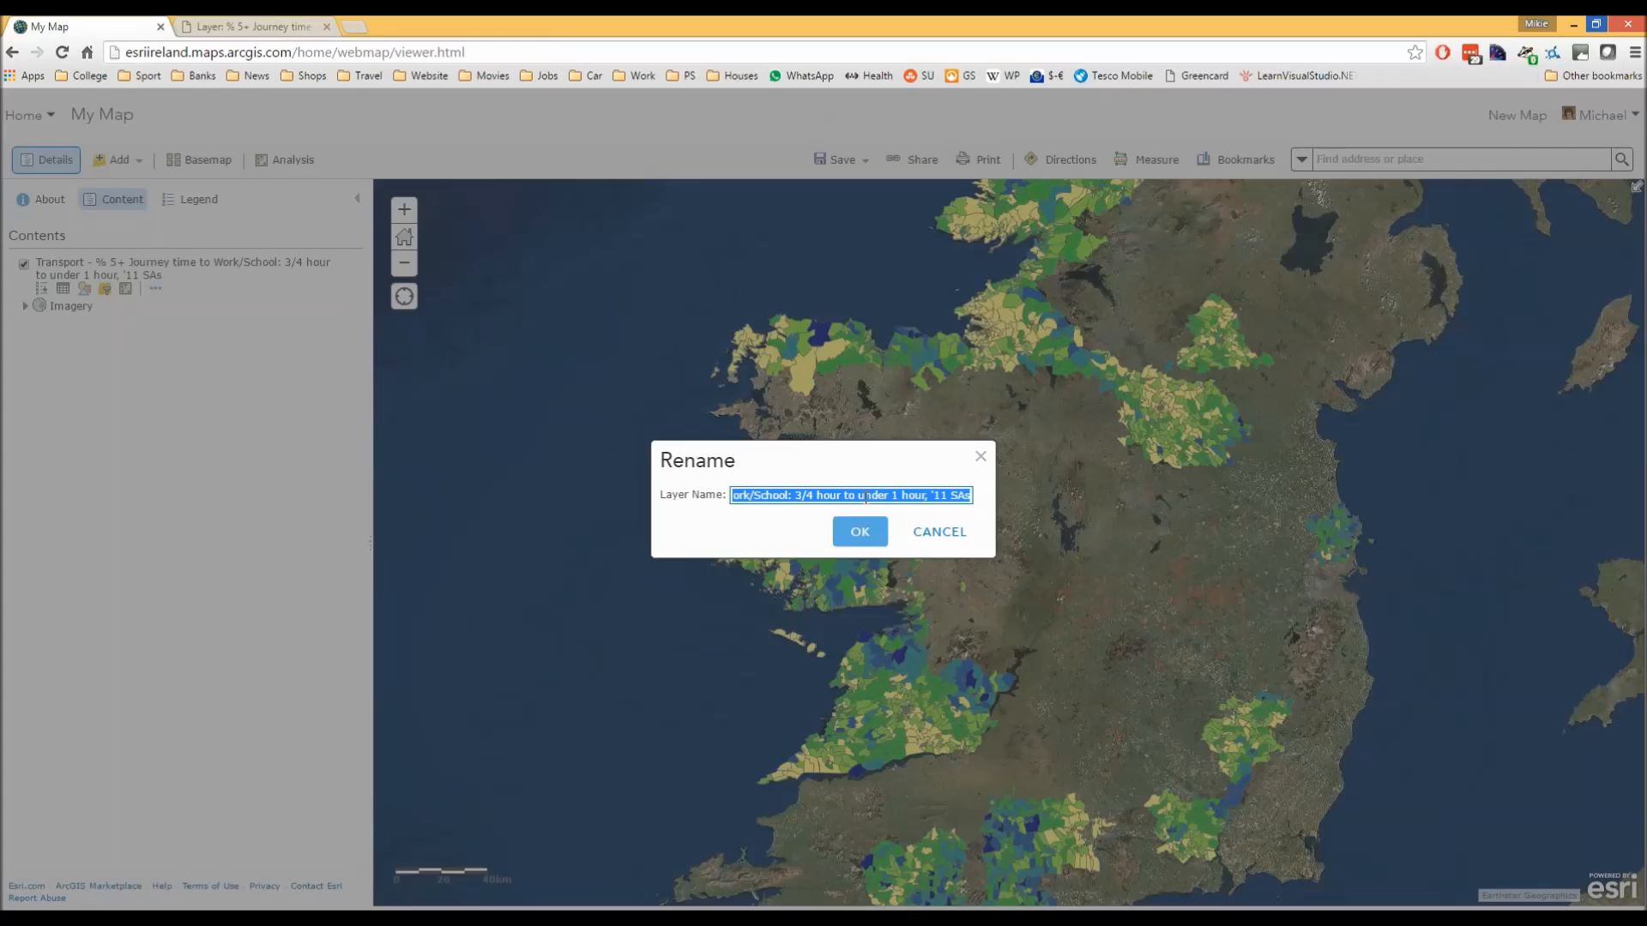
text(Commute Greater than 60 Minutes)
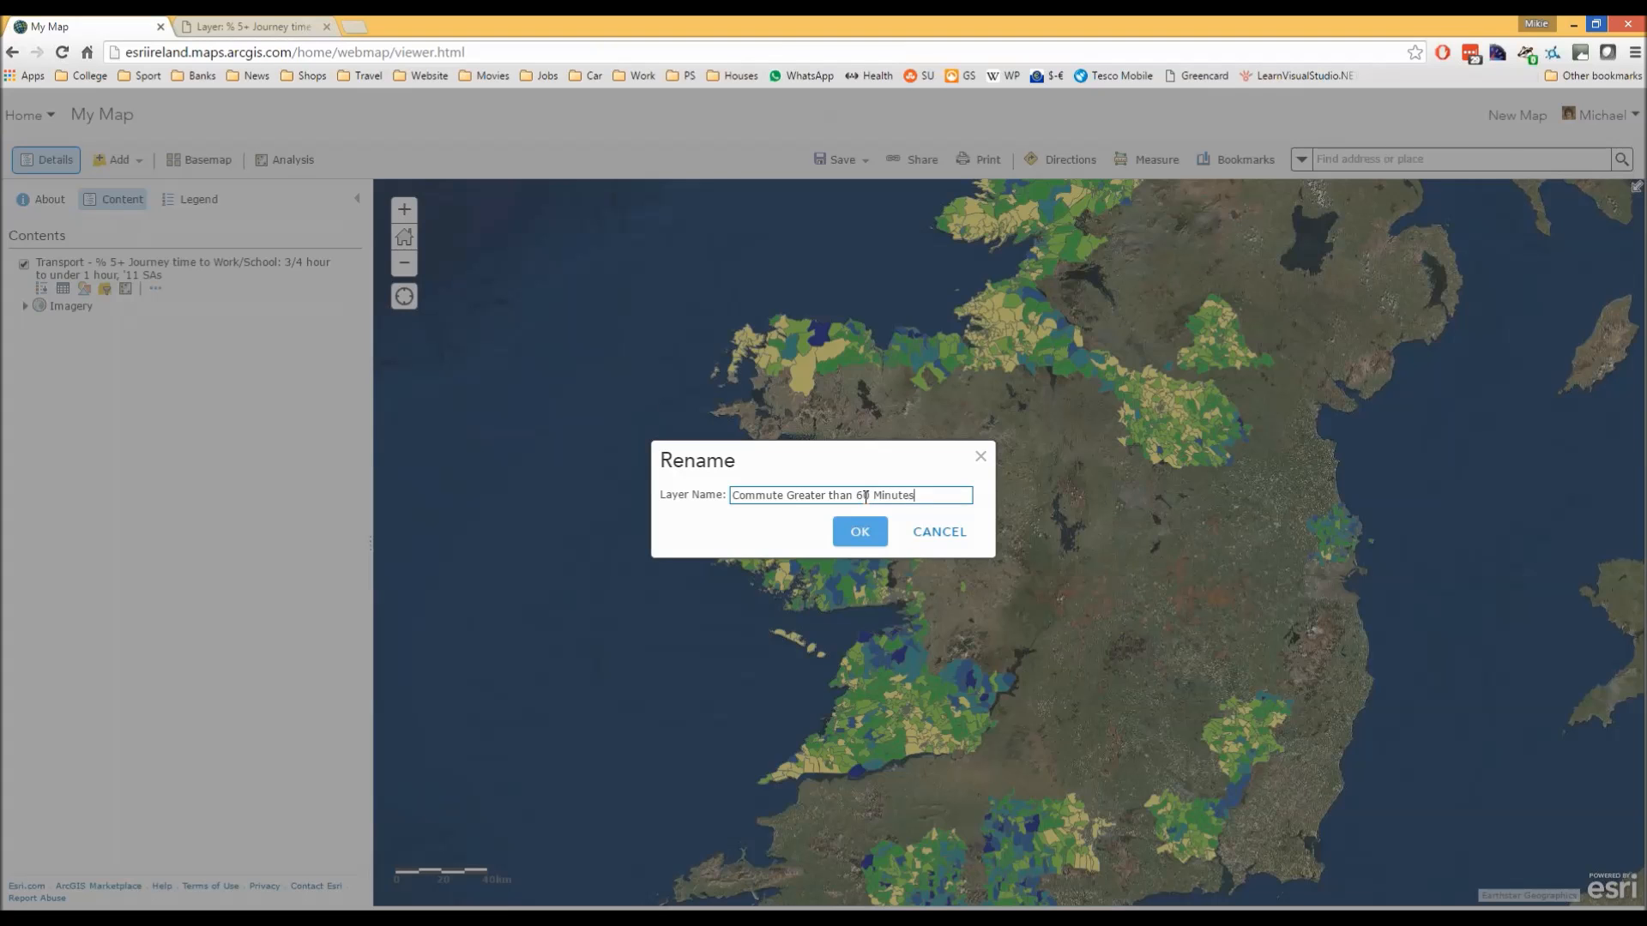
click(859, 531)
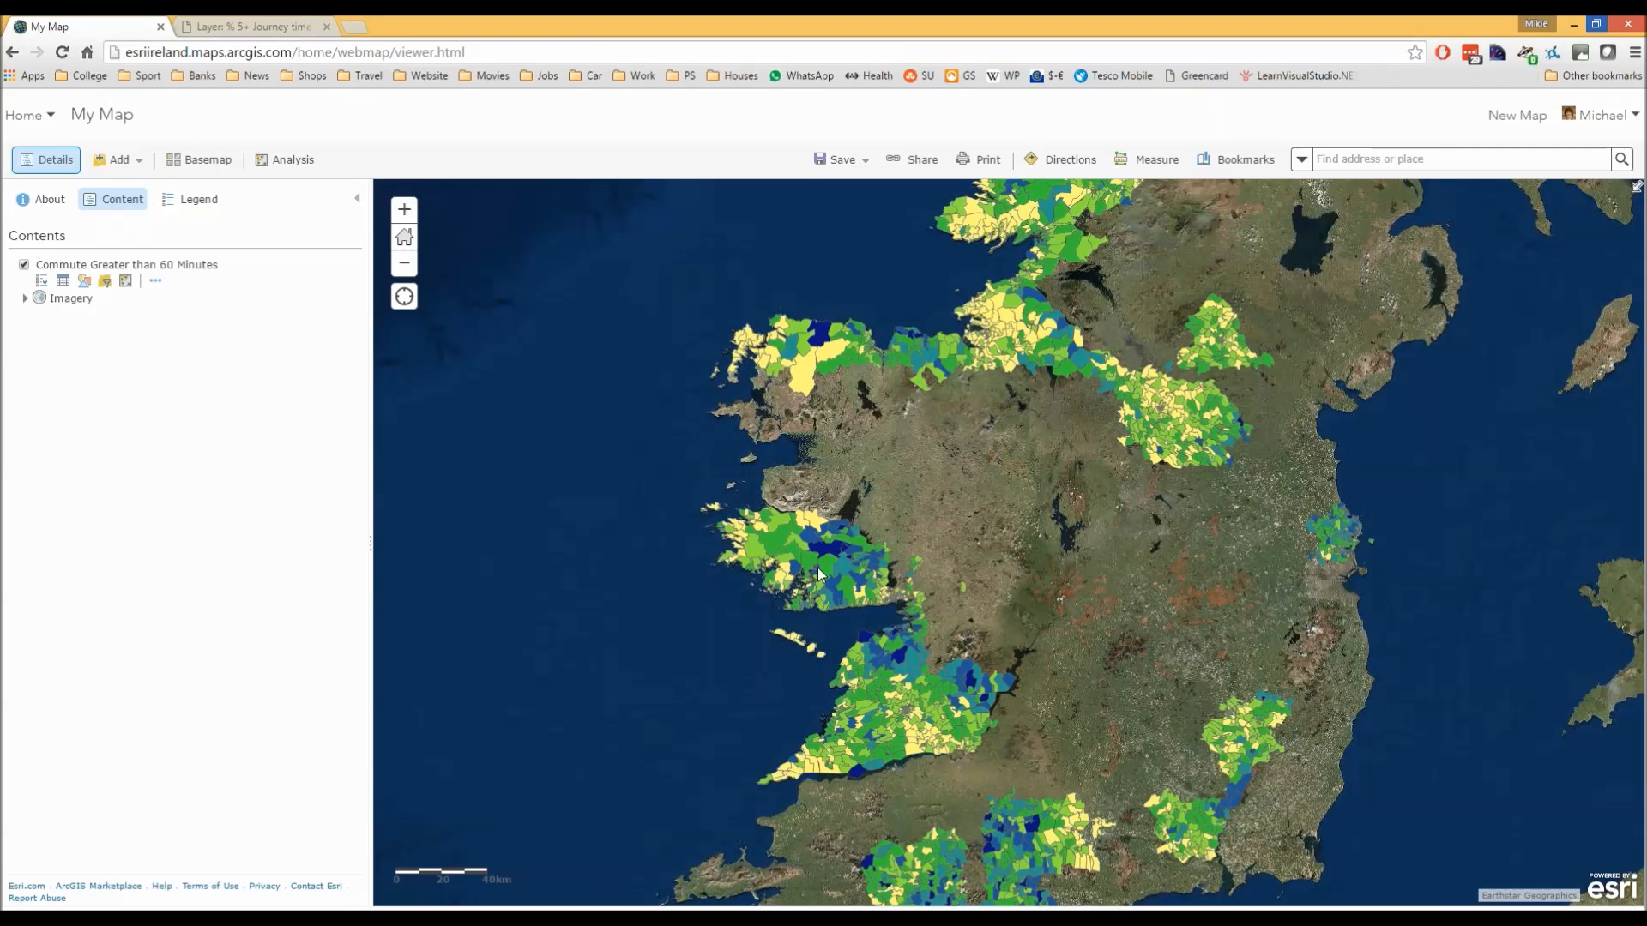
- Set the transparency of the Commute Greater than 60 Minutes layer to 50%
drag(865, 575, 929, 618)
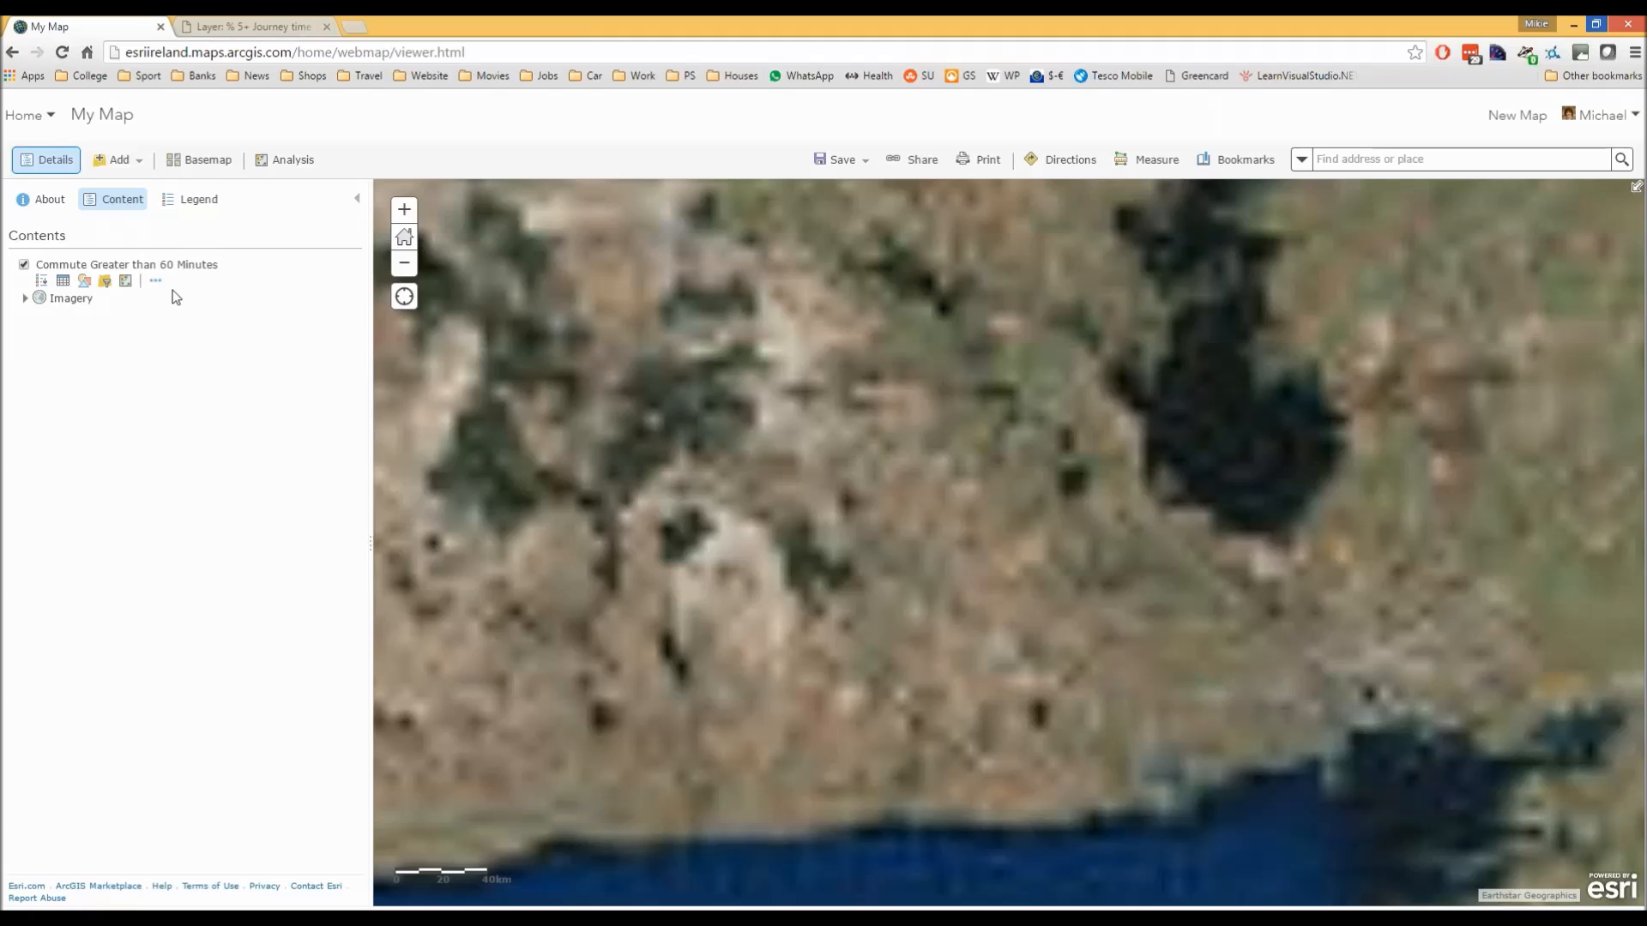
click(156, 281)
mouse_move(215, 316)
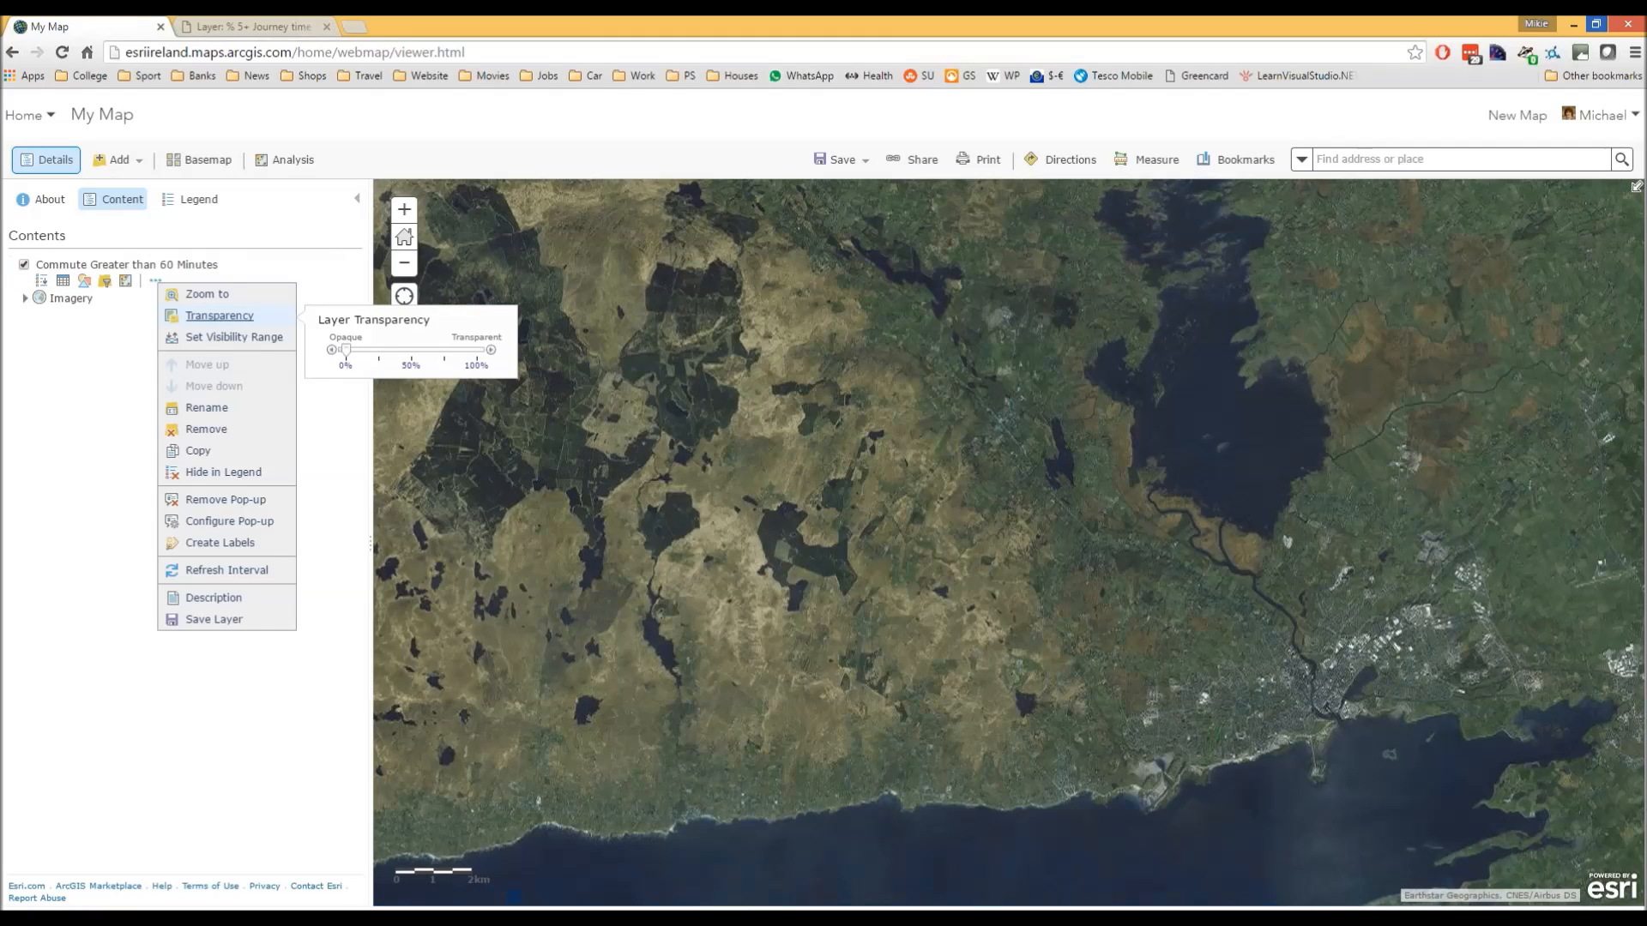
mouse_move(351, 358)
mouse_down()
mouse_move(430, 360)
mouse_move(413, 359)
mouse_up()
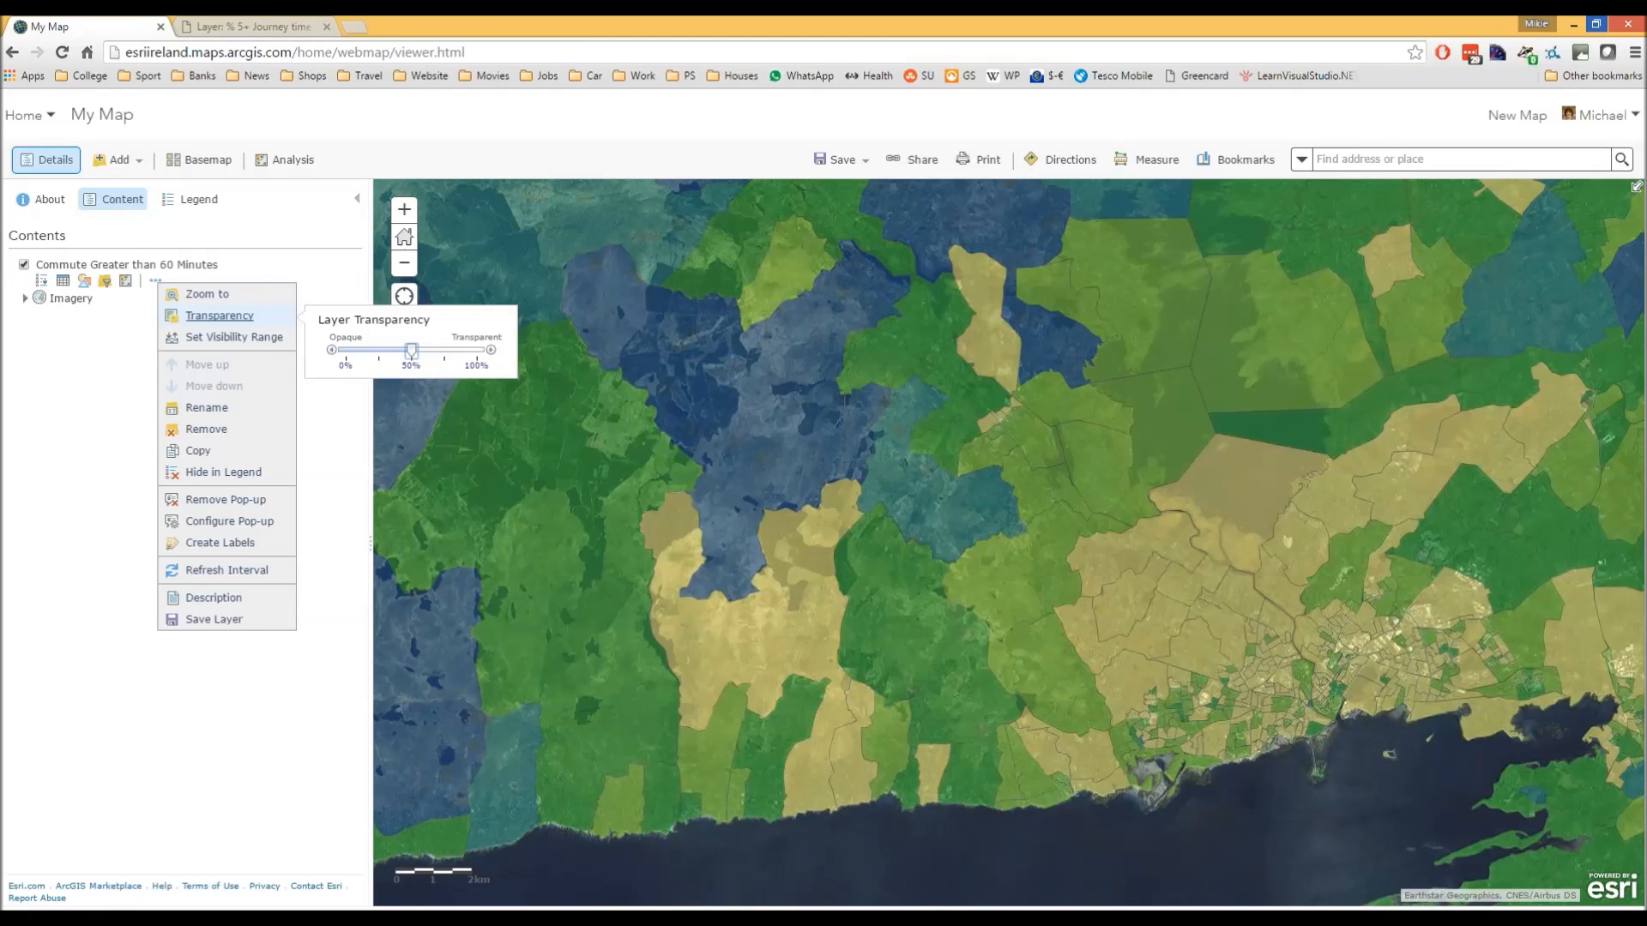
- Start saving a copy of the web map and choose ArcGIS Pro Webinar as its folder
click(864, 160)
click(828, 192)
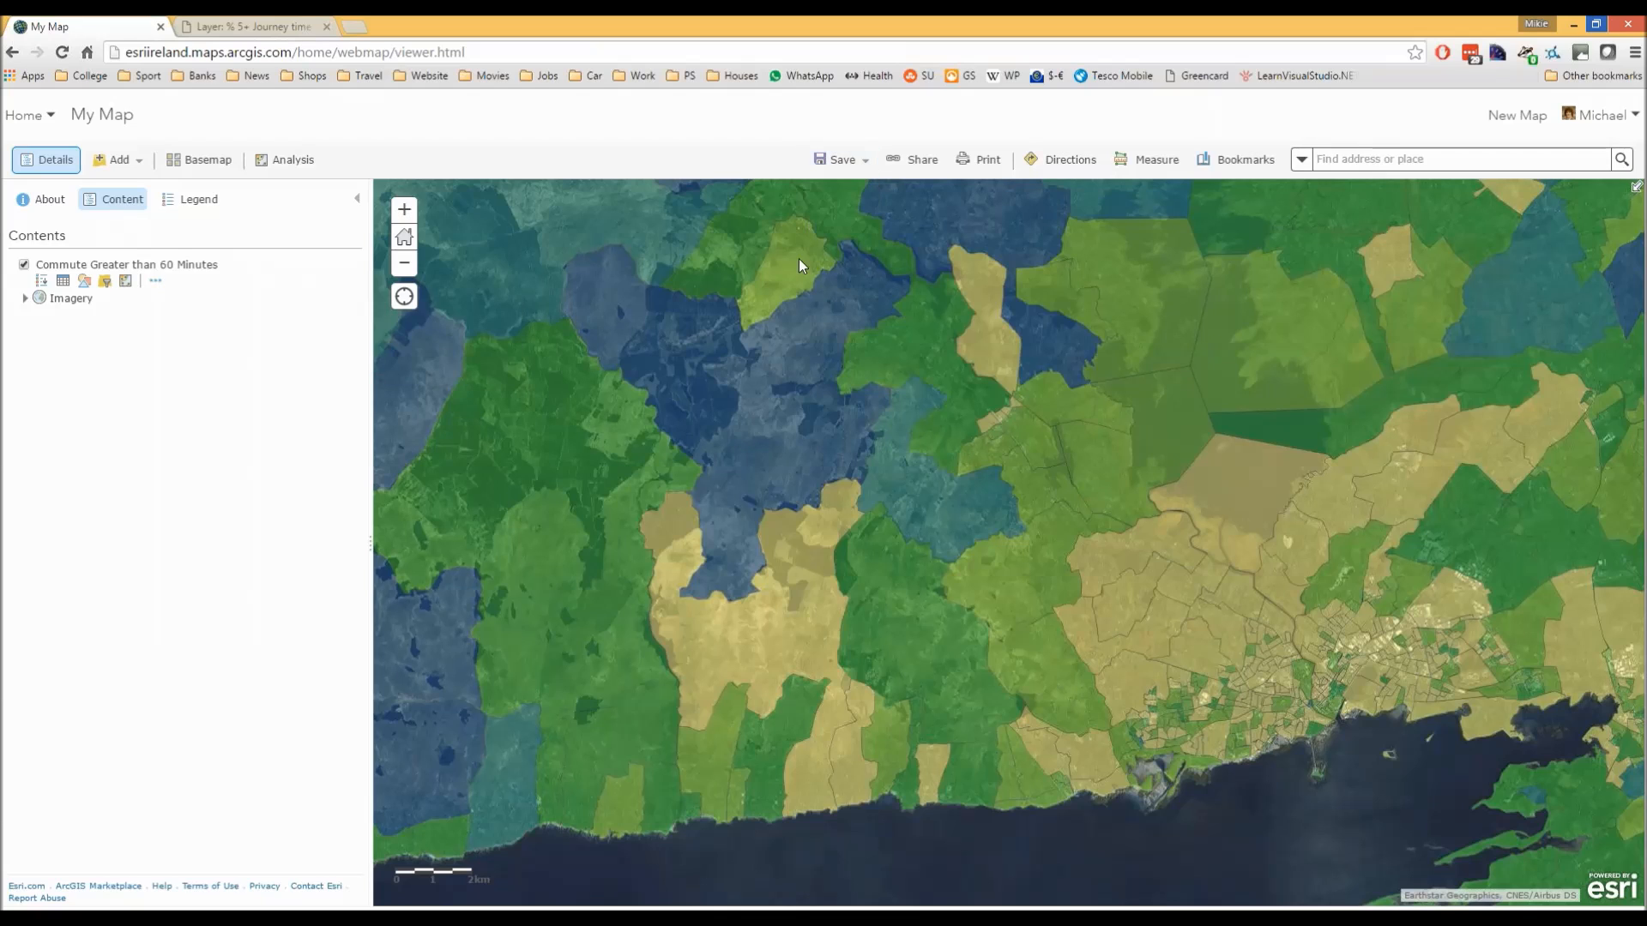
click(1030, 540)
scroll(893, 184, down, 1)
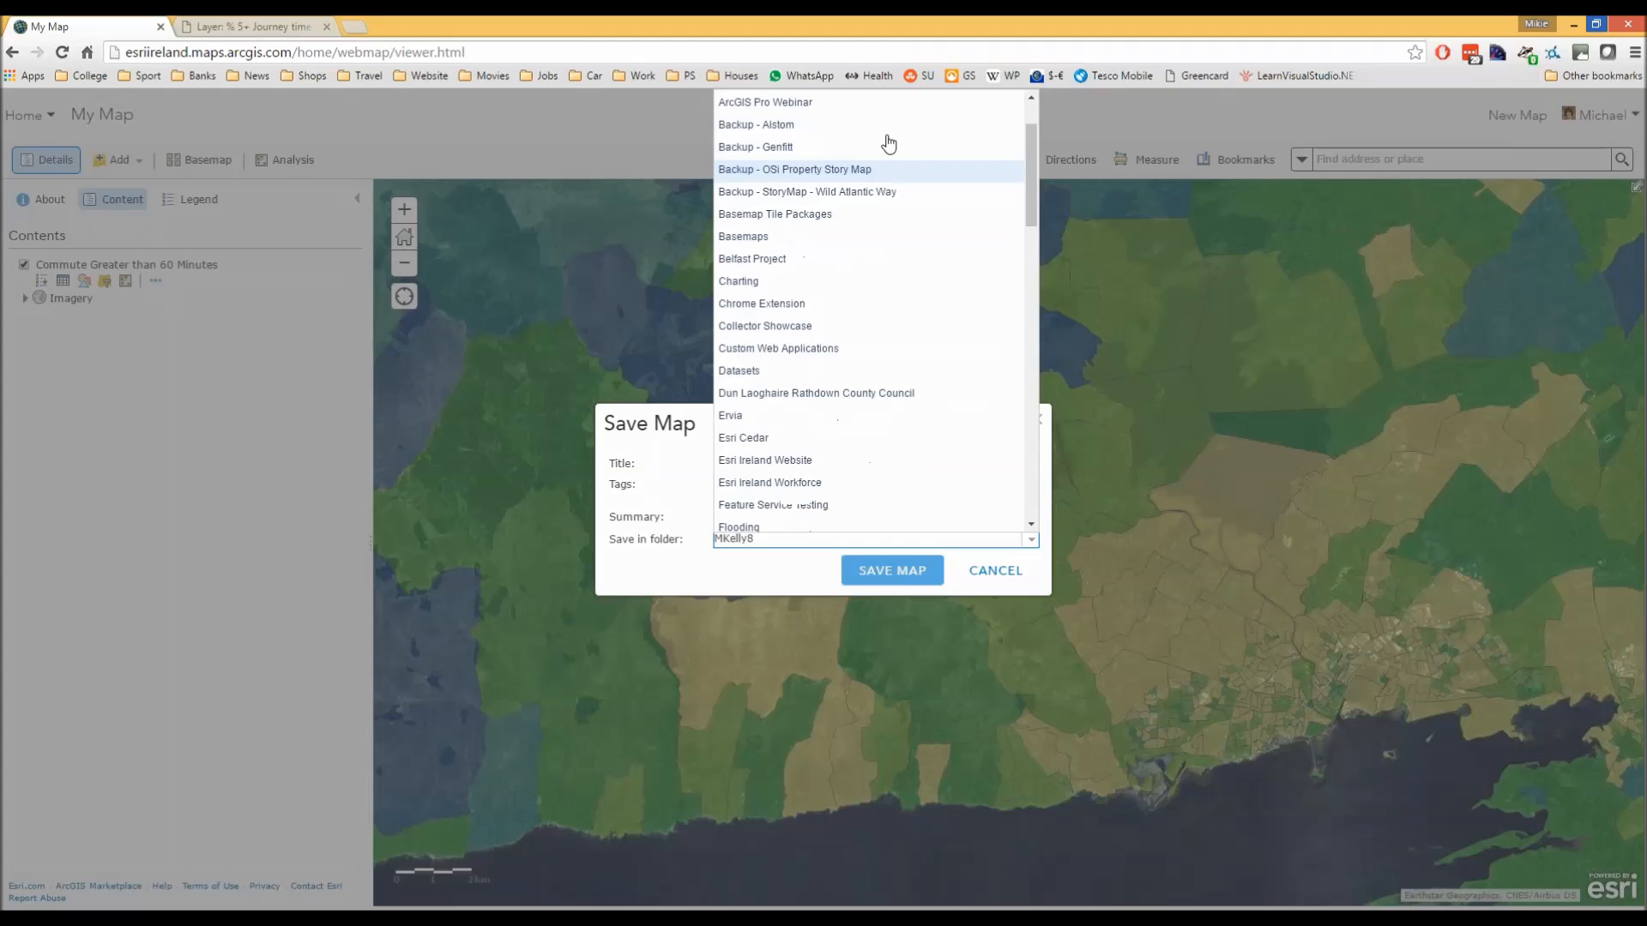
scroll(883, 144, up, 1)
click(848, 188)
- Title the web map ArcGIS Pro Webinar Webmap, tag it ArcGIS Pro and Sync, and save it
click(754, 467)
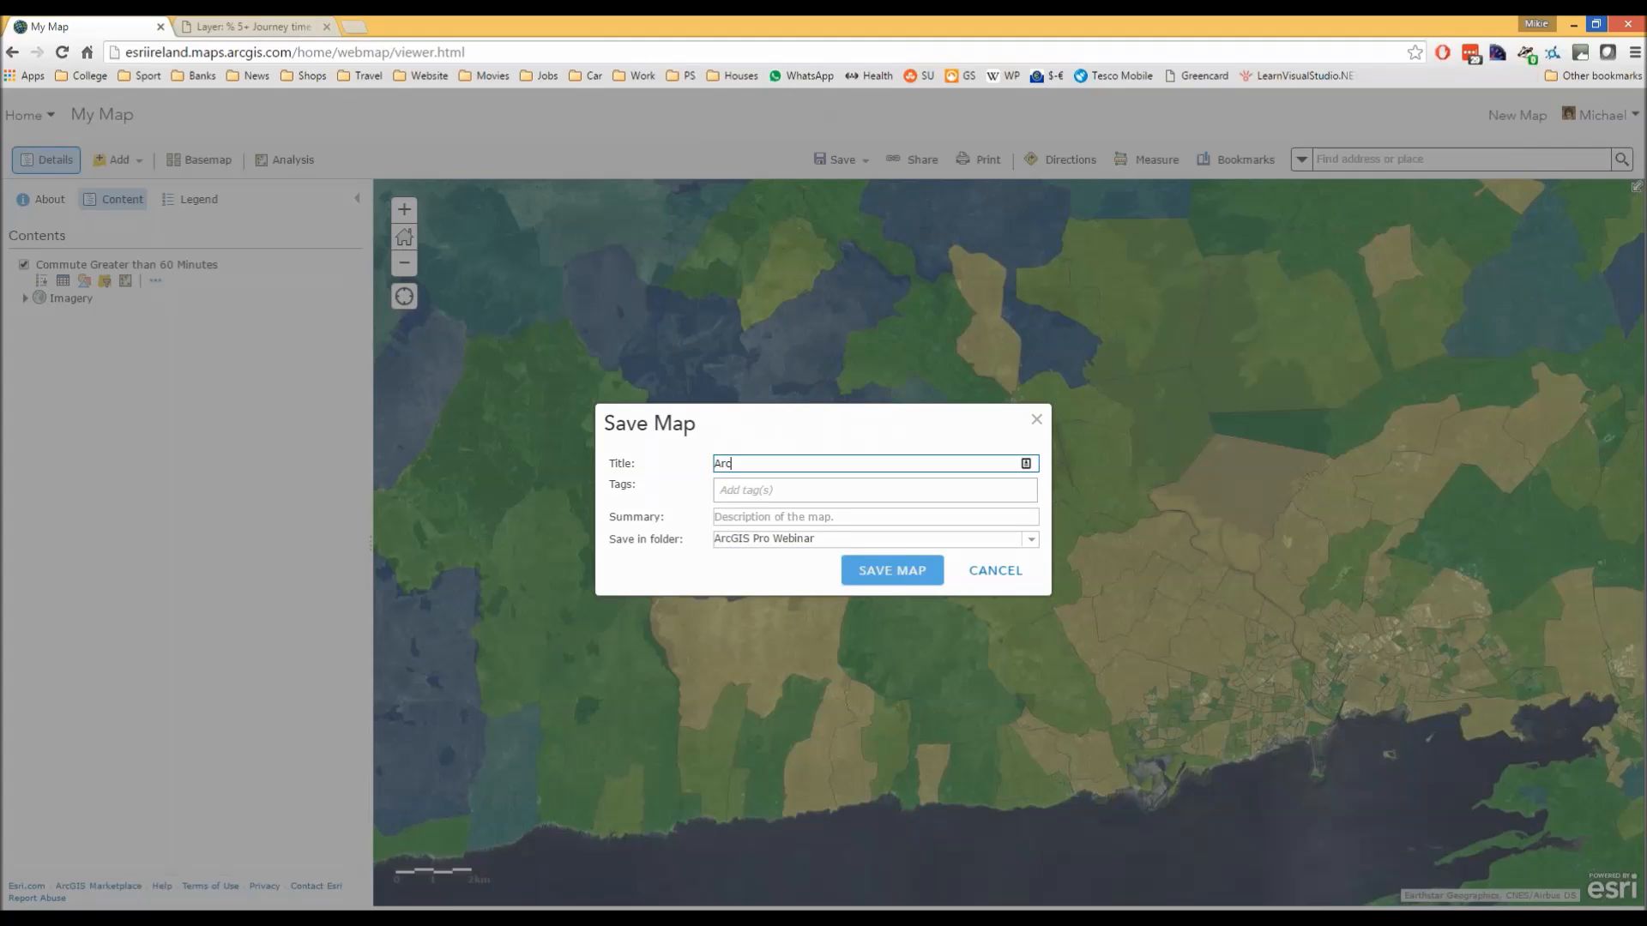
text(ArcGIS Pro Webinar Webmap)
key(Tab)
text(Arc)
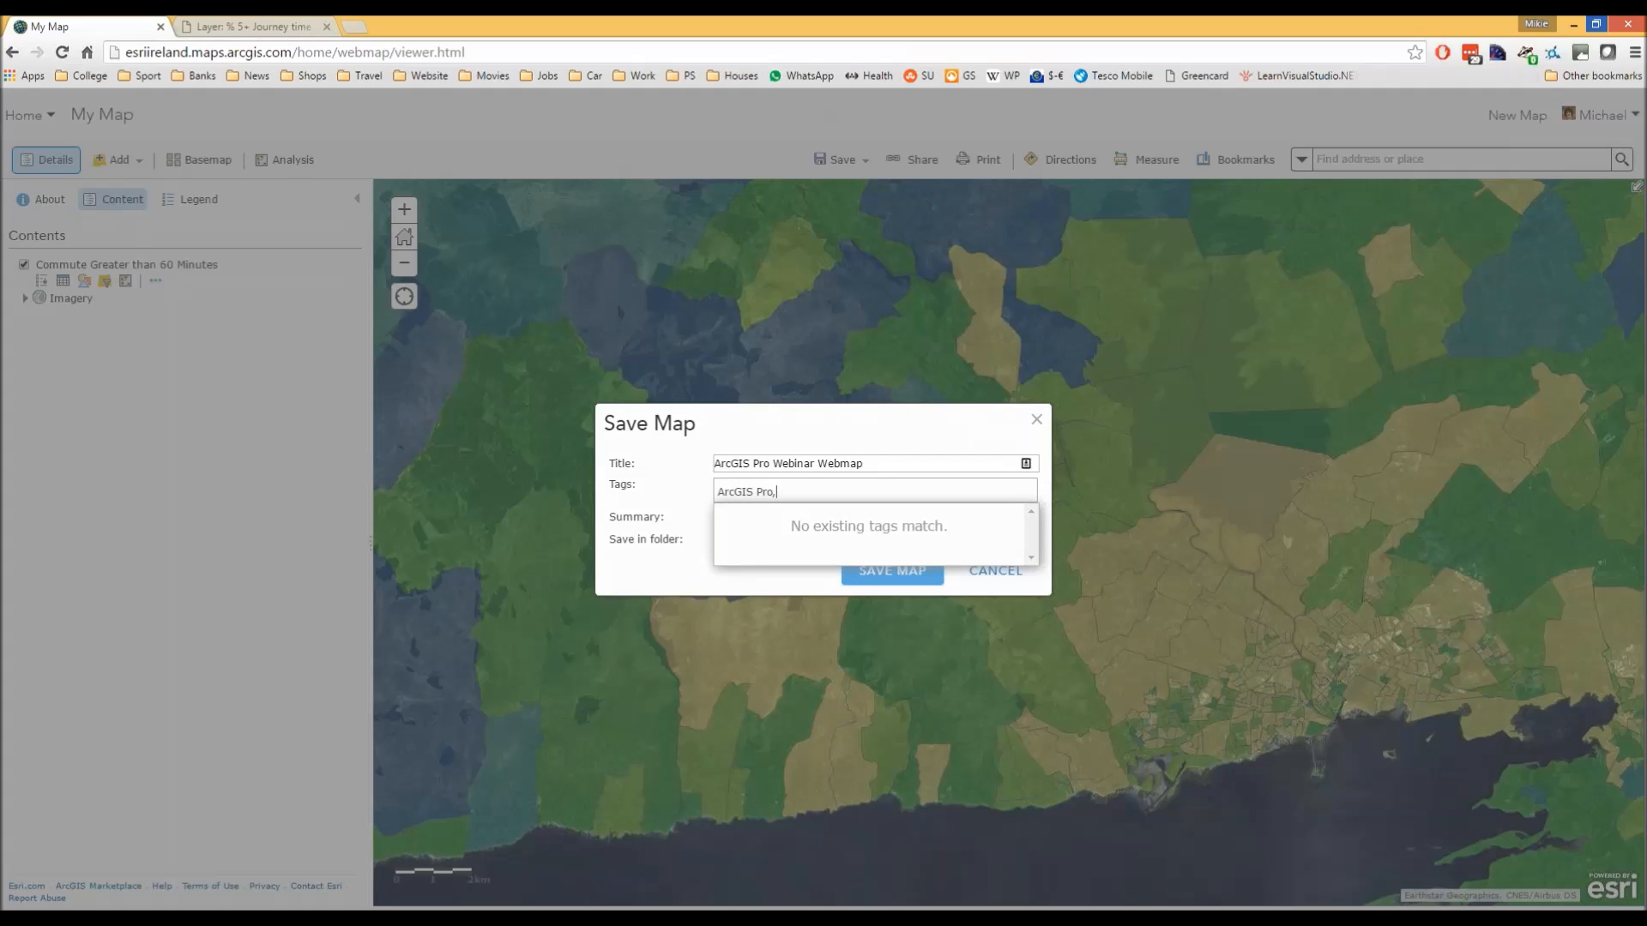
key(Return)
click(892, 570)
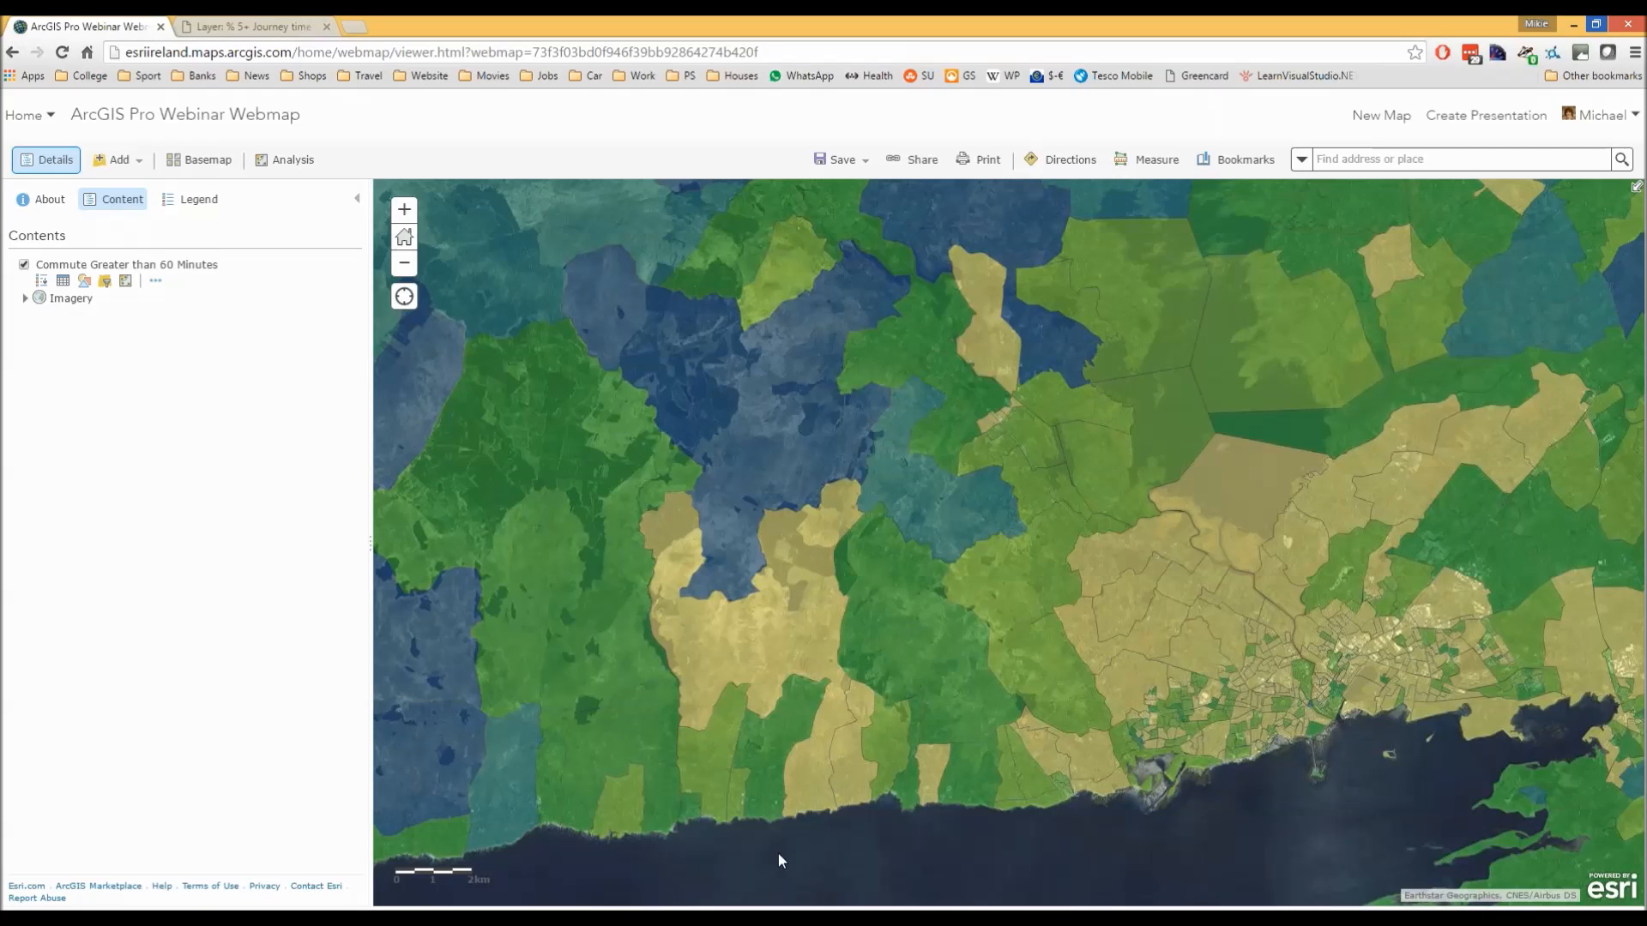
- Switch to ArcGIS Pro and search the portal content for ArcGIS Pro Webinar
key(alt+Tab)
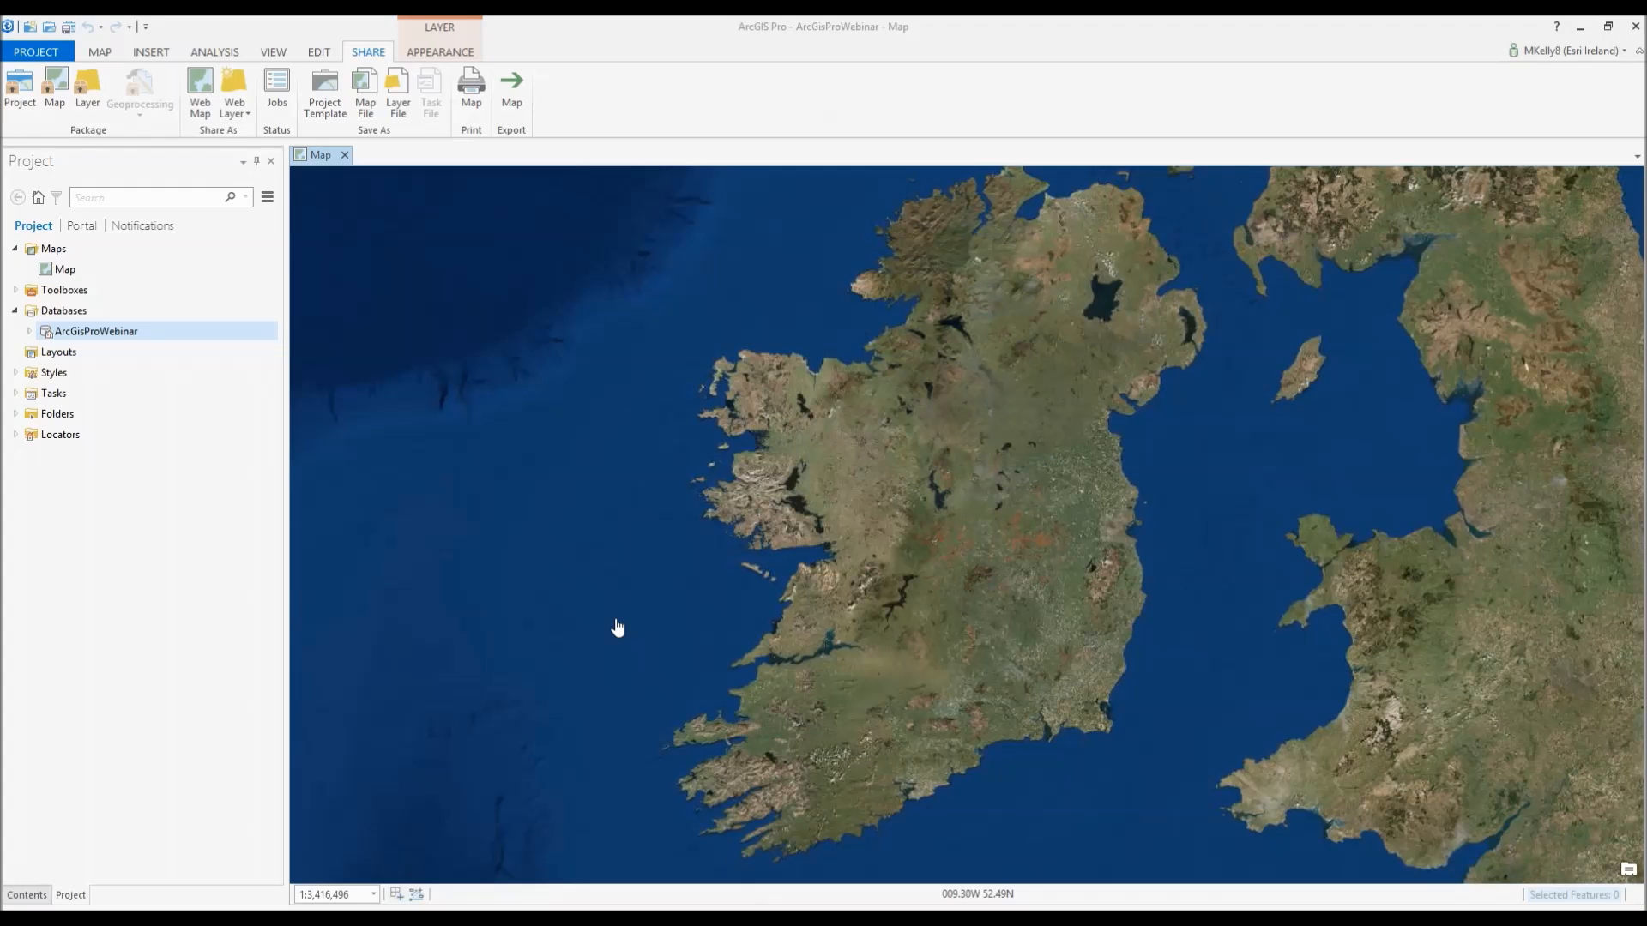
click(82, 228)
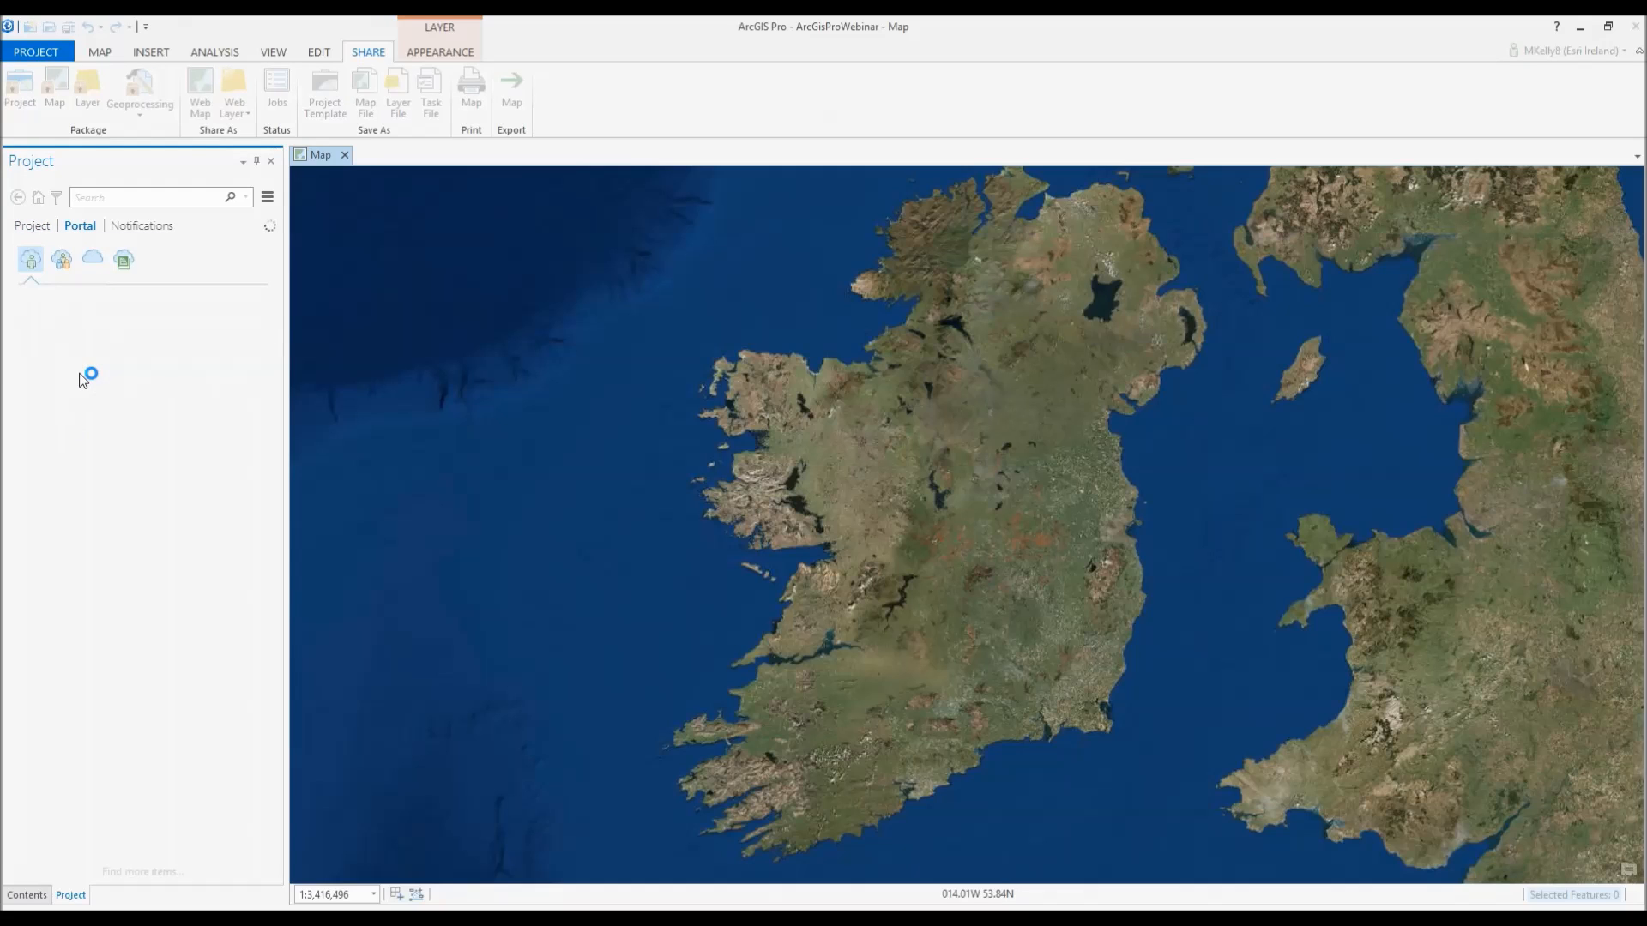
click(131, 198)
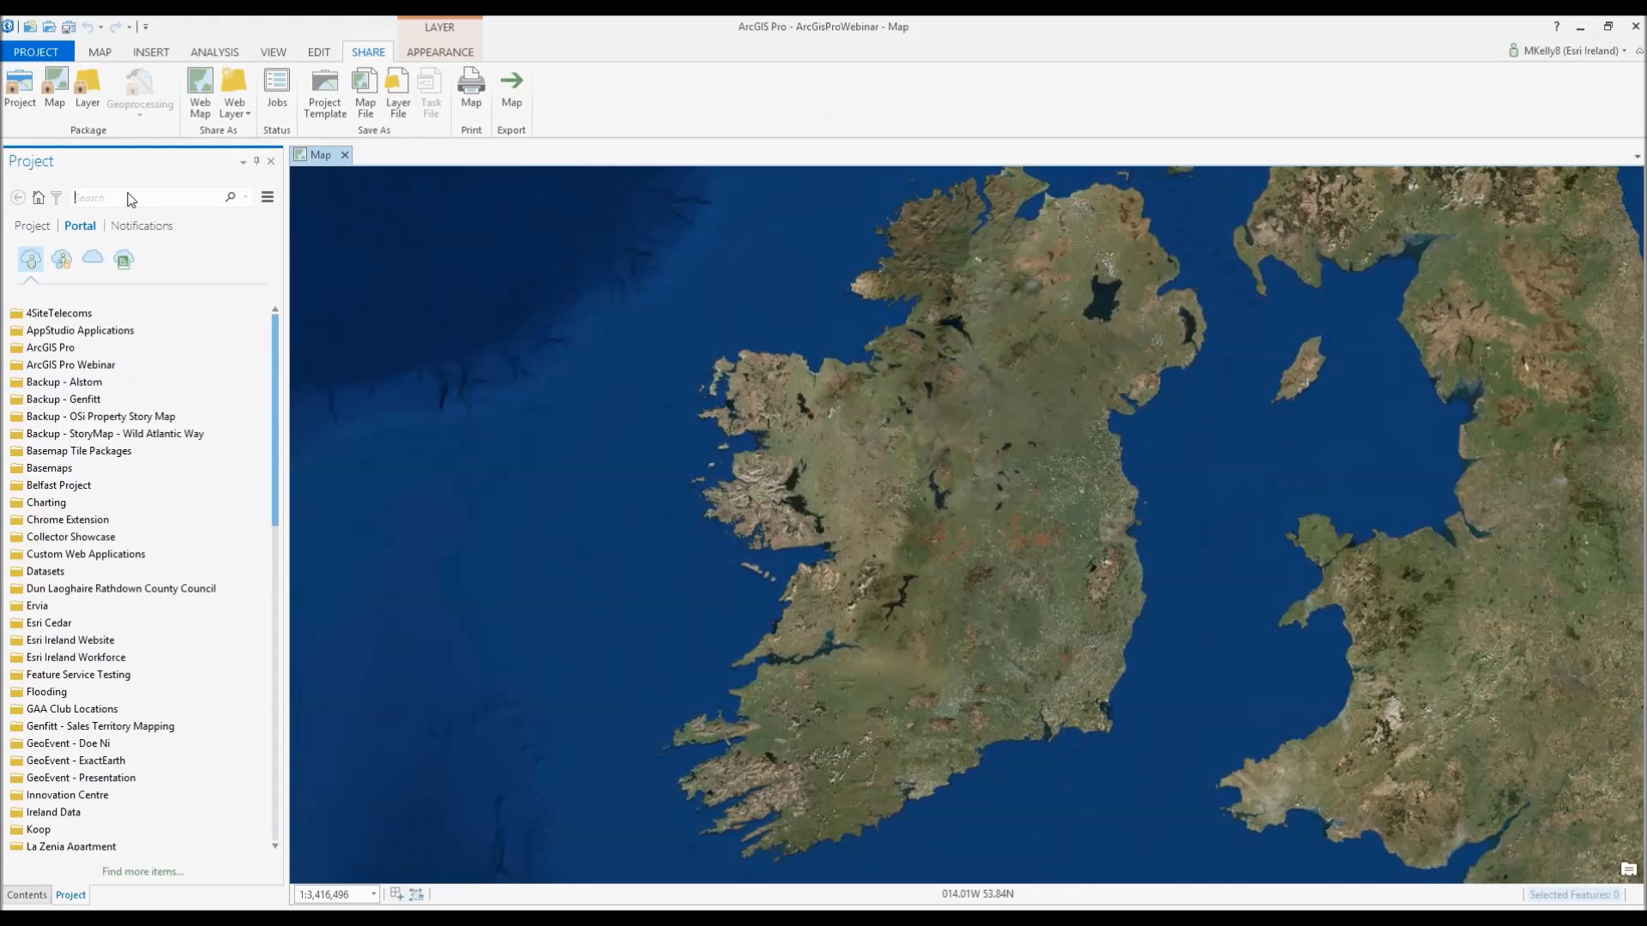
click(130, 198)
text(ArcGIS Pro Webinar)
key(Return)
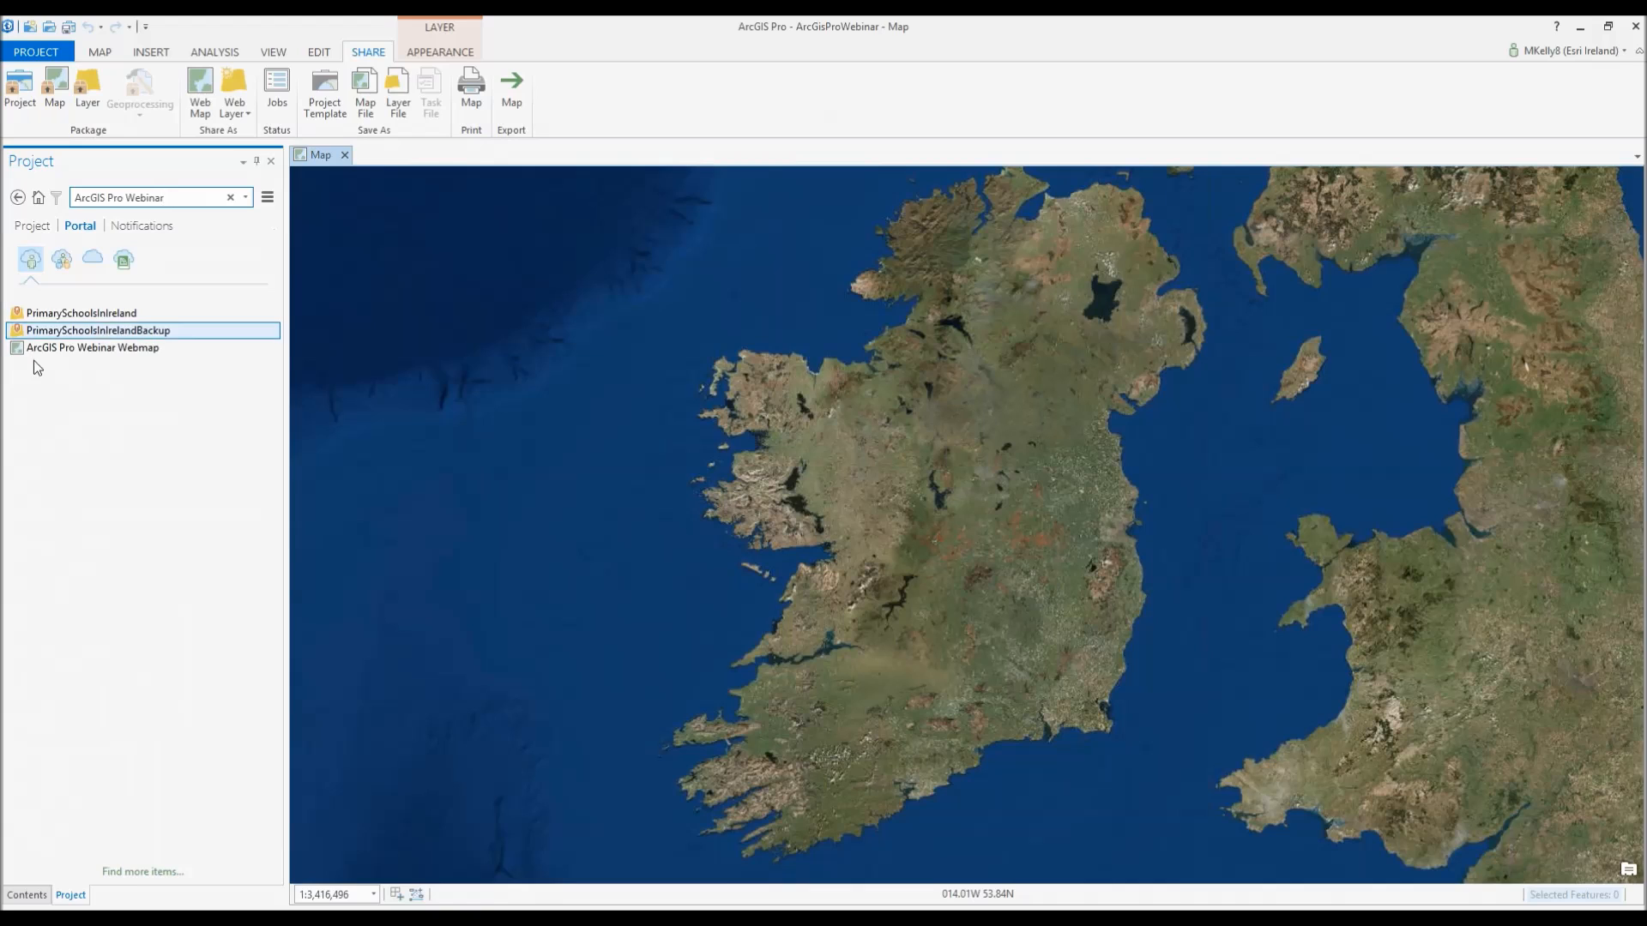
- Add the ArcGIS Pro Webinar Webmap from the portal and open it, and check it among the project's maps
right_click(87, 357)
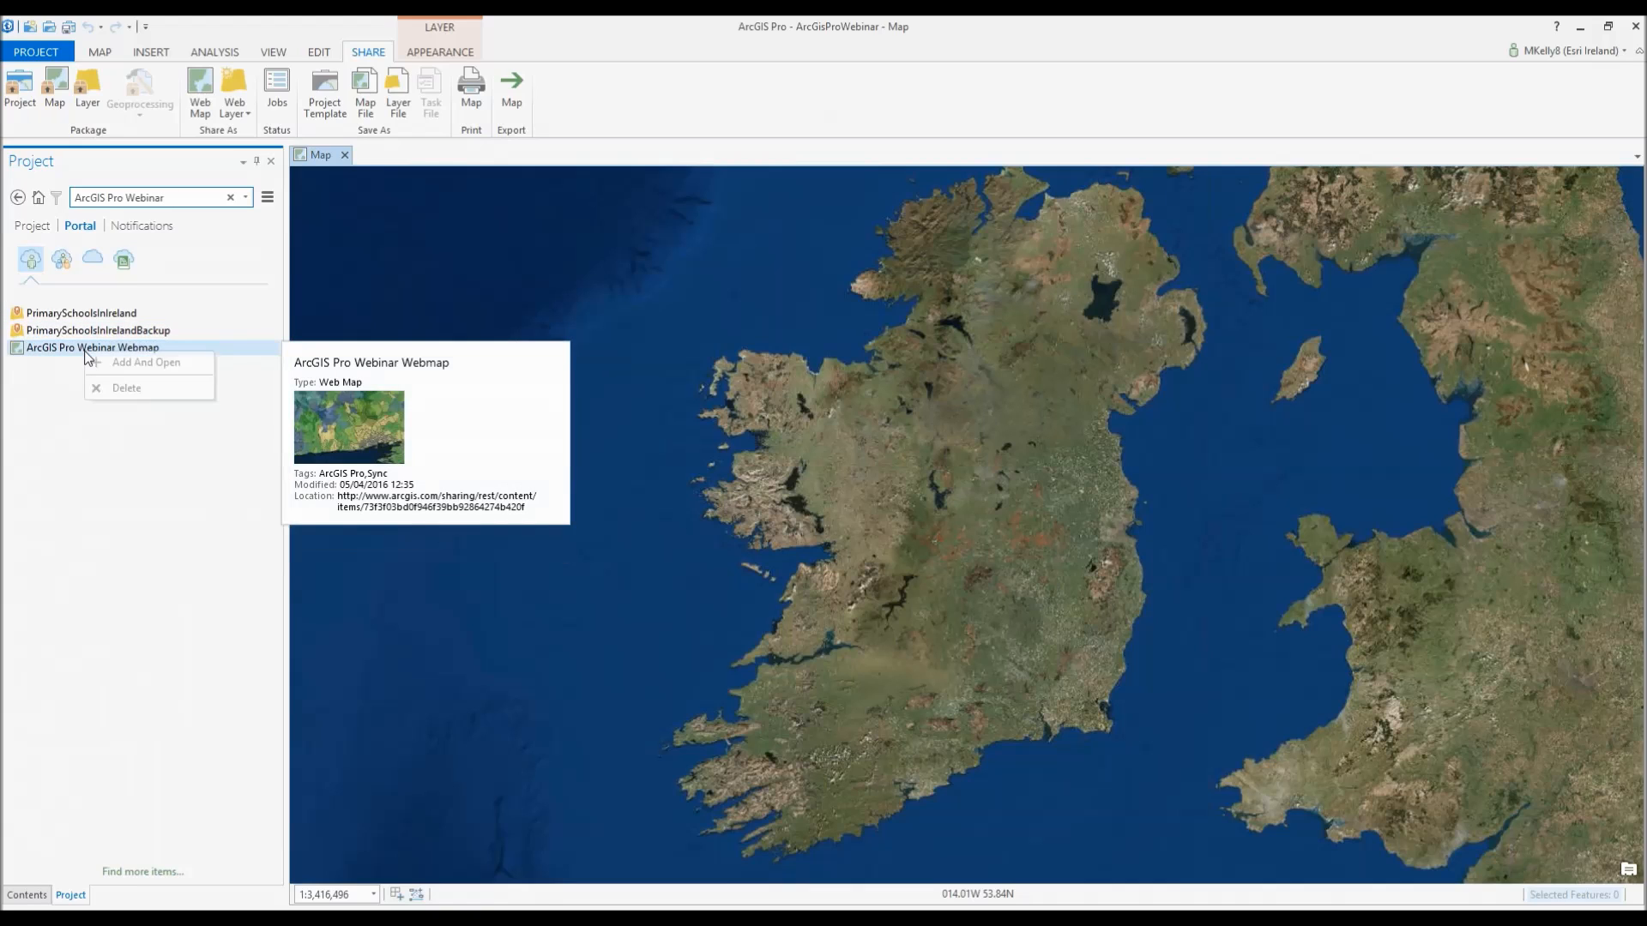
click(146, 363)
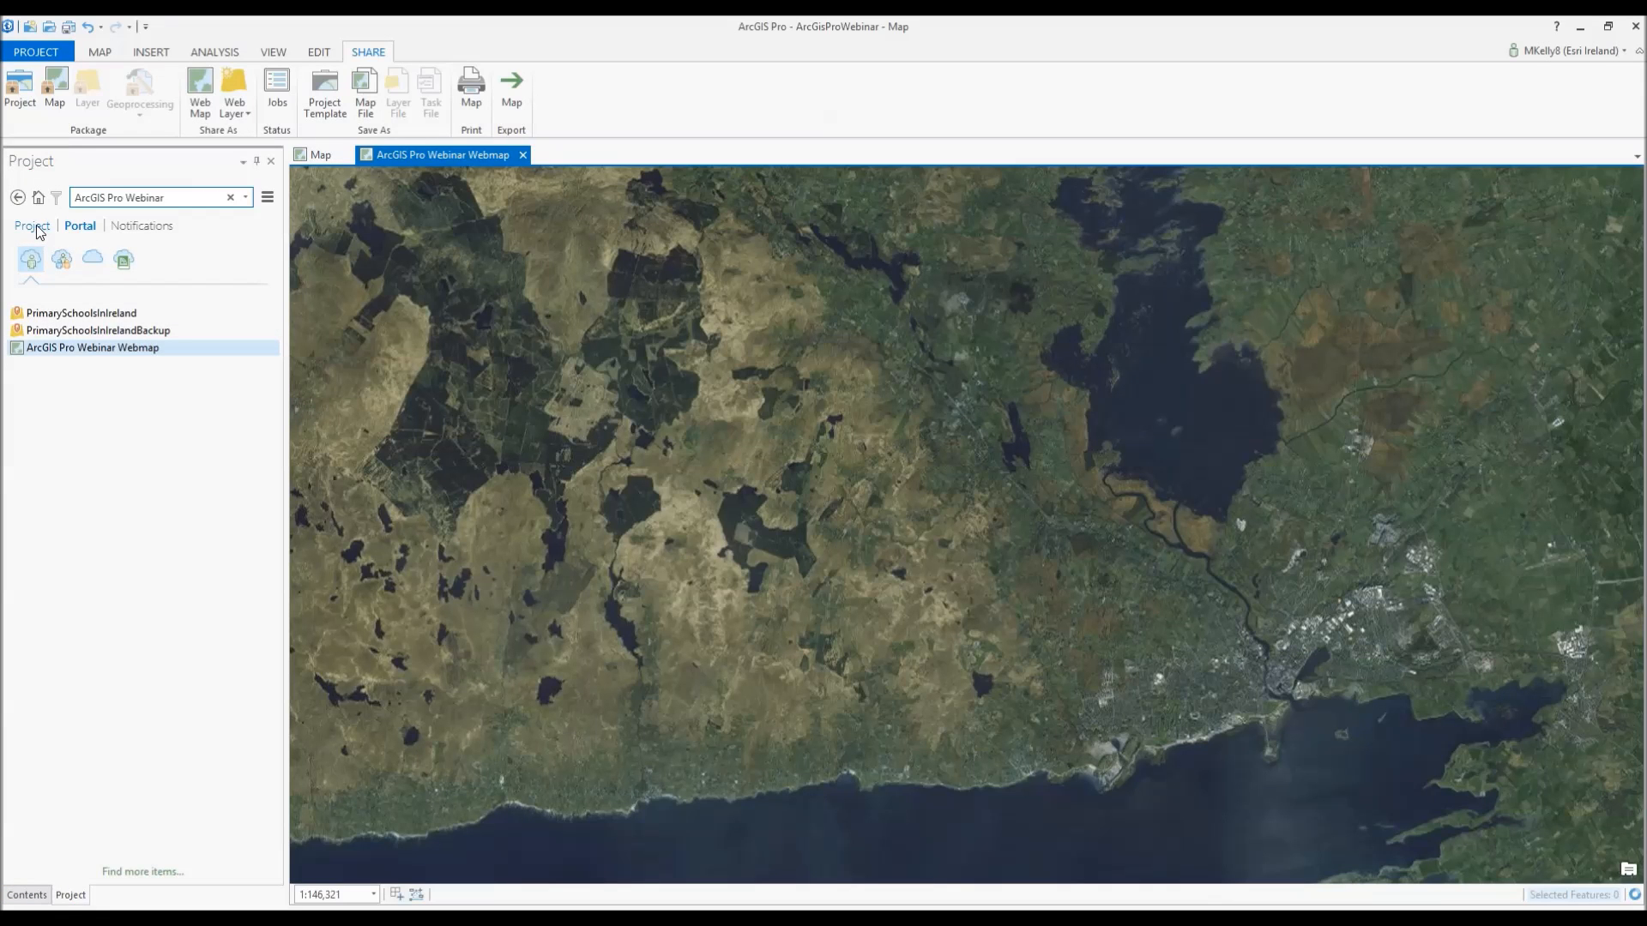
click(37, 228)
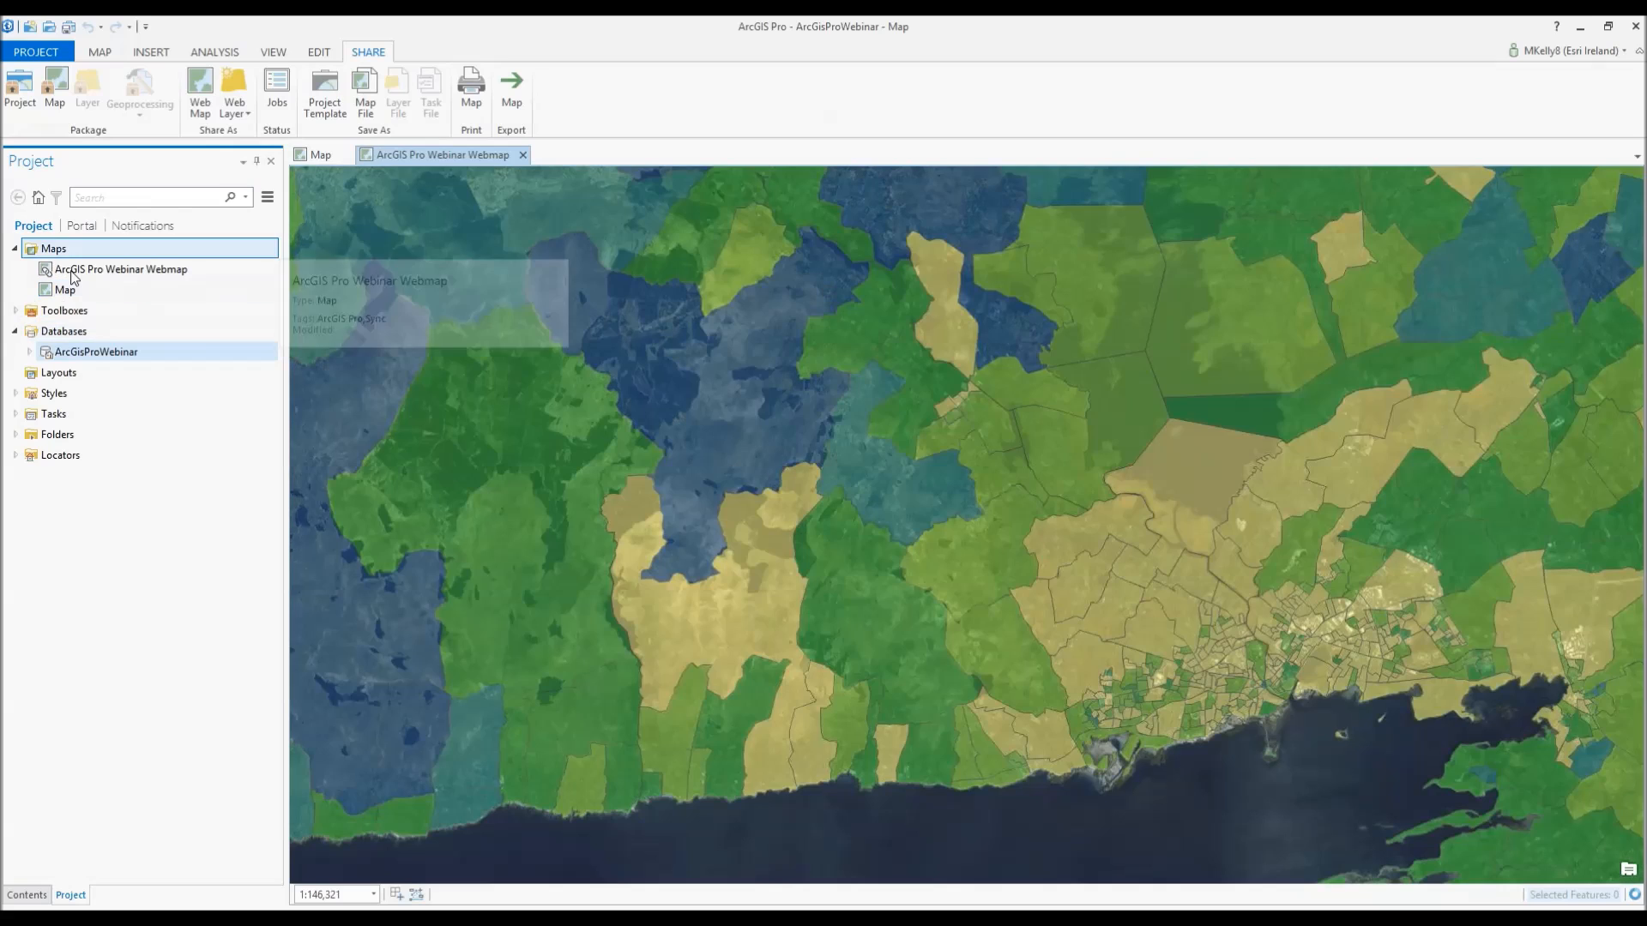
click(76, 275)
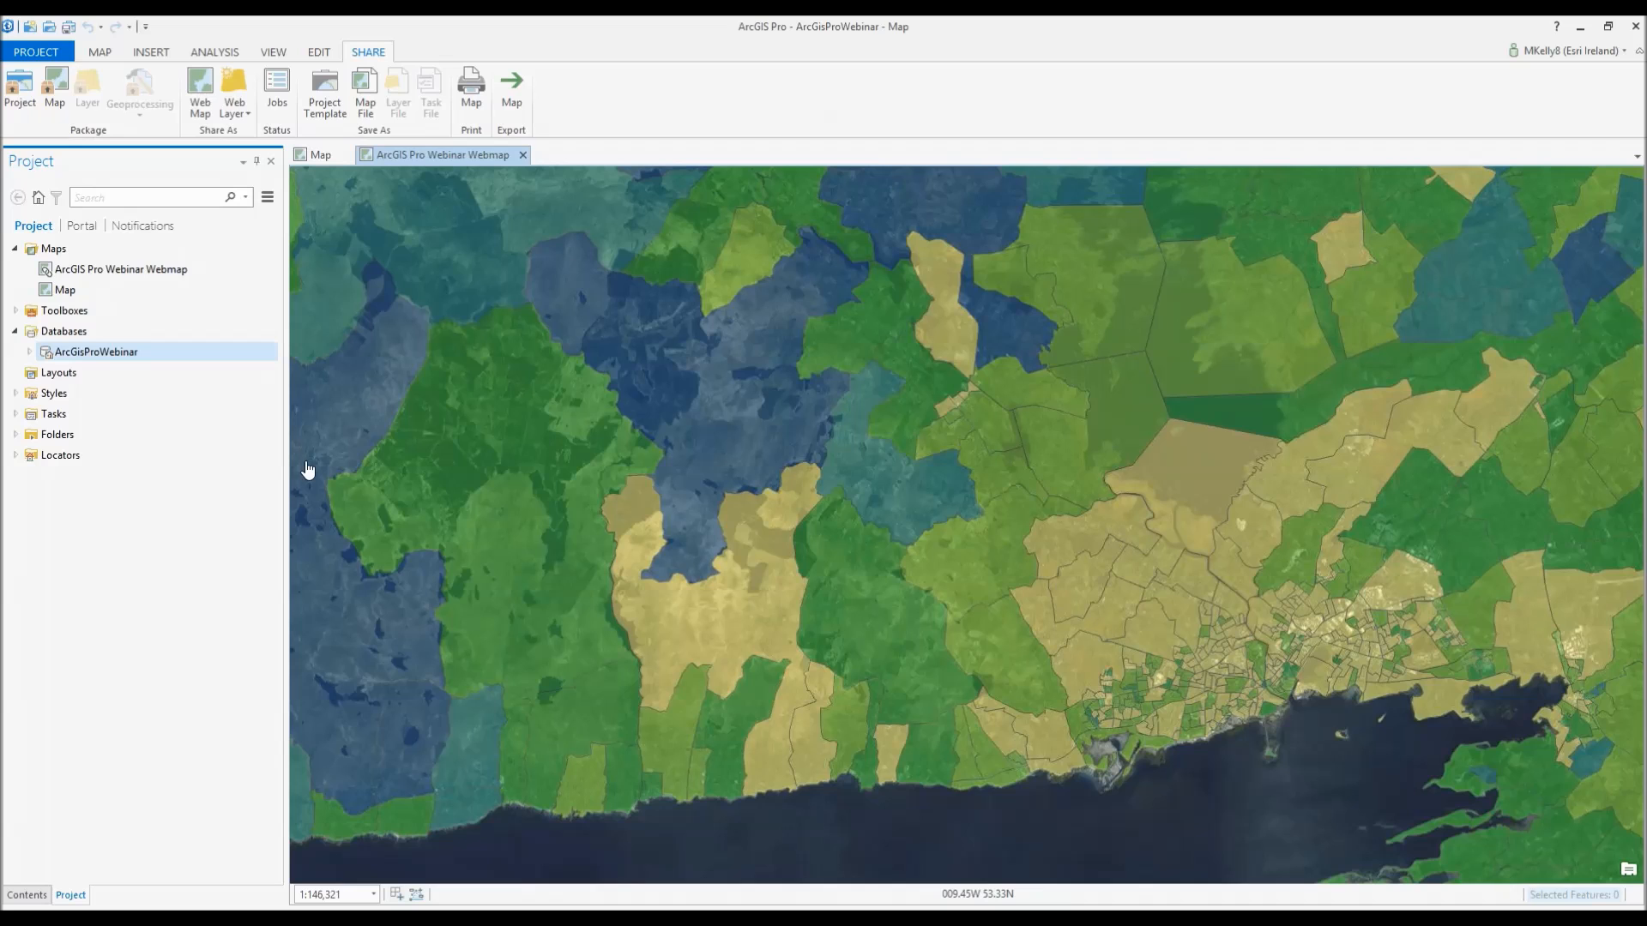
drag(441, 471, 485, 409)
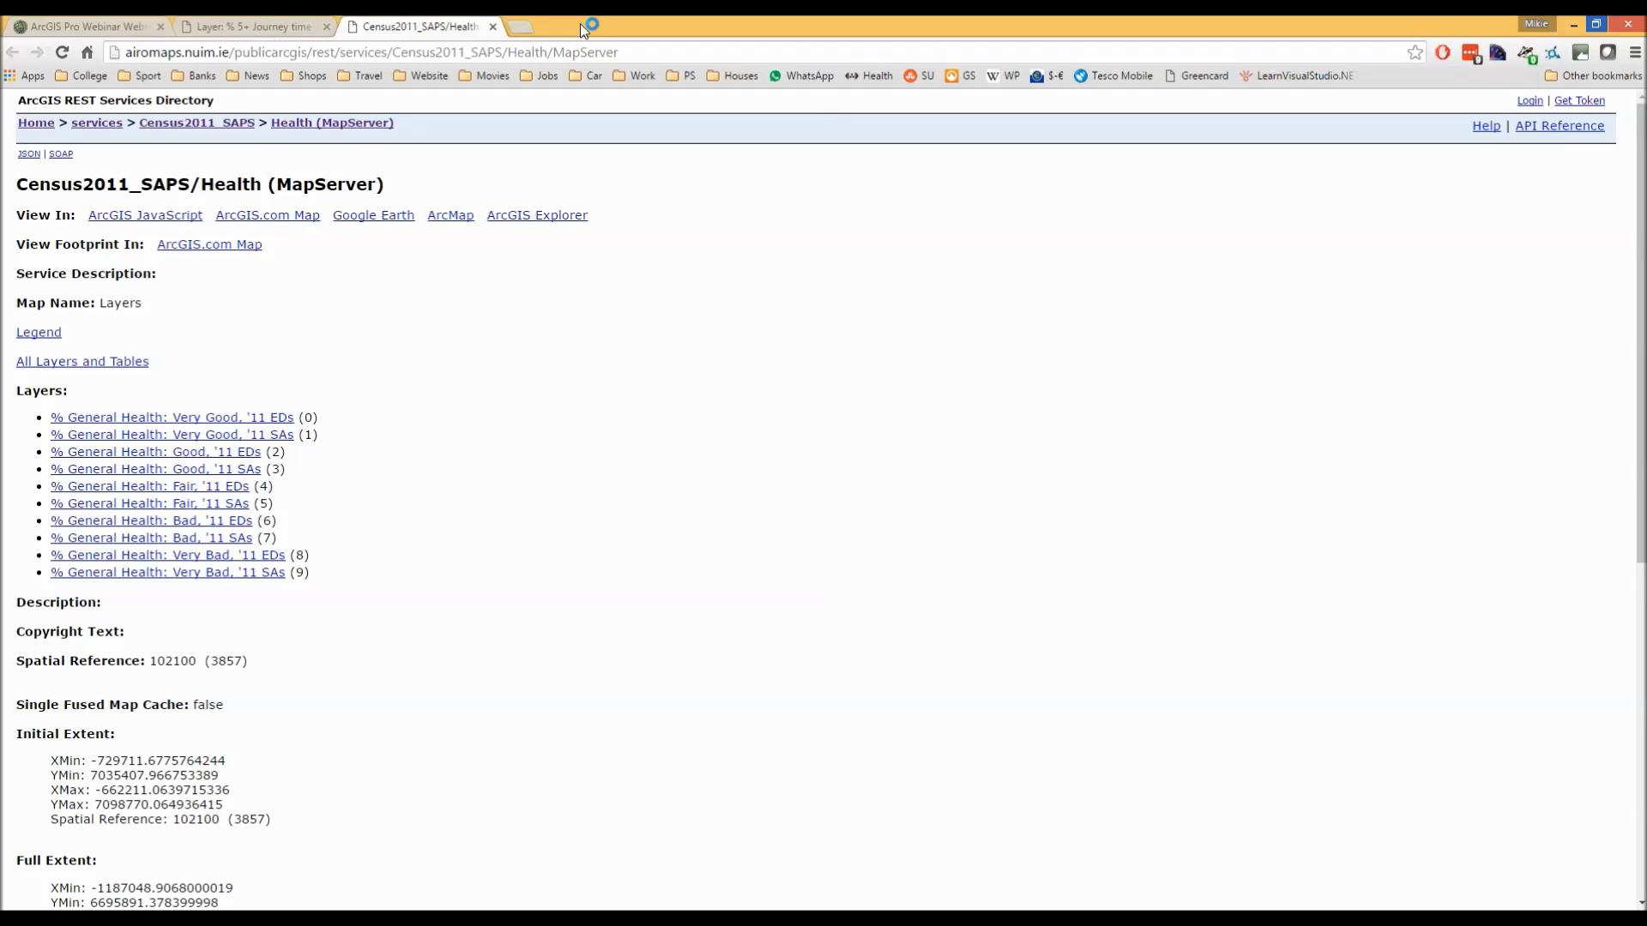
click(493, 27)
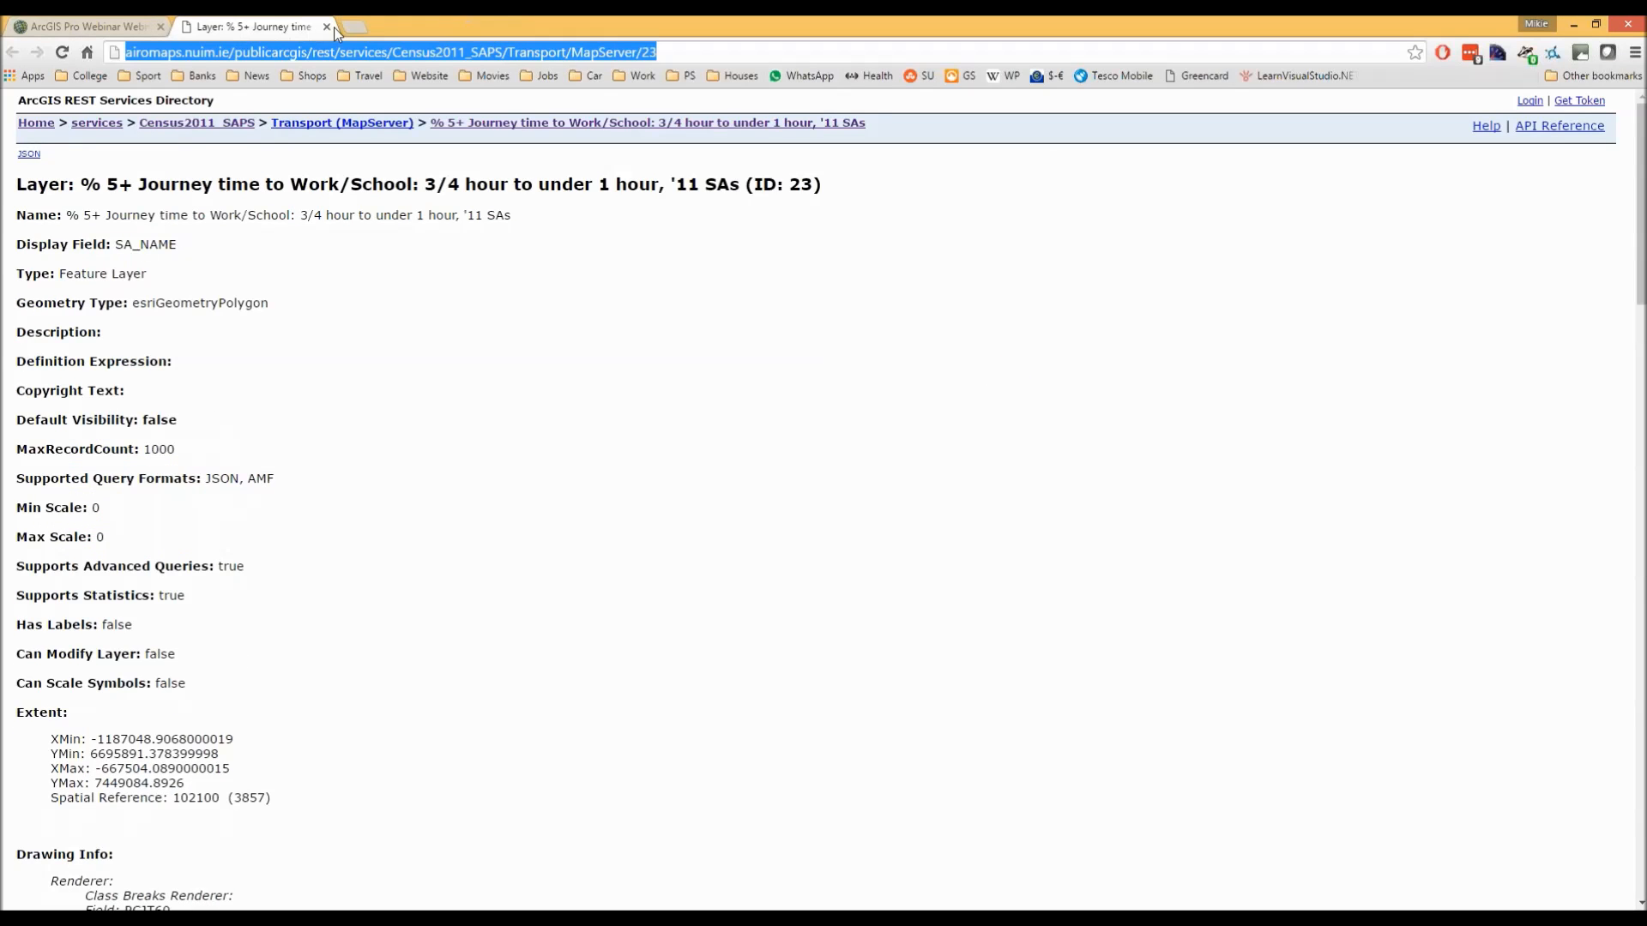
key(ctrl+w)
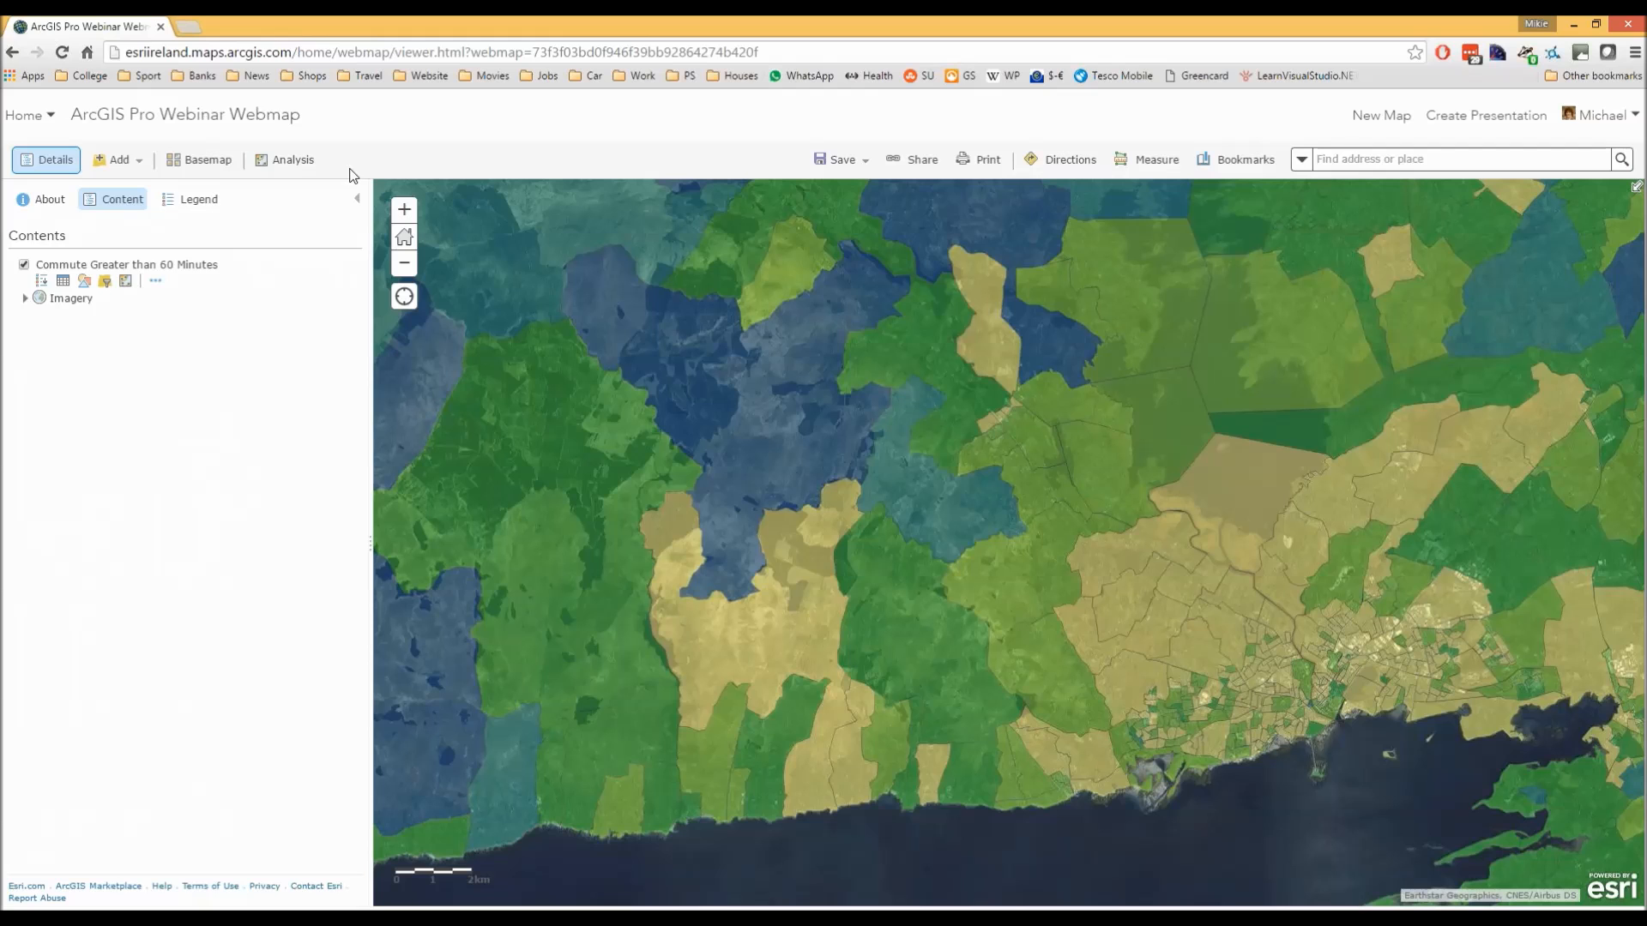
click(114, 163)
click(194, 245)
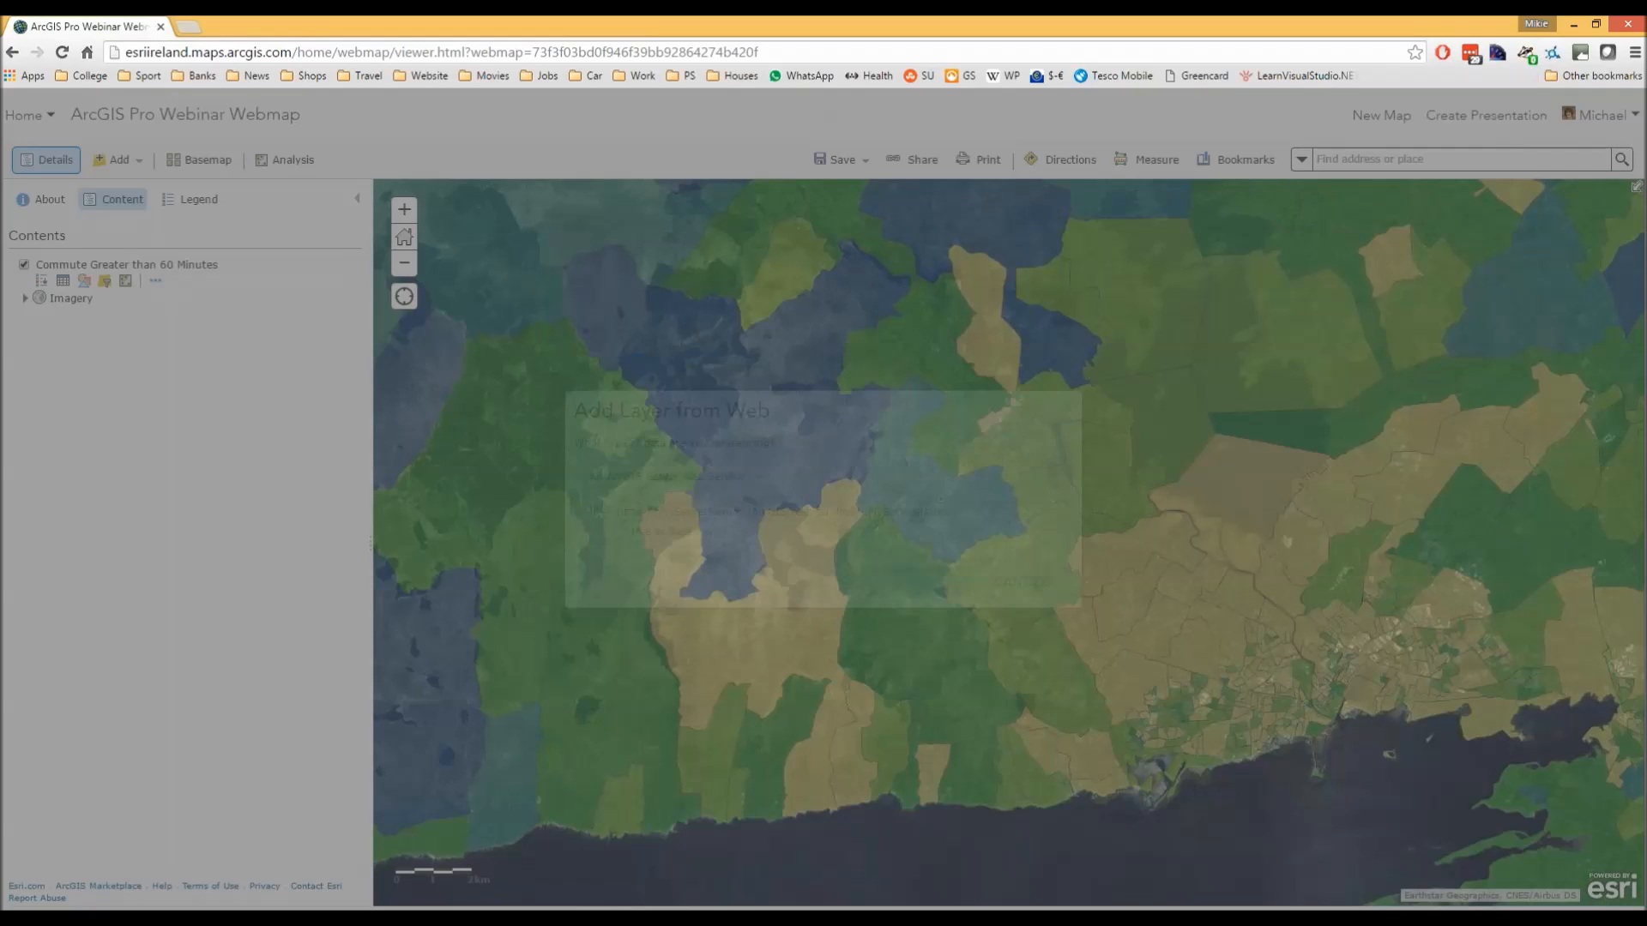
click(828, 515)
text(http://airomaps.nuim.ie/publicarcgis/rest/services/Census2011_SAPS/Health/MapServer)
click(934, 583)
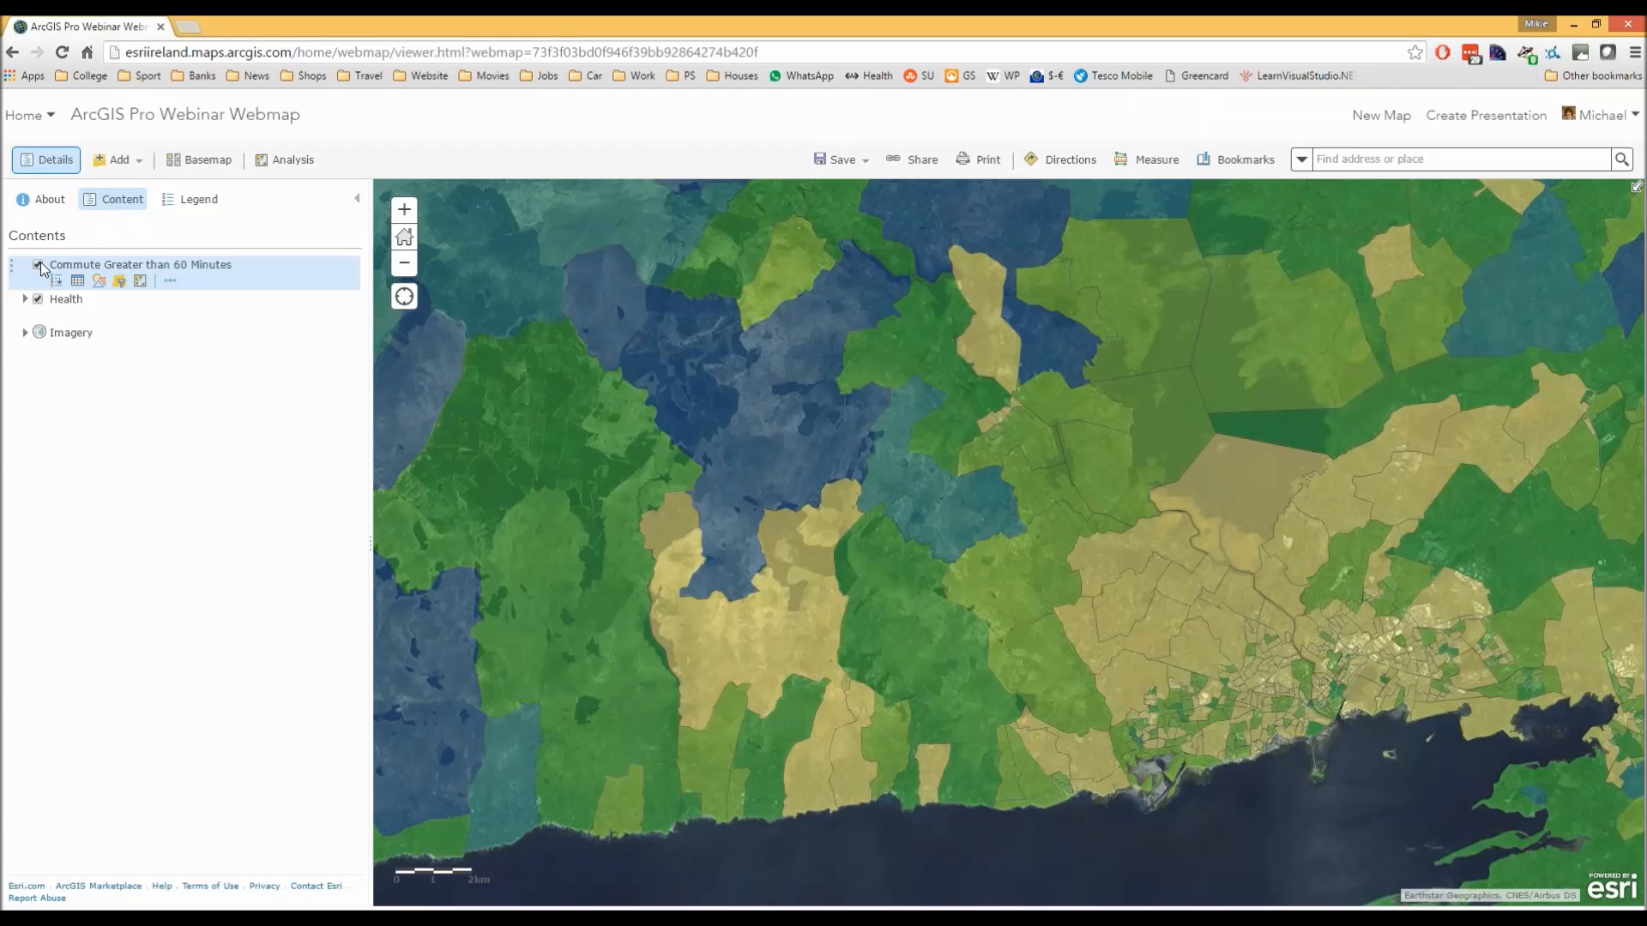
- Turn off the Commute Greater than 60 Minutes layer and save the web map
click(39, 264)
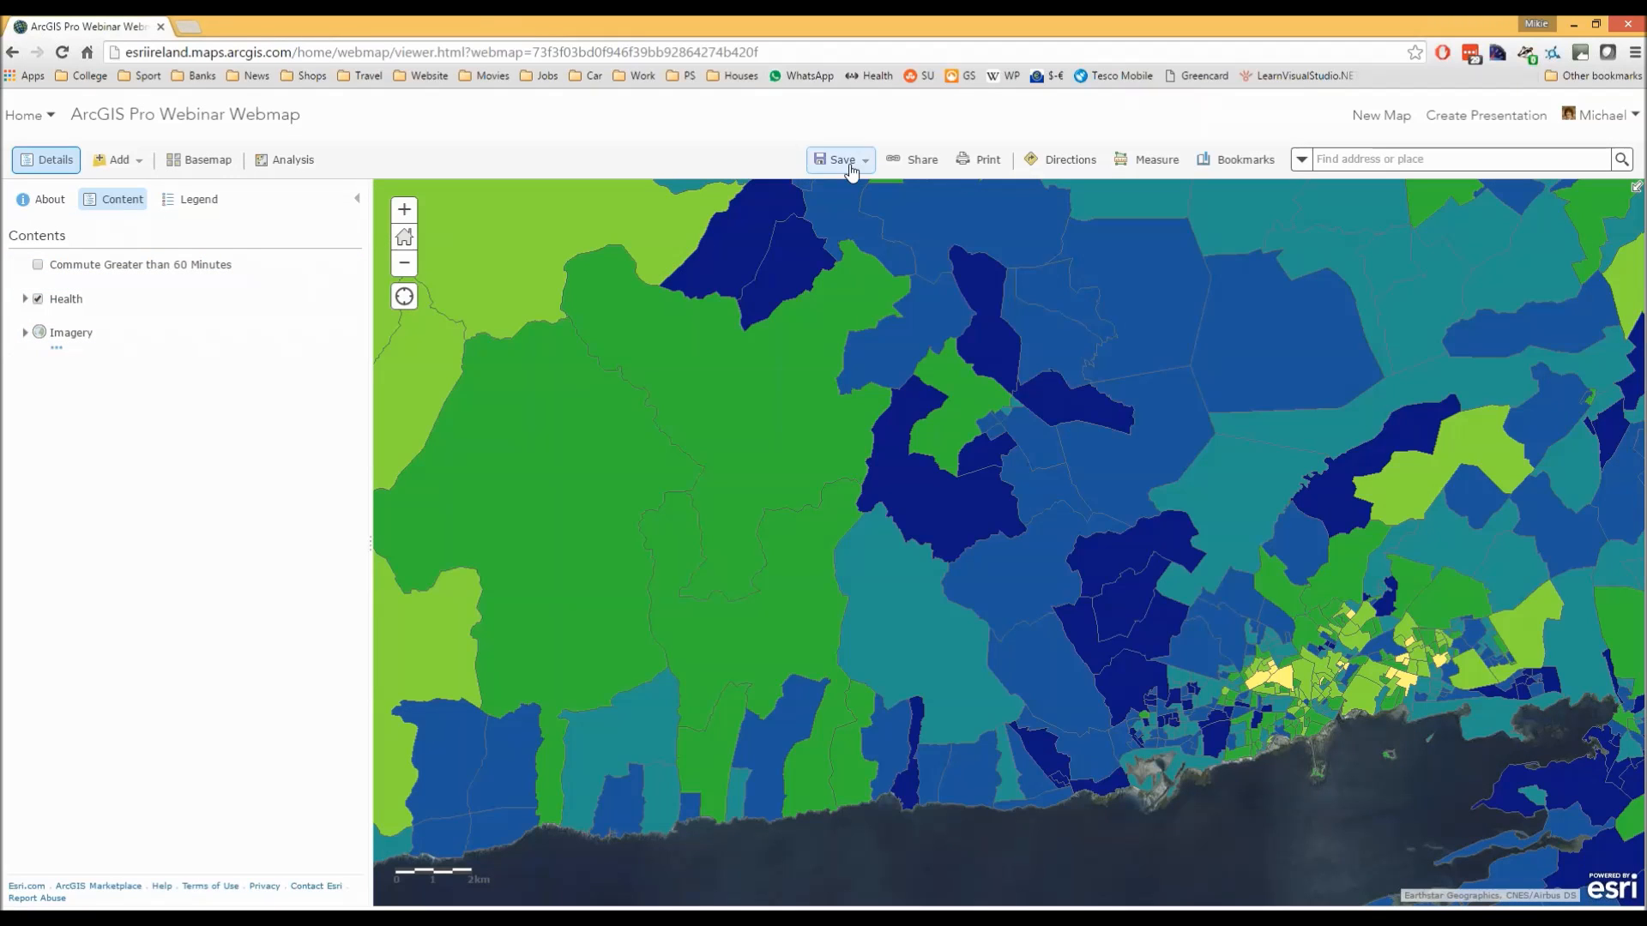
click(851, 172)
click(849, 190)
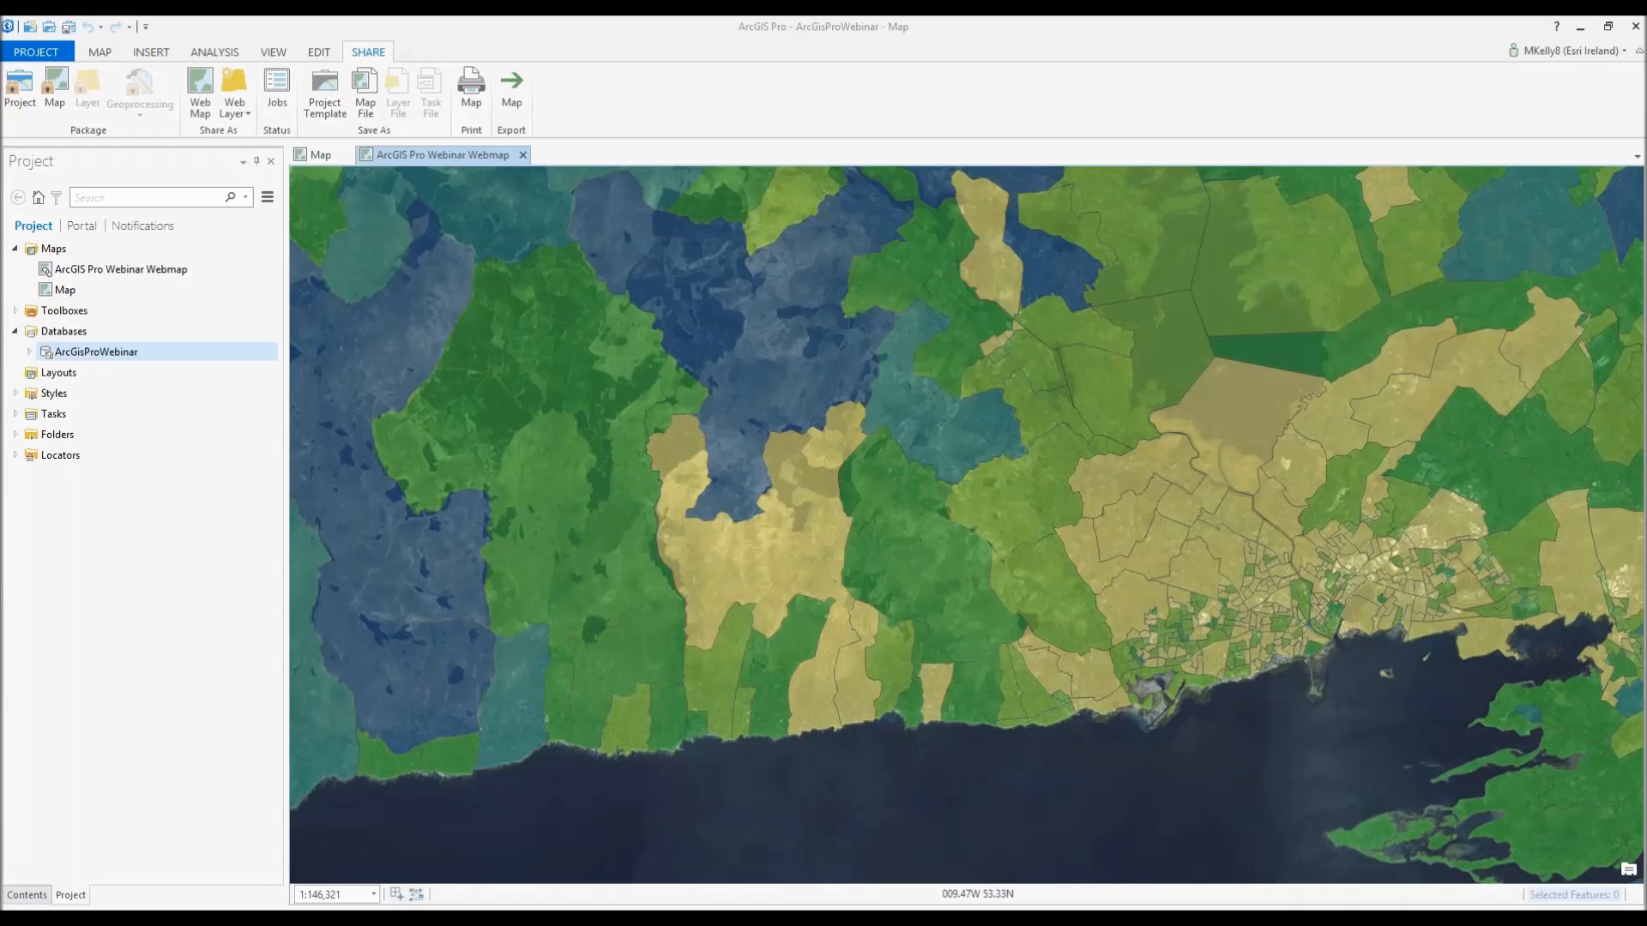
- In ArcGIS Pro, sync the project's ArcGIS Pro Webinar Webmap, overwriting it with the original web map
click(133, 271)
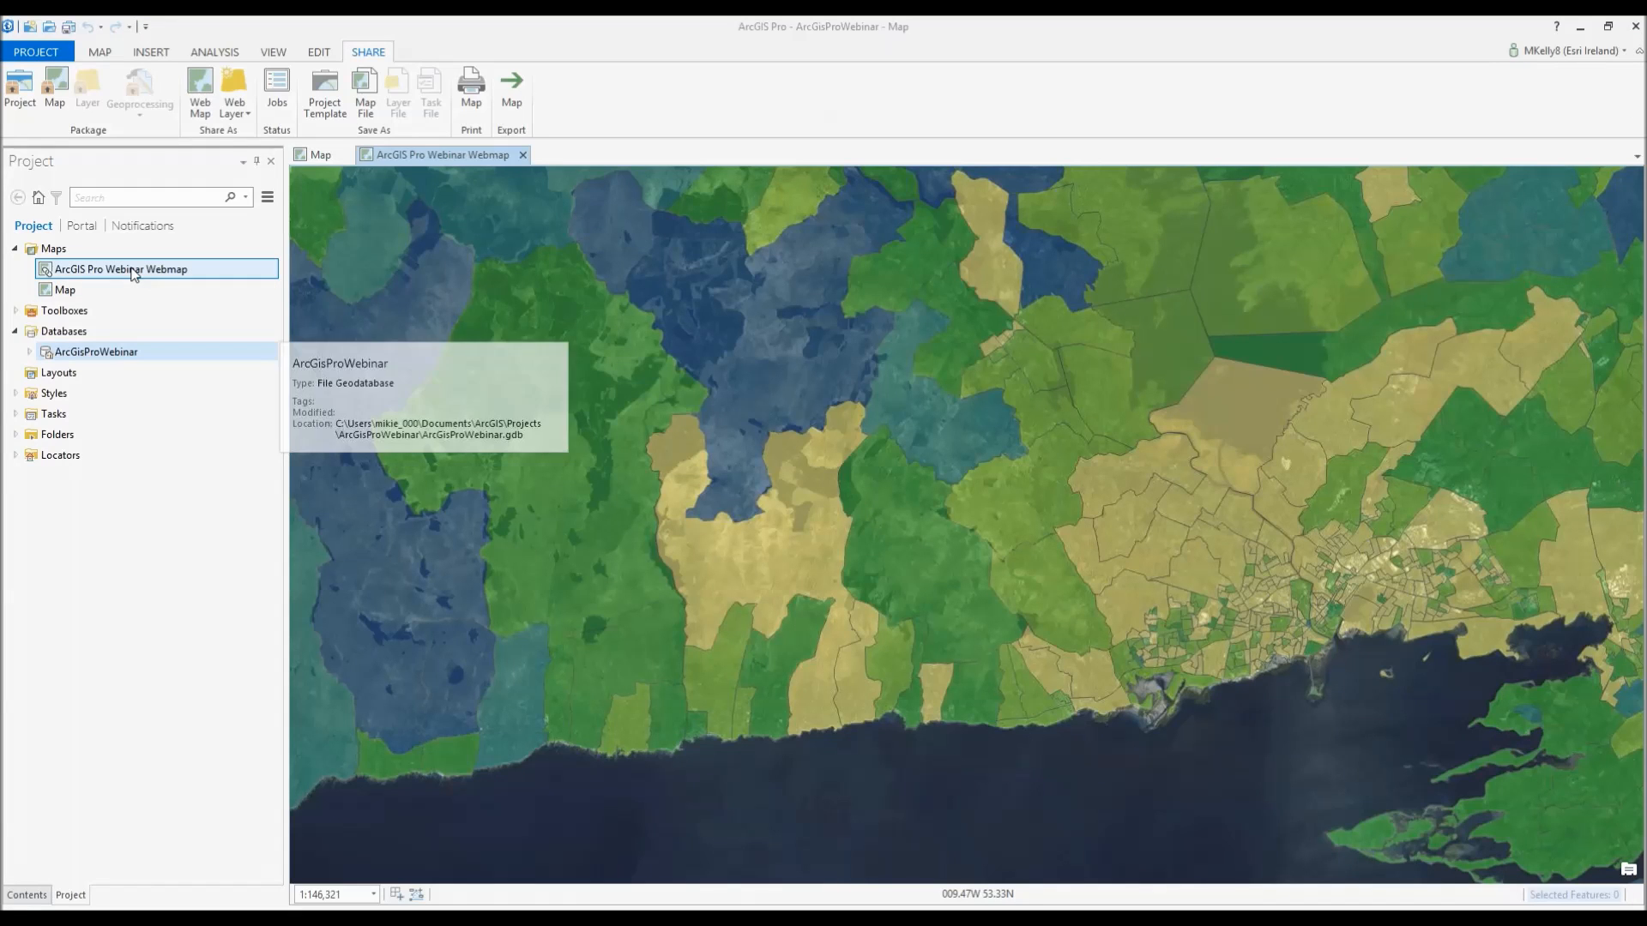
right_click(133, 271)
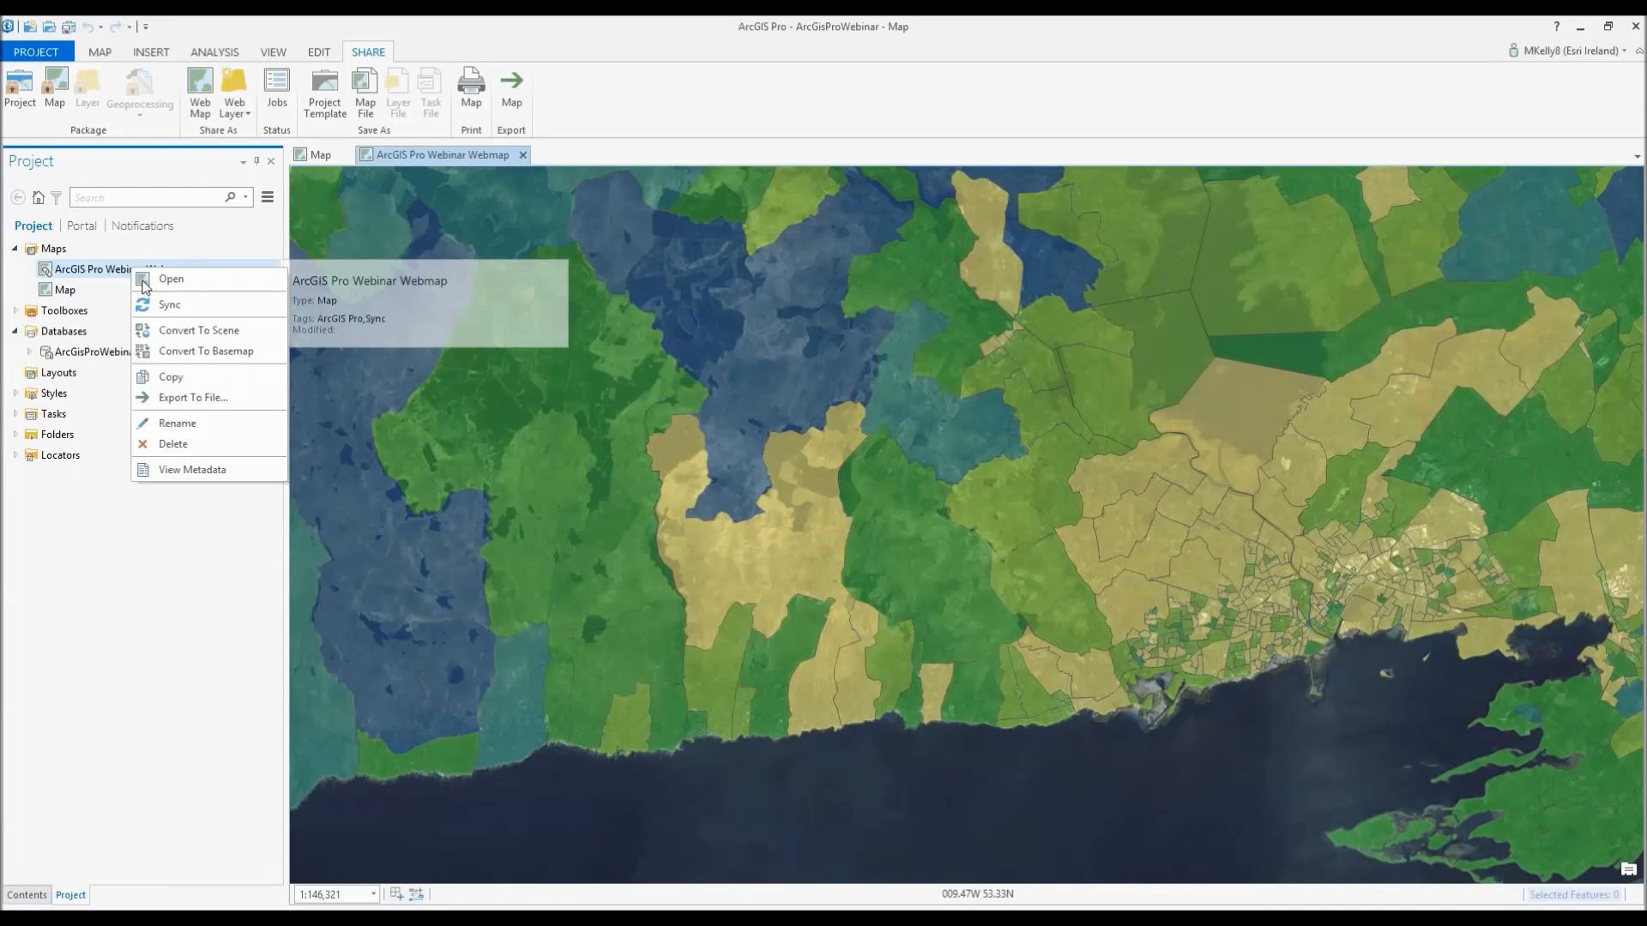
click(170, 306)
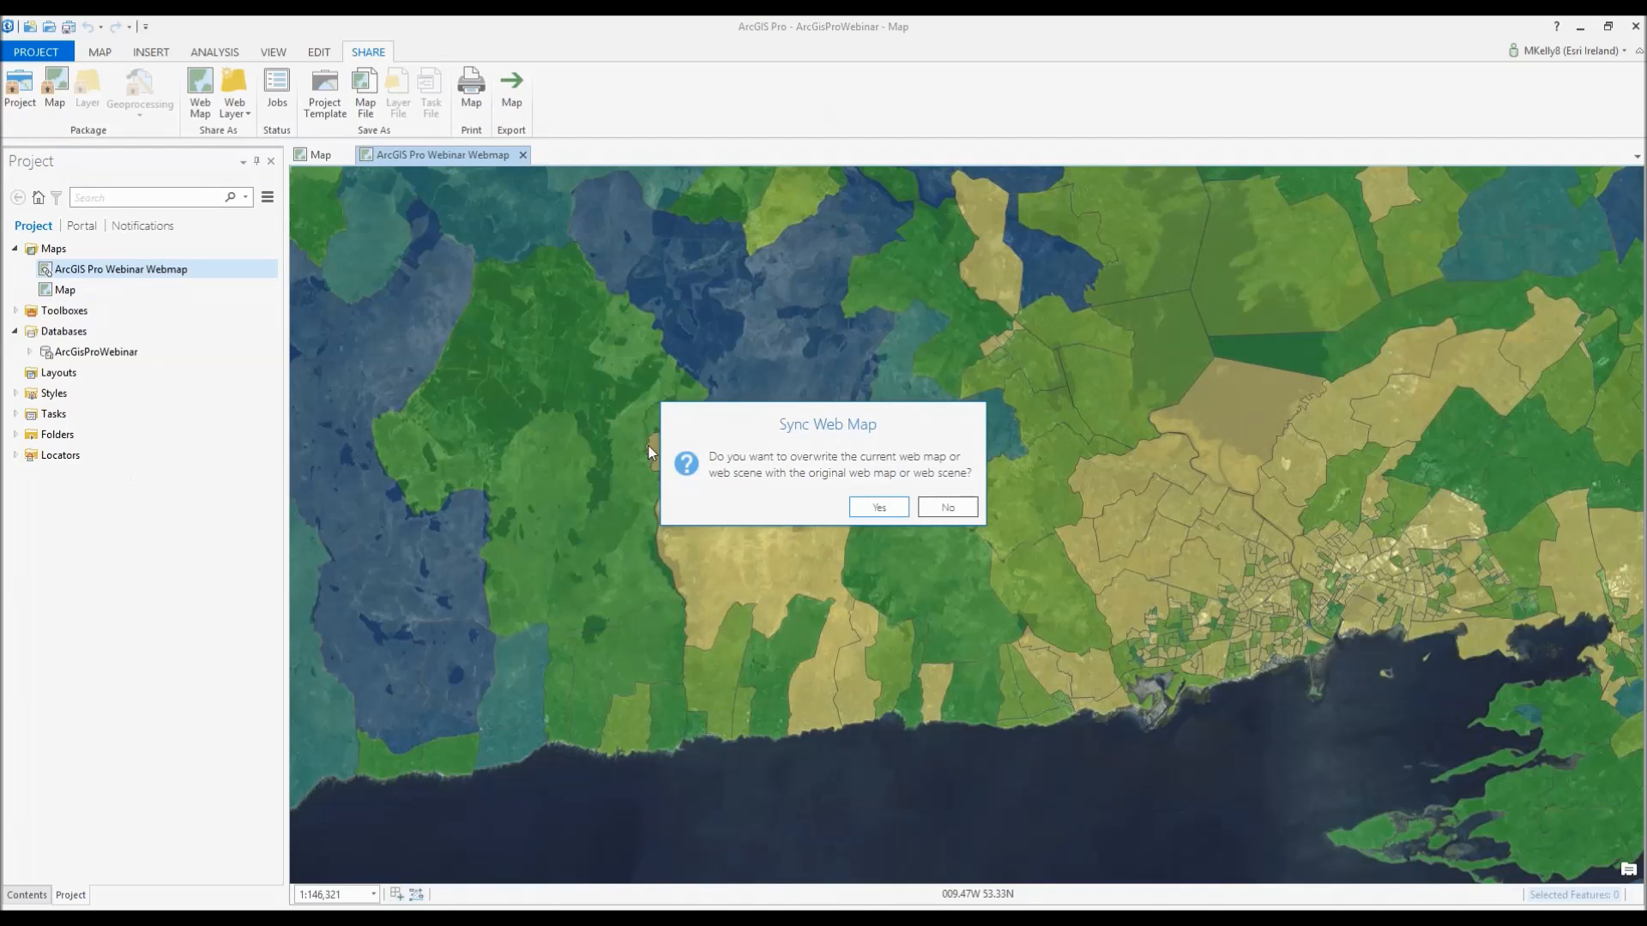
click(879, 507)
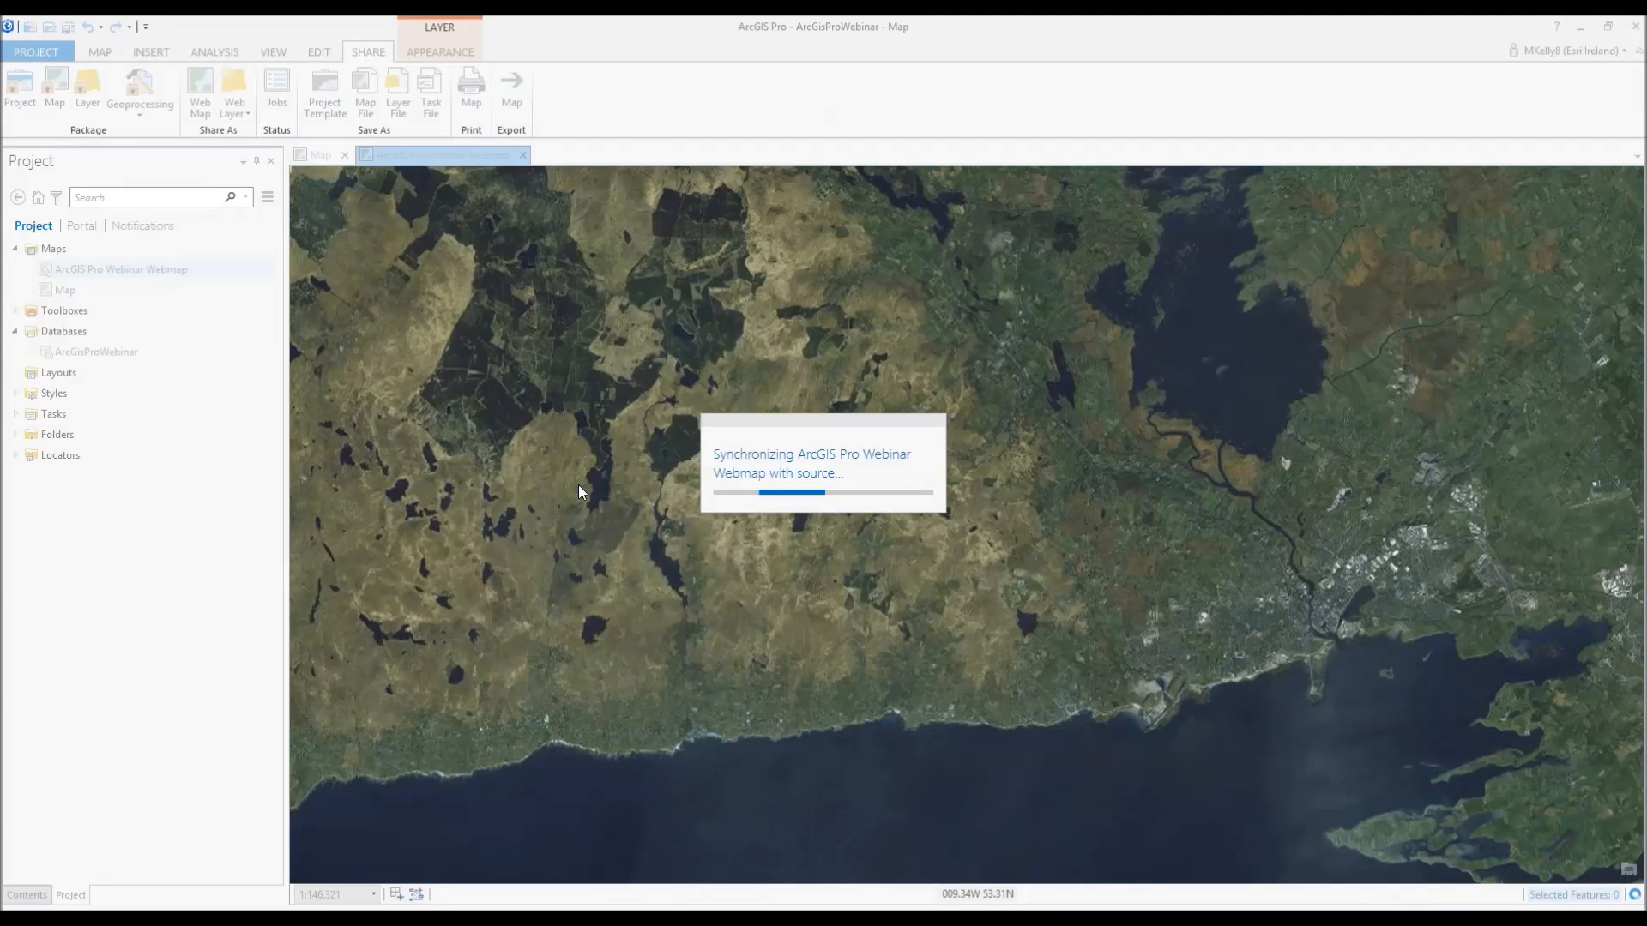
- Remove the Health layer from the ArcGIS Pro Webinar Webmap and turn on the Commute Greater than 60 Minutes layer
click(22, 896)
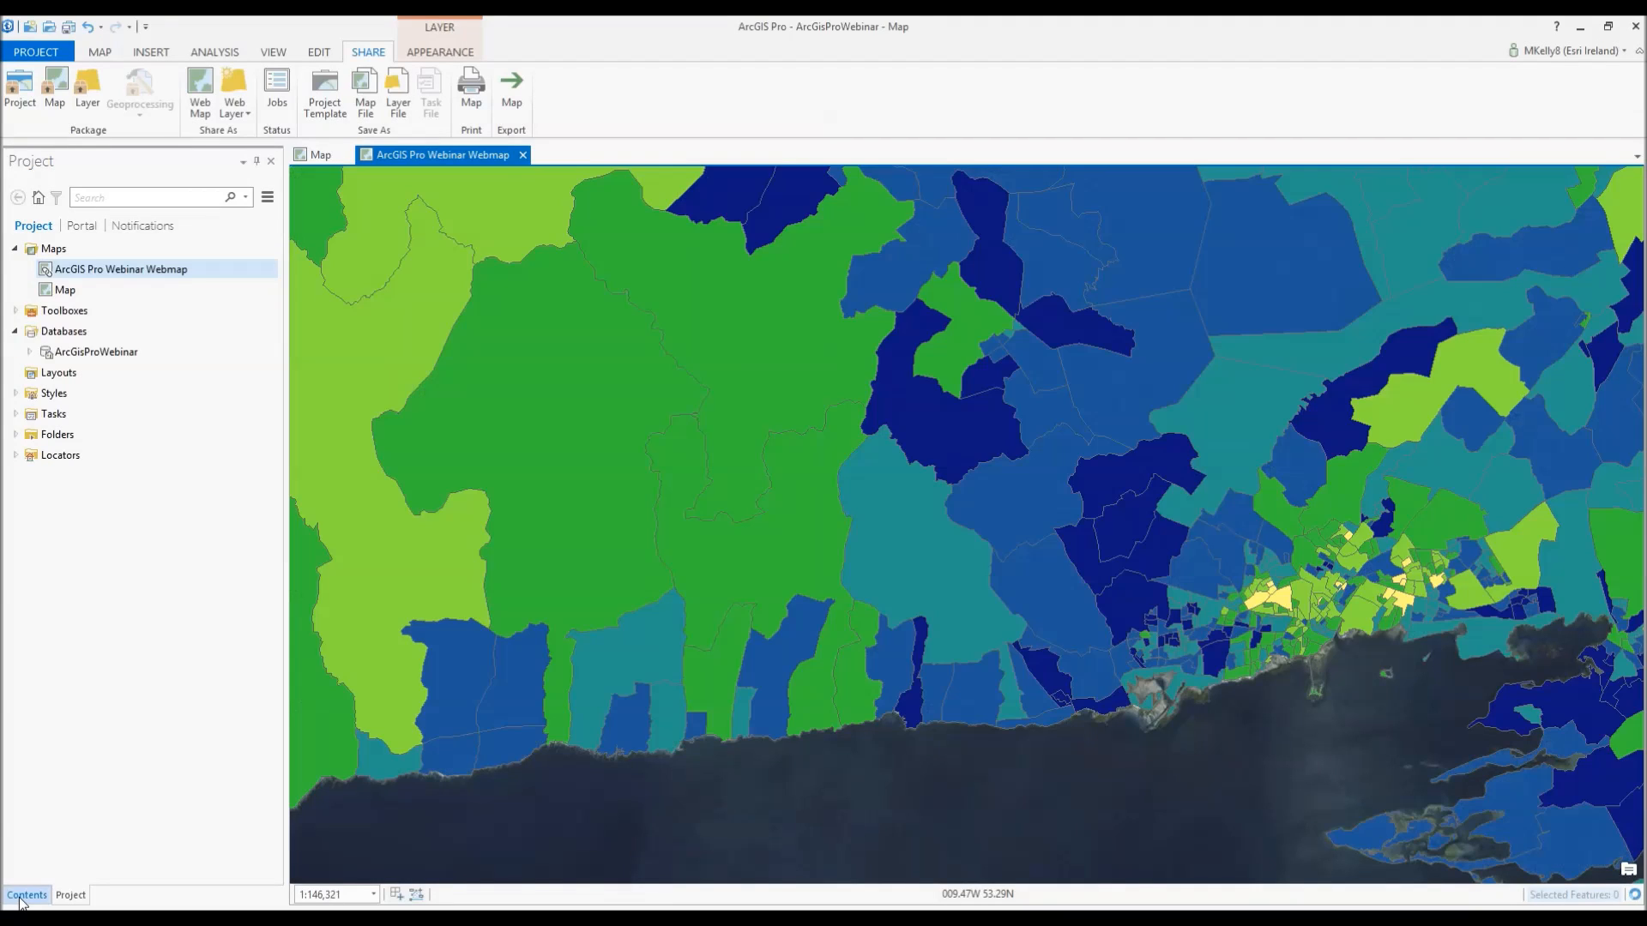
click(58, 472)
ctrl+click(62, 453)
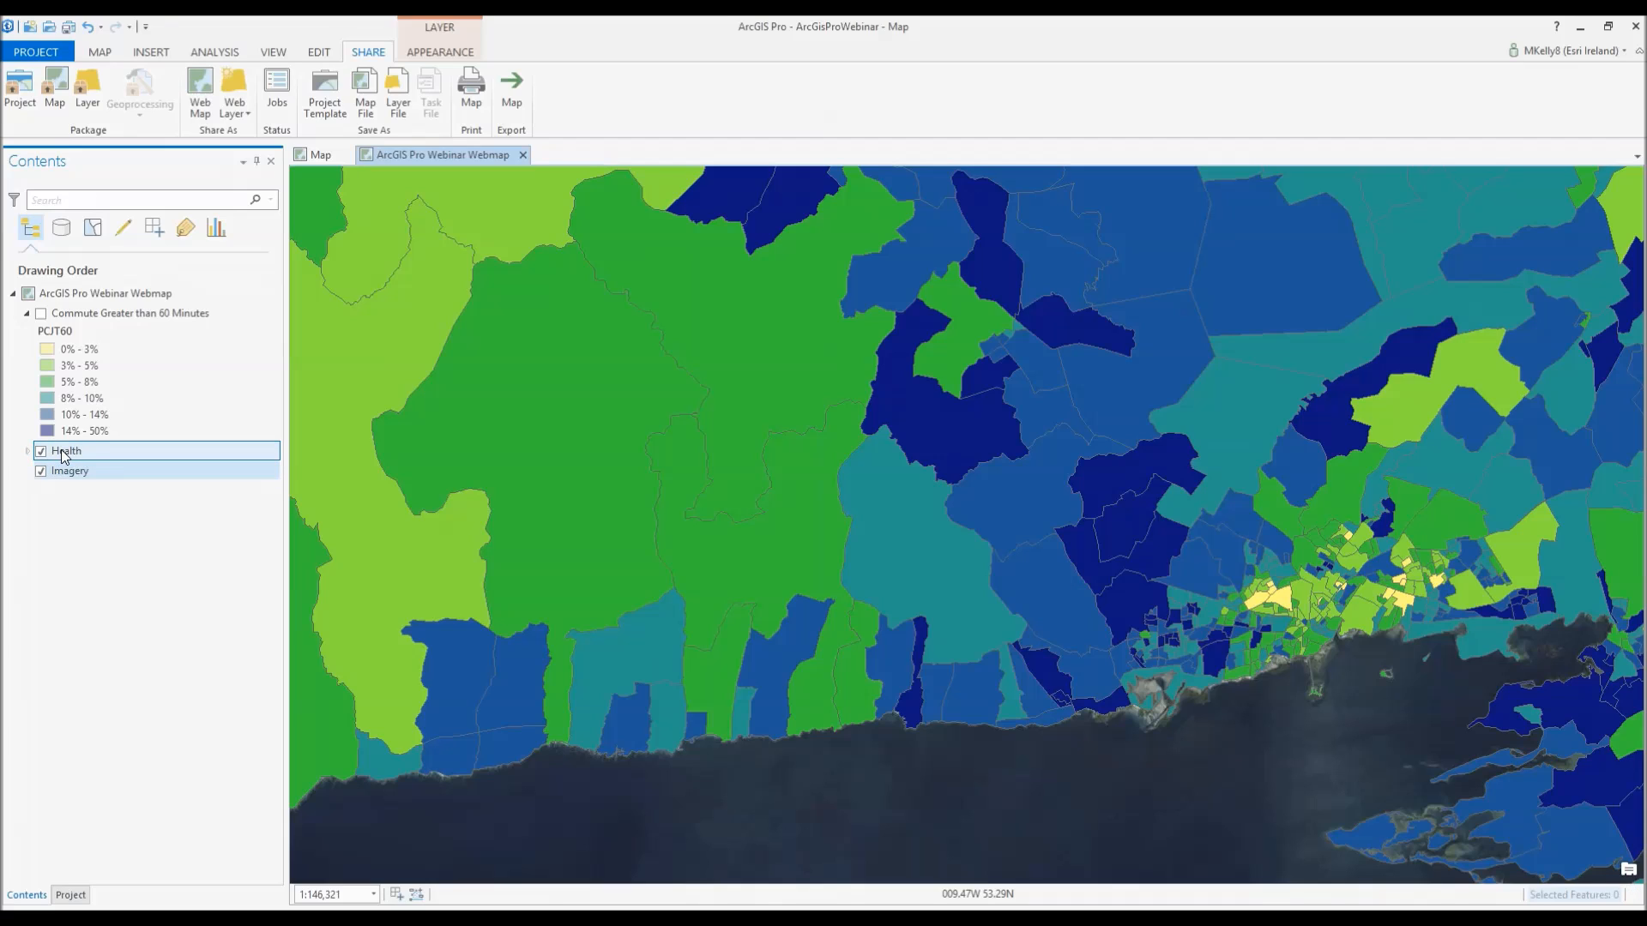
ctrl+click(69, 316)
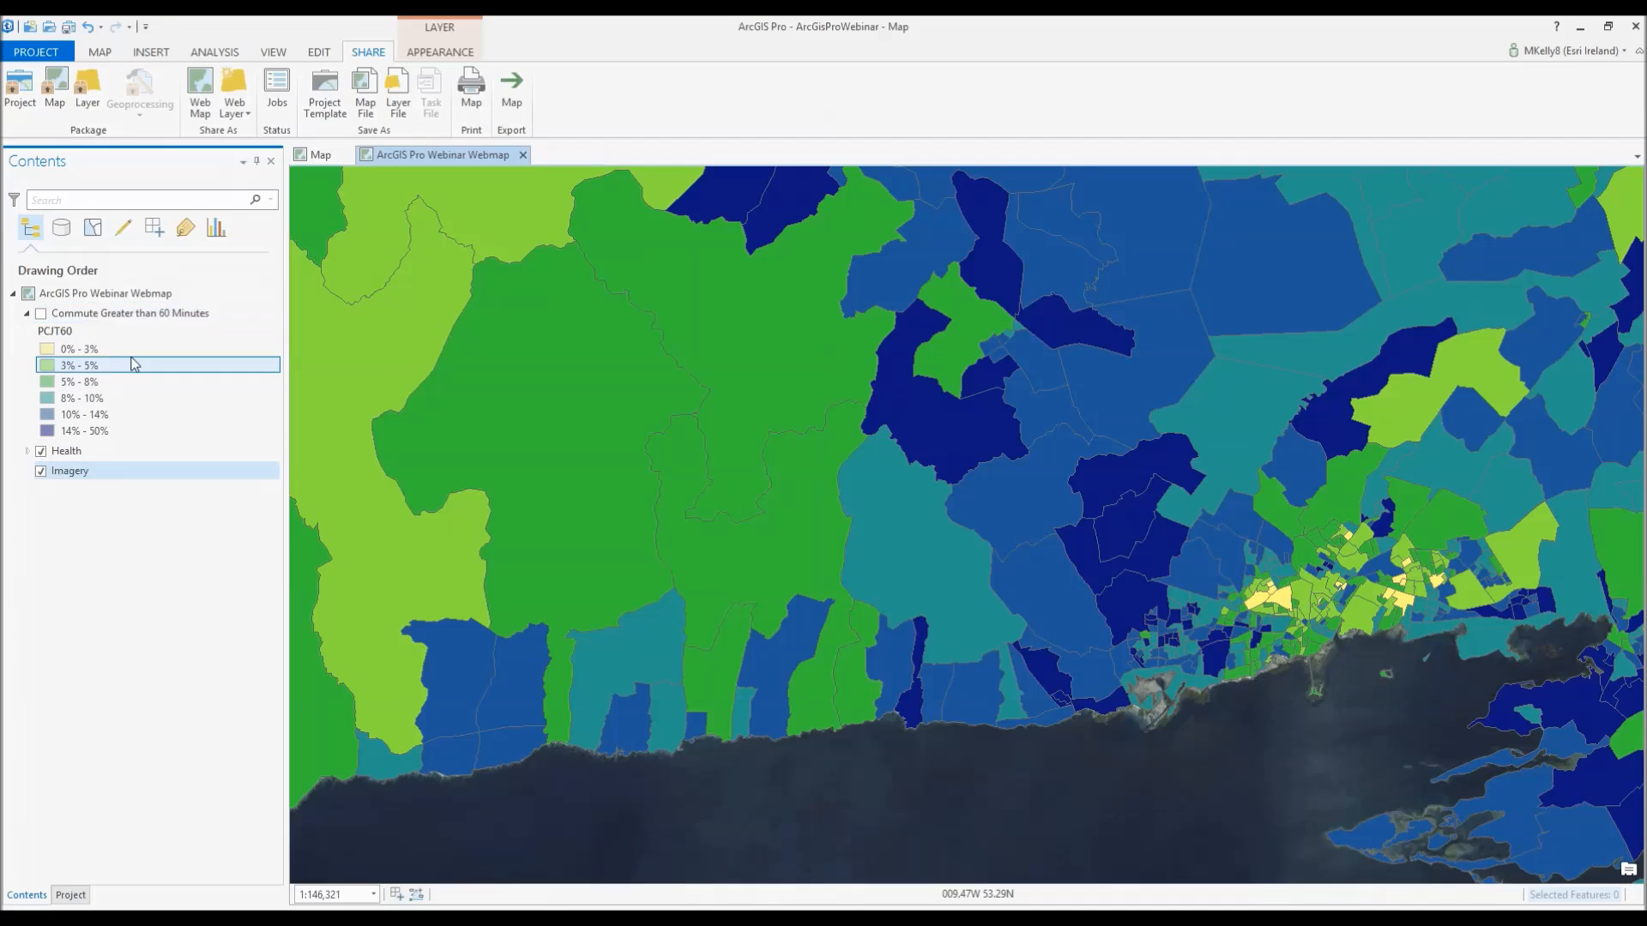
right_click(97, 451)
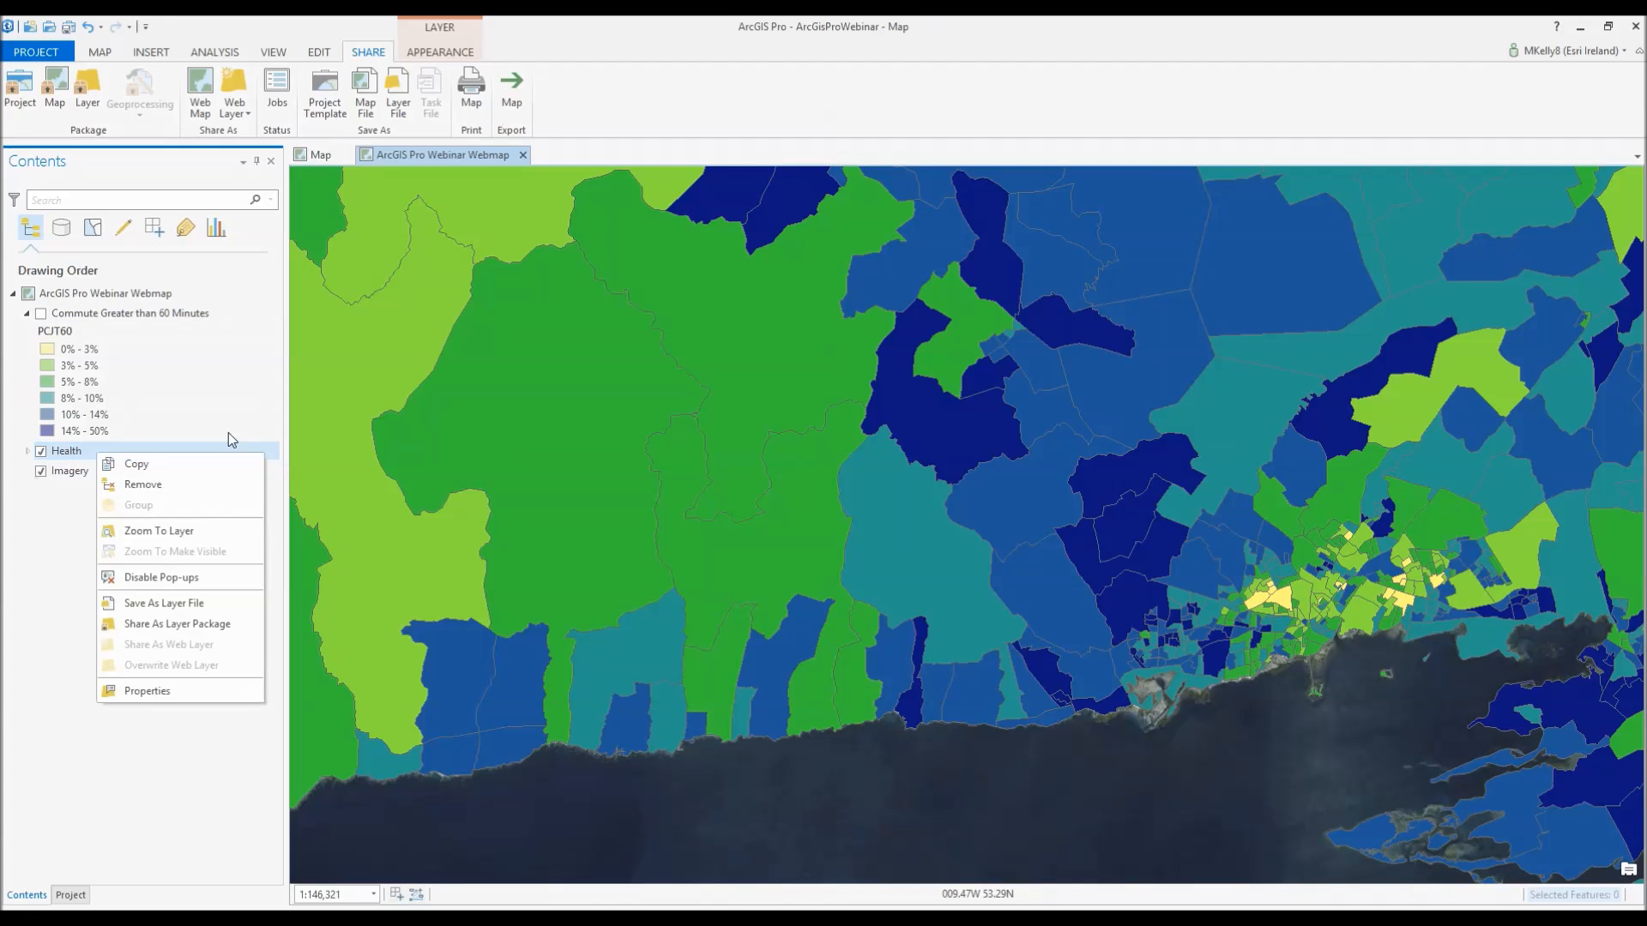
click(209, 484)
click(41, 313)
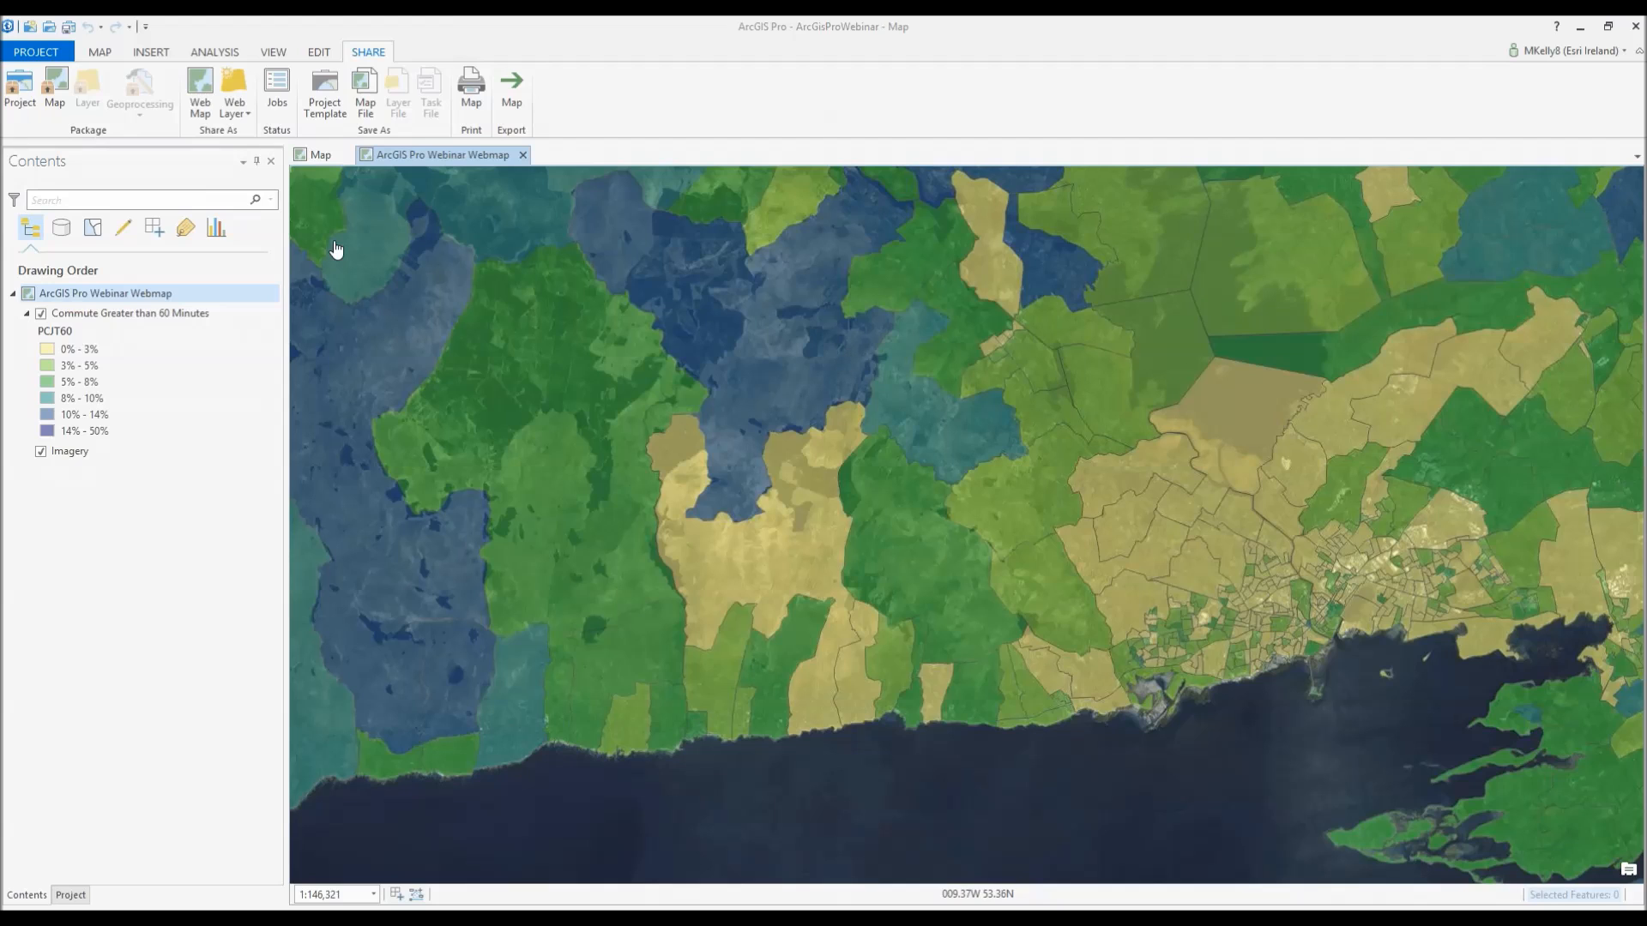
- Add a definition query clause to the Commute Greater than 60 Minutes layer: PCJT60 is Greater Than 15
click(180, 314)
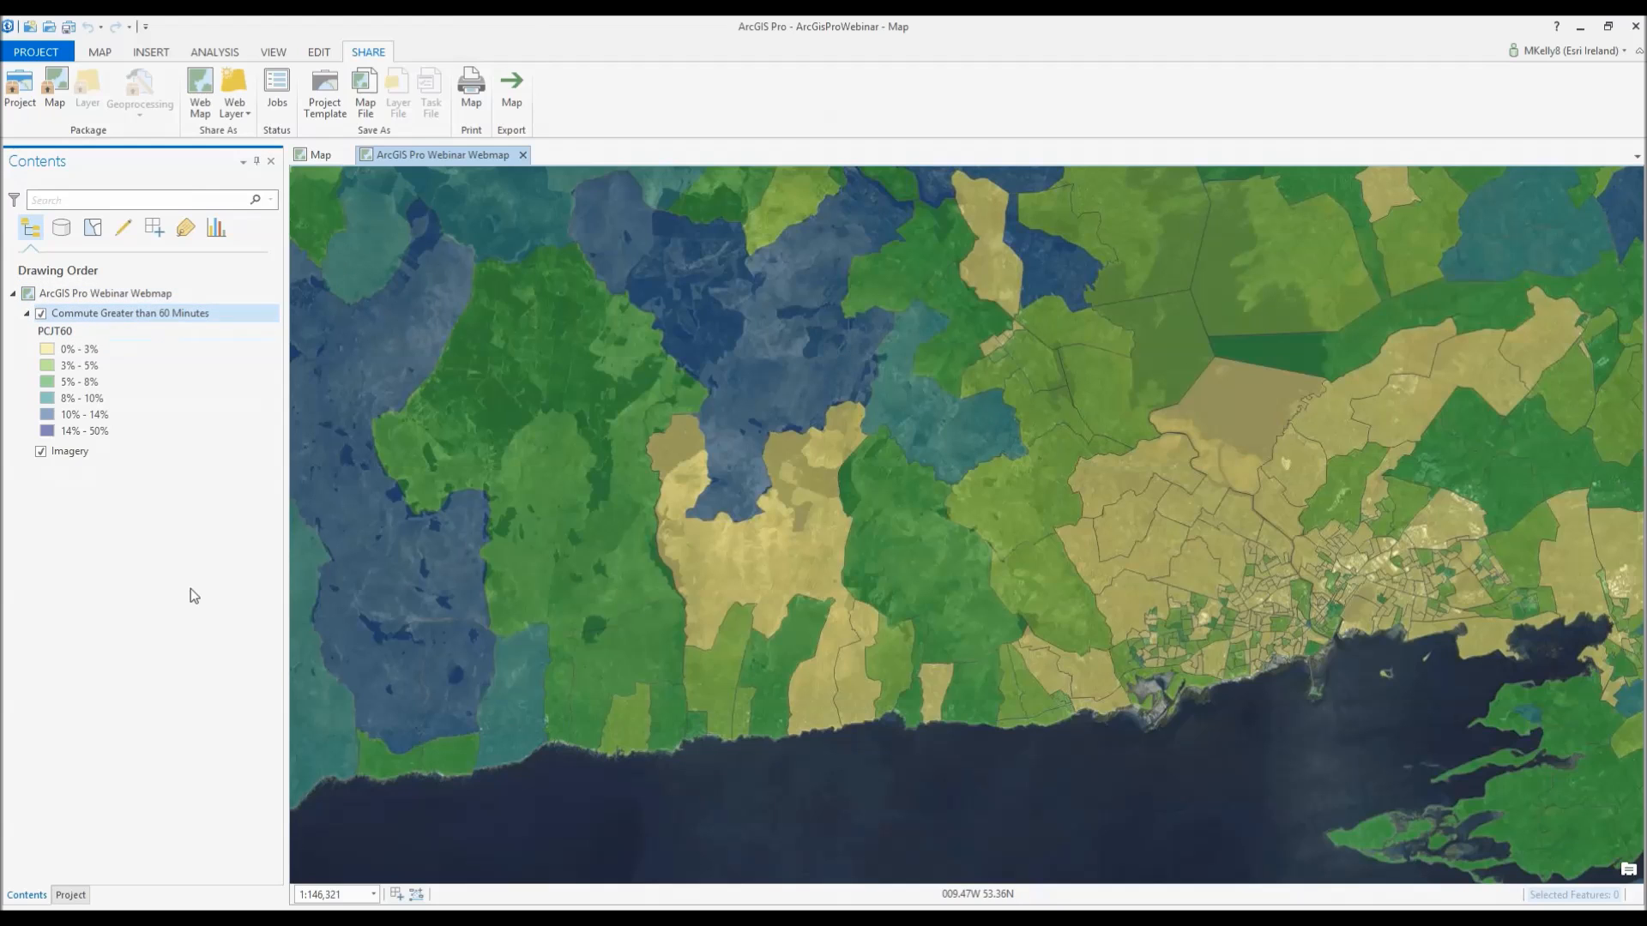
key(shift+F10)
click(176, 798)
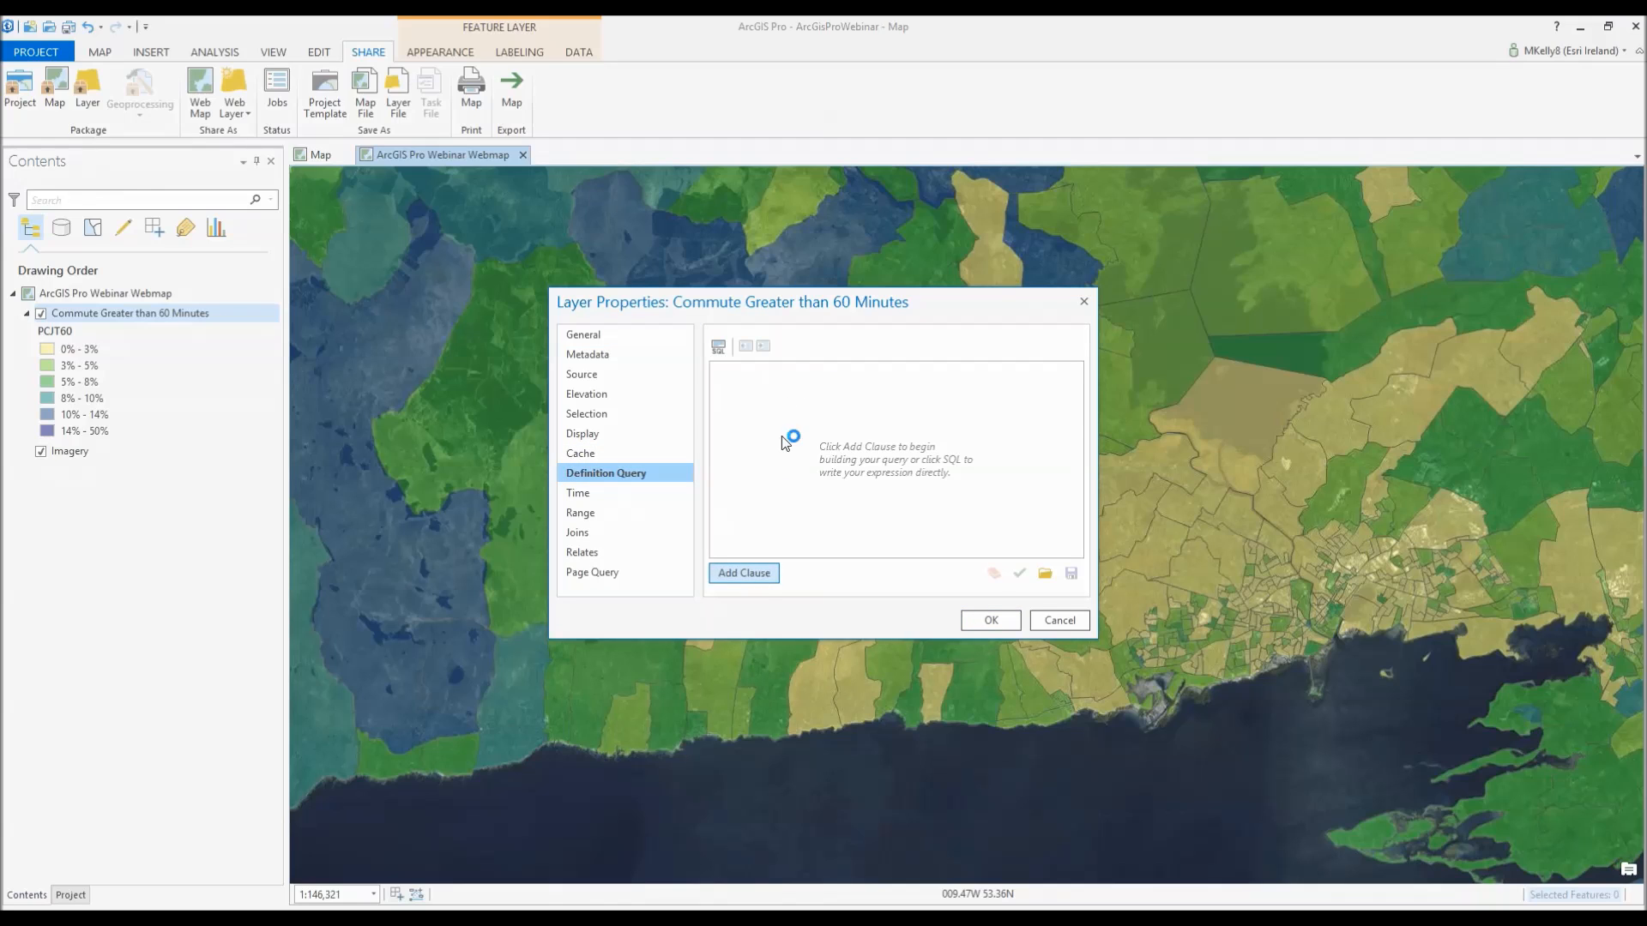
click(774, 400)
scroll(768, 580, down, 5)
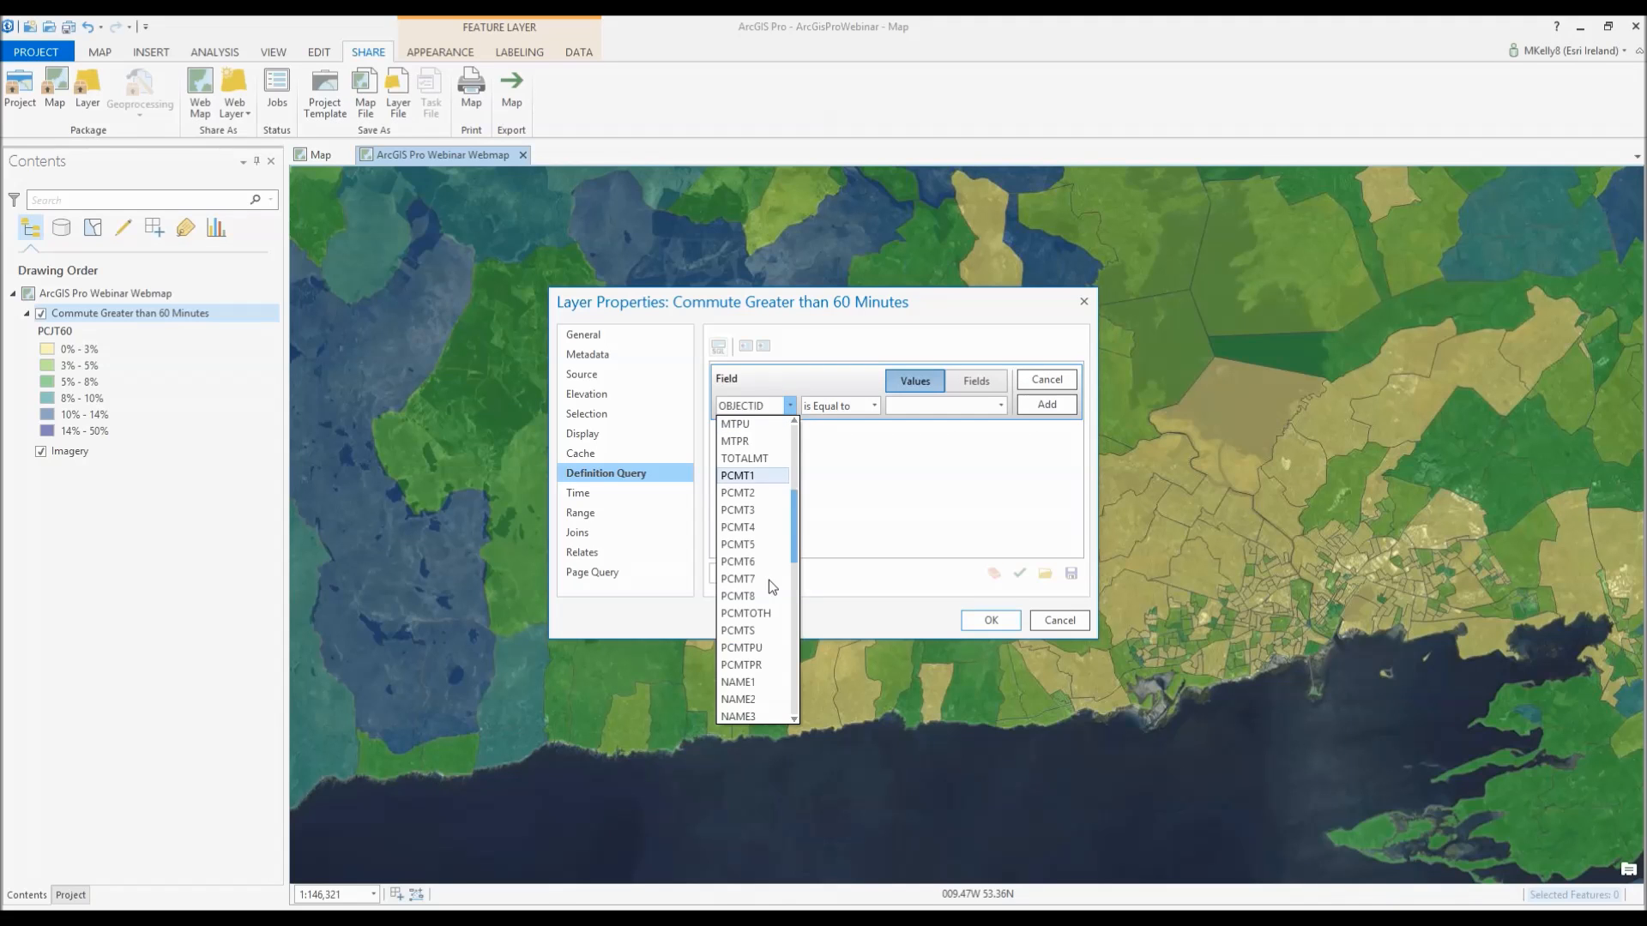
scroll(768, 580, down, 8)
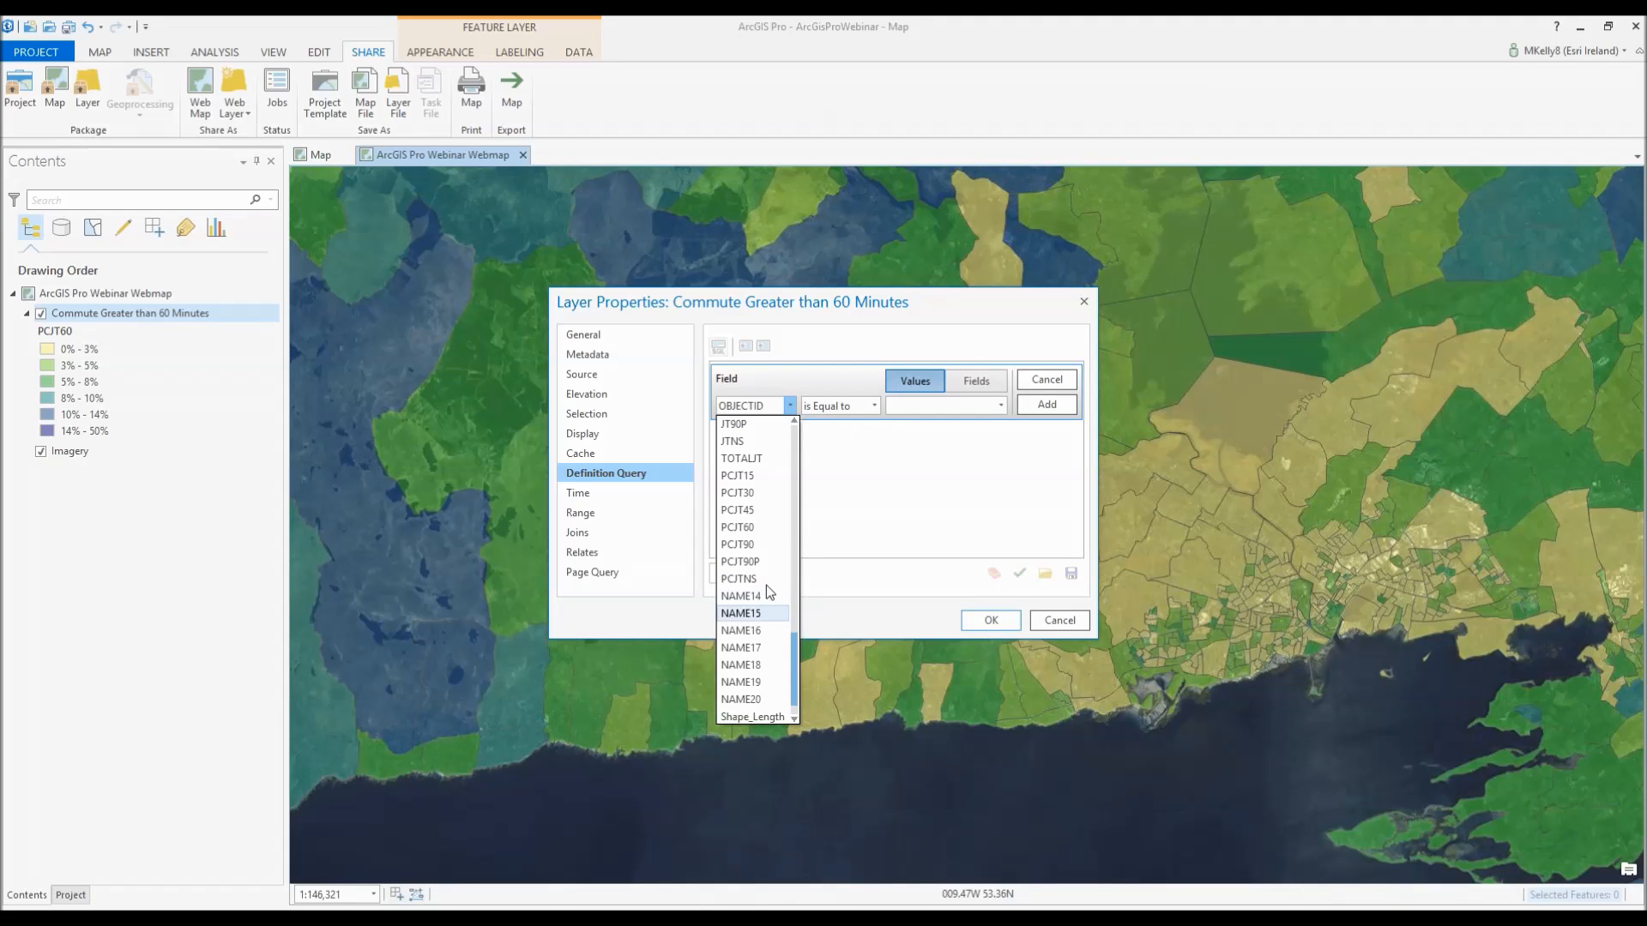
click(765, 530)
click(873, 406)
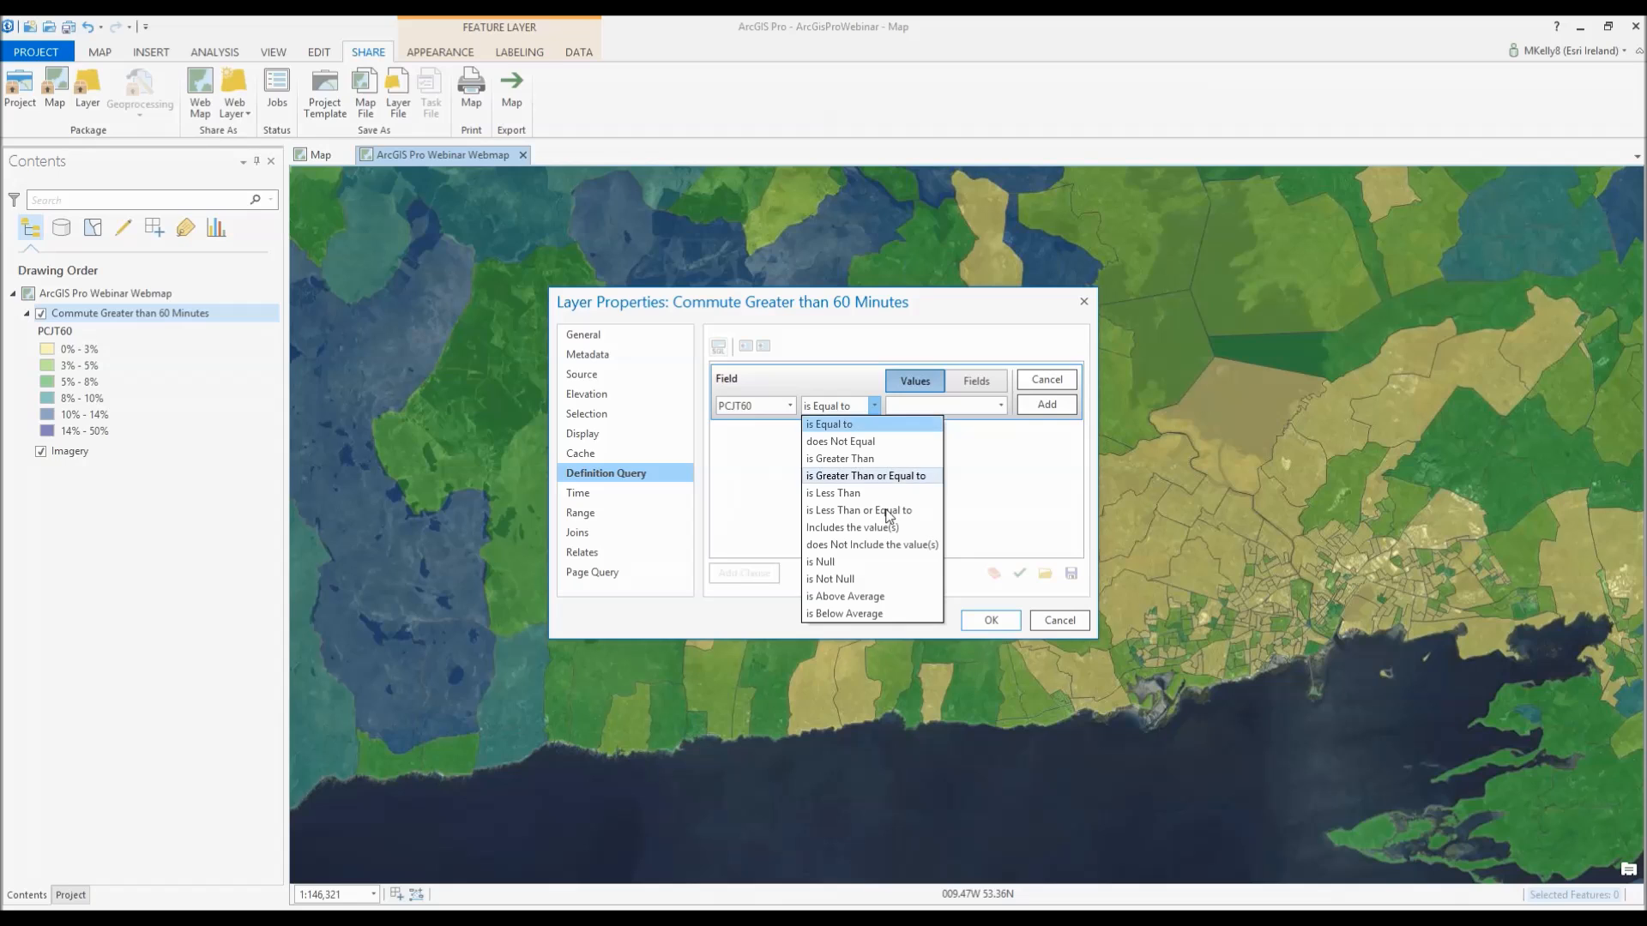
click(882, 460)
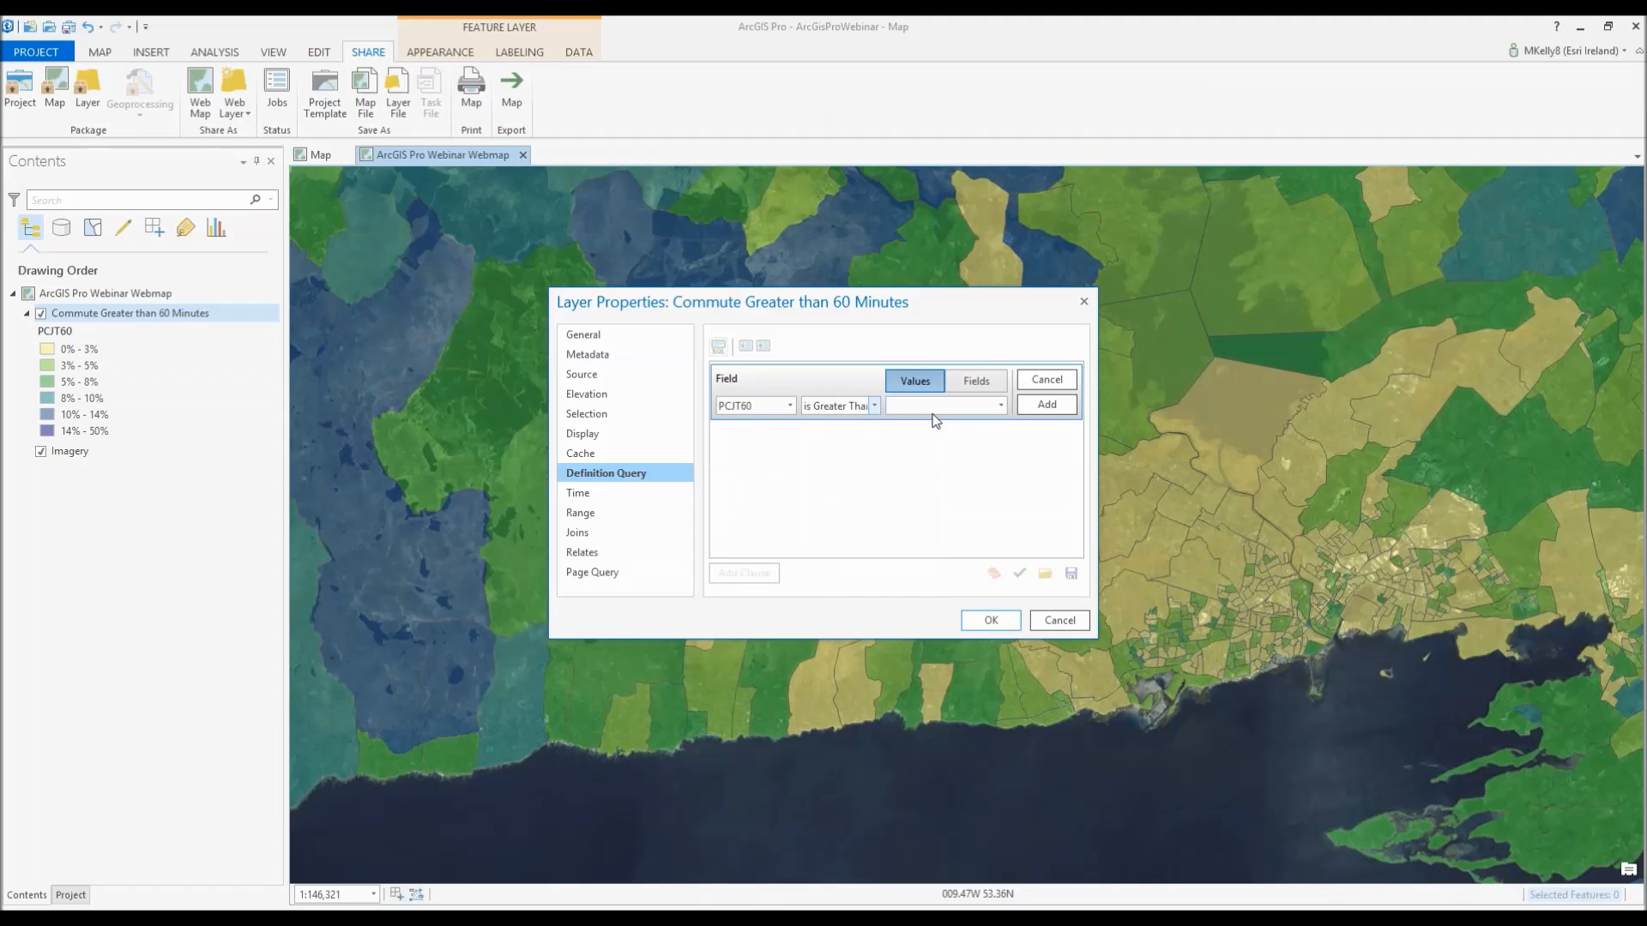
text(15.2)
click(1041, 404)
- Add a second definition query clause joined with Or: PCJT90 is Greater Than 15
click(744, 573)
click(744, 438)
click(765, 448)
click(785, 440)
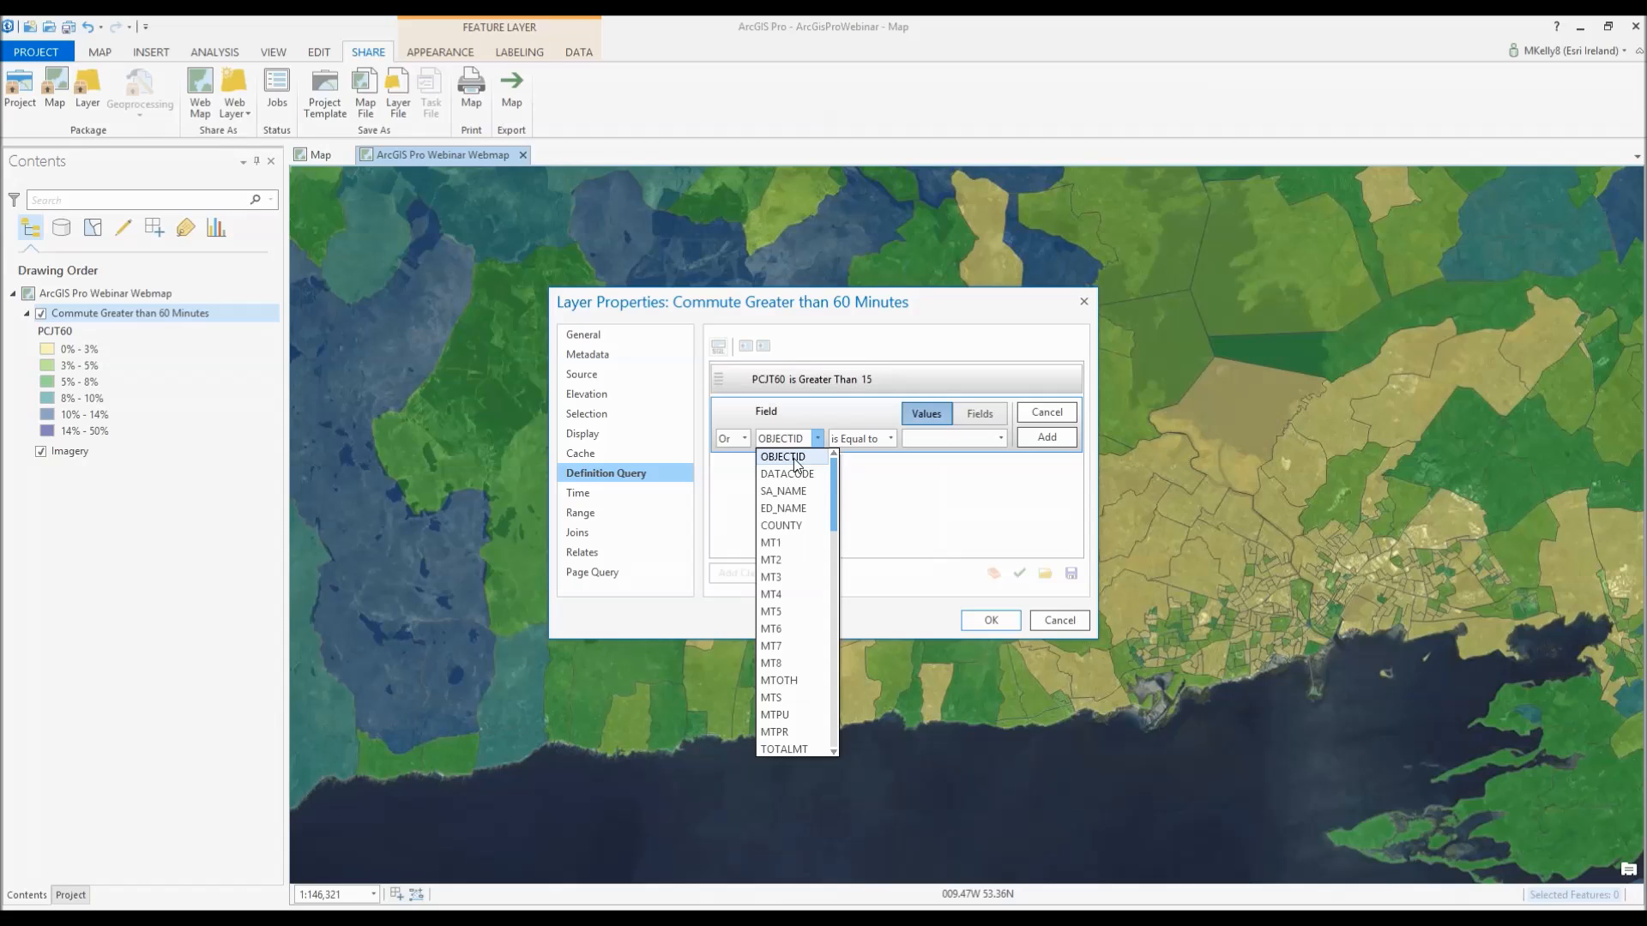
scroll(798, 576, down, 5)
scroll(798, 576, down, 1)
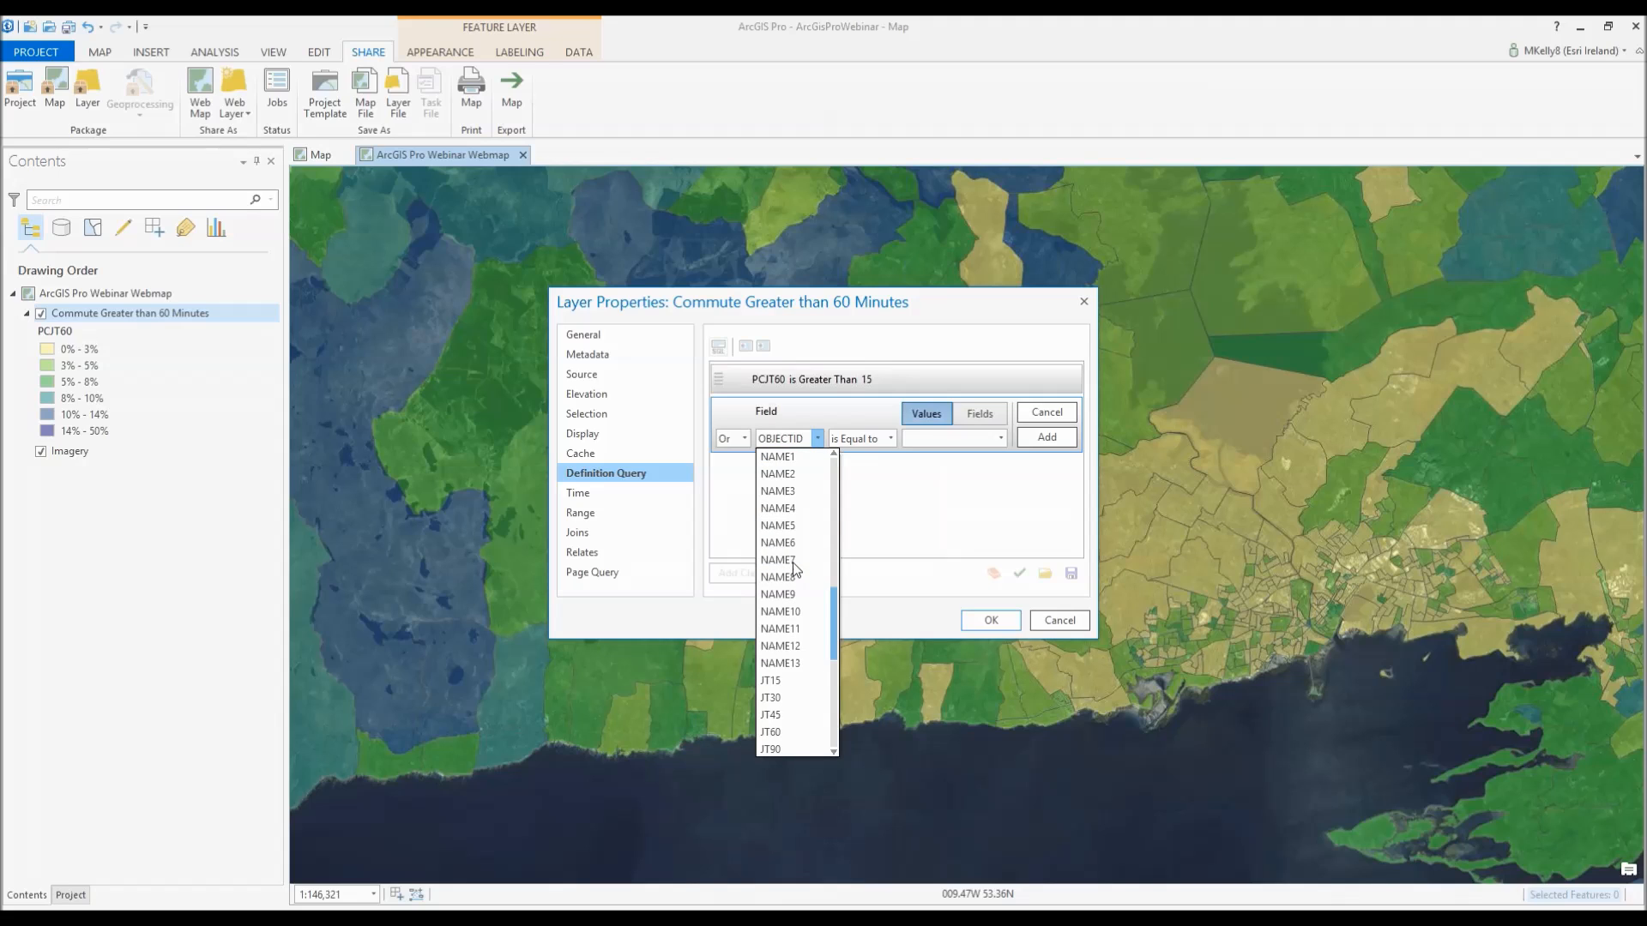
scroll(794, 566, down, 3)
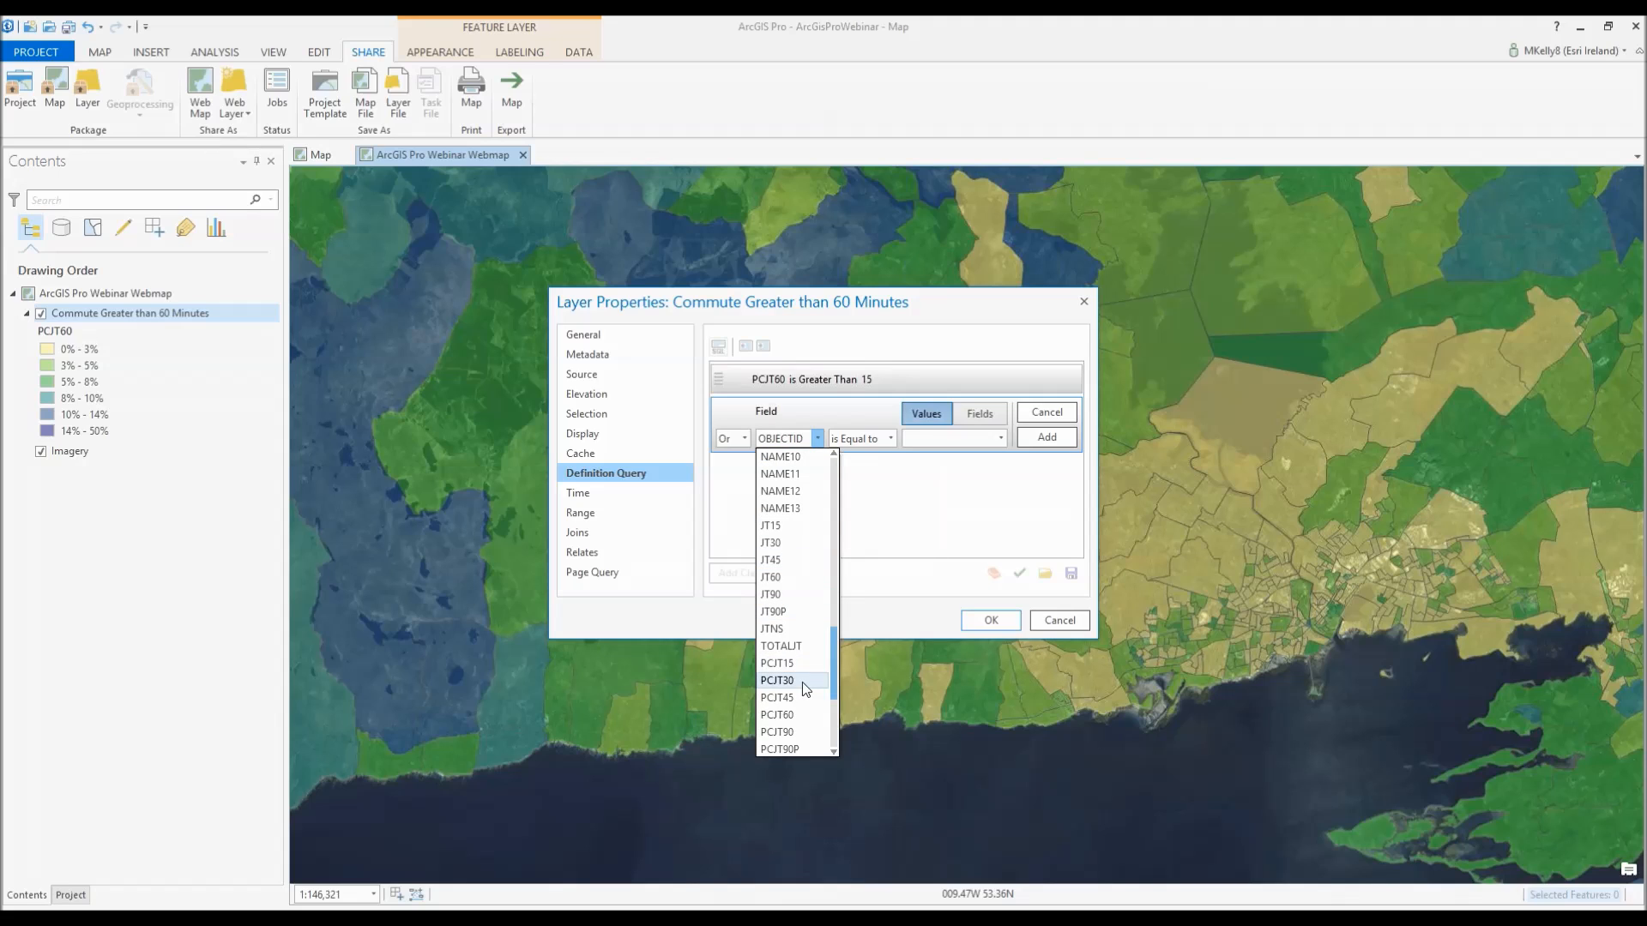
click(801, 732)
click(863, 444)
click(858, 504)
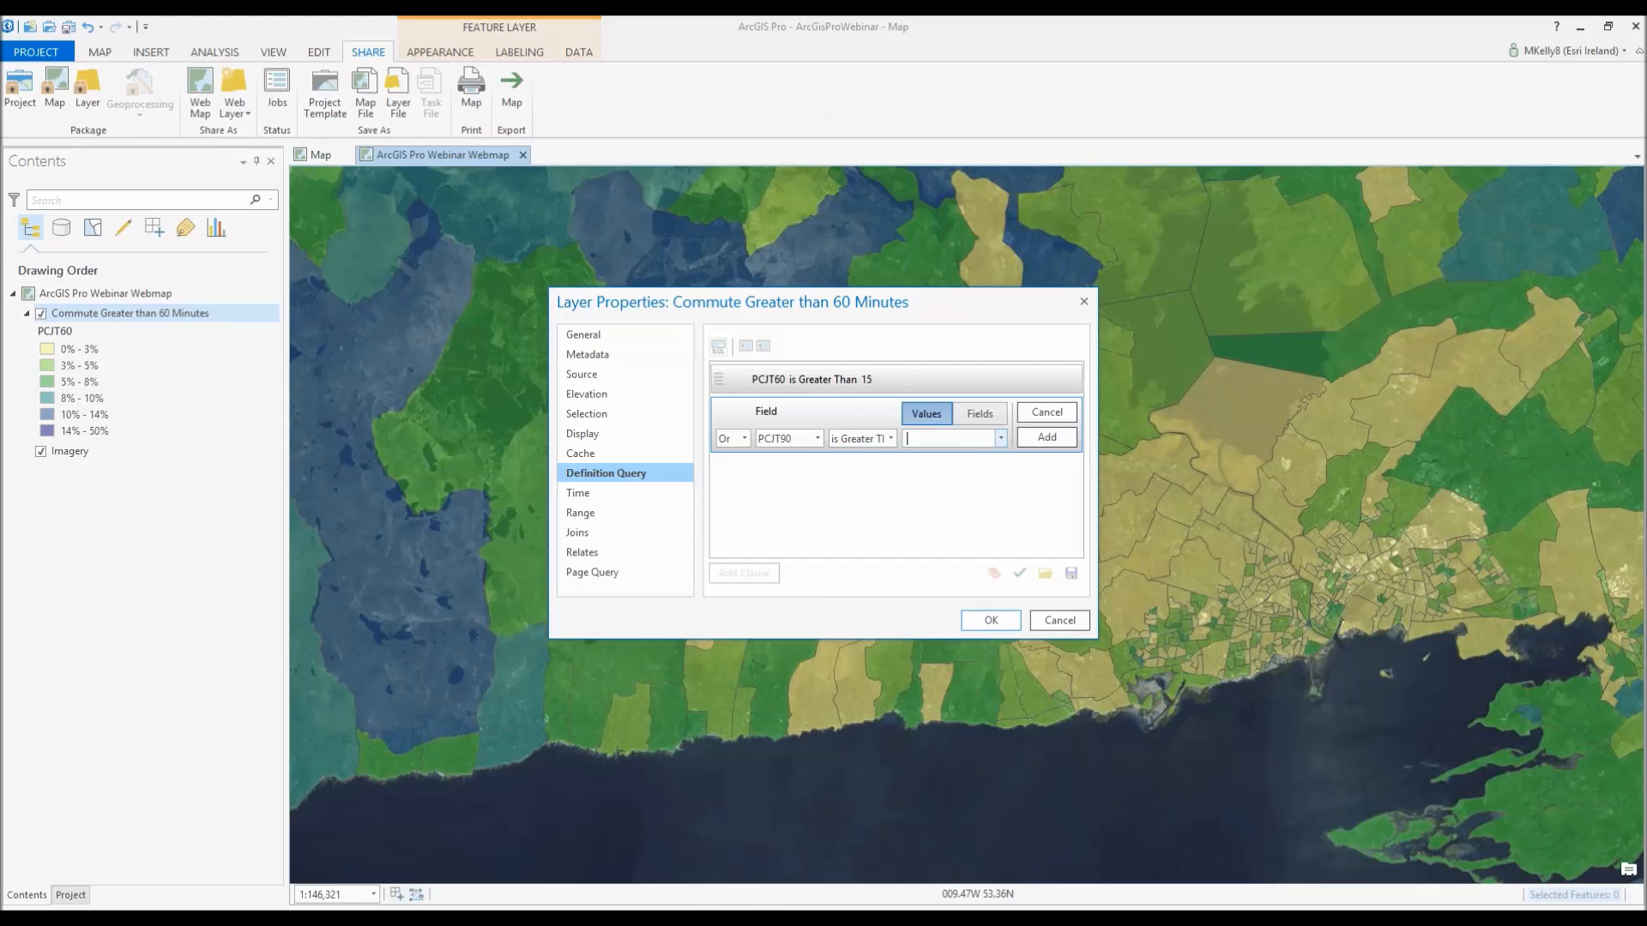
text(15)
click(1046, 437)
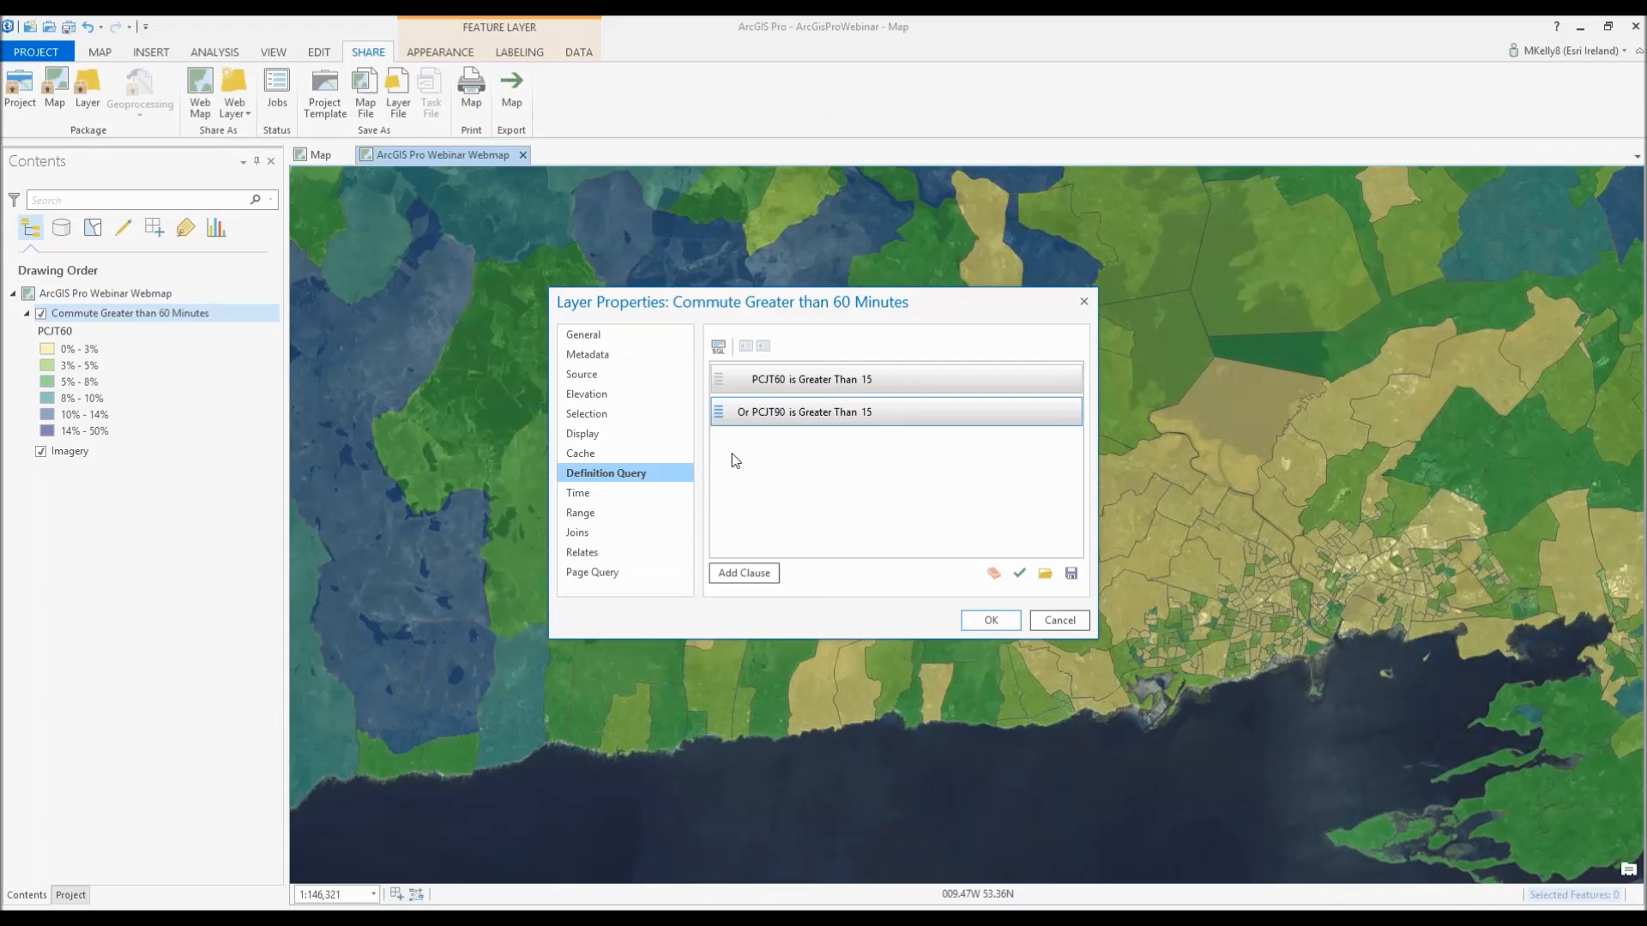
- Add a third definition query clause joined with Or, JT90P is Equal to 15, and apply the query to the layer
click(758, 578)
click(744, 471)
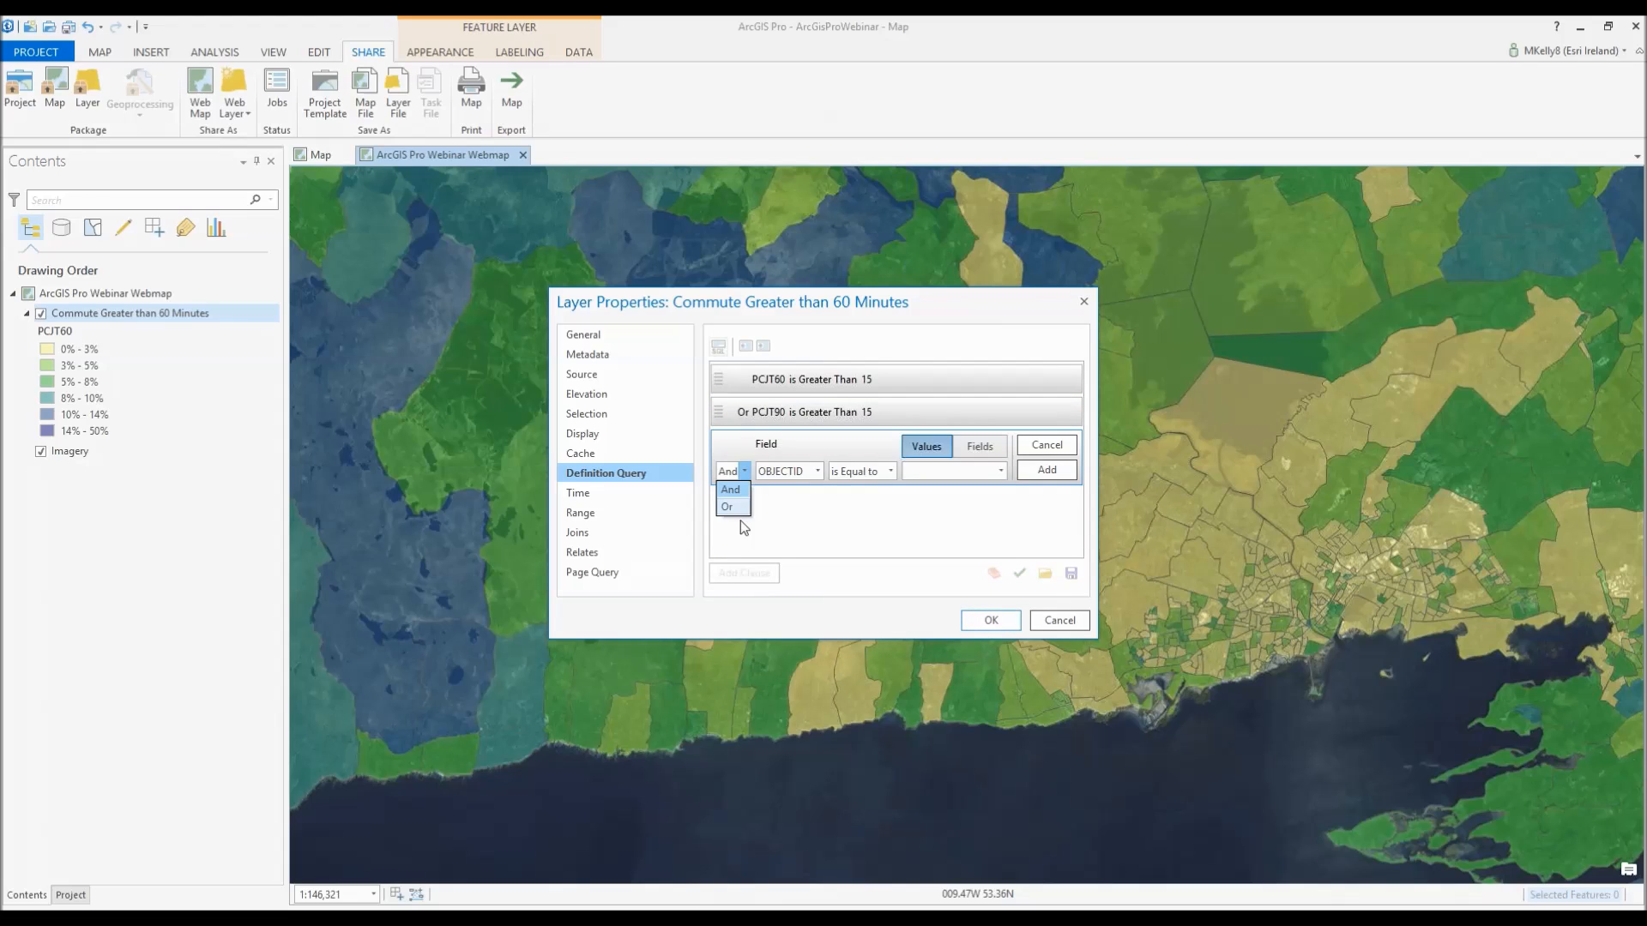
click(790, 471)
scroll(799, 584, down, 10)
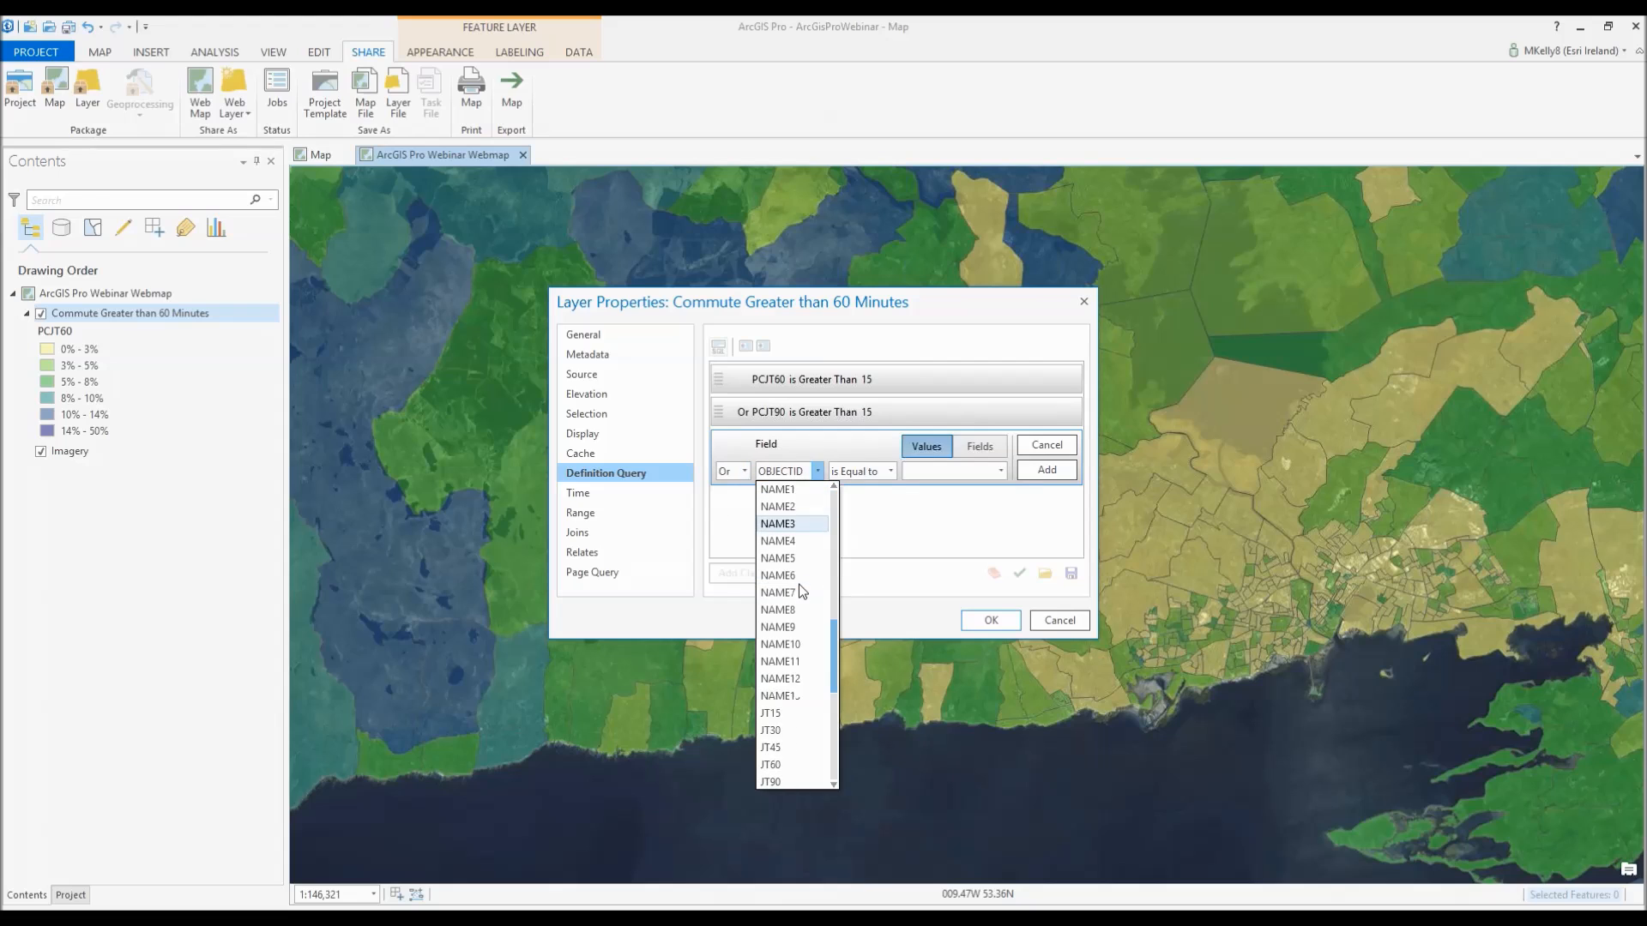
click(773, 593)
click(916, 472)
text(1)
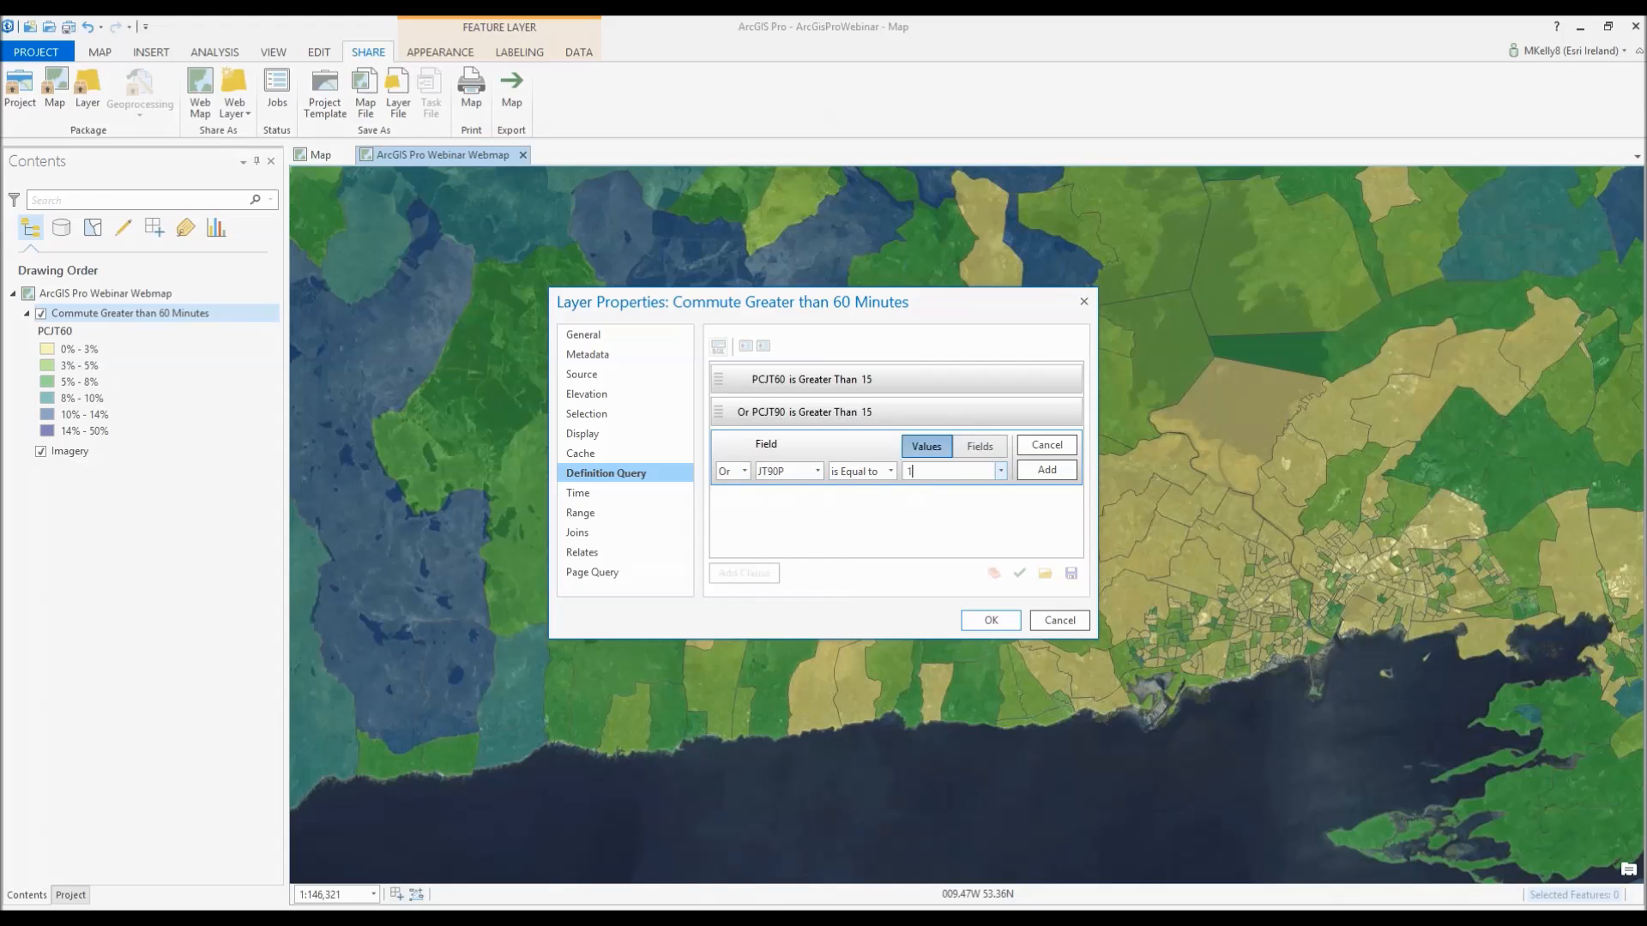
text(5)
click(1057, 468)
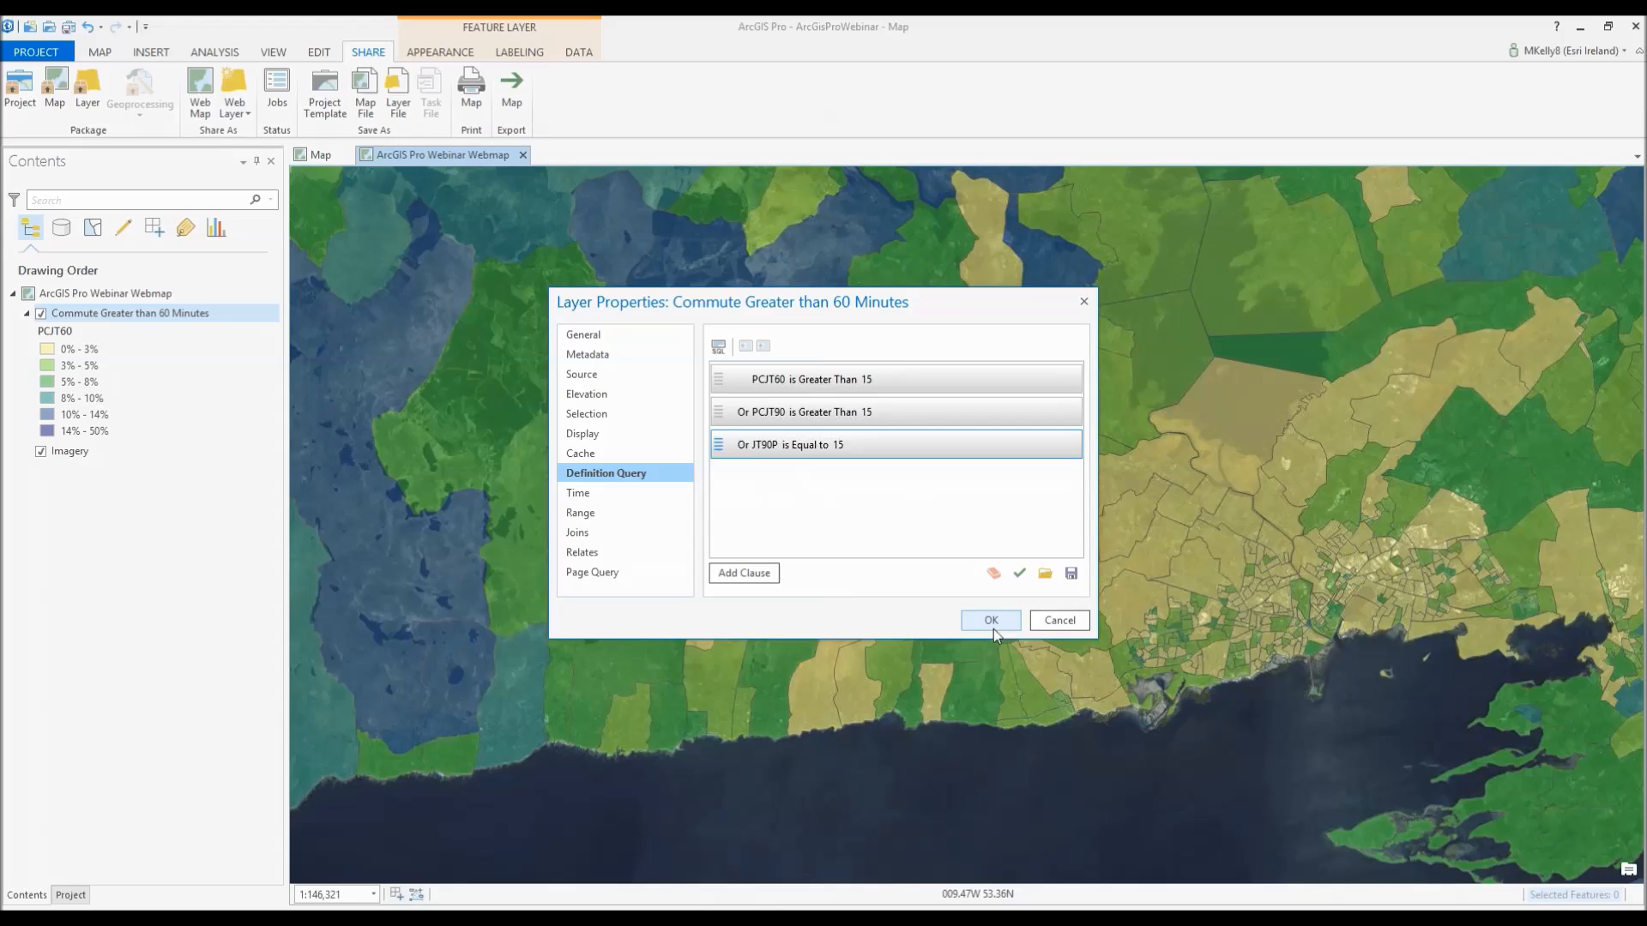
click(995, 622)
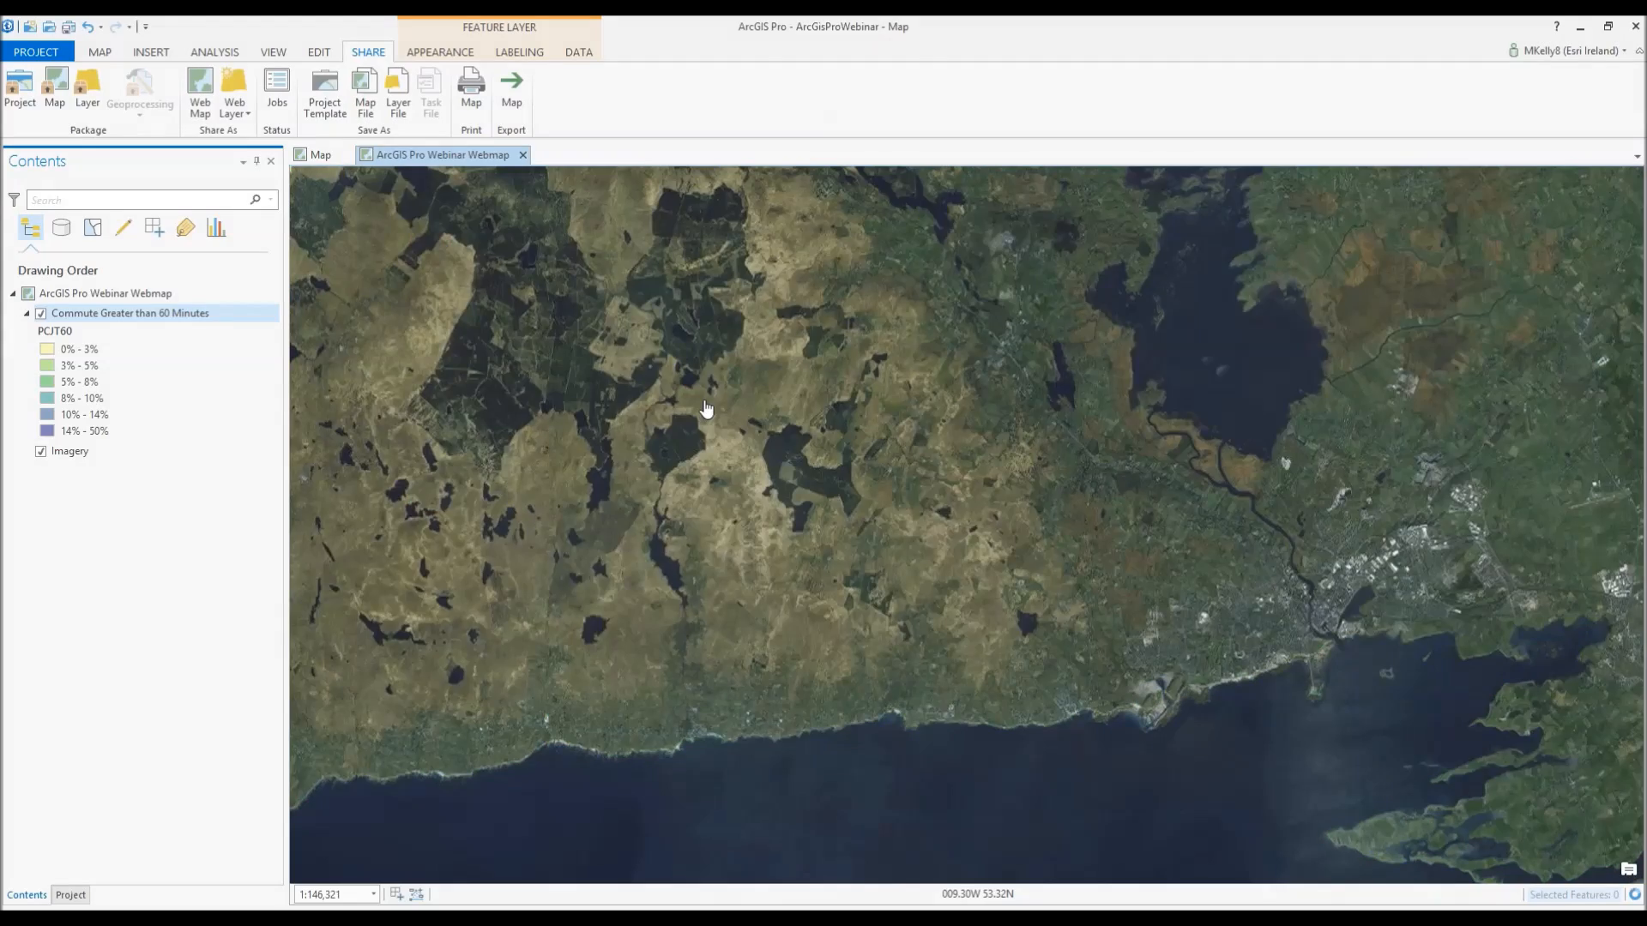
- Change the symbology of the Commute Greater than 60 Minutes layer to Single Symbol
scroll(706, 409, down, 6)
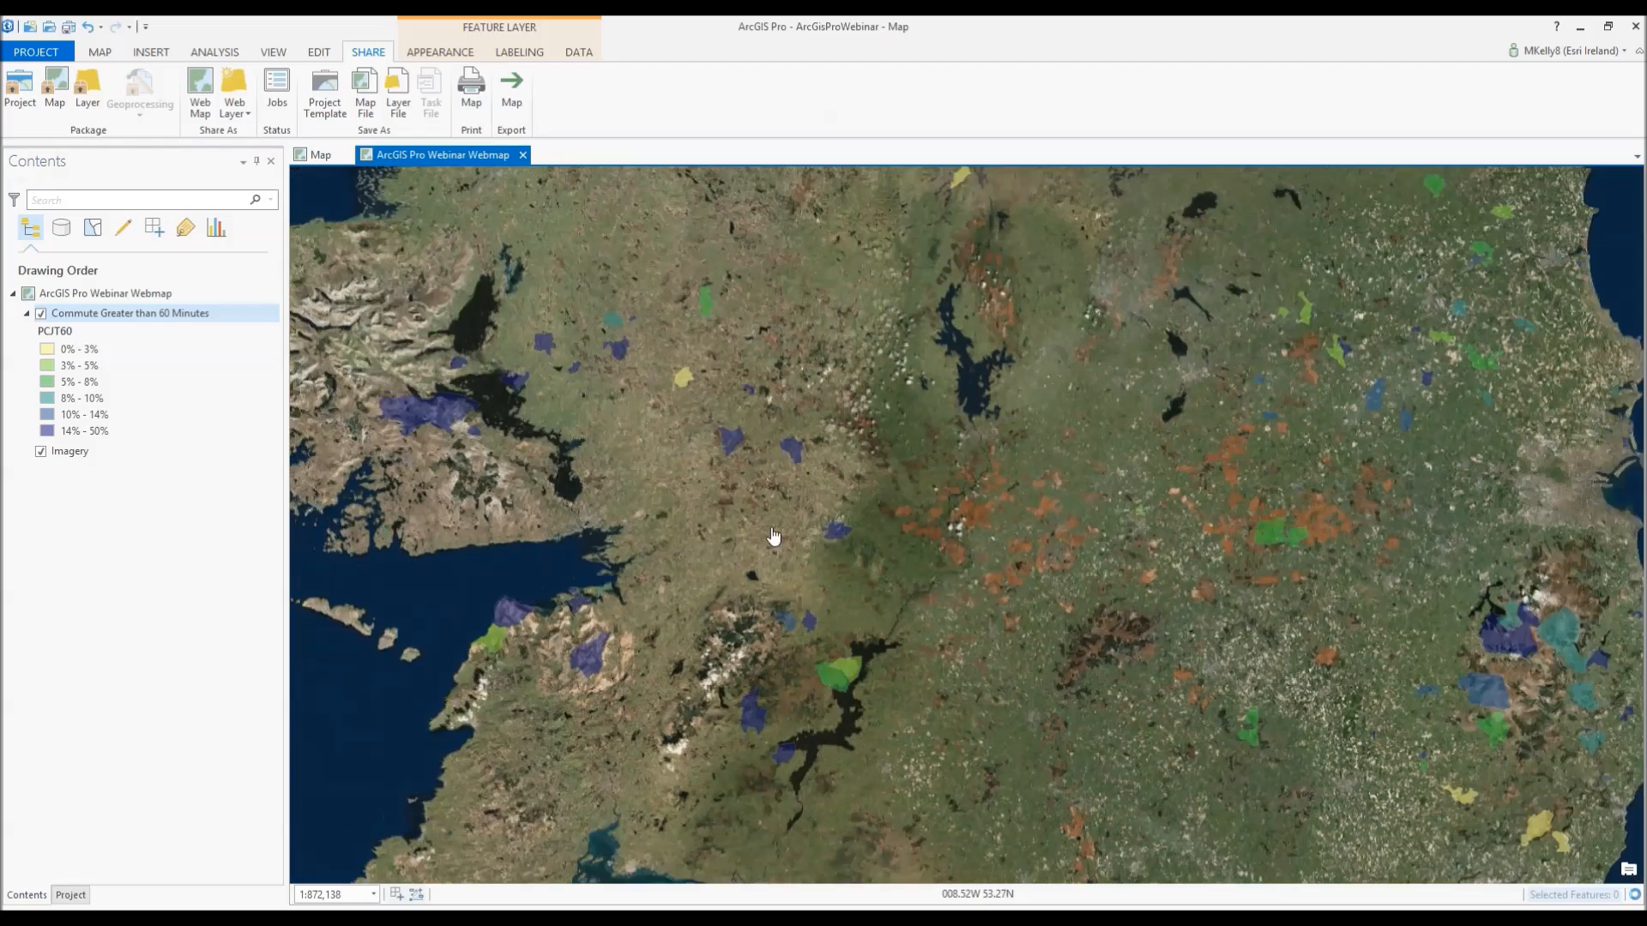
scroll(772, 536, down, 3)
click(129, 294)
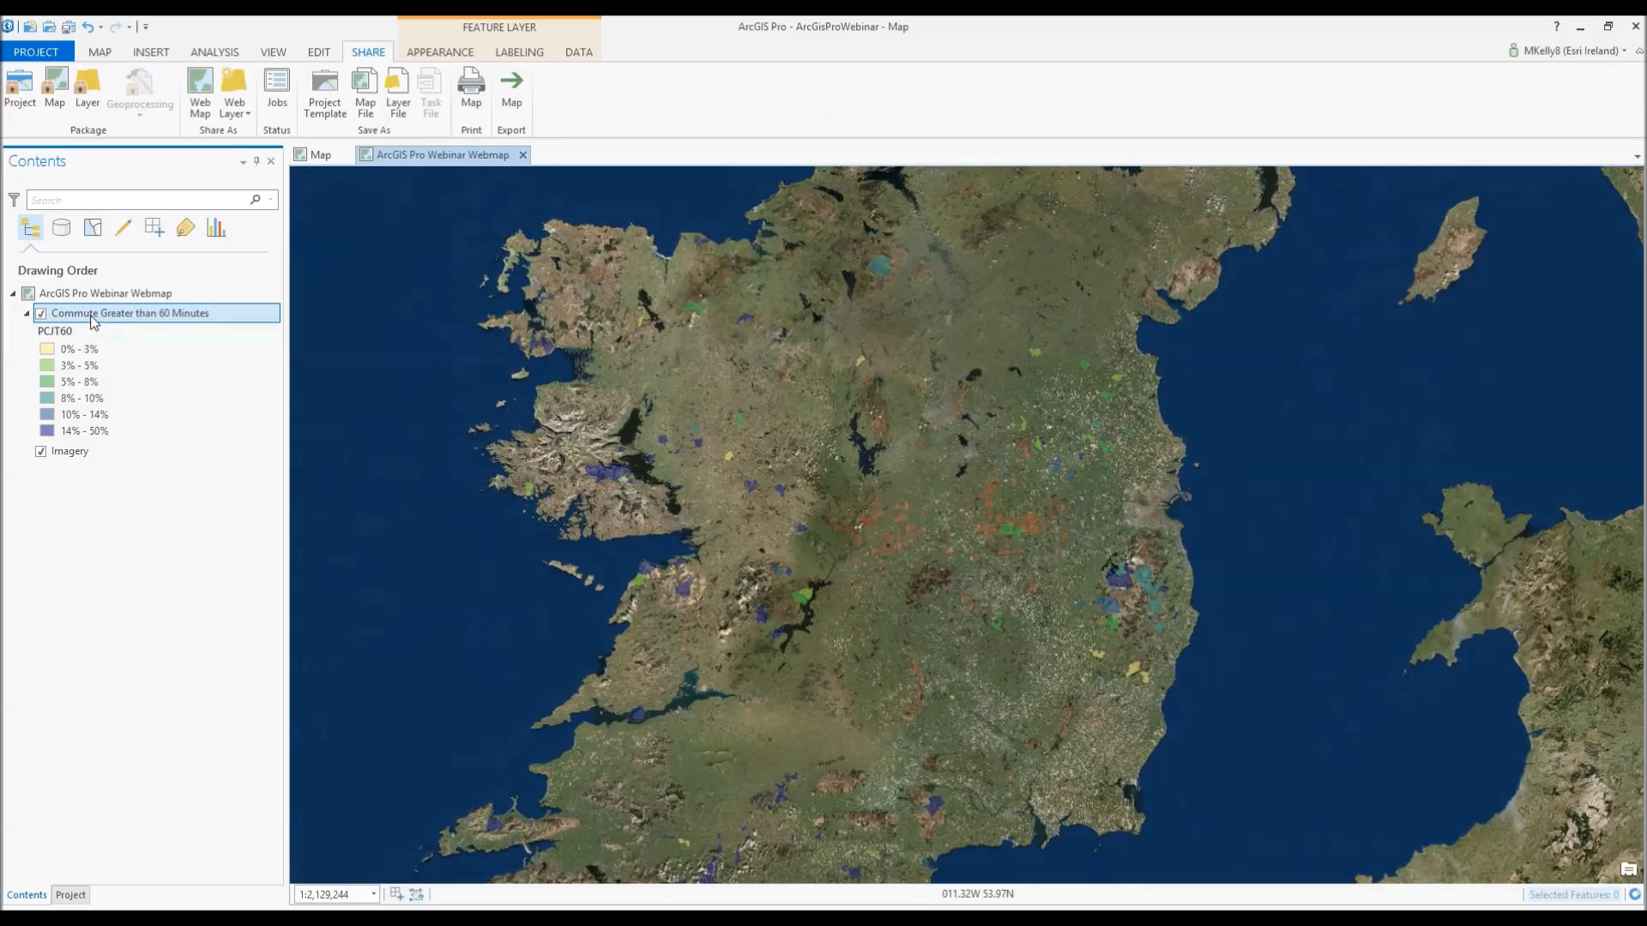
click(144, 315)
right_click(142, 314)
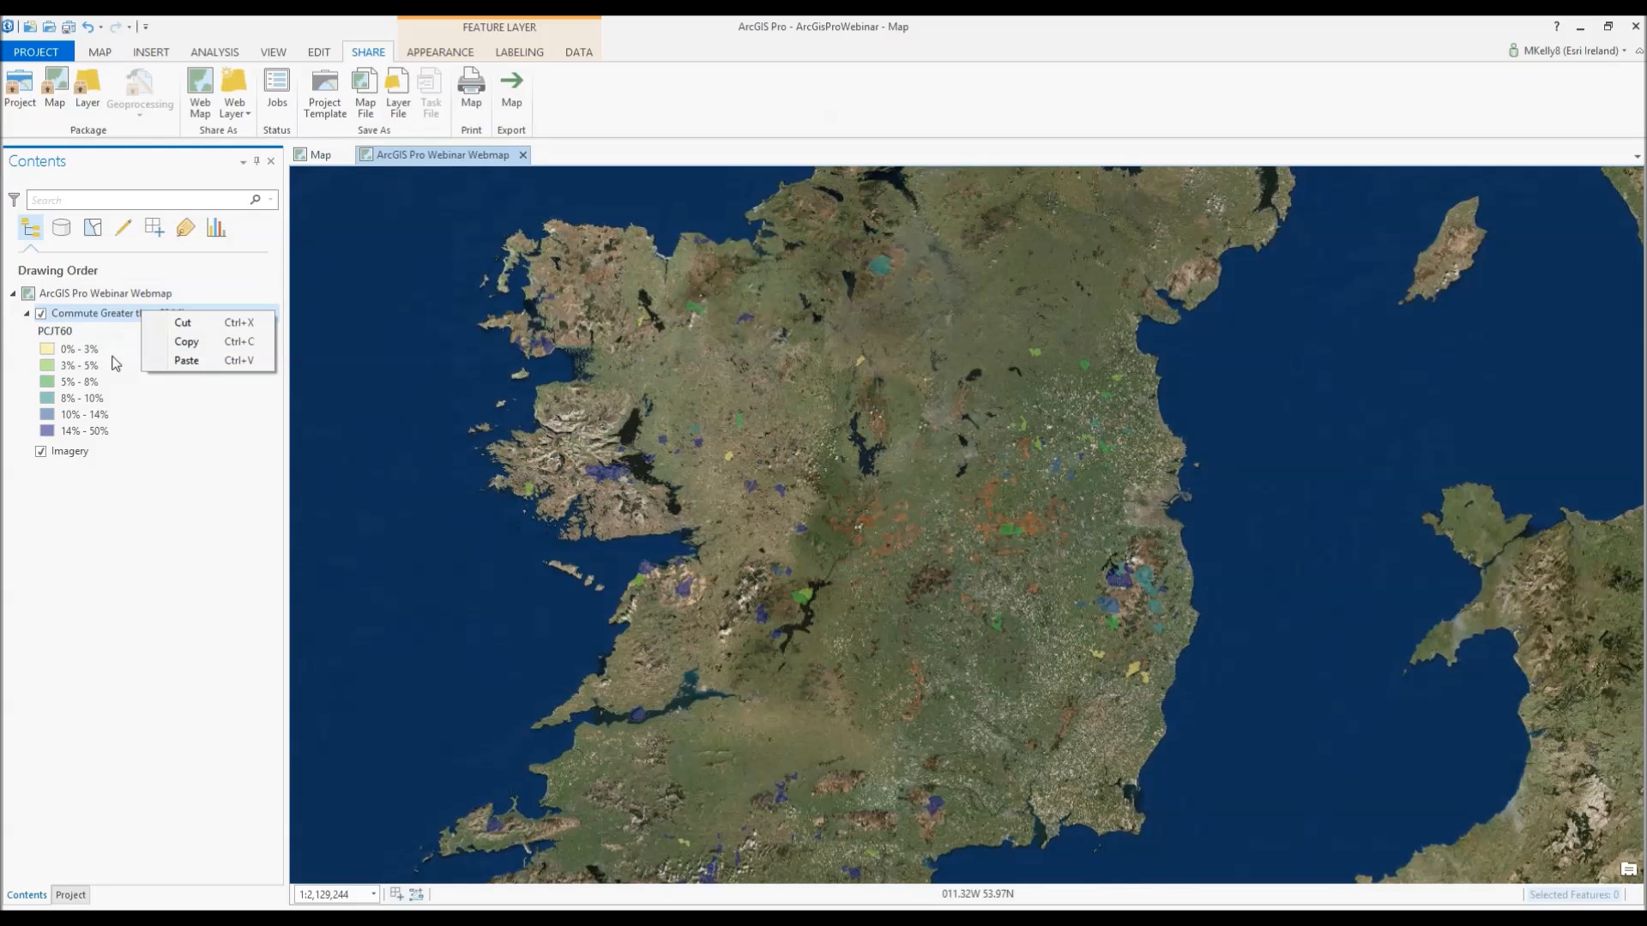
key(Escape)
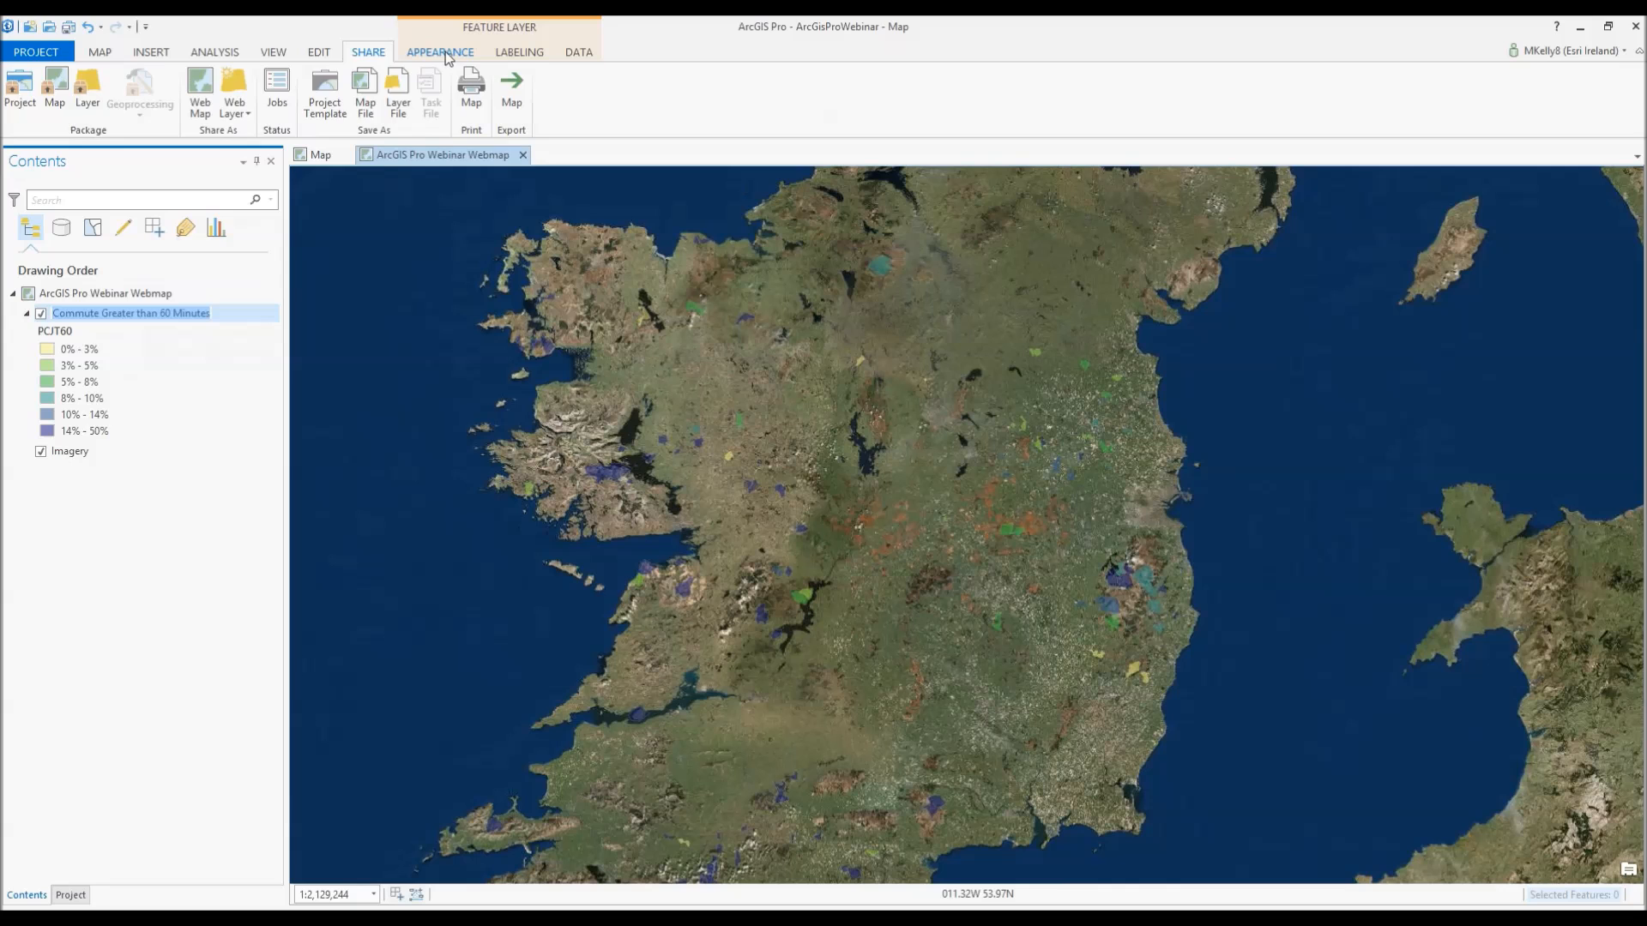
click(445, 52)
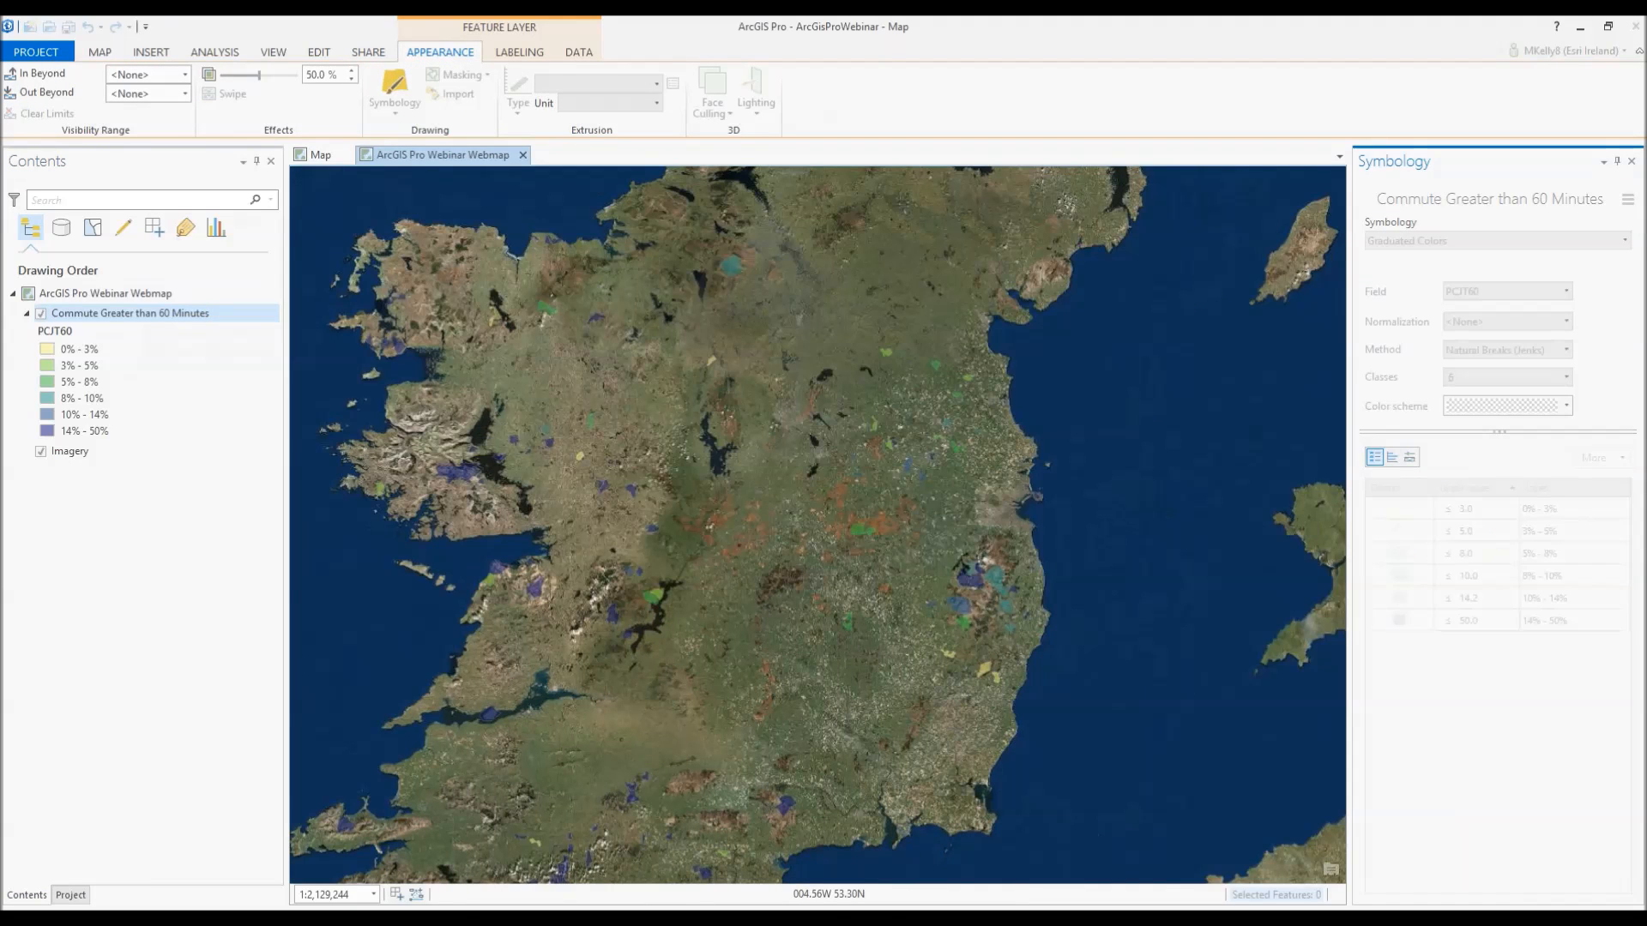
click(1496, 241)
click(1463, 289)
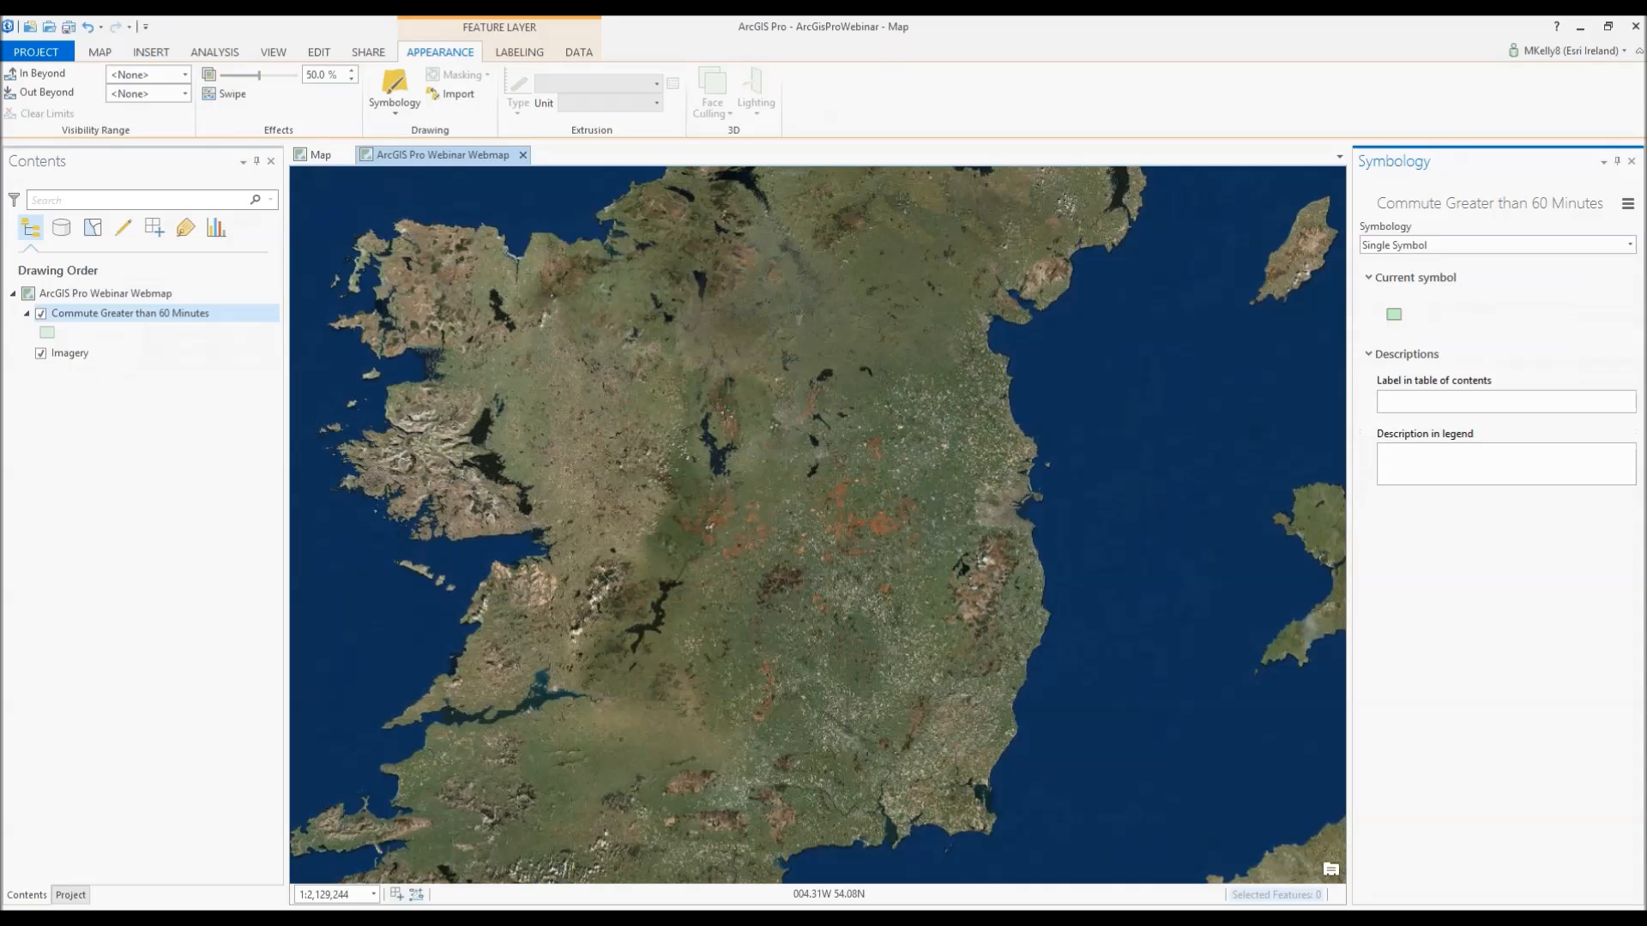
- Search the symbol gallery for pink, apply the Pink (Muted) polygon symbol to the layer, and close the symbology settings
click(1398, 319)
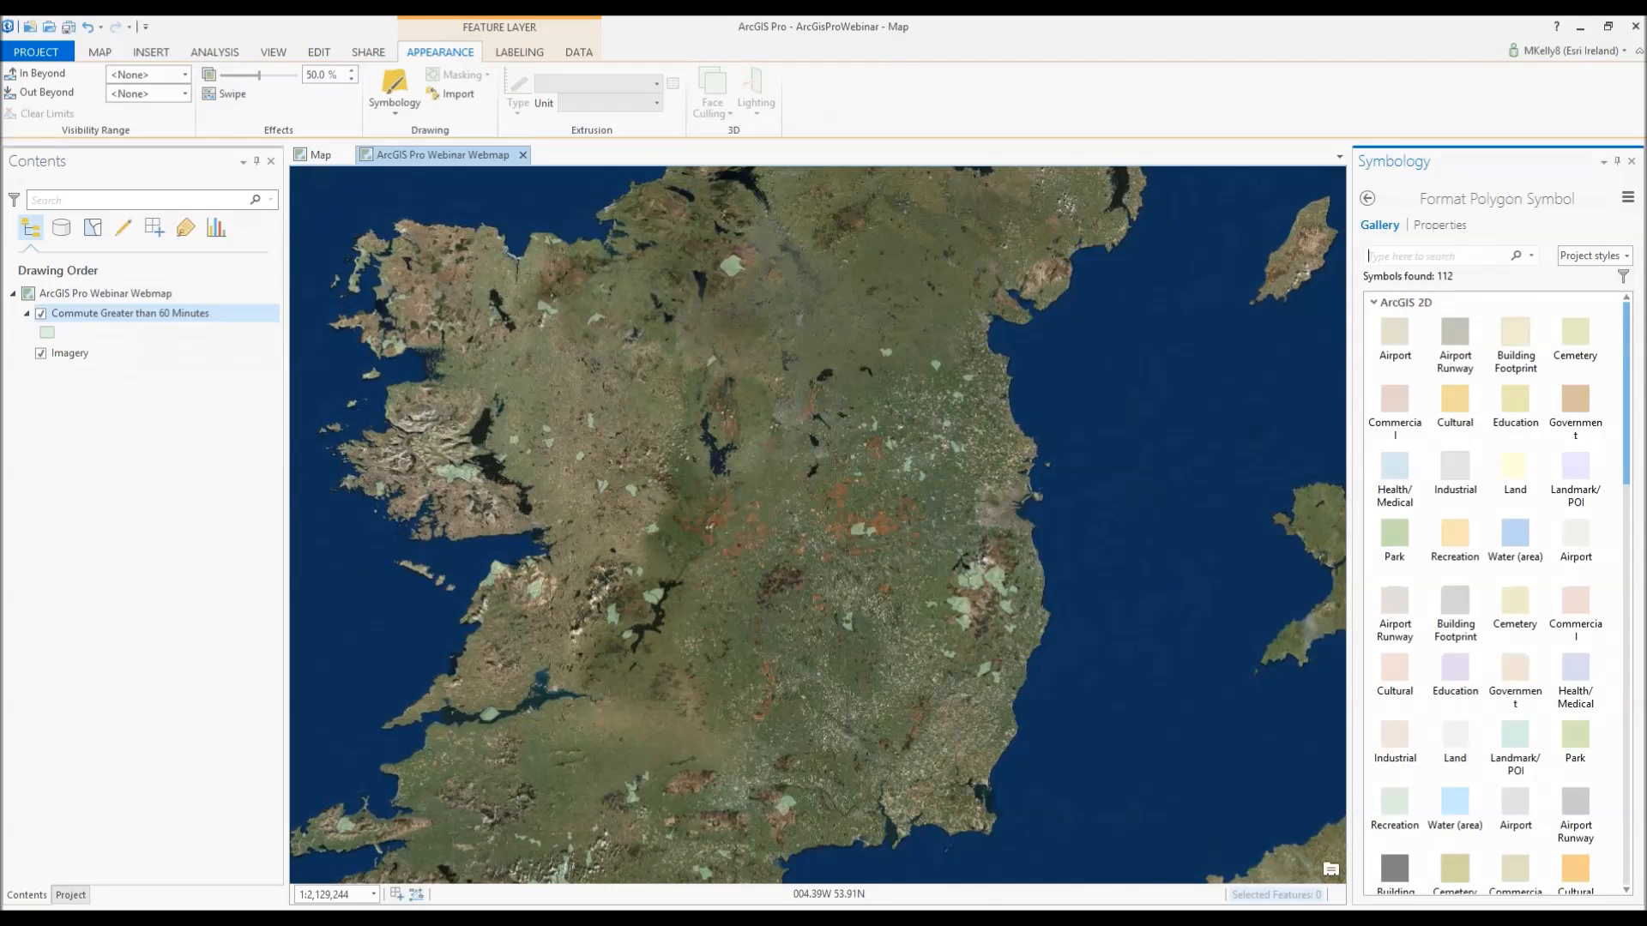
click(1369, 255)
text(pink)
click(1515, 336)
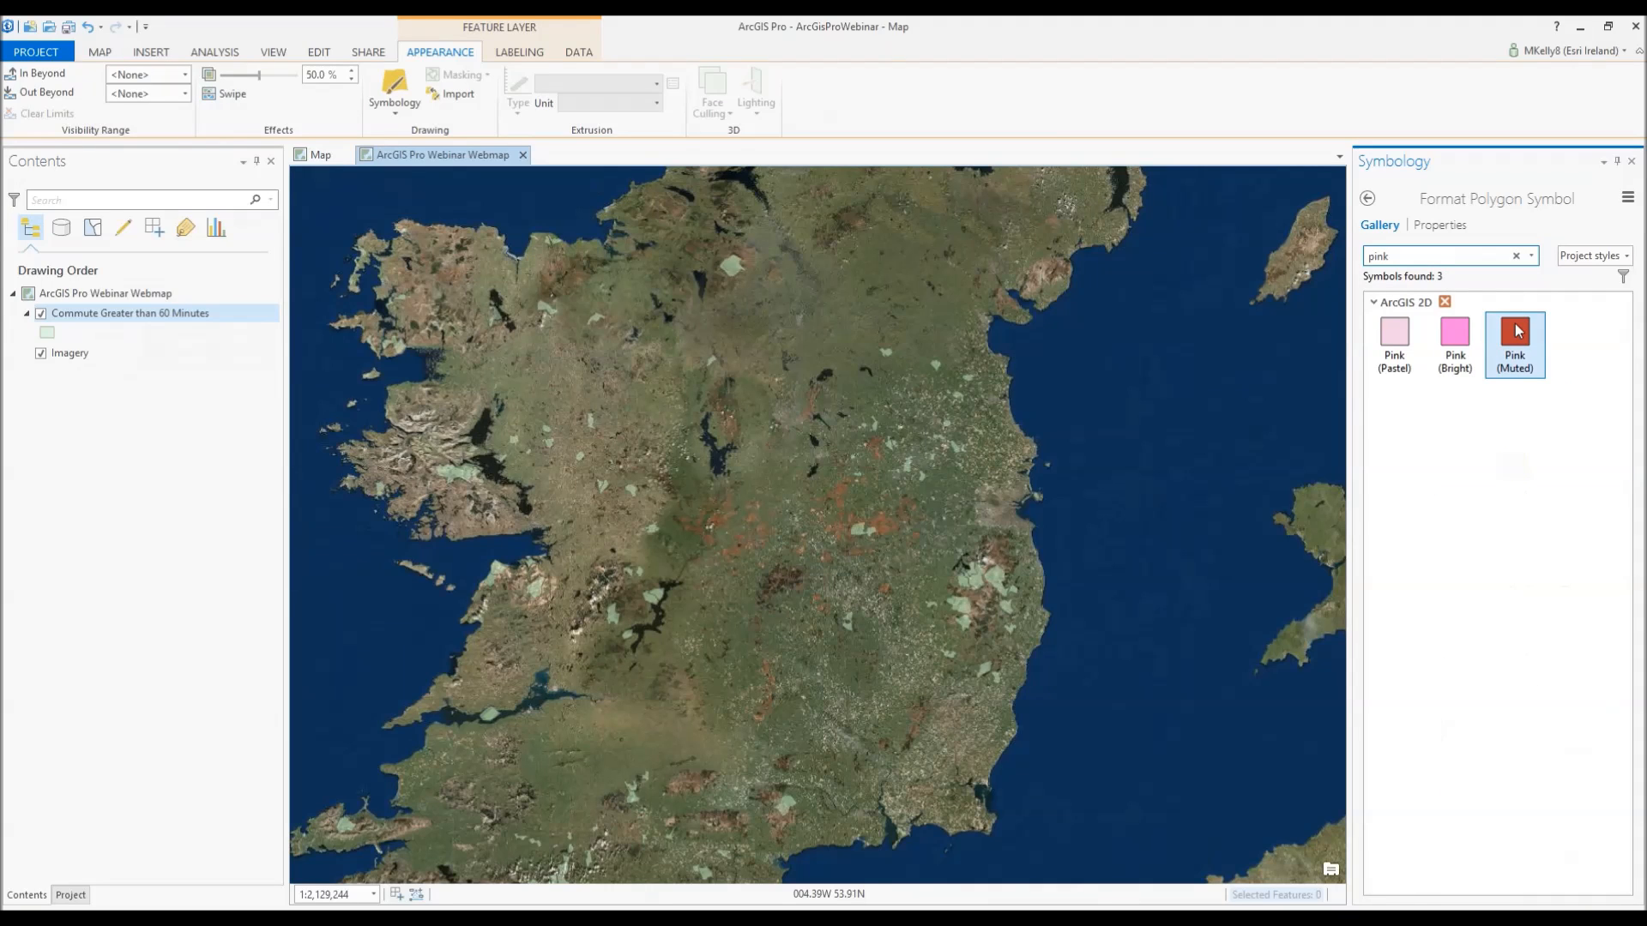
click(1631, 161)
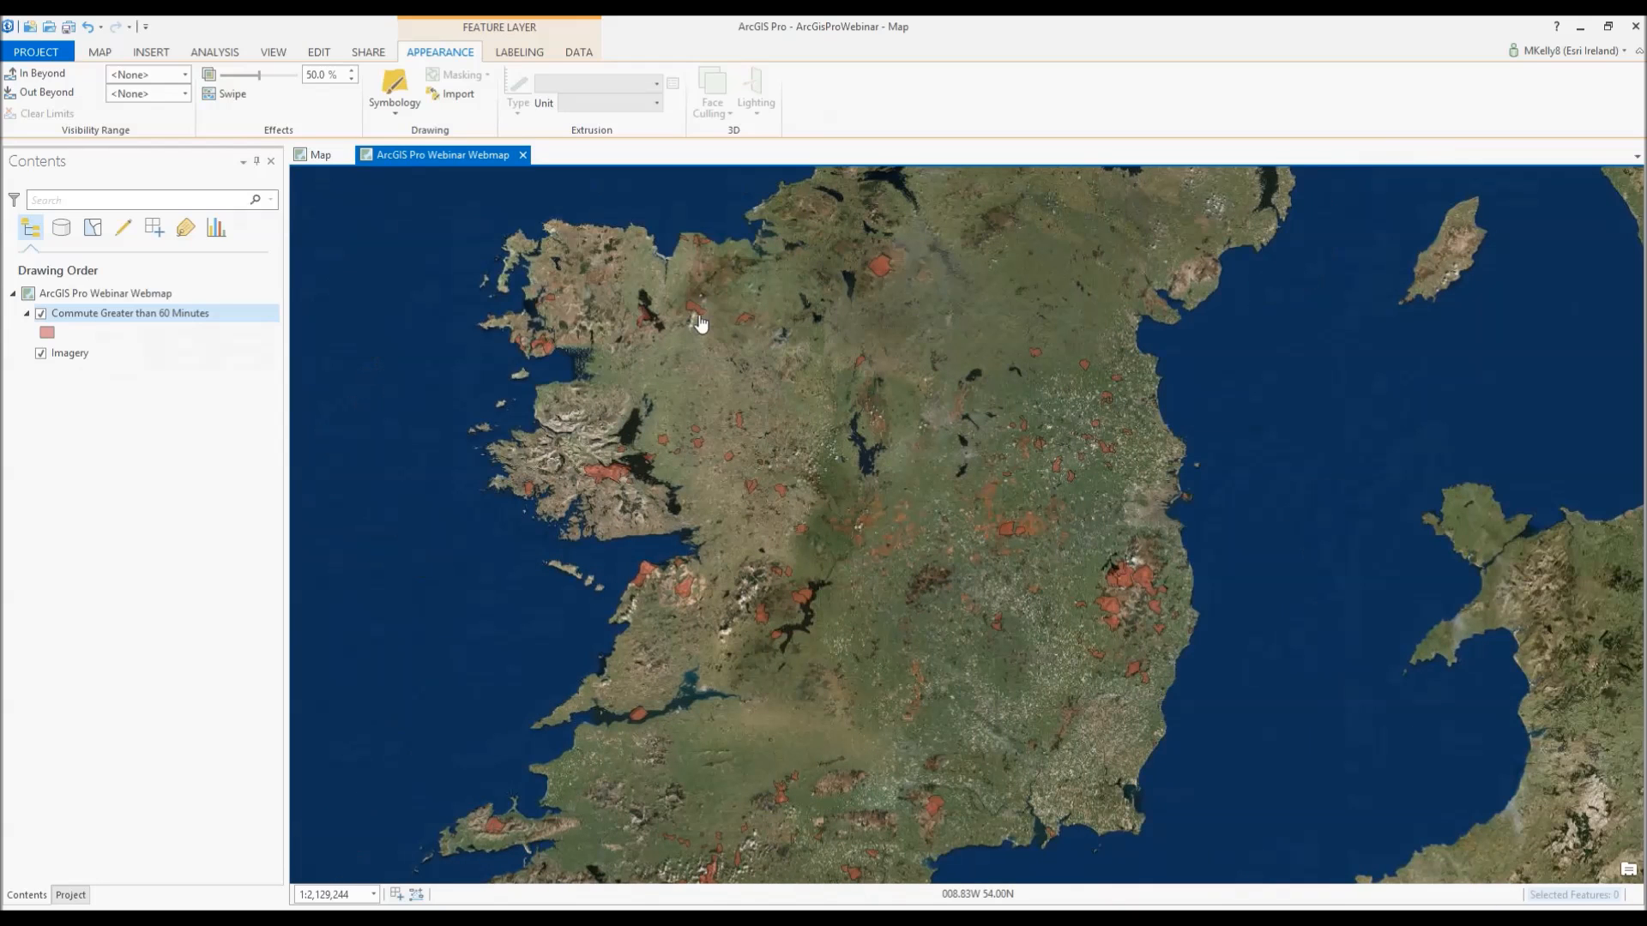
- Dock the Project and Contents panes on opposite sides of the map view and save the project
click(71, 894)
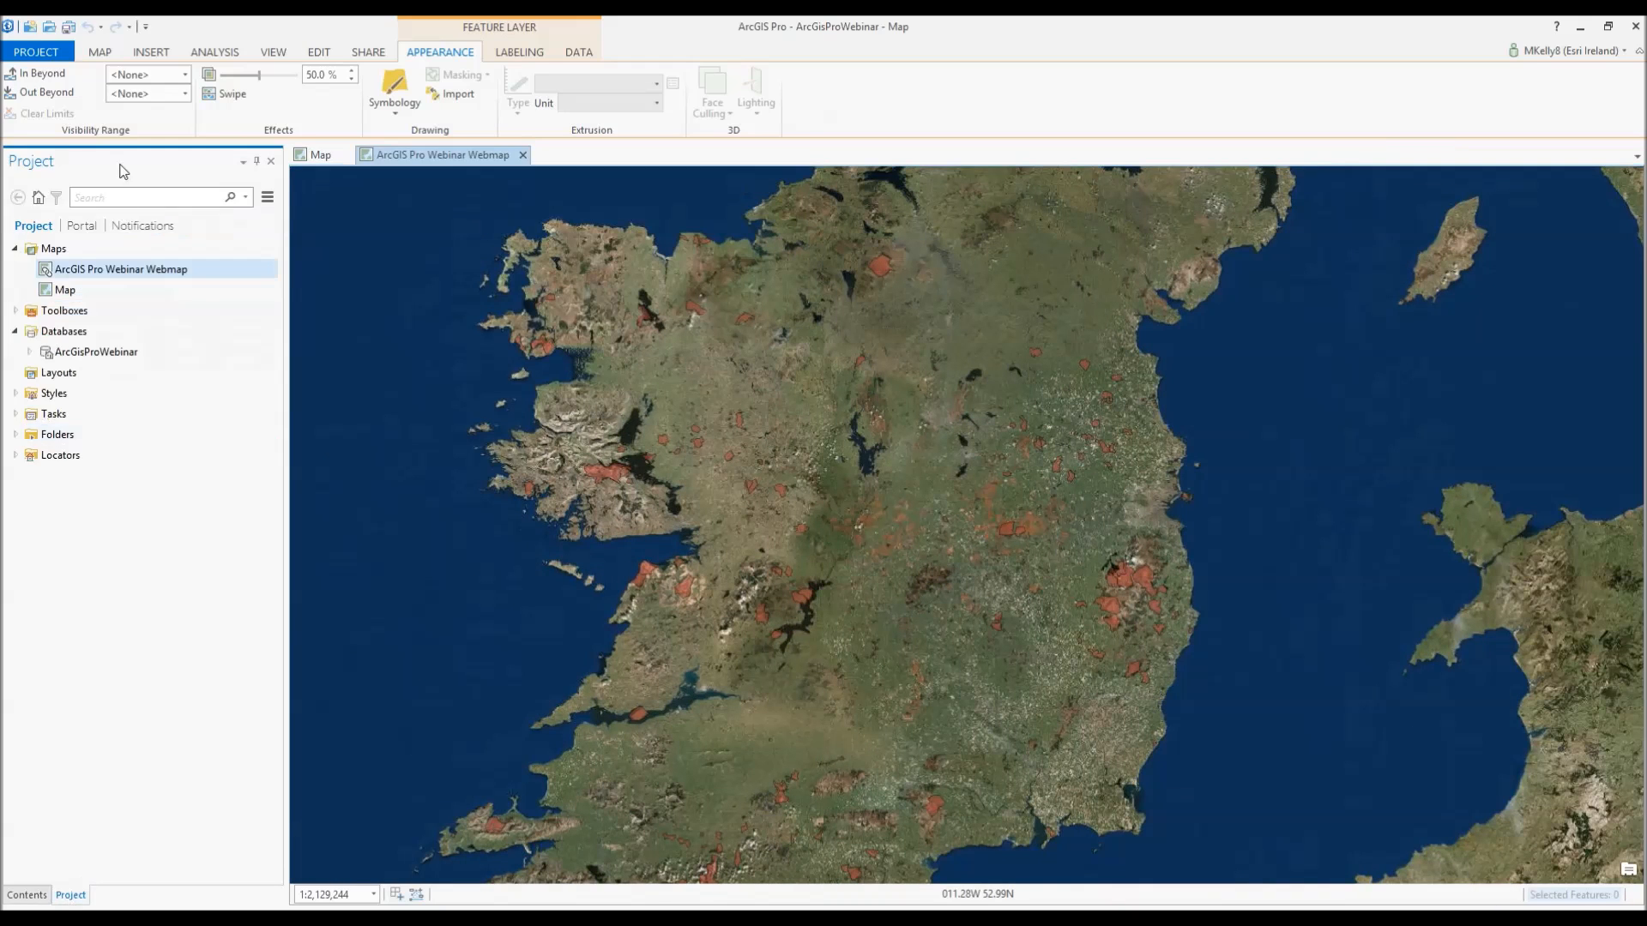
drag(957, 279, 1616, 533)
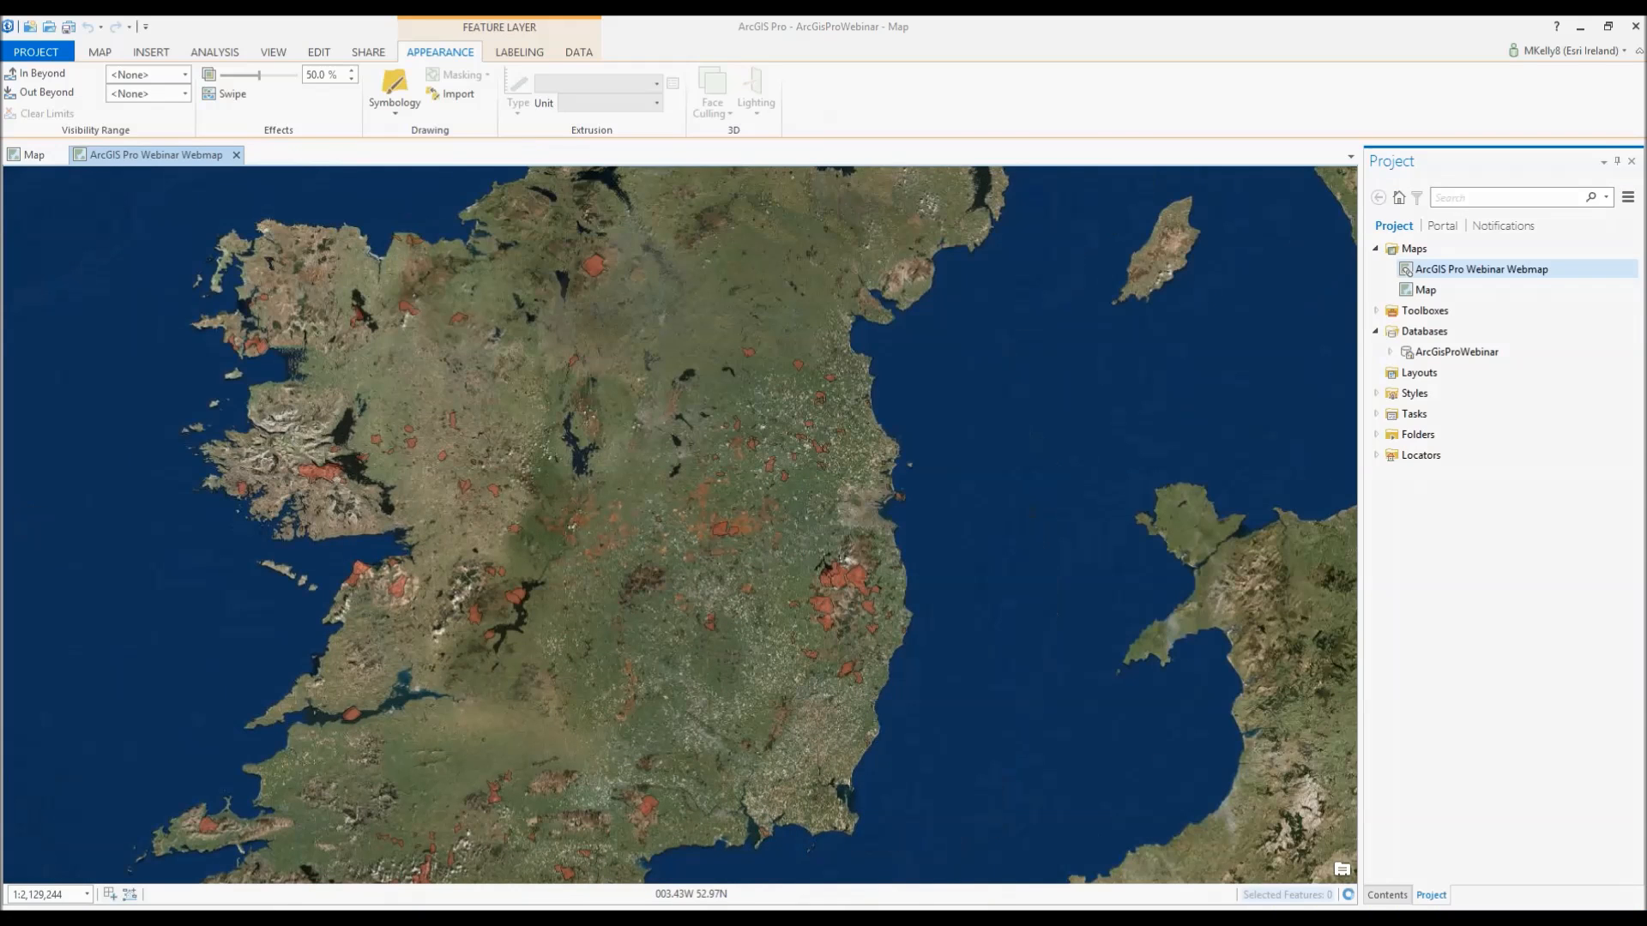
click(1387, 895)
drag(1381, 887, 32, 524)
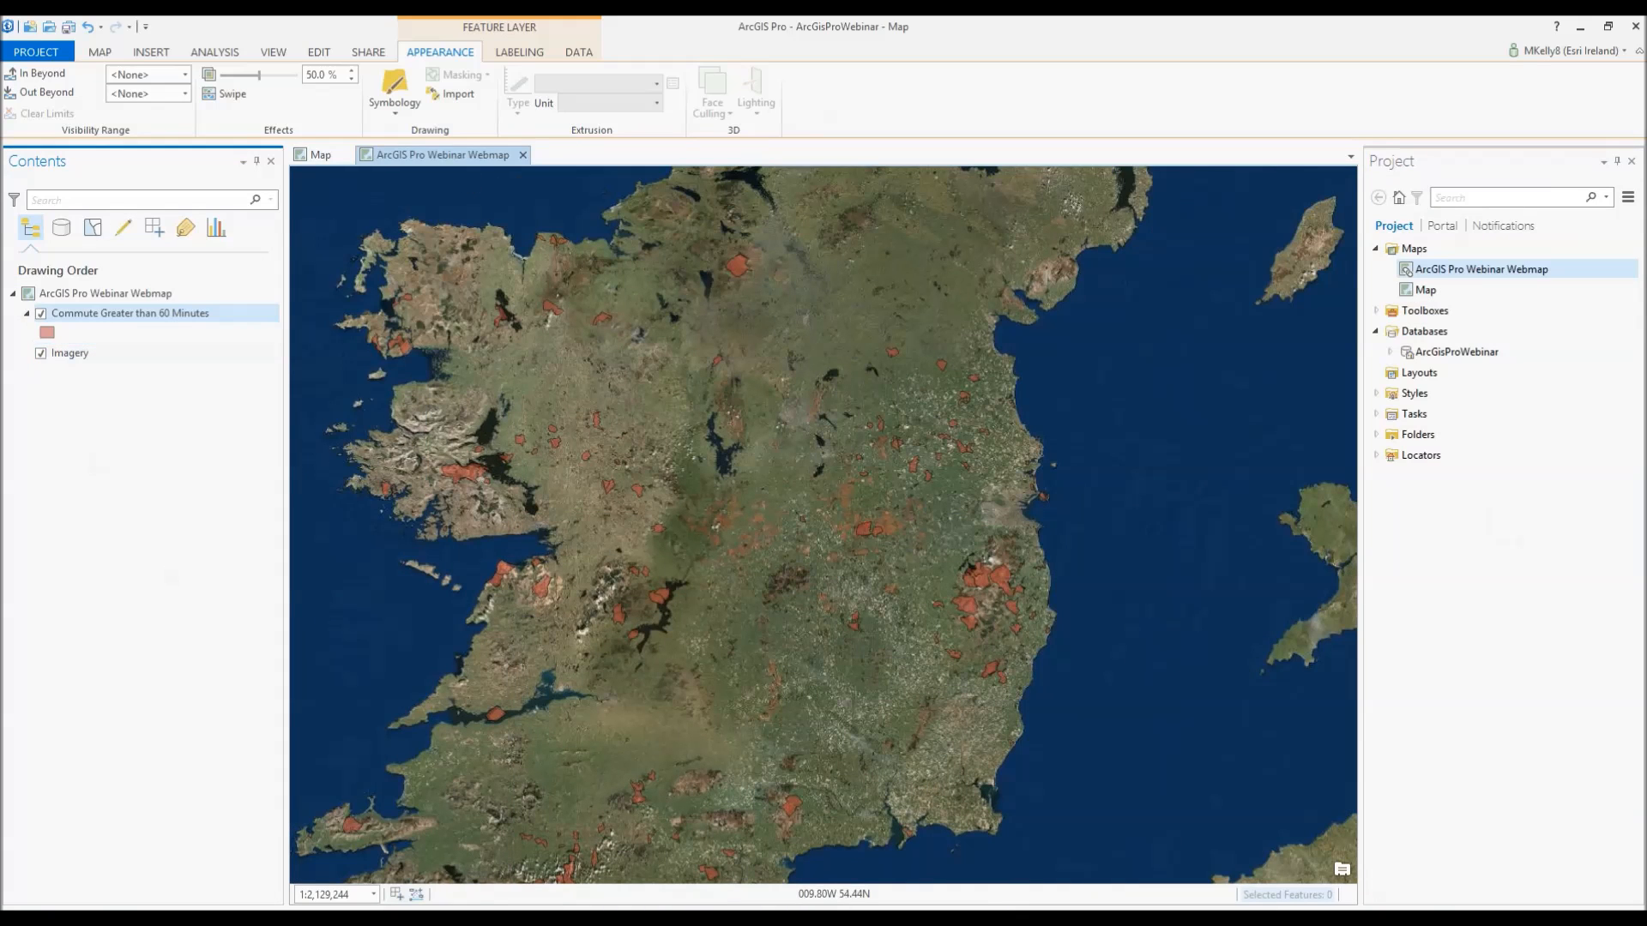
click(69, 32)
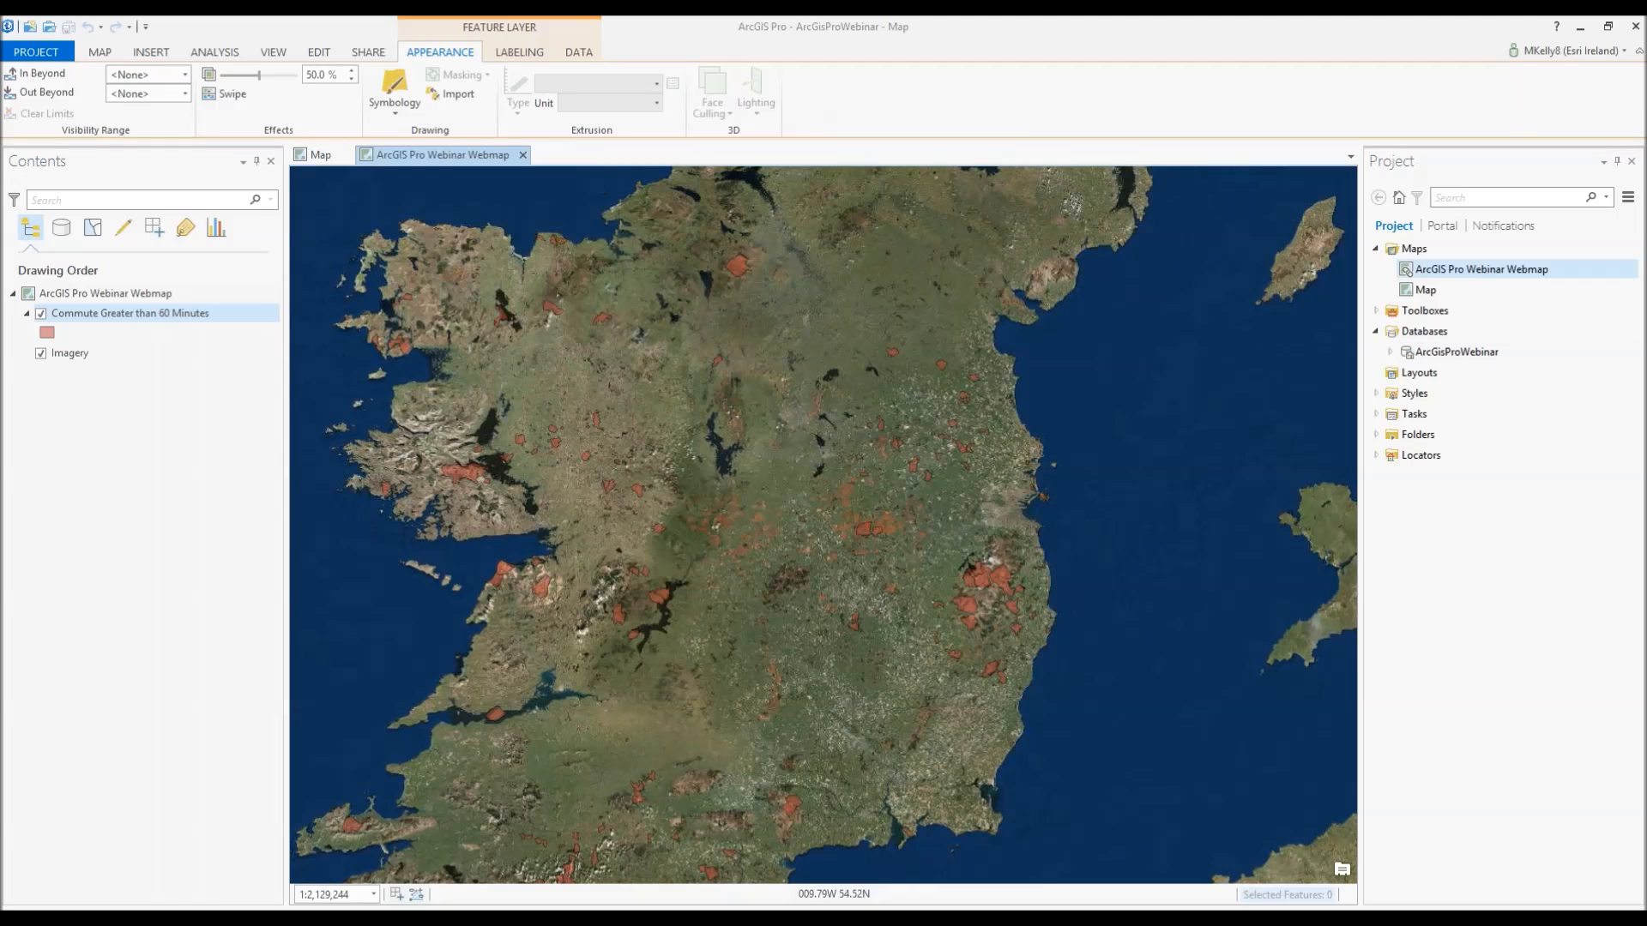
- Insert a new basemap into the project
click(151, 53)
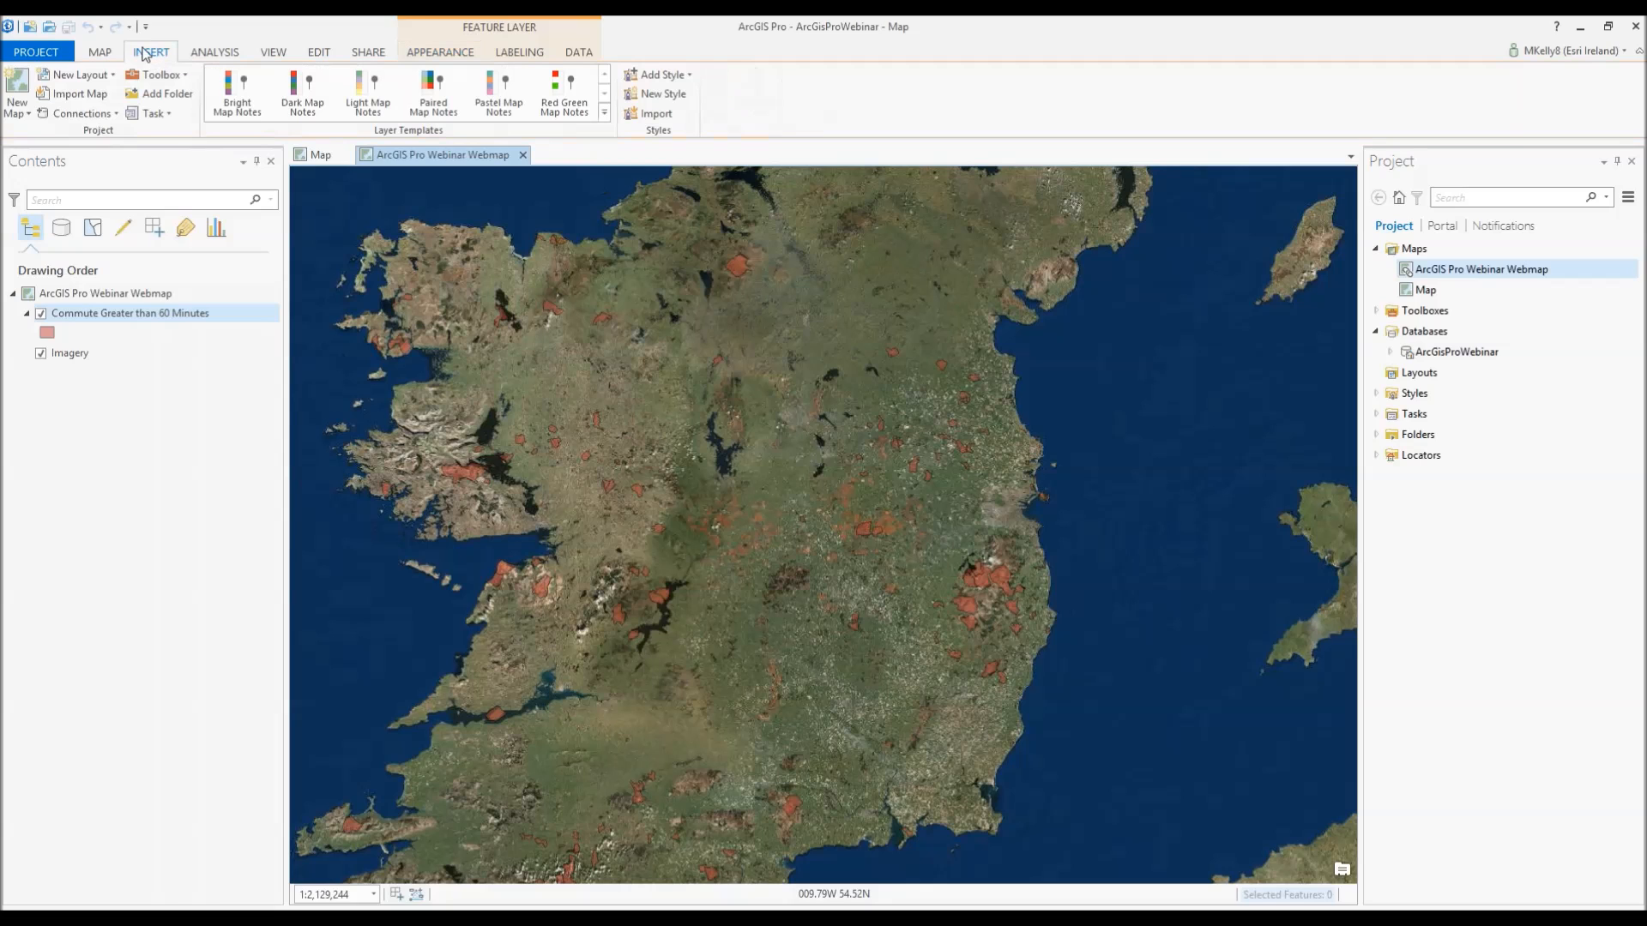
click(28, 114)
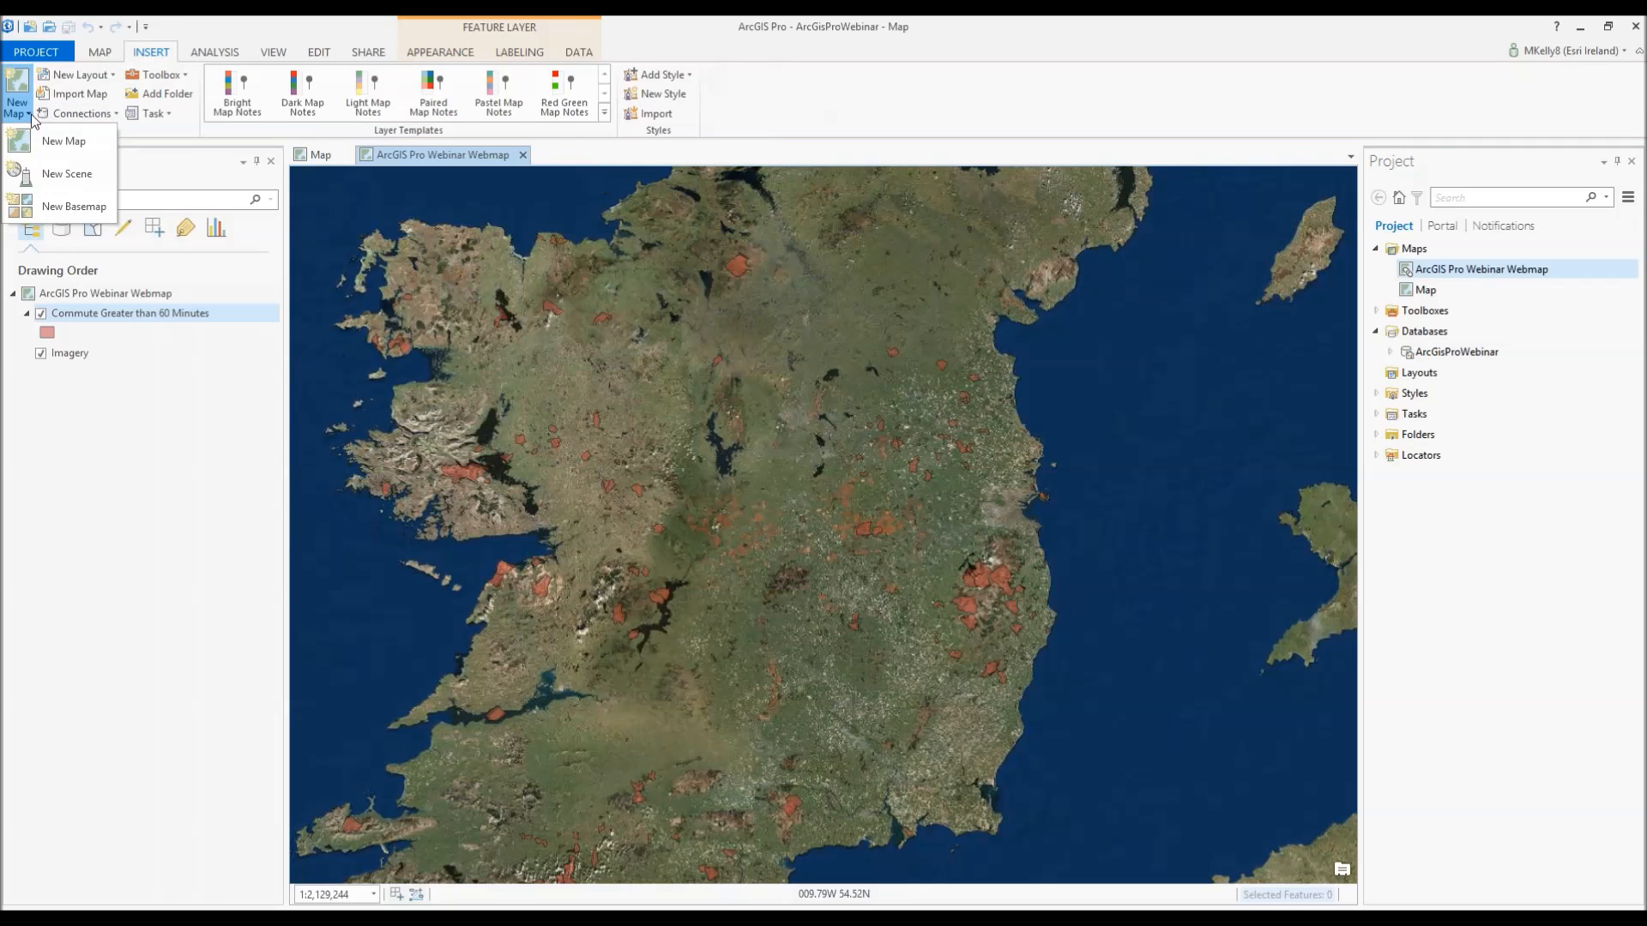
click(82, 213)
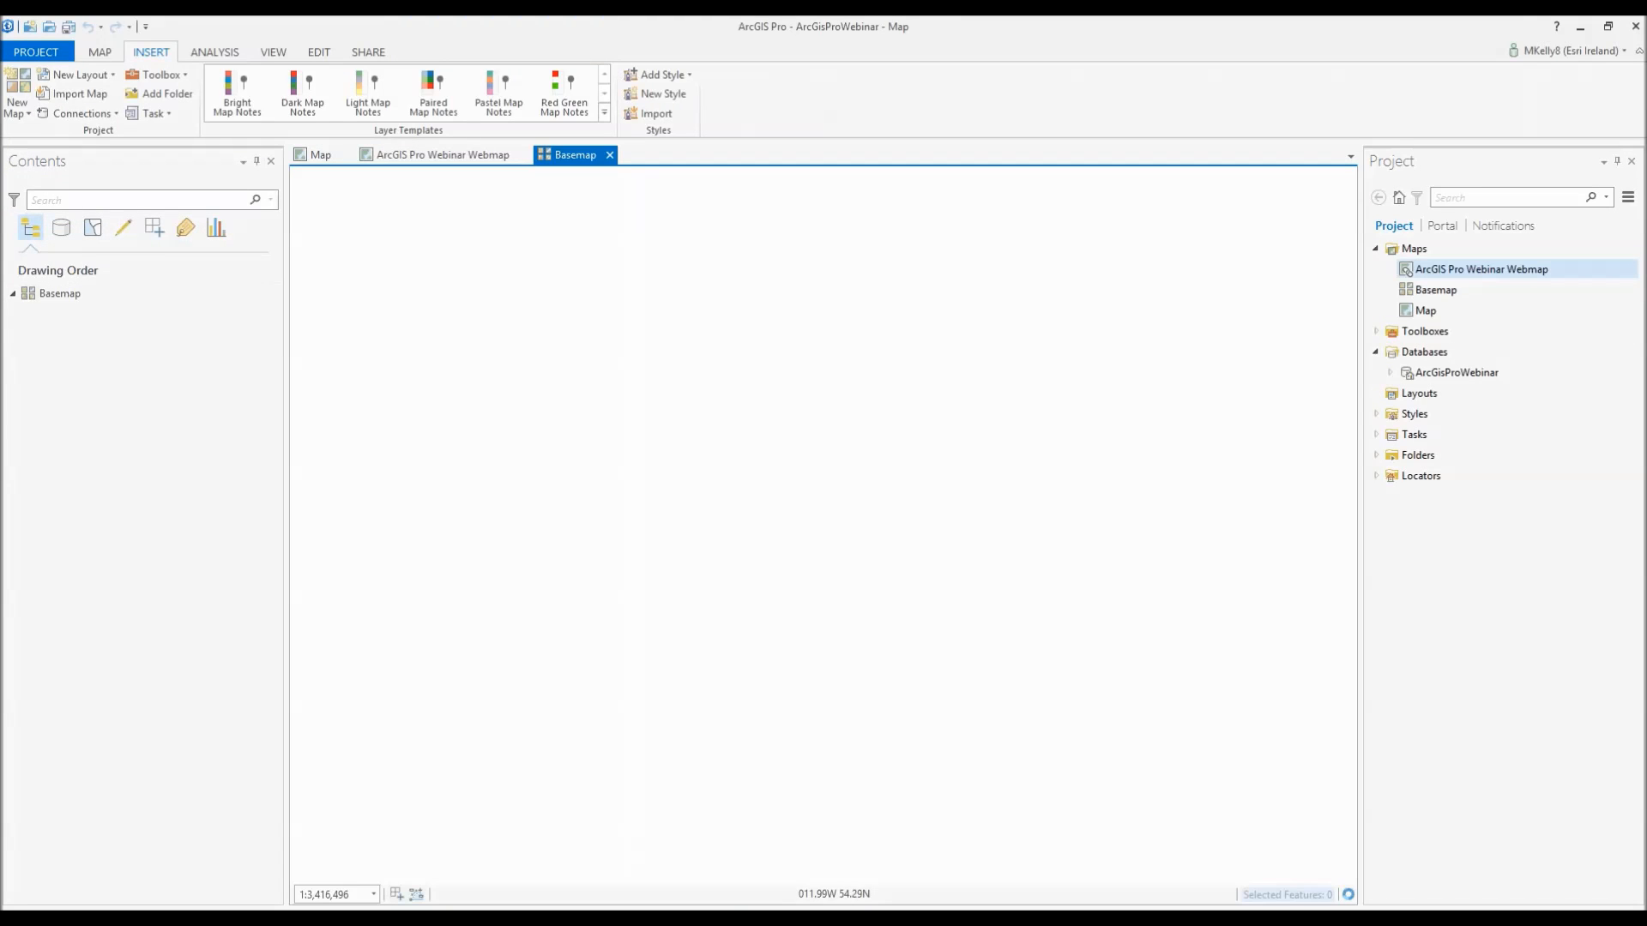
click(106, 117)
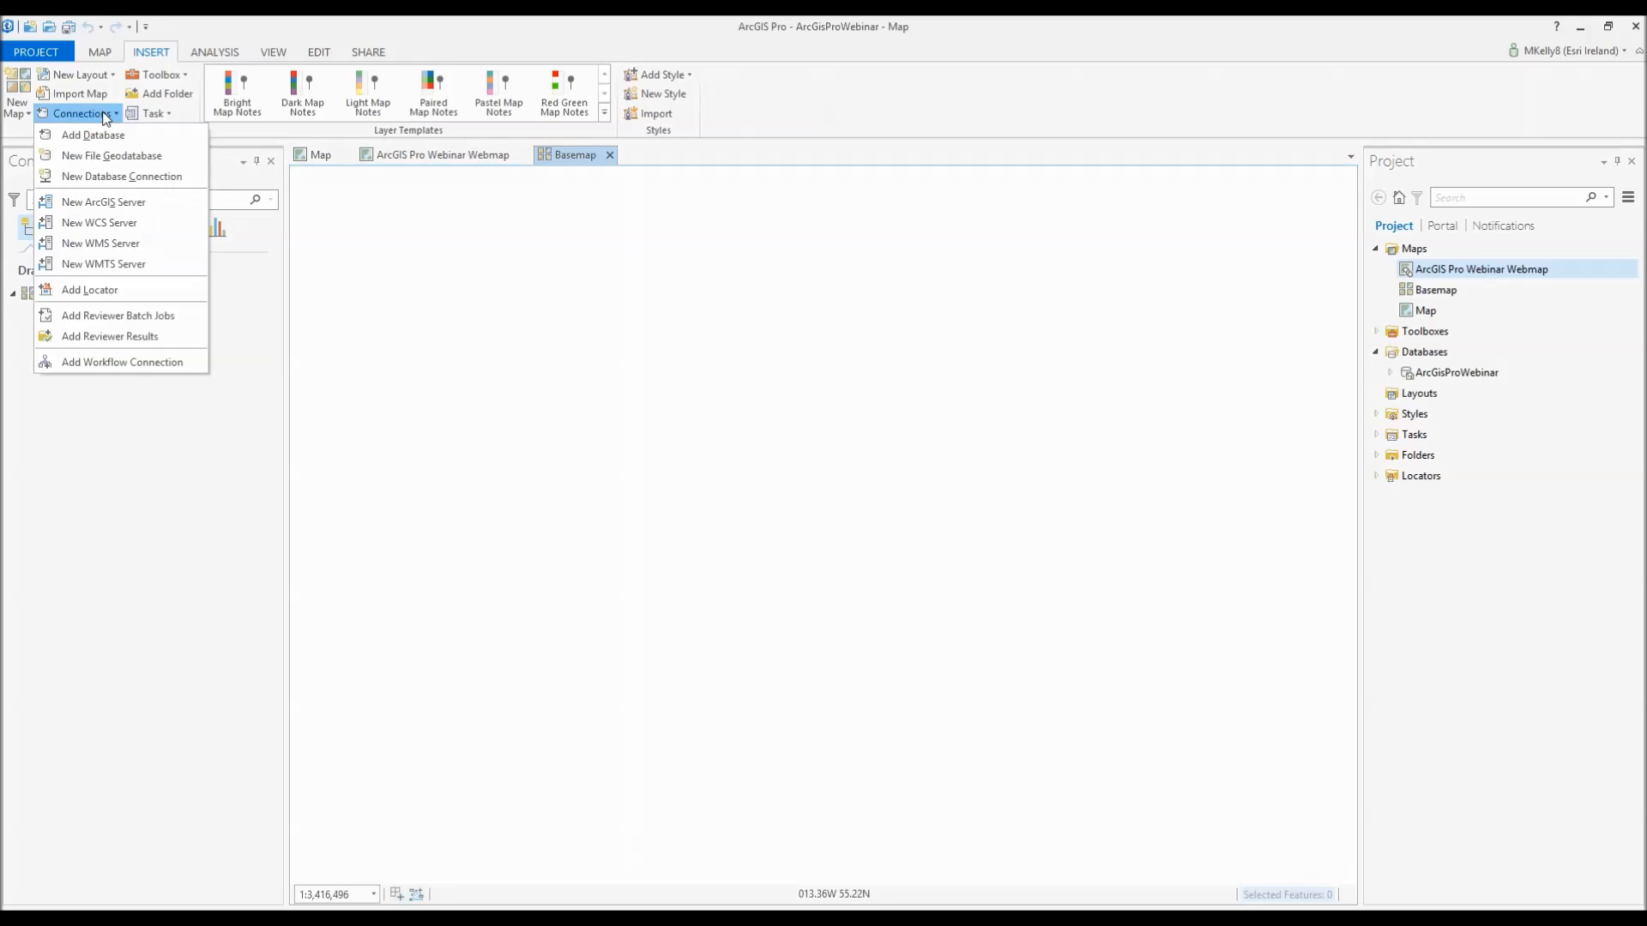
click(162, 211)
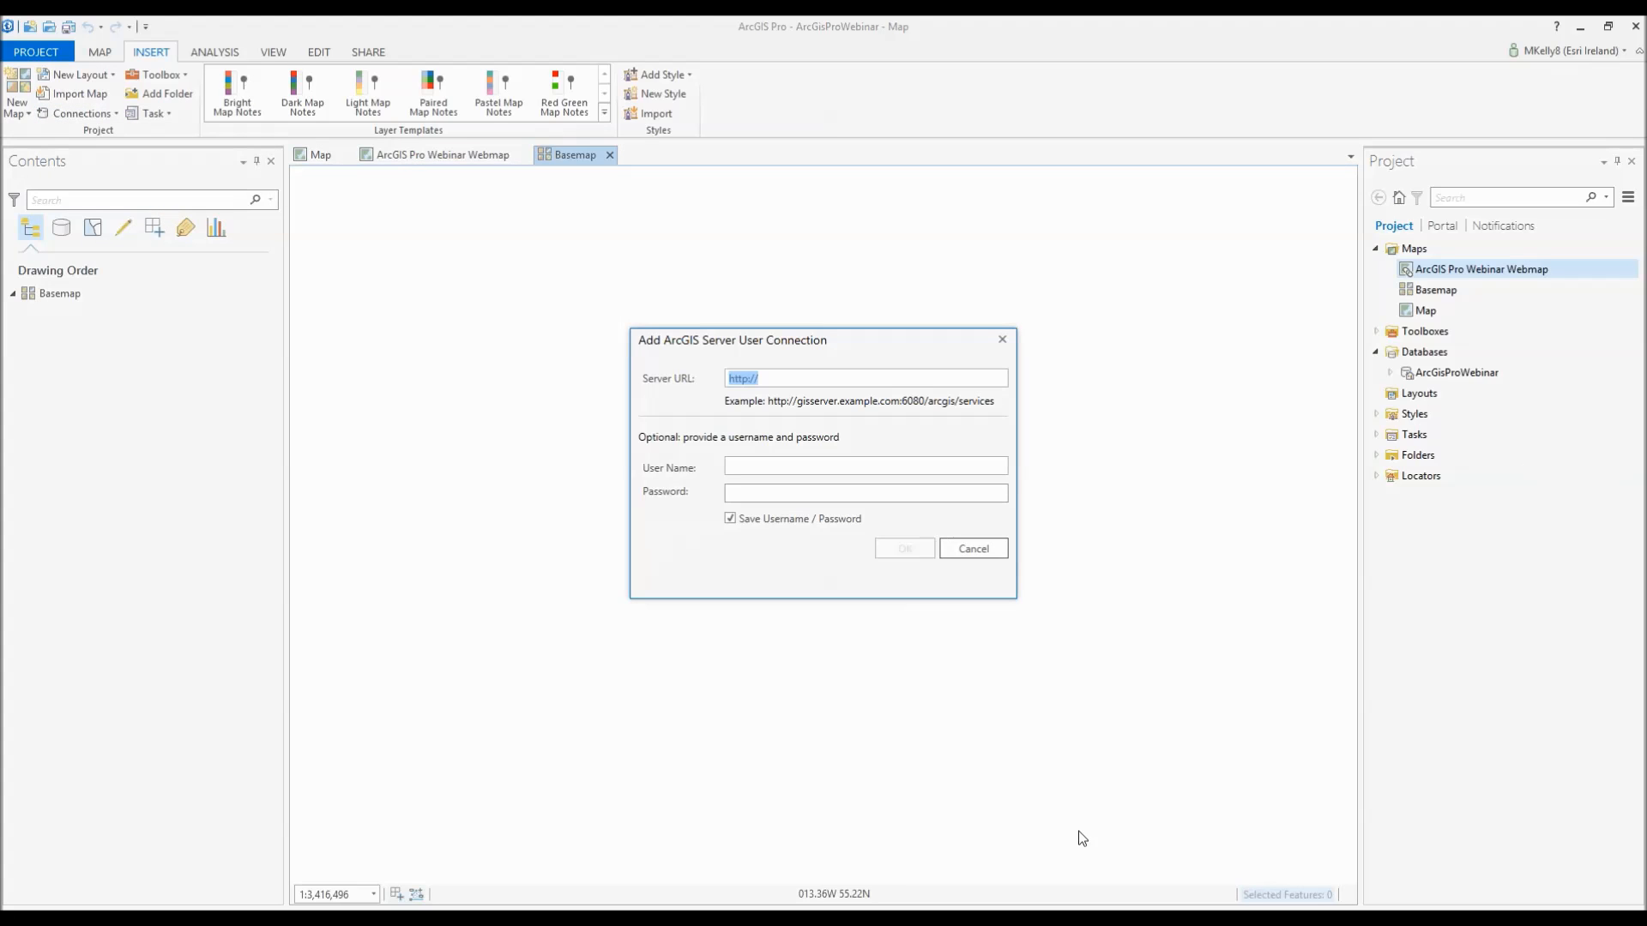
click(977, 551)
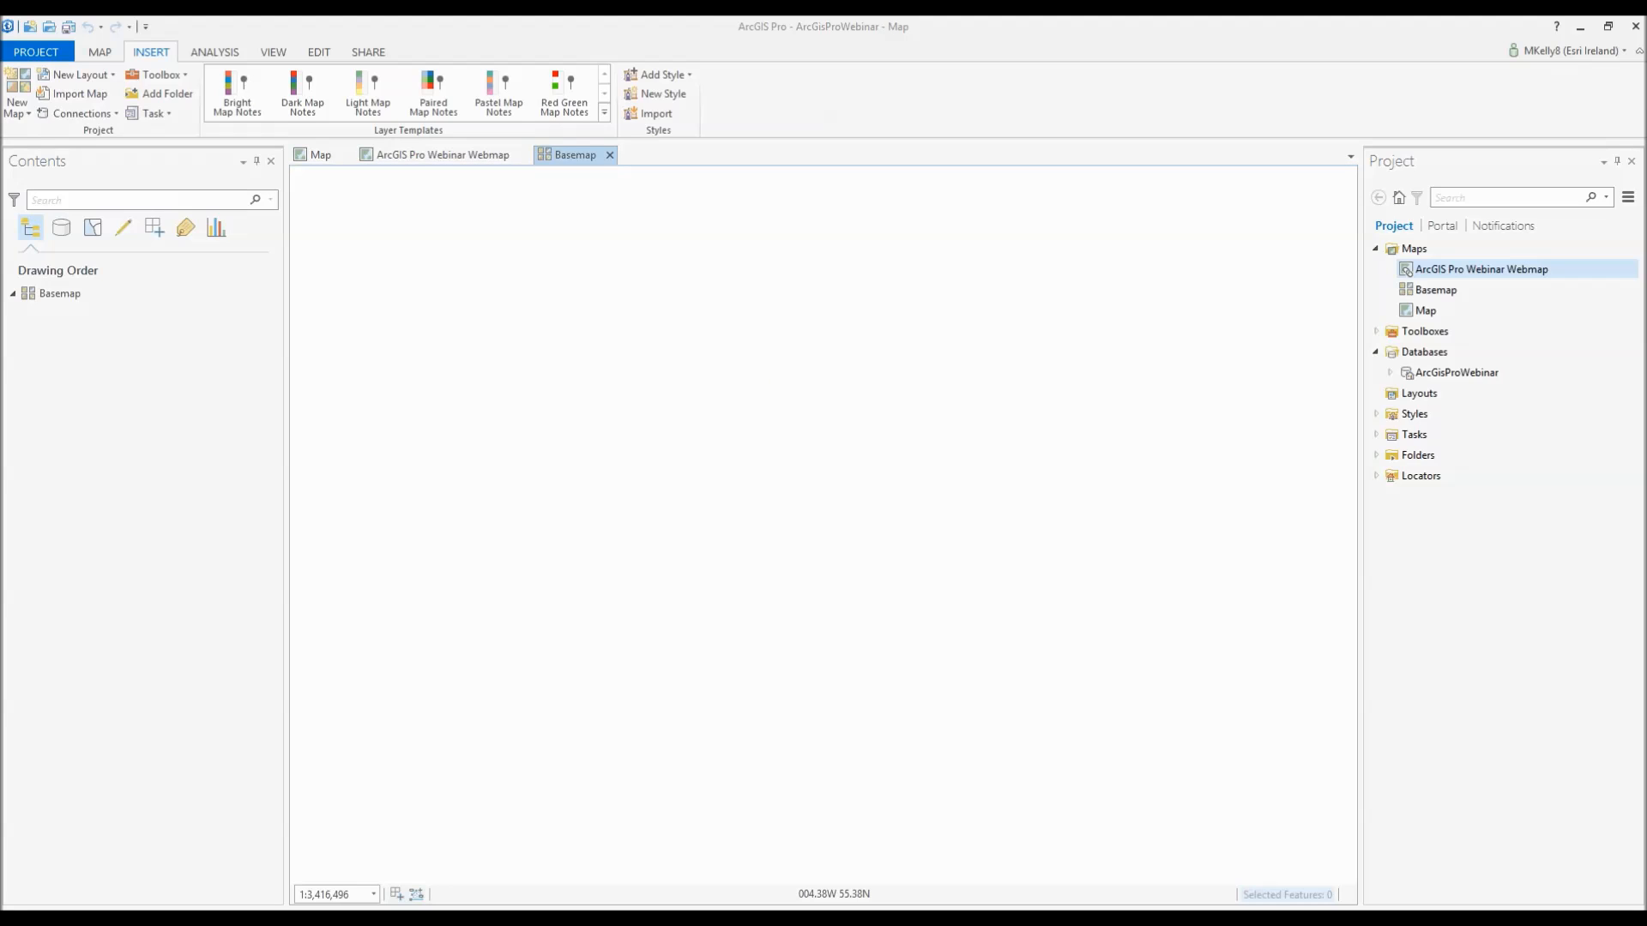
click(352, 53)
key(ctrl+c)
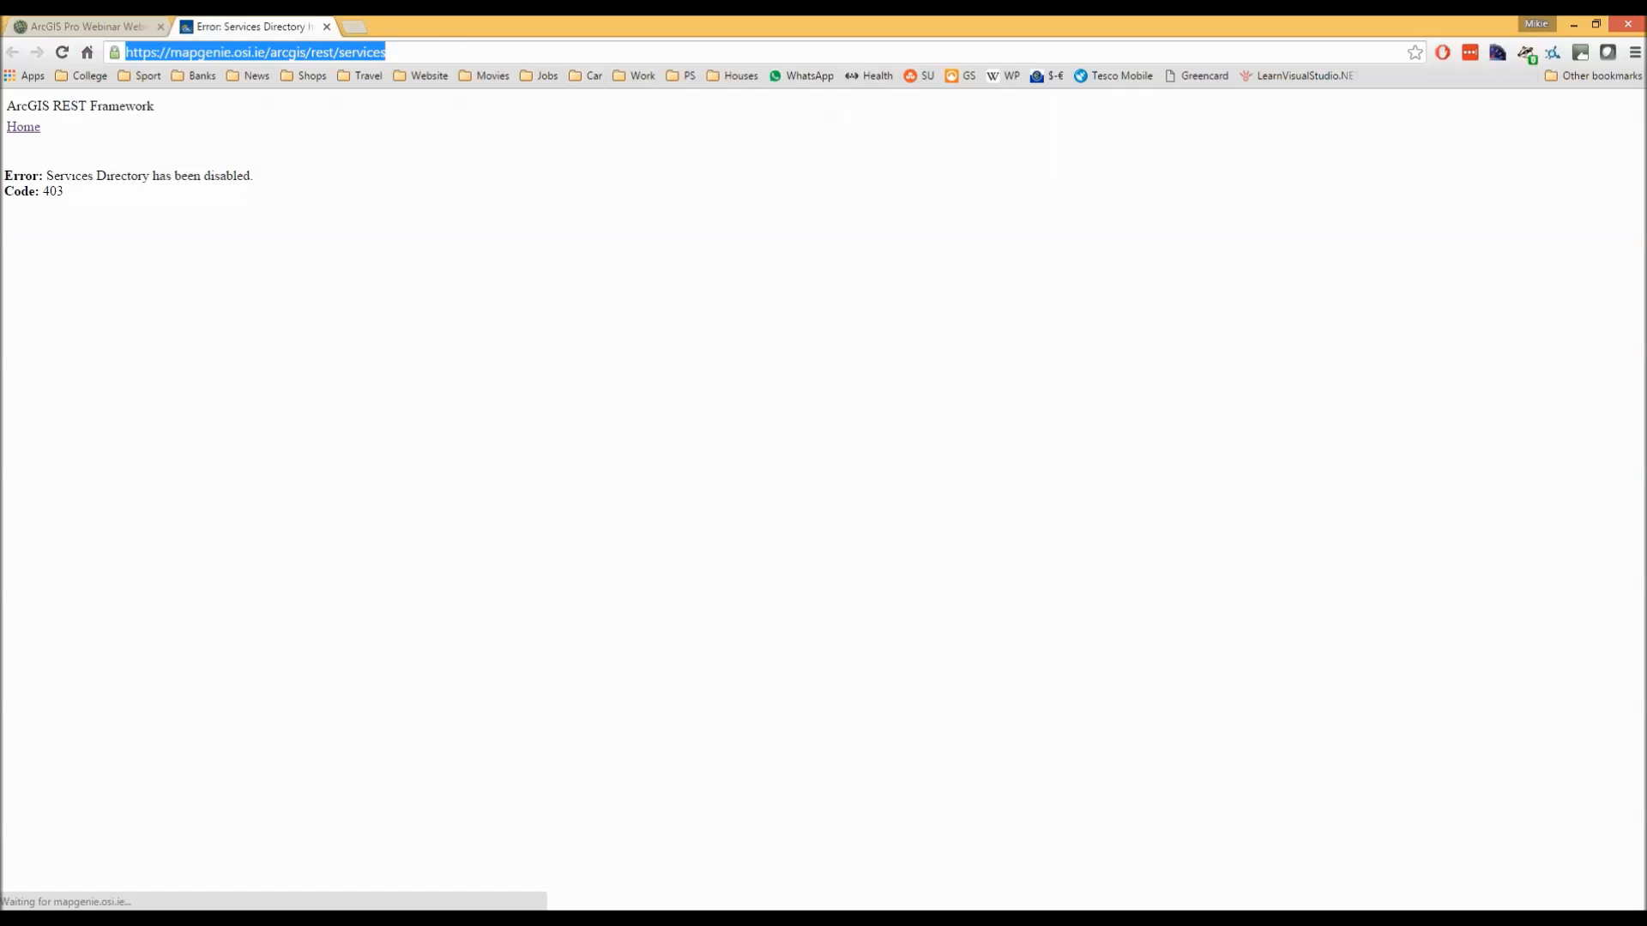
click(327, 26)
click(1573, 24)
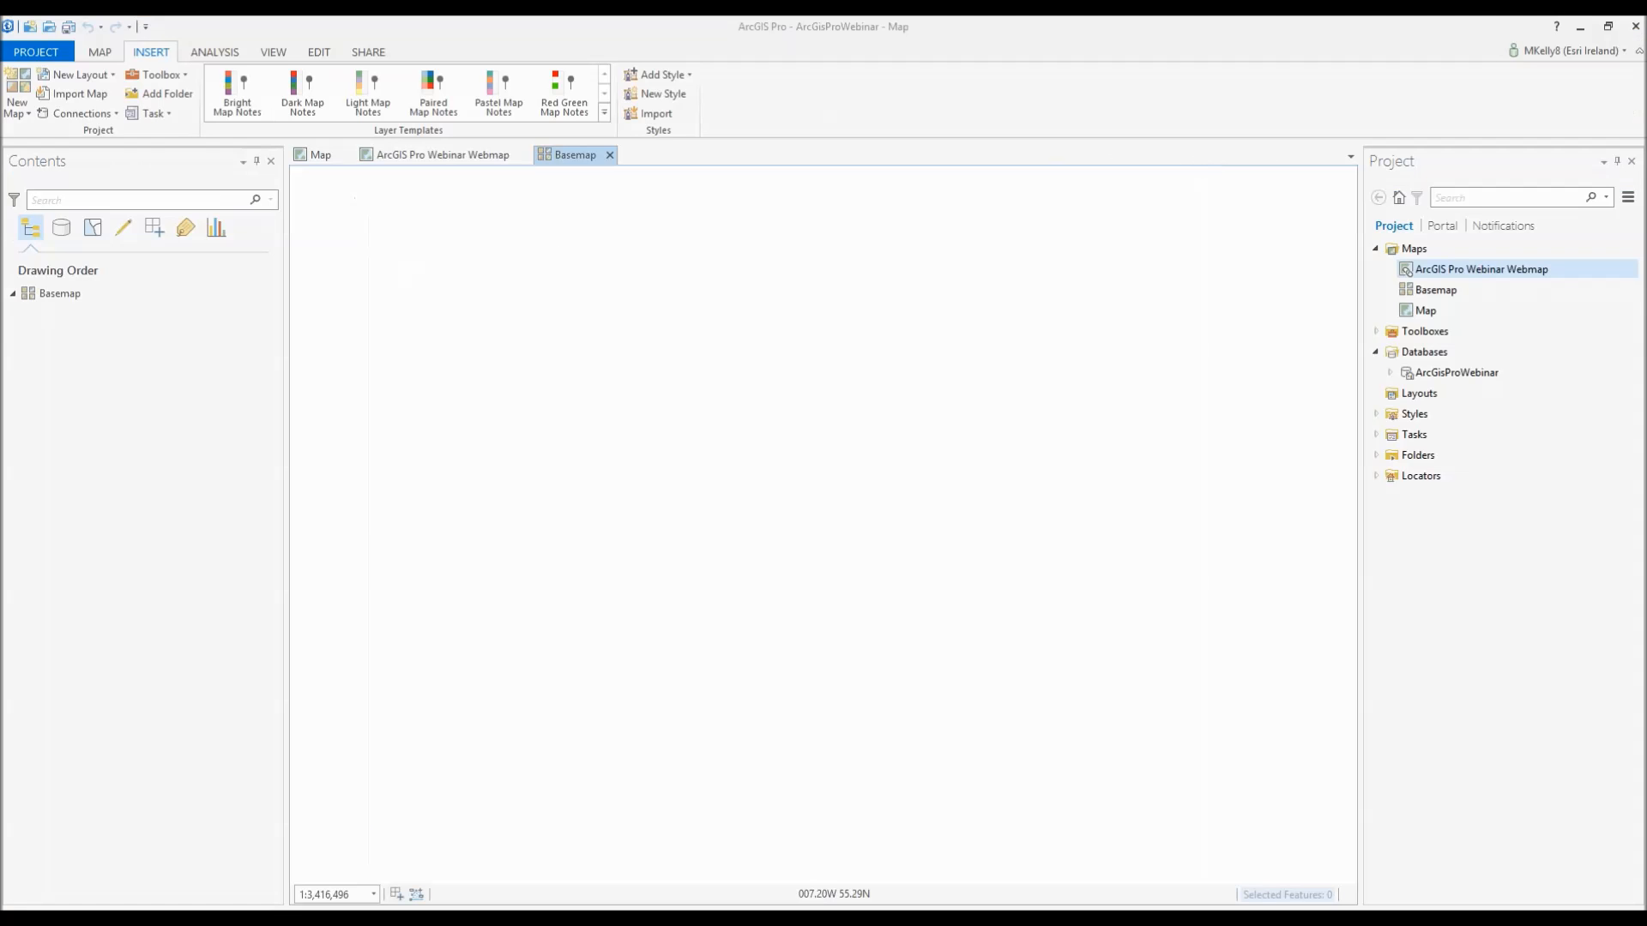
click(77, 113)
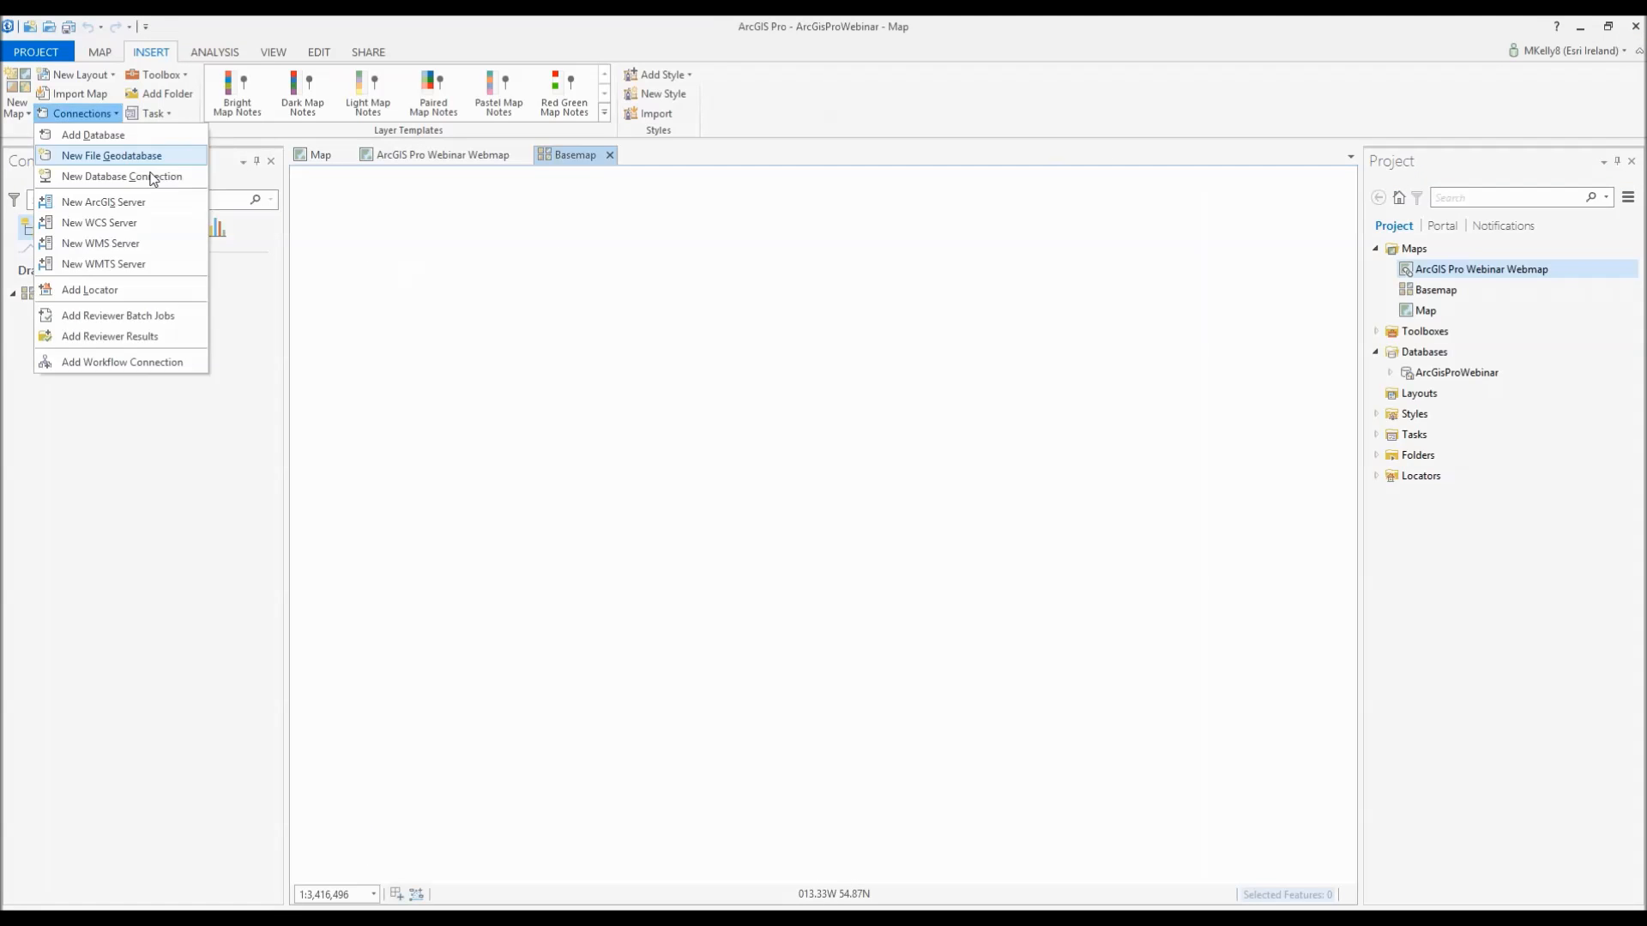
click(111, 202)
click(782, 376)
key(ctrl+v)
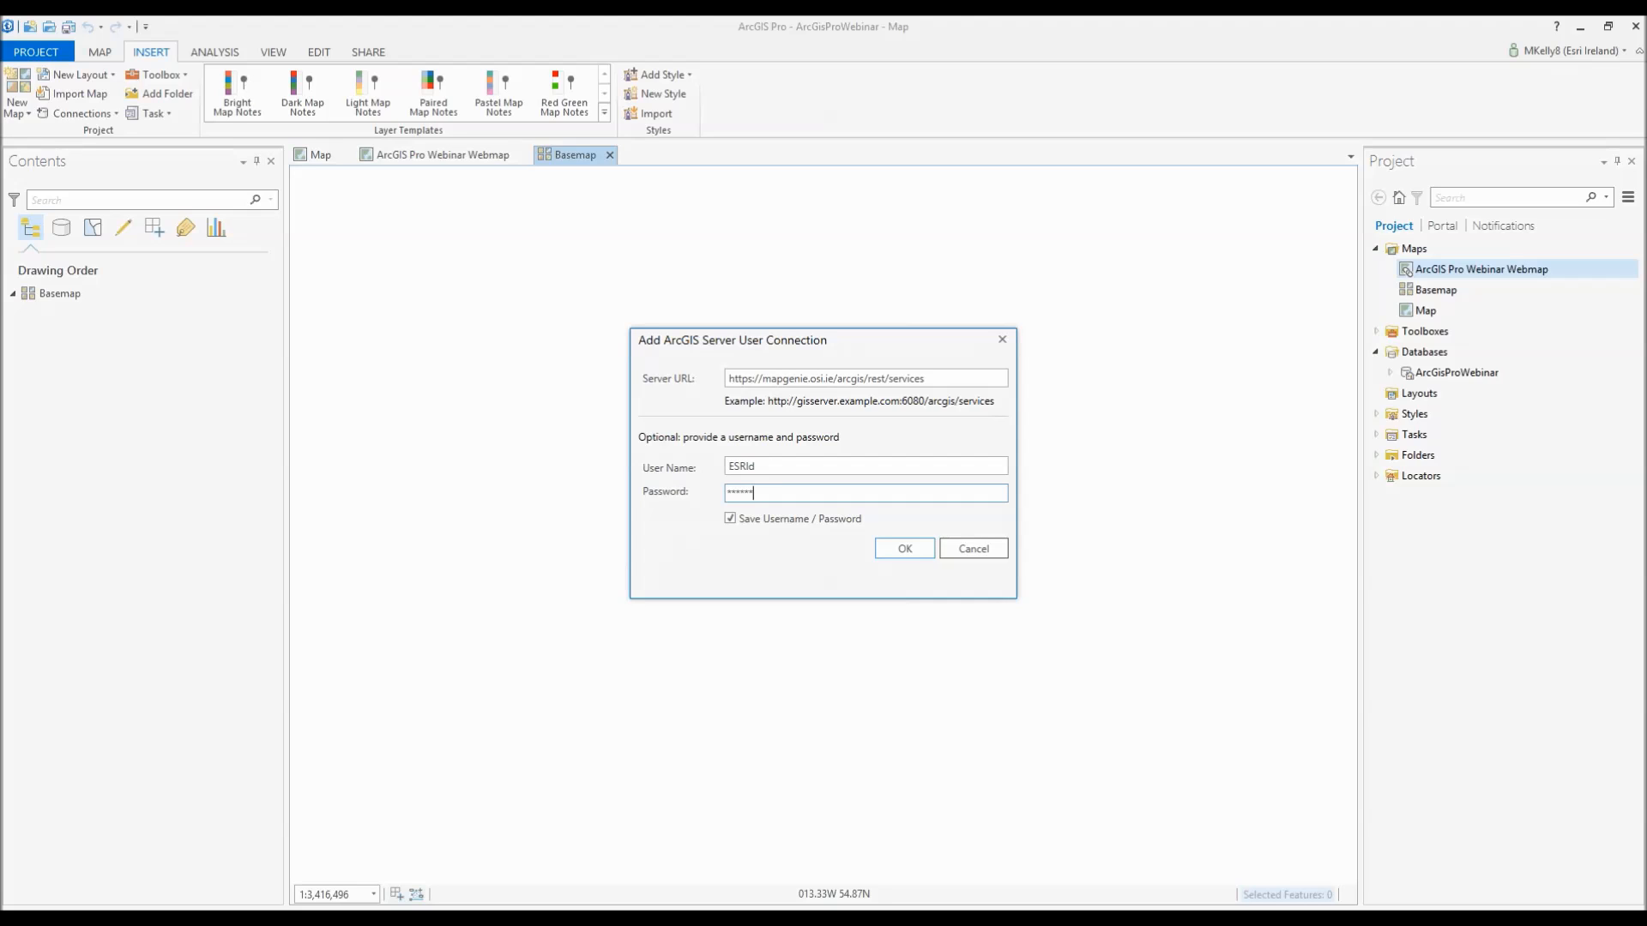
key(Return)
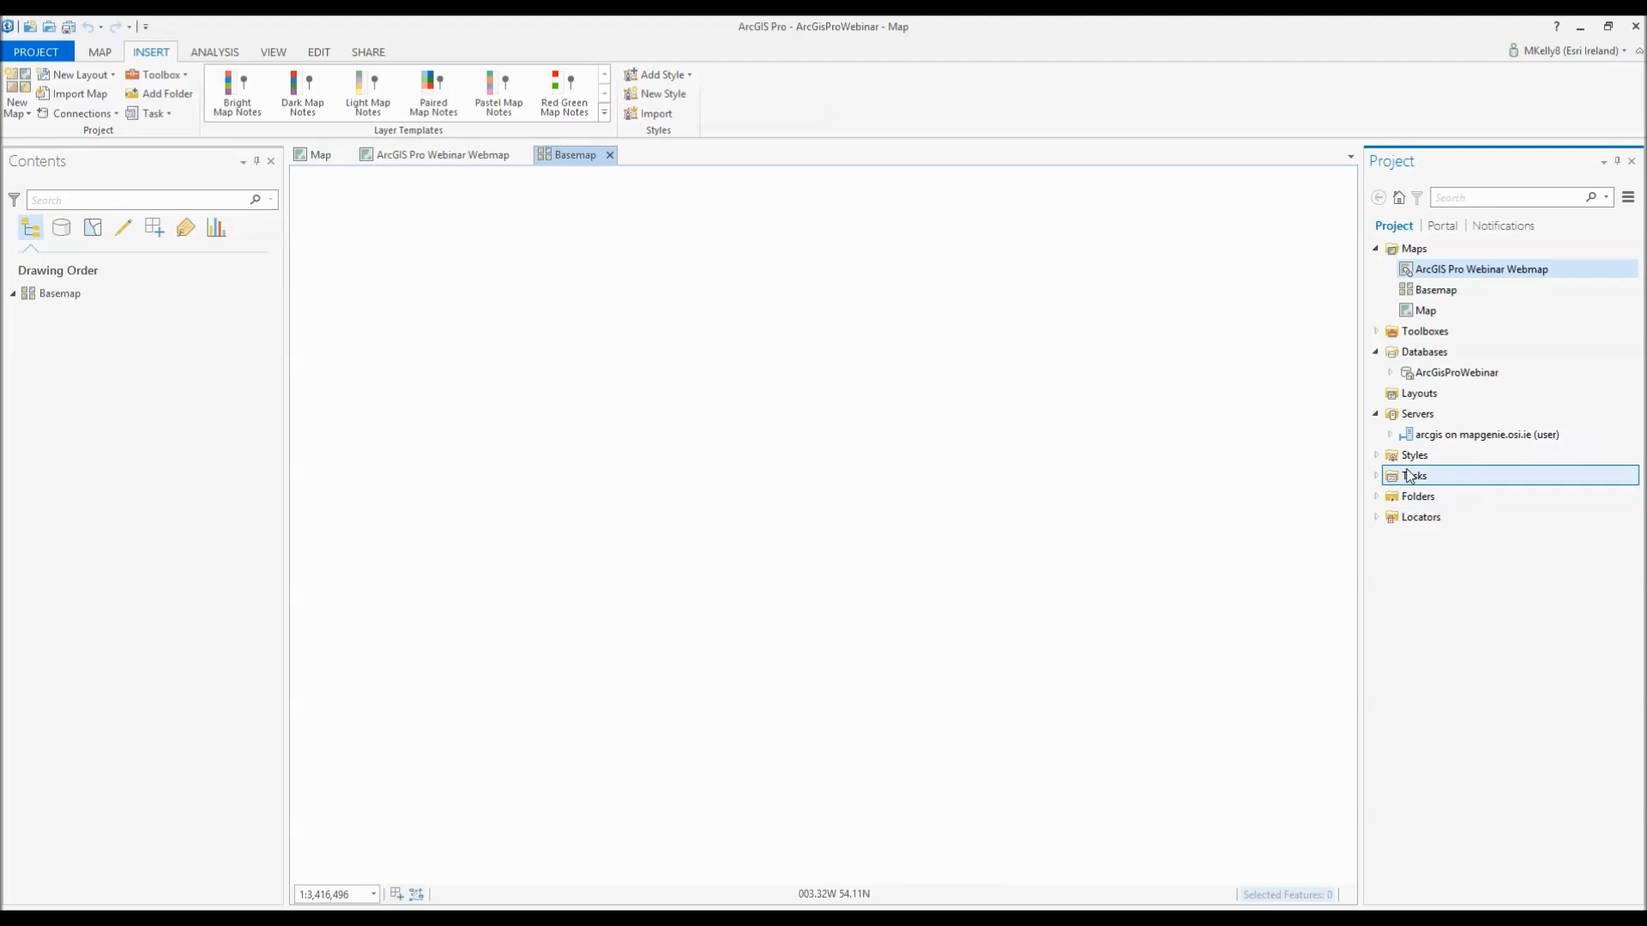
- Add the ITM/basemap_premium service from the mapgenie.osi.ie server's ITM folder to the new basemap and select its layer
click(1391, 434)
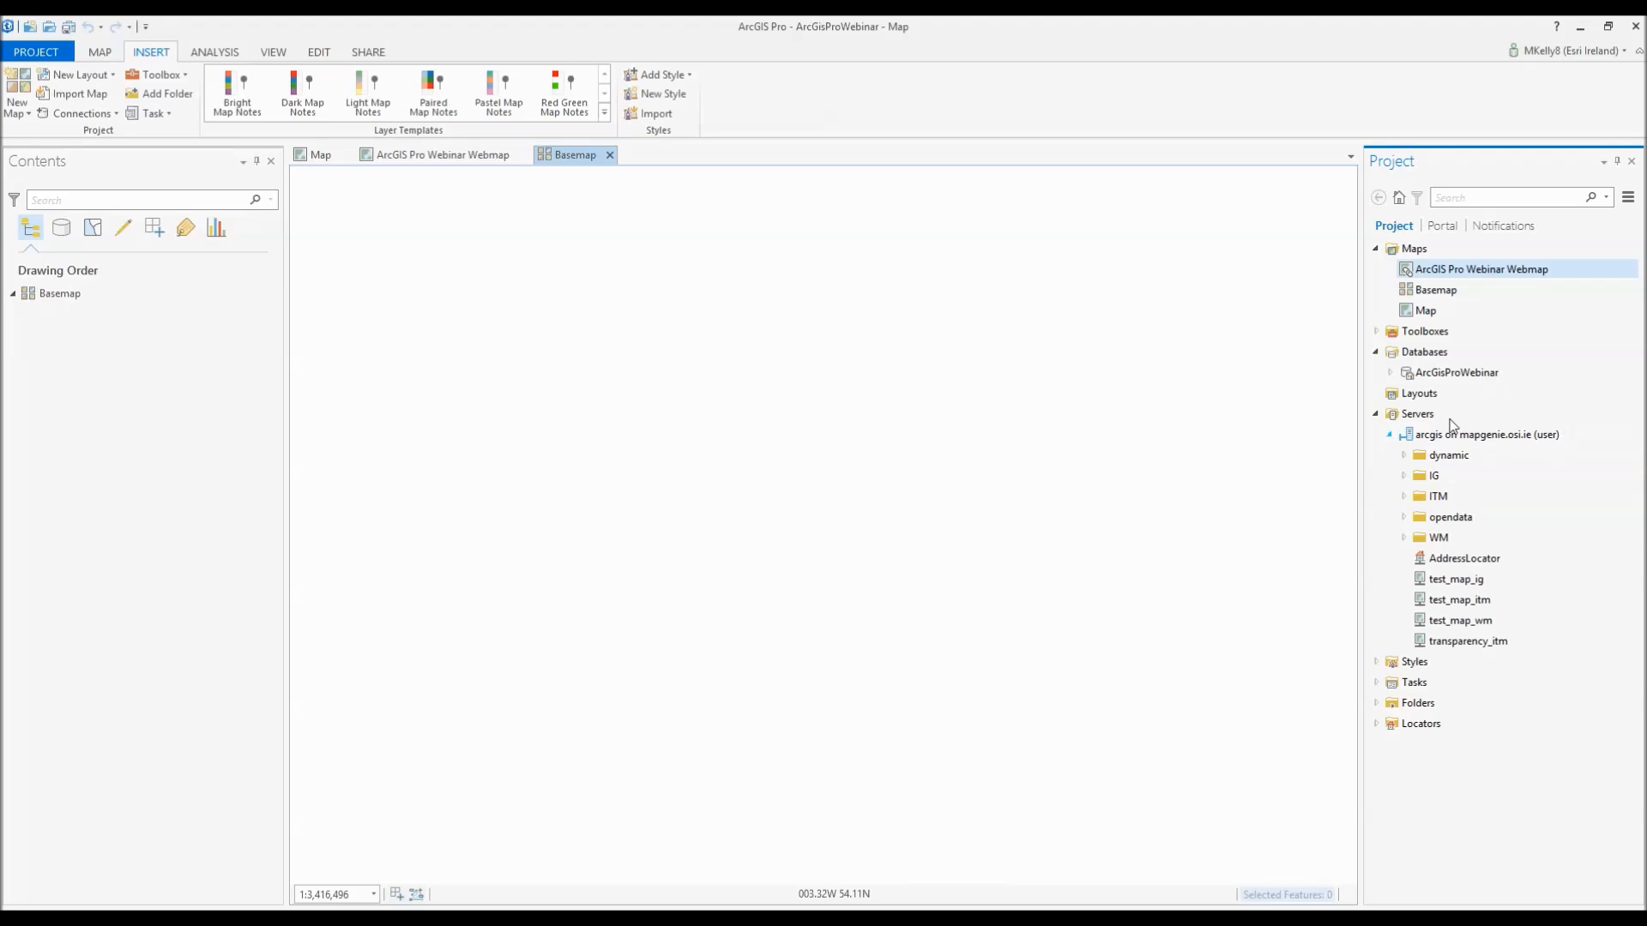
click(1404, 497)
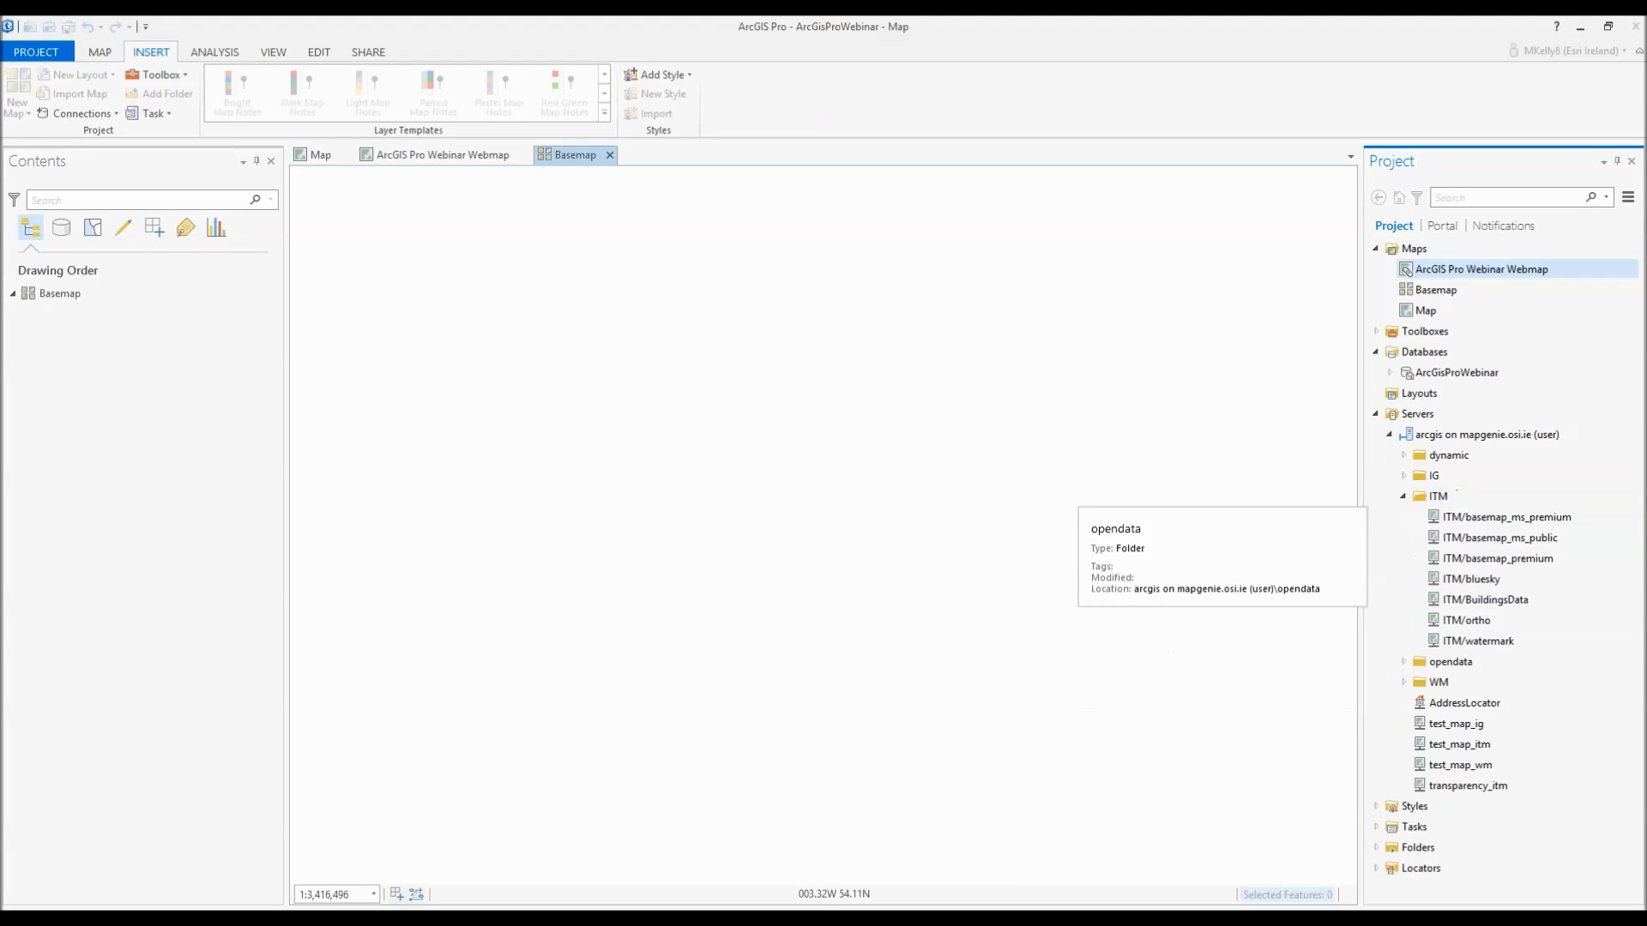
click(1495, 559)
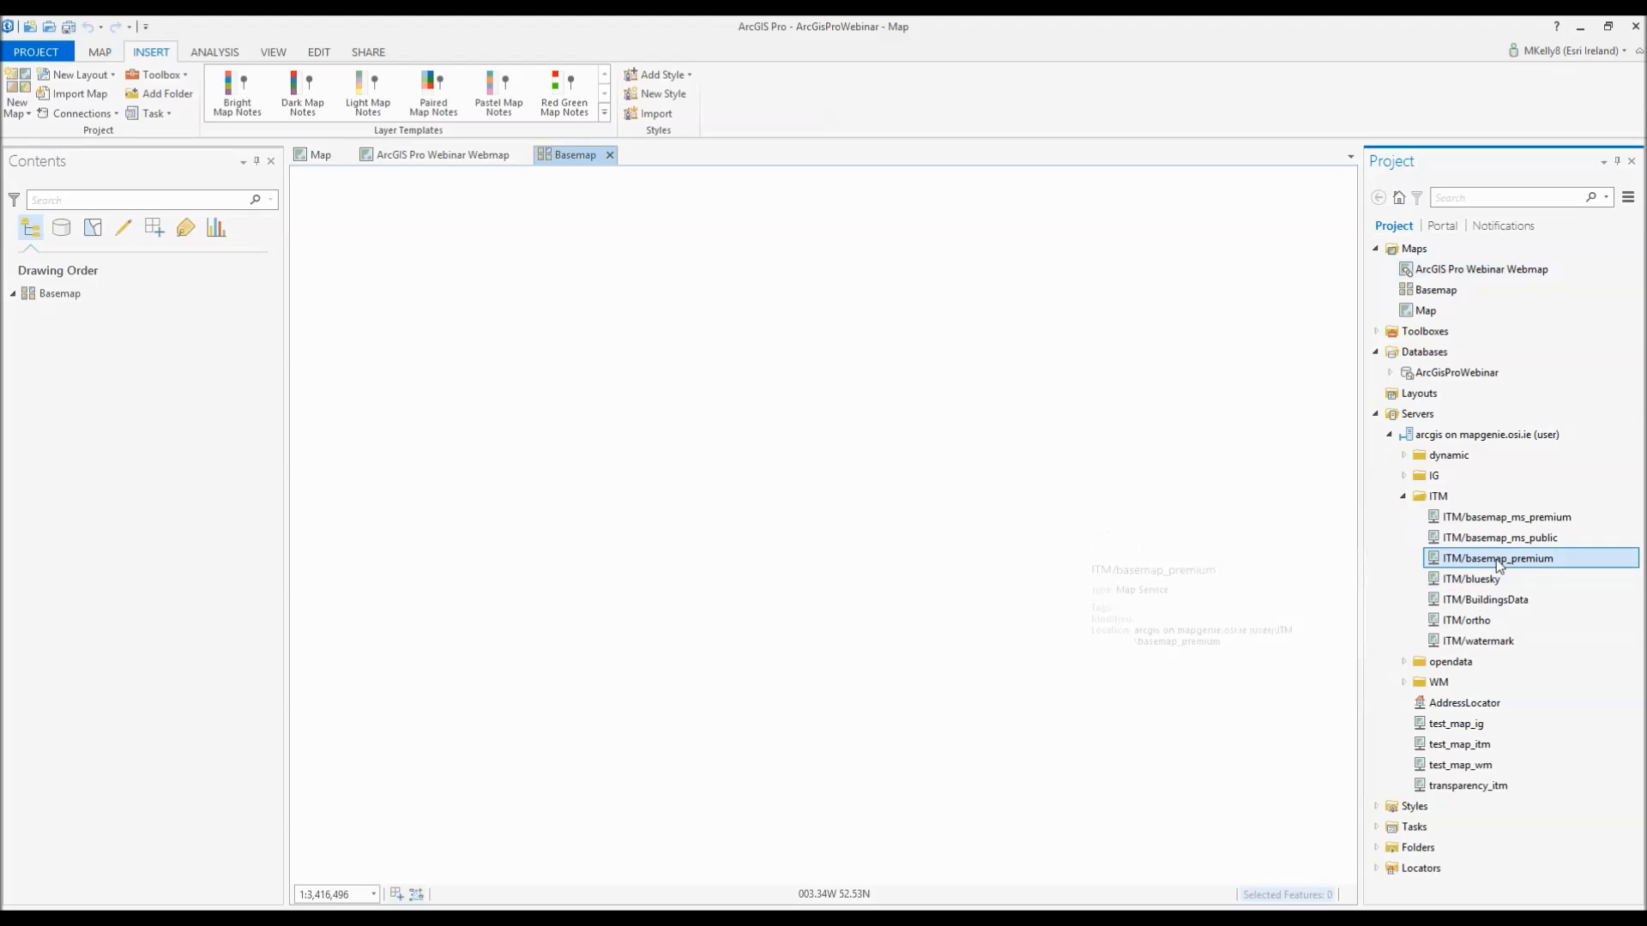
right_click(1492, 562)
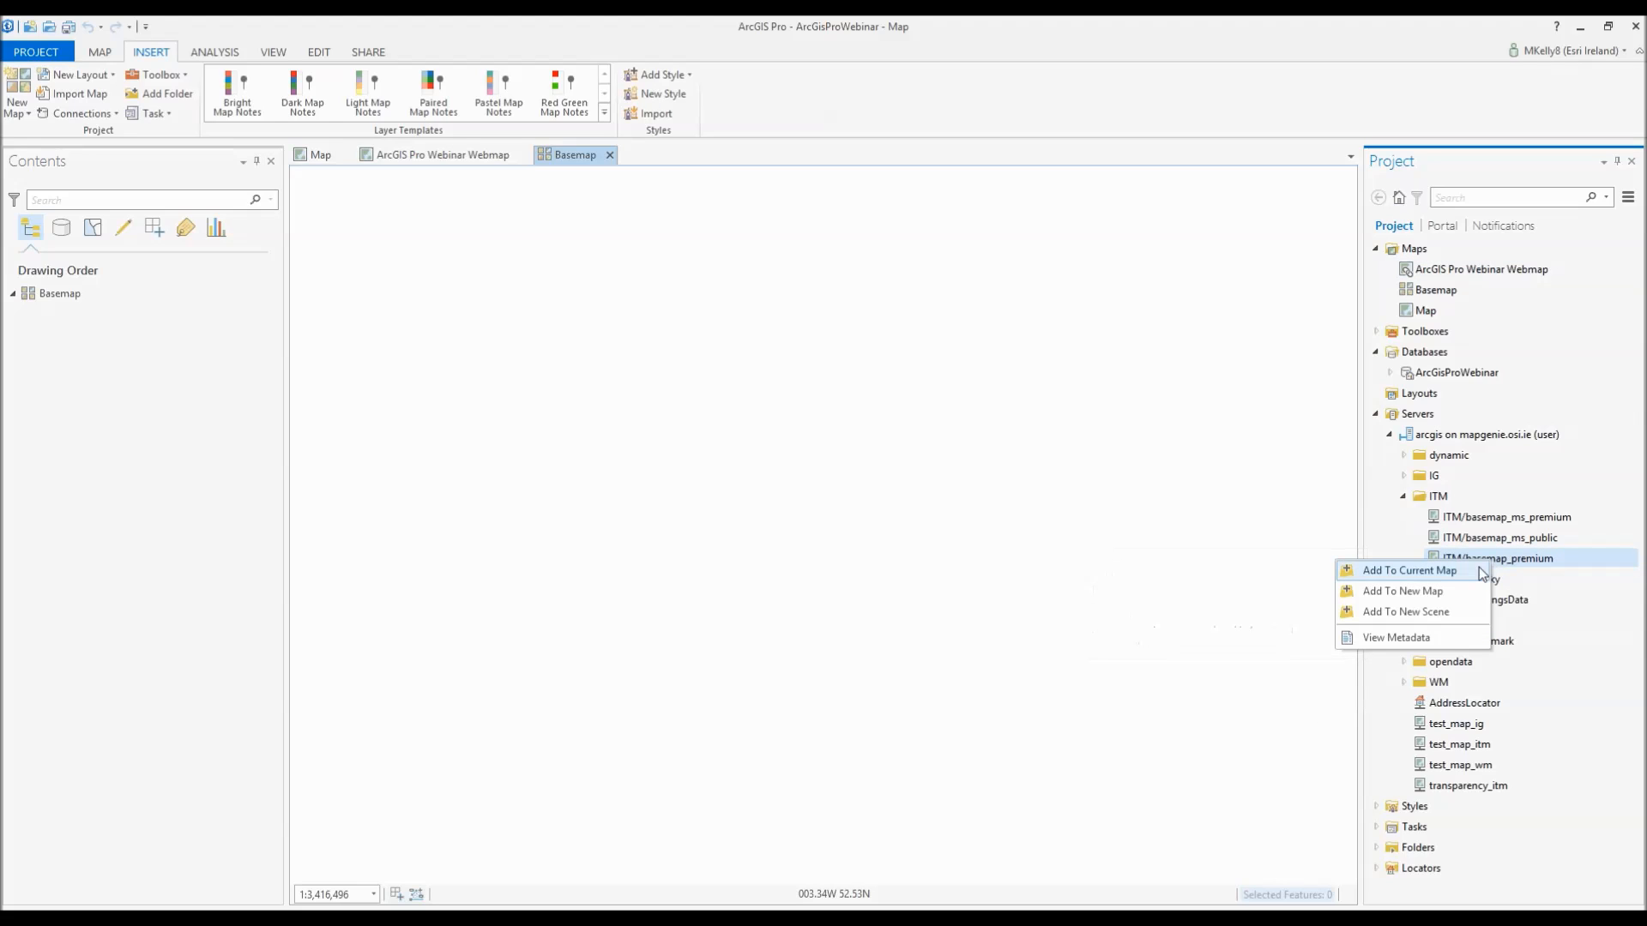
click(1479, 570)
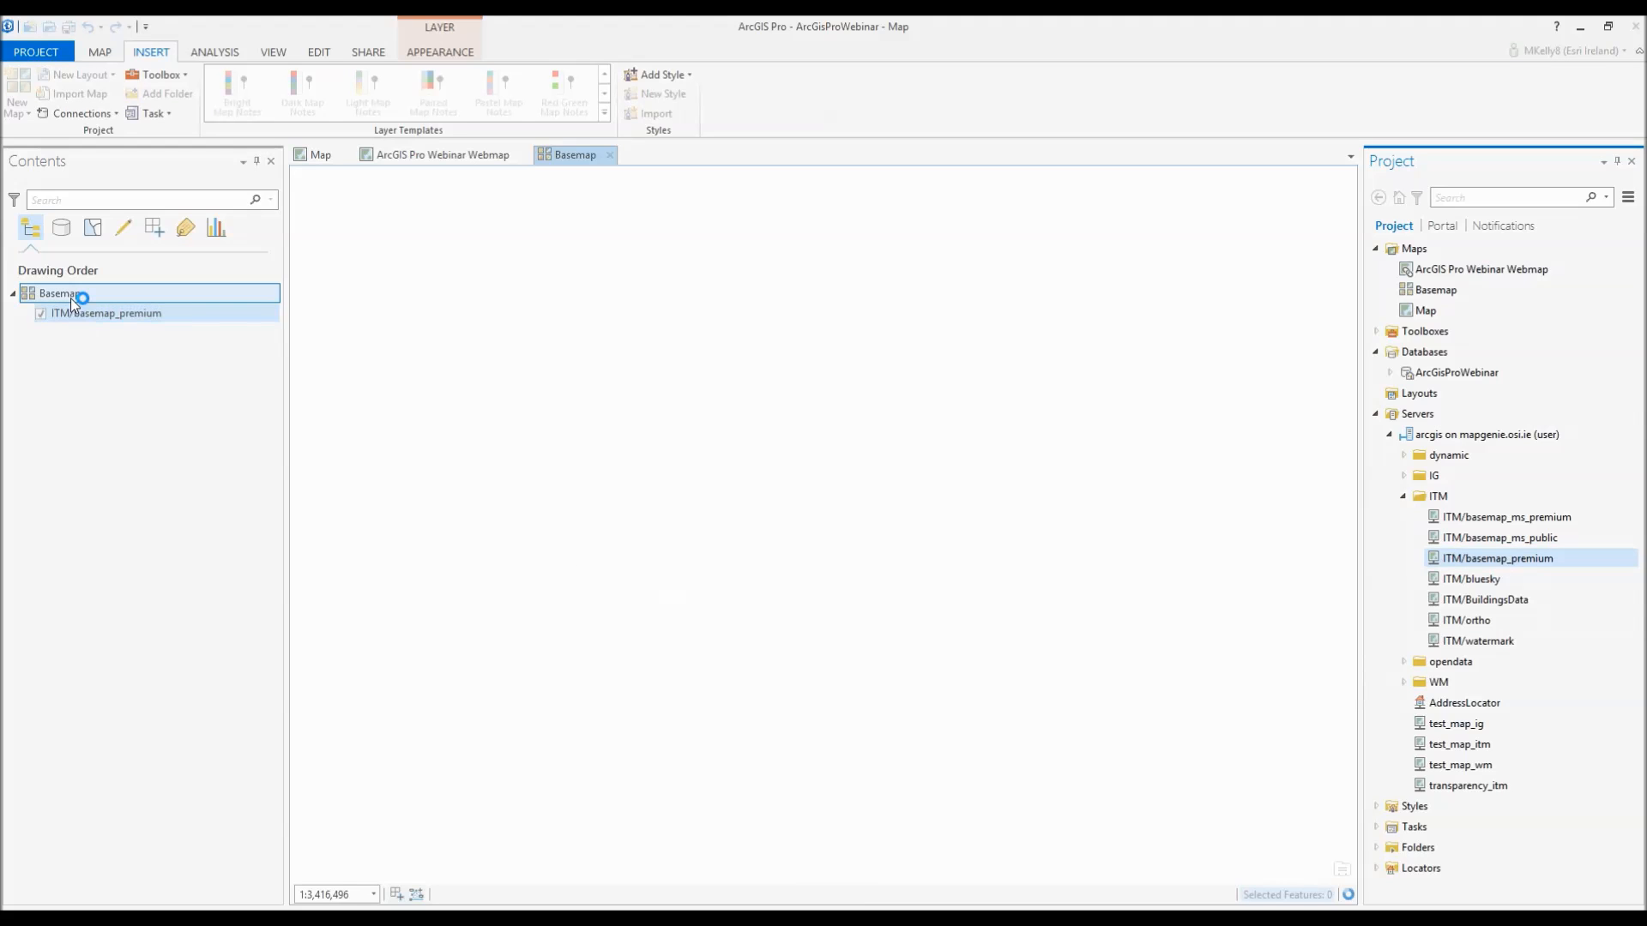
click(120, 317)
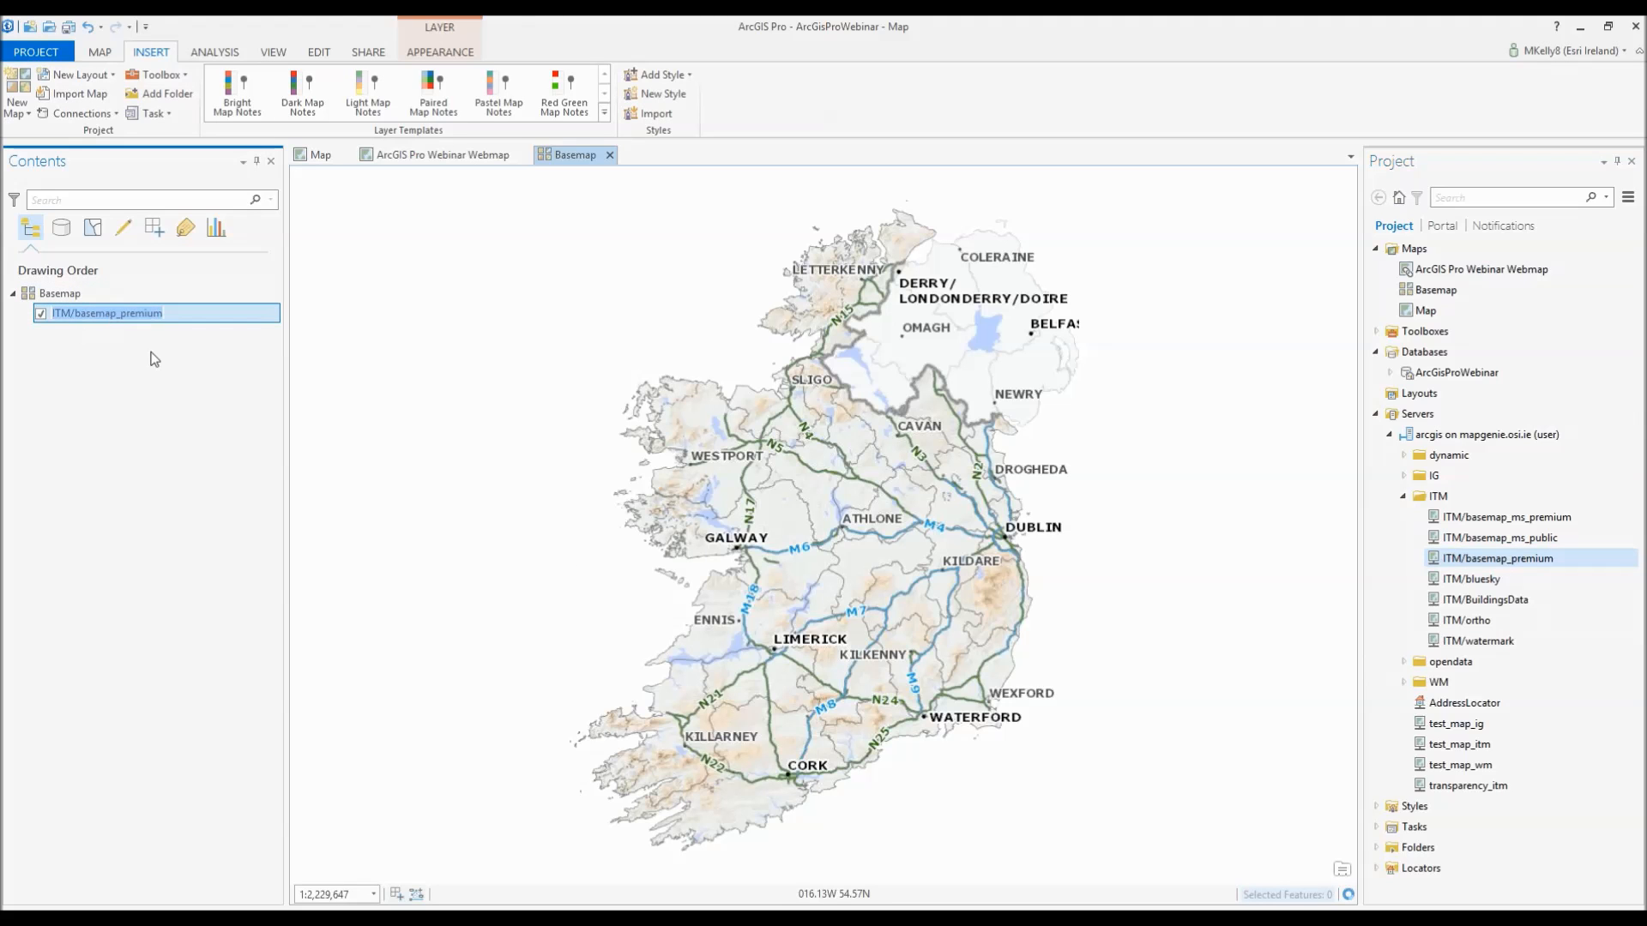
- Rename the new basemap's layer as "ITM Basemap Premium" and the basemap itself as "OSi MapGenie"
text(ITM)
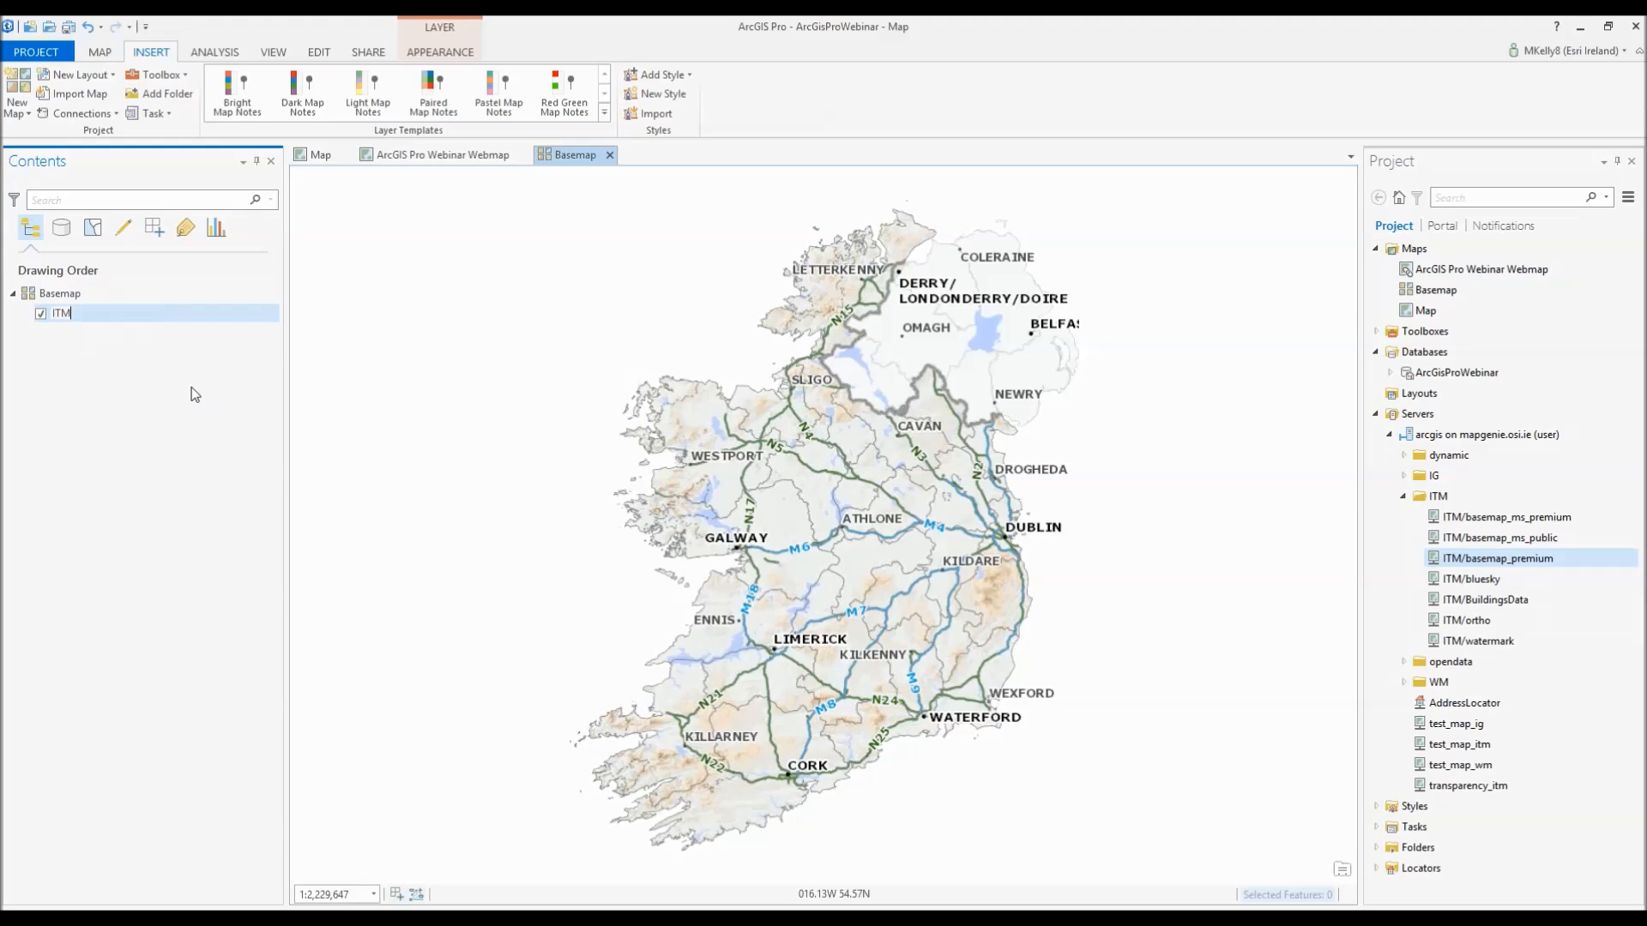
text( Basemap Premium)
click(67, 295)
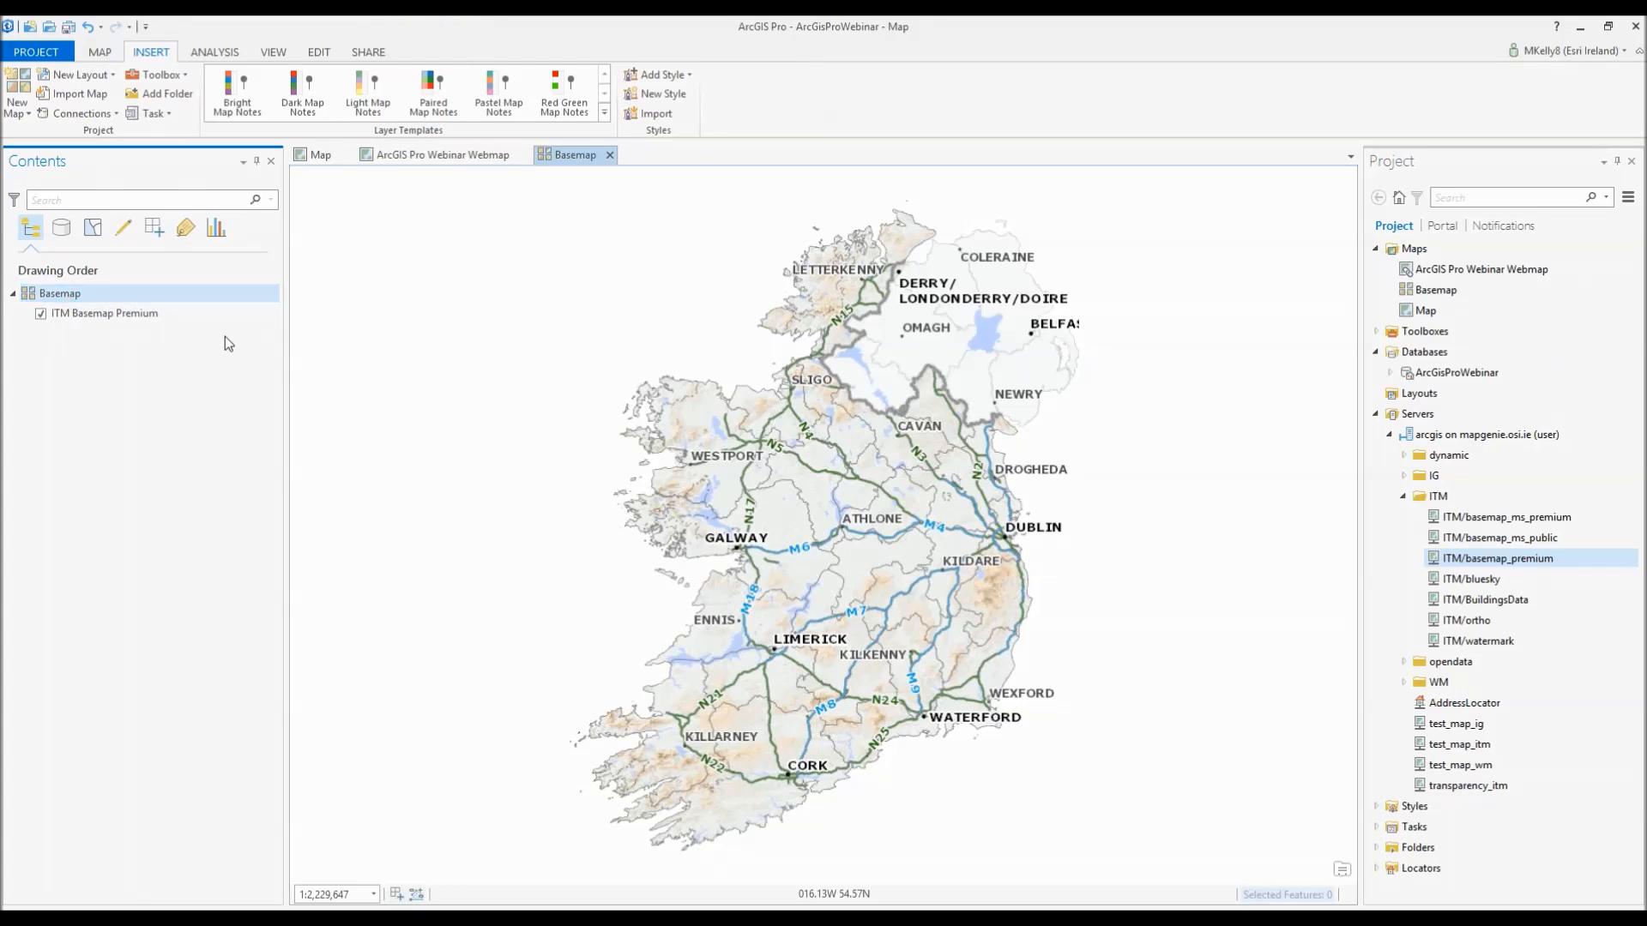
key(F2)
text(MapGenie)
key(Return)
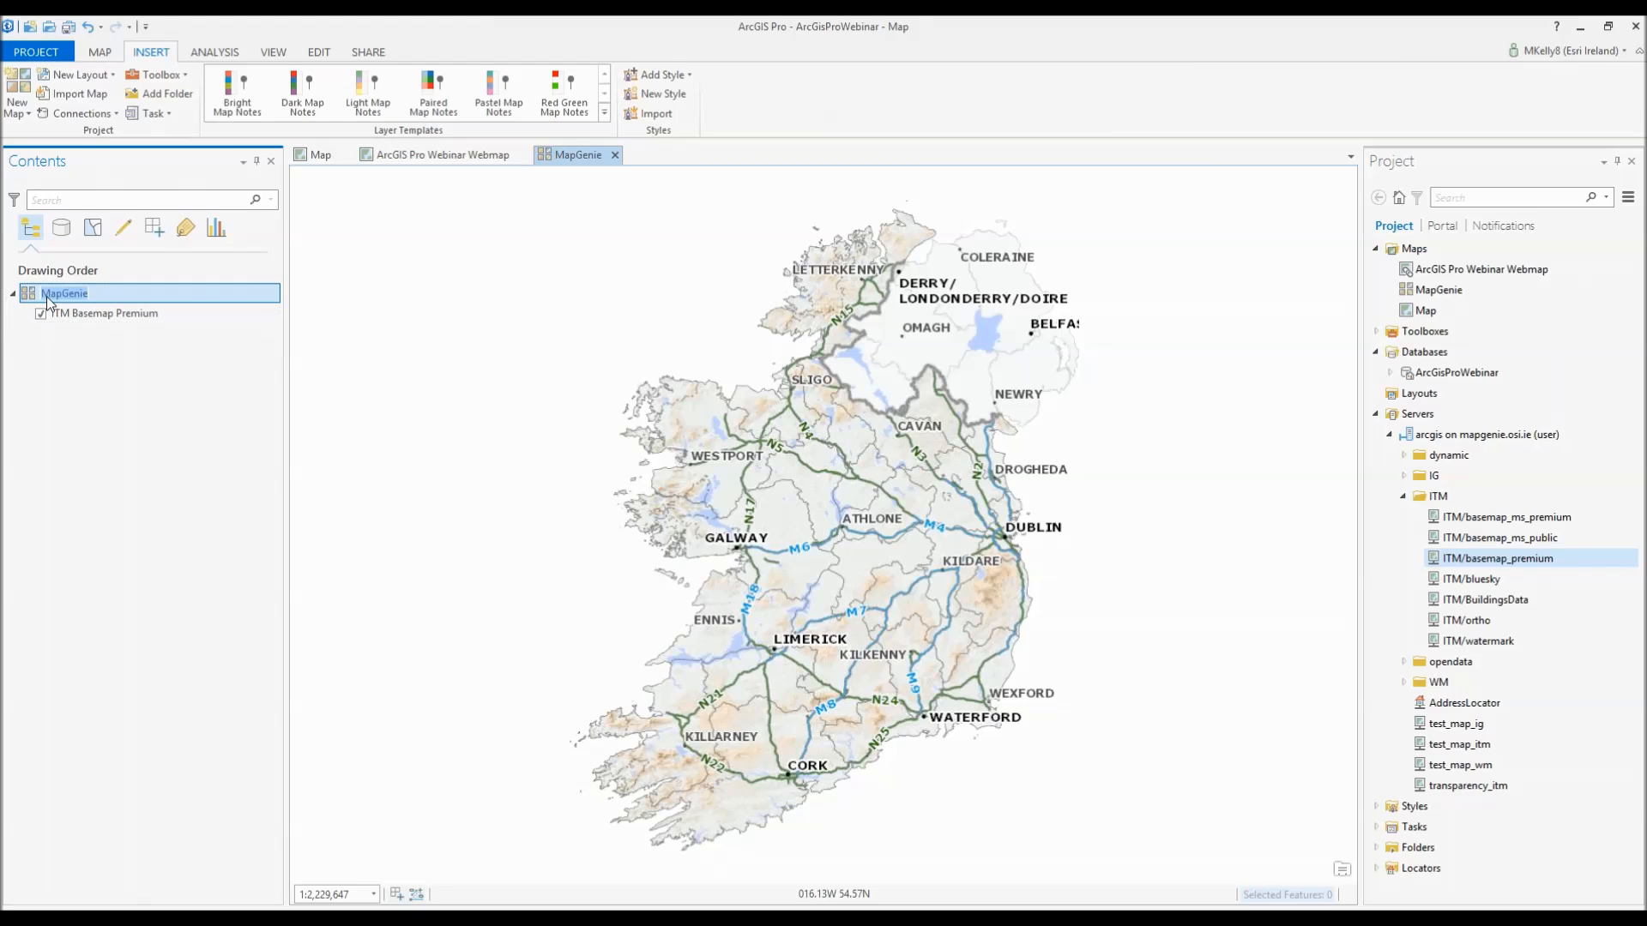
text(OSi)
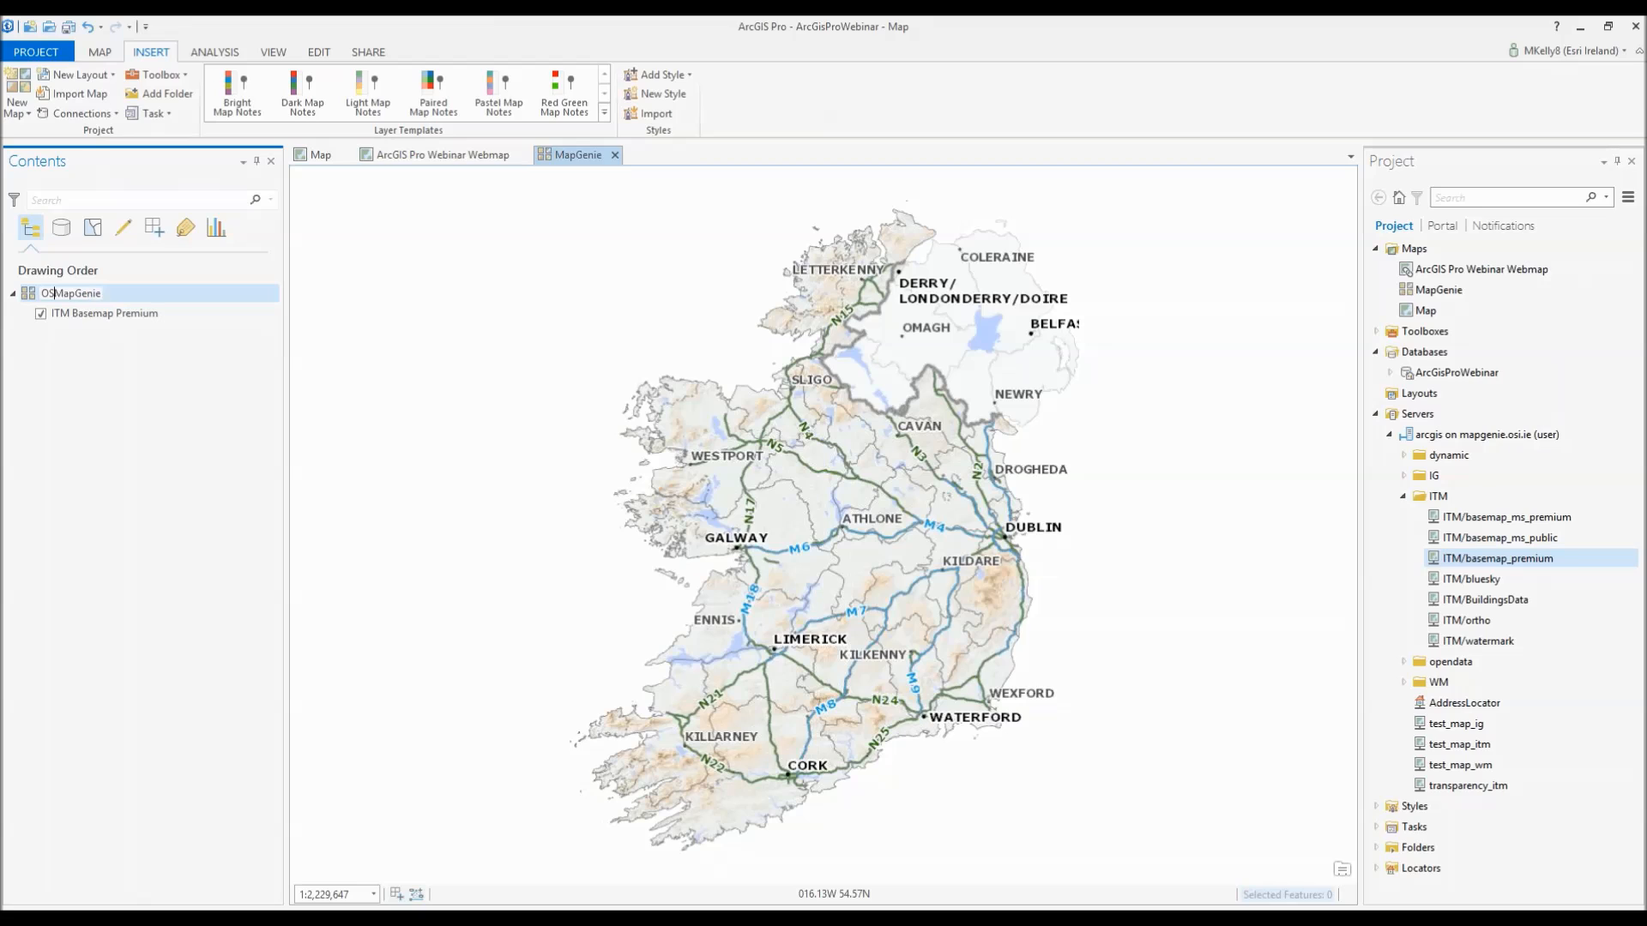
key(Return)
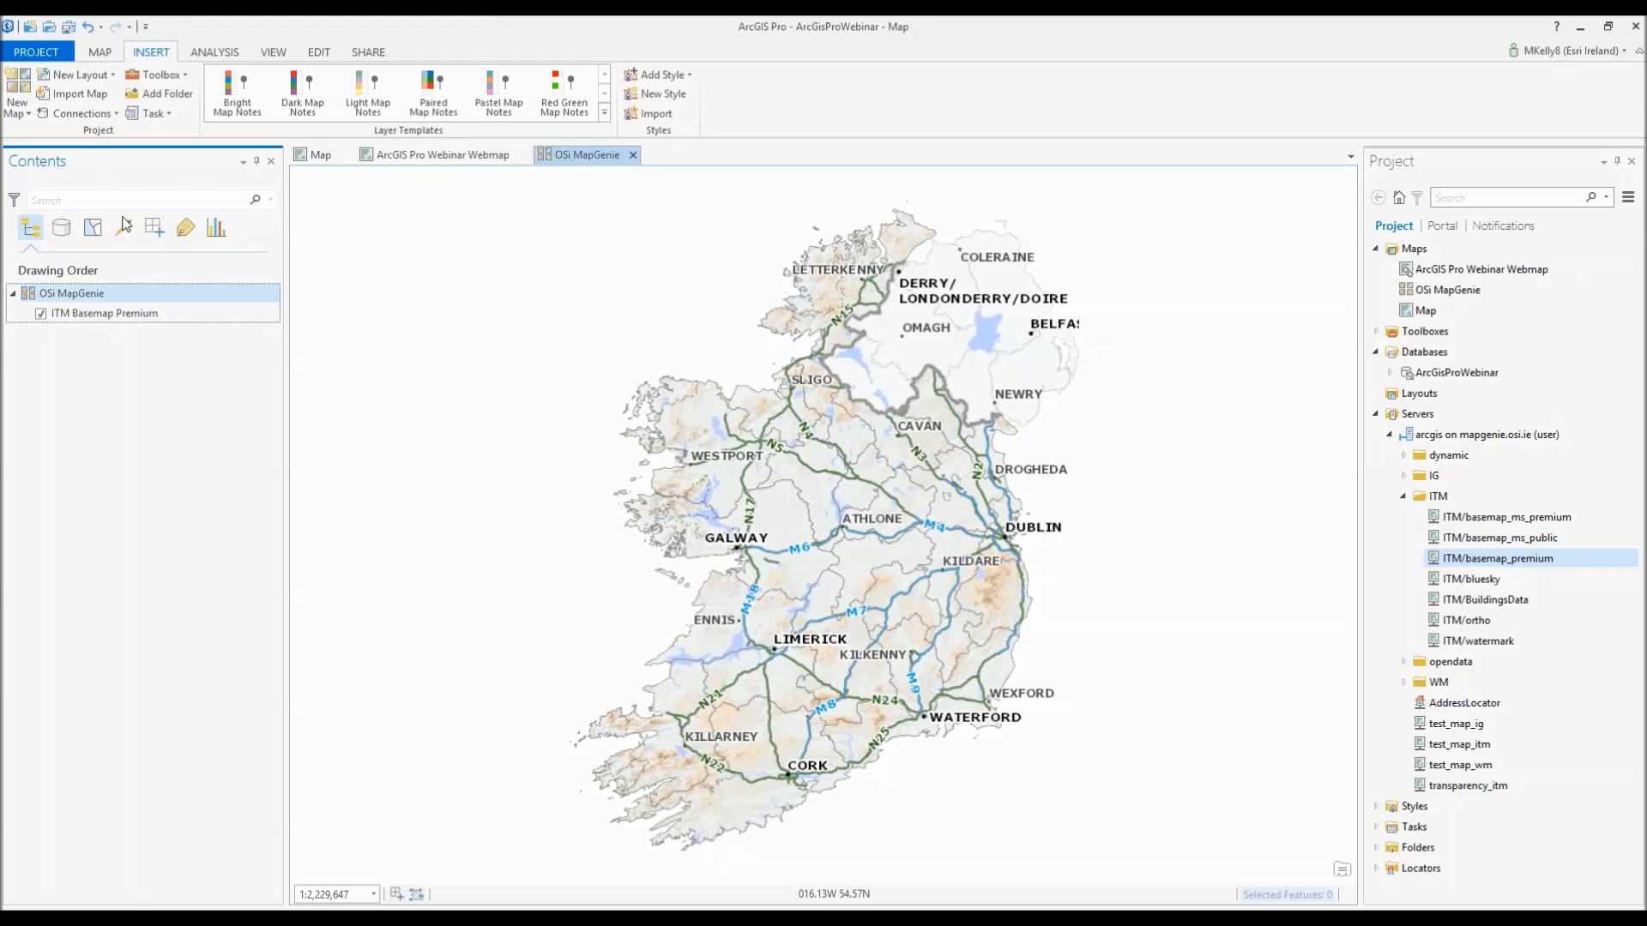
- Save the project and set the ArcGIS Pro Webinar Webmap's basemap to OSi MapGenie
click(69, 28)
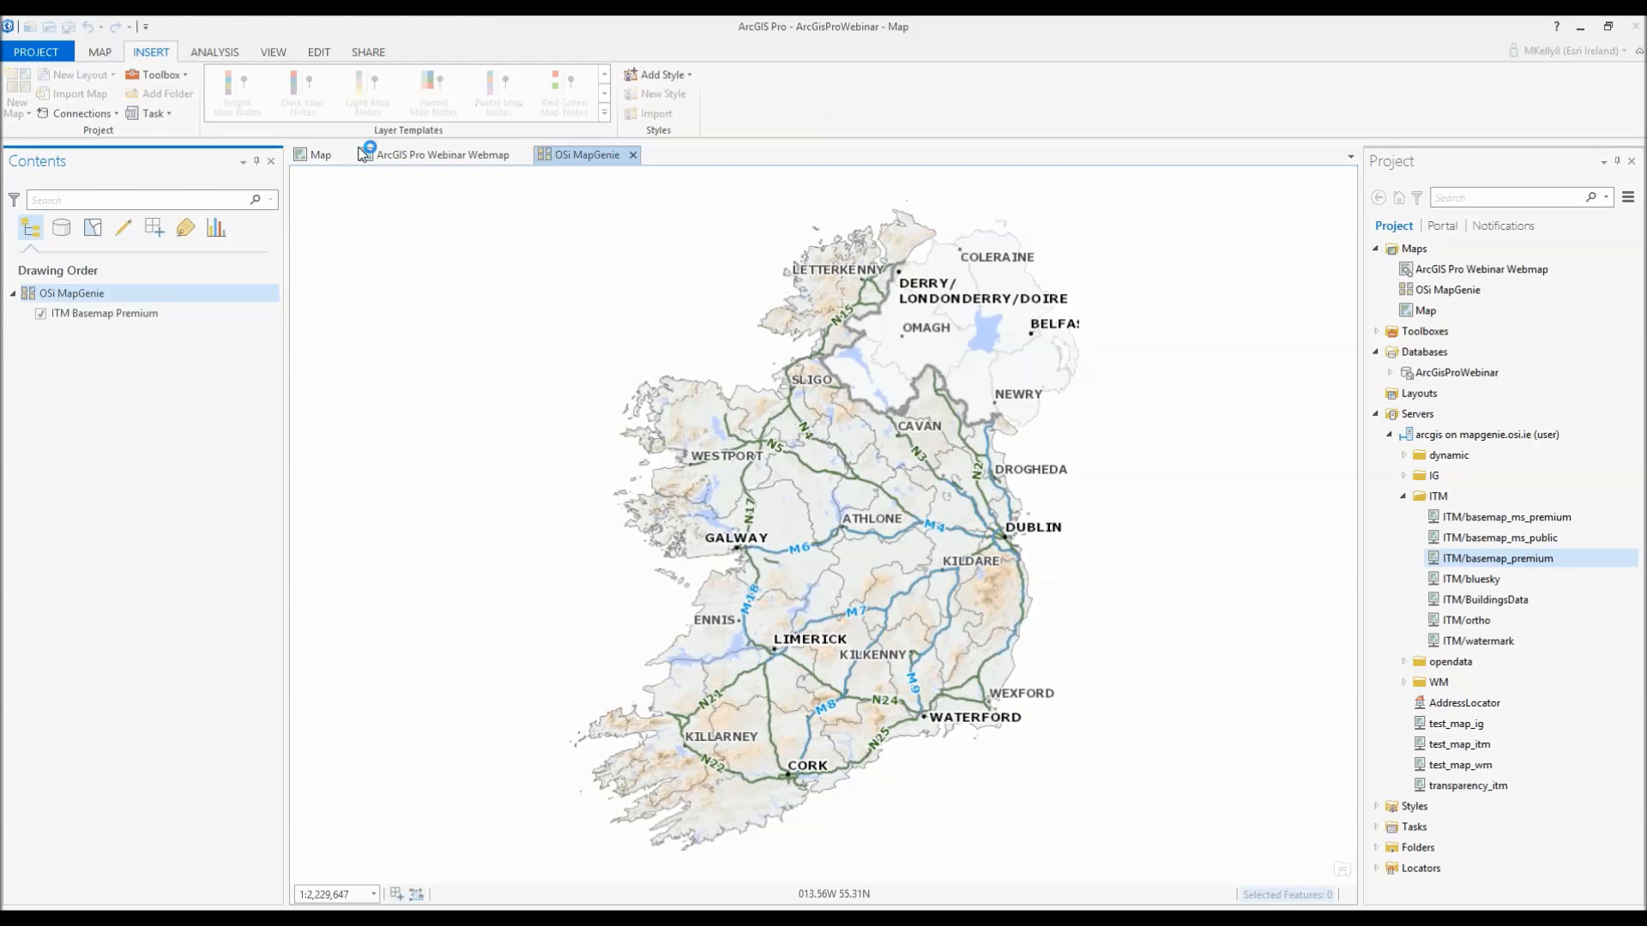
click(435, 156)
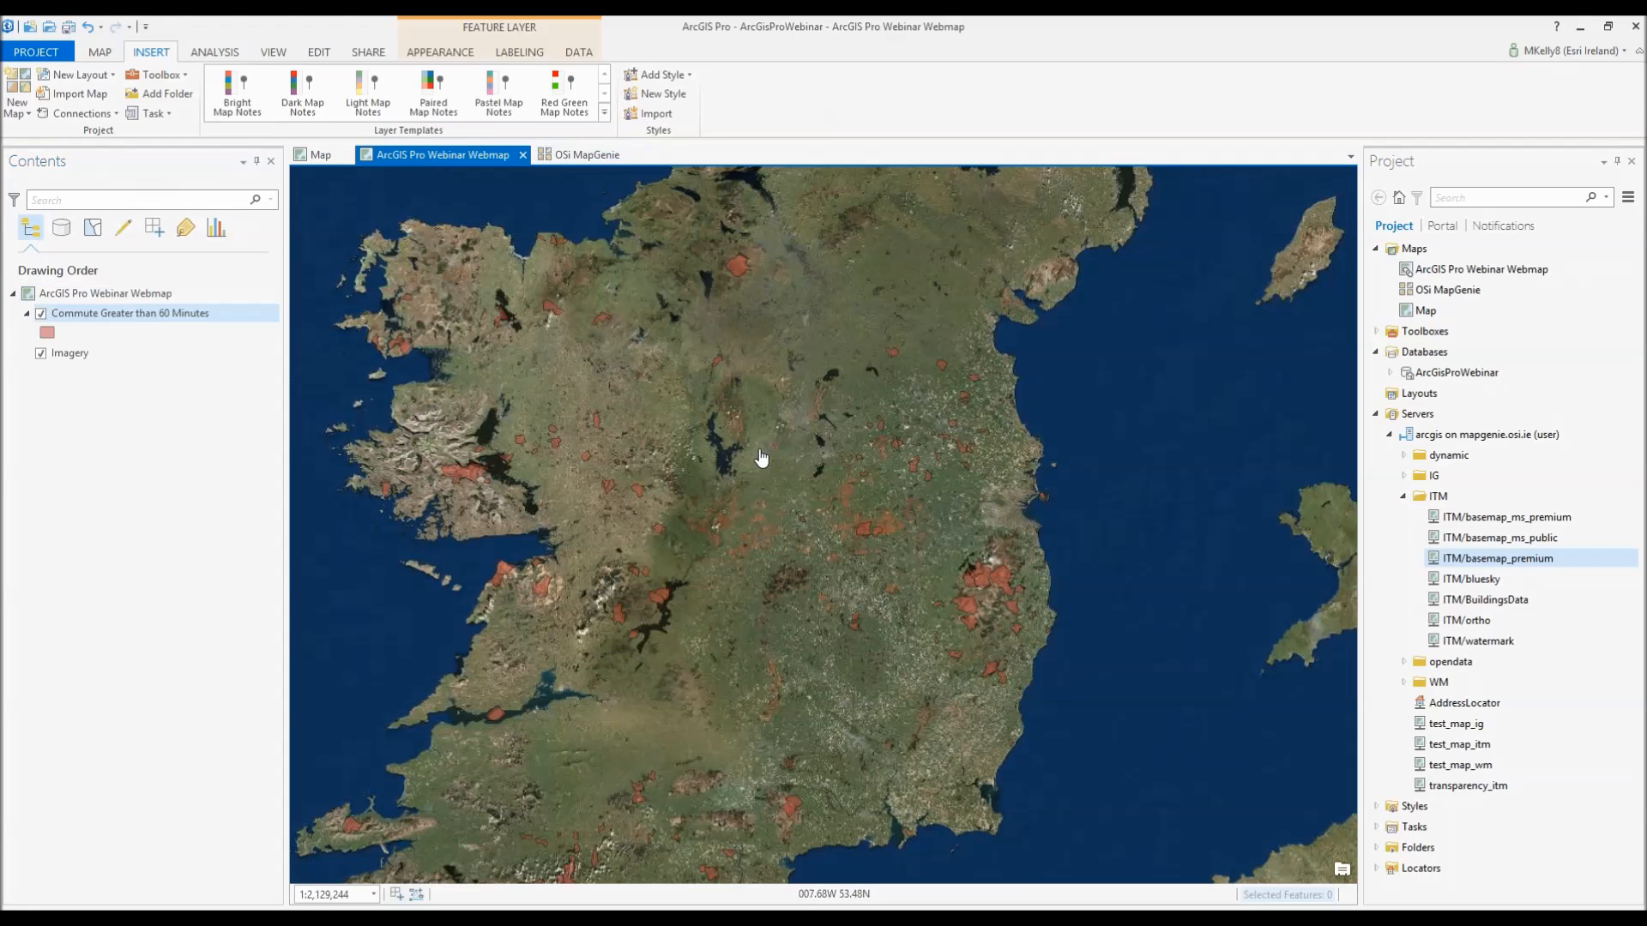
scroll(761, 515, down, 2)
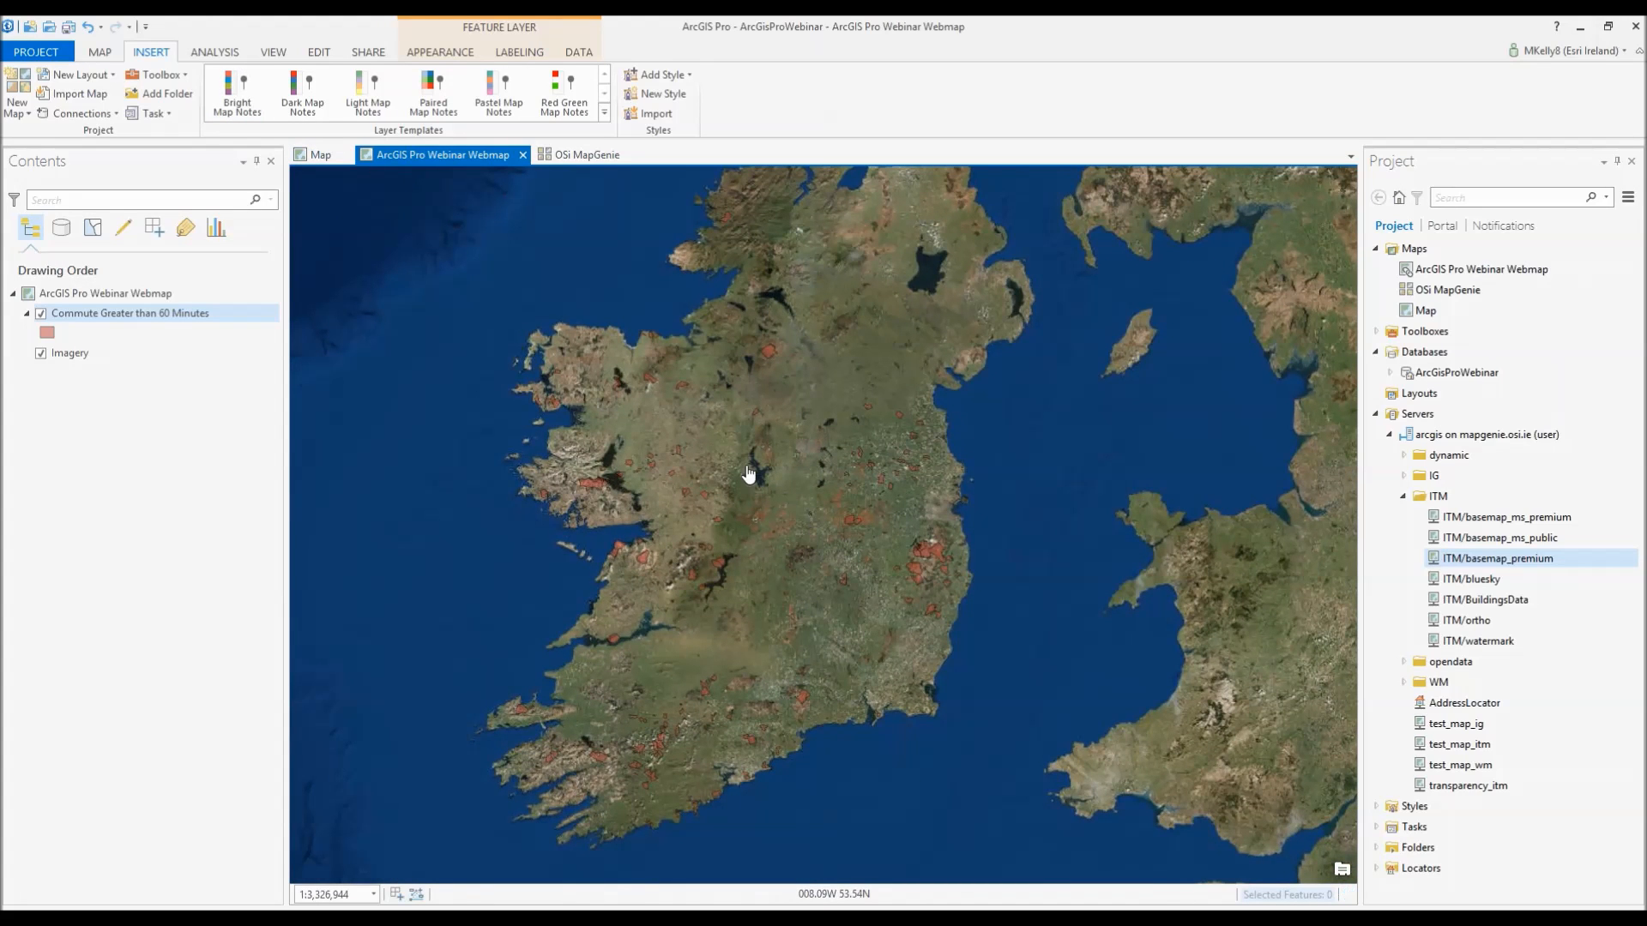
drag(750, 467, 819, 485)
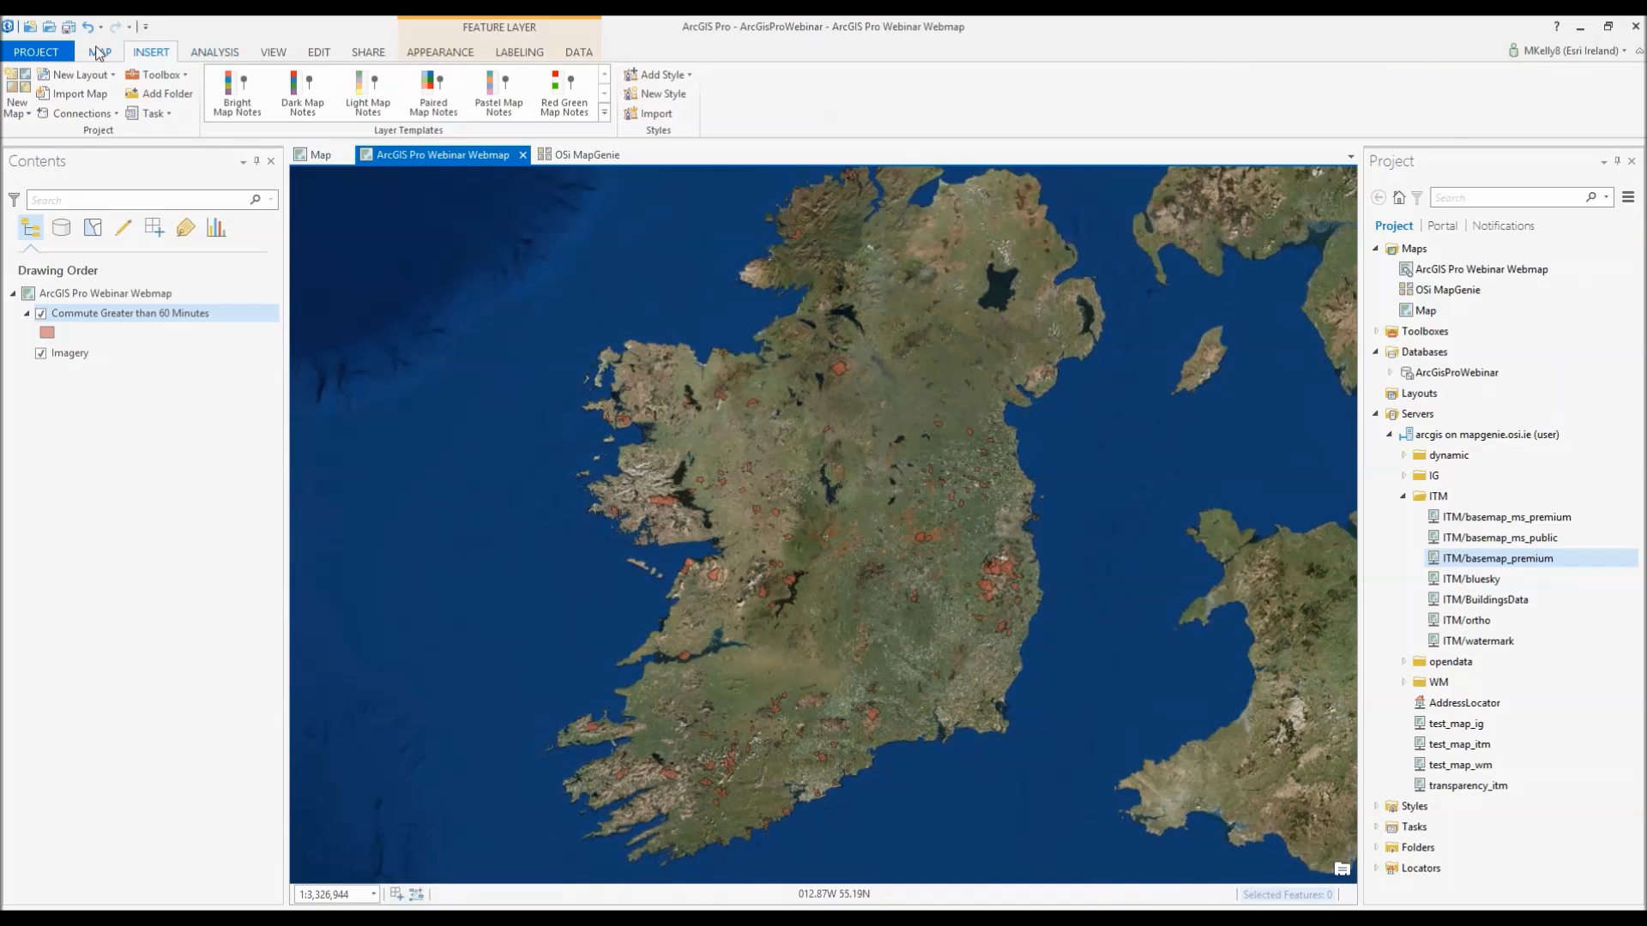
click(100, 53)
click(251, 90)
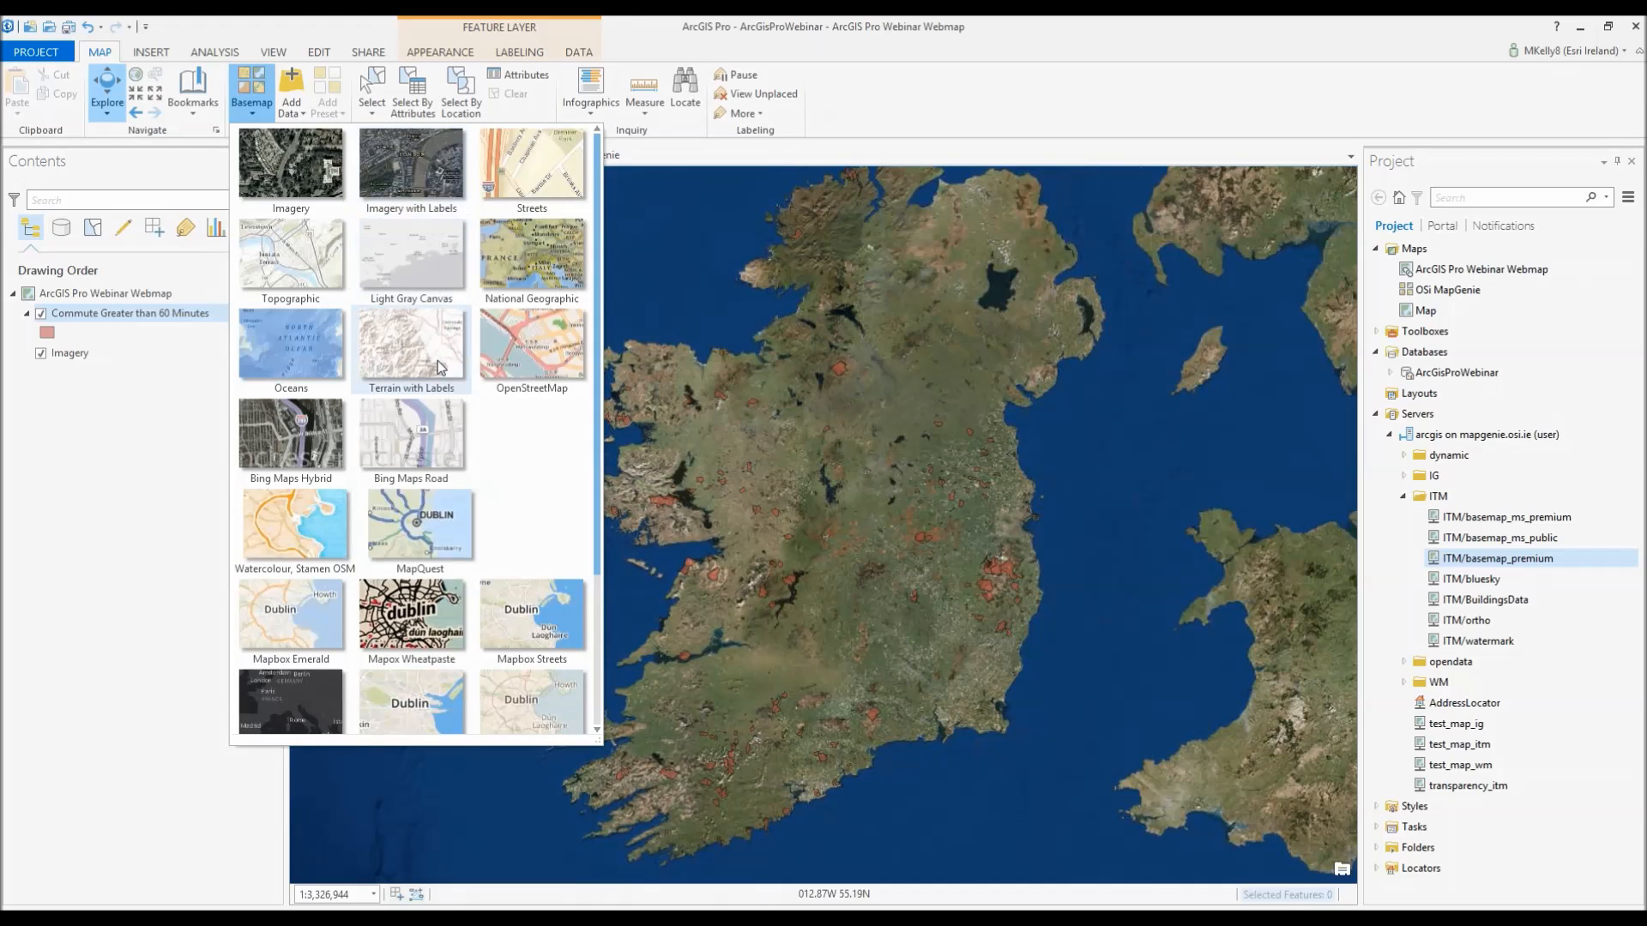
scroll(433, 372, down, 3)
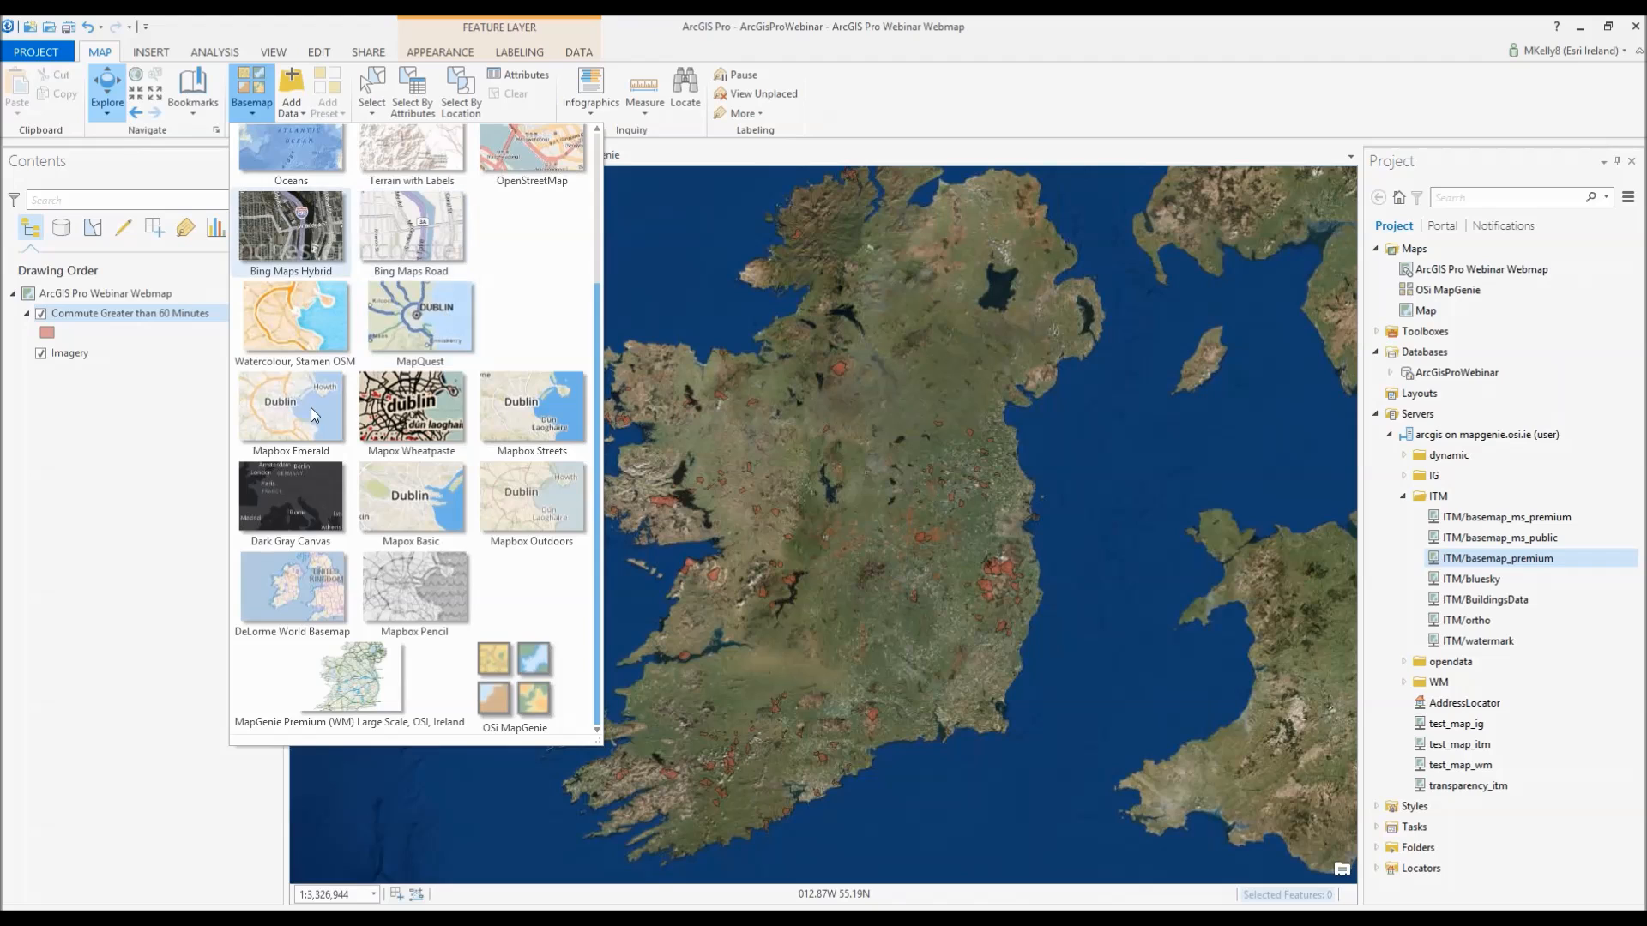
click(514, 686)
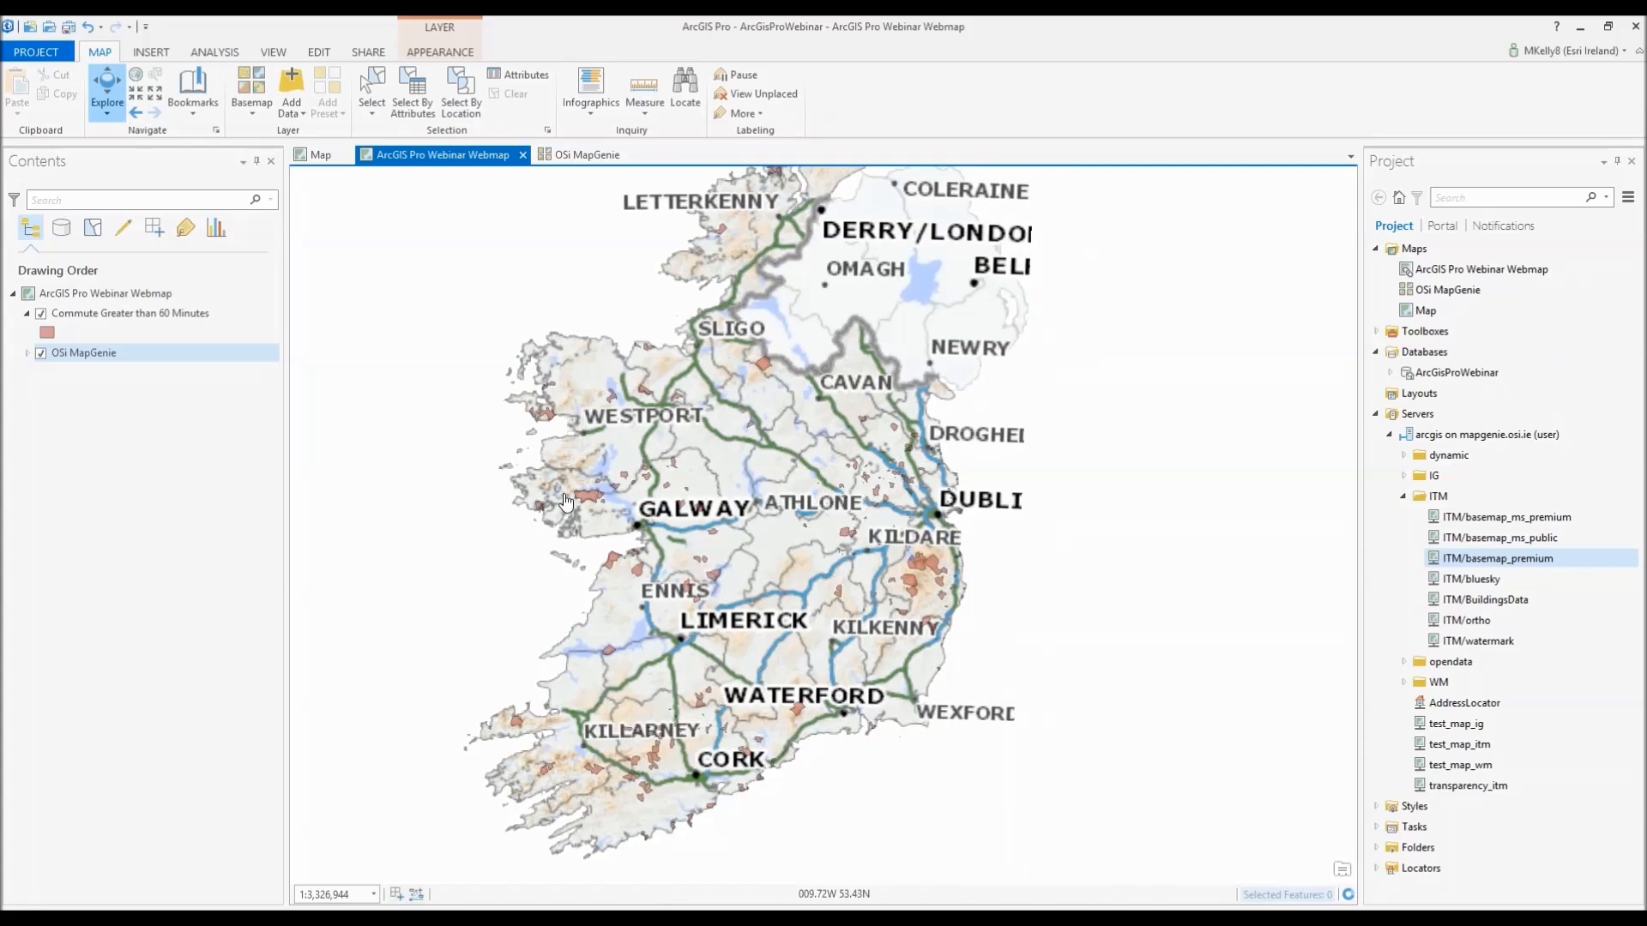
- View the OSi MapGenie basemap and return to the ArcGIS Pro Webinar Webmap
click(568, 158)
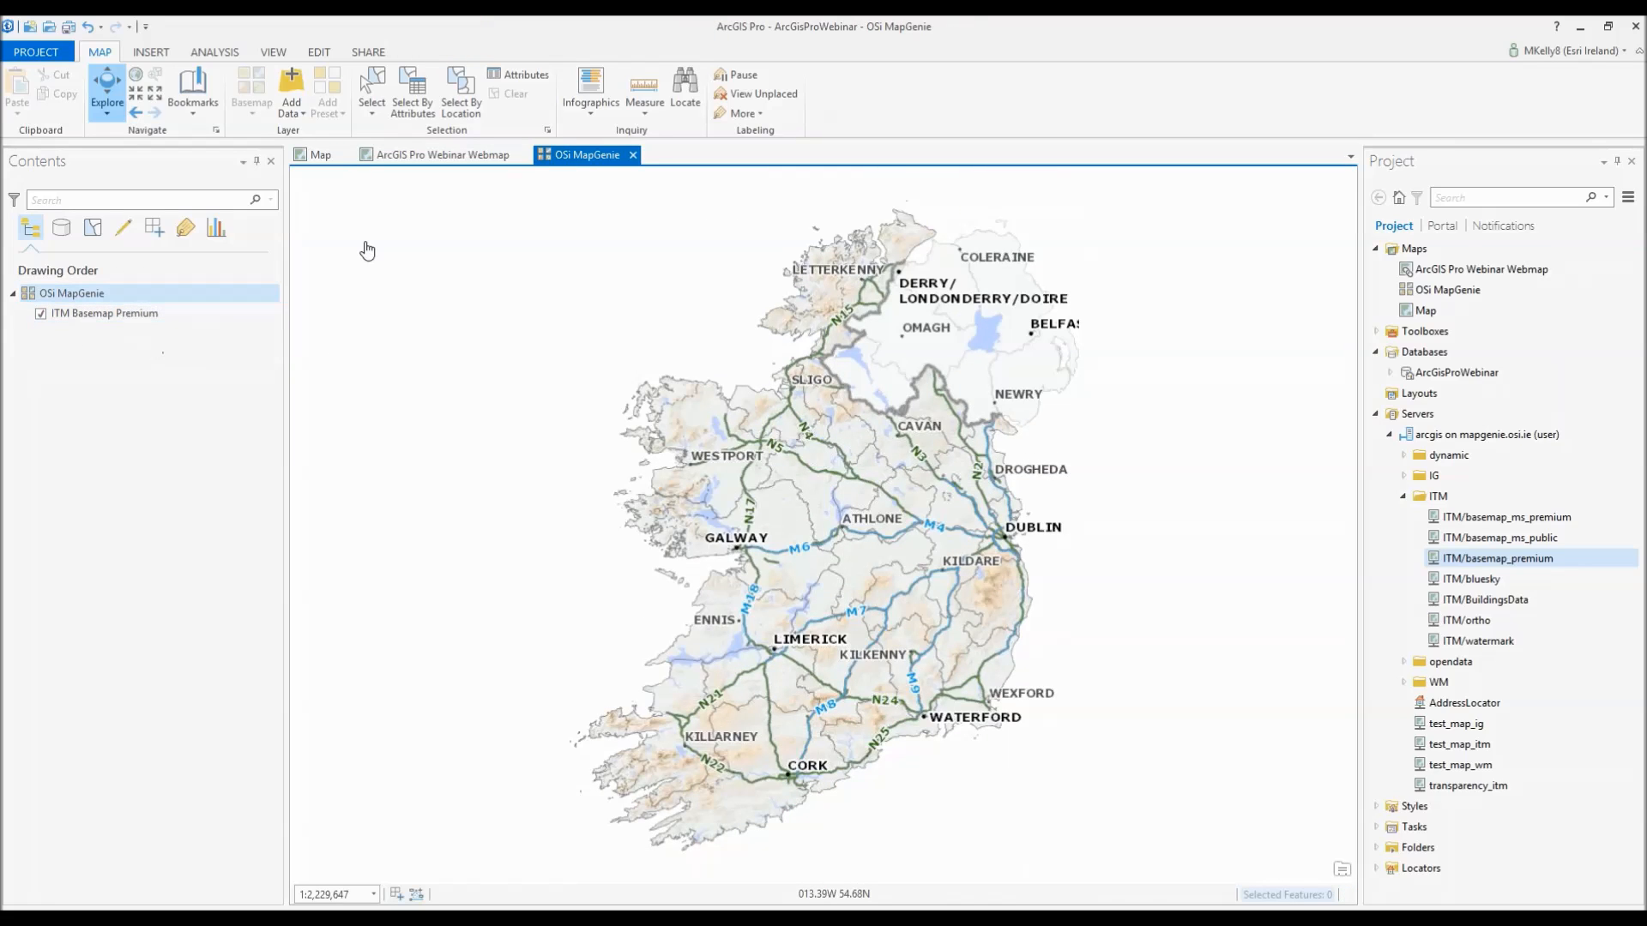
click(450, 158)
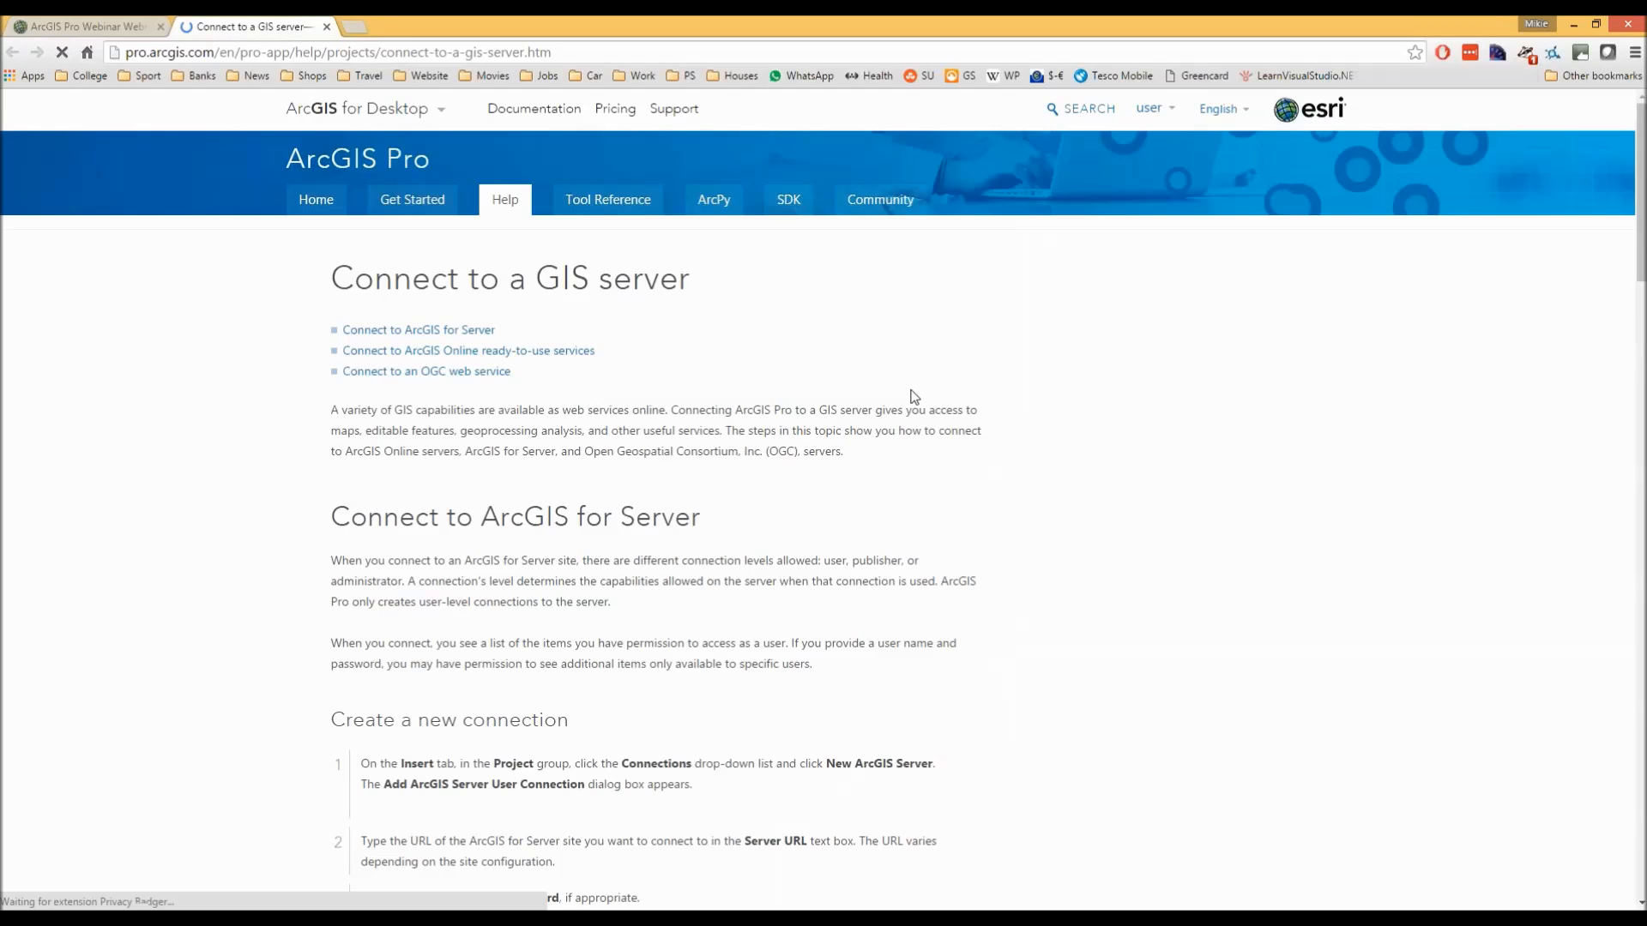
- Read the "Connect to a GIS server" help page in the web browser for the ArcGIS Online server addresses, and return to ArcGIS Pro
scroll(864, 426, down, 20)
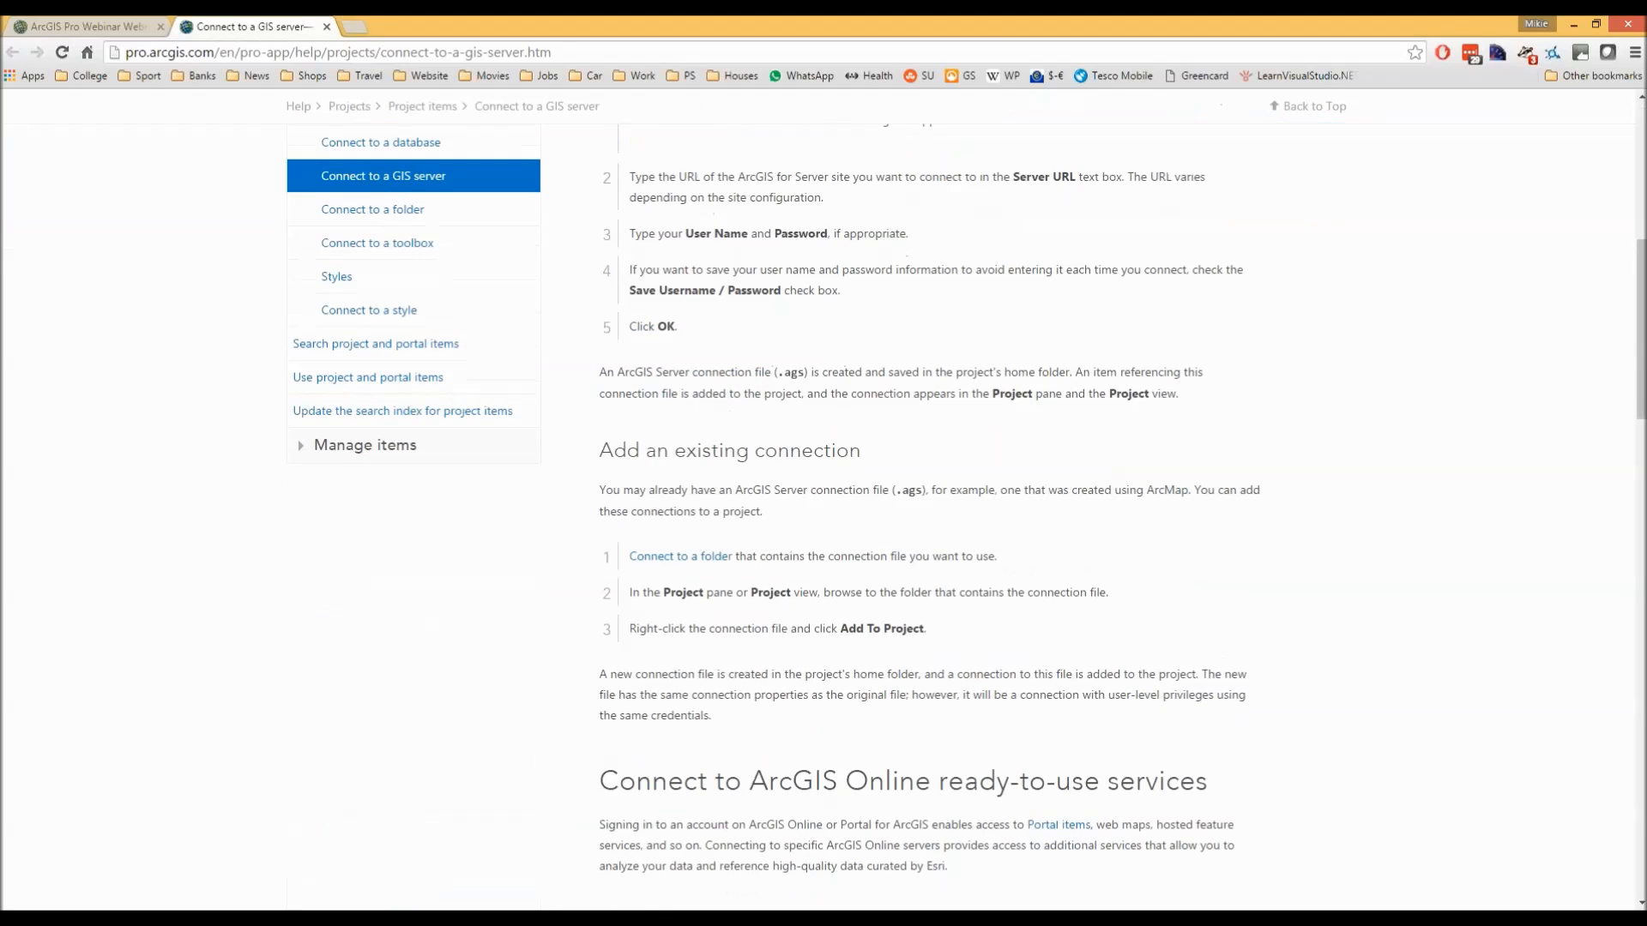
scroll(864, 427, up, 3)
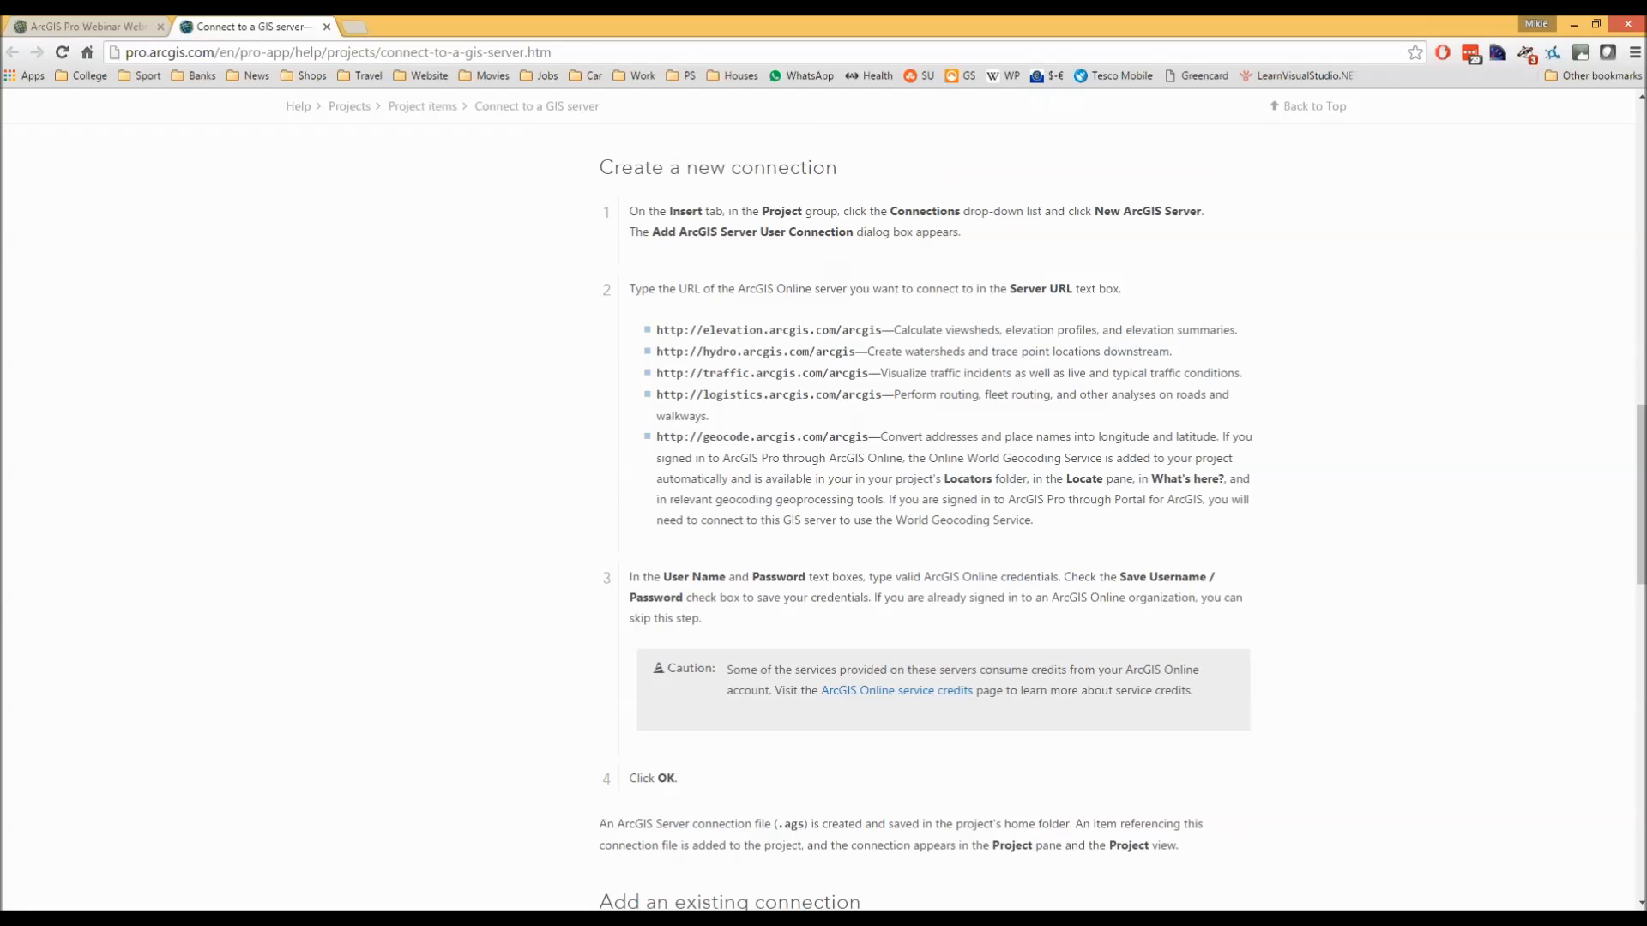
click(1576, 23)
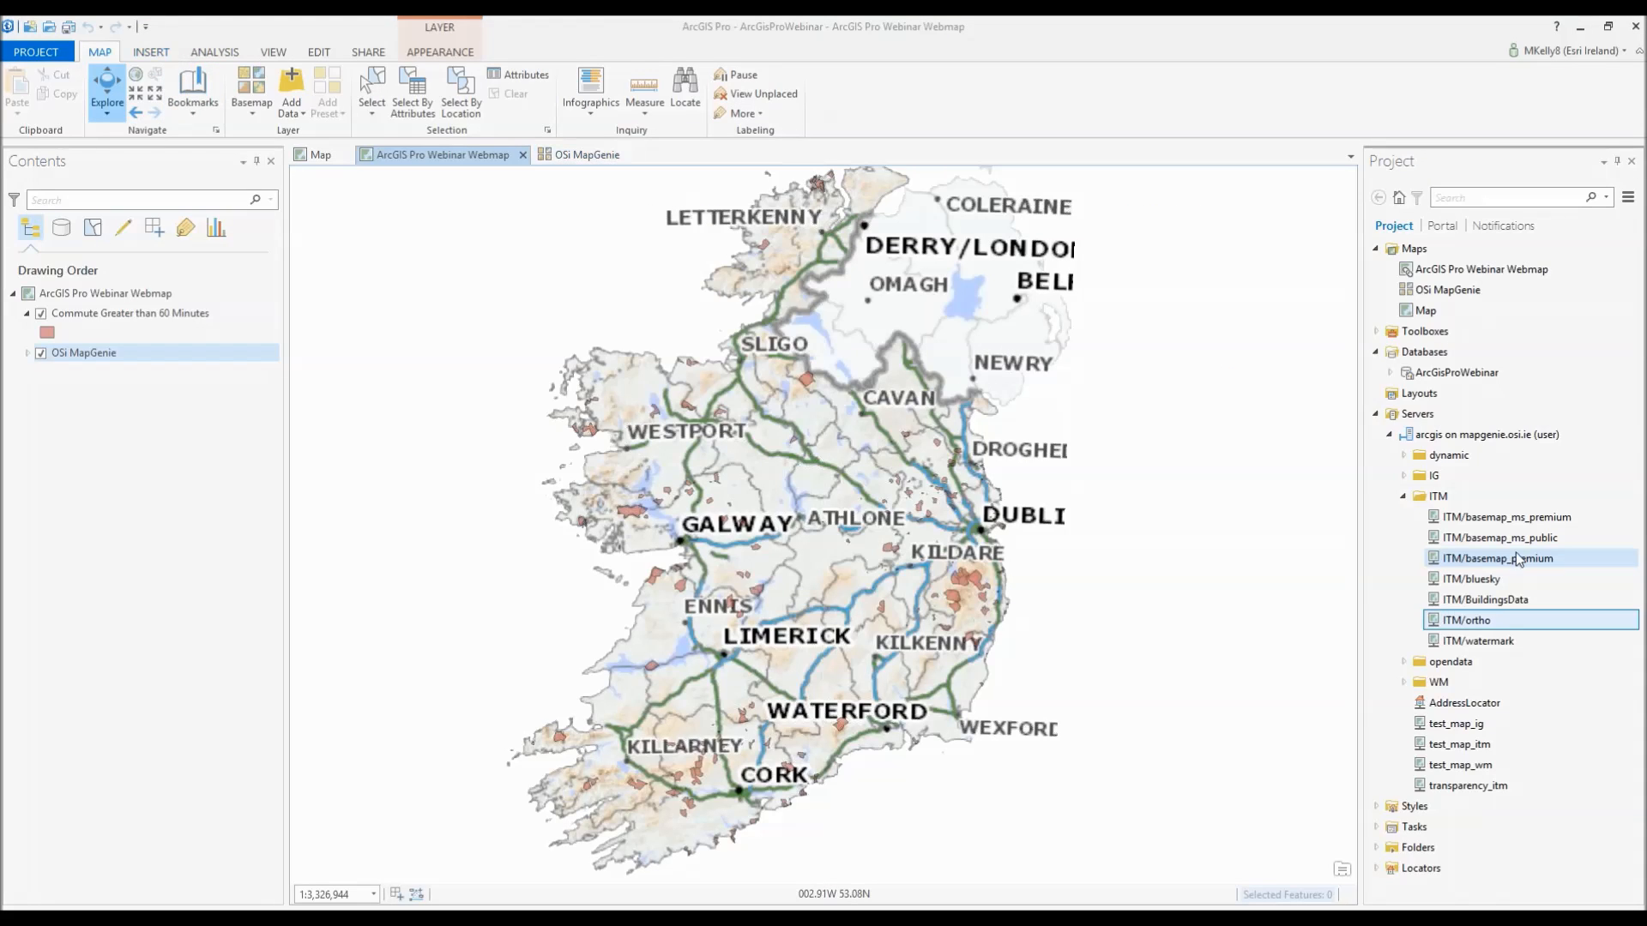
mouse_move(1495, 701)
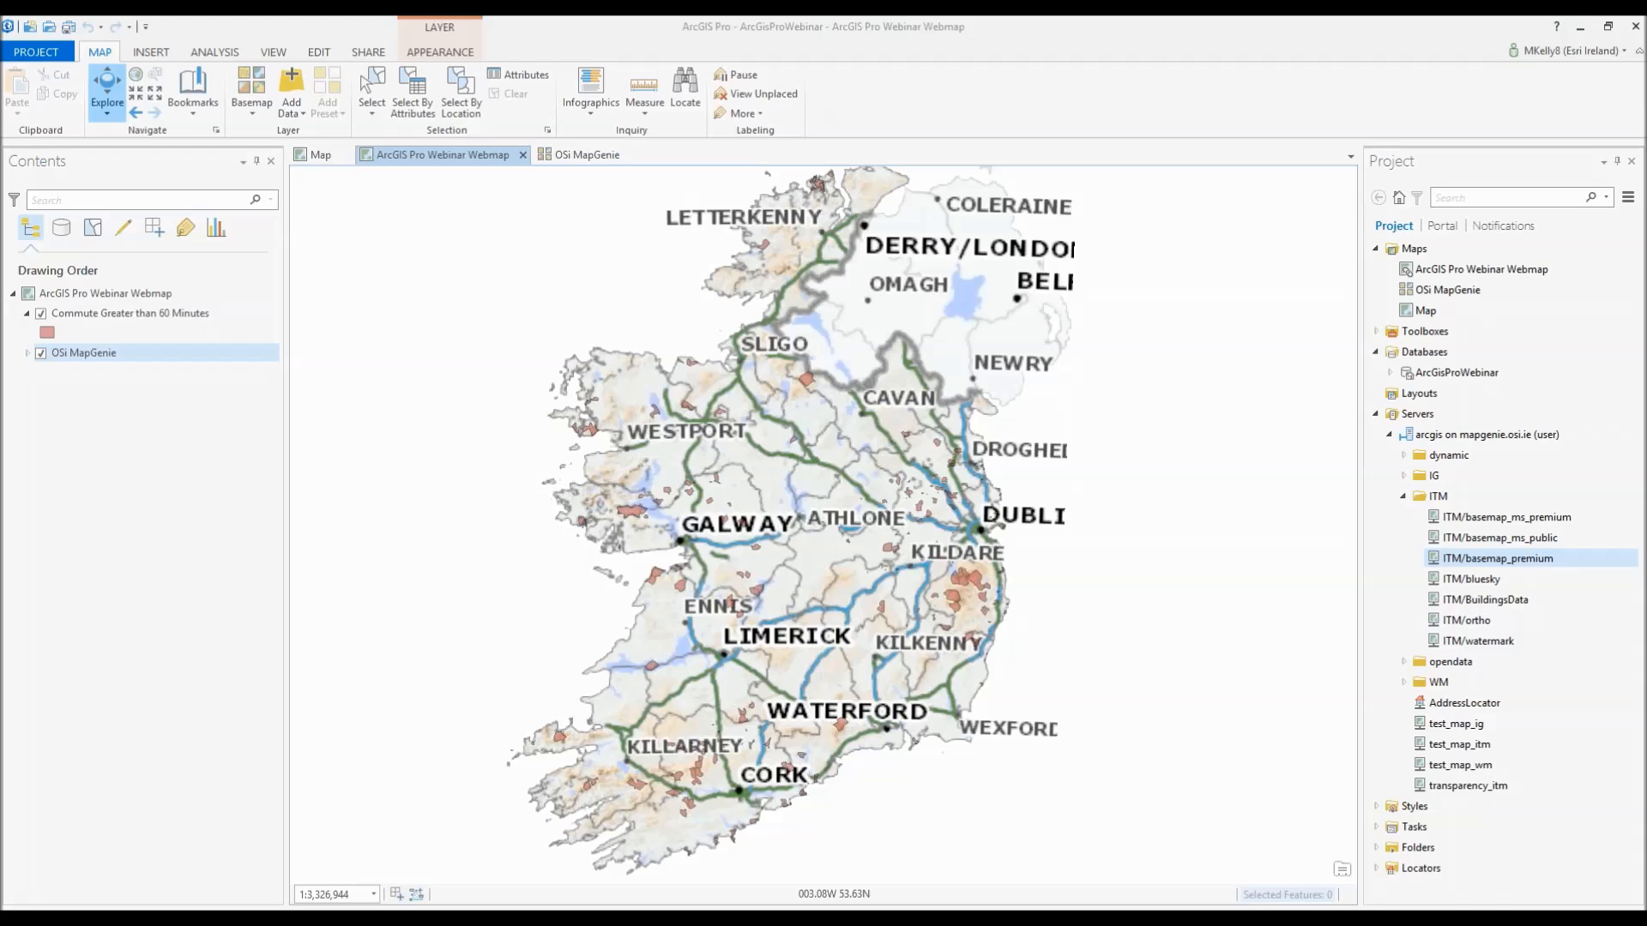
click(1458, 291)
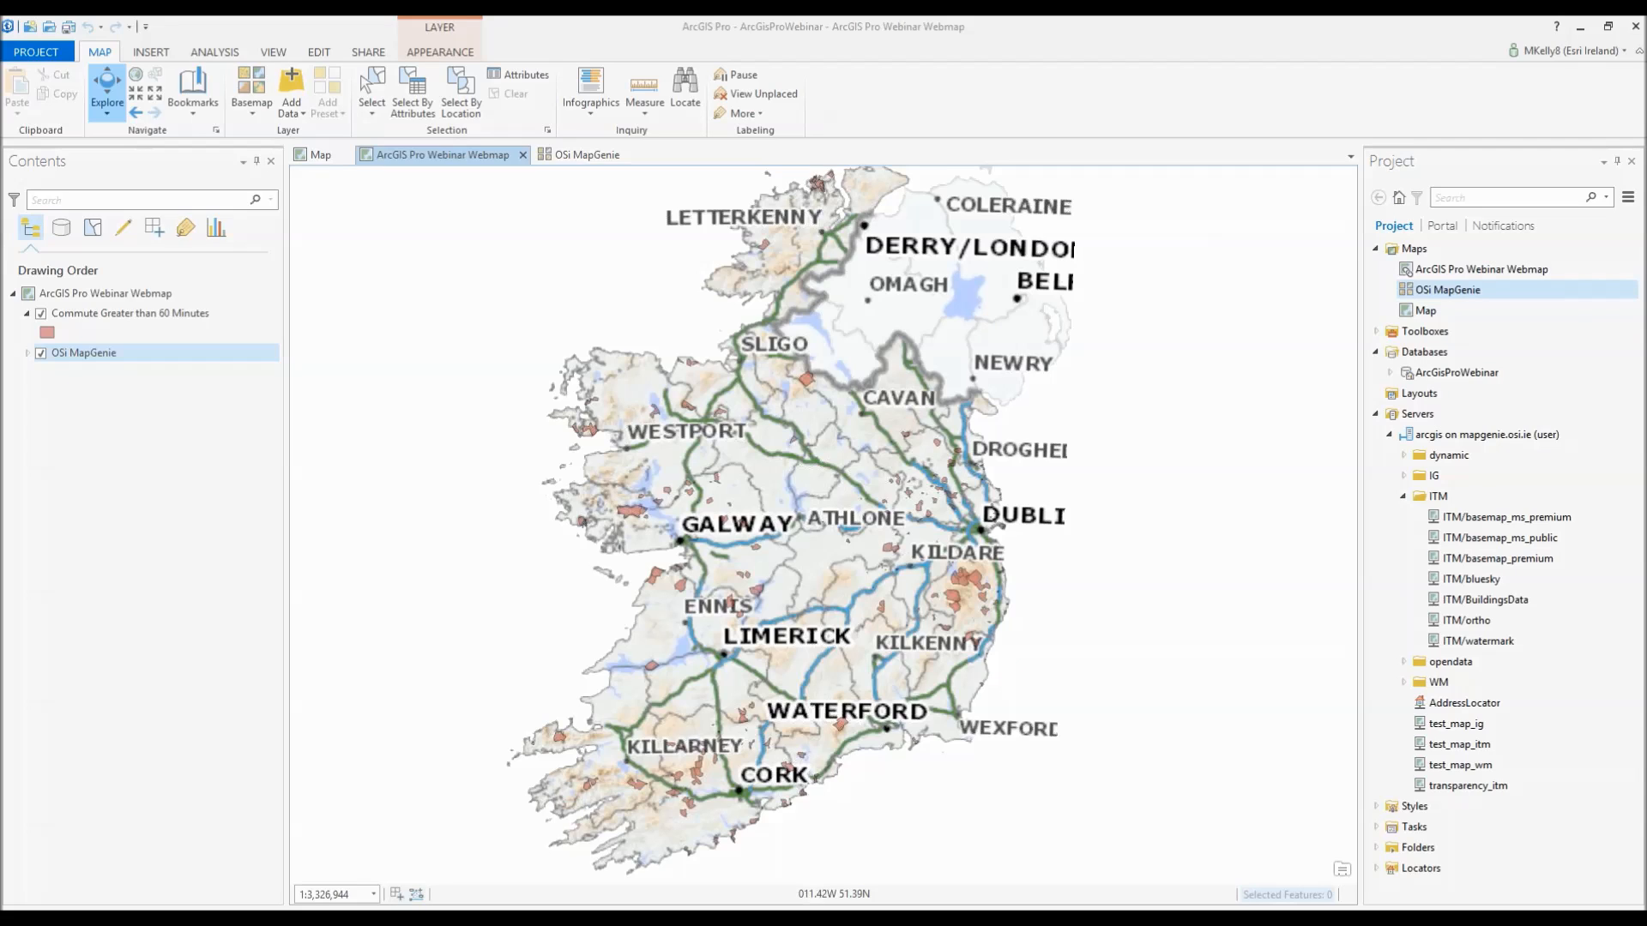
- Switch to the web browser, find the GeoHive site from a new page and open its map viewer
click(149, 897)
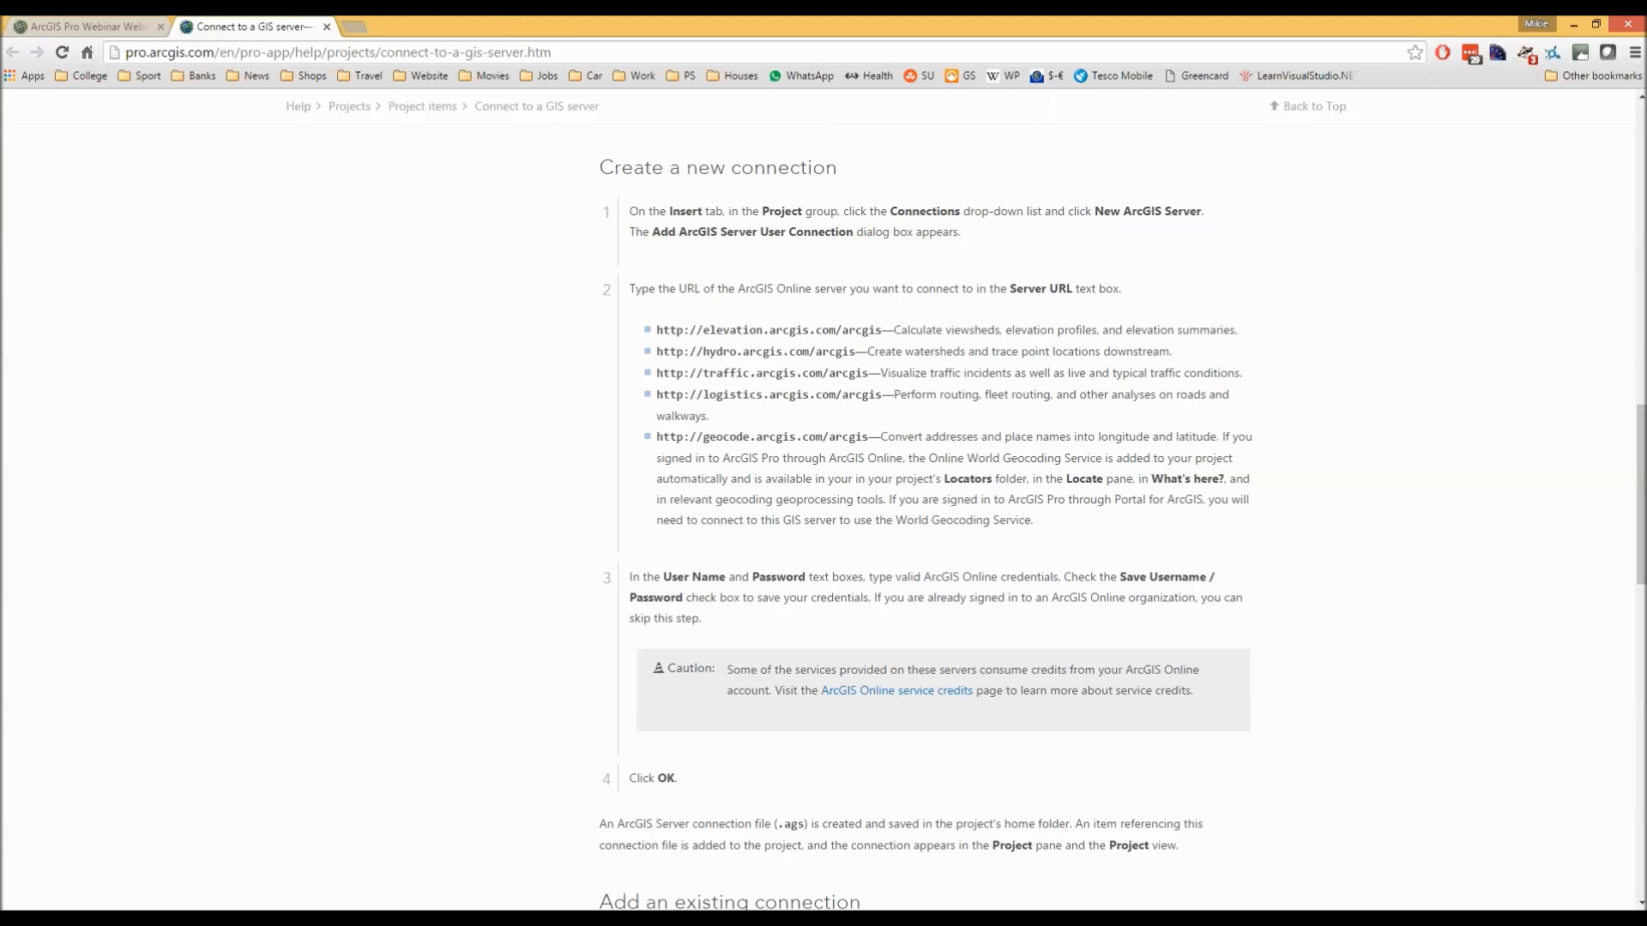
key(ctrl+t)
text(geohive)
key(Return)
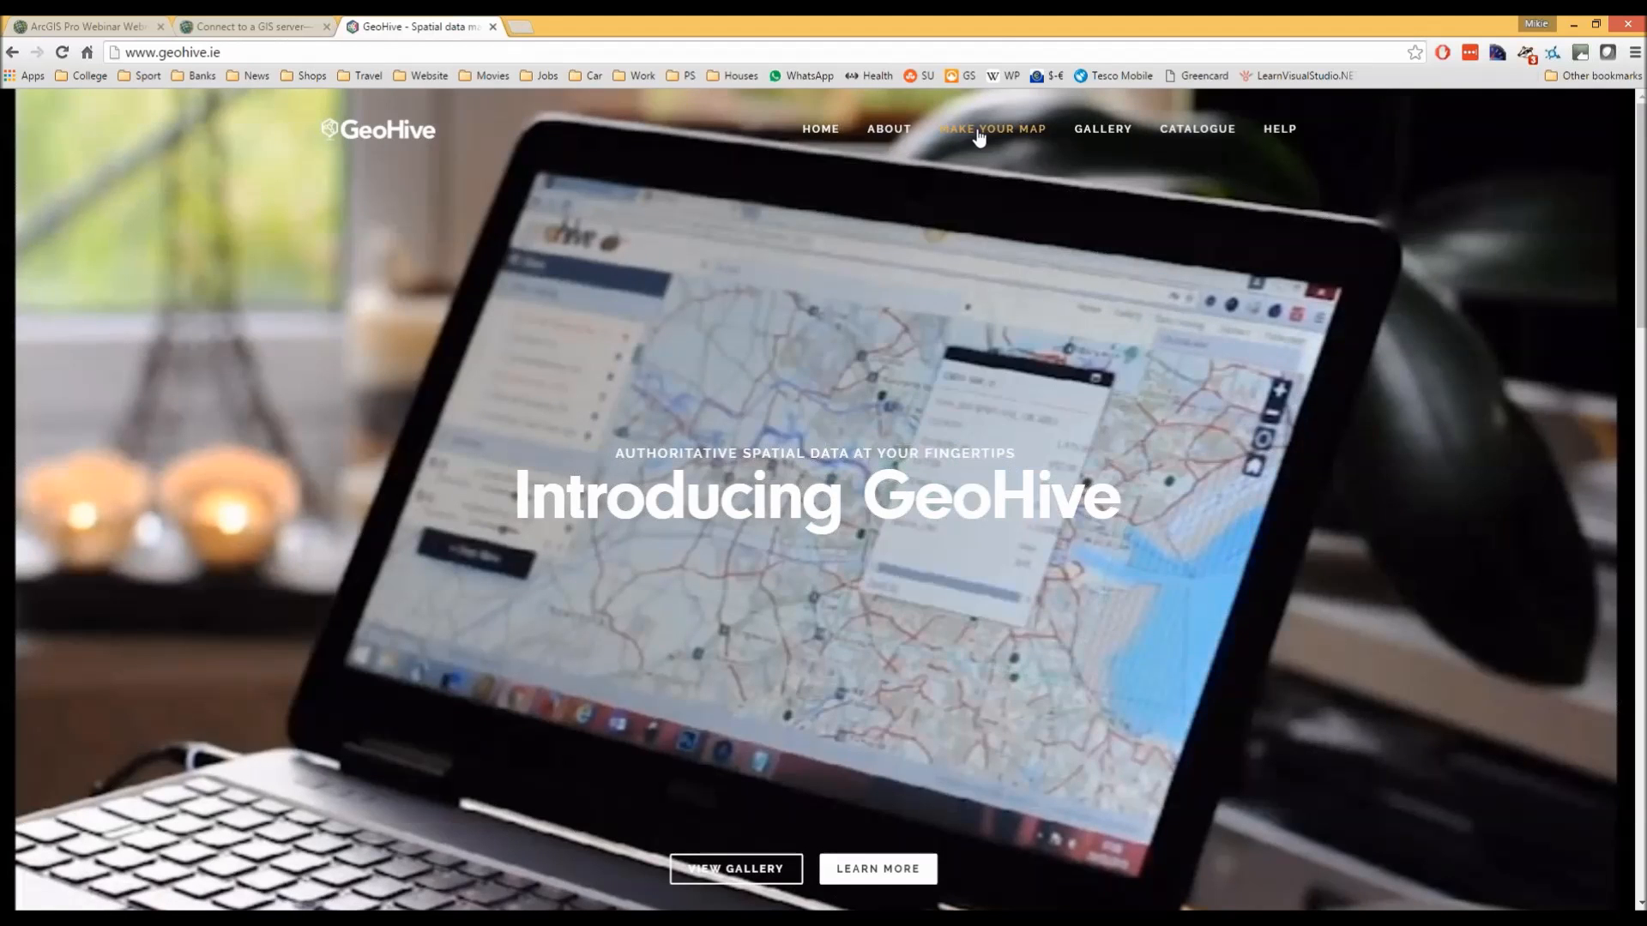
click(979, 130)
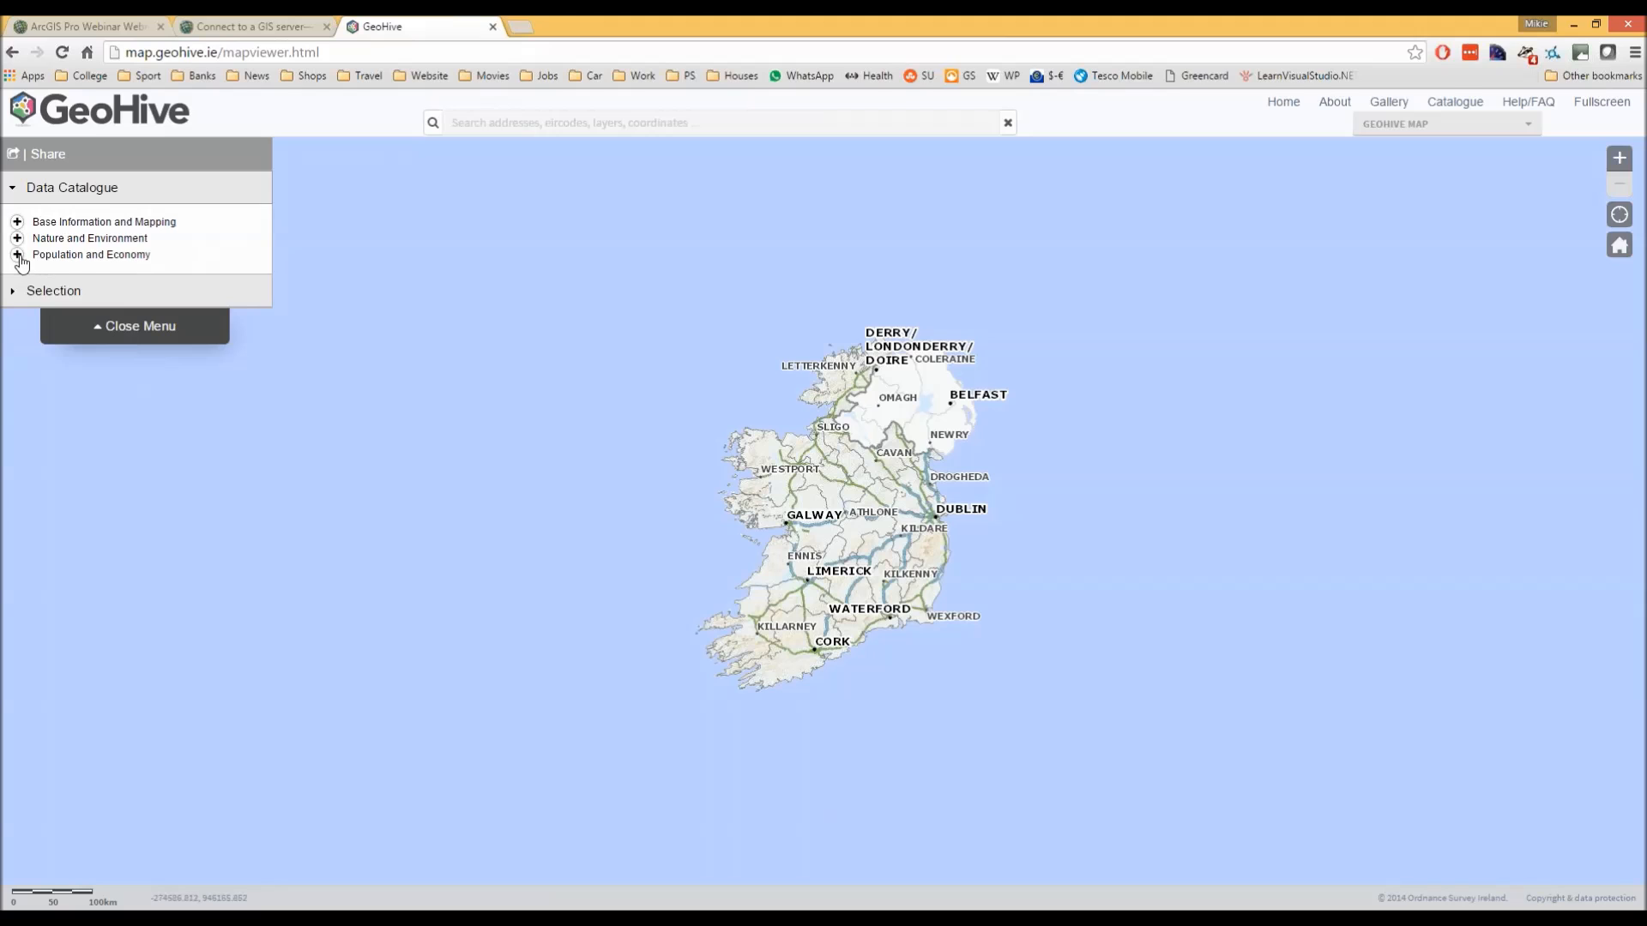
- Open the service page of the Primary Schools, Dept. of Education & Skills layer from the Education group of the Population and Economy catalogue
click(17, 256)
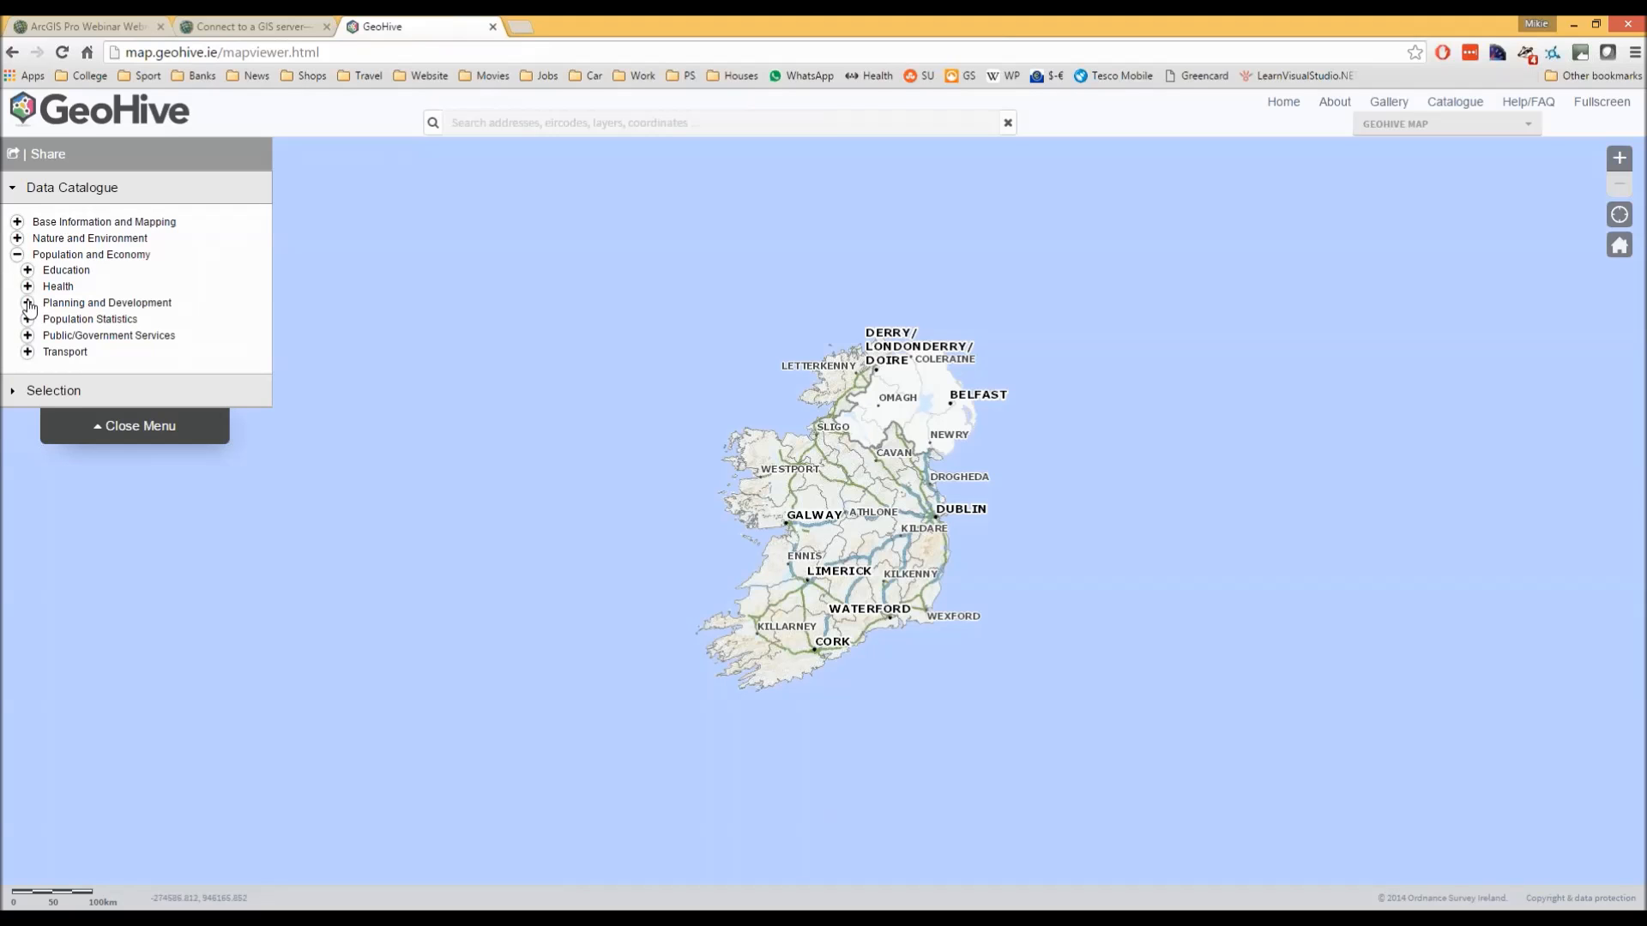
click(28, 270)
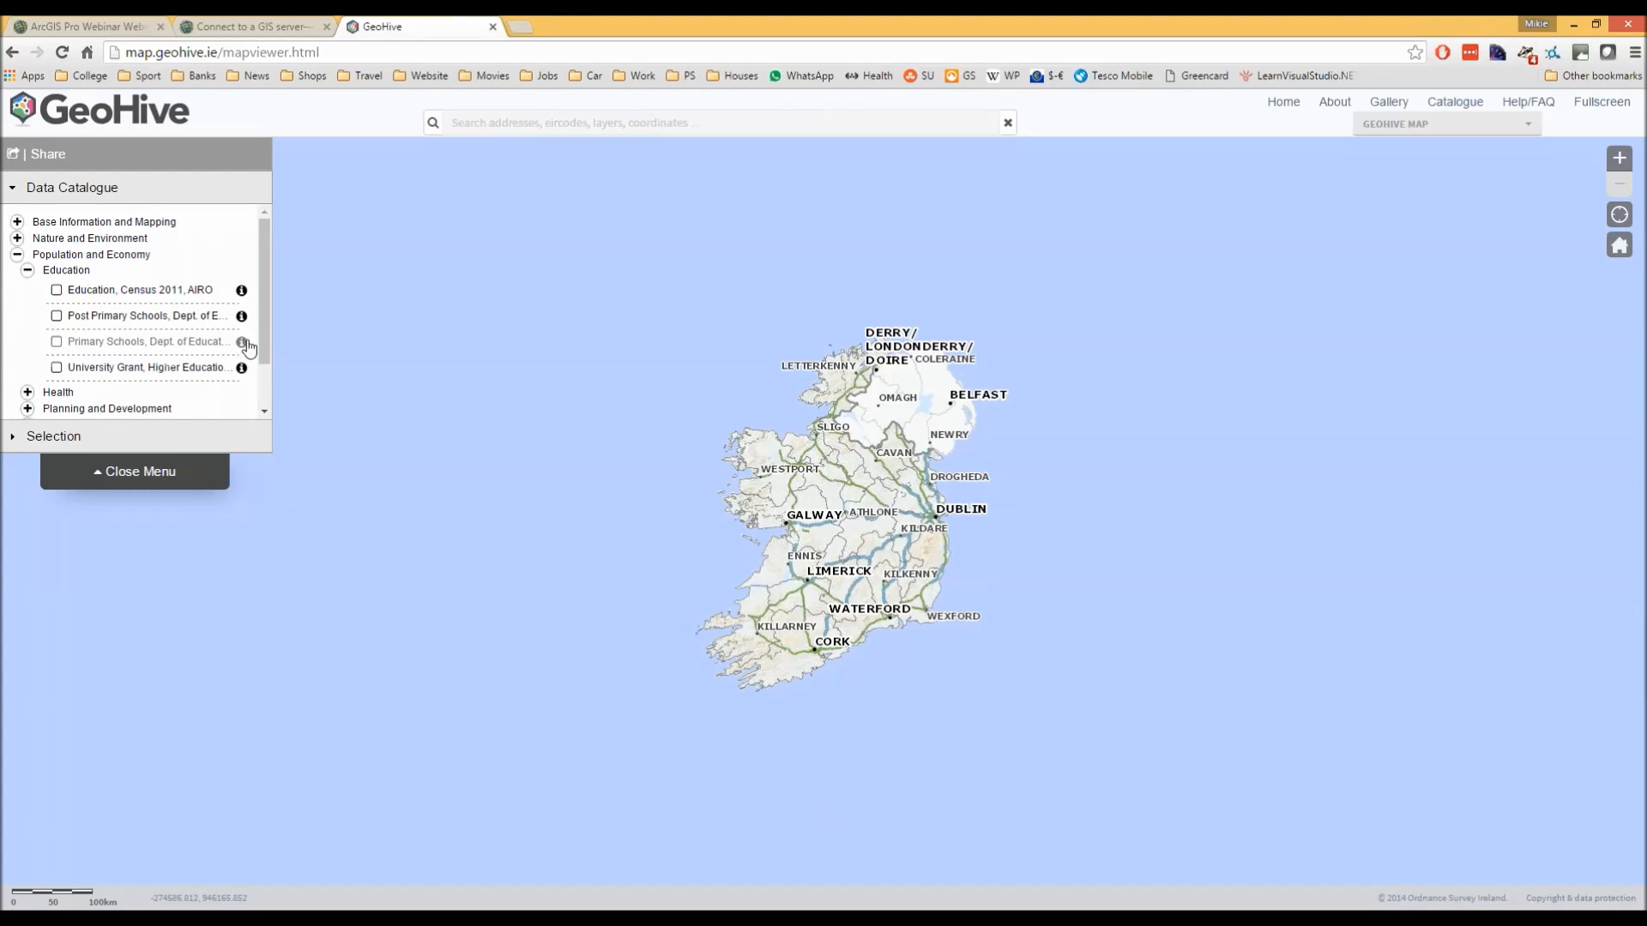
click(242, 342)
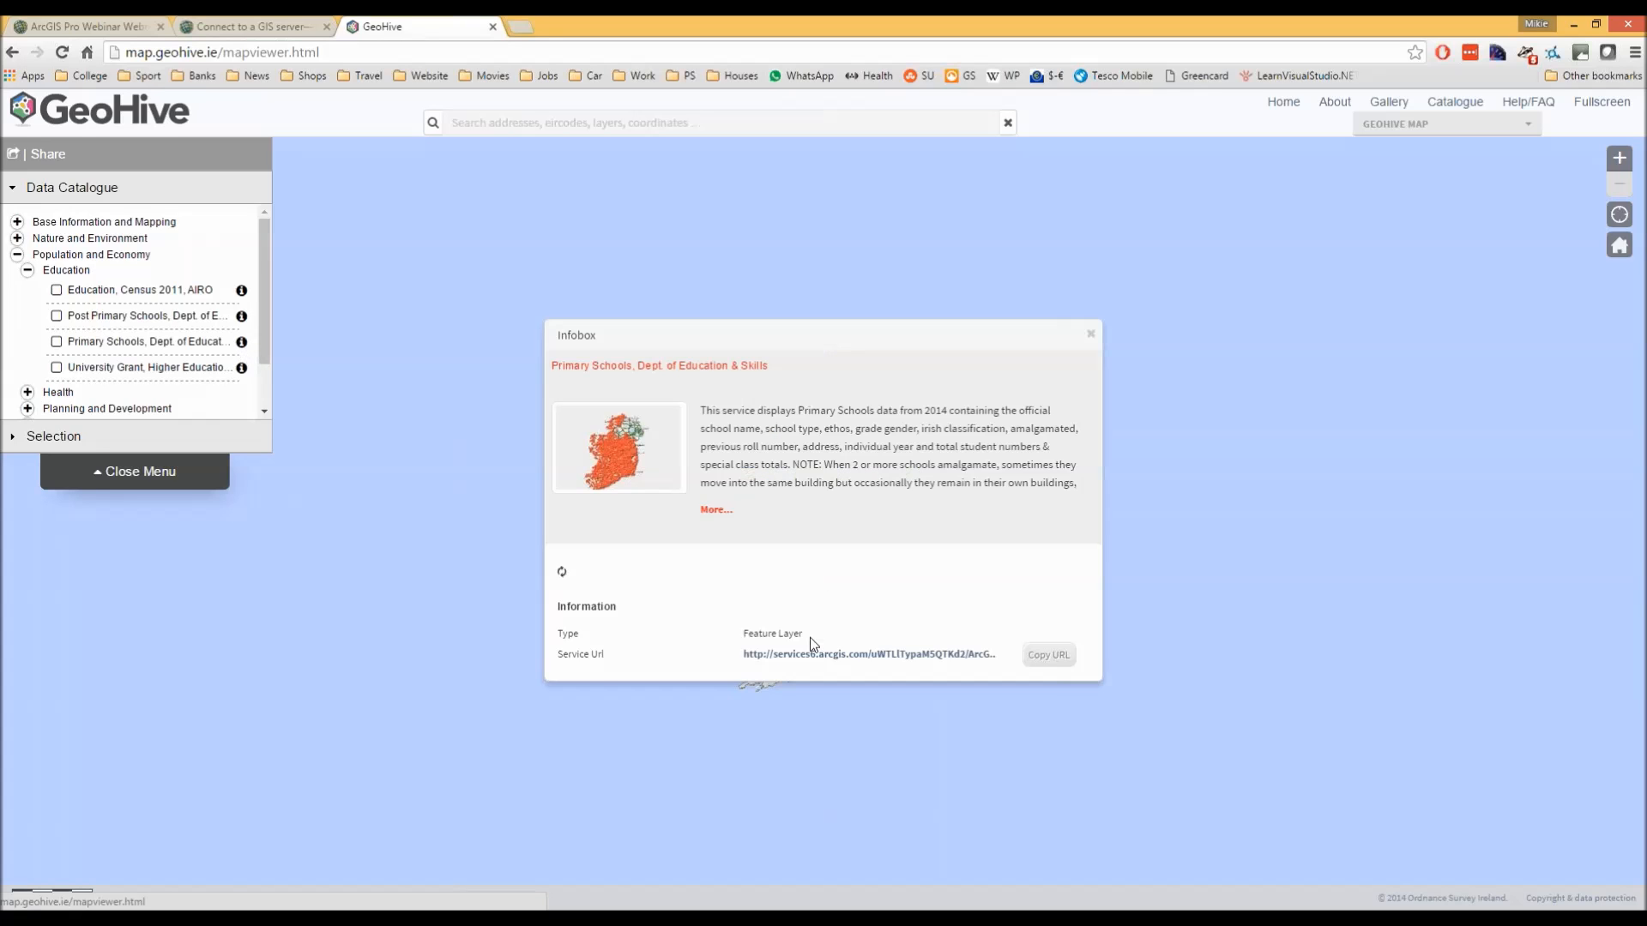
click(853, 689)
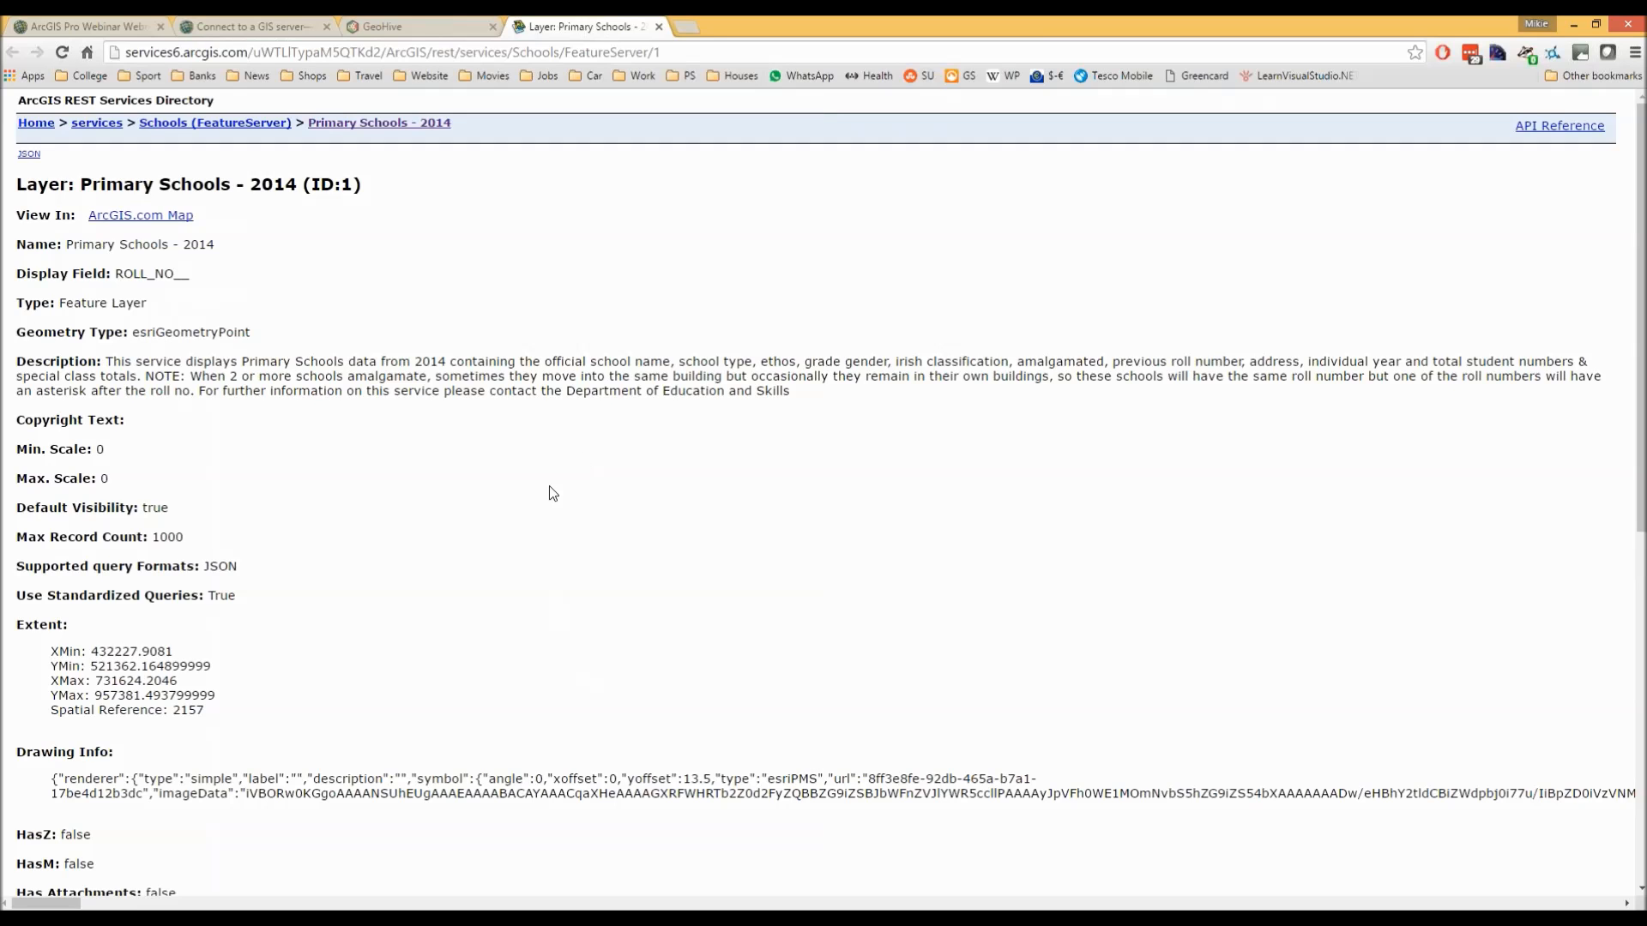
- Run a GET query on the Primary Schools - 2014 layer with where clause 1=1, out fields * and JSON format
scroll(482, 573, down, 2)
scroll(481, 573, down, 5)
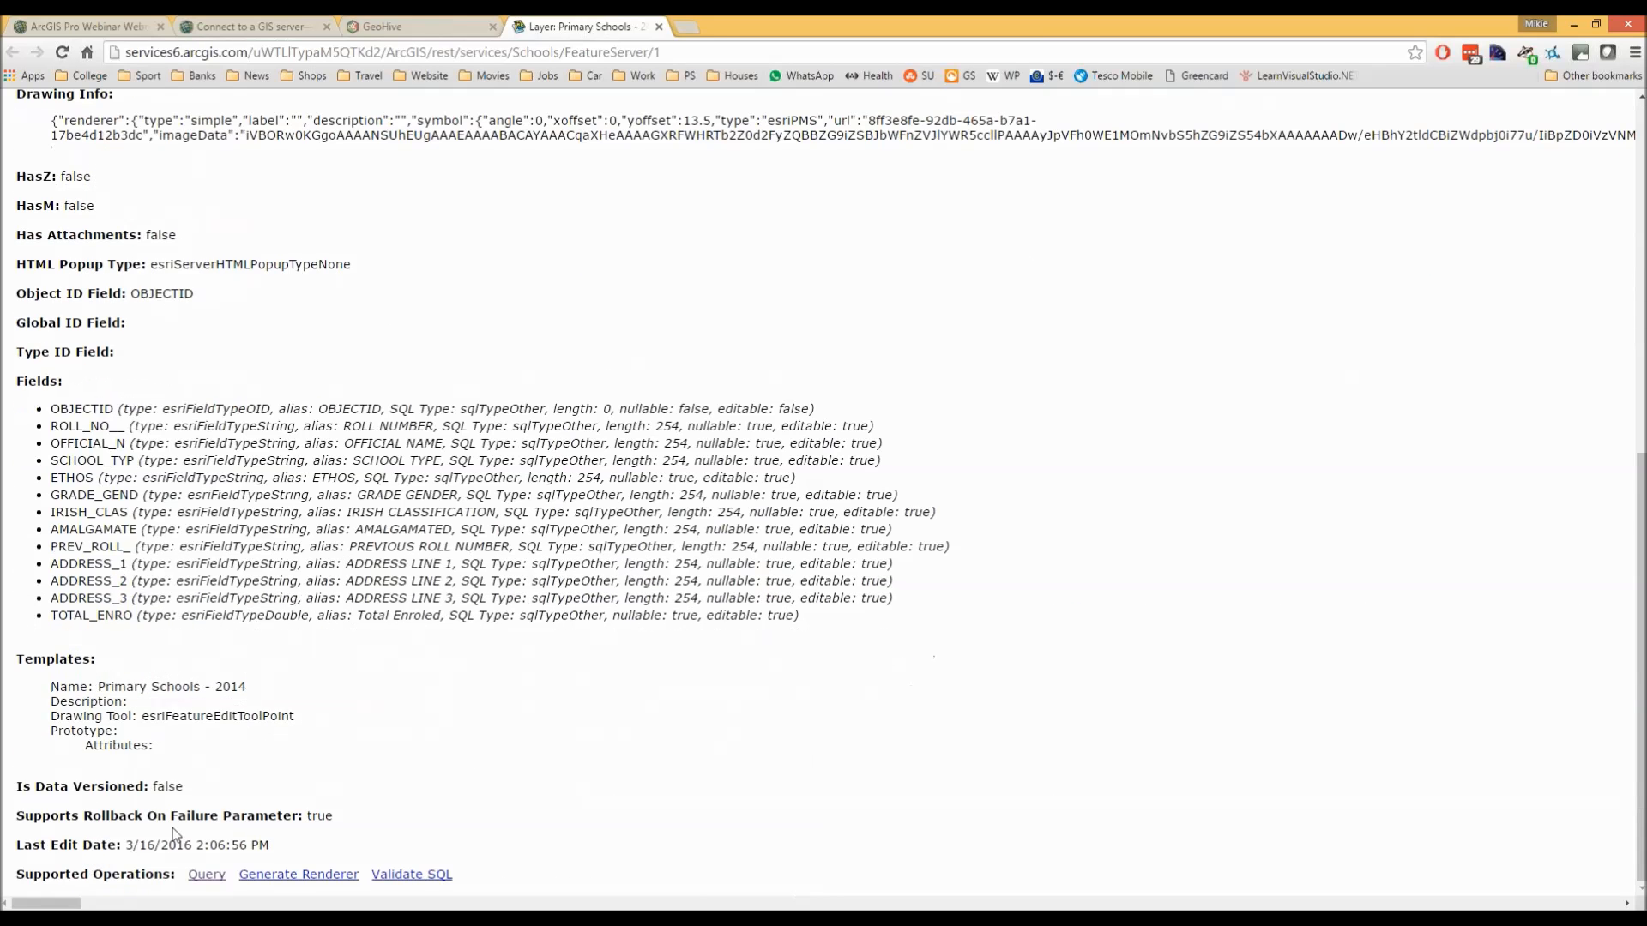
click(206, 874)
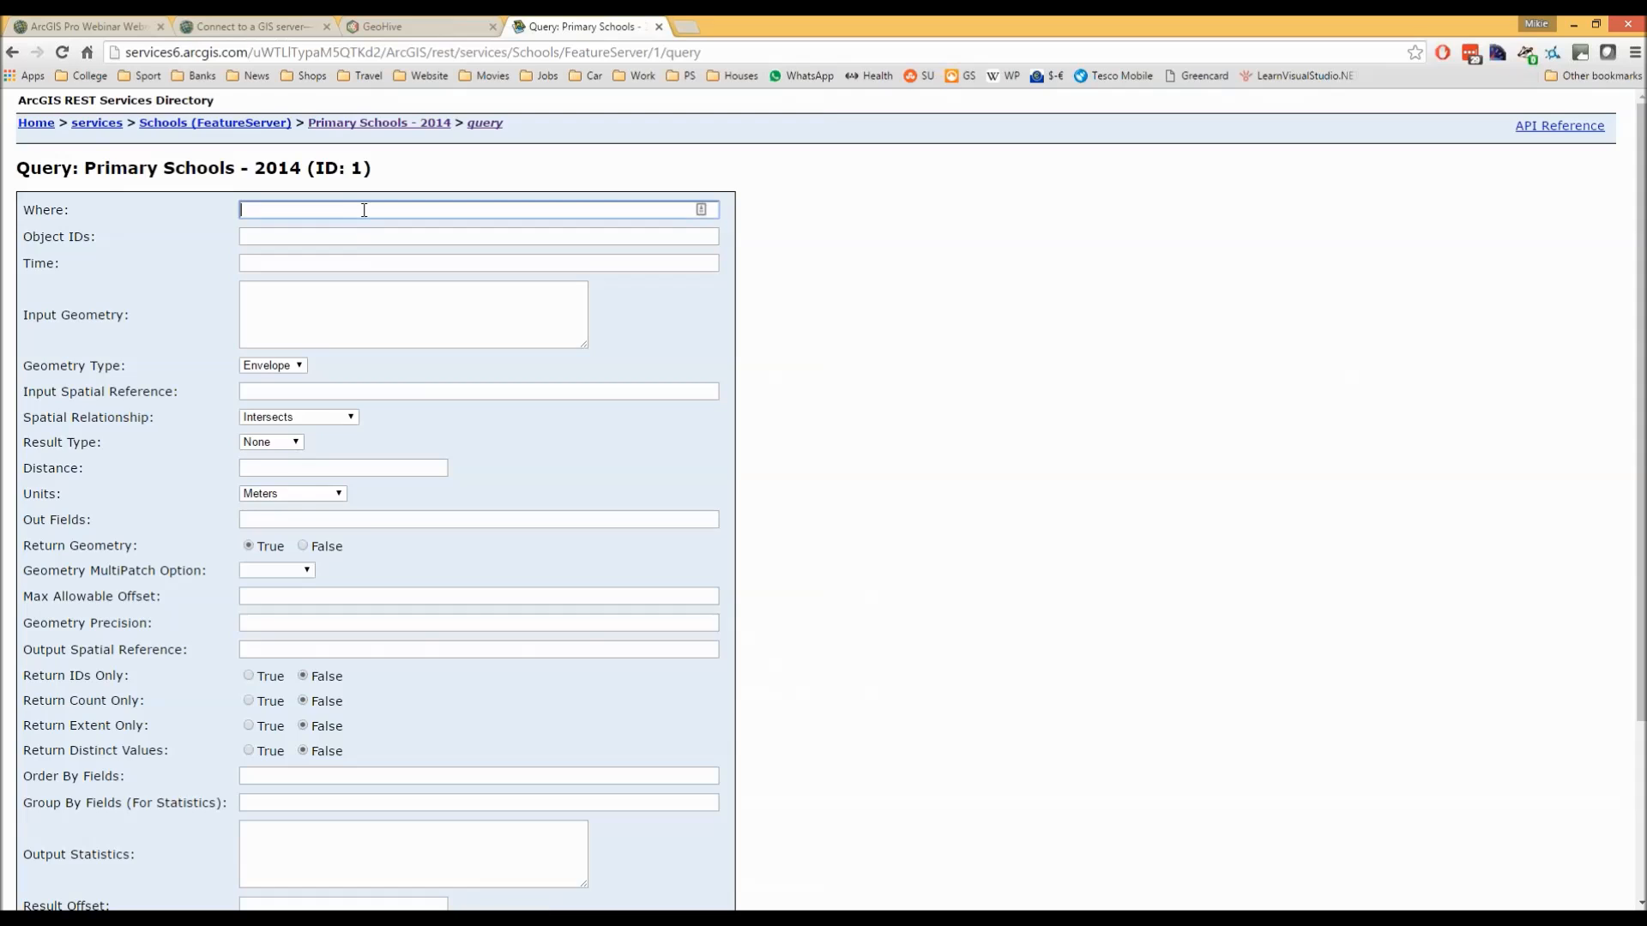
text(1=1)
click(242, 521)
text(*)
scroll(262, 527, down, 1)
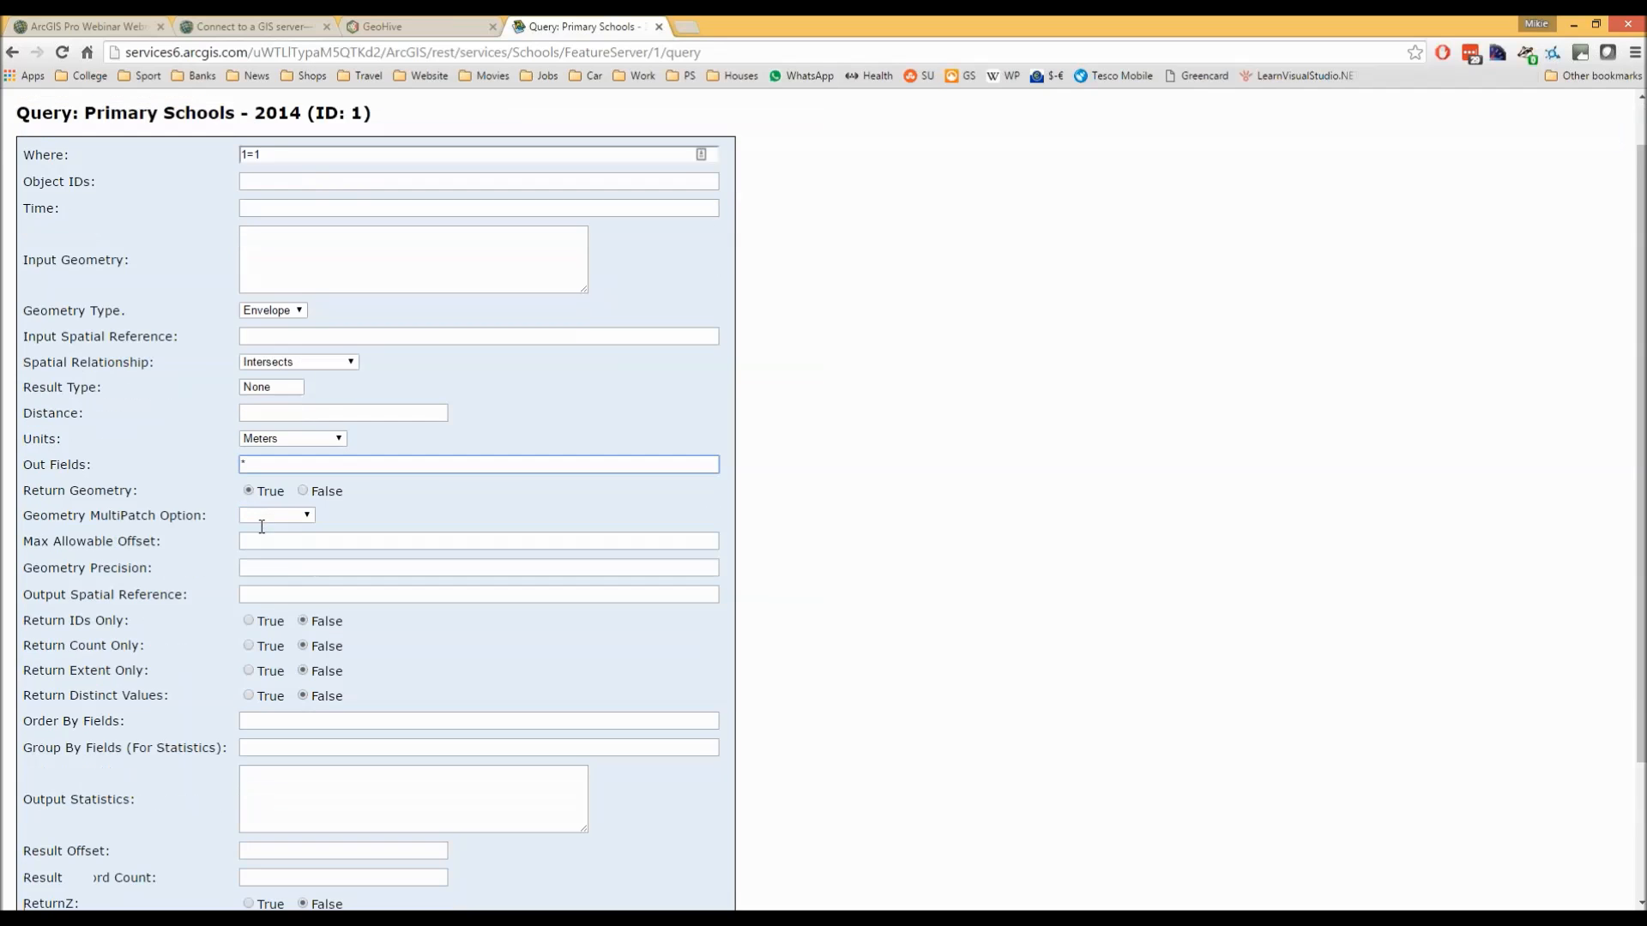
scroll(331, 358, up, 1)
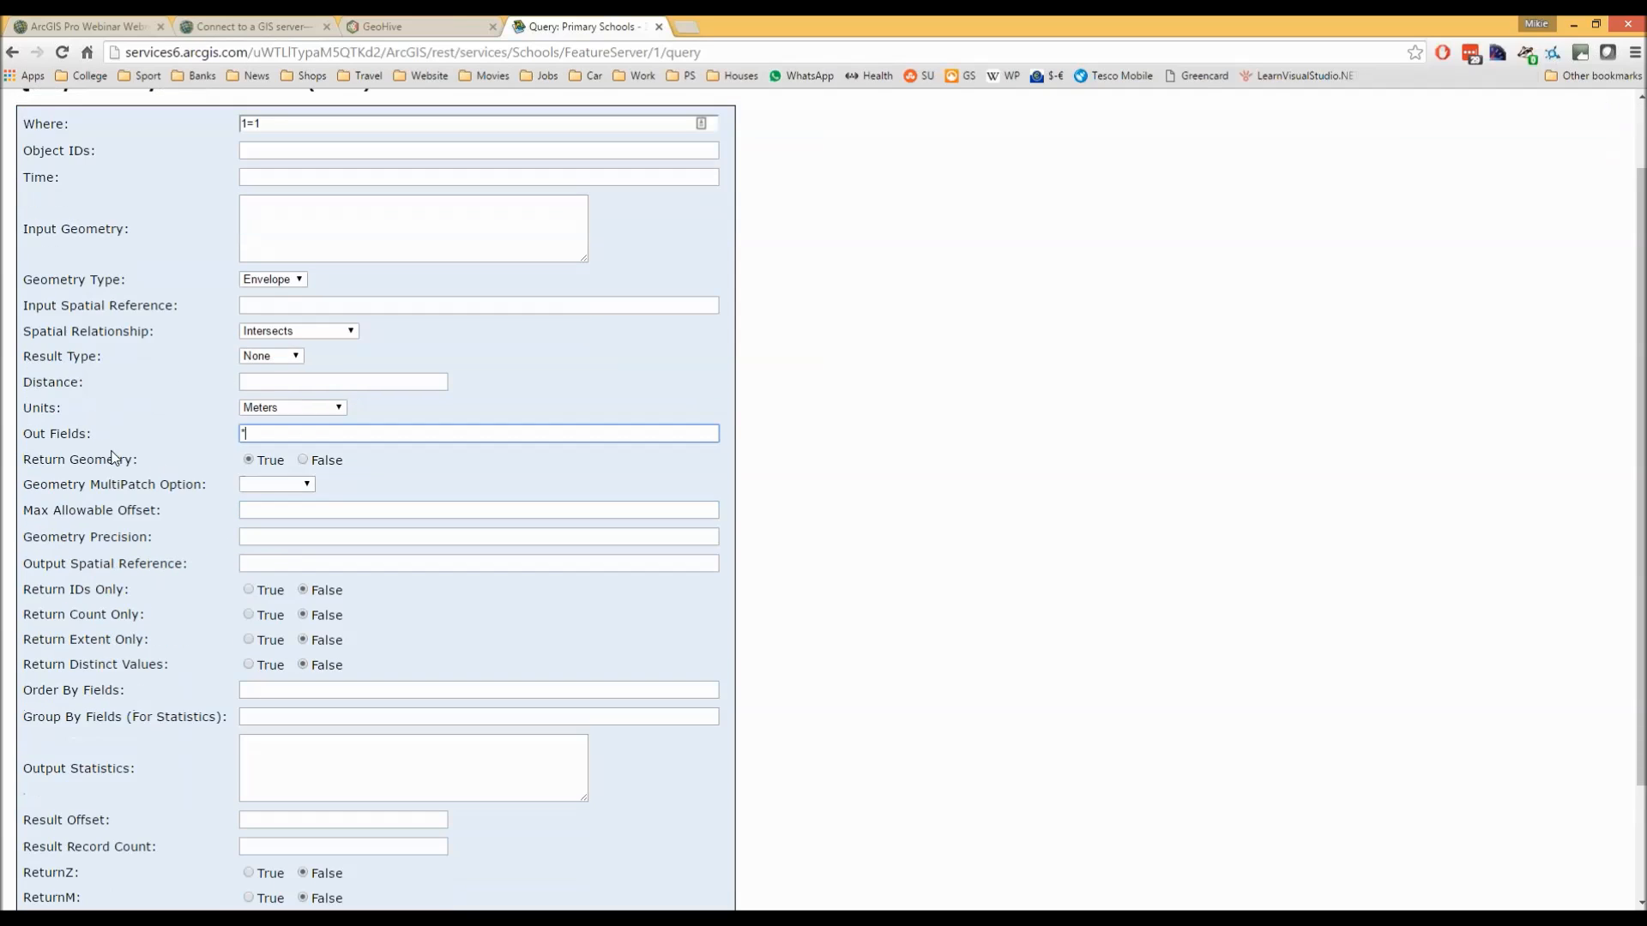
scroll(362, 514, down, 2)
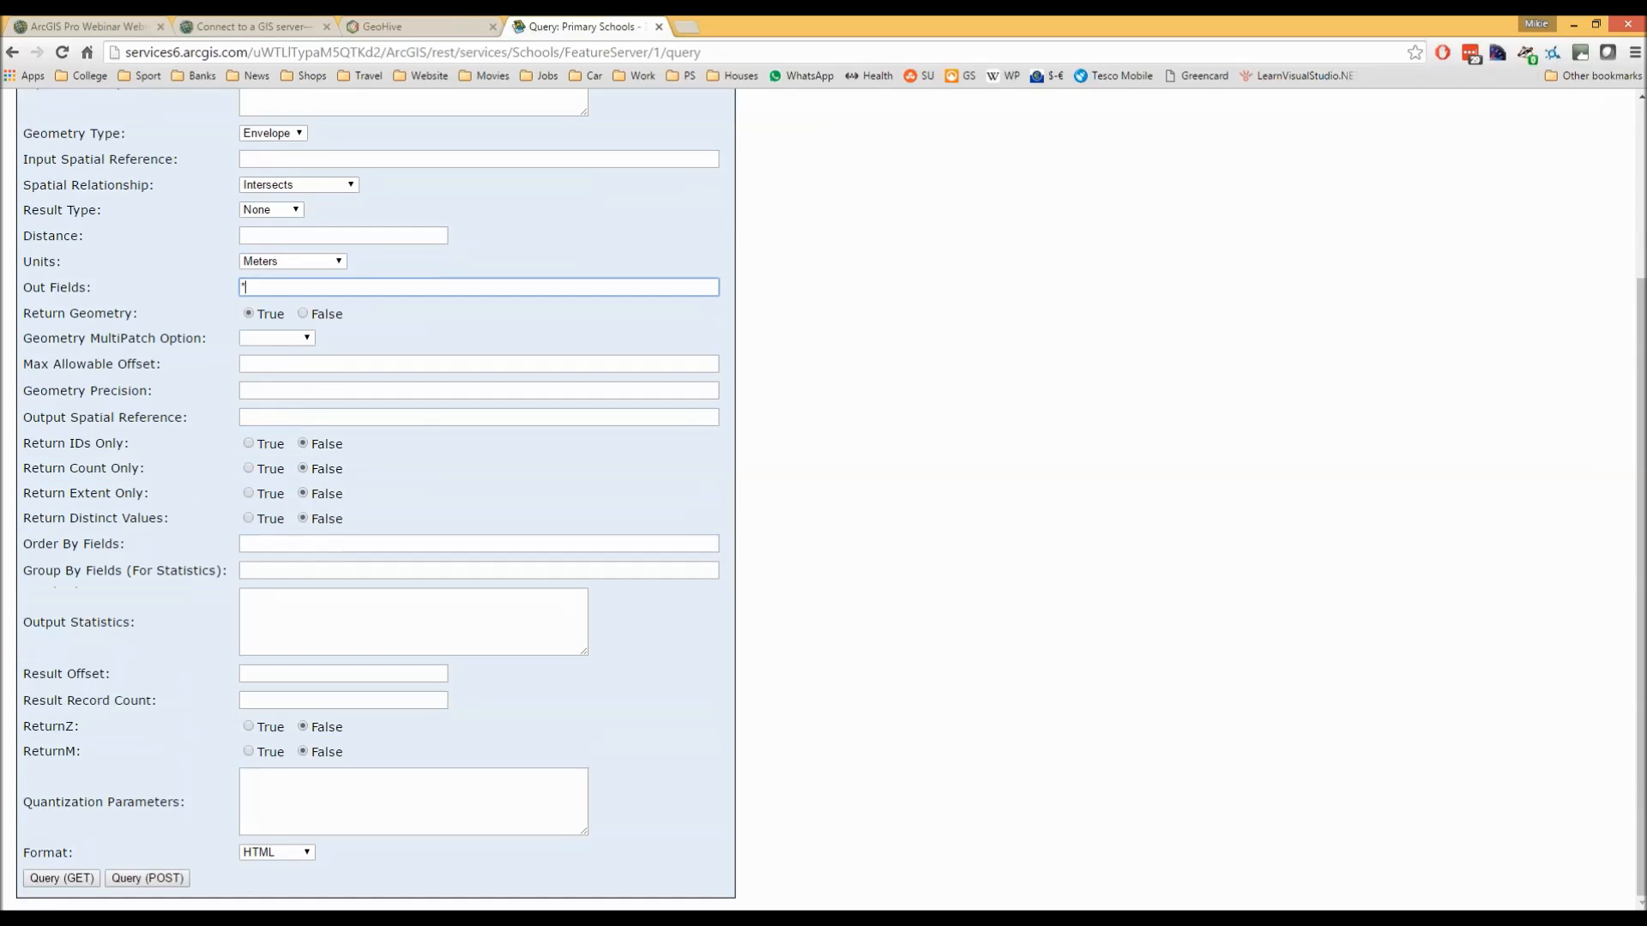
click(276, 851)
click(257, 877)
click(62, 878)
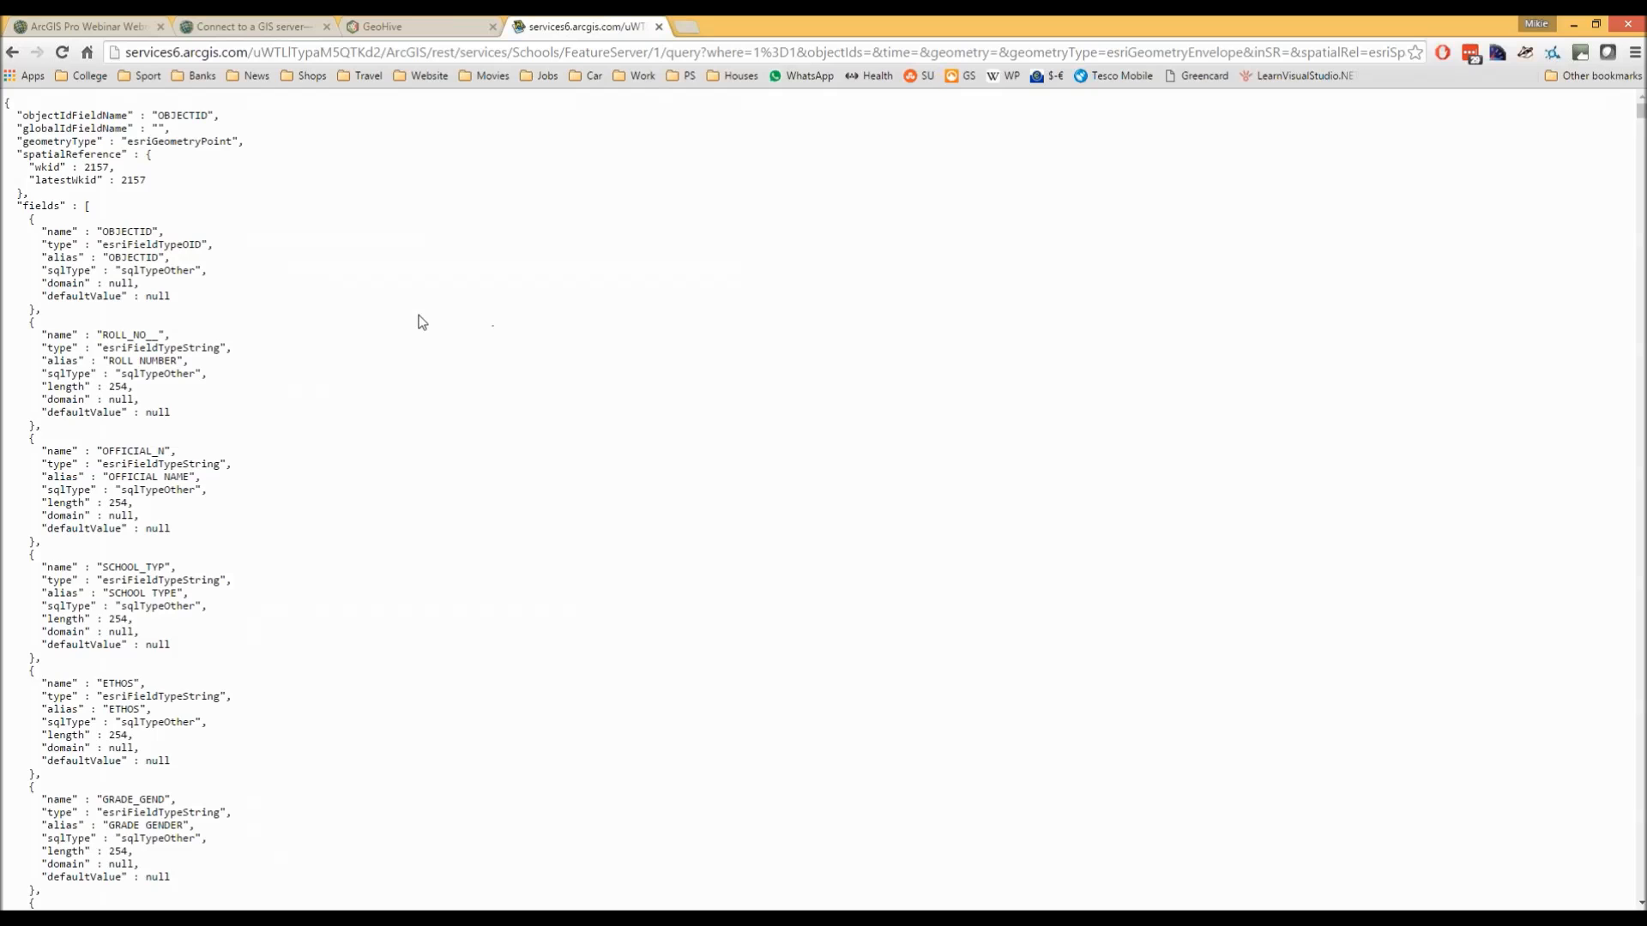
- Copy the entire JSON query result from the browser, close that page, and paste the text into the empty Notepad++ document
key(ctrl+a)
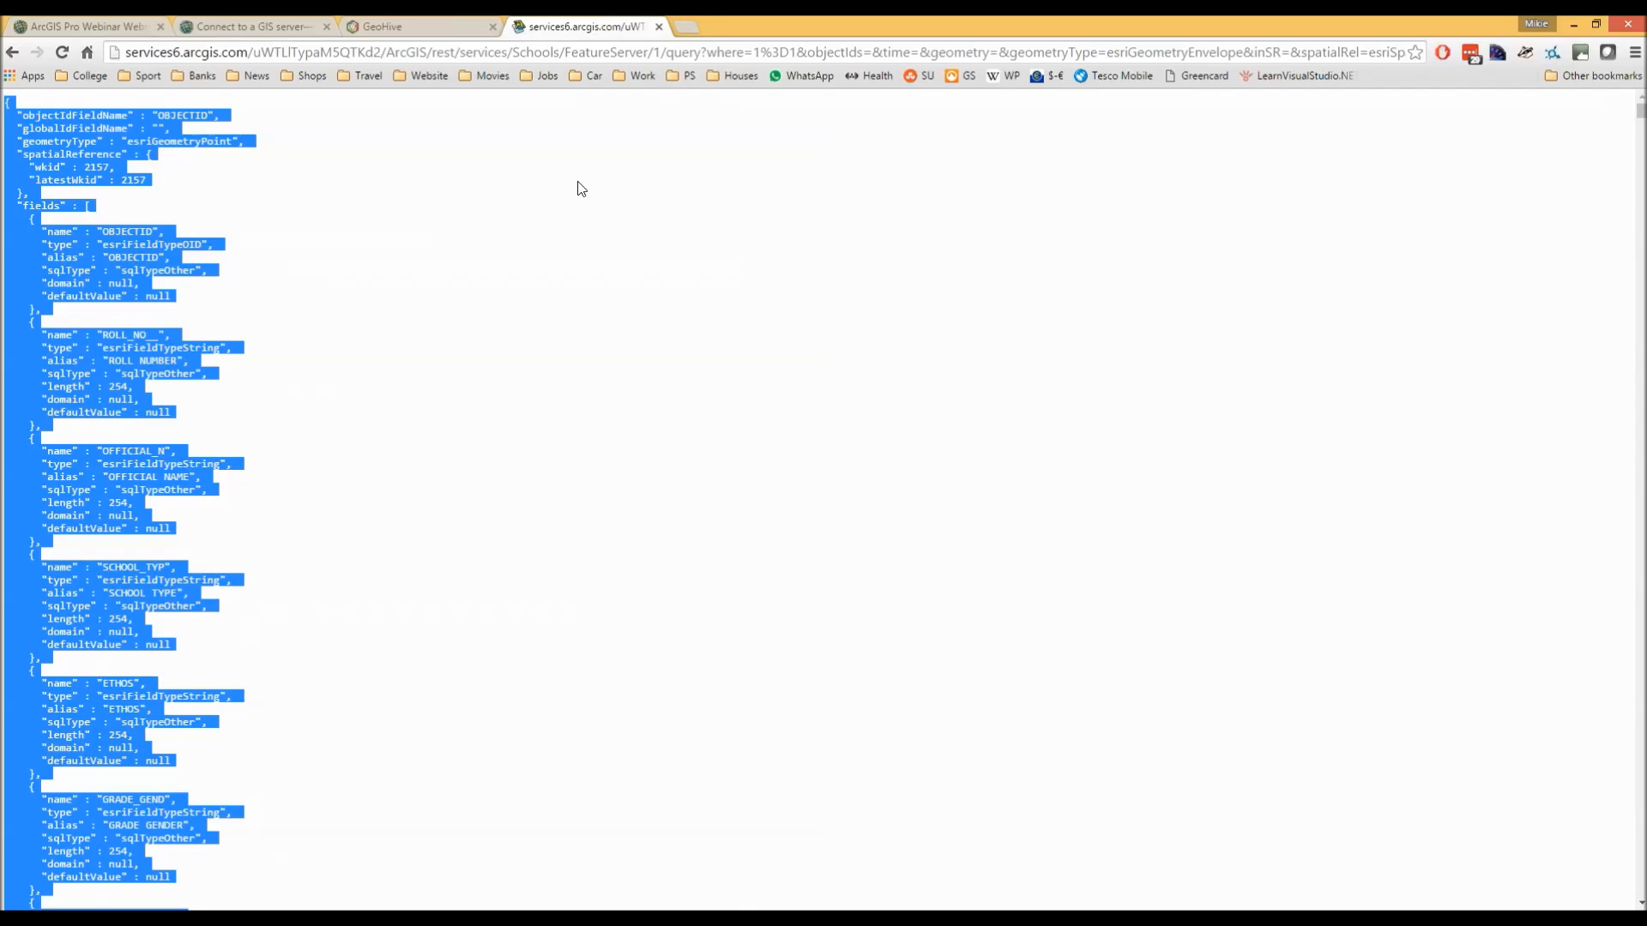
click(659, 27)
key(alt+Tab)
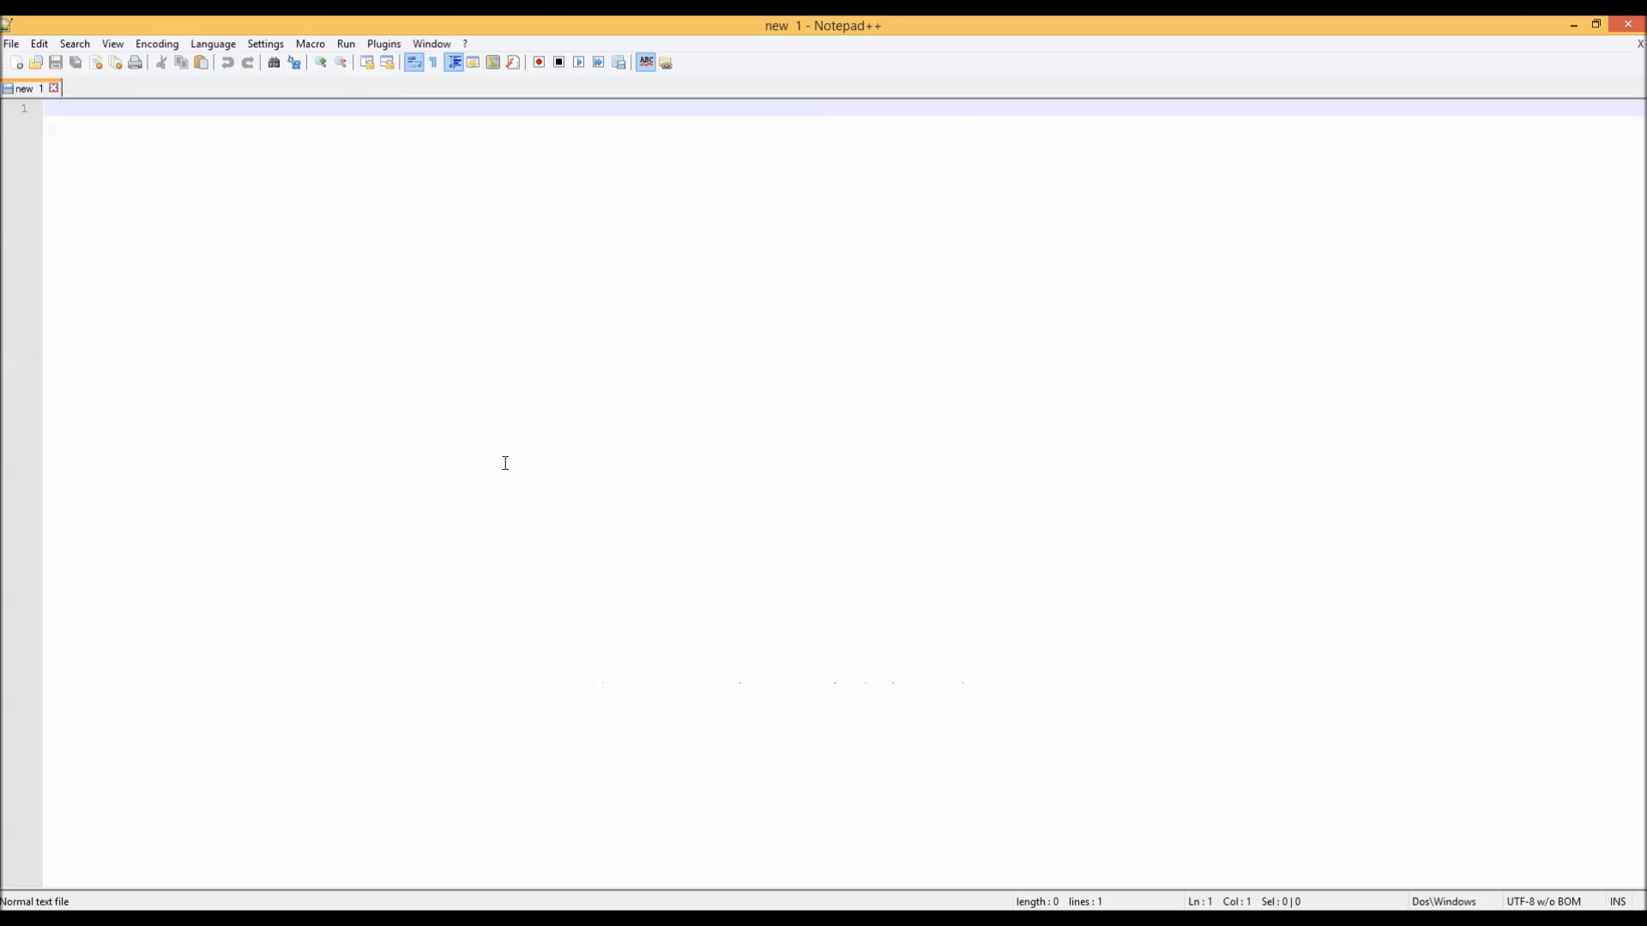
key(ctrl+v)
- Save the document as PrimarySchoolsInIreland.json in the ArcGisProWebinar project folder under Documents, ArcGIS, Projects
key(ctrl+s)
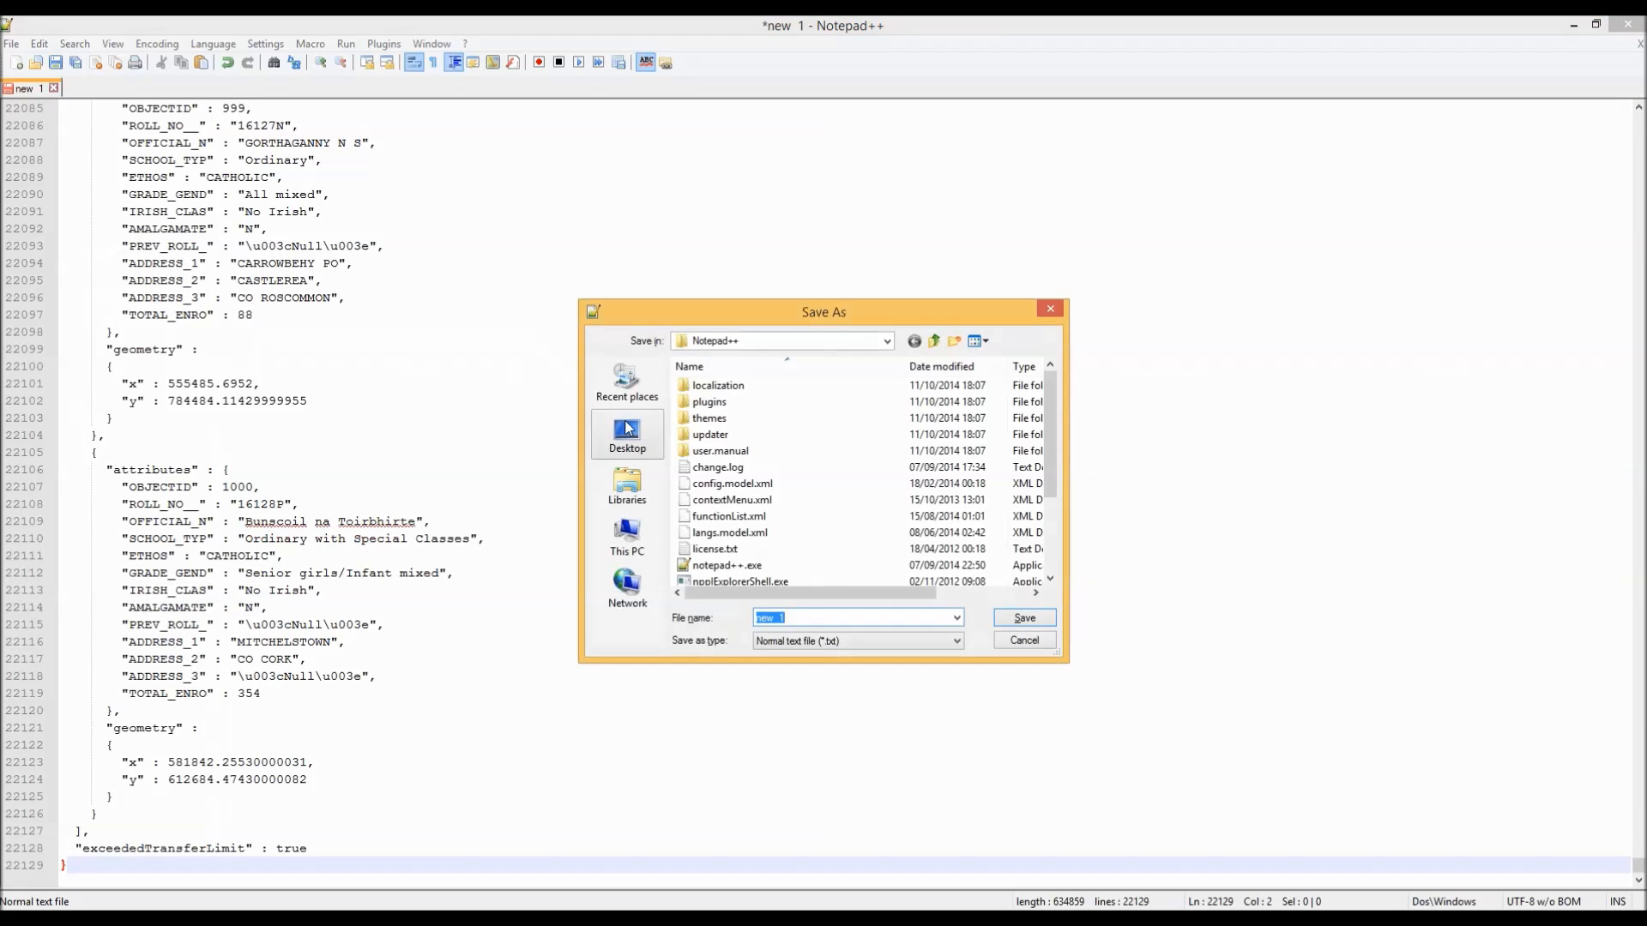
double_click(755, 429)
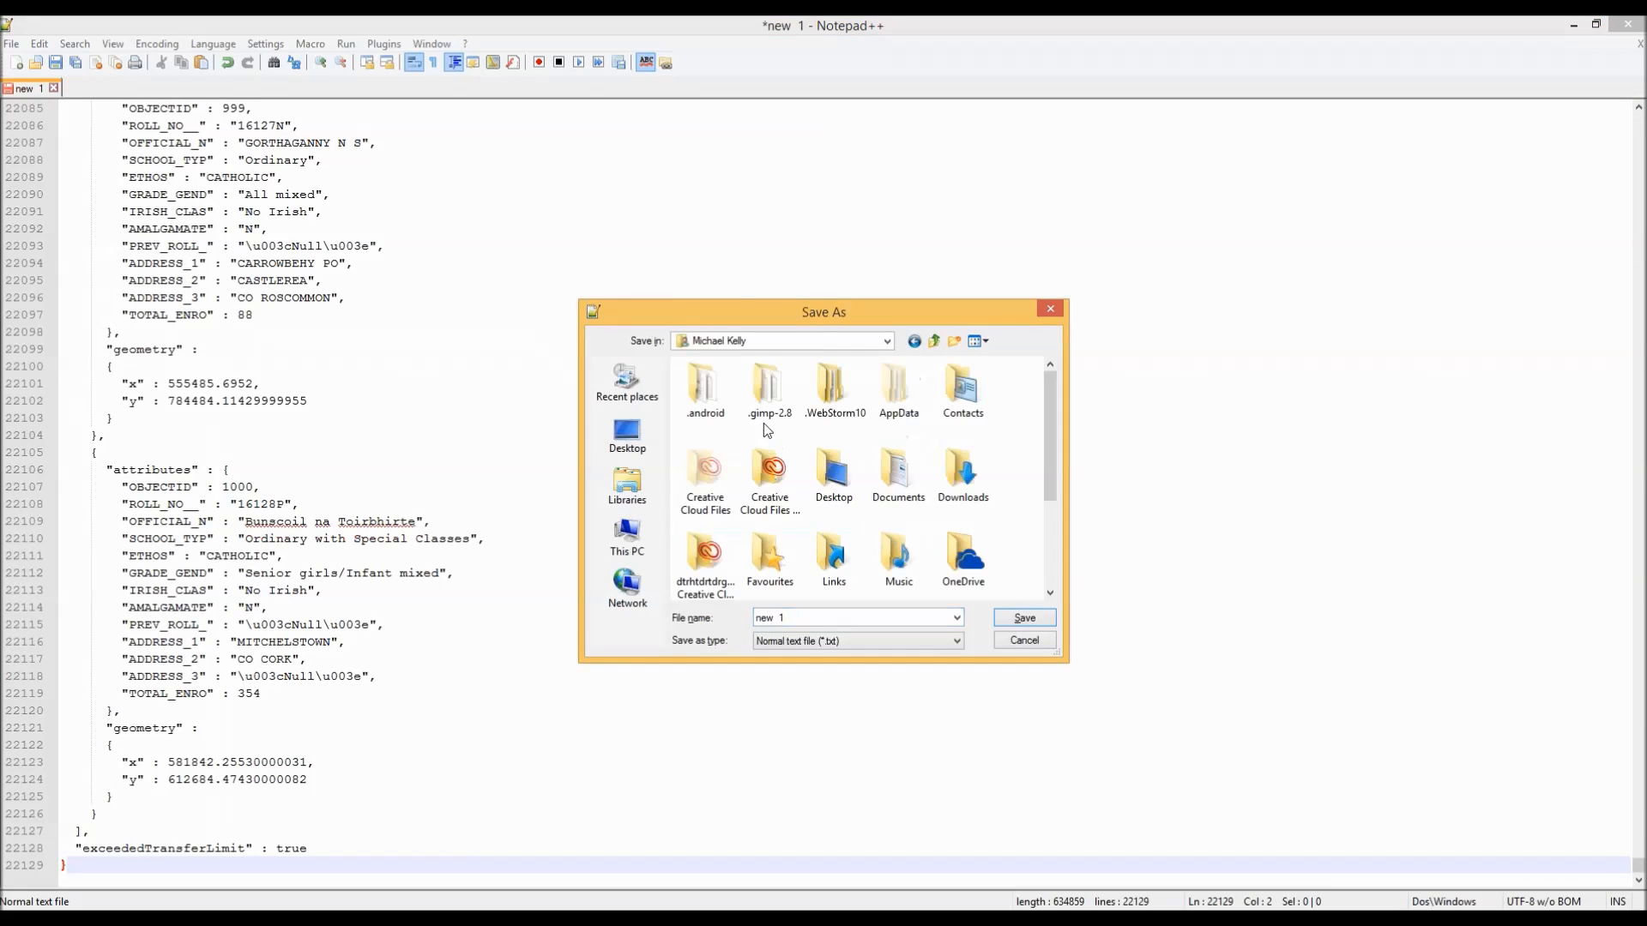
double_click(897, 472)
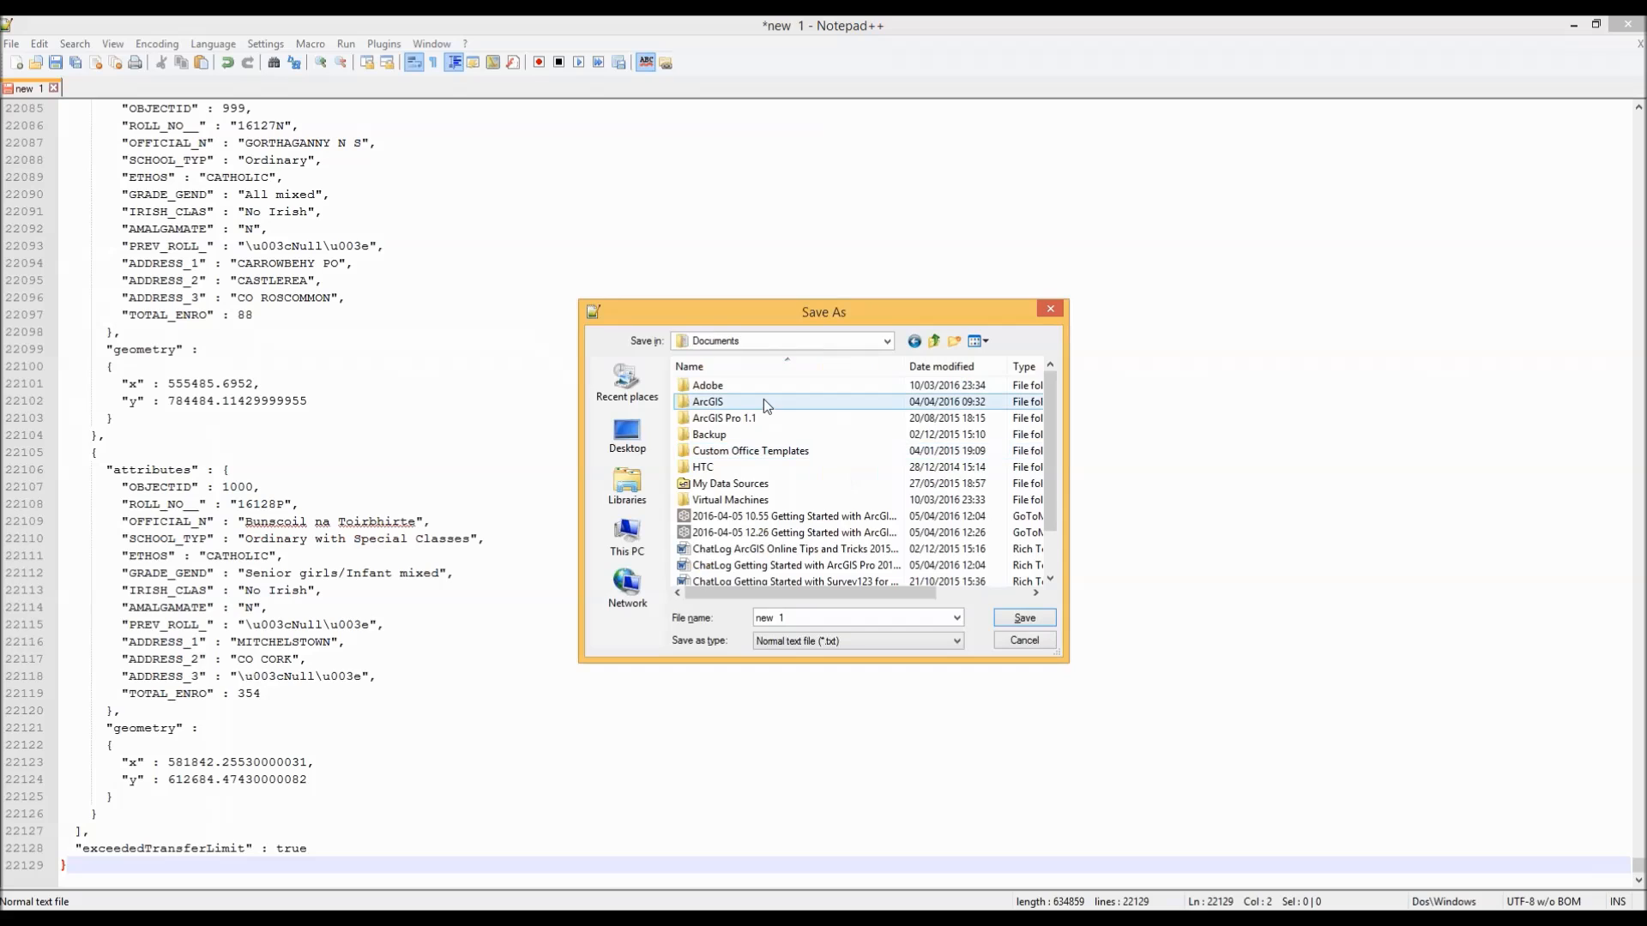
double_click(763, 401)
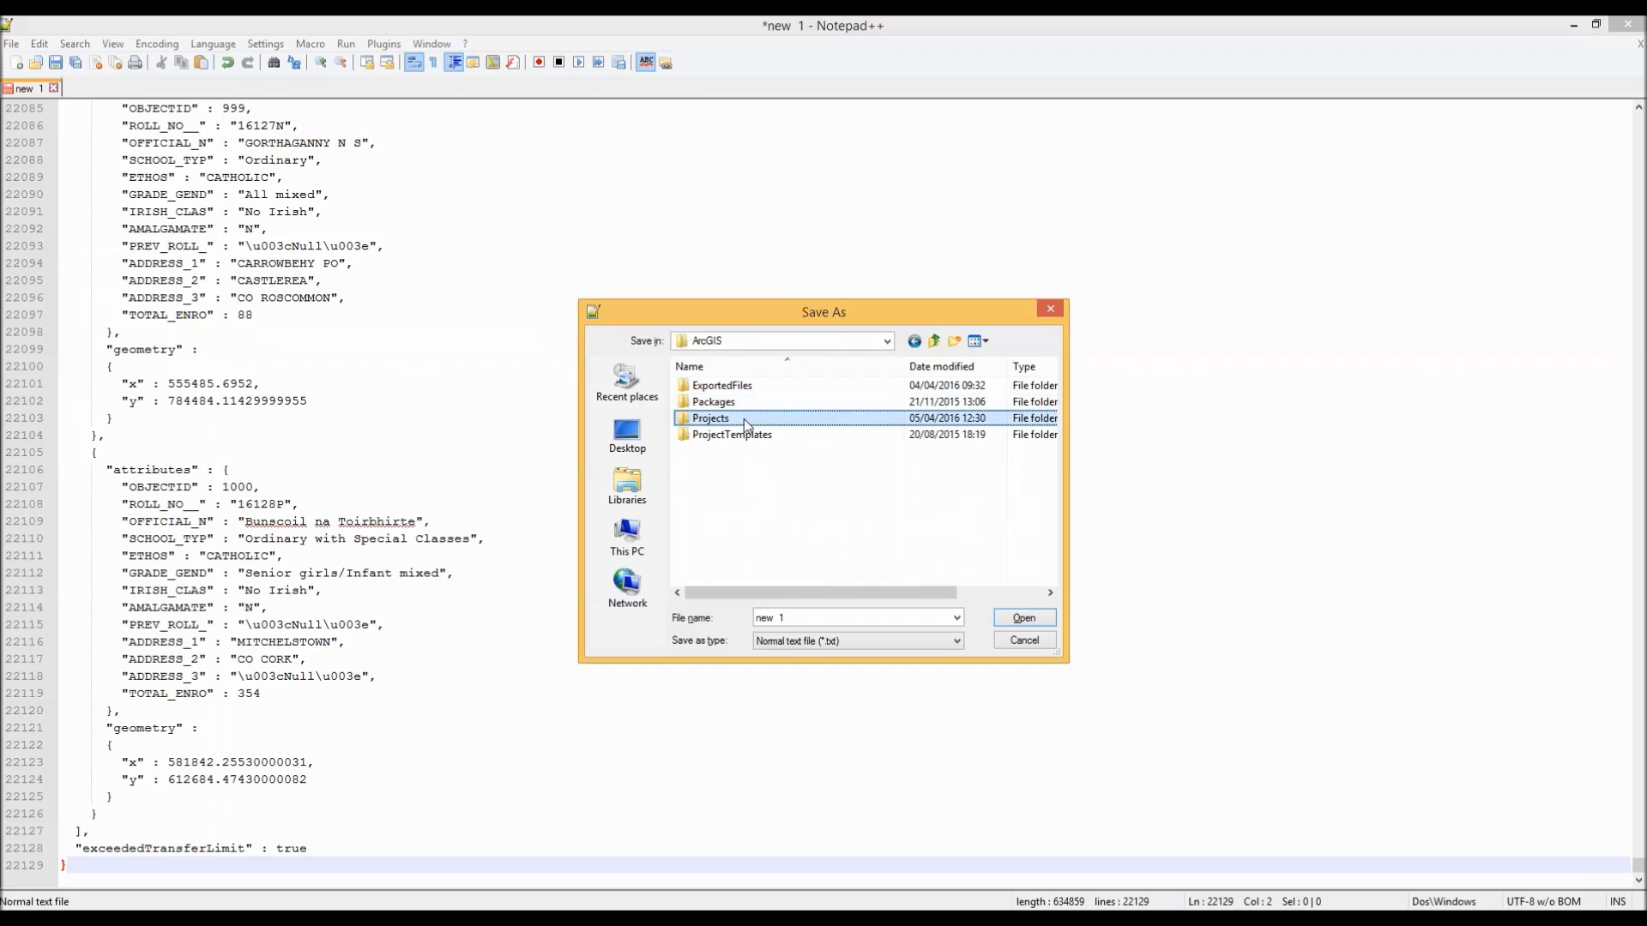
double_click(744, 418)
double_click(768, 386)
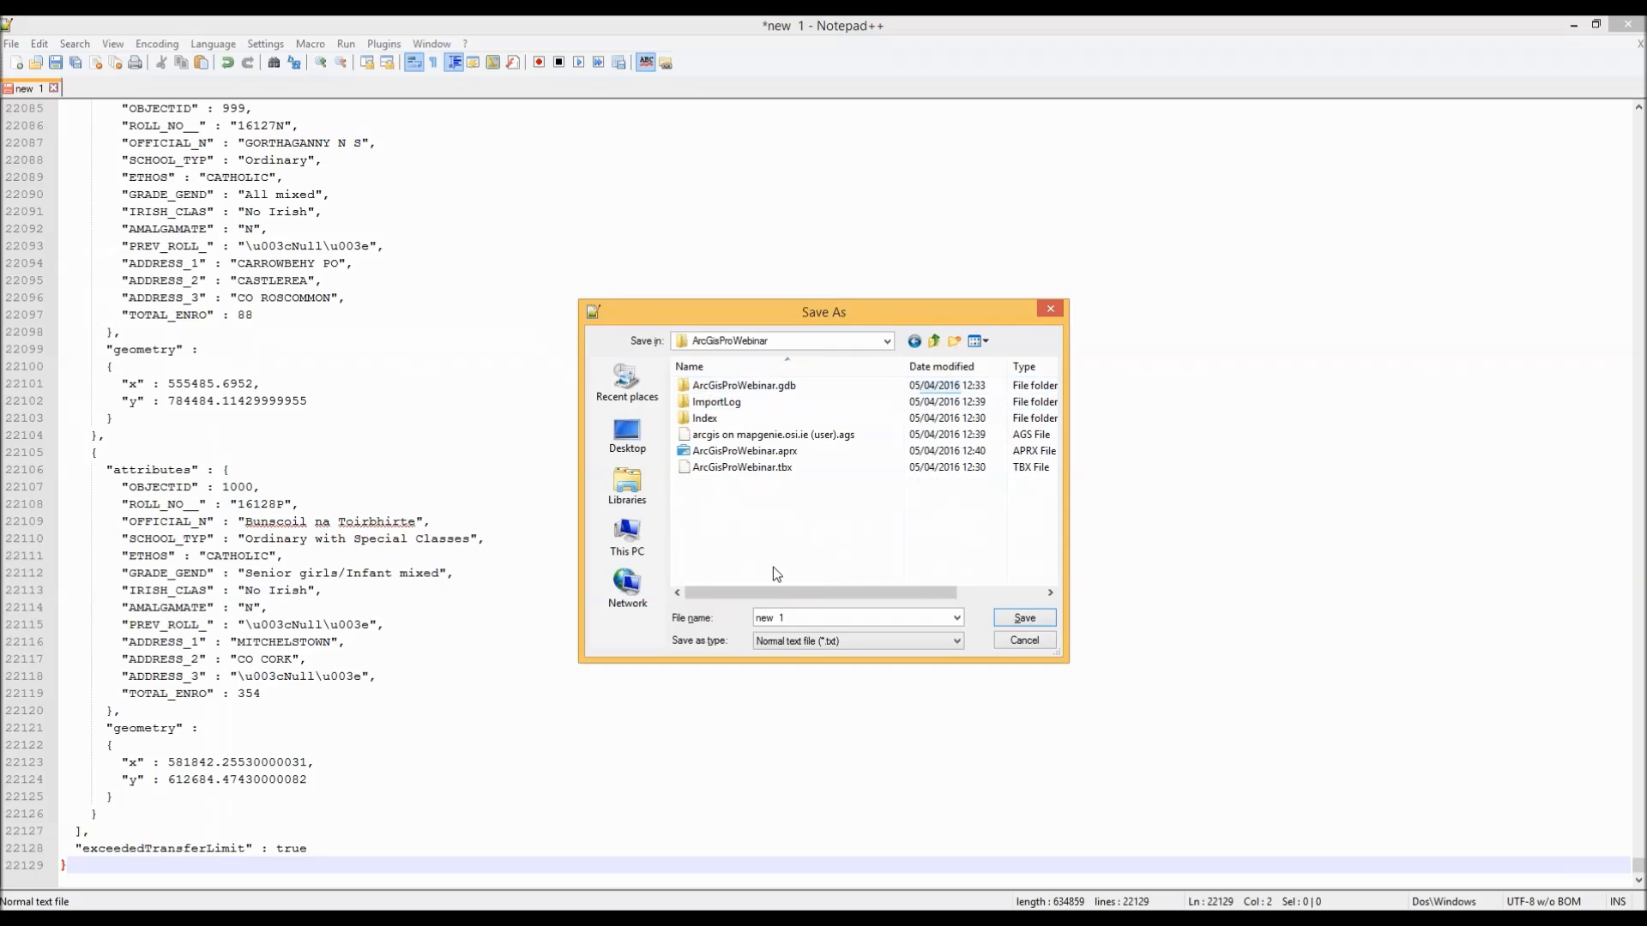
click(827, 615)
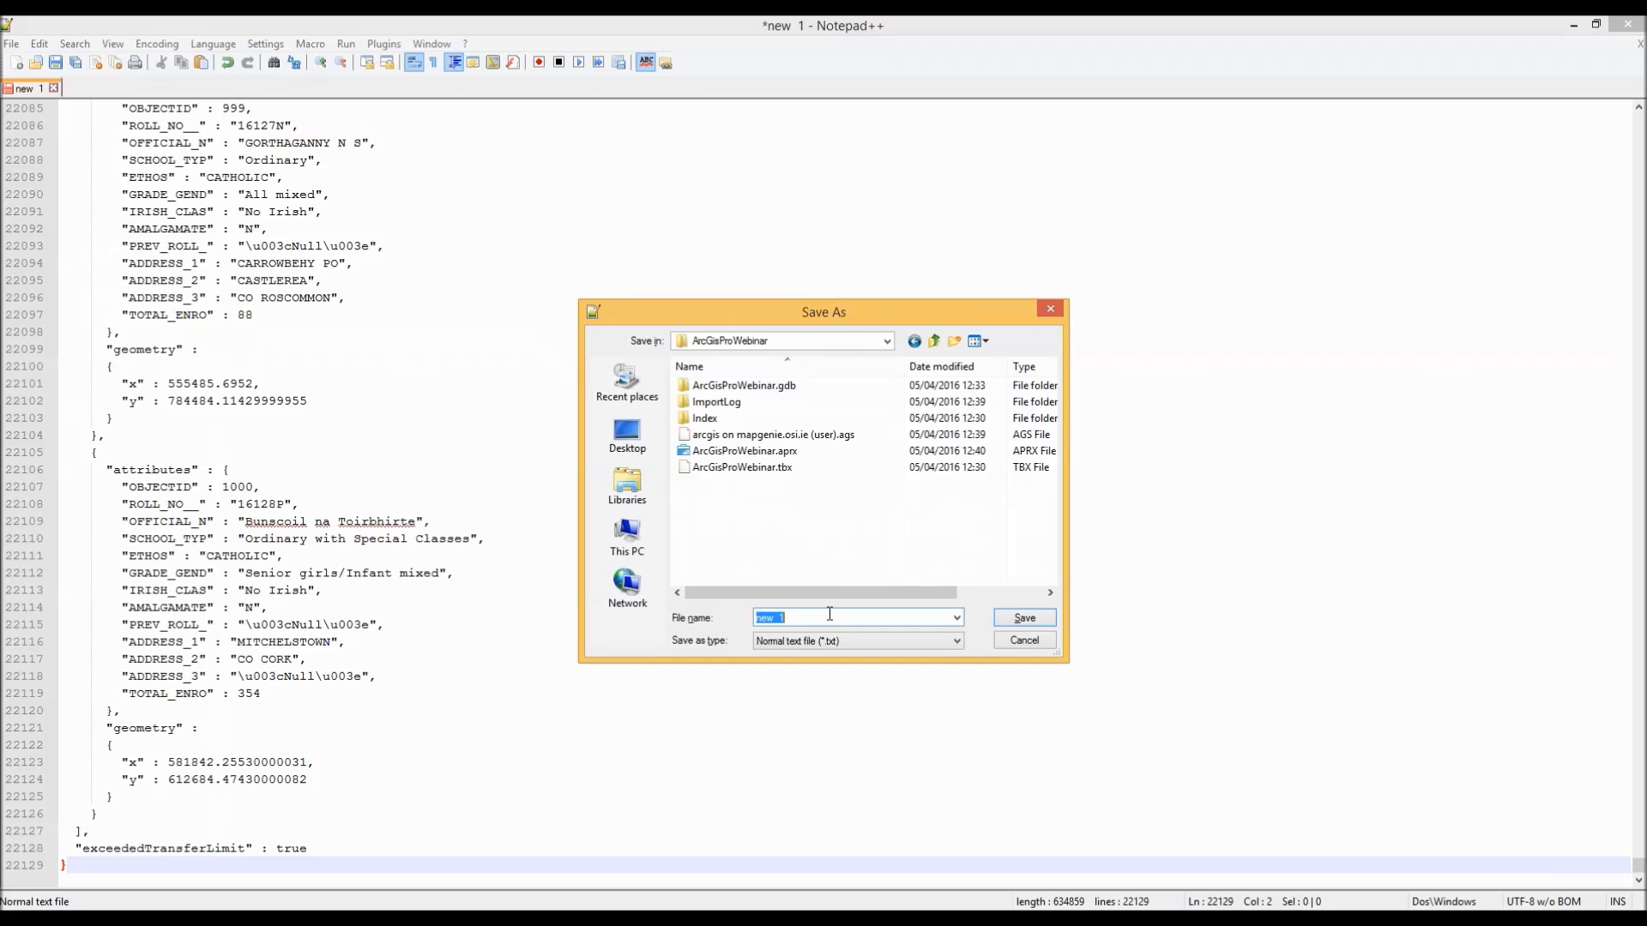
text(PrimarySchoolsInIreland.json)
click(1025, 618)
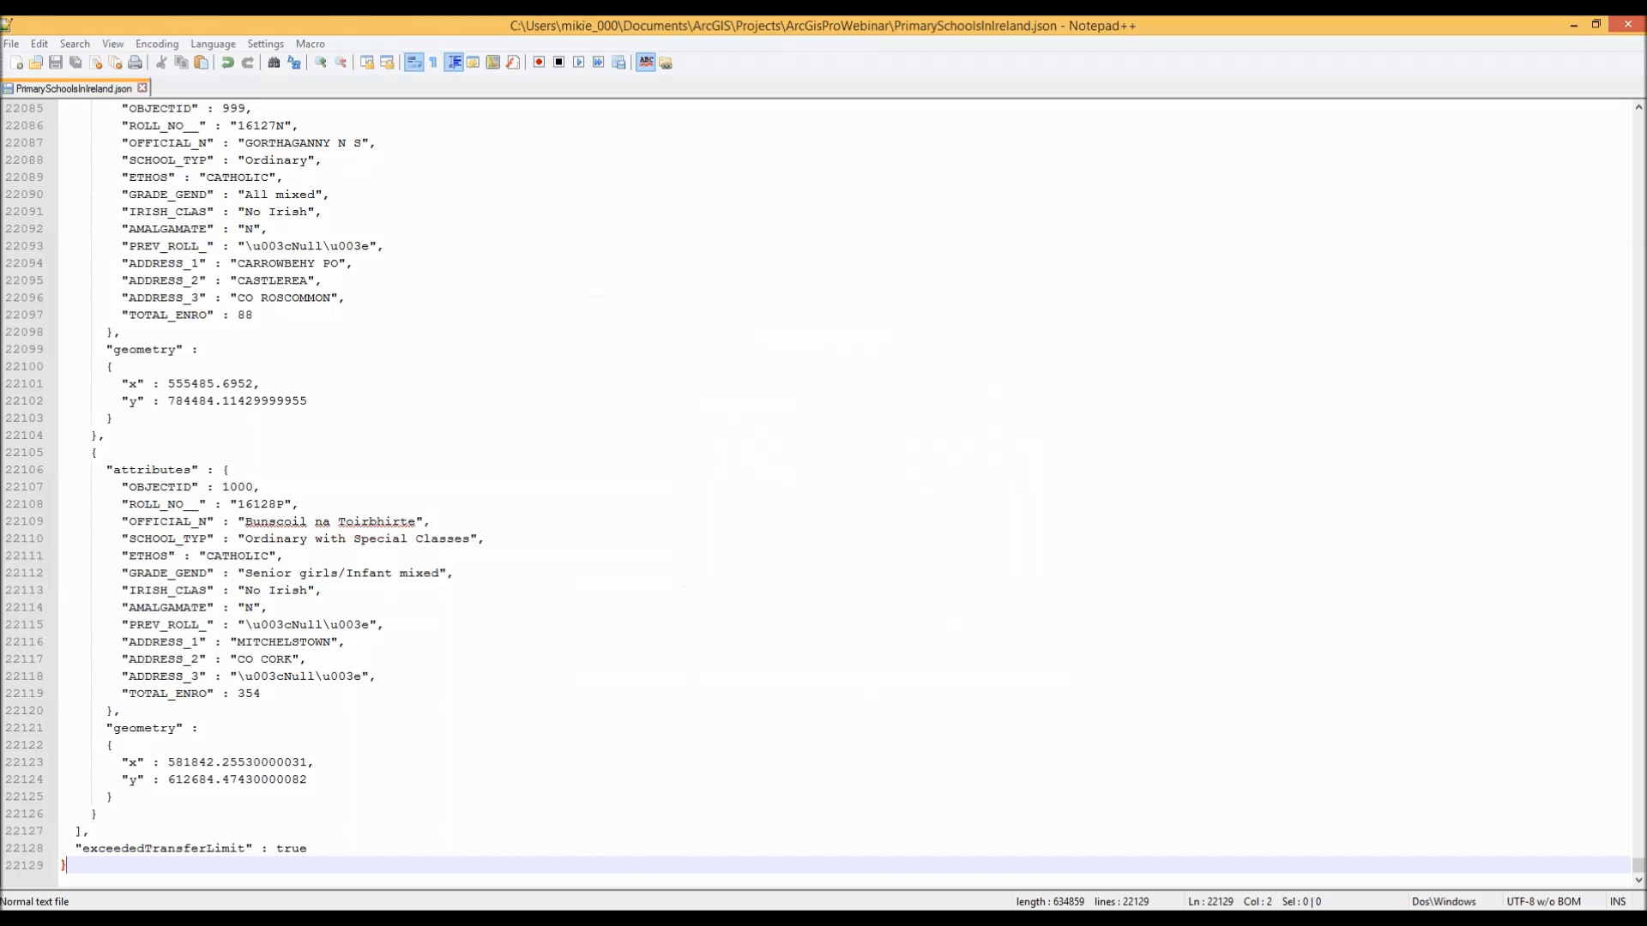
- Switch to ArcGIS Pro, search the geoprocessing tools for json and open the JSON To Features tool
click(573, 912)
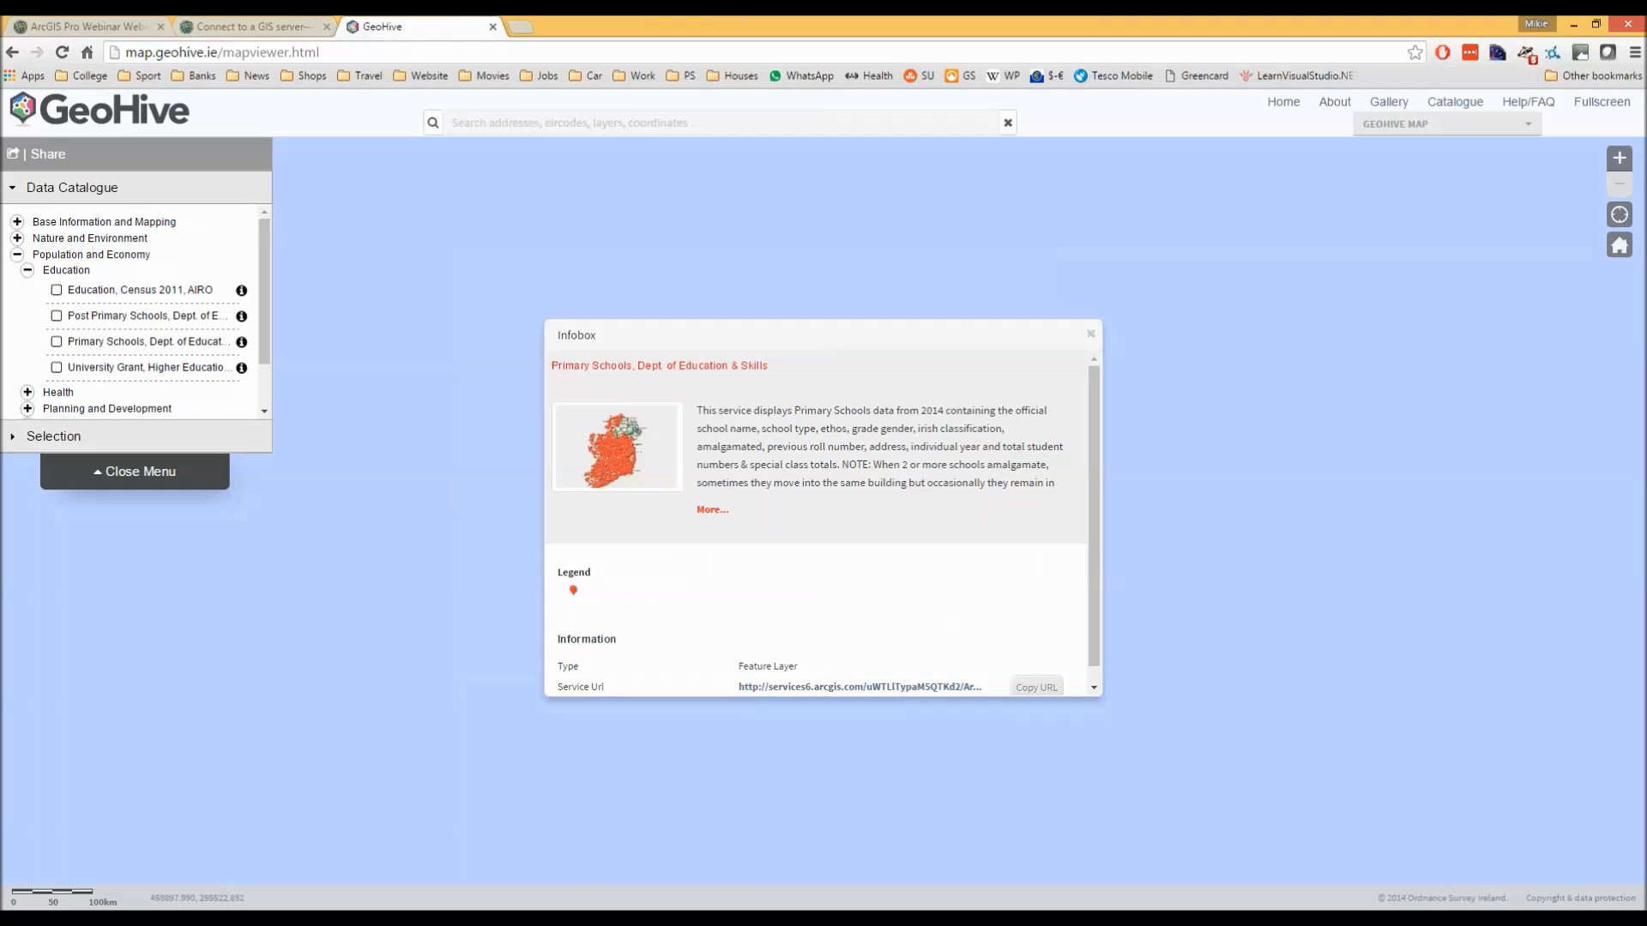
click(574, 914)
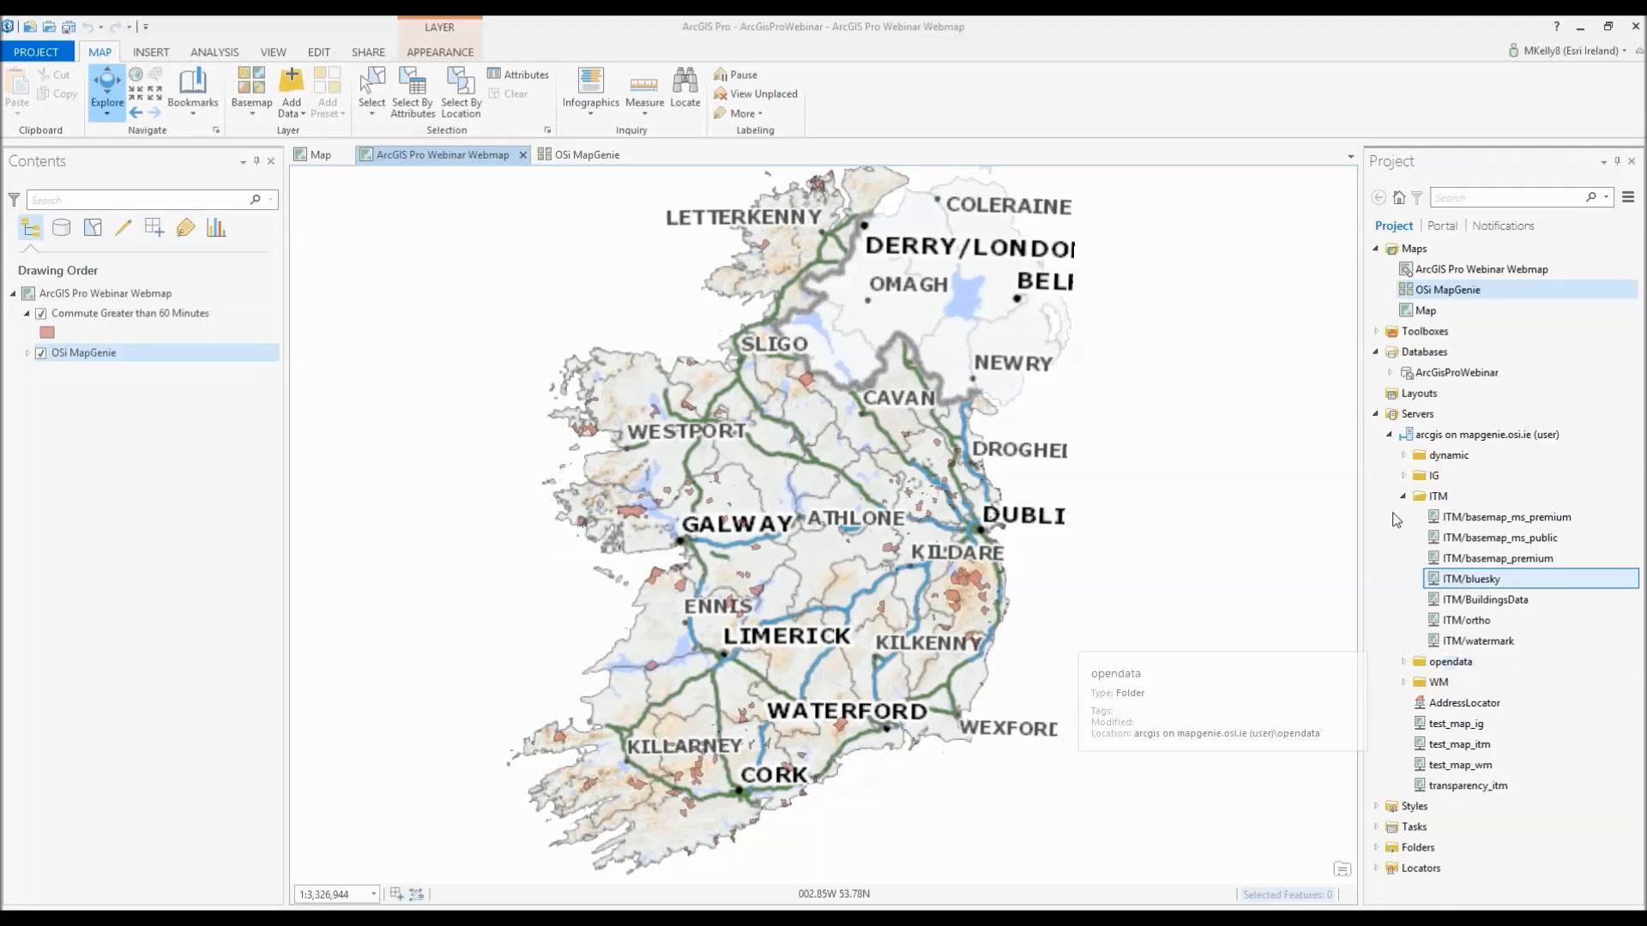
click(1390, 435)
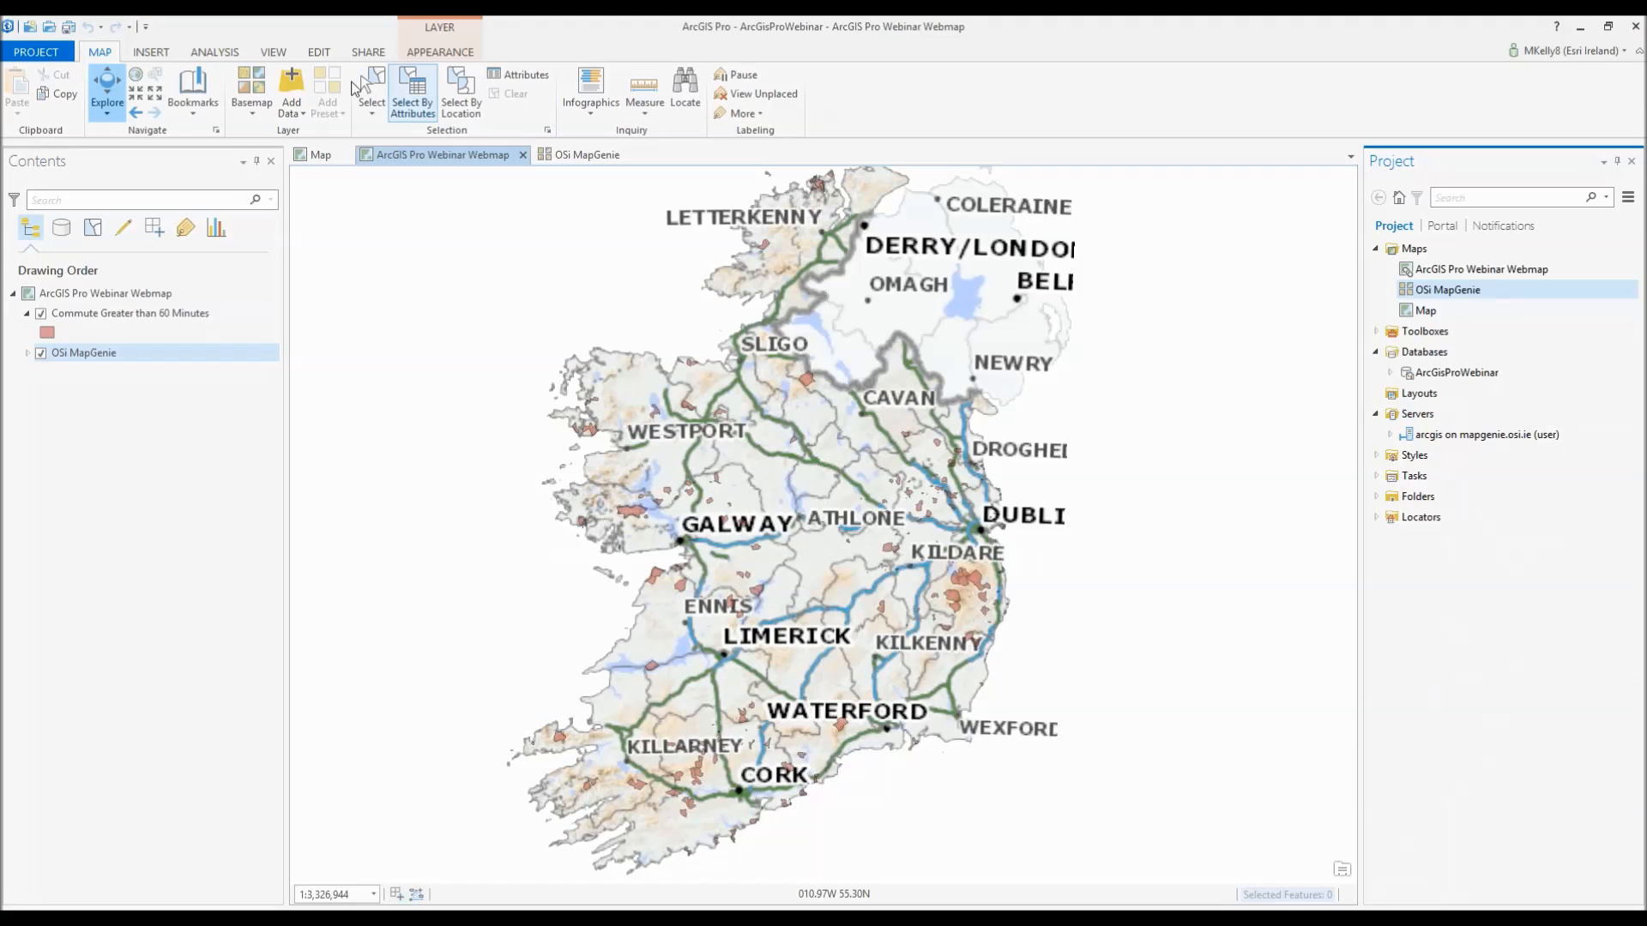
click(219, 53)
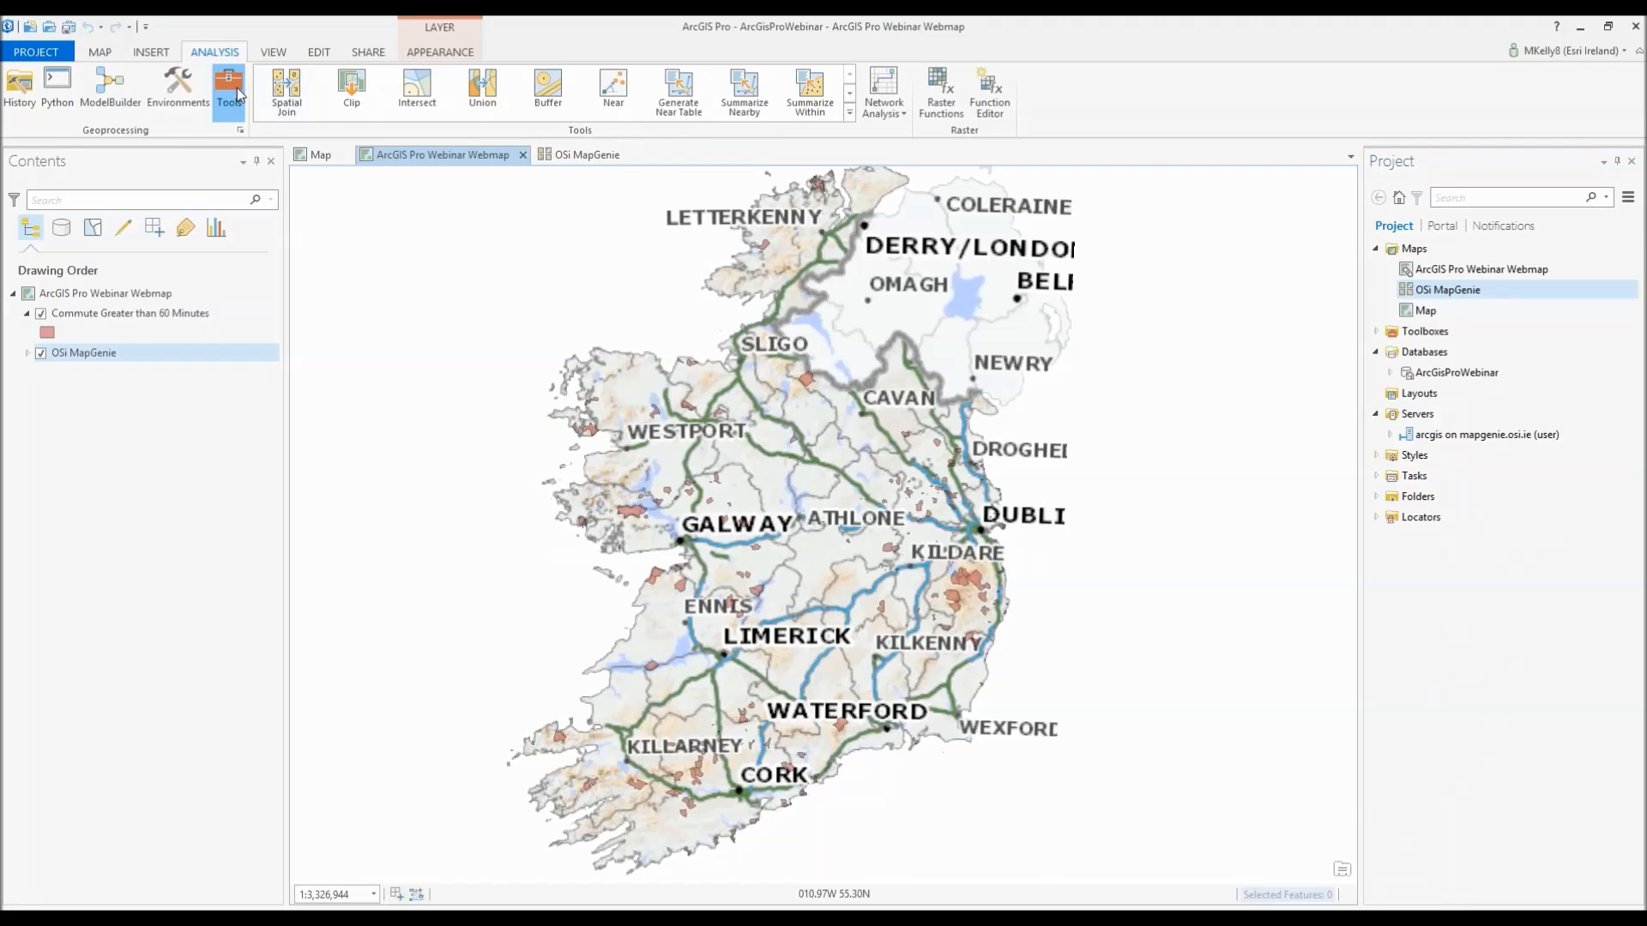
click(229, 90)
click(1165, 199)
text(json)
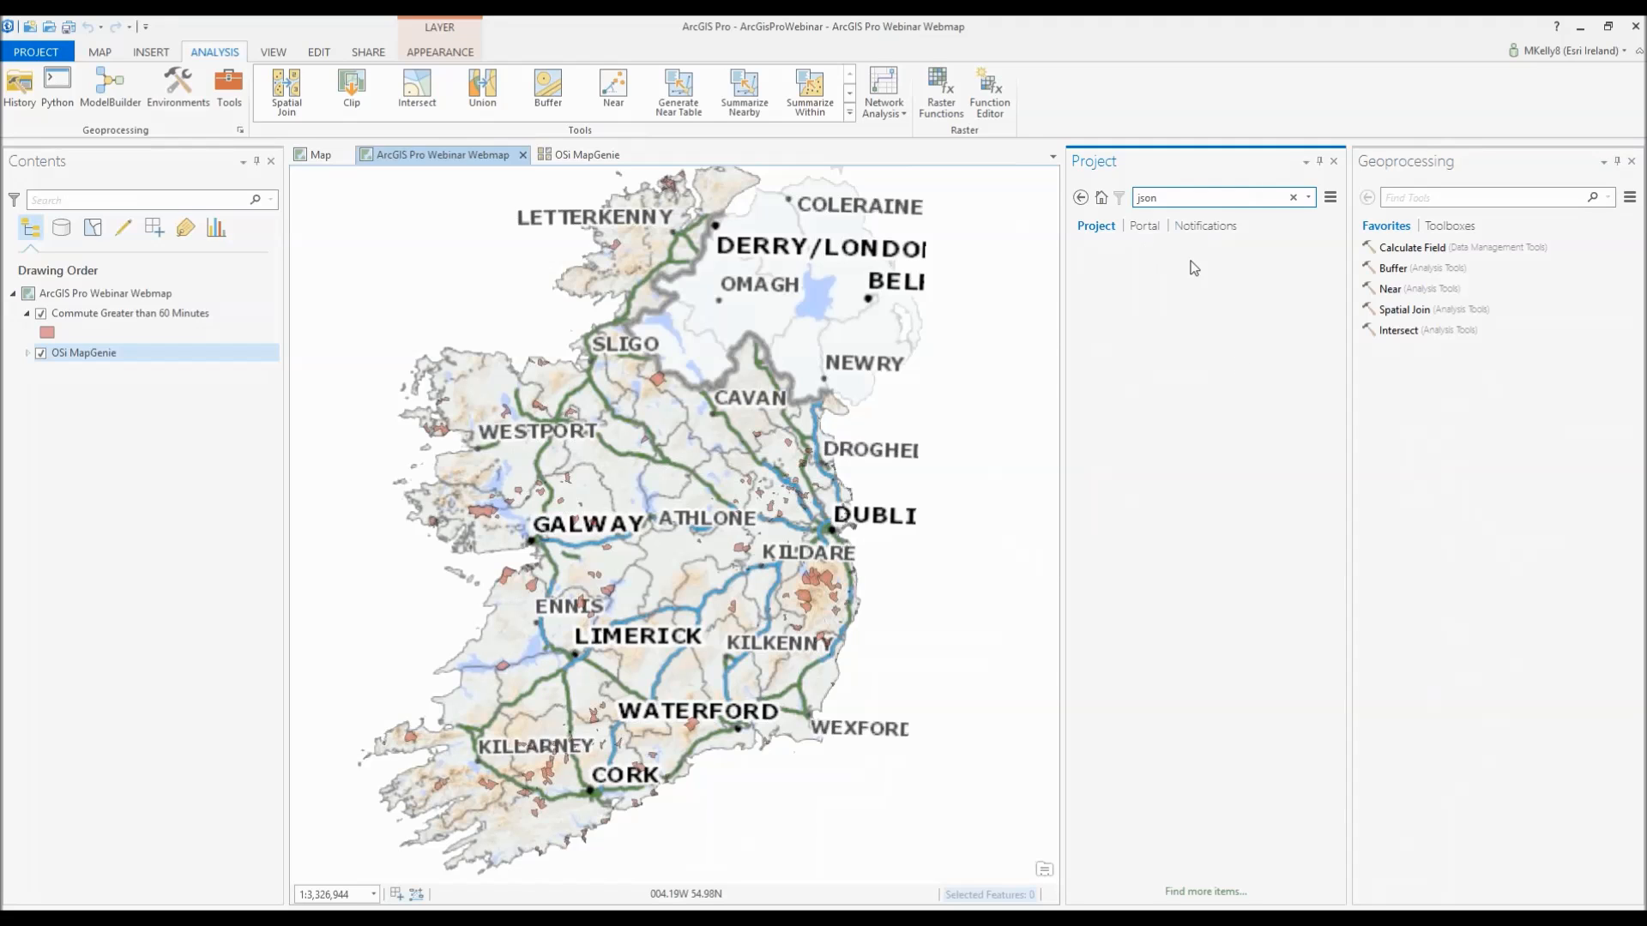
click(1477, 204)
text(json)
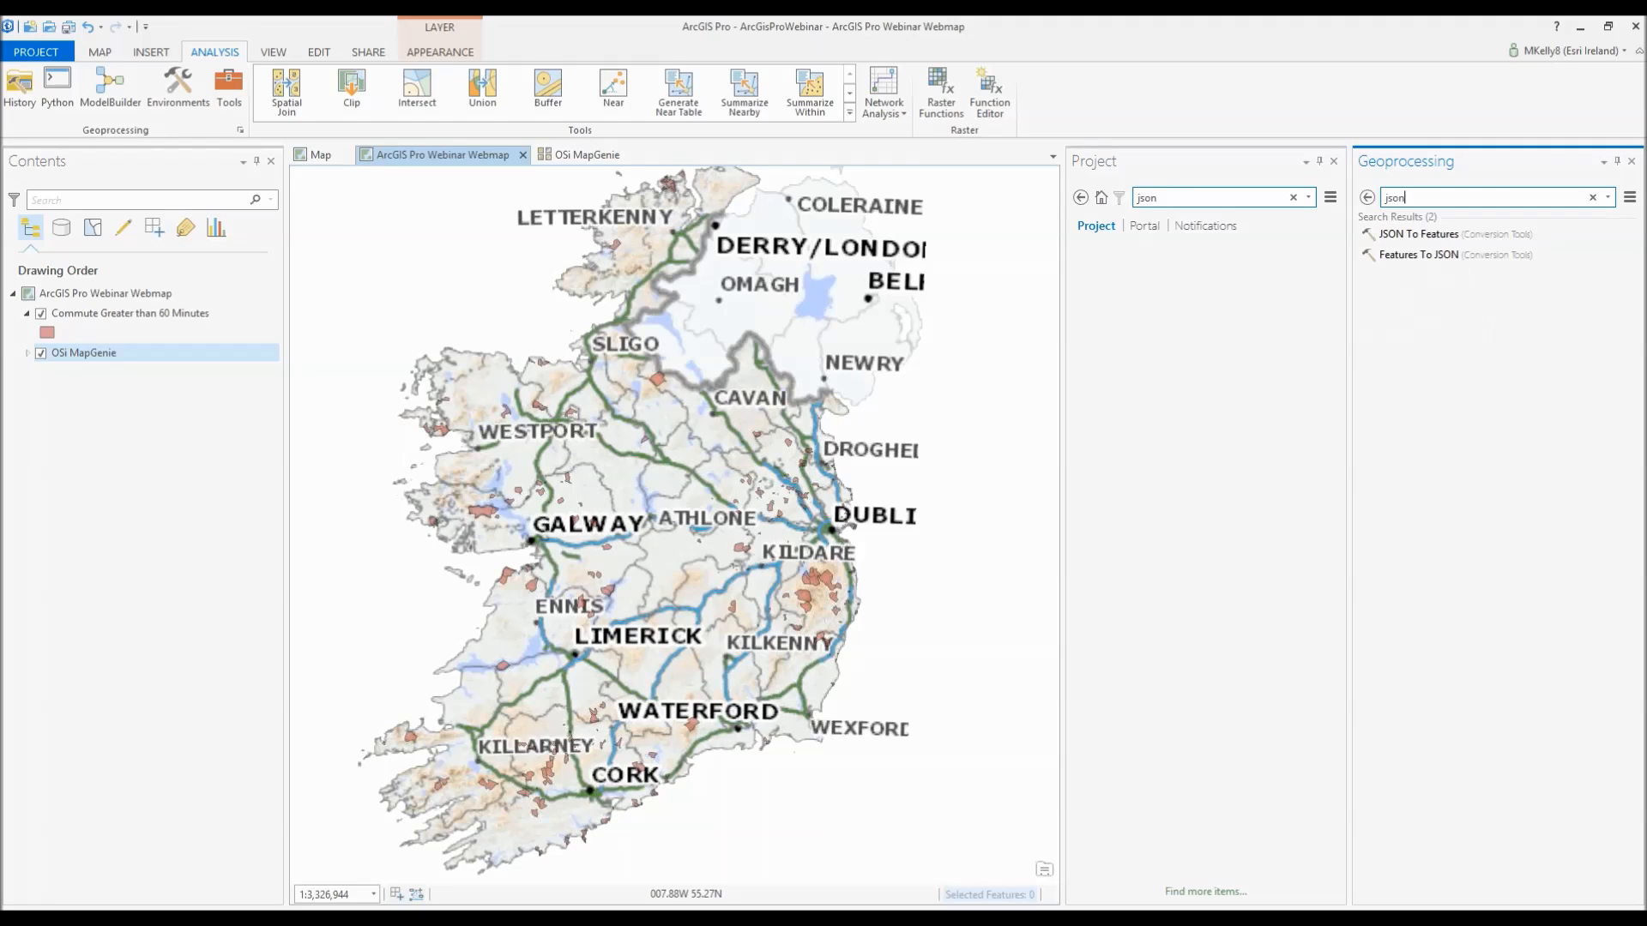
click(1490, 236)
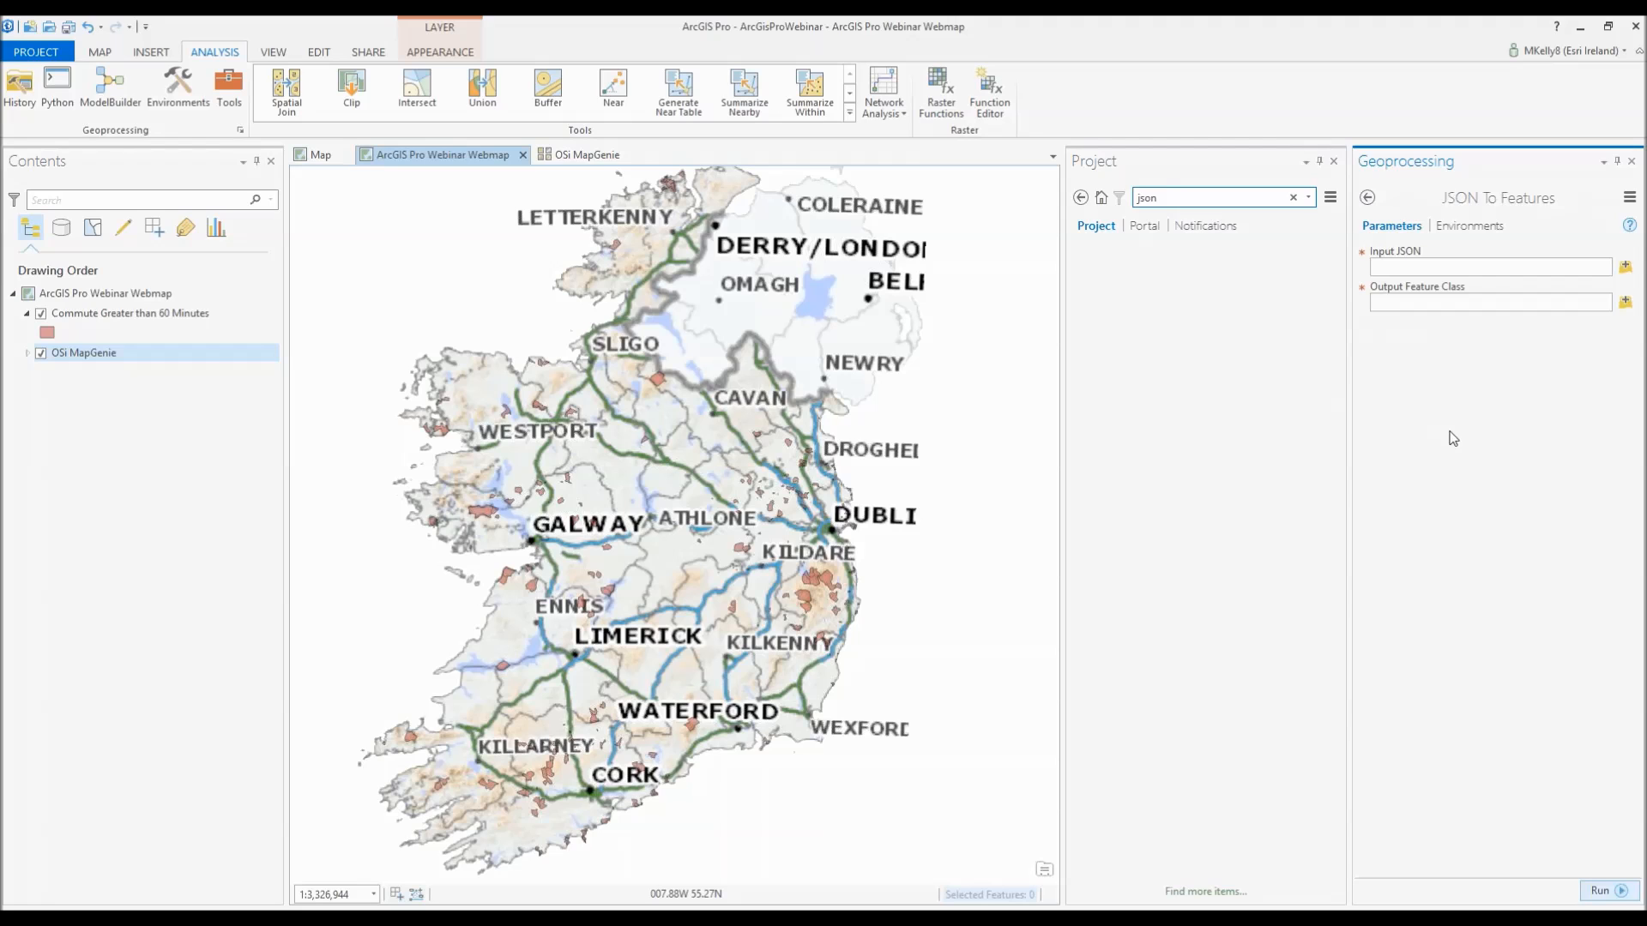
- Run JSON To Features on PrimarySchoolsInIreland.json with the output feature class named PrimarySchoolsInIreland, and close the tool
click(1624, 267)
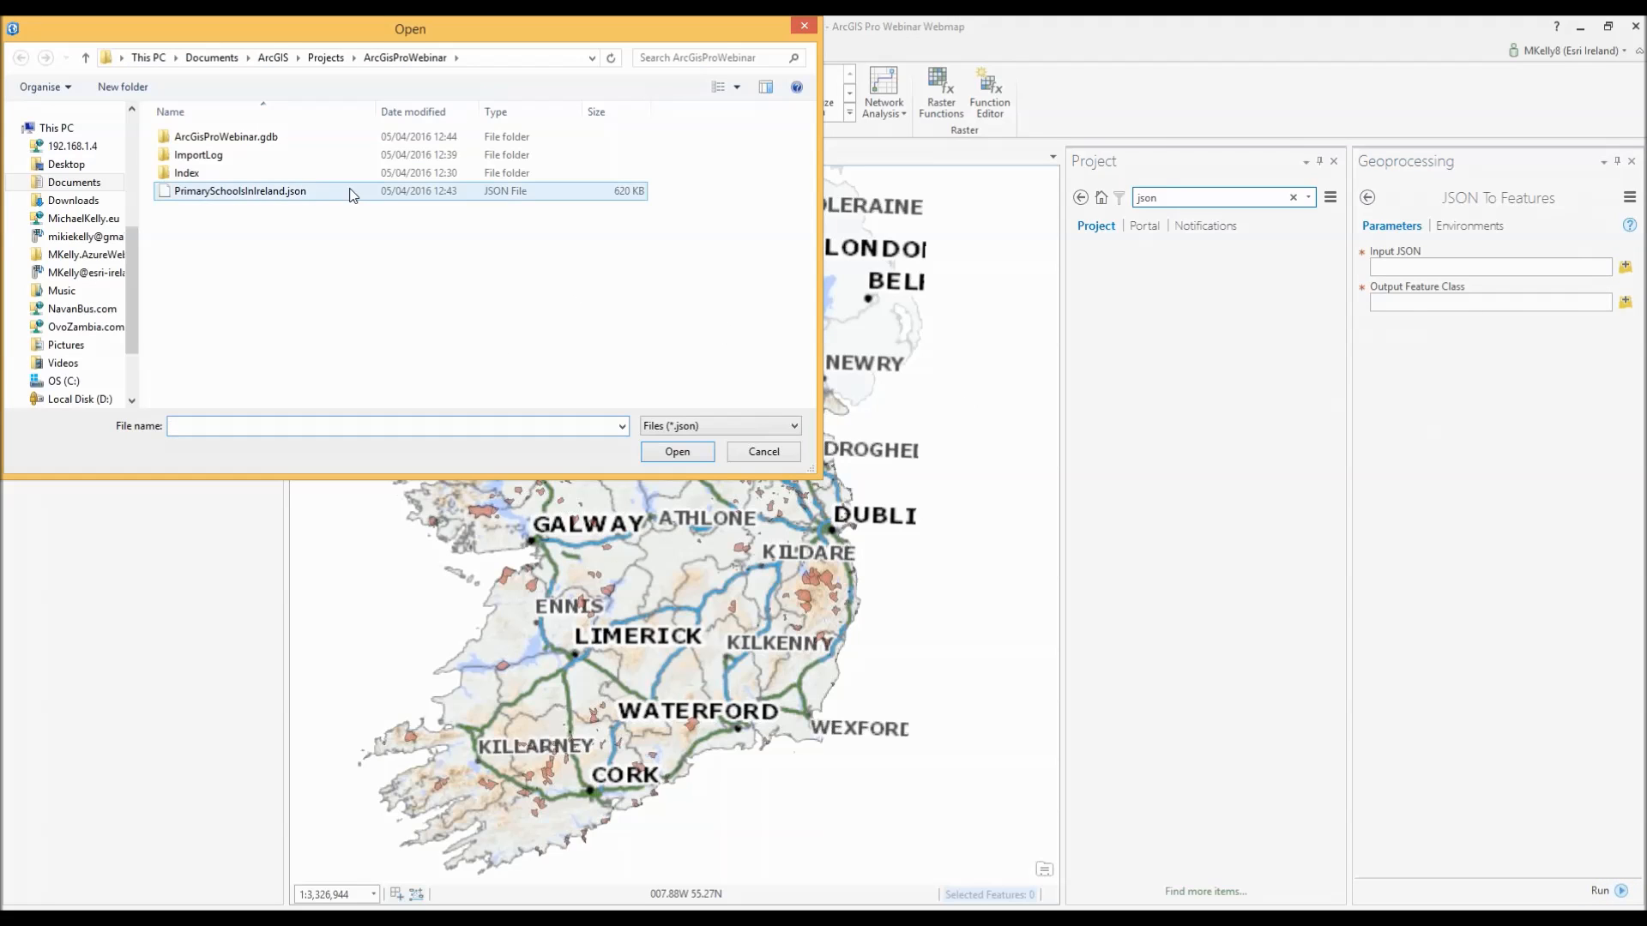
click(349, 192)
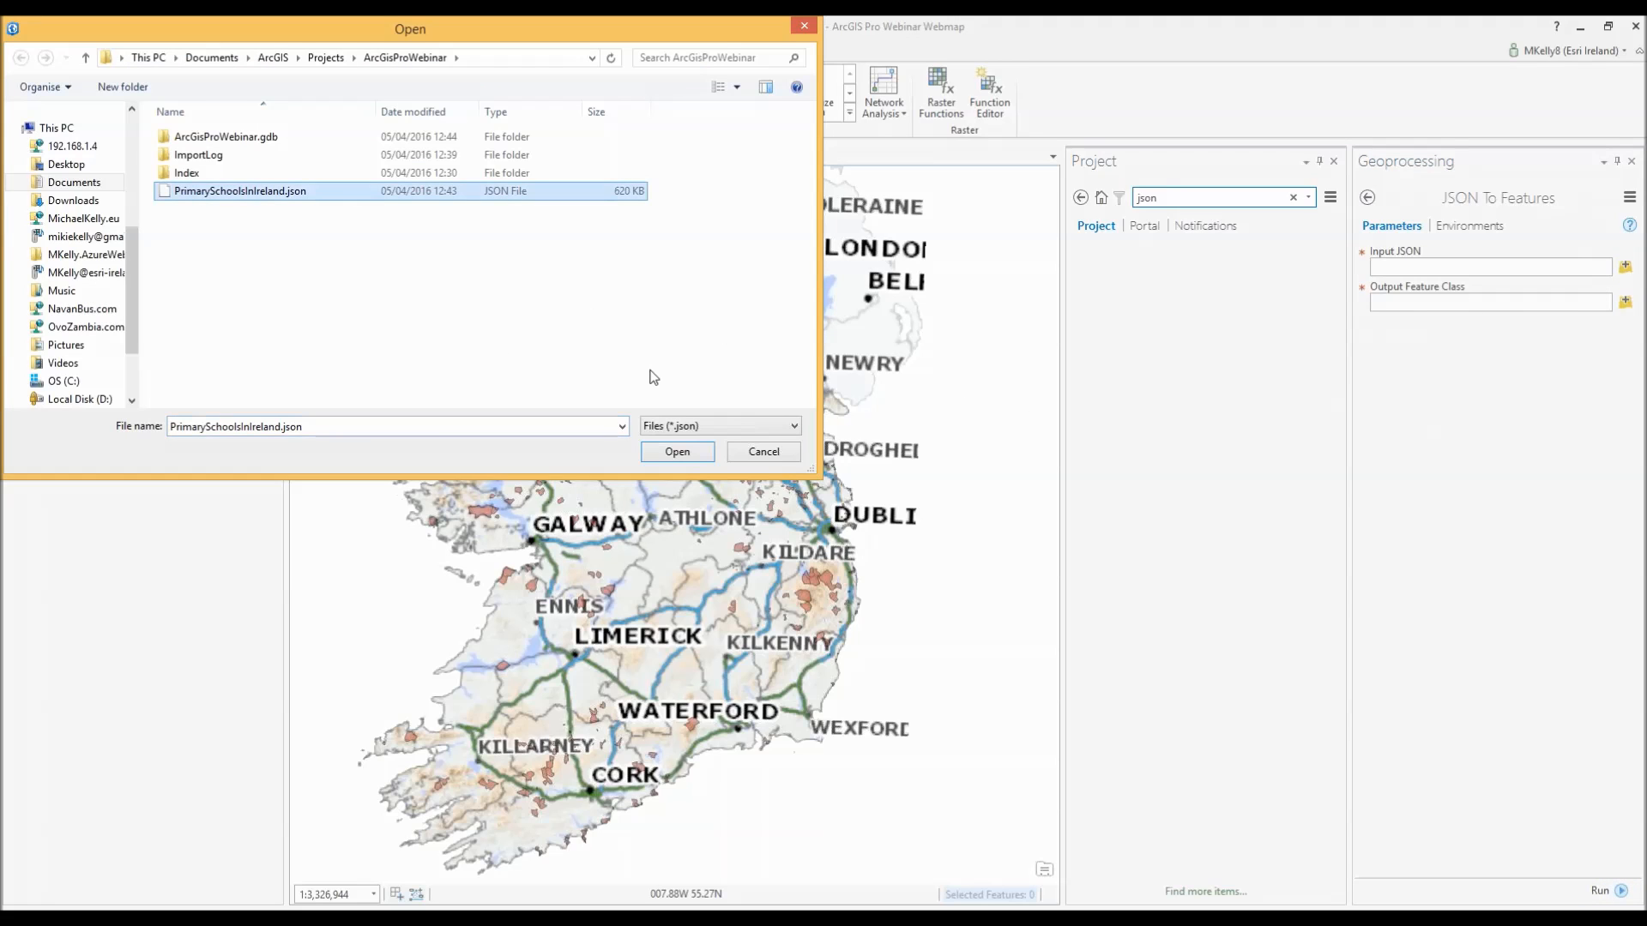
click(681, 451)
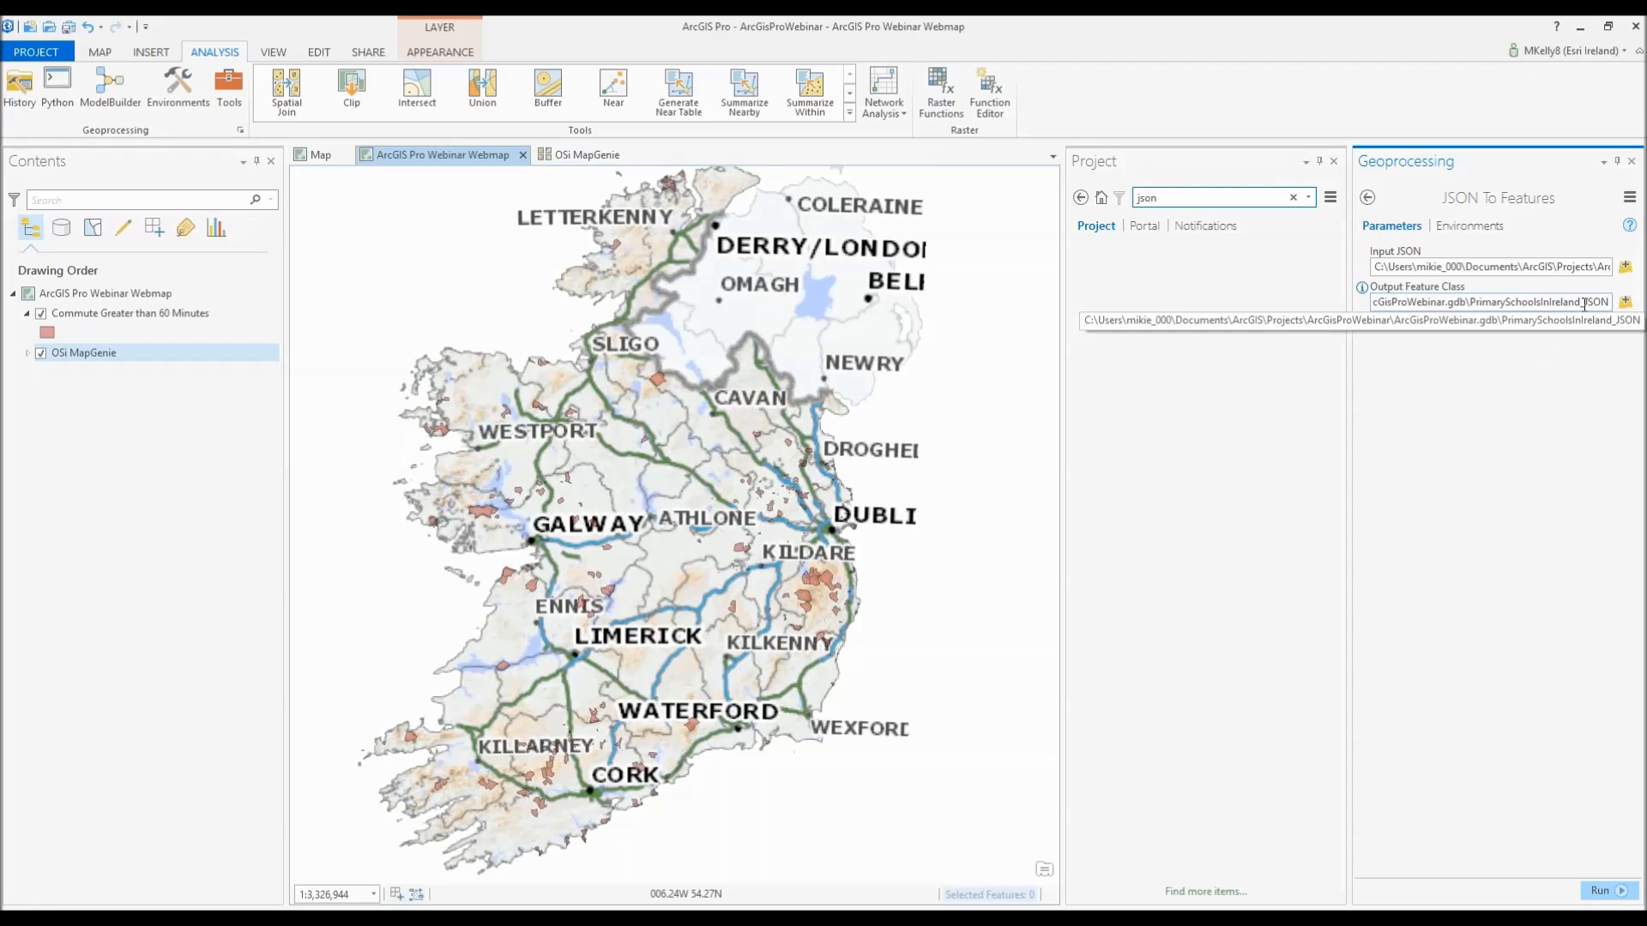
drag(1582, 303, 1610, 302)
key(BackSpace)
click(1573, 340)
click(1600, 890)
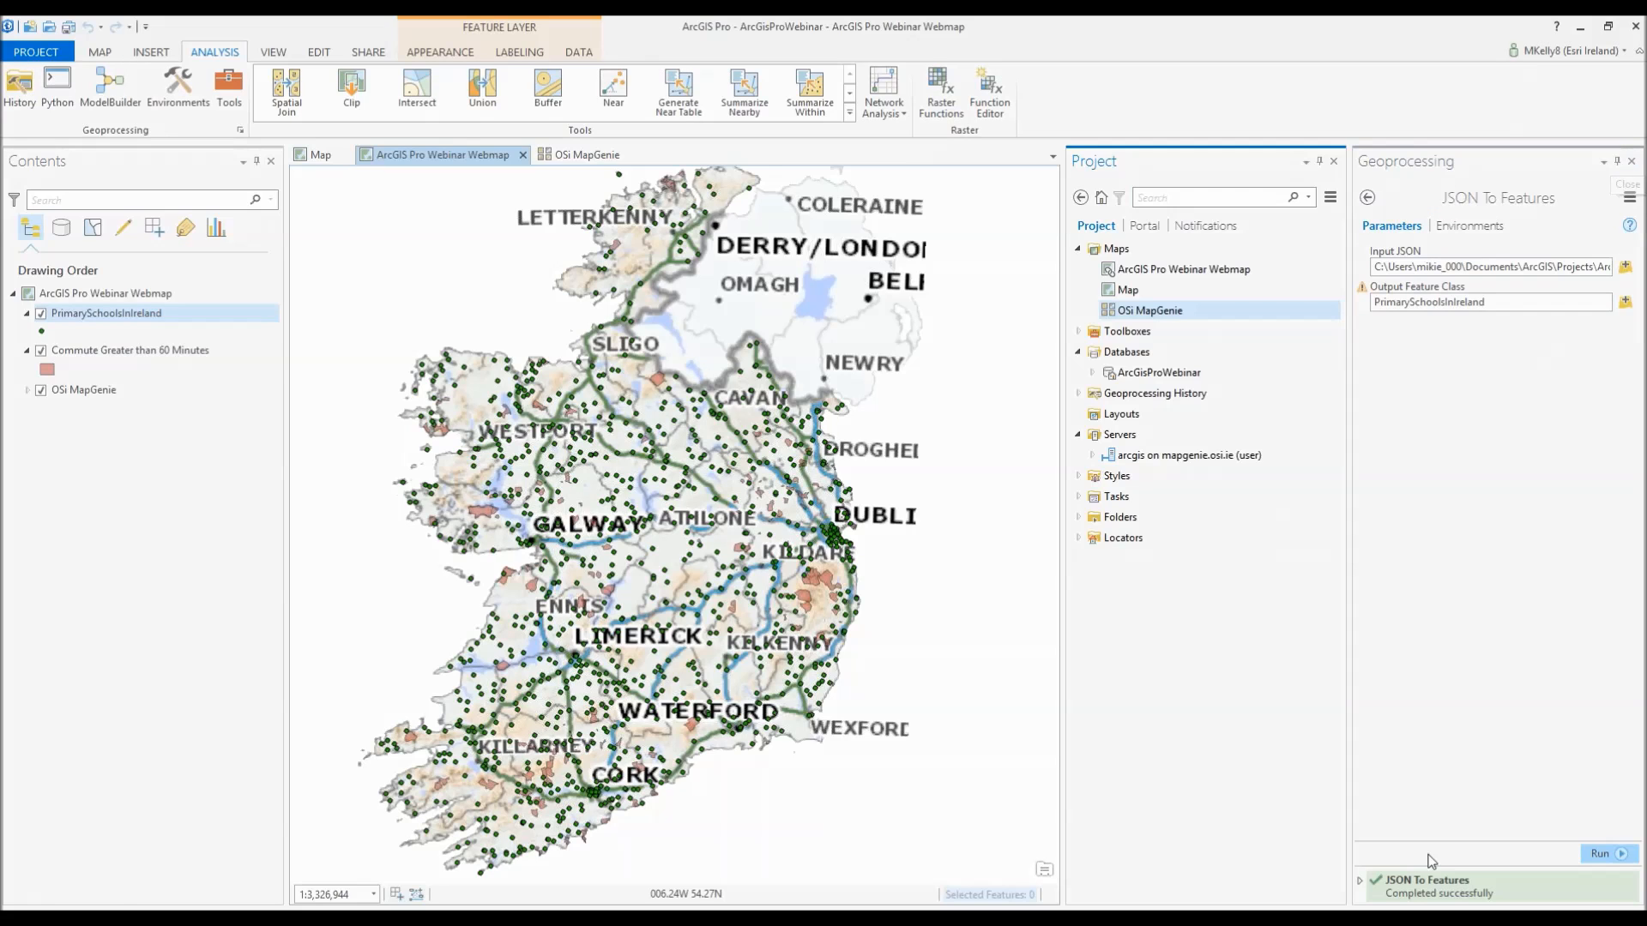
click(1631, 161)
click(1632, 161)
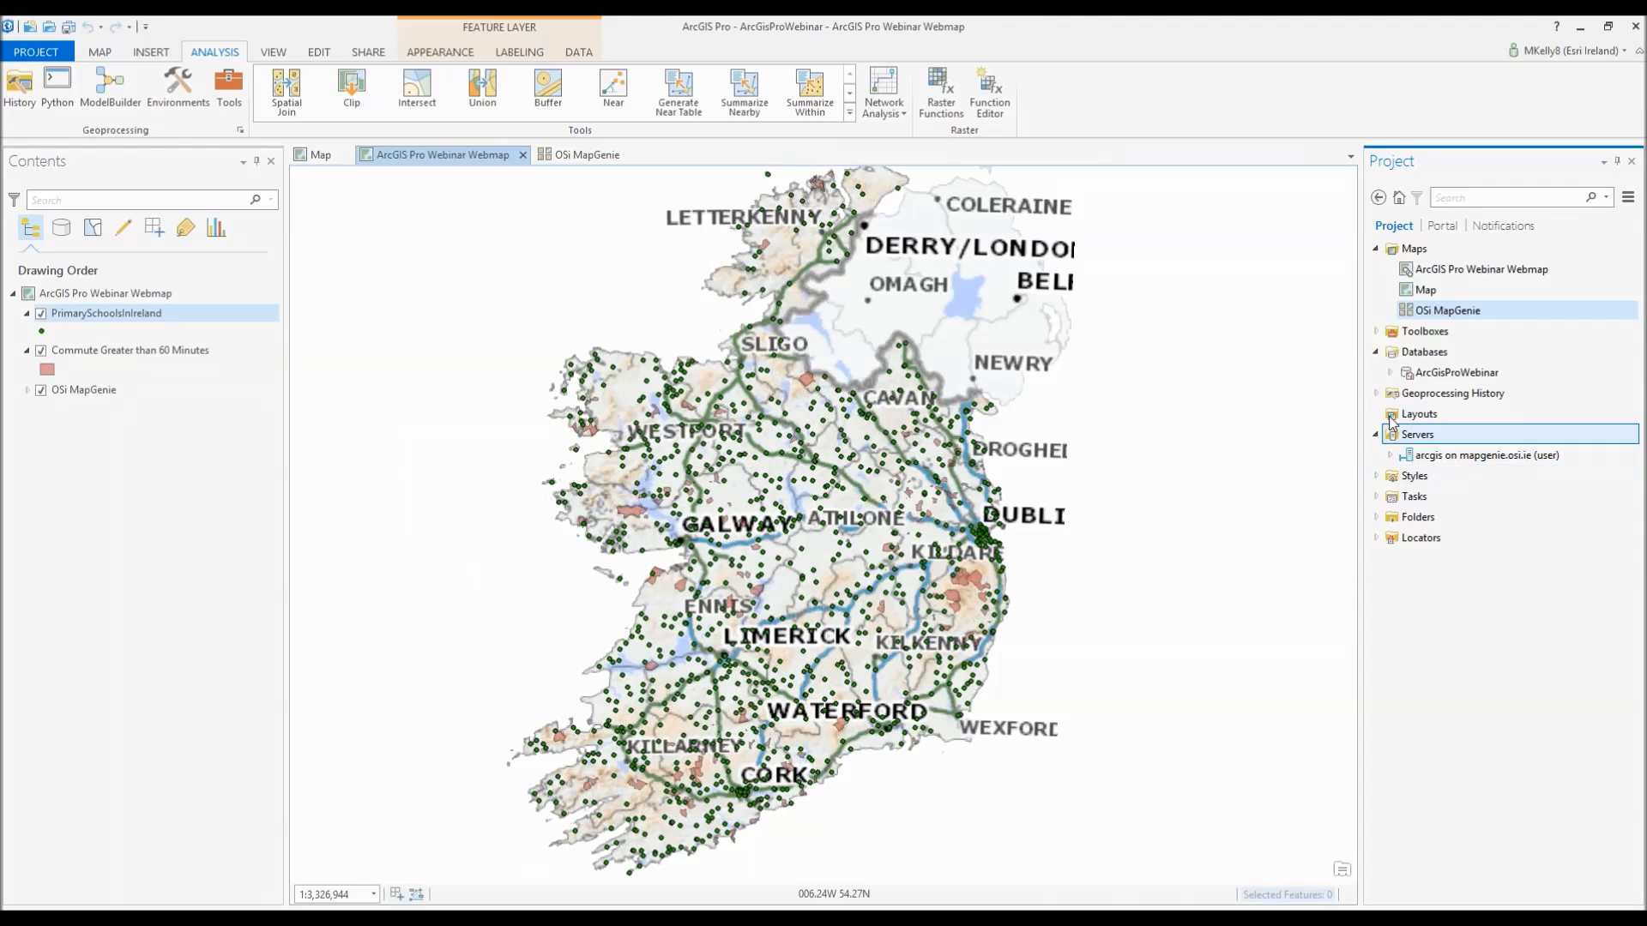
- Collapse the project's server list and examine the contents of the ArcGisProWebinar geodatabase
click(1378, 436)
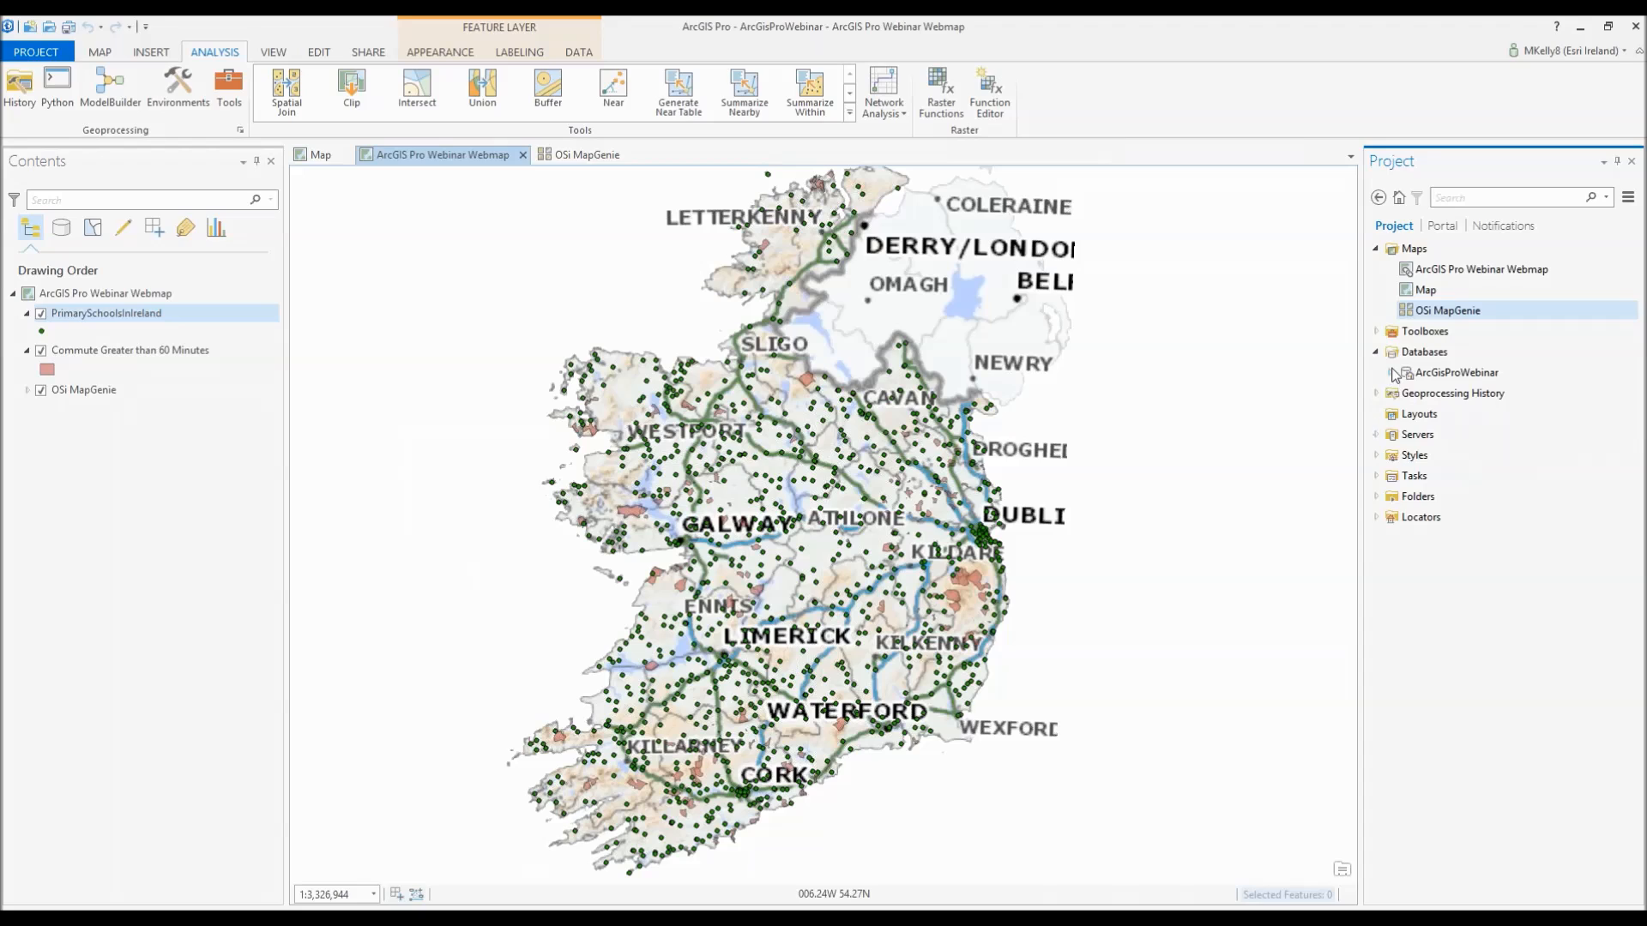
click(1389, 372)
click(1456, 371)
mouse_move(1475, 379)
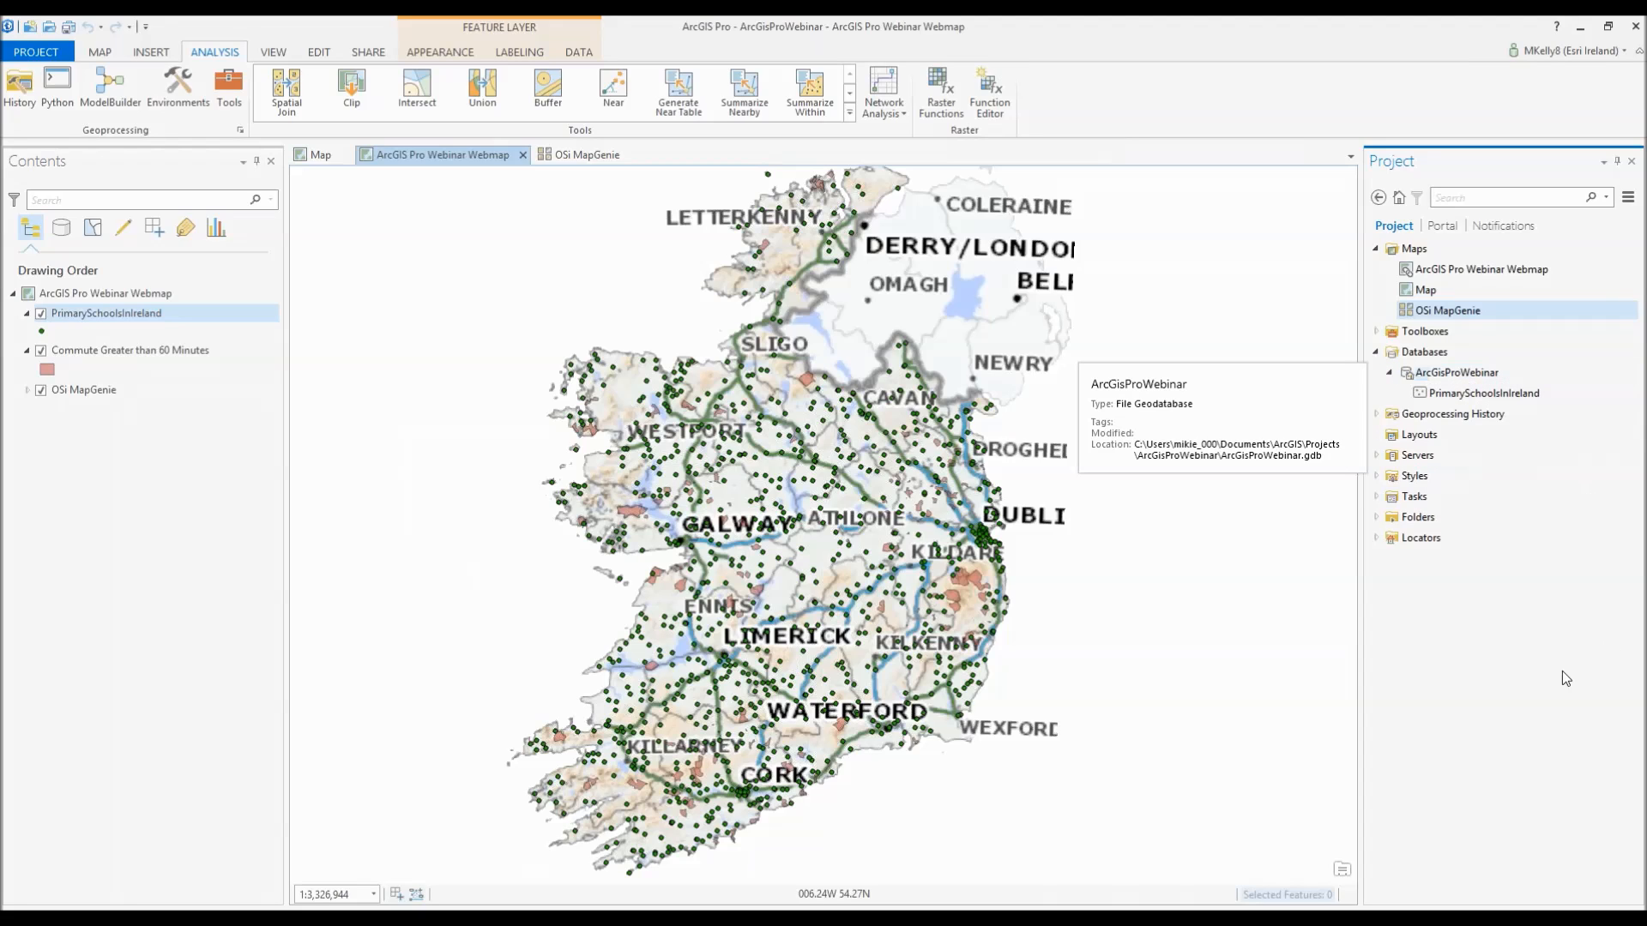
- Review the JSON To Features run in the geoprocessing history, reopen and close its tool, and collapse the history and geodatabase lists
click(1377, 414)
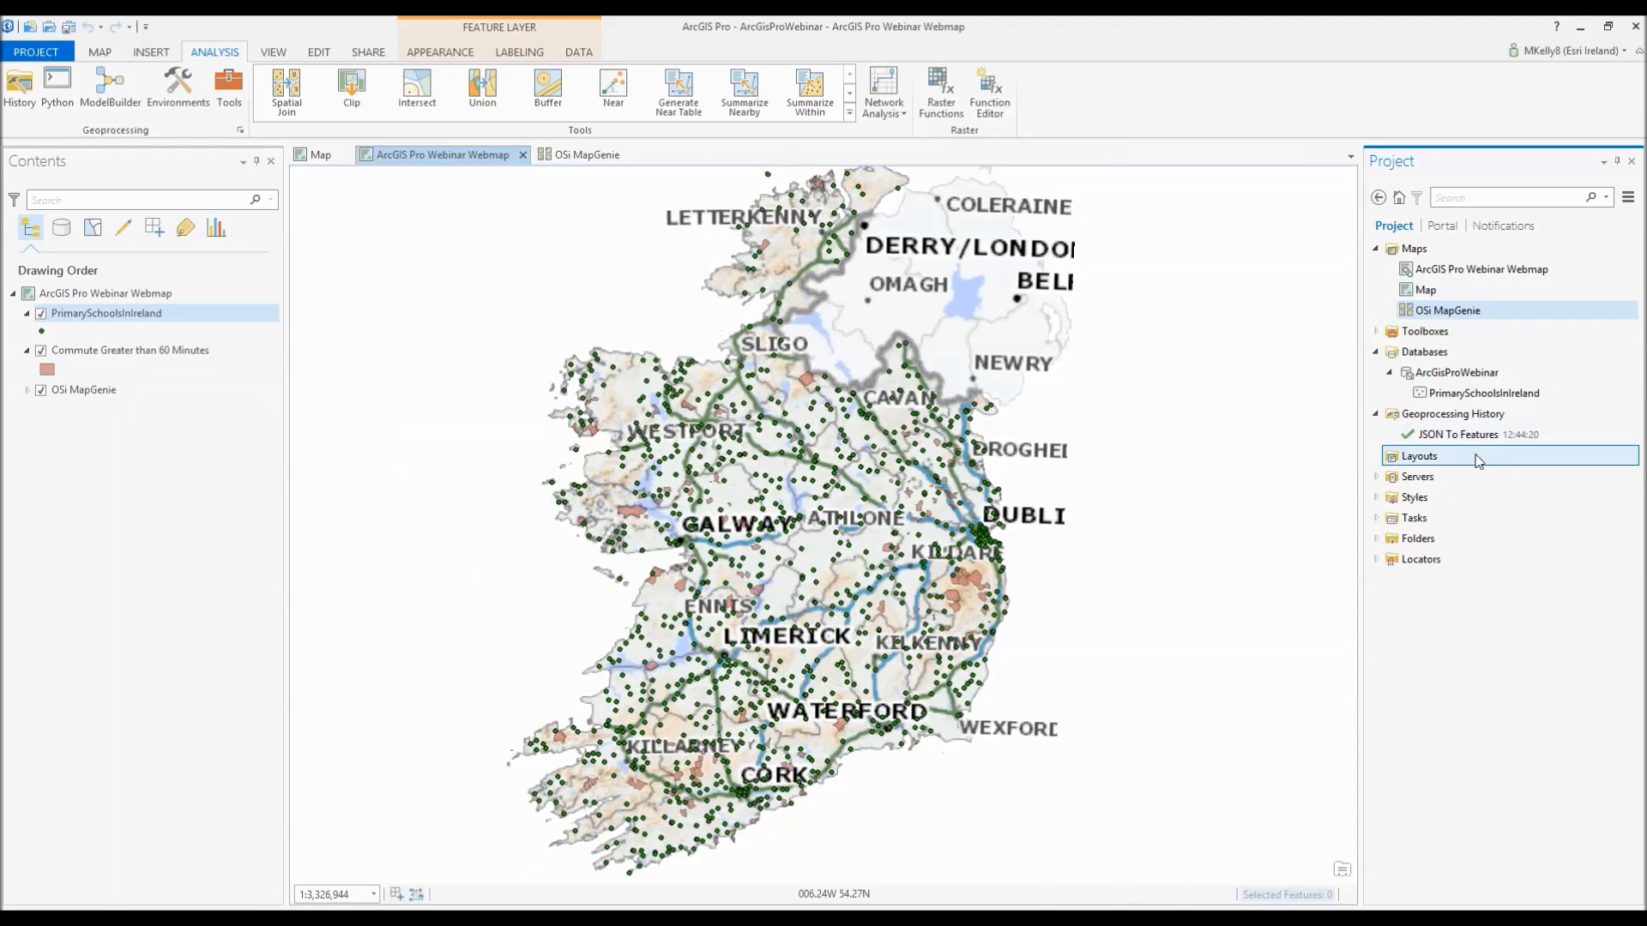
mouse_move(1456, 439)
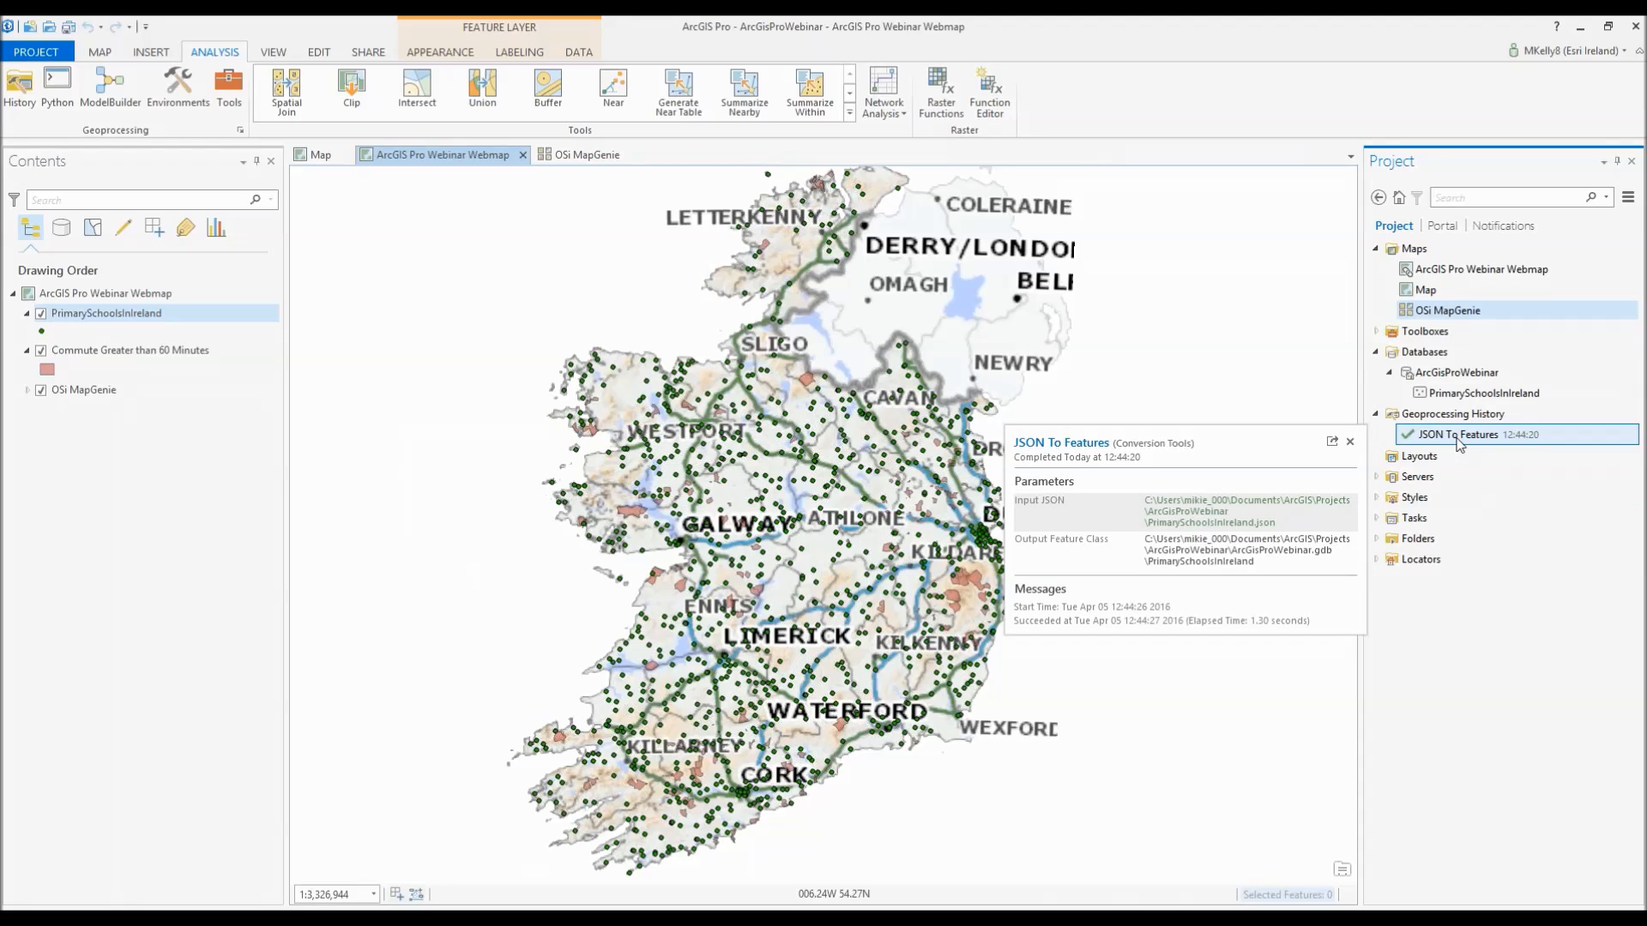
right_click(1457, 437)
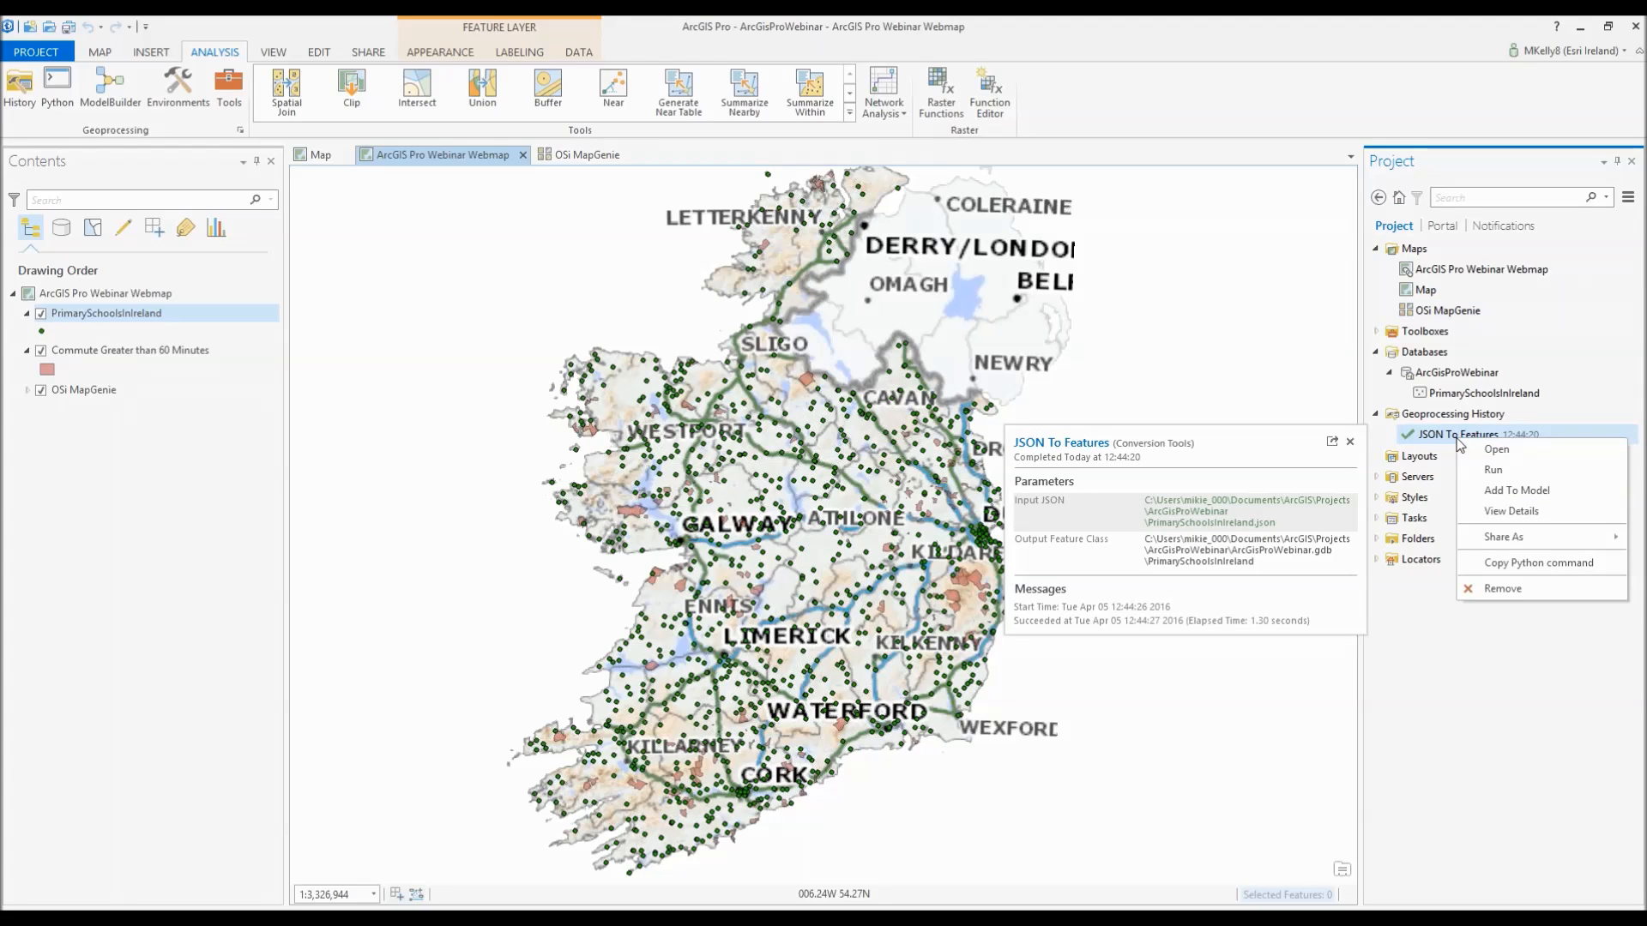
click(1513, 452)
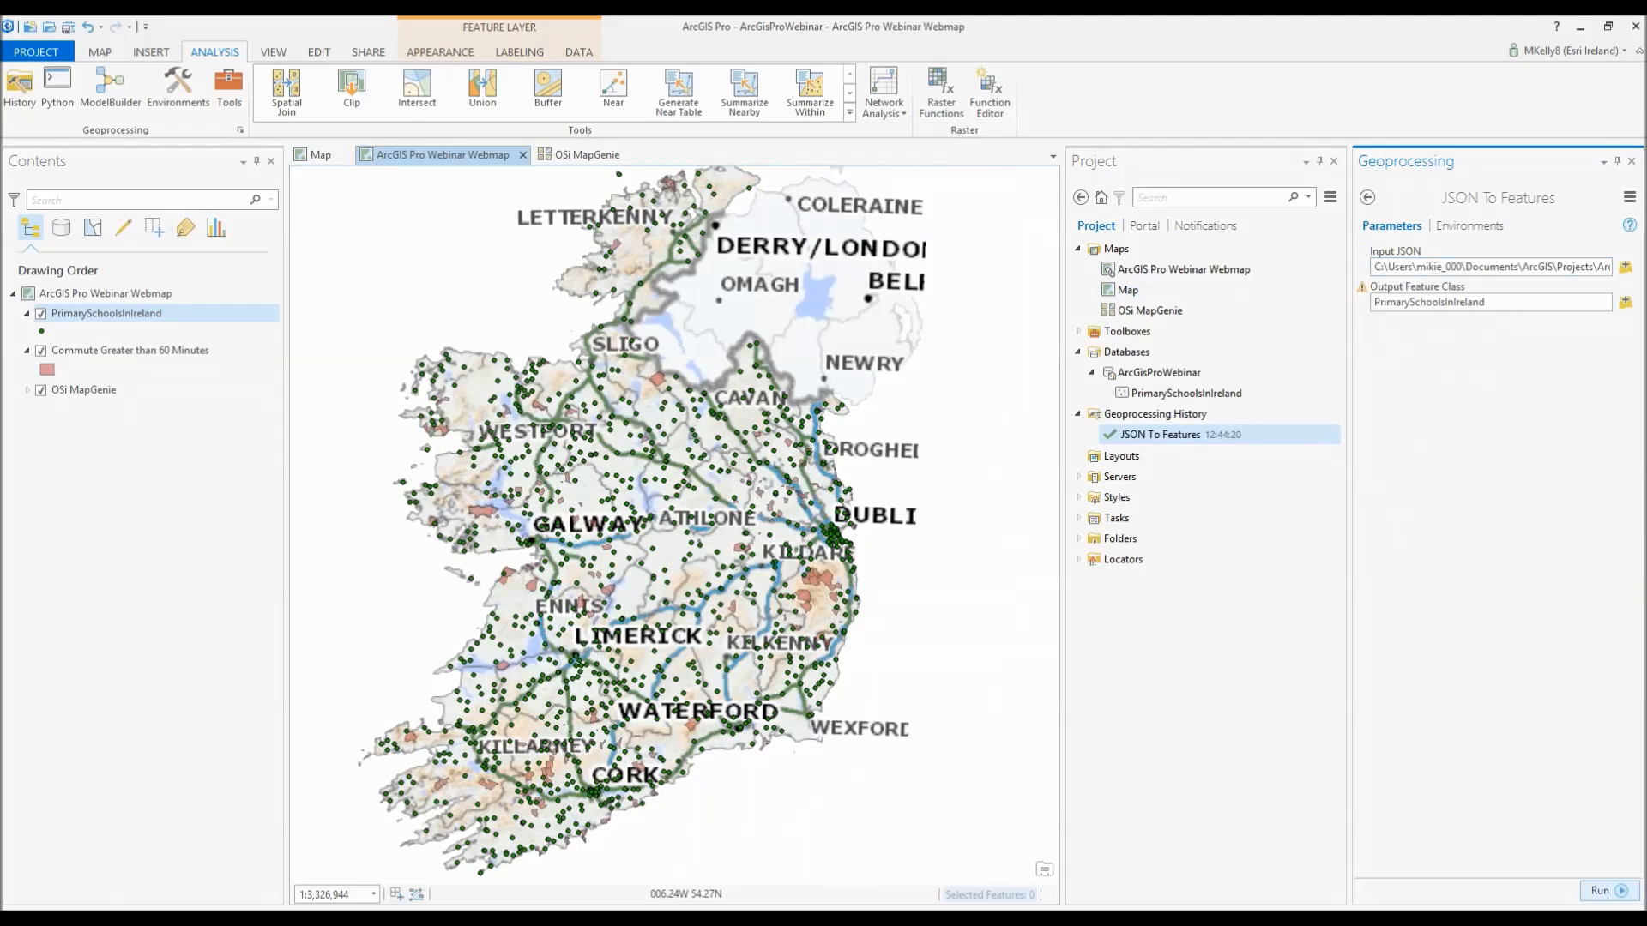
click(1630, 165)
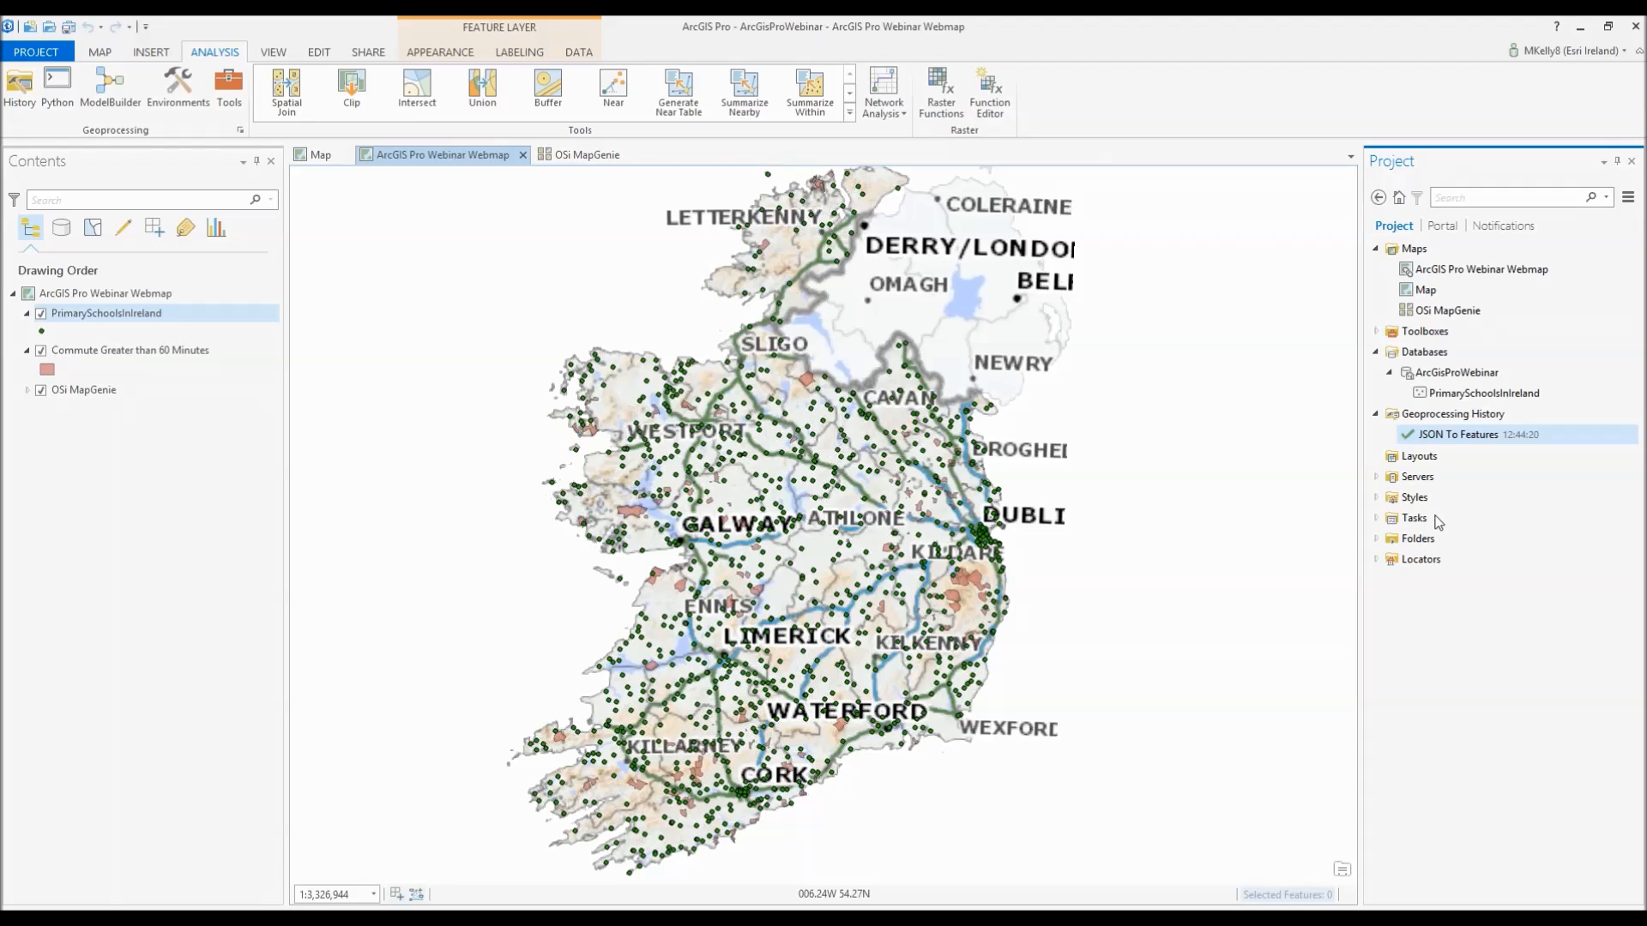
click(1375, 413)
click(1389, 373)
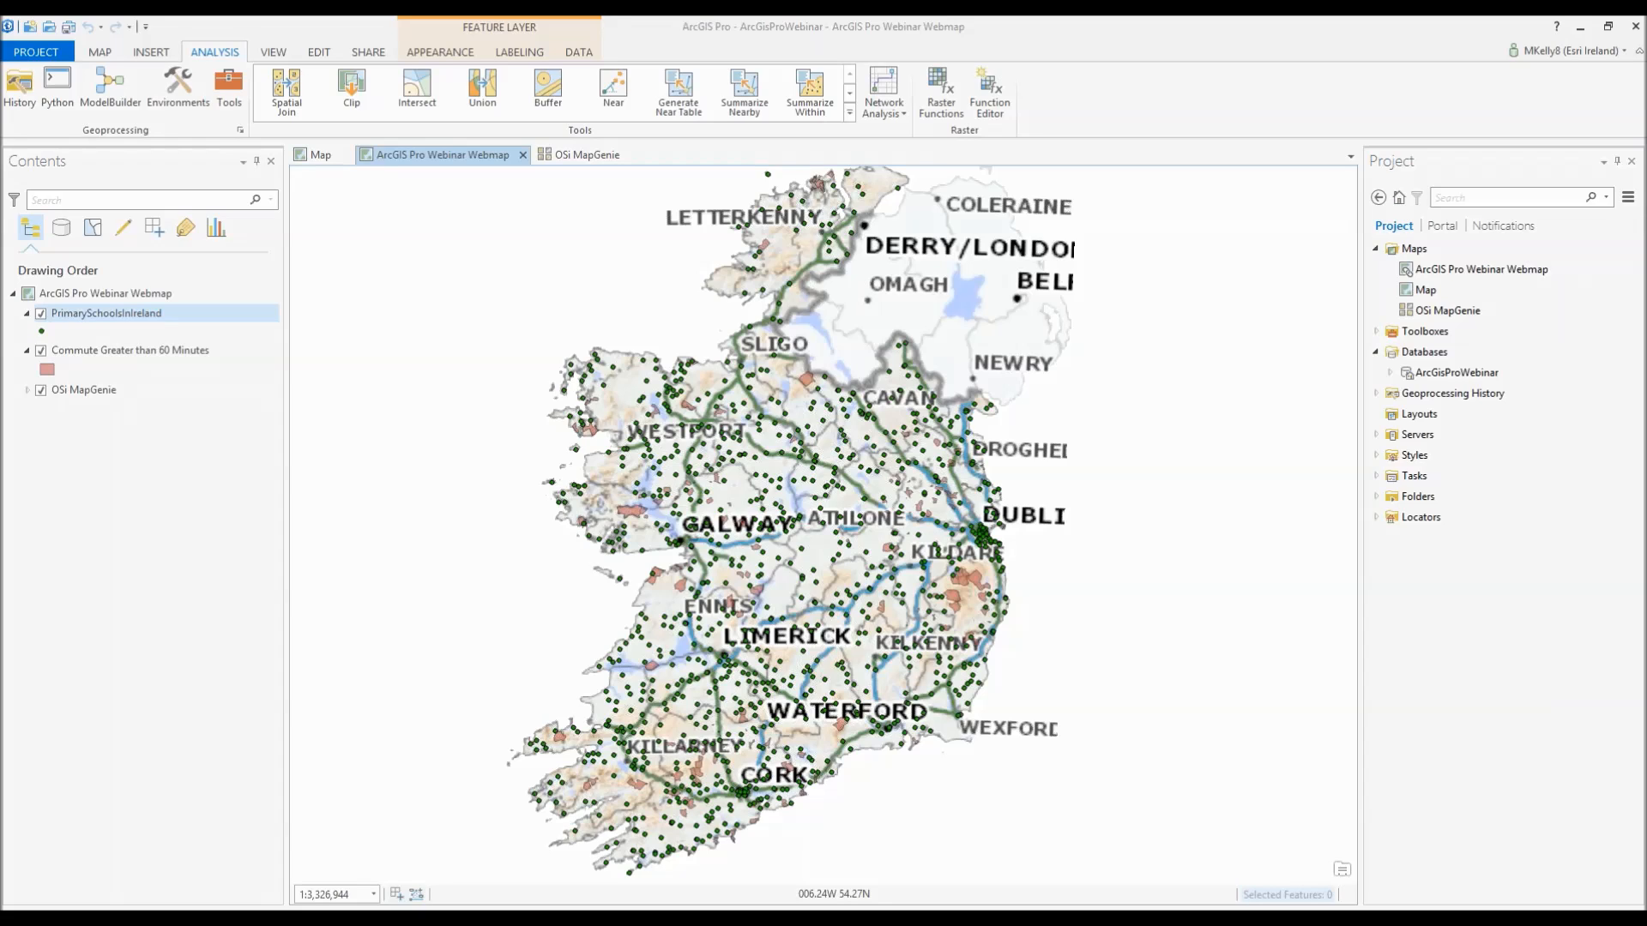
- Change the PrimarySchoolsInIreland point symbol to the medium-sized School symbol from ArcGIS 2D, found by searching for school
click(45, 334)
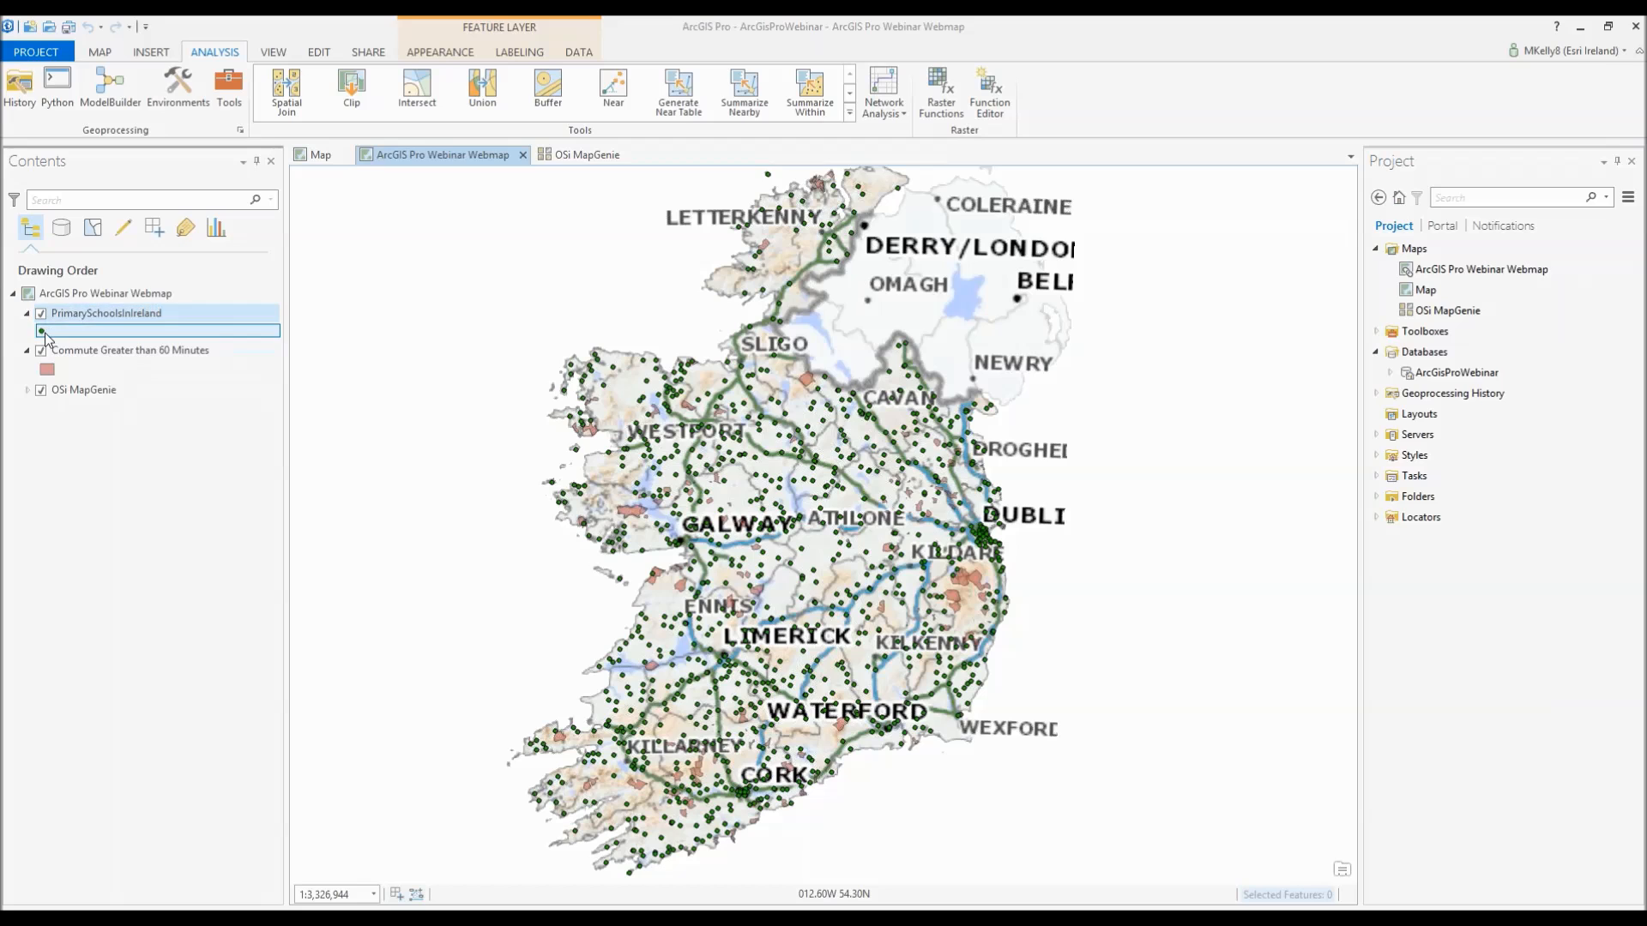
click(44, 334)
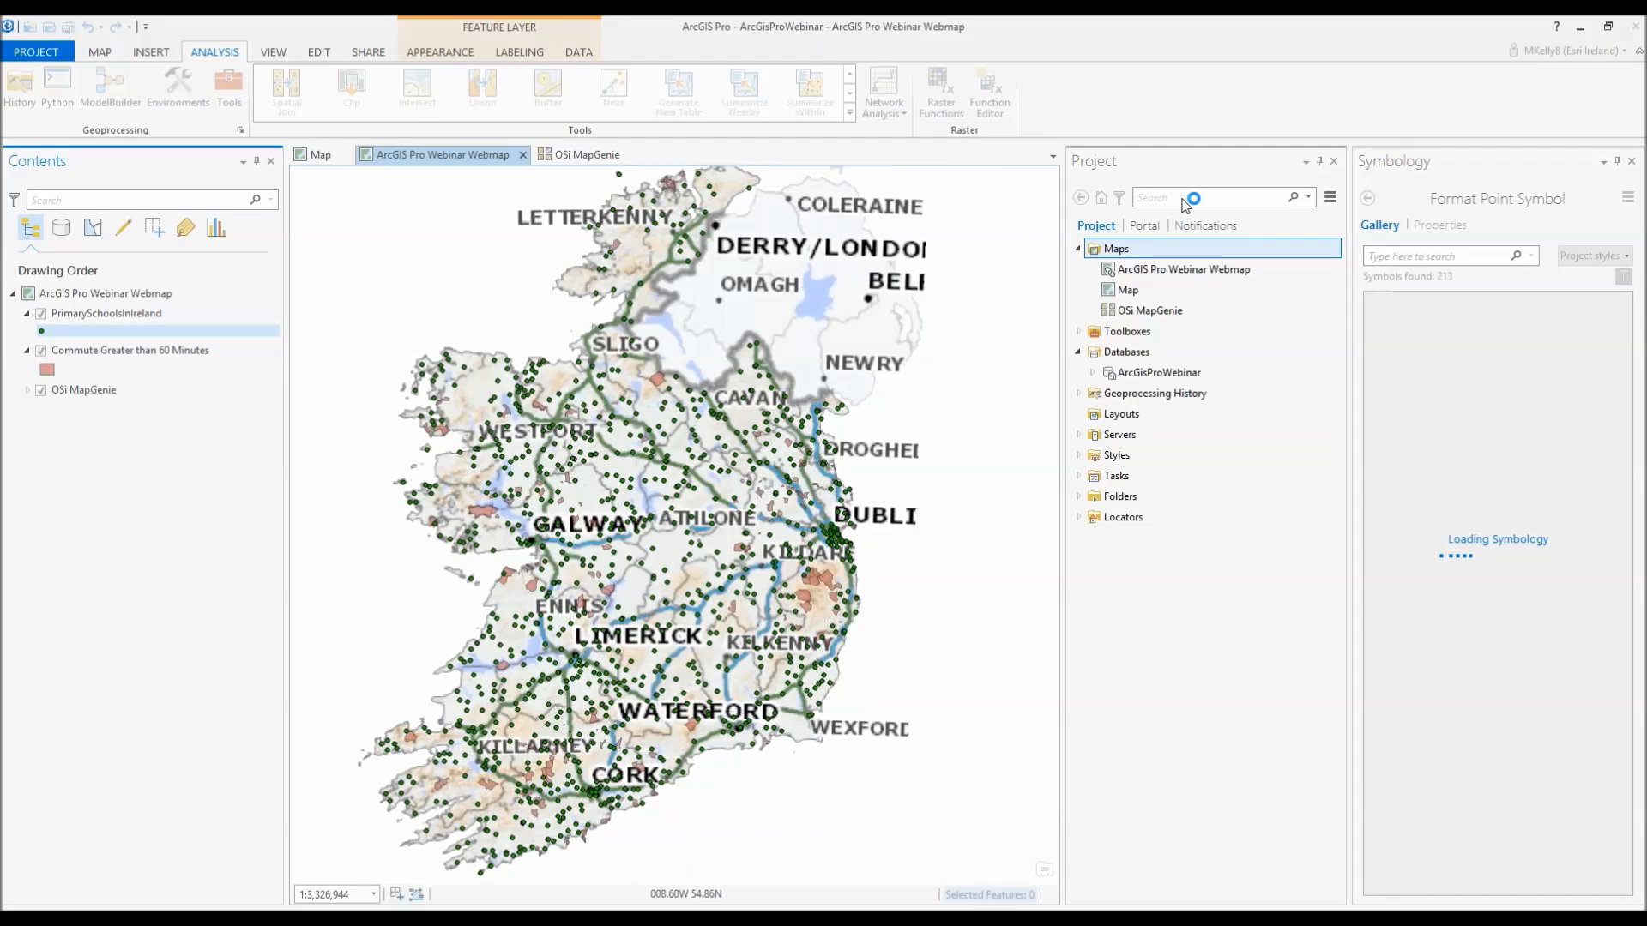
text(school)
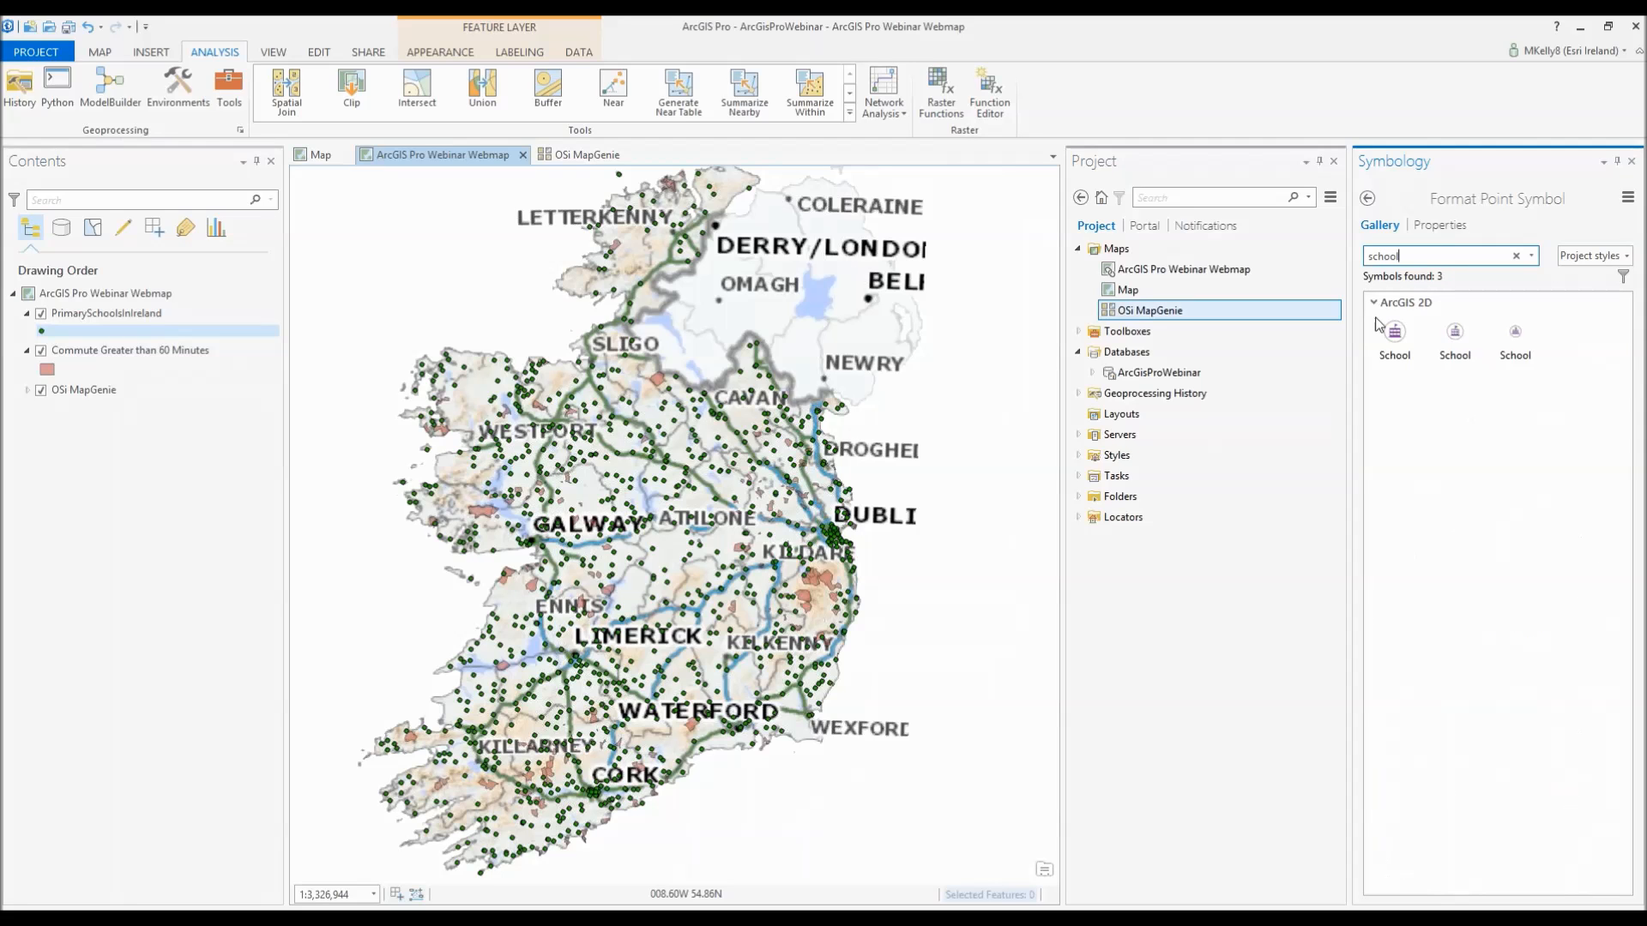
click(1441, 338)
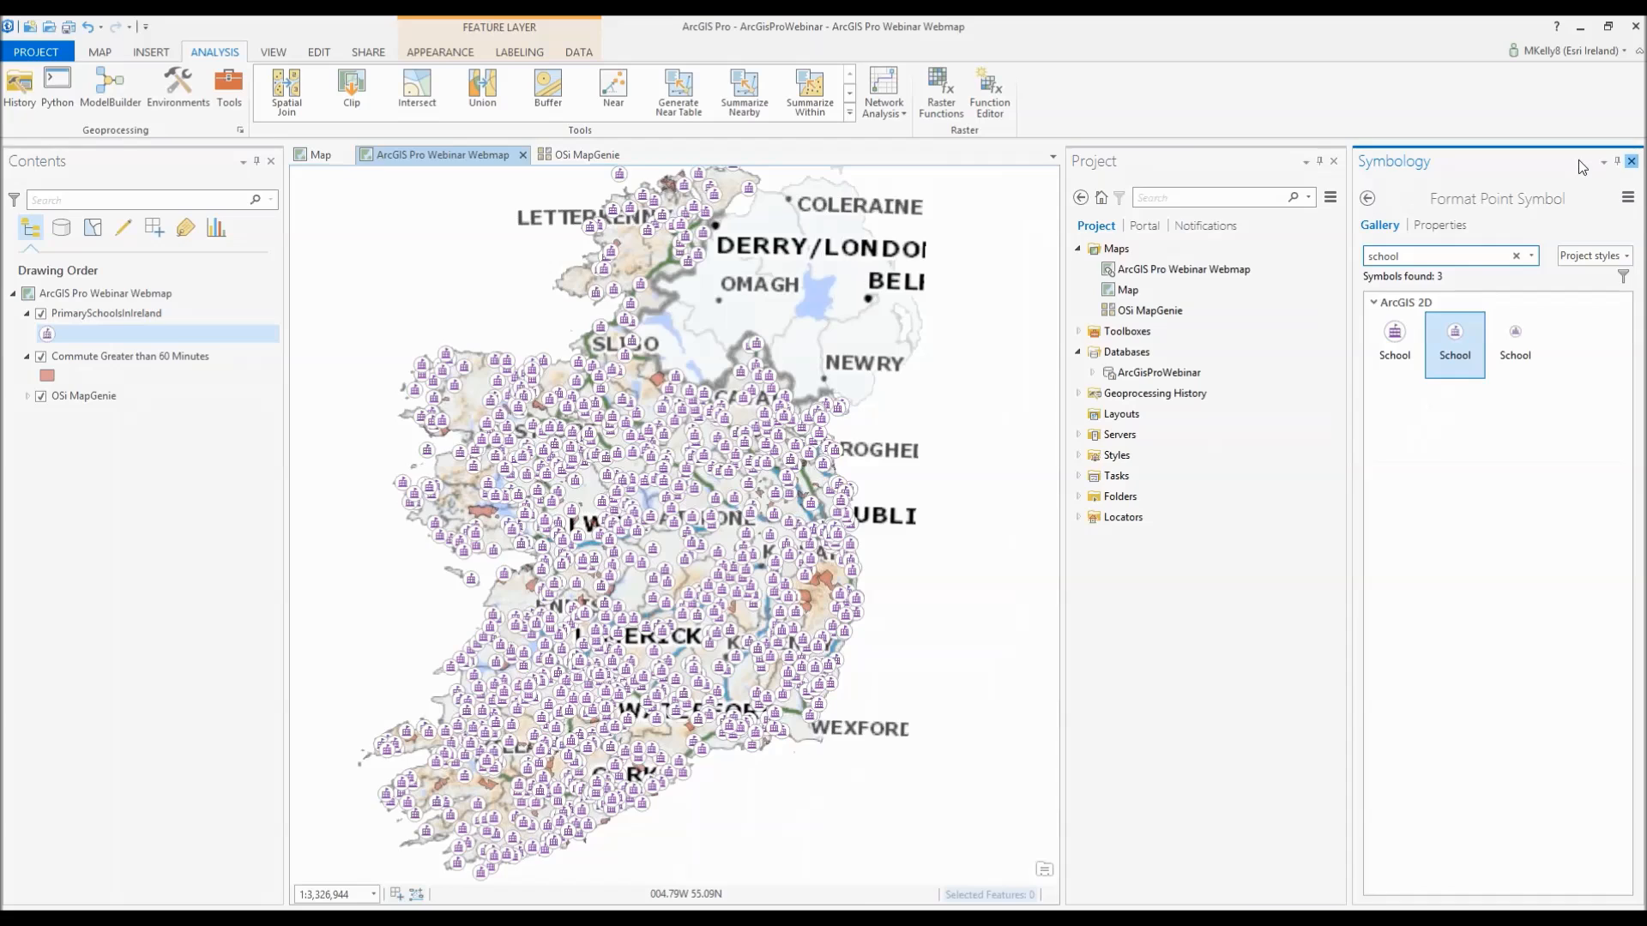
click(1631, 160)
- Set up sharing the PrimarySchoolsInIreland layer as a web layer, using PrimarySchoolsInIreland as both its summary and tag
click(121, 314)
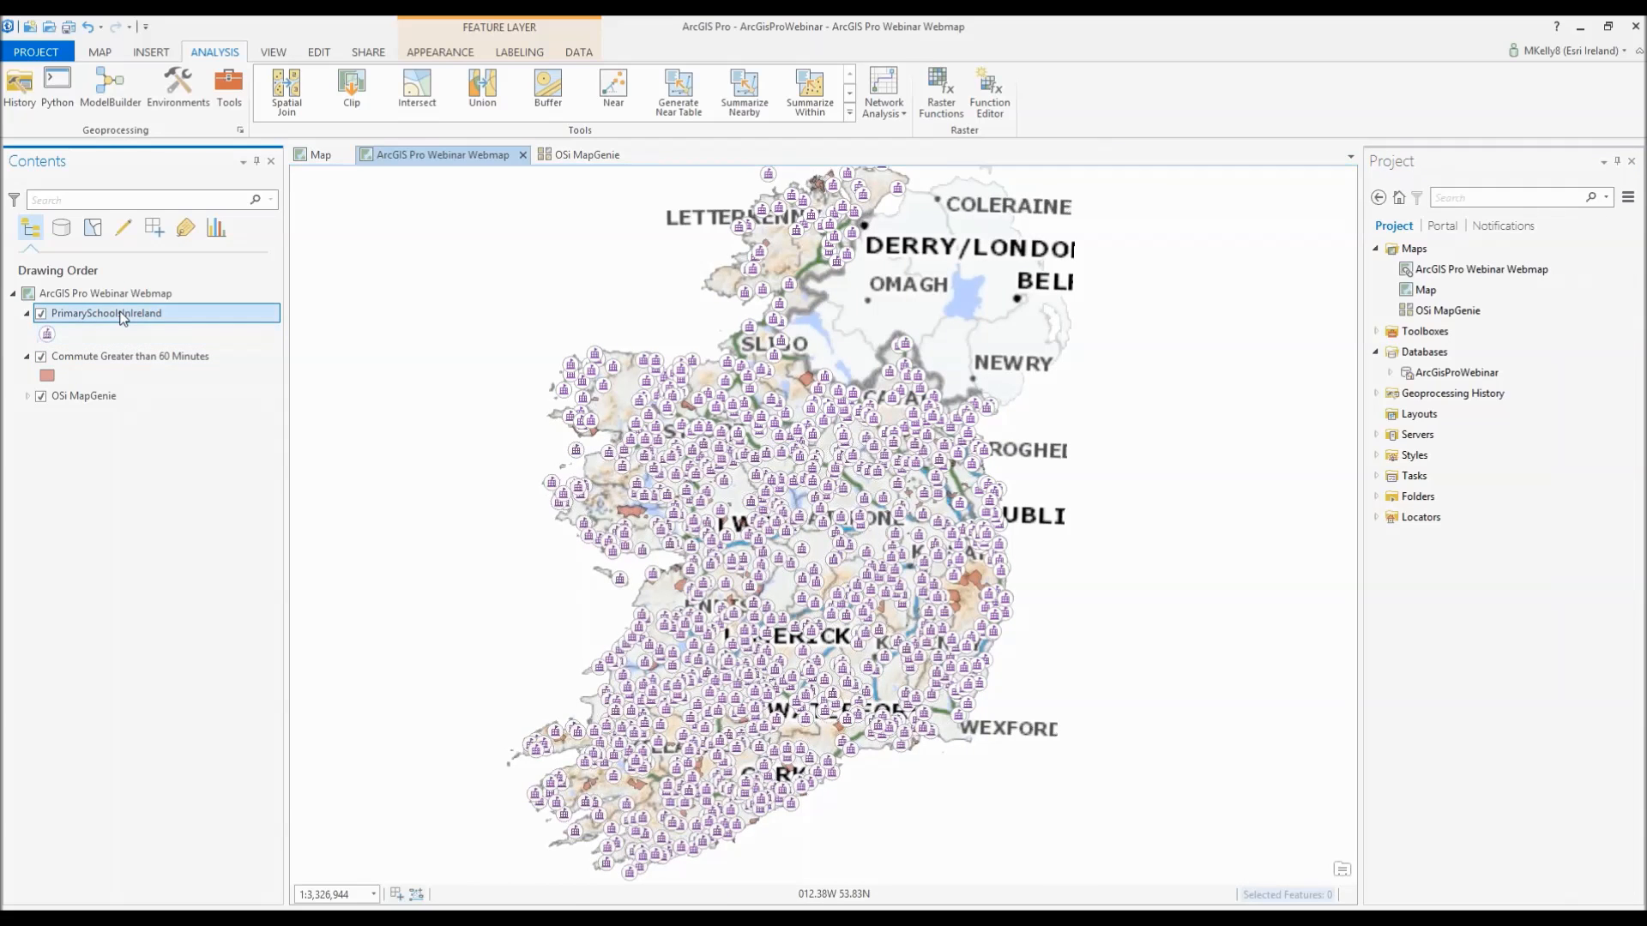
right_click(121, 314)
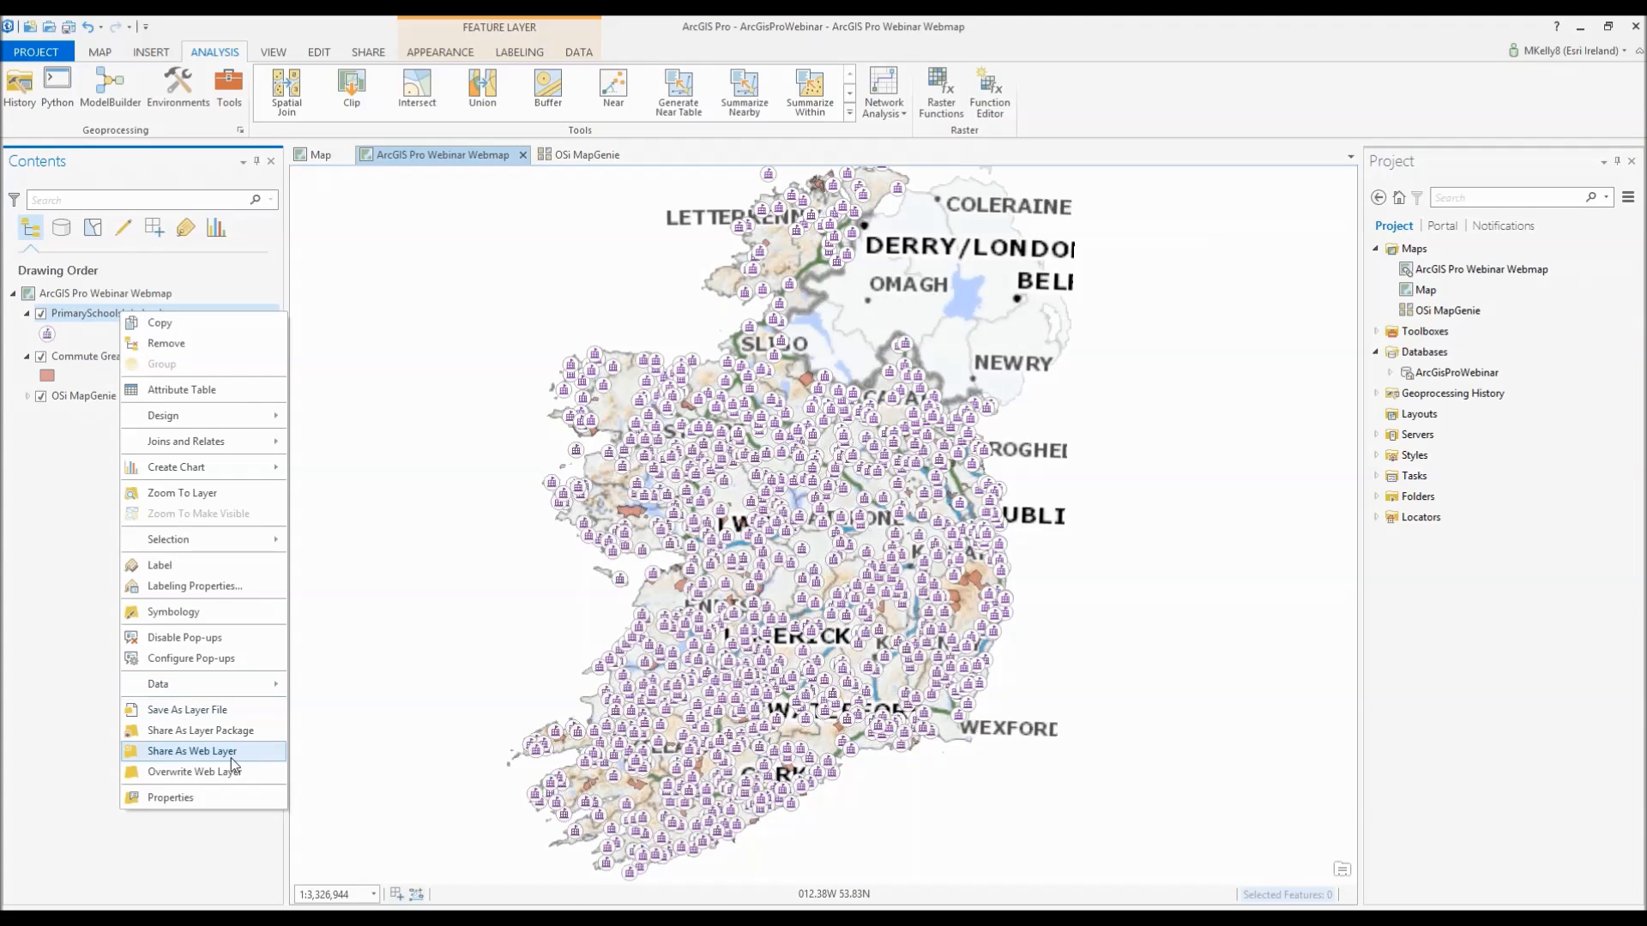
click(745, 416)
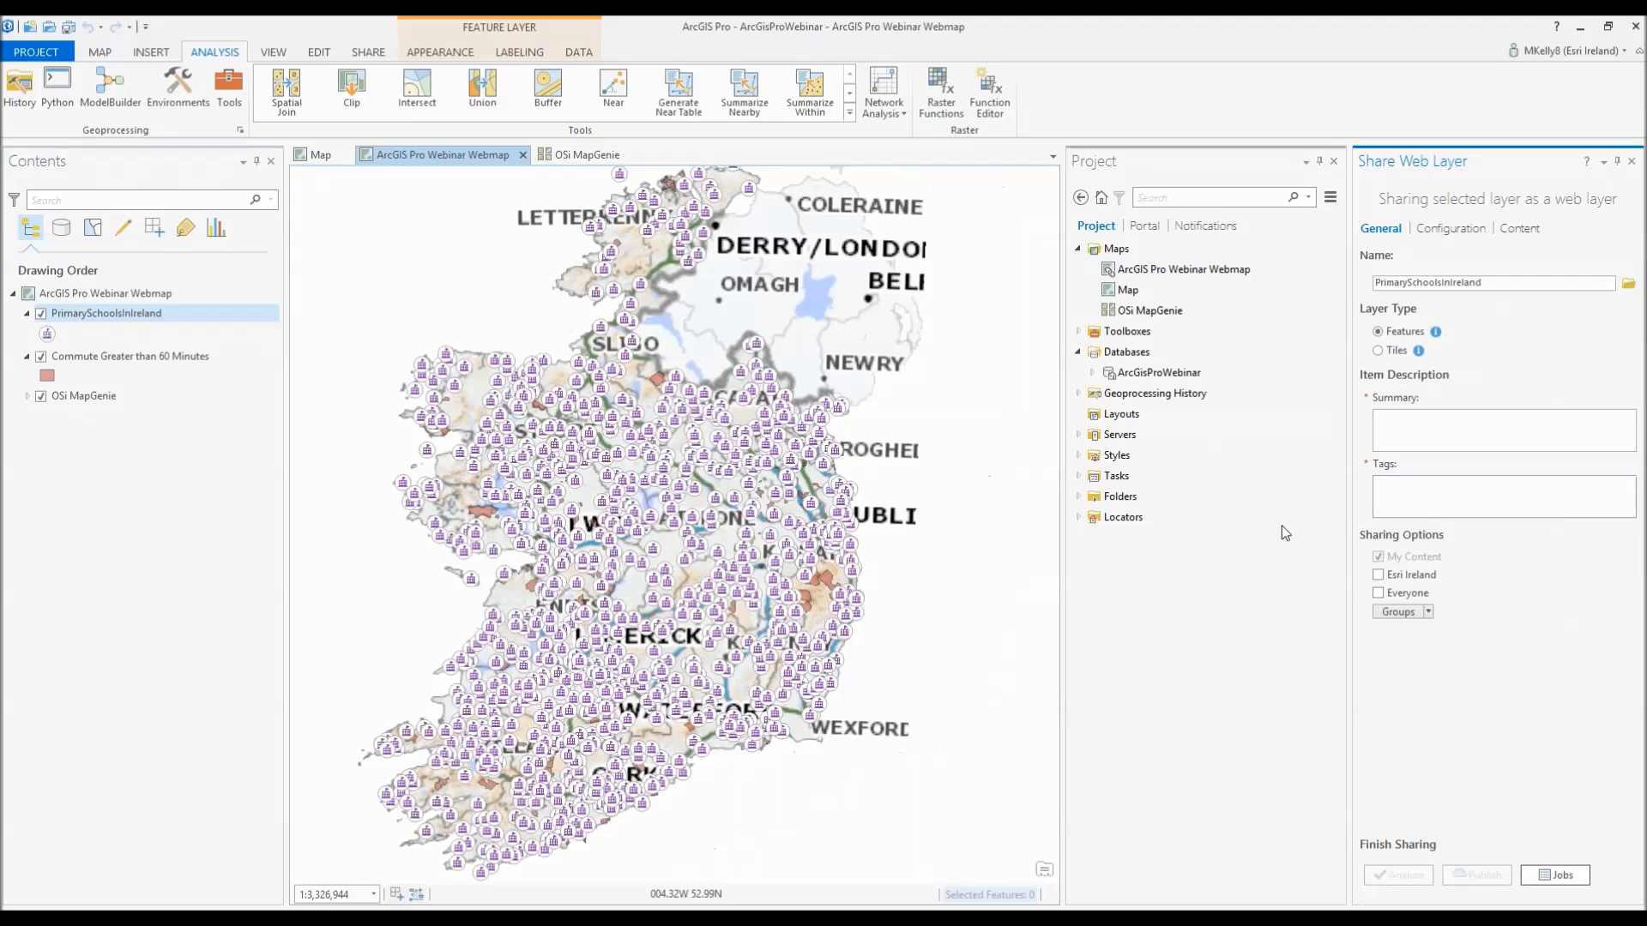
double_click(1485, 282)
key(ctrl+c)
click(1455, 433)
key(ctrl+v)
click(1447, 484)
key(ctrl+v)
key(Return)
- Enable editing, sync and data export for the web layer, review its content and general settings, and close the sharing setup
click(1449, 230)
click(1382, 290)
click(1383, 365)
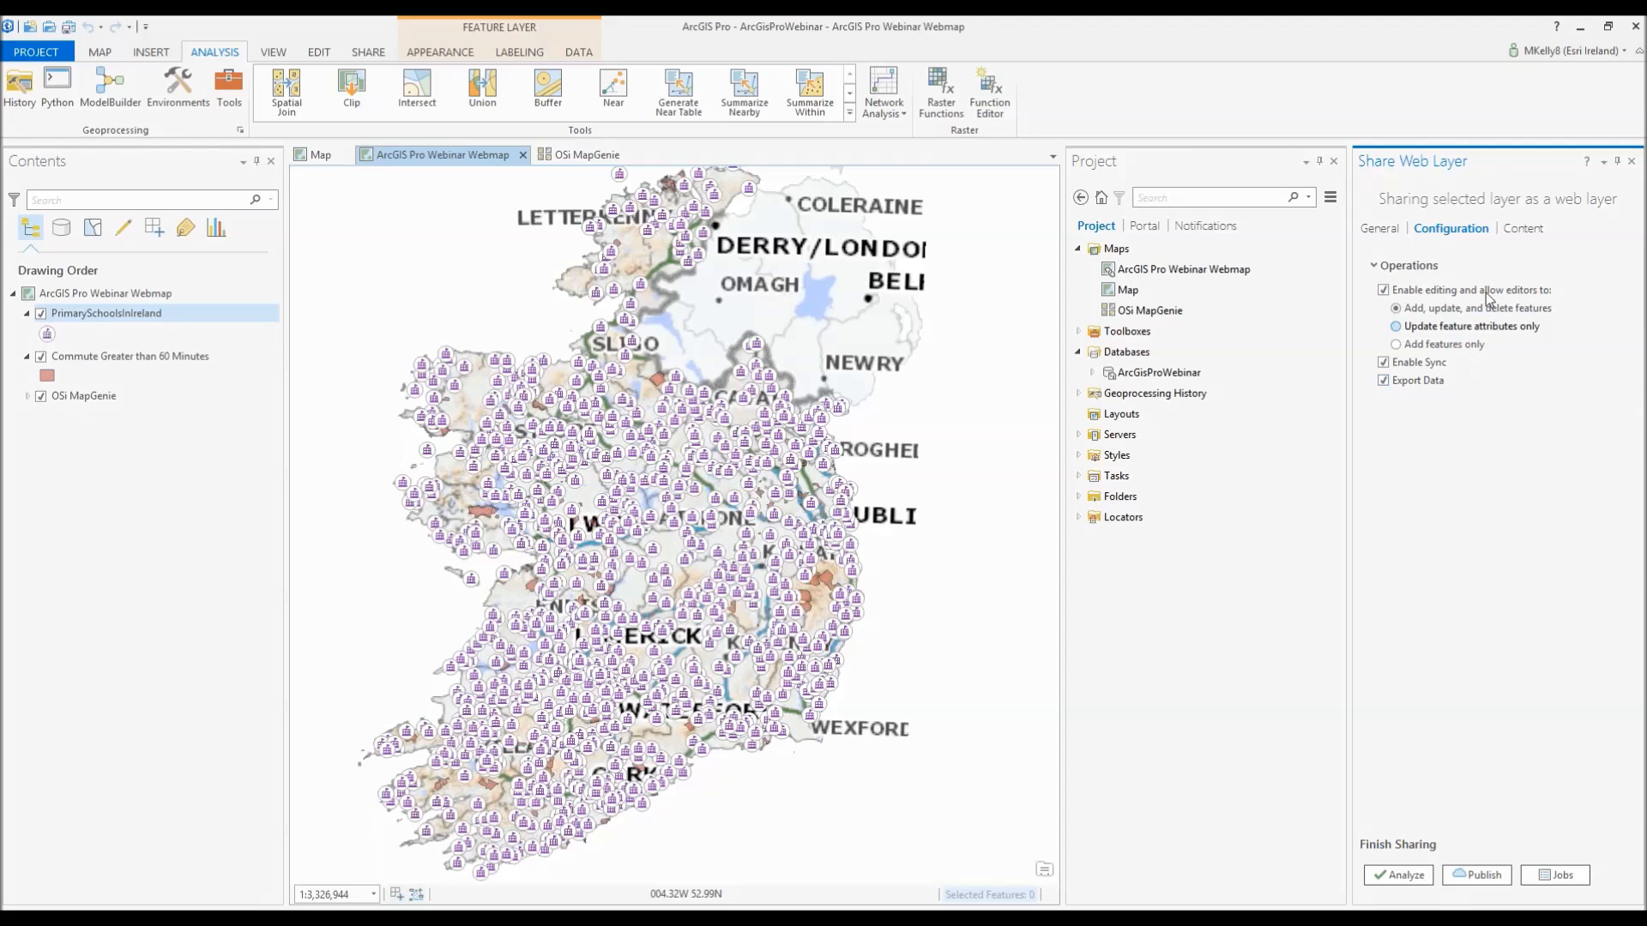
click(1529, 227)
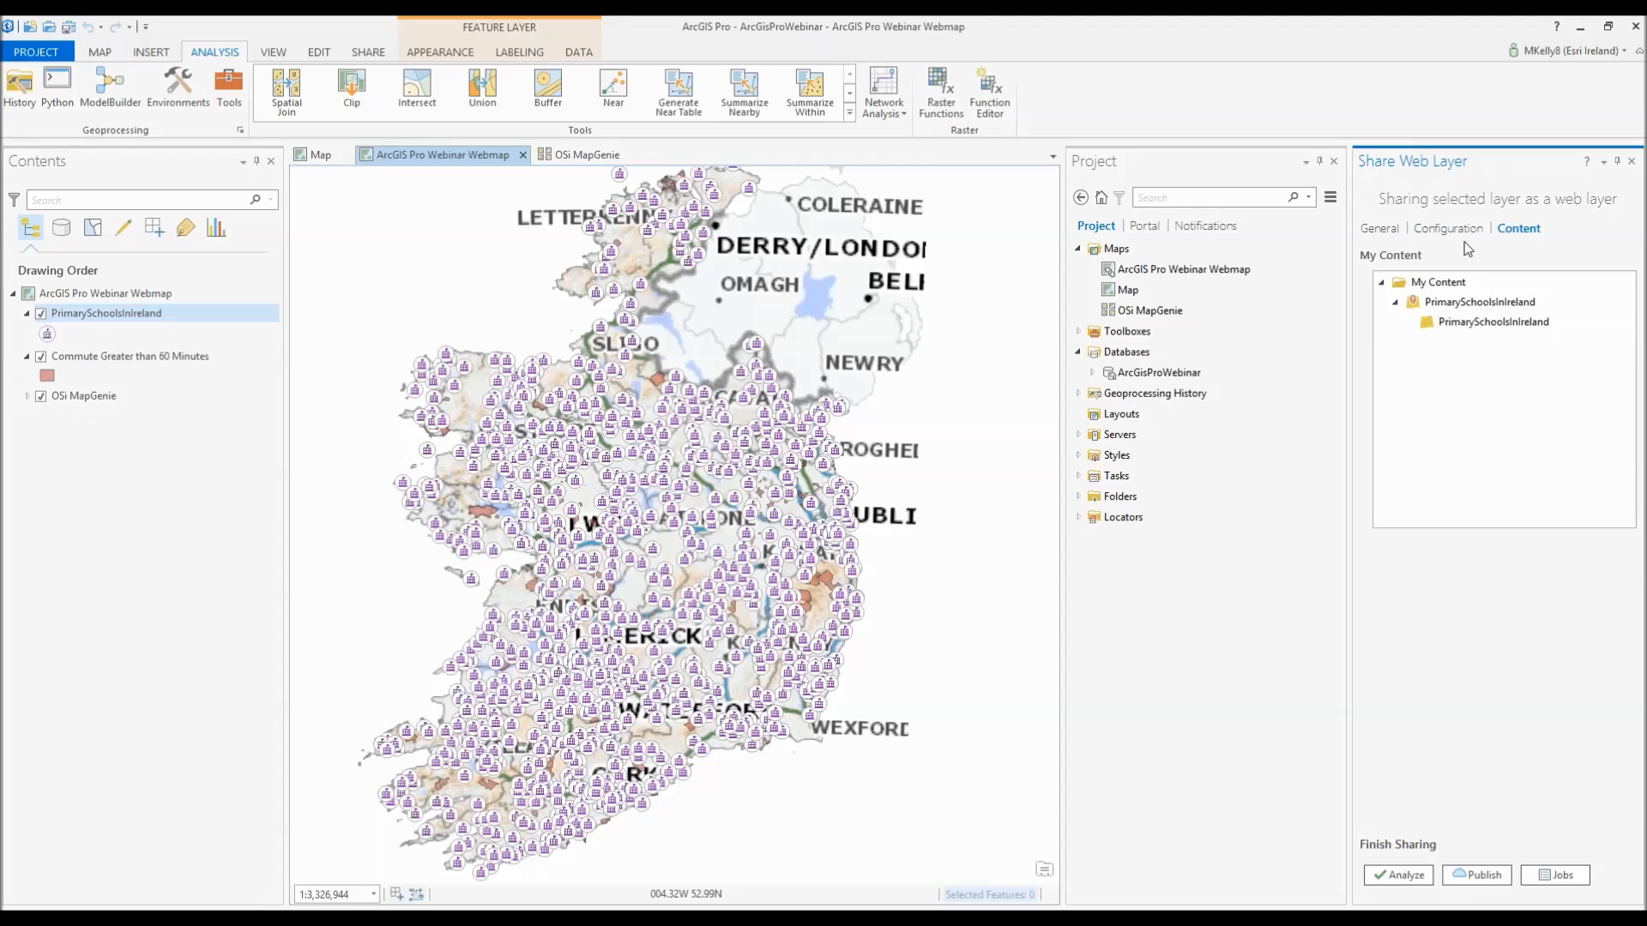
click(1386, 231)
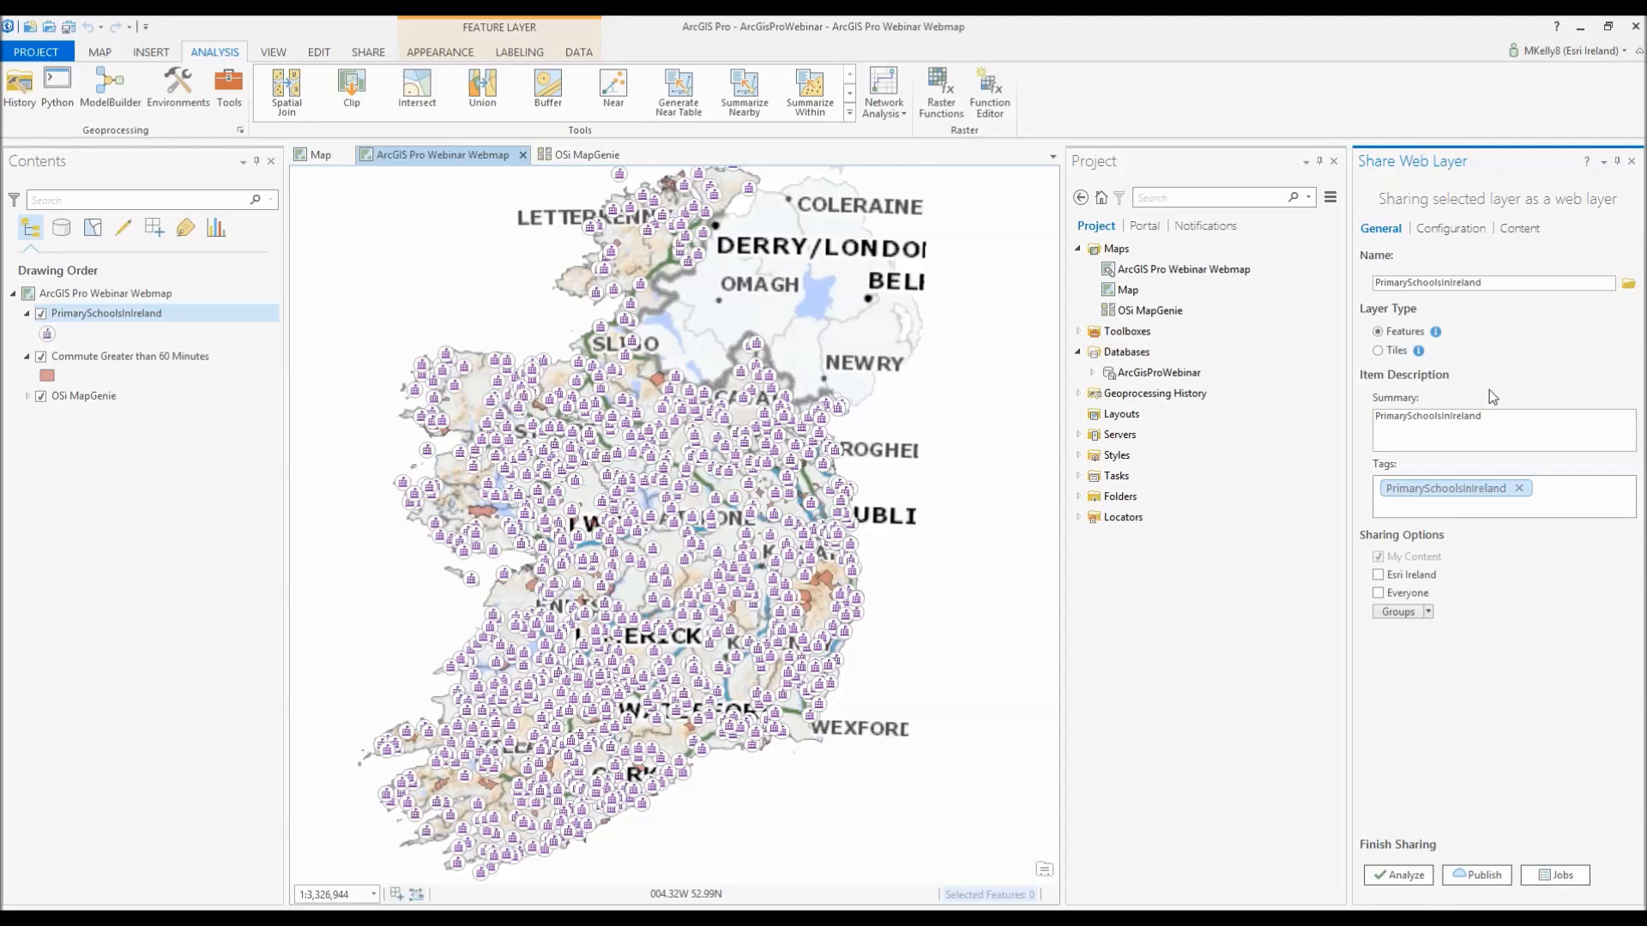
click(1630, 163)
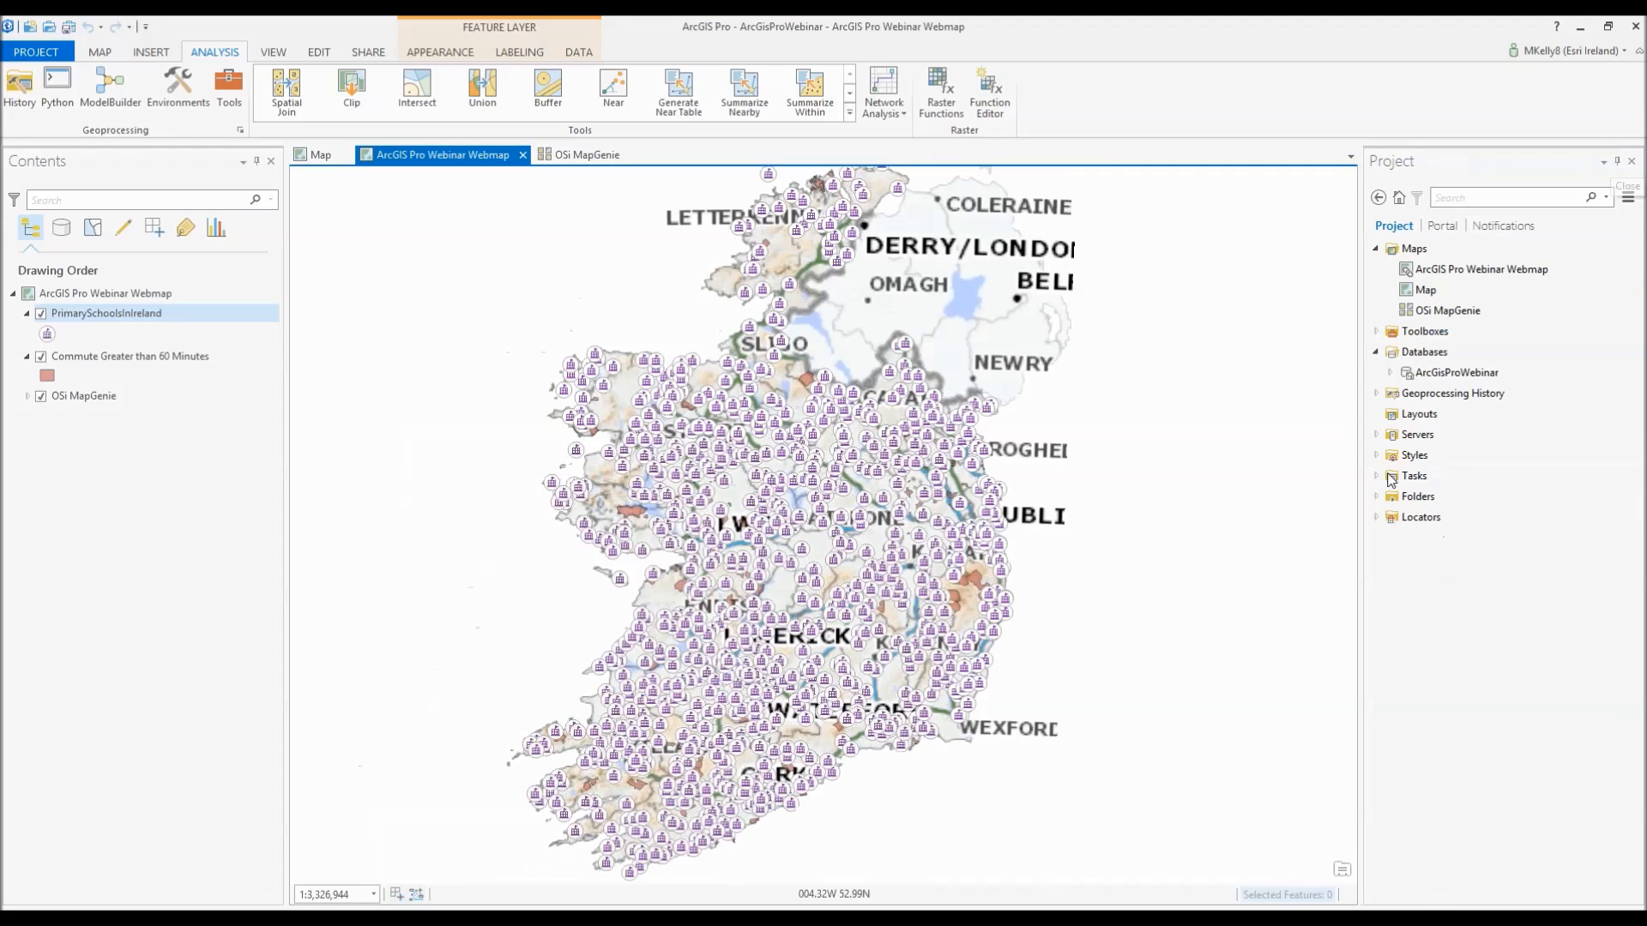
- Search the portal for PrimarySchoolsInIreland, add the web layer to the web map and hide the local PrimarySchoolsInIreland layer
click(1442, 229)
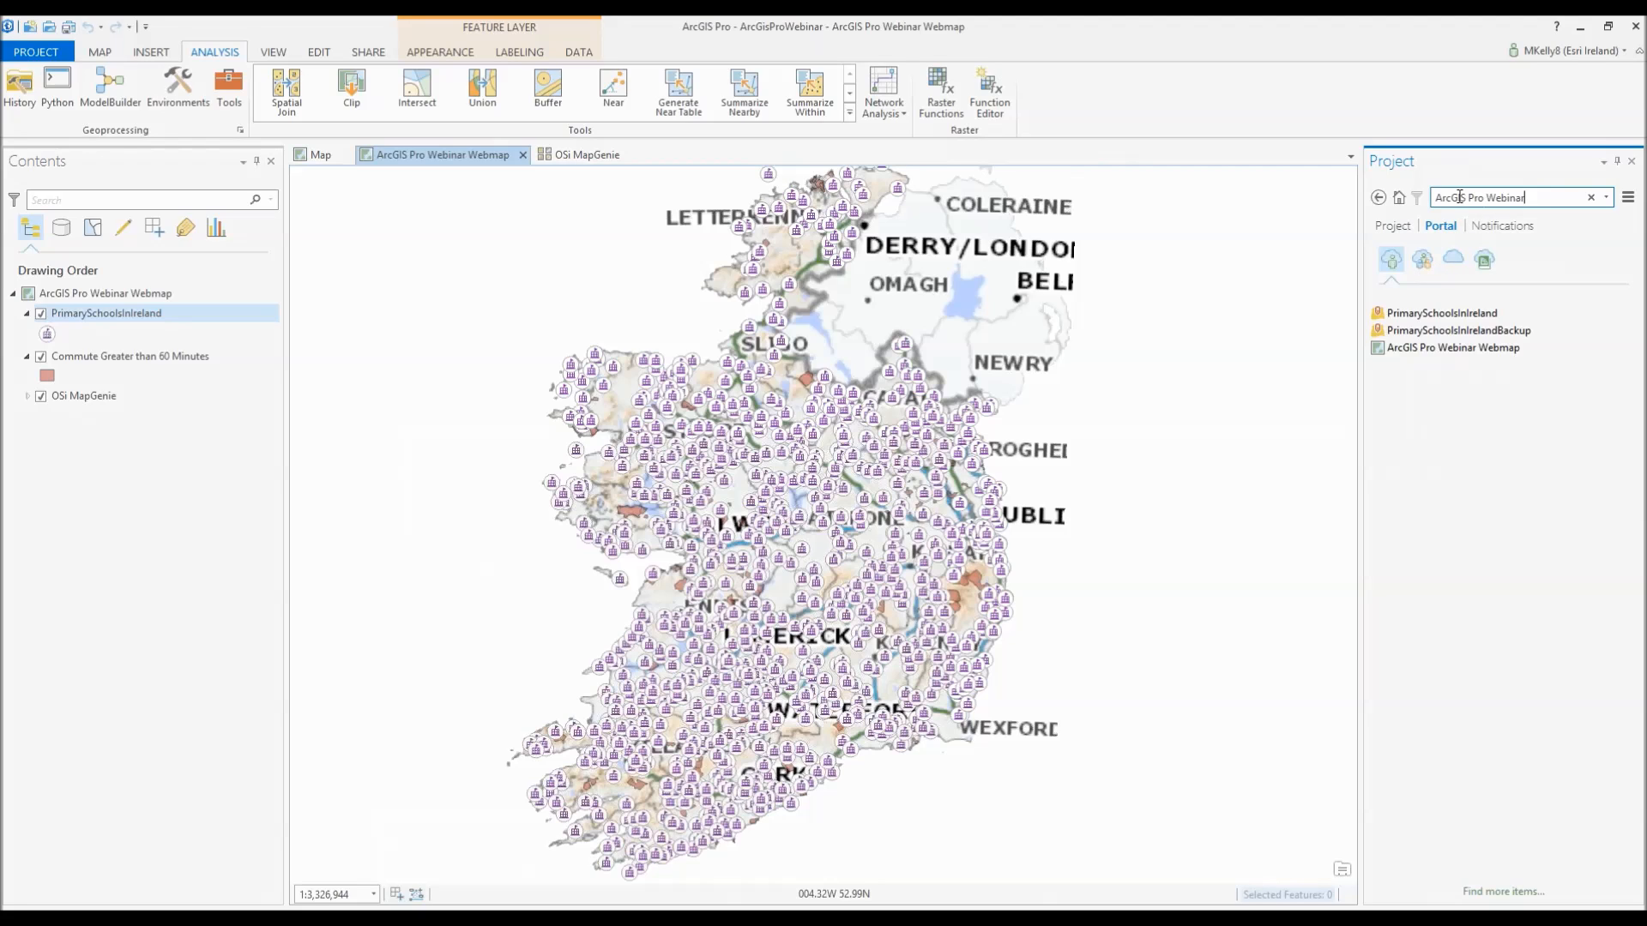
click(1459, 197)
text(PrimarySchoolsInIreland)
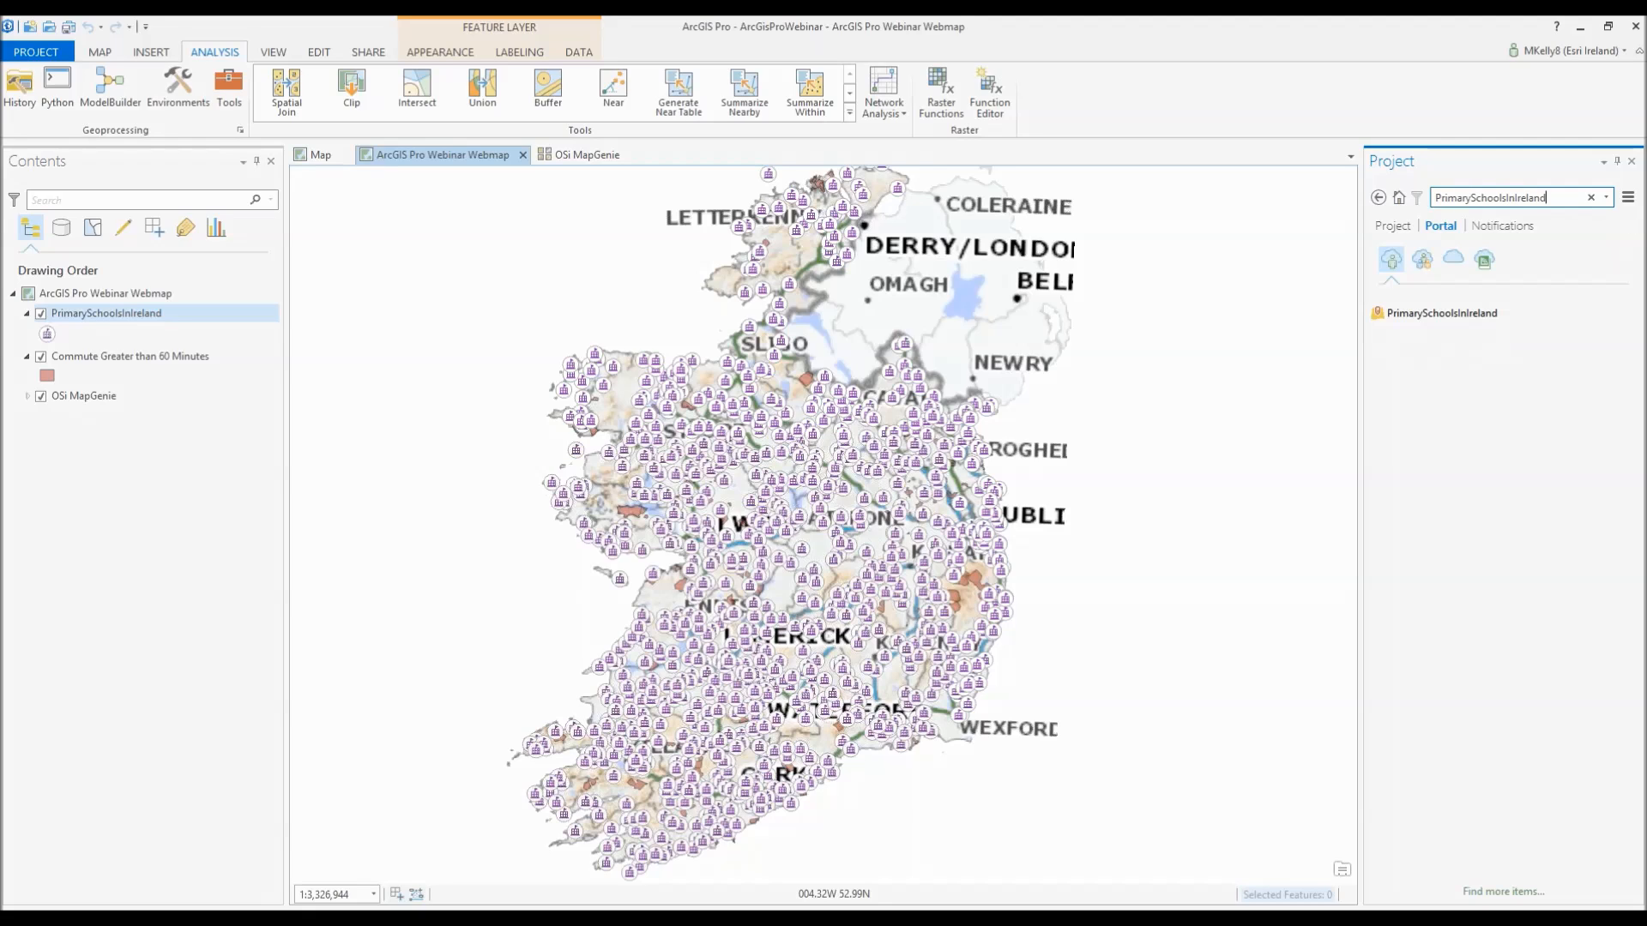
drag(1477, 313, 180, 318)
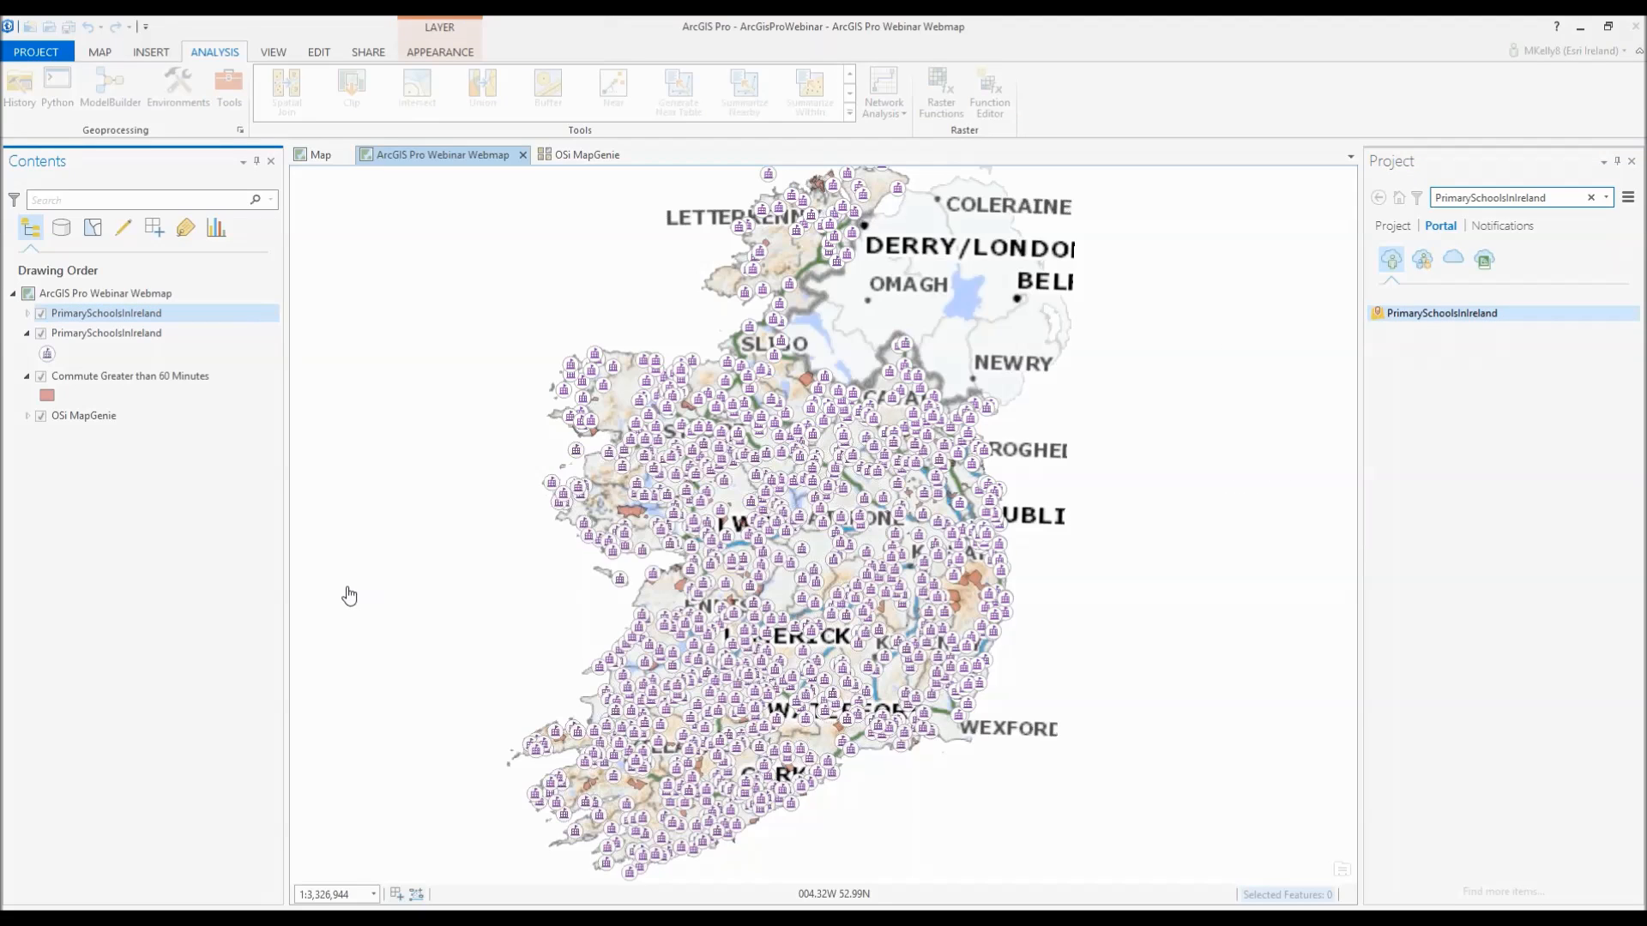
click(36, 337)
click(39, 334)
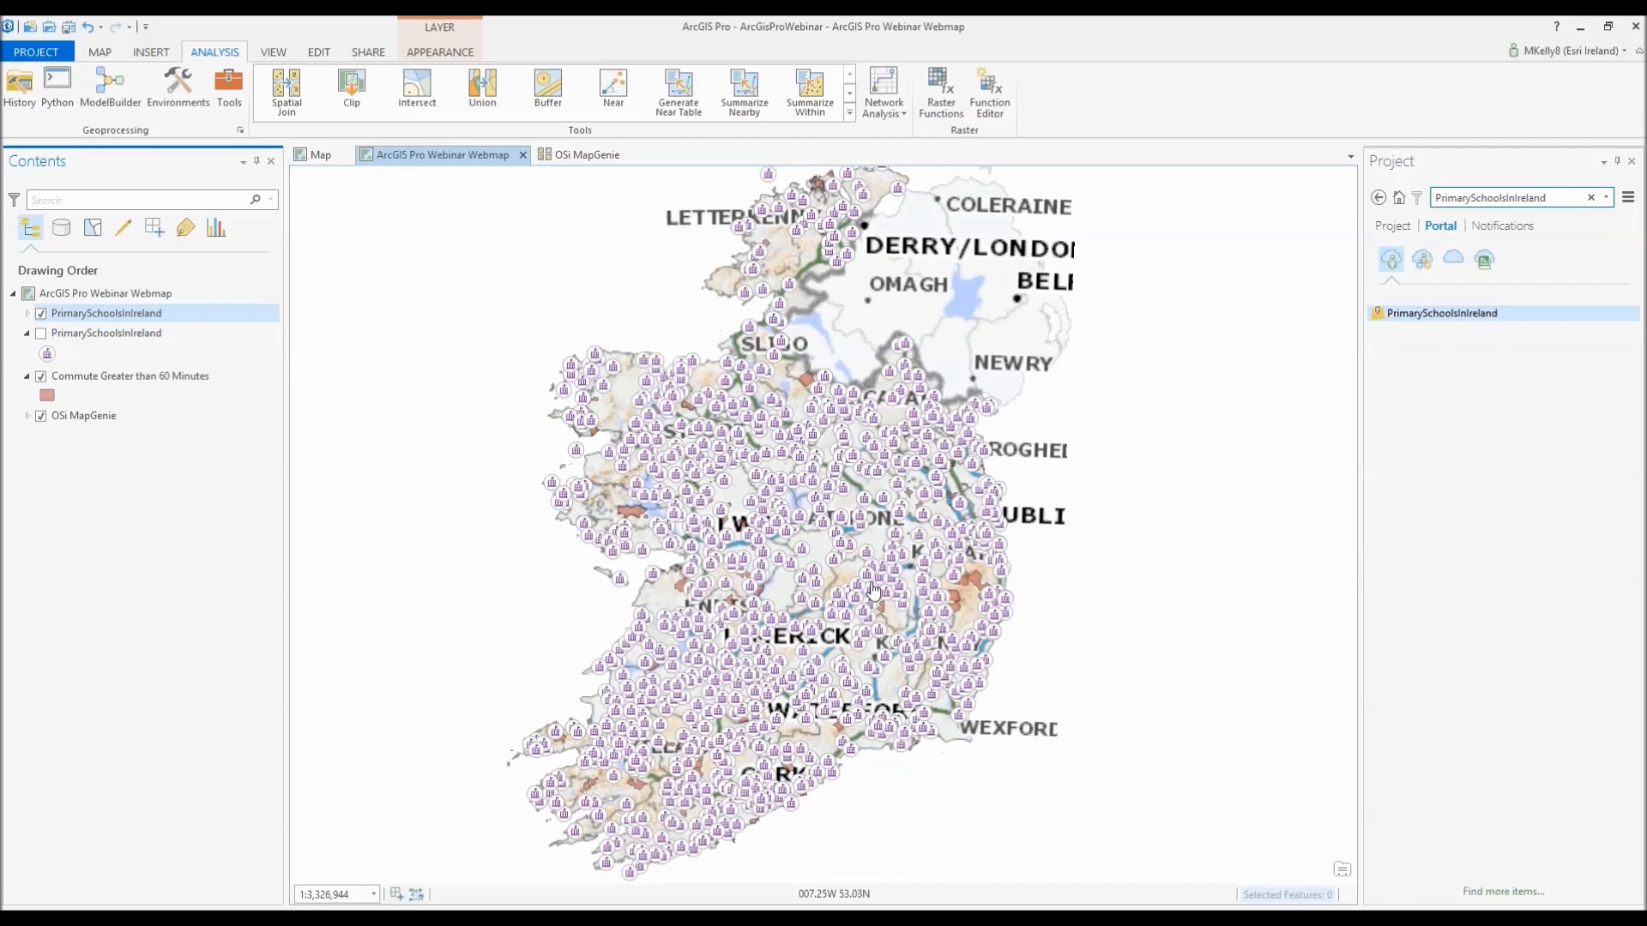
- Zoom in to the school beside Clara, list the layers by editing and select the PrimarySchoolsInIreland sublayer, keeping it editable
drag(805, 499, 881, 568)
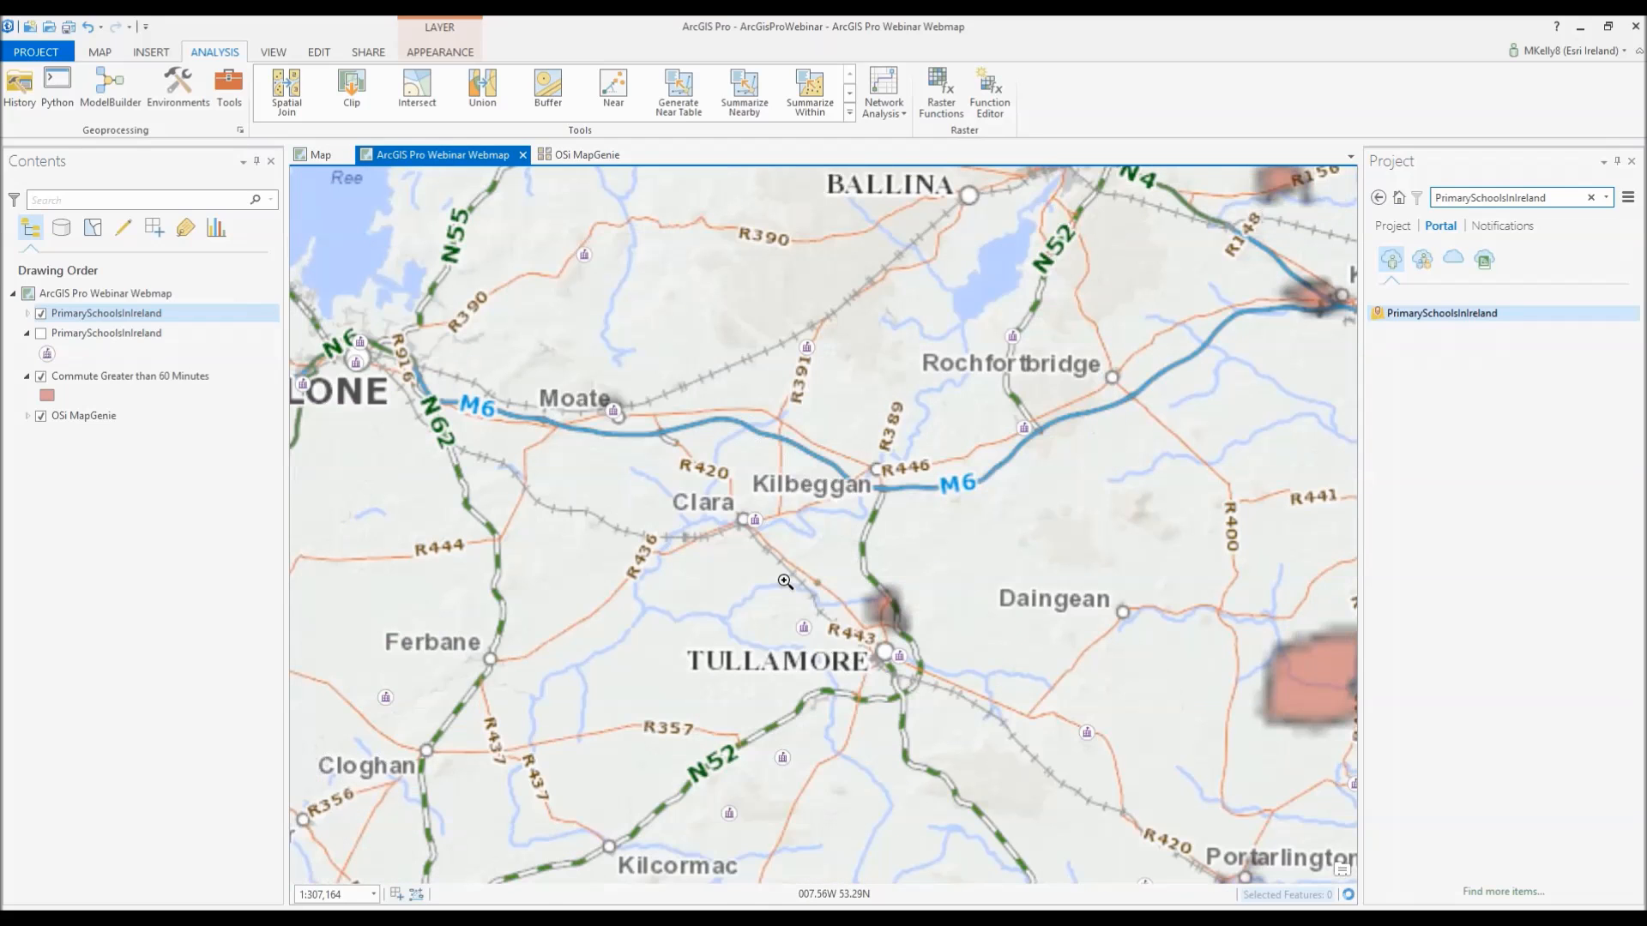
drag(715, 487, 811, 579)
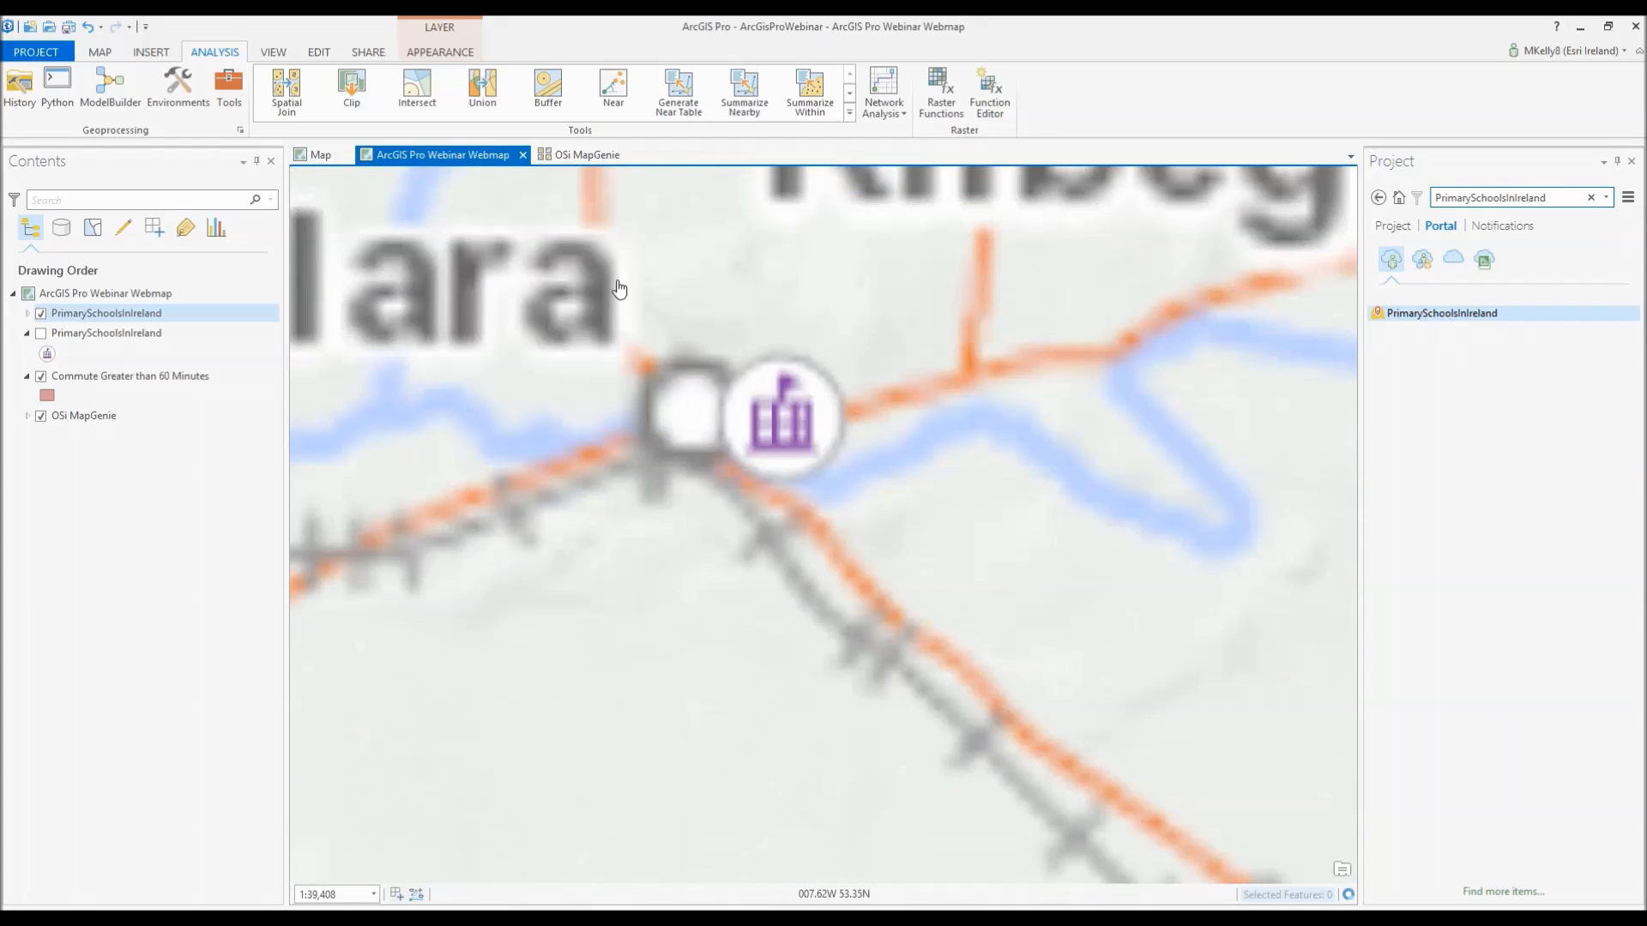
scroll(611, 308, up, 1)
scroll(612, 331, up, 2)
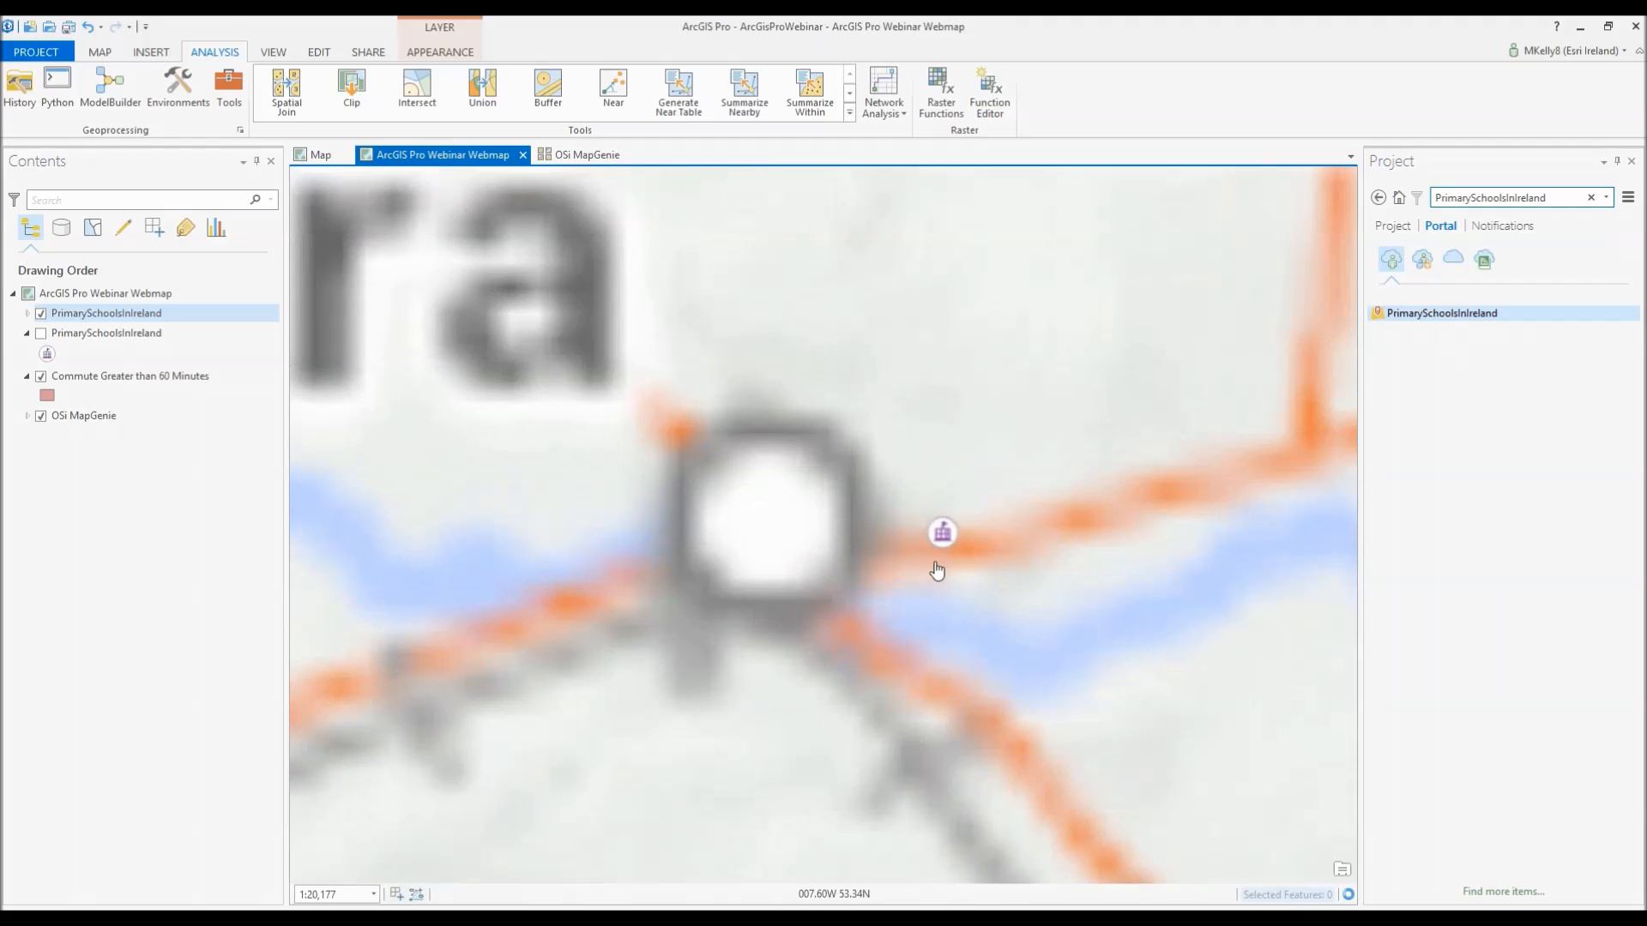
click(29, 314)
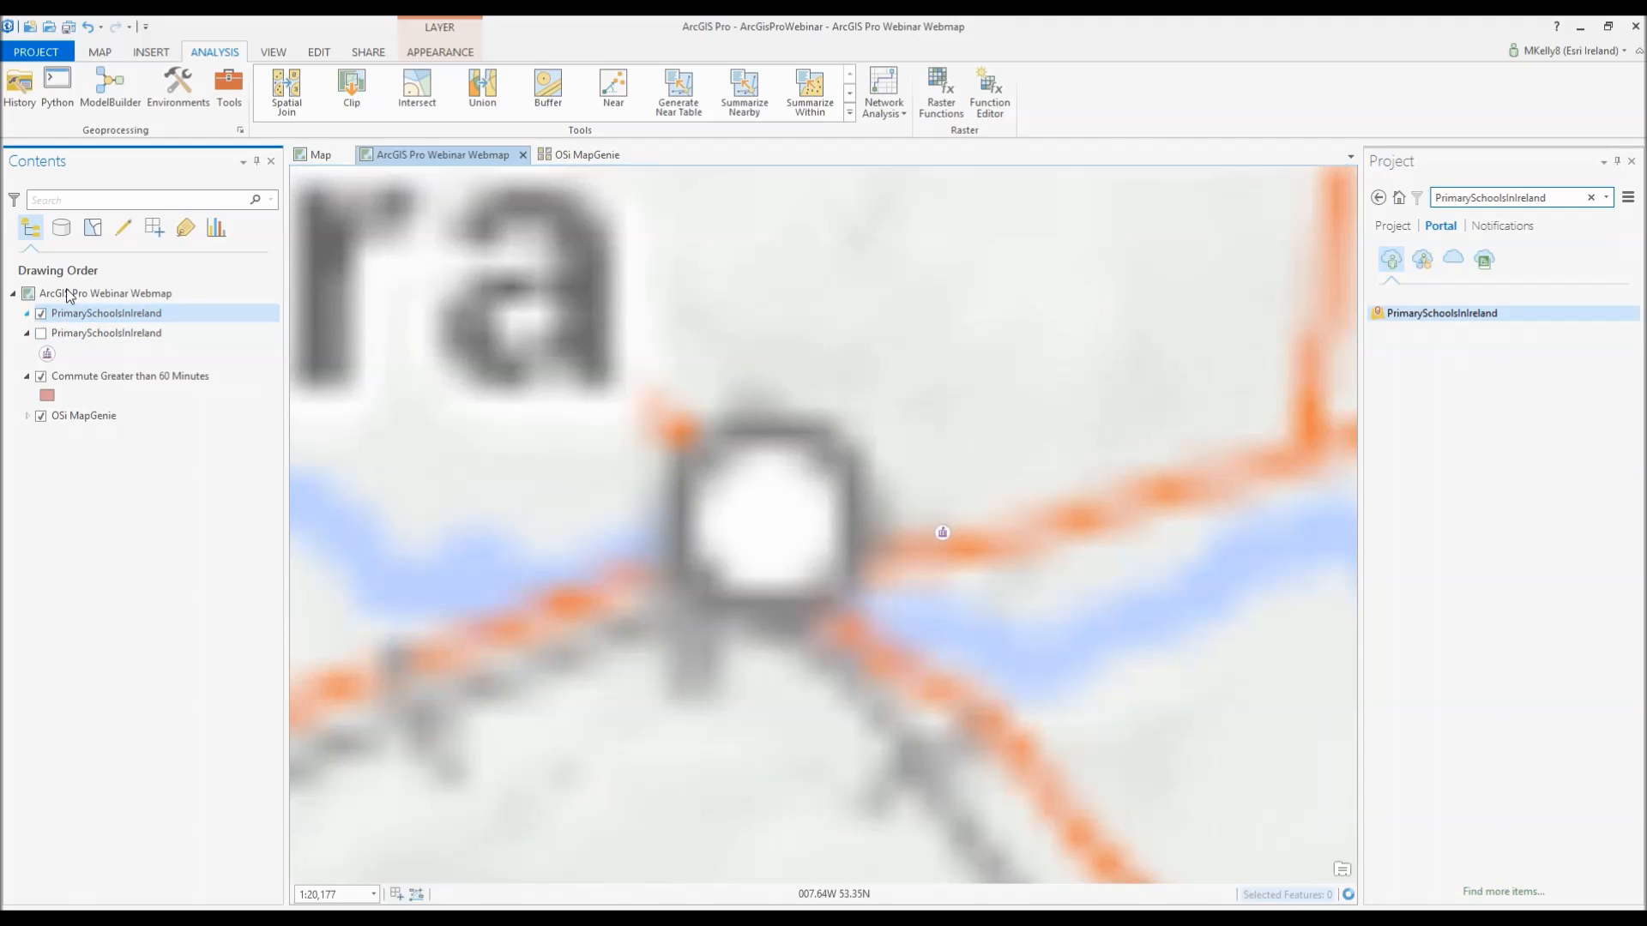
click(123, 227)
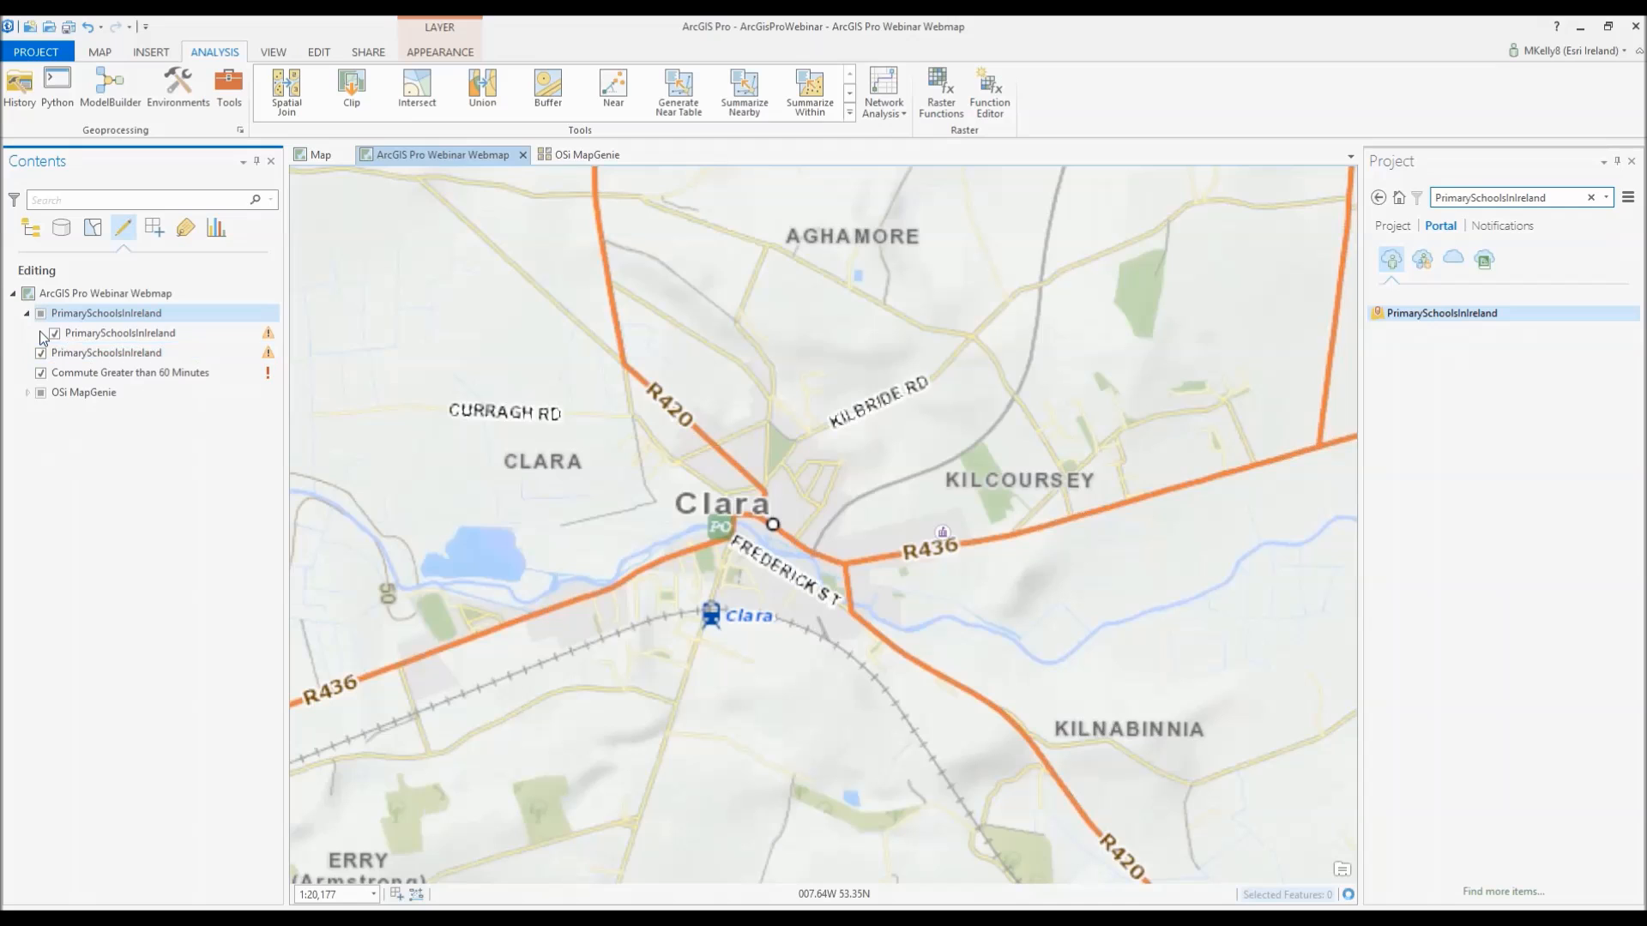
click(55, 335)
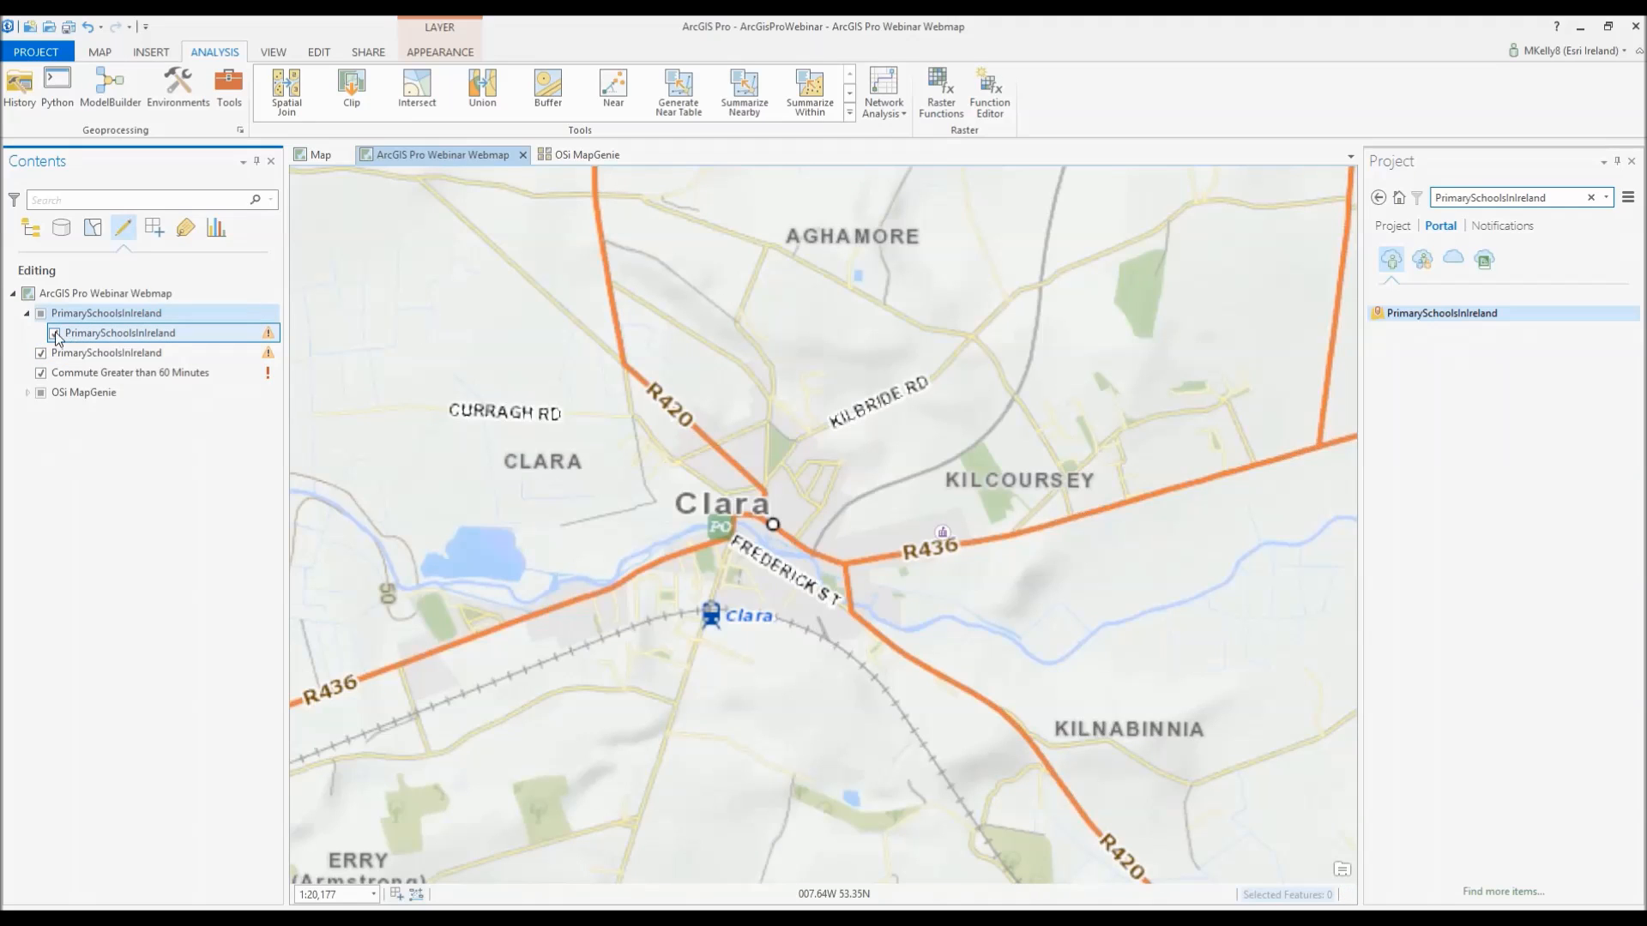
click(55, 334)
click(55, 334)
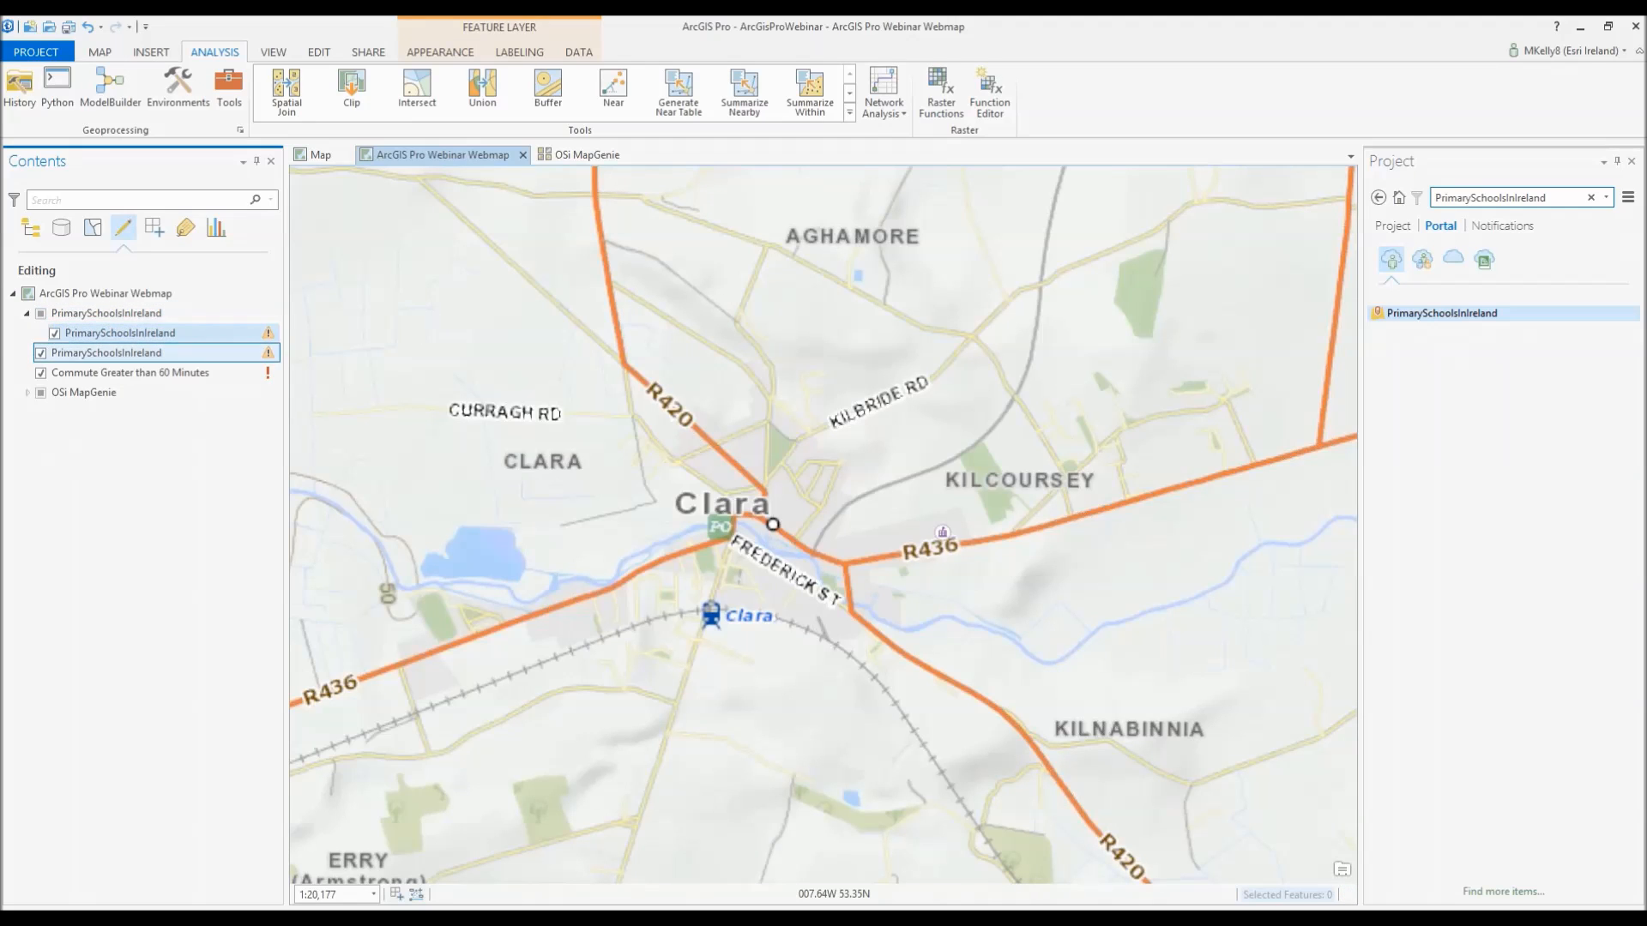
- Activate the Select tool for editing and highlight the PrimarySchoolsInIreland web layer group in the contents
click(321, 53)
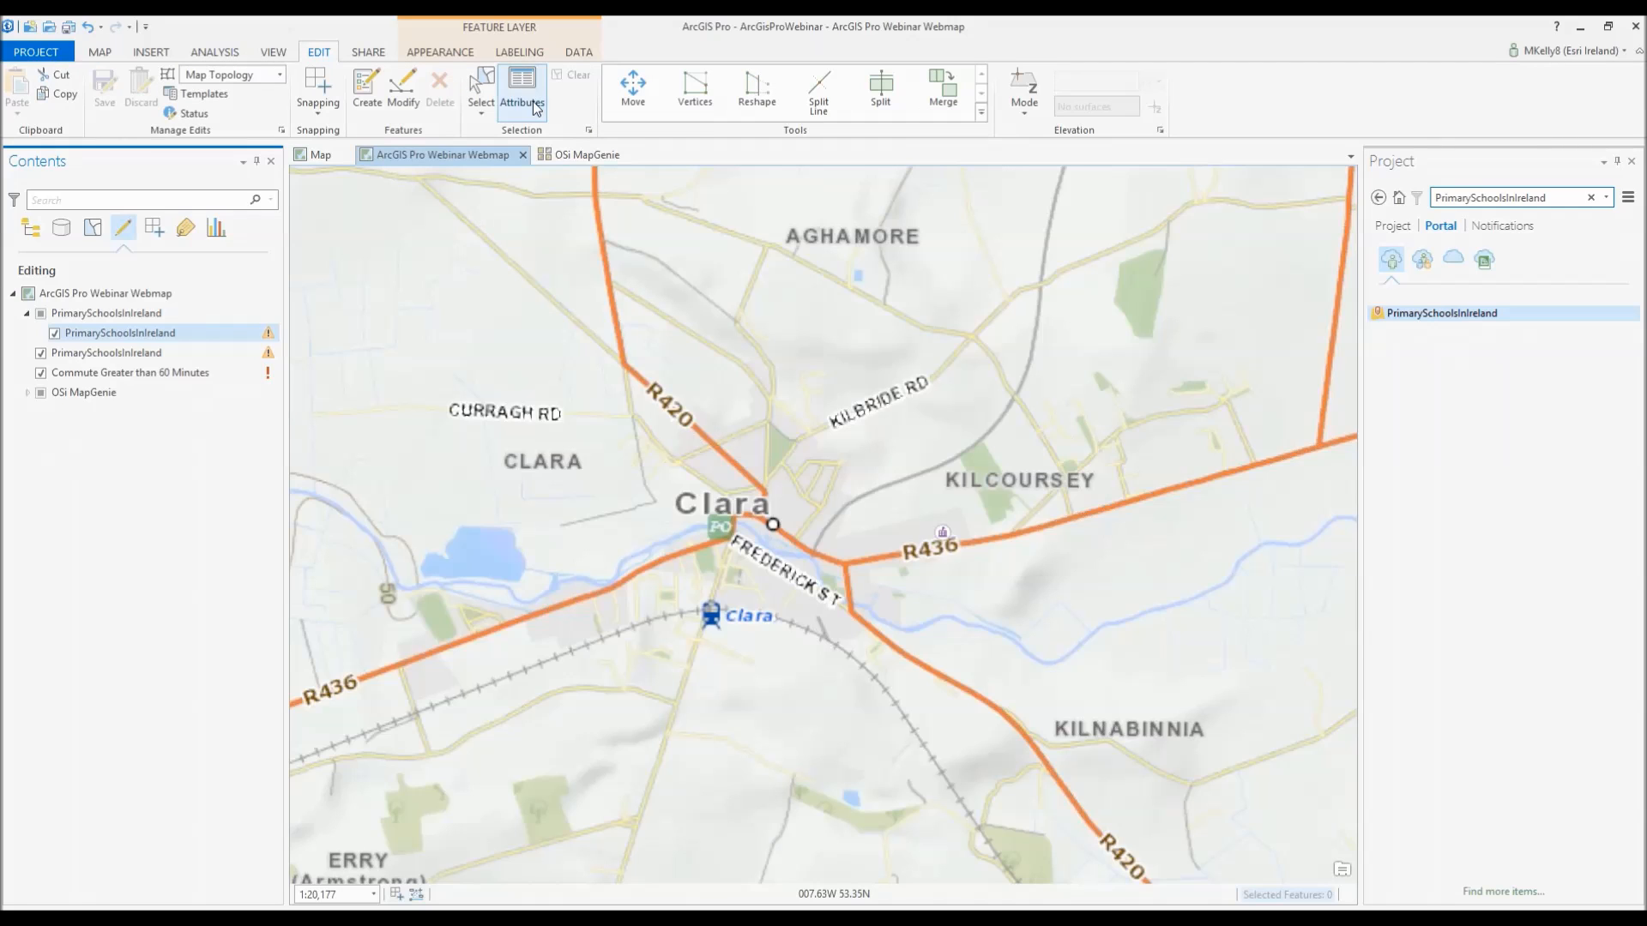
click(481, 86)
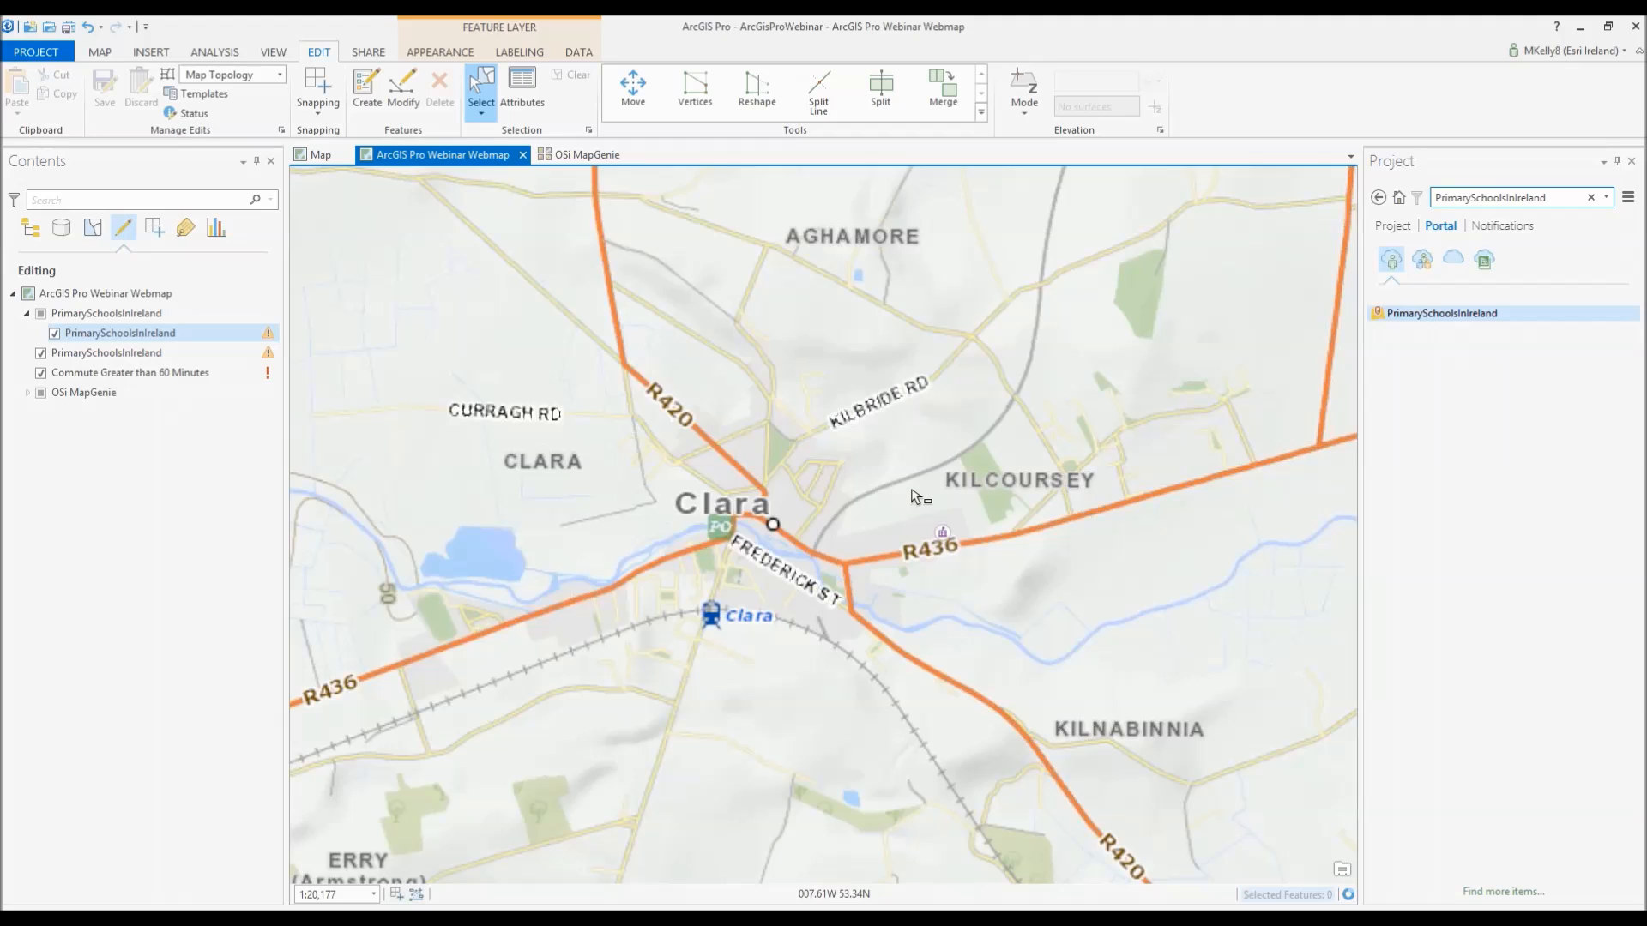
click(165, 334)
click(161, 313)
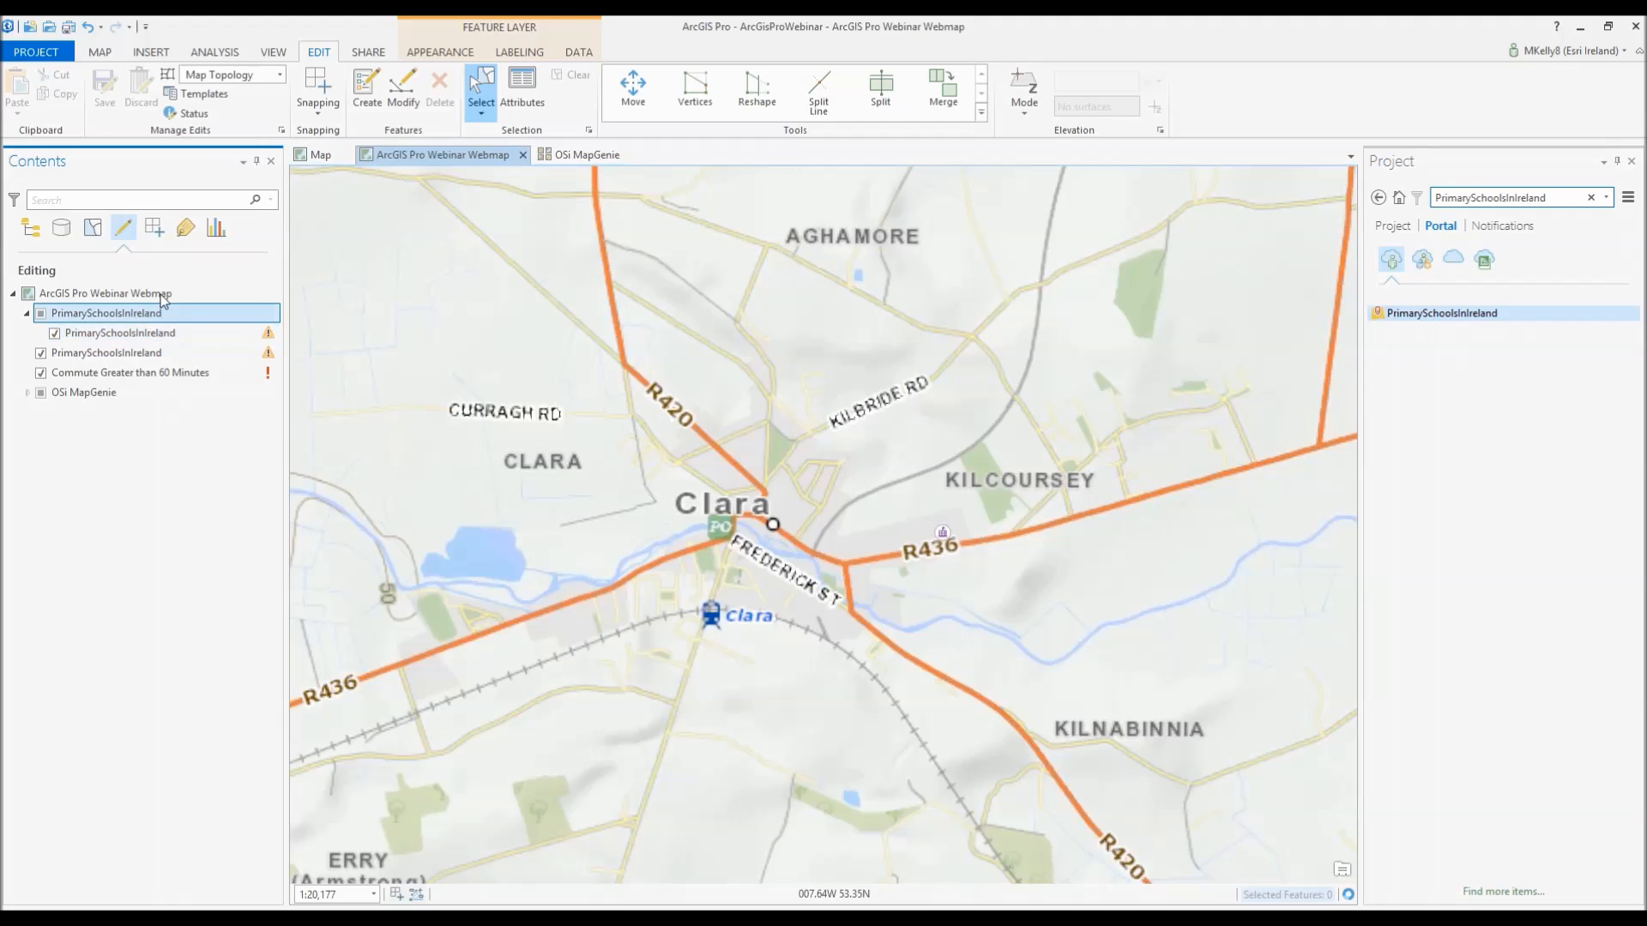
- Save the project, then close and reopen the ArcGIS Pro Webinar Webmap
click(68, 27)
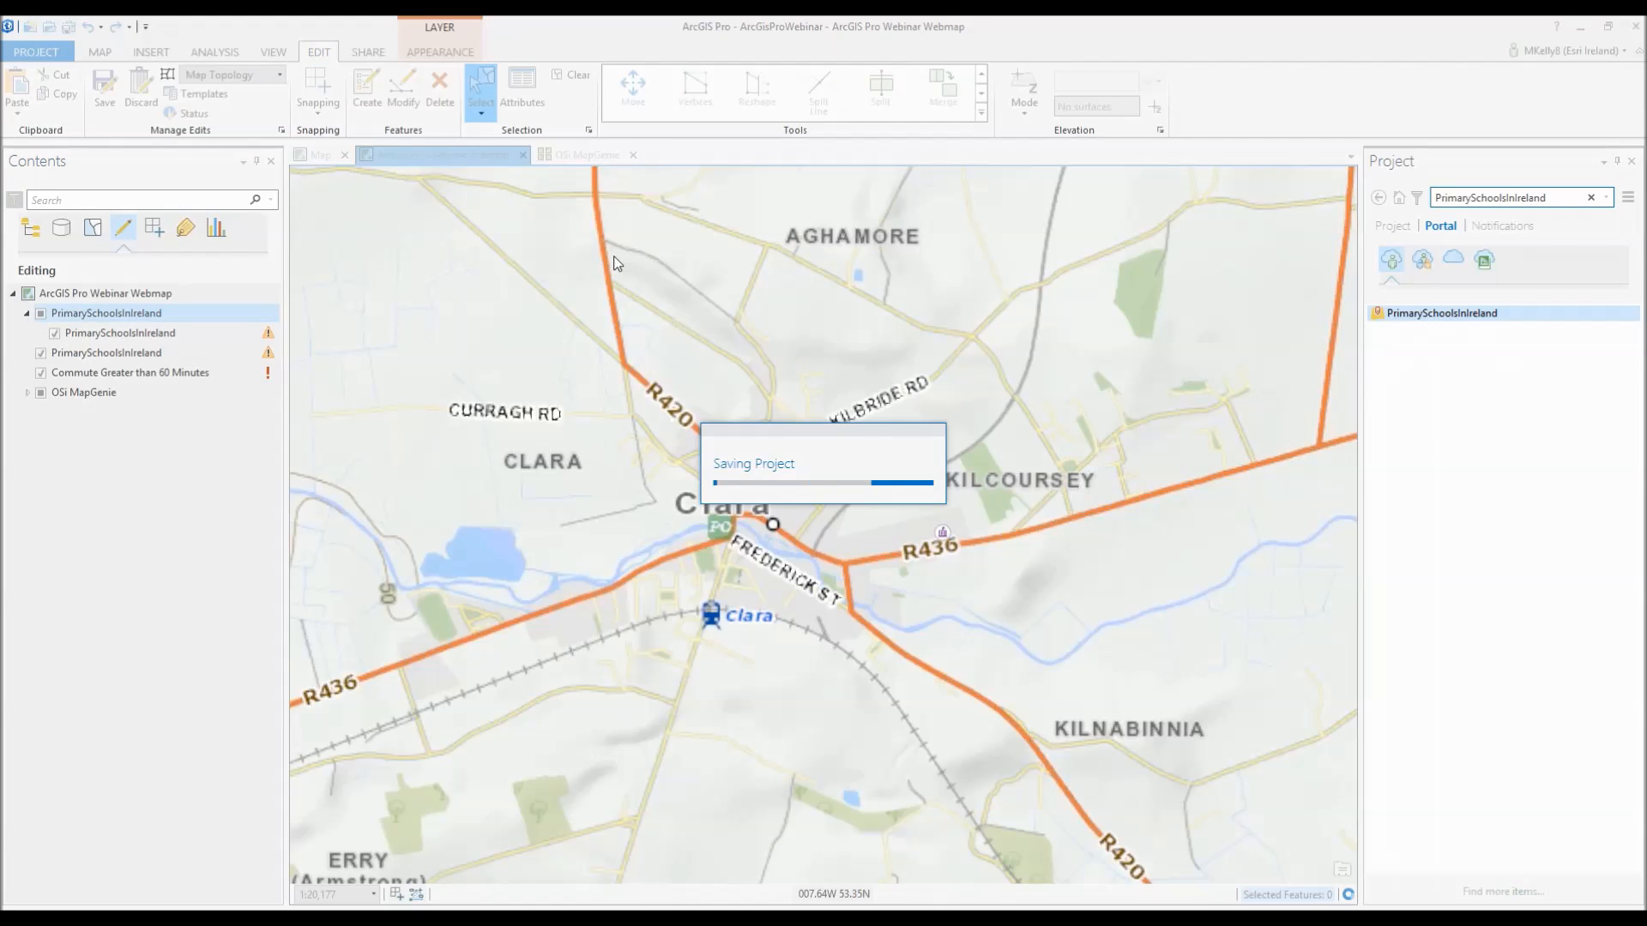
click(523, 155)
click(1400, 228)
click(1411, 291)
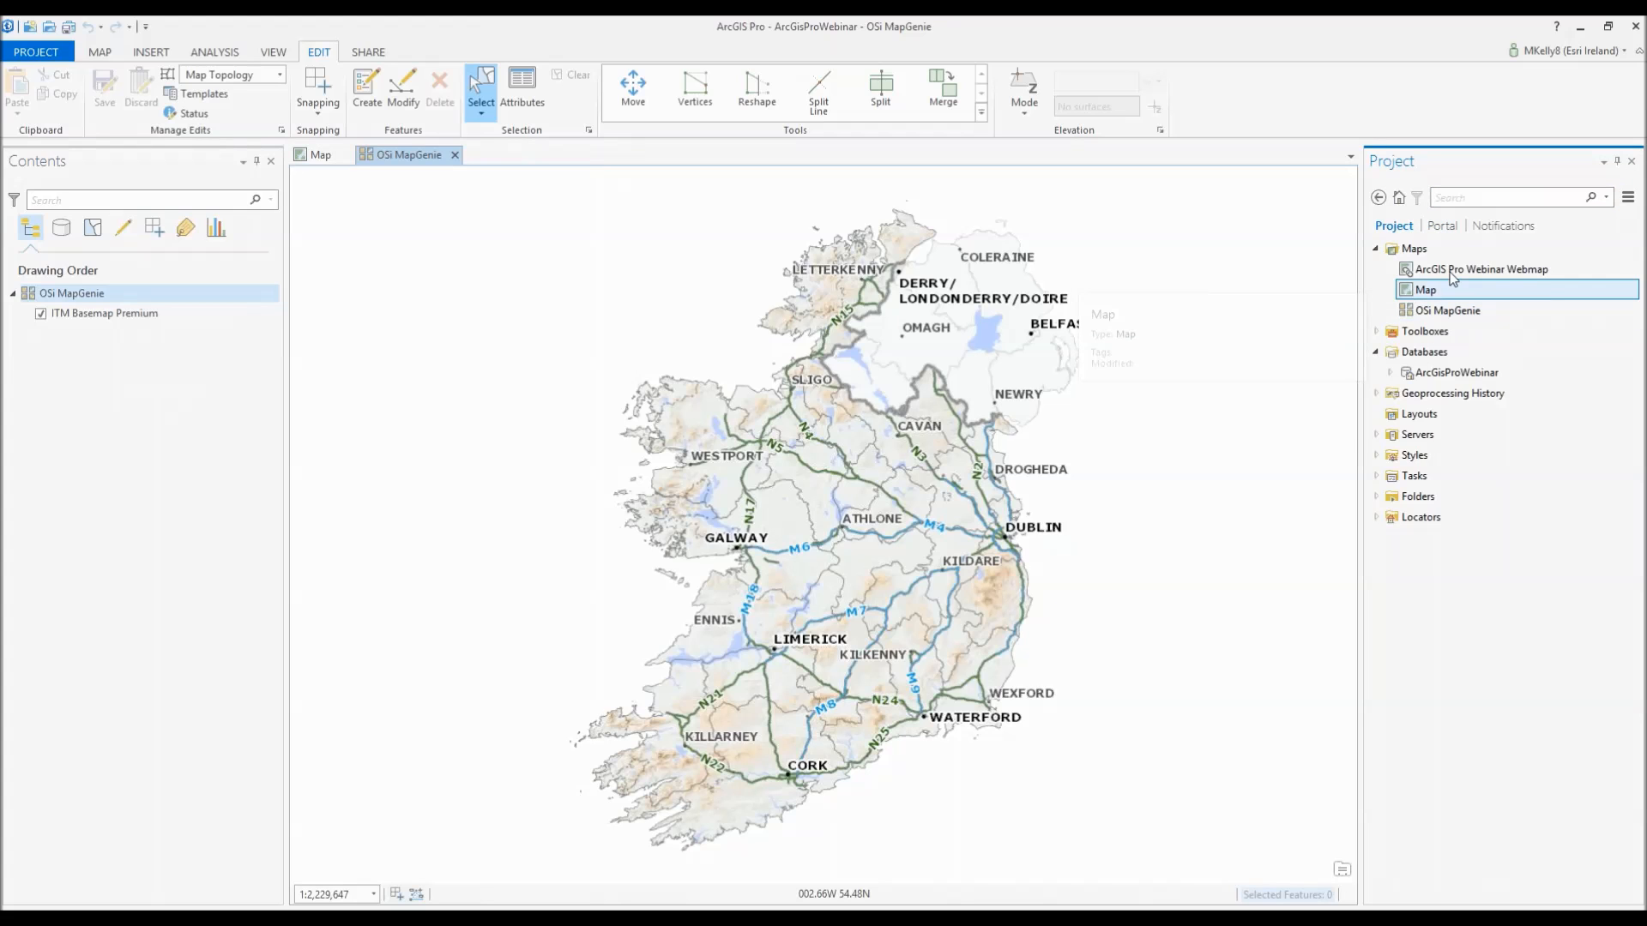
right_click(1450, 273)
key(Return)
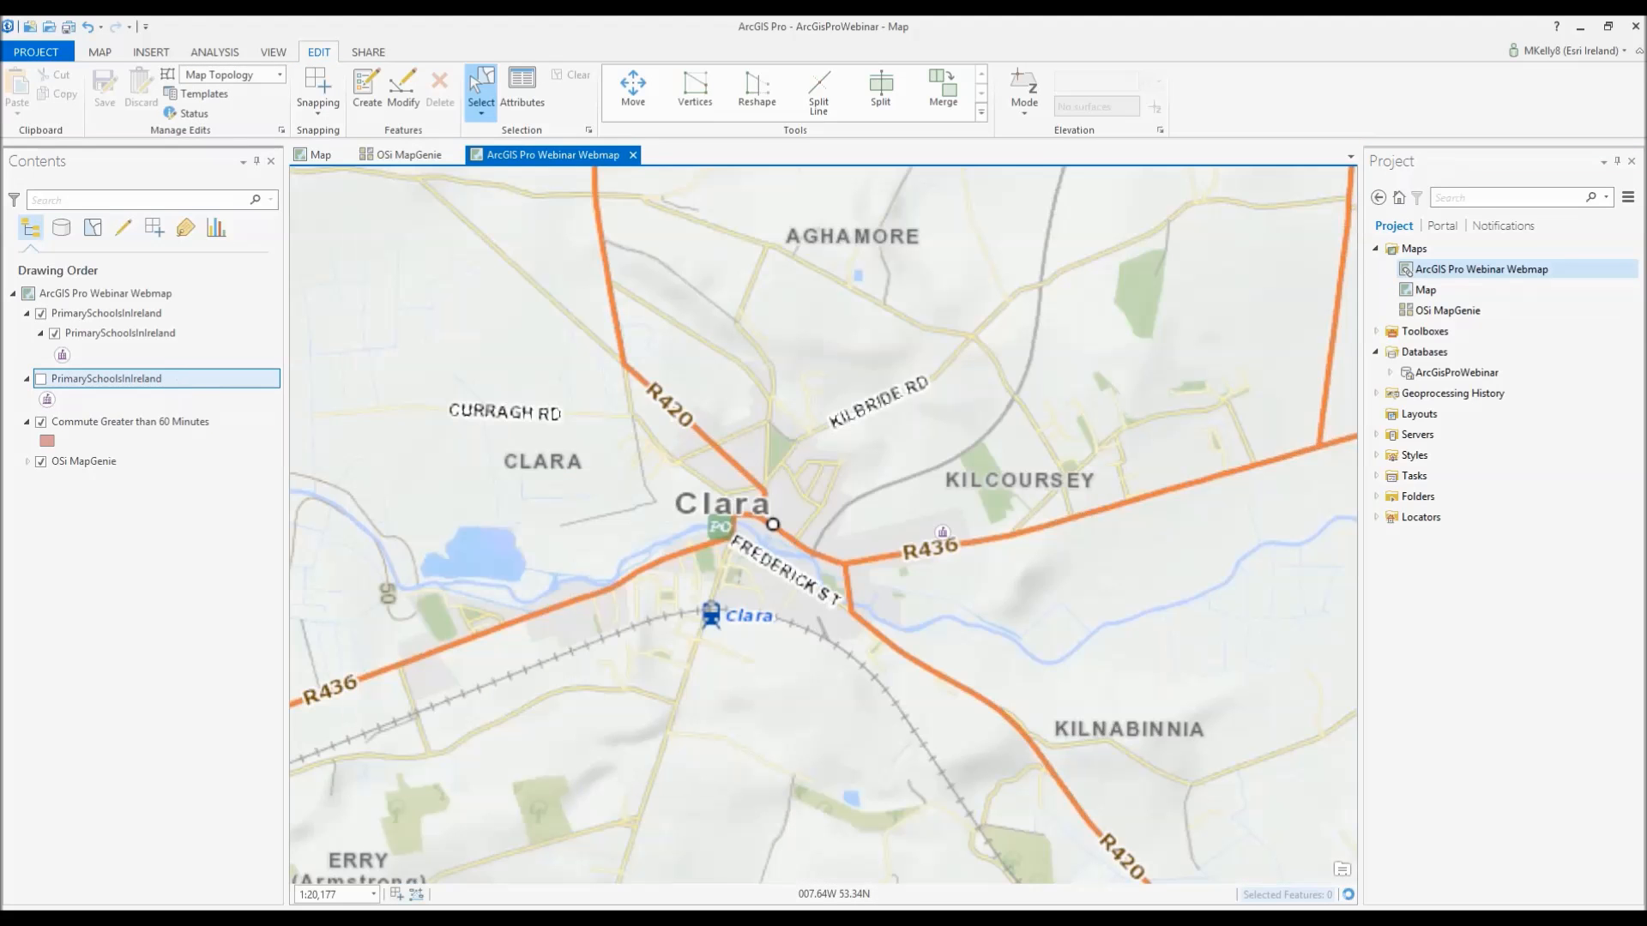
- Select the school east of Clara on the map and set its Total Enroled attribute to 192
click(849, 562)
click(942, 532)
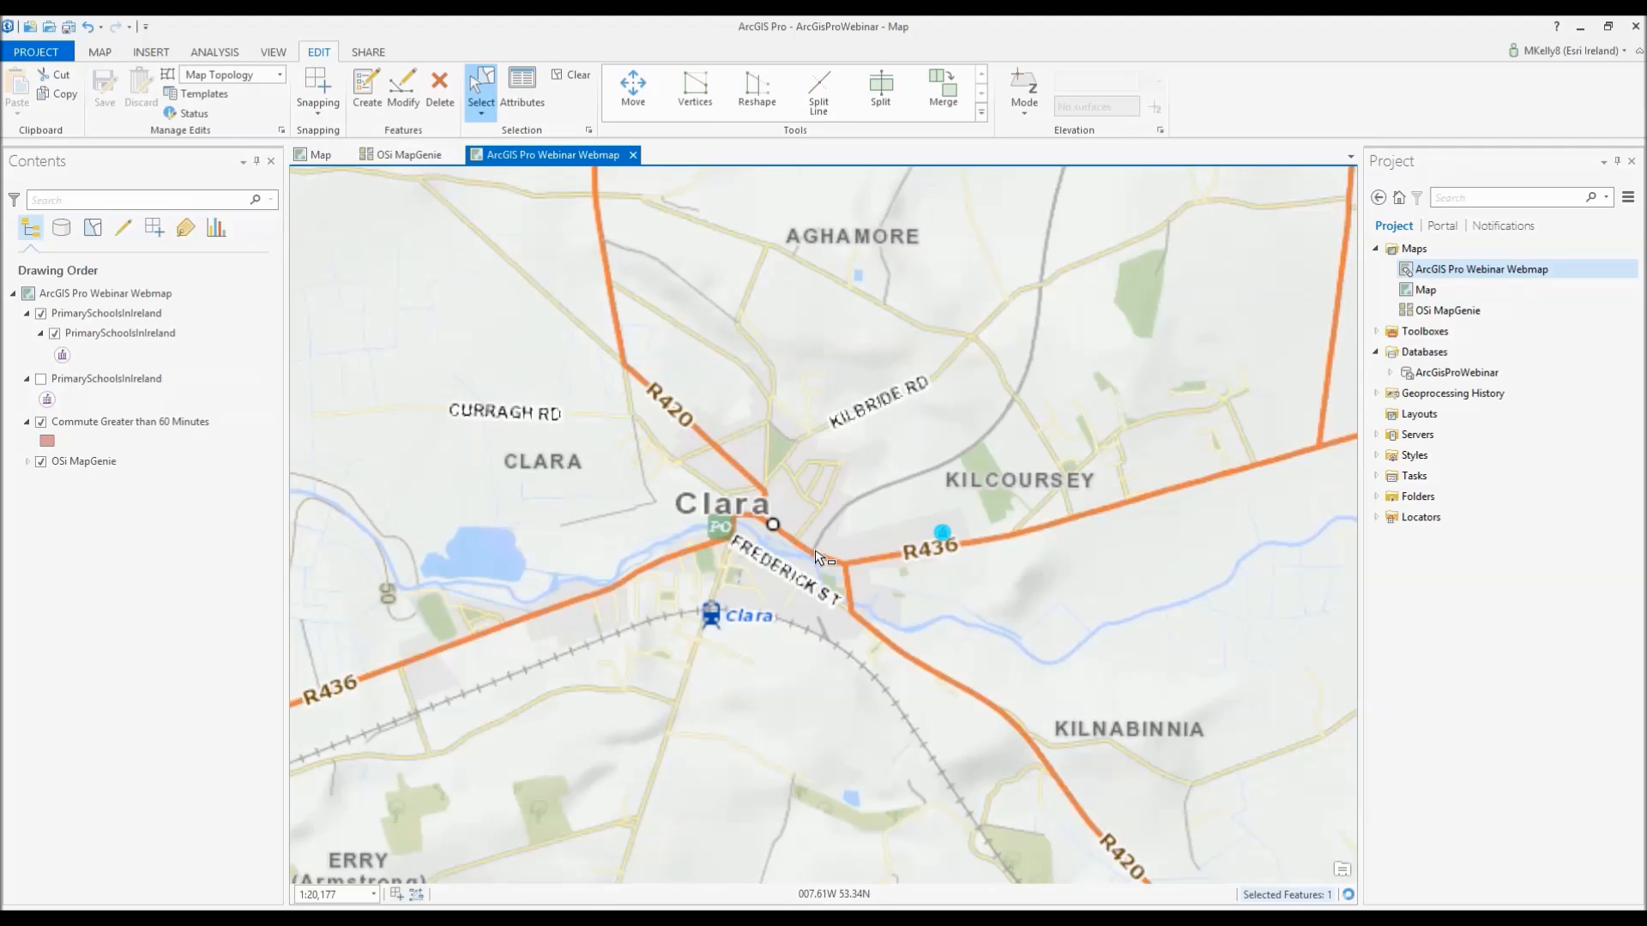
click(515, 94)
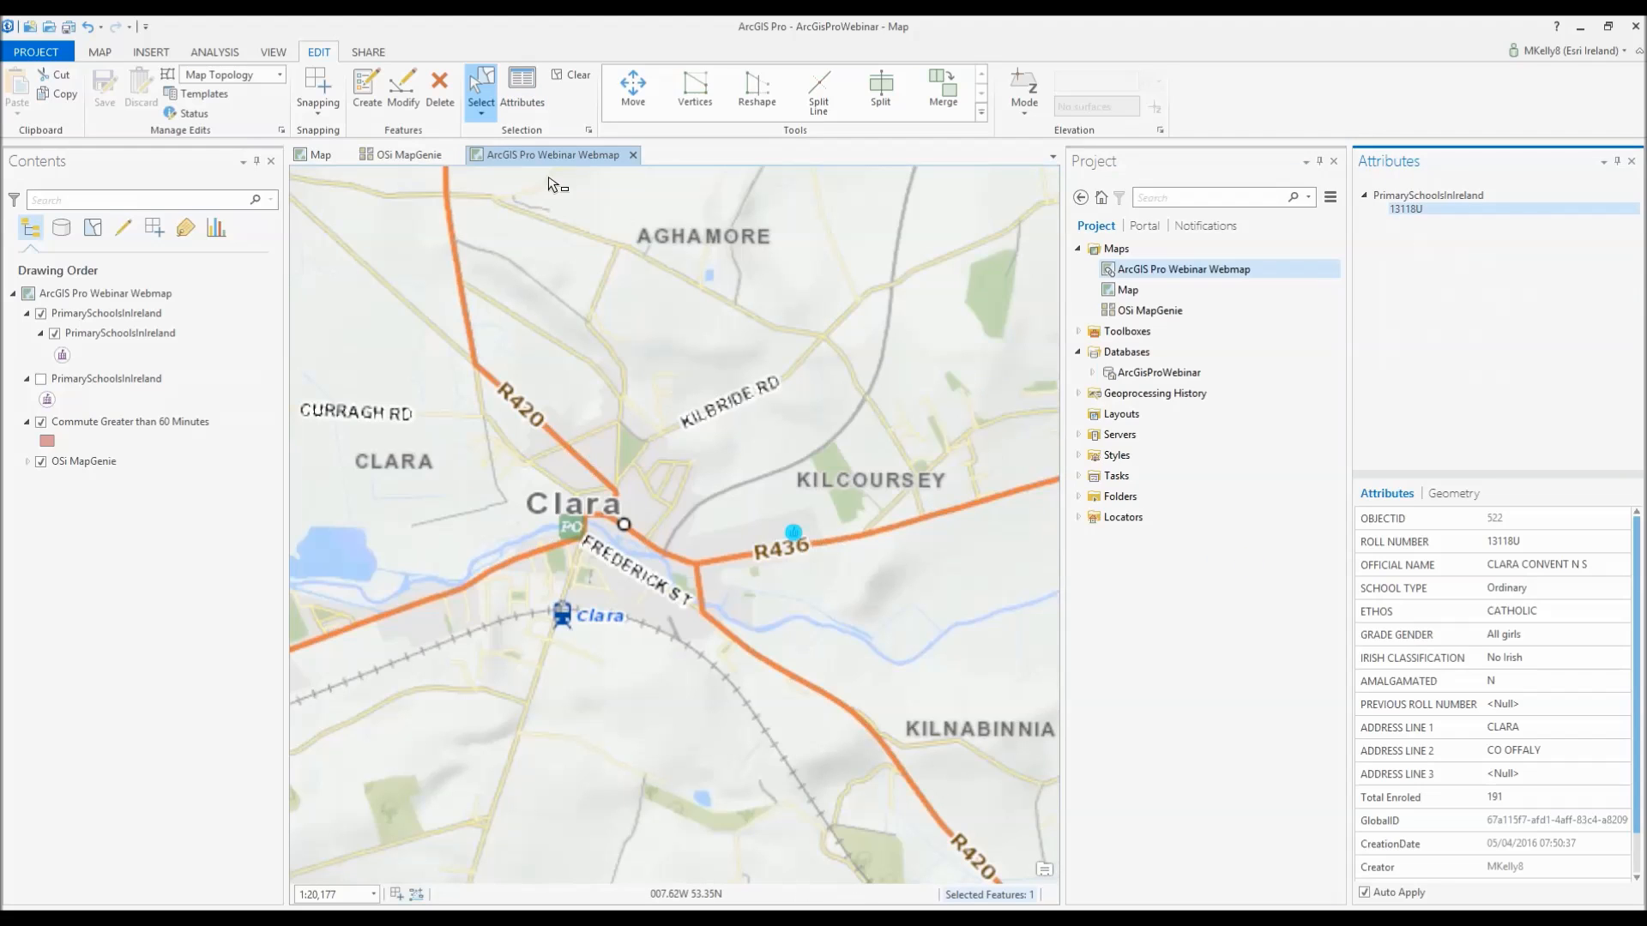
scroll(1500, 745, down, 2)
click(1501, 750)
click(1493, 750)
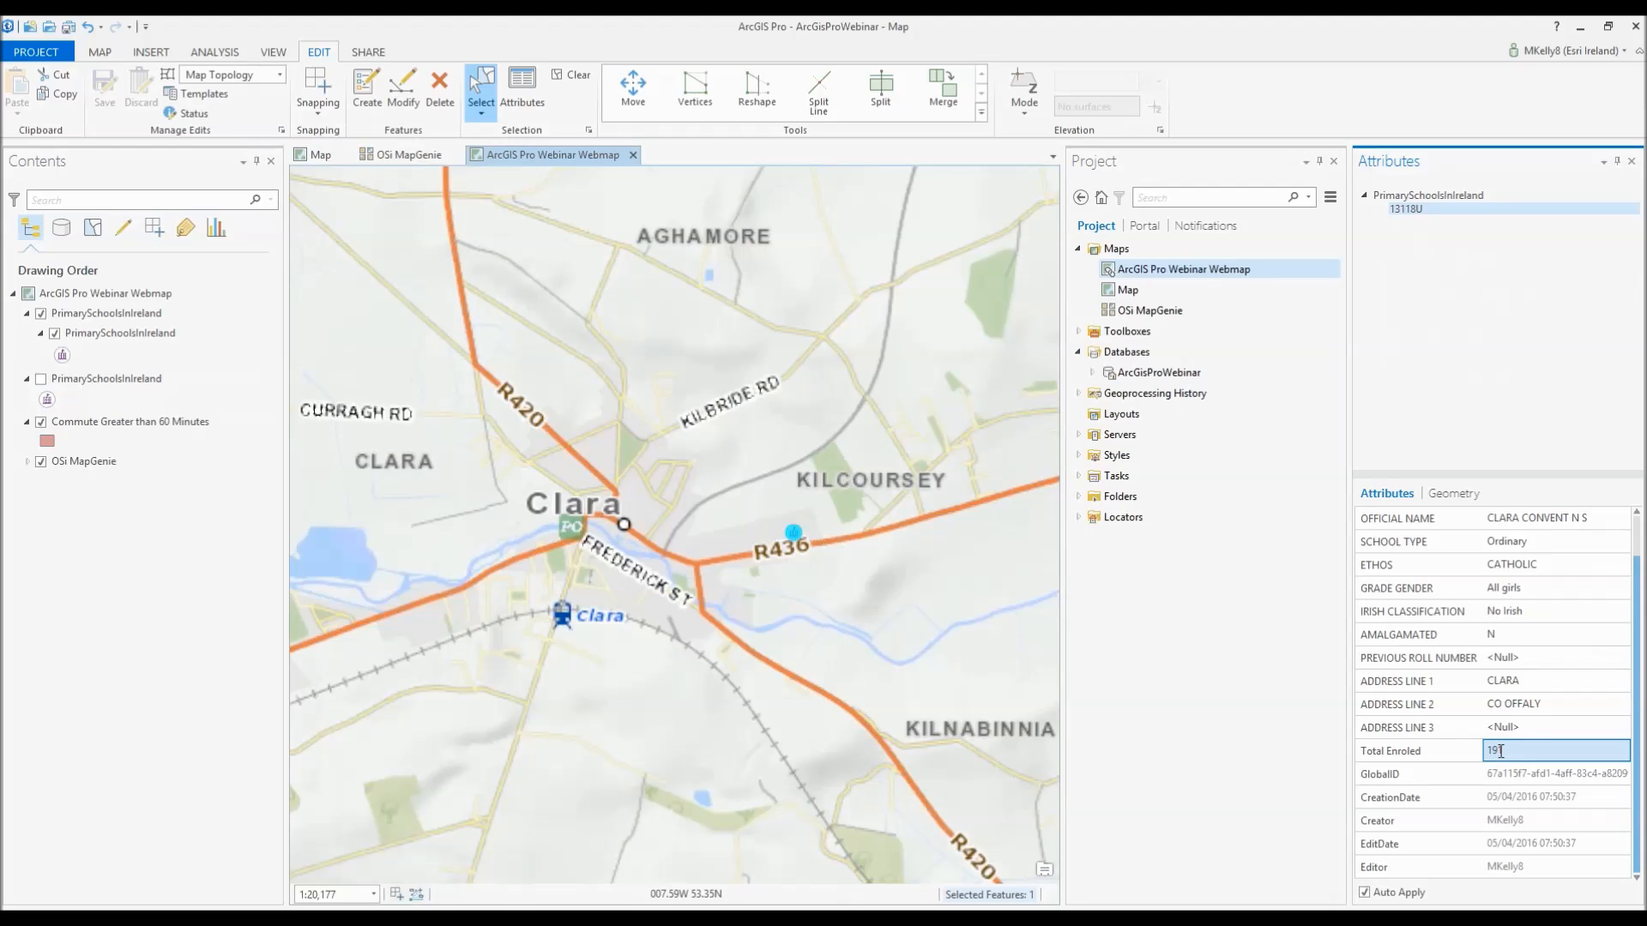
key(Return)
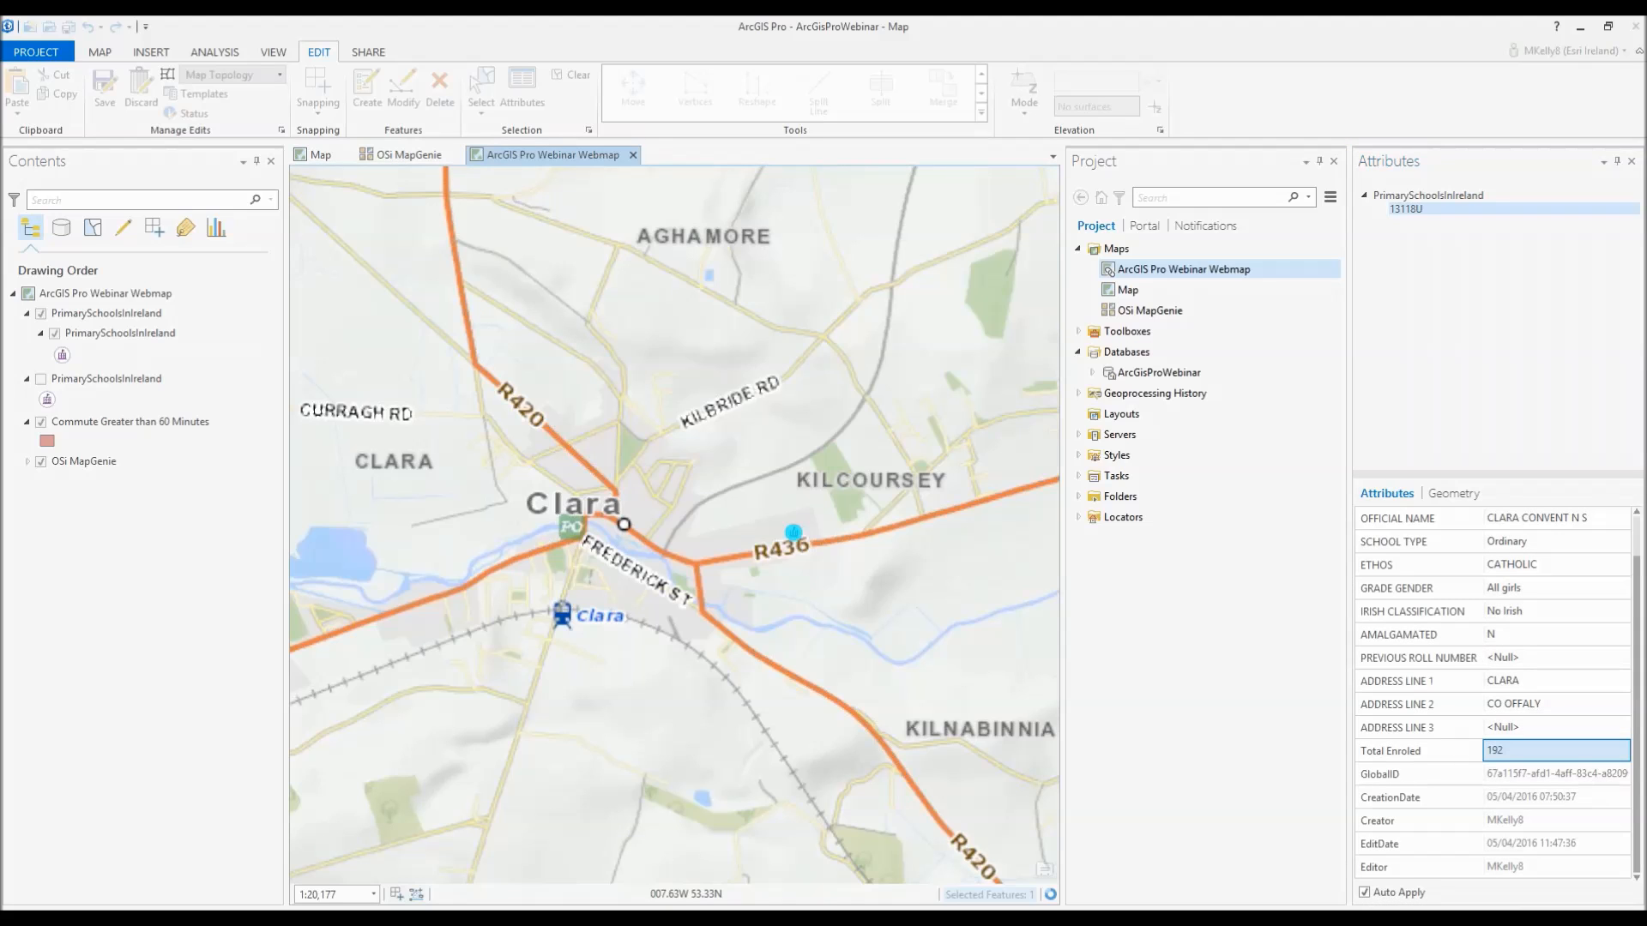
scroll(1459, 686, up, 1)
scroll(1505, 596, down, 1)
scroll(1500, 693, up, 1)
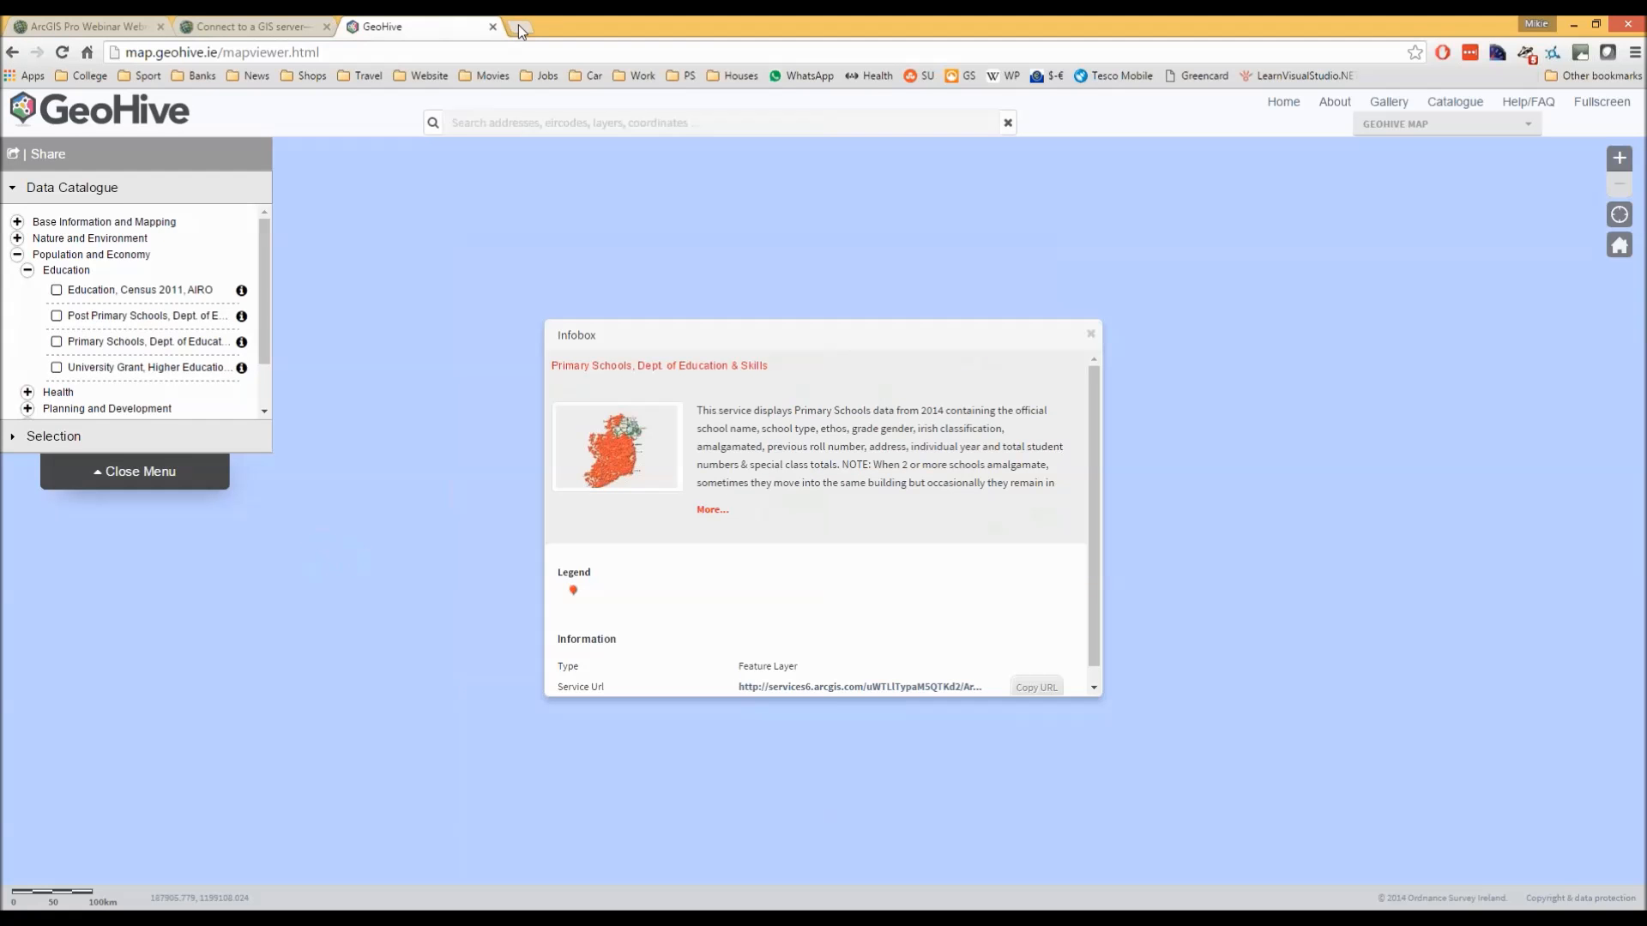
- In Chrome, open the ArcGIS Pro Webinar folder in My Content and add the PrimarySchoolsInIreland feature layer to a new map with full editing control
click(108, 24)
click(28, 114)
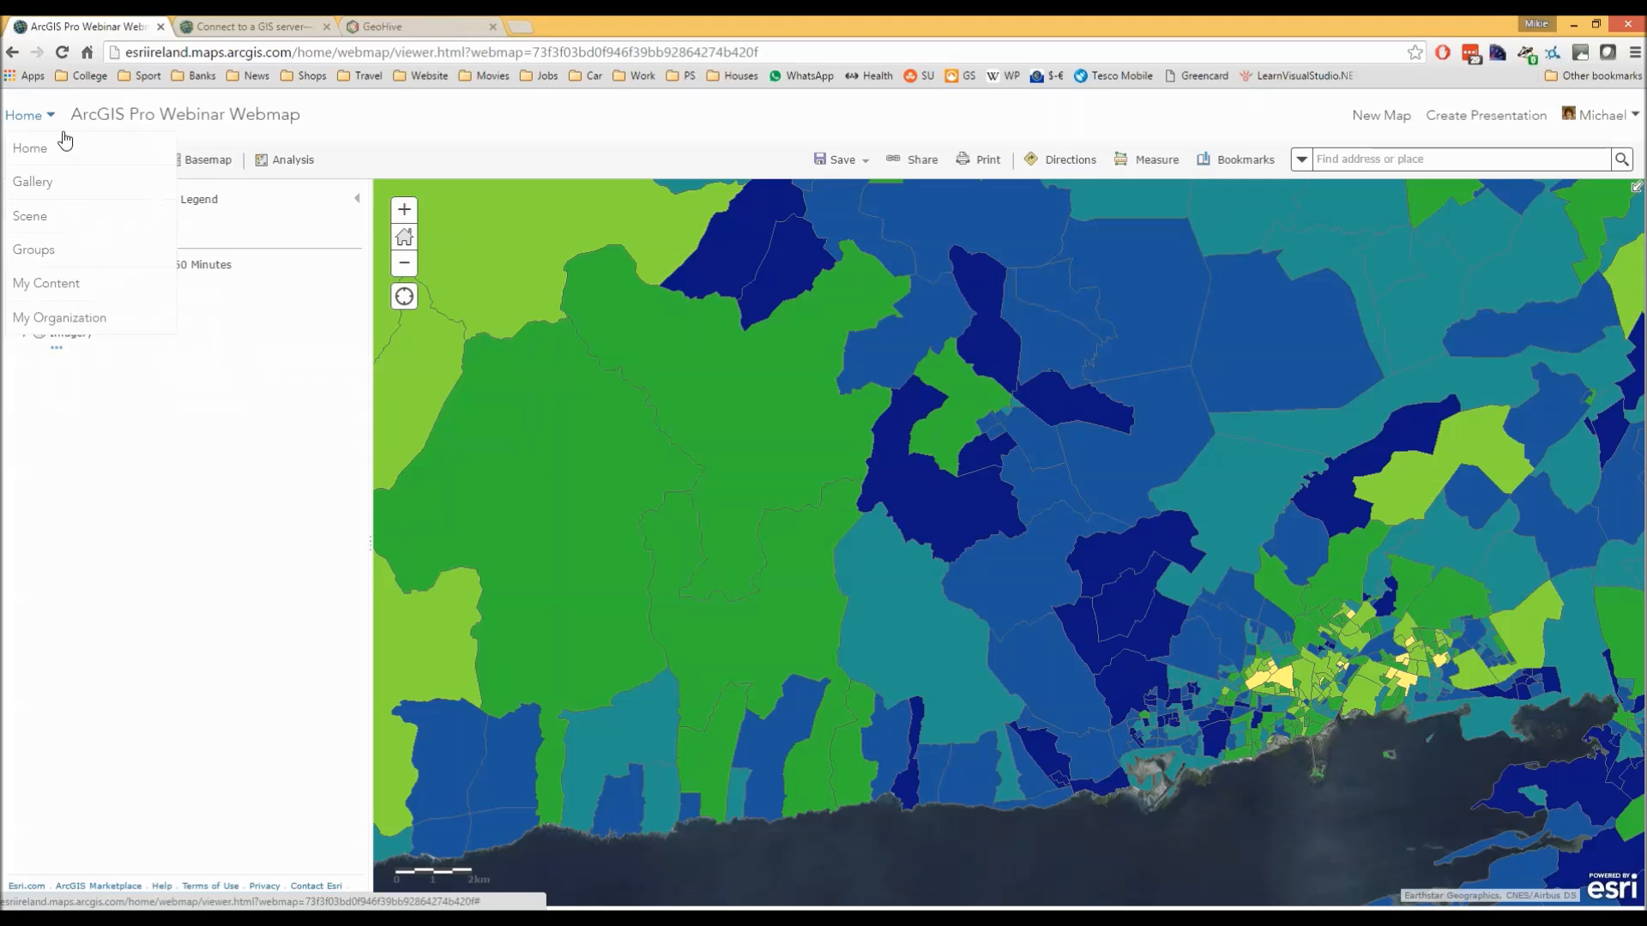
click(51, 283)
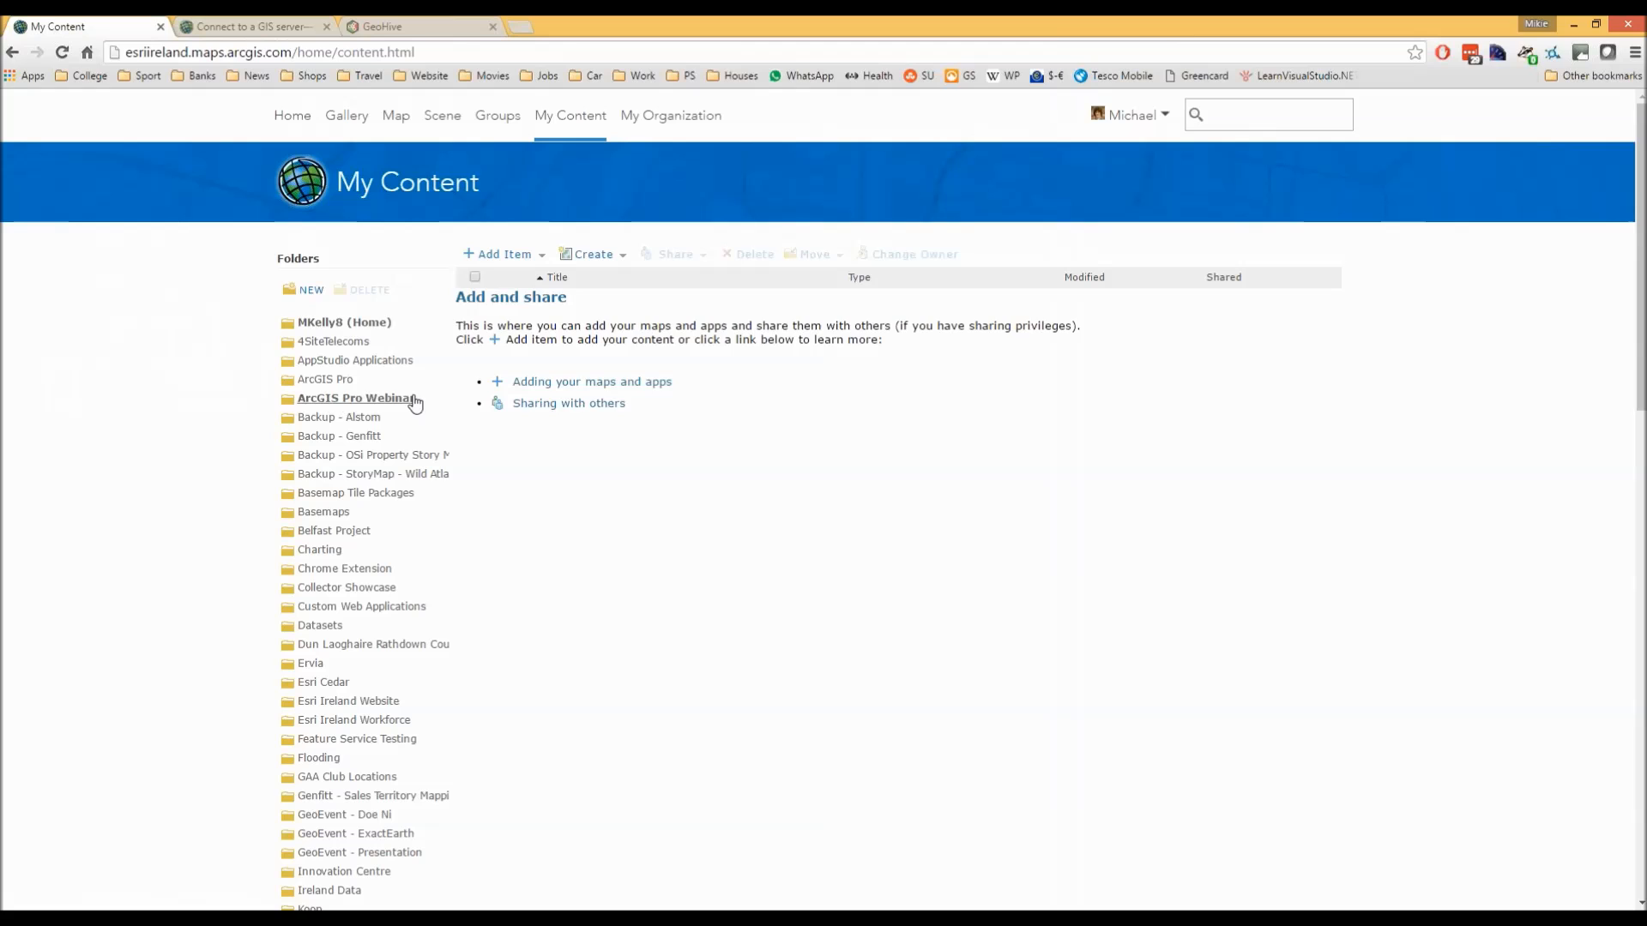
click(415, 402)
click(820, 361)
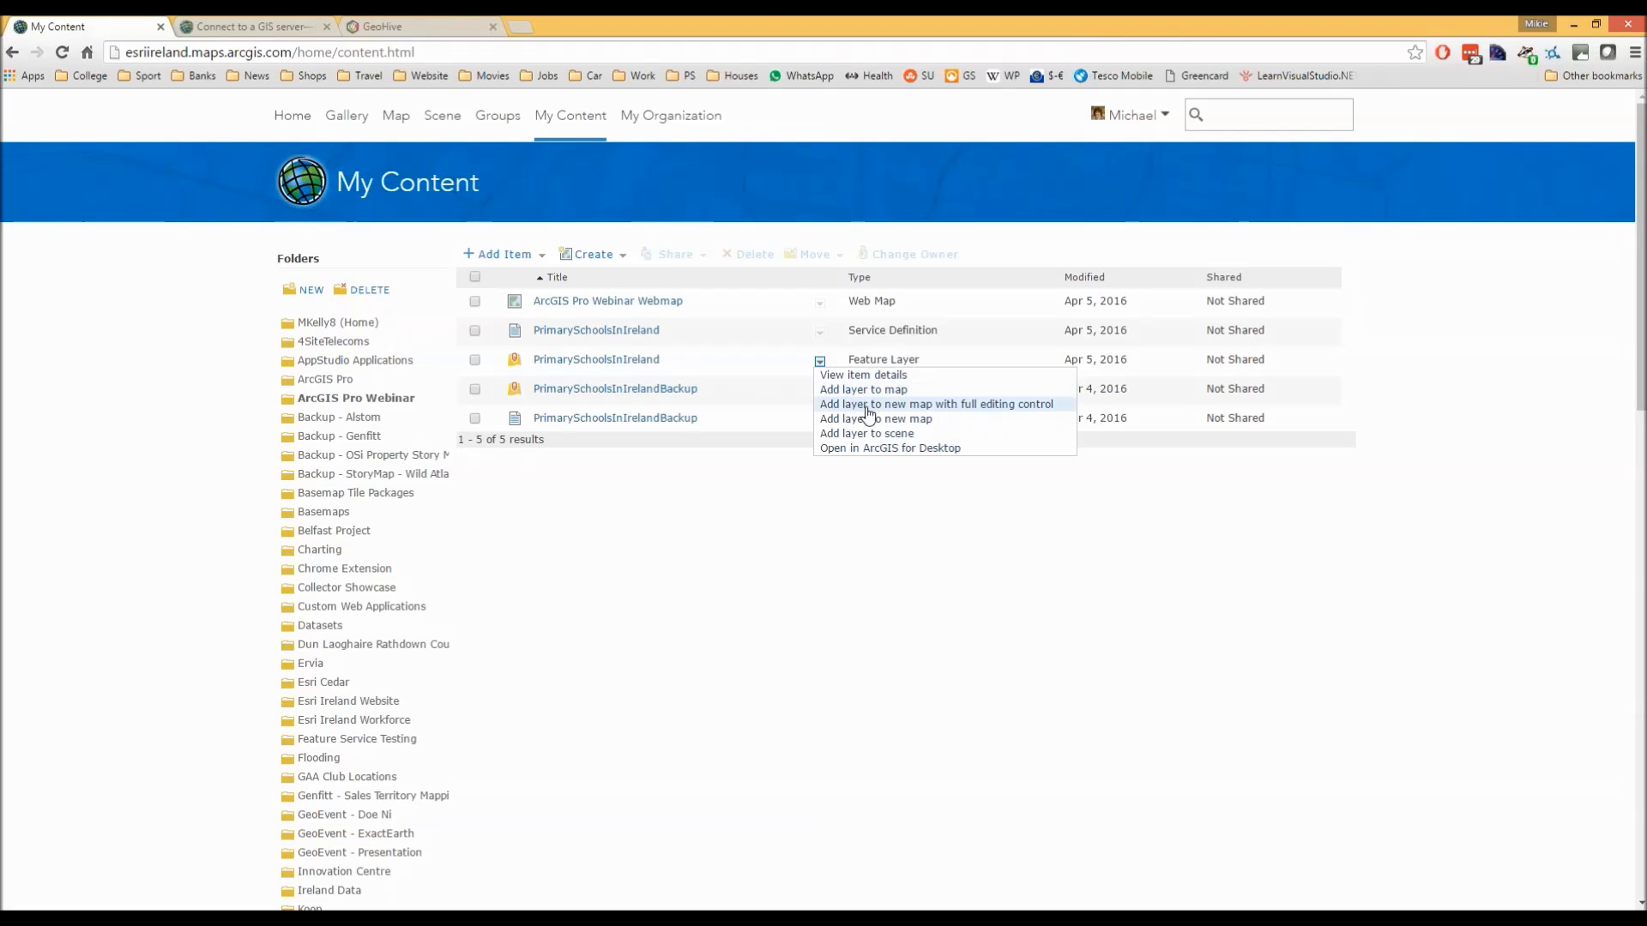
click(868, 407)
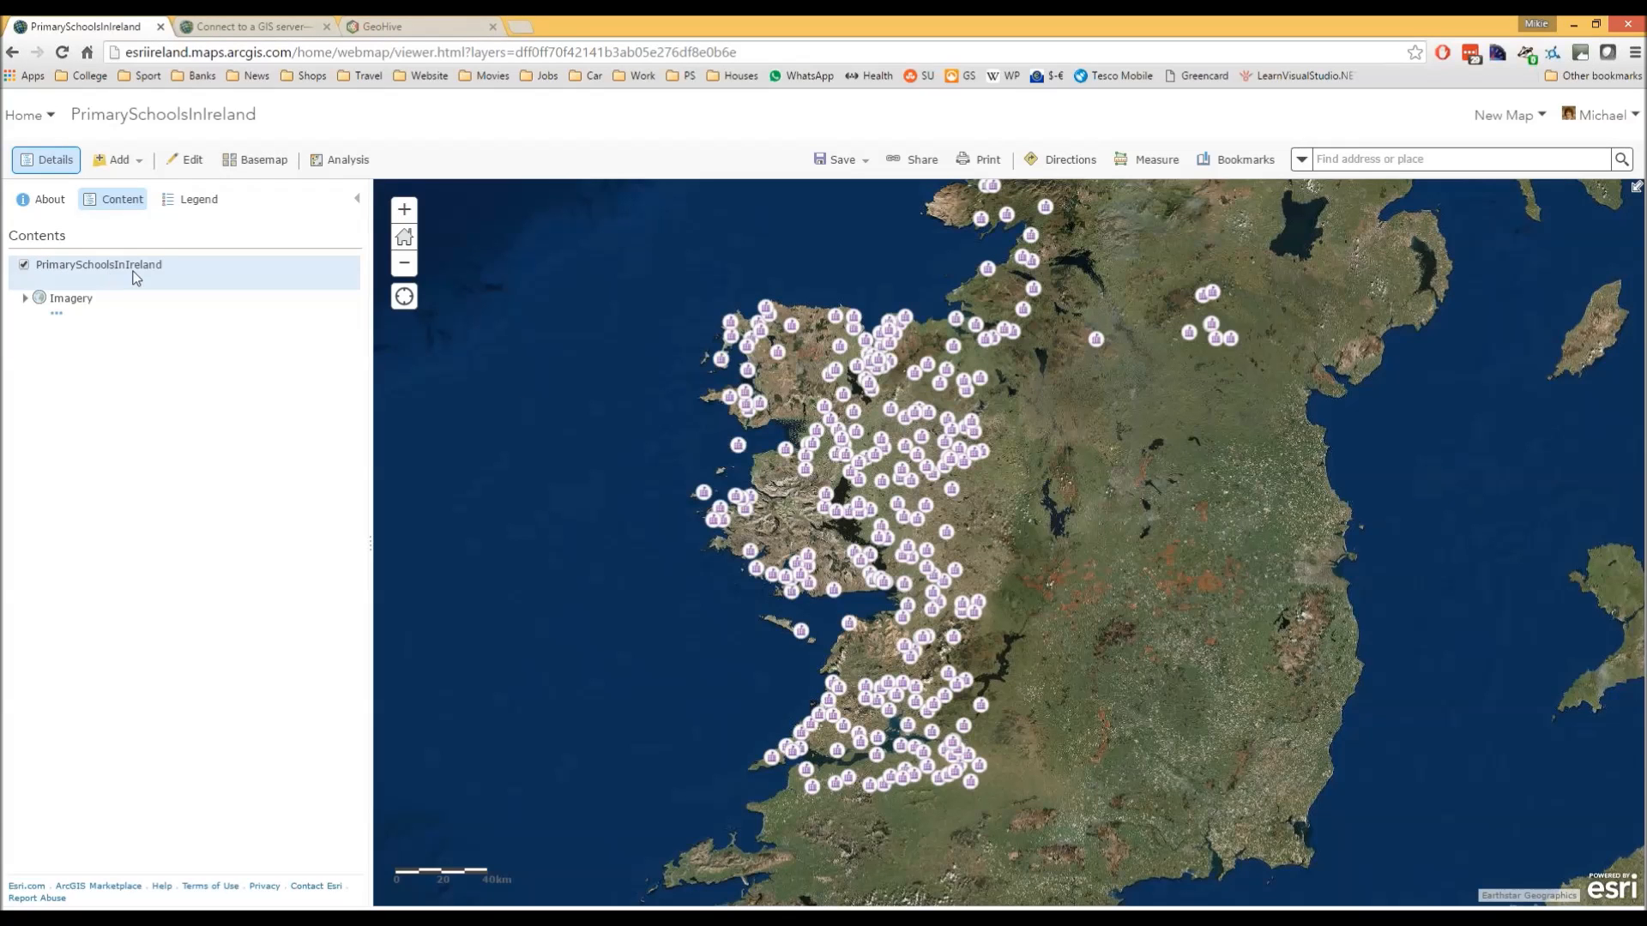
- Filter the PrimarySchoolsInIreland layer to OBJECTID is 522 and check the Total Enroled value in that school's pop-up
click(104, 283)
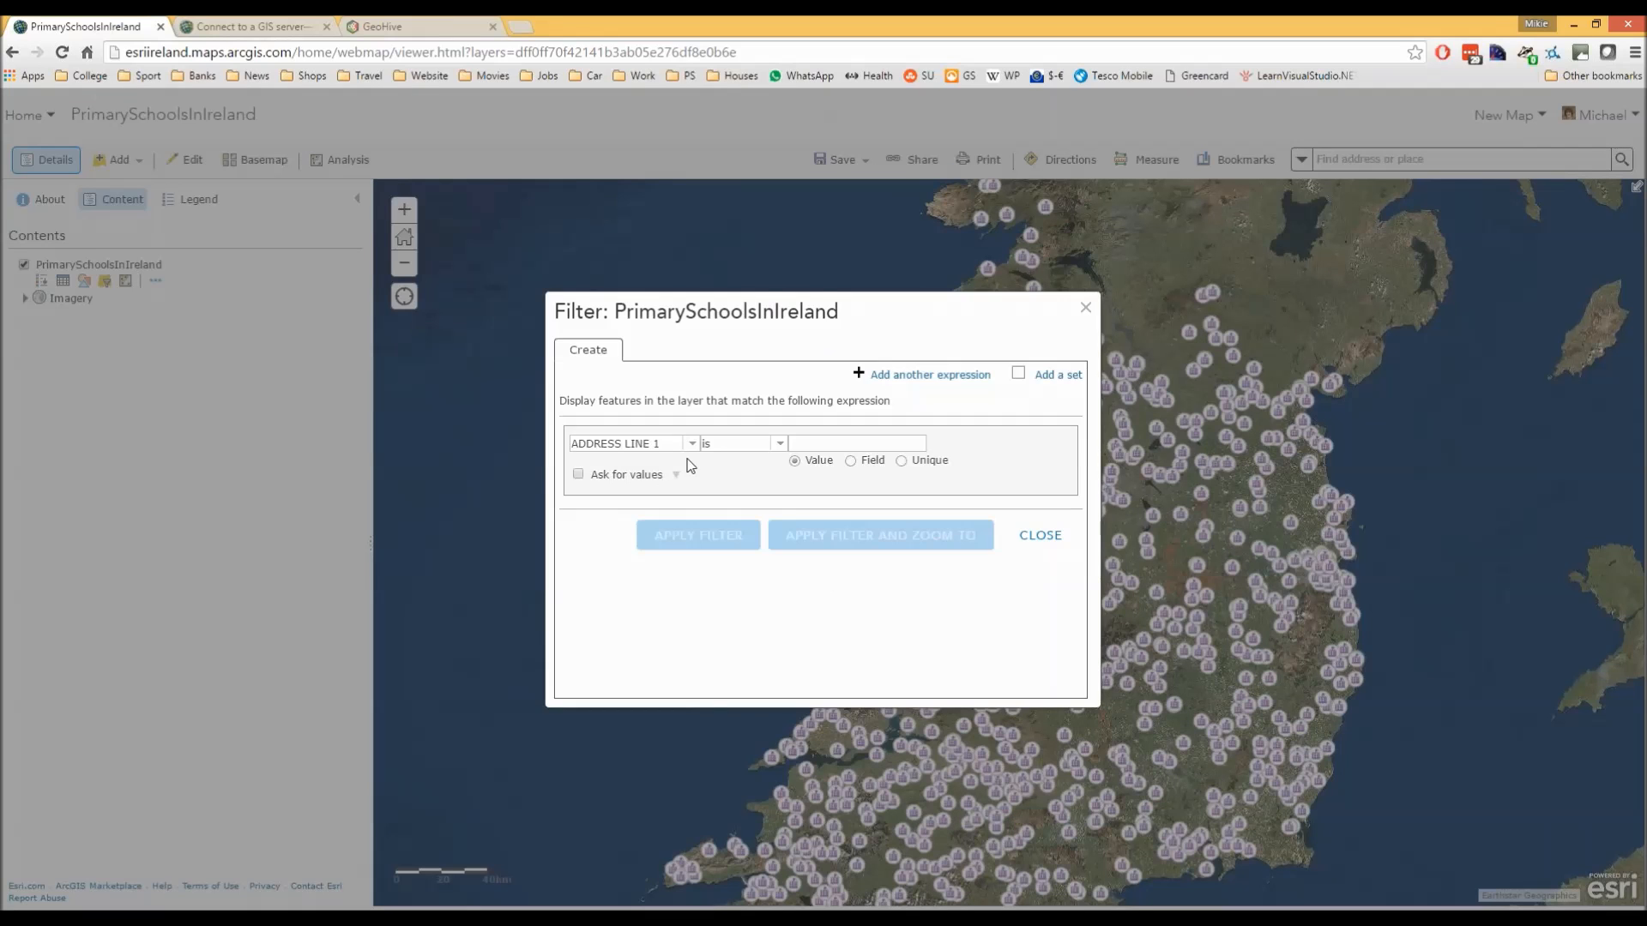
click(691, 443)
scroll(697, 508, down, 5)
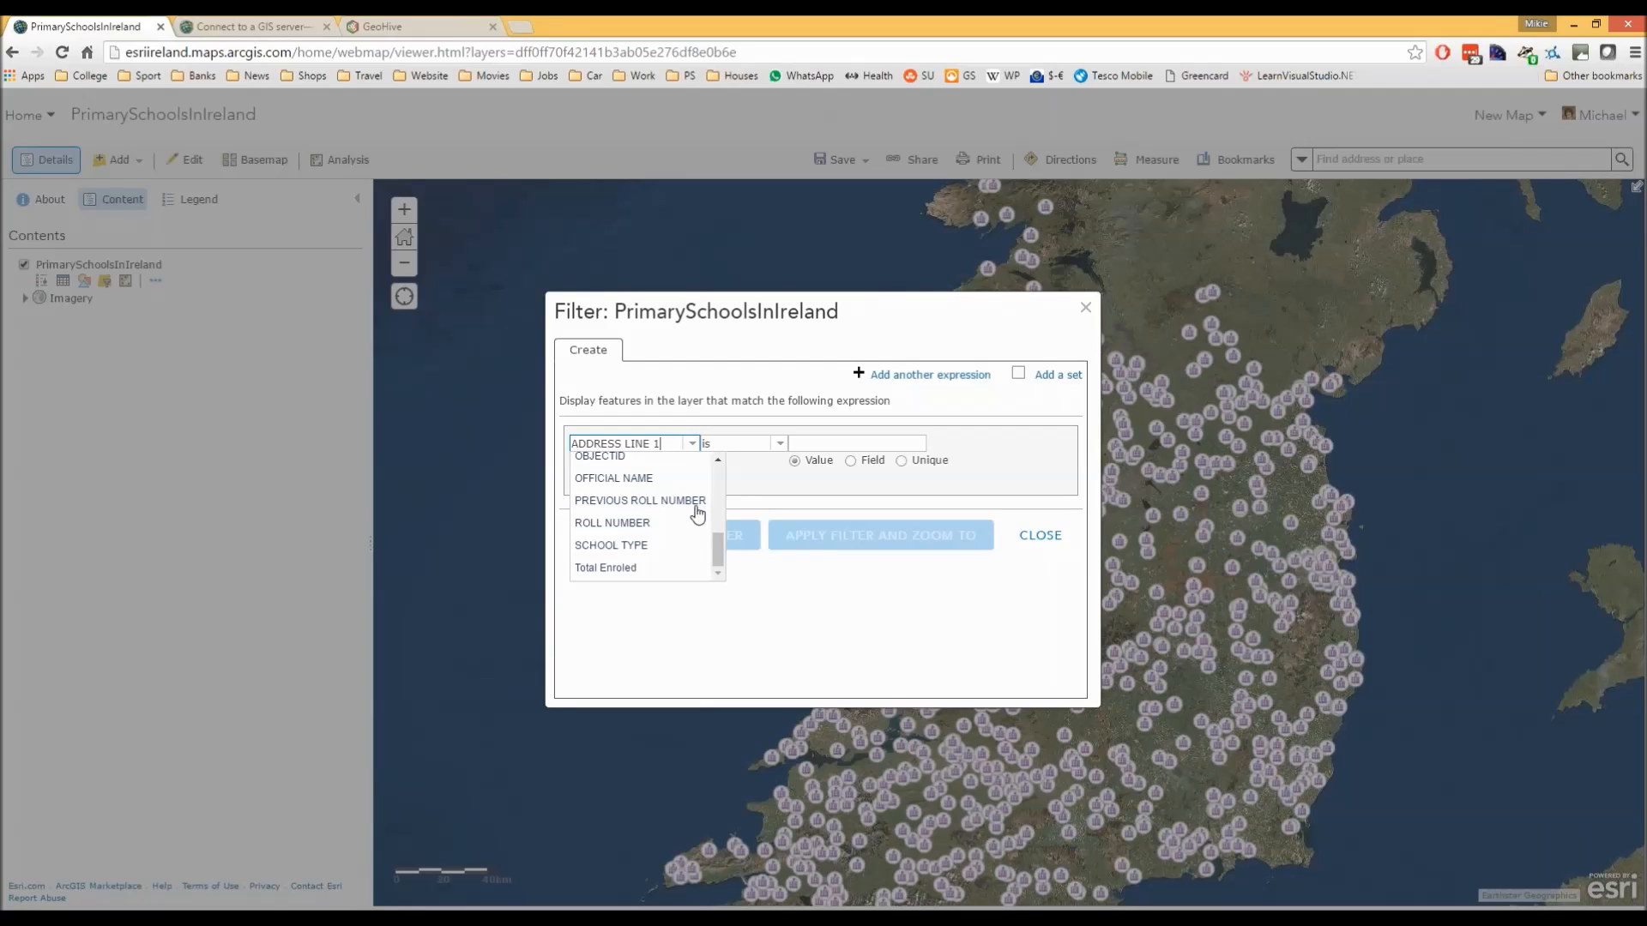
scroll(720, 529, up, 2)
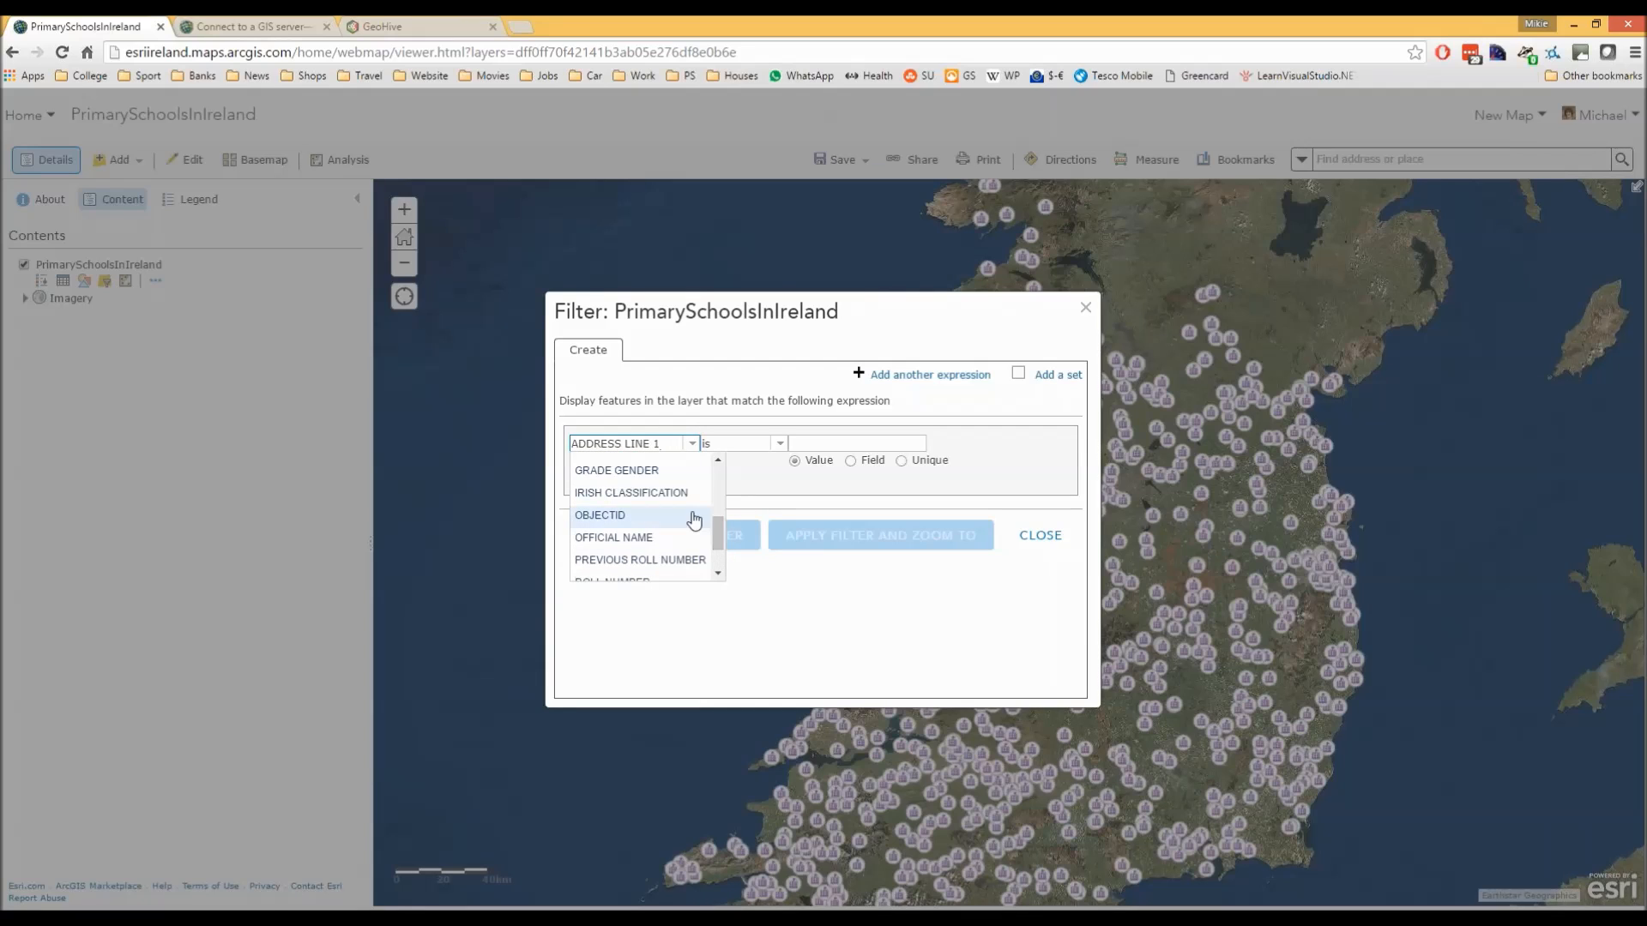
click(687, 515)
click(825, 444)
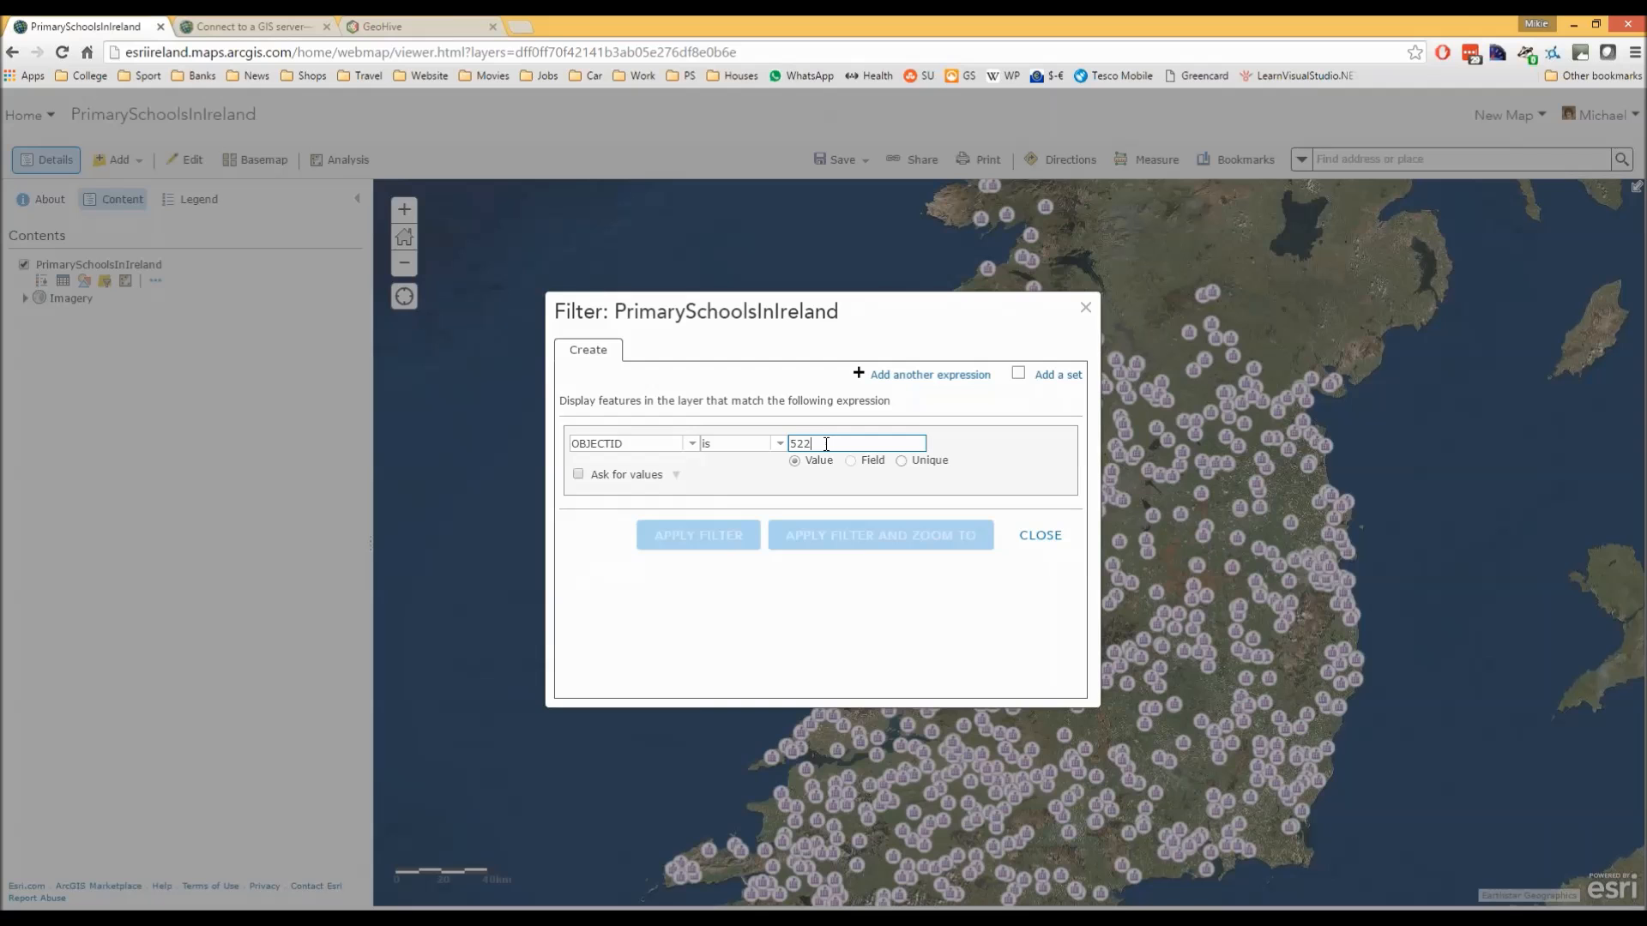
click(698, 534)
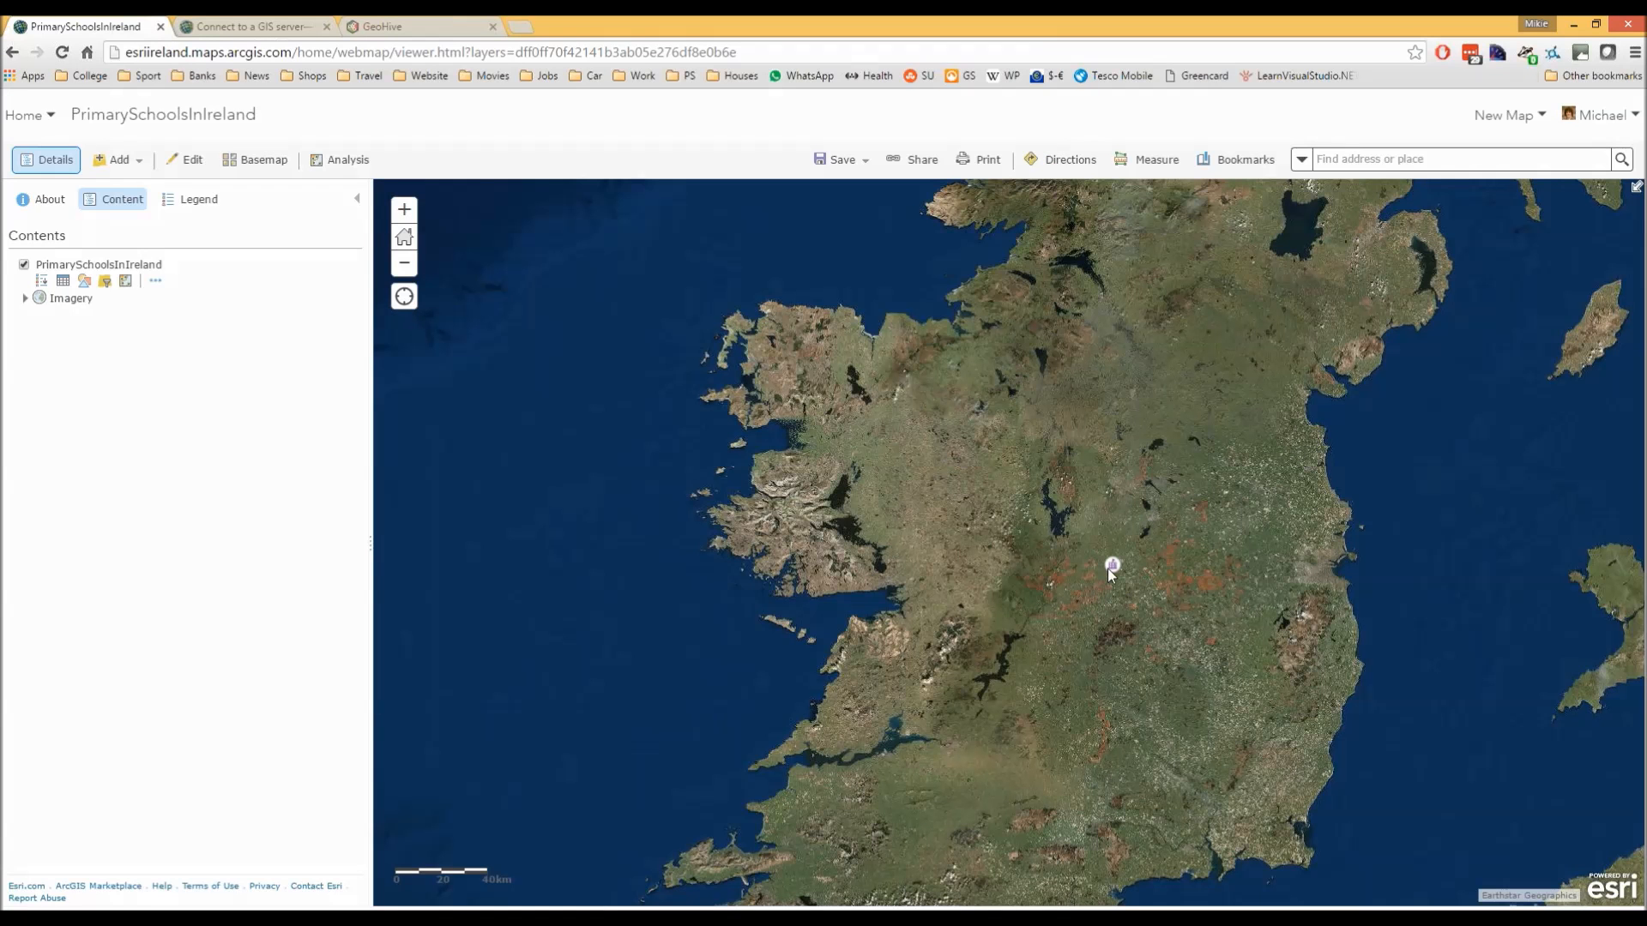
click(1113, 567)
scroll(1277, 638, down, 2)
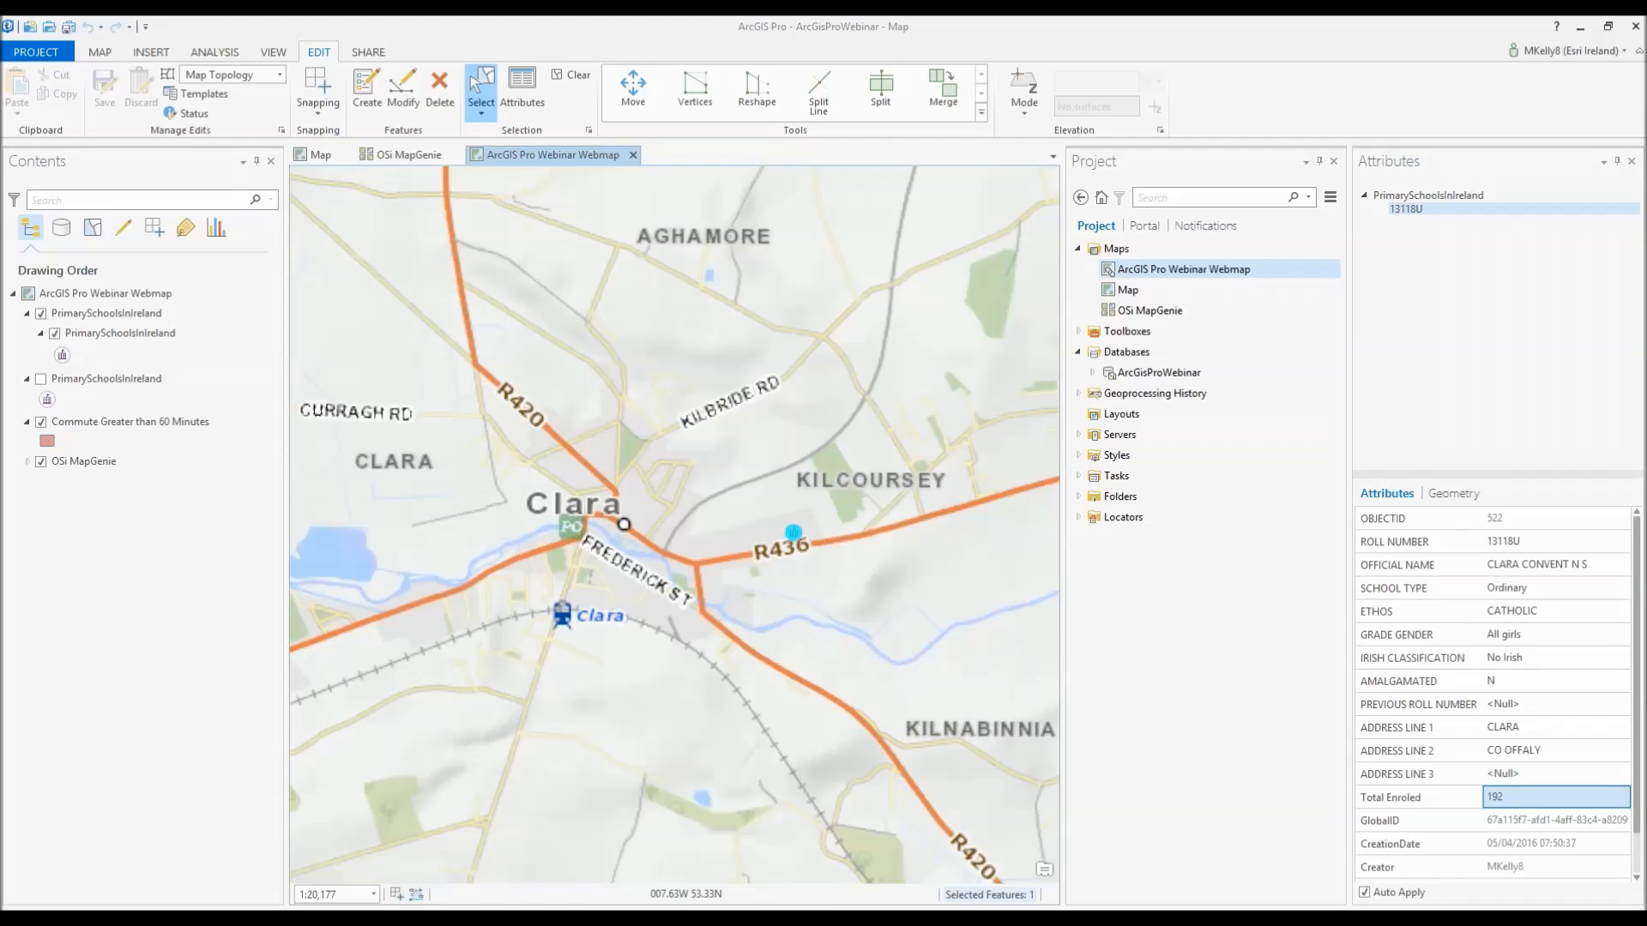
- In ArcGIS Pro, set the selected Clara school's Total Enroled attribute to 191
click(1527, 799)
click(1504, 798)
key(Return)
- In Chrome, refresh the PrimarySchoolsInIreland layer by hiding and showing it, and check the school's Total Enroled value in its pop-up
click(110, 917)
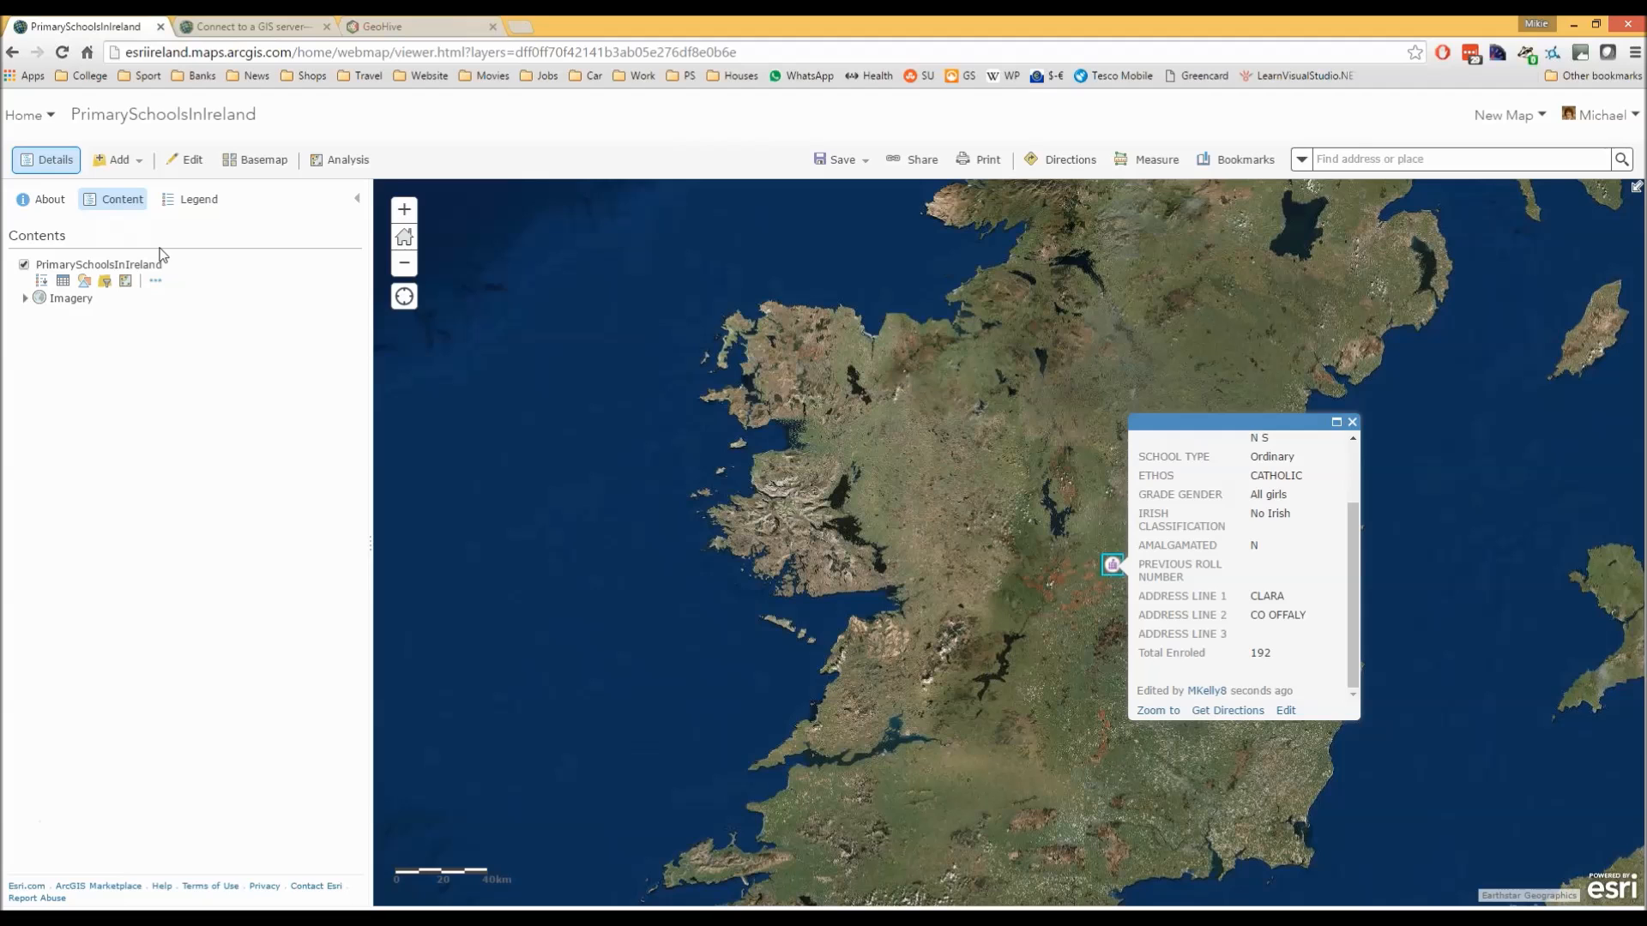
click(23, 265)
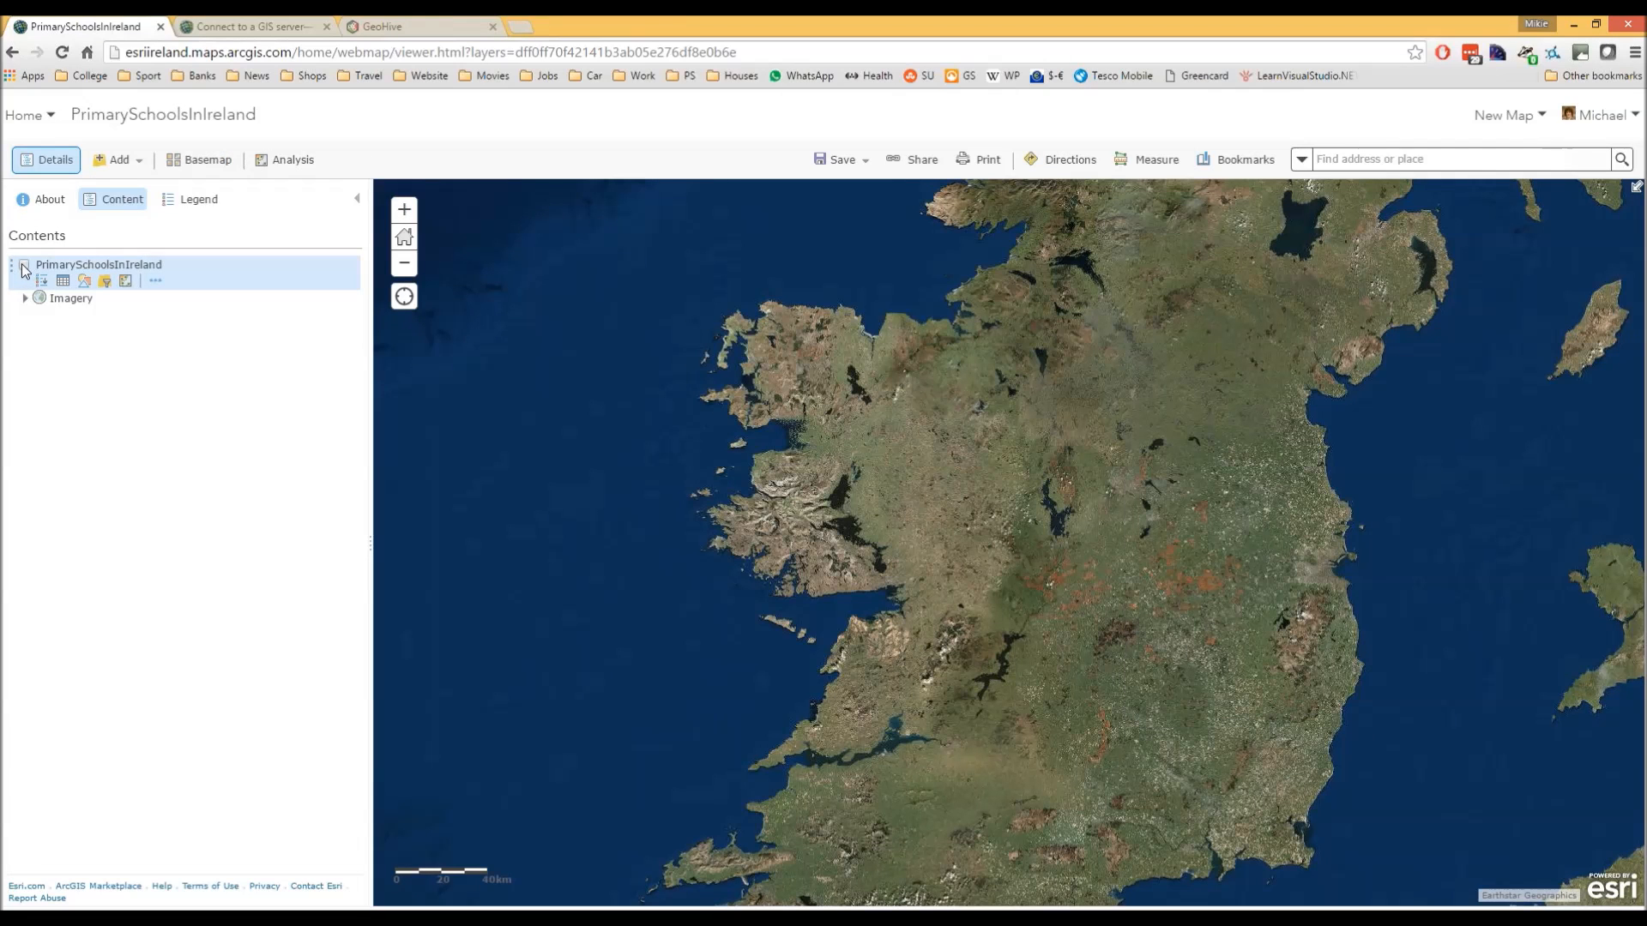
click(23, 265)
click(1112, 565)
scroll(1243, 601, down, 2)
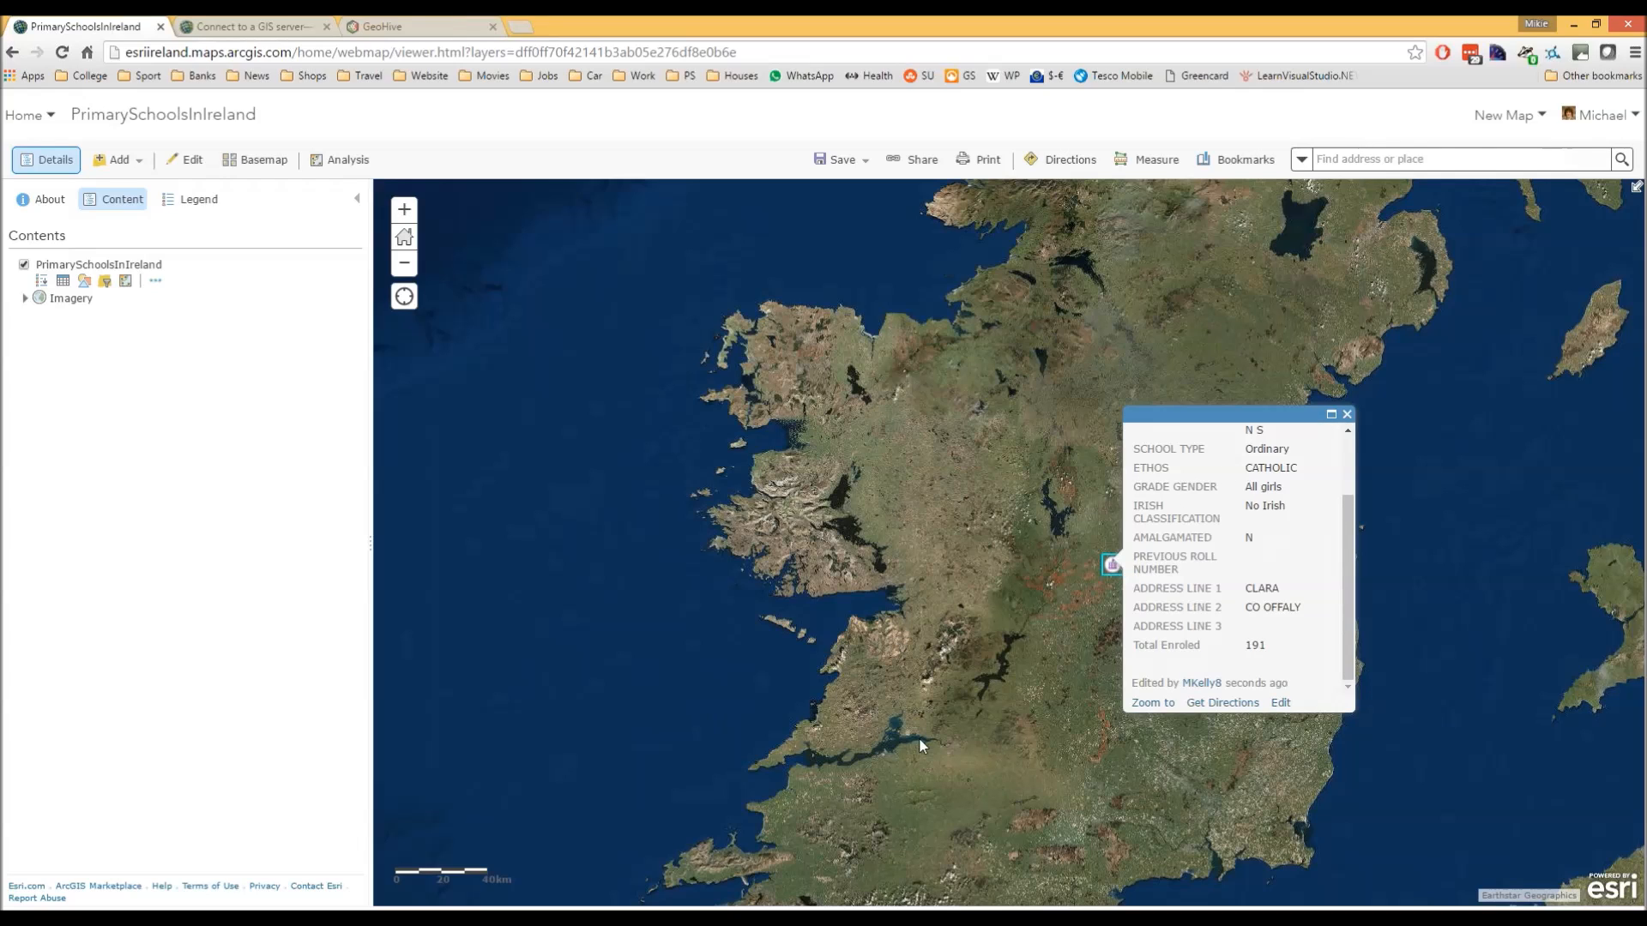
- Back in ArcGIS Pro, remove the PrimarySchoolsInIreland web layer group from the map and make the original PrimarySchoolsInIreland layer visible
click(1574, 26)
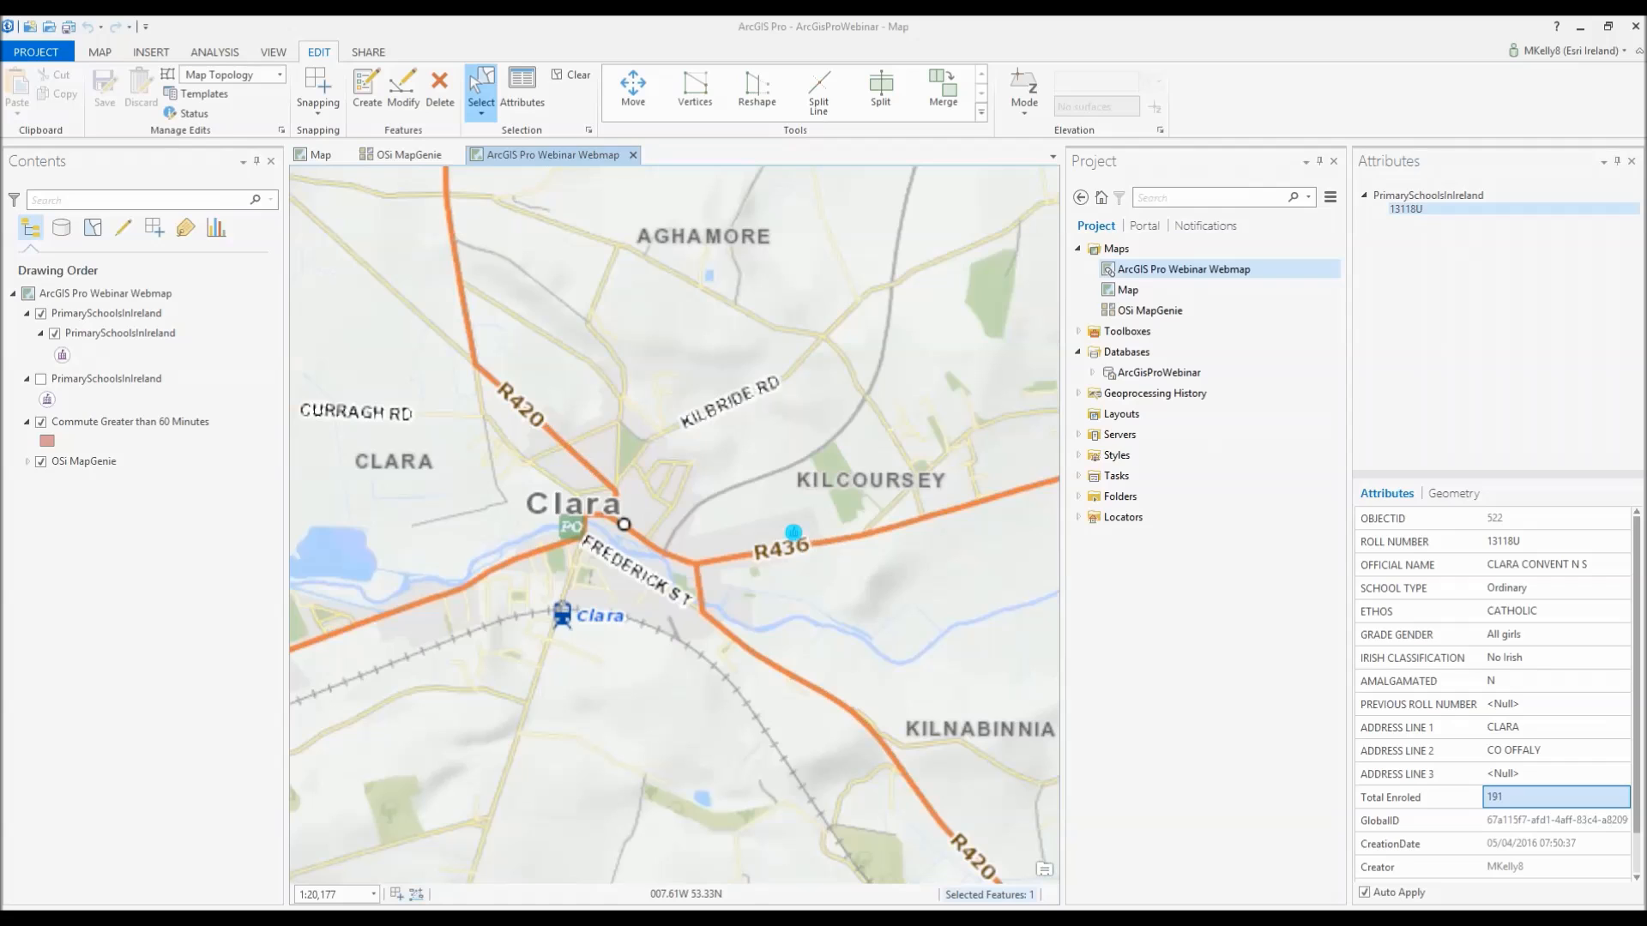
right_click(168, 312)
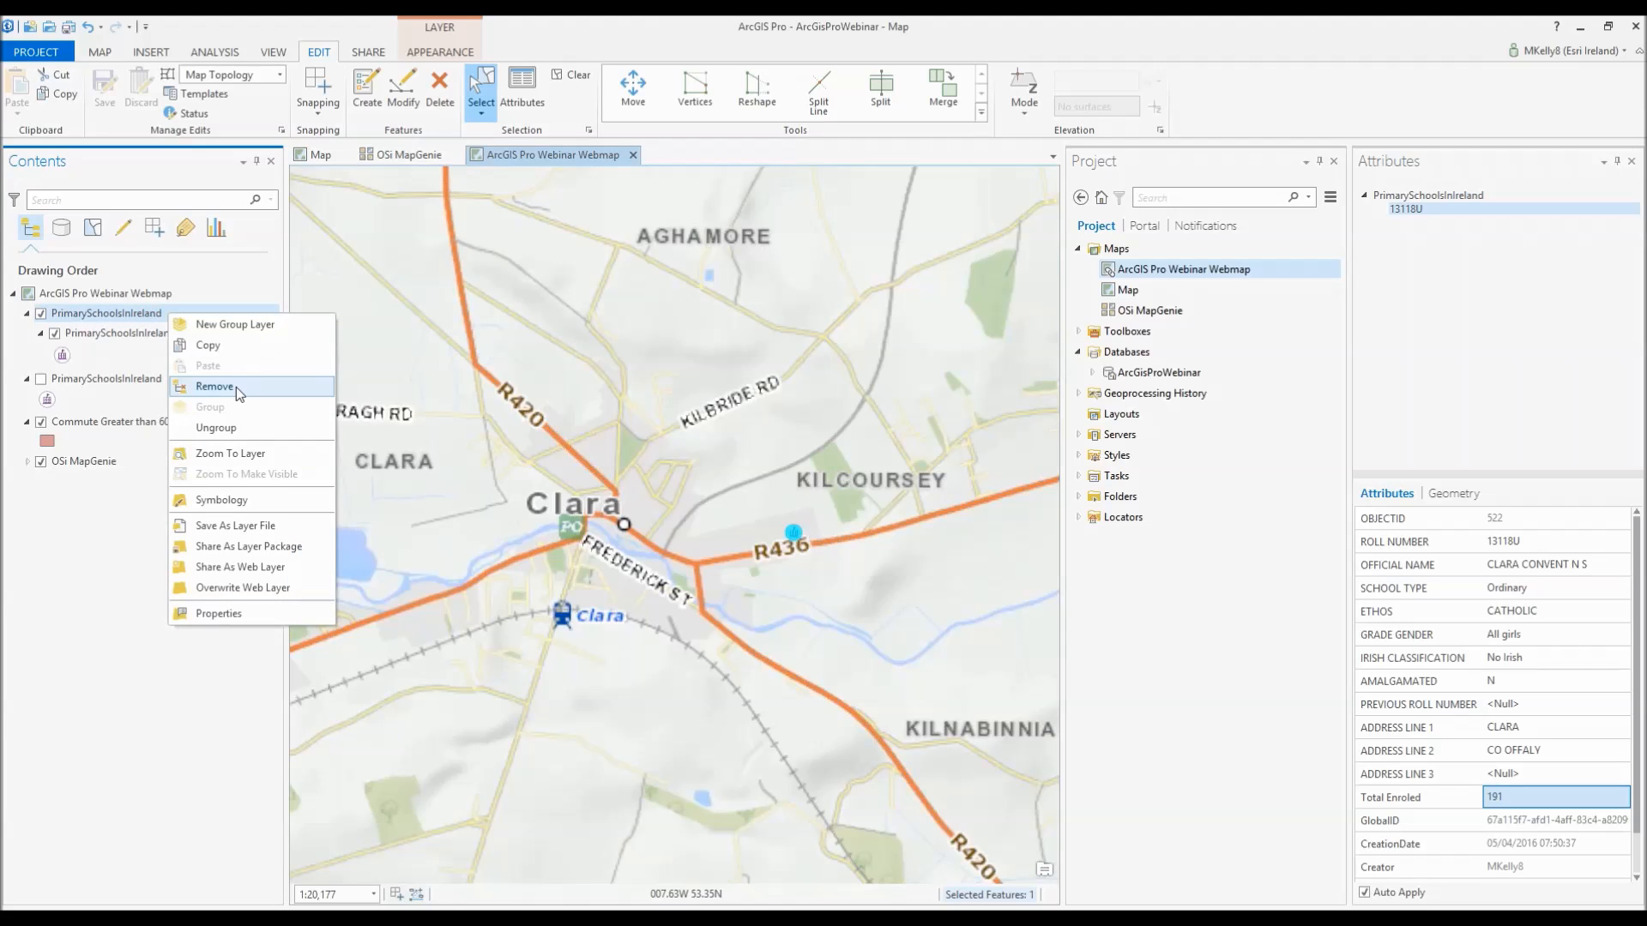
click(244, 386)
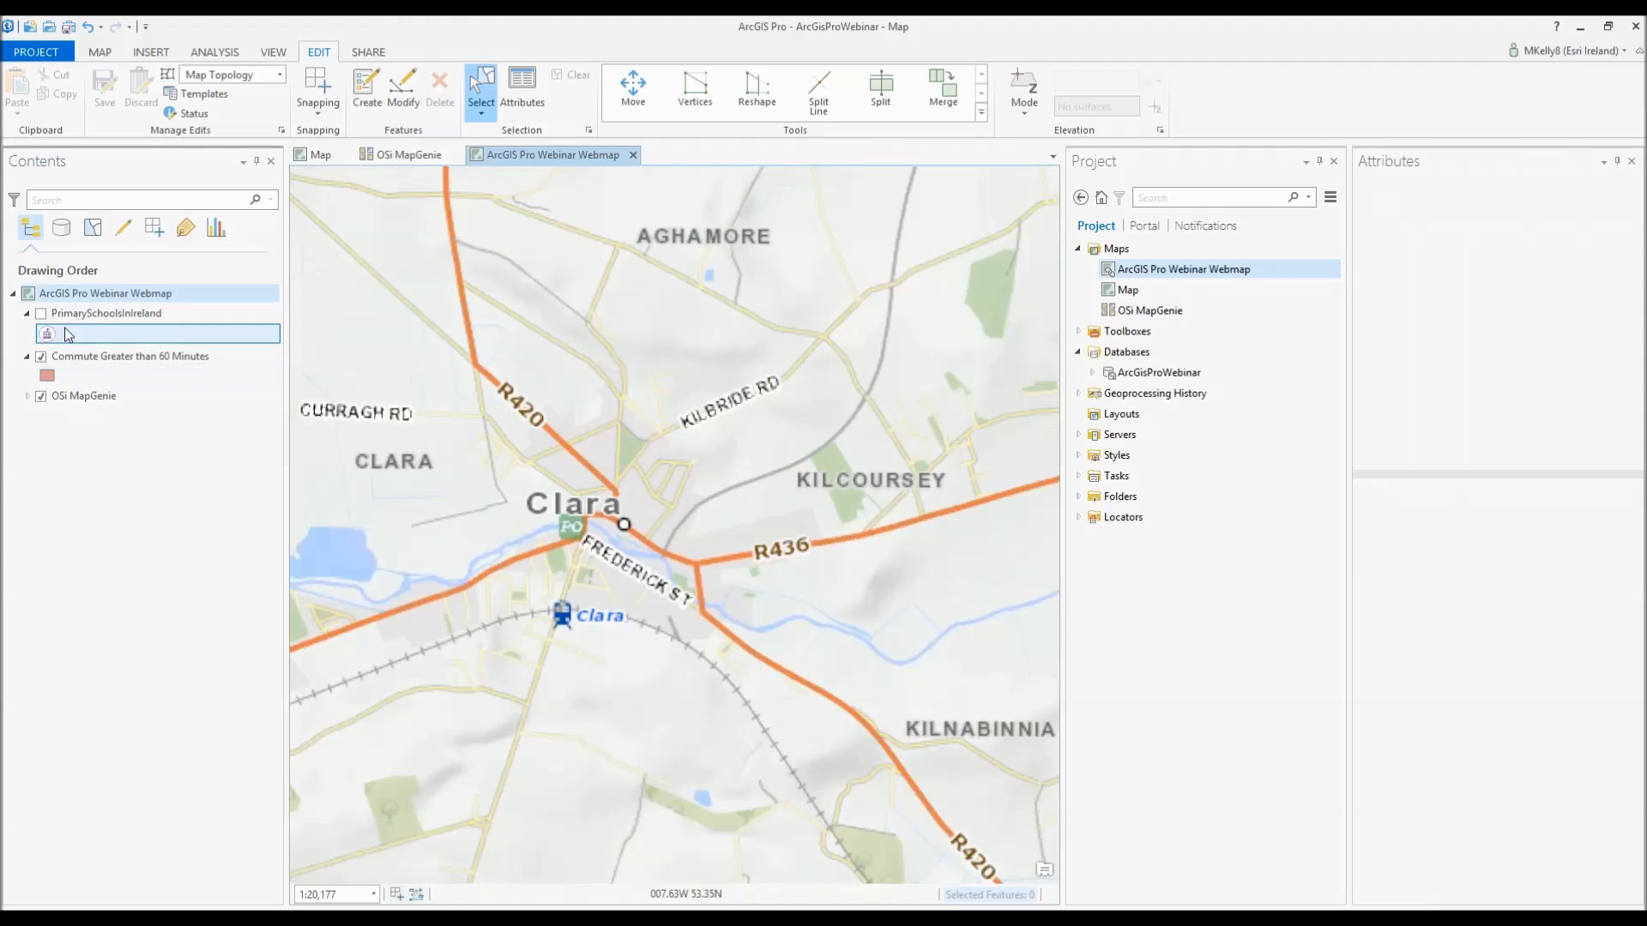
click(40, 313)
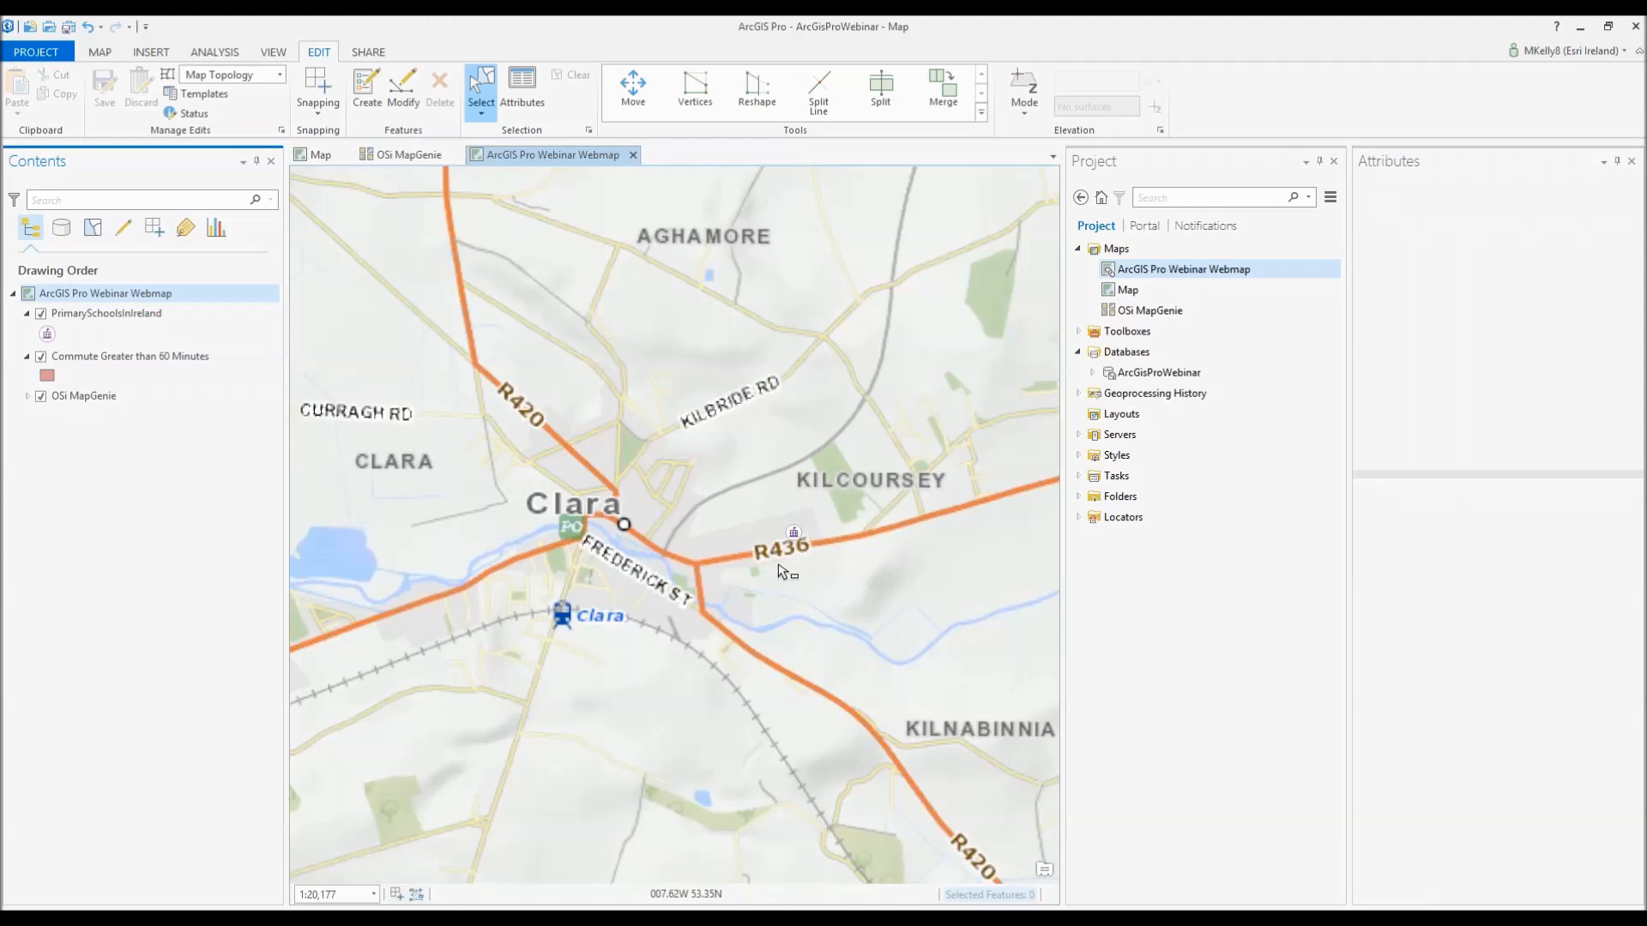
- Save the project and close the empty Attributes pane
scroll(686, 590, down, 5)
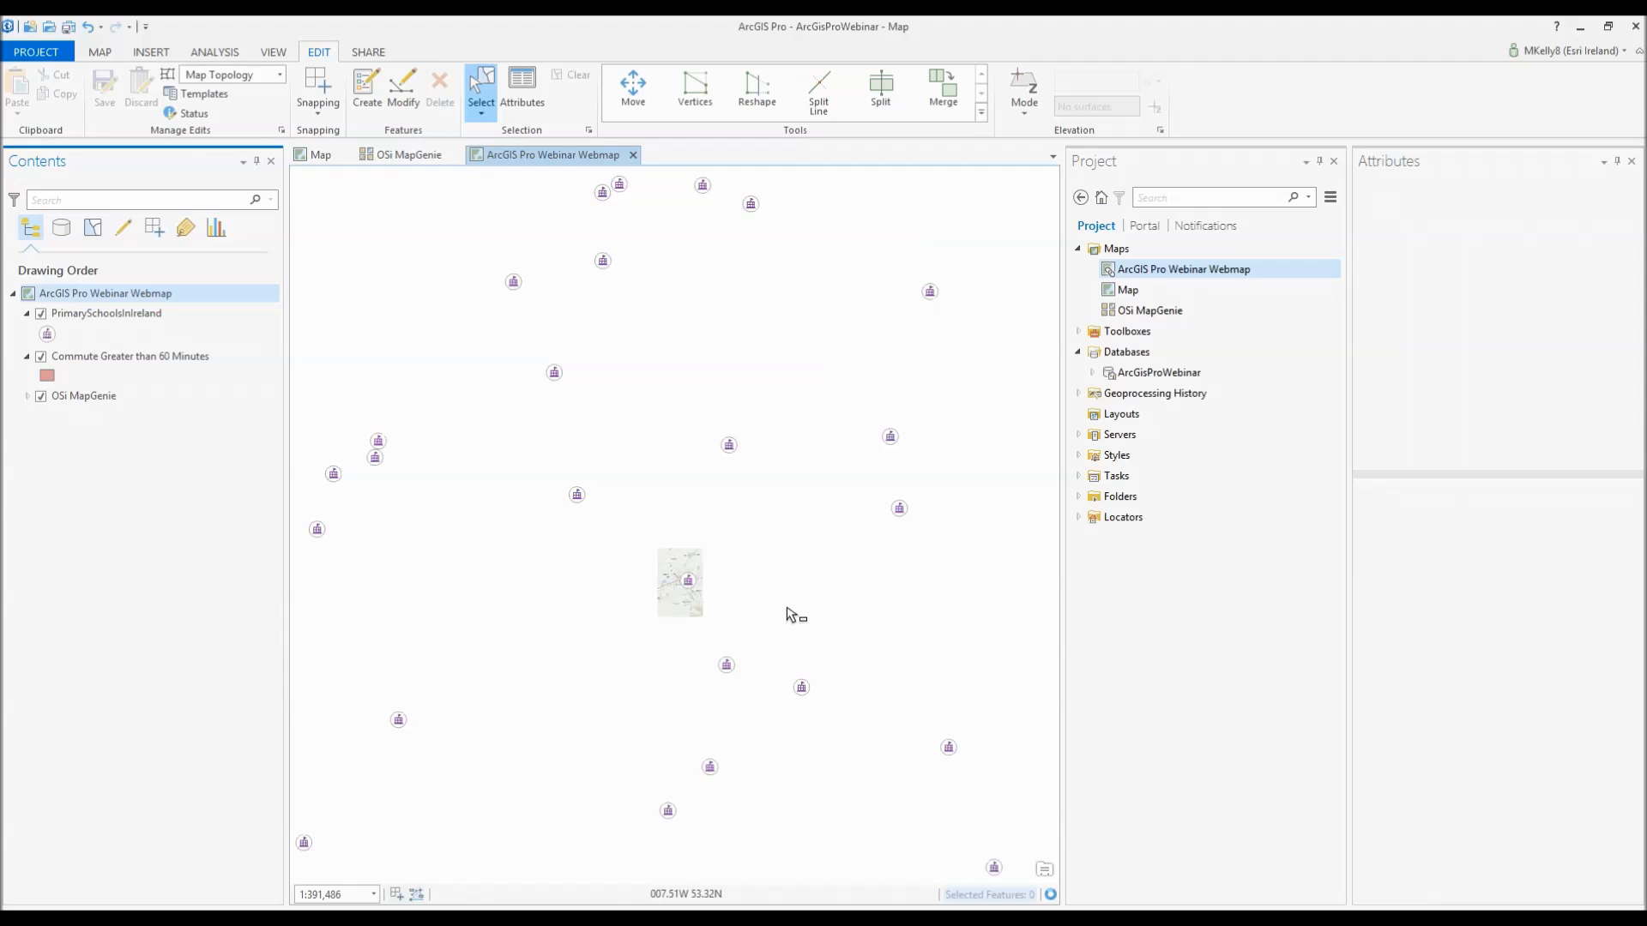
scroll(797, 600, down, 4)
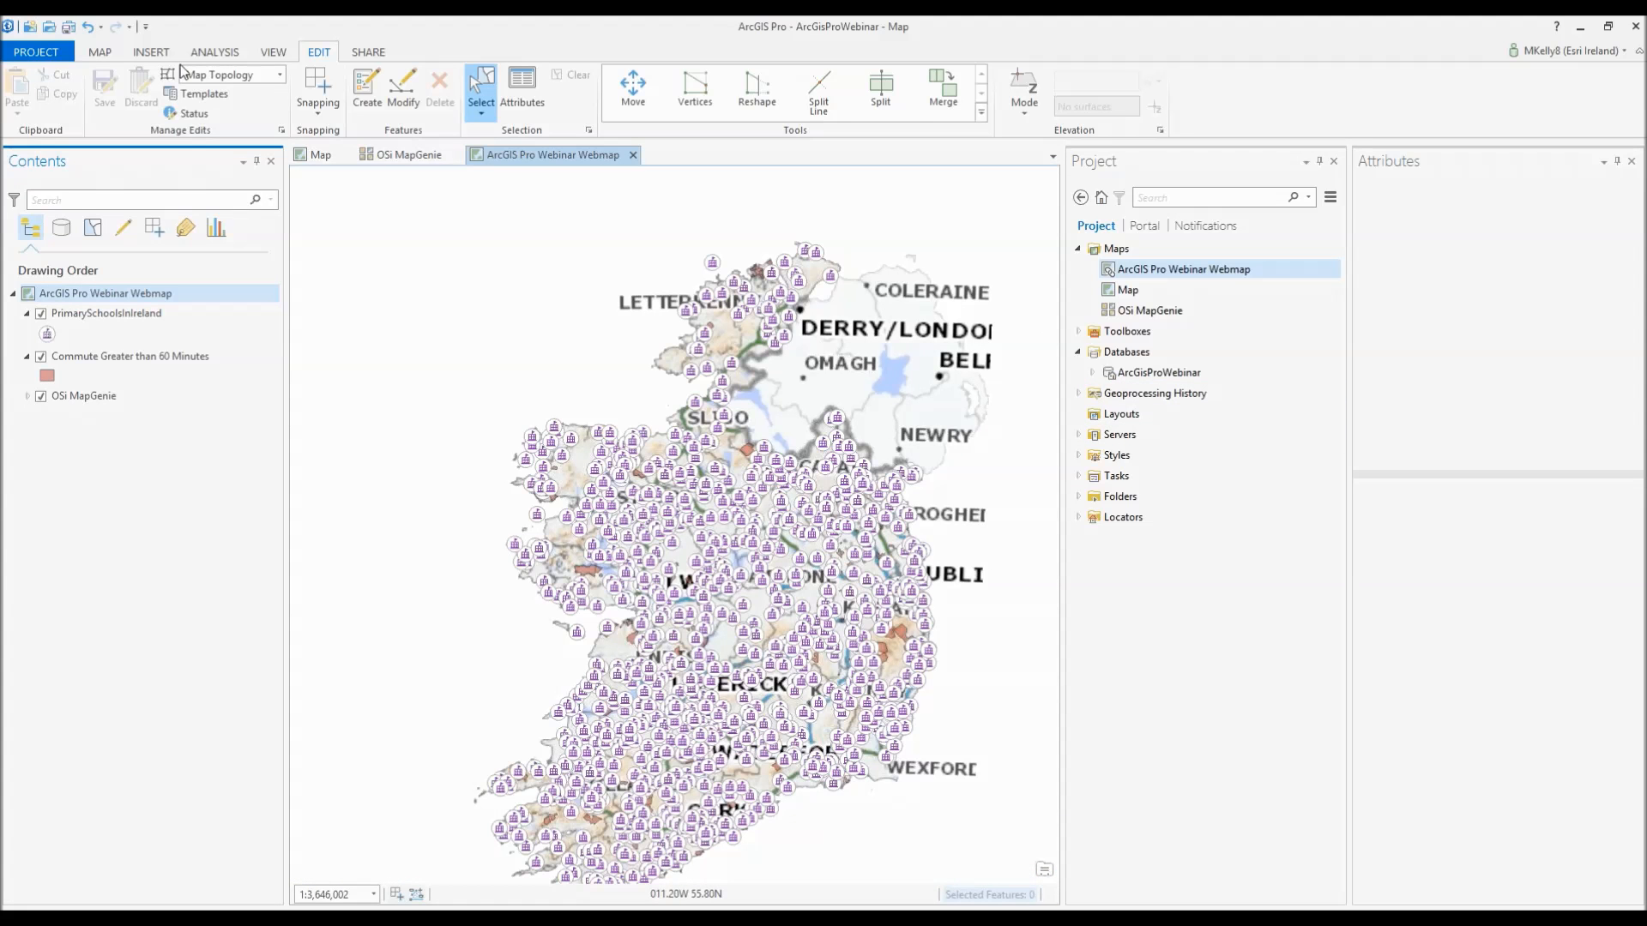
click(99, 52)
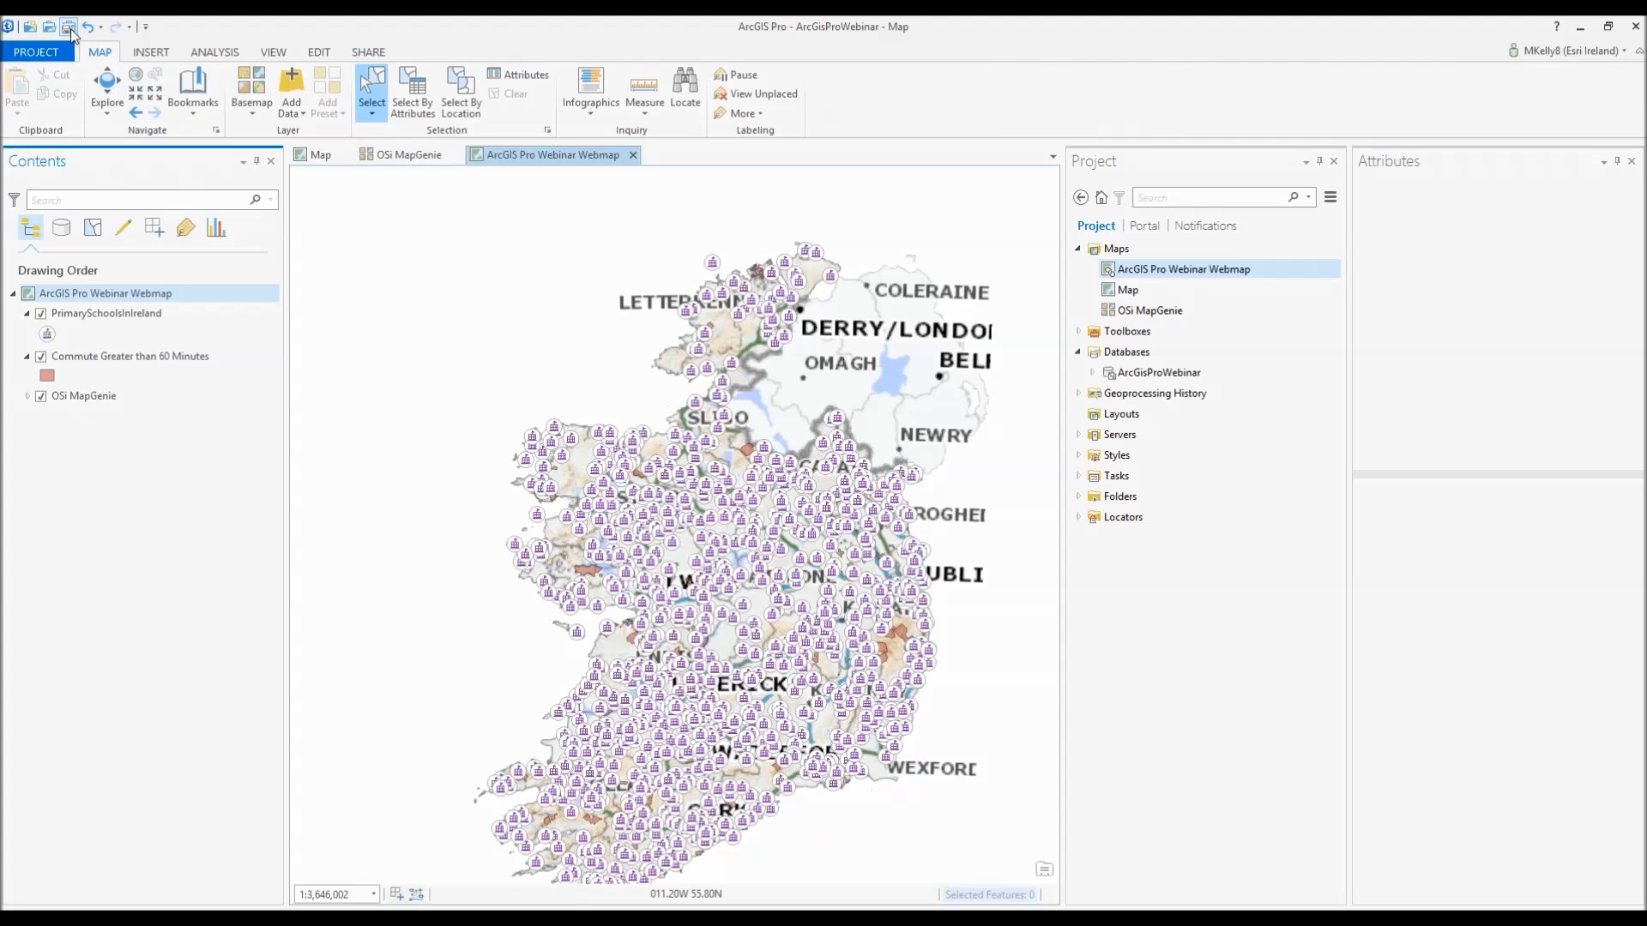
click(67, 27)
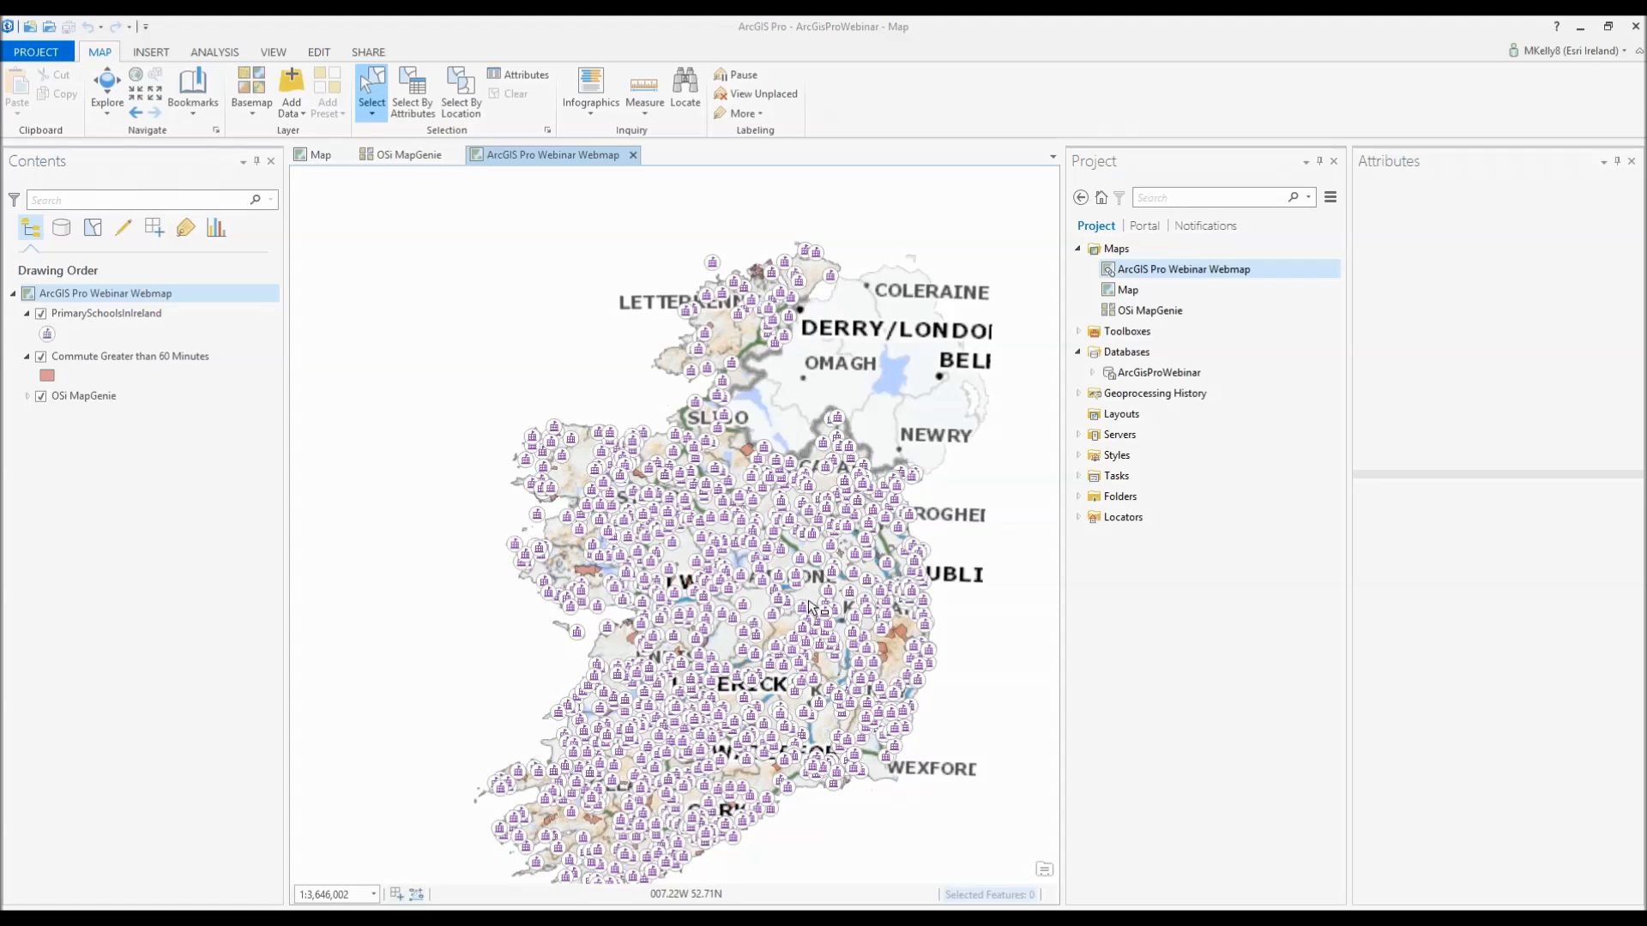
click(1631, 160)
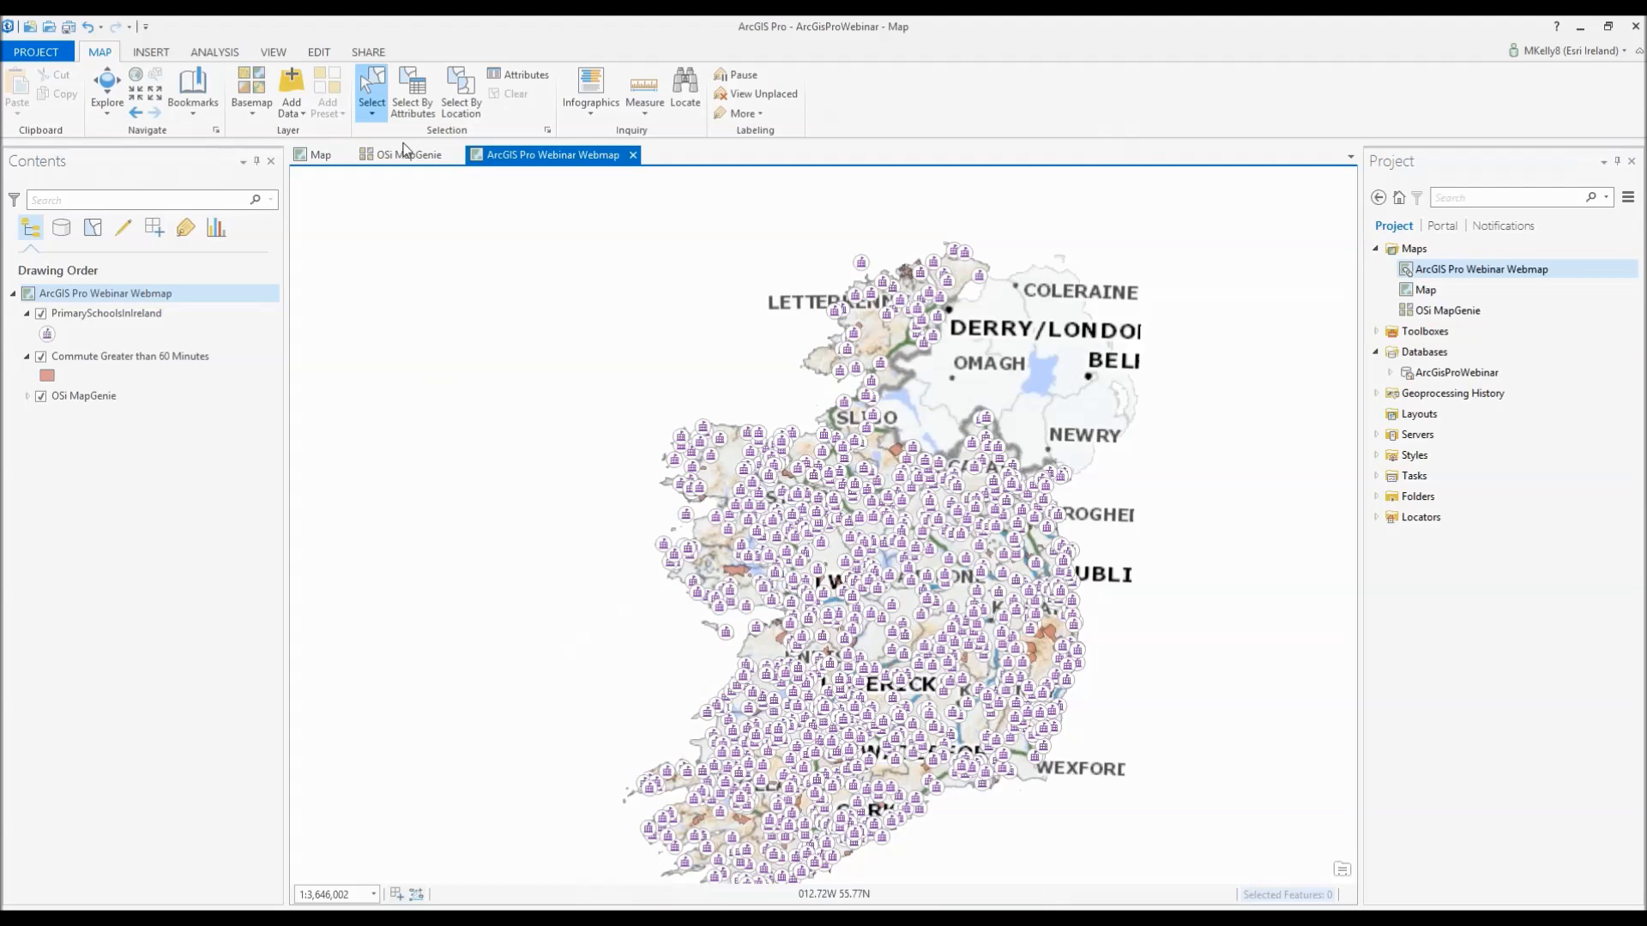
- Open the symbology settings of the PrimarySchoolsInIreland layer
click(120, 315)
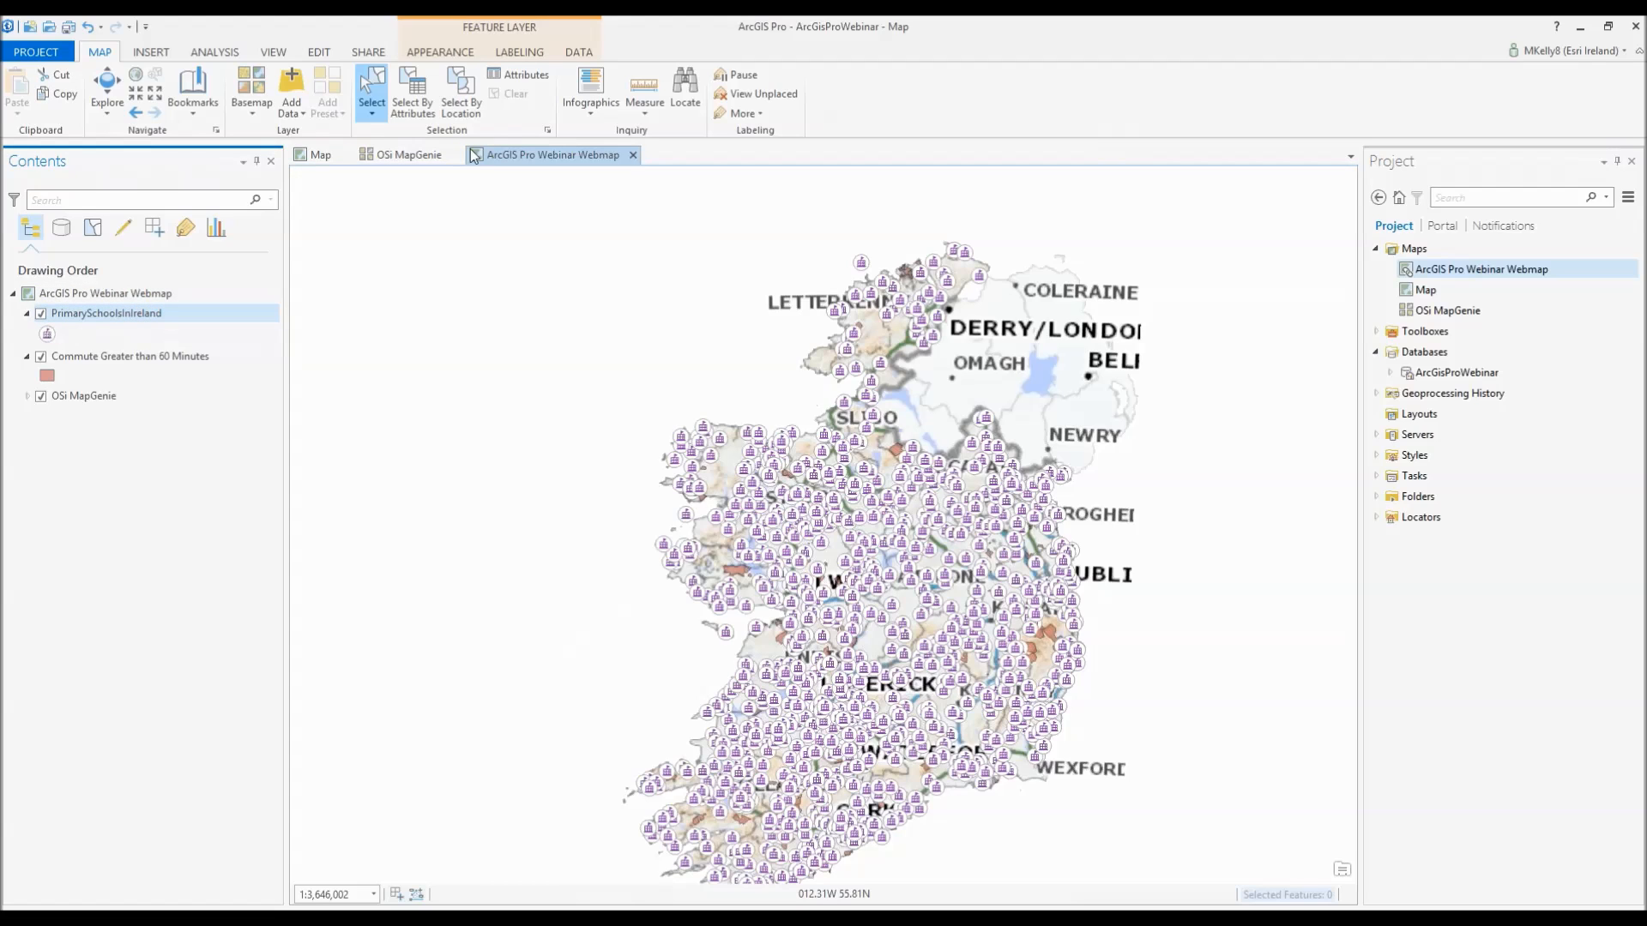
click(441, 52)
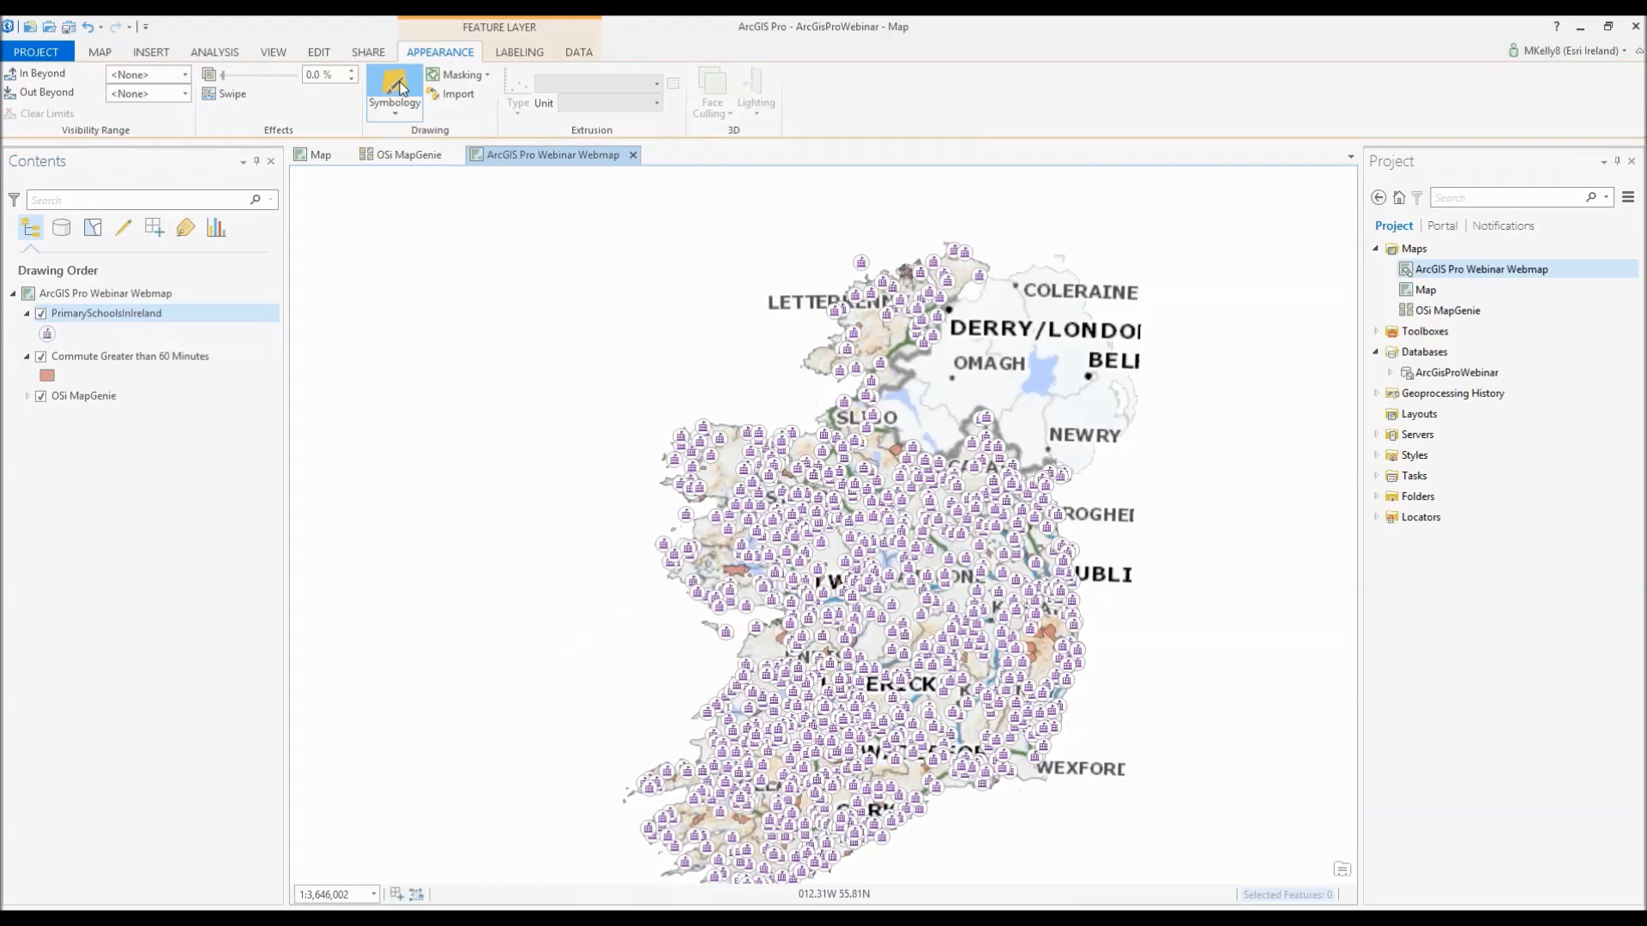
click(396, 88)
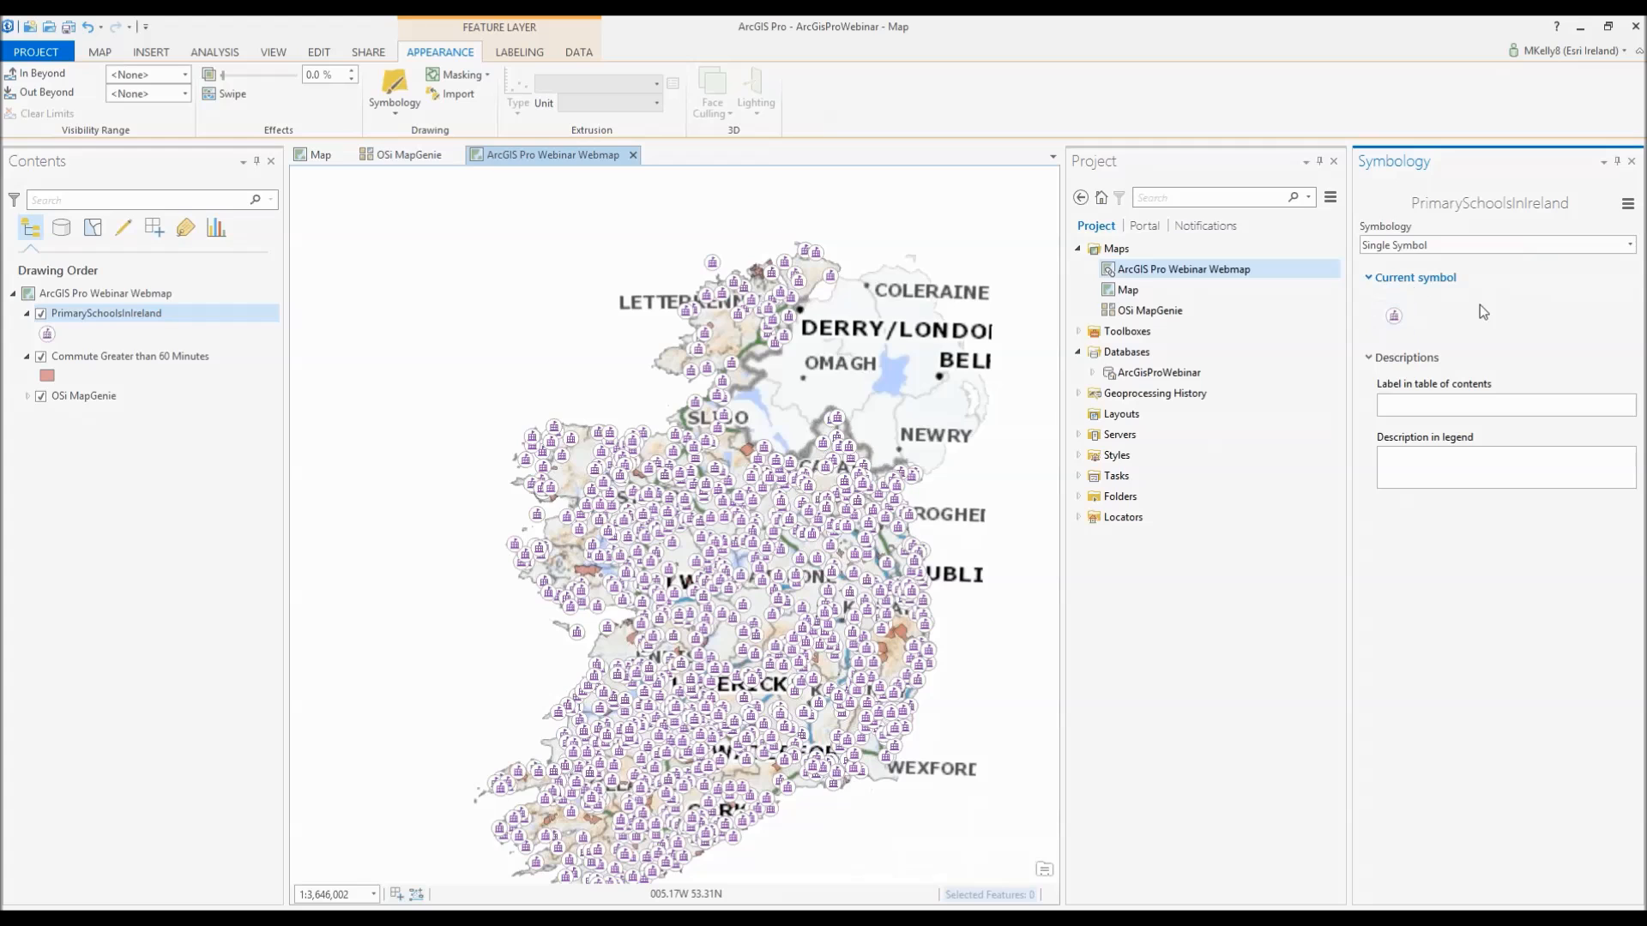
- Try drawing the primary schools with Graduated Colors classified by Quantile, and with Graduated Symbols
click(1519, 247)
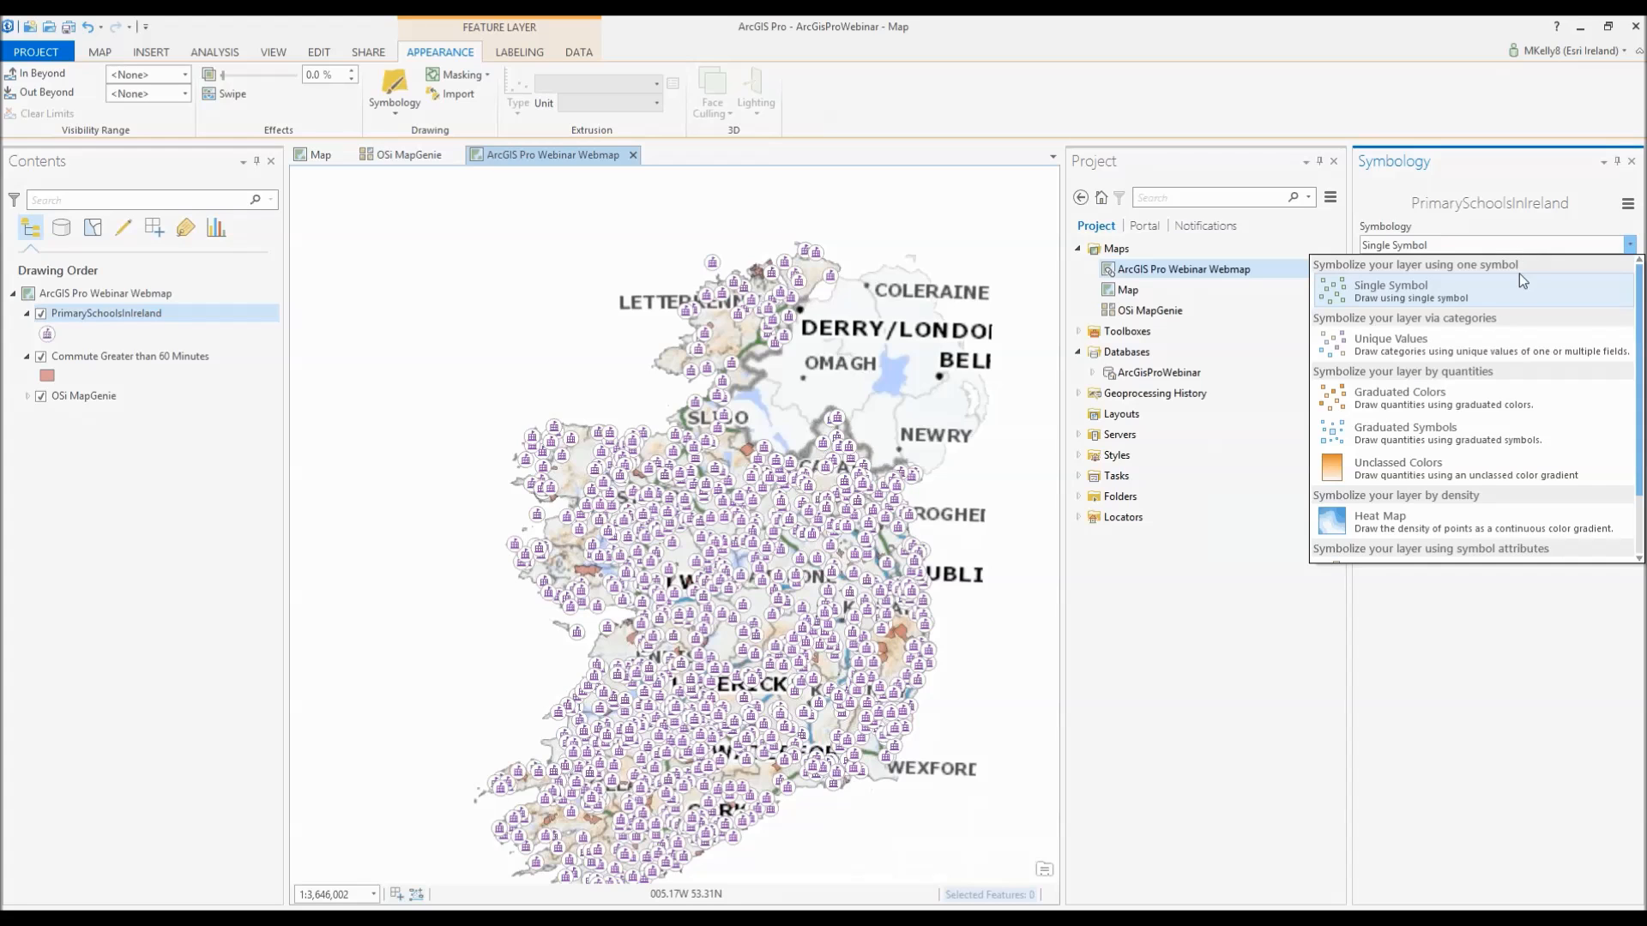
click(1489, 401)
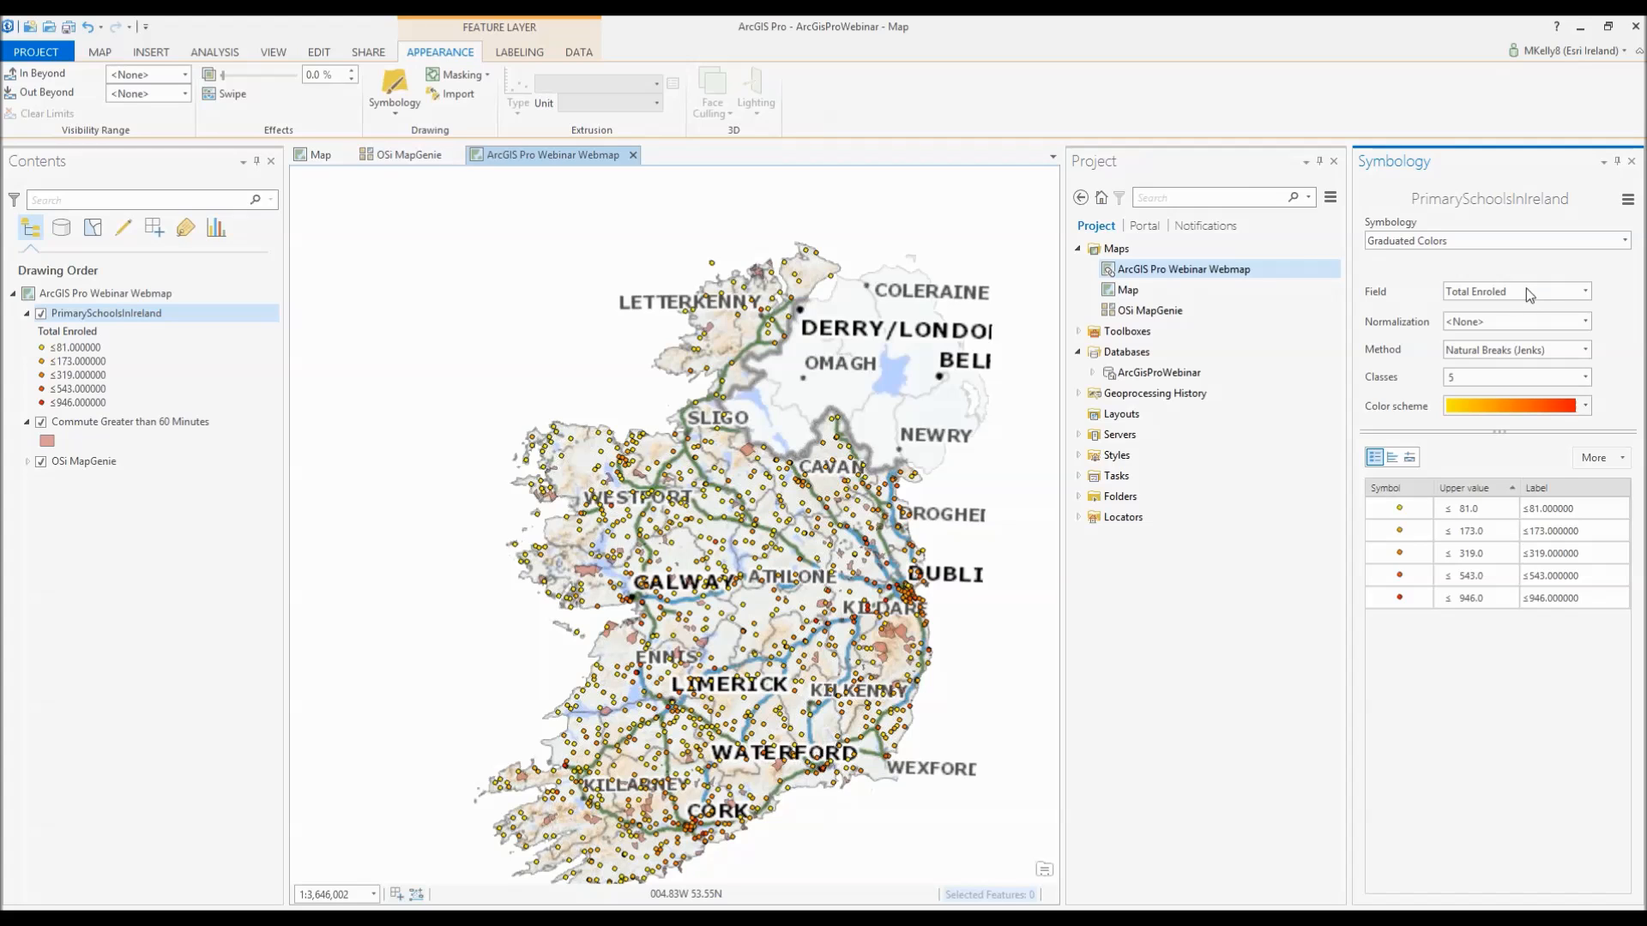
click(1526, 352)
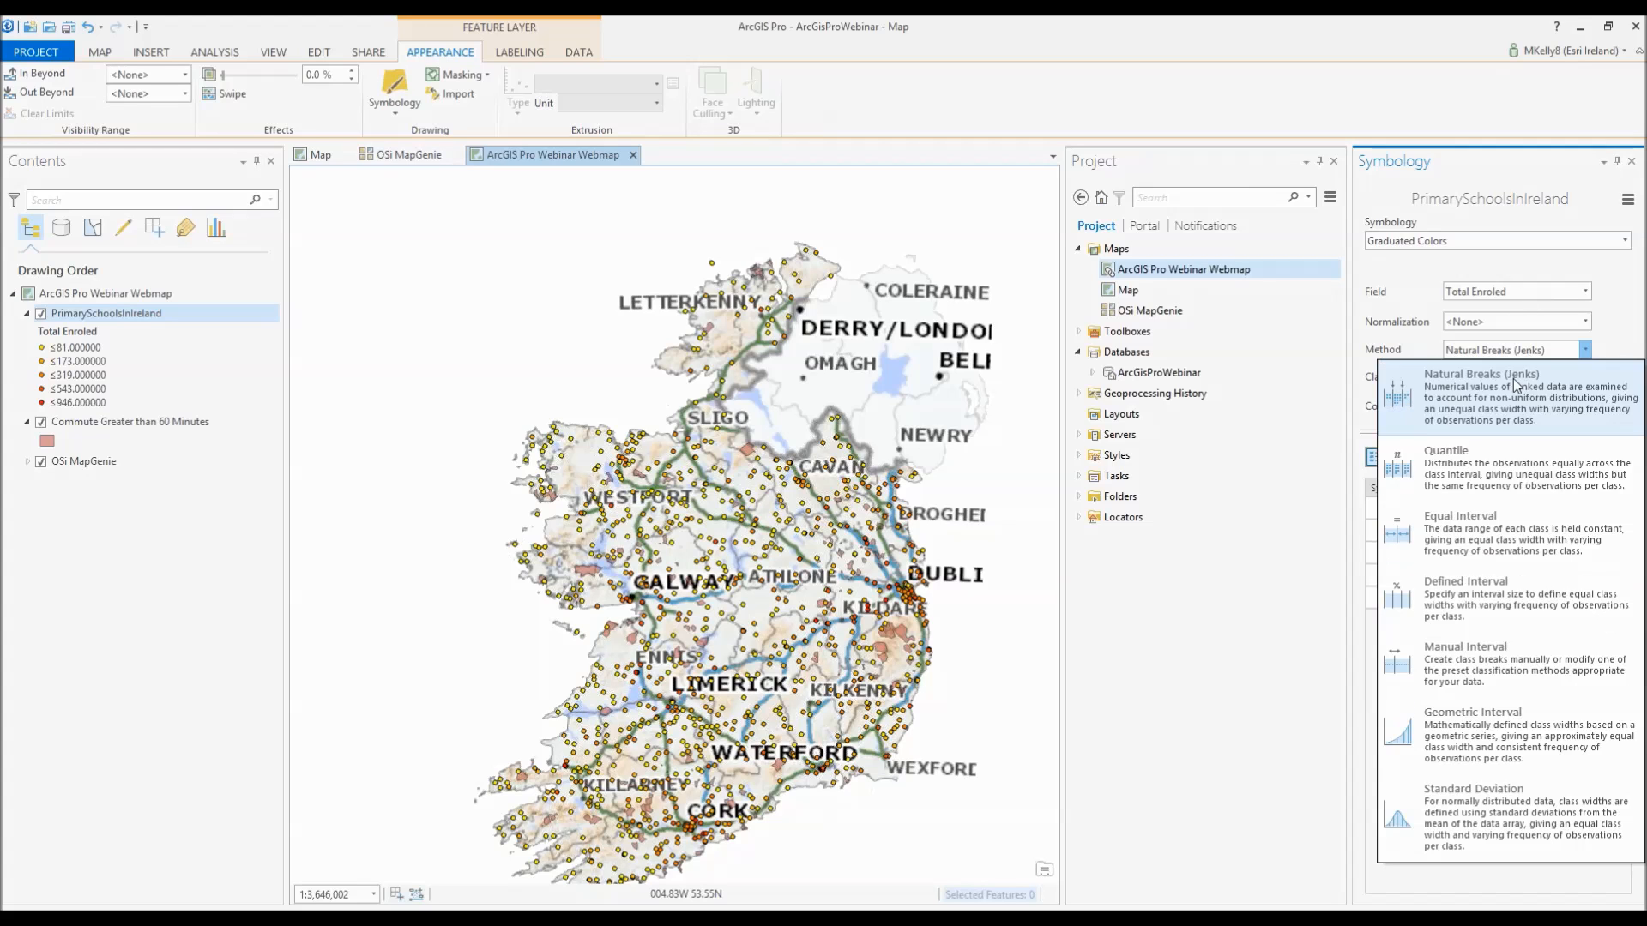
click(1496, 455)
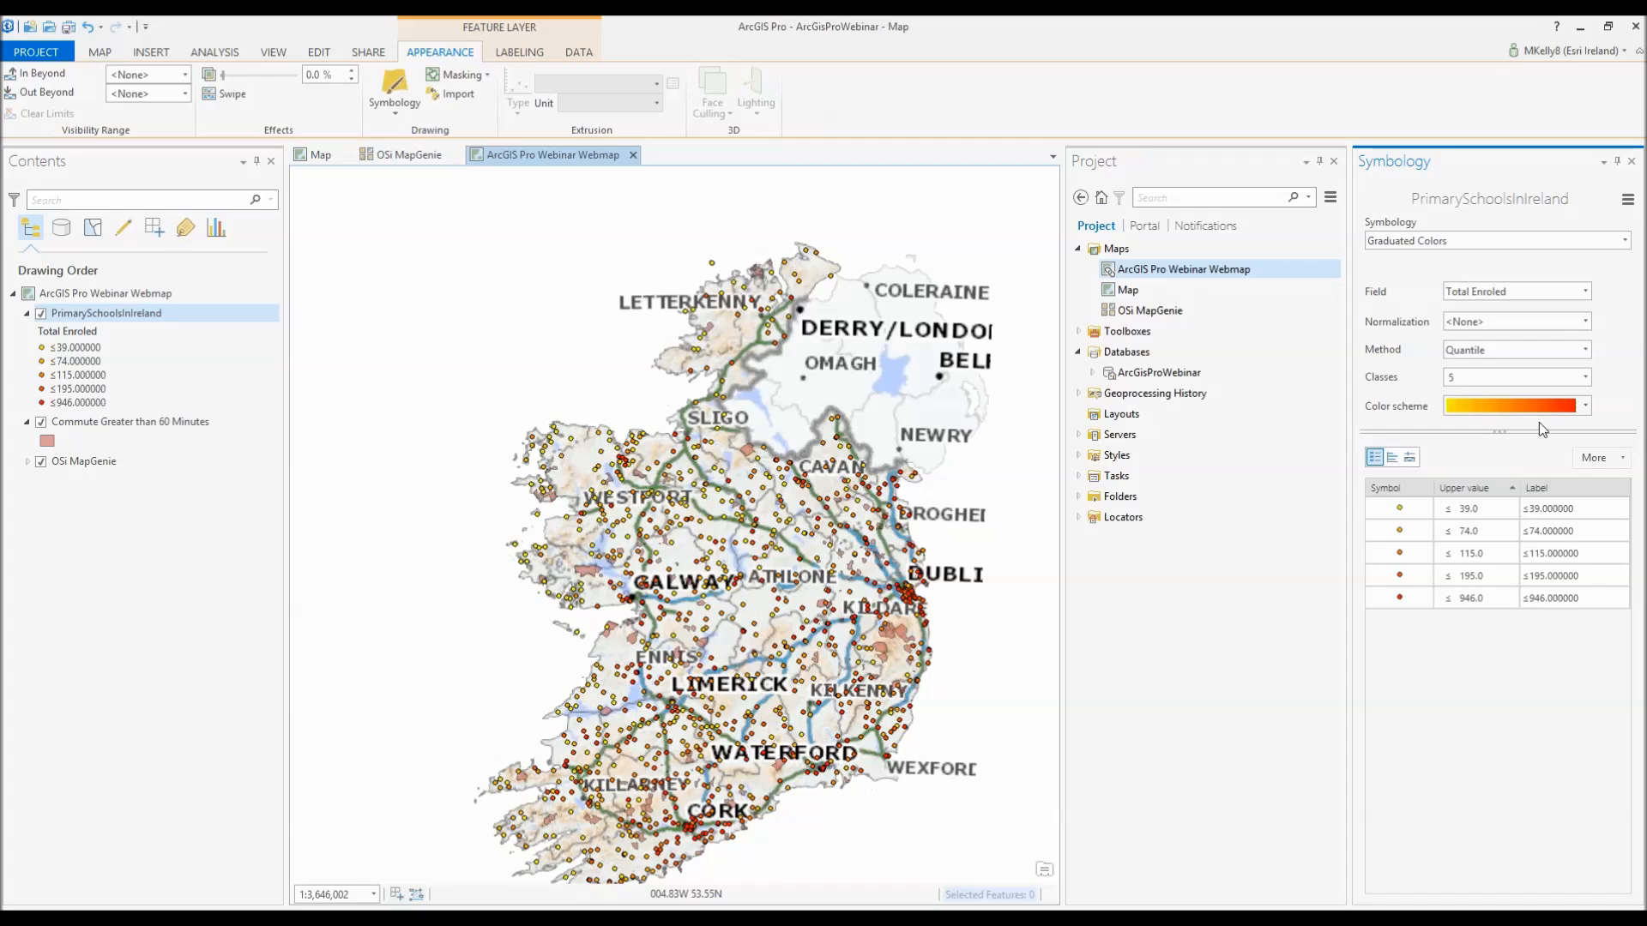
click(1497, 240)
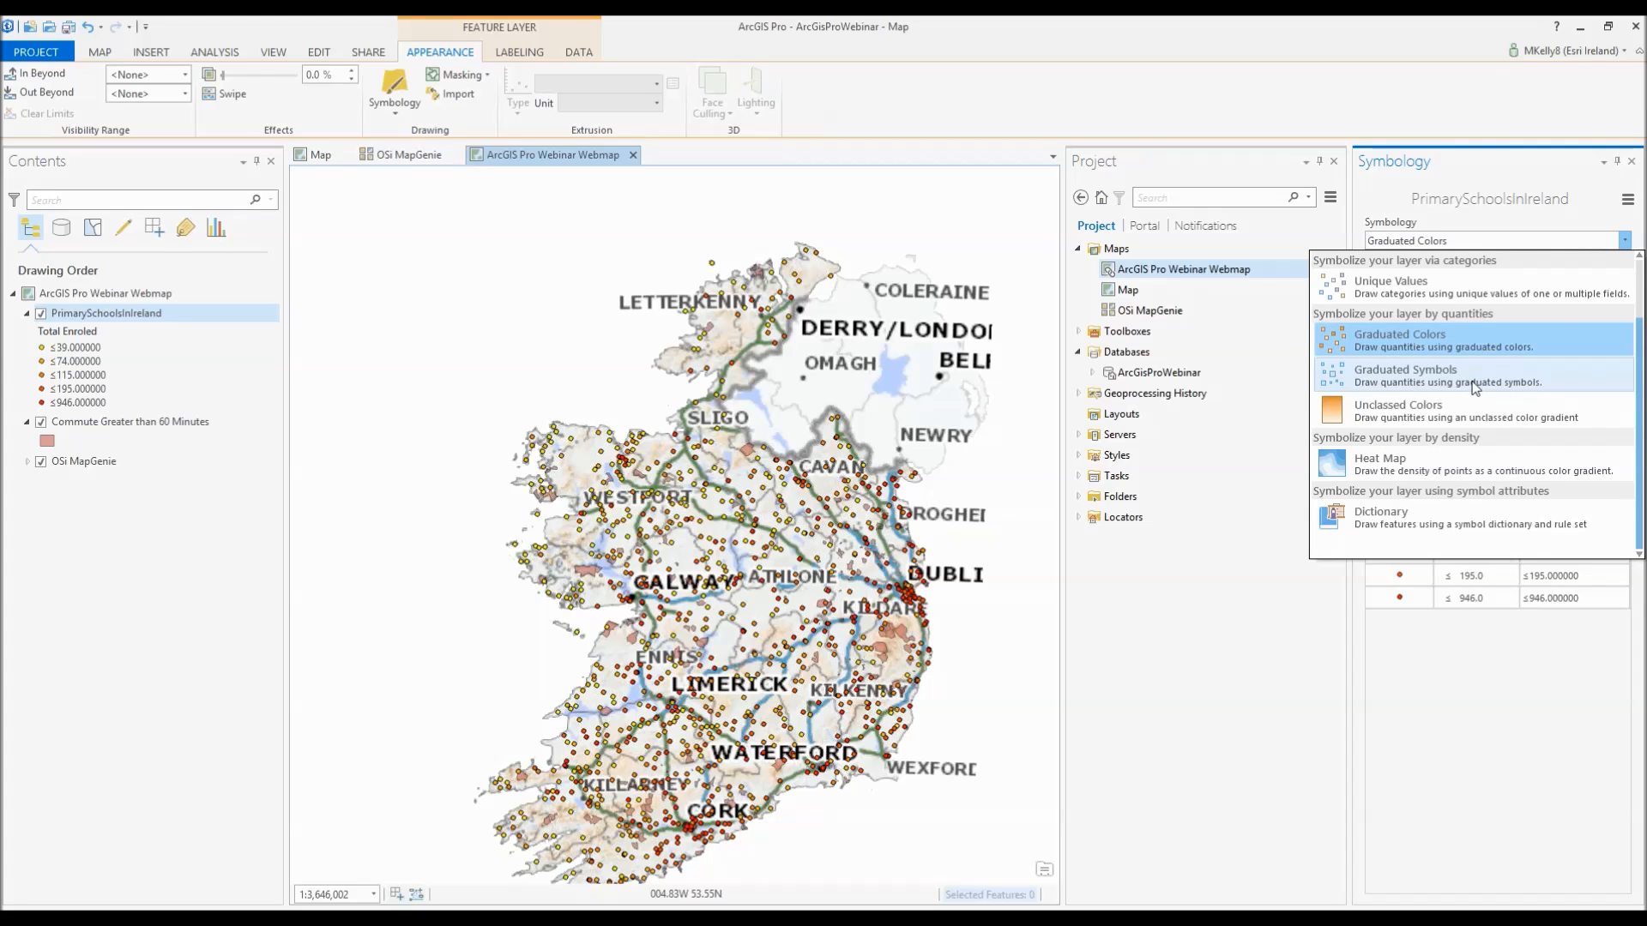
click(1519, 374)
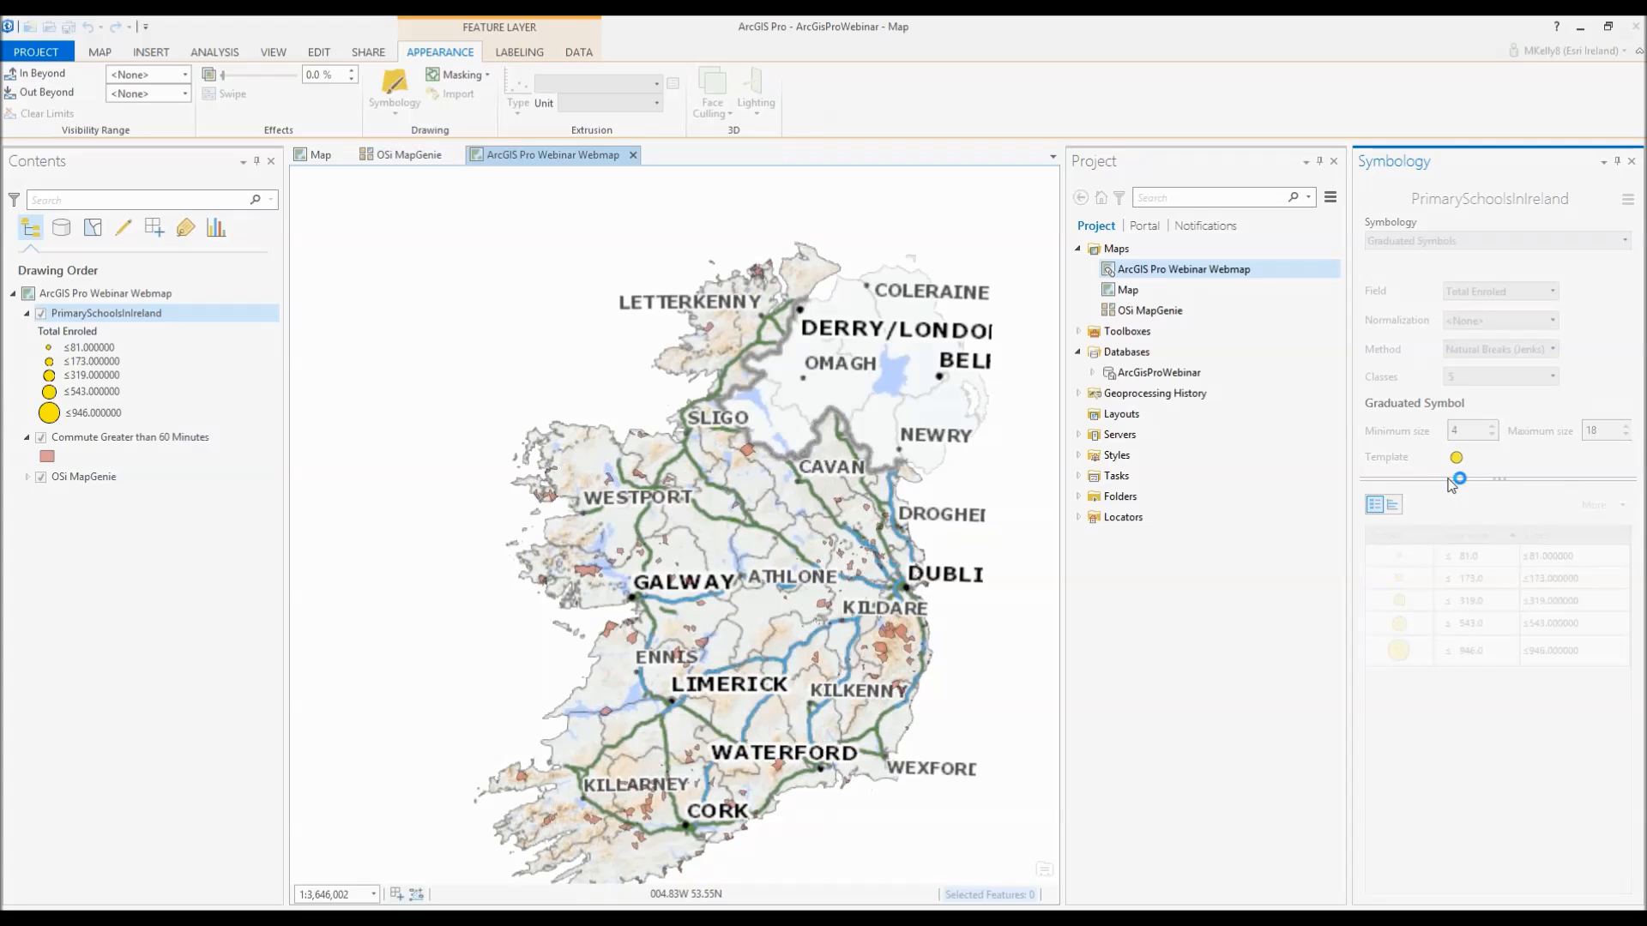
- Symbolize the PrimarySchoolsInIreland layer as a Heat Map
click(1480, 244)
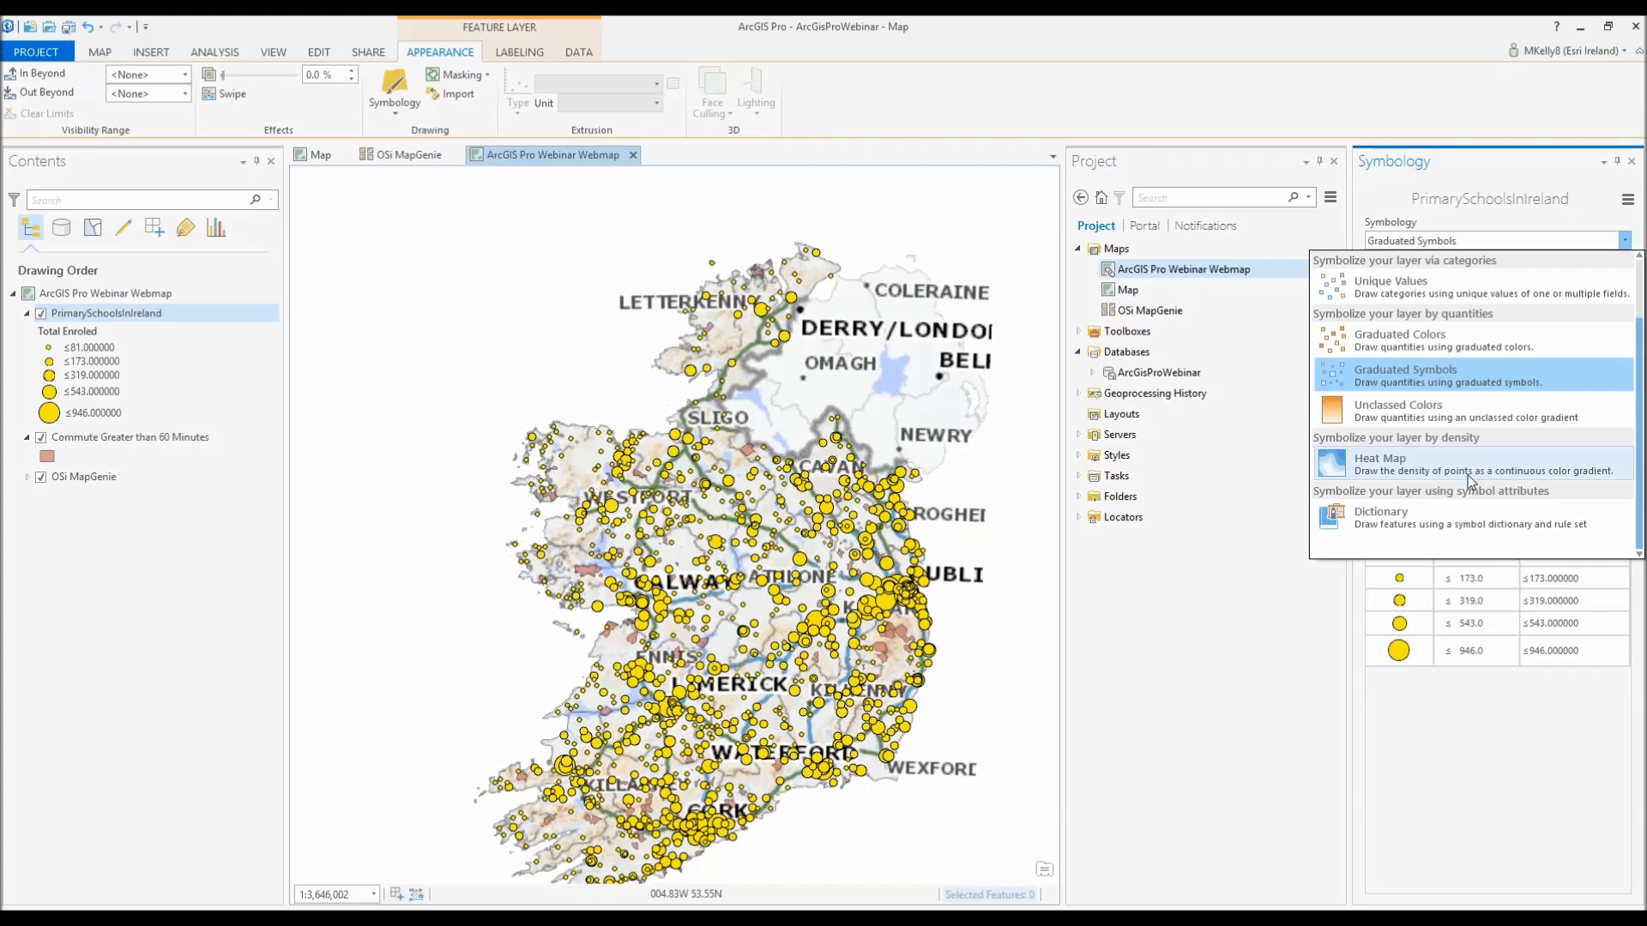
click(1472, 478)
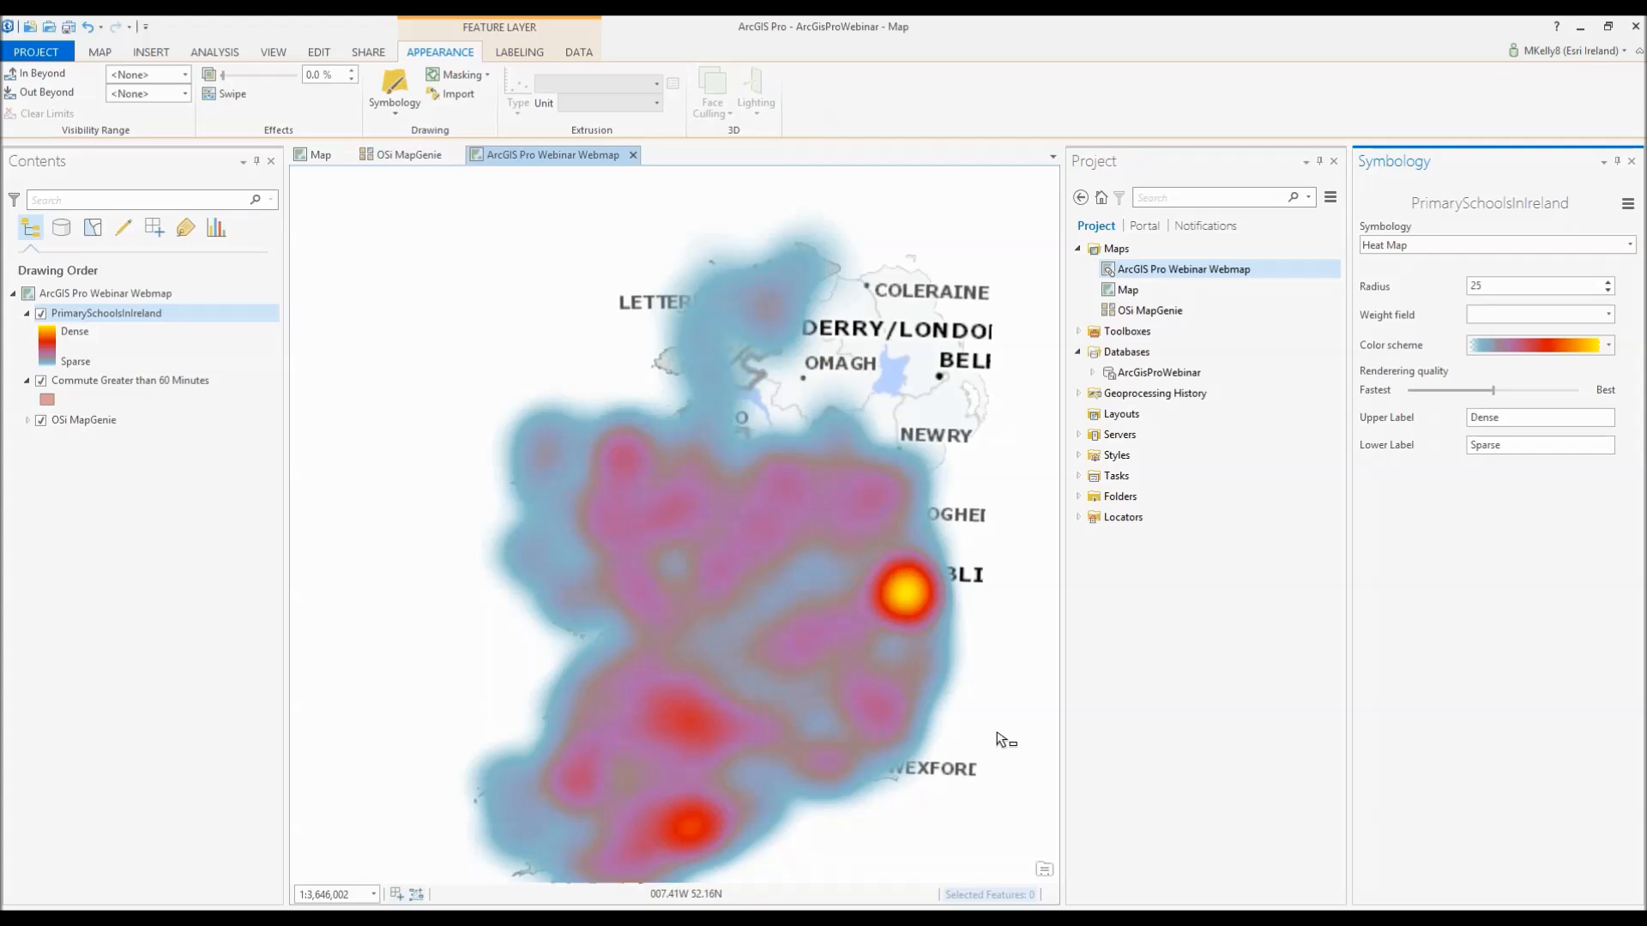
- Format the heat map's color scheme, making the second color stop partly transparent, the third 80% and the fourth 70% transparent
click(1607, 346)
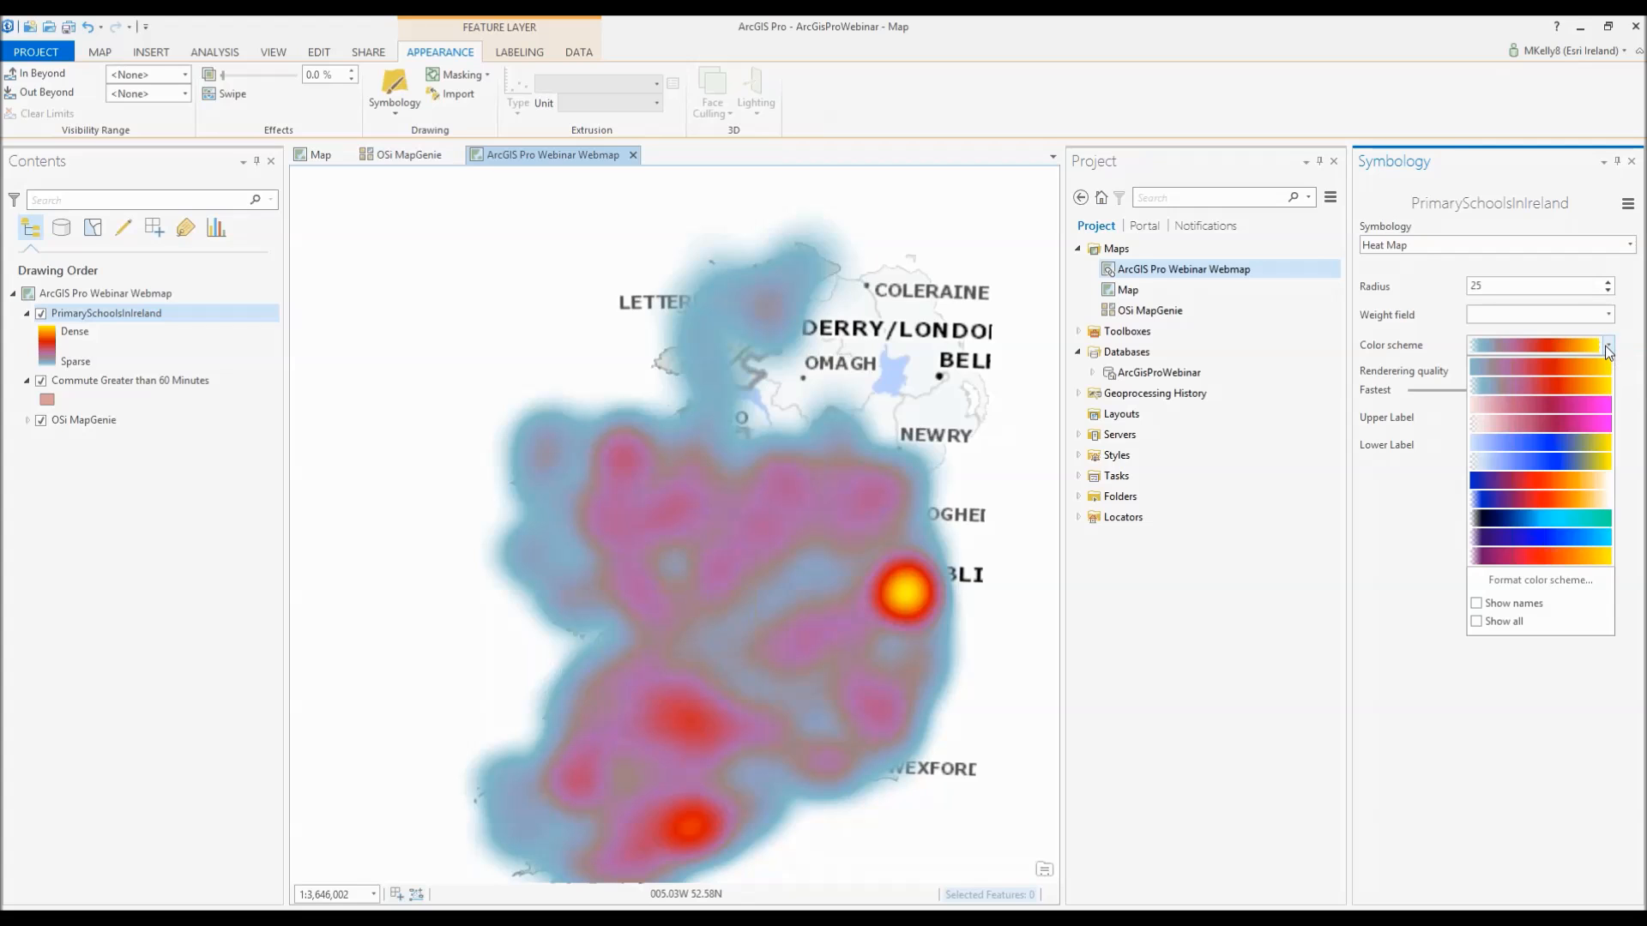
click(1536, 580)
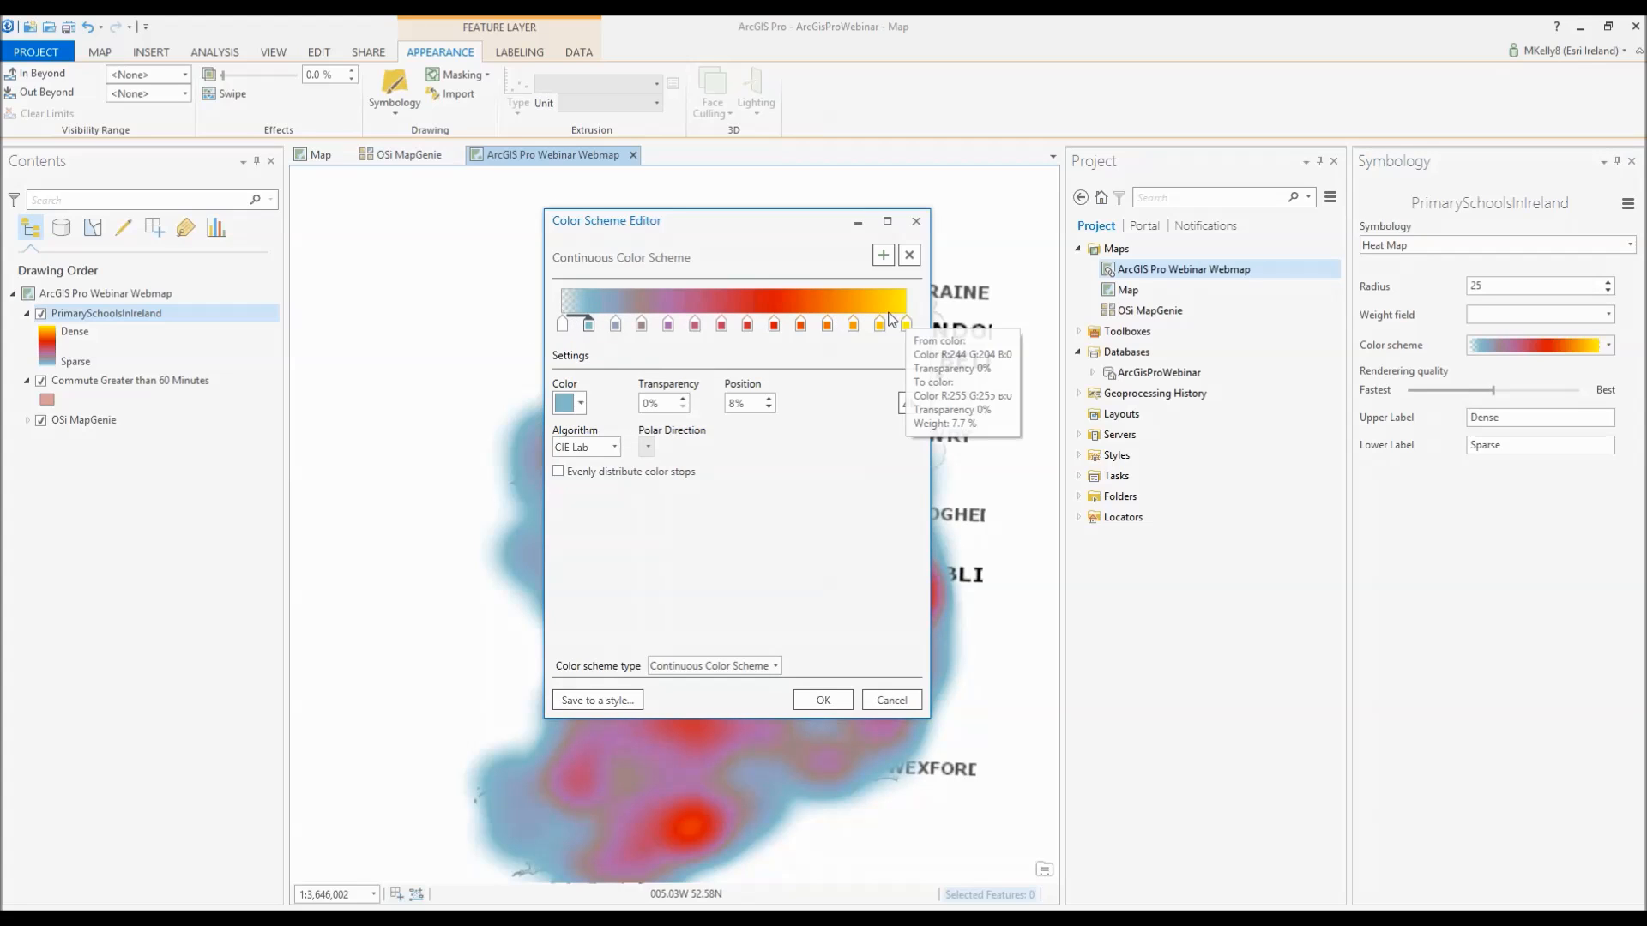
click(656, 404)
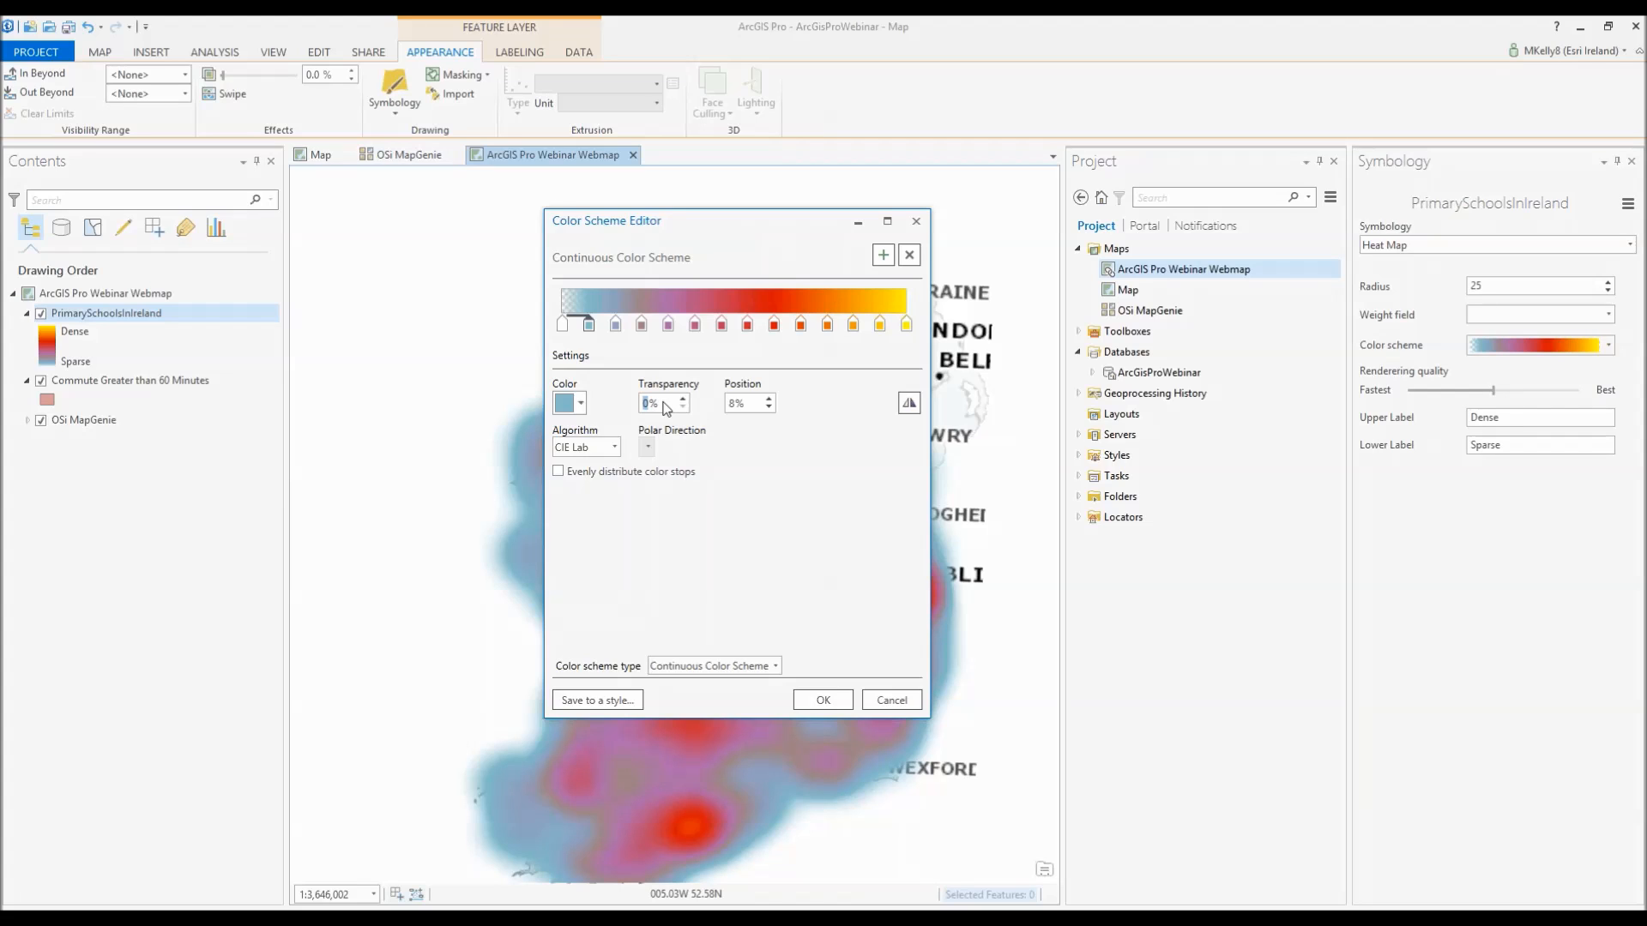
click(615, 324)
text(80)
click(641, 324)
click(667, 402)
text(70)
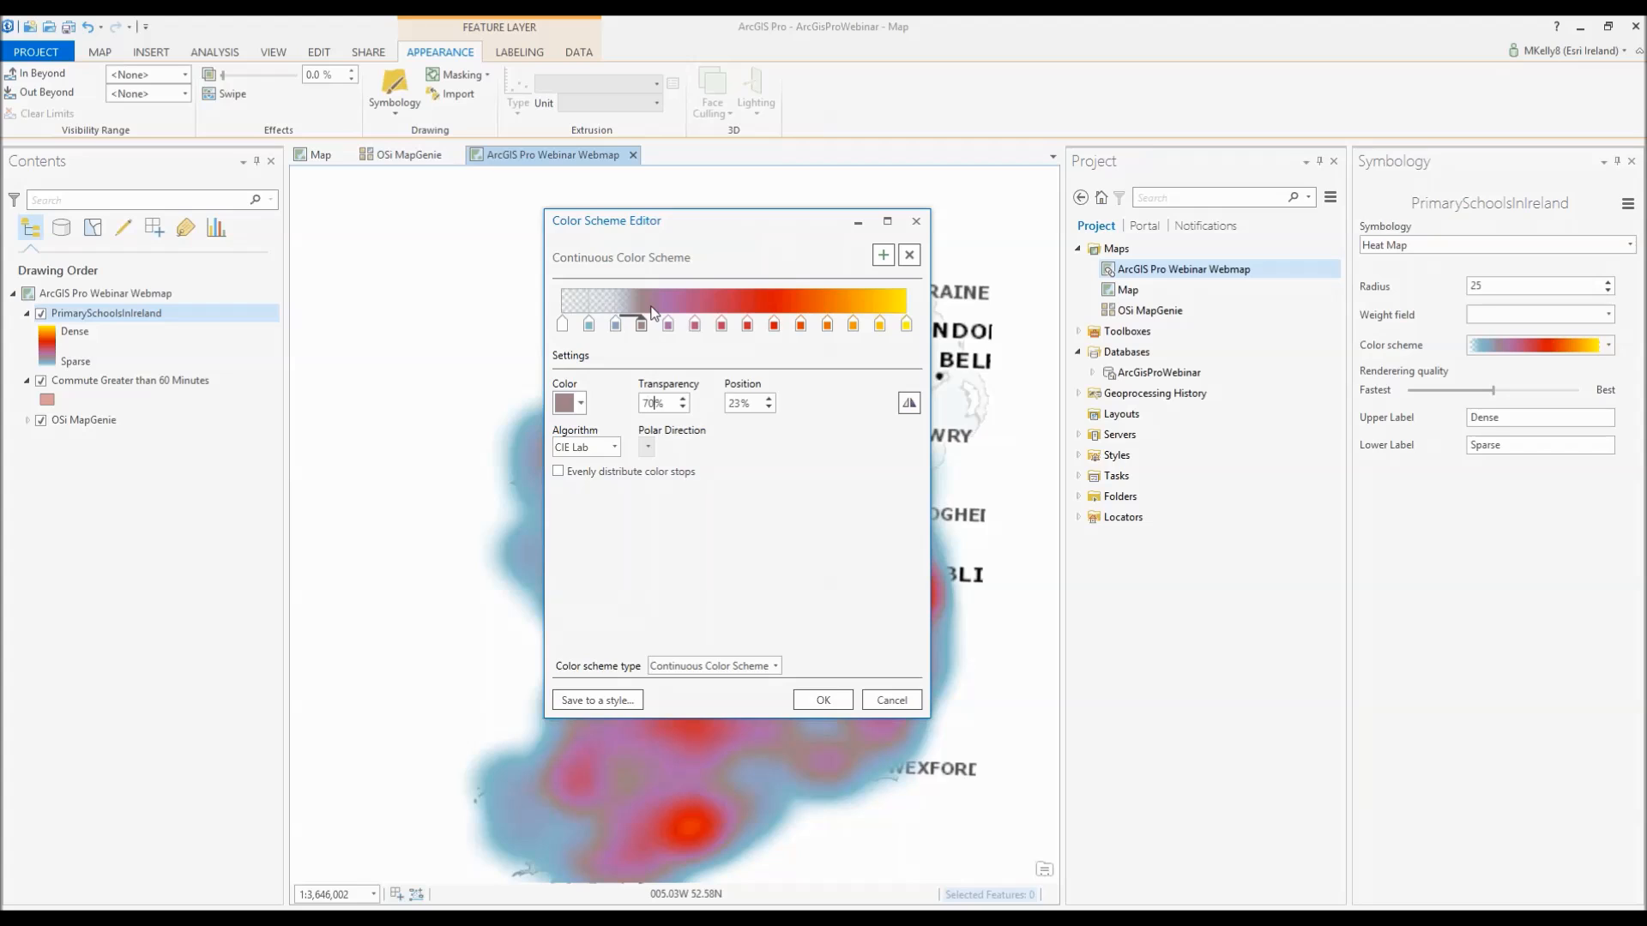
- Set the transparency of the fifth color stop to 60% and of the sixth to 50%
click(668, 325)
text(60)
click(694, 324)
click(667, 404)
key(BackSpace)
key(BackSpace)
text(50)
- Make the seventh color stop partly transparent and set the eighth stop's transparency to 30%
click(721, 324)
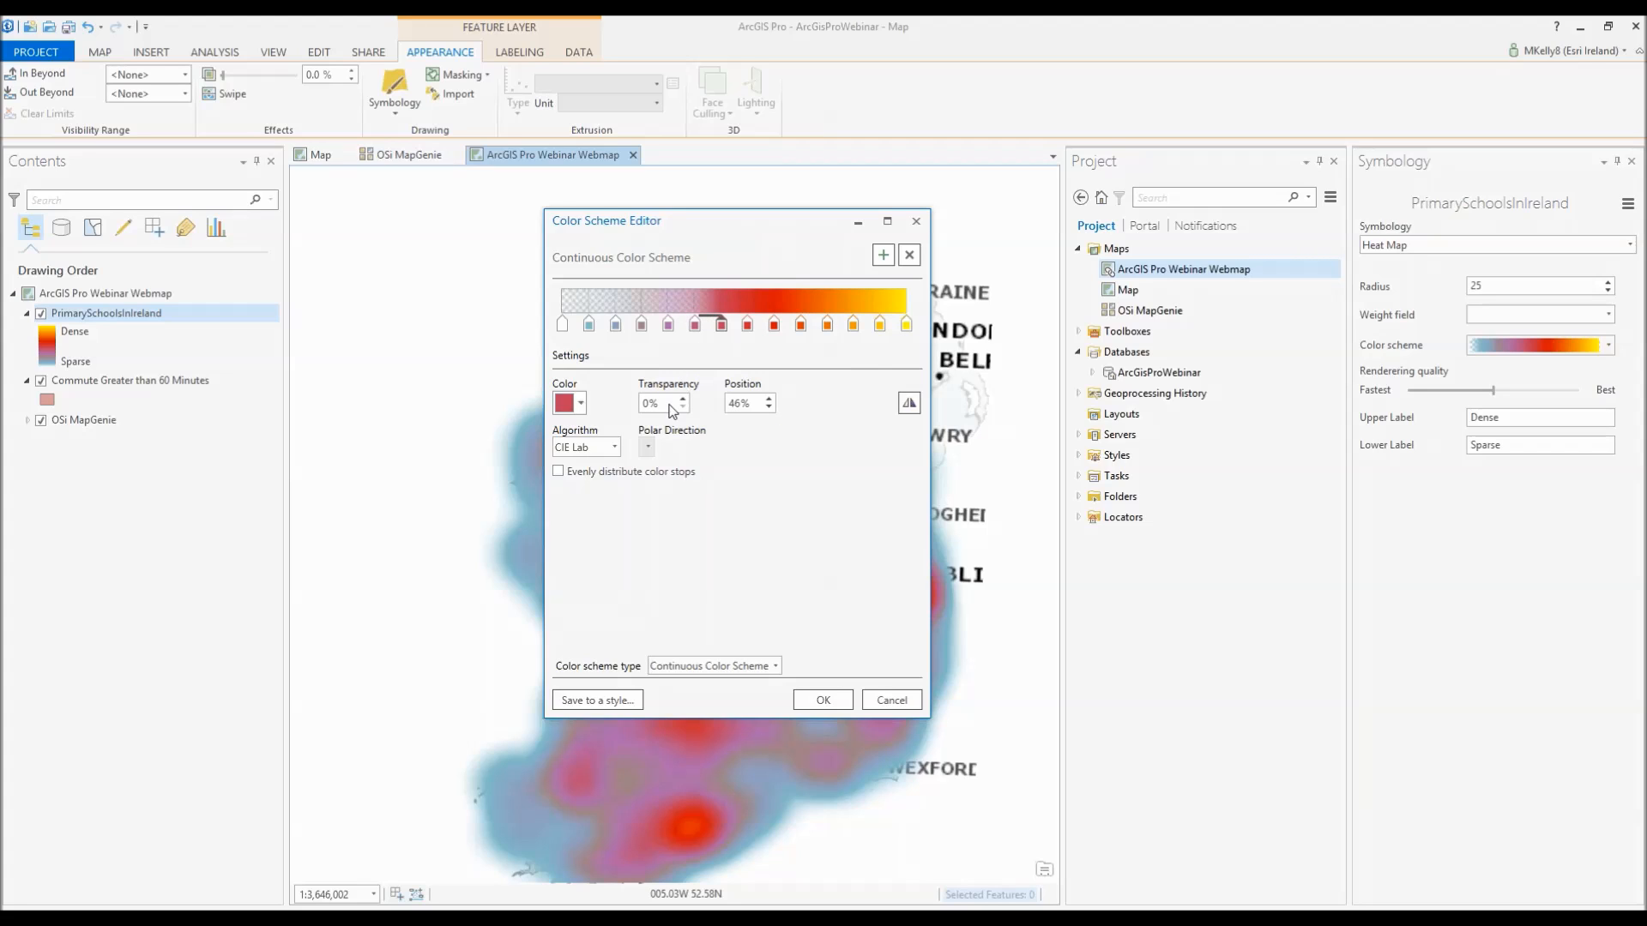
click(747, 324)
click(673, 405)
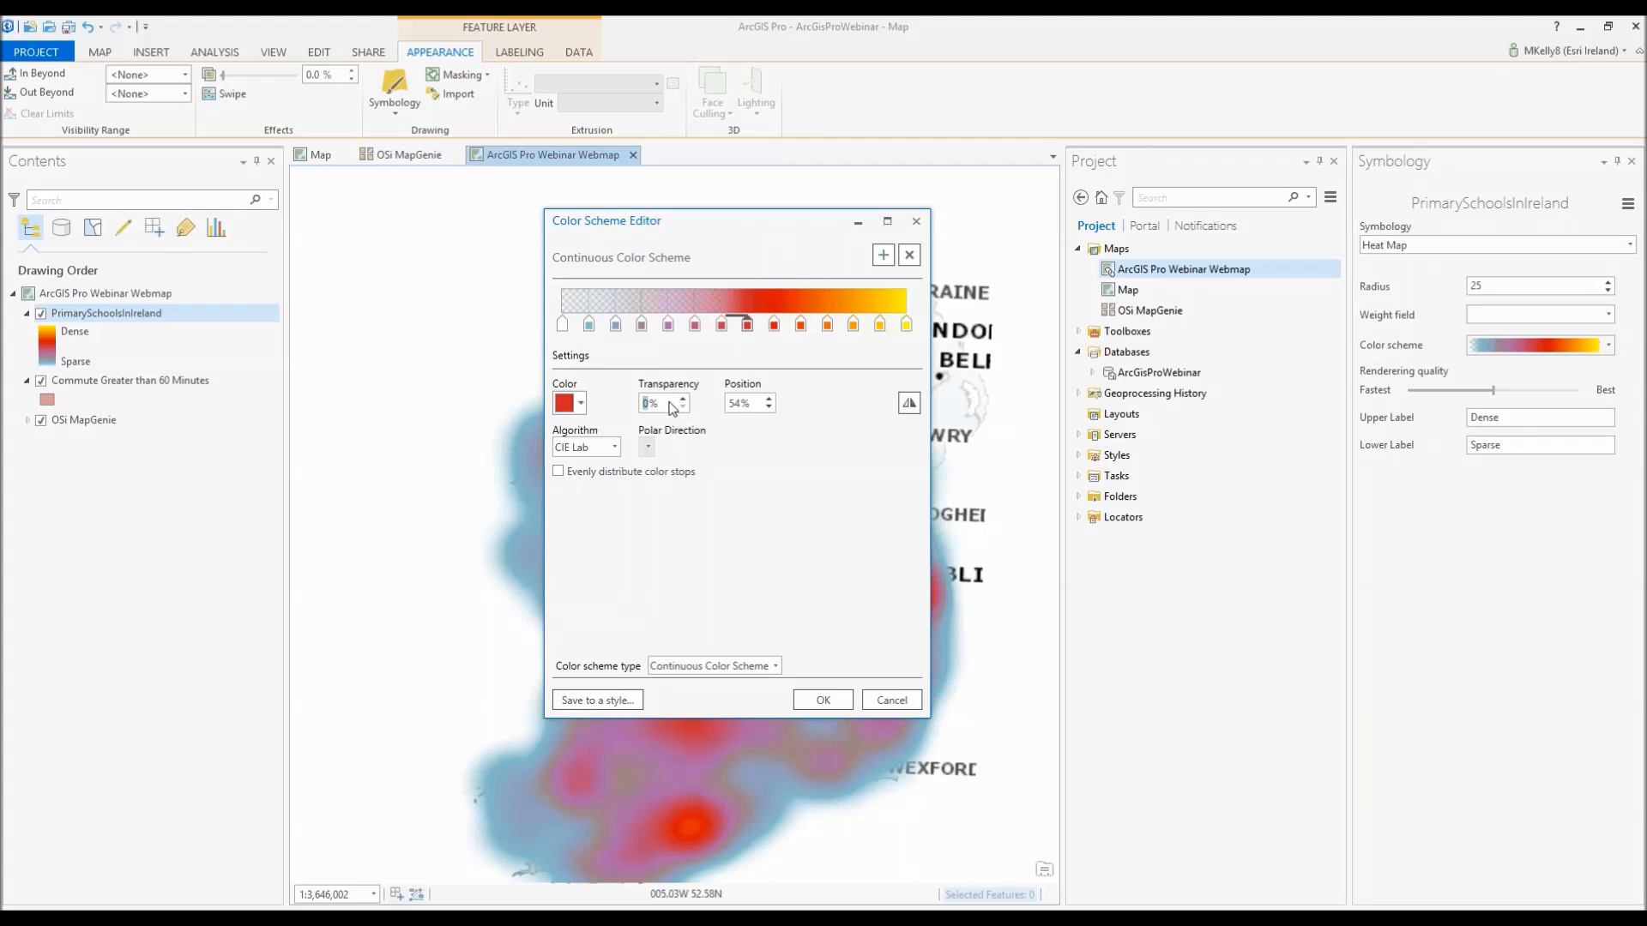
text(30)
click(747, 324)
- Adjust the transparency of the ninth color stop, at the pure red, and apply the edited color scheme to the heat map
click(800, 324)
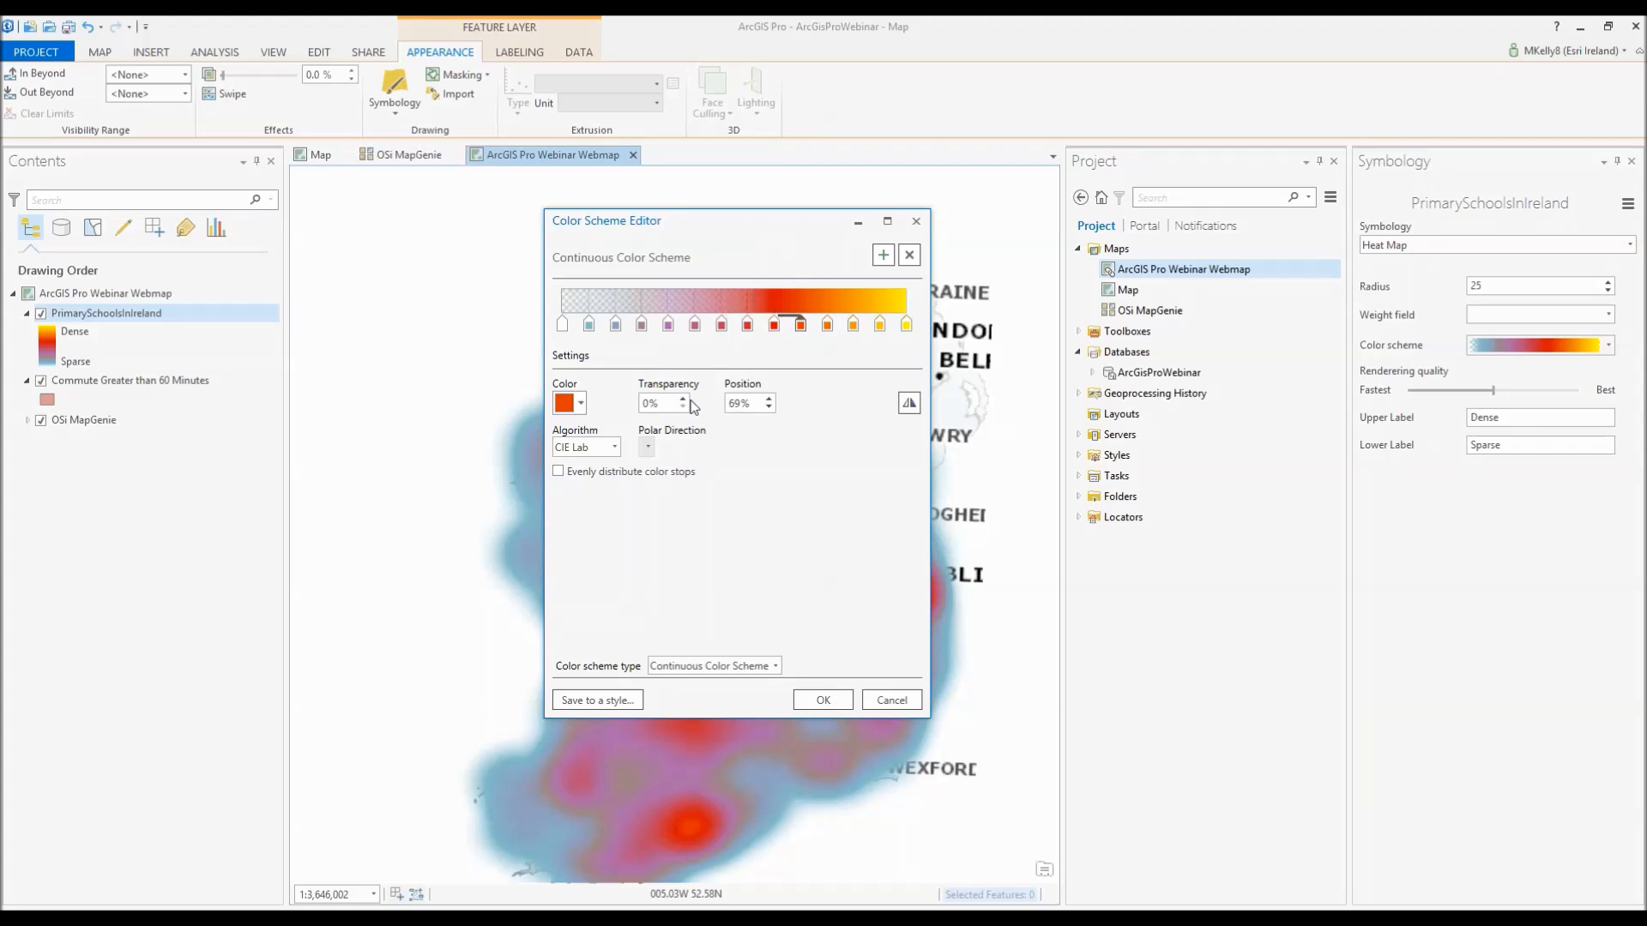
click(773, 323)
click(778, 303)
click(766, 310)
click(670, 398)
click(783, 322)
click(683, 399)
click(824, 700)
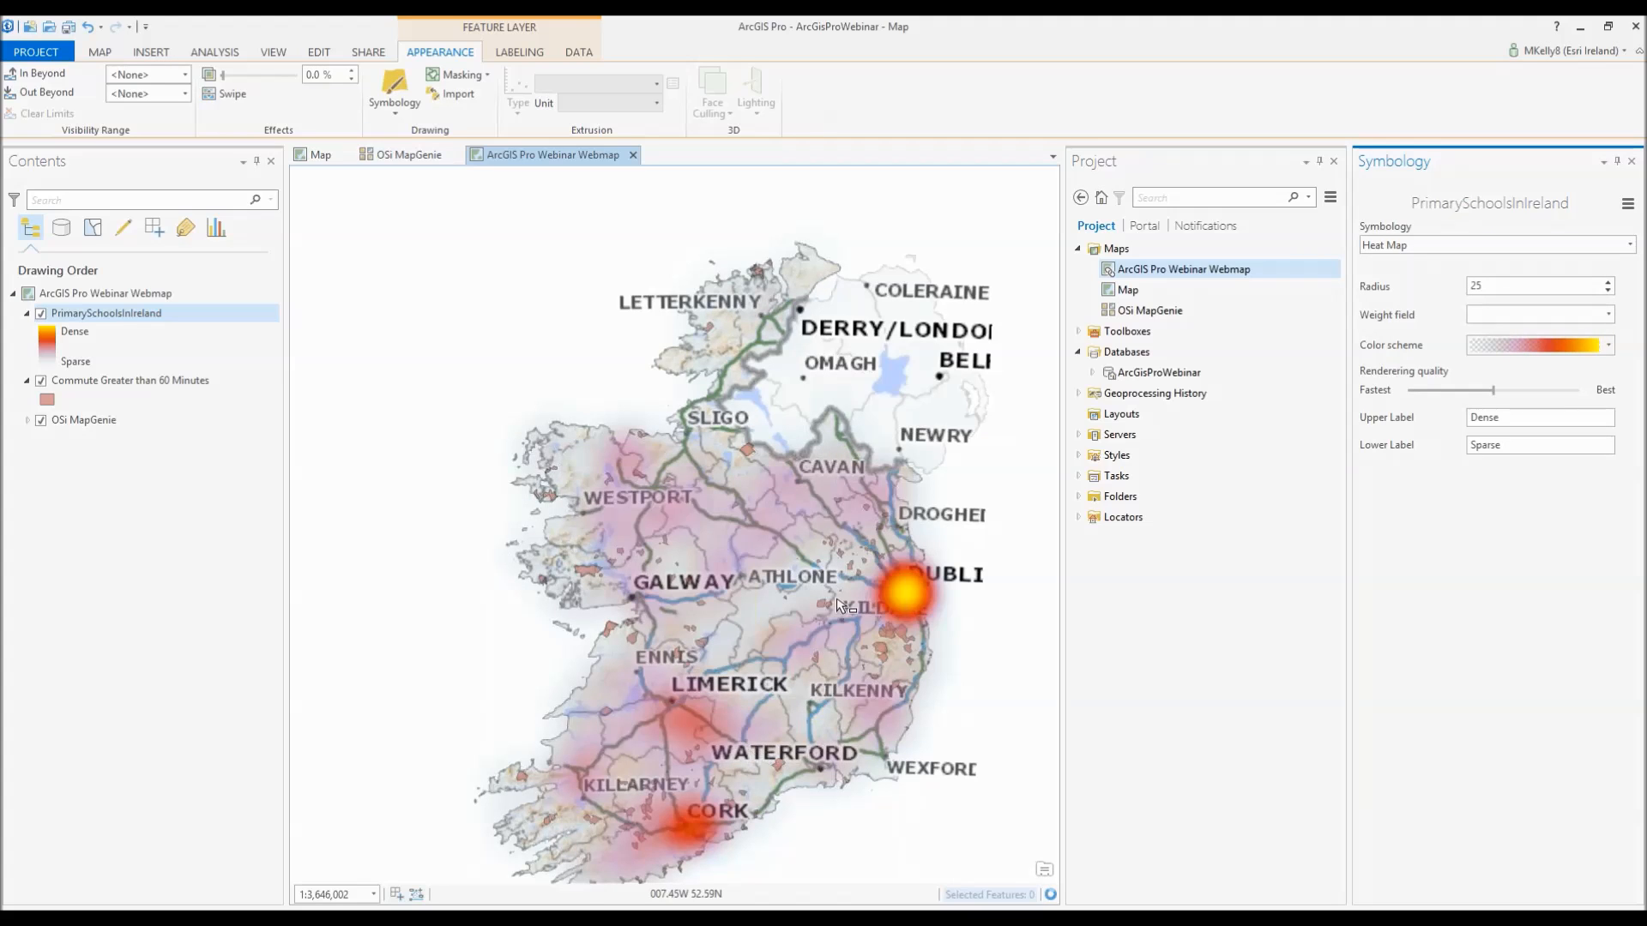
drag(823, 707, 767, 569)
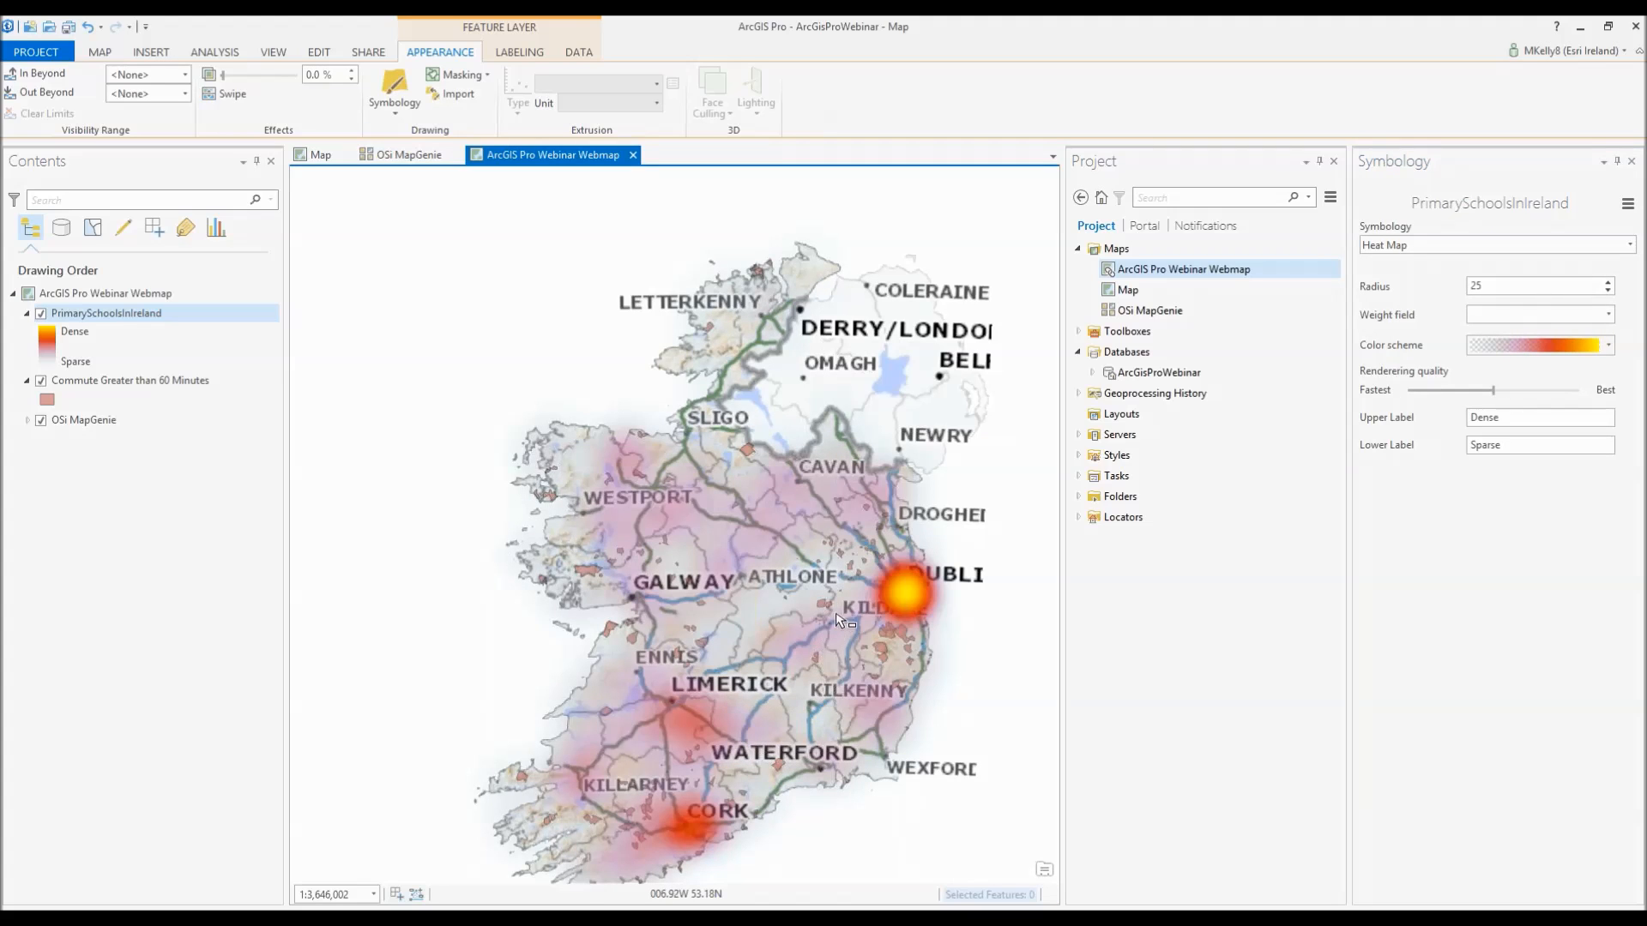
click(99, 49)
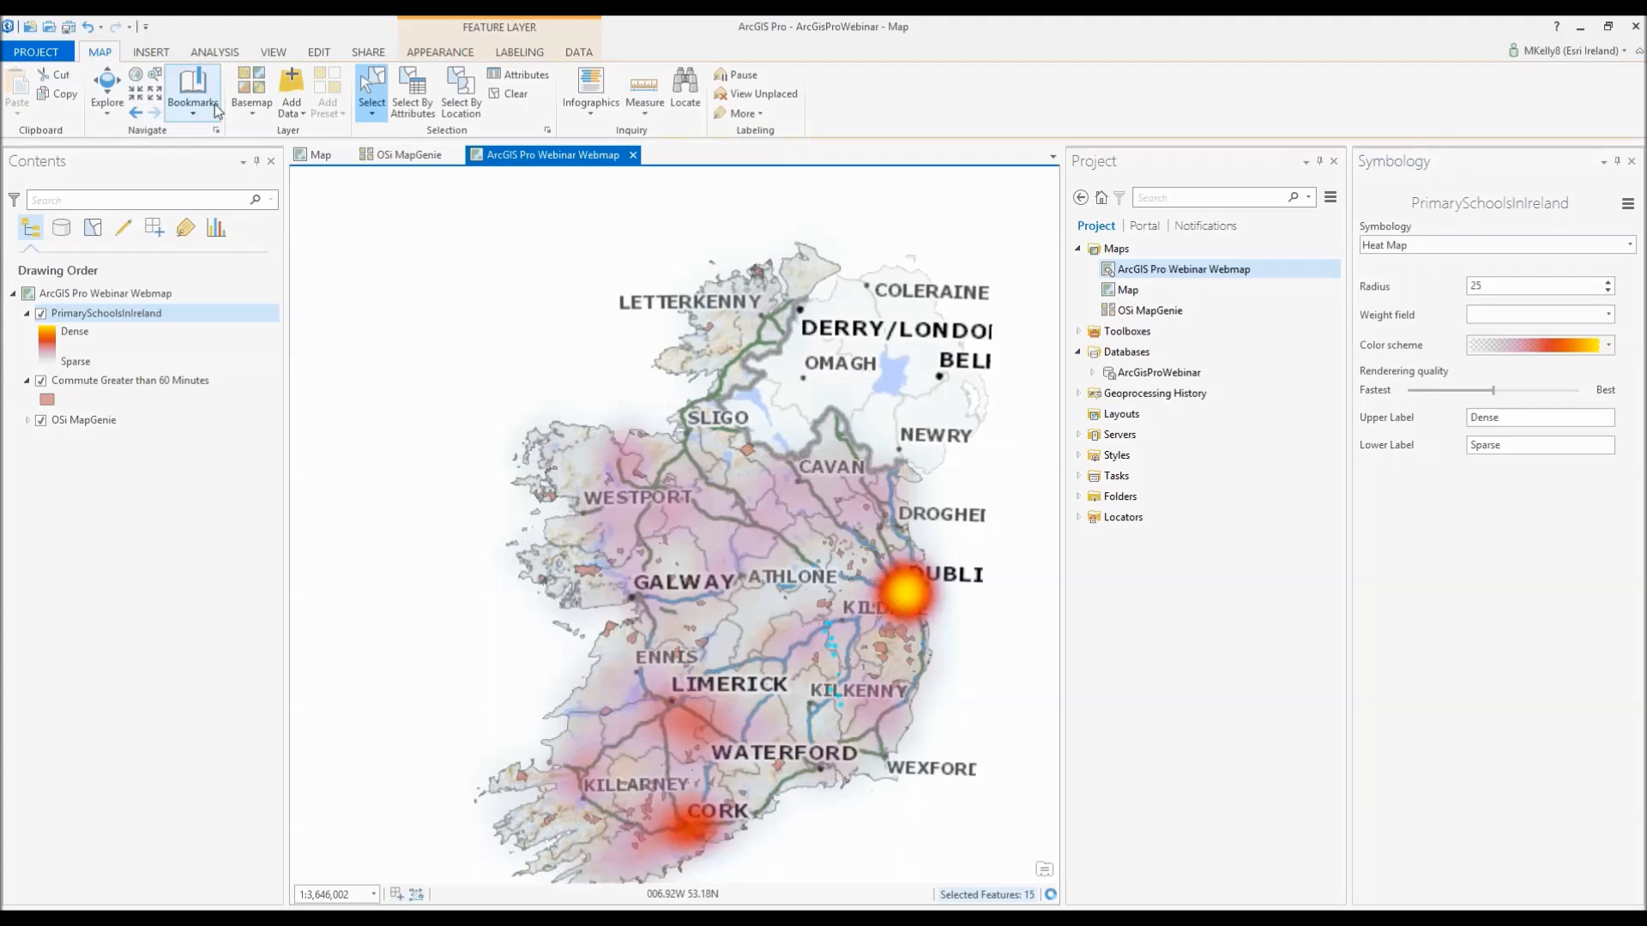
drag(937, 633, 885, 573)
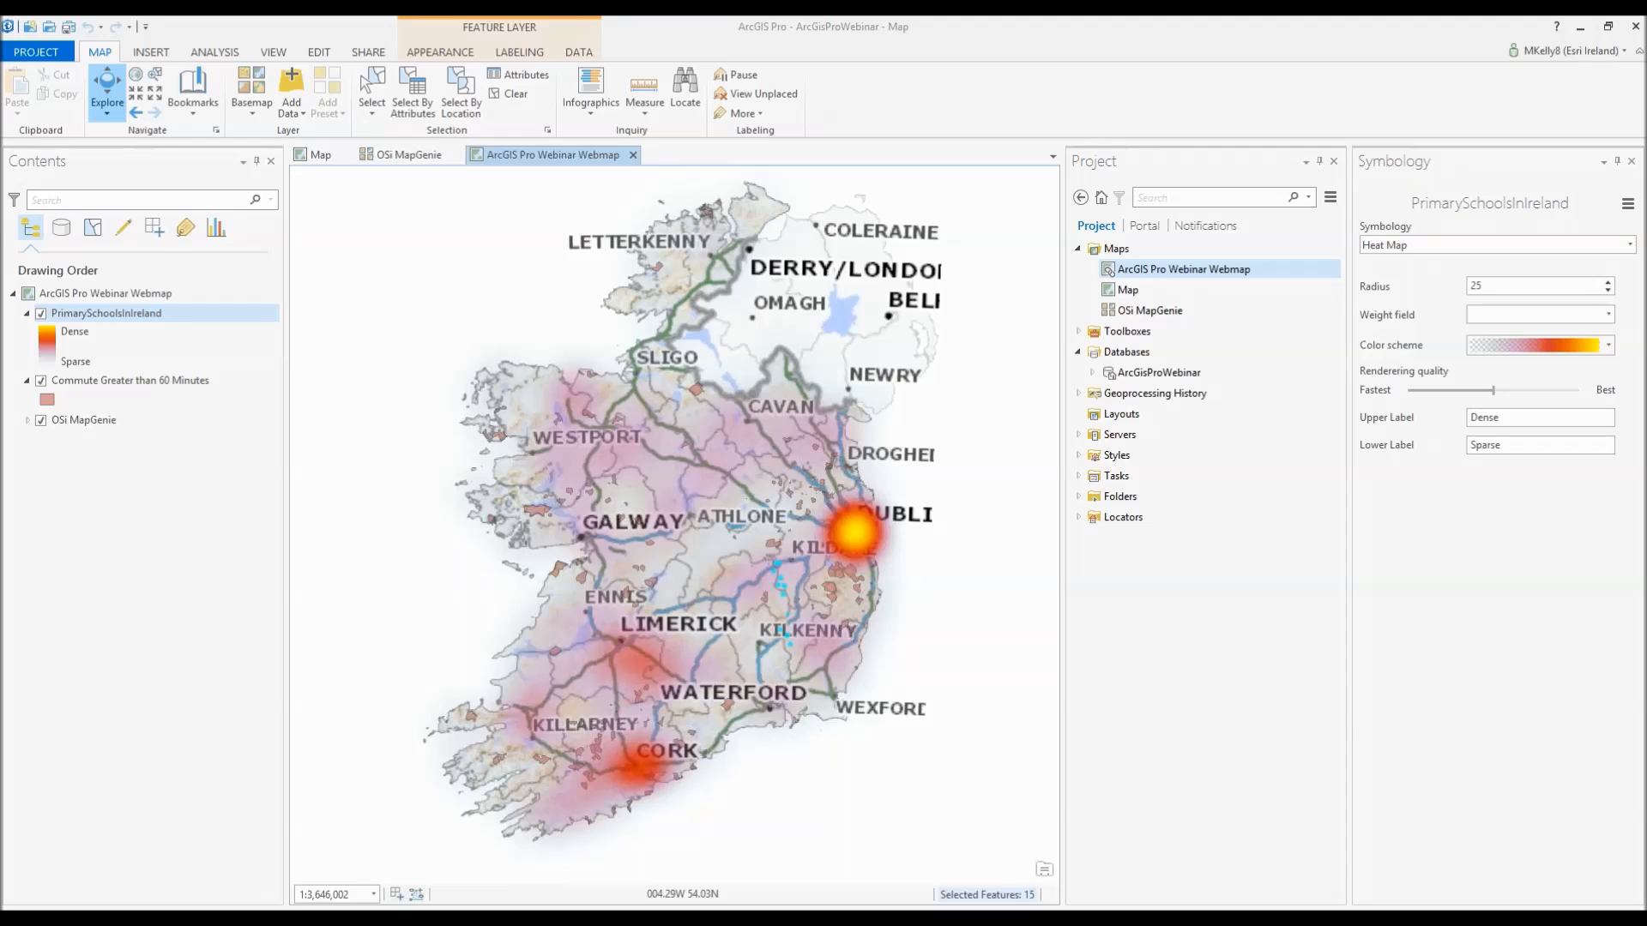
- Remove the PrimarySchoolsInIreland layer from the web map and save the project
click(123, 314)
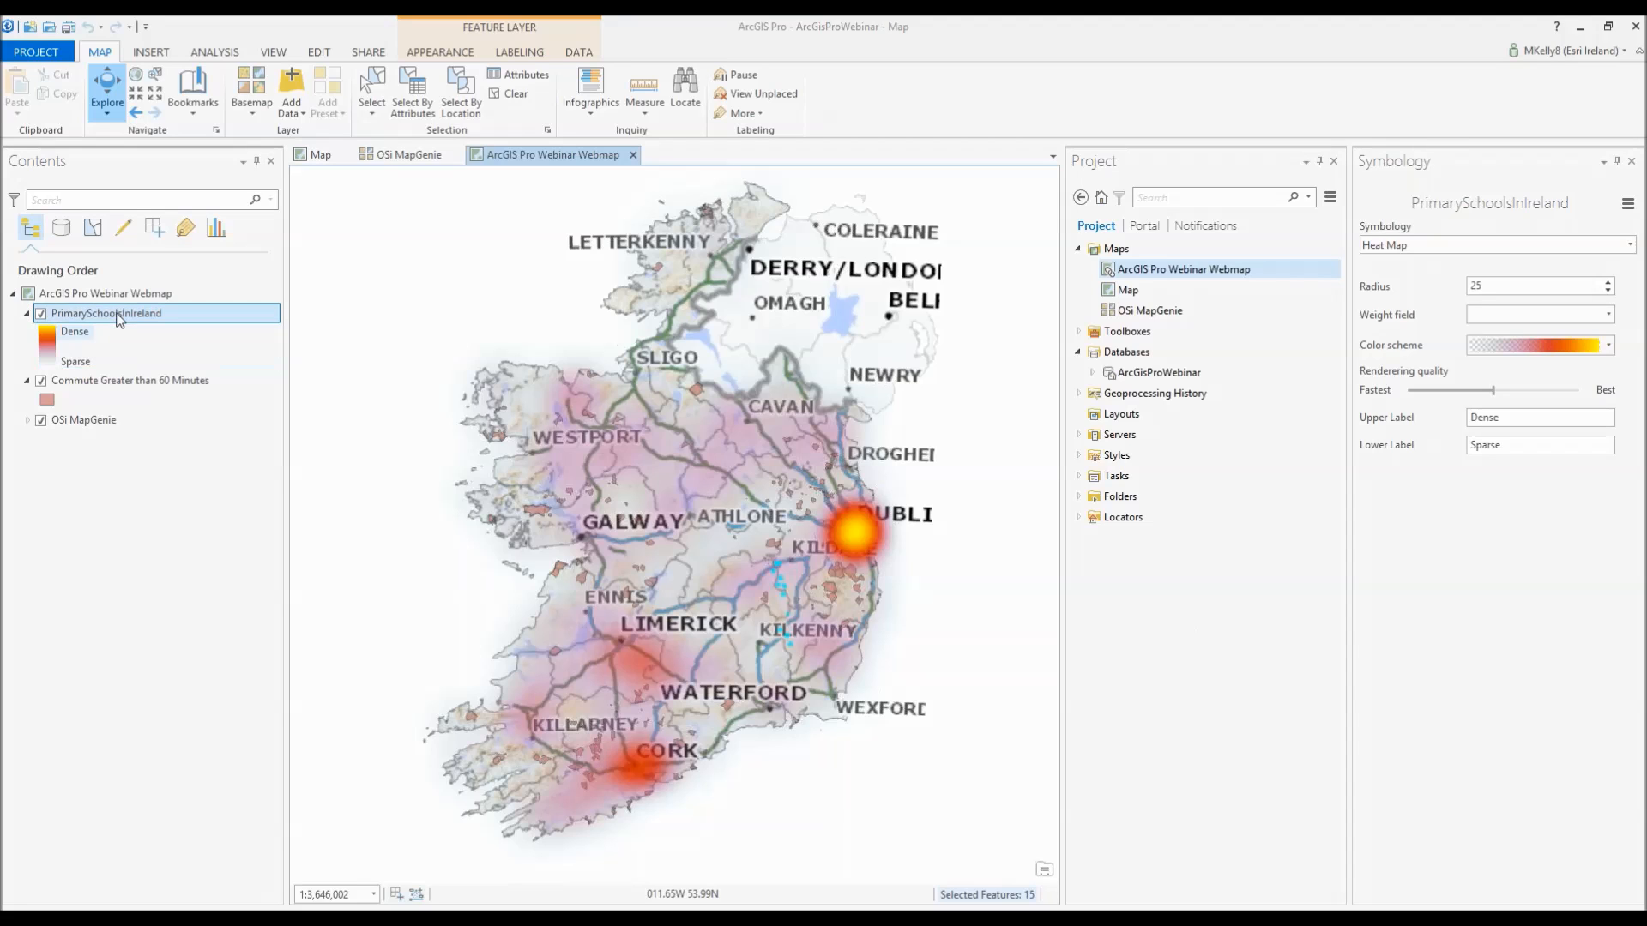
right_click(122, 313)
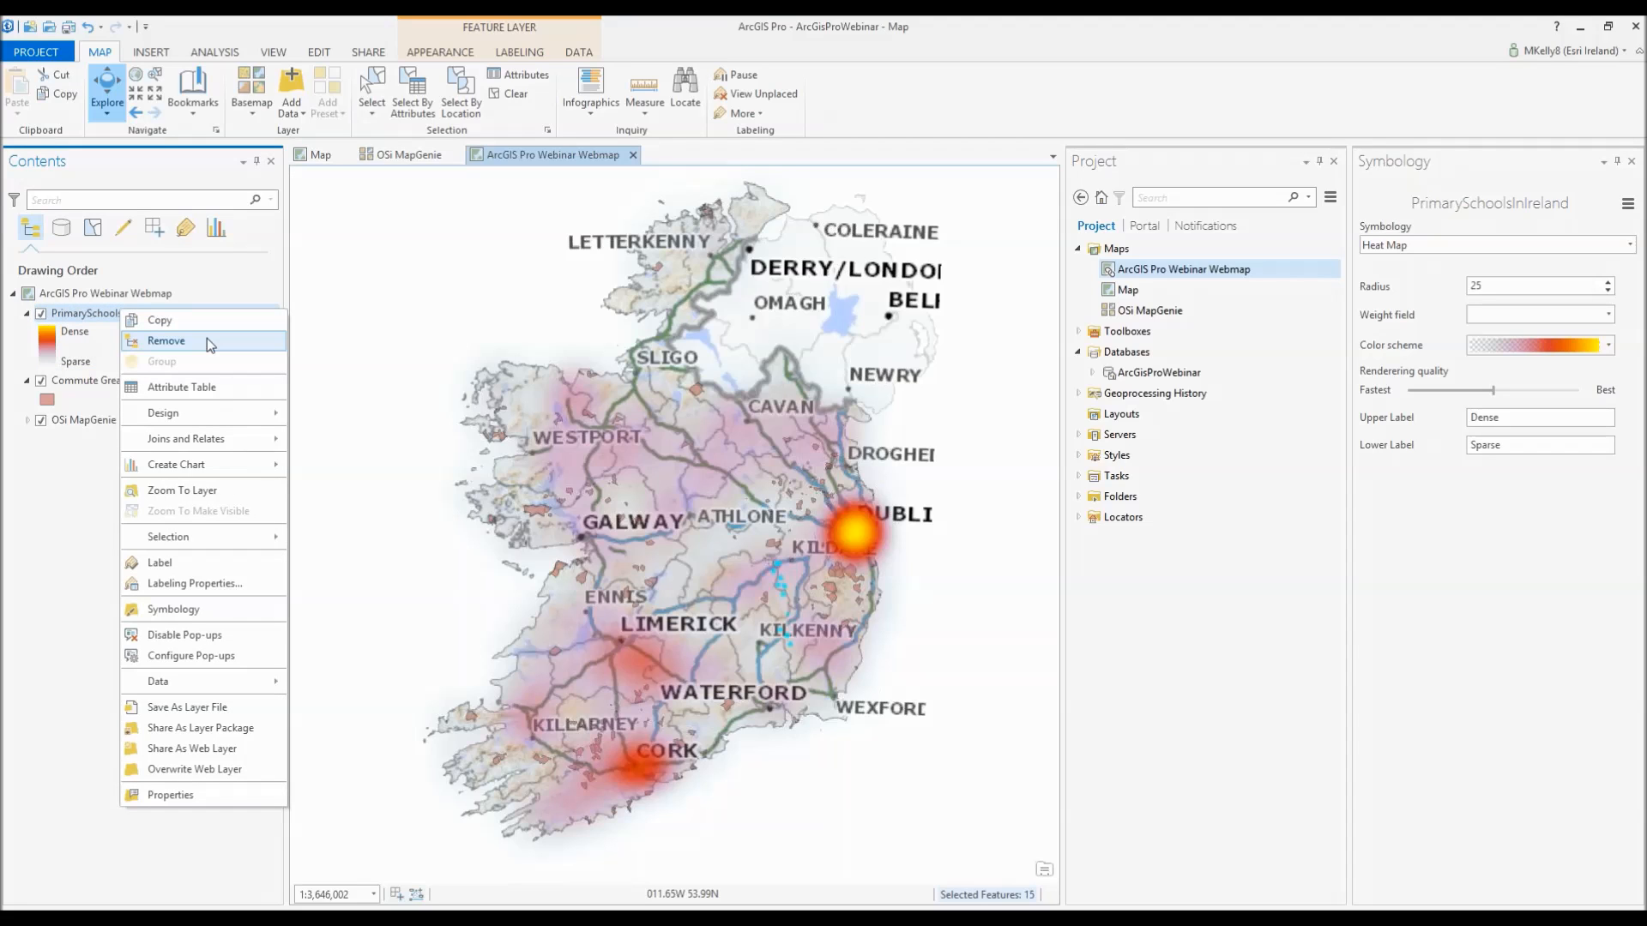
click(166, 341)
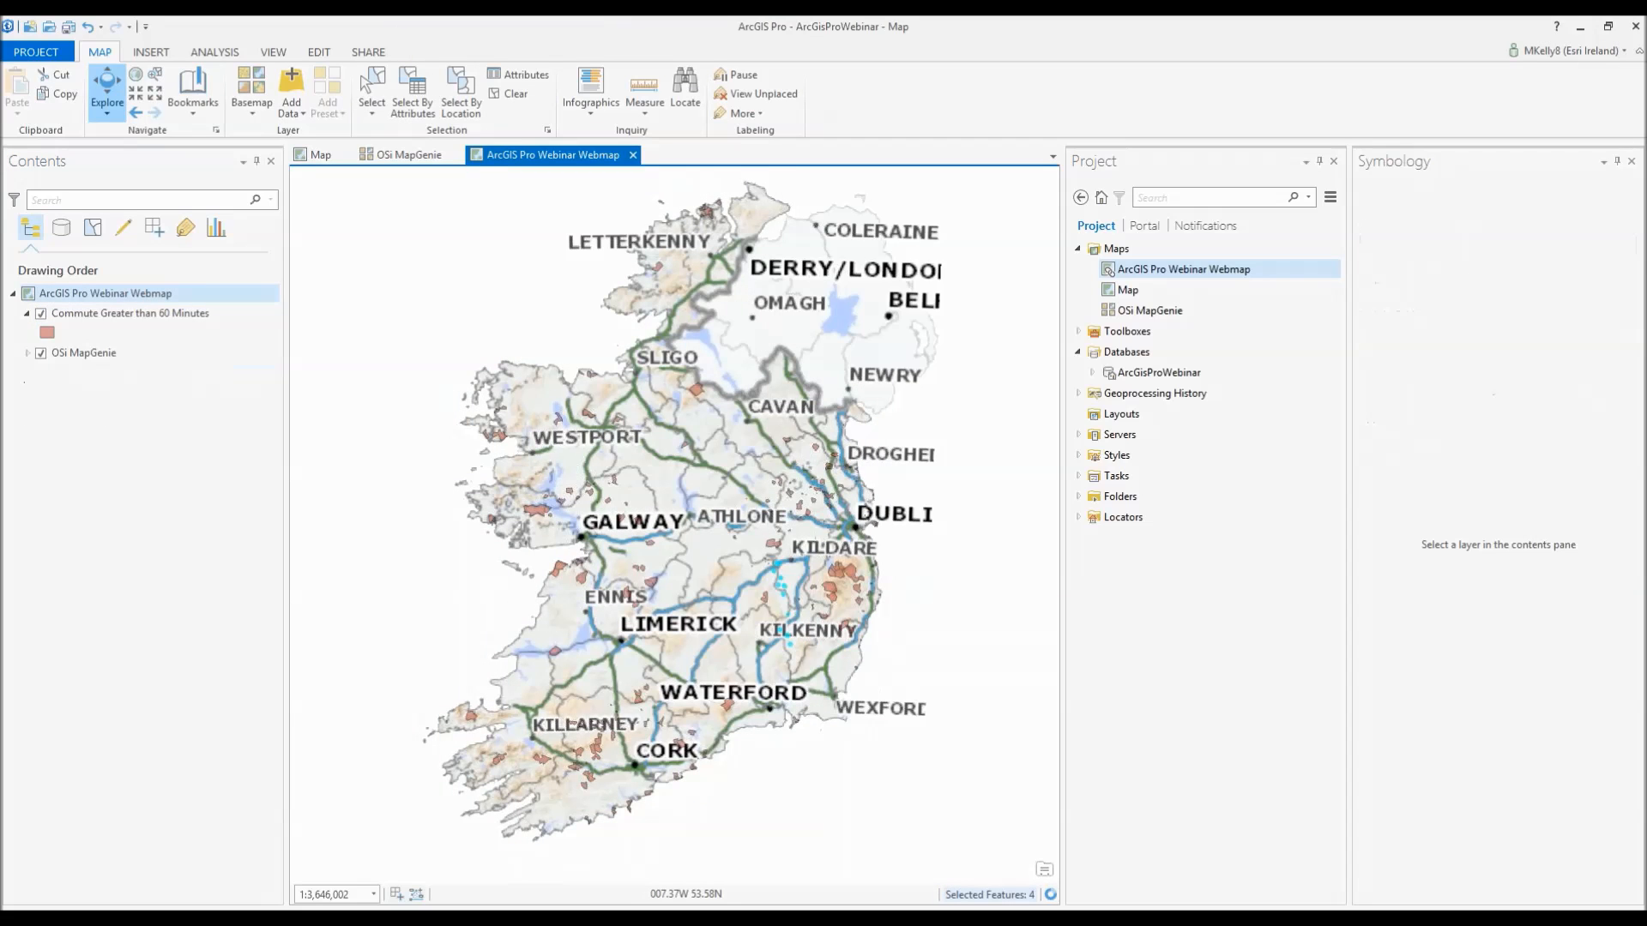
click(68, 27)
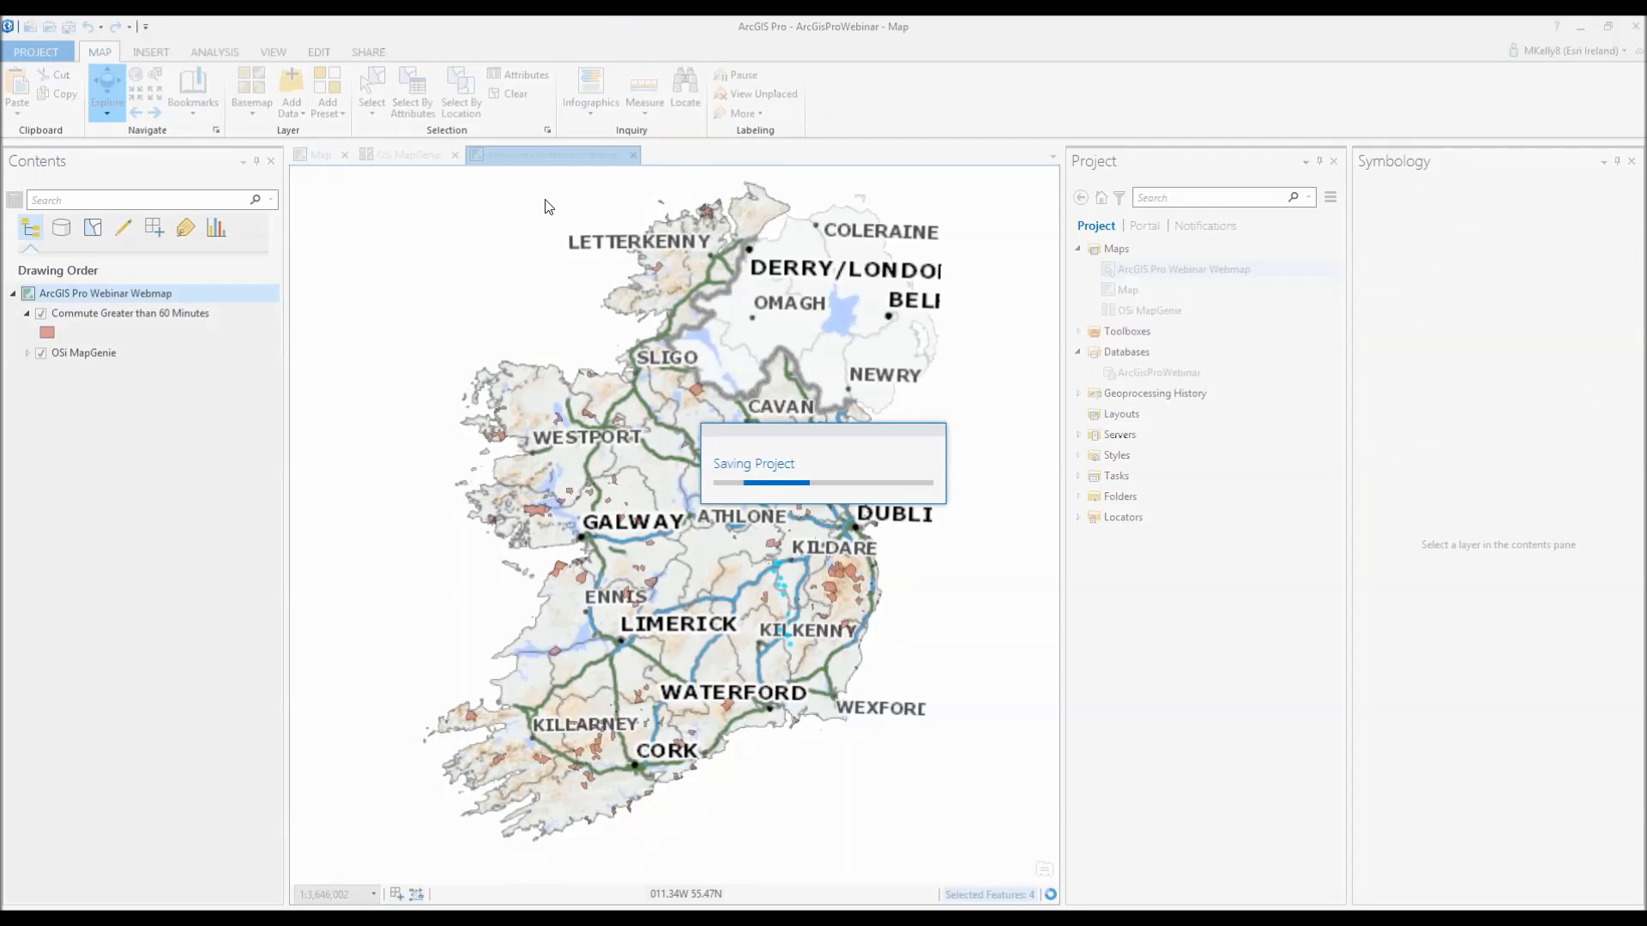
- Close the ArcGIS Pro Webinar Webmap, OSi MapGenie and Map views
click(633, 156)
click(453, 161)
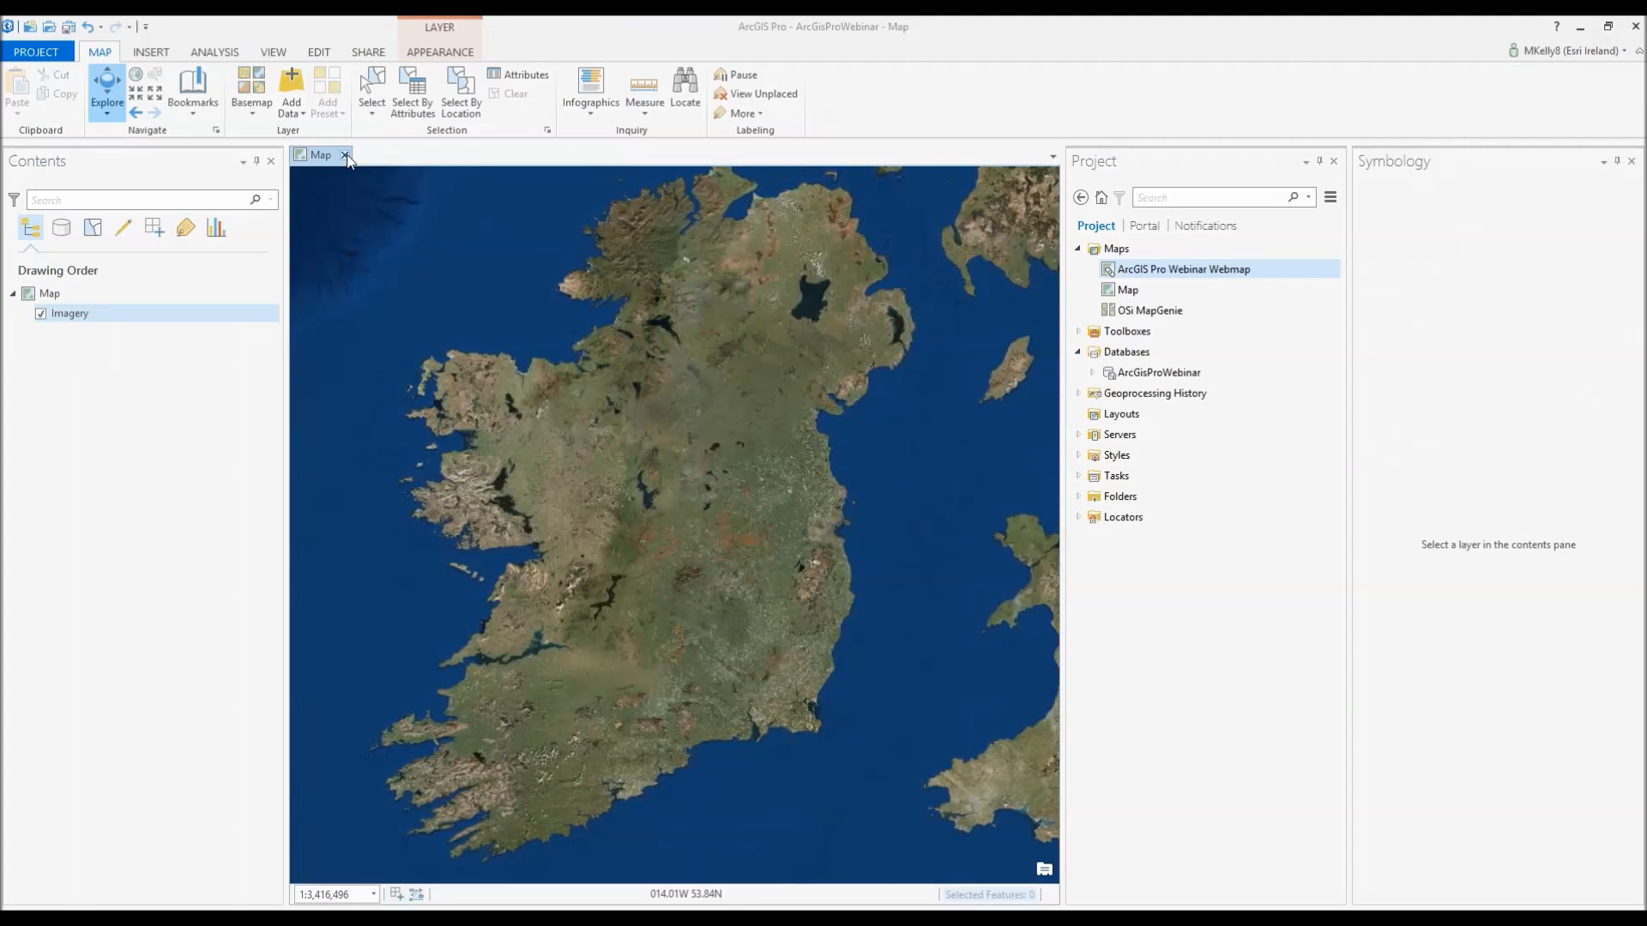
click(347, 162)
- Insert a new scene into the project
click(168, 46)
click(25, 115)
click(85, 173)
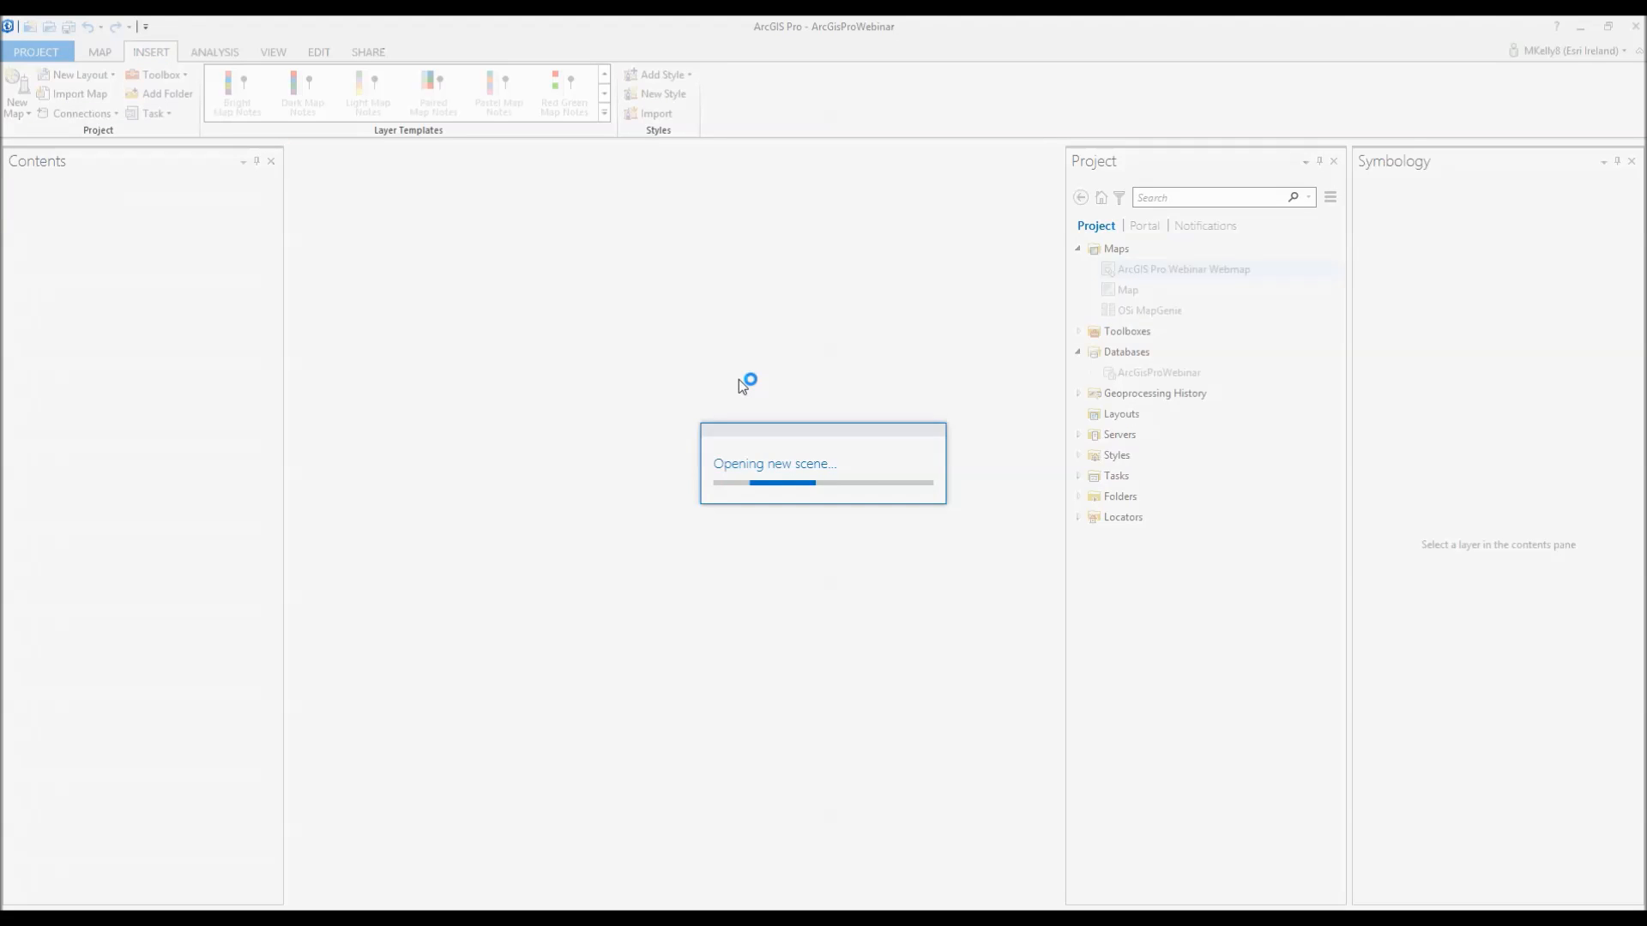
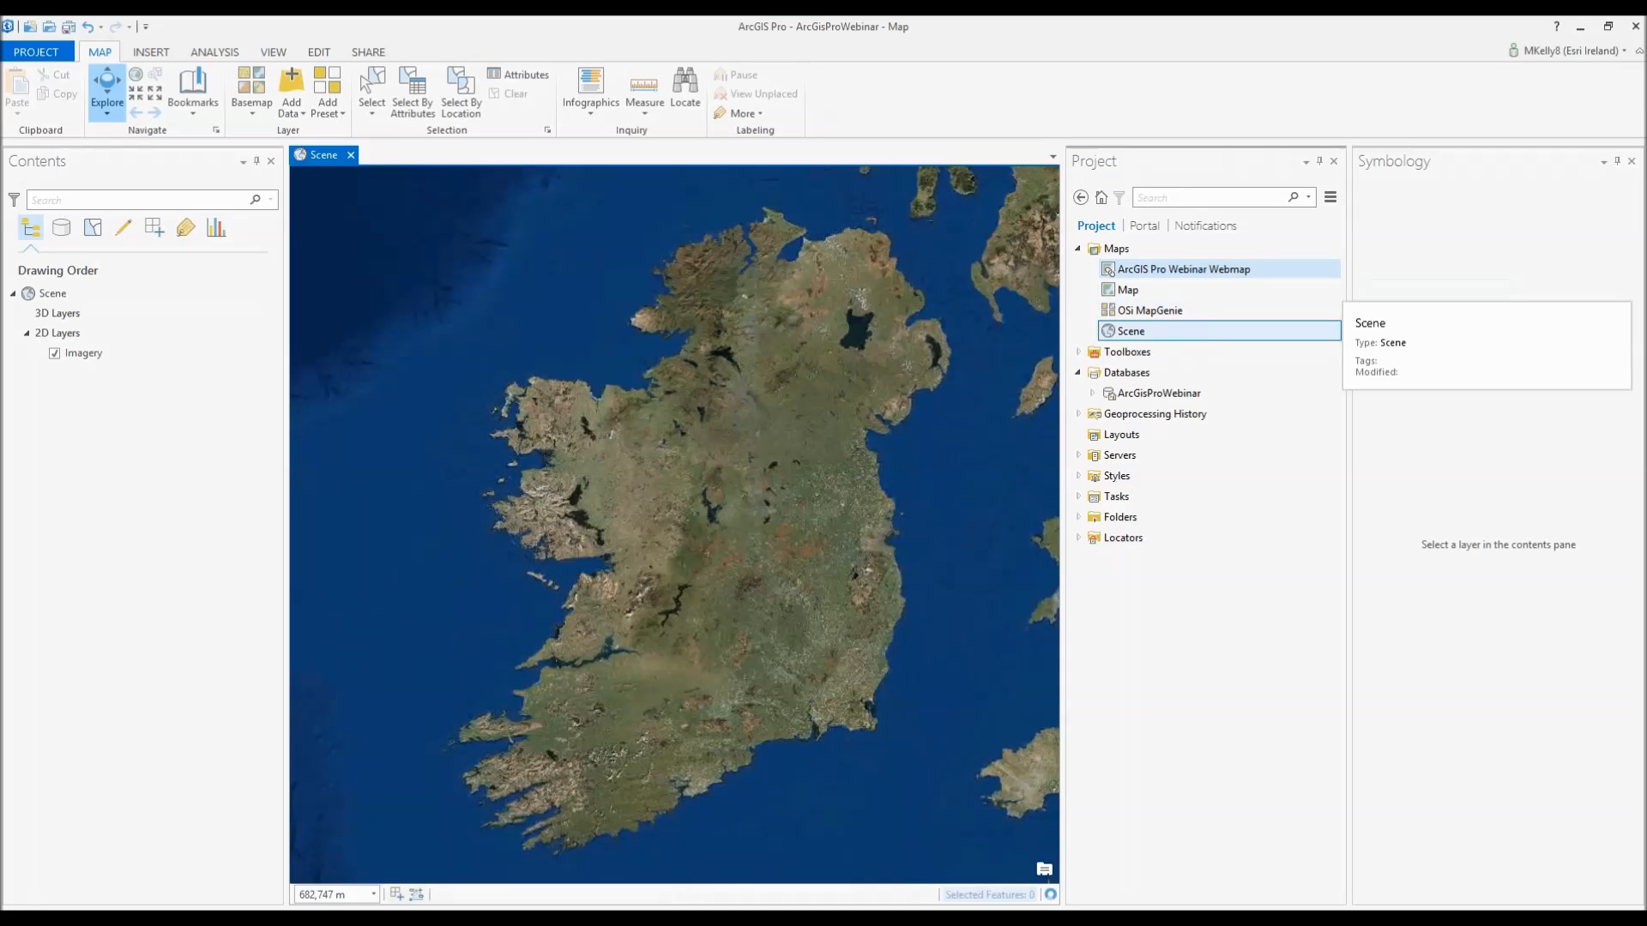
- Change the scene's basemap to OSi MapGenie and close the Symbology pane
click(245, 115)
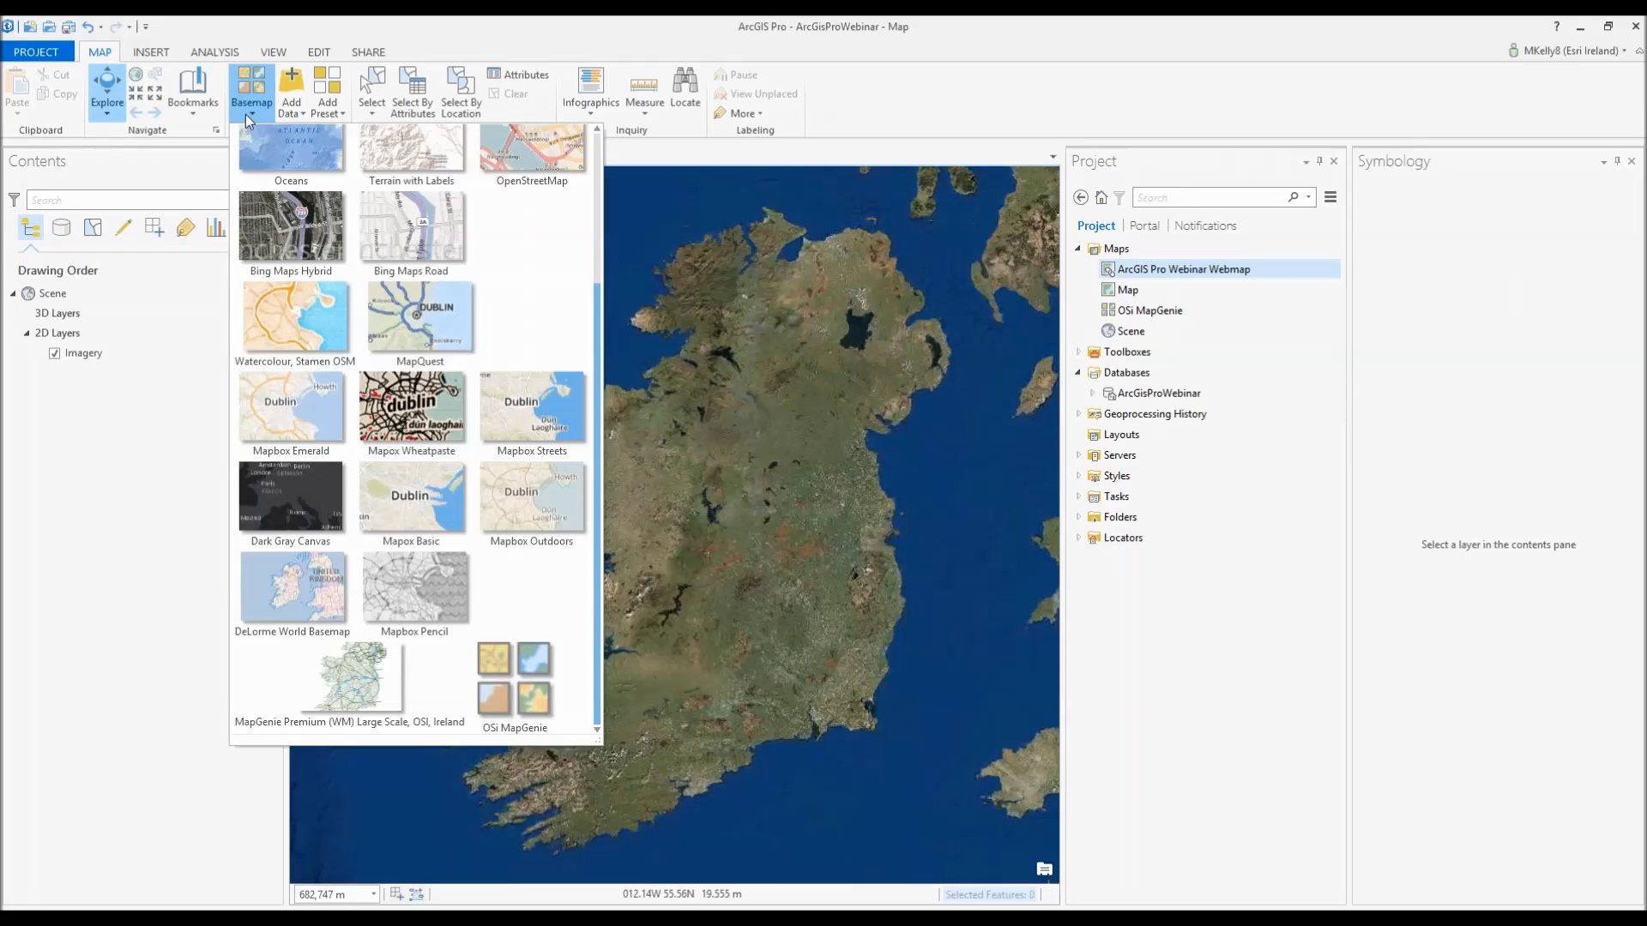
click(515, 686)
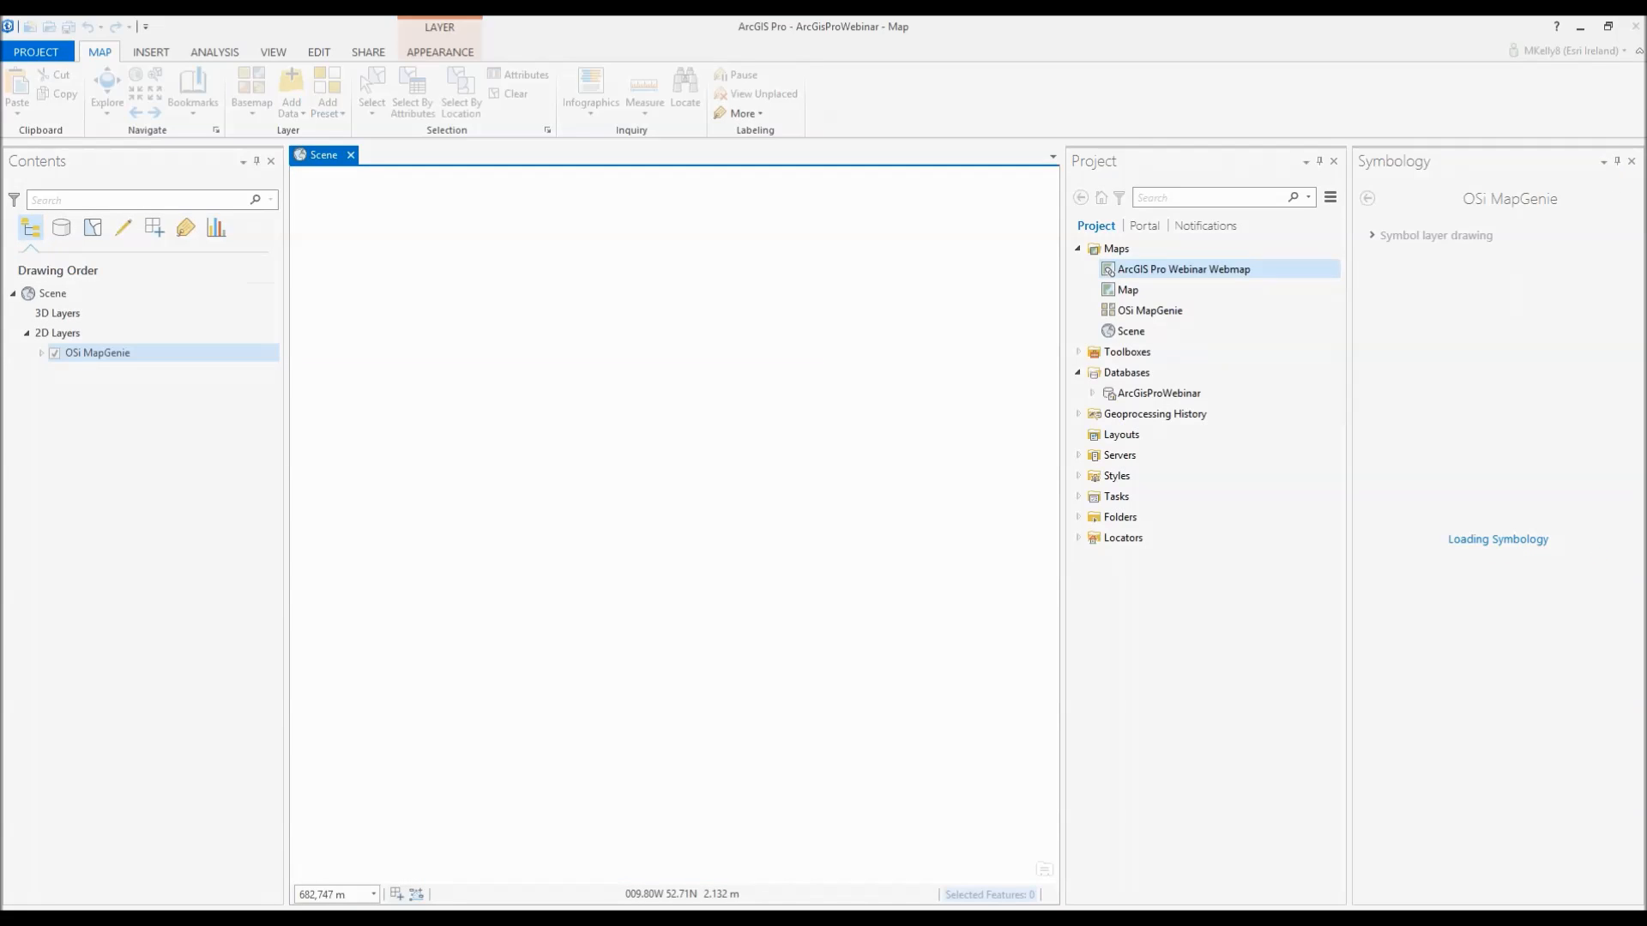
click(1630, 162)
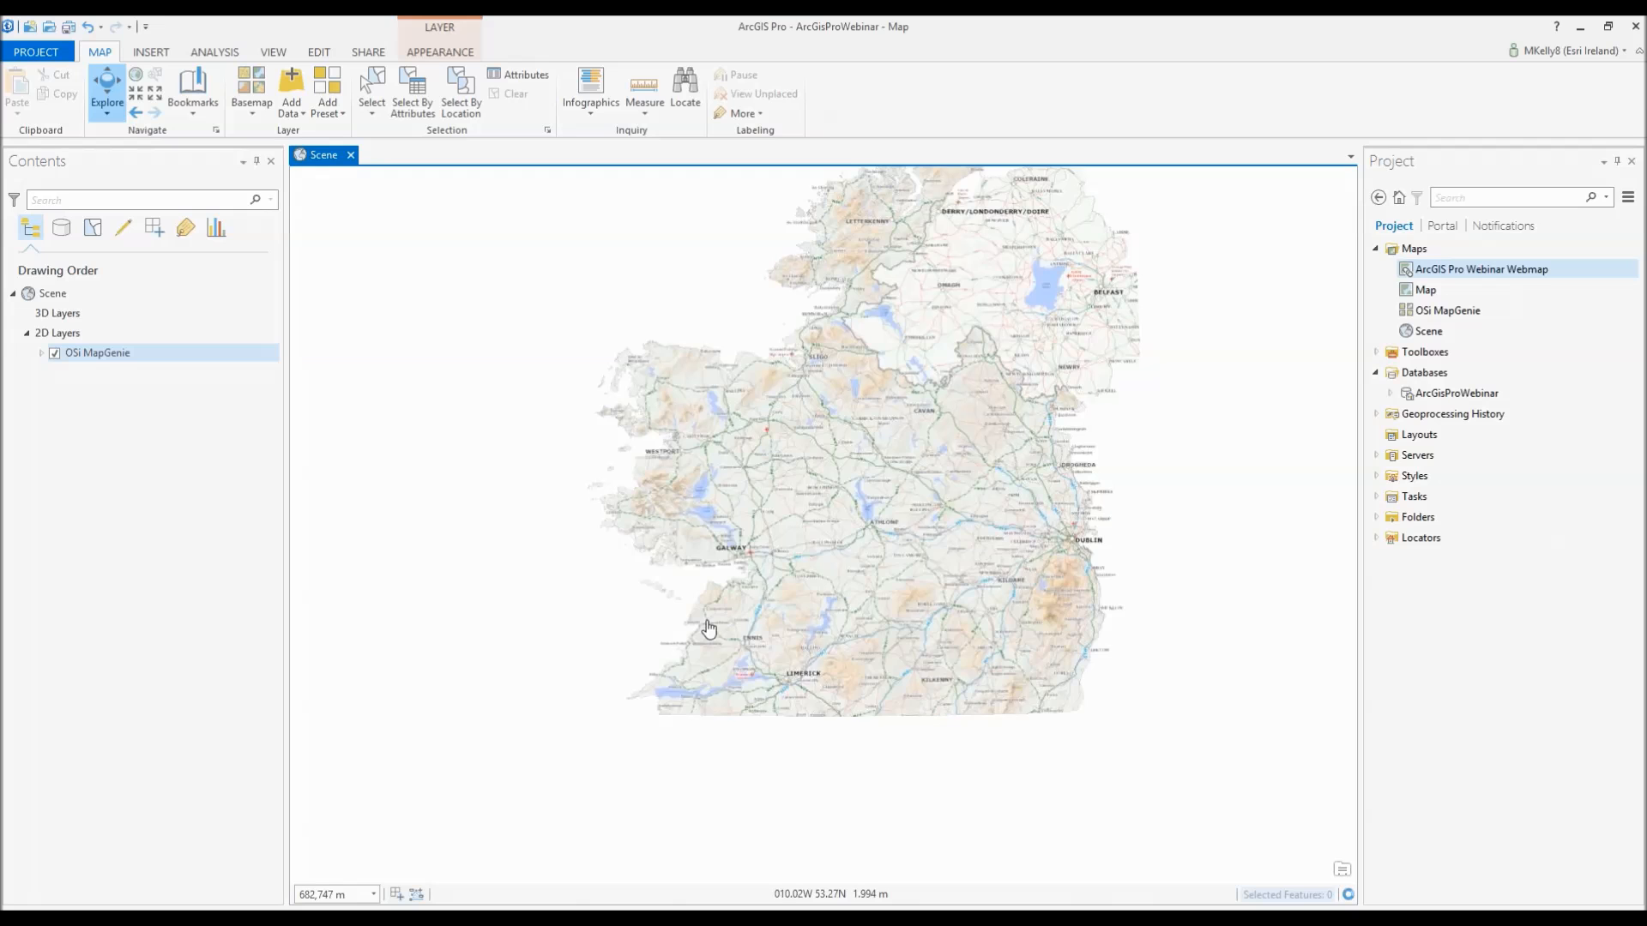
- Examine the OSi MapGenie basemap in the 3D scene from tilted, rotated, close-up and straight-down views of Ireland
drag(948, 557, 900, 534)
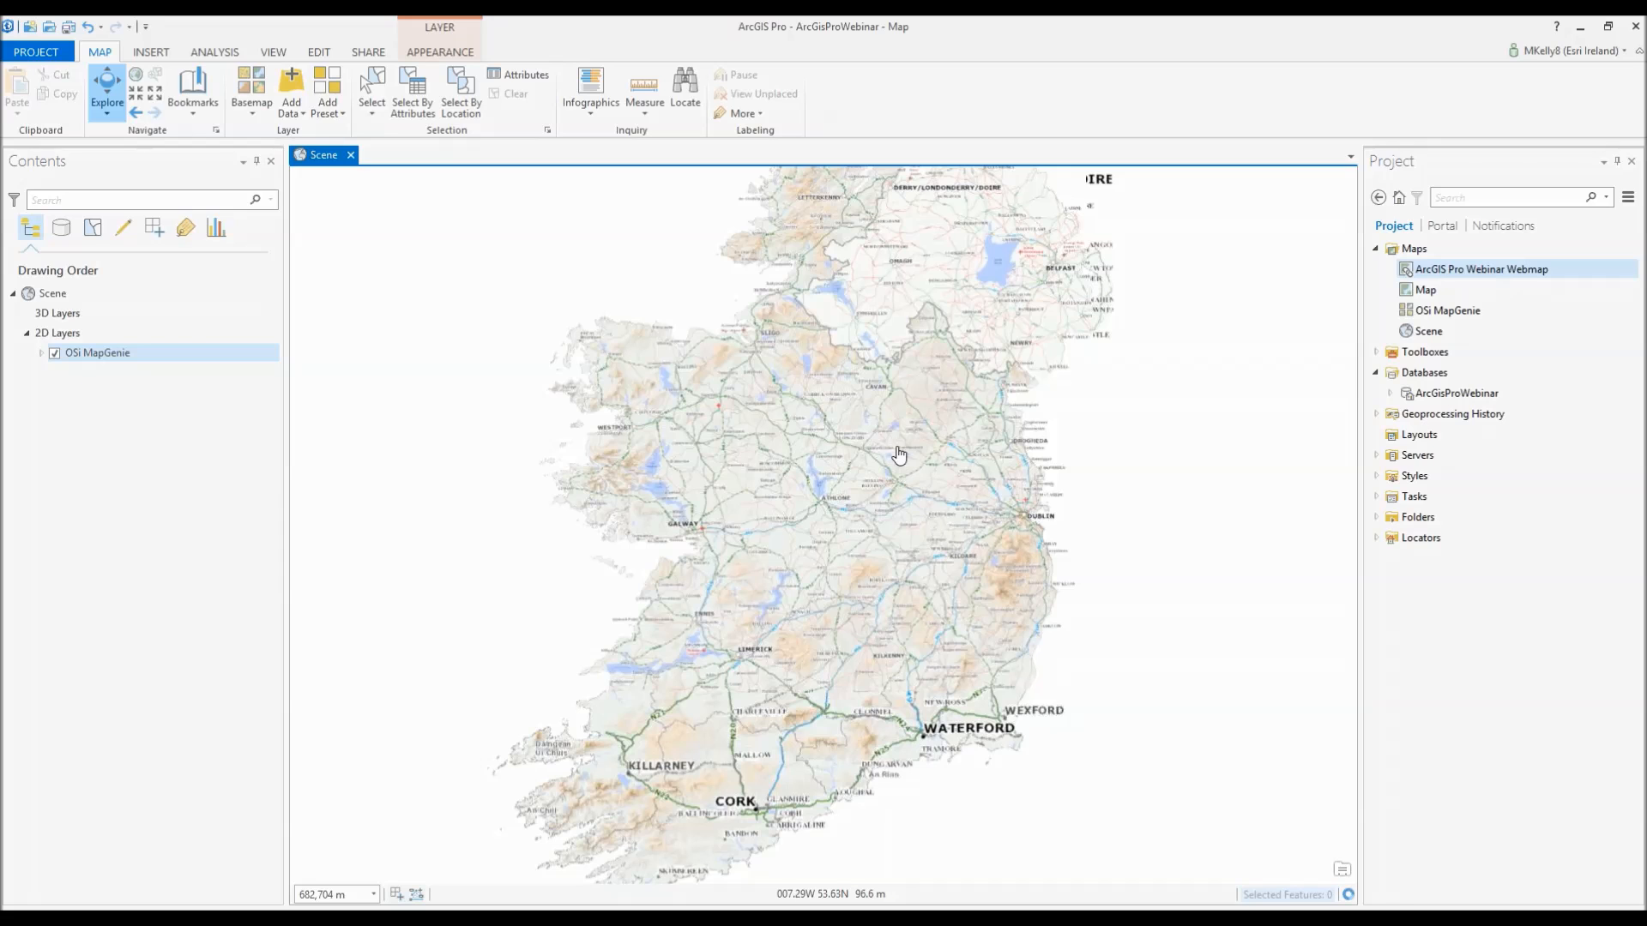
drag(902, 394, 882, 619)
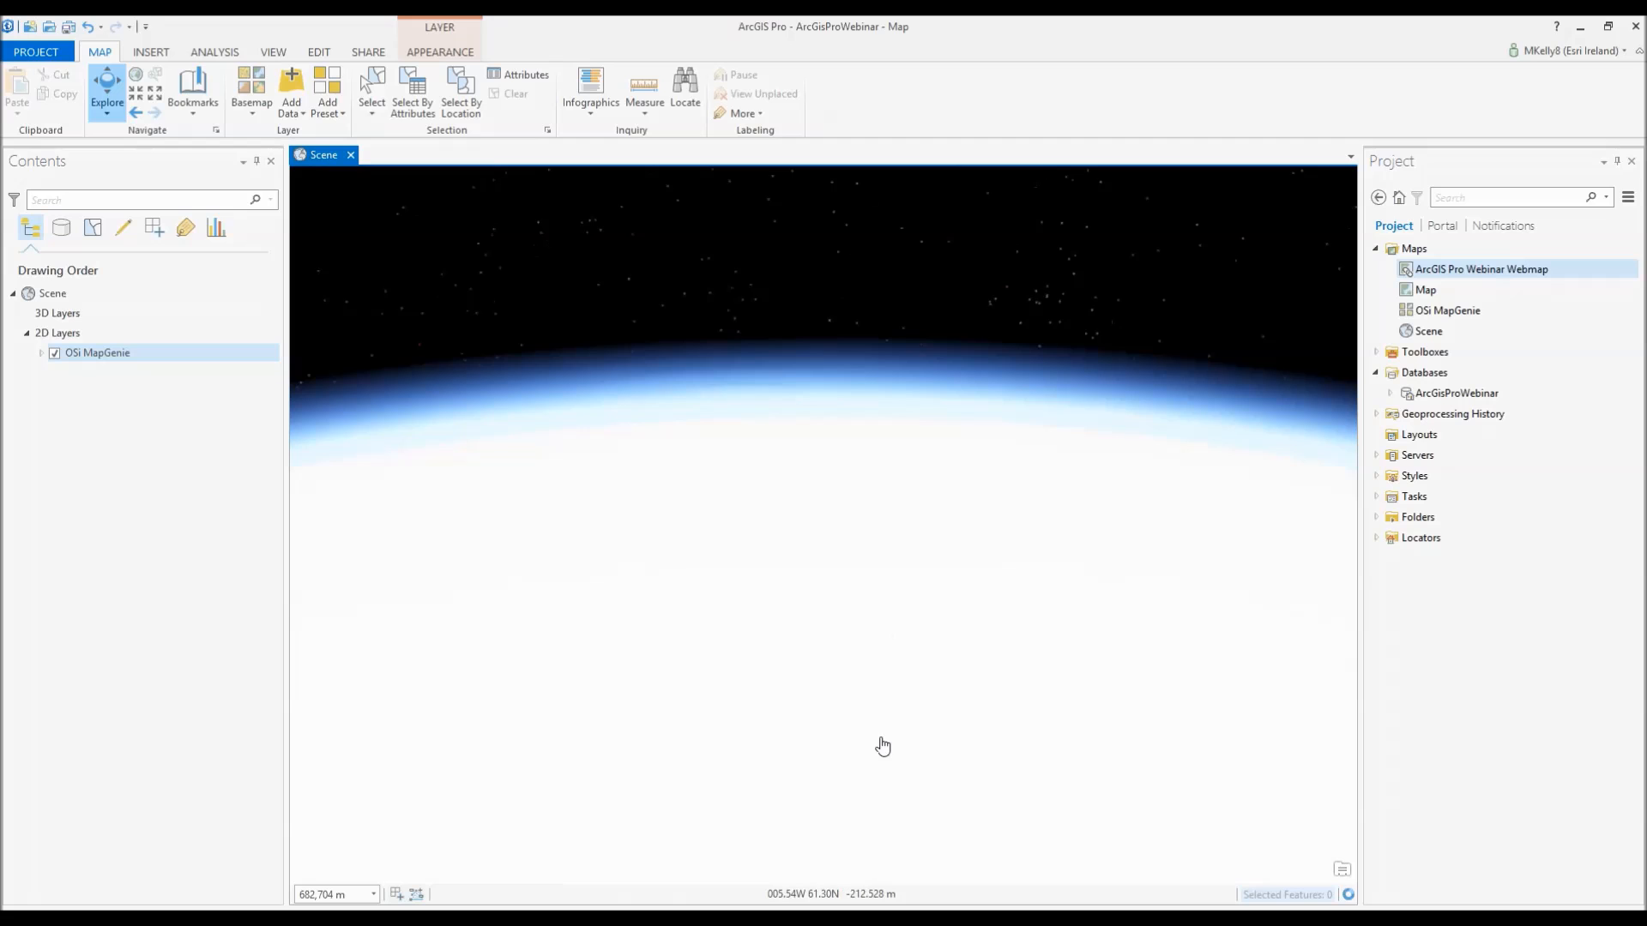
scroll(880, 472, up, 3)
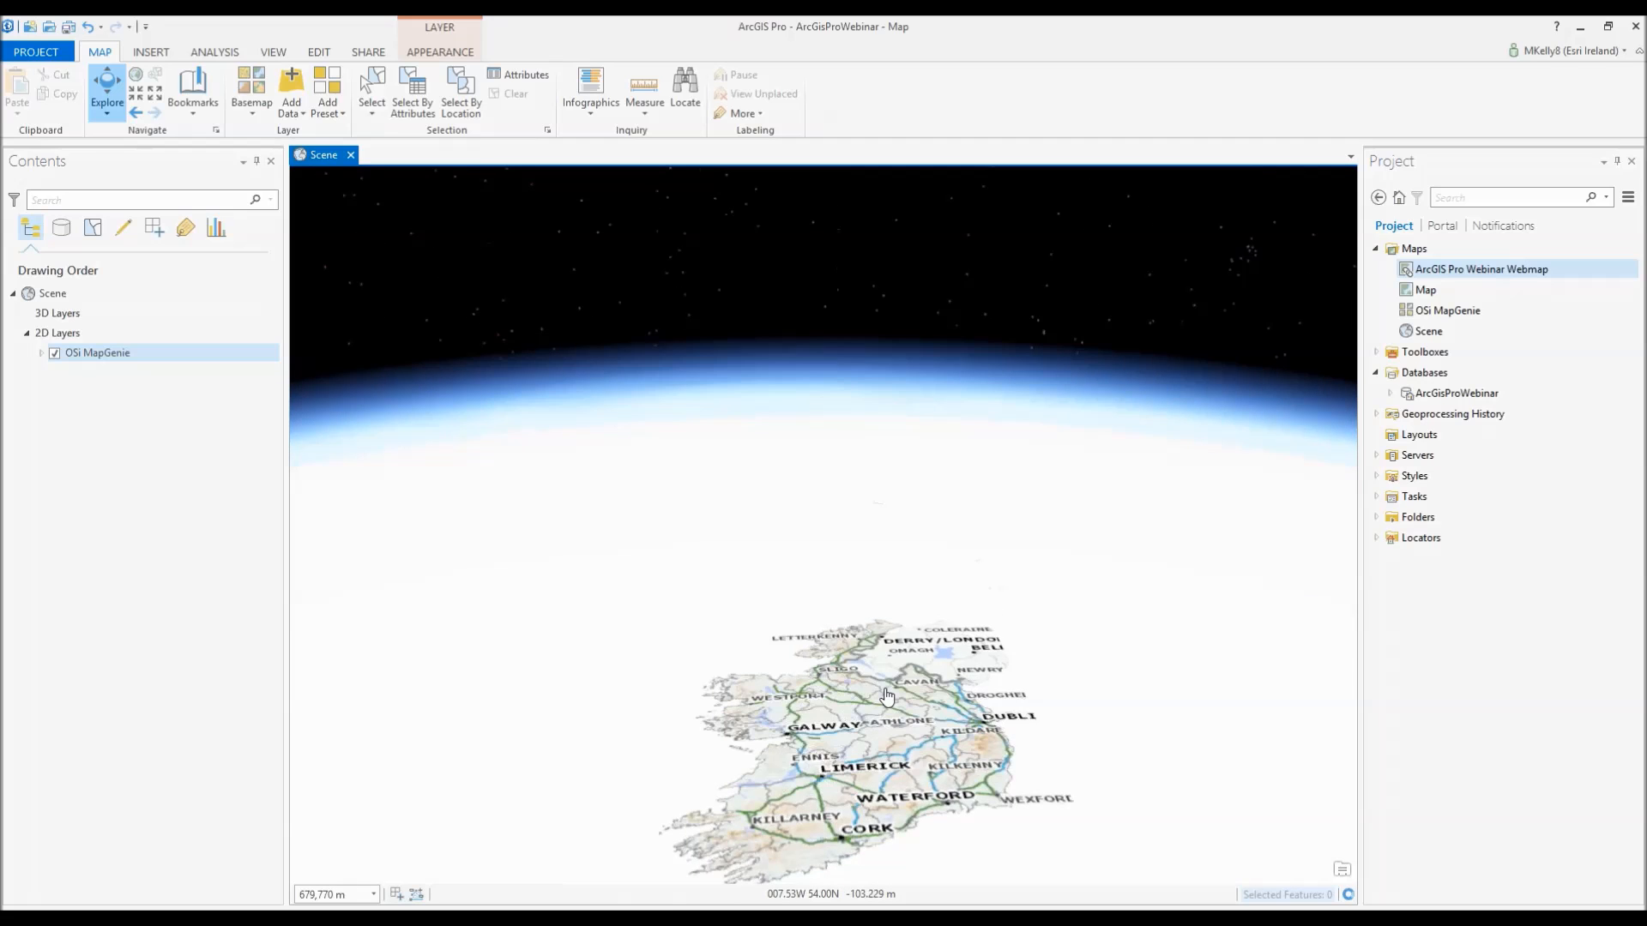
drag(941, 573, 982, 636)
scroll(793, 585, up, 2)
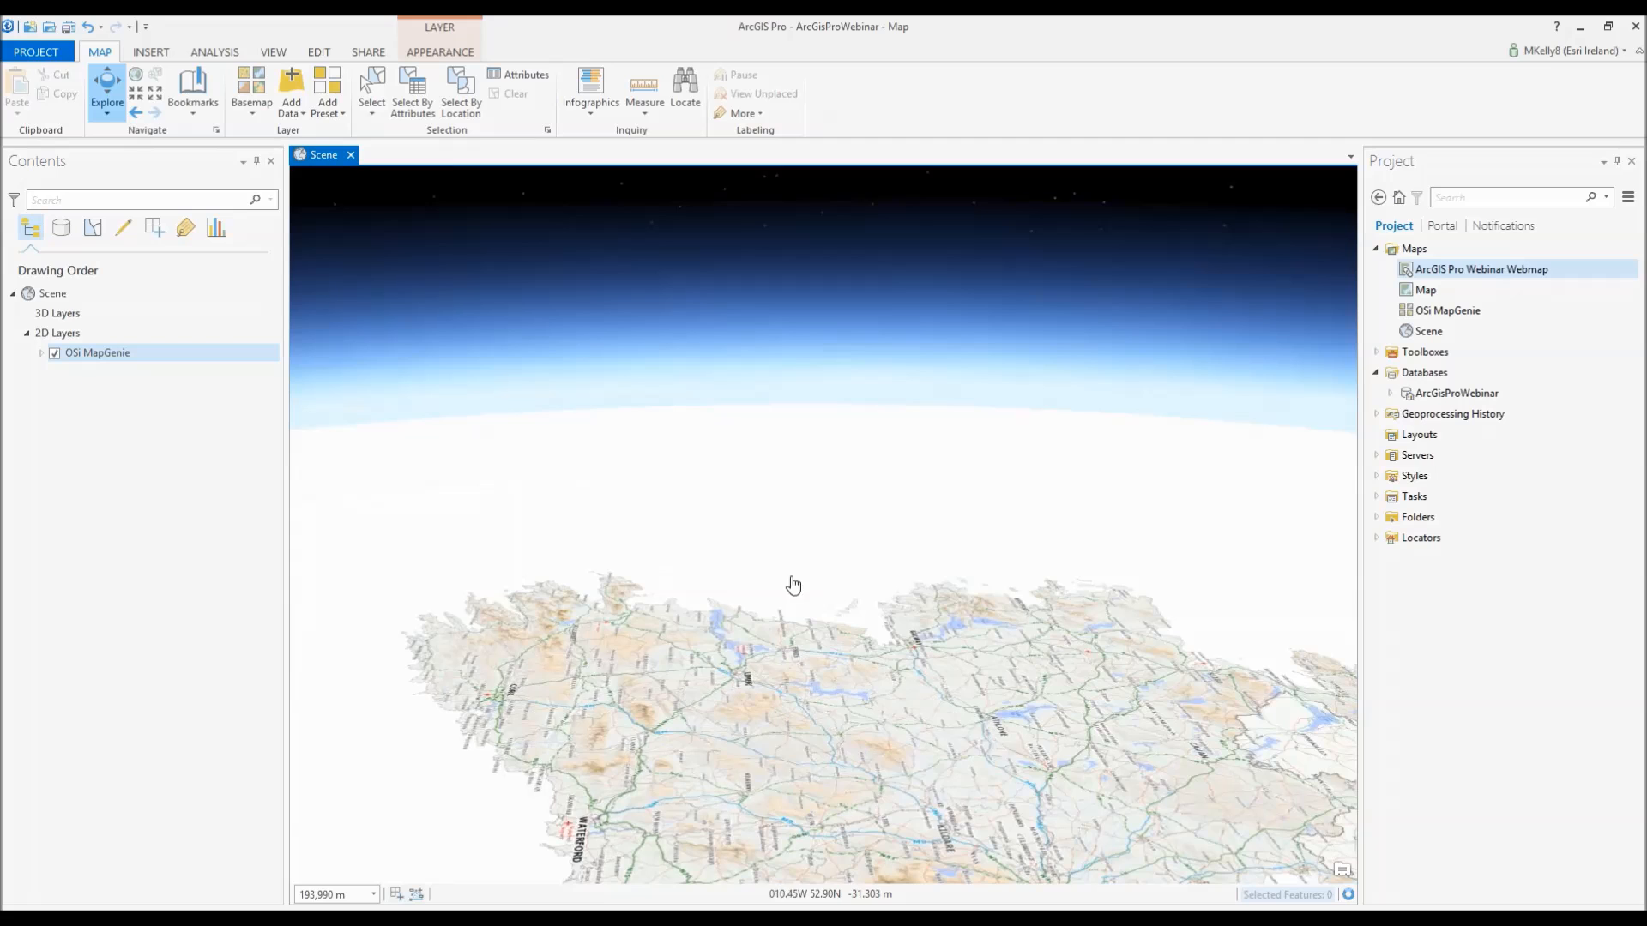
mouse_move(793, 567)
mouse_down()
mouse_move(820, 632)
mouse_move(812, 592)
mouse_move(640, 717)
mouse_move(825, 569)
mouse_up()
drag(519, 784, 764, 665)
drag(774, 603, 842, 709)
drag(875, 643, 888, 782)
key(p)
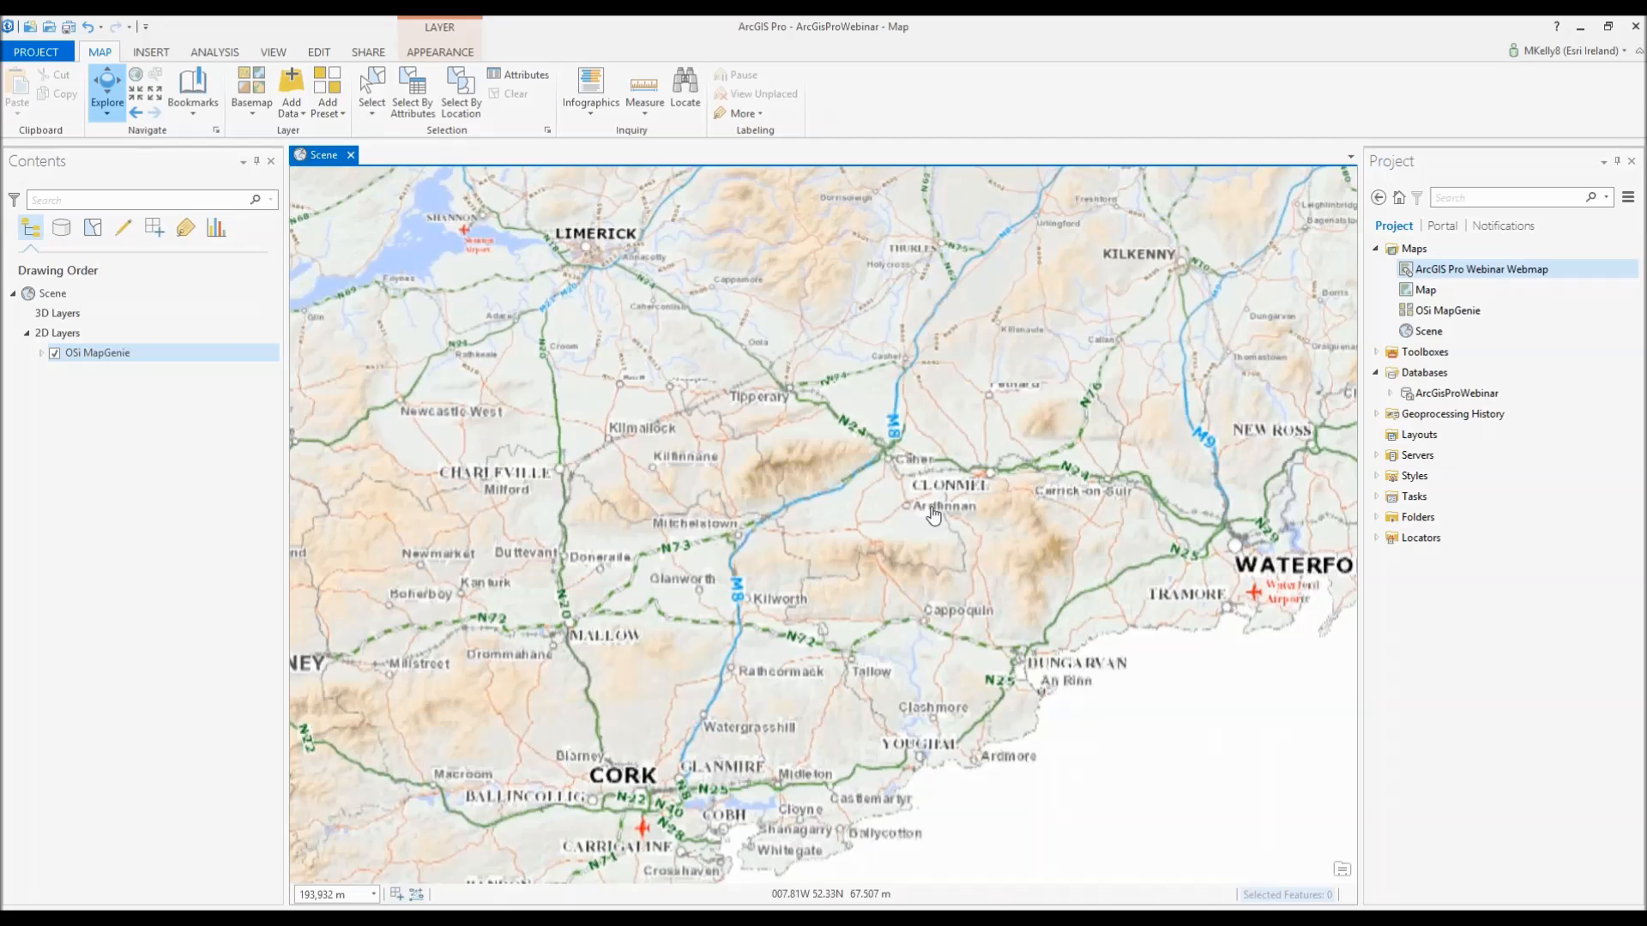
drag(968, 718, 909, 609)
scroll(969, 564, down, 3)
drag(960, 502, 891, 540)
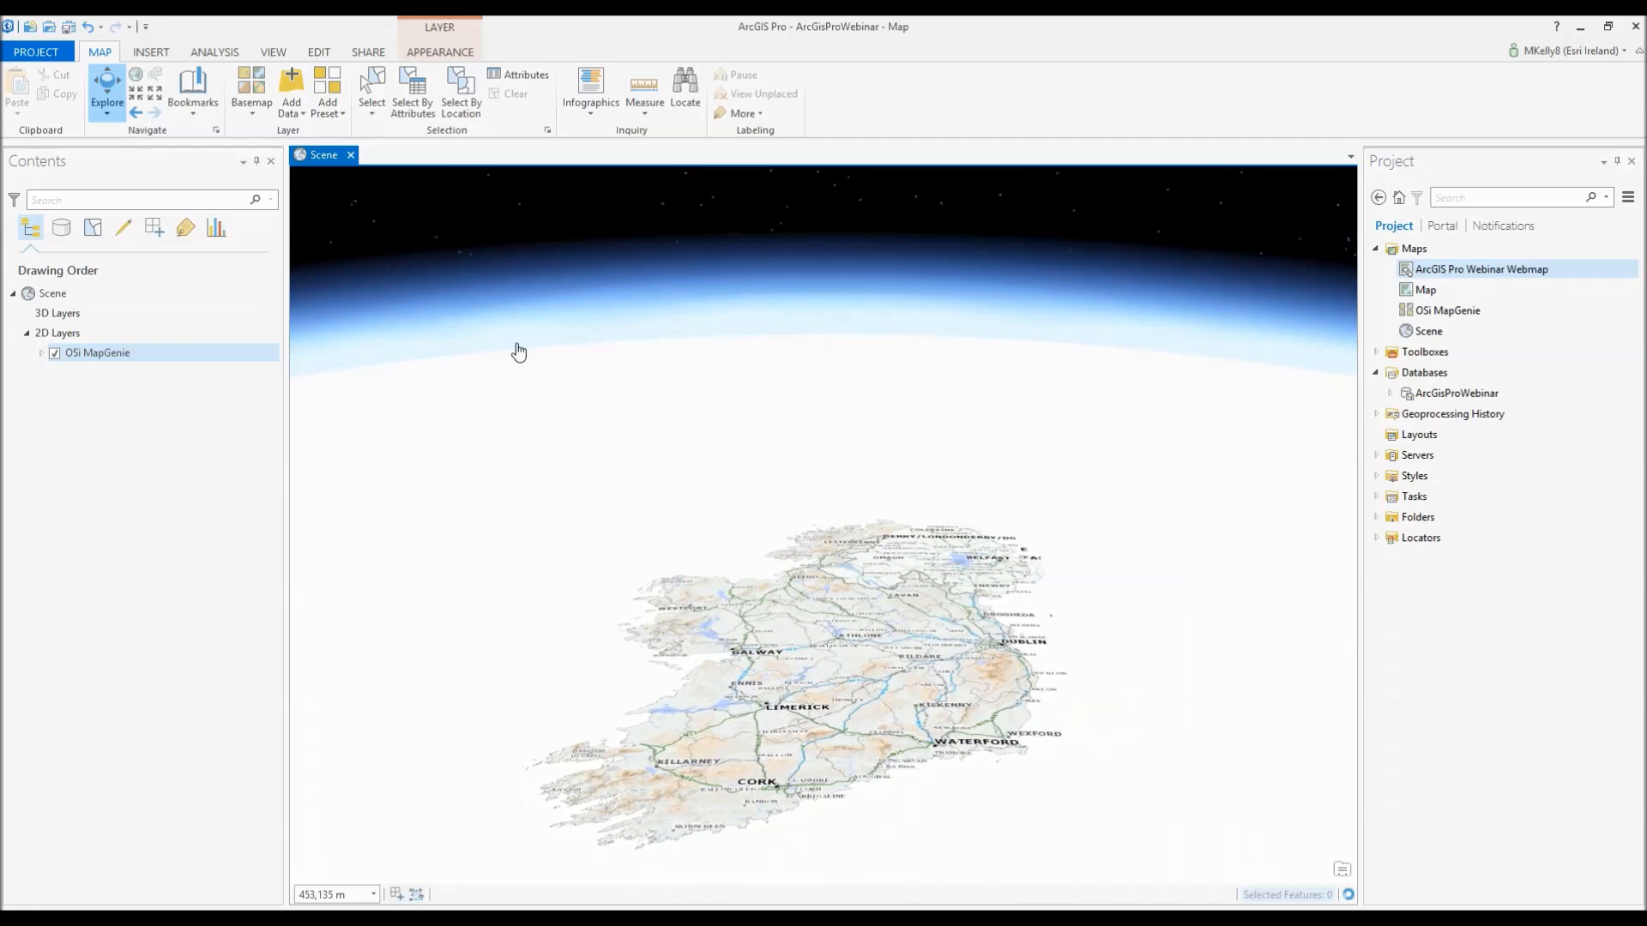
- Add PrimarySchoolsInIreland from the ArcGisProWebinar database to the scene as a Thematic Shapes preset layer
click(343, 114)
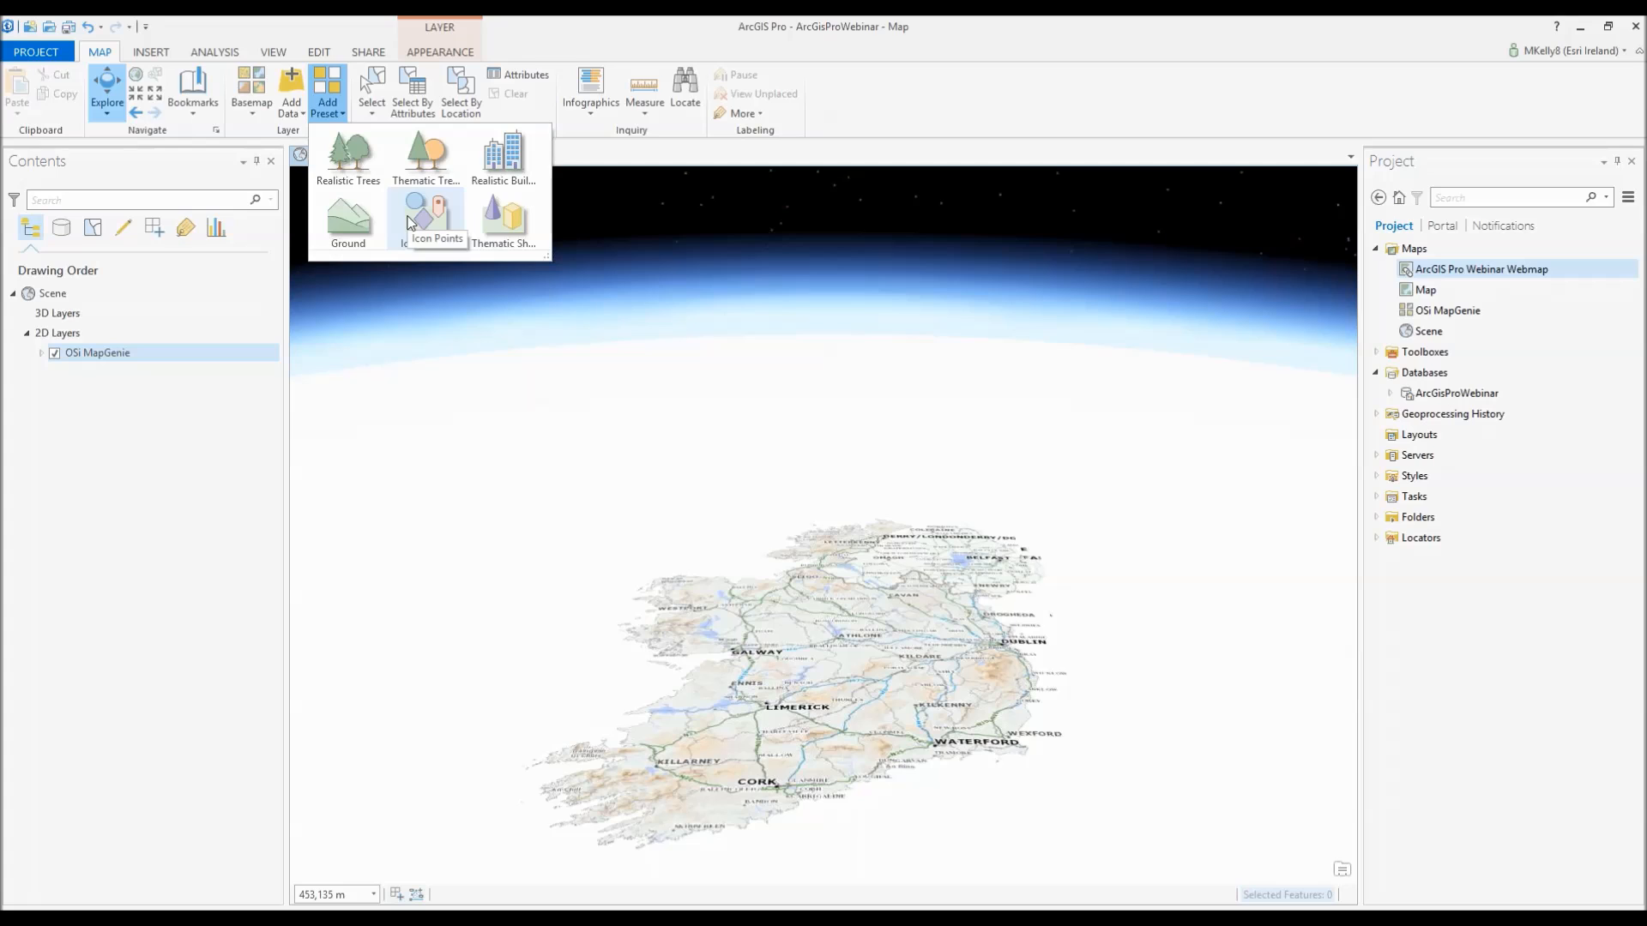
click(505, 225)
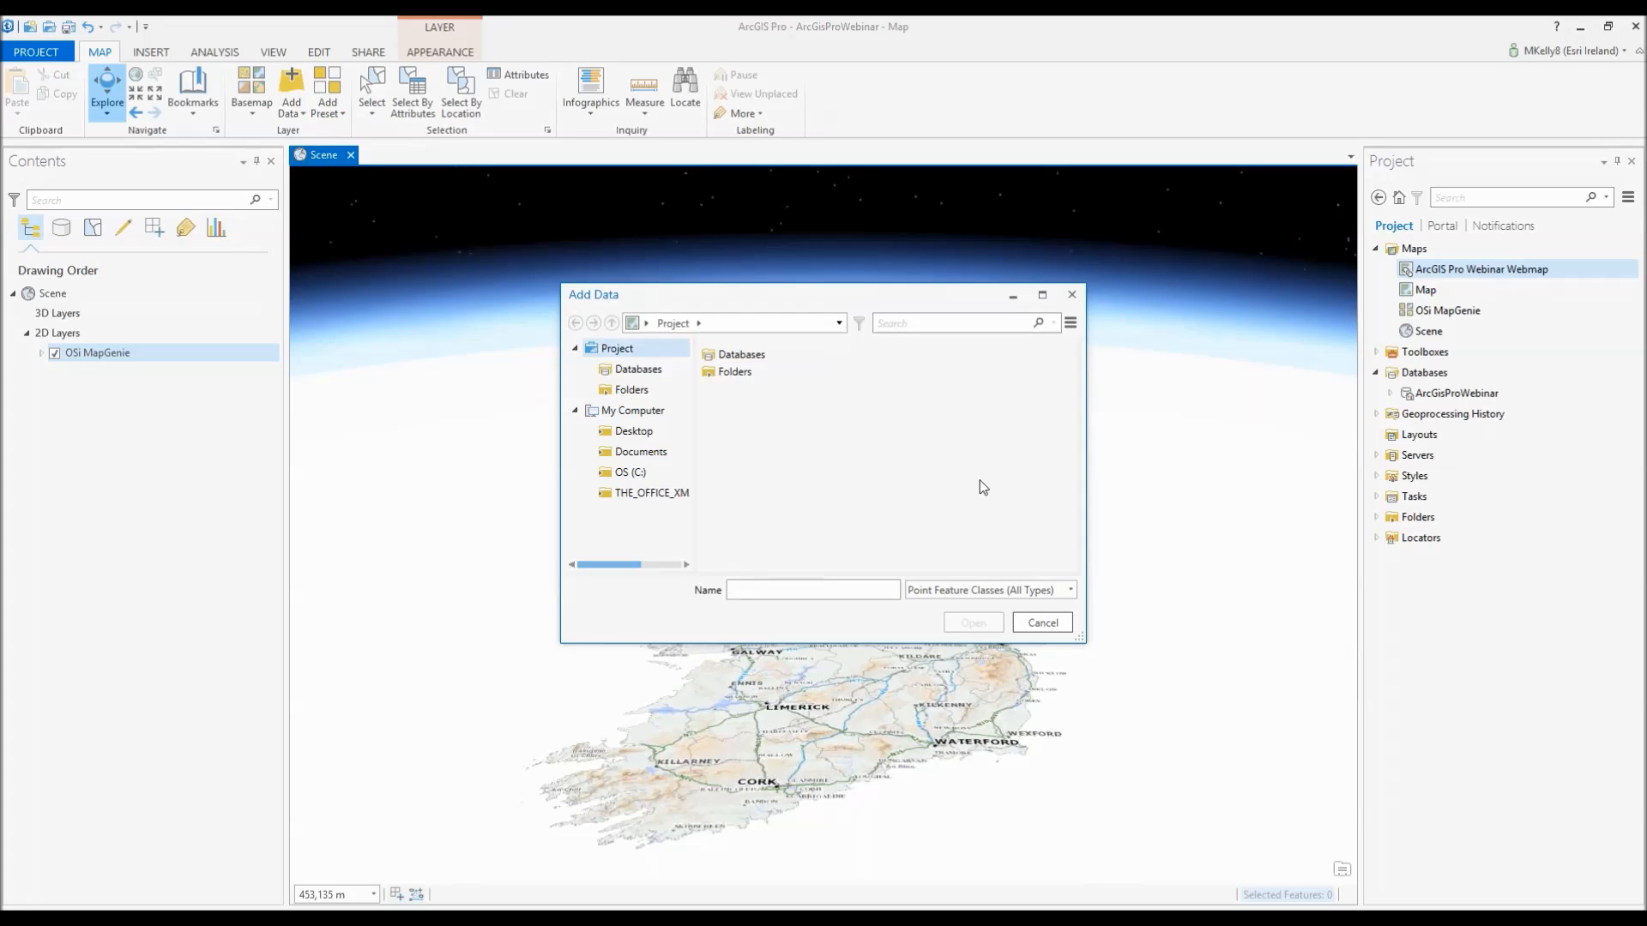
double_click(758, 357)
double_click(779, 357)
click(811, 357)
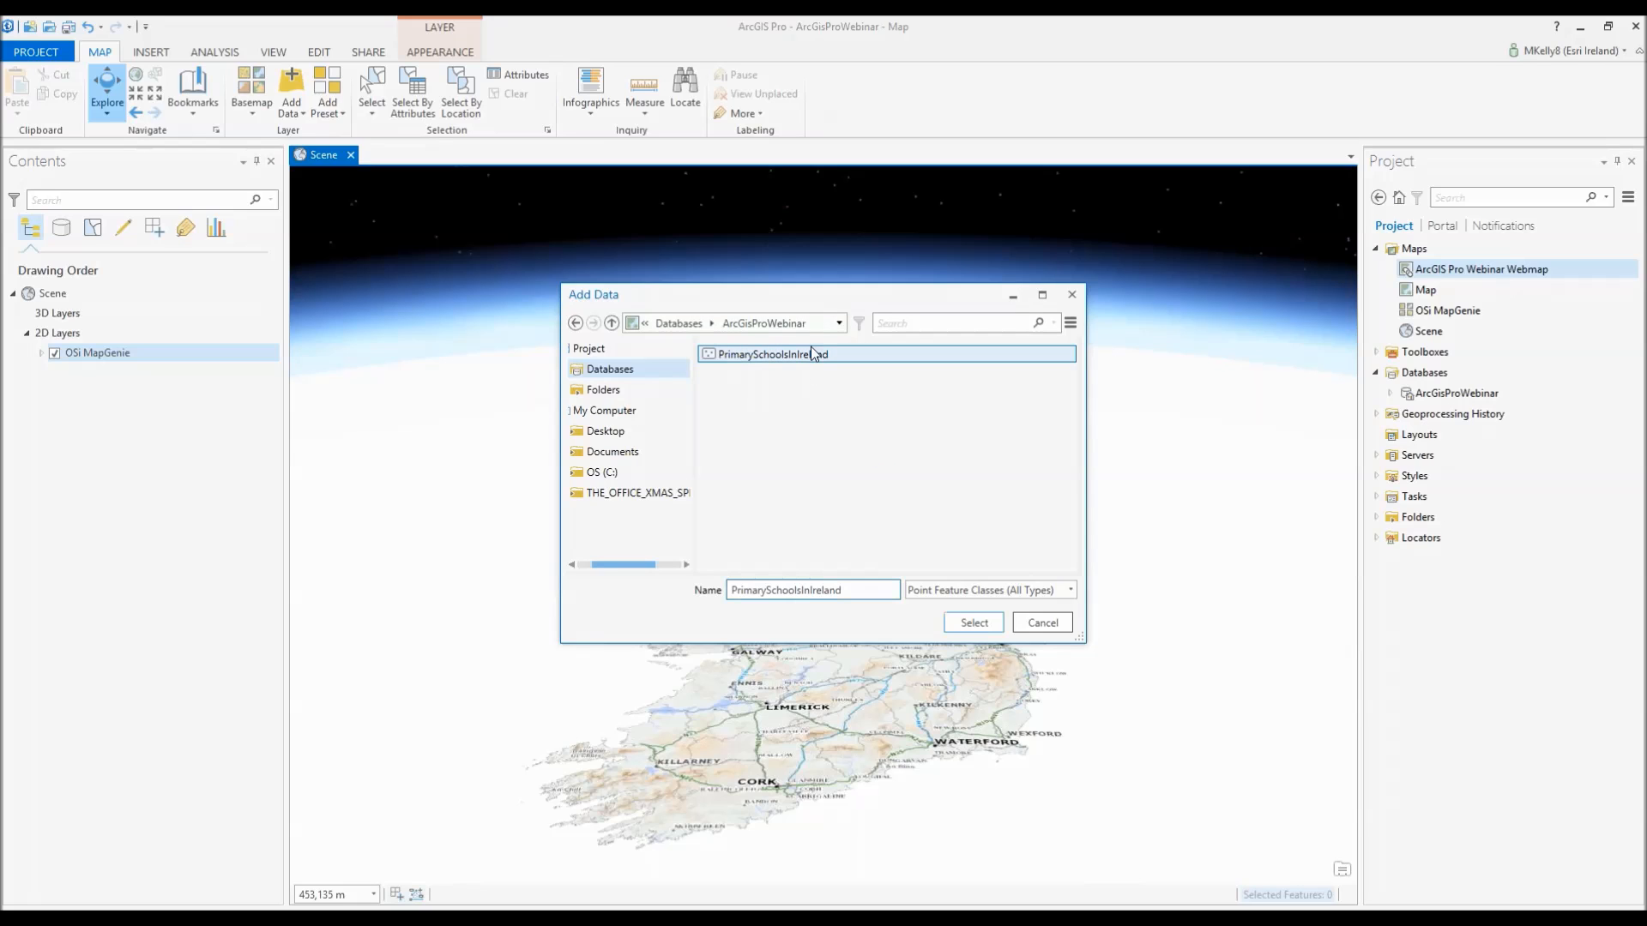
click(975, 624)
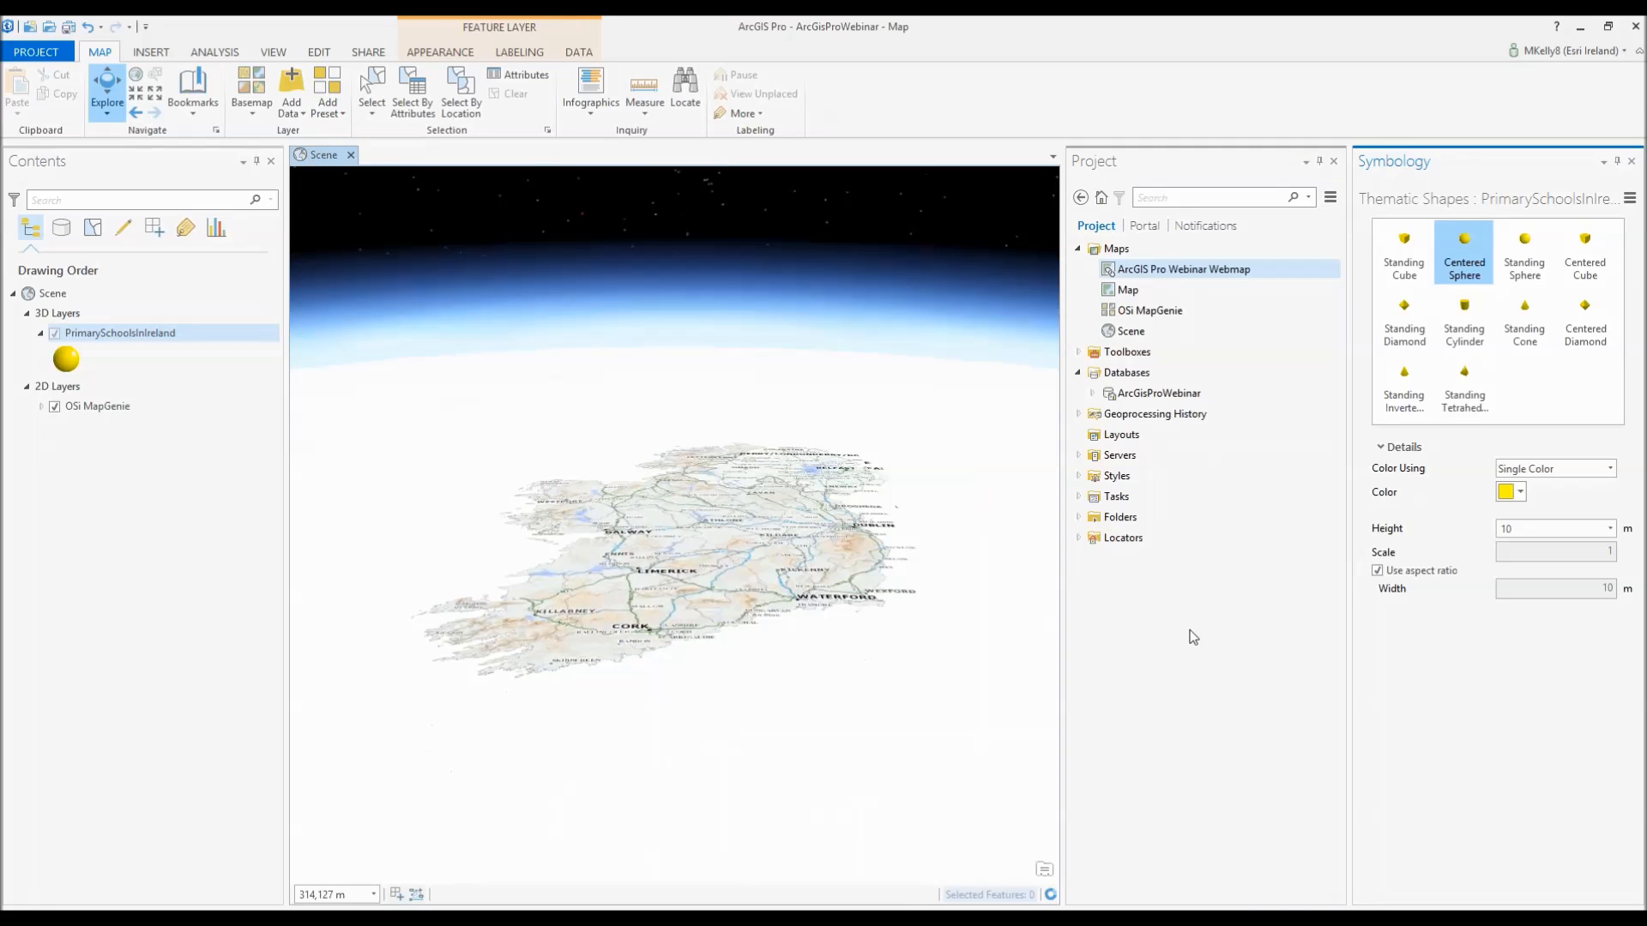
- Clear the PrimarySchoolsInIreland layer's visibility range limits and change its symbol shape to Standing Cylinder
click(450, 57)
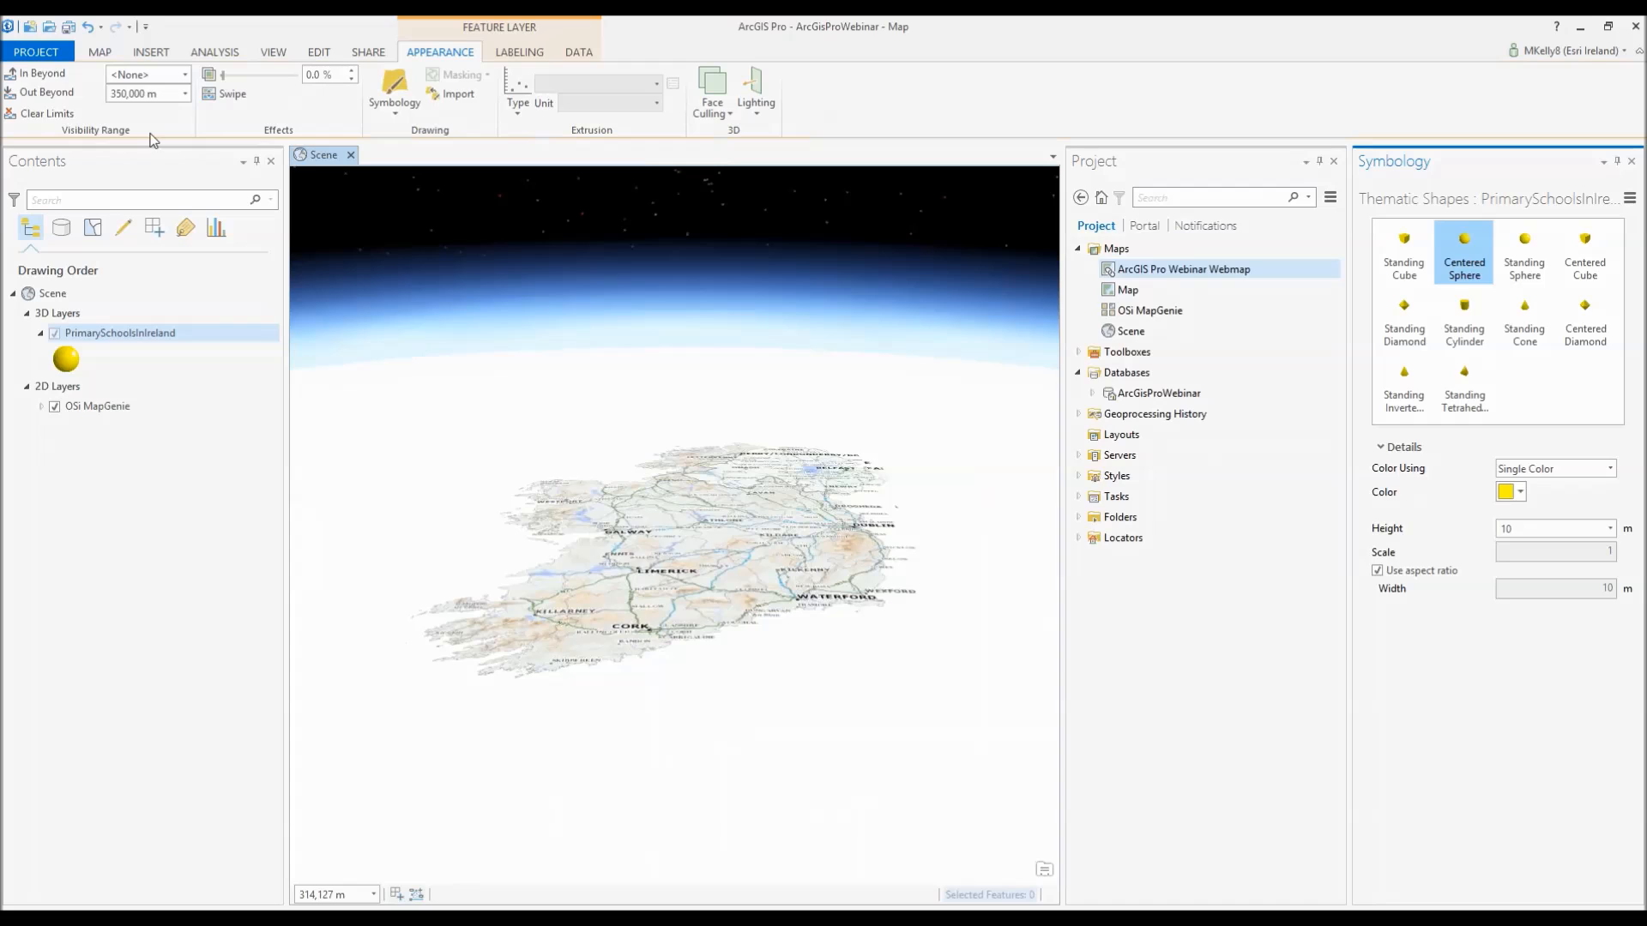
click(39, 113)
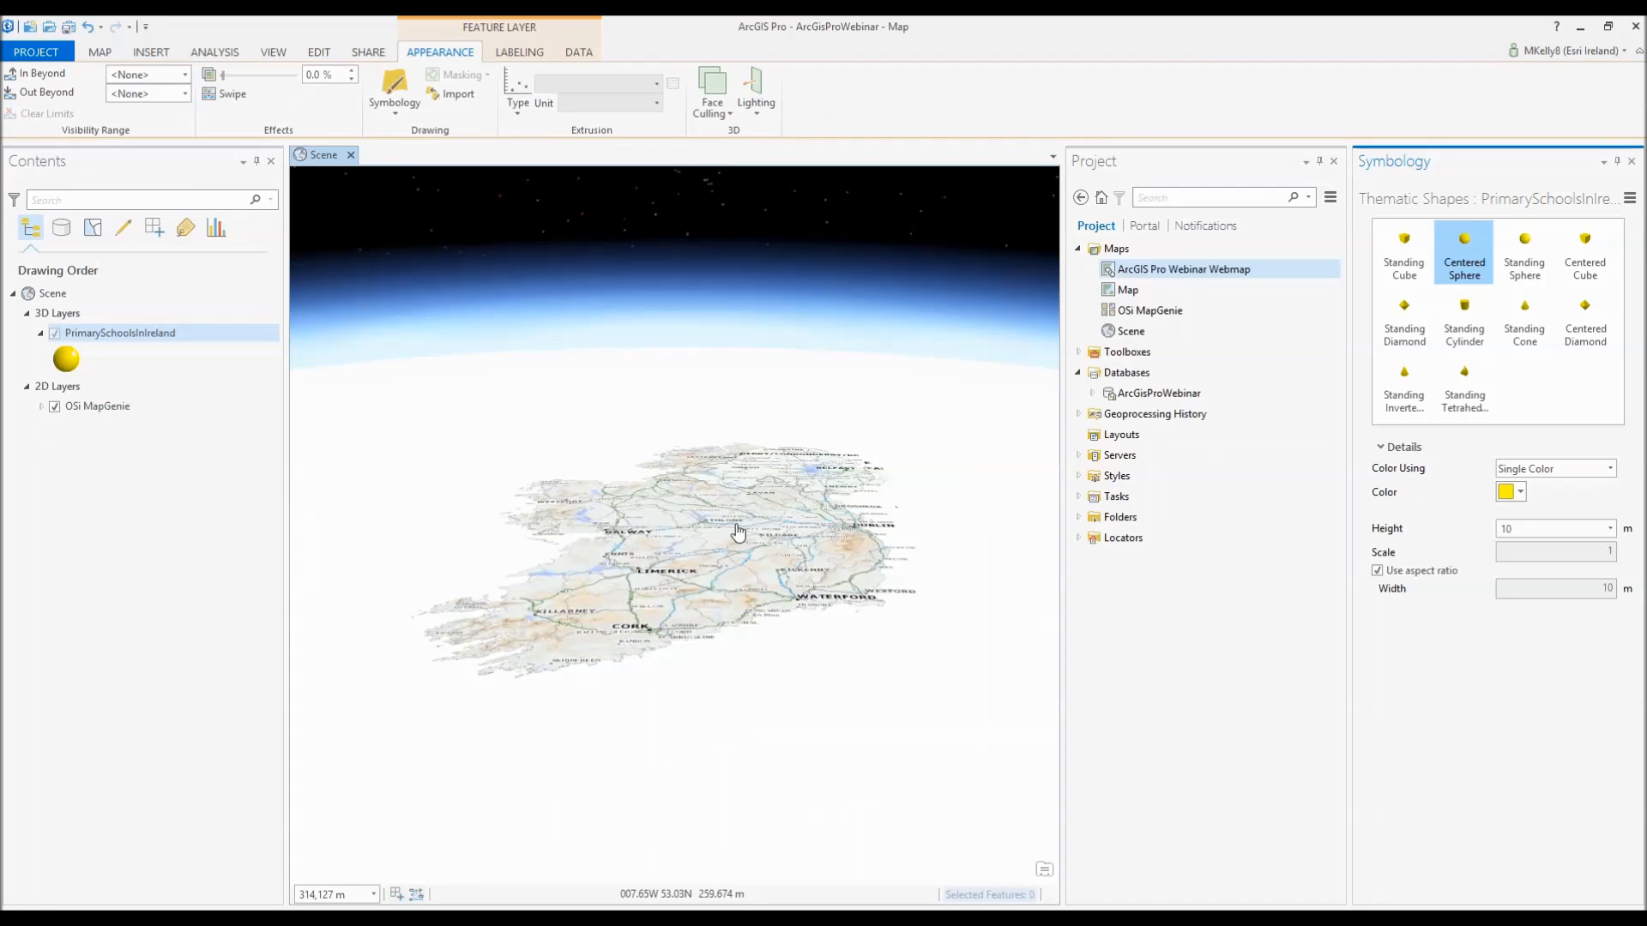
click(1468, 335)
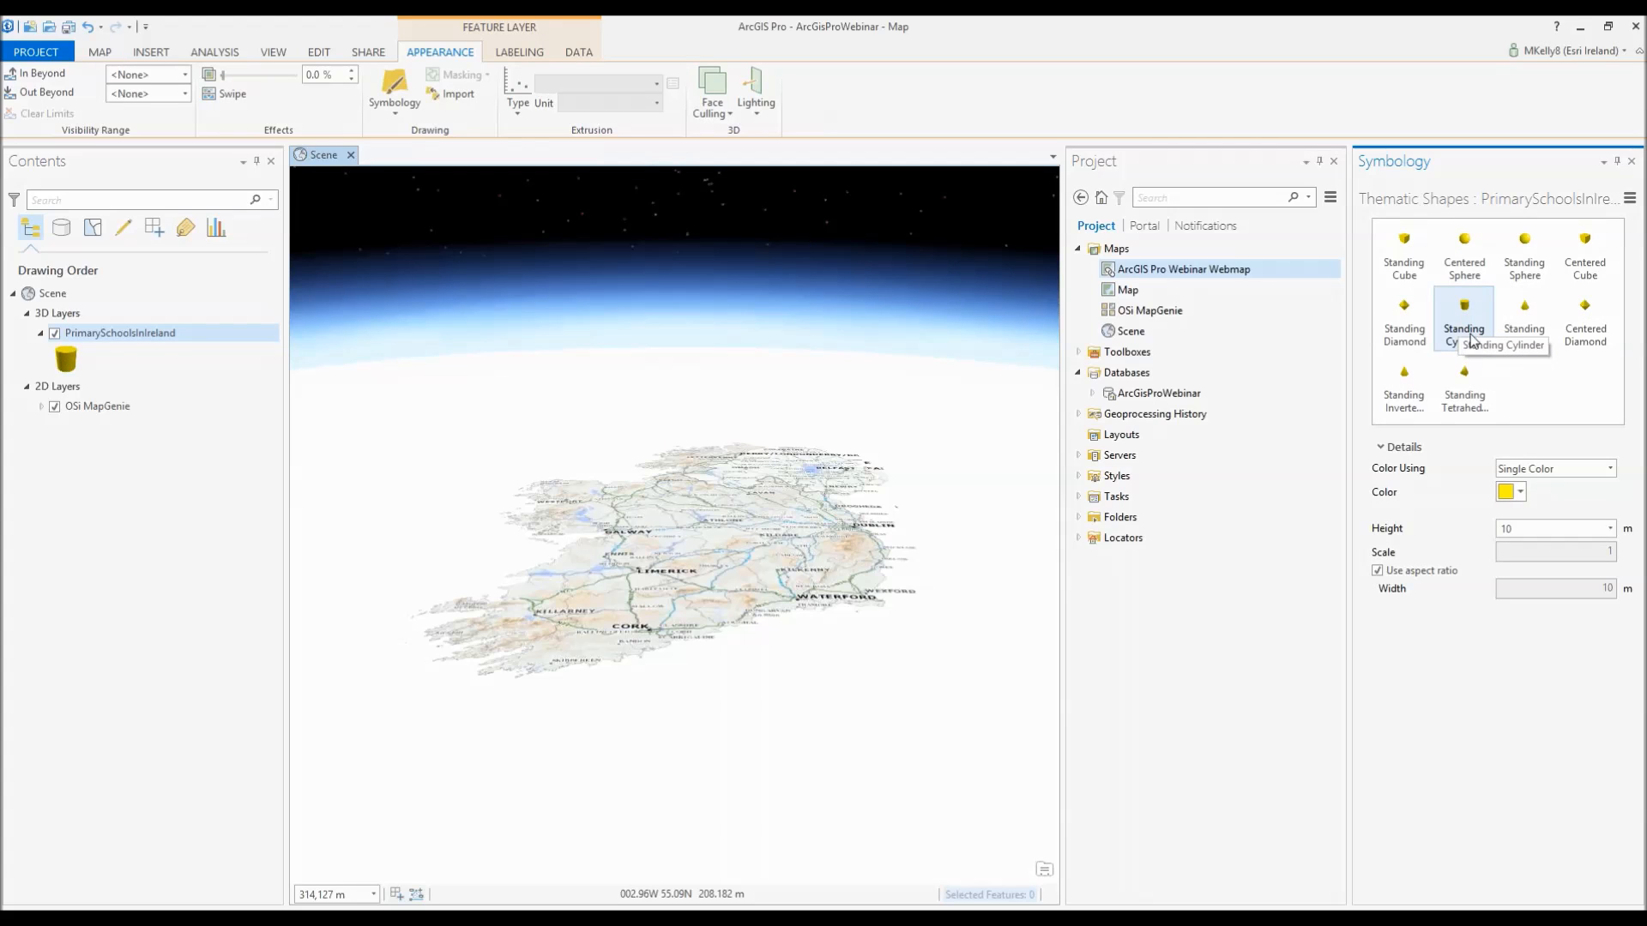
- Color the school cylinders by Total Enroled with a yellow-to-red color ramp
click(1580, 469)
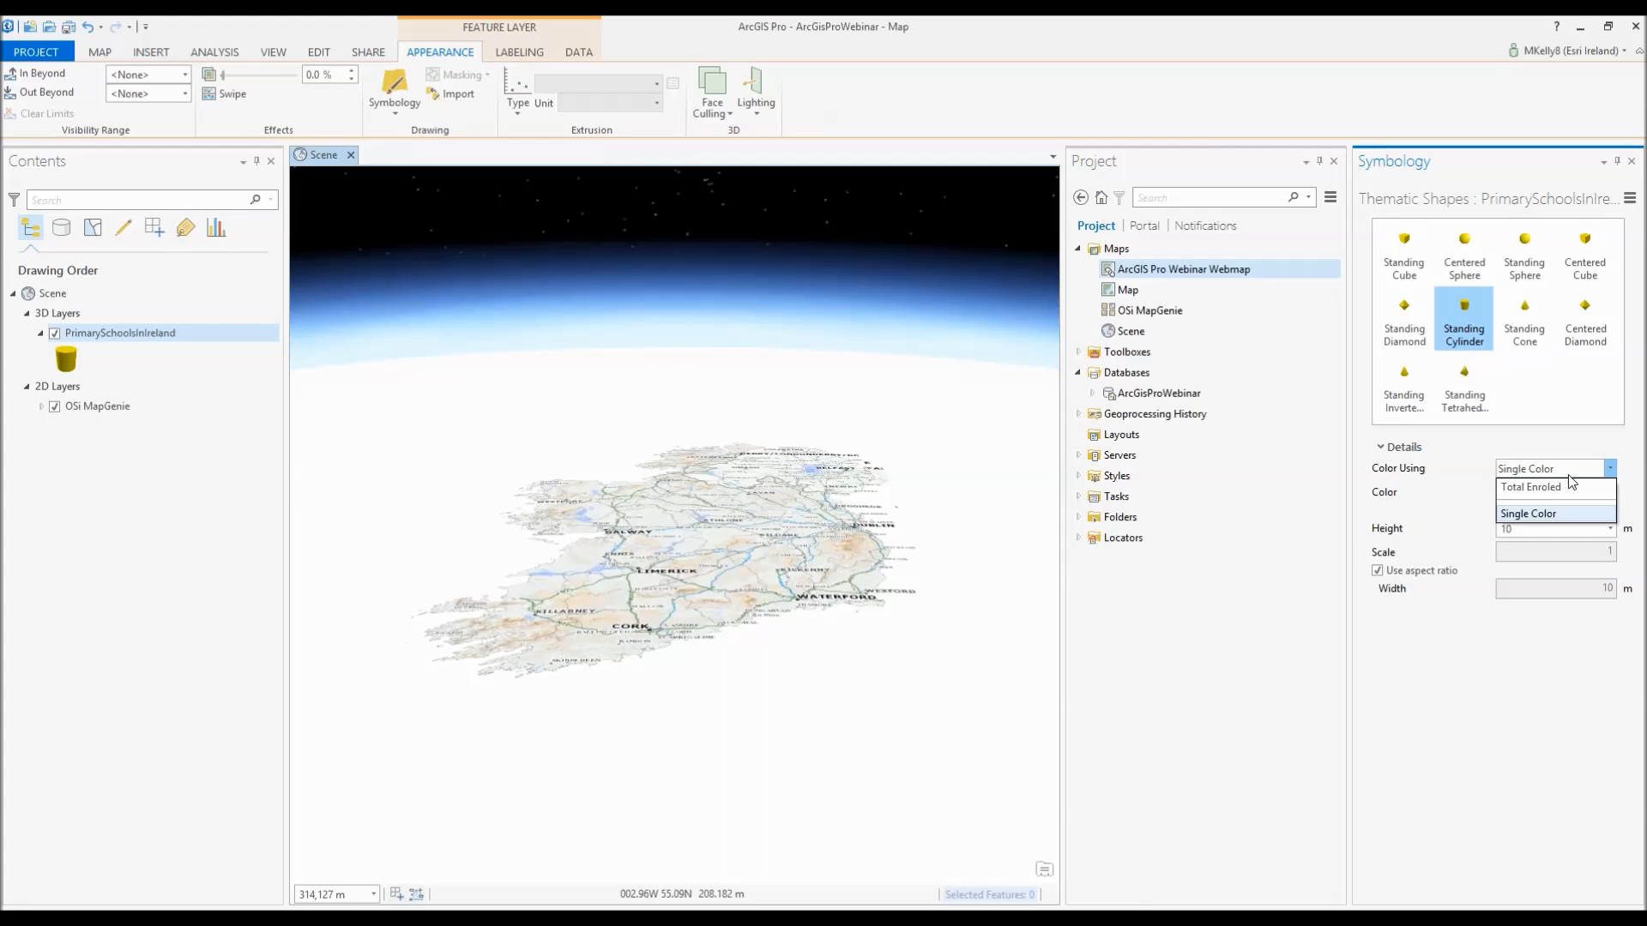
click(1564, 487)
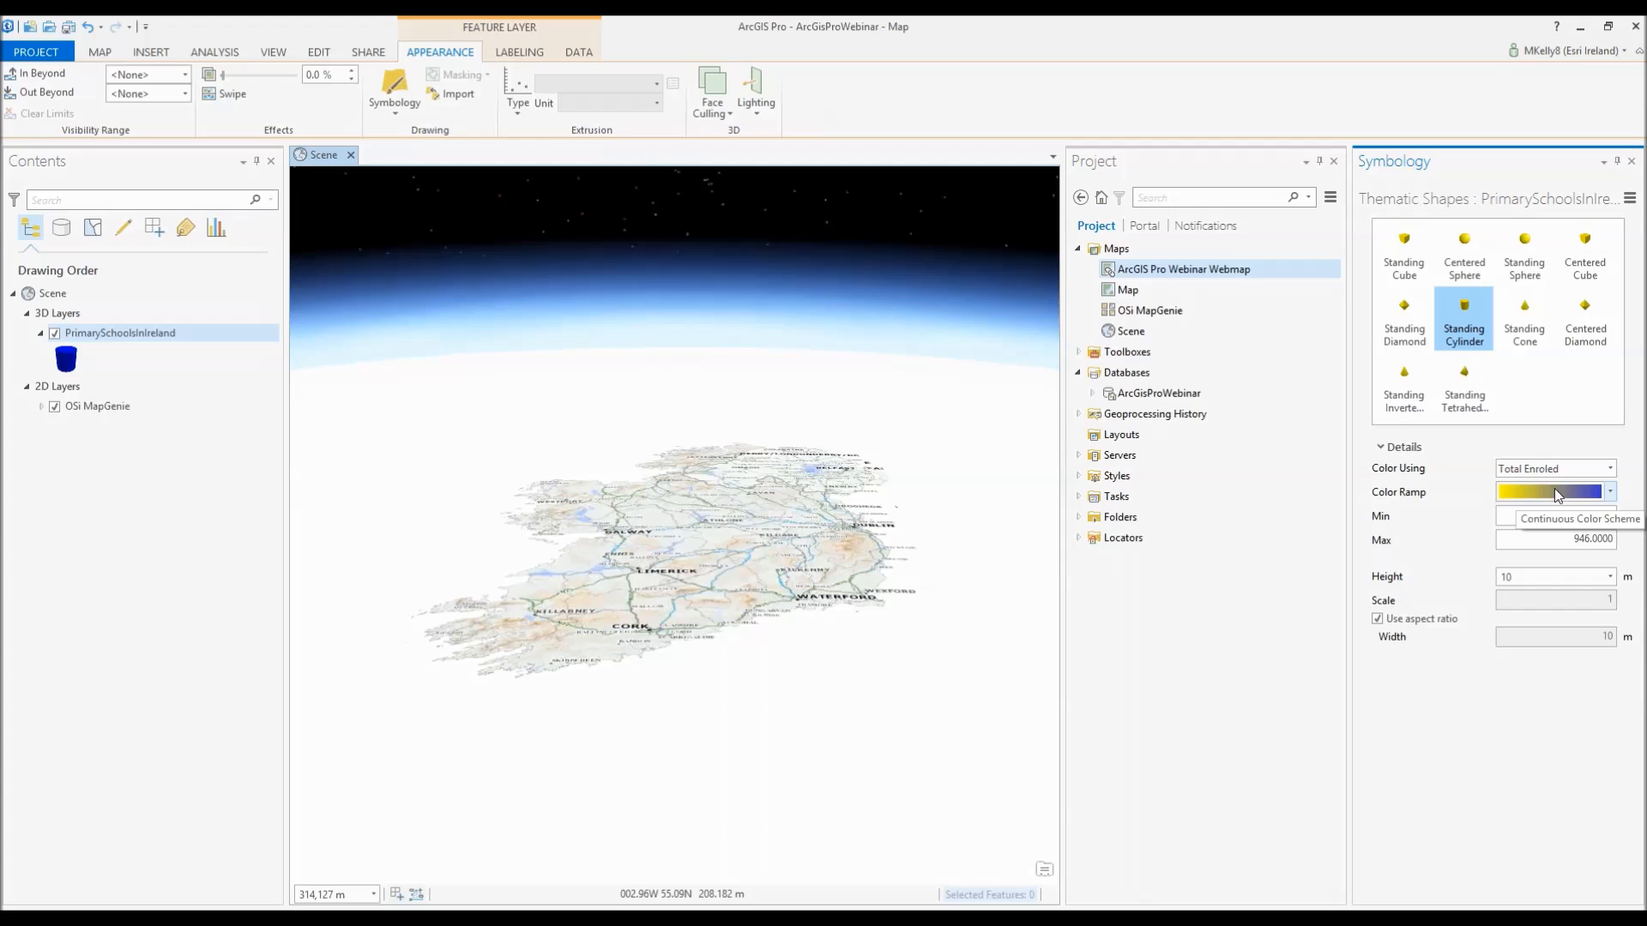
click(1611, 492)
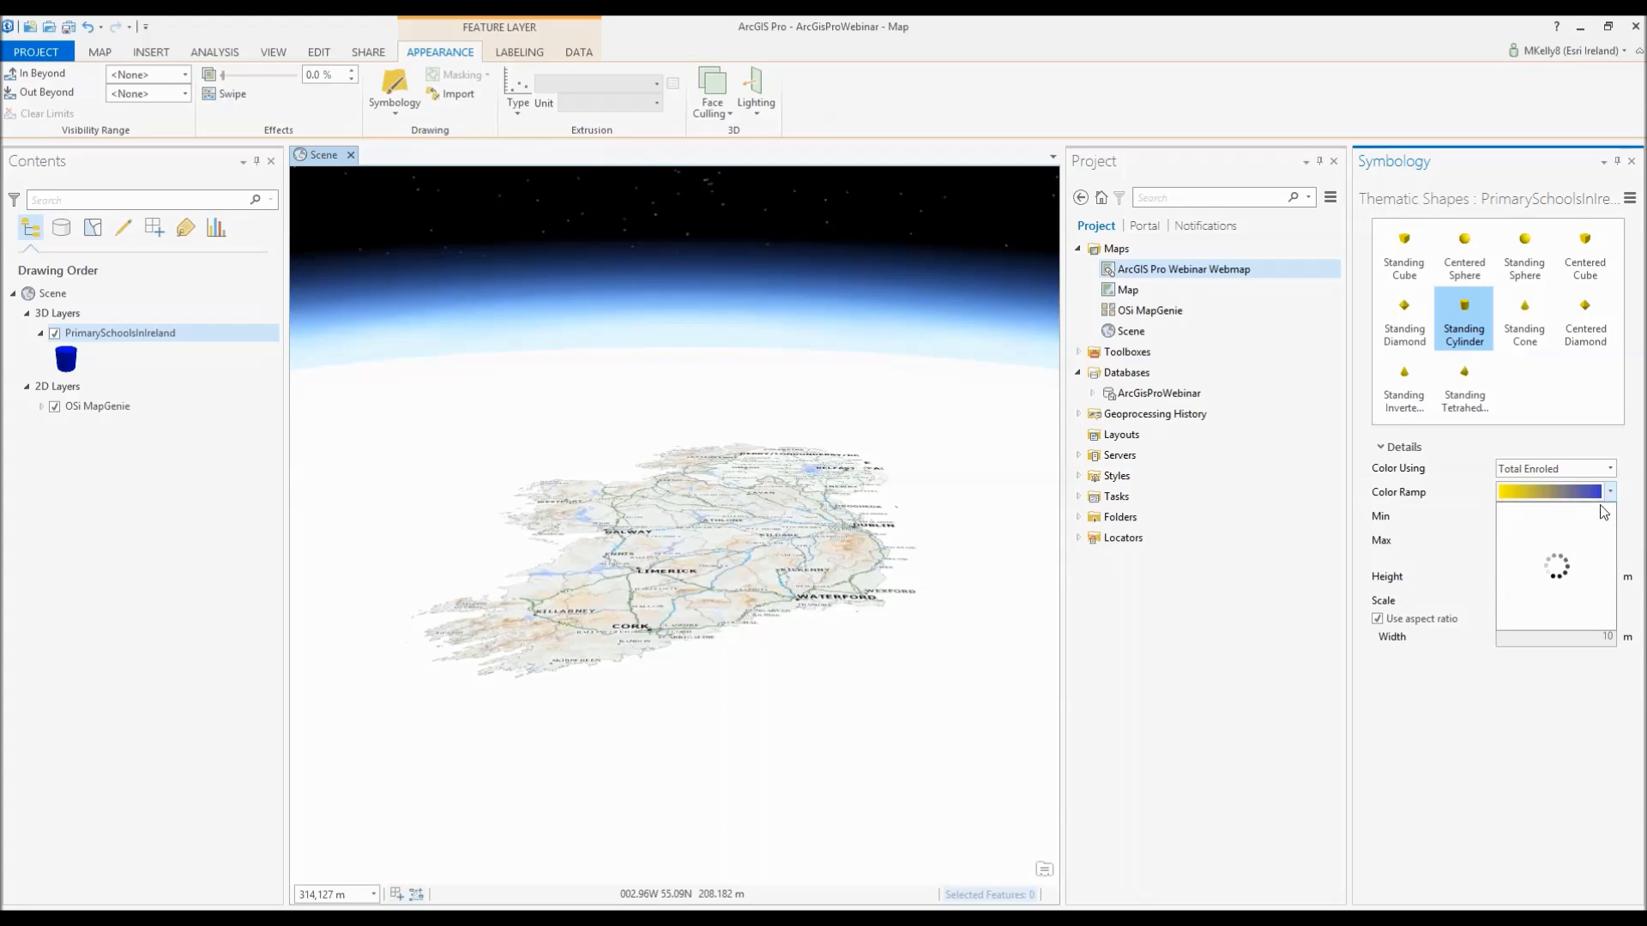
click(1557, 572)
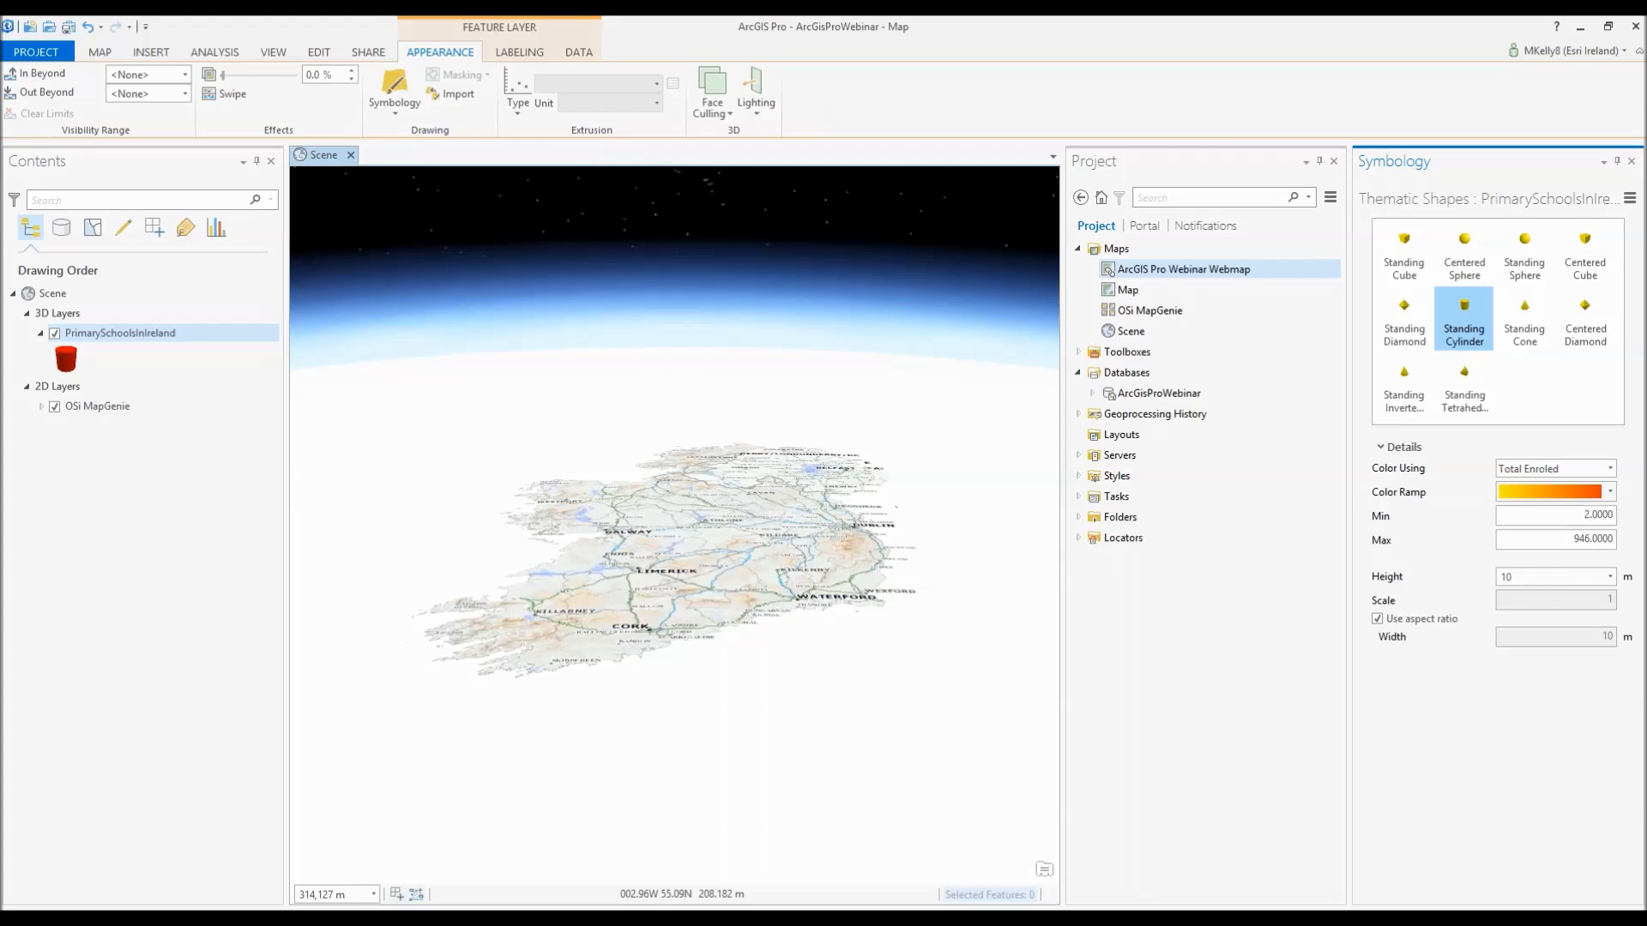
- Base the school cylinders' height on Total Enroled and save the project
click(1608, 578)
click(1570, 595)
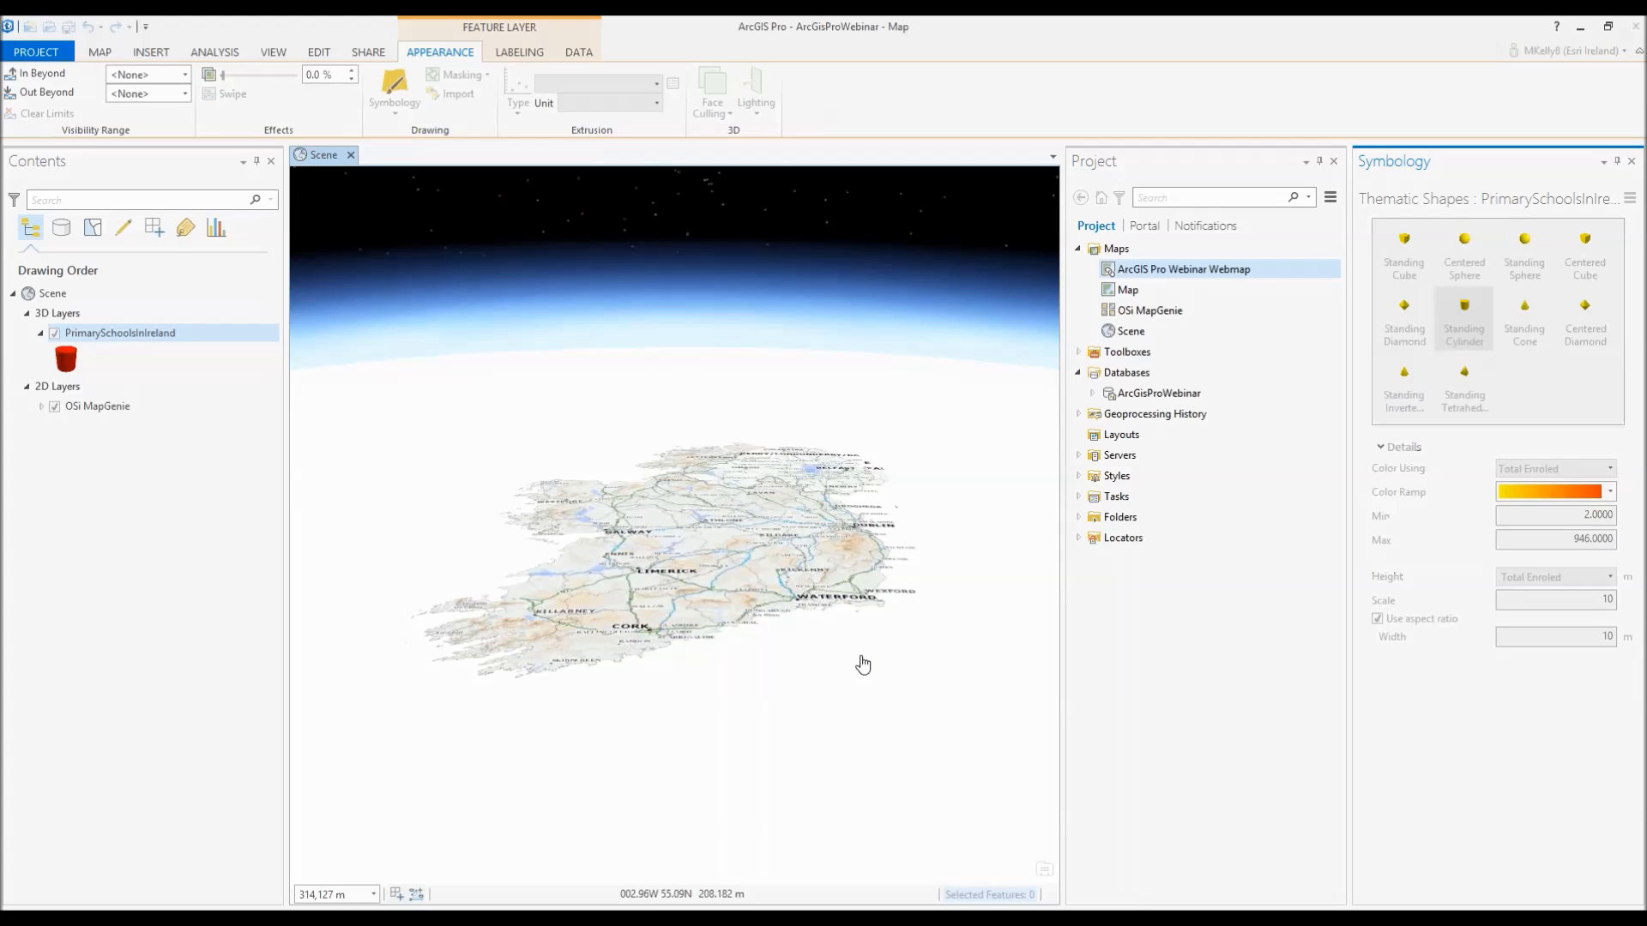
drag(703, 605, 650, 730)
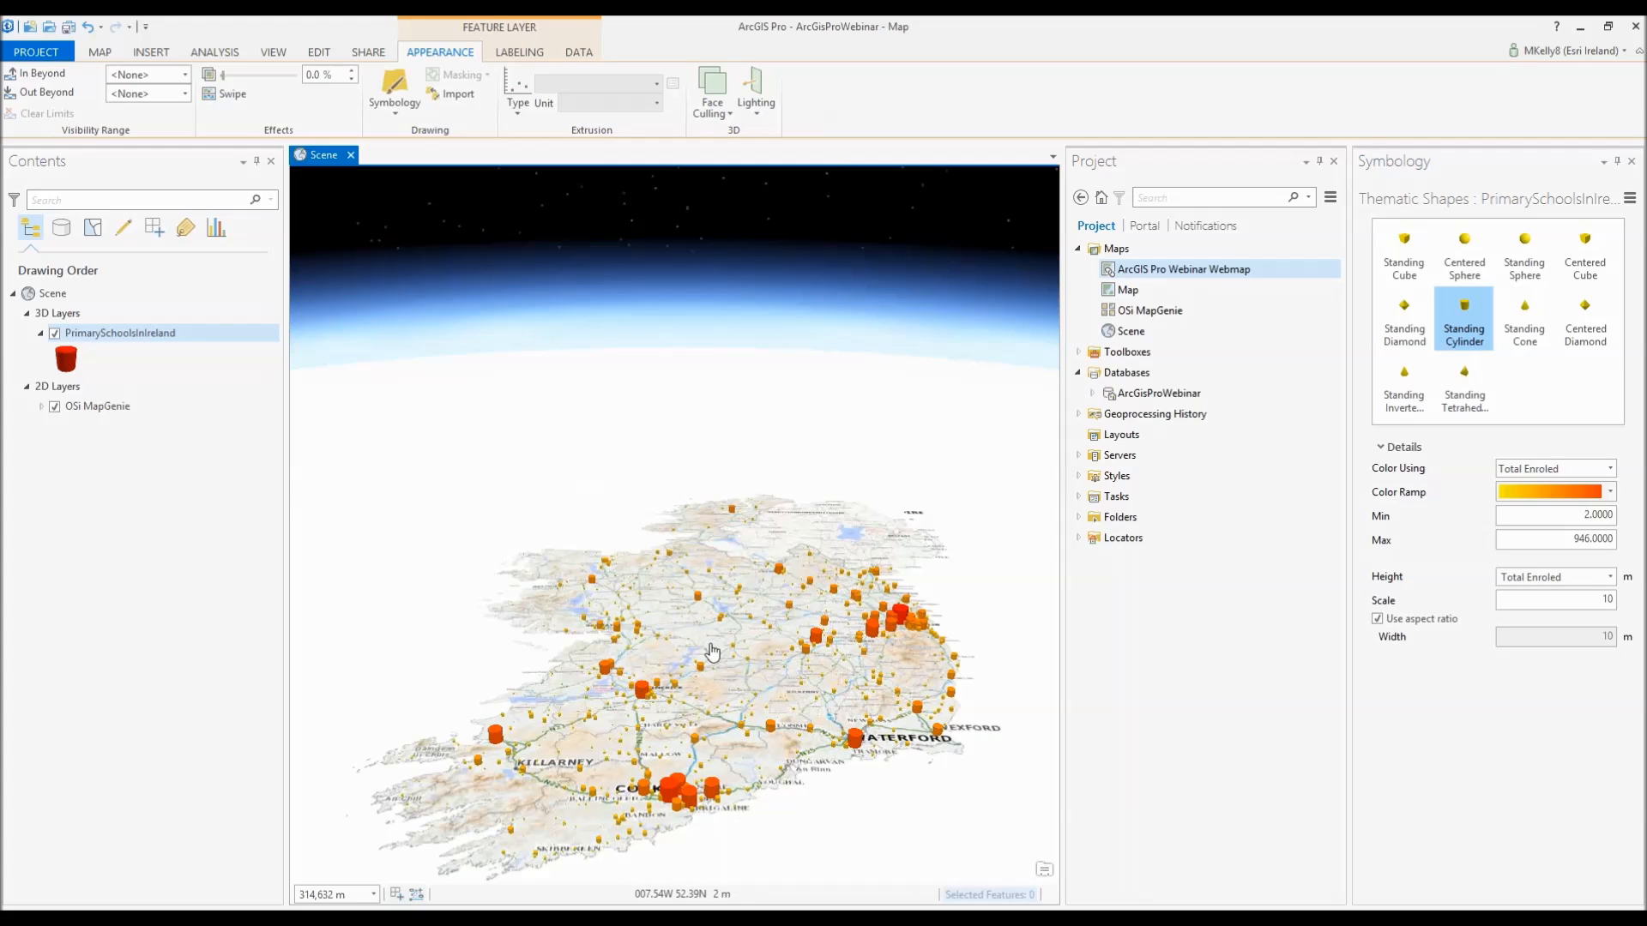
drag(716, 641, 709, 626)
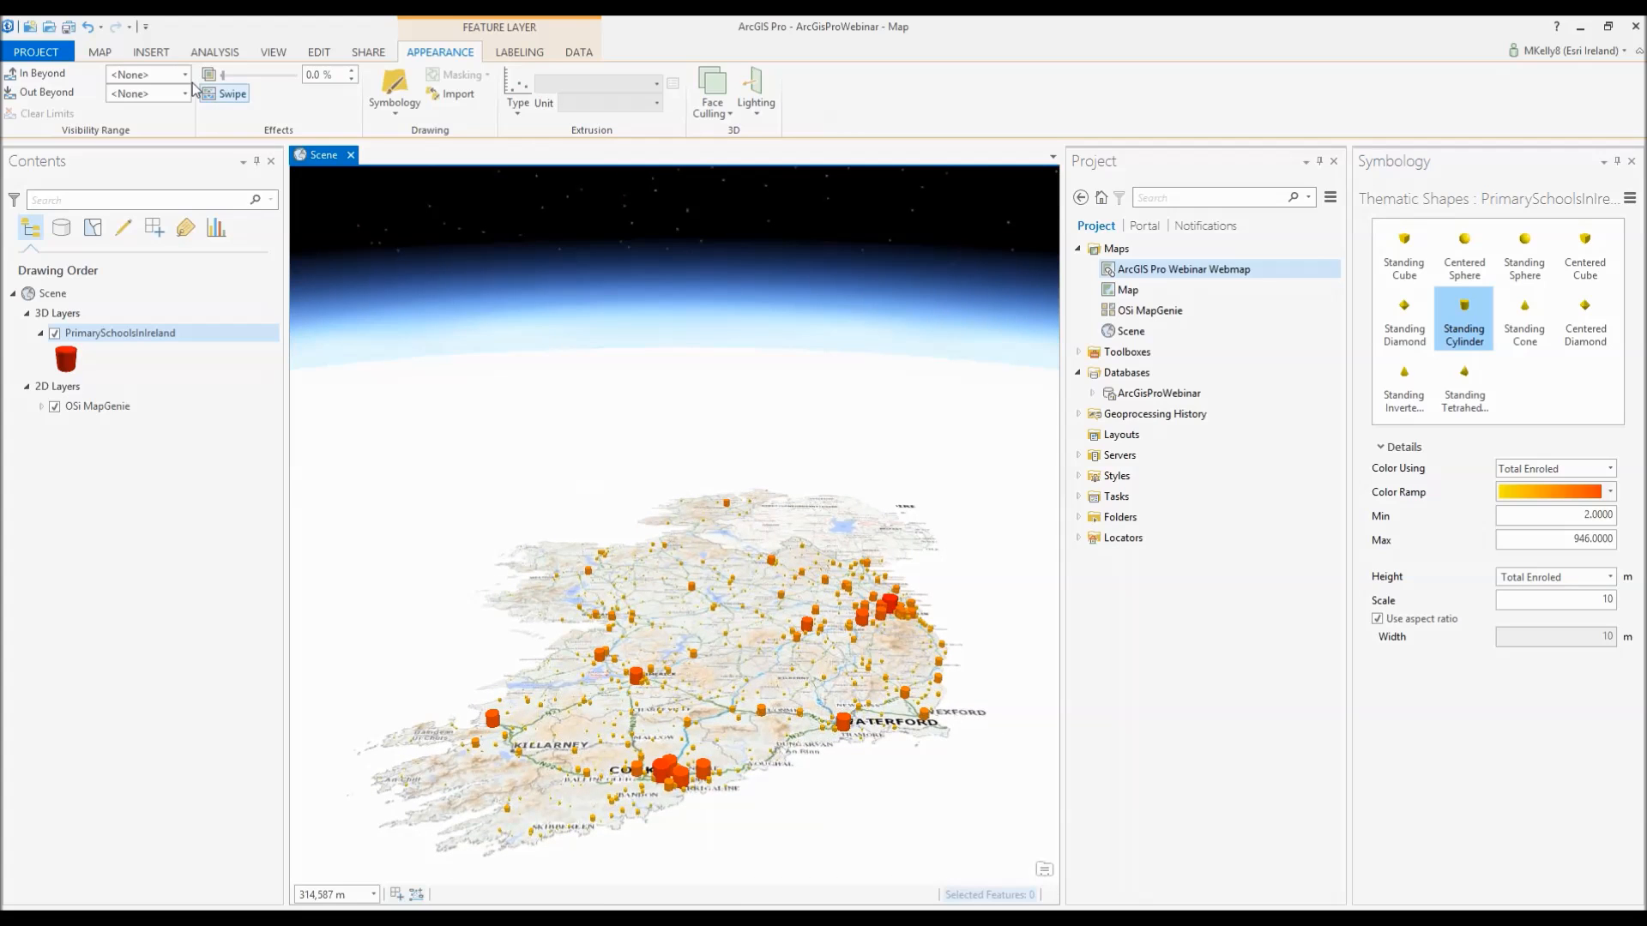
key(ctrl+s)
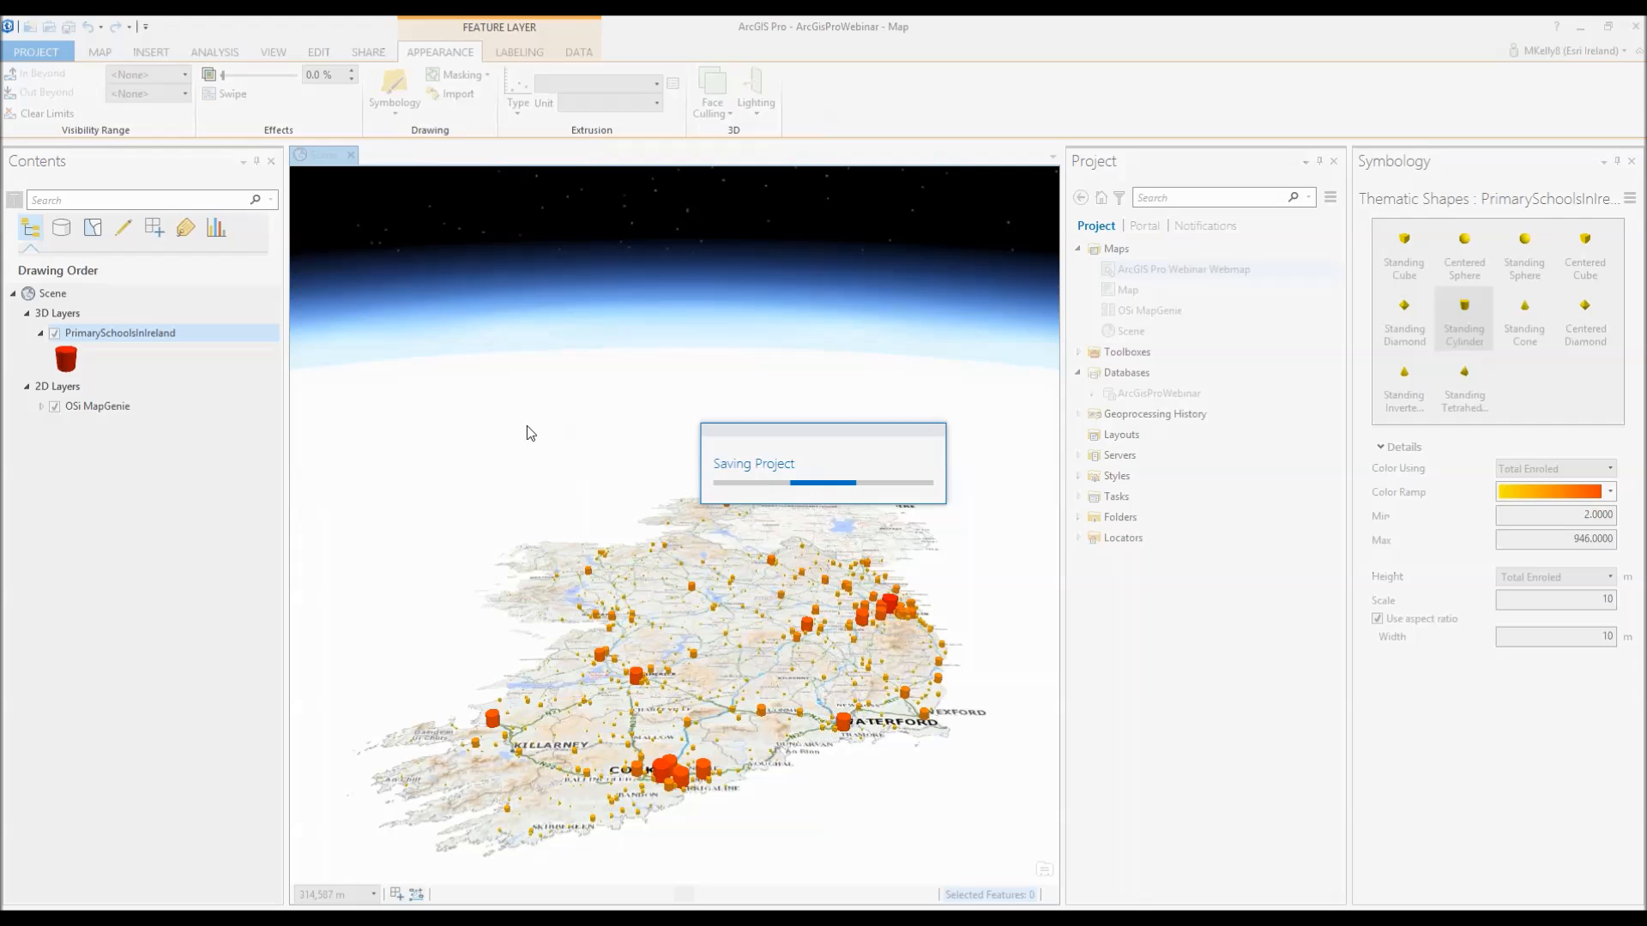
- Open the ArcGIS Pro Webinar Webmap docked beside the scene and link the two views
click(1632, 161)
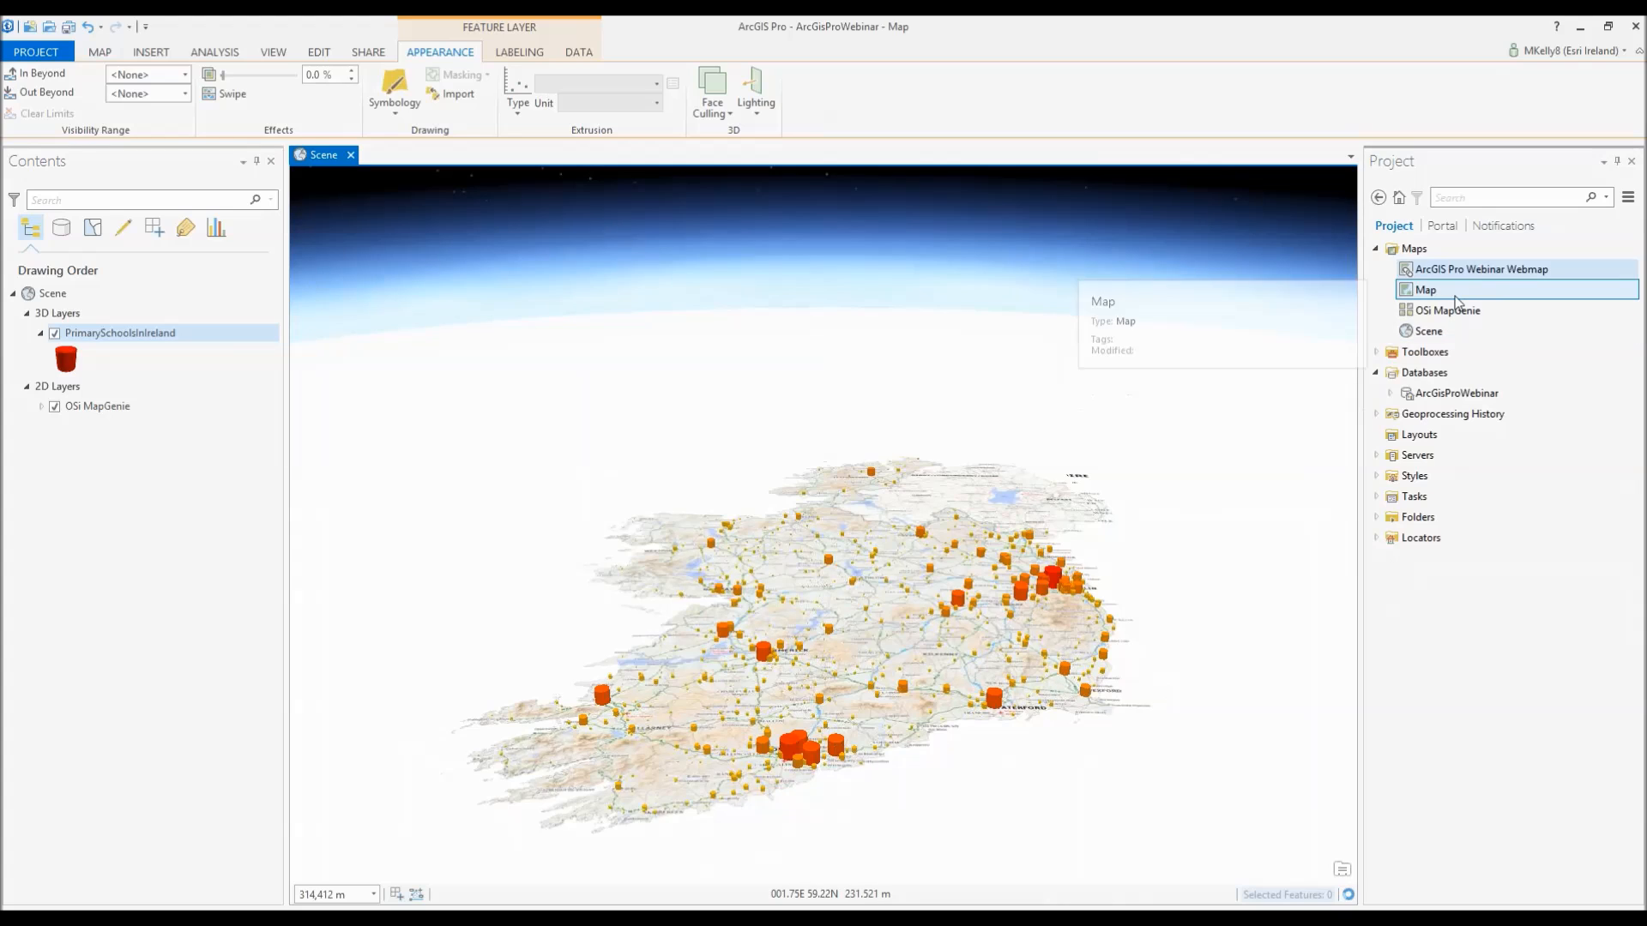
double_click(1467, 269)
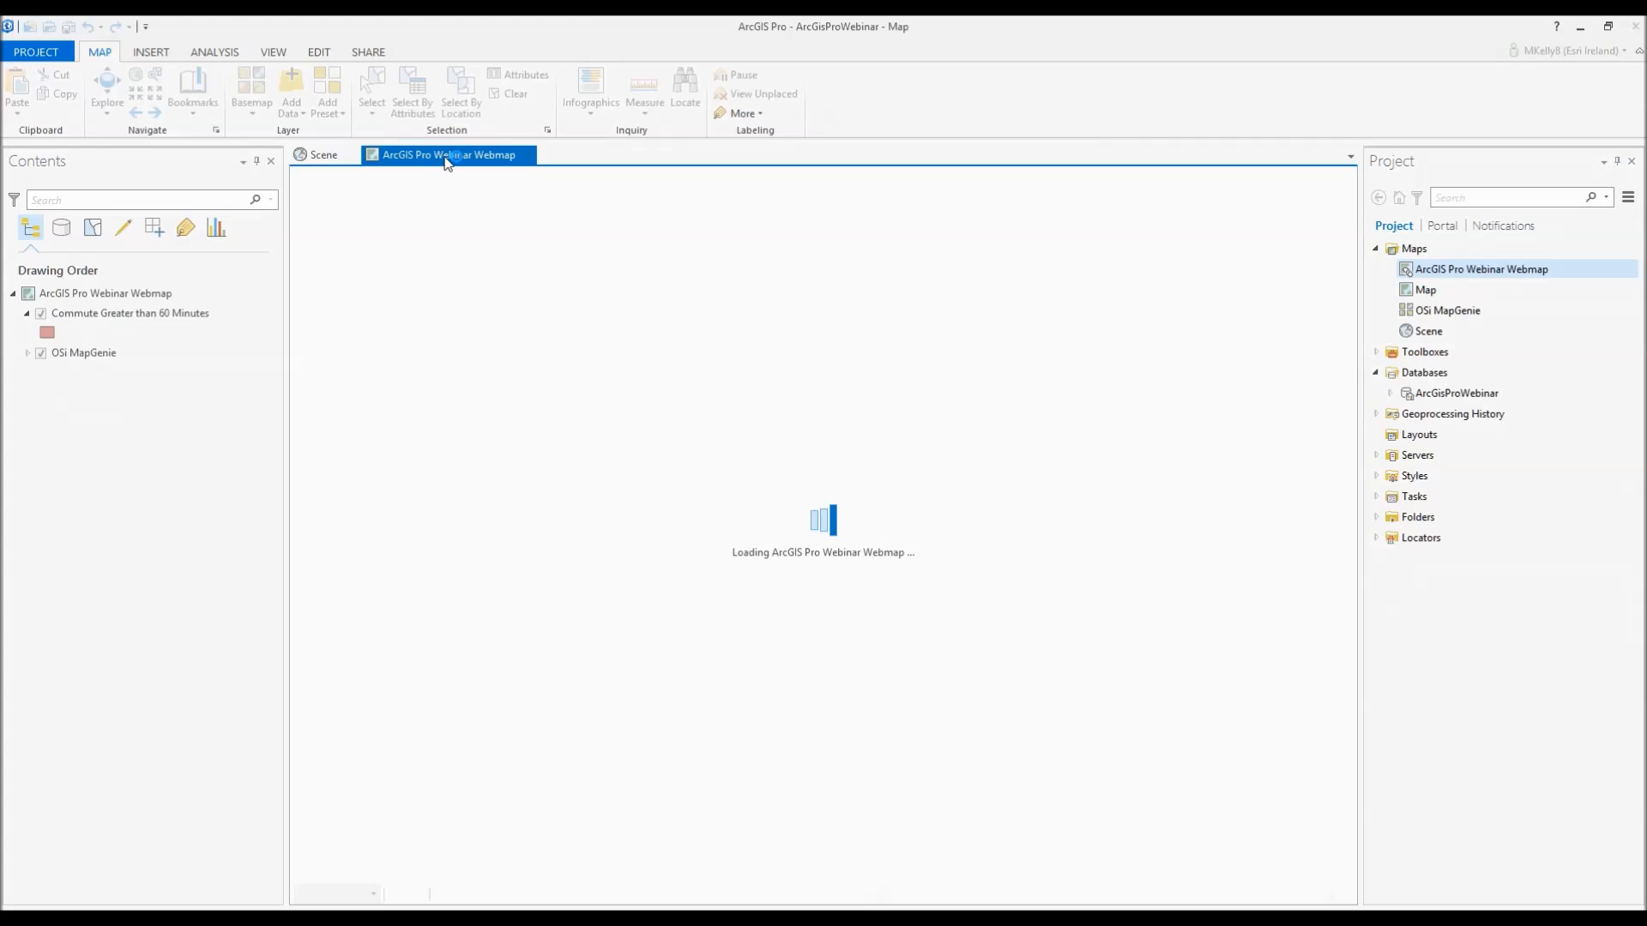
drag(448, 163, 862, 528)
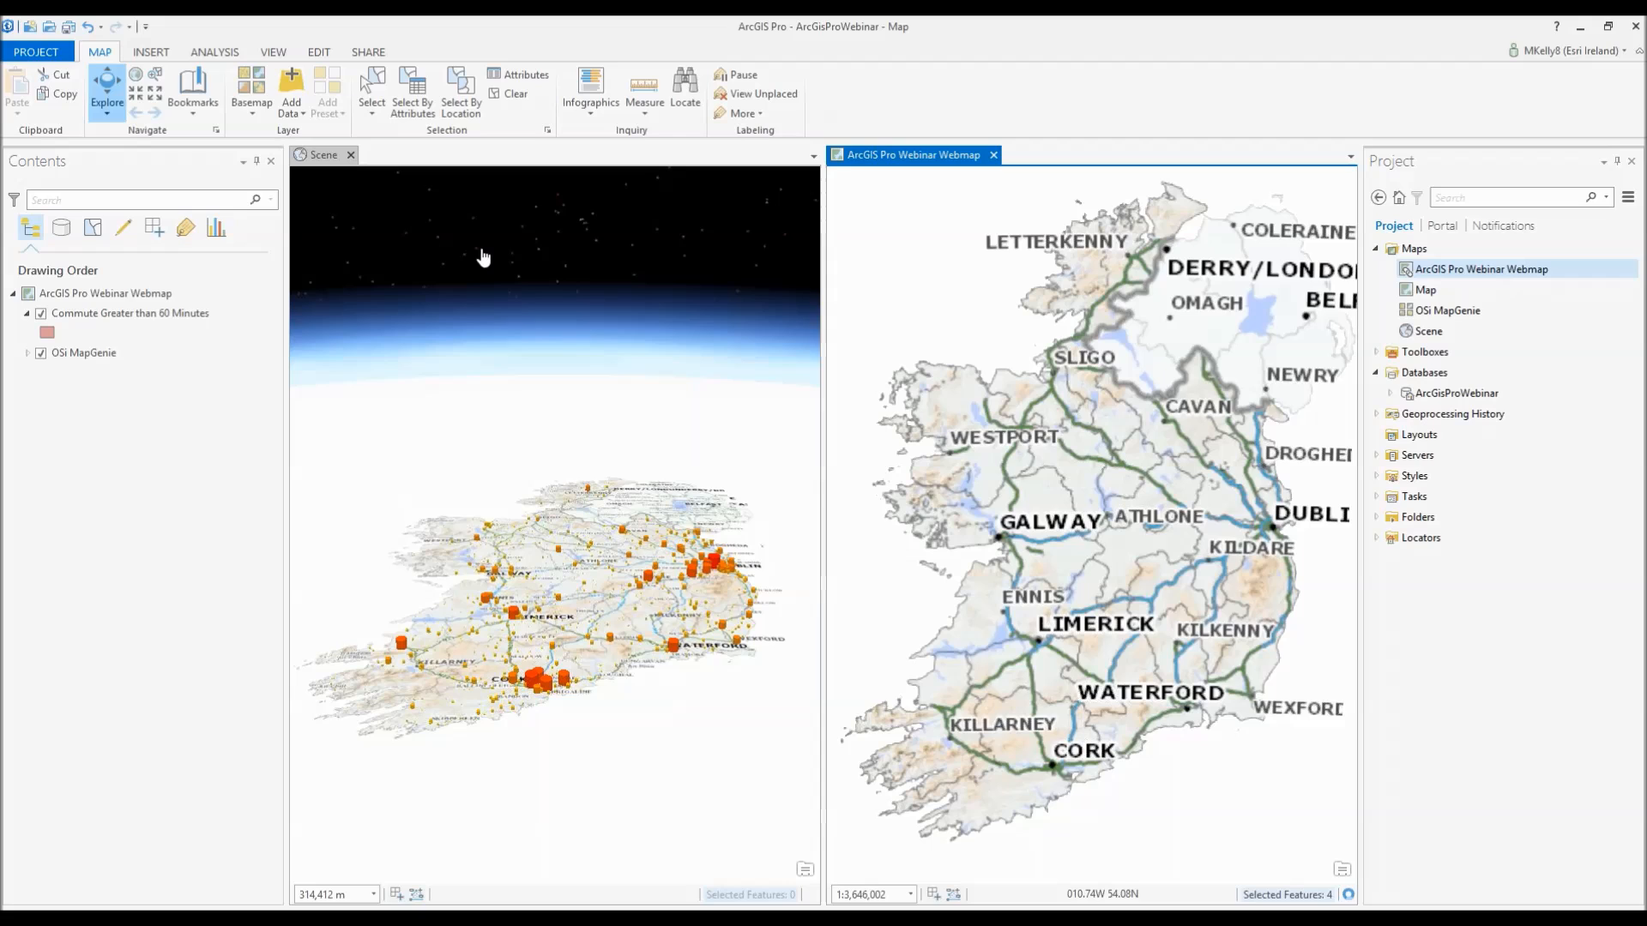
click(274, 52)
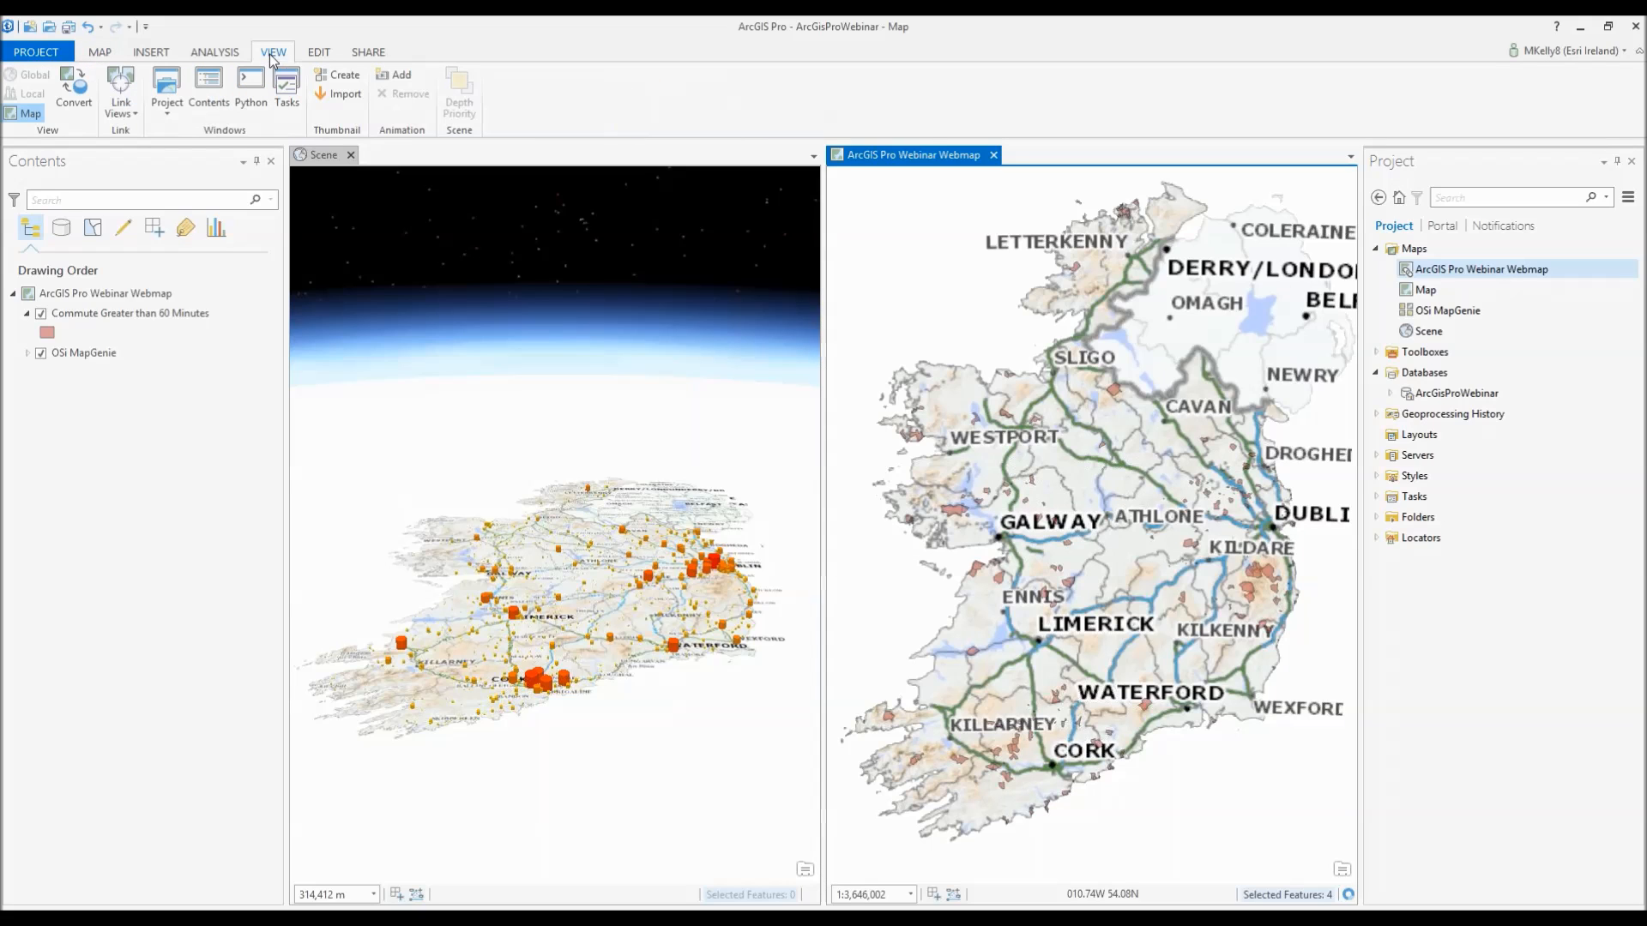
click(121, 89)
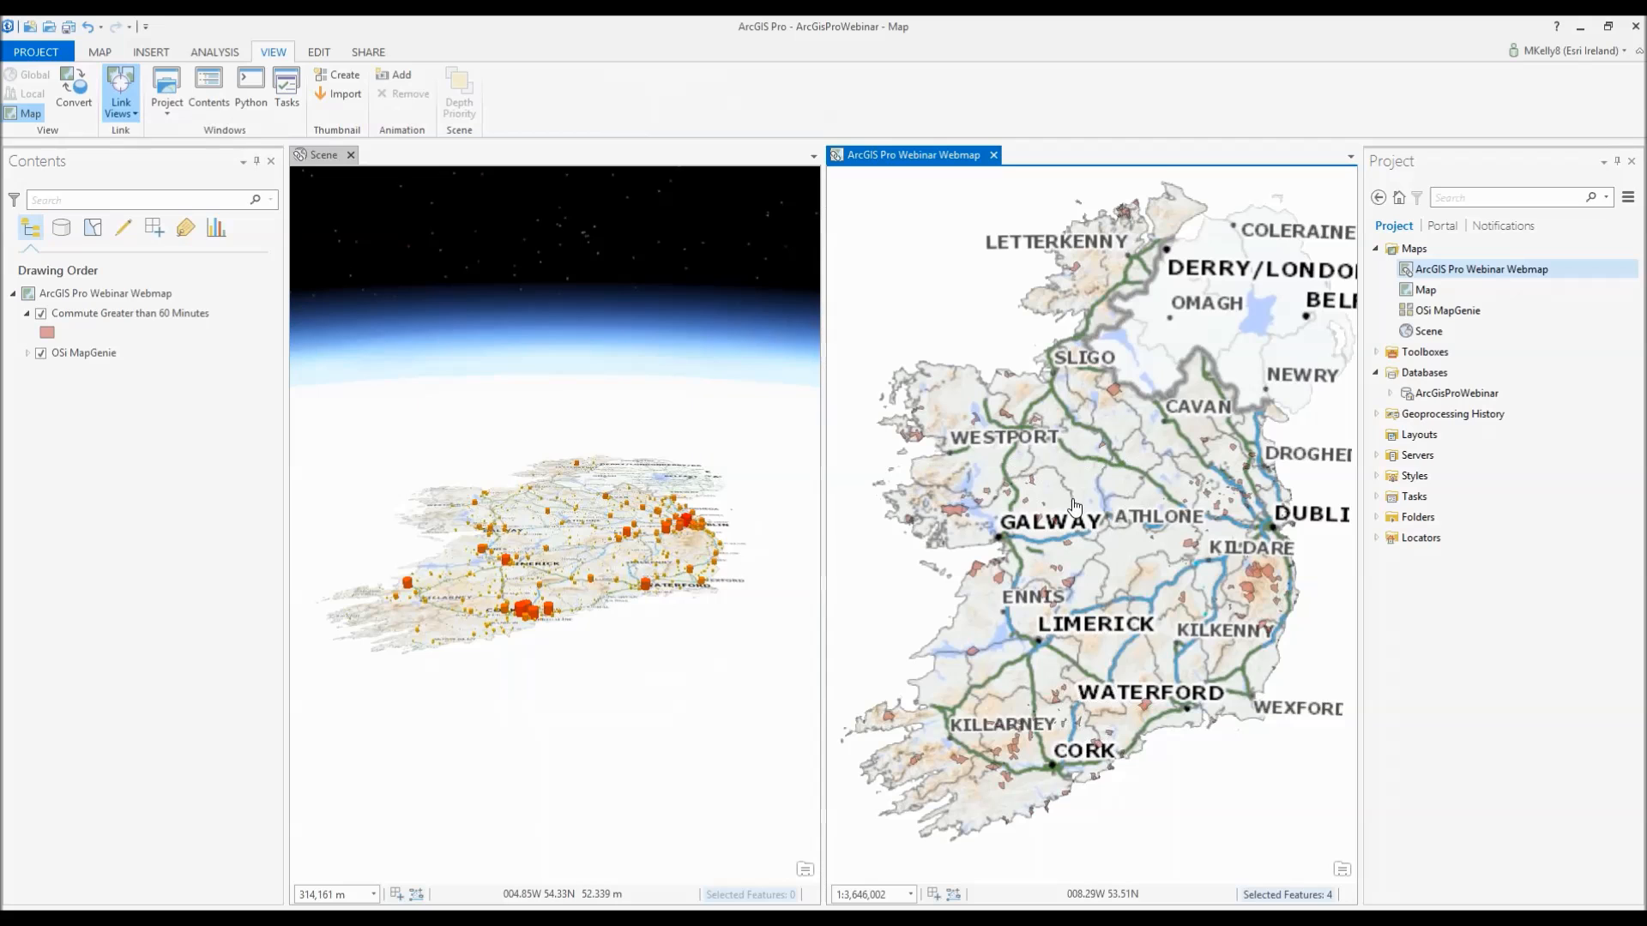
- Examine how the linked 2D web map and 3D scene follow each other when either view is navigated around Ireland
drag(1061, 403, 1060, 406)
drag(1164, 481, 1157, 595)
scroll(1158, 595, up, 2)
scroll(1124, 558, up, 2)
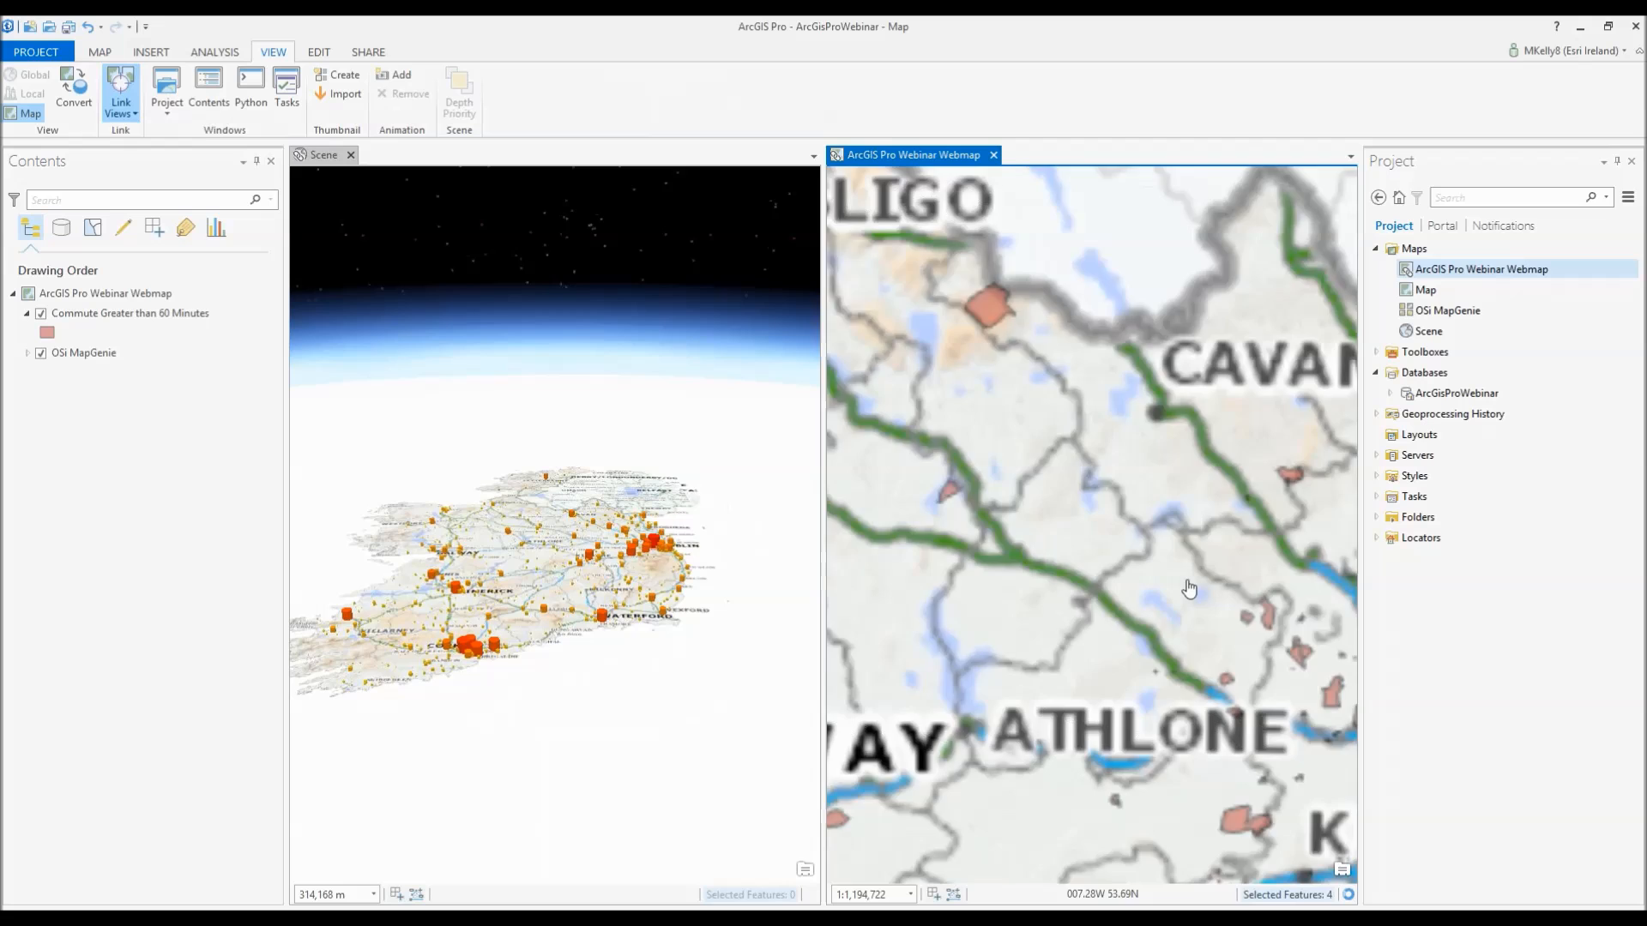
scroll(1124, 558, down, 3)
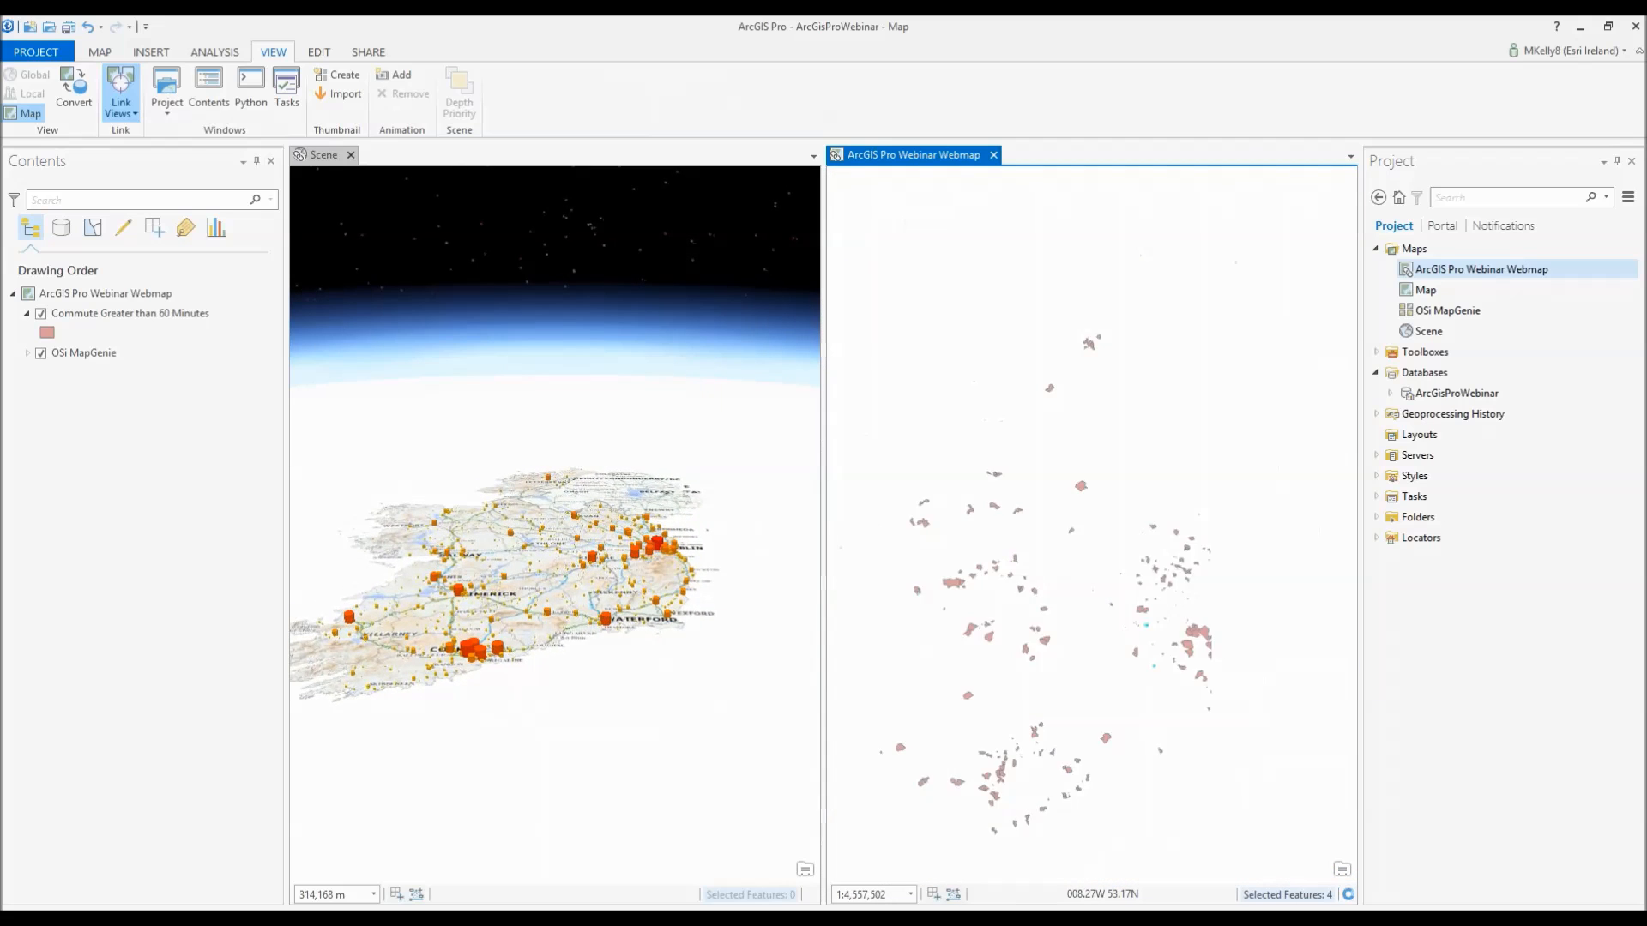
scroll(1127, 570, up, 2)
drag(1127, 570, 1094, 564)
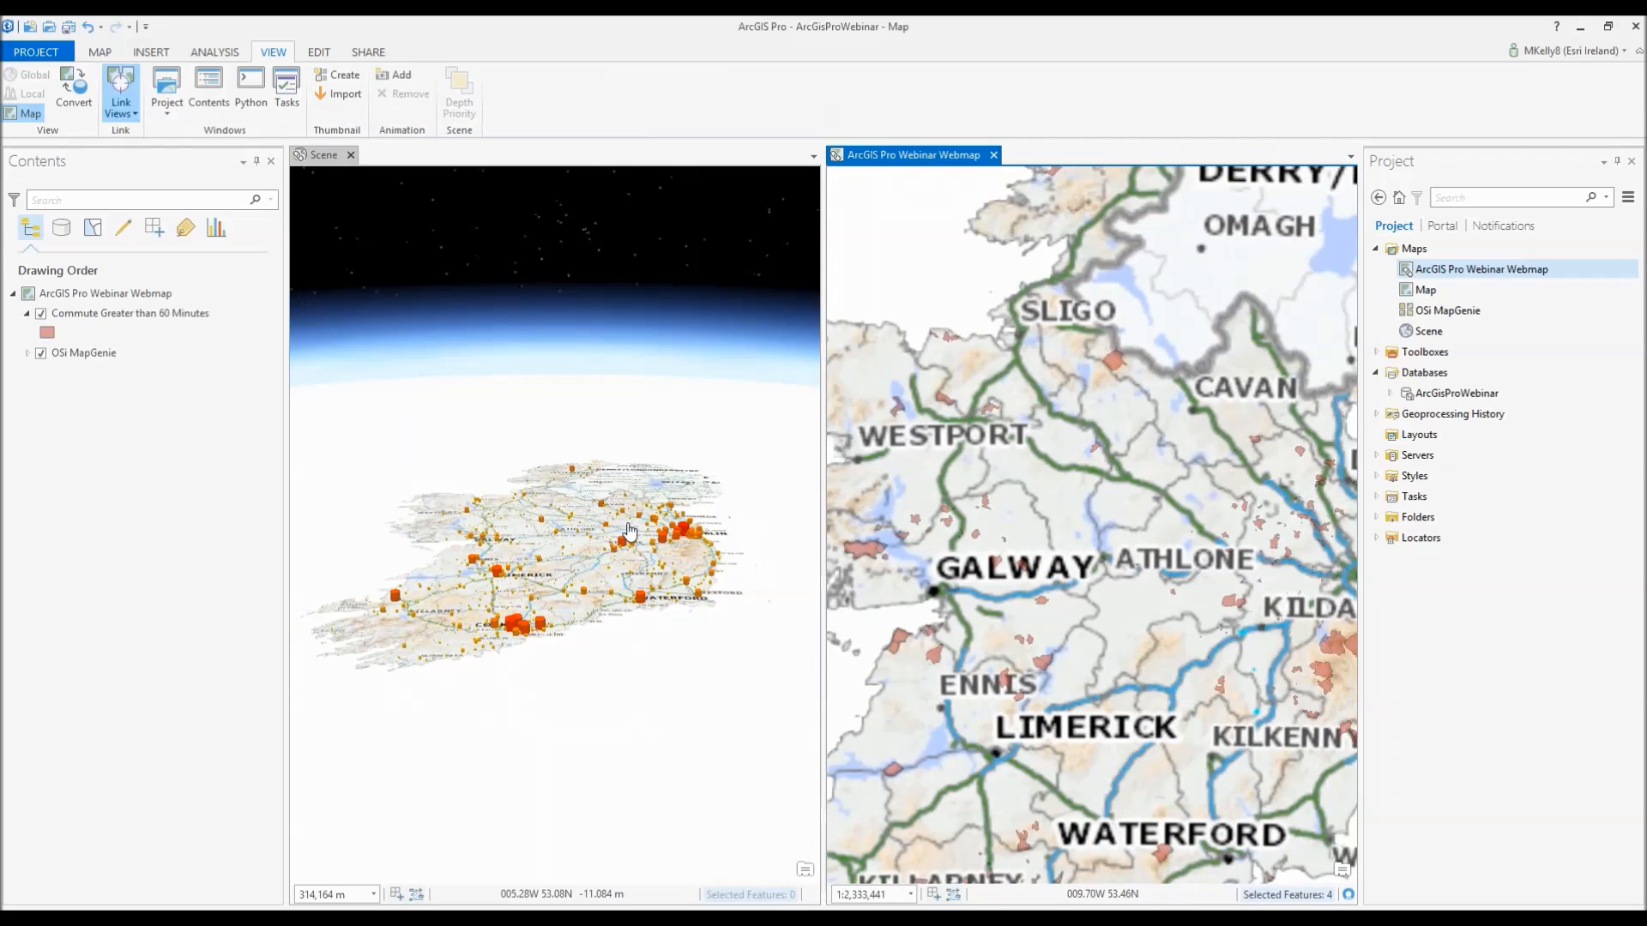
drag(631, 550, 630, 639)
scroll(632, 636, up, 4)
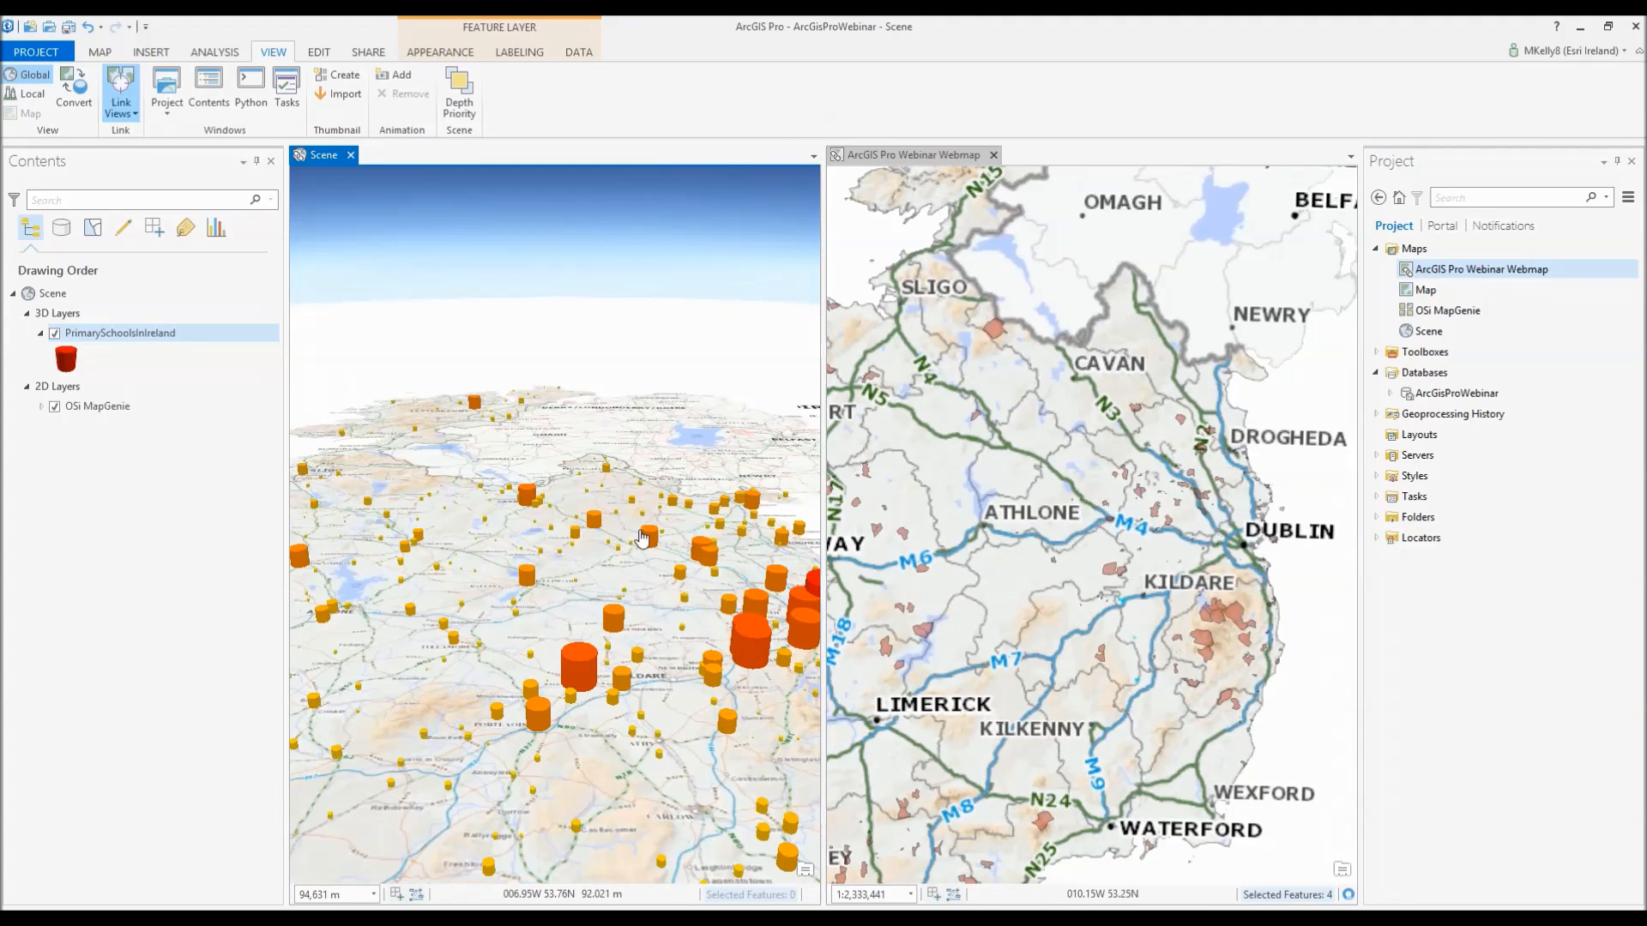
scroll(604, 507, up, 2)
drag(603, 508, 759, 673)
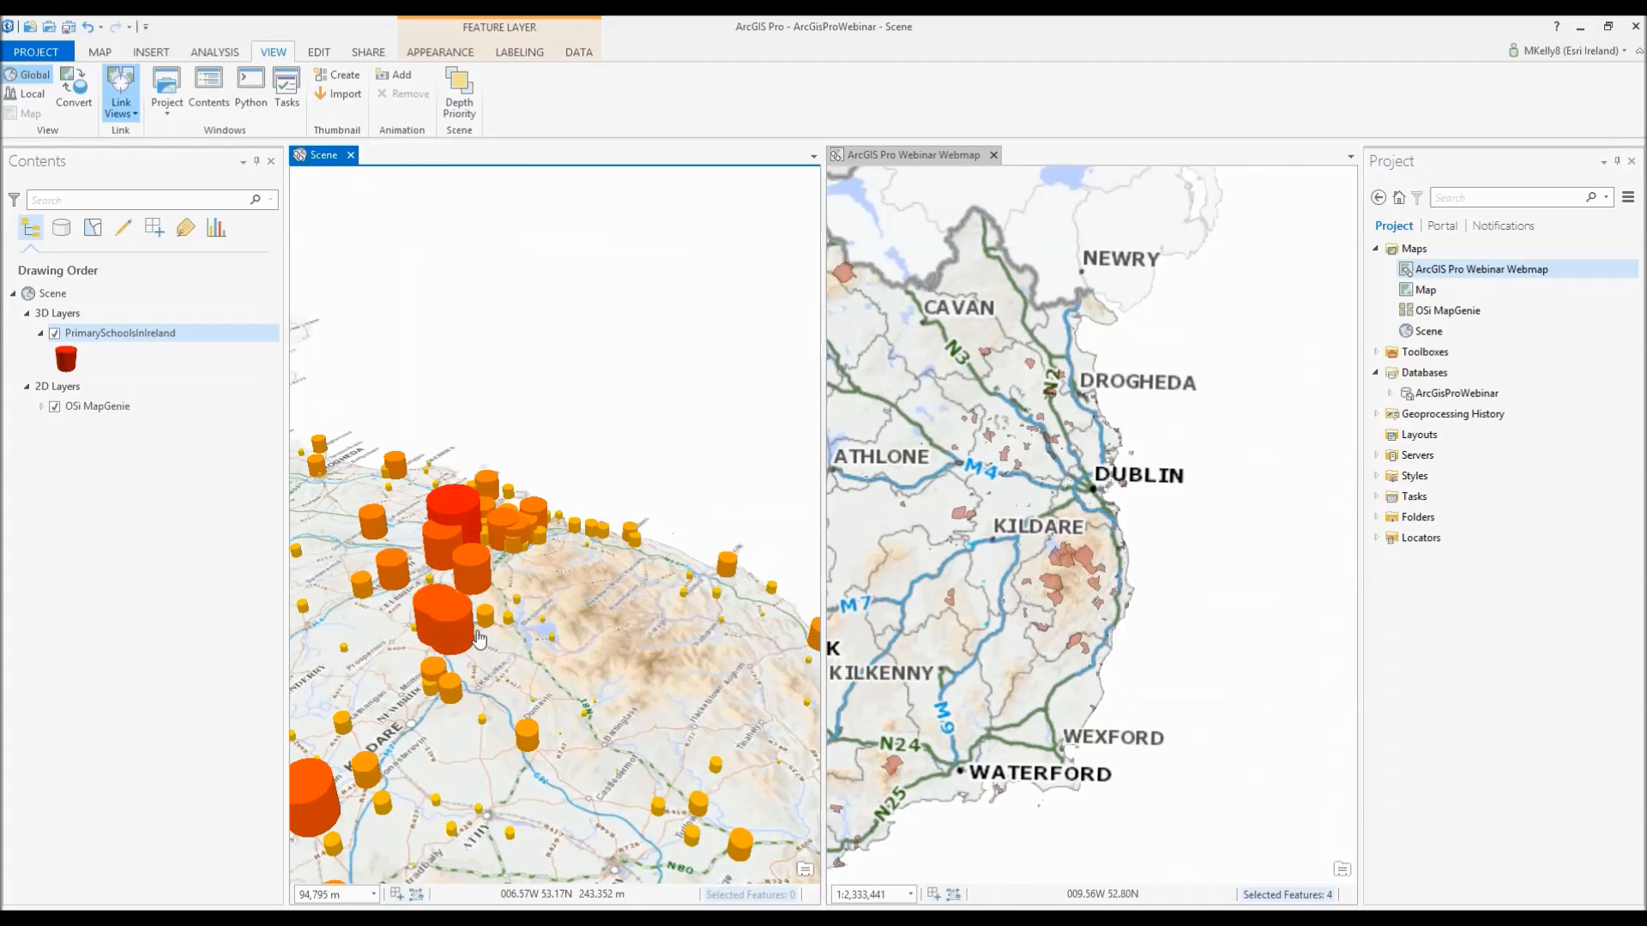
drag(480, 639, 667, 720)
drag(623, 669, 663, 694)
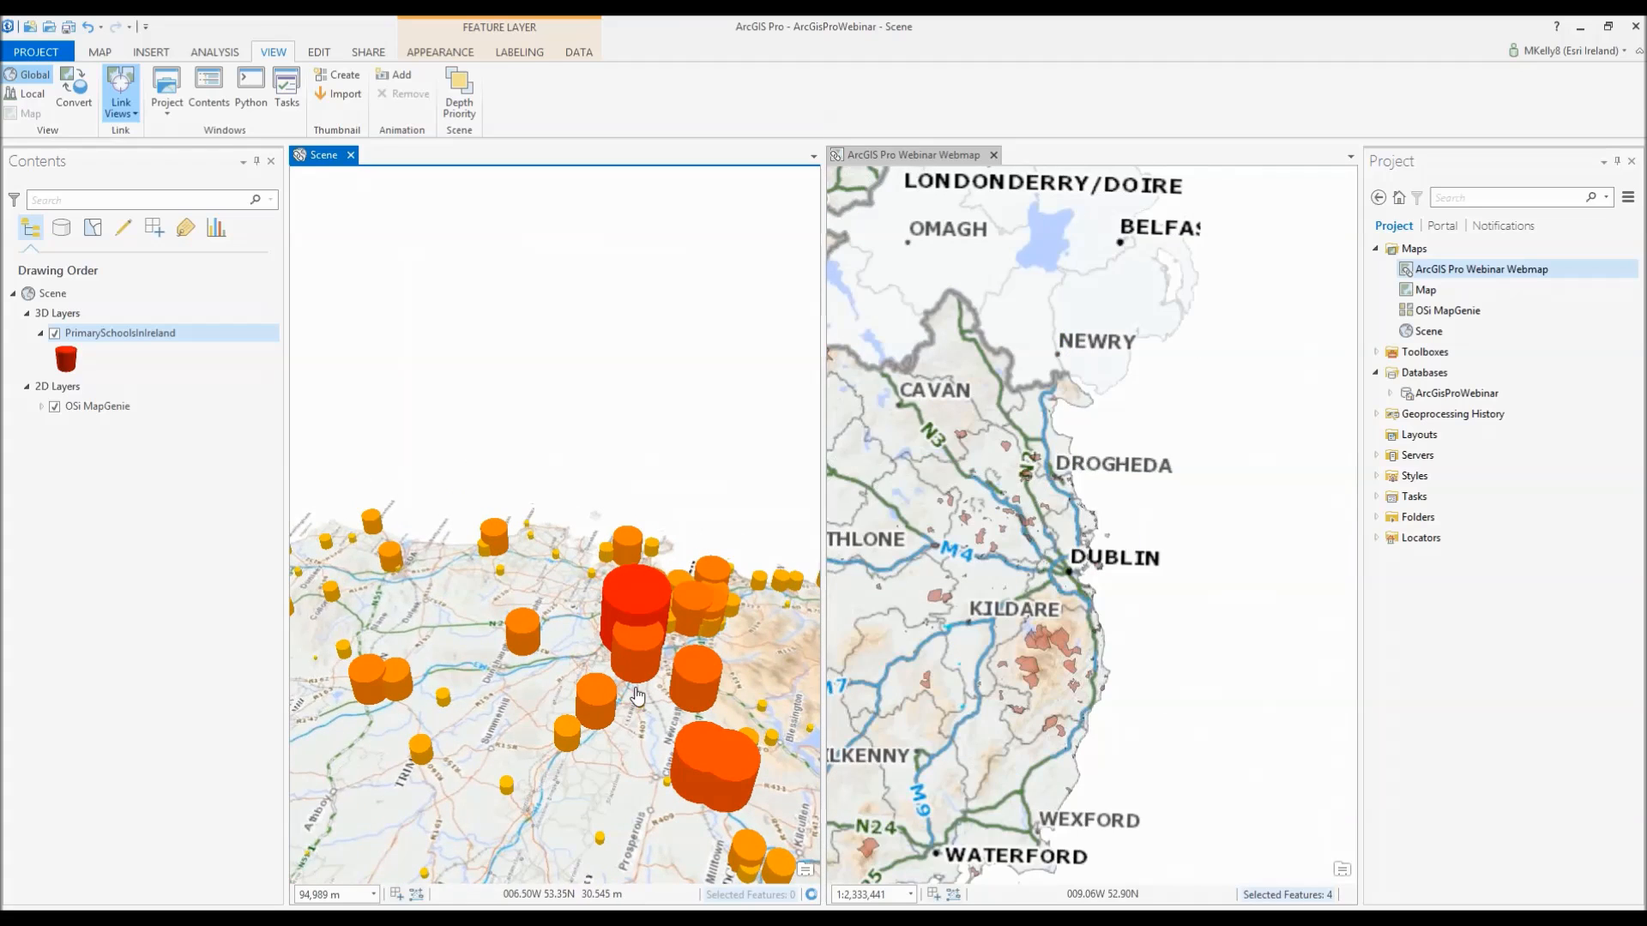
- Close the ArcGIS Pro Webinar Webmap view and make the scene the active view
scroll(663, 695, down, 3)
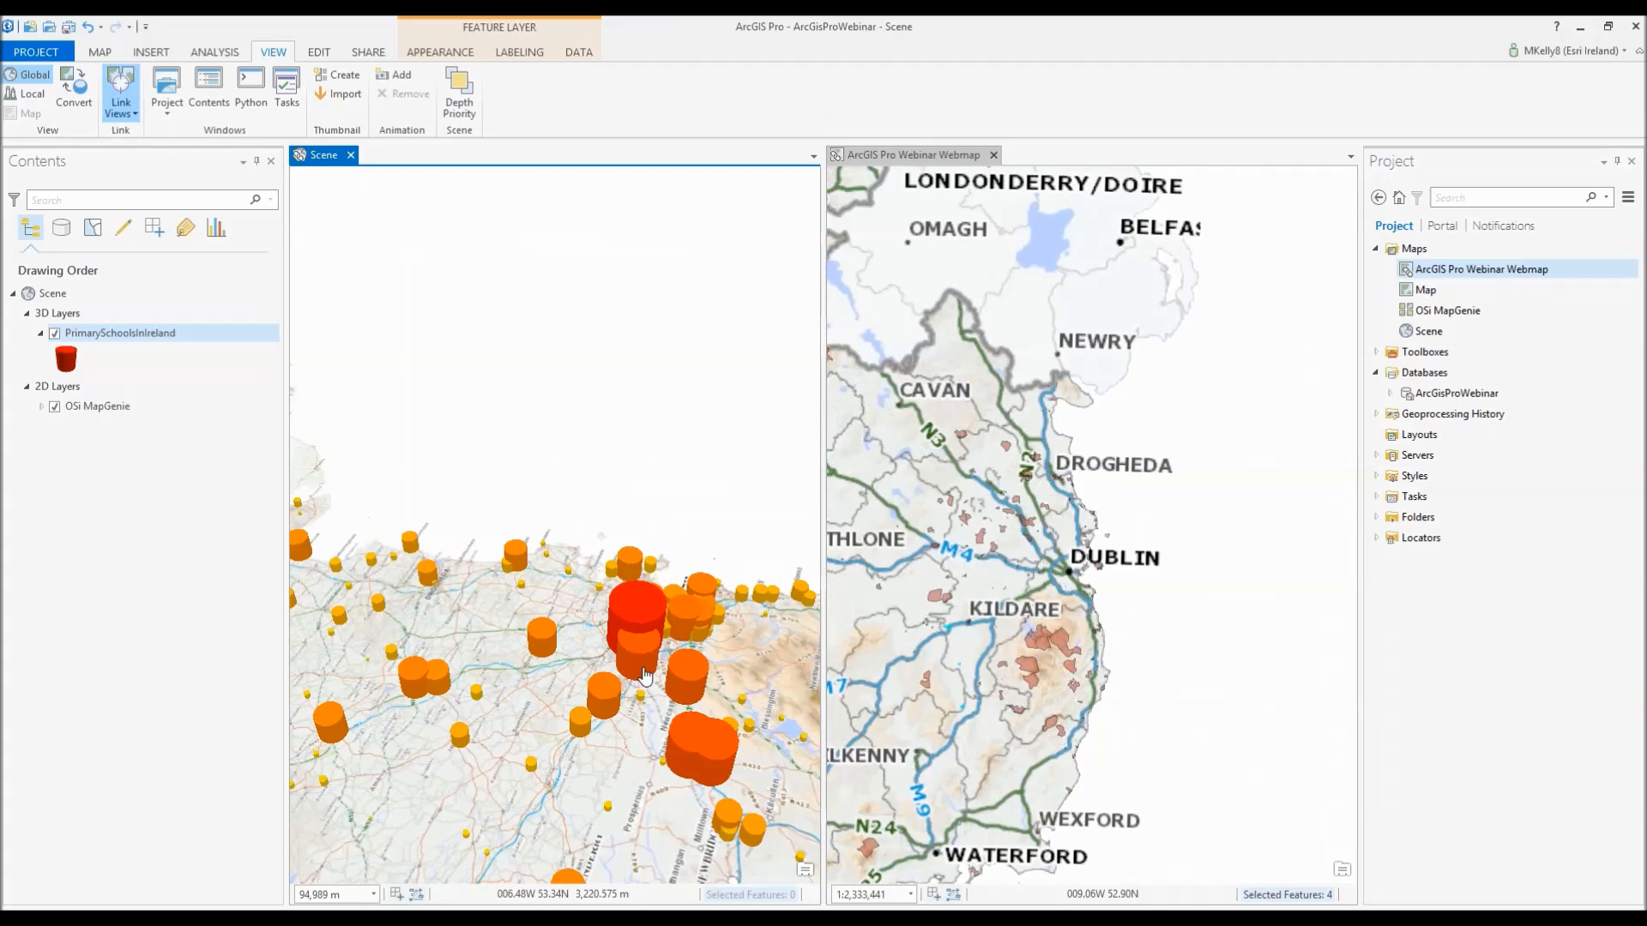
drag(646, 675, 749, 471)
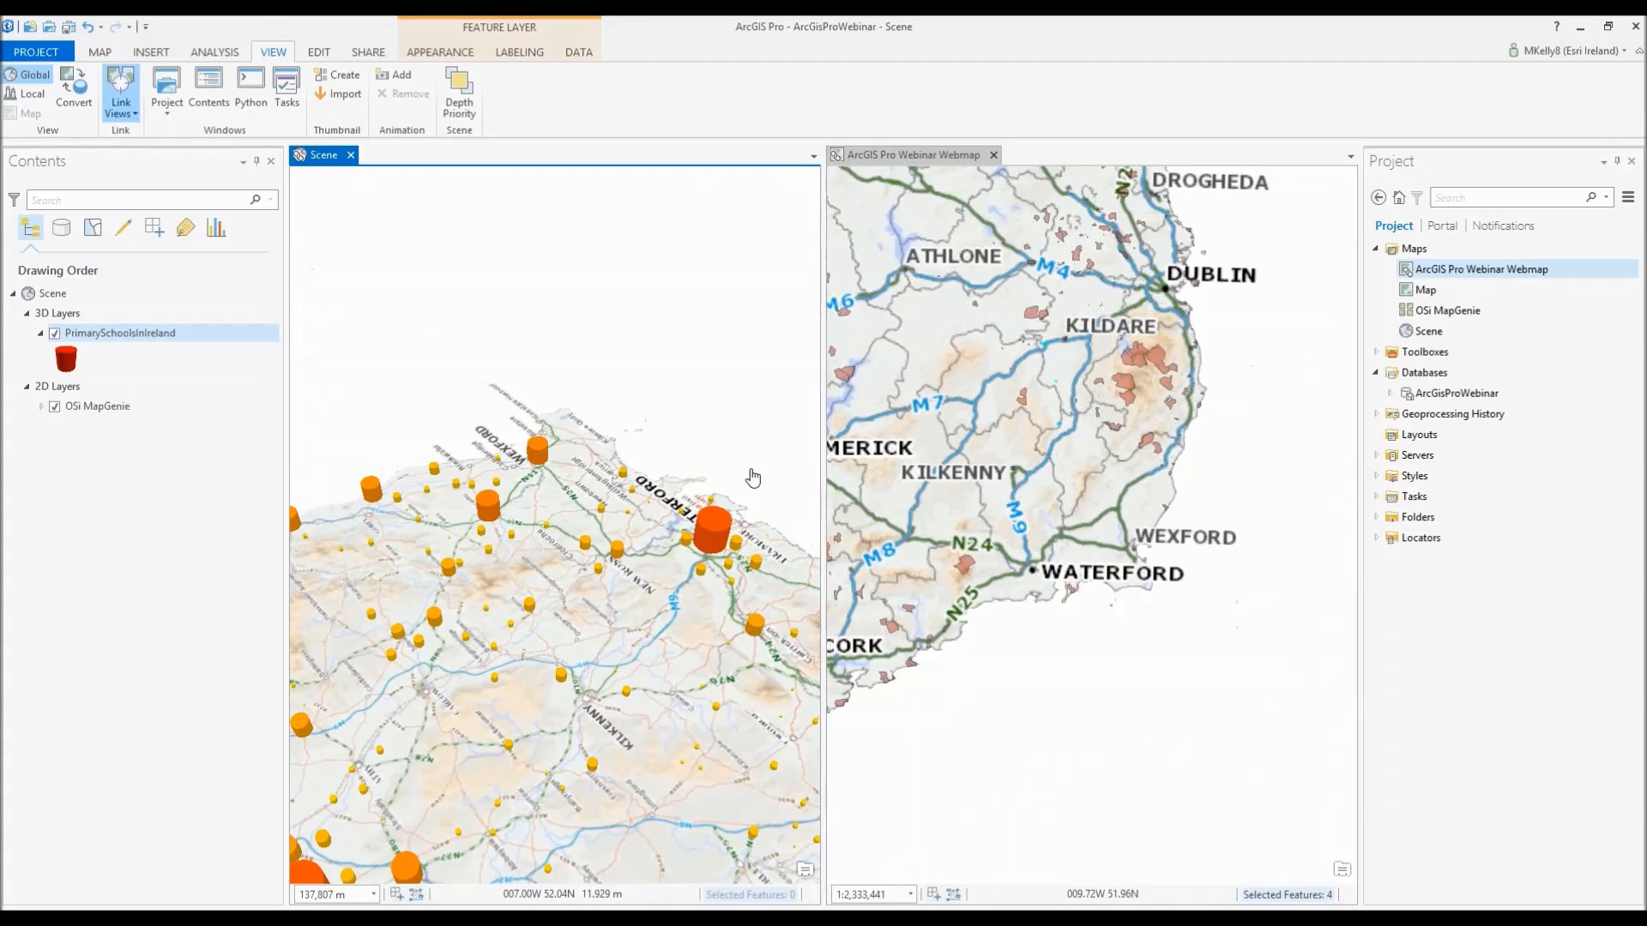
key(alt+Tab)
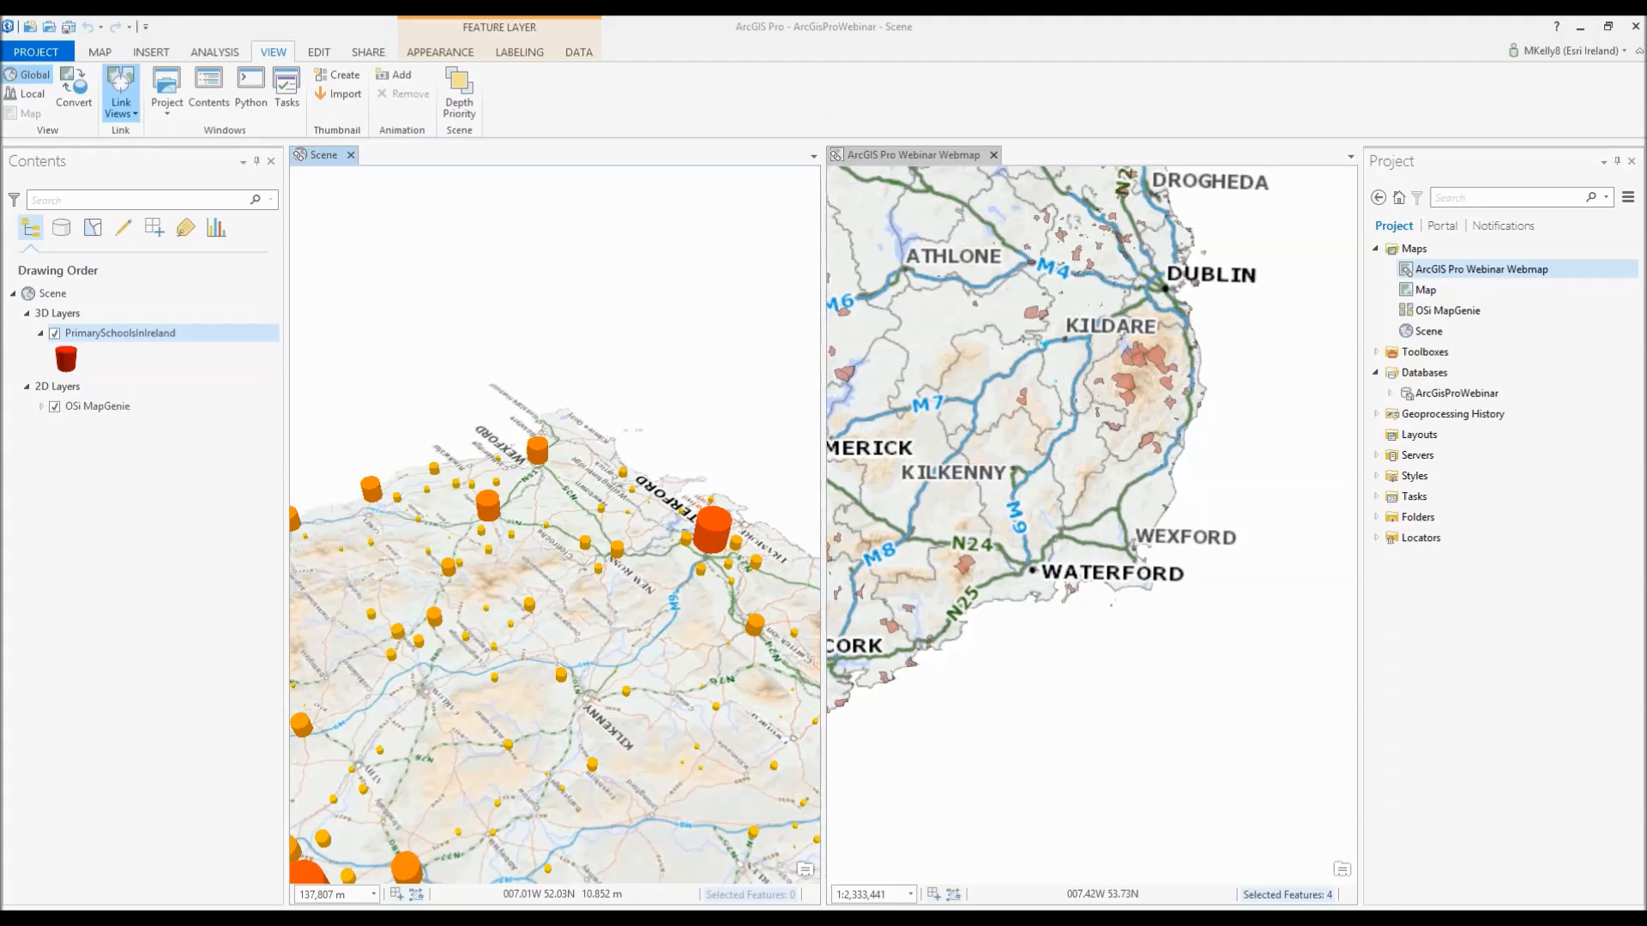
click(994, 155)
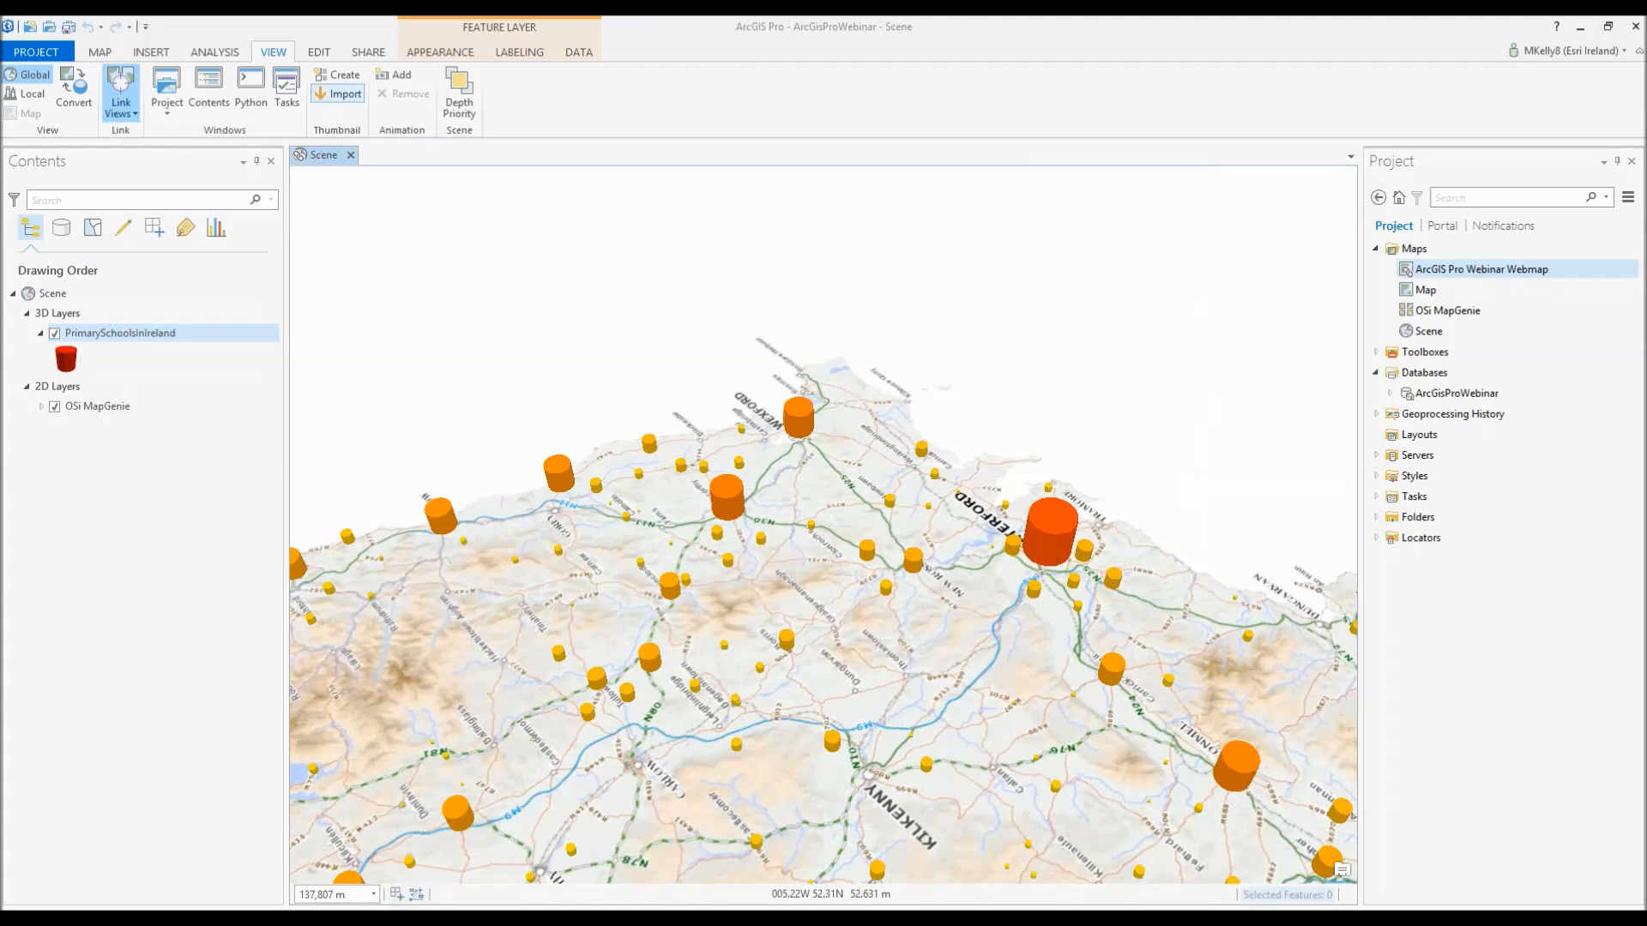
click(324, 162)
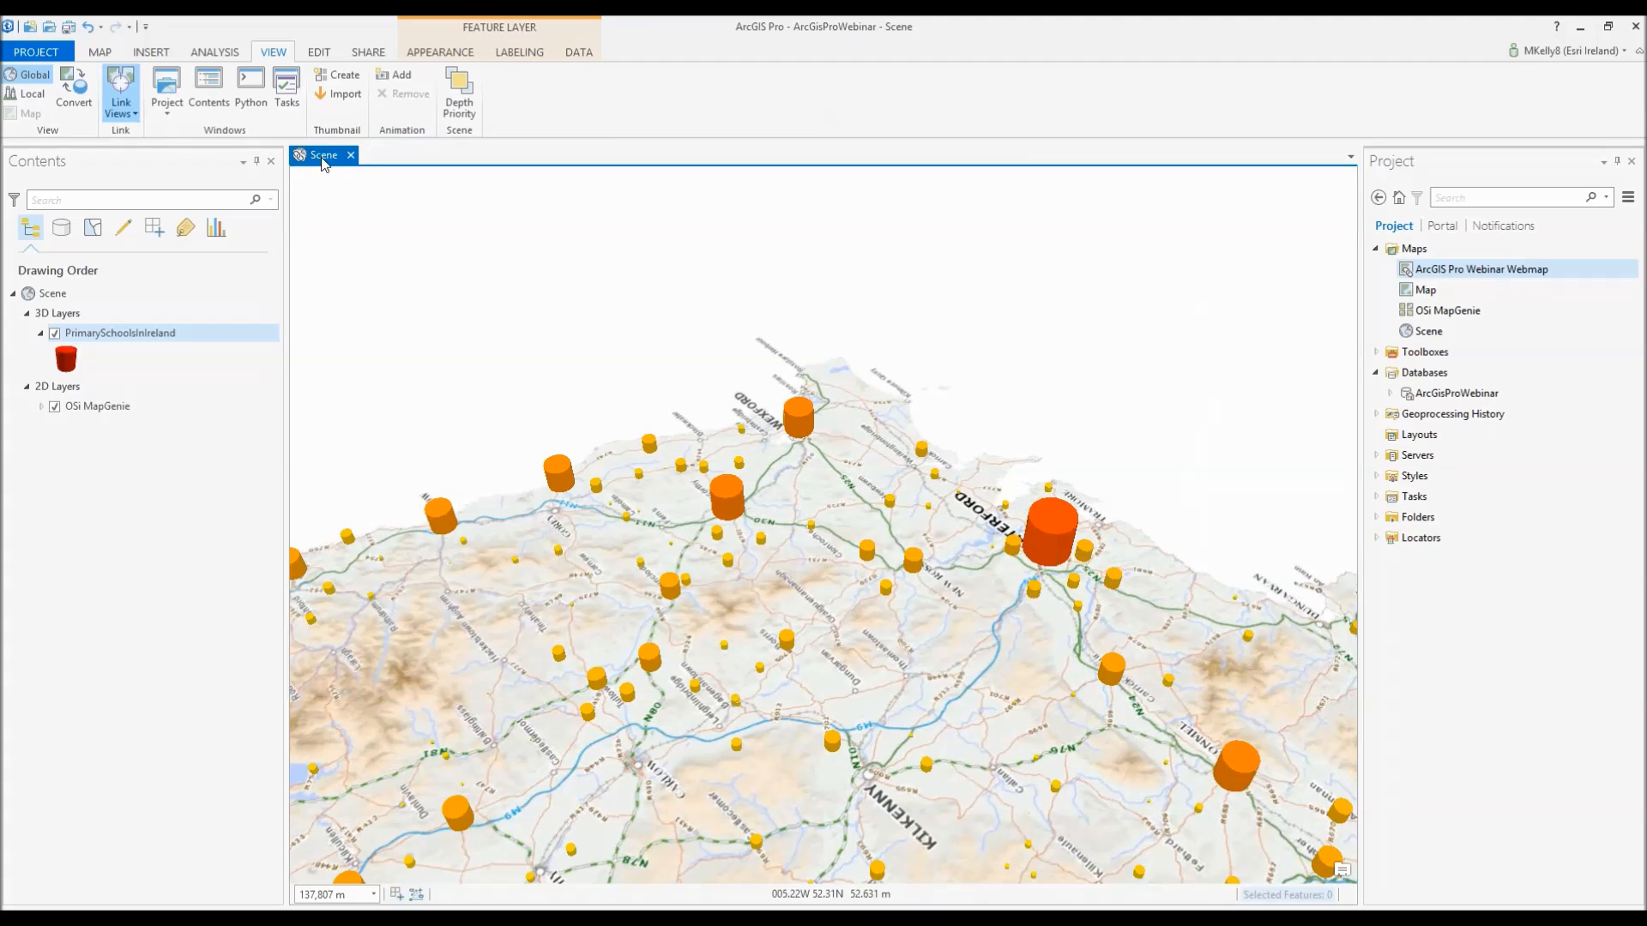
- Create a histogram chart from the PrimarySchoolsInIreland layer
click(577, 53)
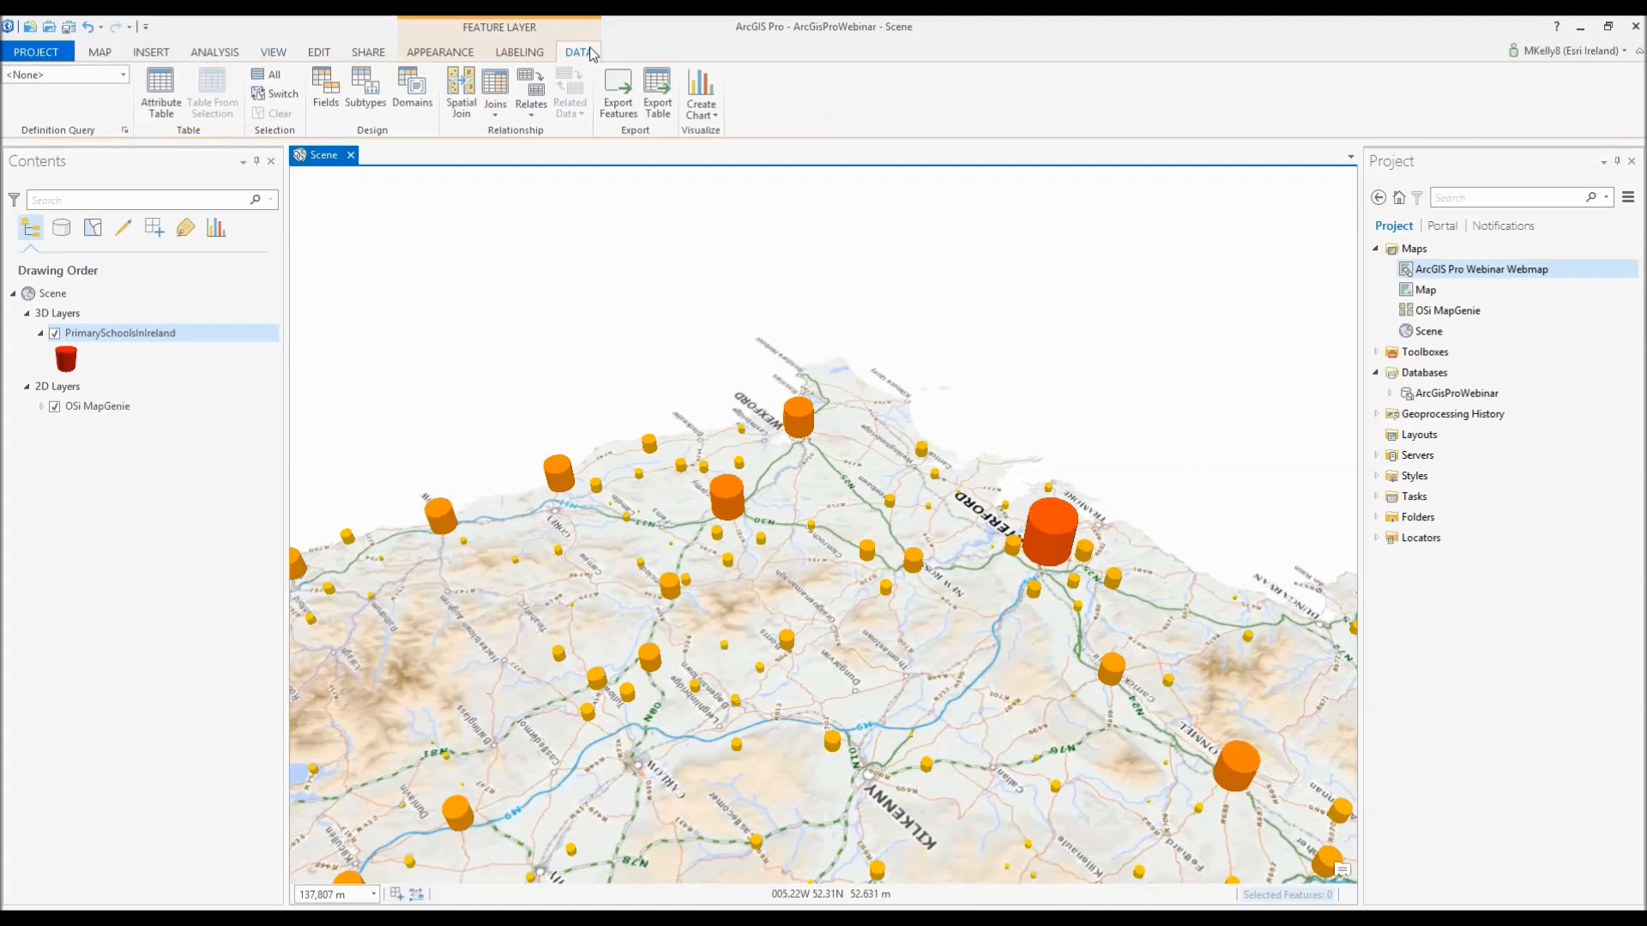
drag(795, 642, 868, 585)
scroll(953, 581, down, 5)
drag(1076, 669, 952, 647)
scroll(944, 511, down, 2)
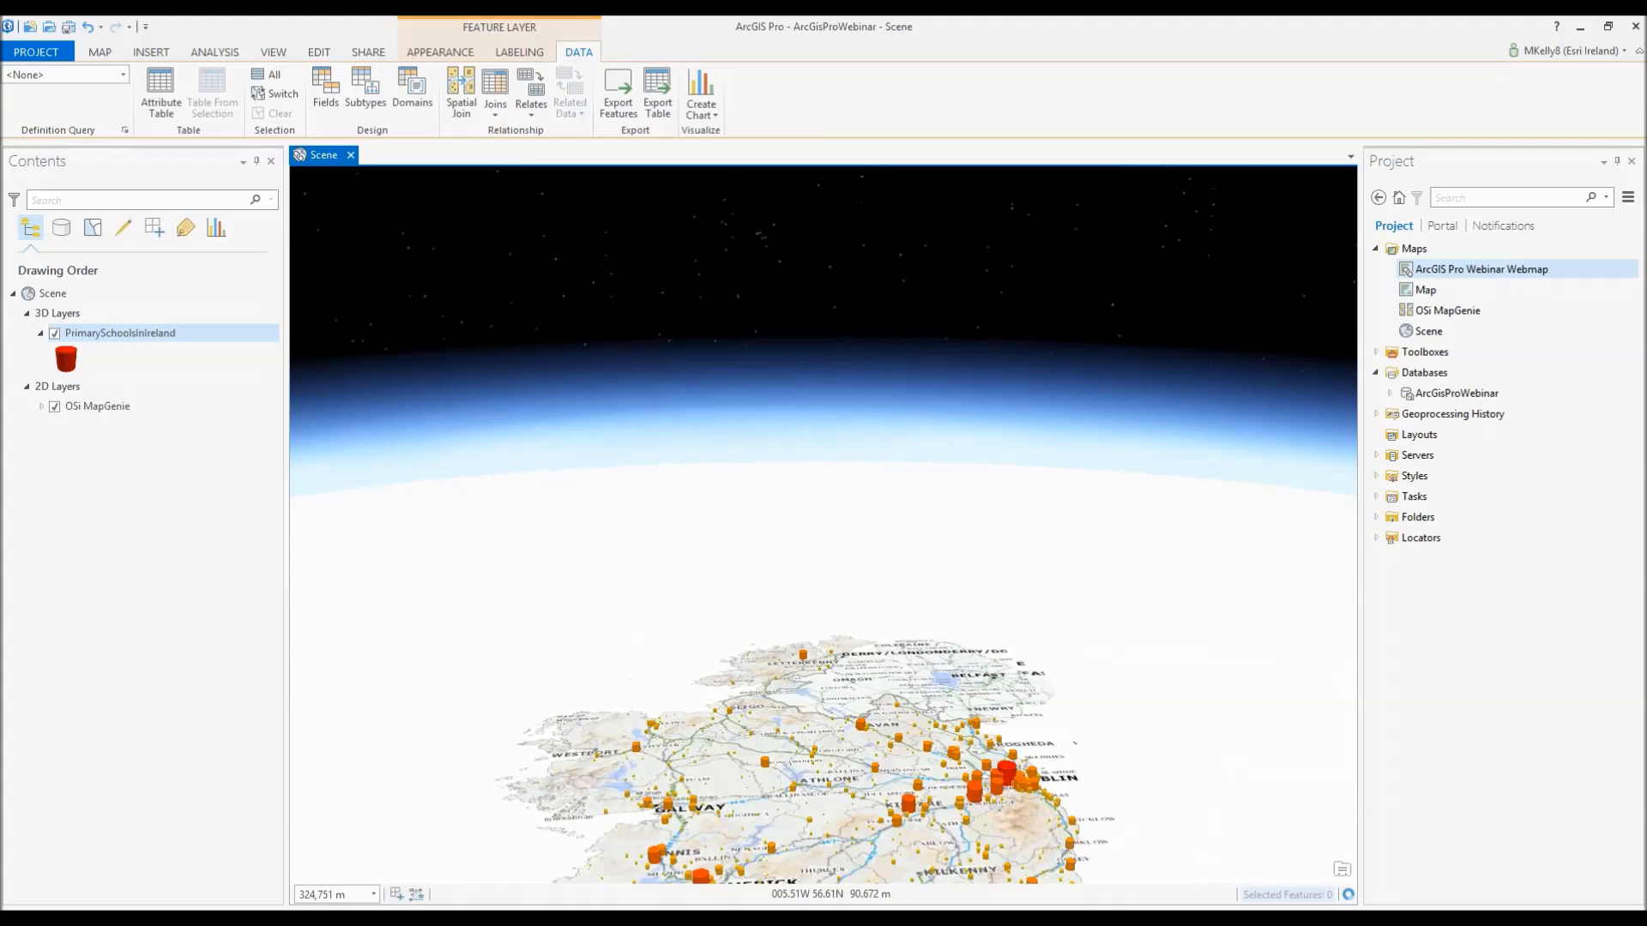
scroll(842, 649, up, 2)
drag(842, 649, 837, 610)
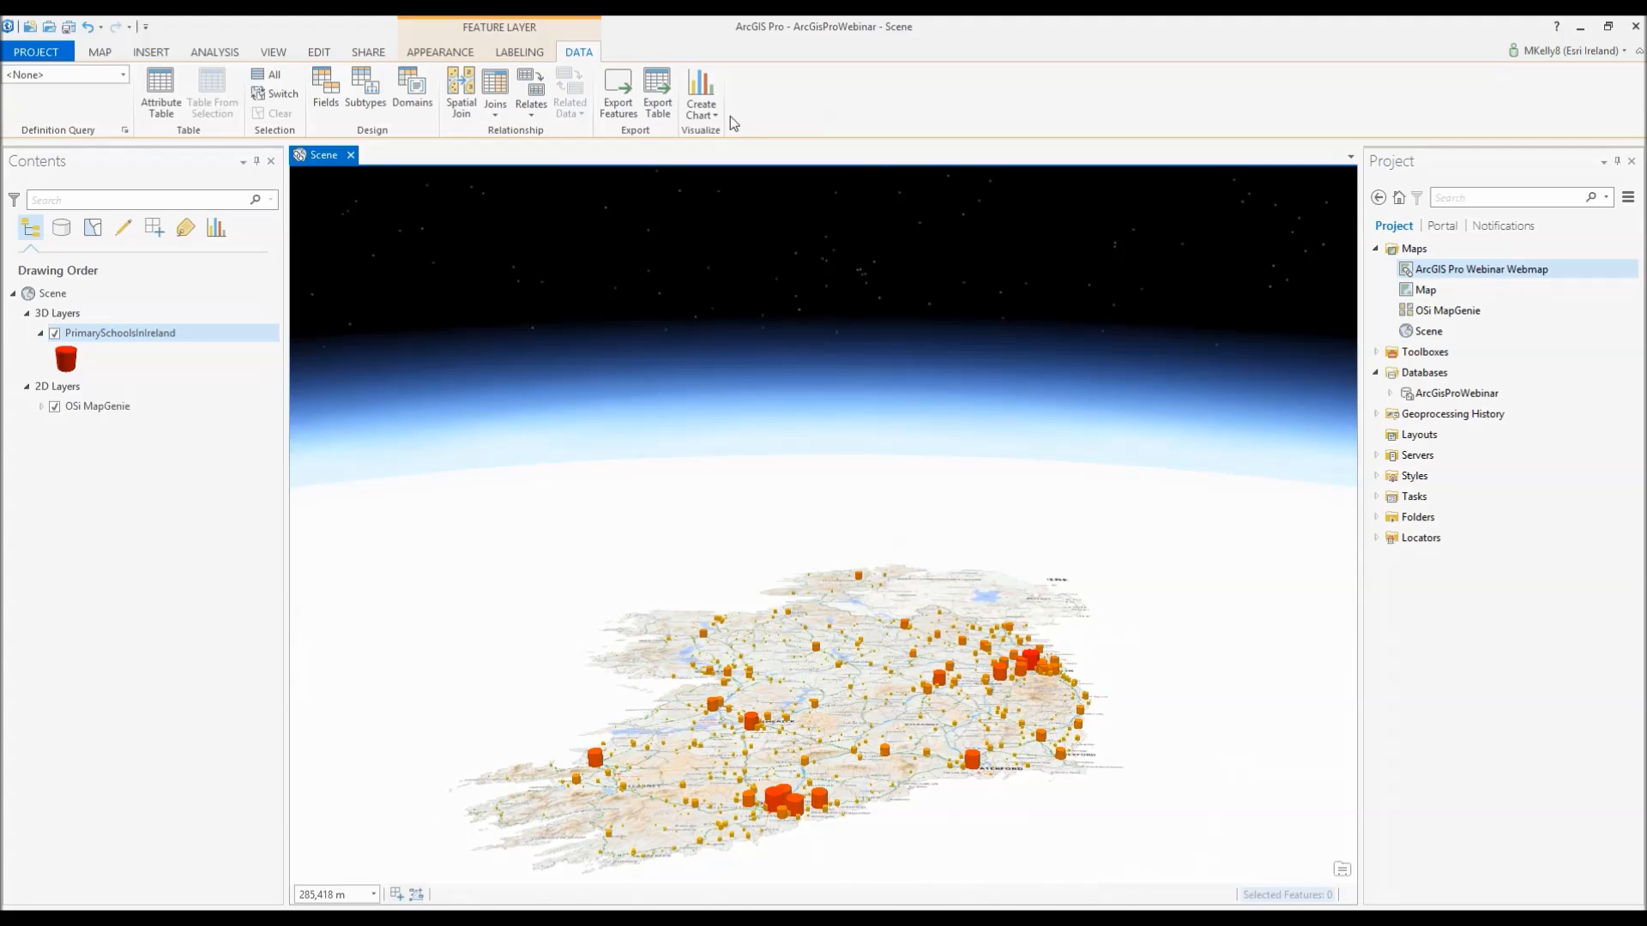
click(84, 334)
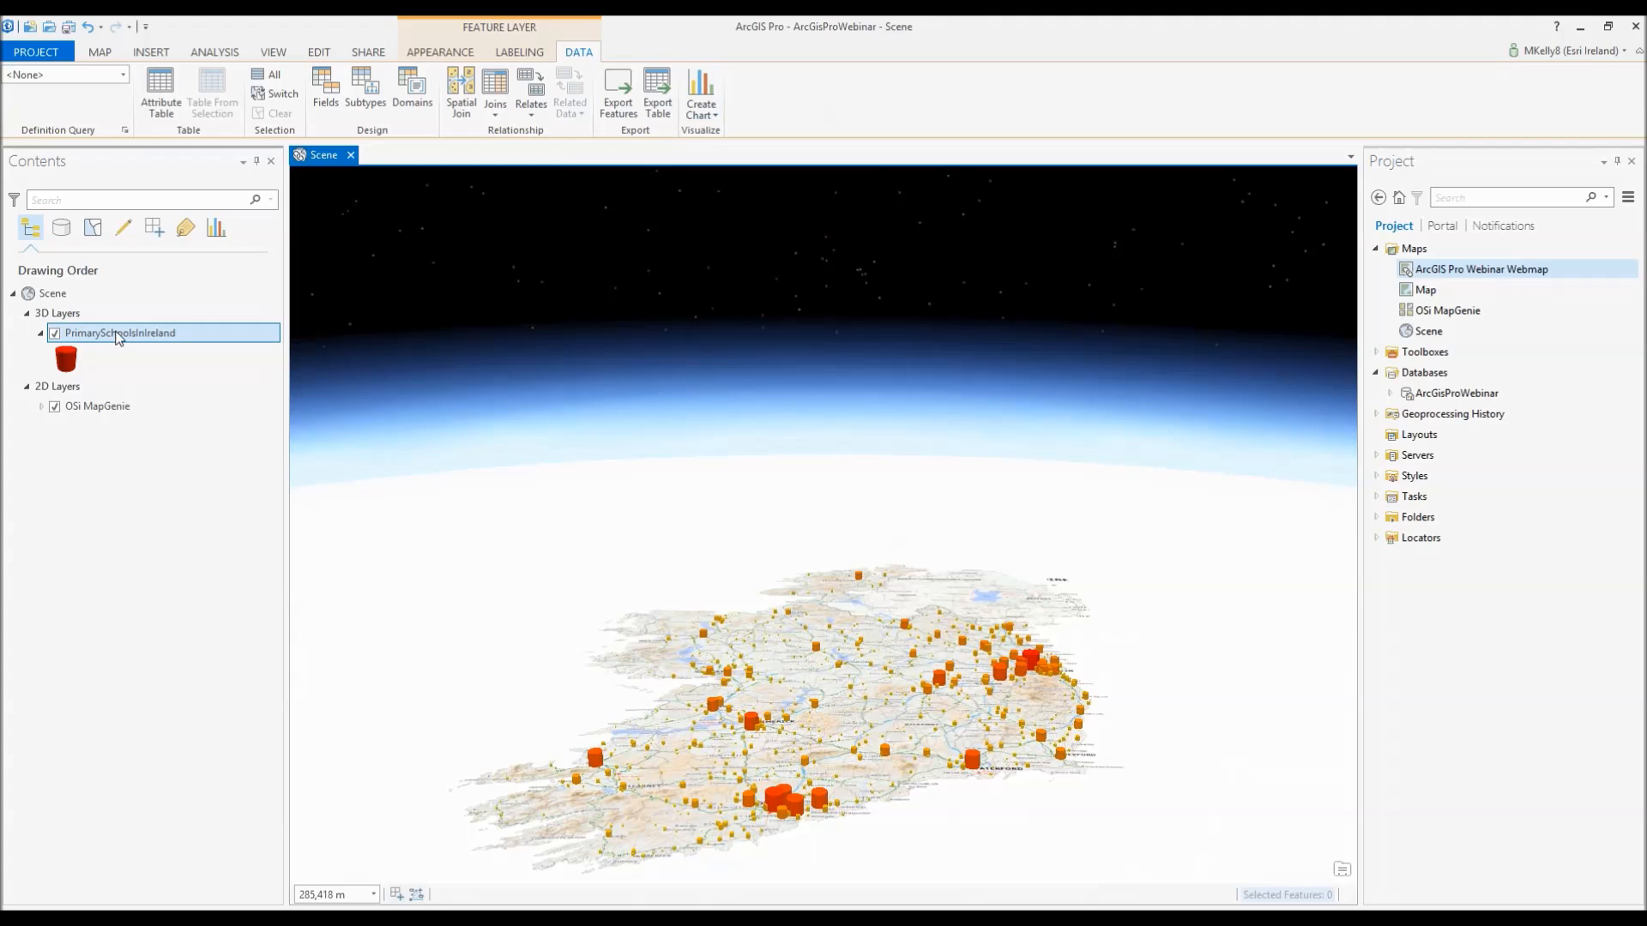
click(119, 334)
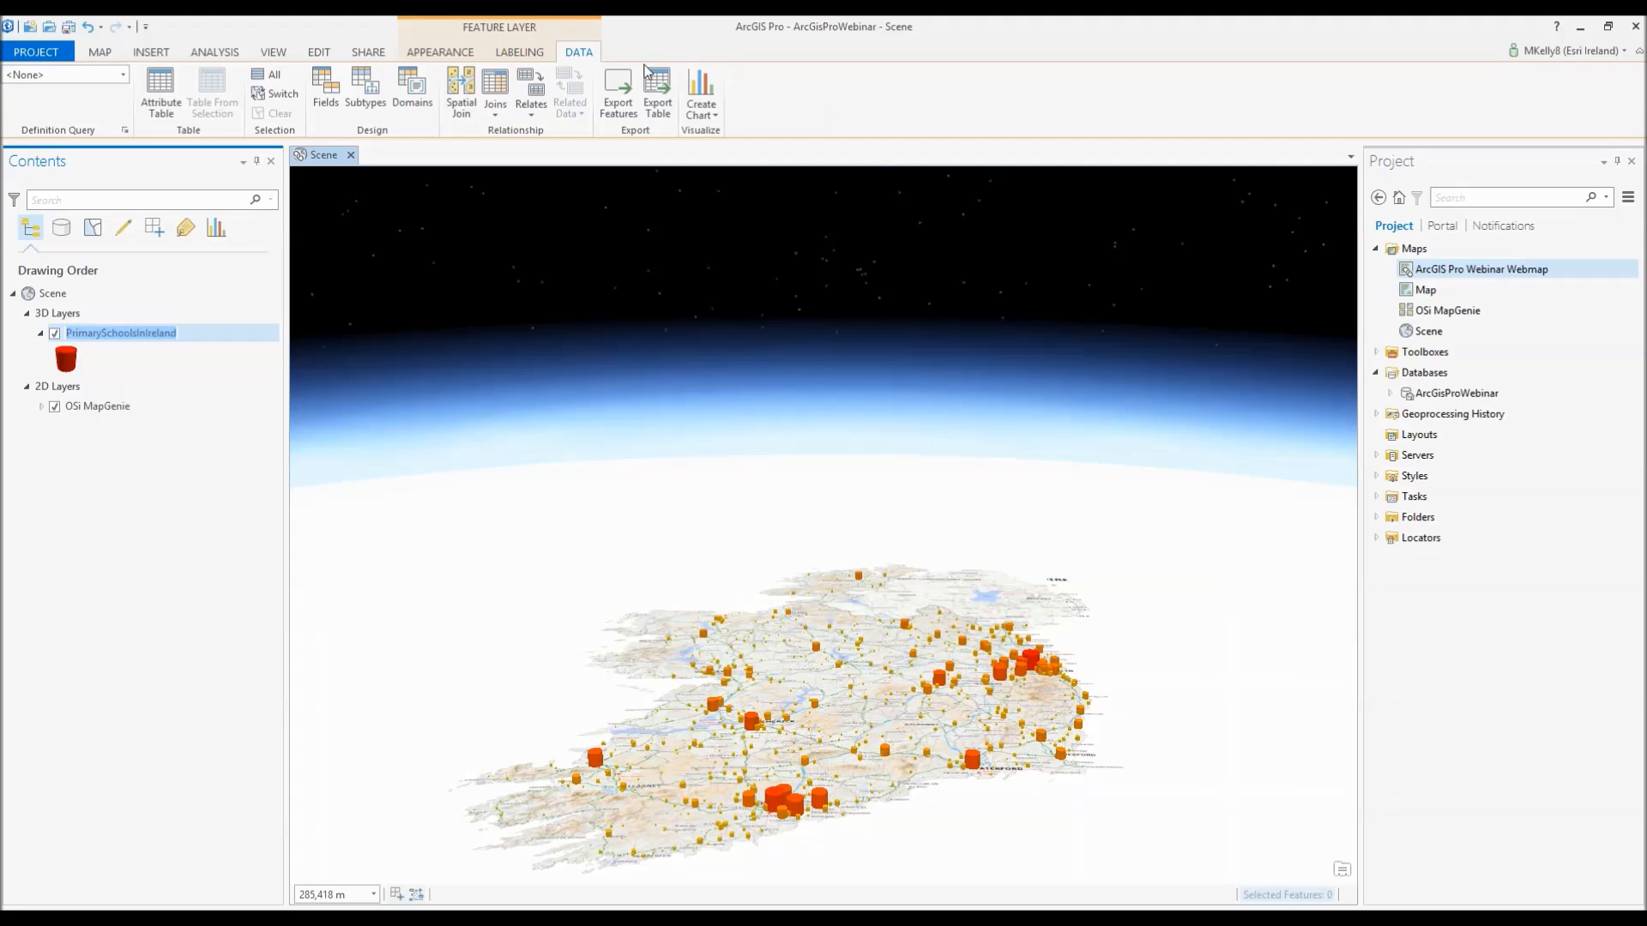
click(715, 116)
click(714, 114)
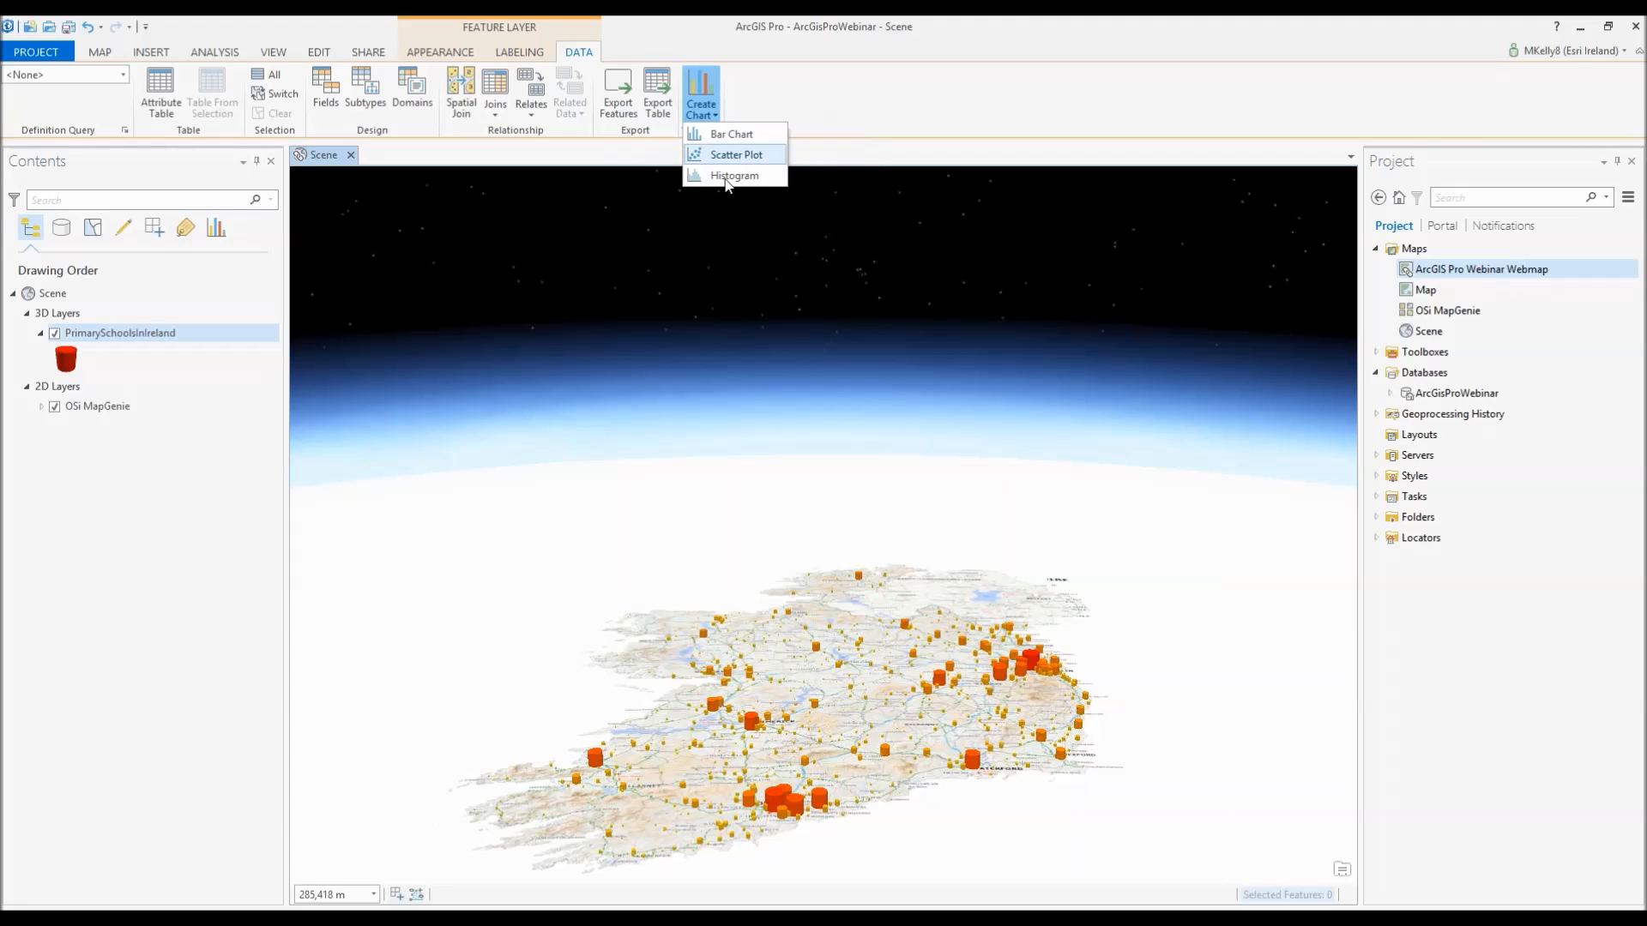
click(724, 135)
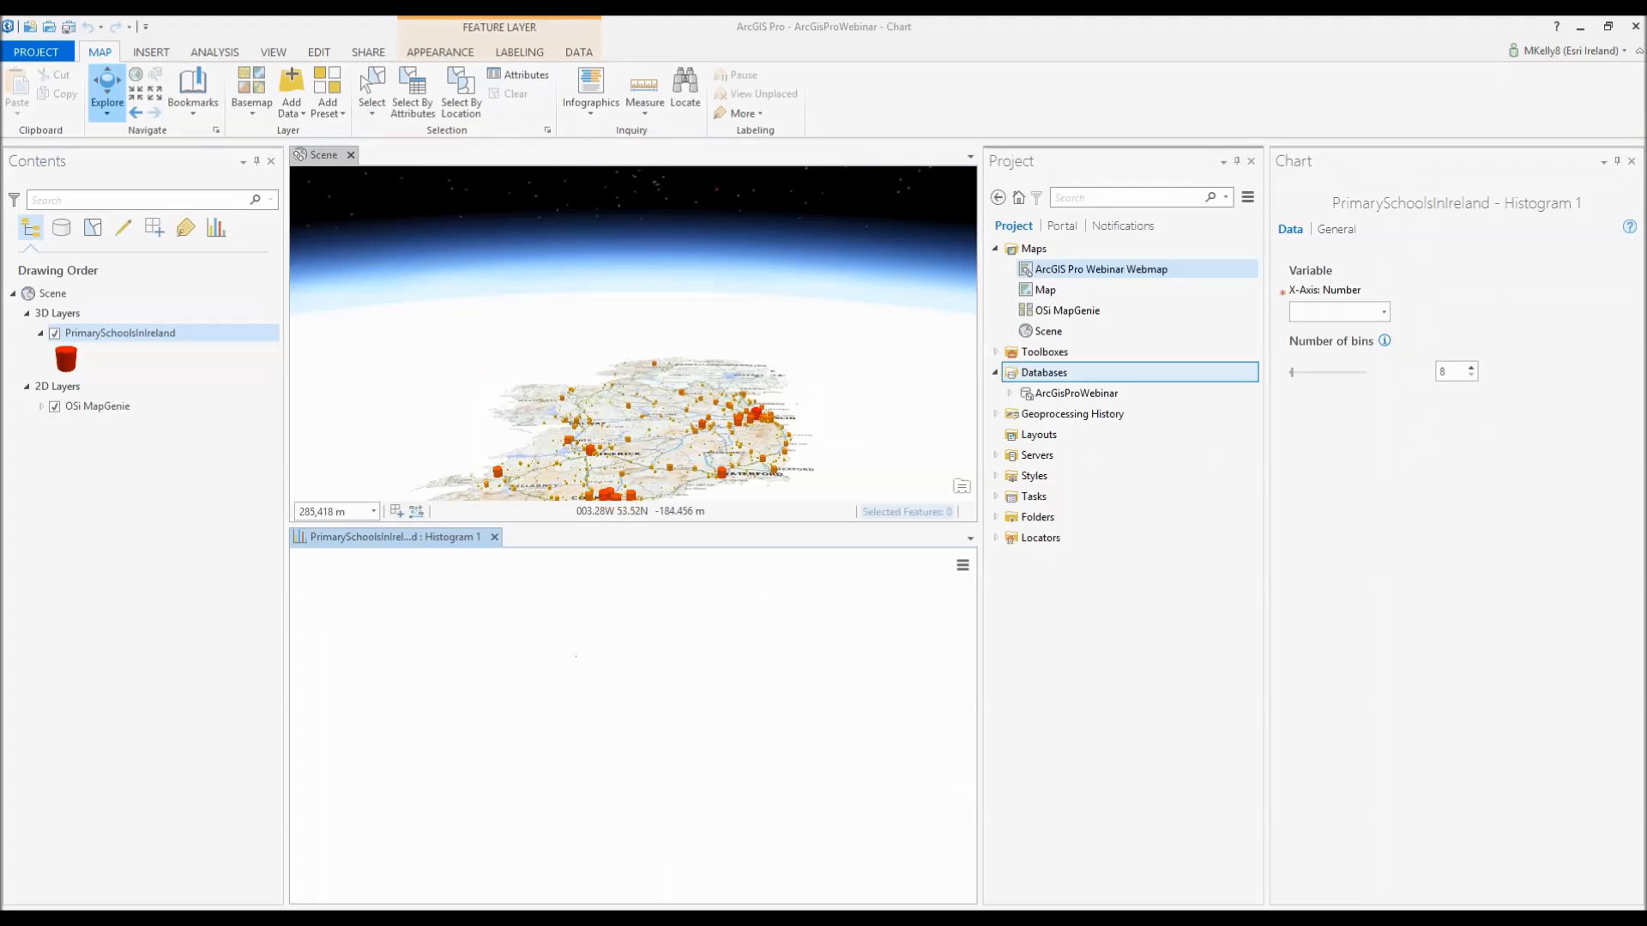
- Set the histogram's X-axis variable to Total Enroled and enlarge the chart view so its axis labels fit
click(1372, 313)
click(1331, 367)
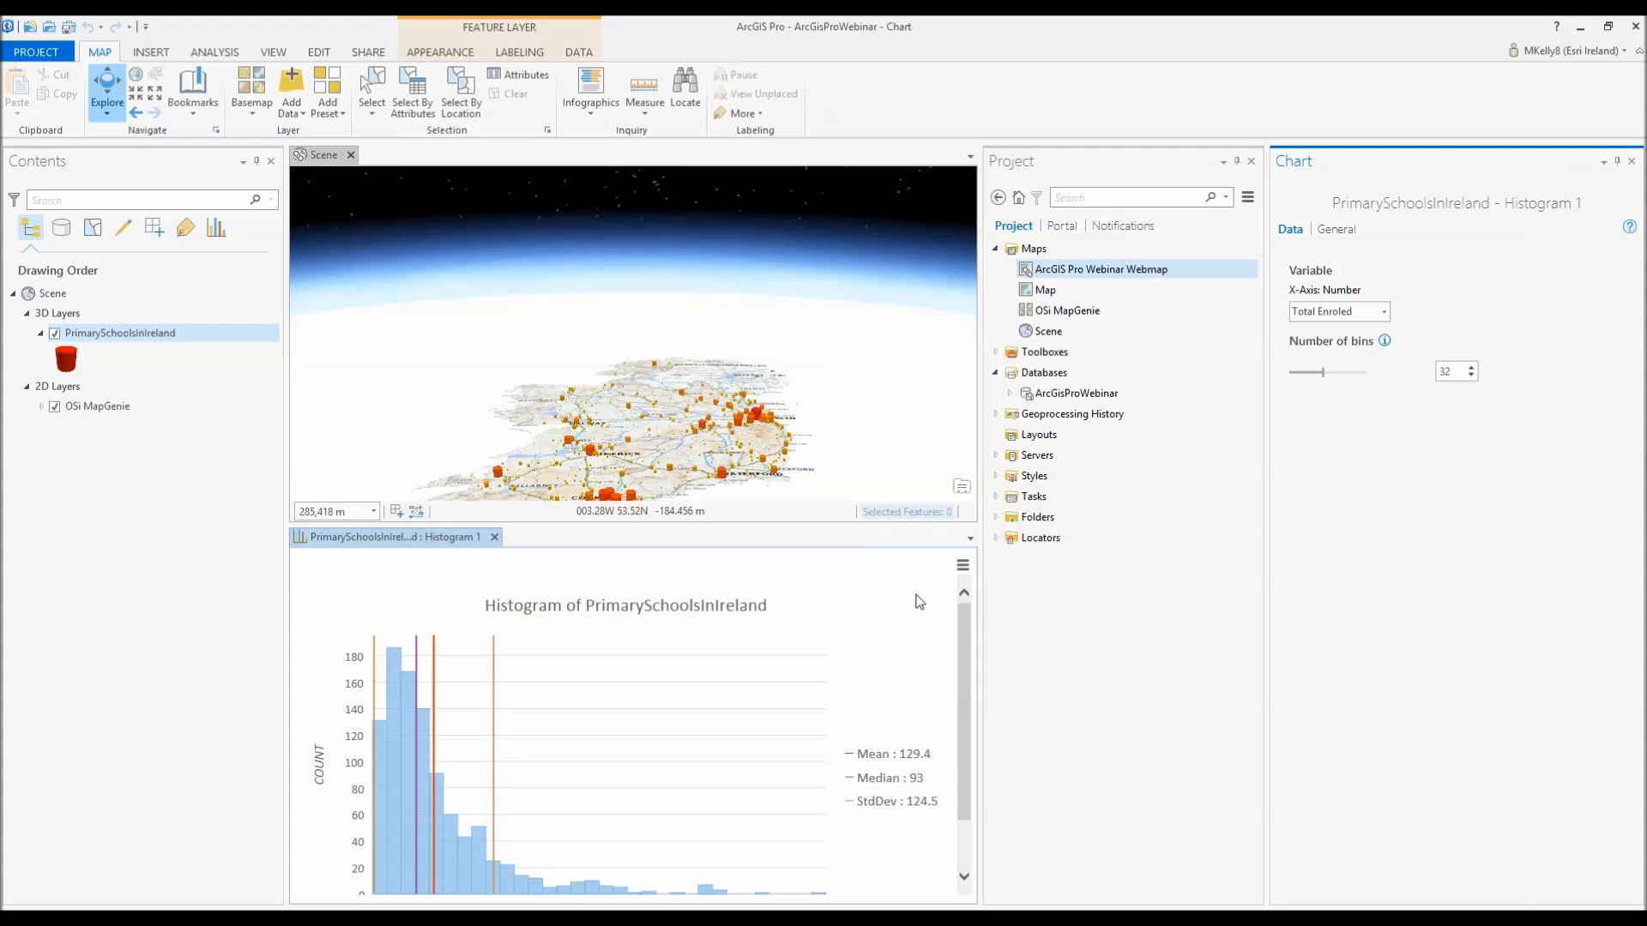
drag(816, 524, 816, 471)
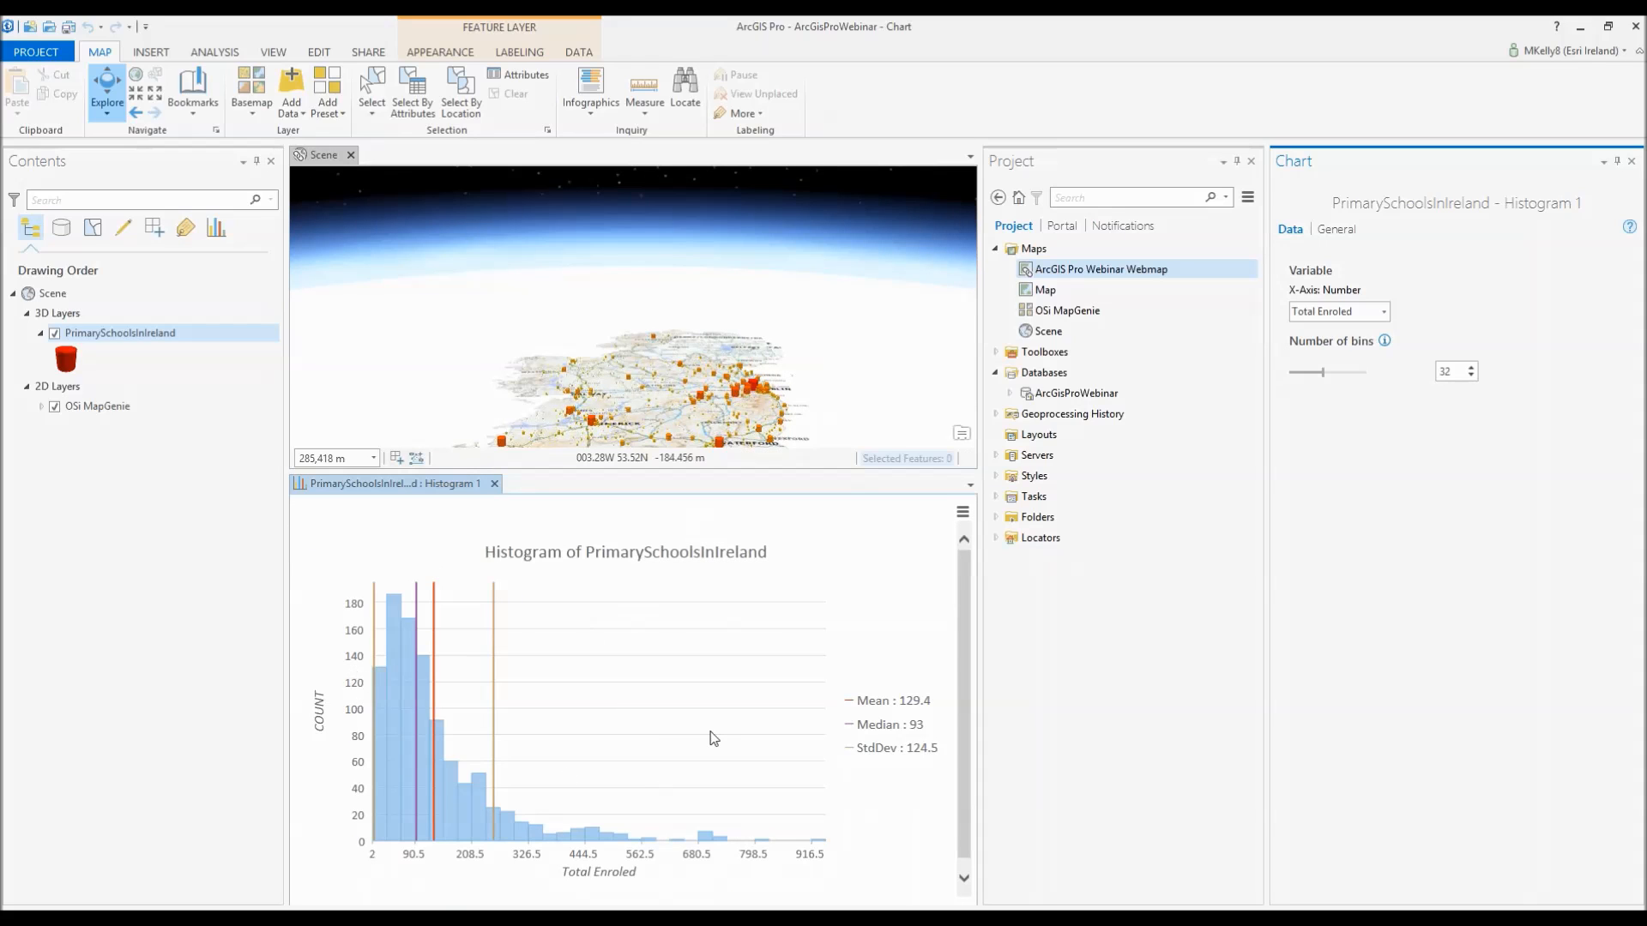
- Select the schools behind the histogram bar just below 90.5 and the 680.5–710 bar, and clear the selection
click(410, 789)
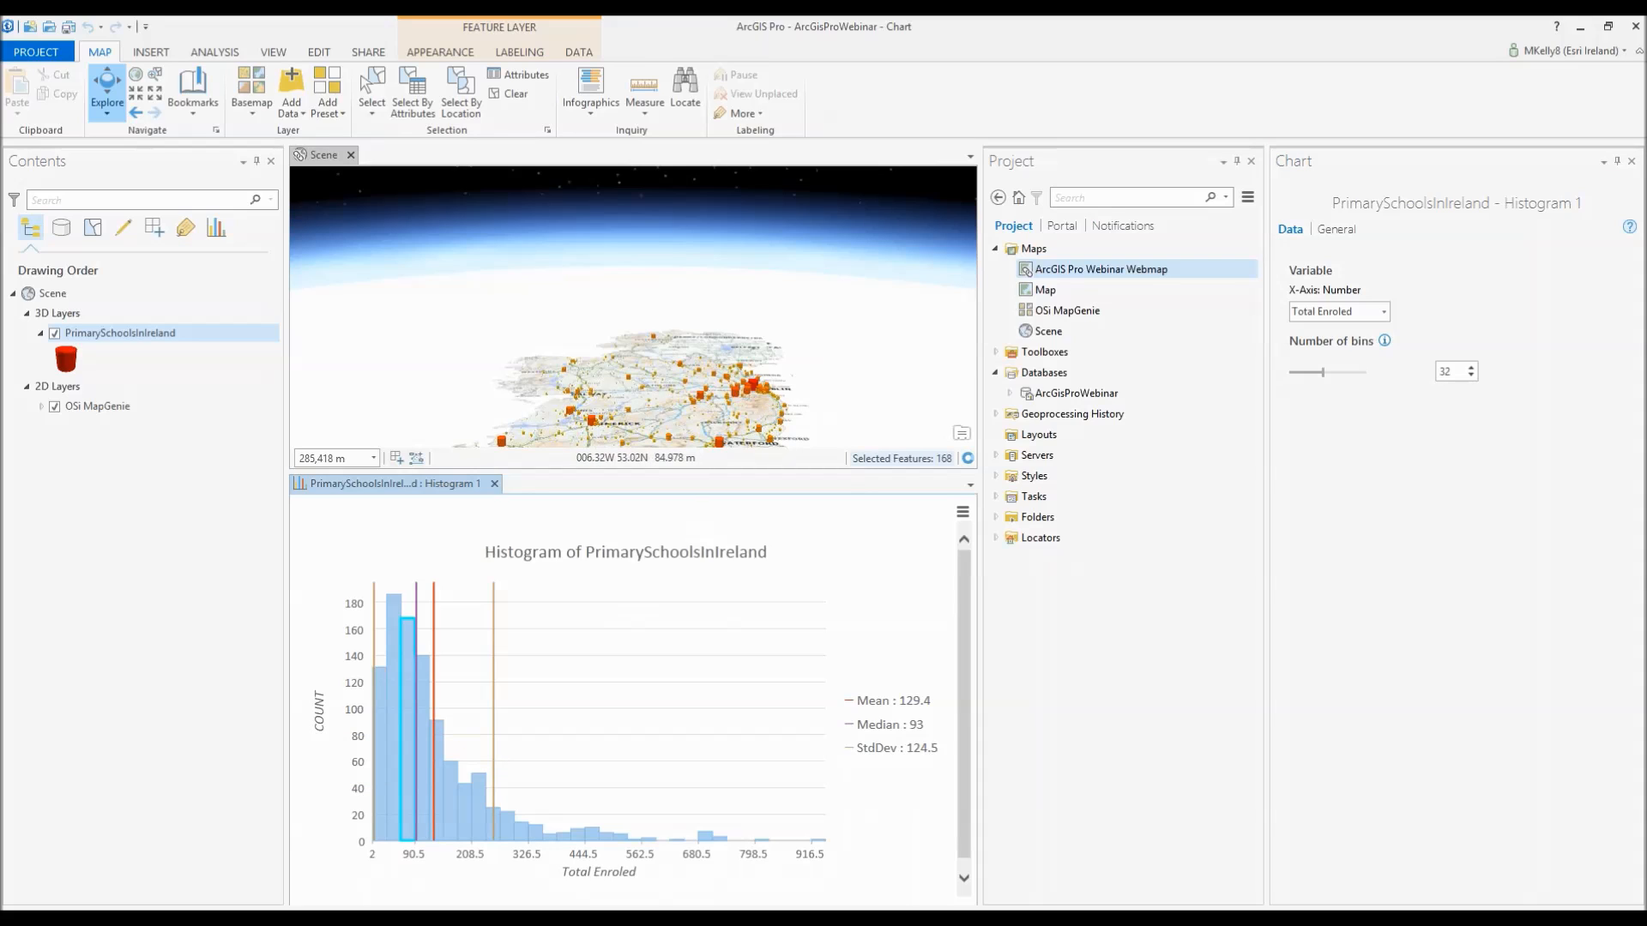
click(702, 838)
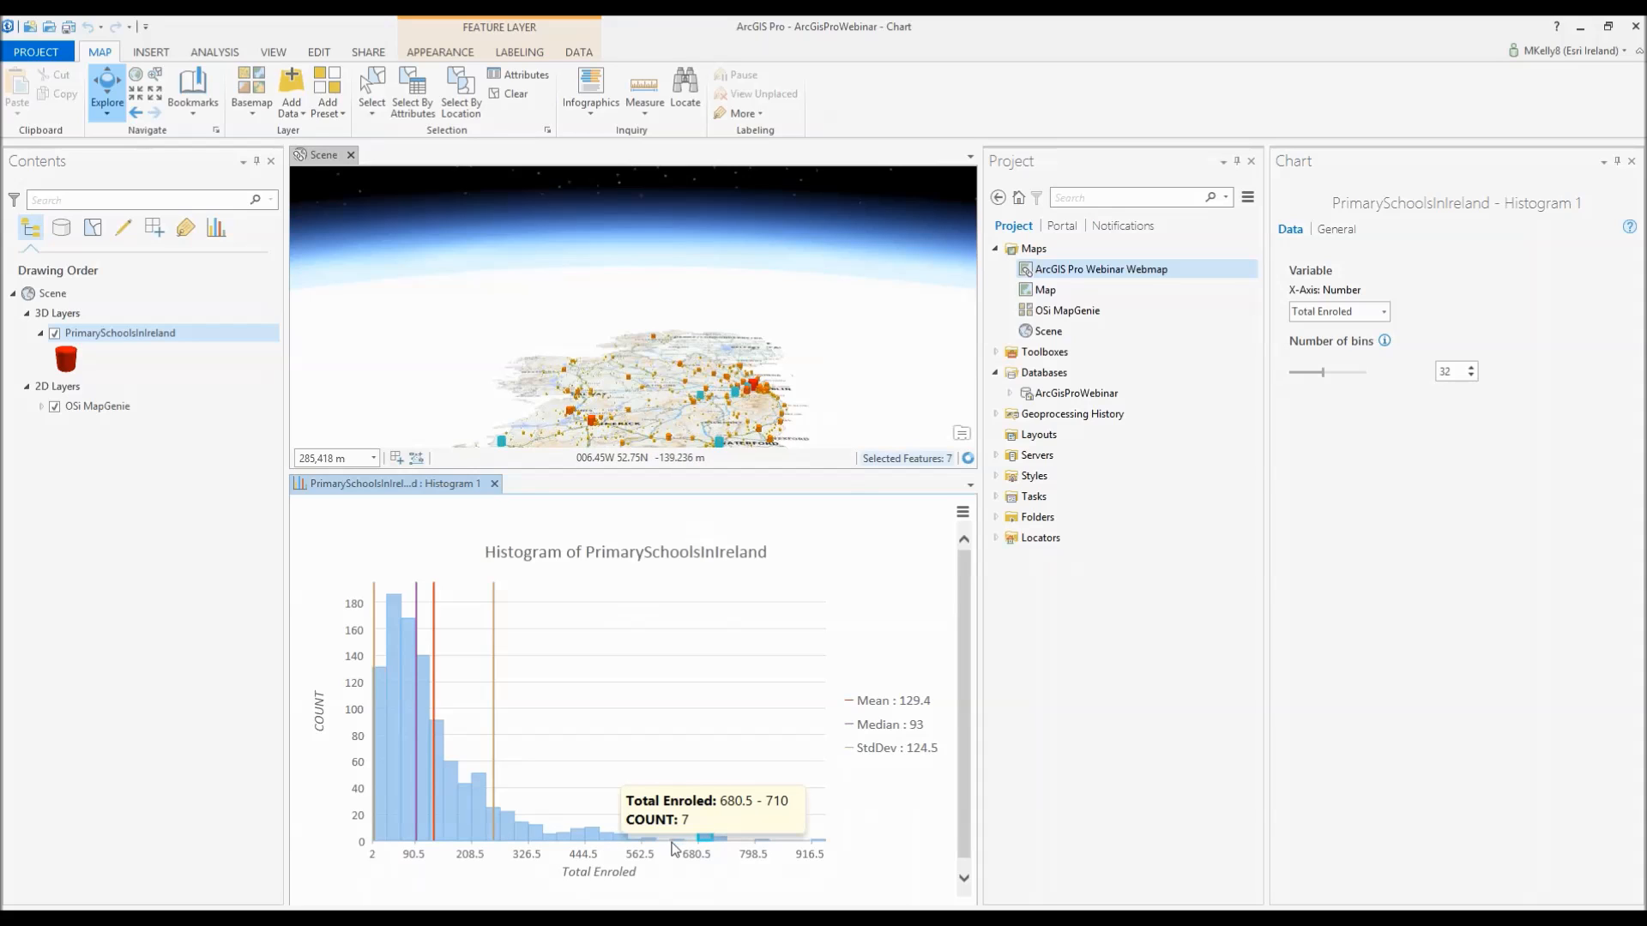
click(676, 848)
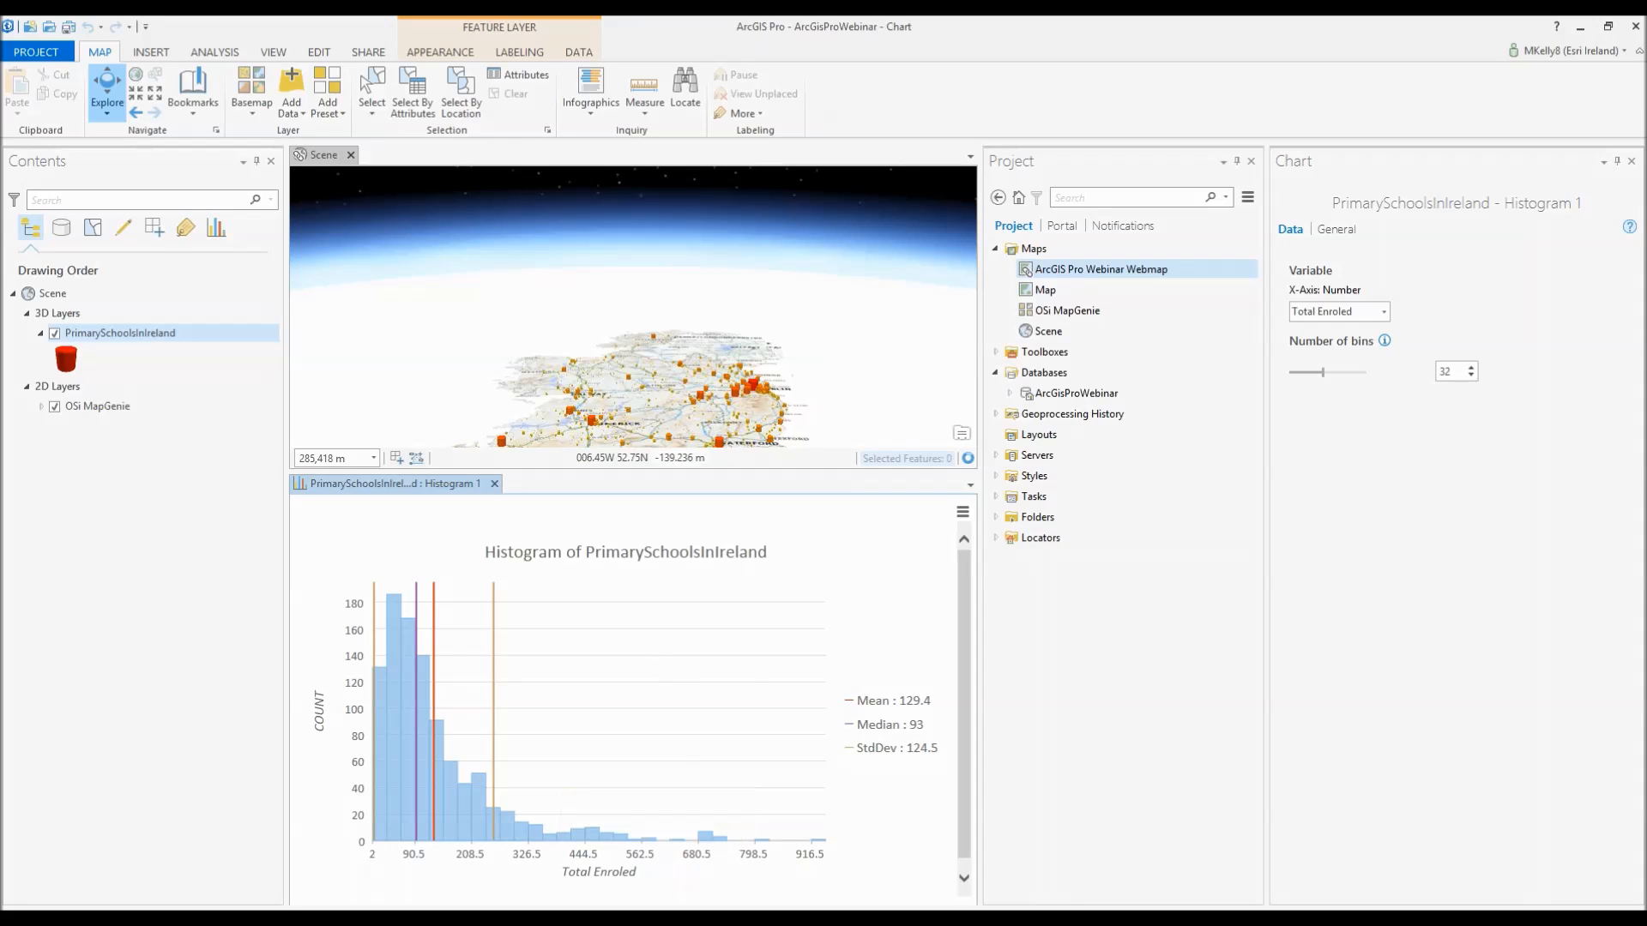
- Select the schools within a rectangle over western Ireland in the scene to highlight their share of the histogram bars
click(367, 92)
click(553, 390)
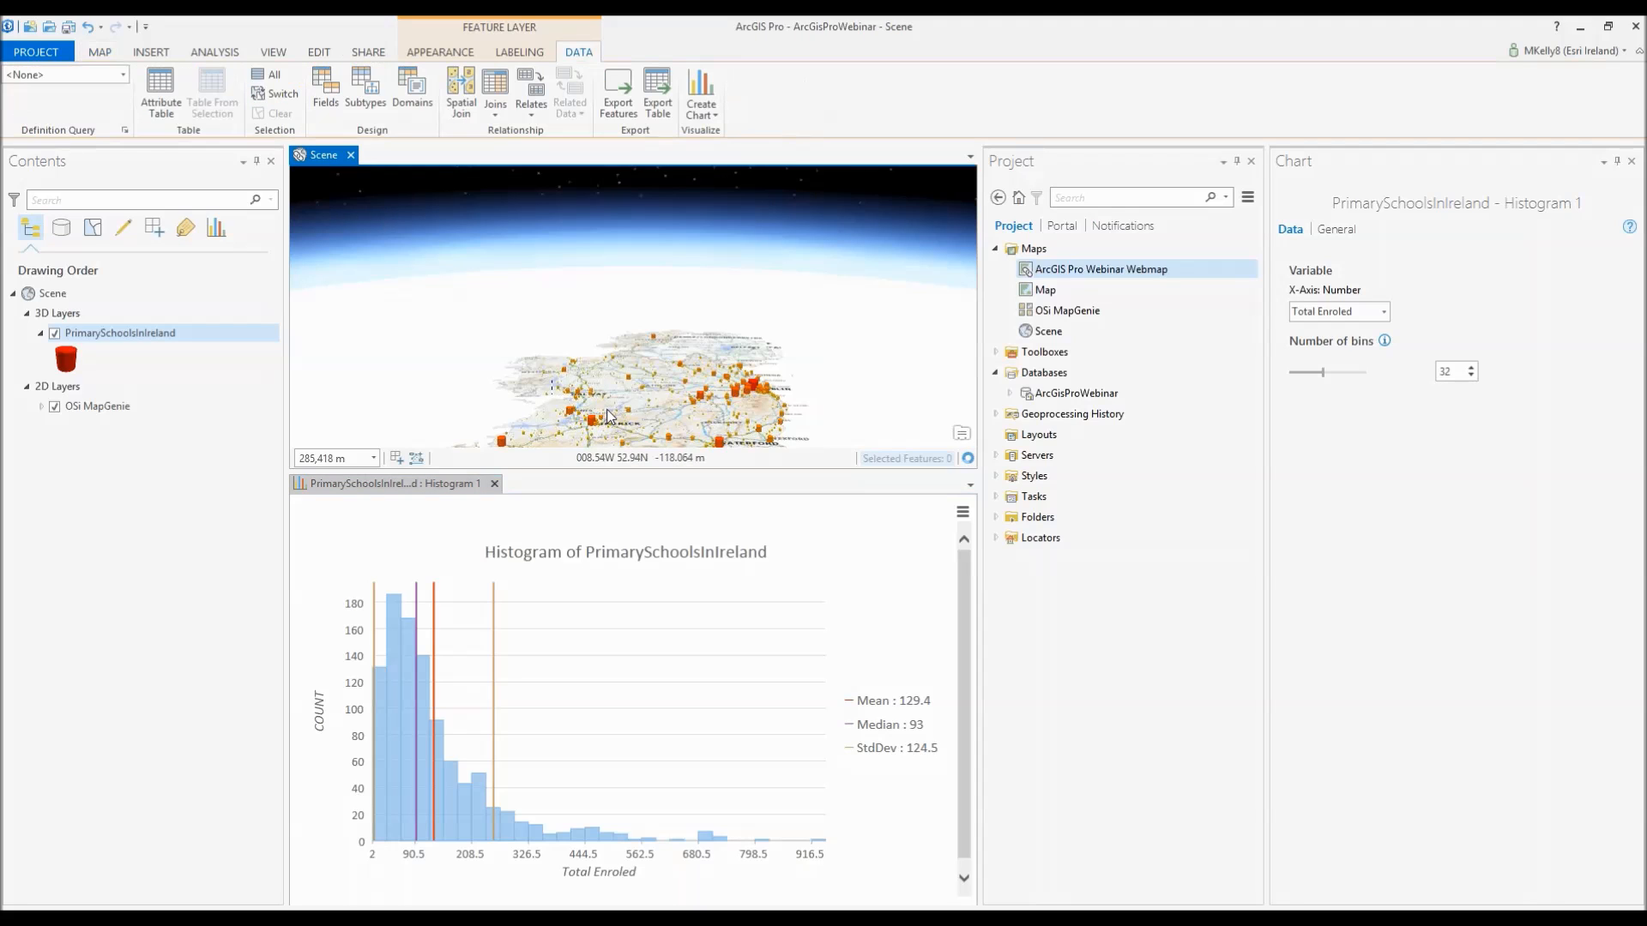
drag(551, 380, 608, 417)
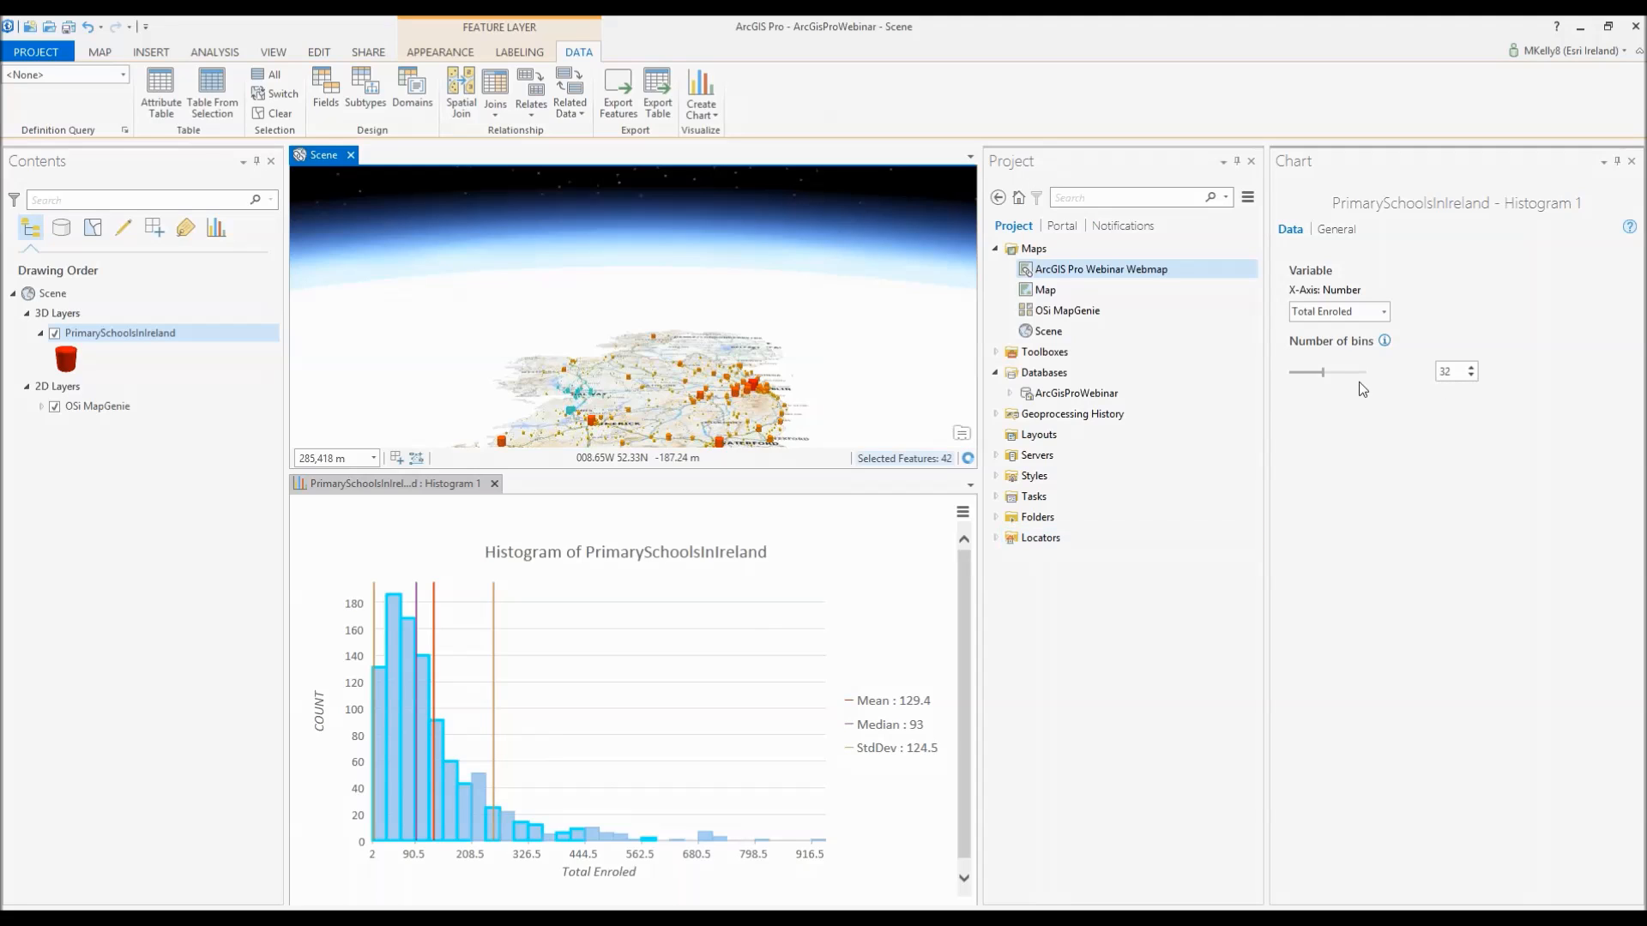
- Reduce the histogram's number of bins to 19 and further to 11, and check its title and description settings
drag(1323, 376, 1304, 382)
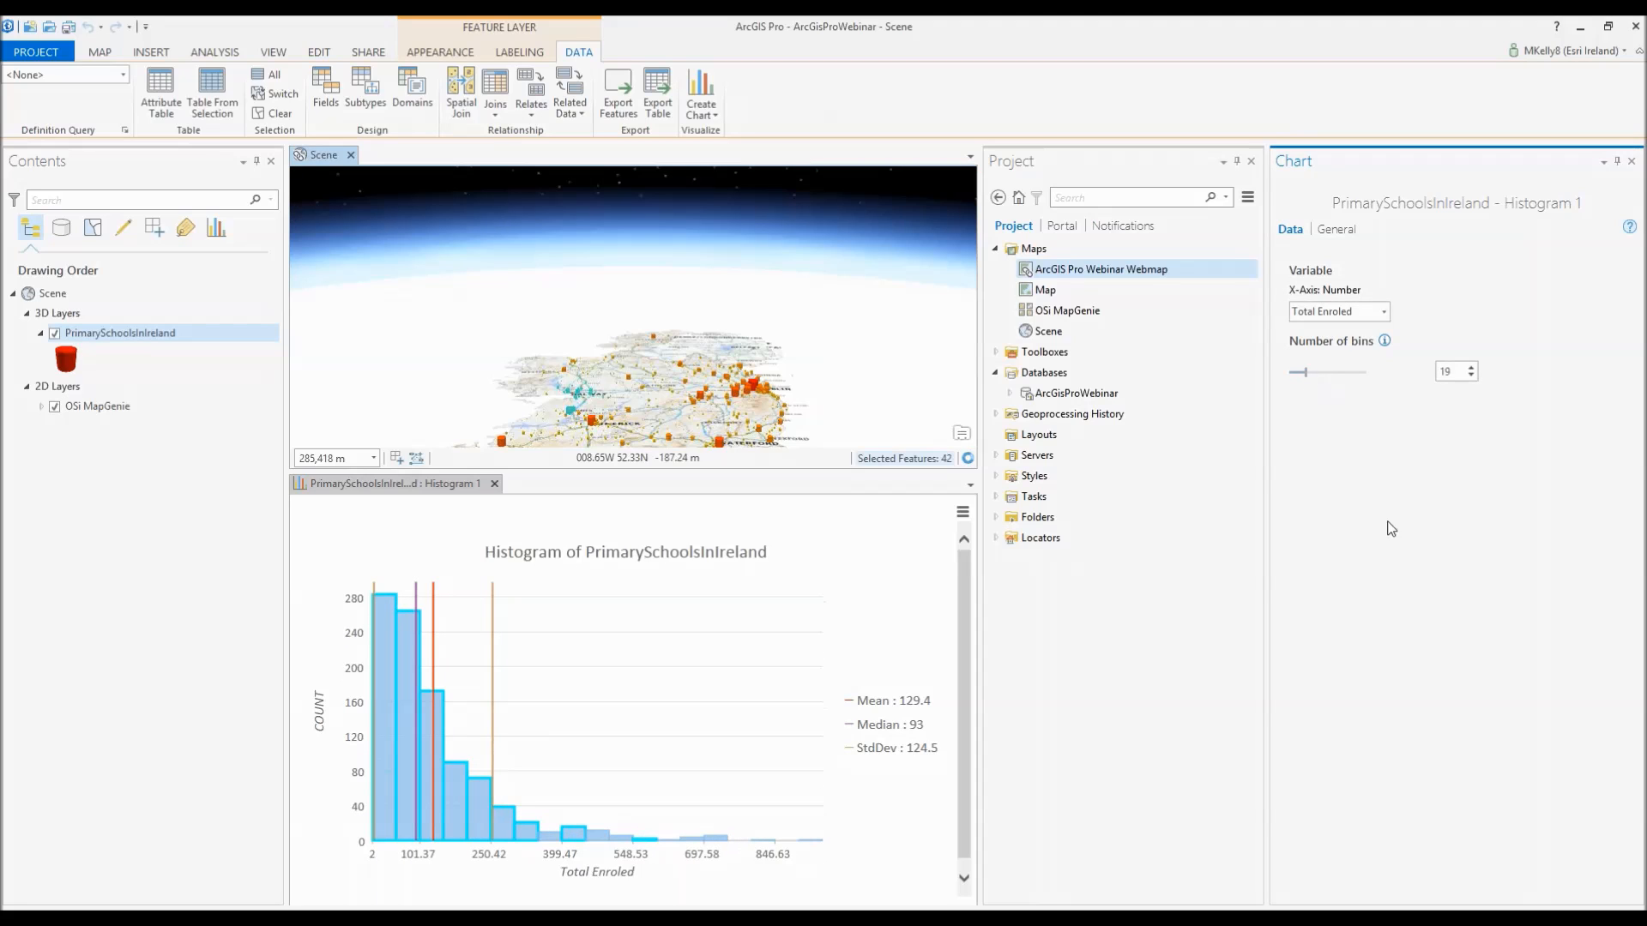
drag(1304, 383, 1294, 383)
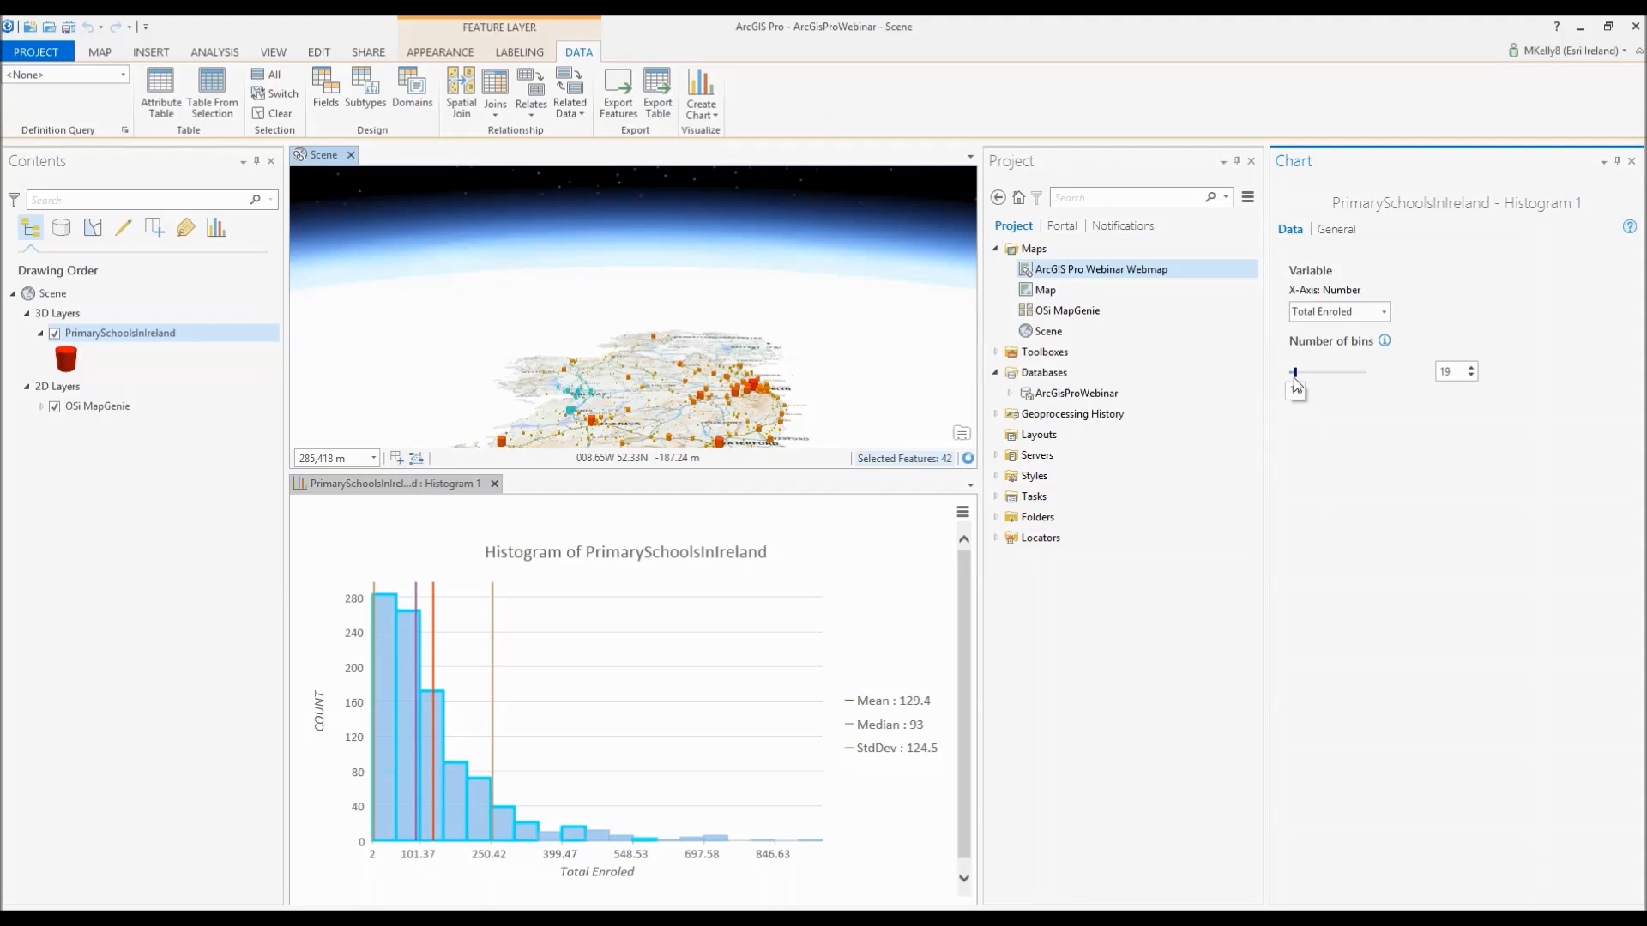
click(1343, 230)
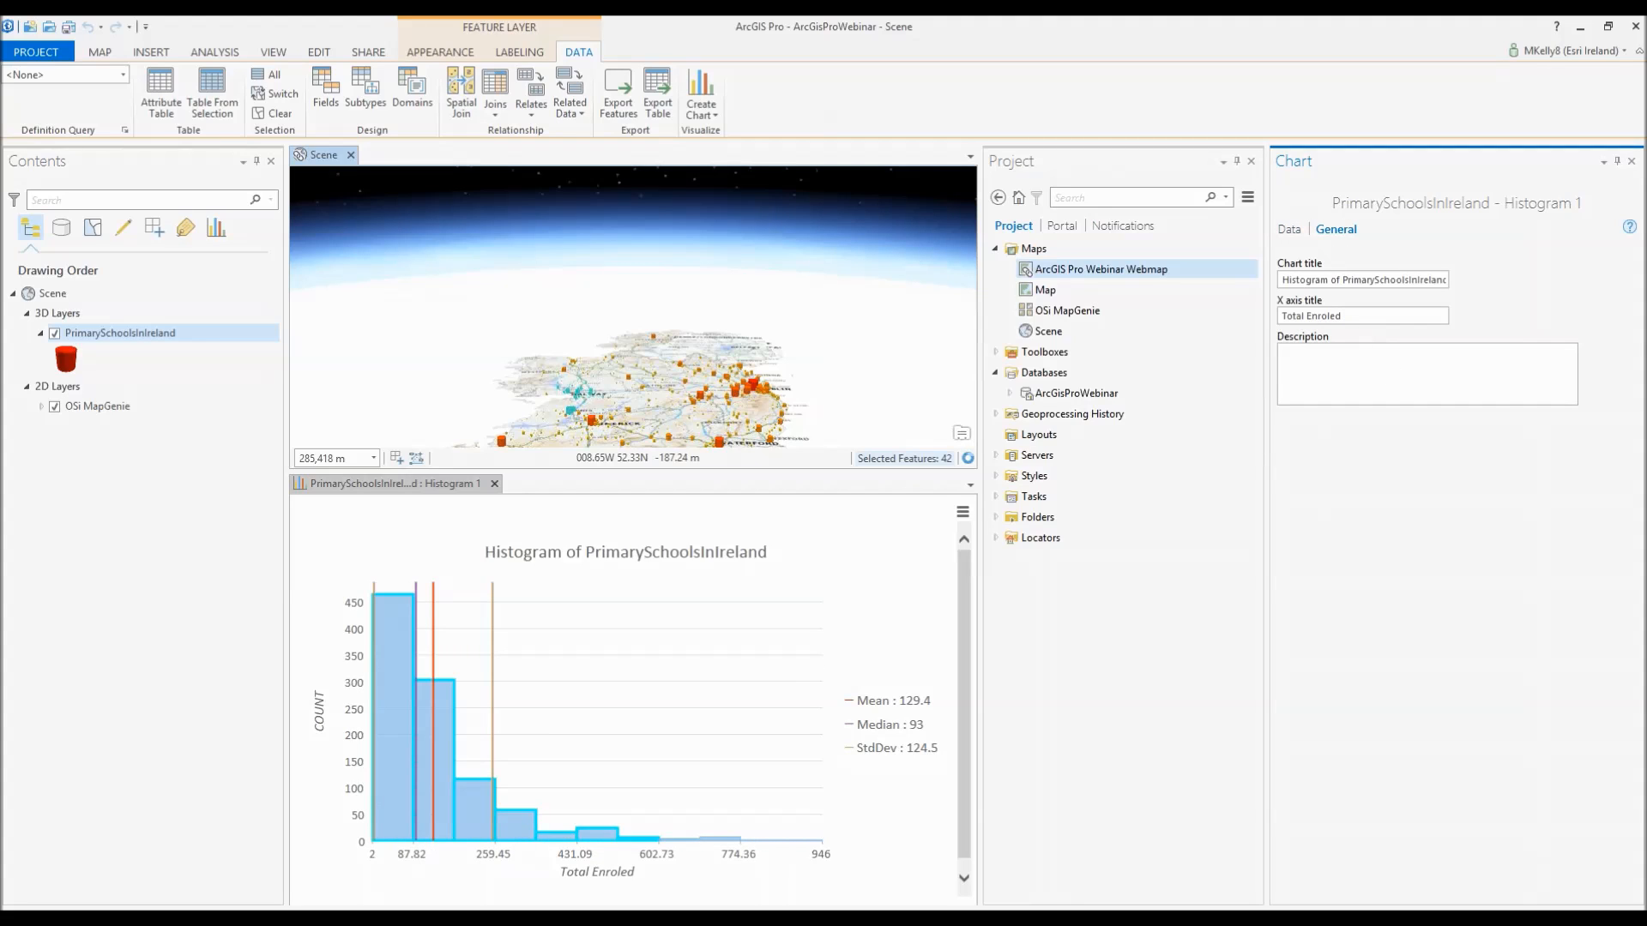
click(1291, 230)
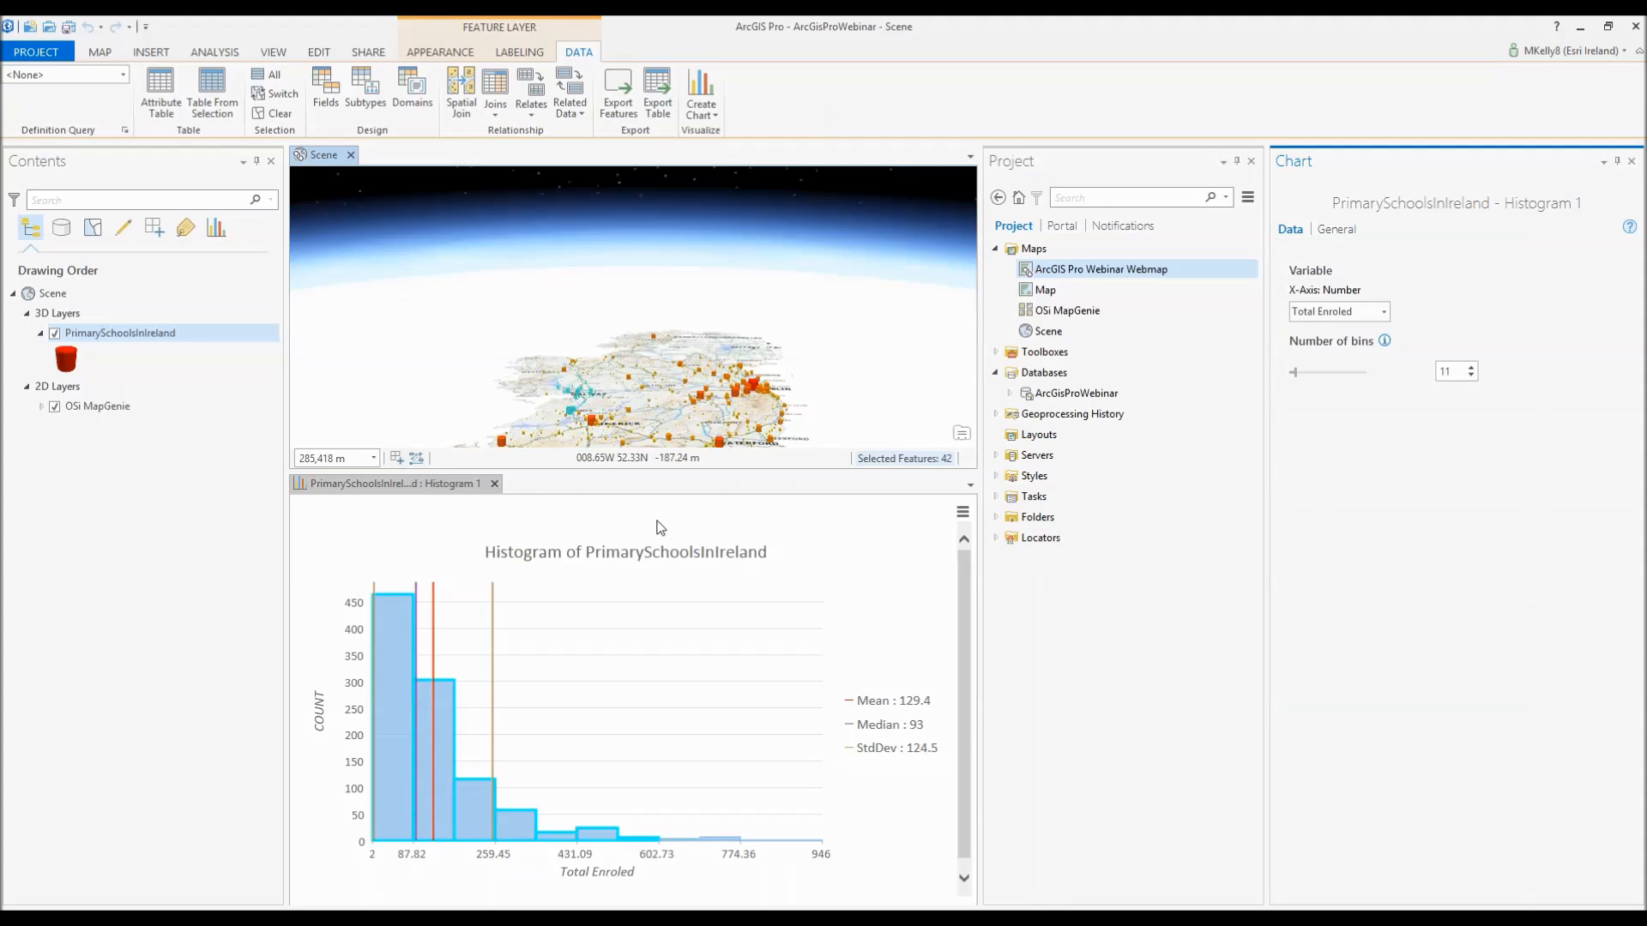
- Create a bar chart from the PrimarySchoolsInIreland layer with SCHOOL TYPE as its X-axis category
click(717, 115)
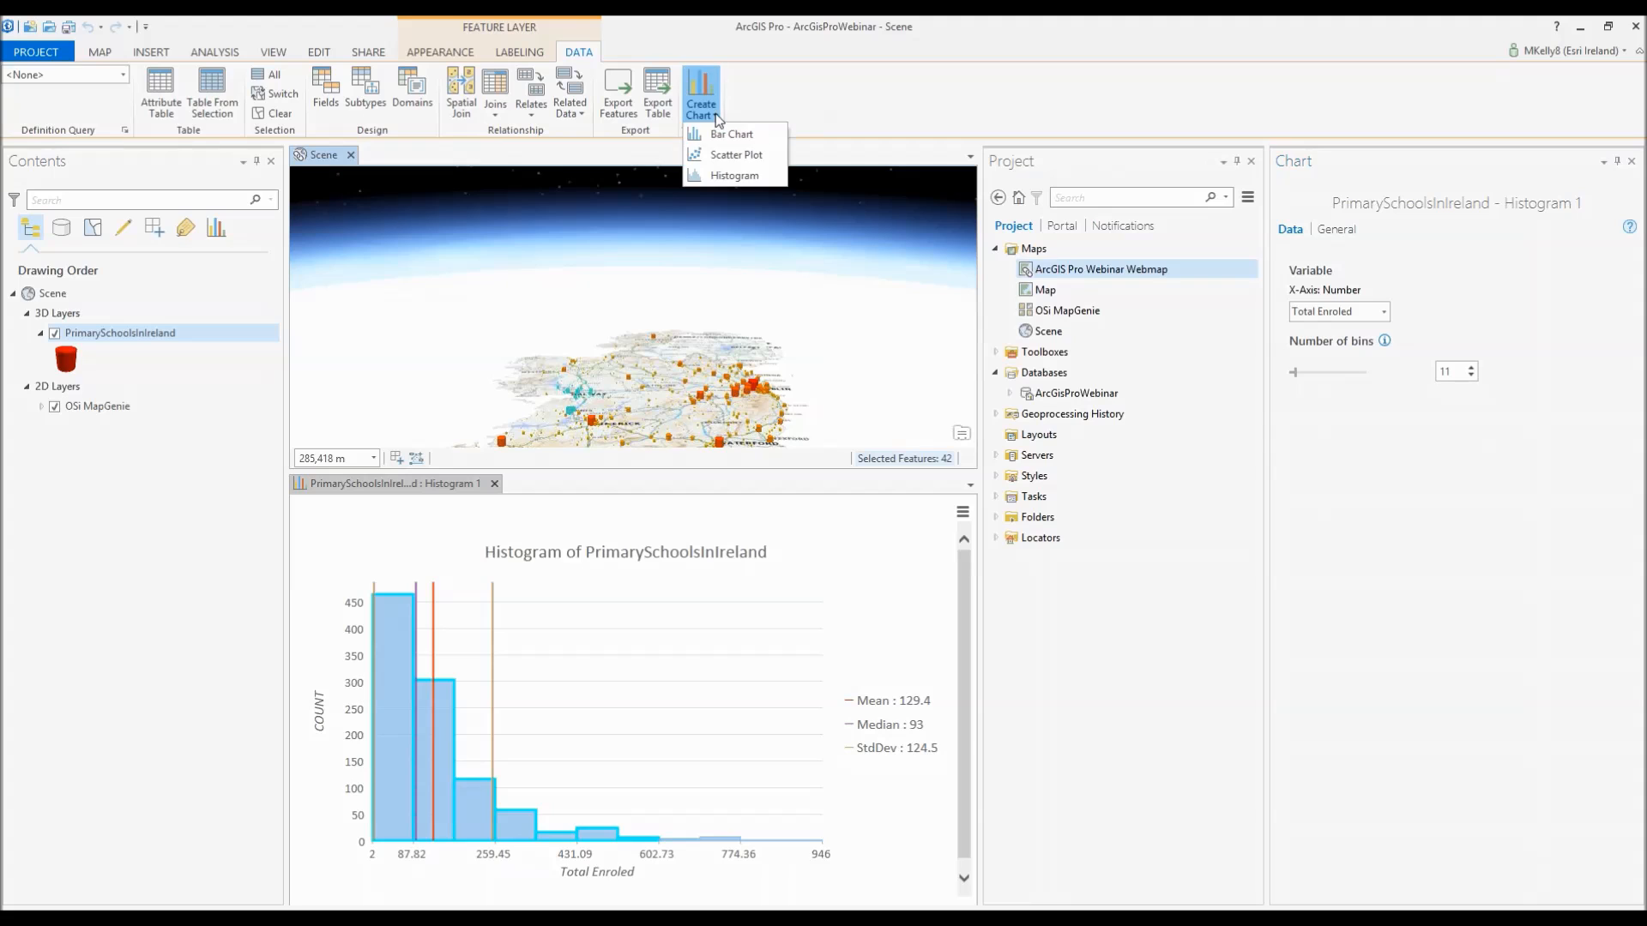
click(729, 134)
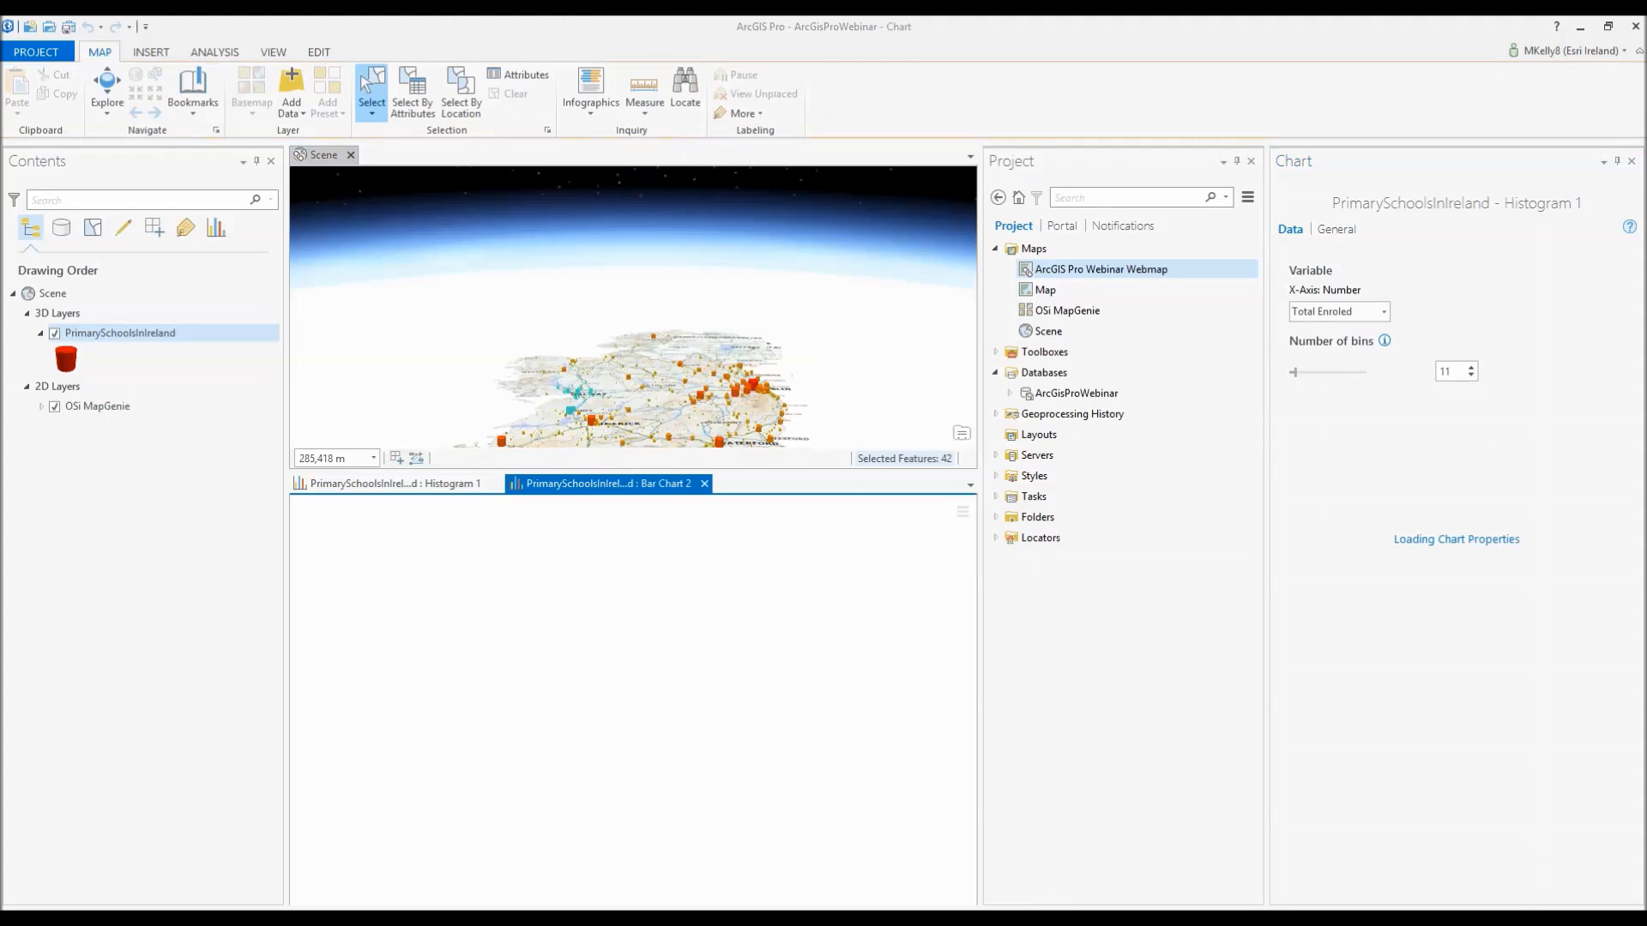
click(1453, 314)
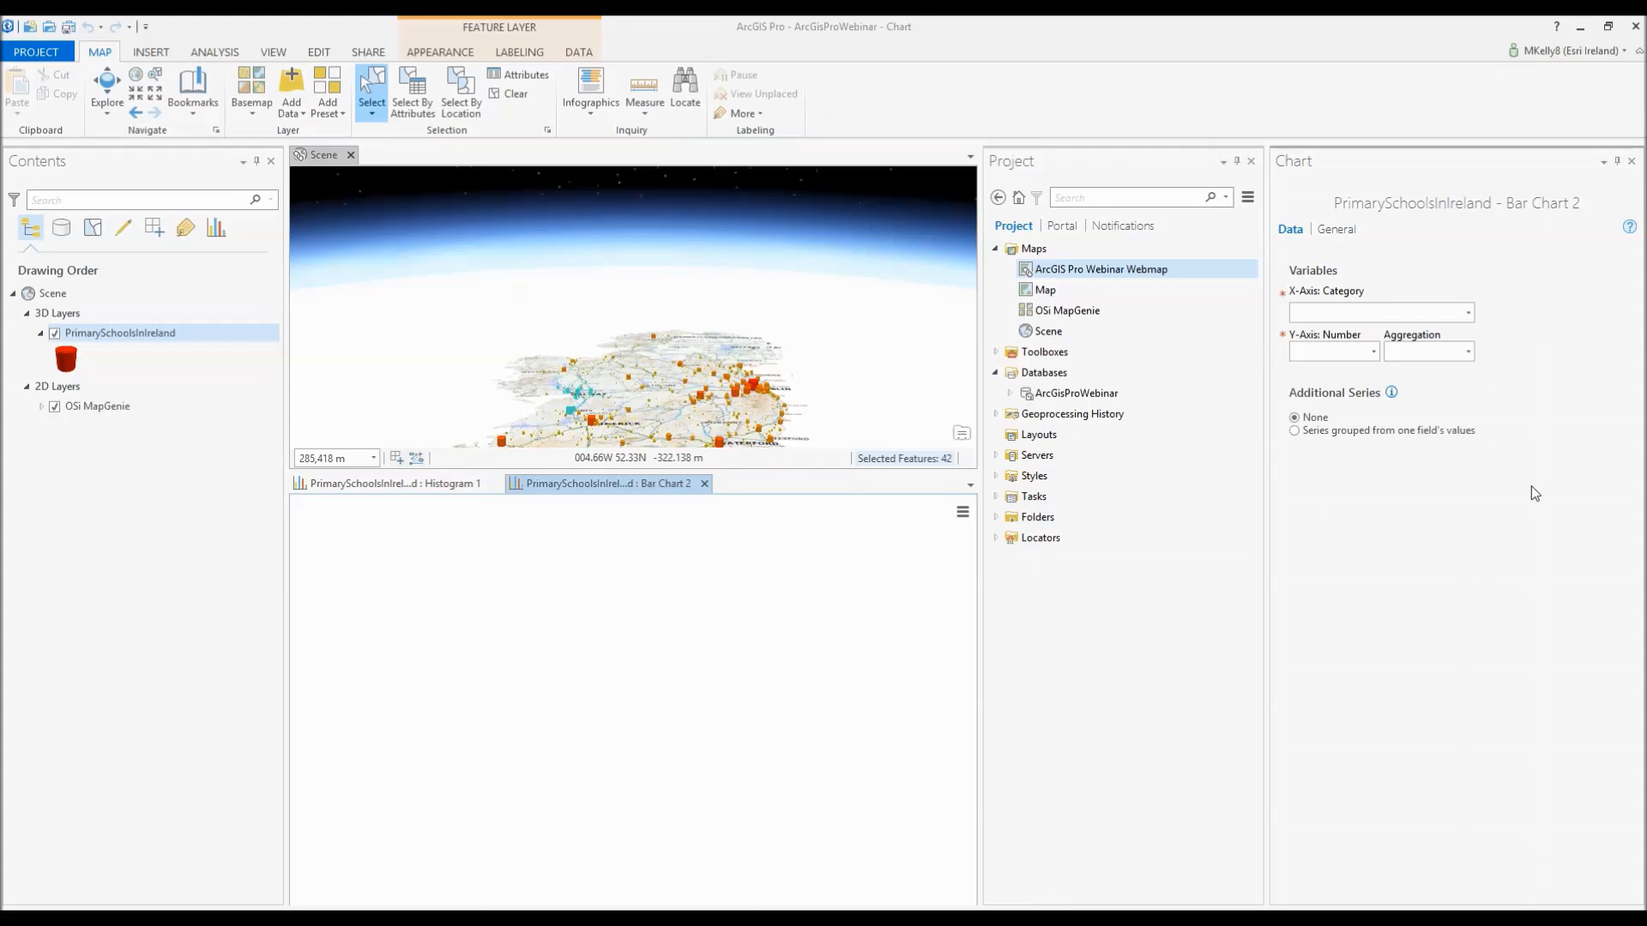
click(1446, 314)
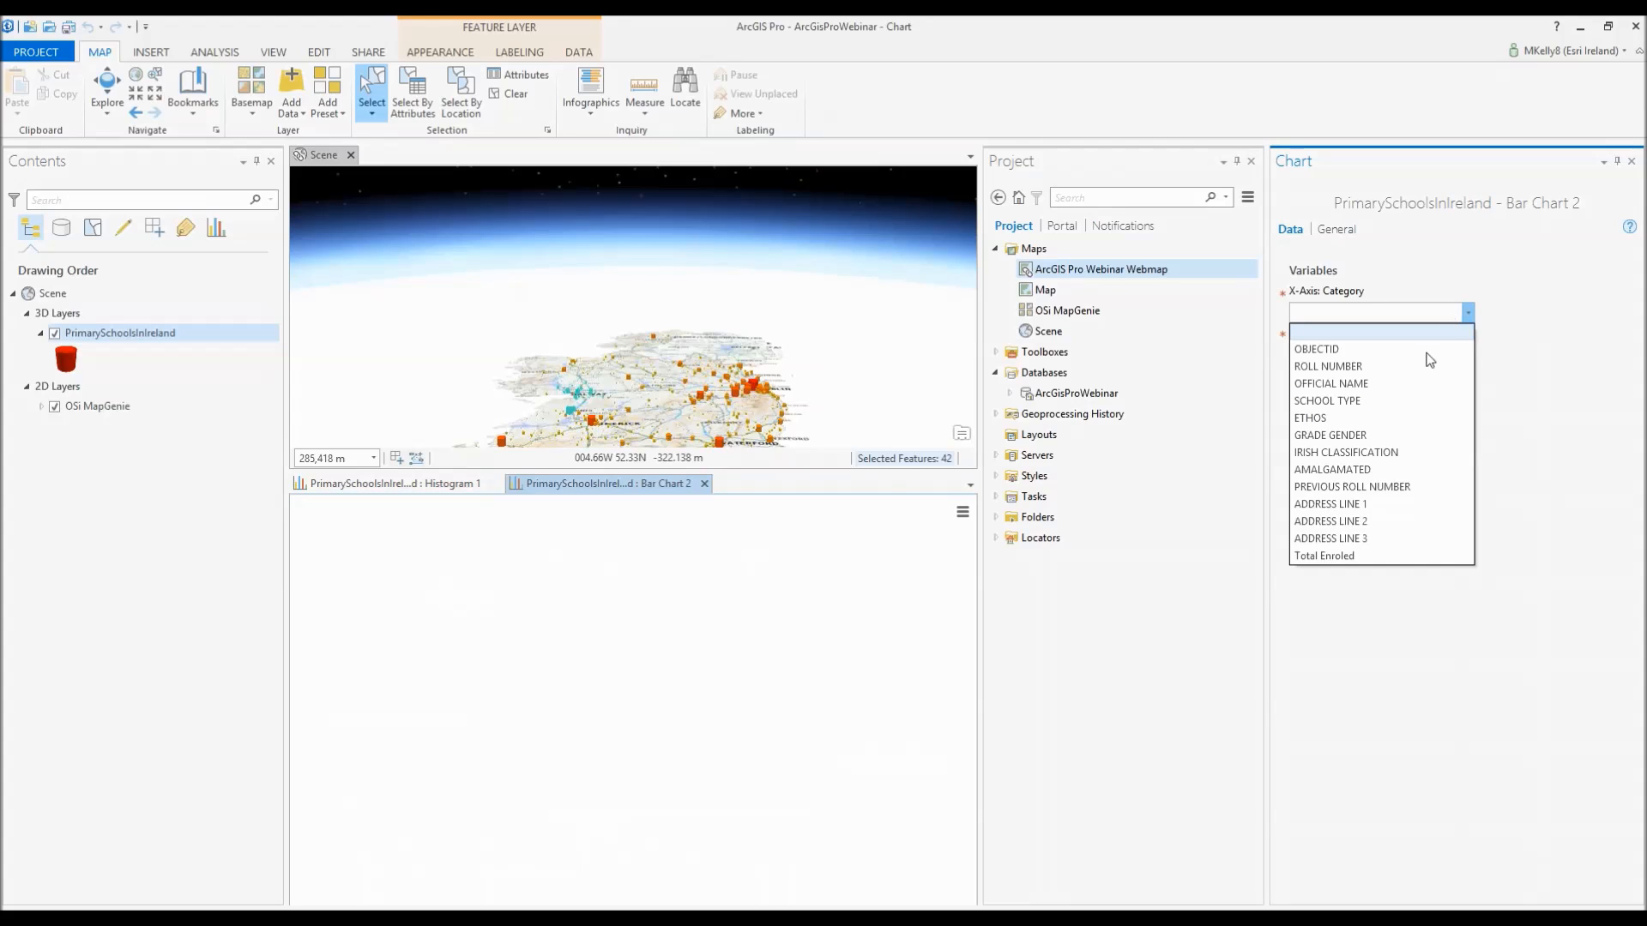
click(1409, 400)
- Set the bar chart's Y-axis number to Total Enroled with SUM as the aggregation
click(1362, 361)
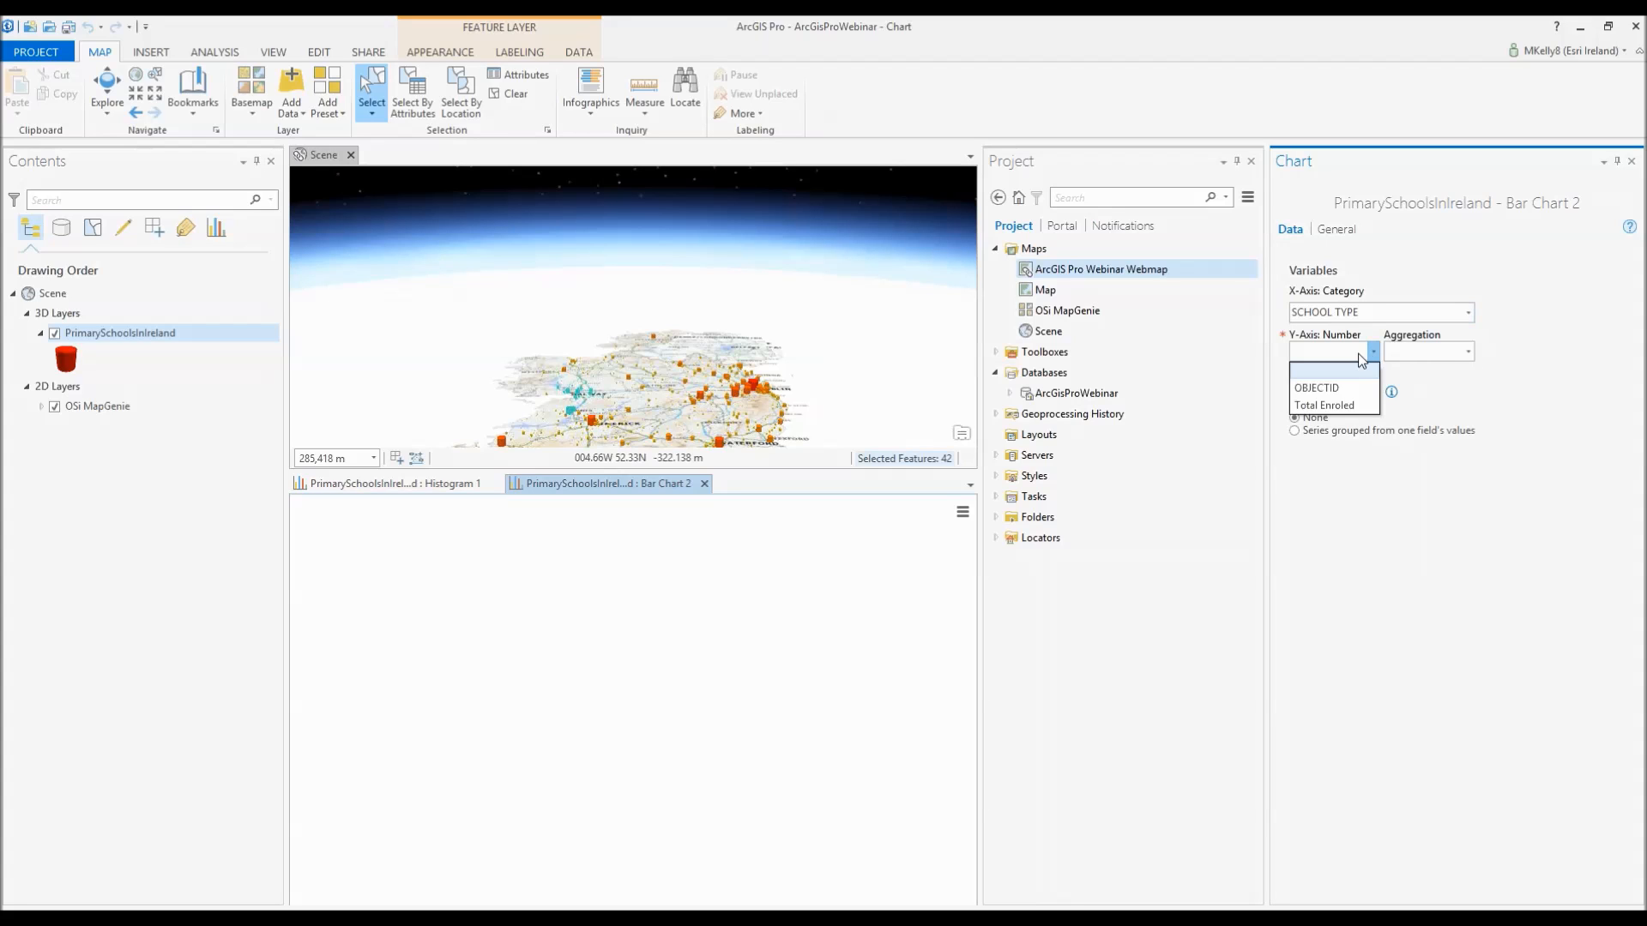
click(1355, 386)
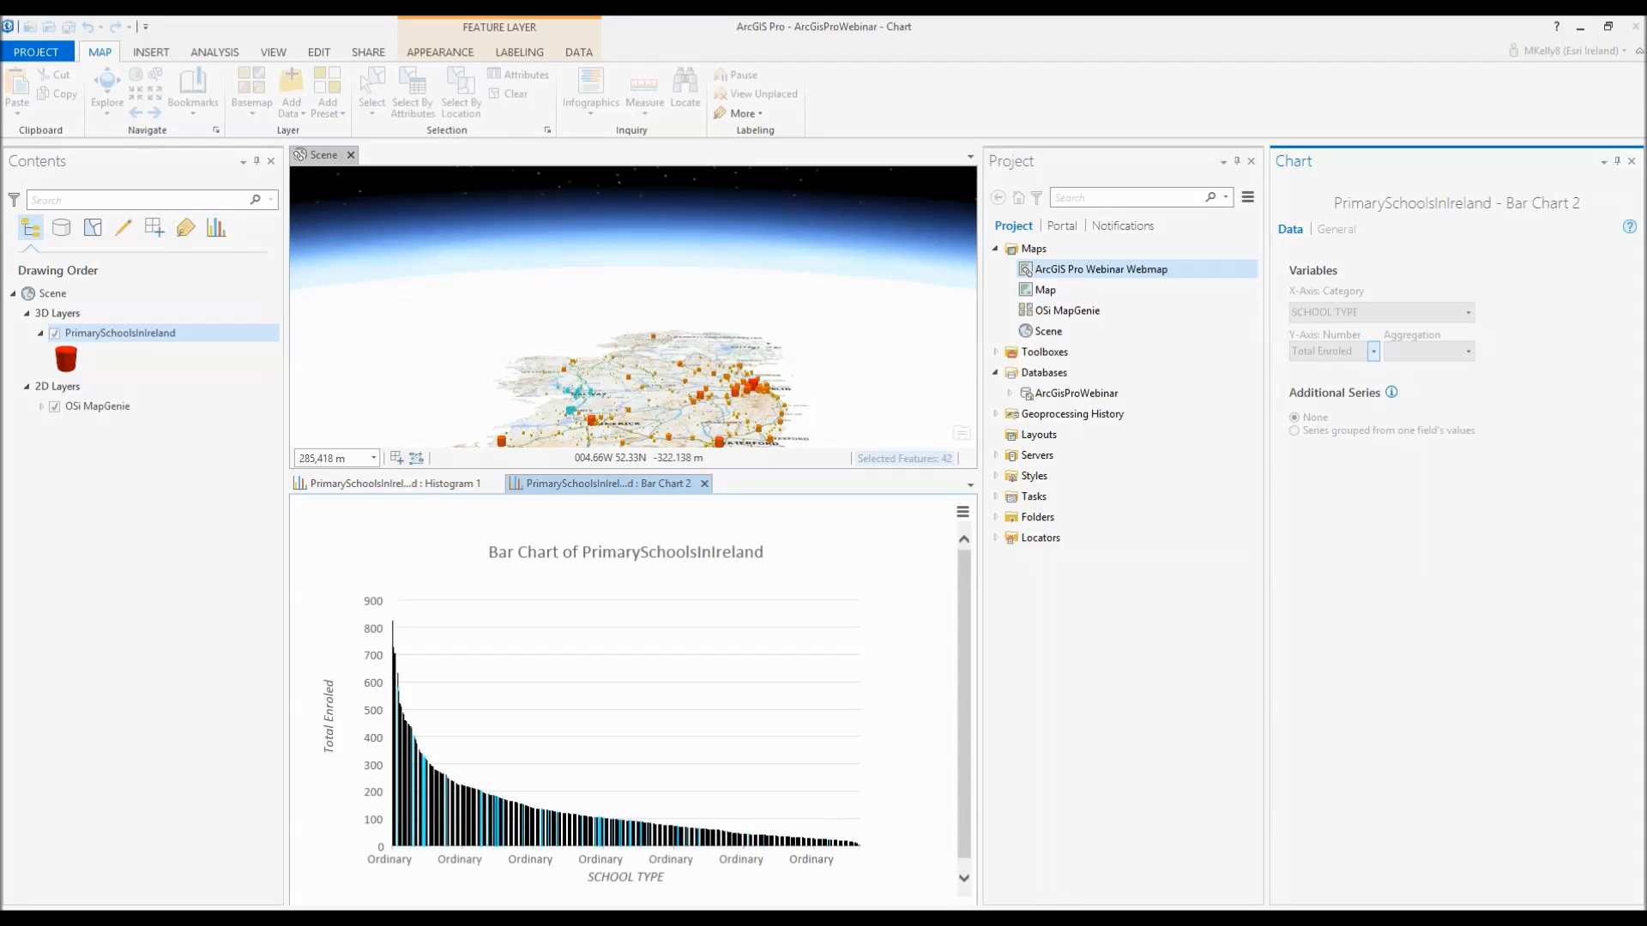
click(1446, 352)
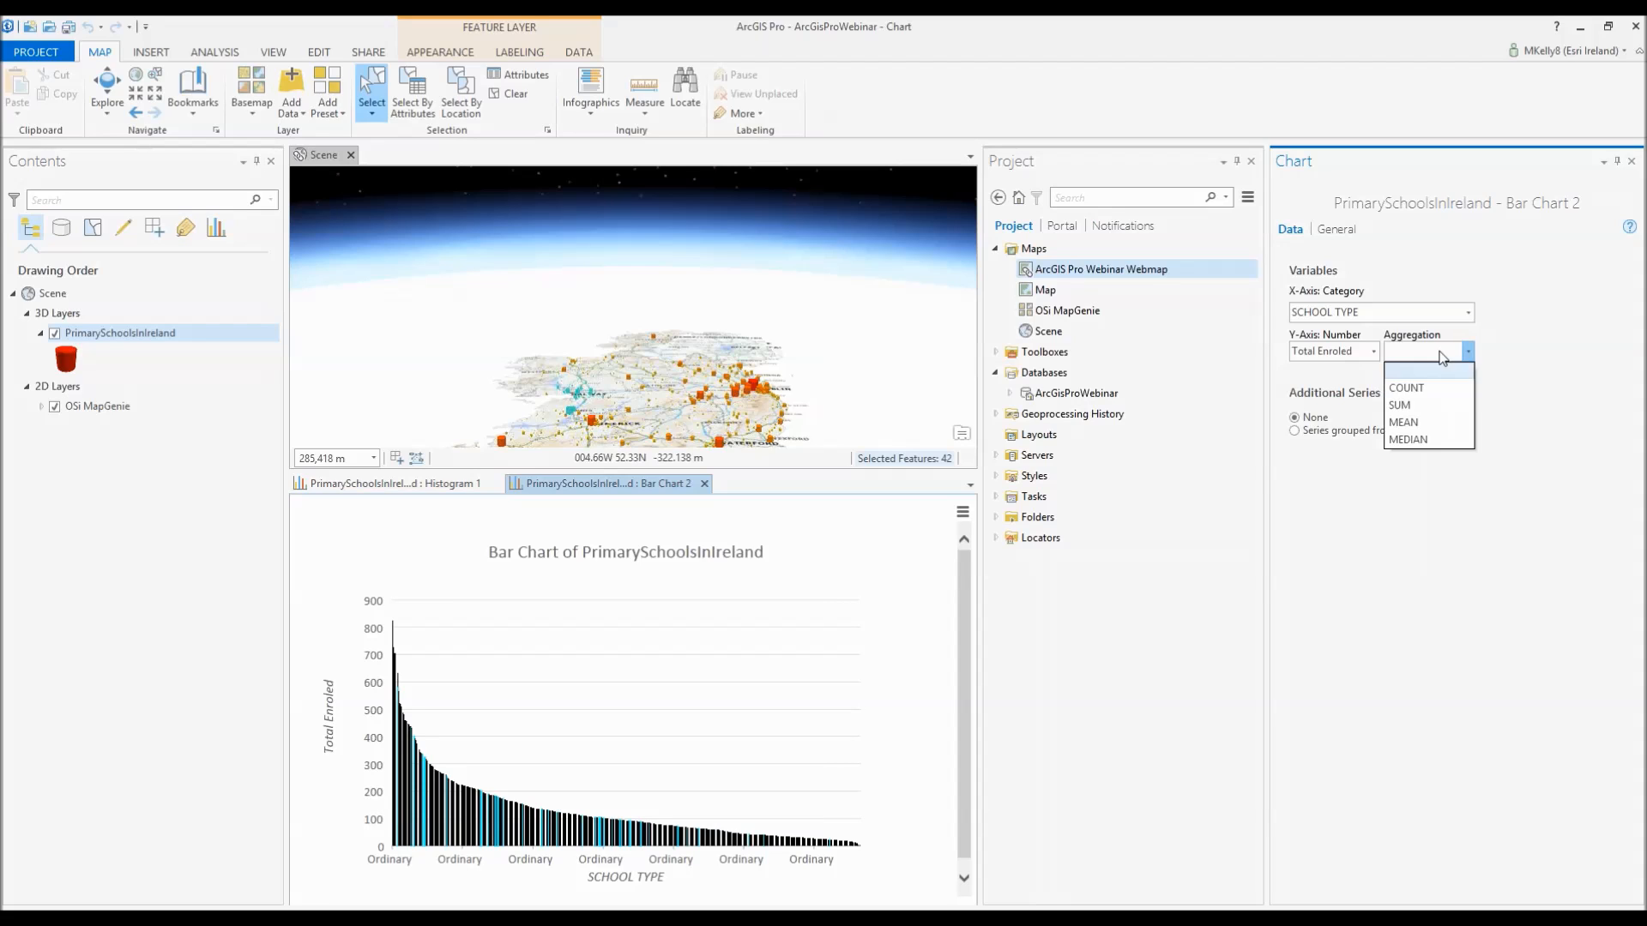
click(1439, 406)
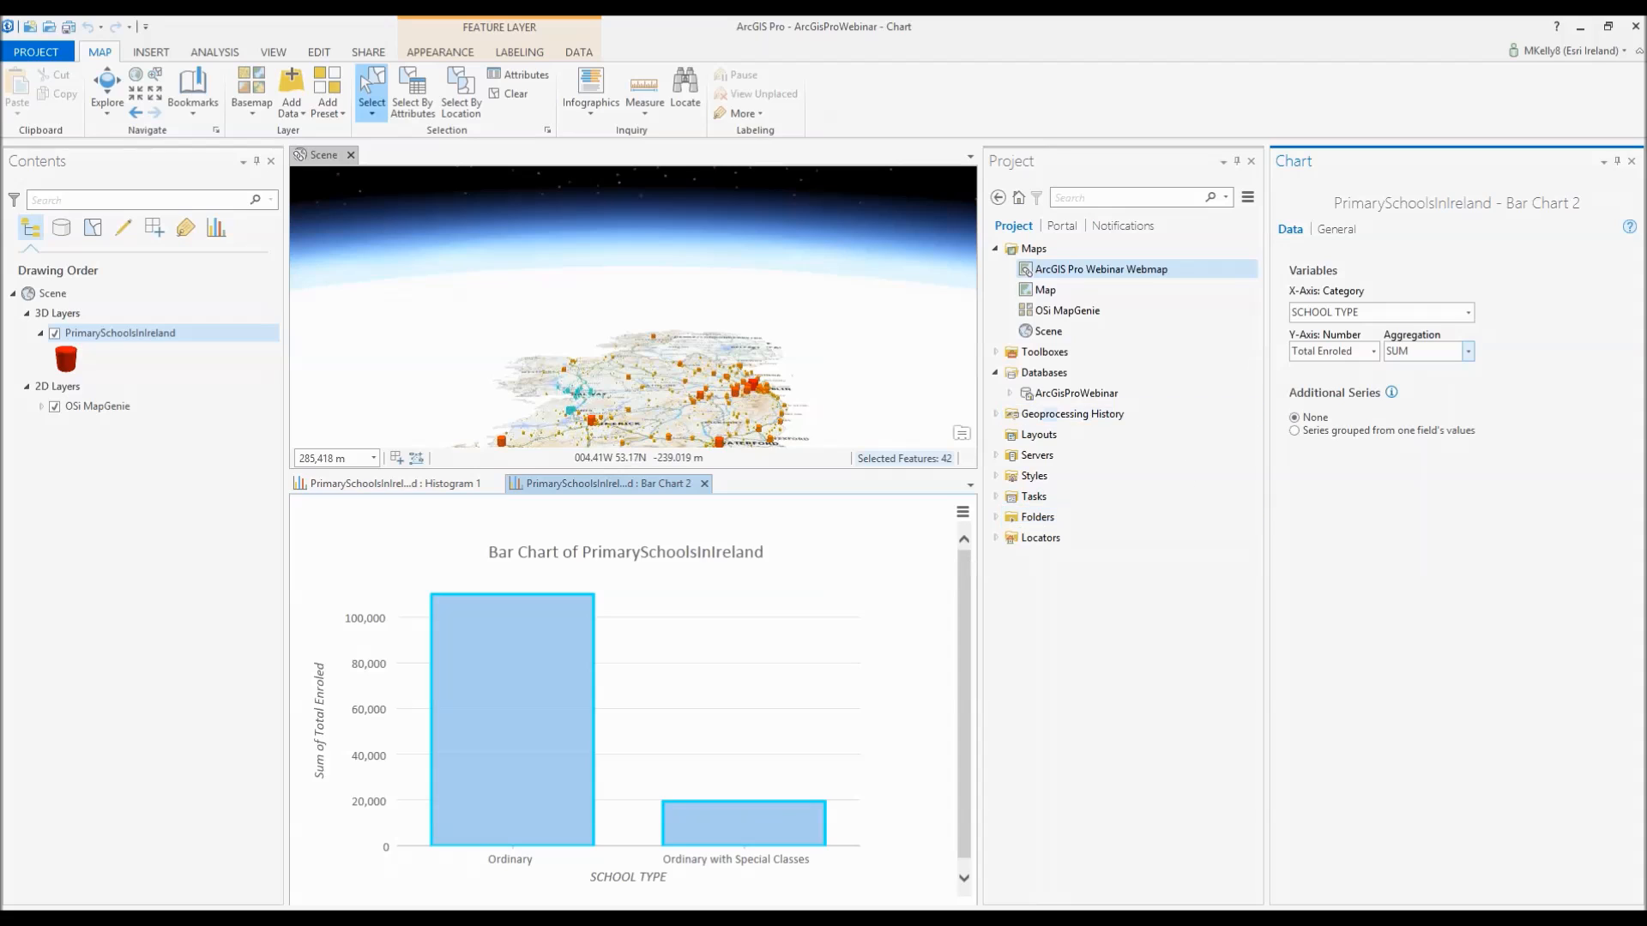
- Clear the school selection and change the bar chart's X-axis category to ETHOS and finally to GRADE GENDER
click(511, 93)
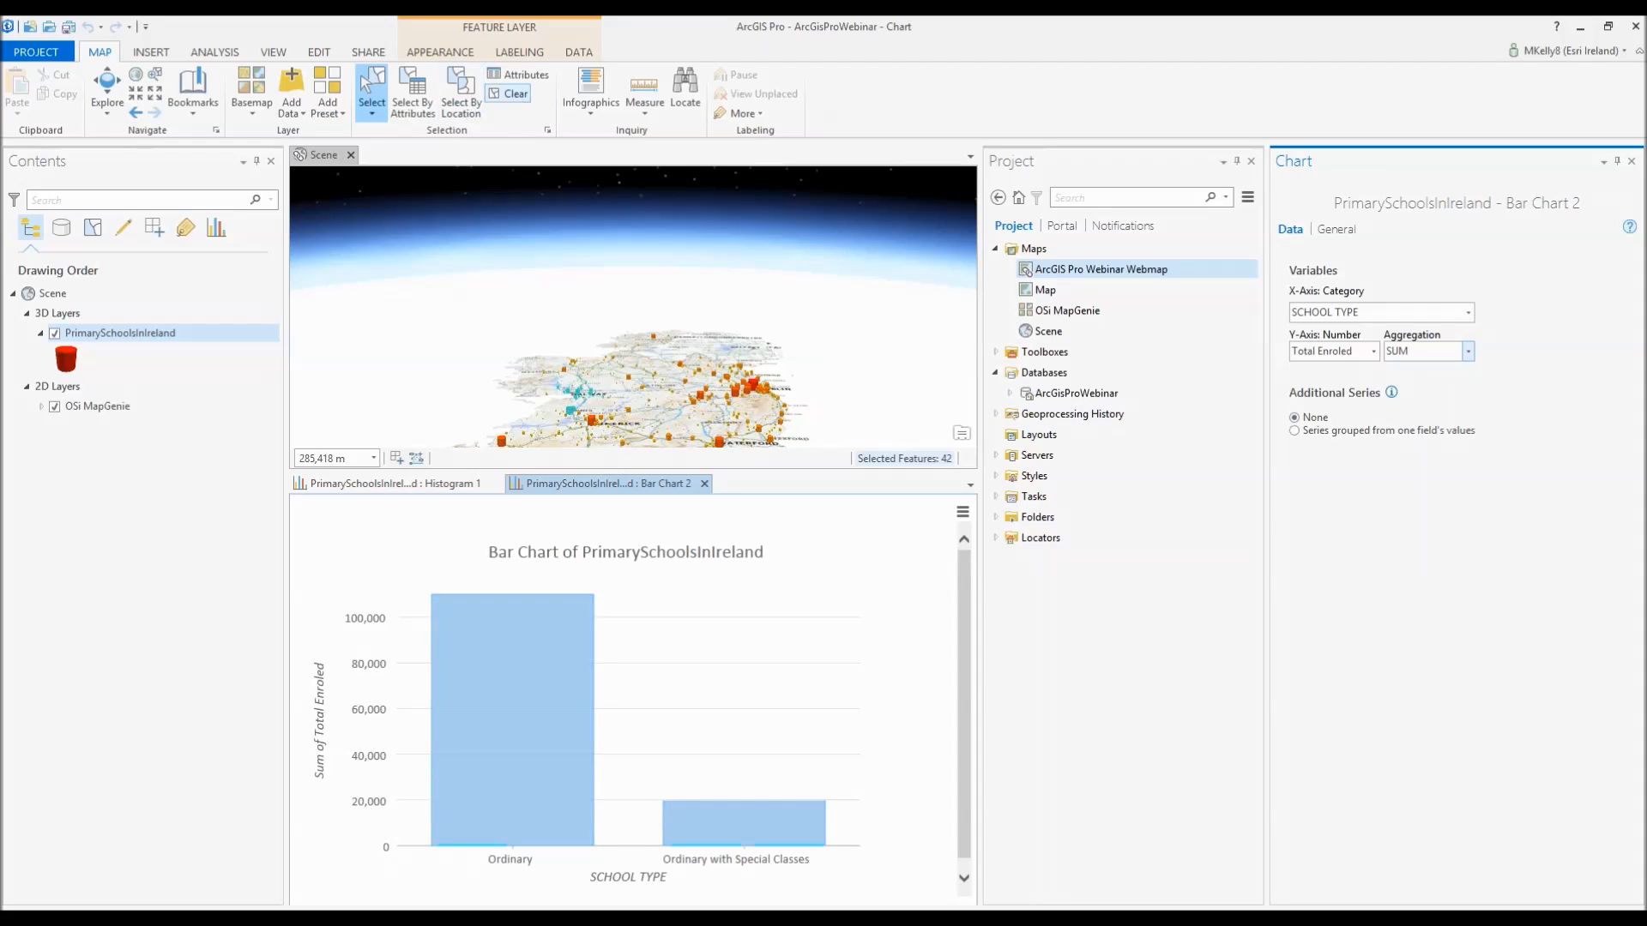
click(1406, 311)
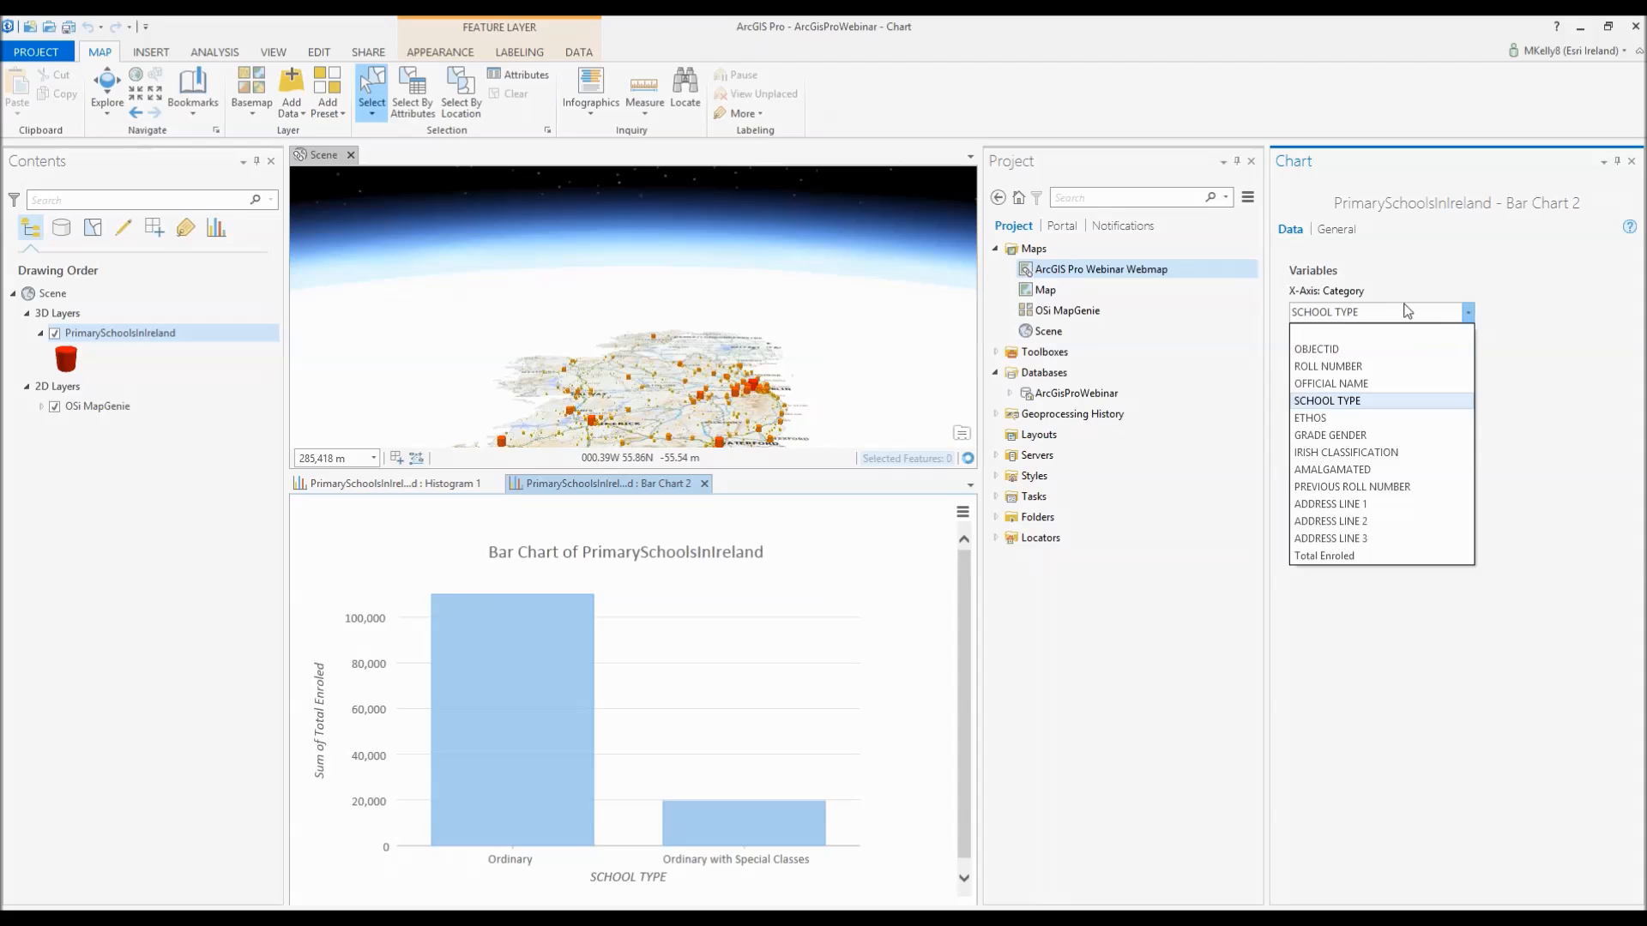
click(1383, 418)
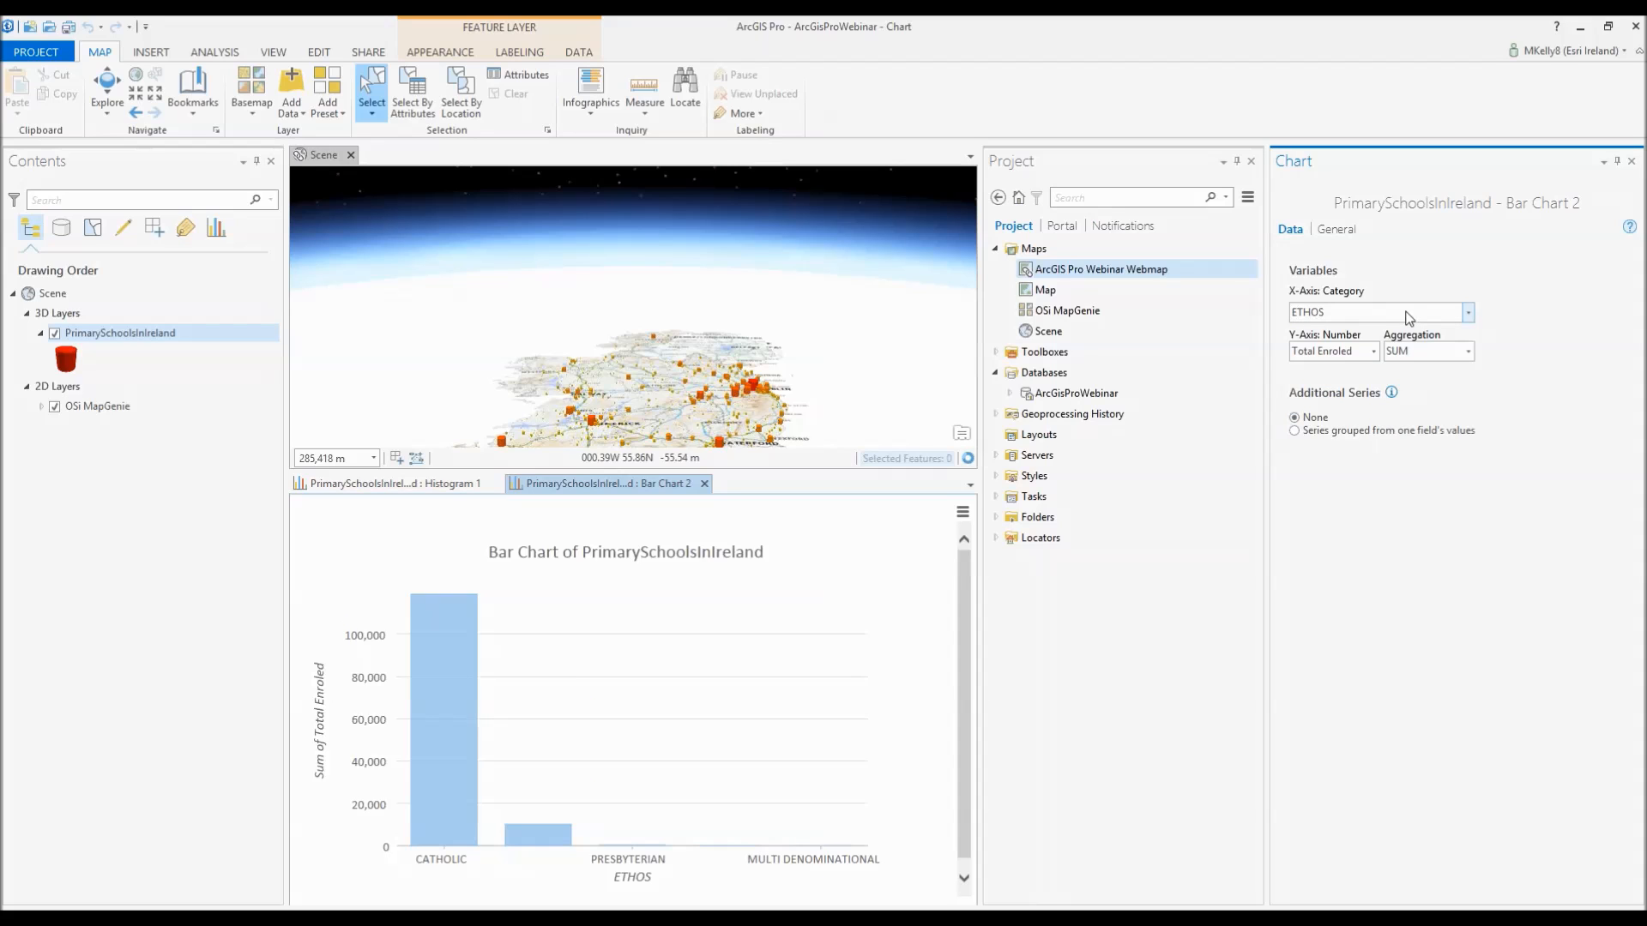
click(1409, 315)
click(1373, 436)
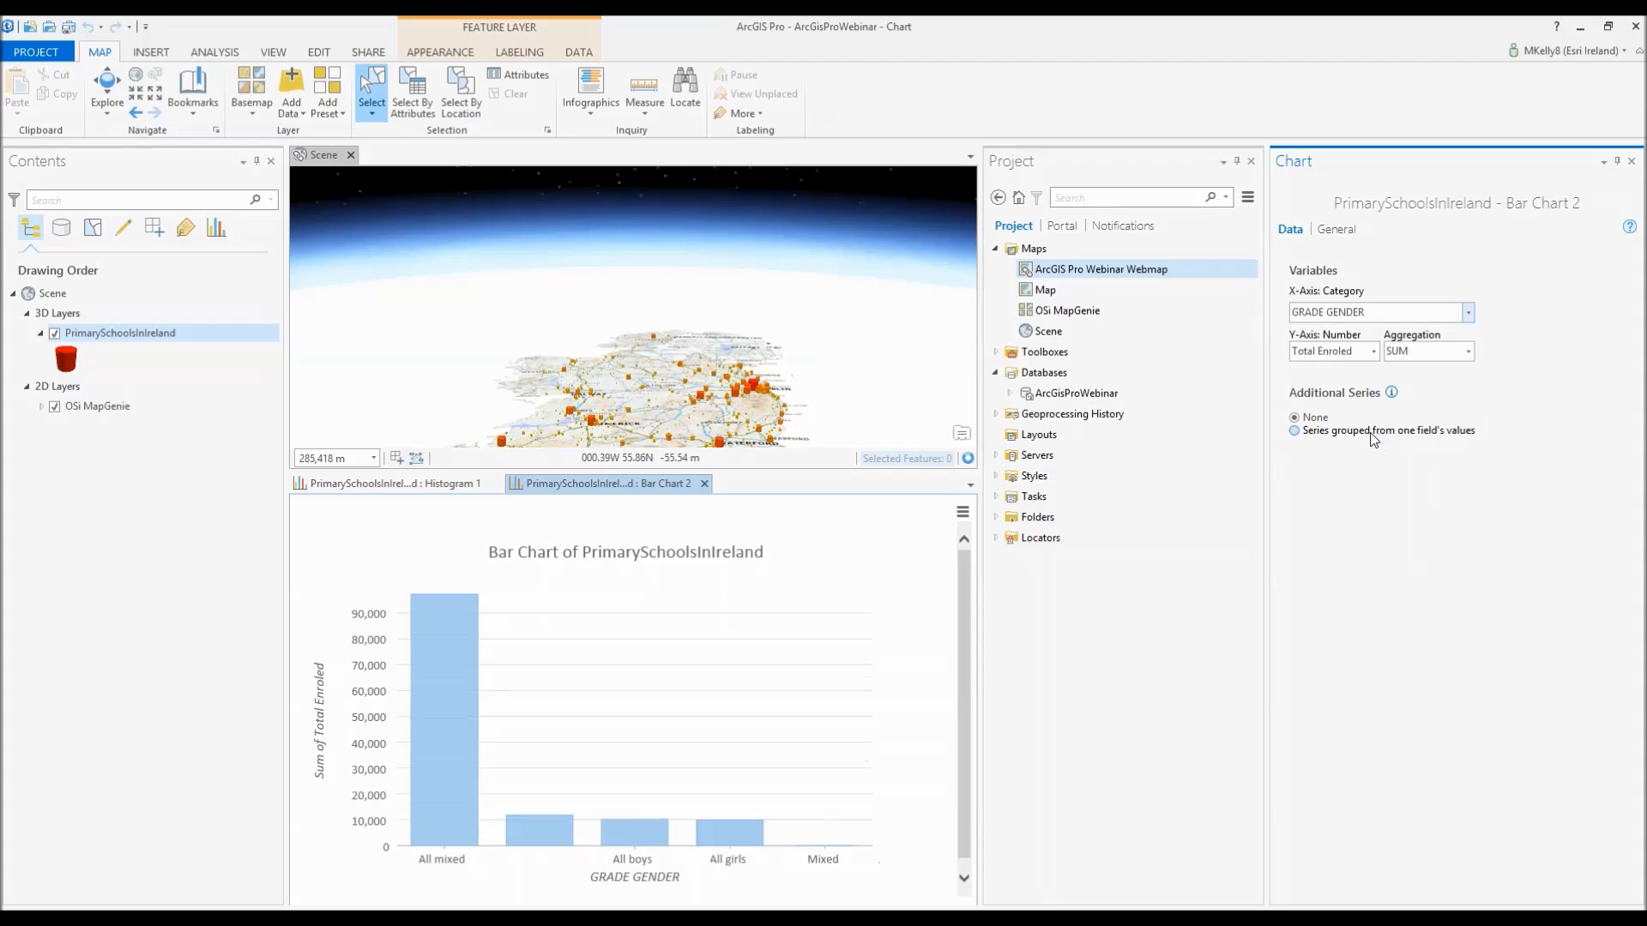
- Set the bar chart's X-axis category to IRISH CLASSIFICATION and group an additional series by SCHOOL TYPE values
click(1414, 315)
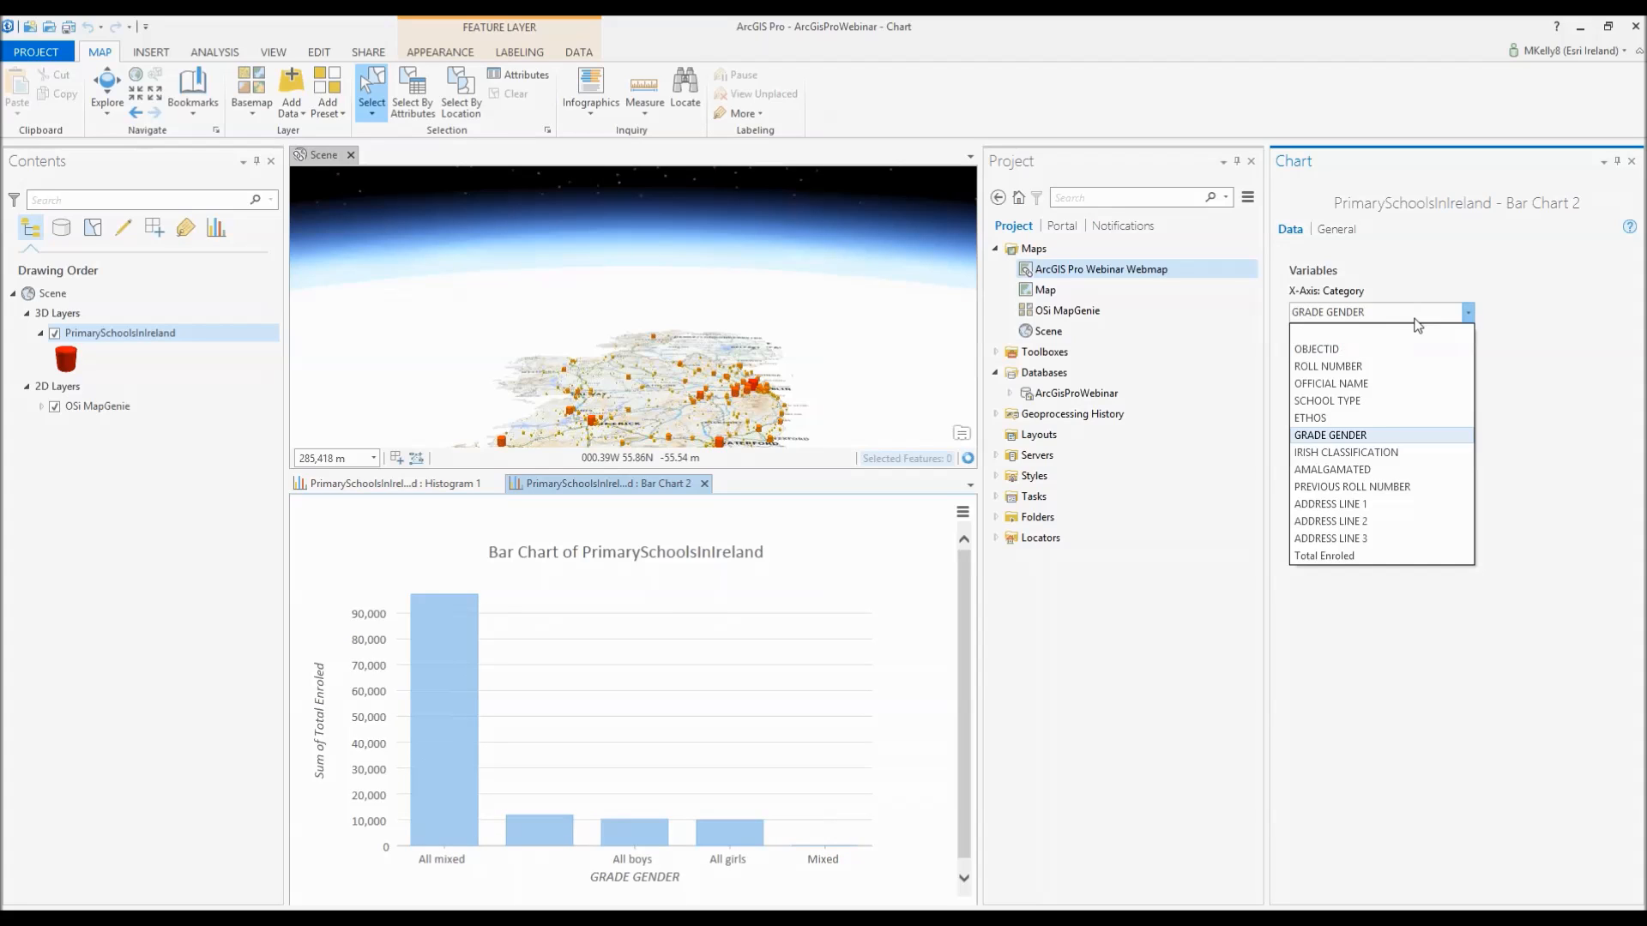
click(1373, 455)
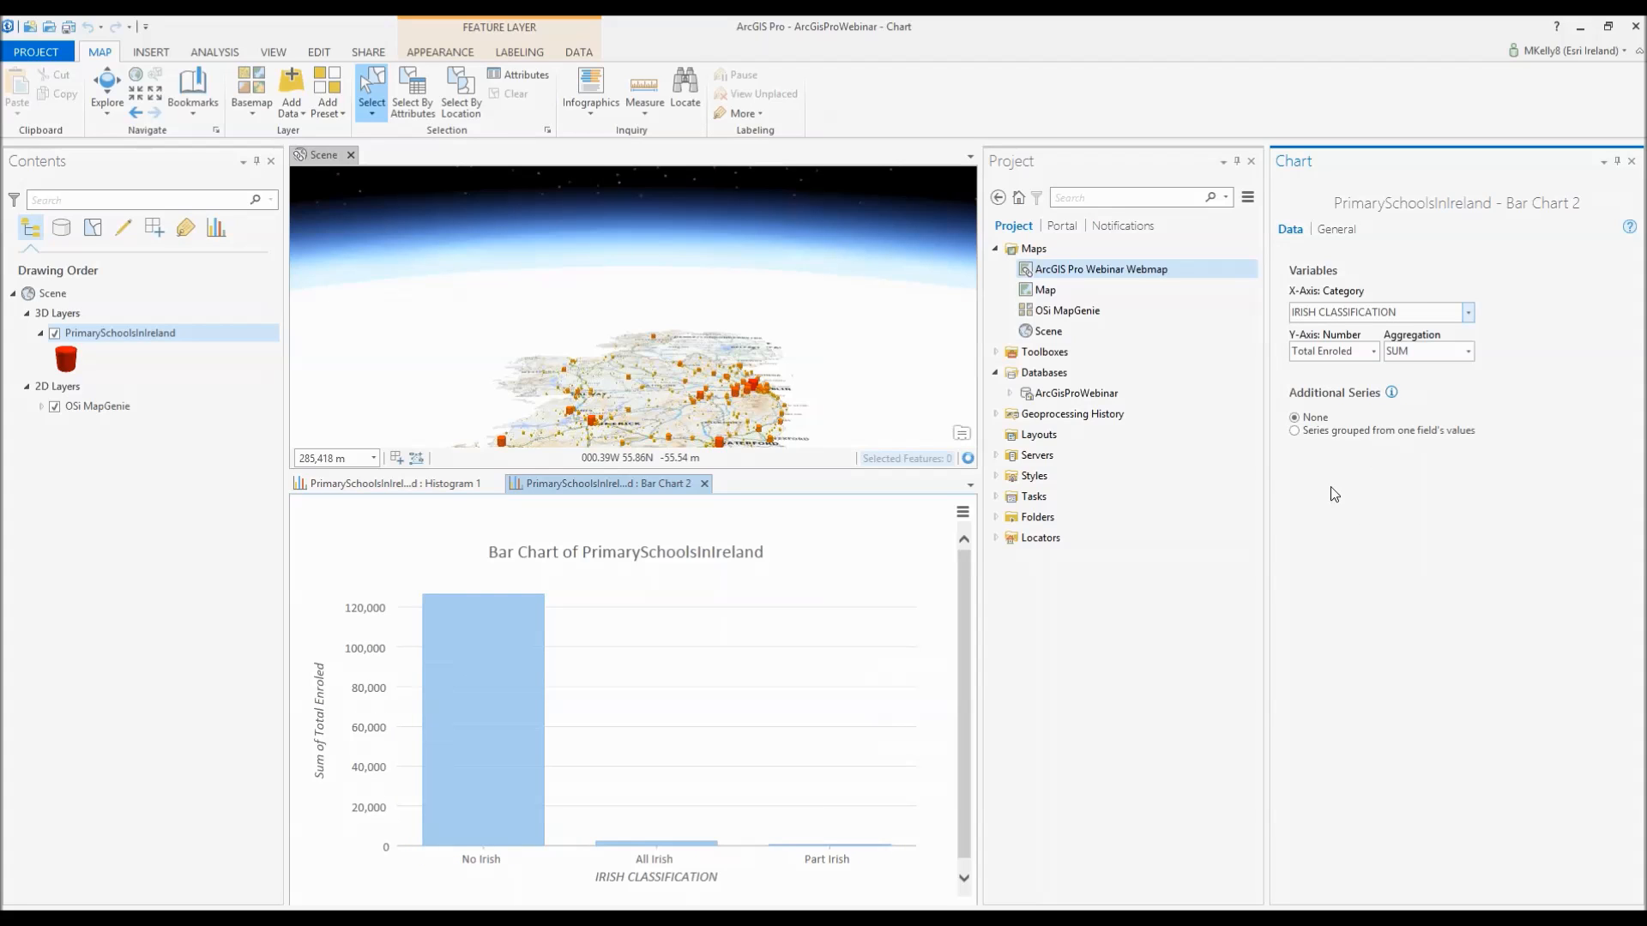
click(1325, 431)
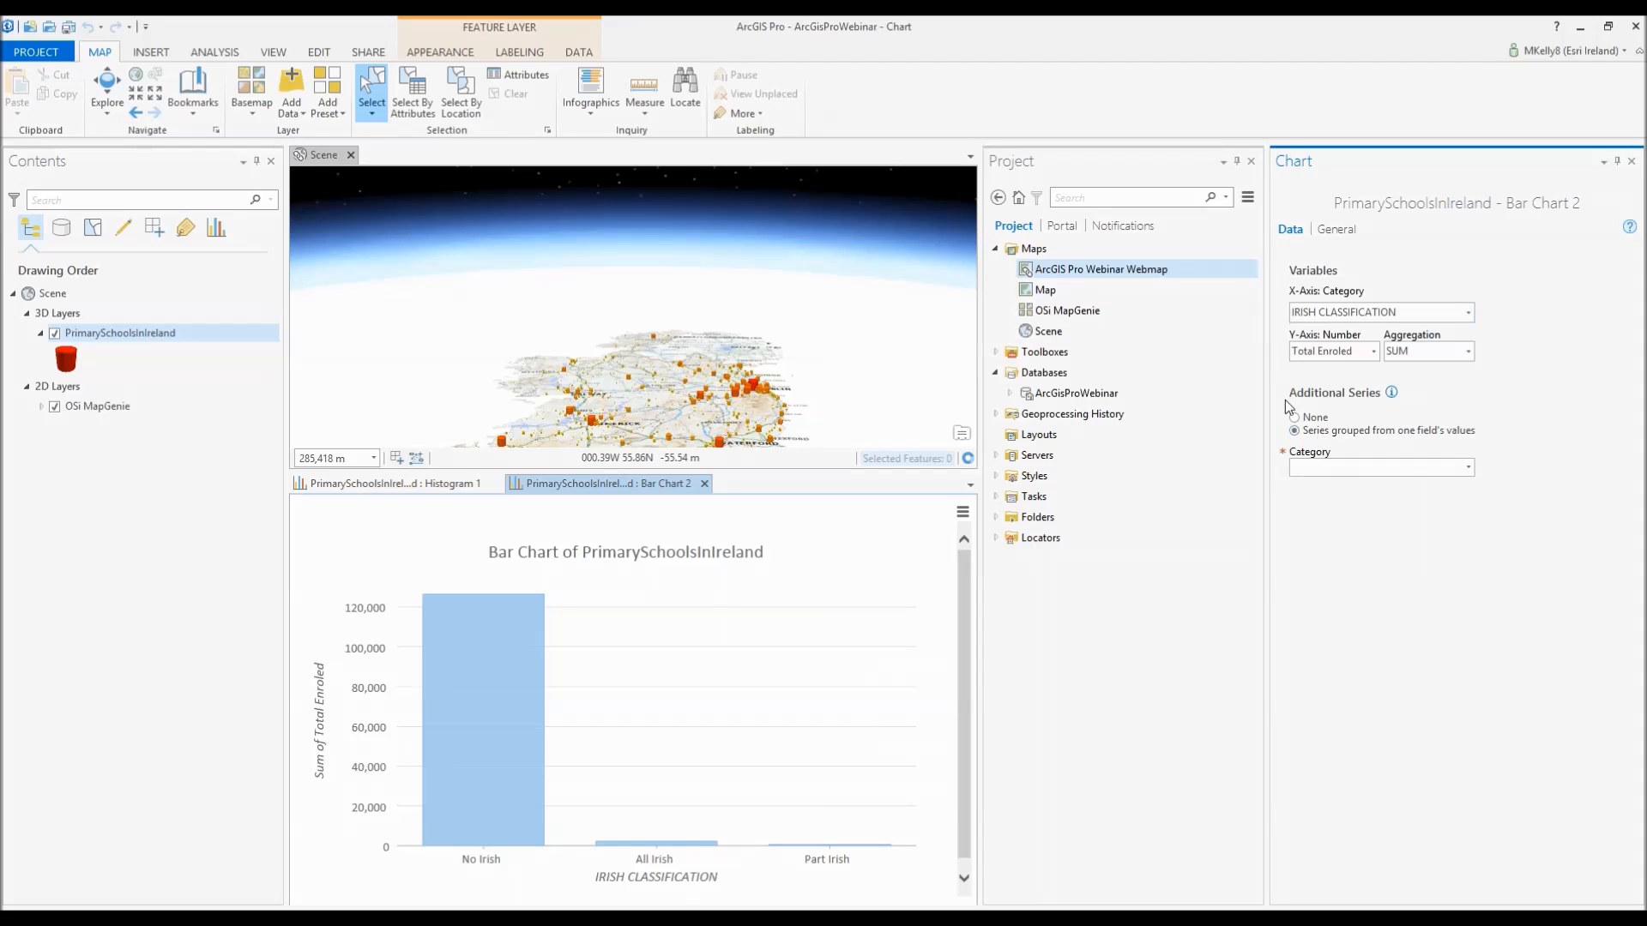
click(1388, 469)
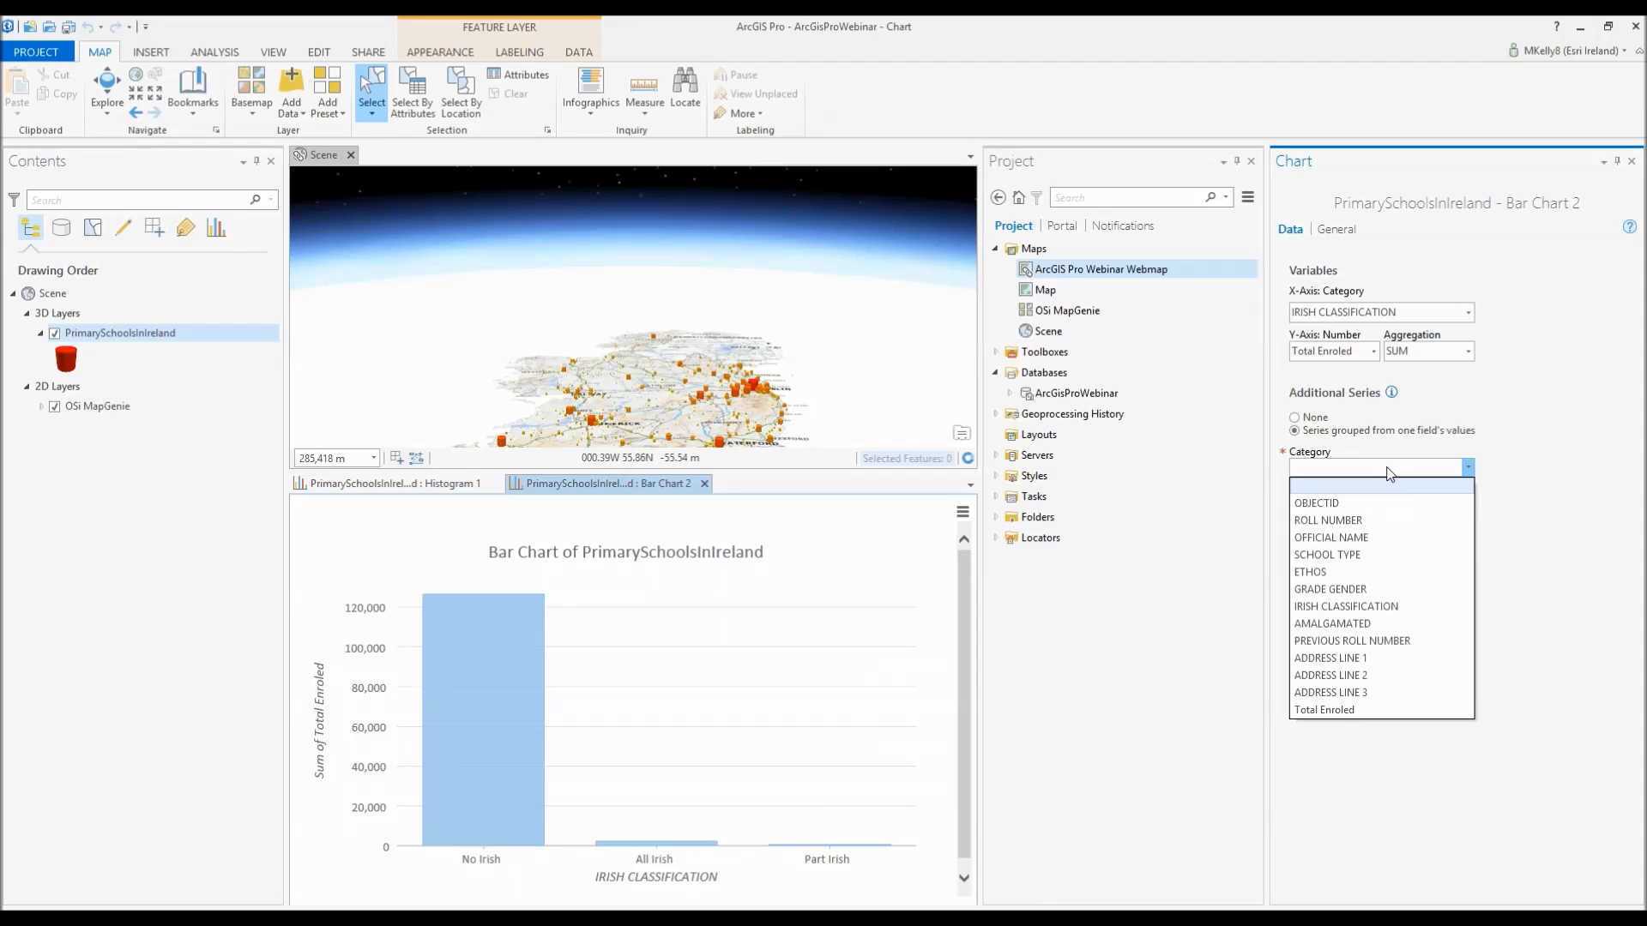
click(1373, 557)
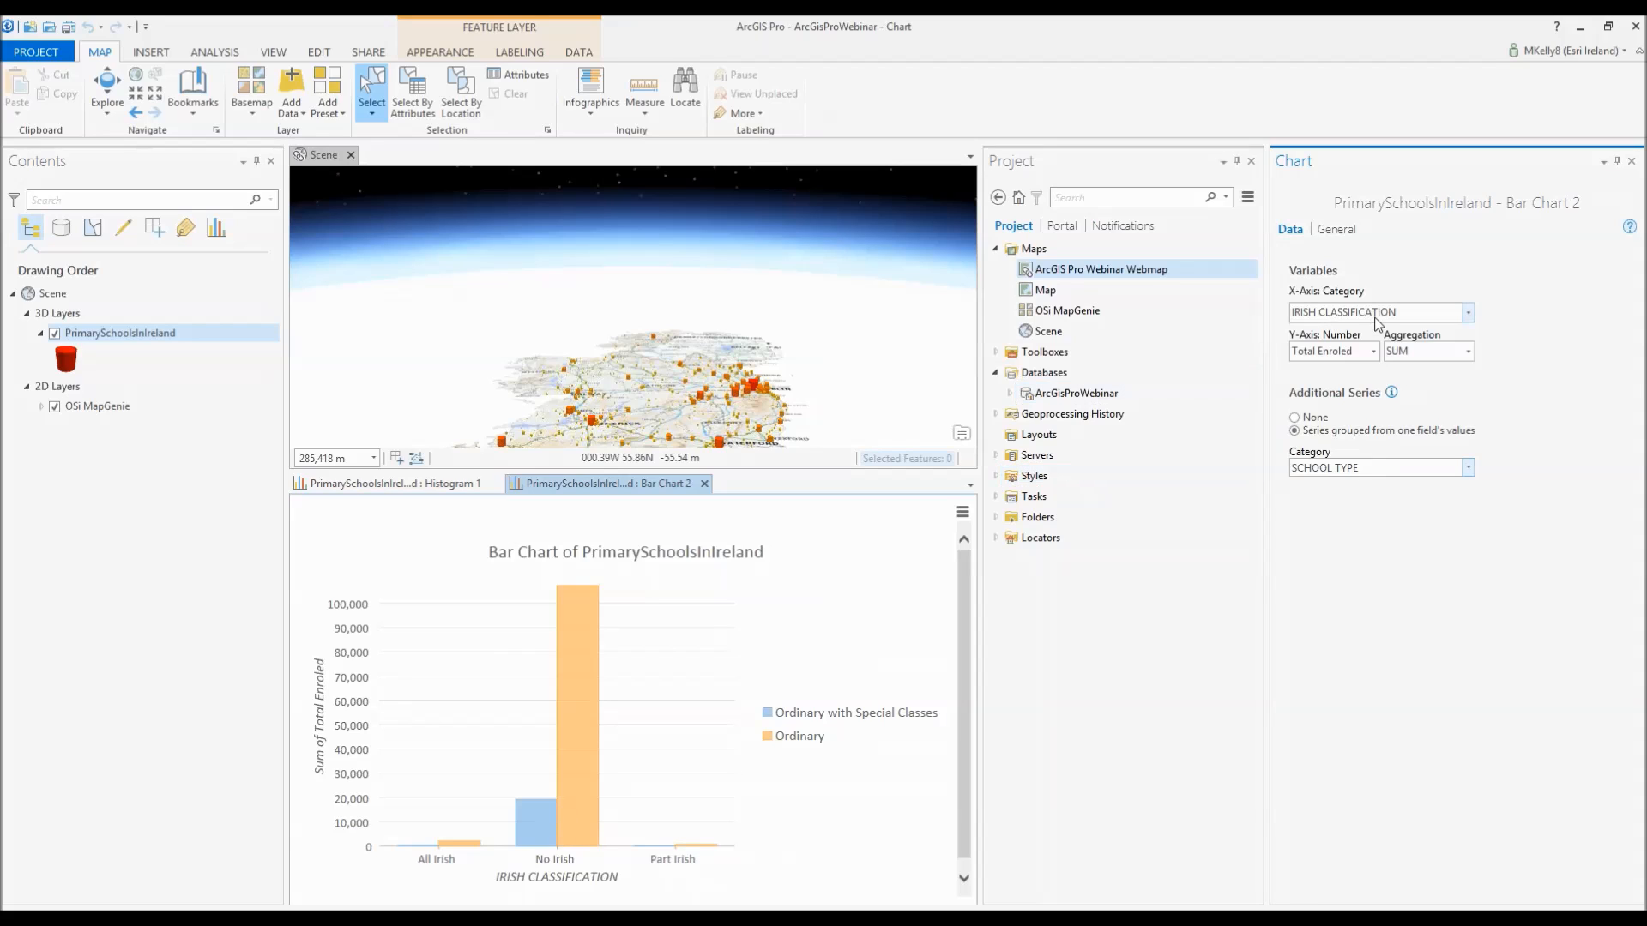
- Close the histogram and bar chart views and save the project
click(1336, 229)
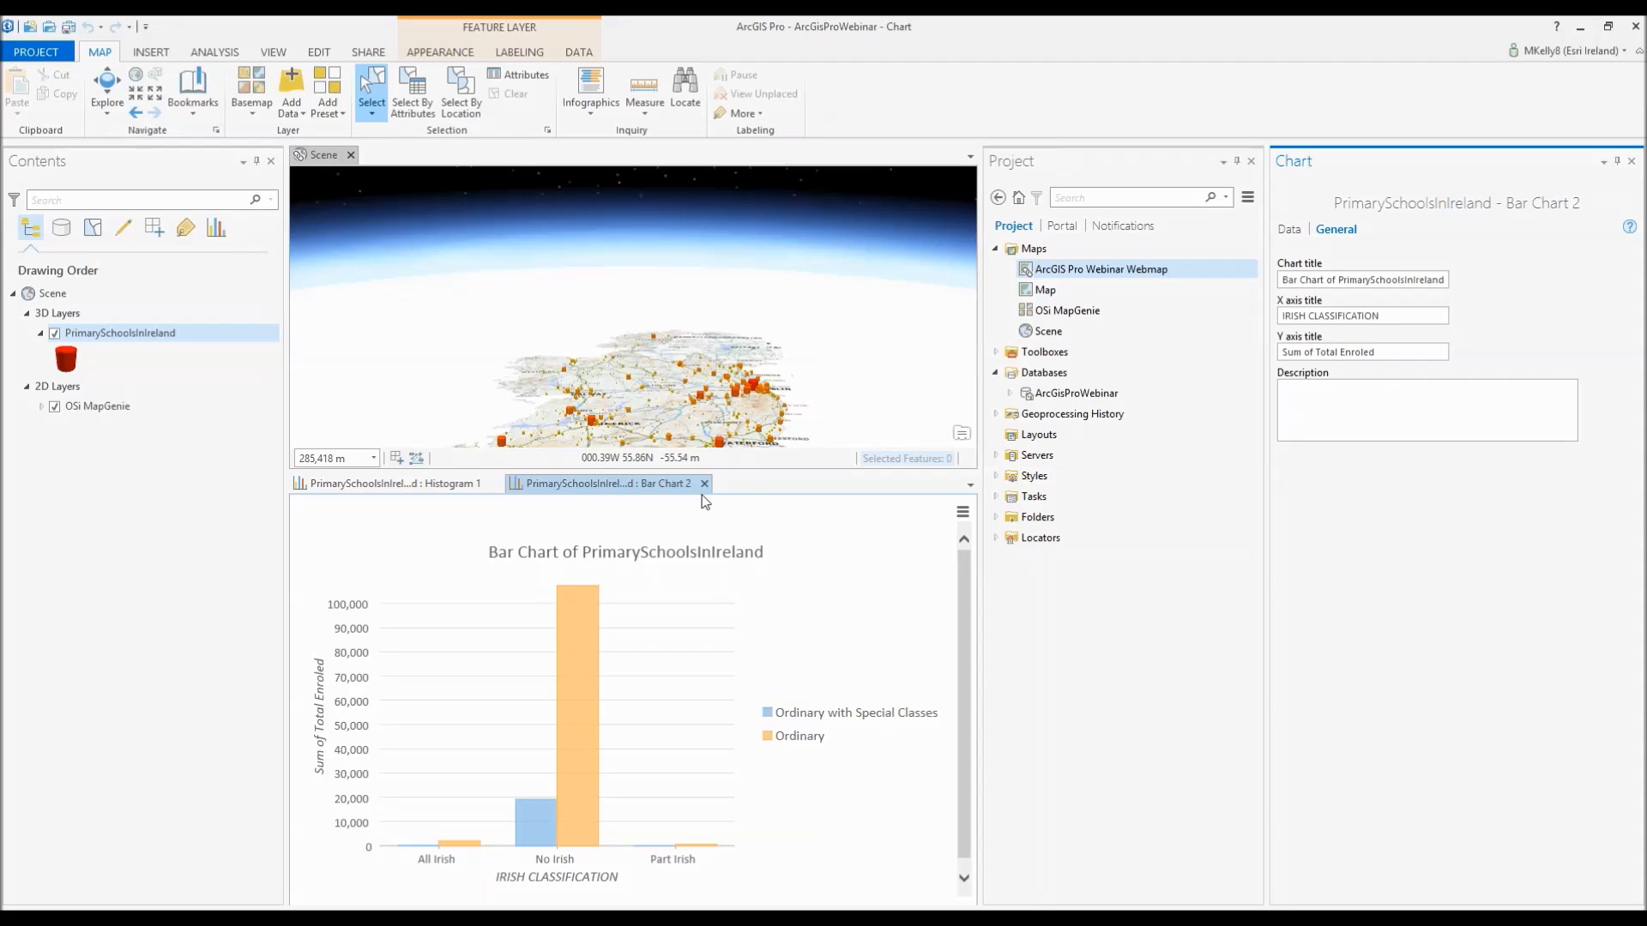
click(495, 485)
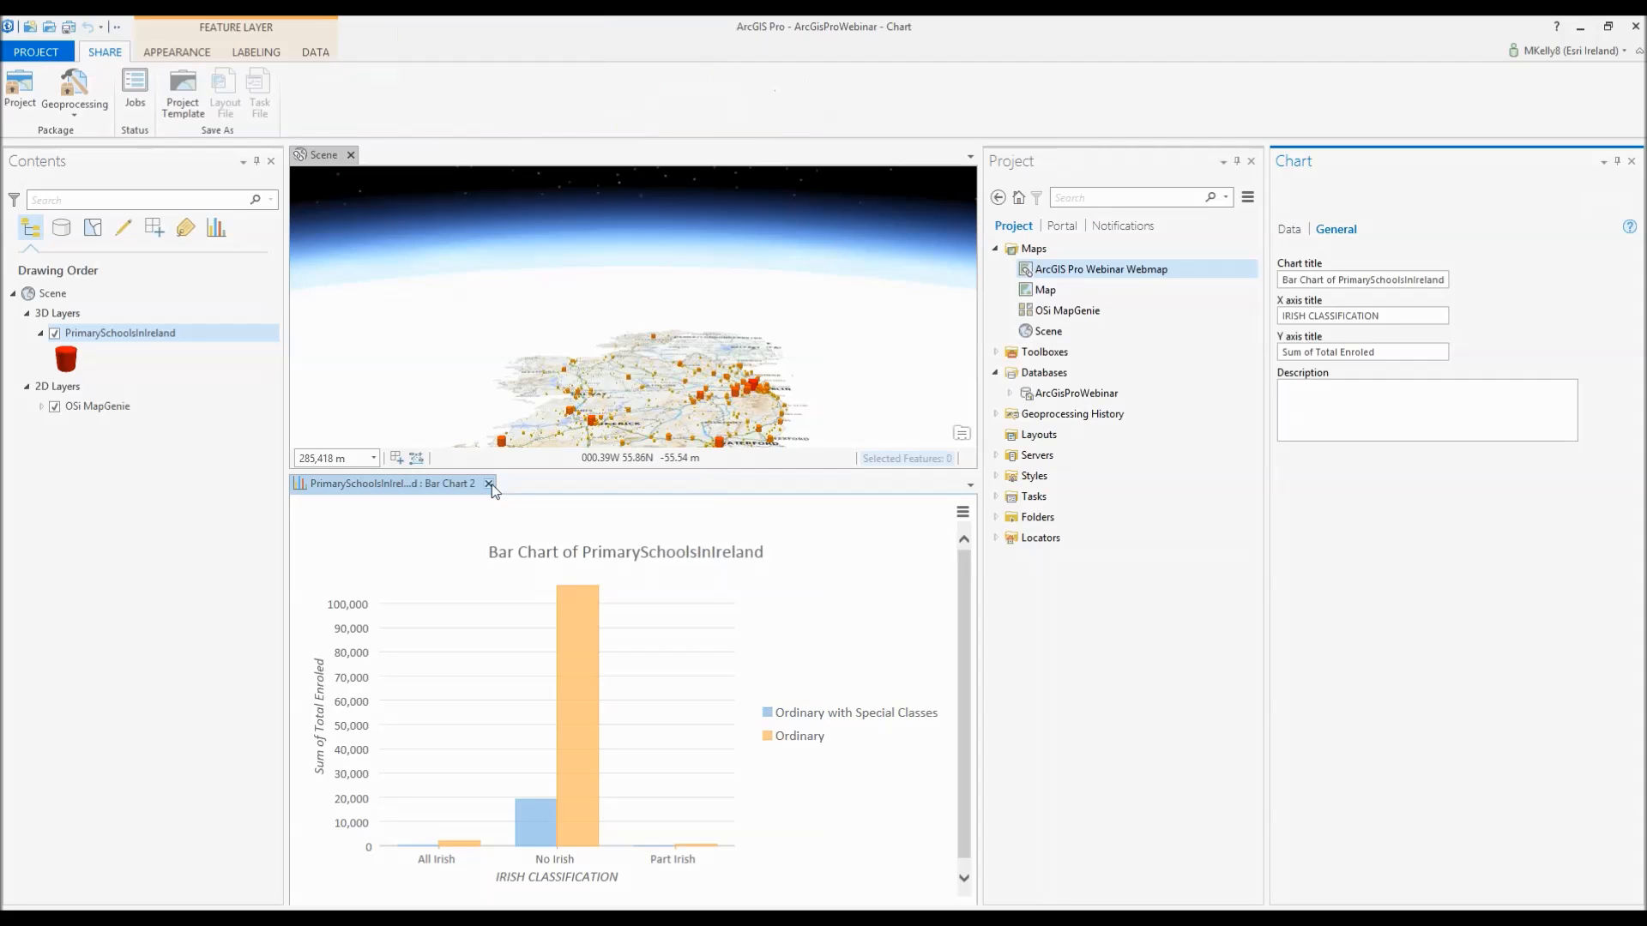
click(65, 28)
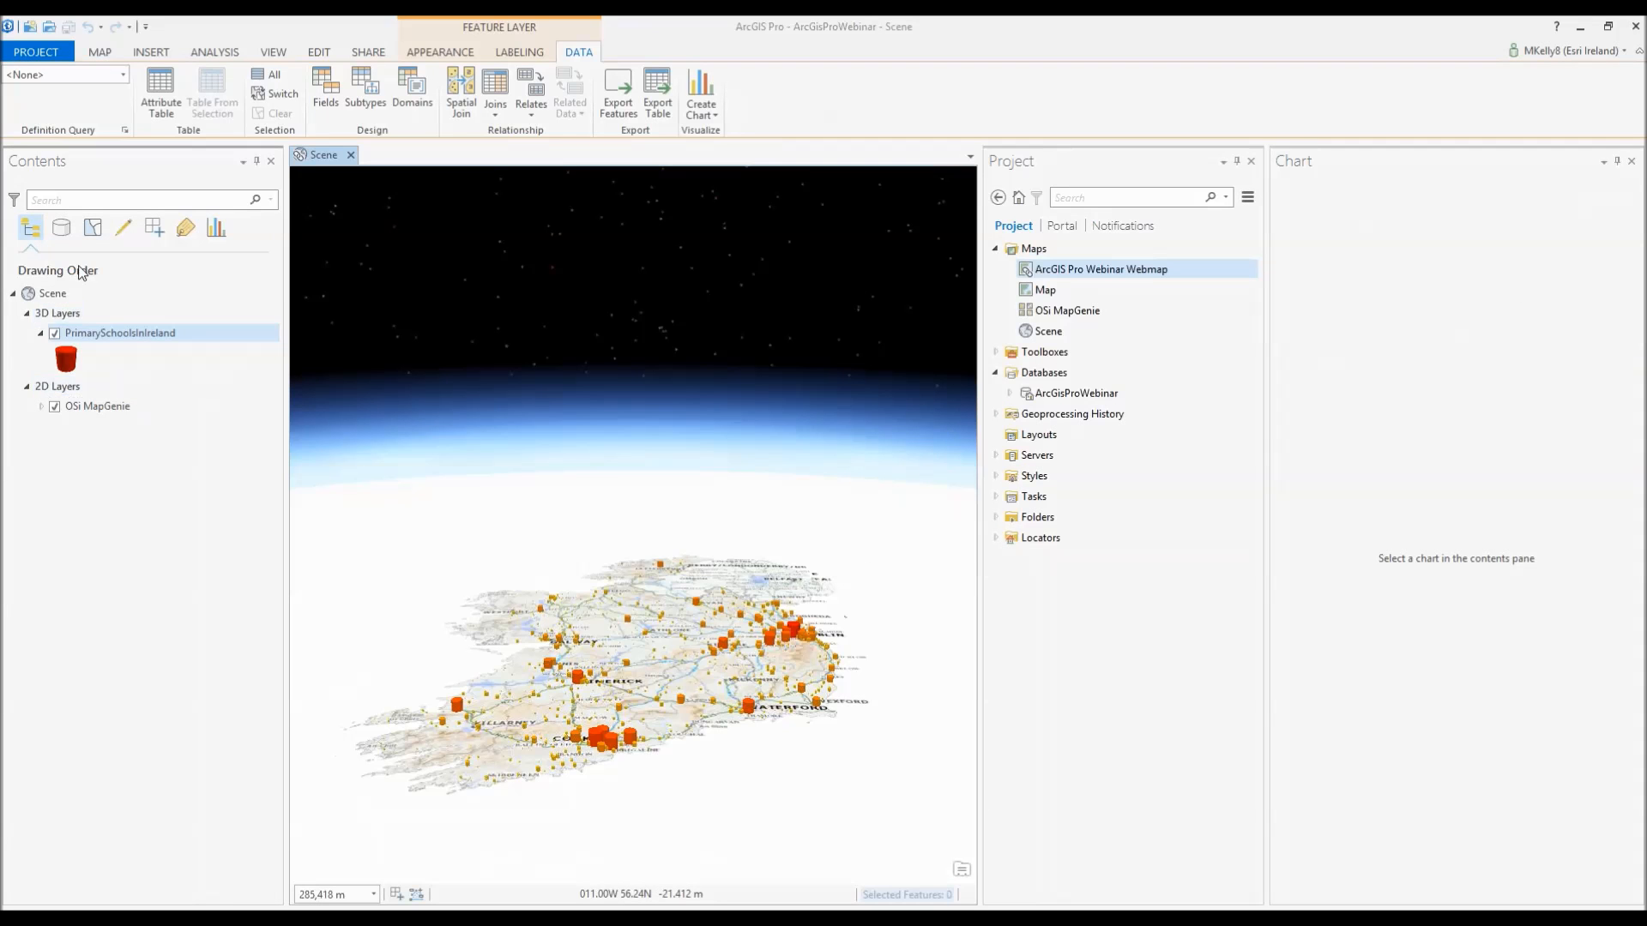
- List the scene's contents by charts and check the histogram and bar chart stored under PrimarySchoolsInIreland
click(217, 228)
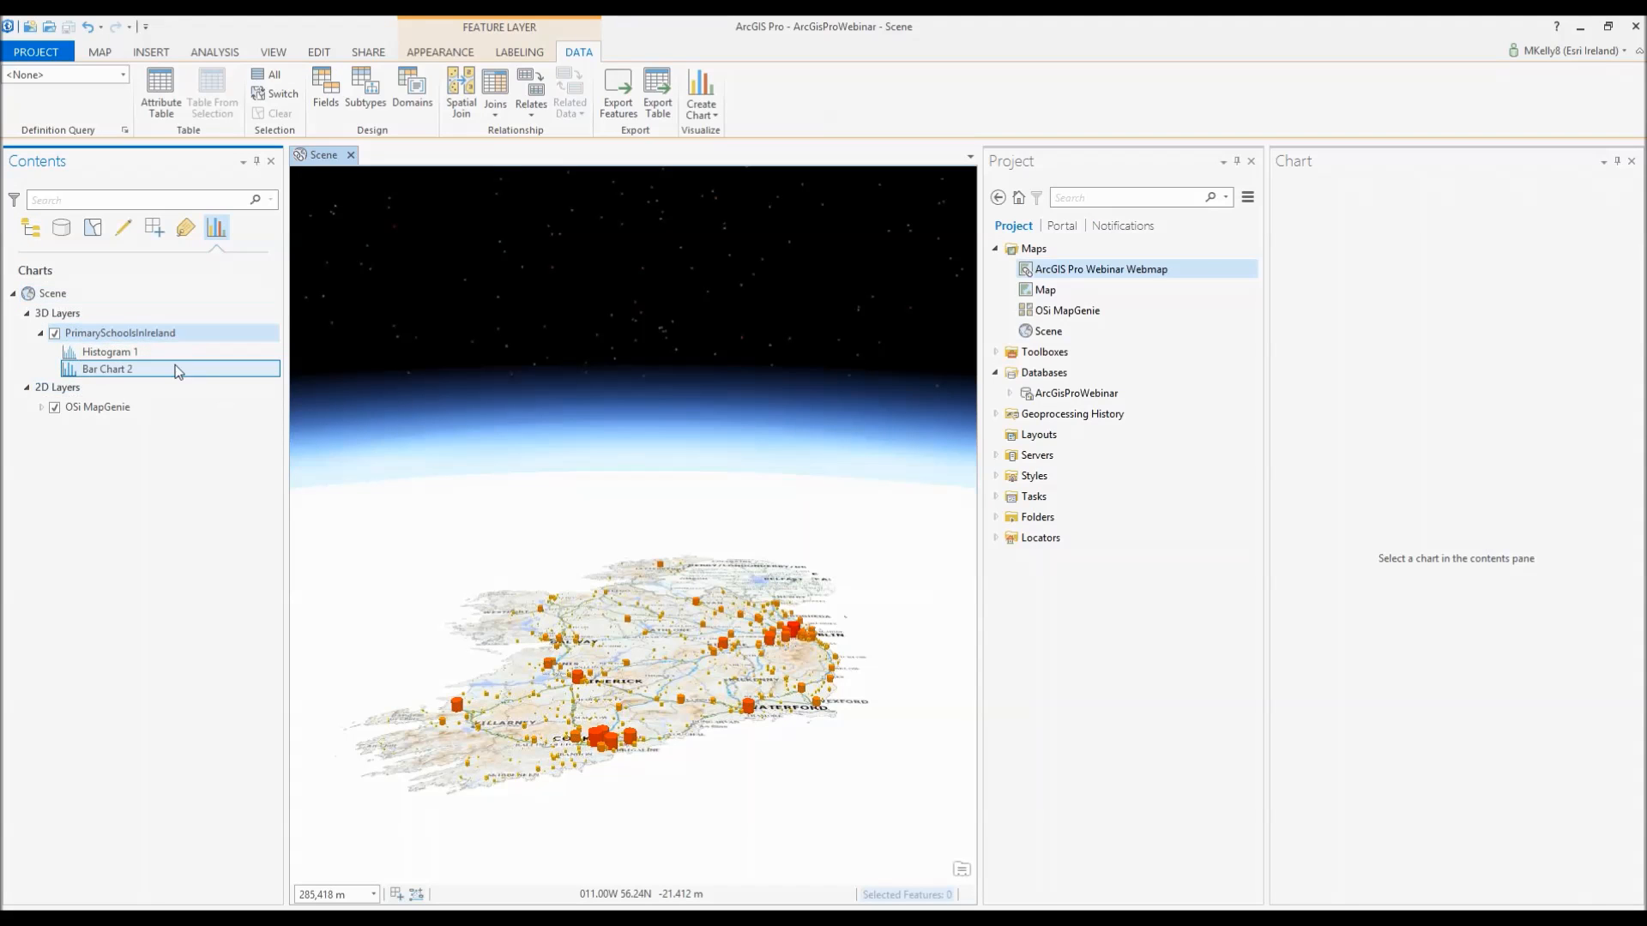
click(174, 372)
click(174, 353)
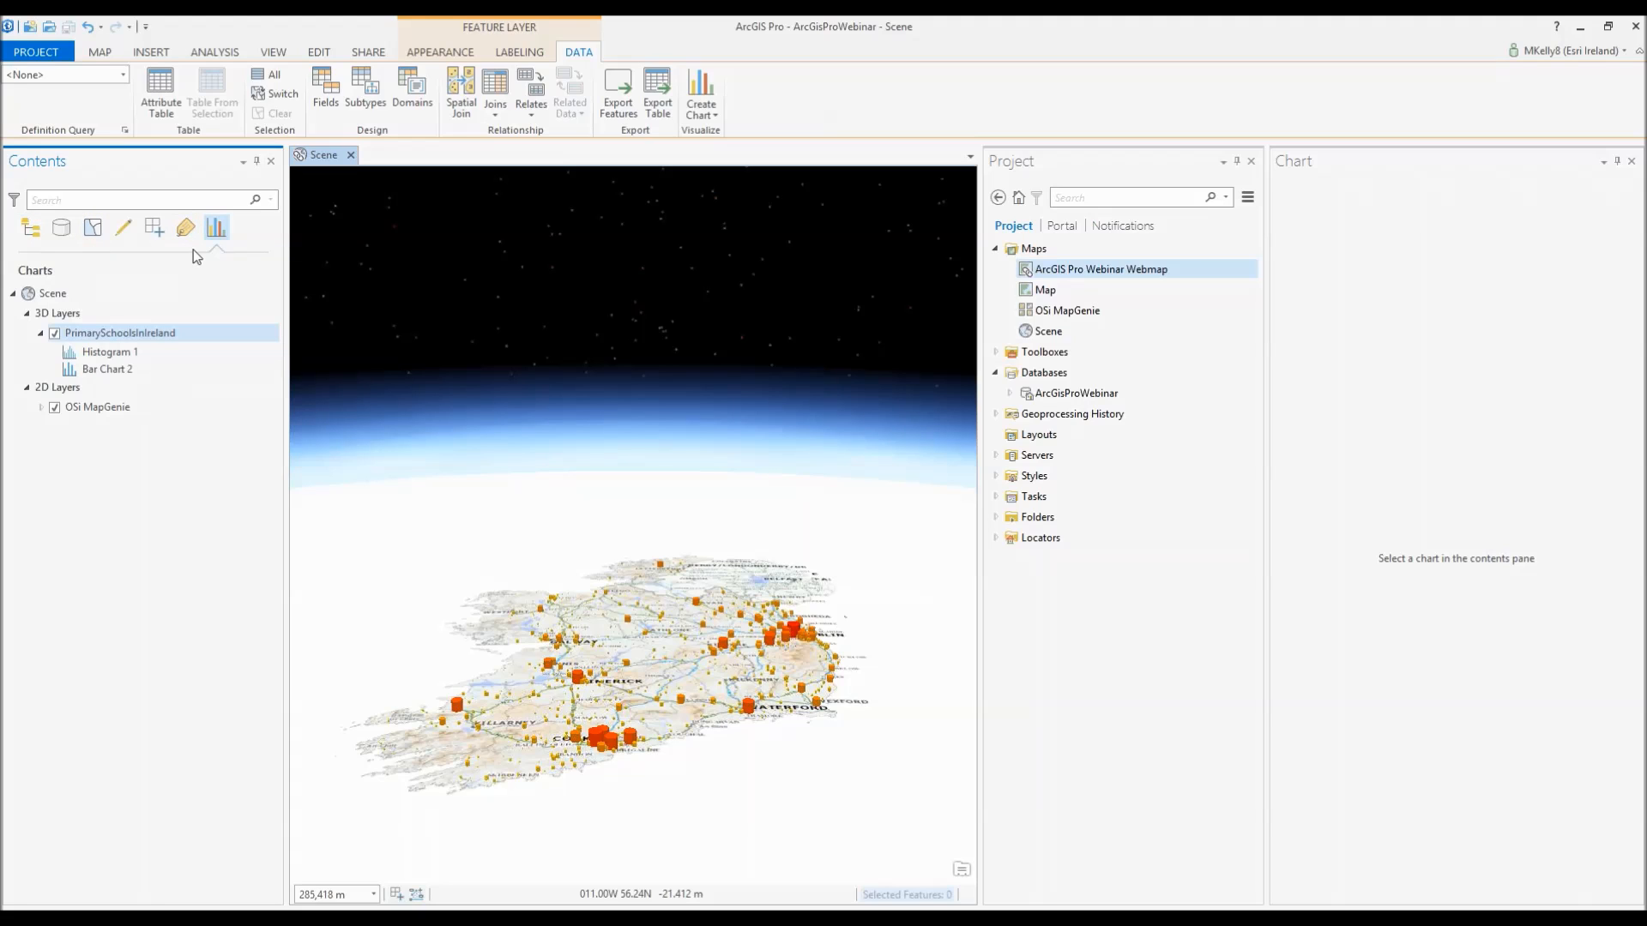
- Review the scene's layers by editing, snapping, selection and data source, and return to the drawing order list
click(125, 228)
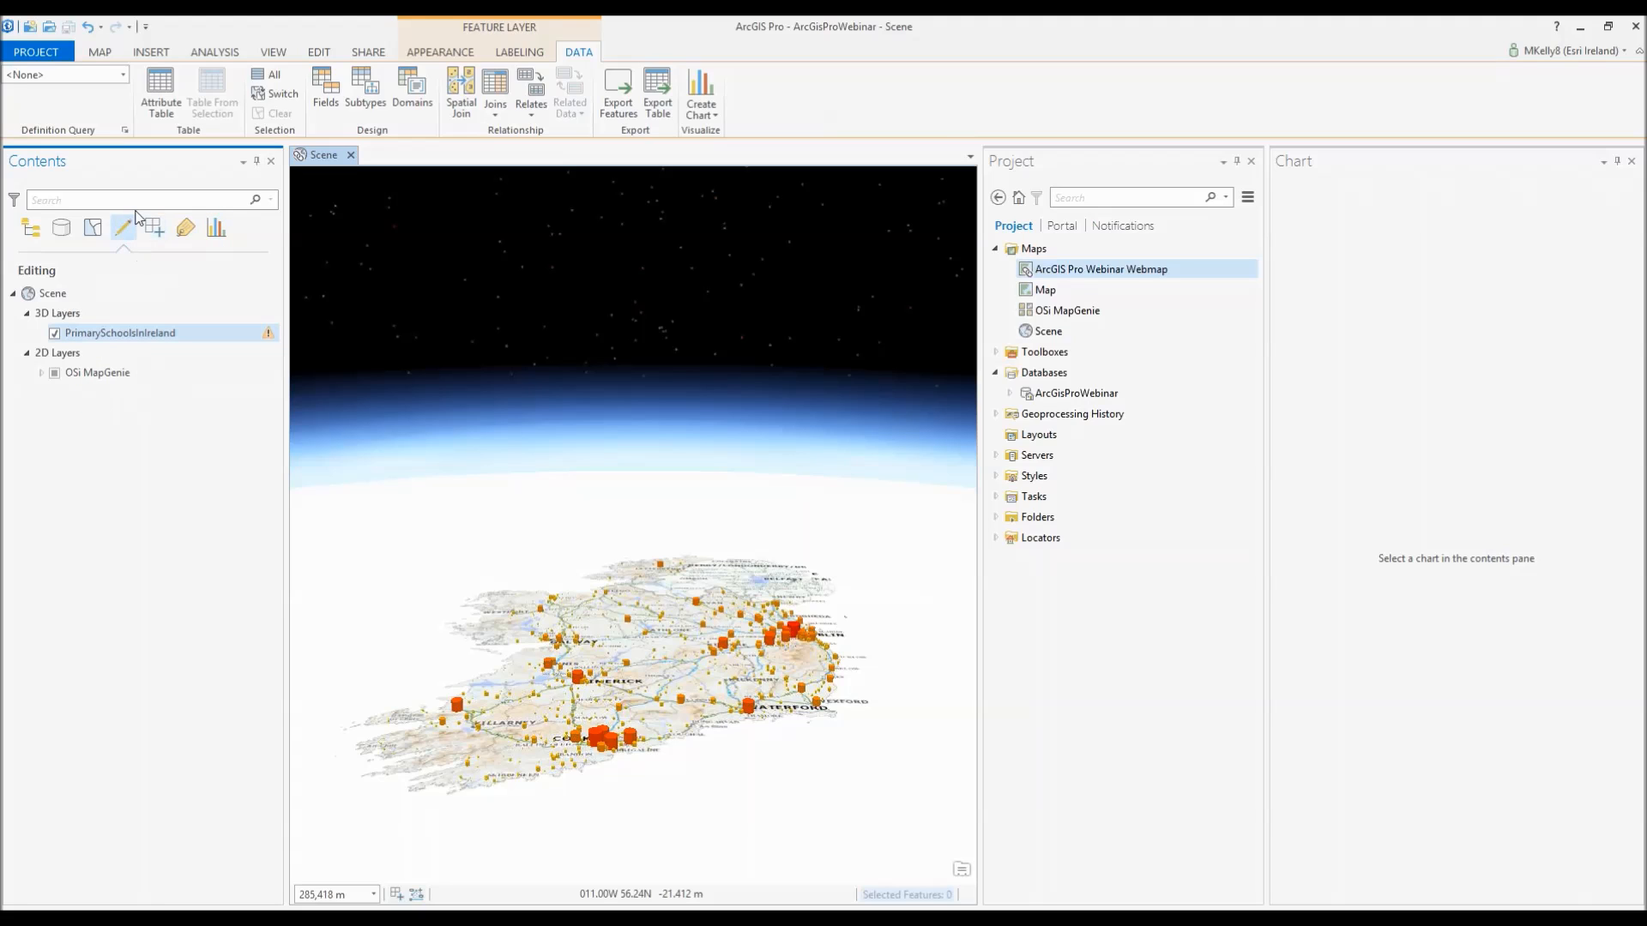
click(77, 350)
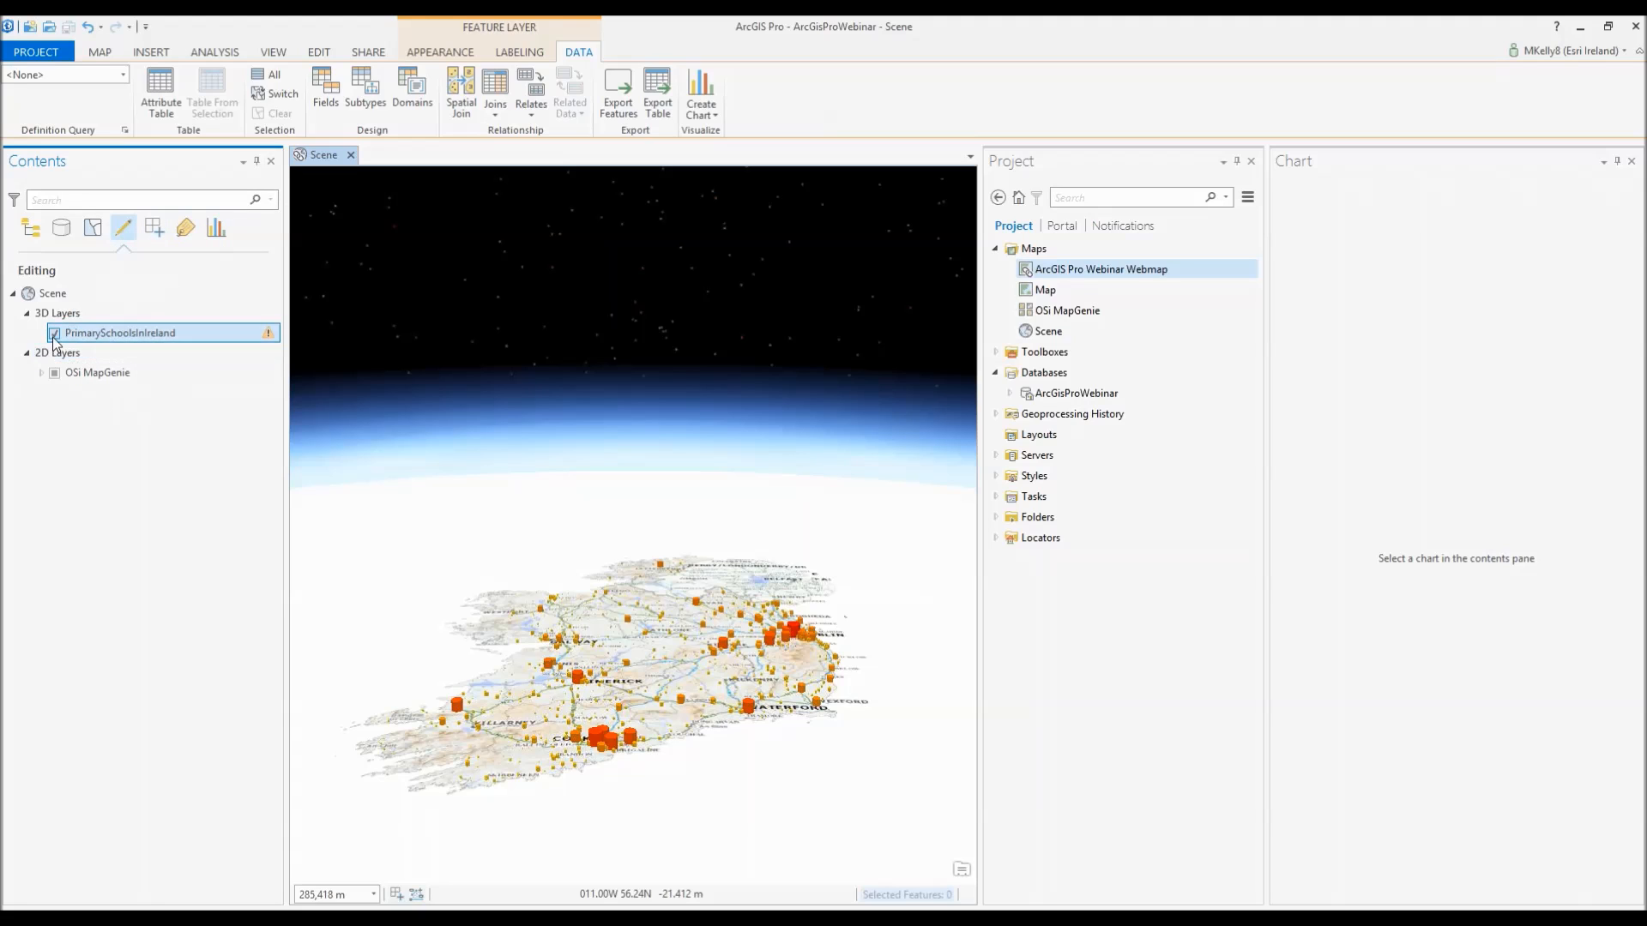
click(54, 333)
click(54, 334)
click(152, 230)
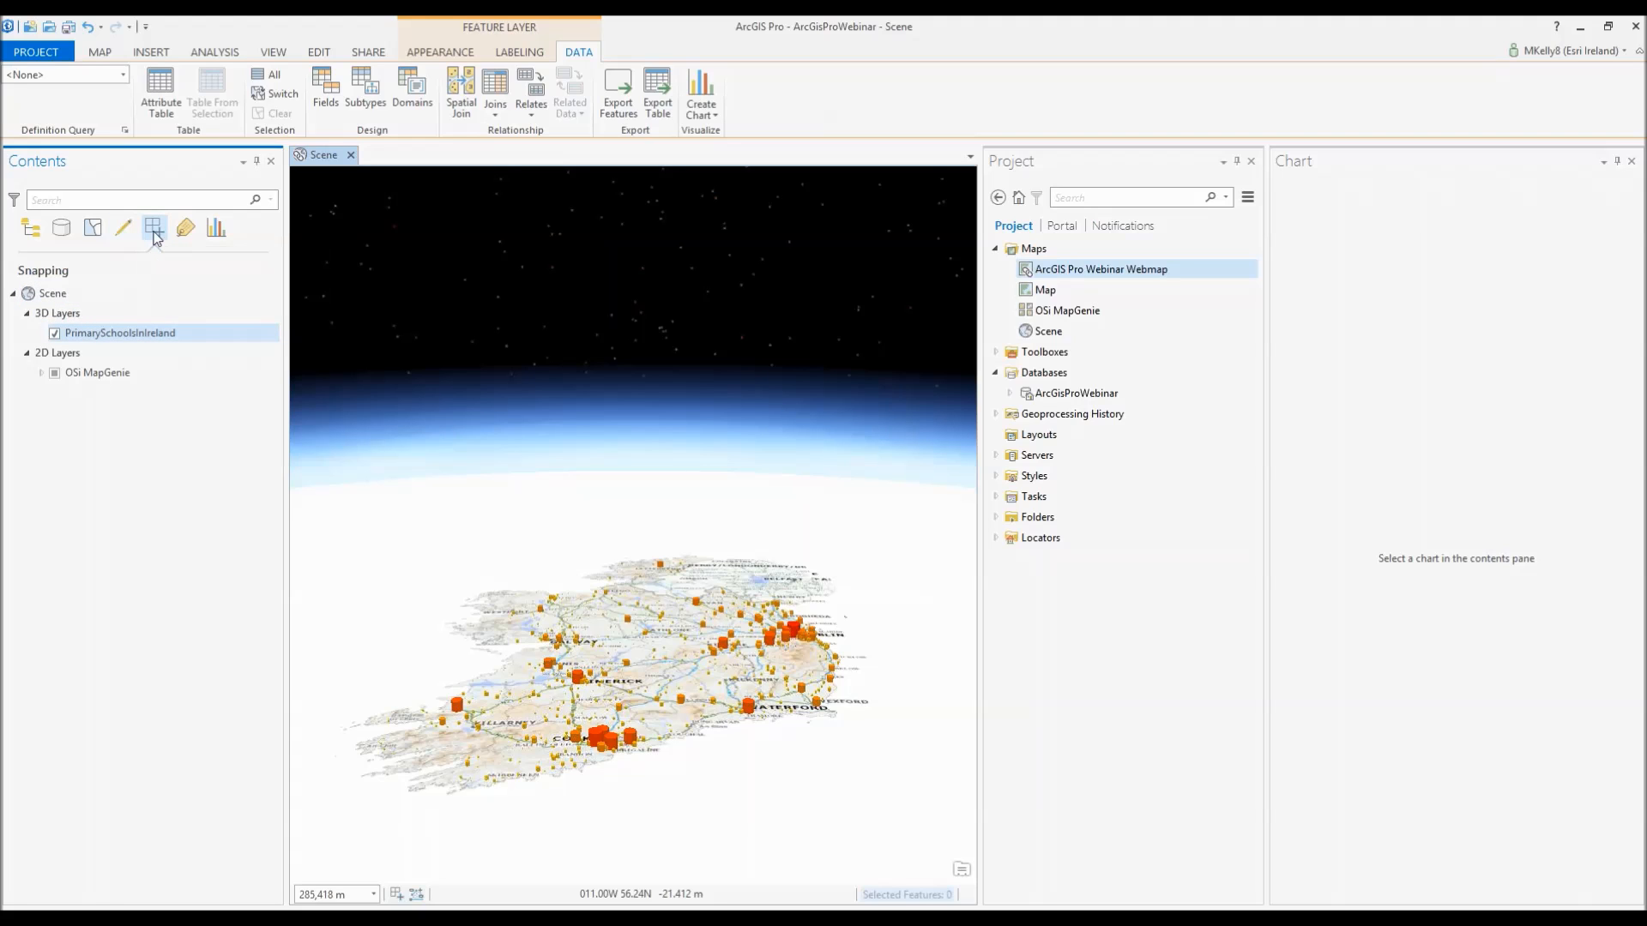
click(93, 230)
click(60, 229)
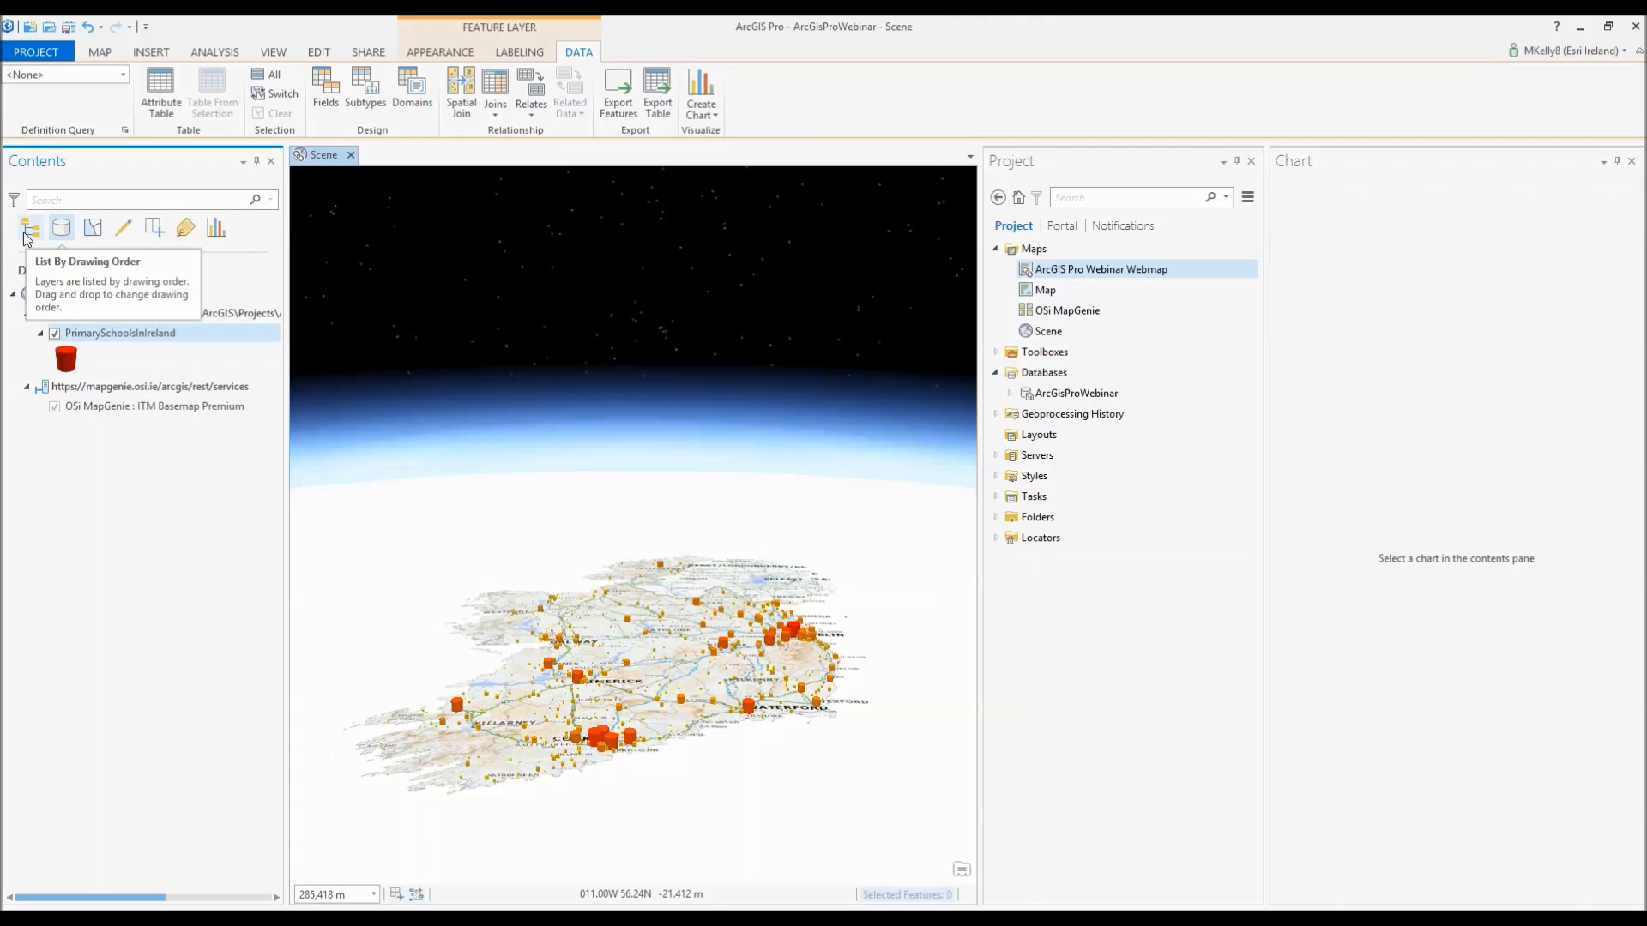
click(24, 231)
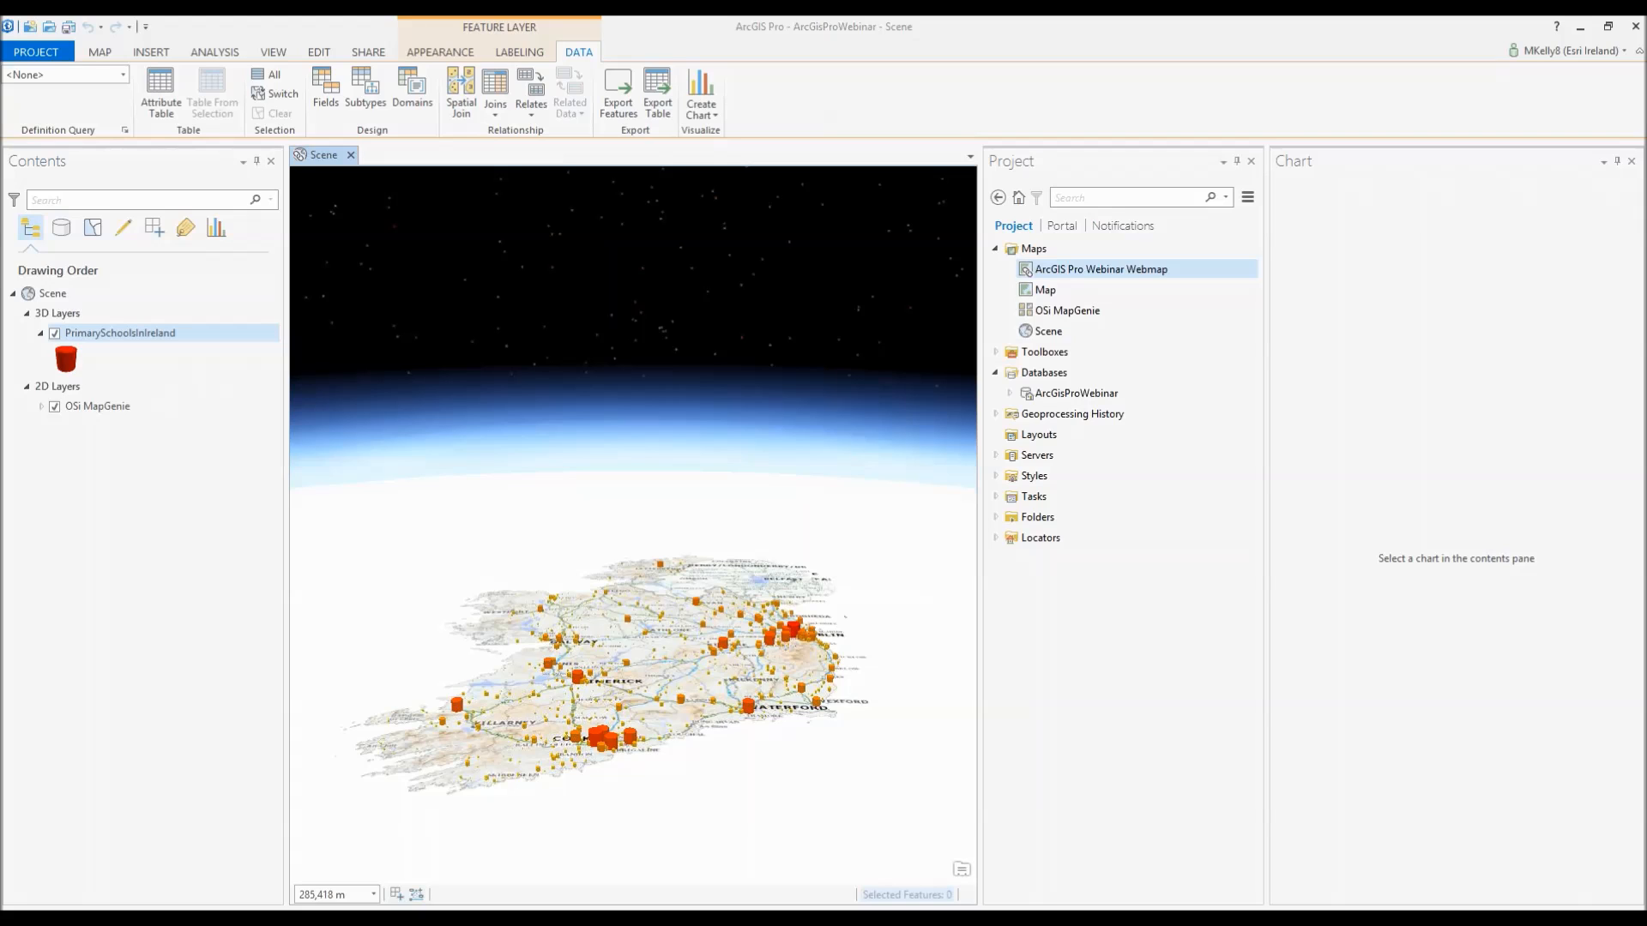
- Close the scene view and the Chart pane, and create a new ISO portrait A4 layout
click(351, 155)
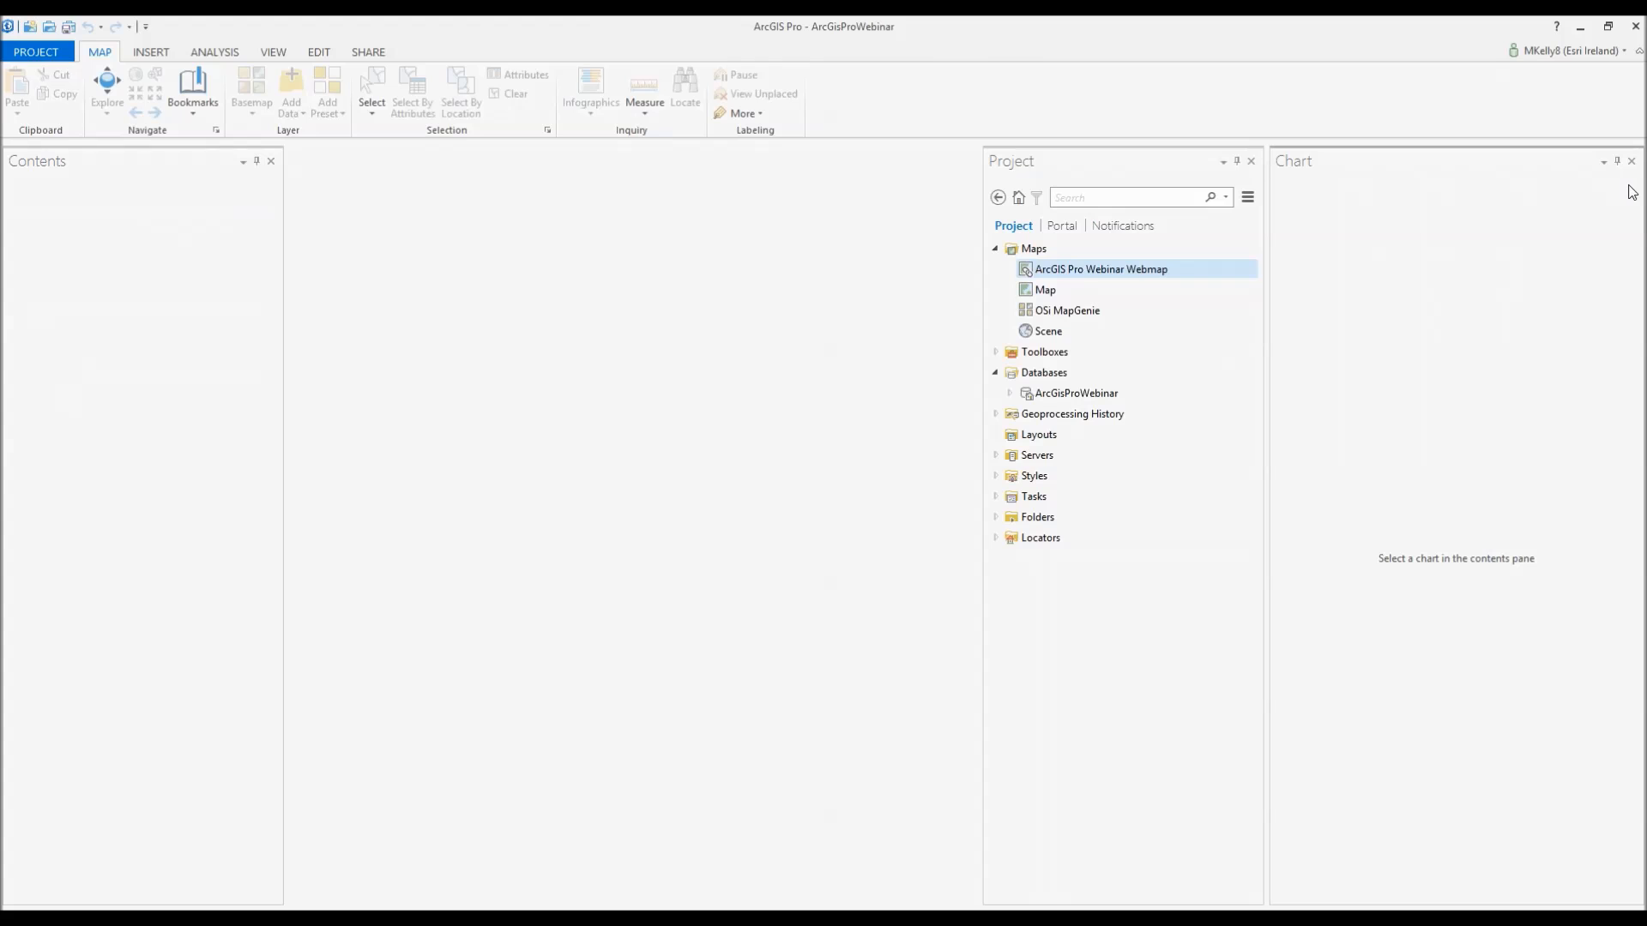
click(1631, 161)
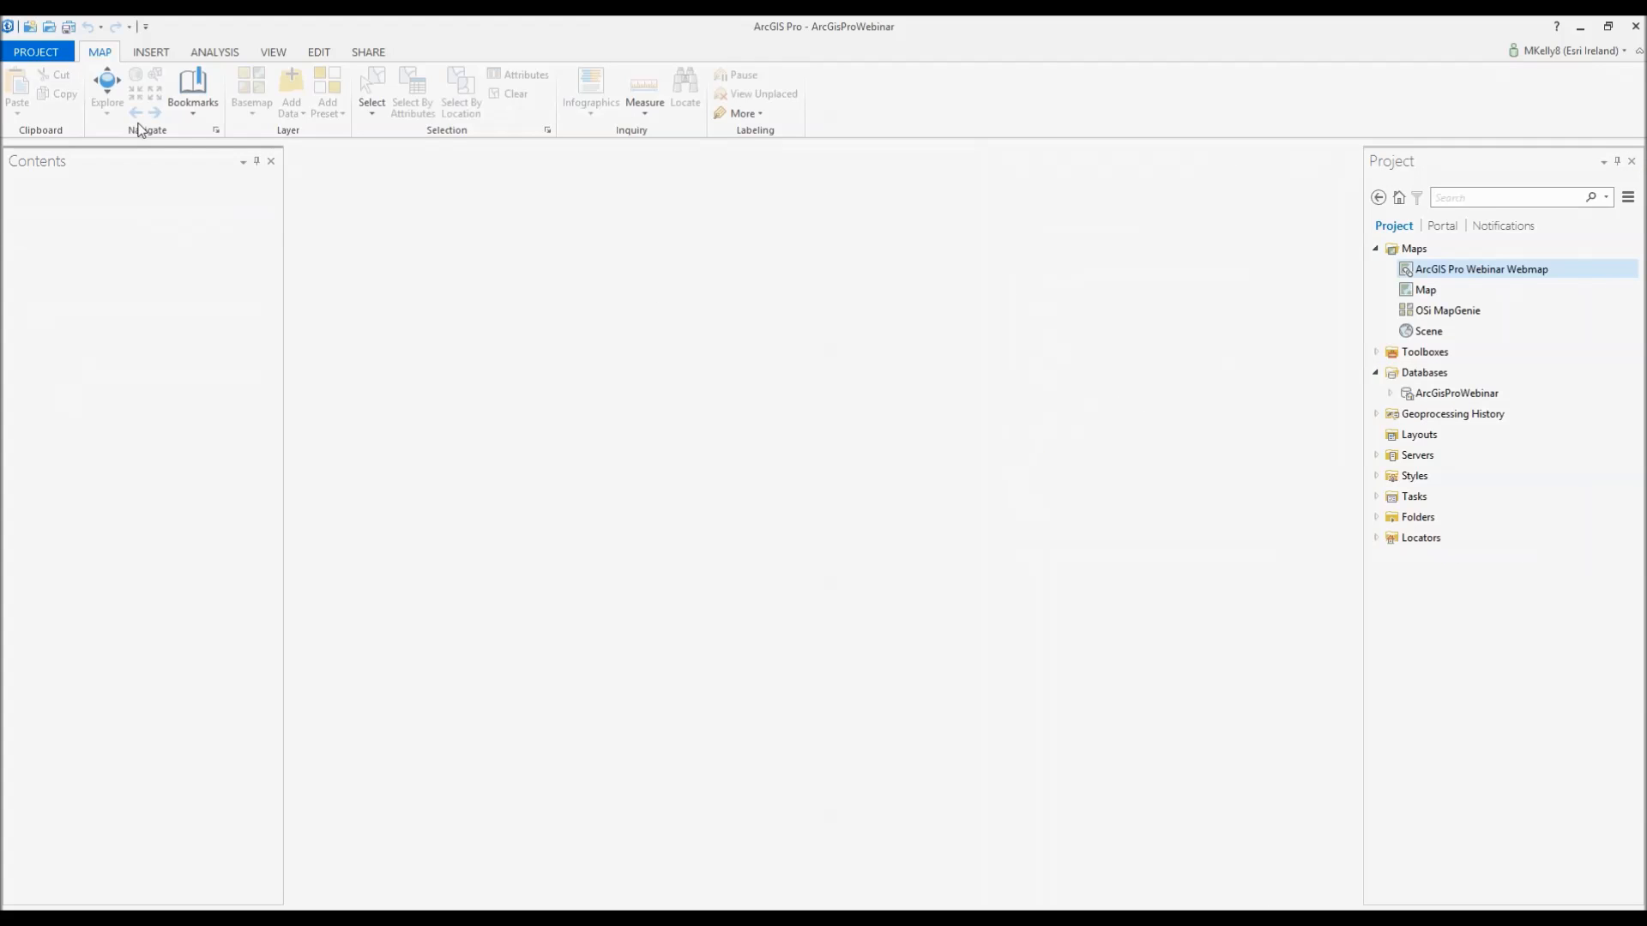
click(161, 55)
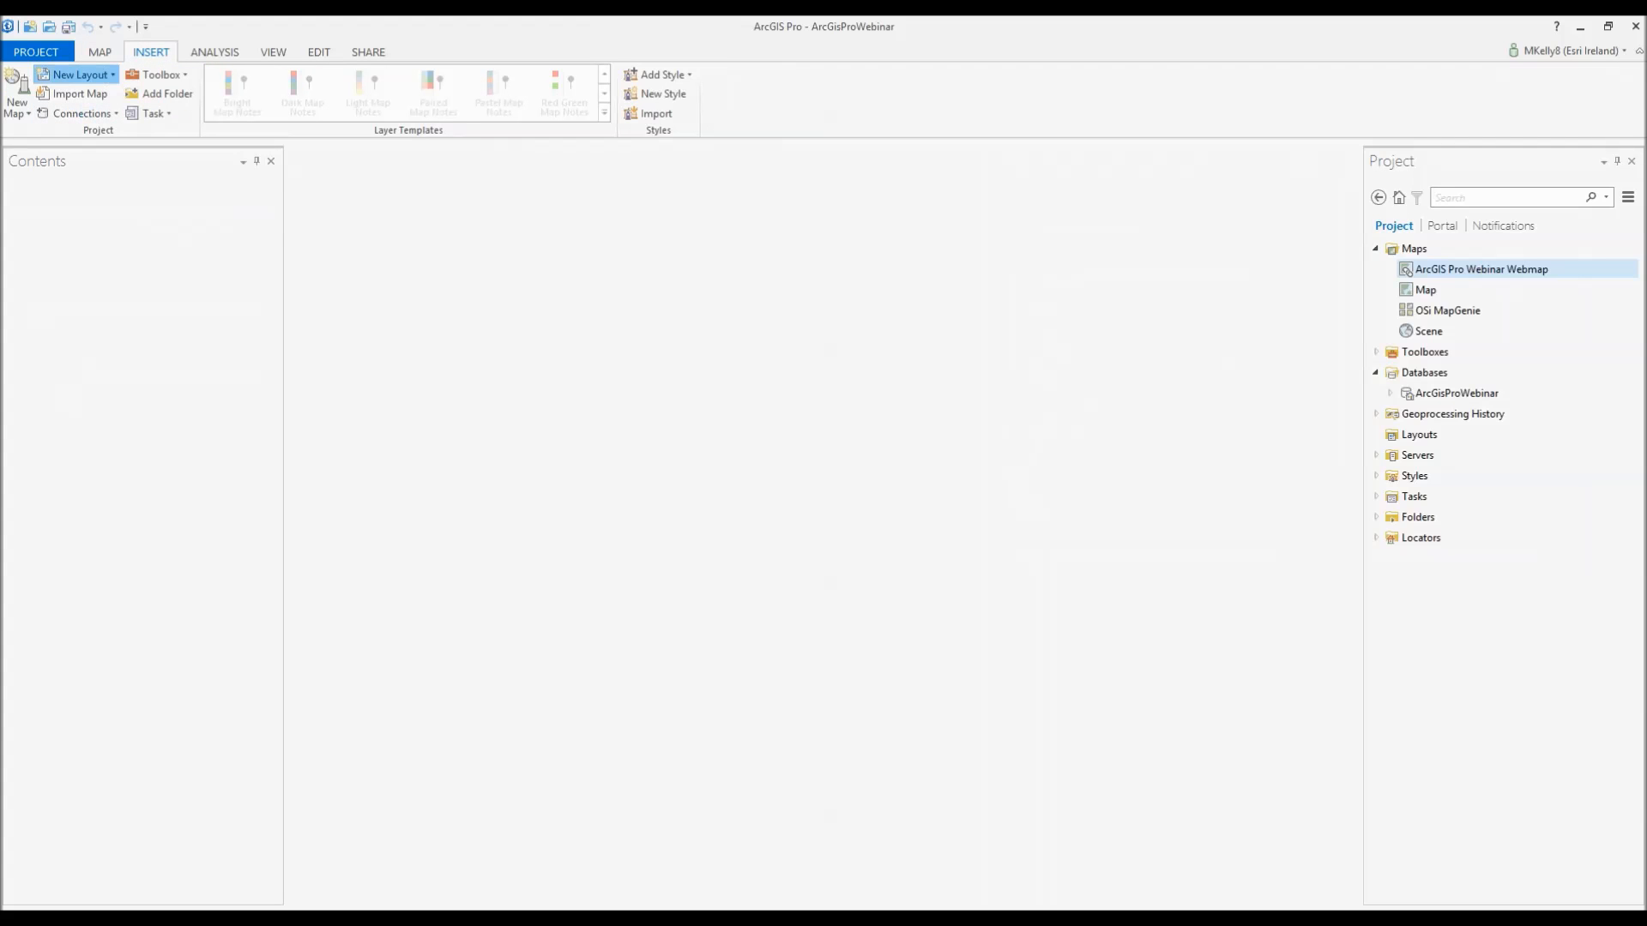
click(112, 76)
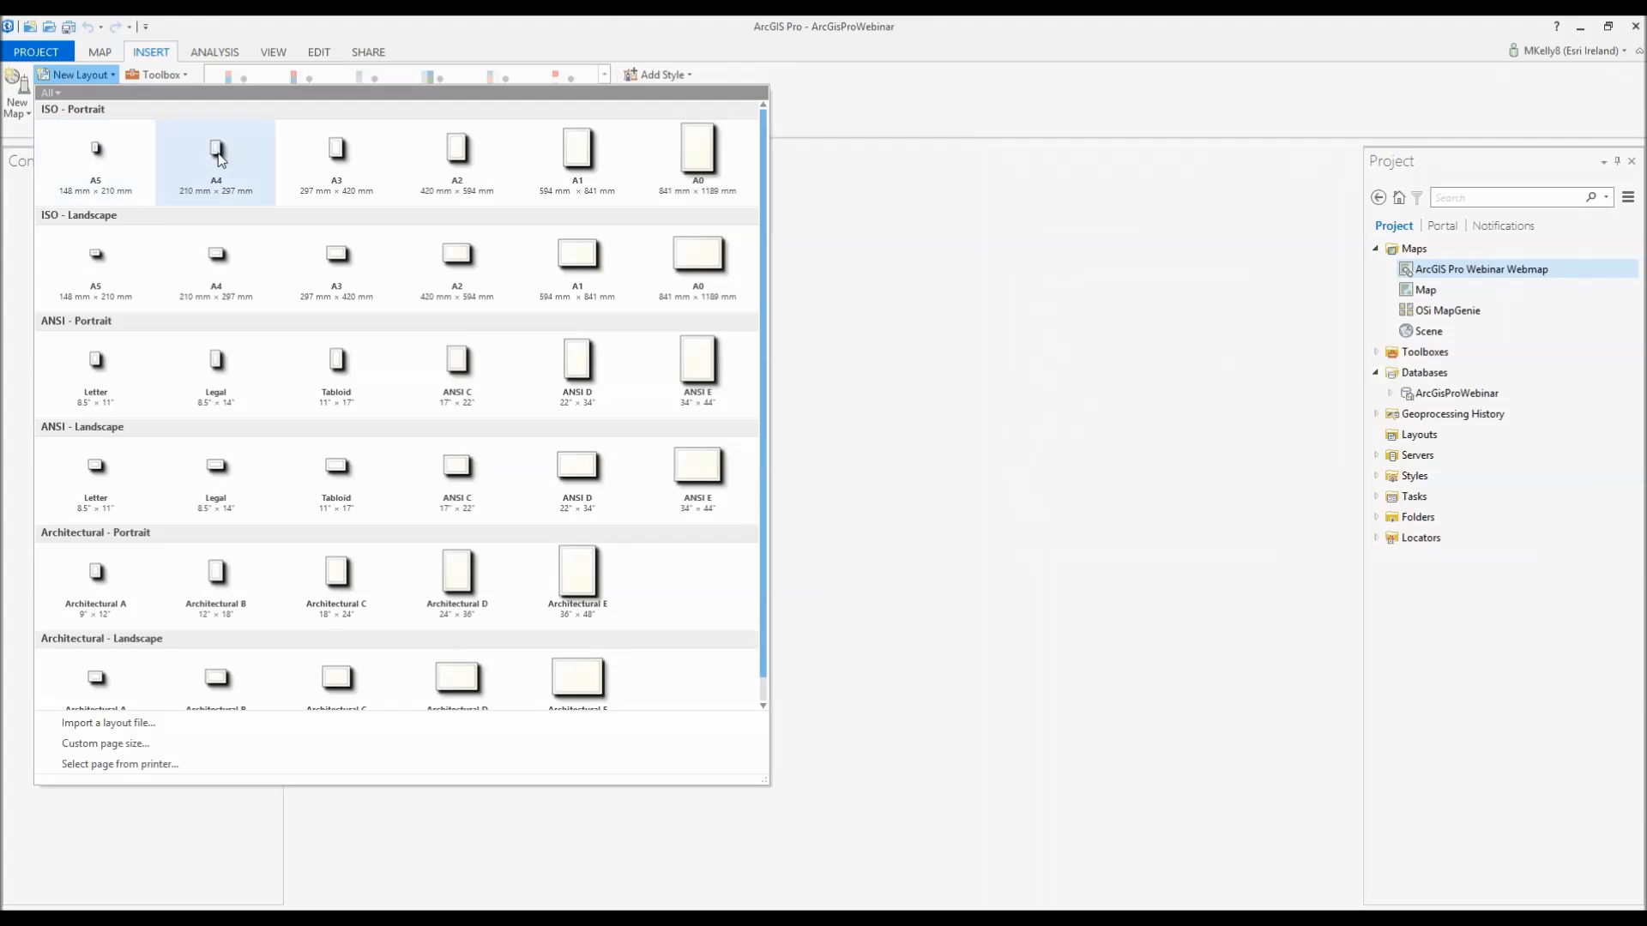
click(218, 154)
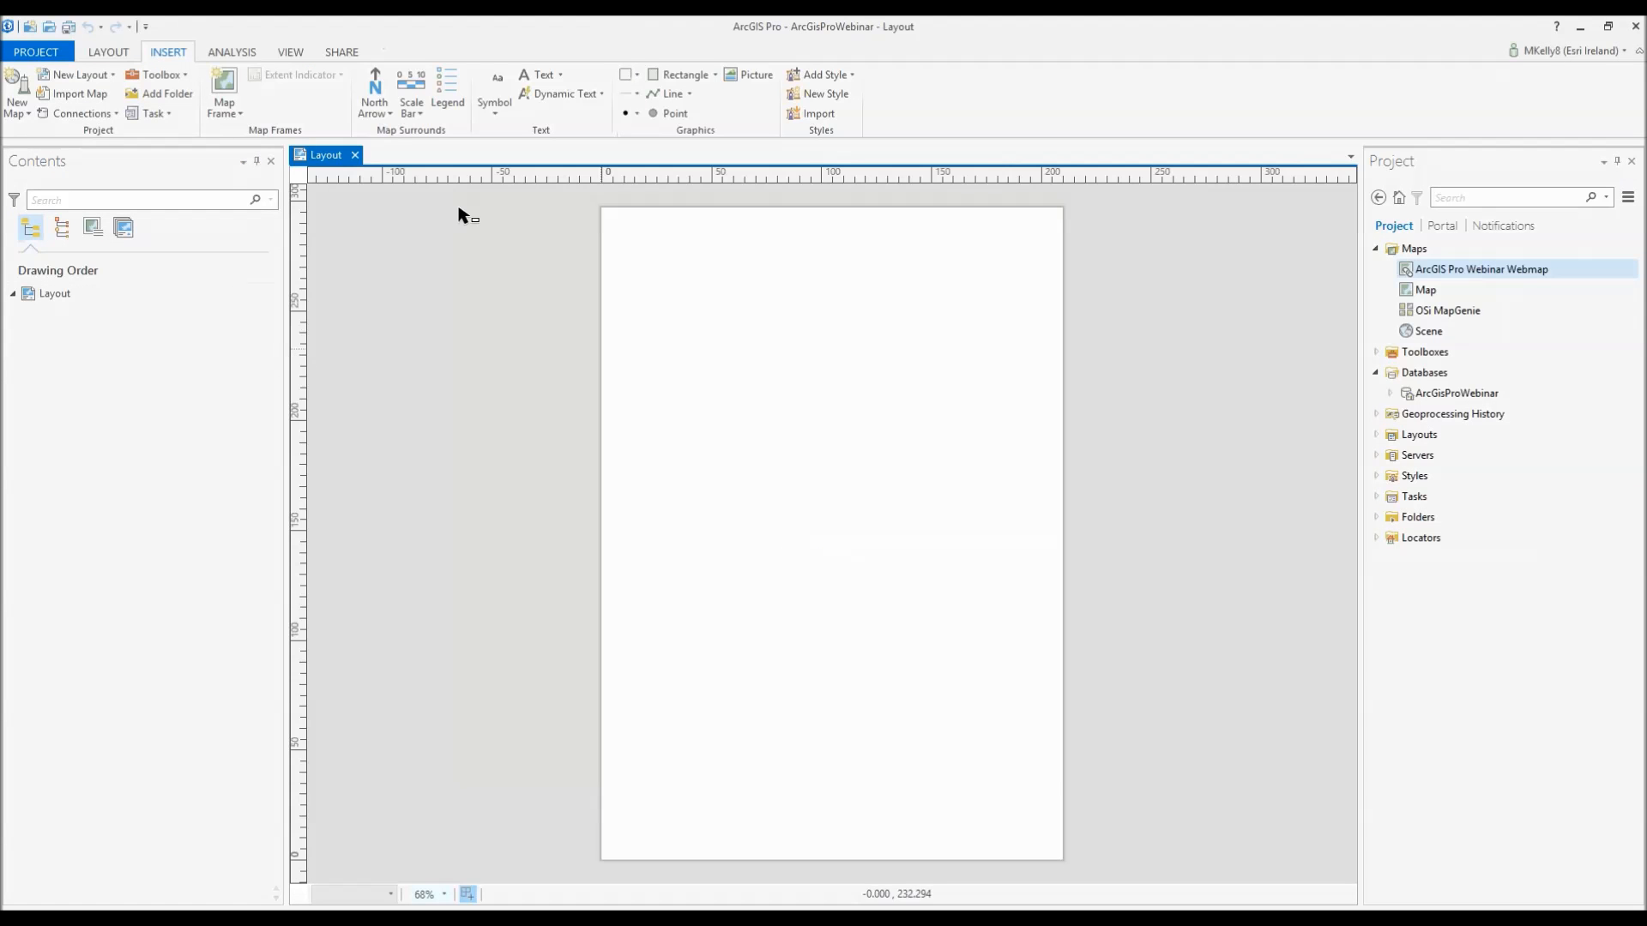
- Add both horizontal and vertical guides to the layout, offset from the page edges with a margin of 10 mm
click(118, 53)
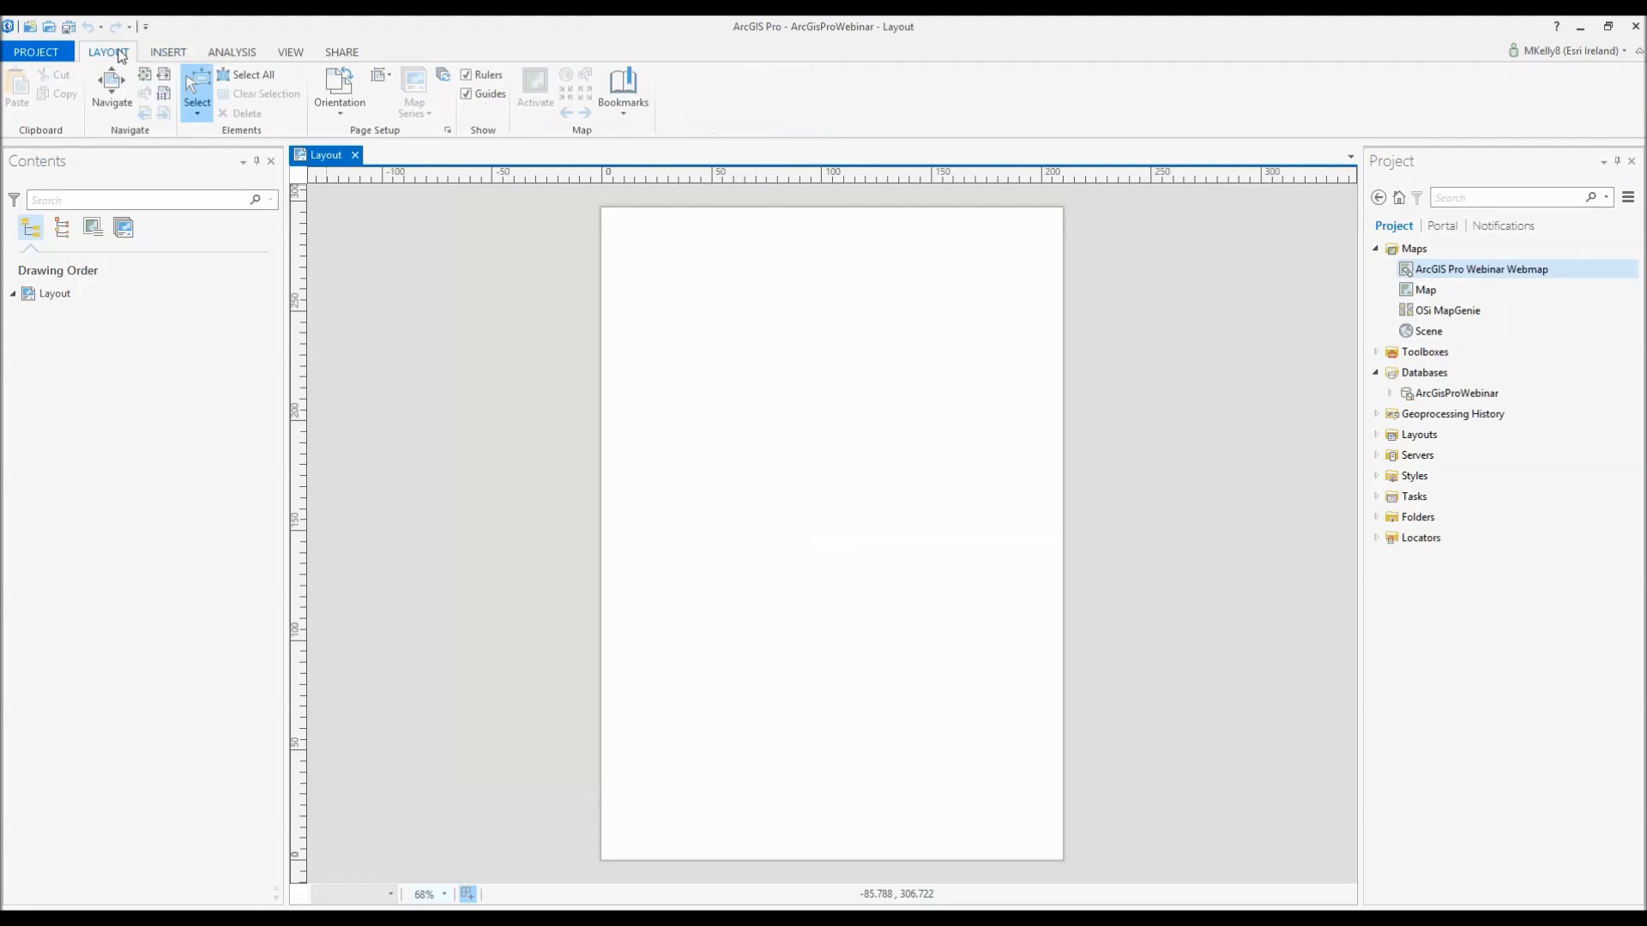
click(487, 82)
click(488, 81)
right_click(745, 179)
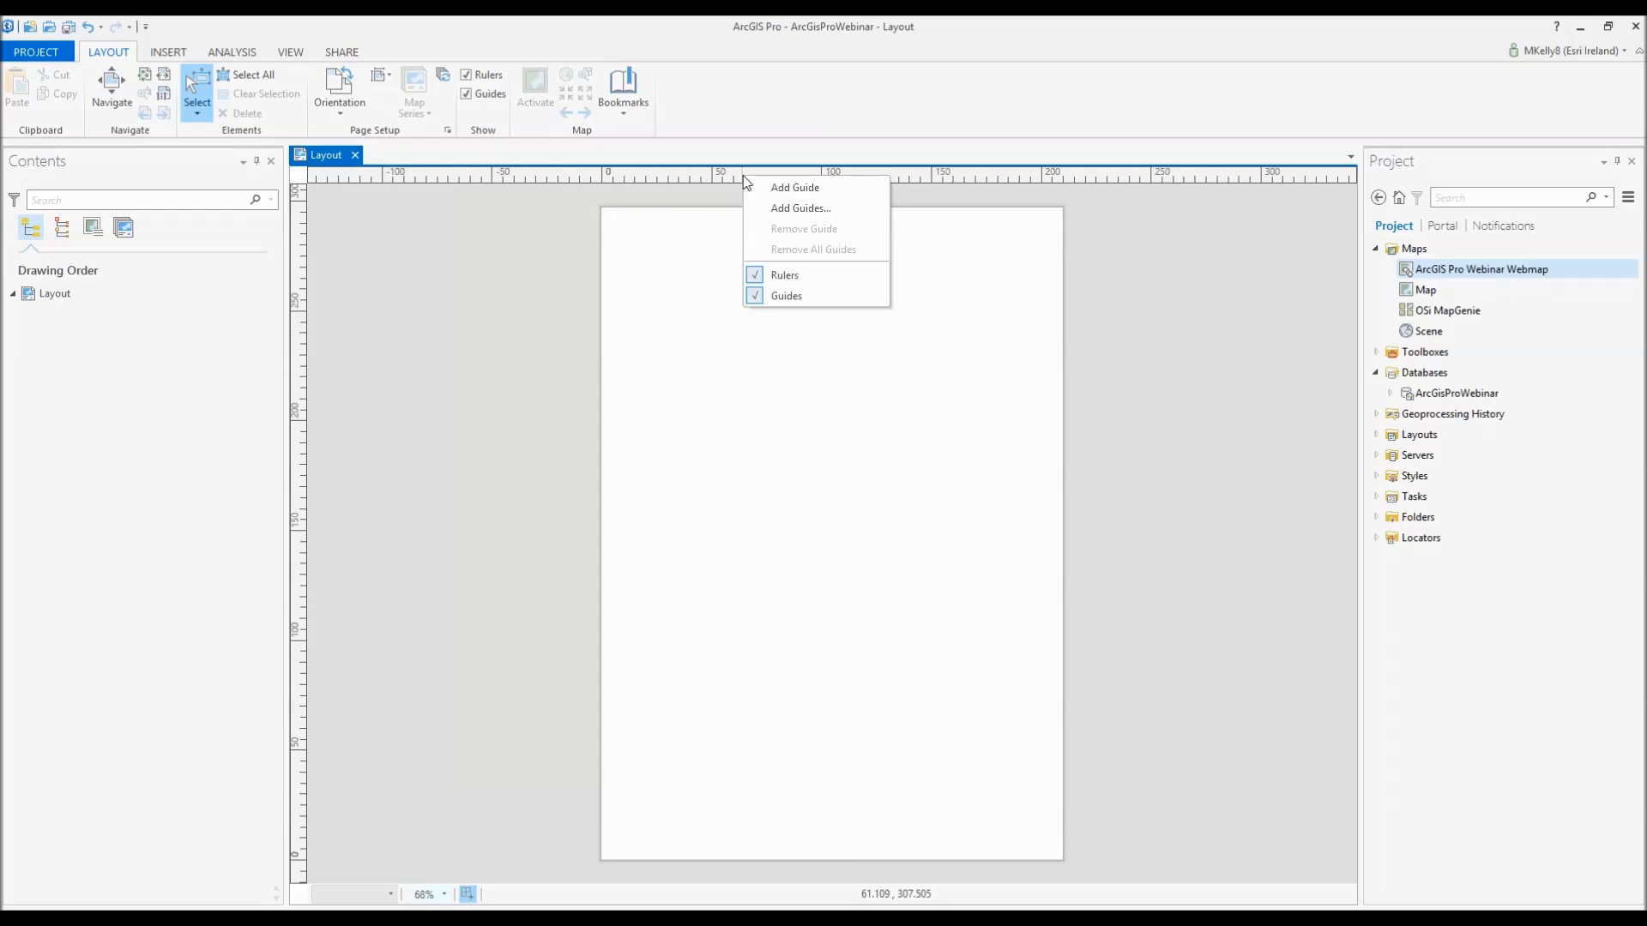
click(822, 209)
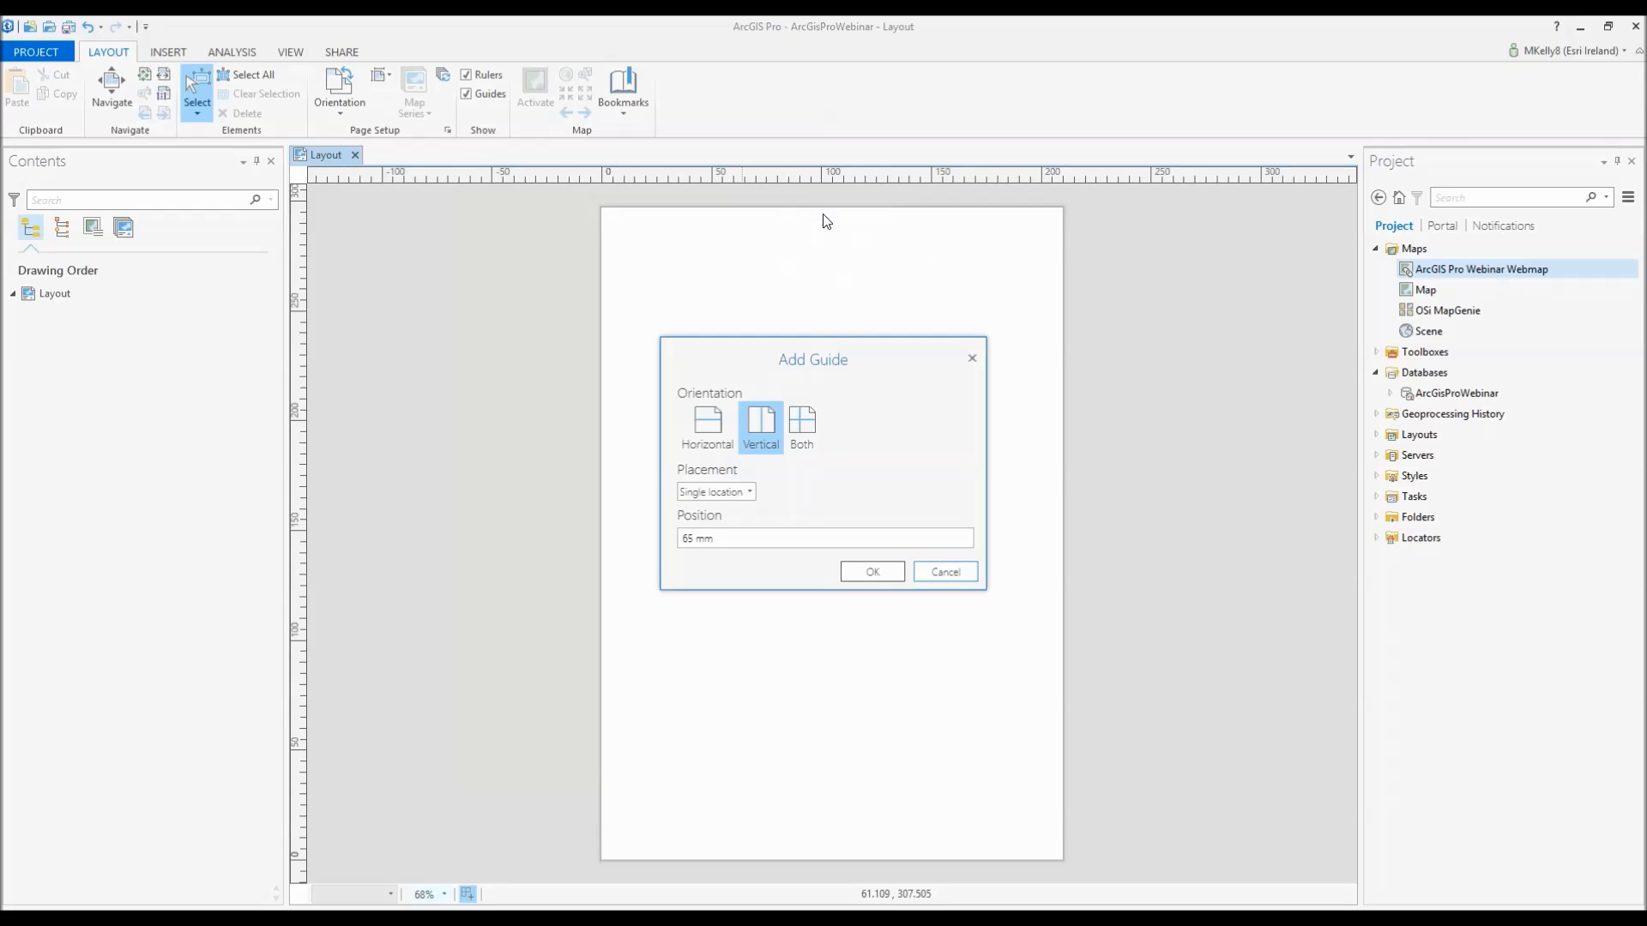
click(802, 433)
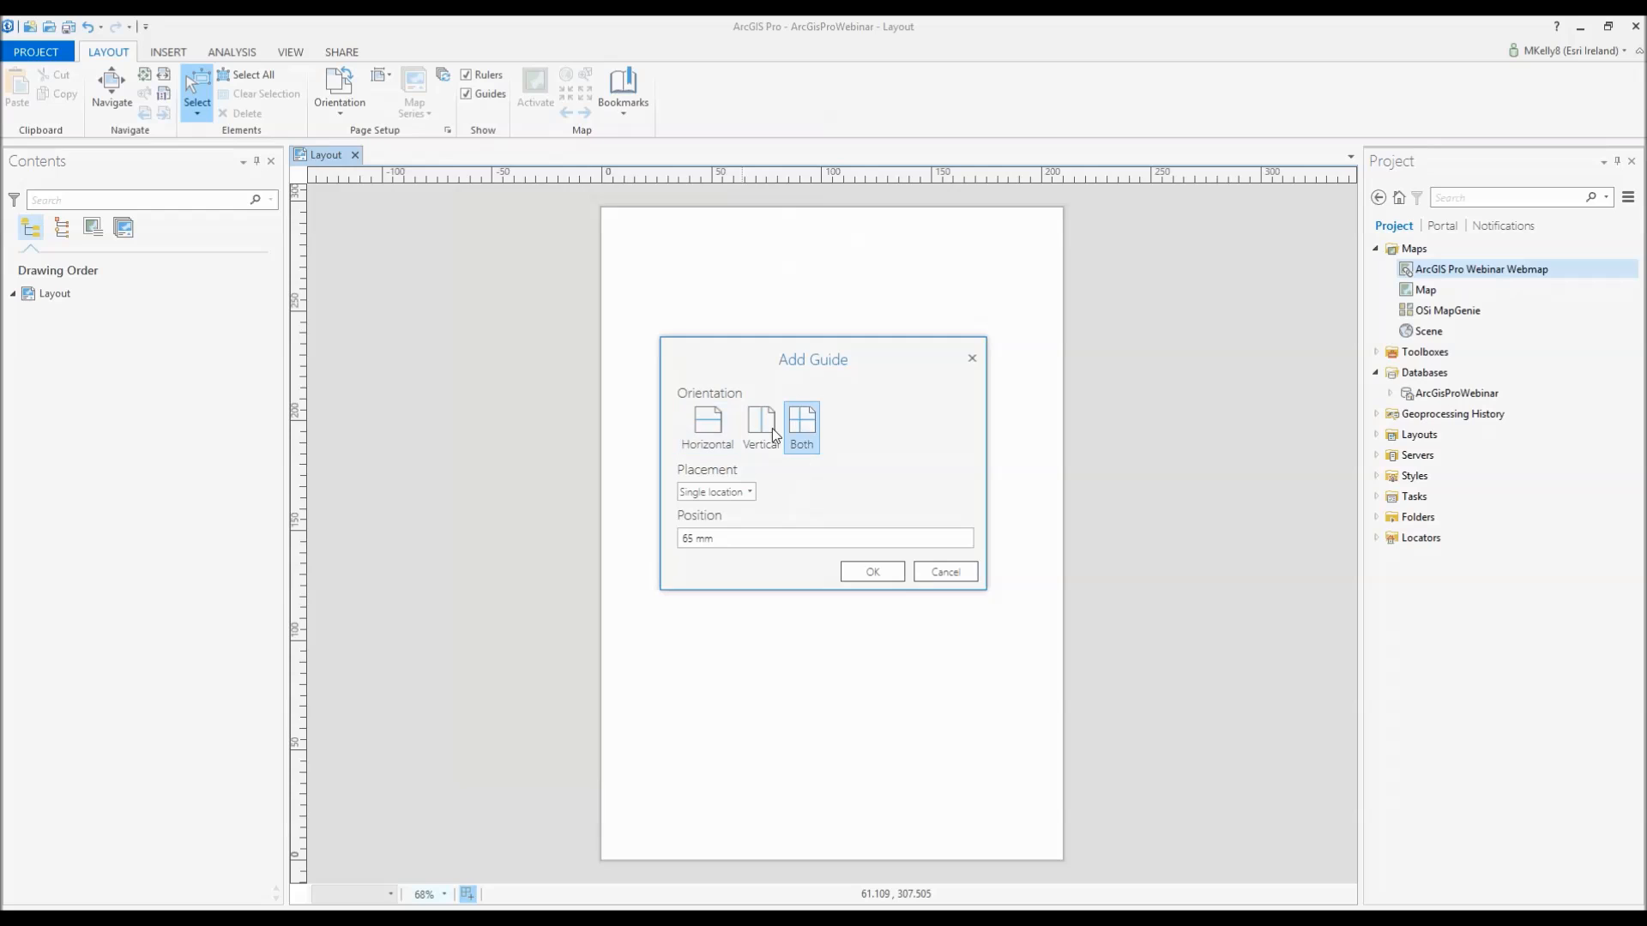
click(729, 492)
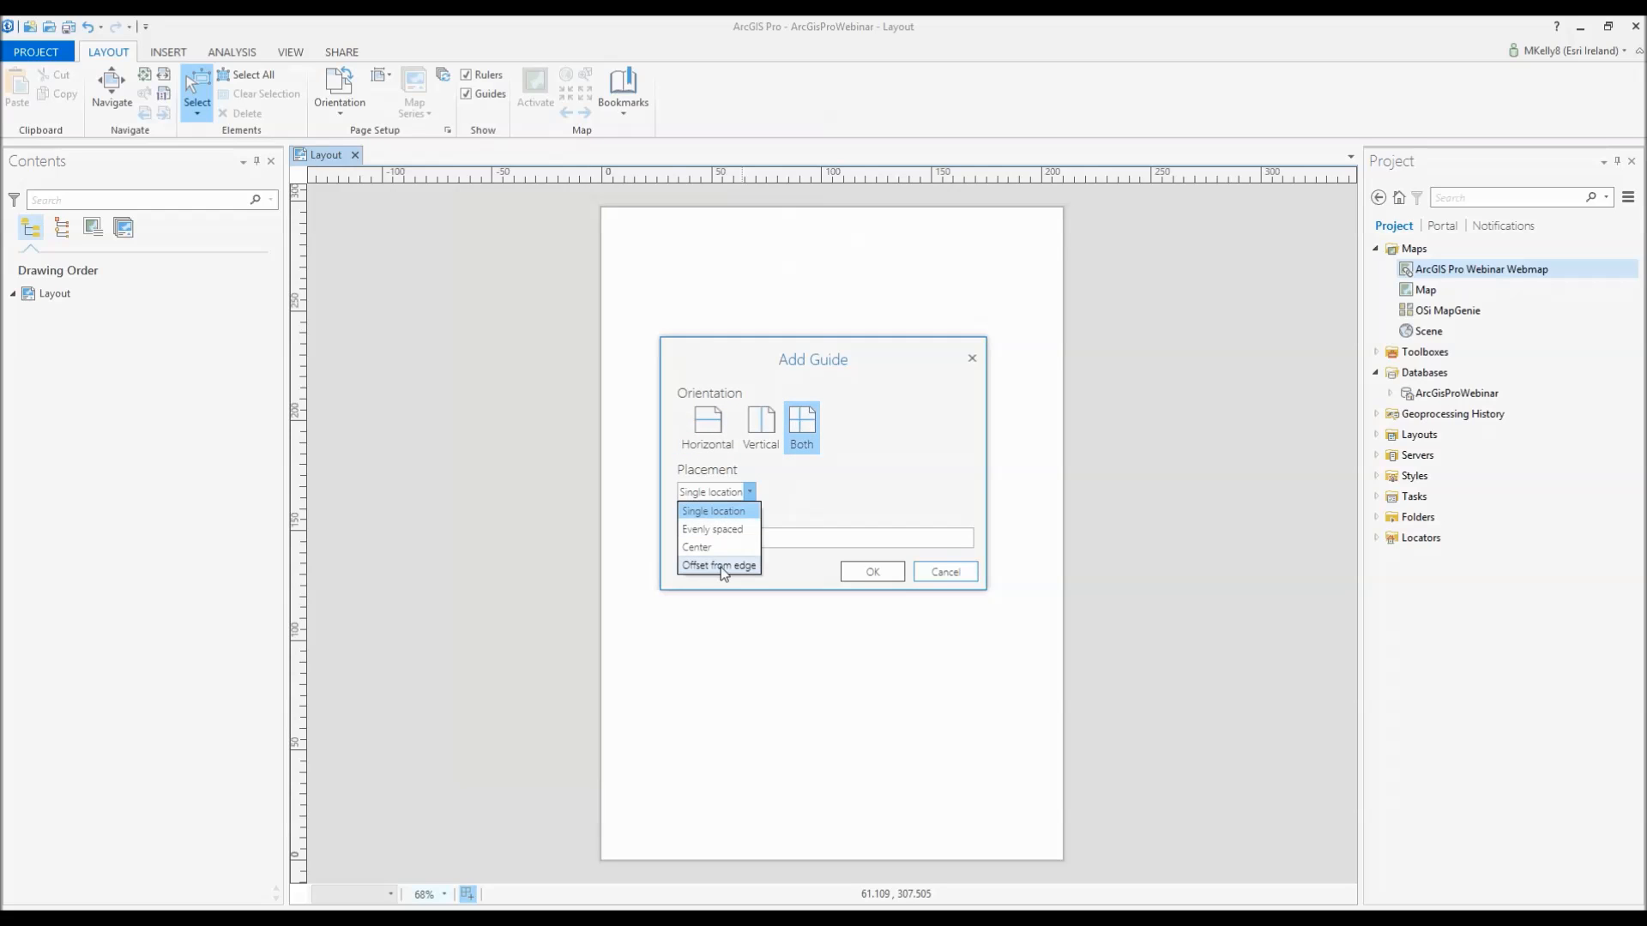
click(721, 565)
key(Tab)
text(10)
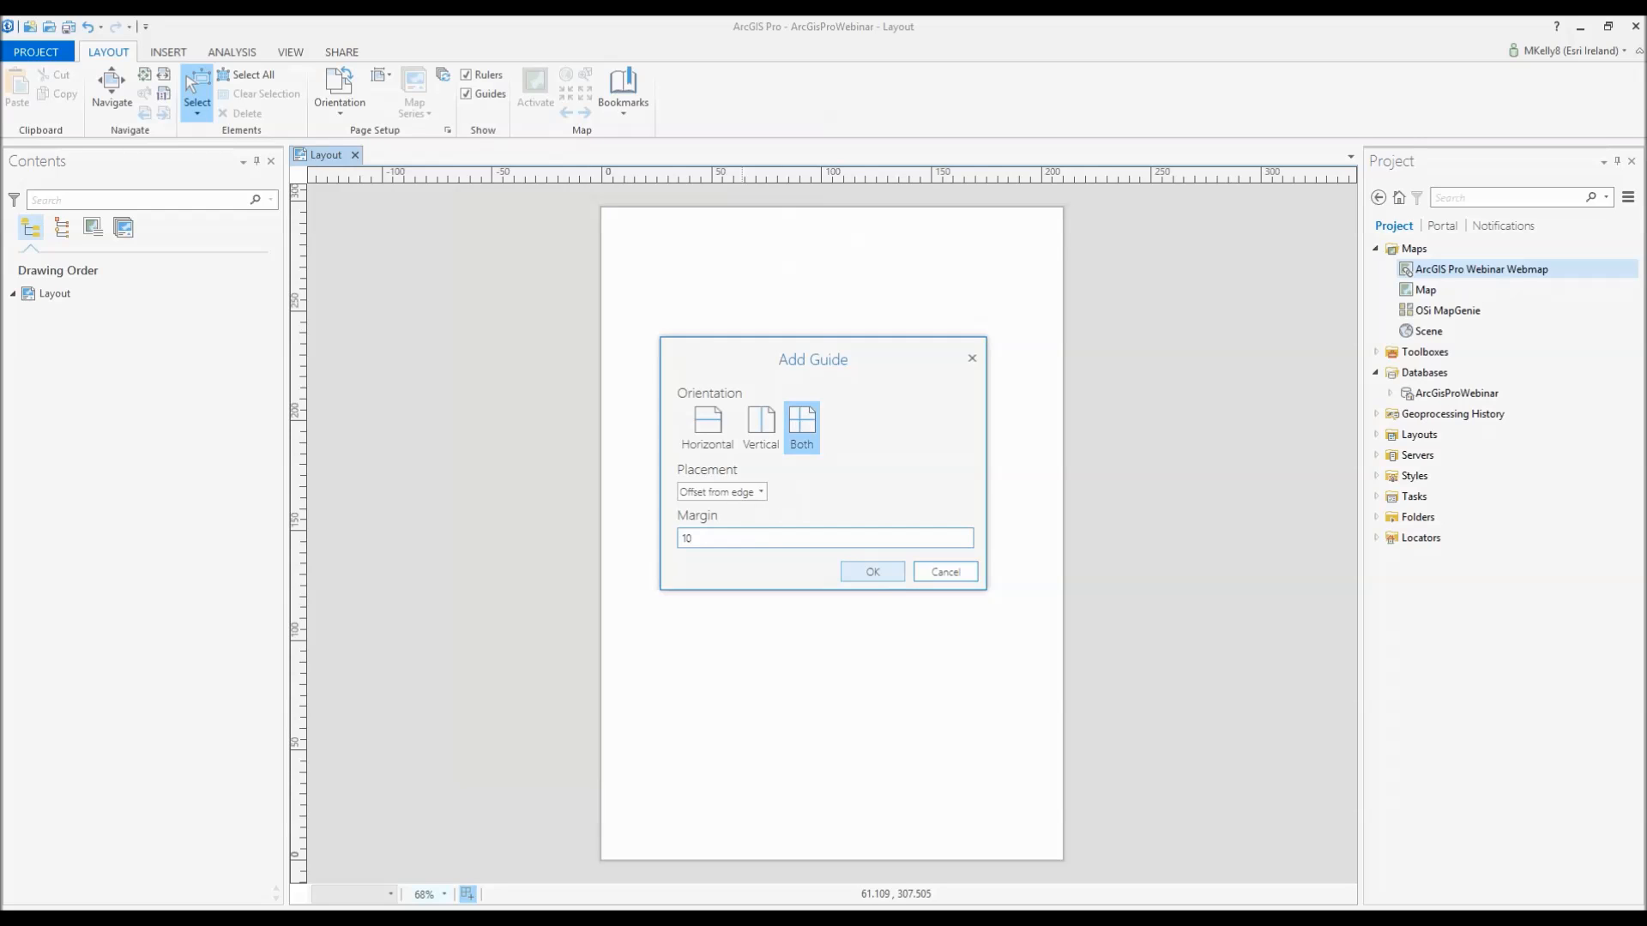
click(873, 573)
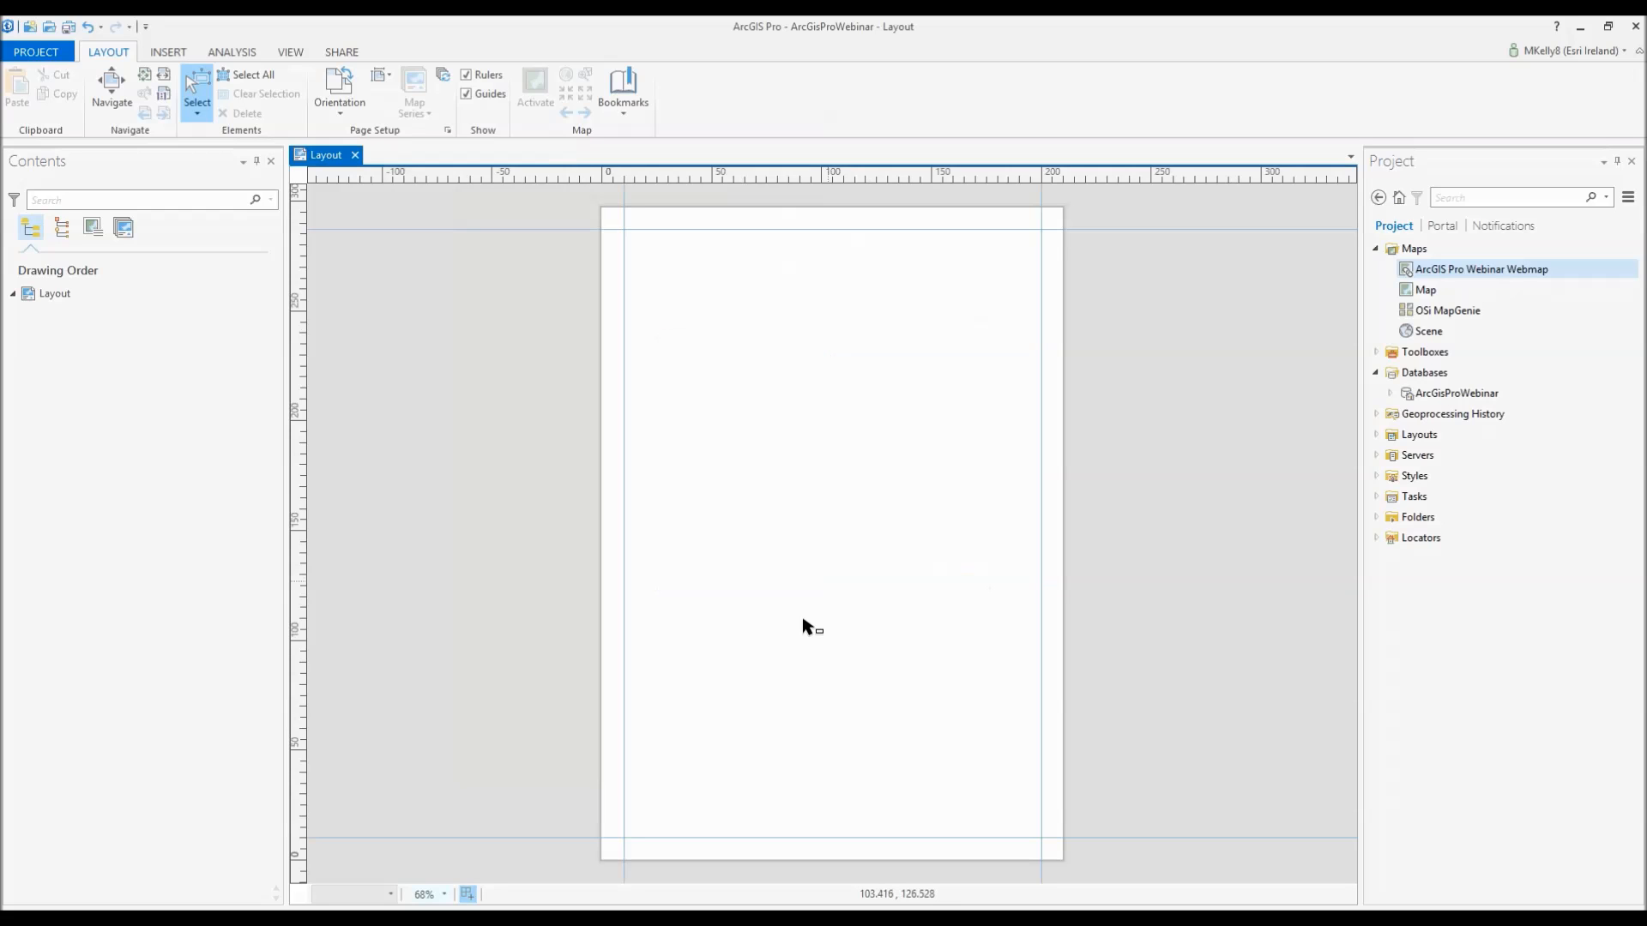
- Add both horizontal and vertical guides at the center of the layout page and save the project
right_click(600, 177)
click(706, 211)
click(802, 426)
click(748, 491)
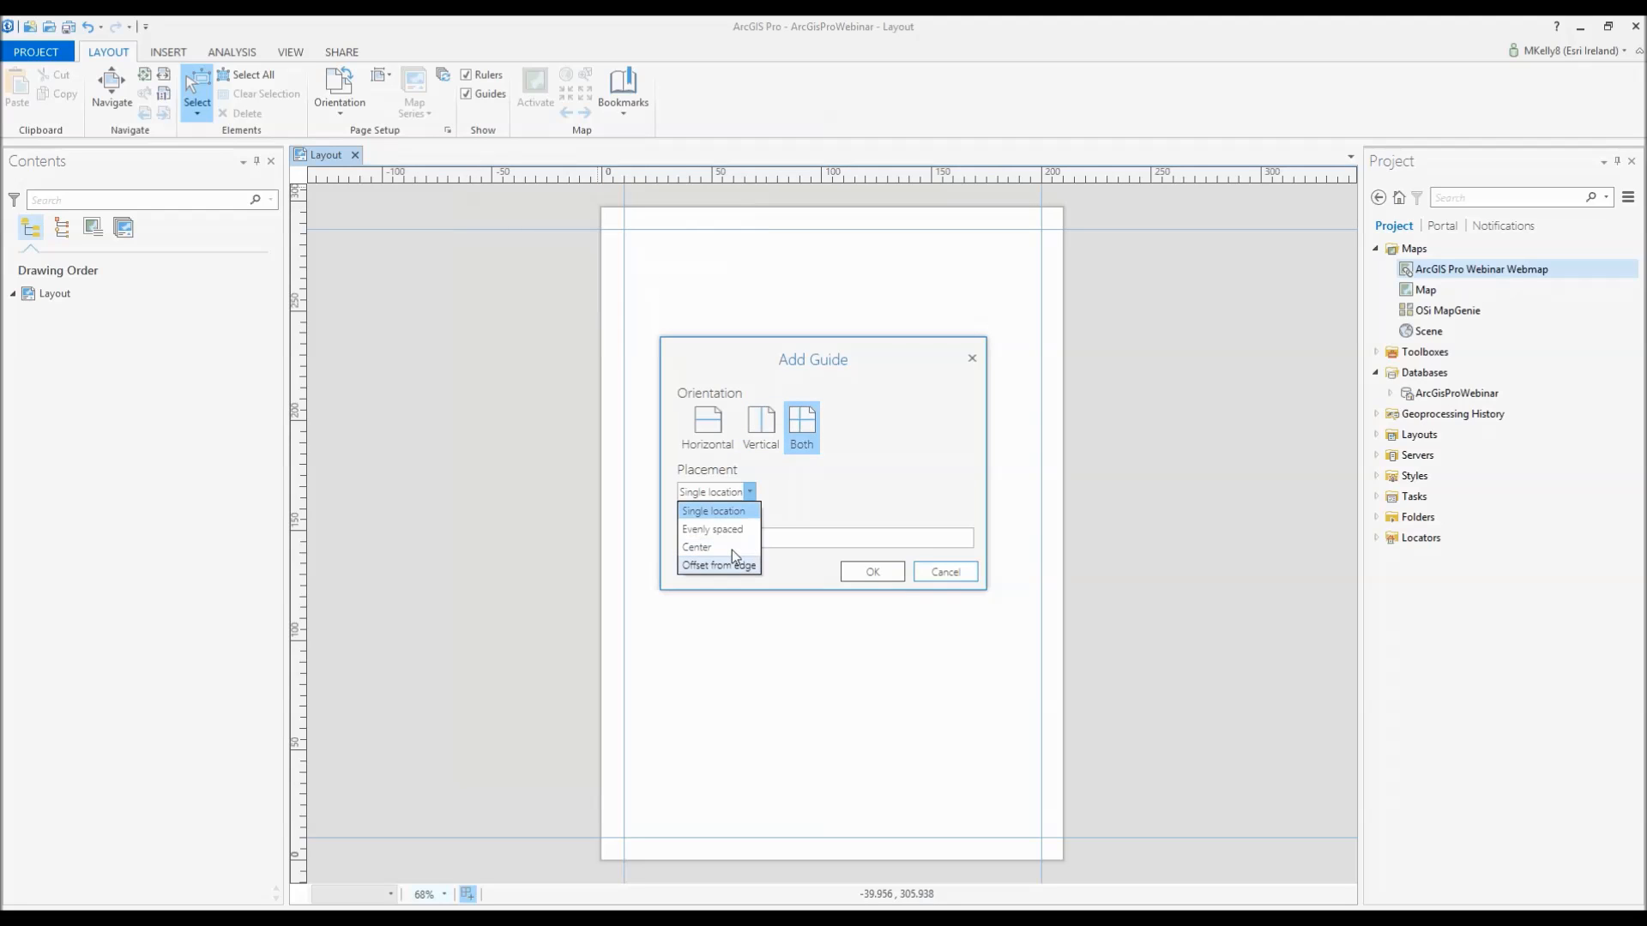
click(732, 547)
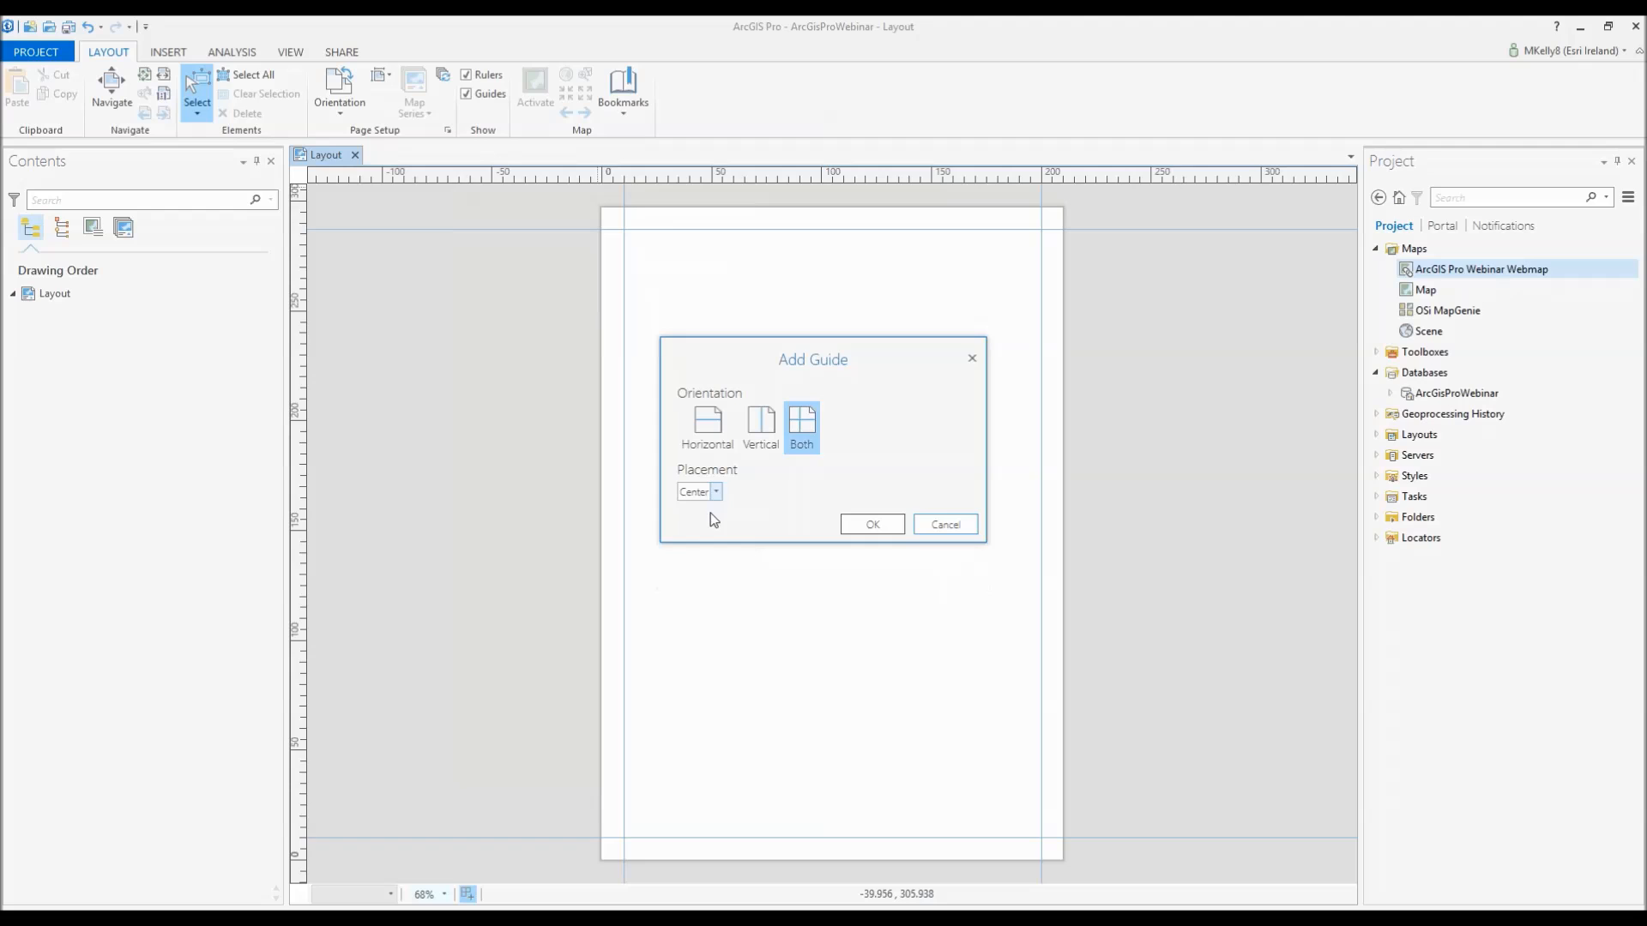
click(890, 527)
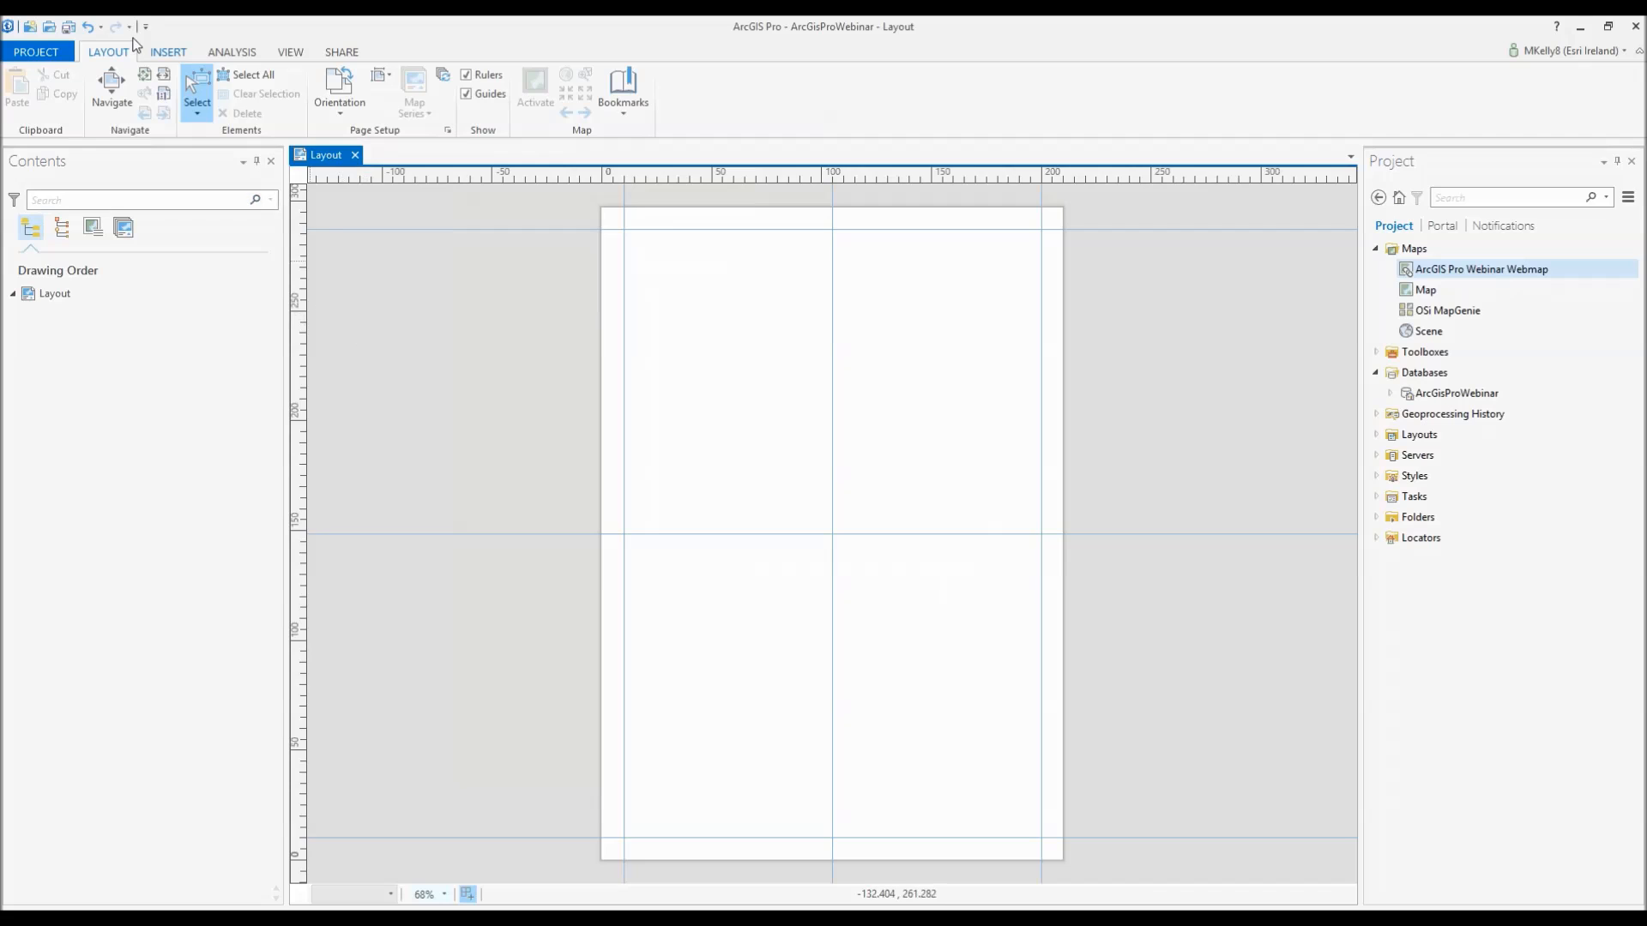
click(68, 27)
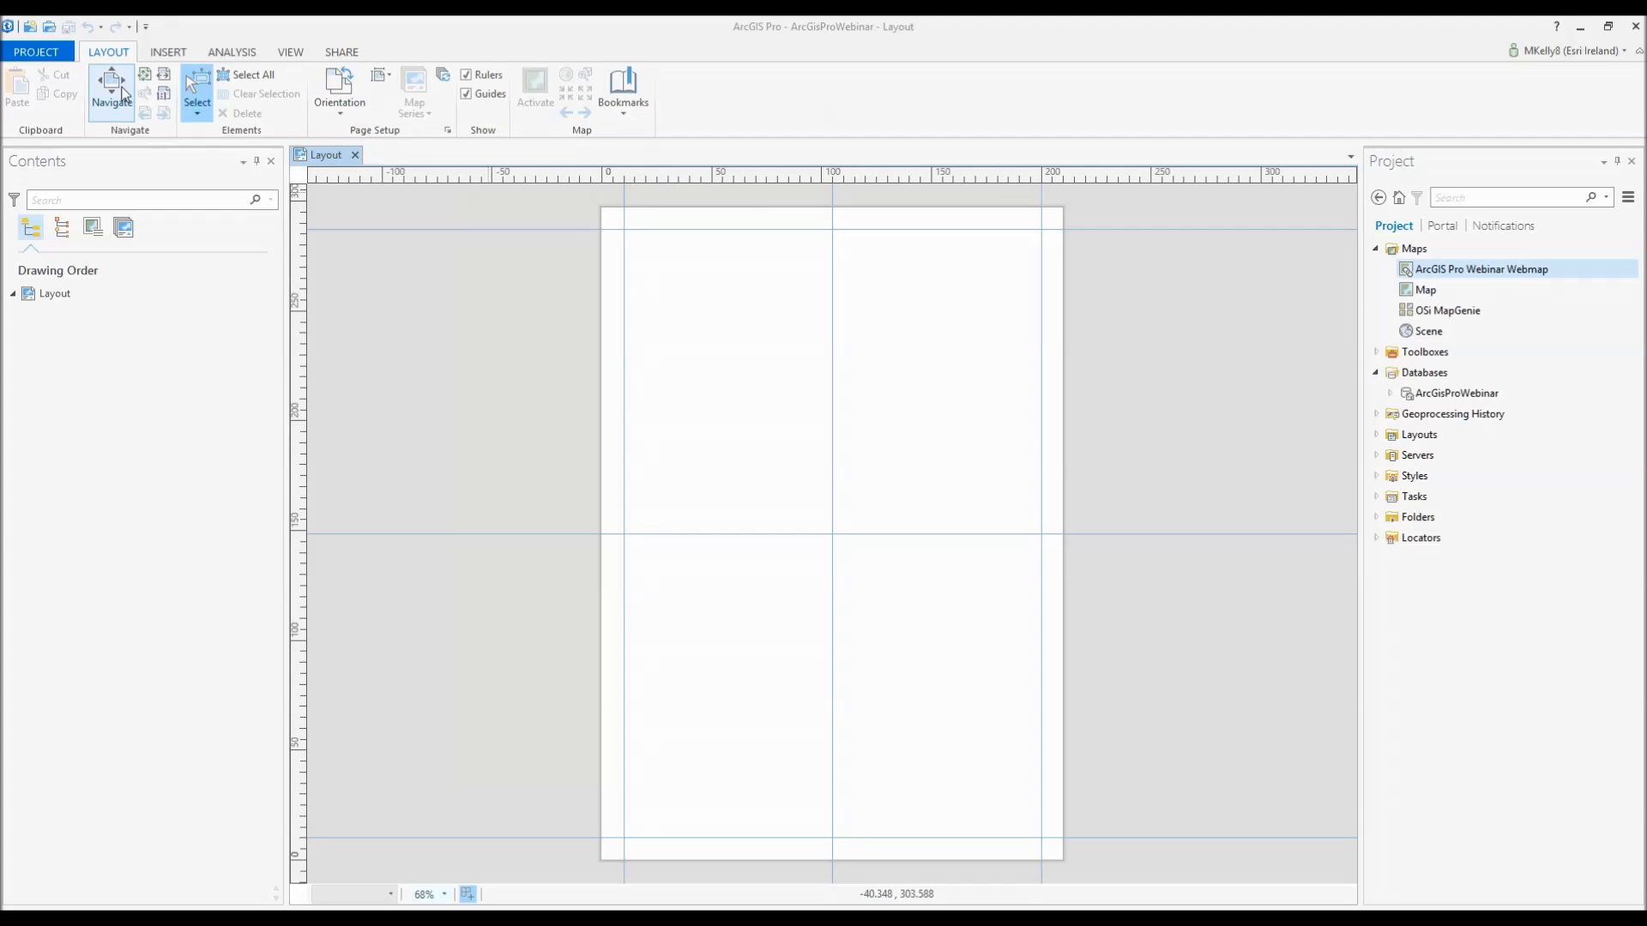
- Insert a map frame of the default Scene view that fills the layout page, and show its design options
click(169, 51)
click(232, 119)
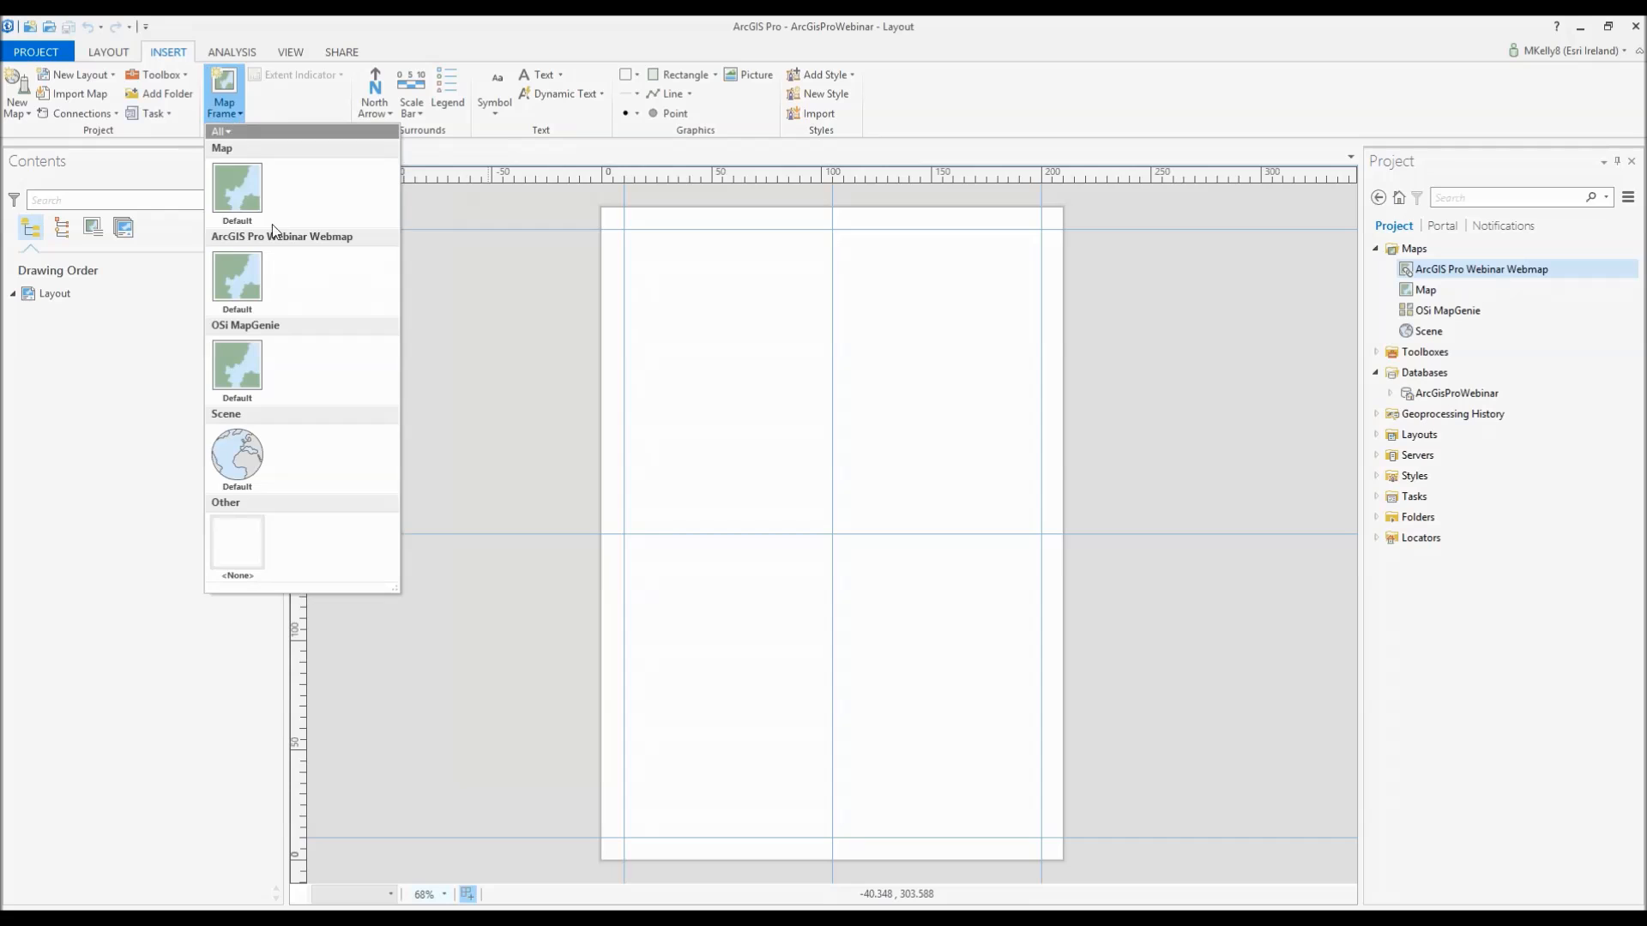
click(243, 438)
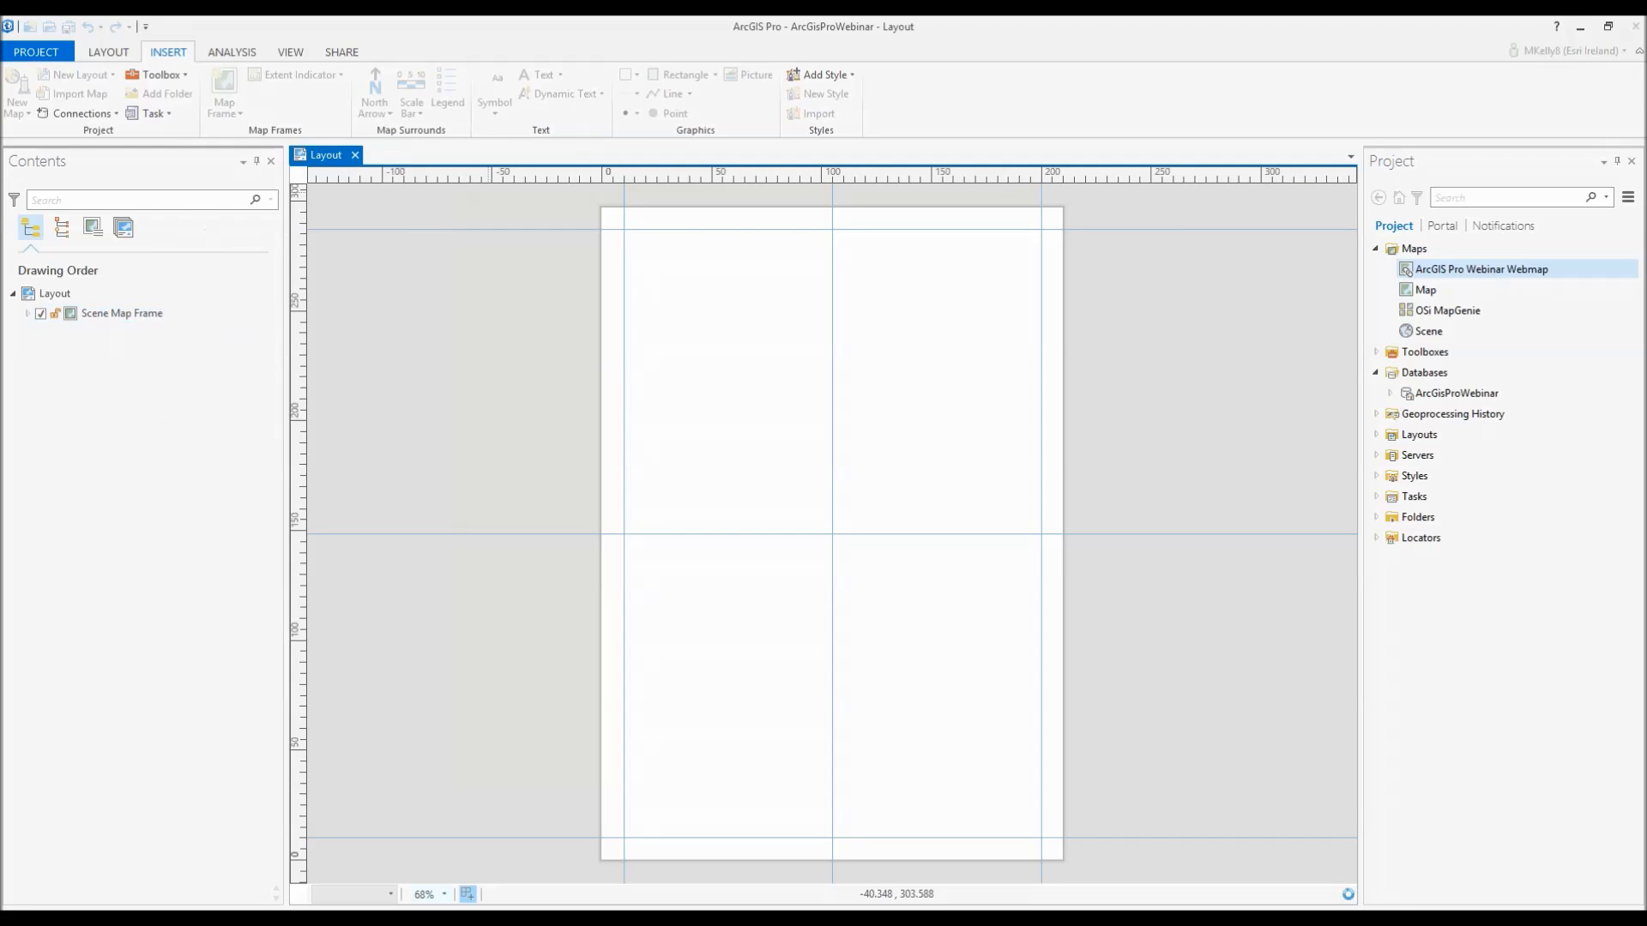
click(865, 672)
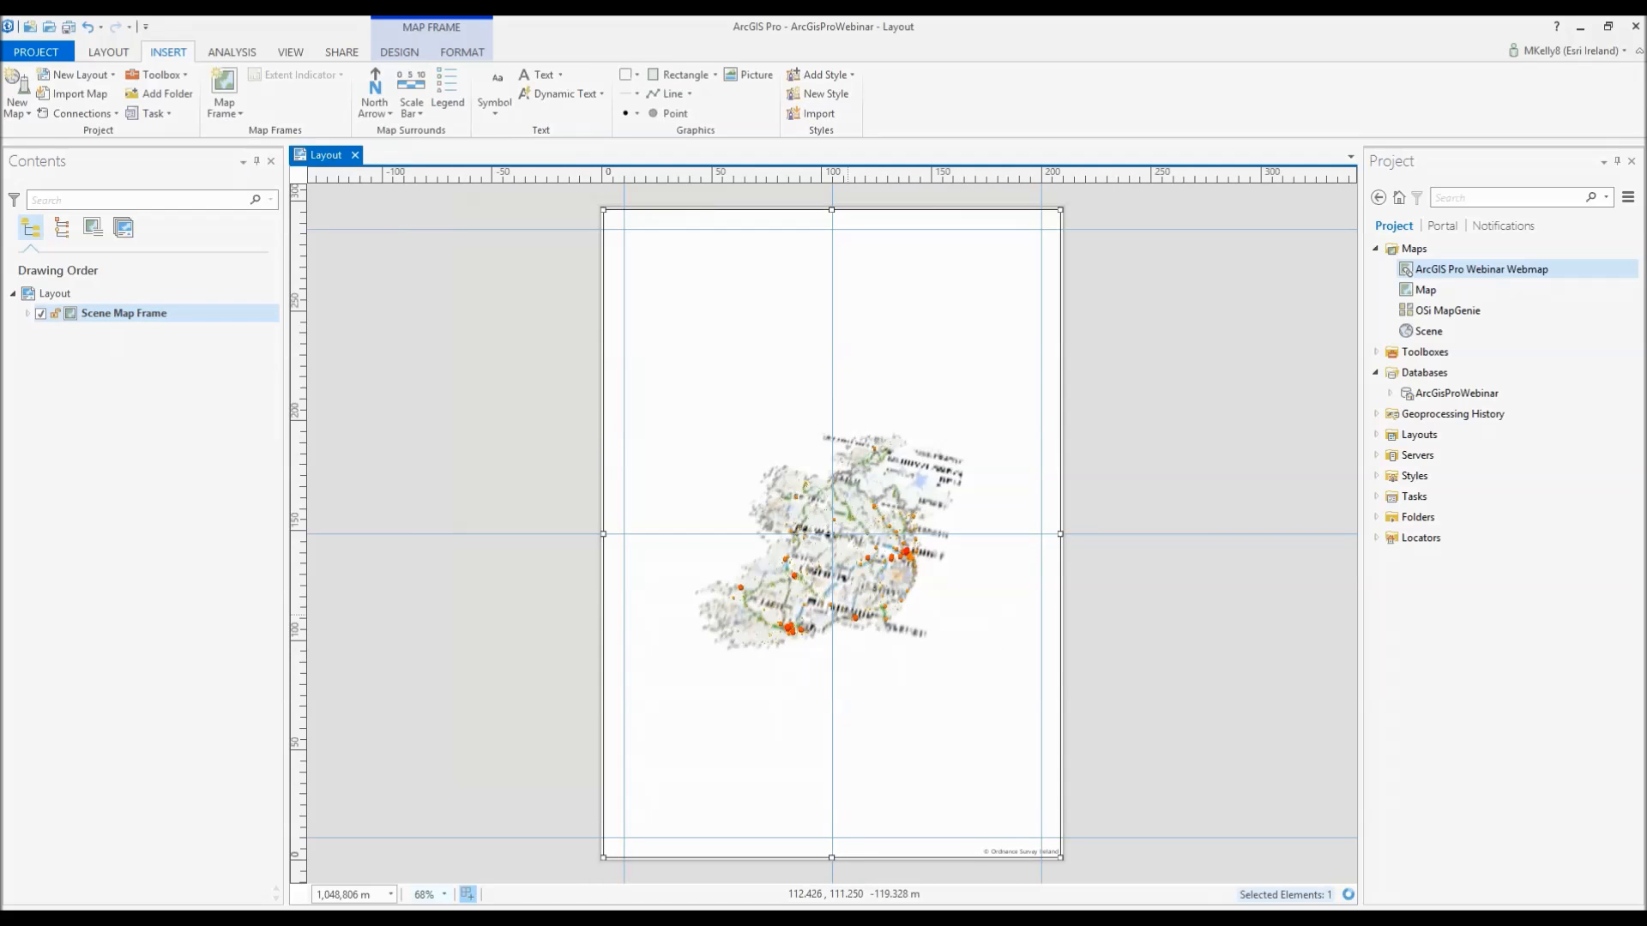
click(414, 55)
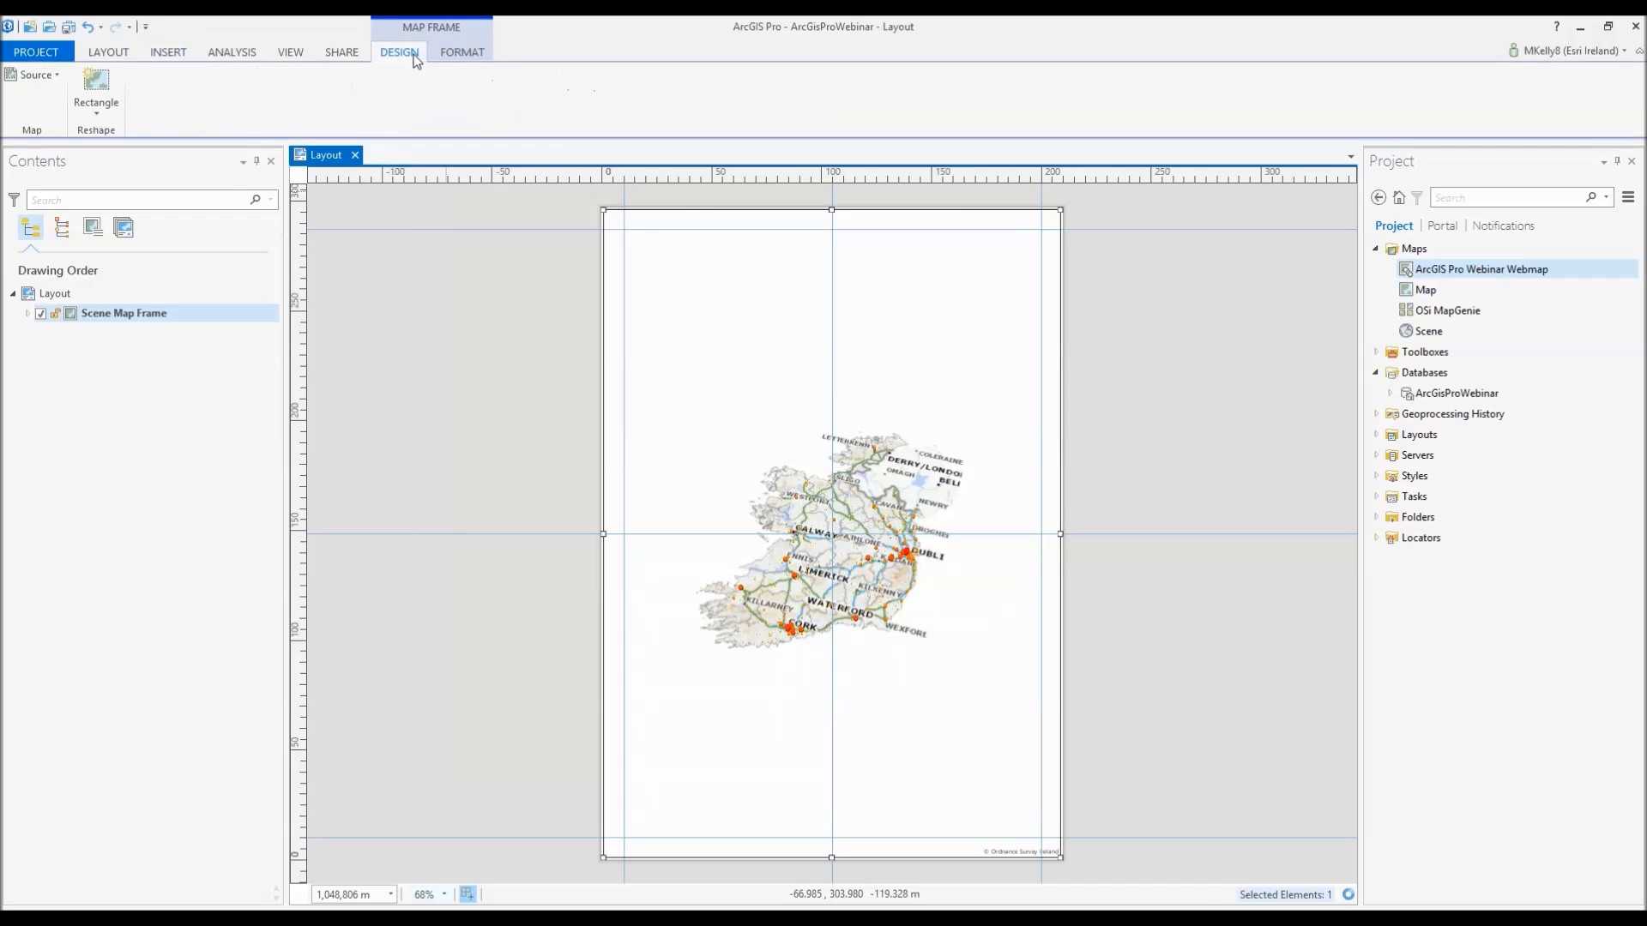
- Activate the scene map frame and tilt and zoom its view so Ireland fills the lower half beneath the horizon
click(453, 54)
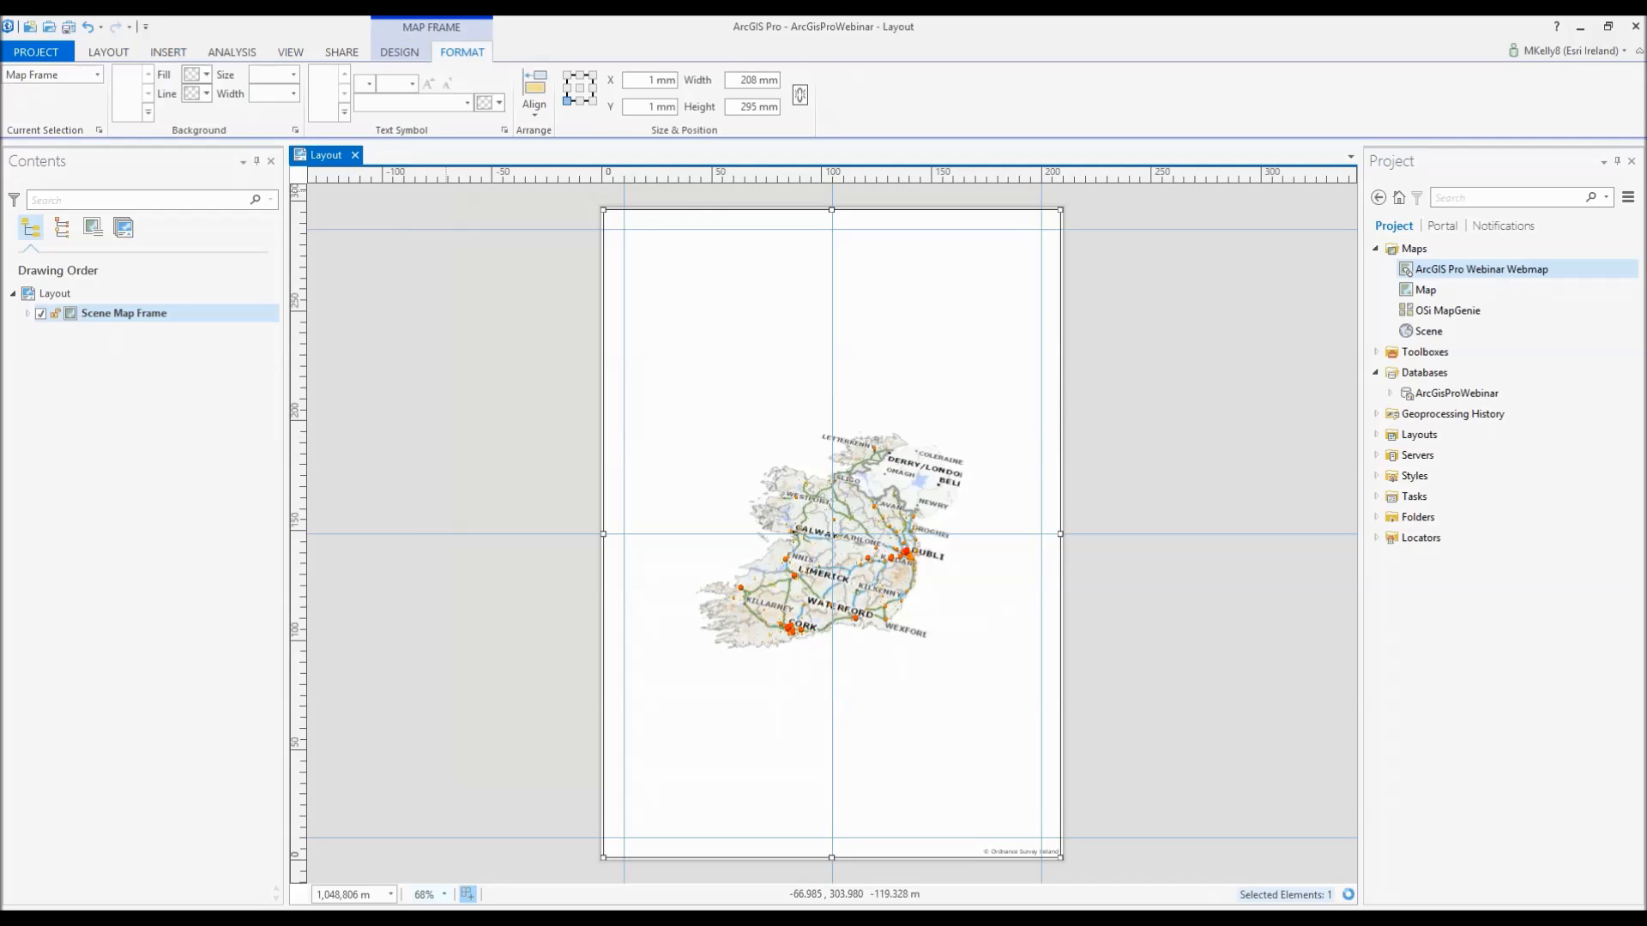
click(109, 53)
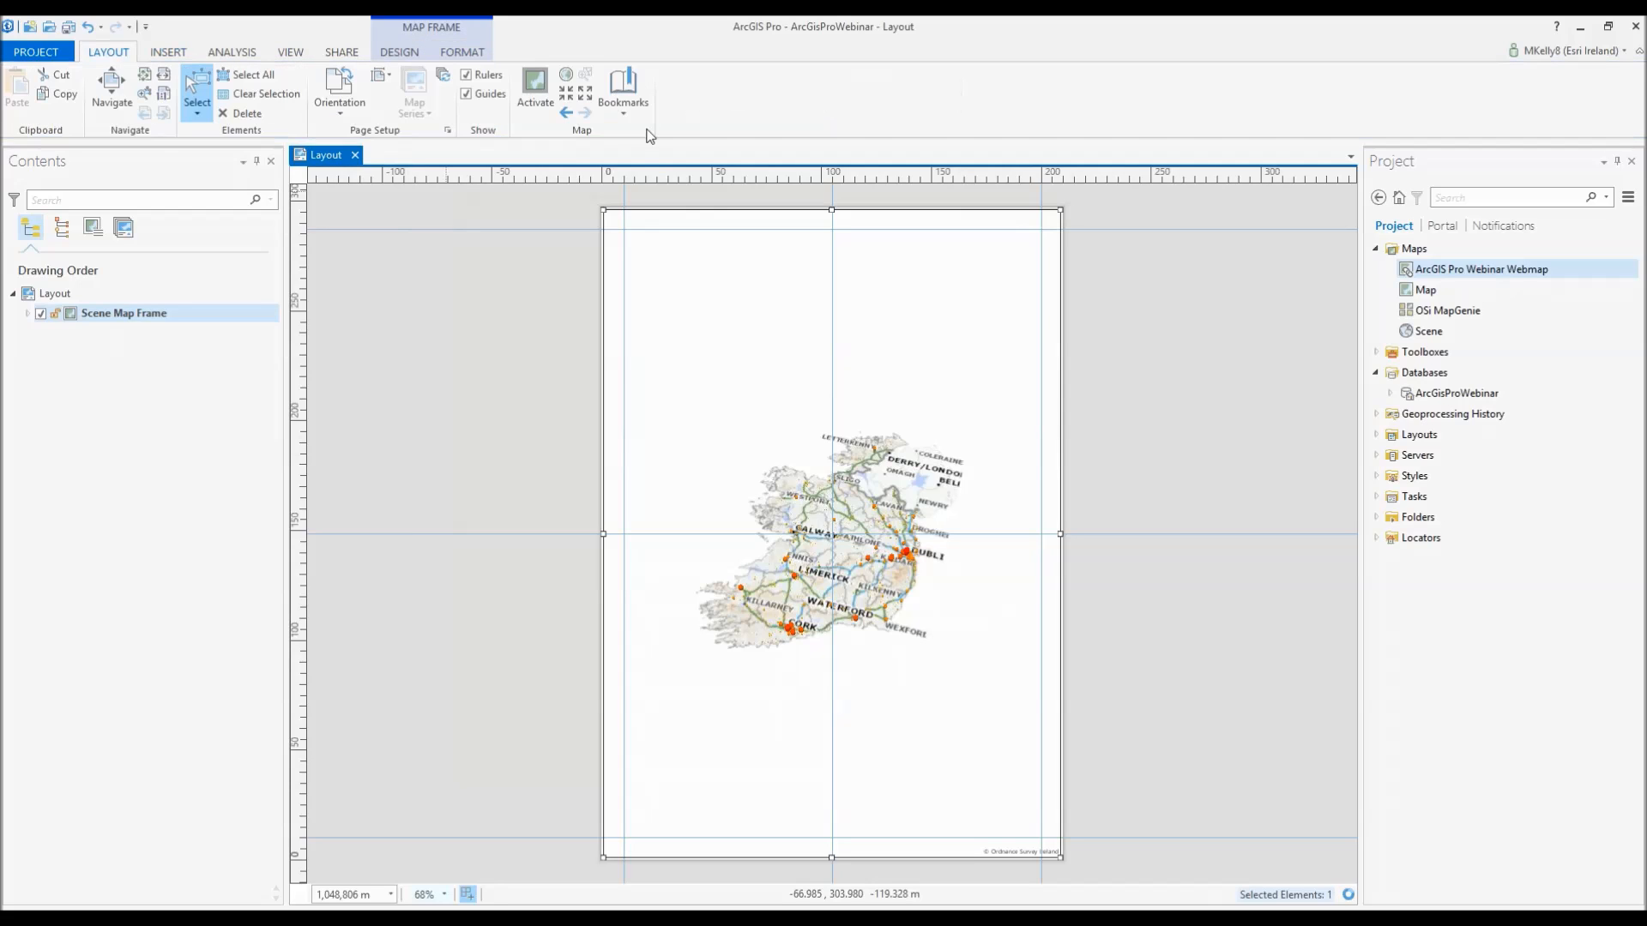
click(536, 86)
drag(915, 475, 866, 523)
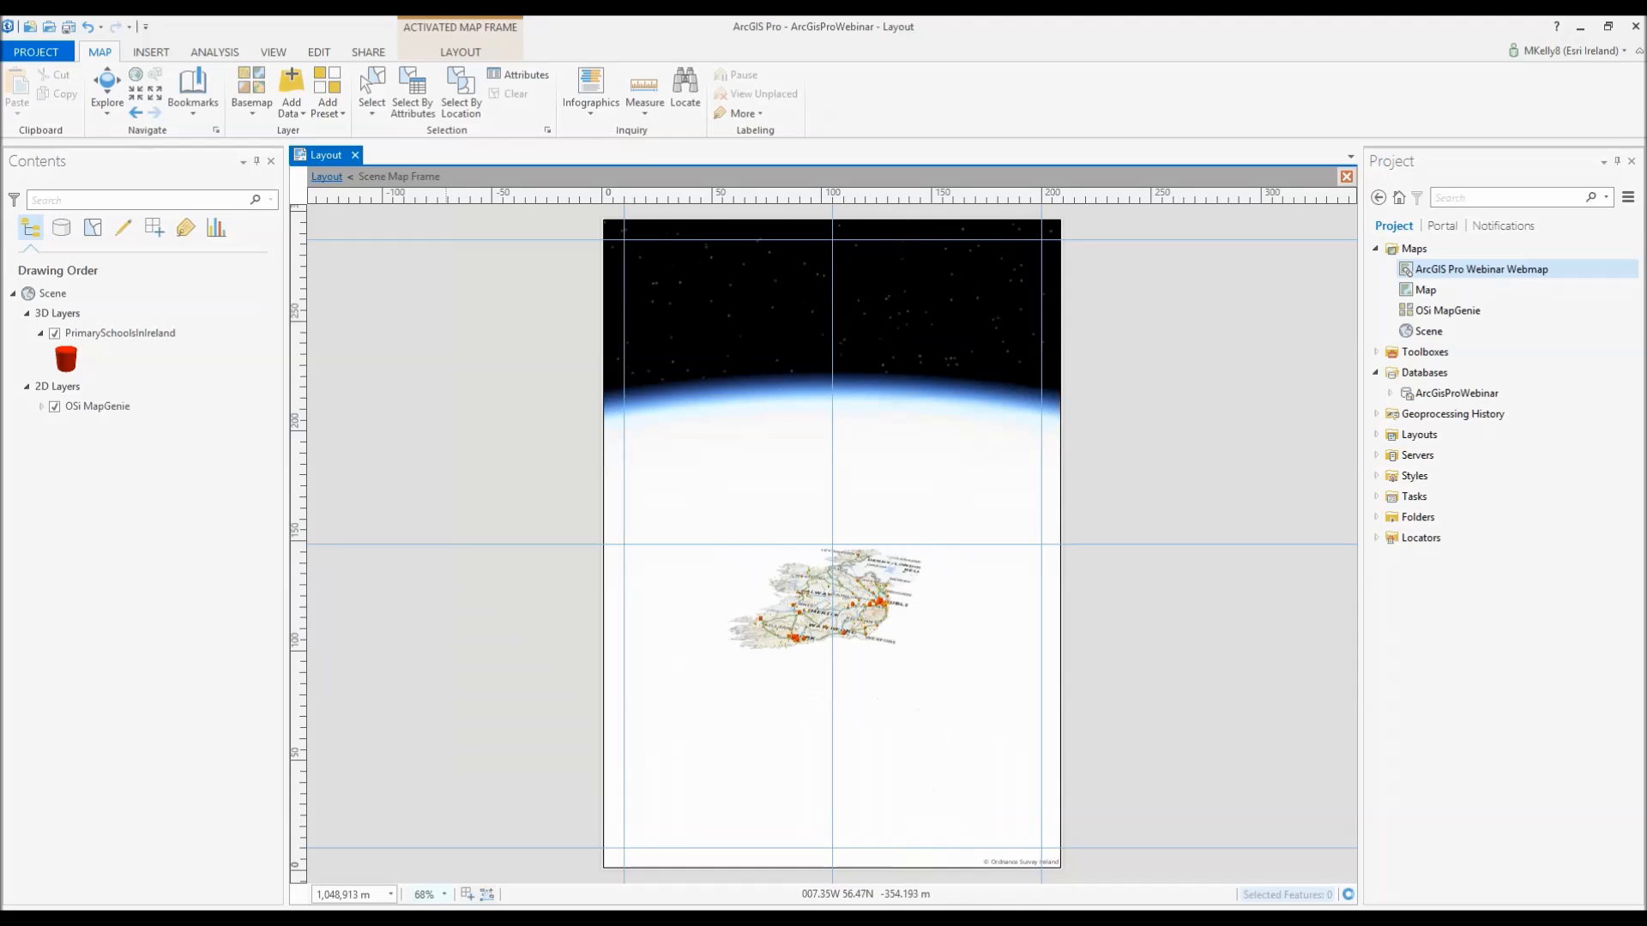
scroll(911, 474, up, 3)
drag(911, 474, 875, 463)
drag(754, 568, 977, 541)
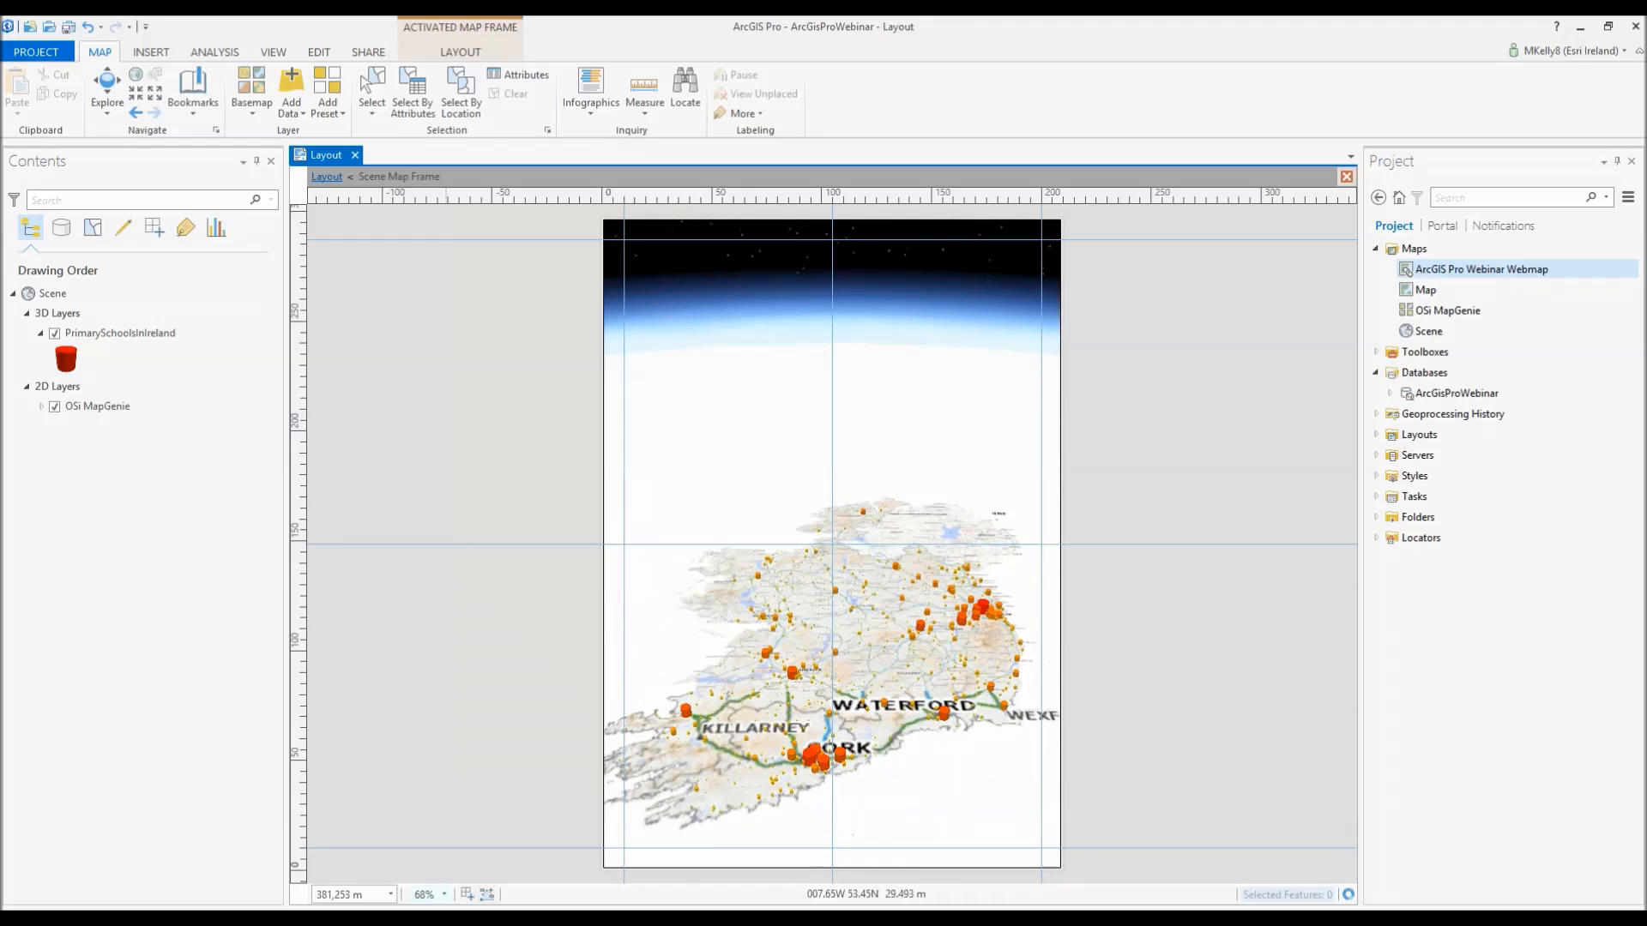
scroll(874, 625, down, 1)
drag(875, 625, 886, 646)
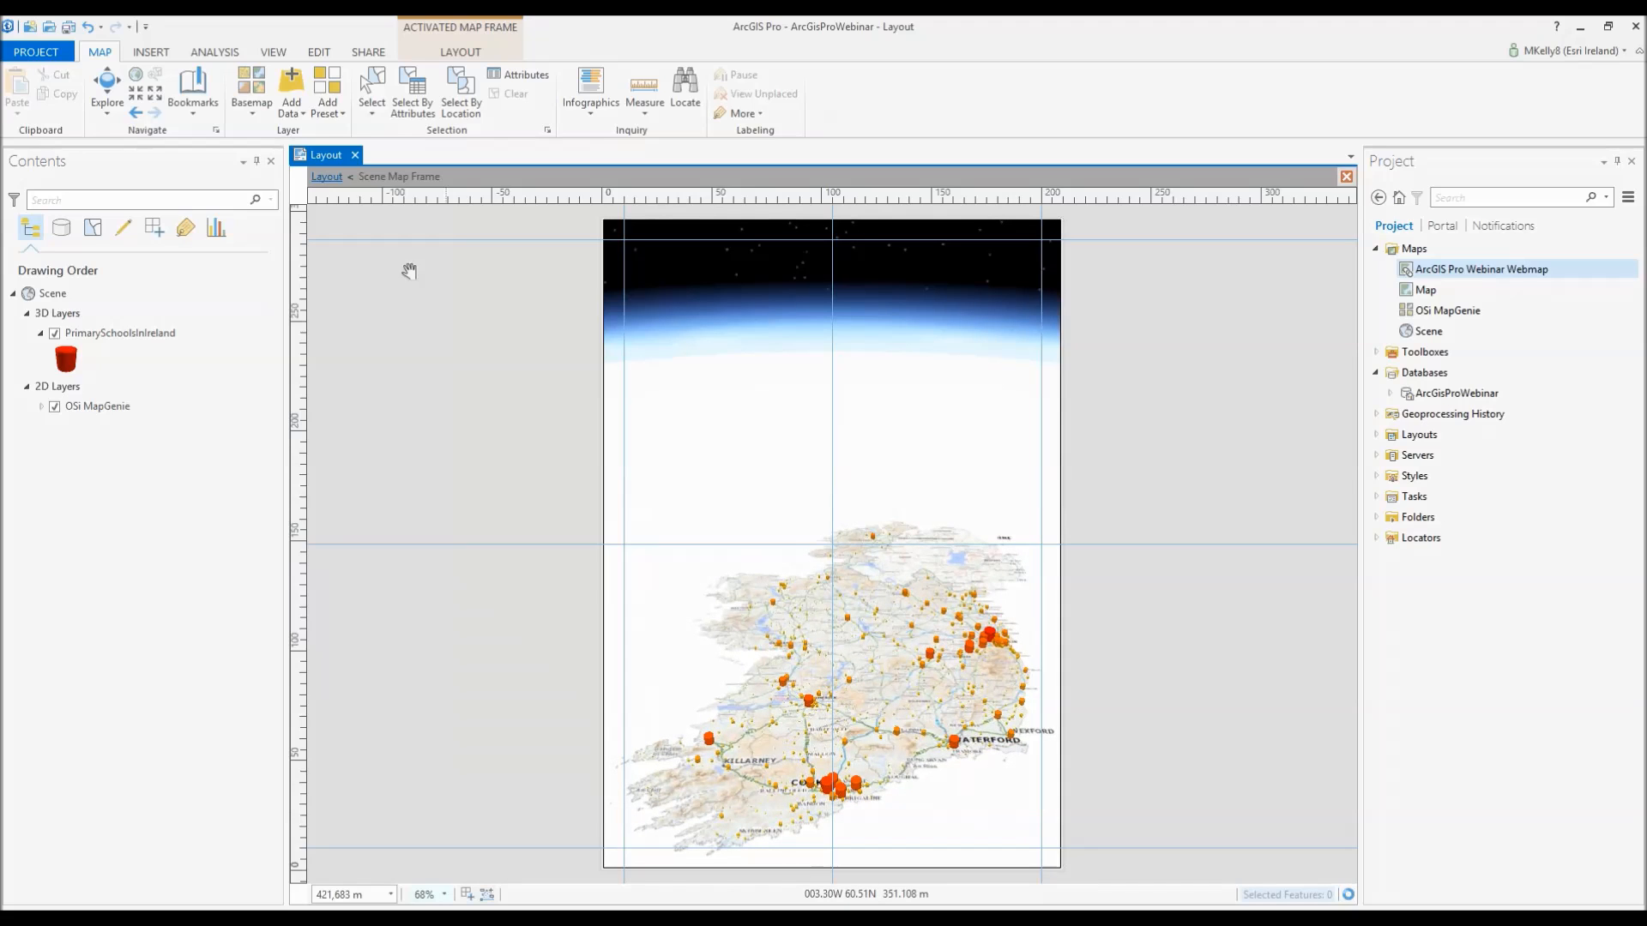
- Close the scene frame's activation and lock the Scene Map Frame element
click(460, 52)
click(118, 86)
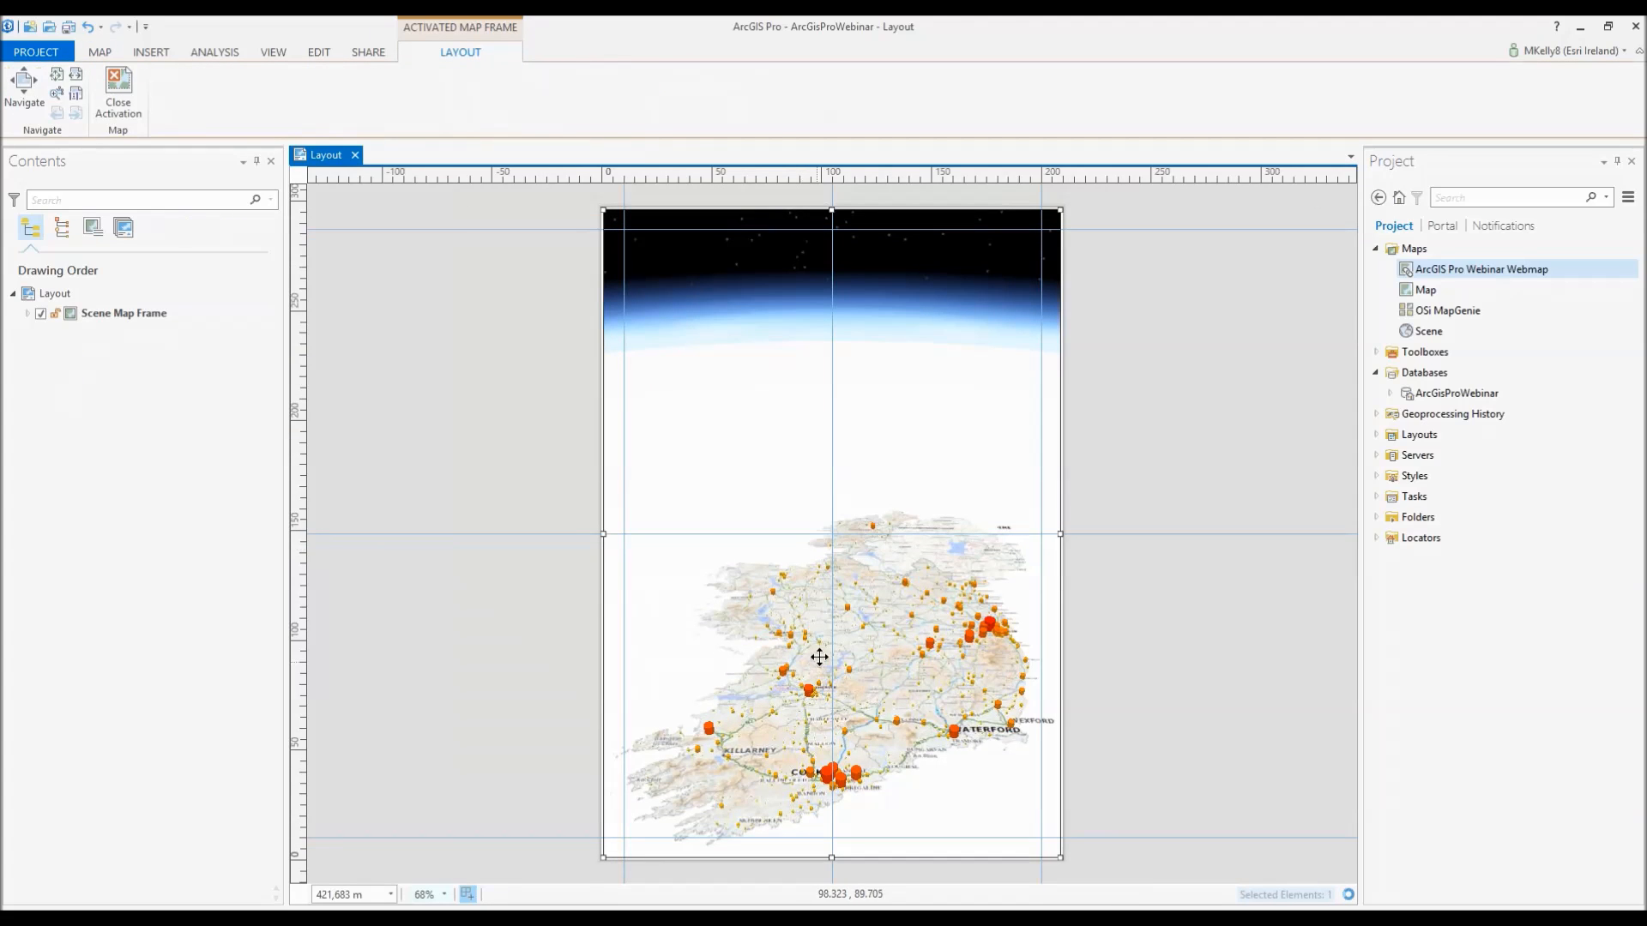
click(93, 322)
click(54, 313)
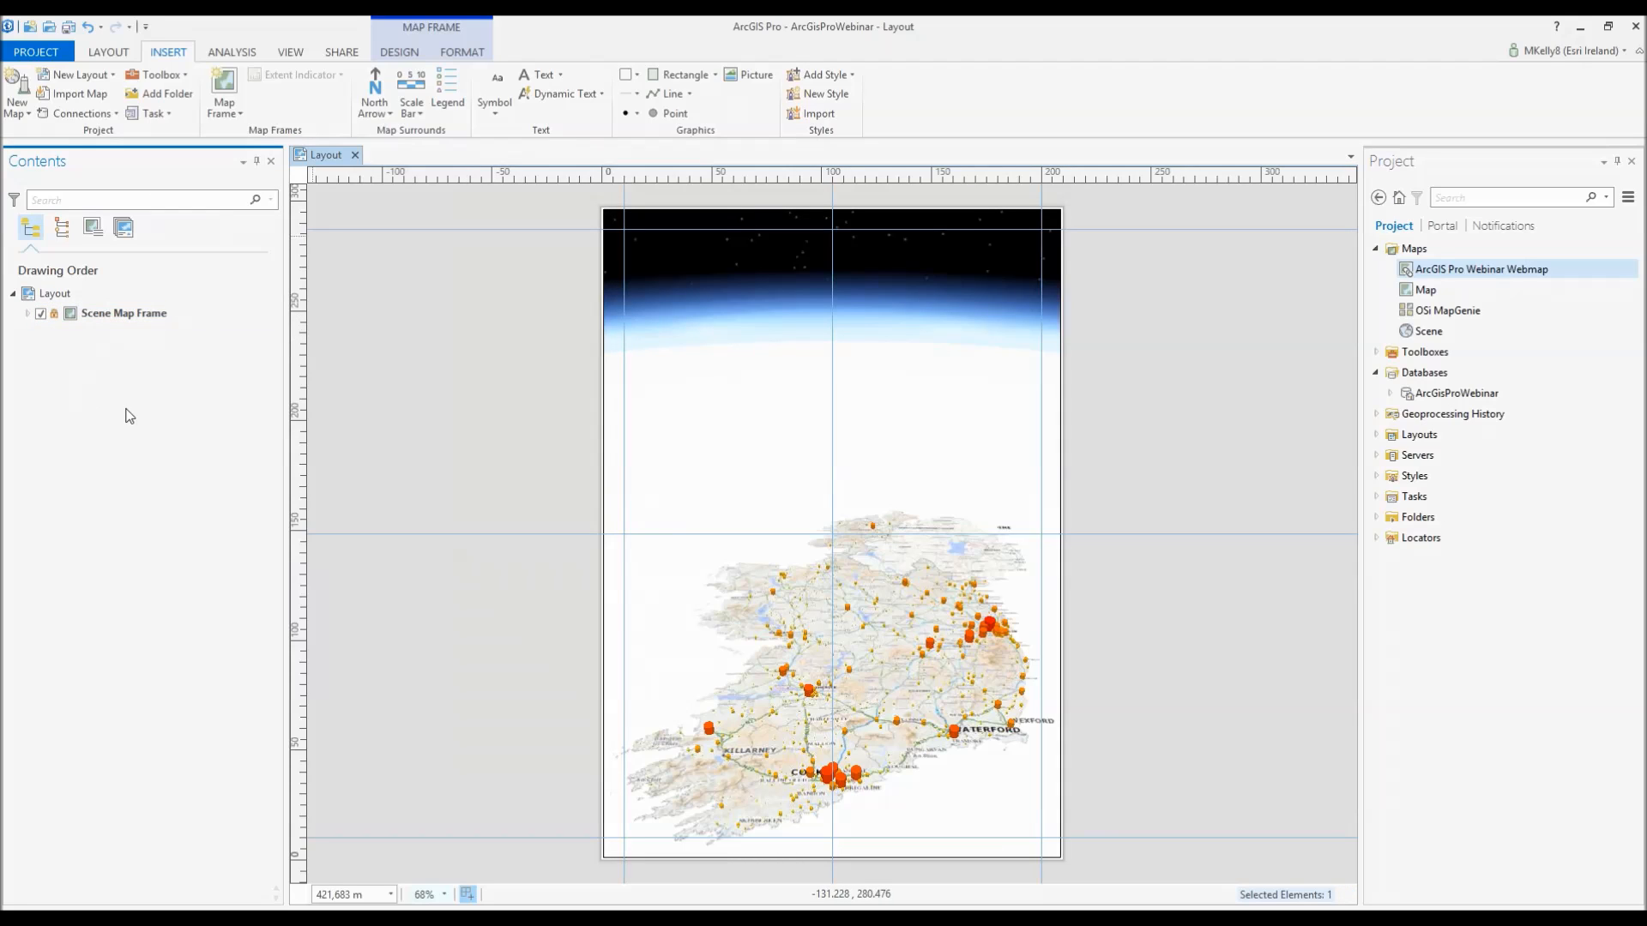
- Insert a default ArcGIS Pro Webinar Webmap map frame in the lower-left quarter of the page and select it with its design options shown
click(234, 119)
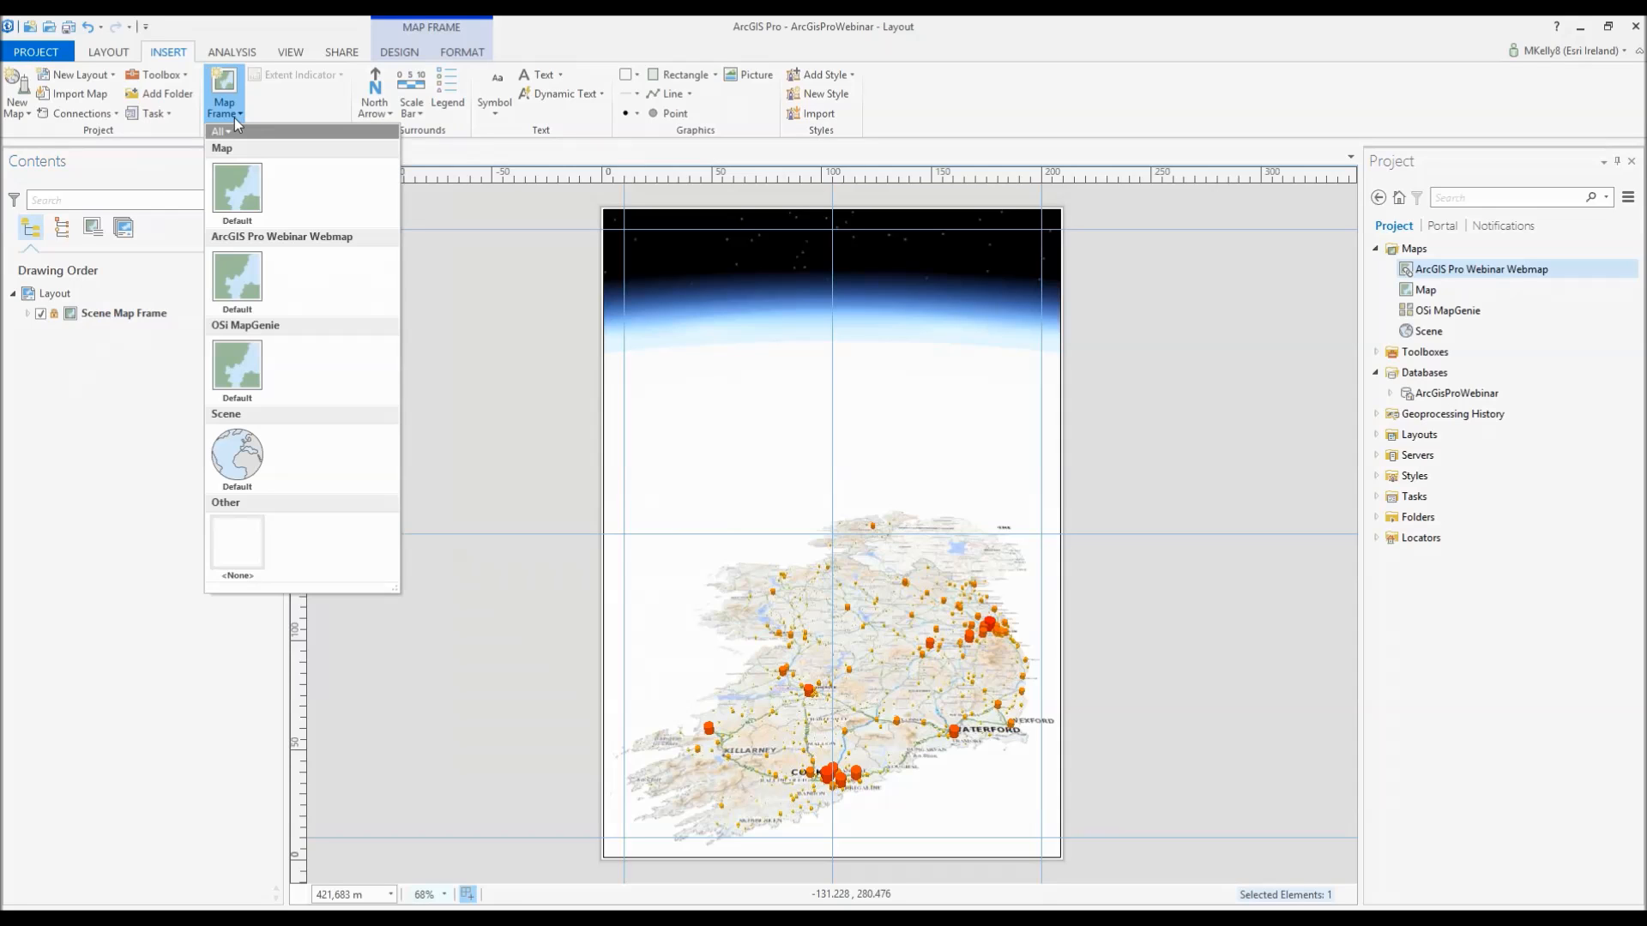
click(244, 279)
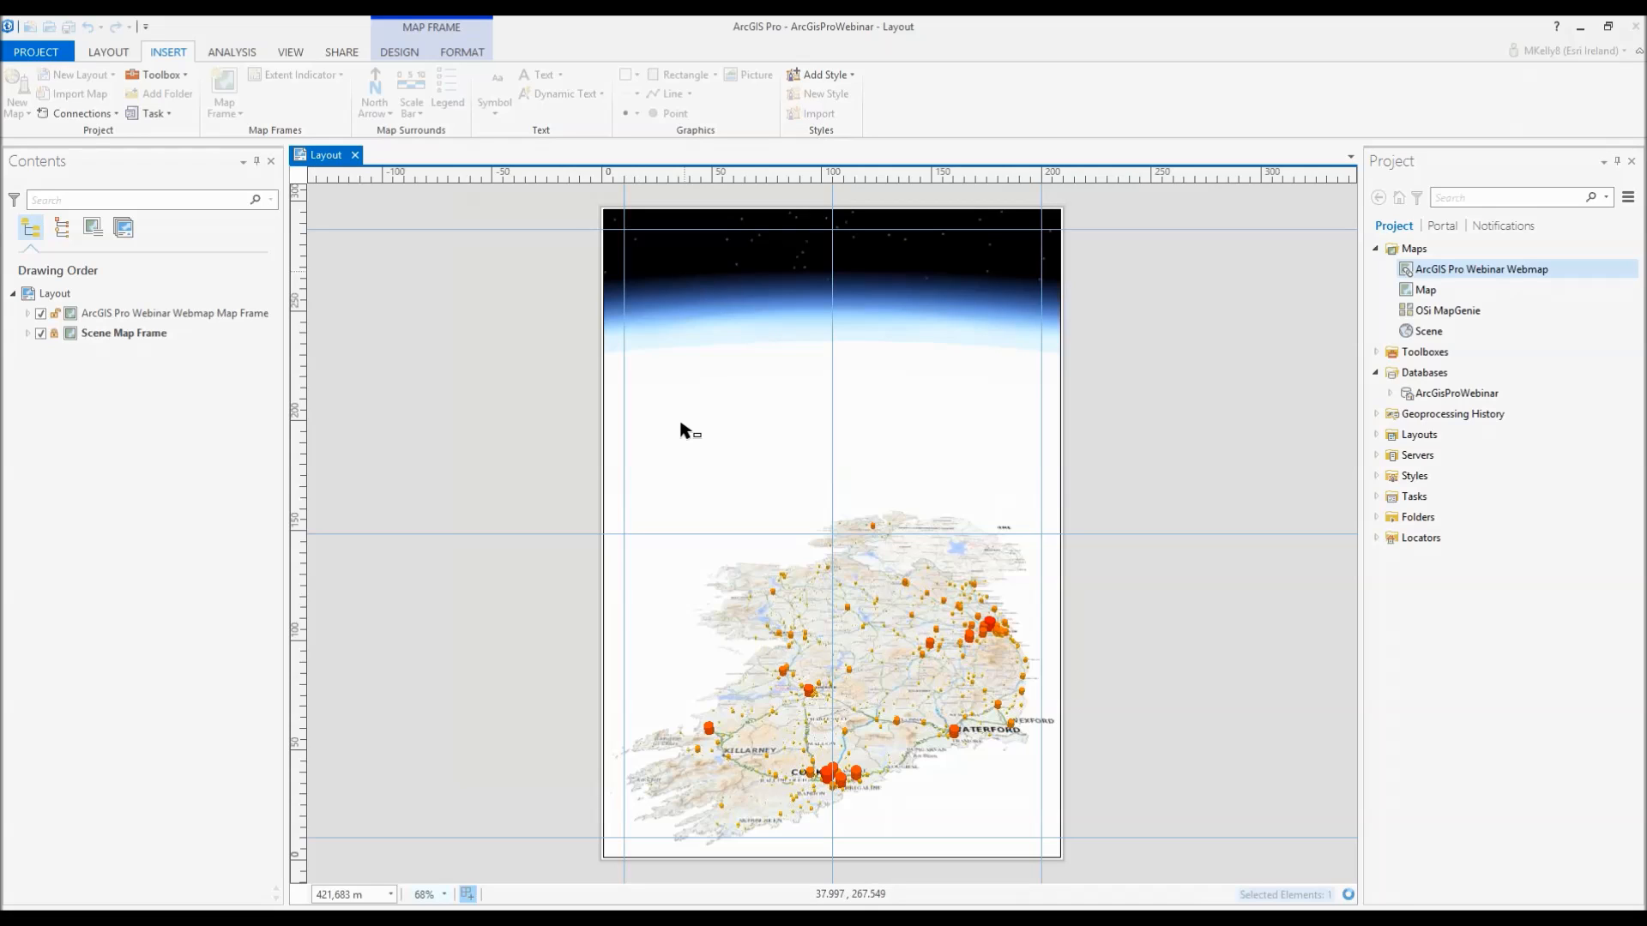
click(399, 53)
click(154, 313)
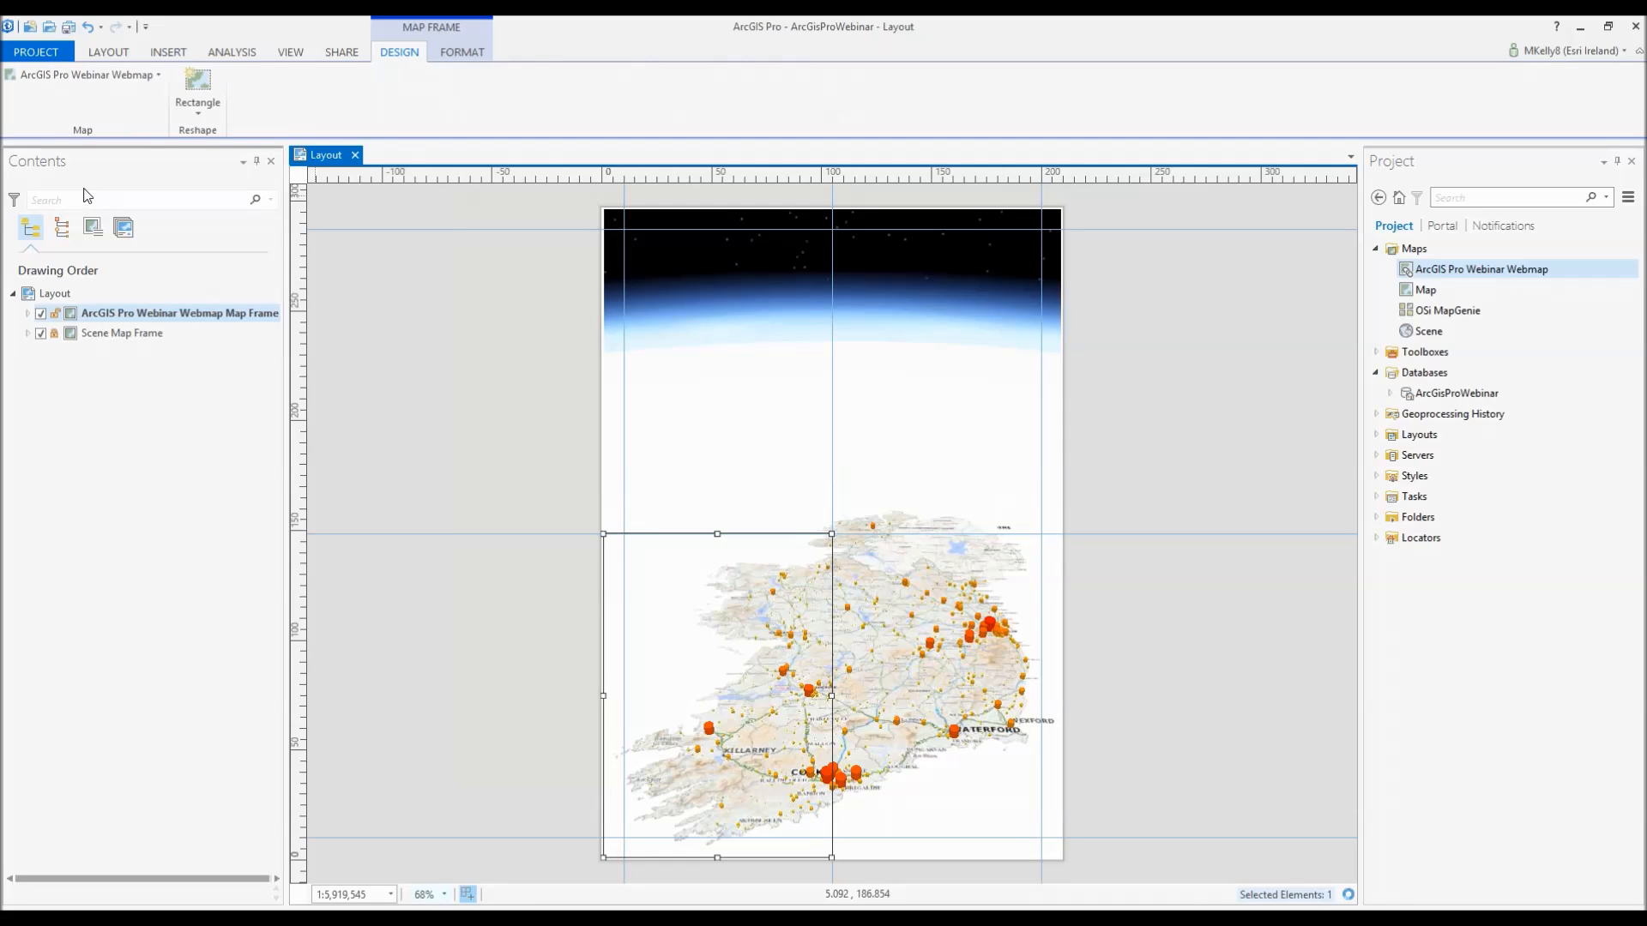
- Reshape the webmap frame into a circle above Ireland's west coast and move it against the left margin guide
click(198, 101)
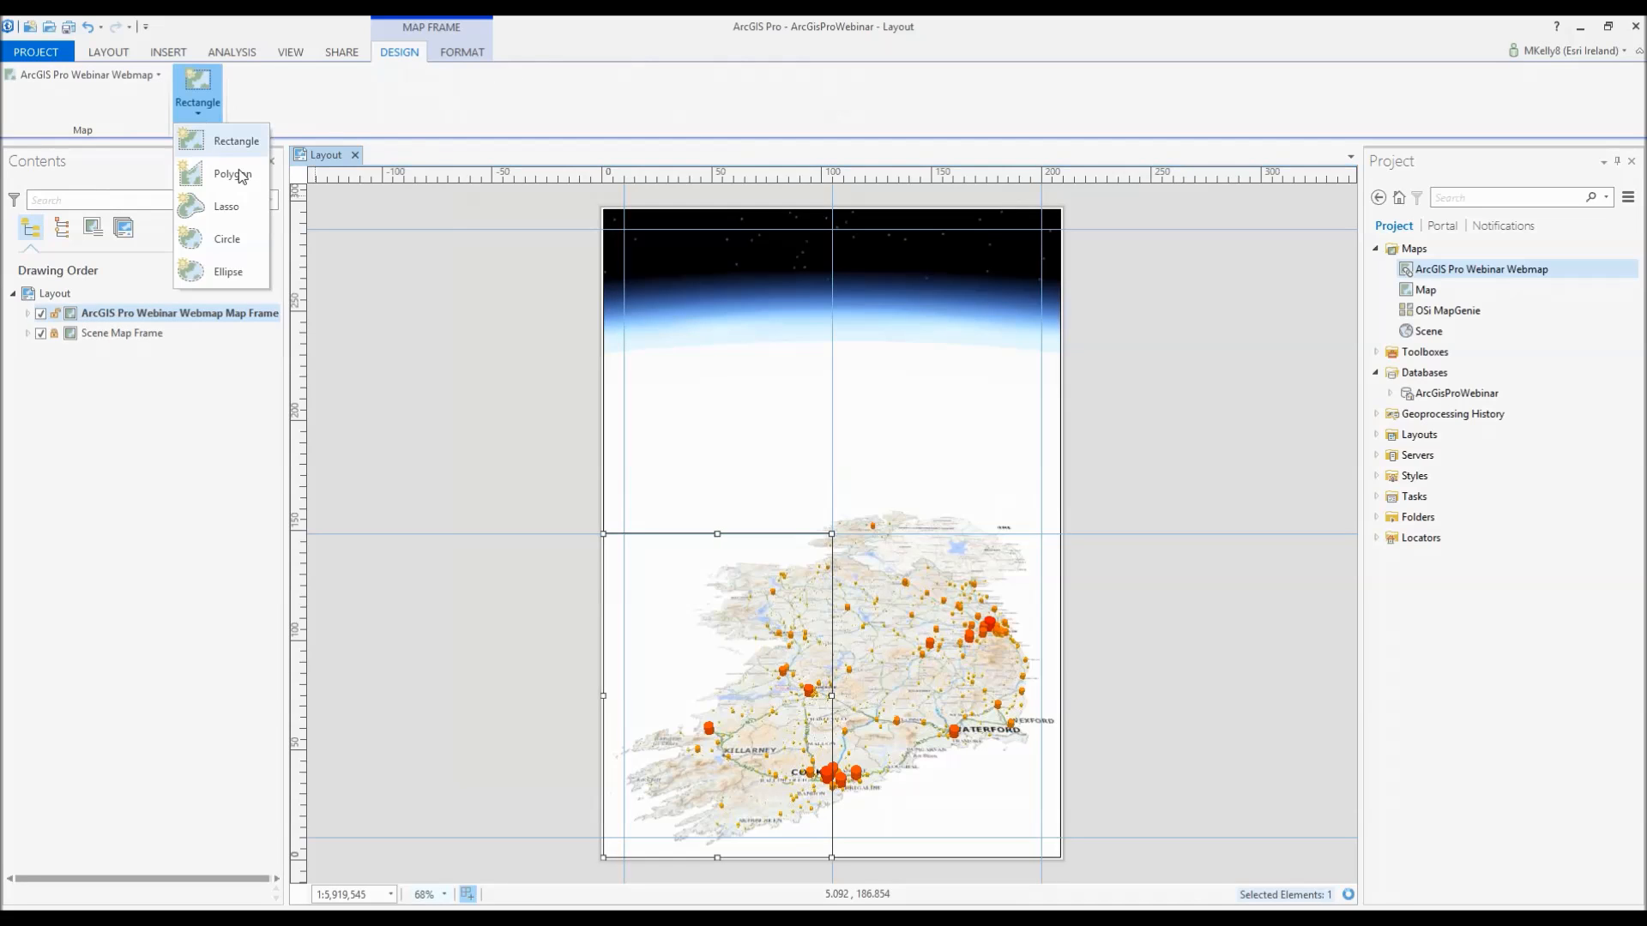
click(242, 247)
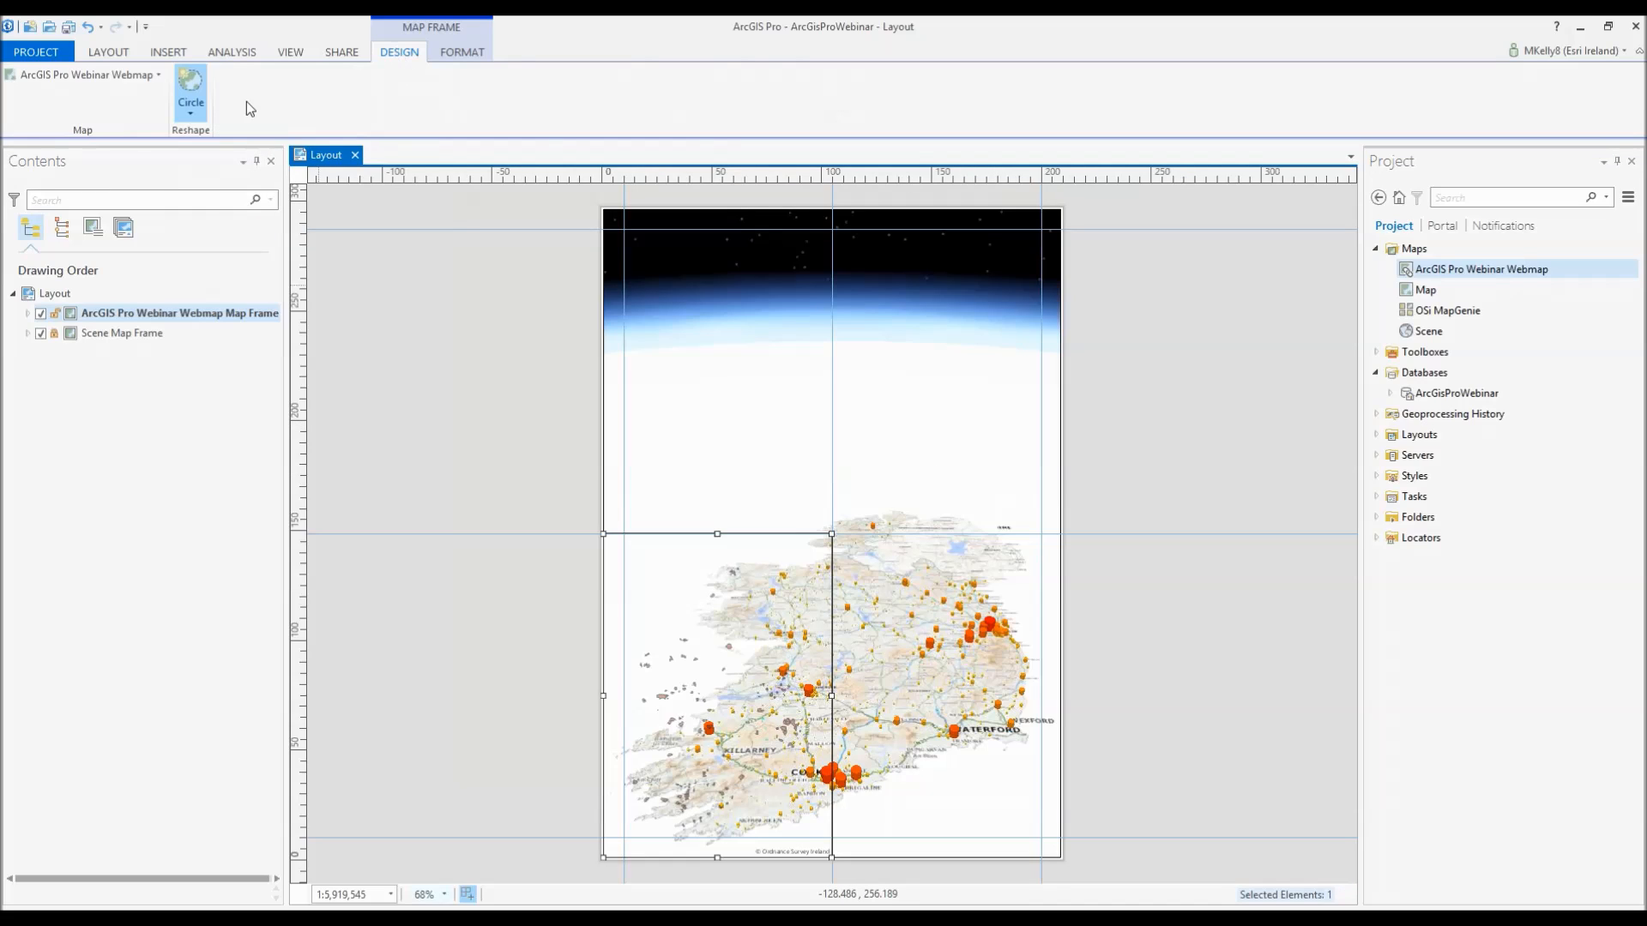
click(184, 116)
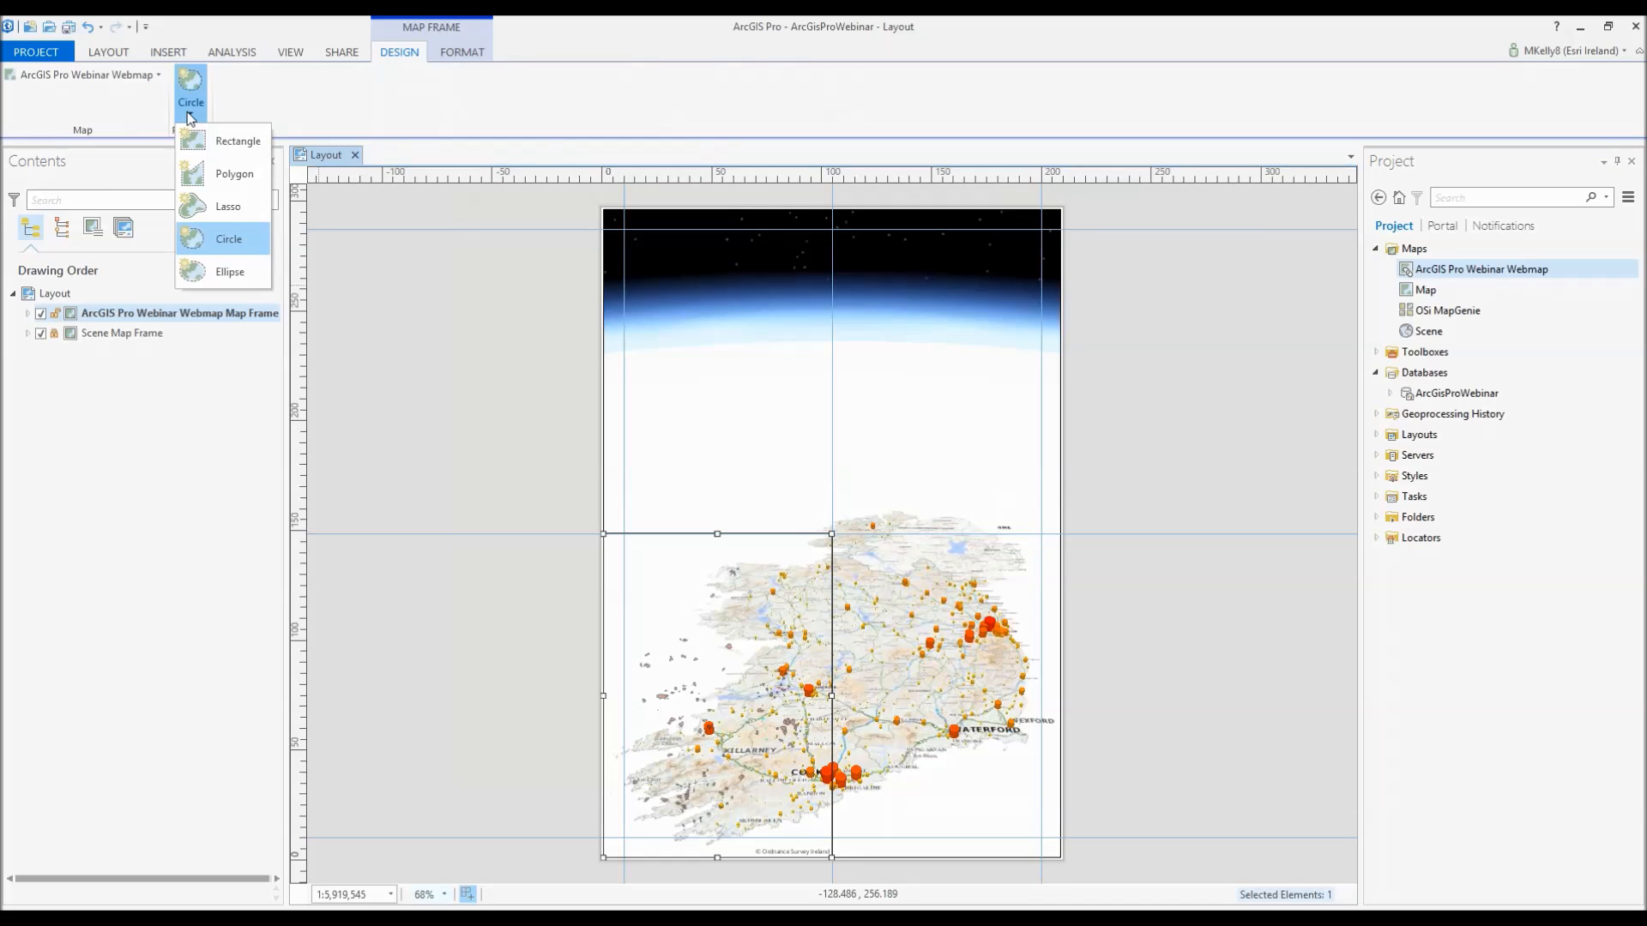
click(236, 238)
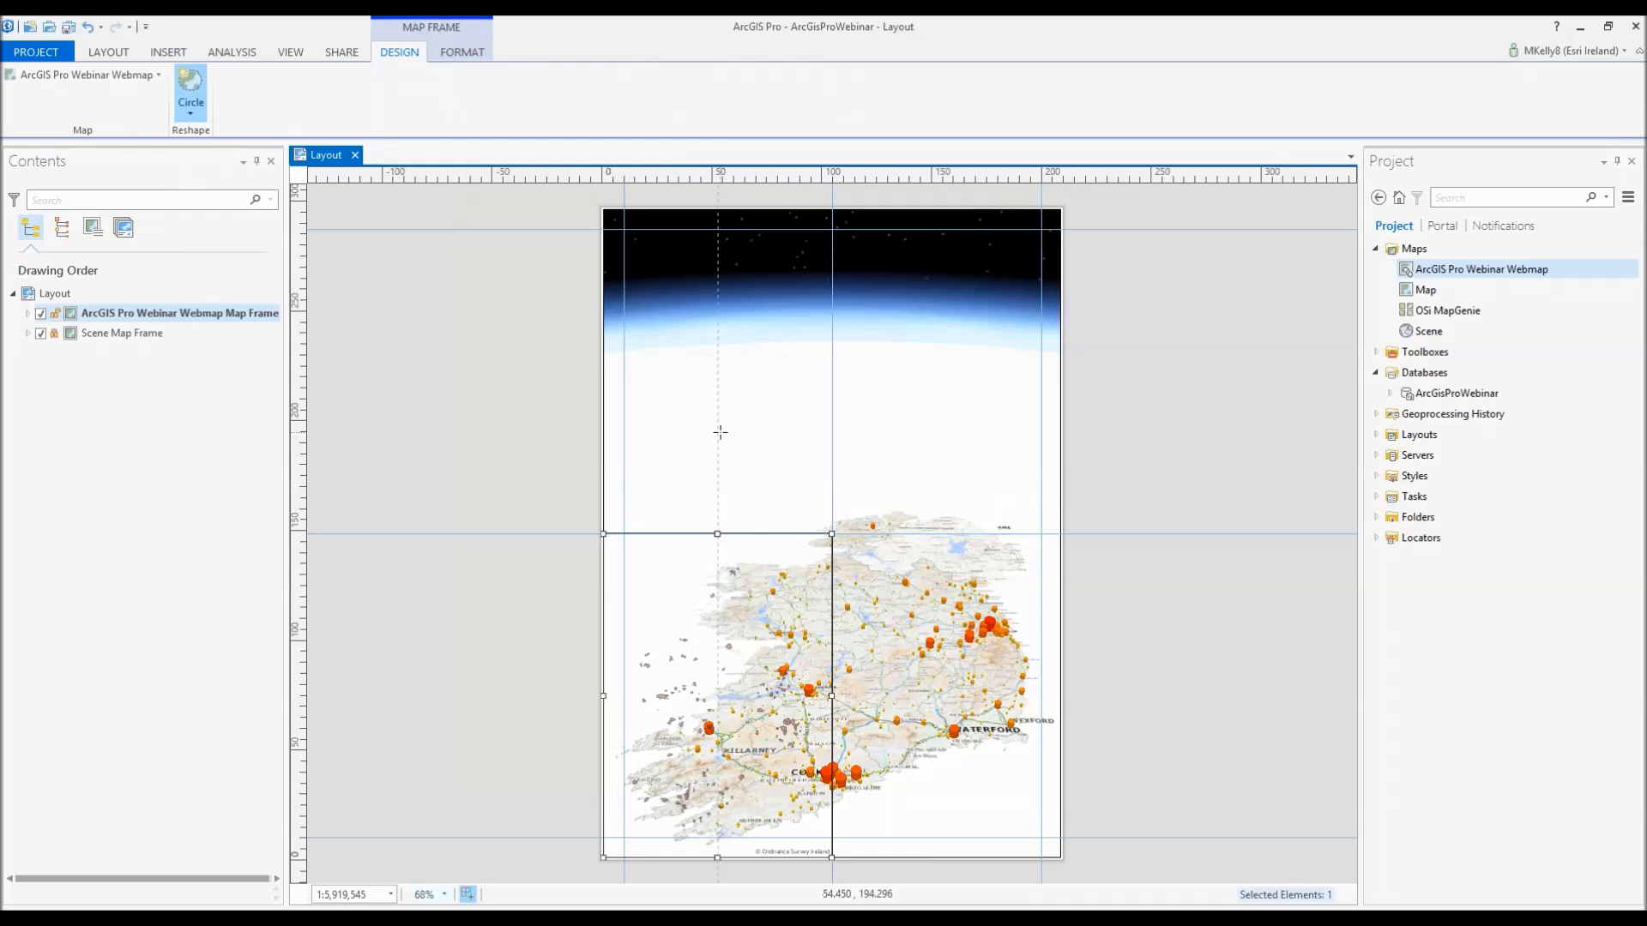
drag(718, 434, 725, 533)
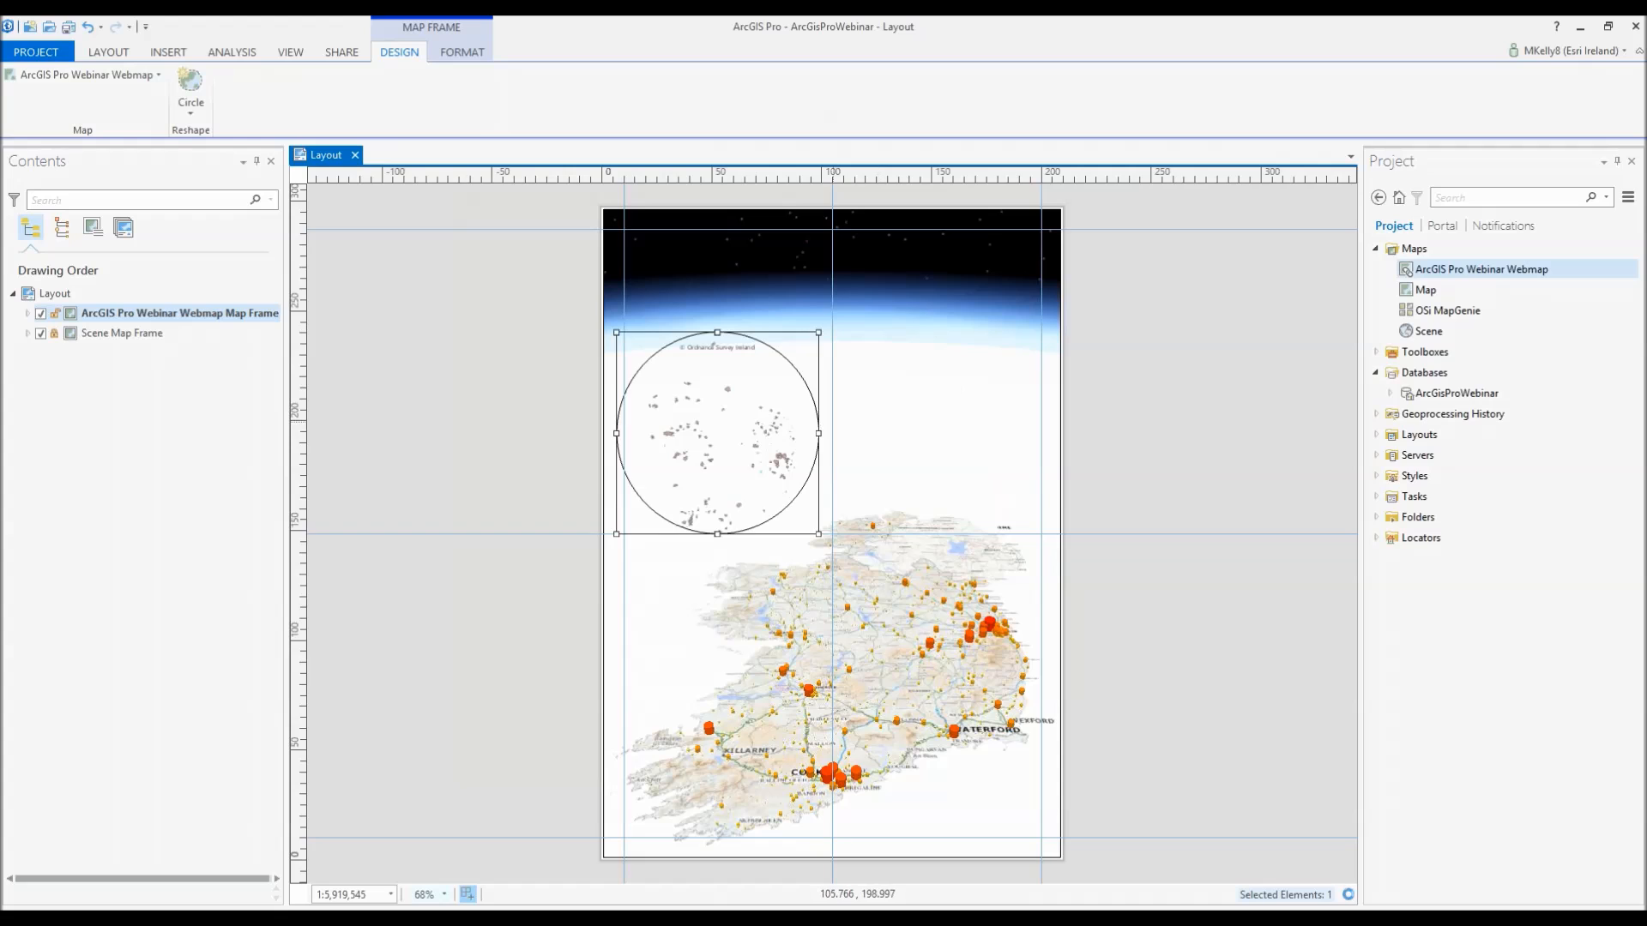
scroll(955, 393, down, 2)
scroll(955, 393, up, 3)
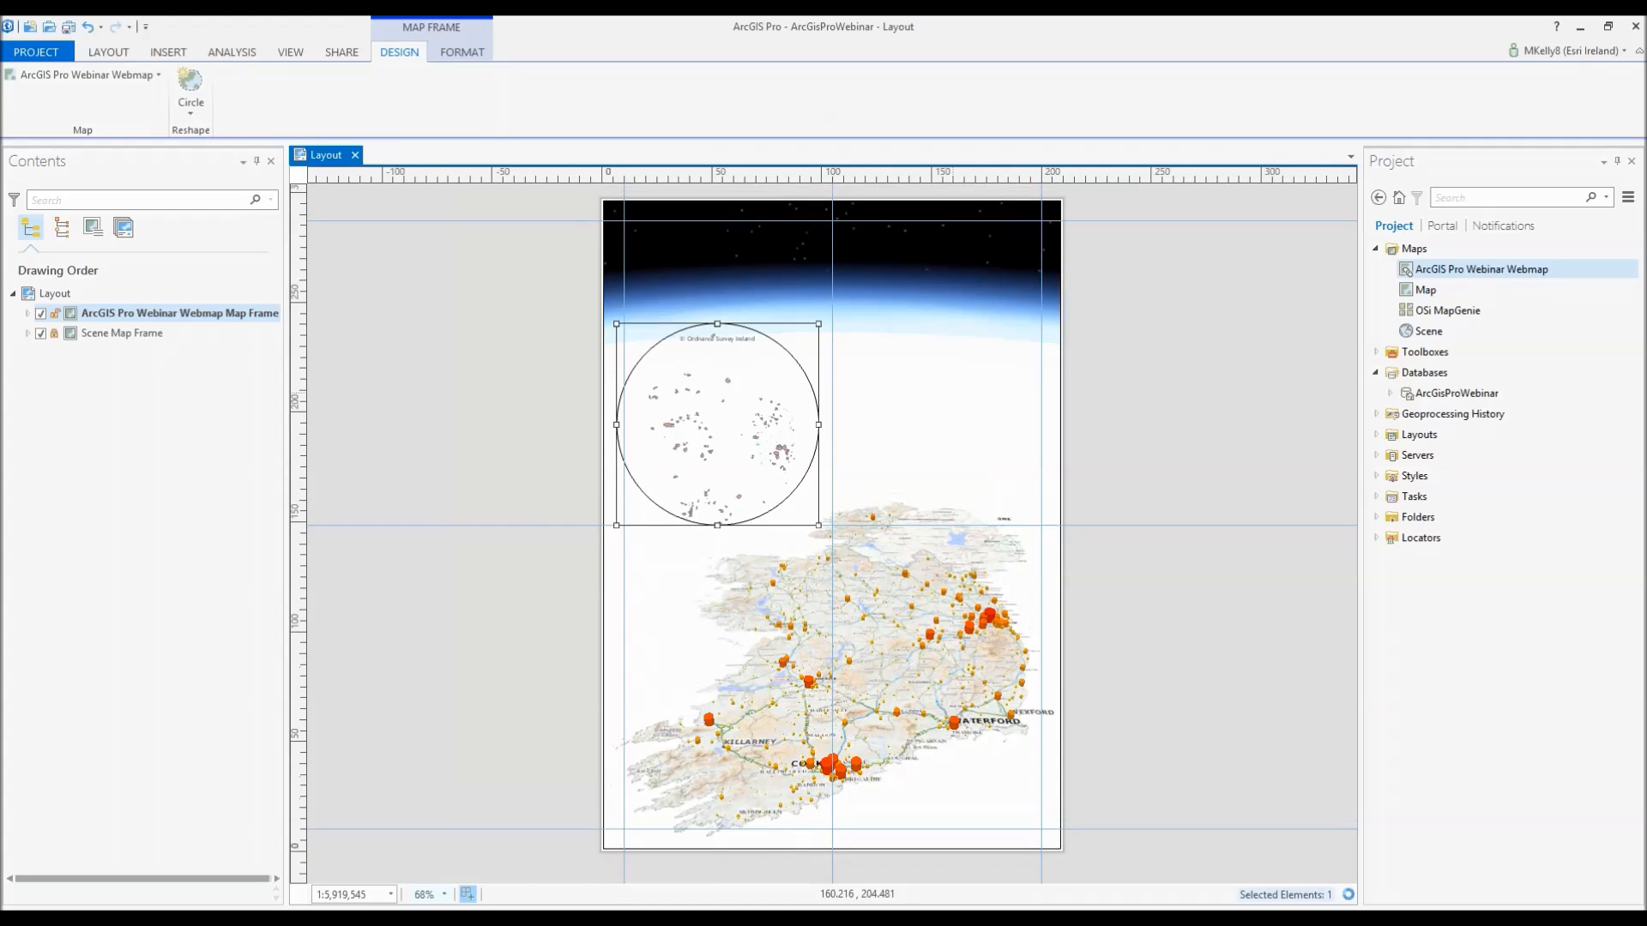
drag(728, 445, 739, 474)
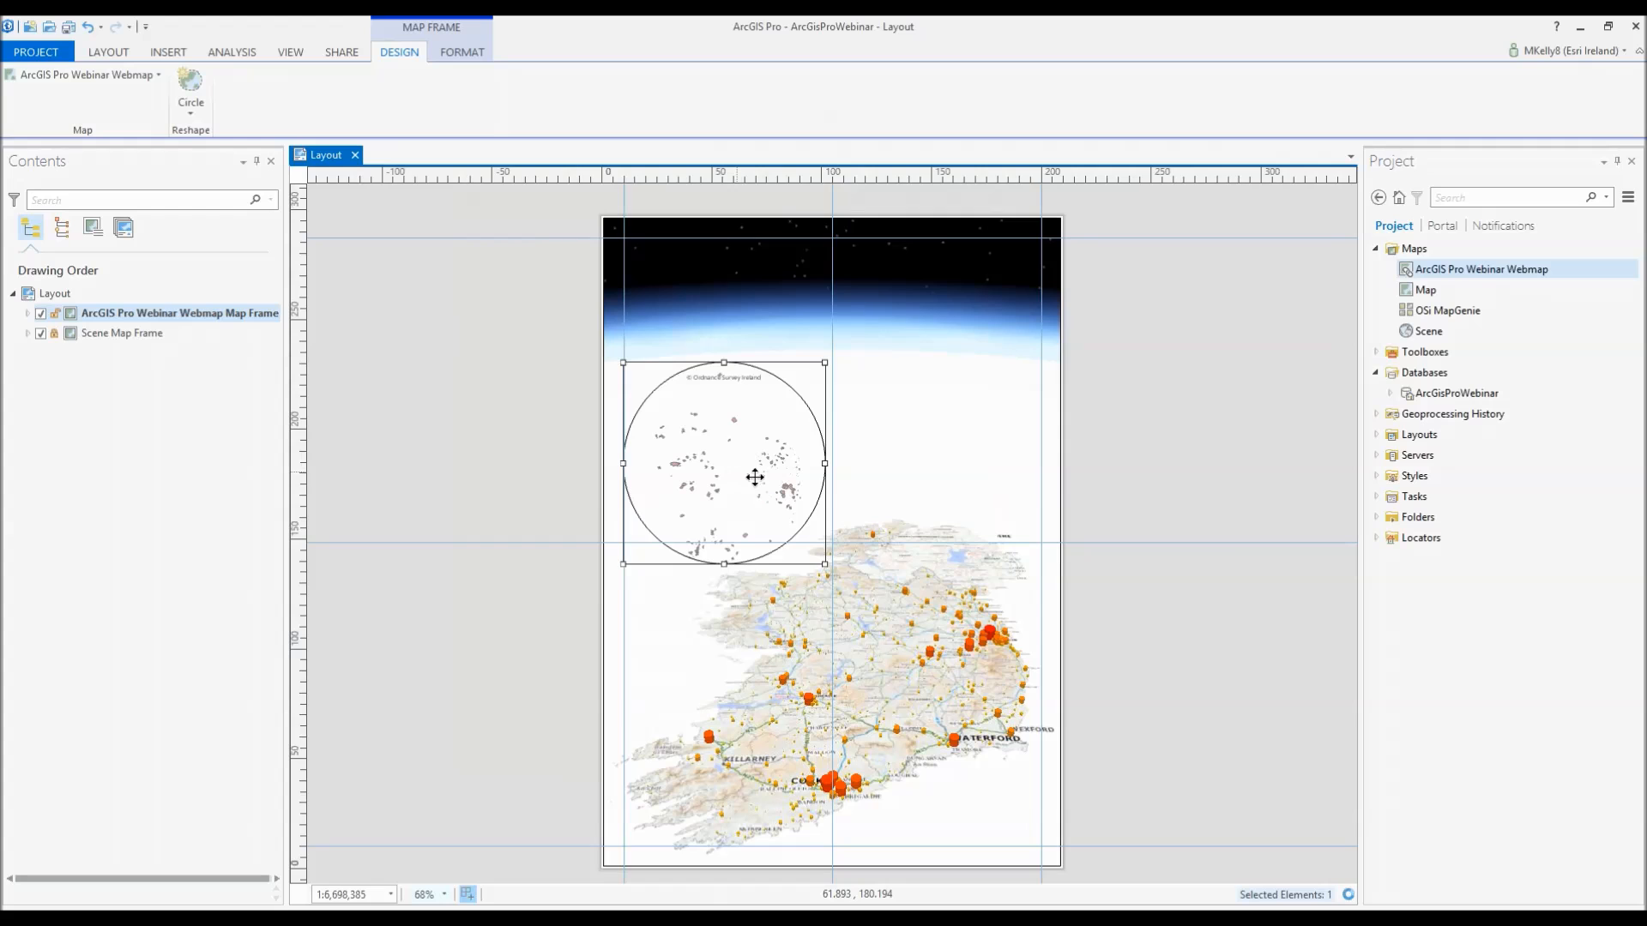
- Activate the circular webmap frame and zoom it to the commute areas south of Dublin at a scale of about 1:899,000
click(108, 53)
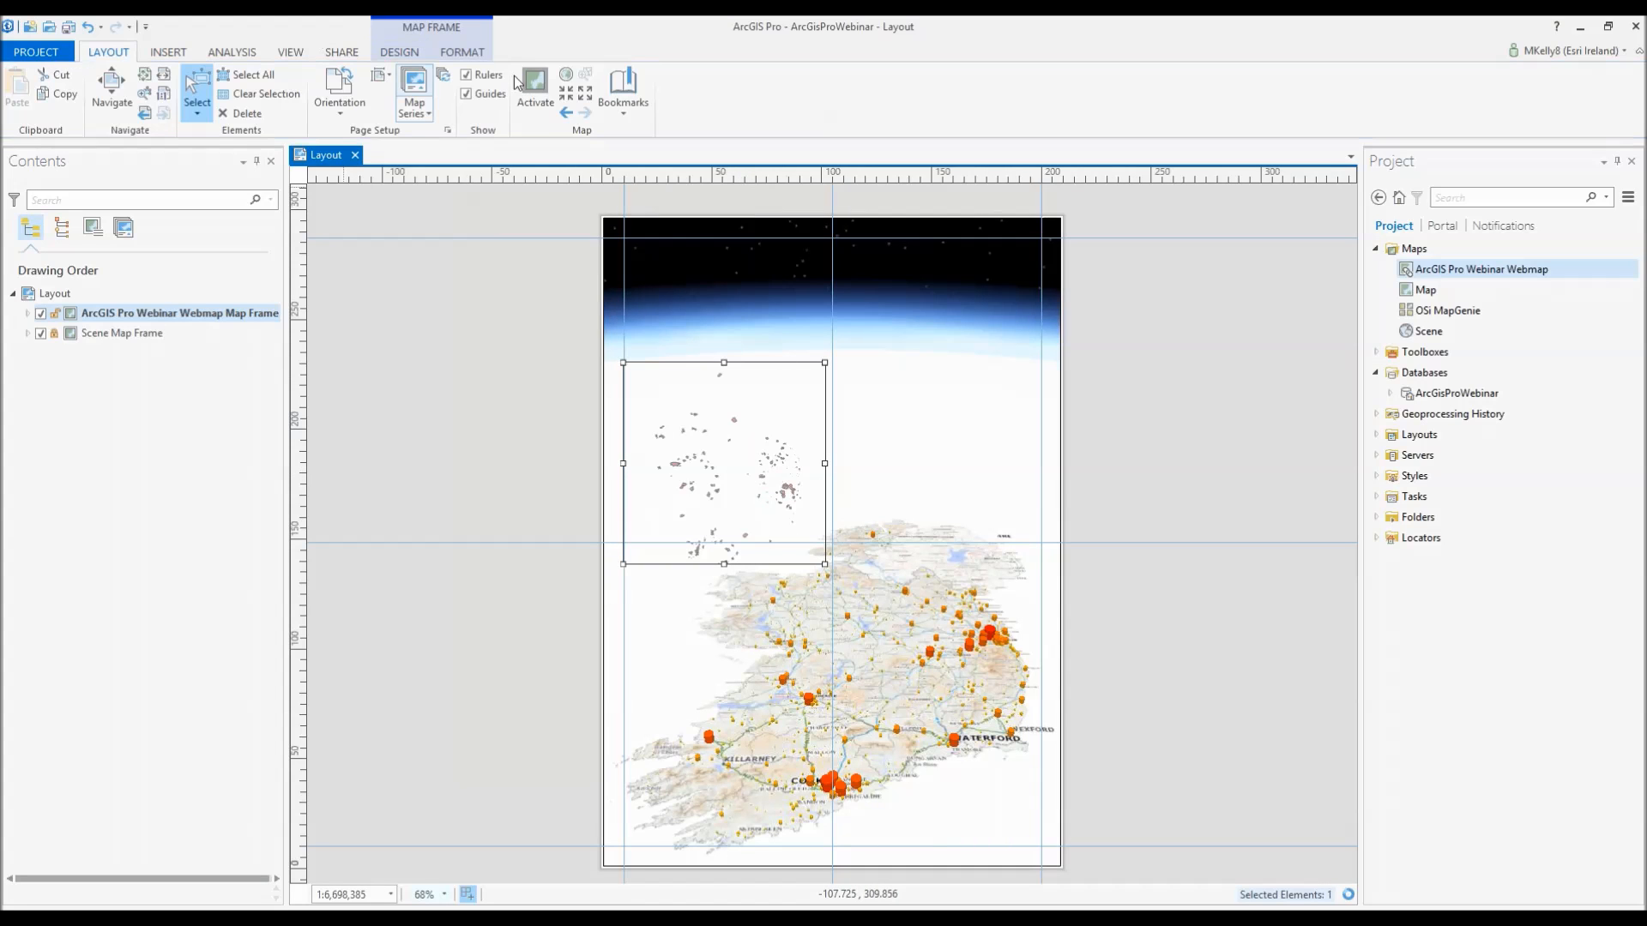
click(536, 86)
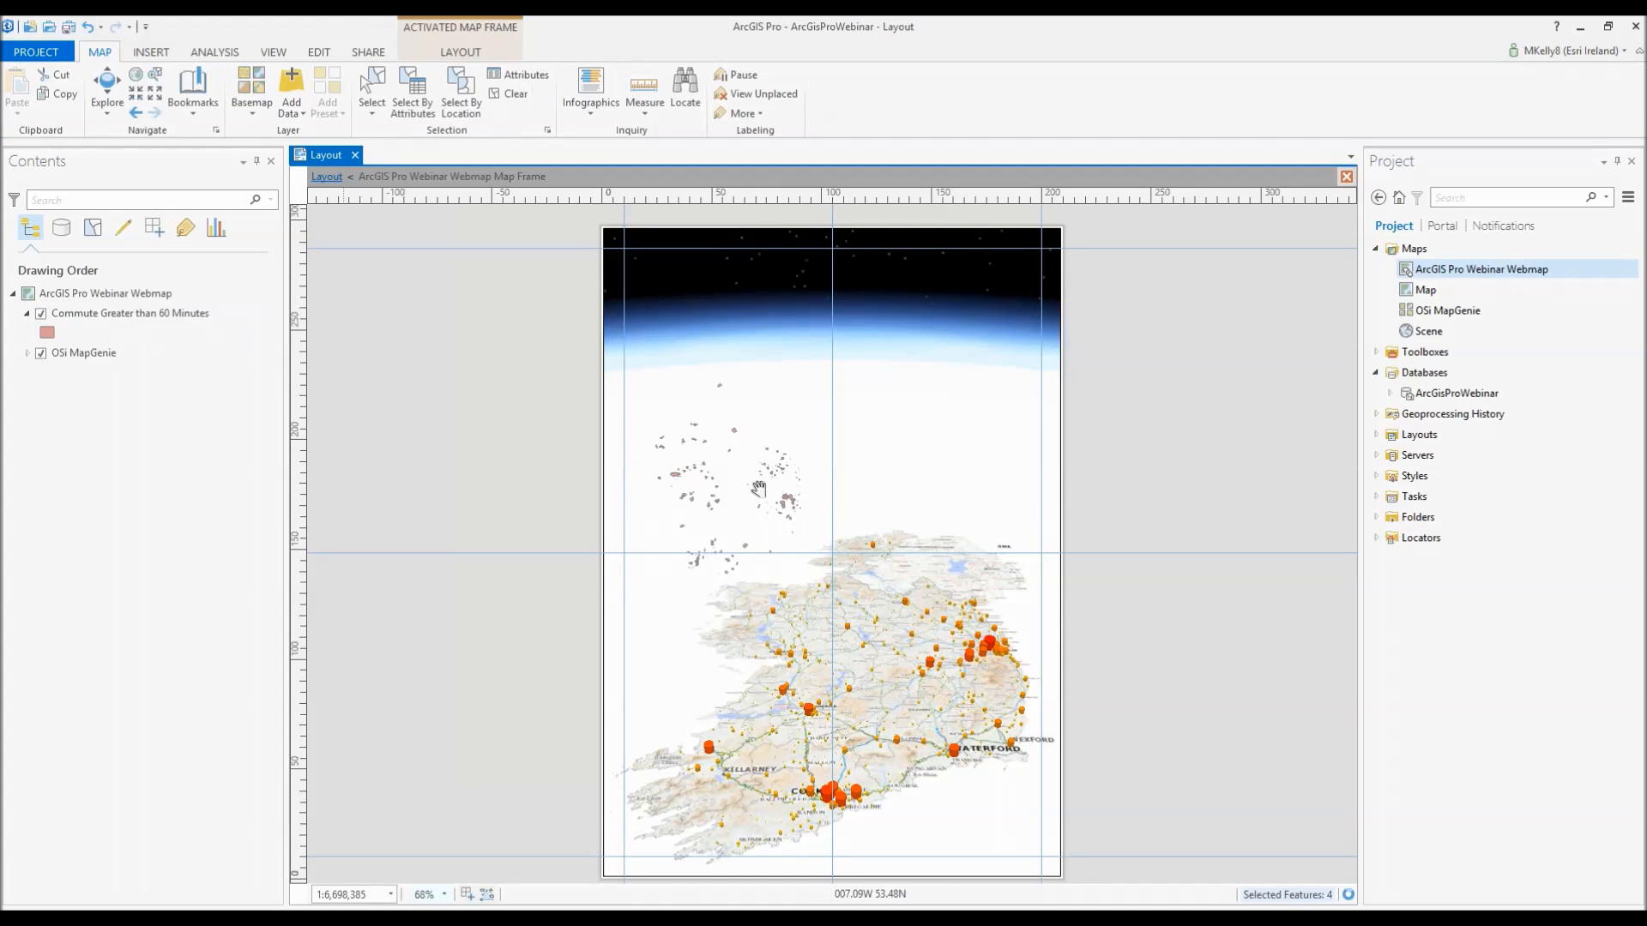
scroll(758, 489, up, 4)
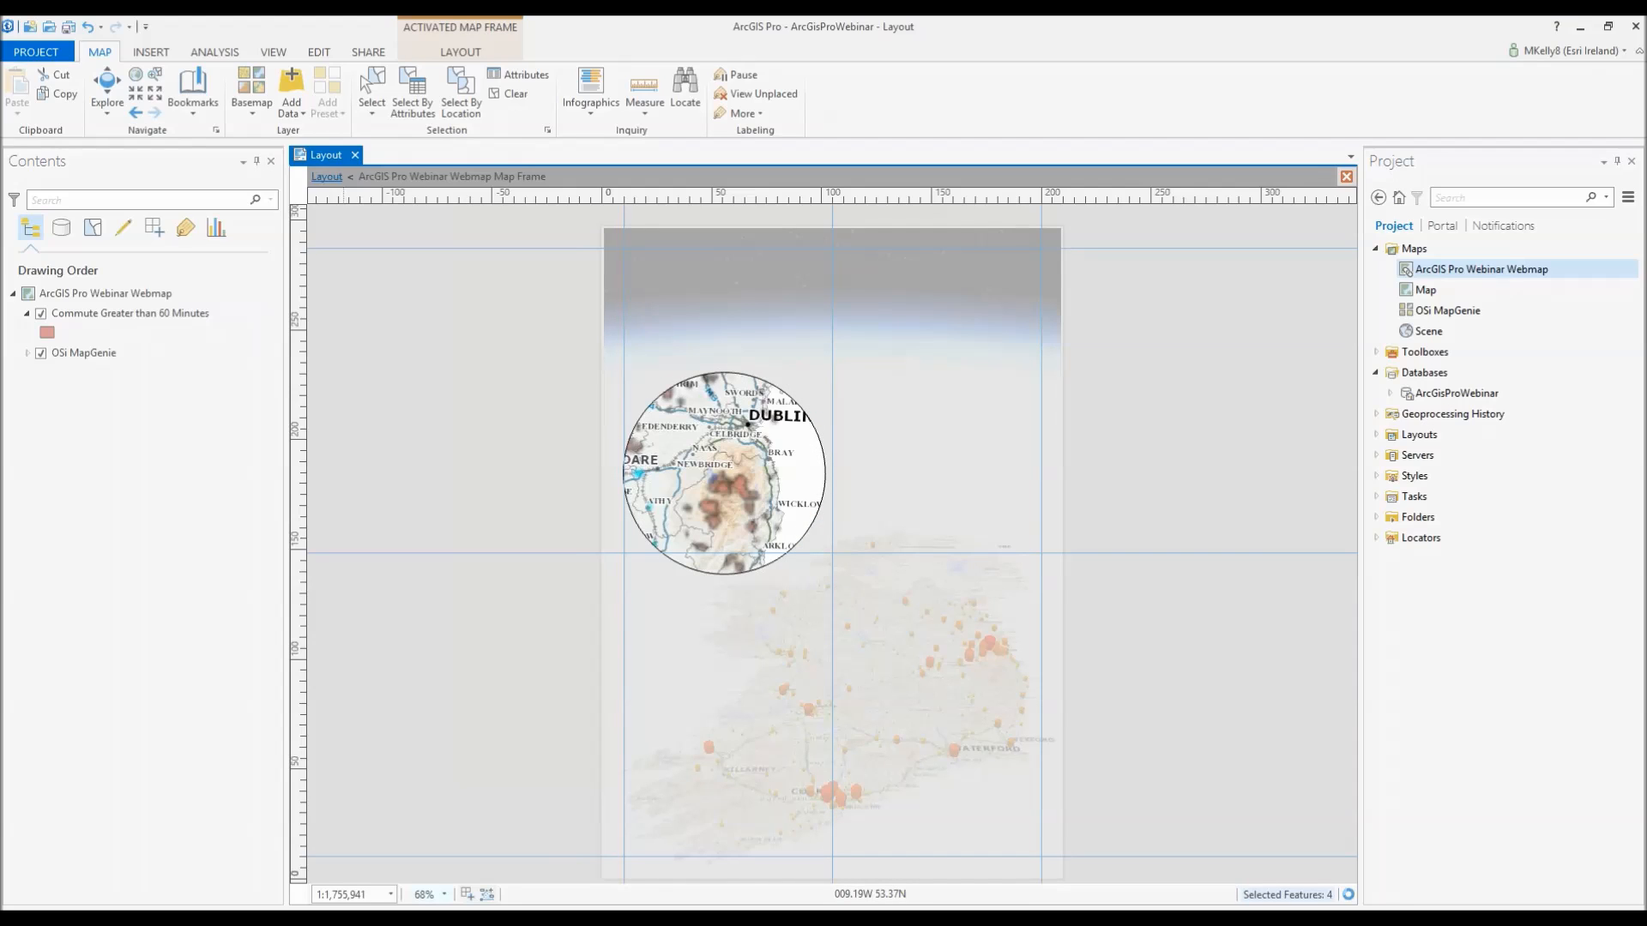
click(207, 314)
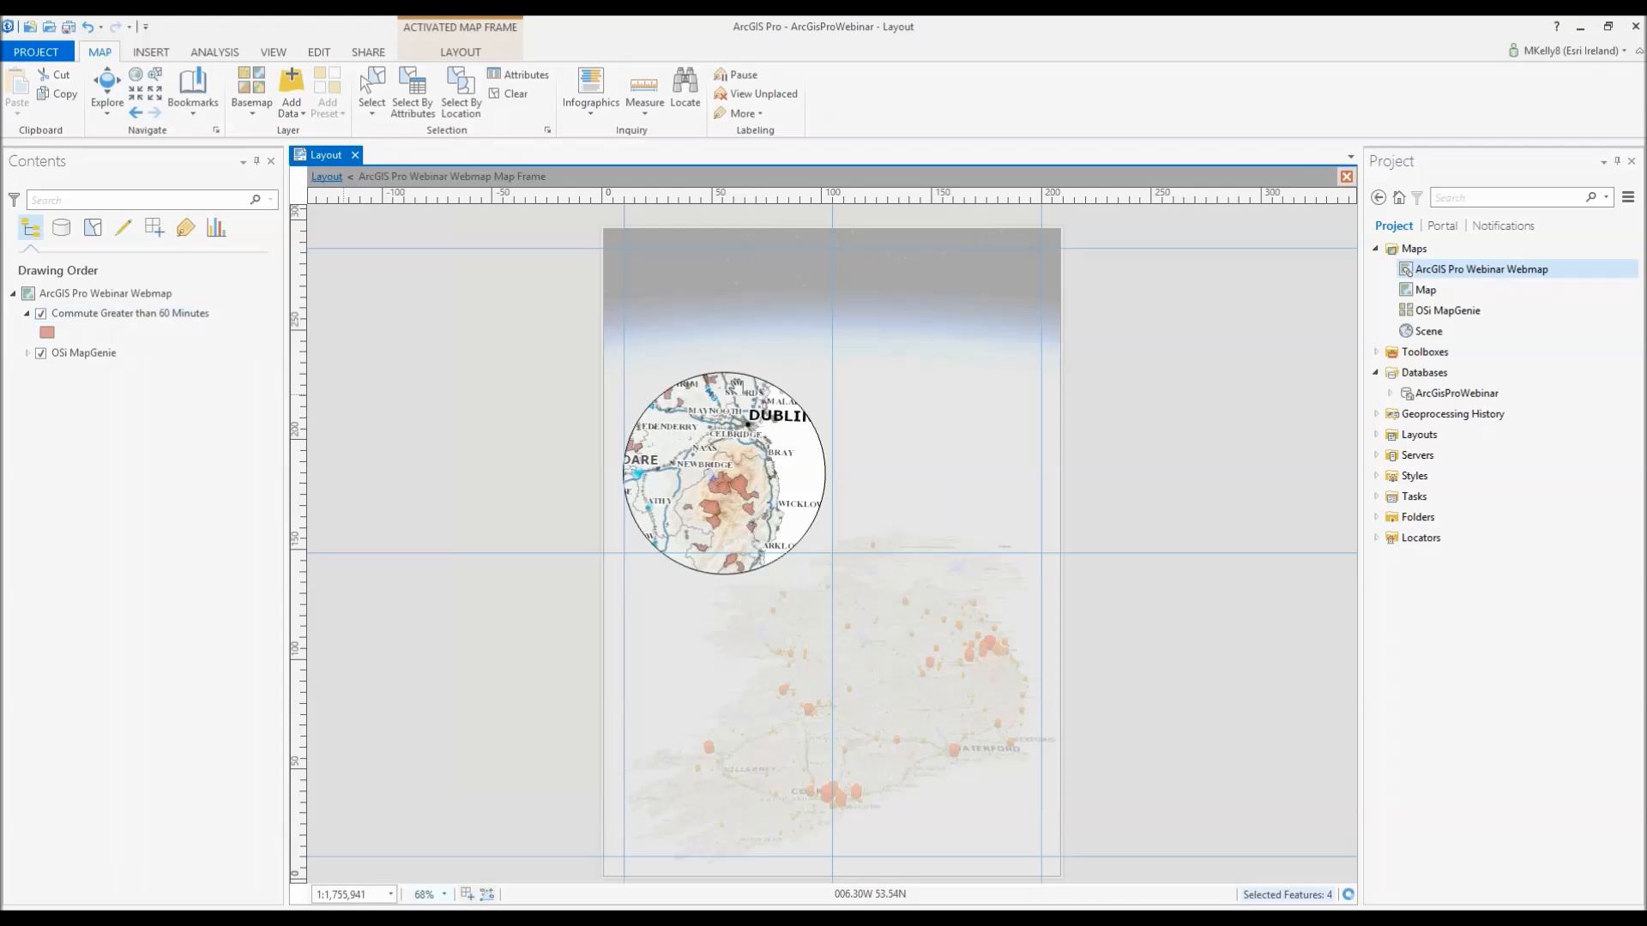
drag(724, 445, 742, 485)
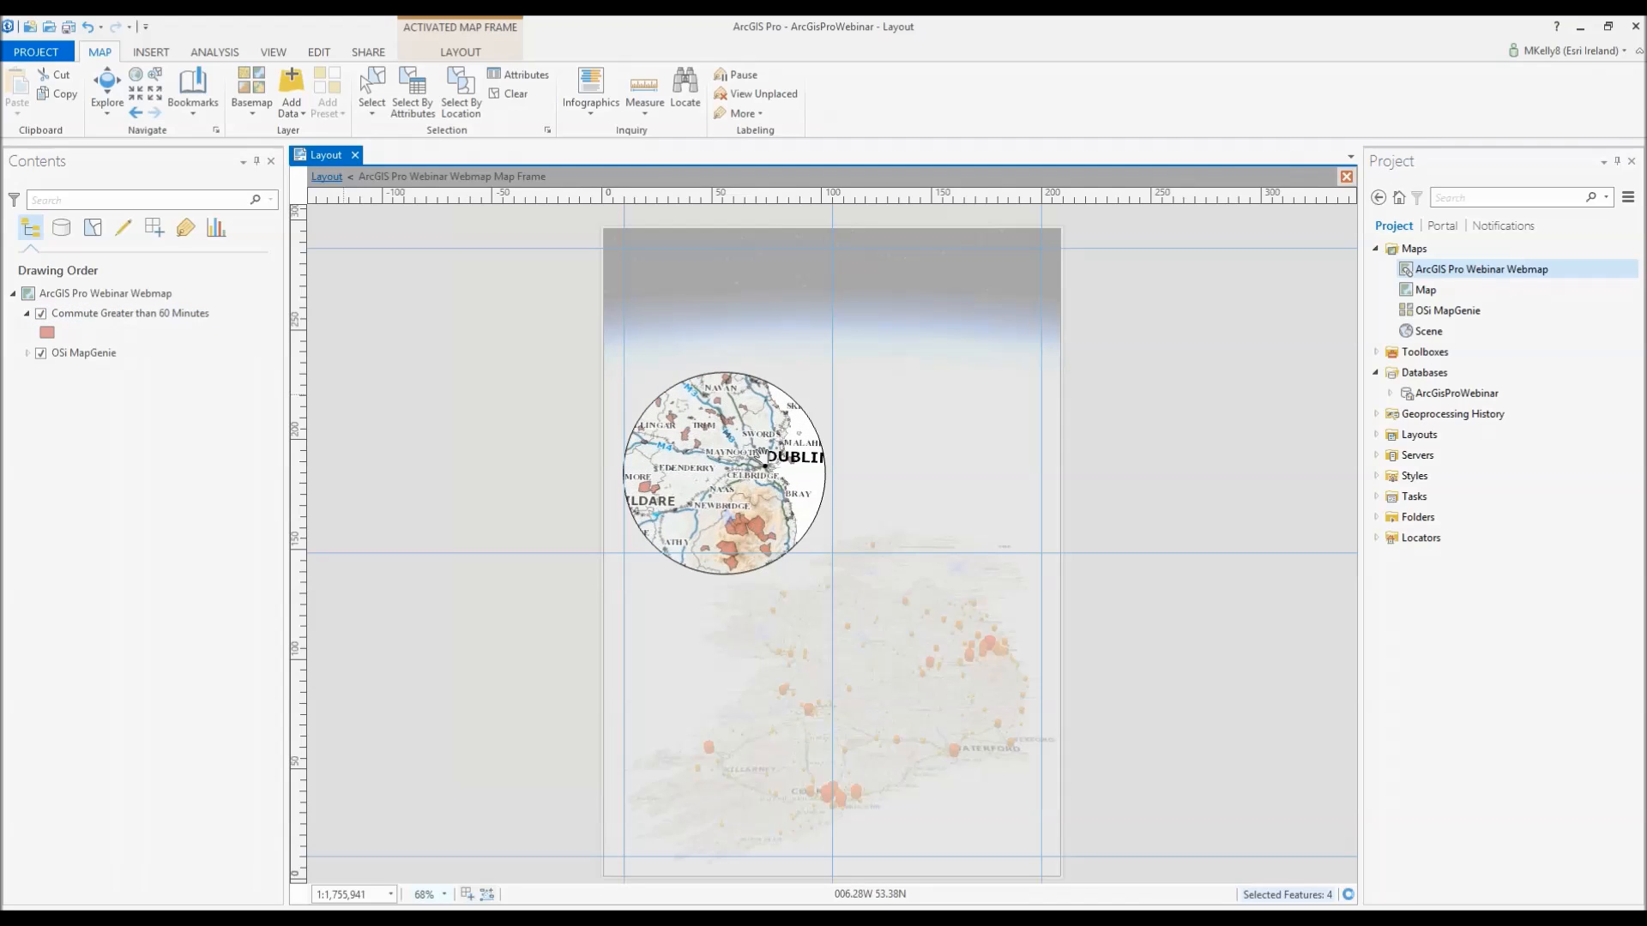
scroll(761, 444, up, 1)
drag(761, 540, 740, 461)
scroll(740, 461, up, 2)
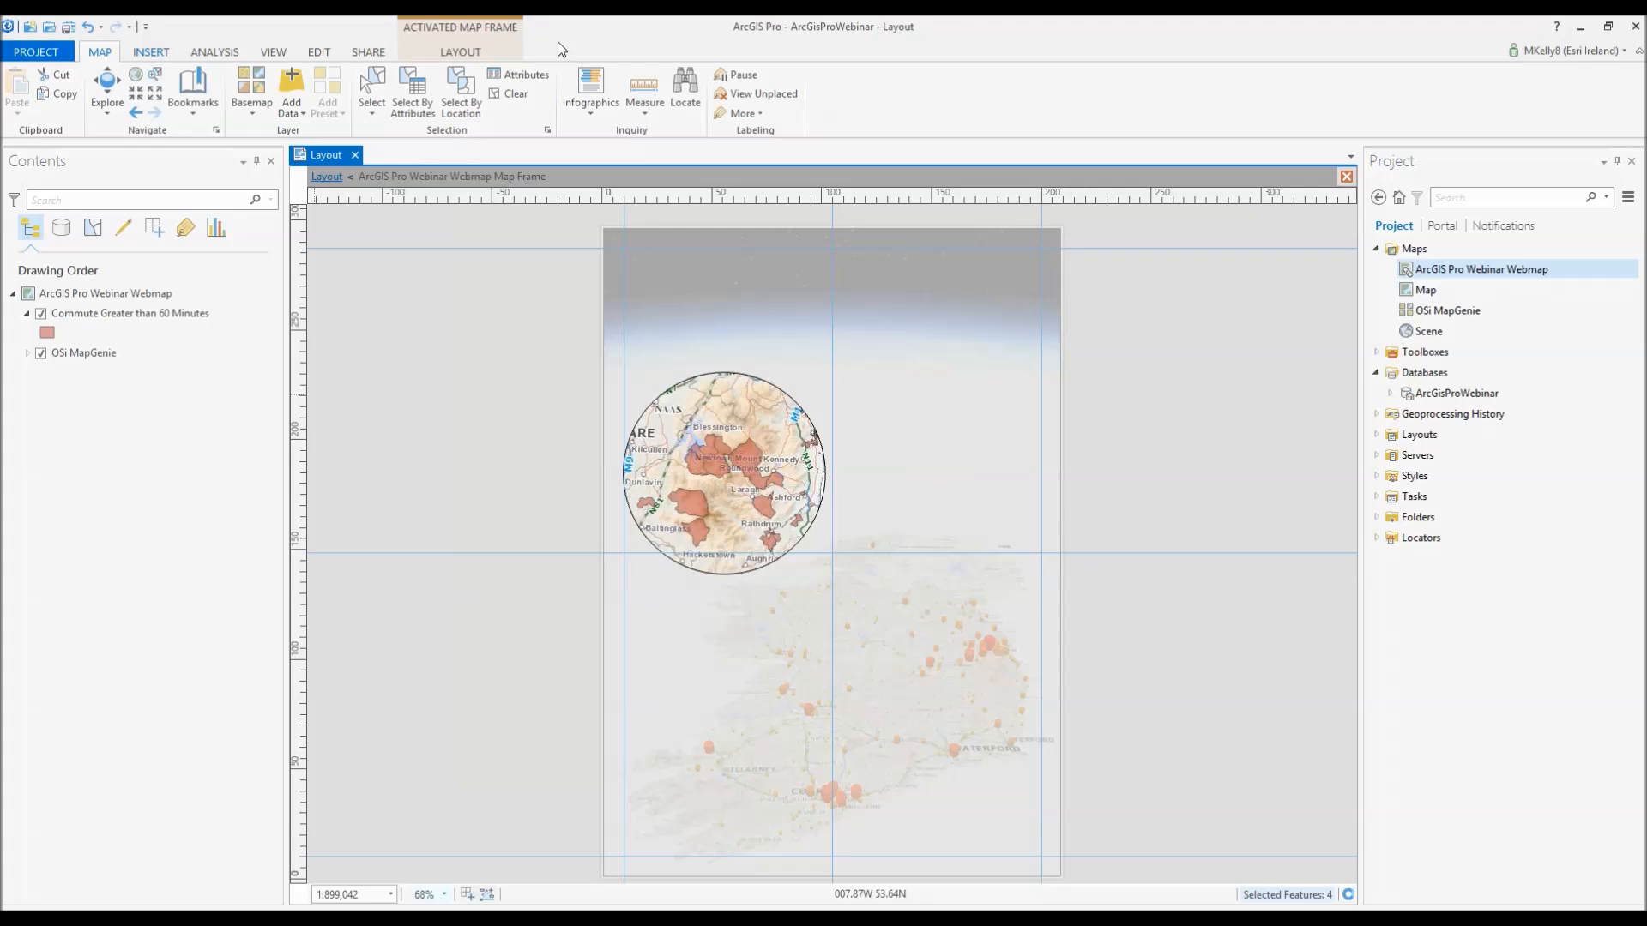
- Close the webmap frame's activation and lock the ArcGIS Pro Webinar Webmap Map Frame element
click(477, 50)
click(118, 86)
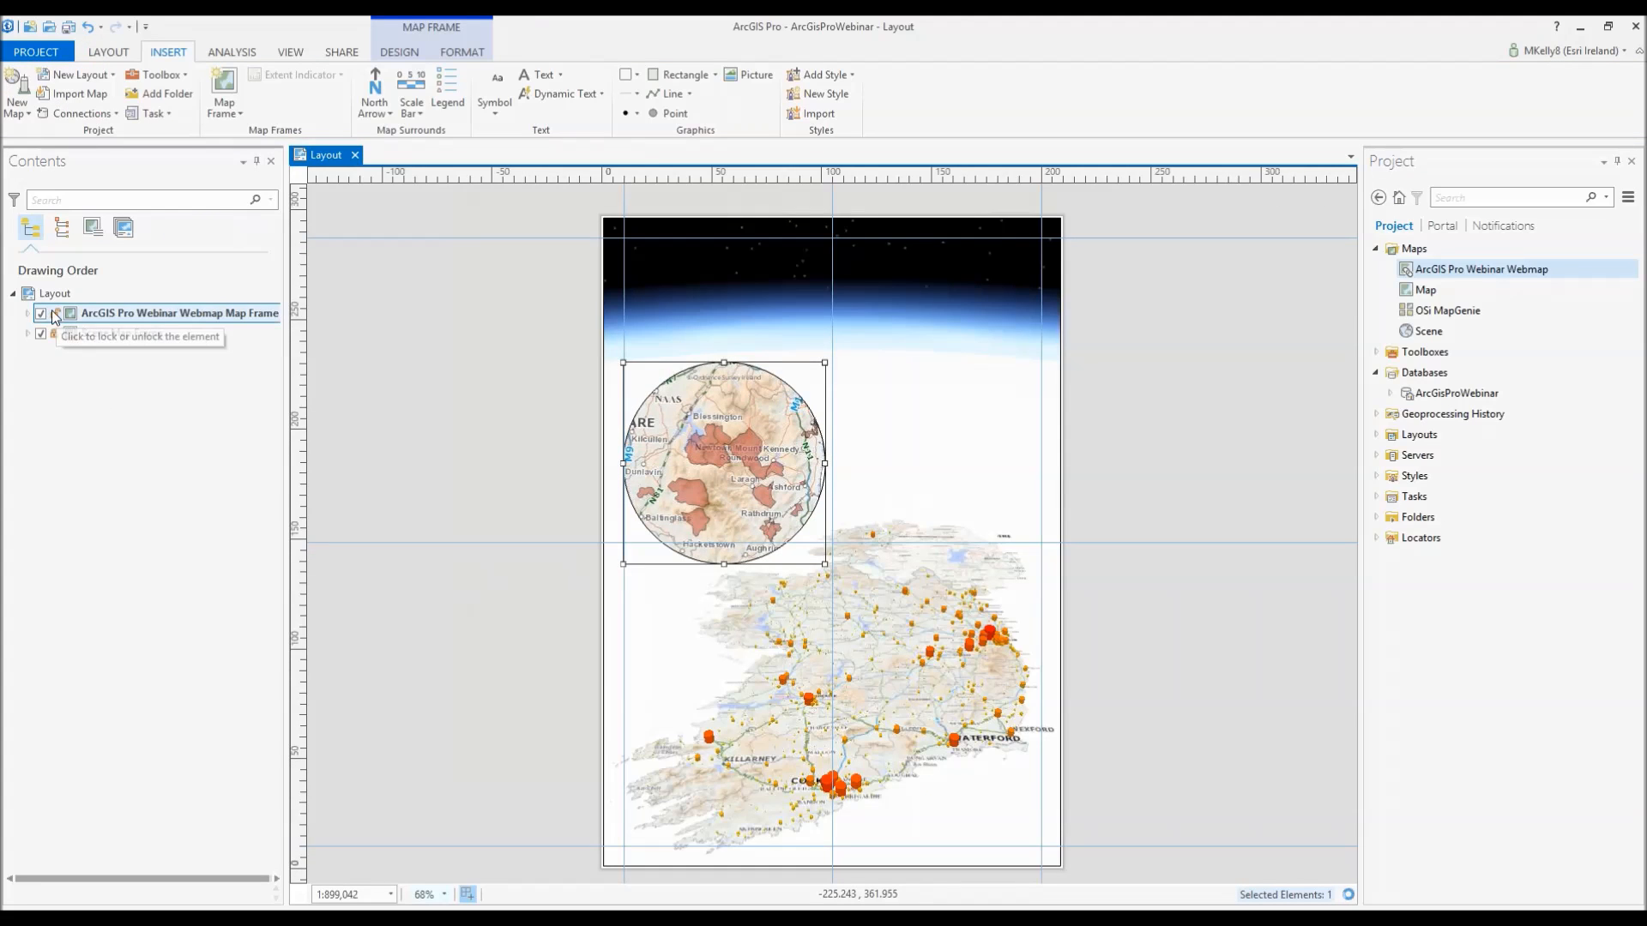
click(275, 549)
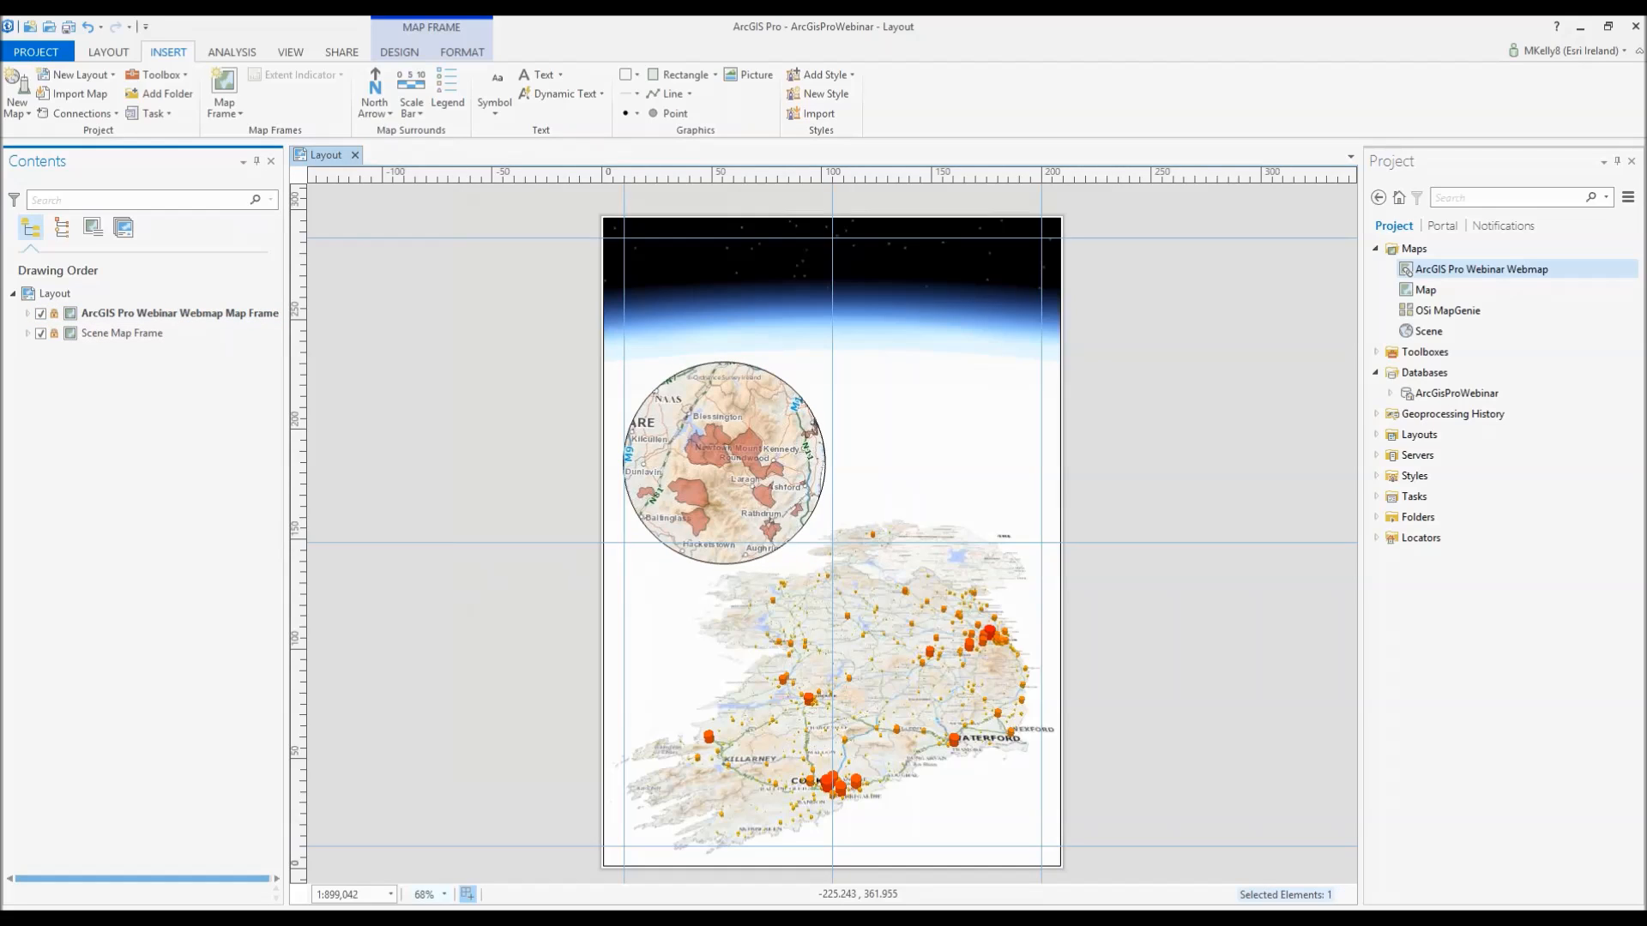
- Insert a dynamic text showing the map frame's Name across the full width of the page's upper edge
click(561, 74)
click(597, 34)
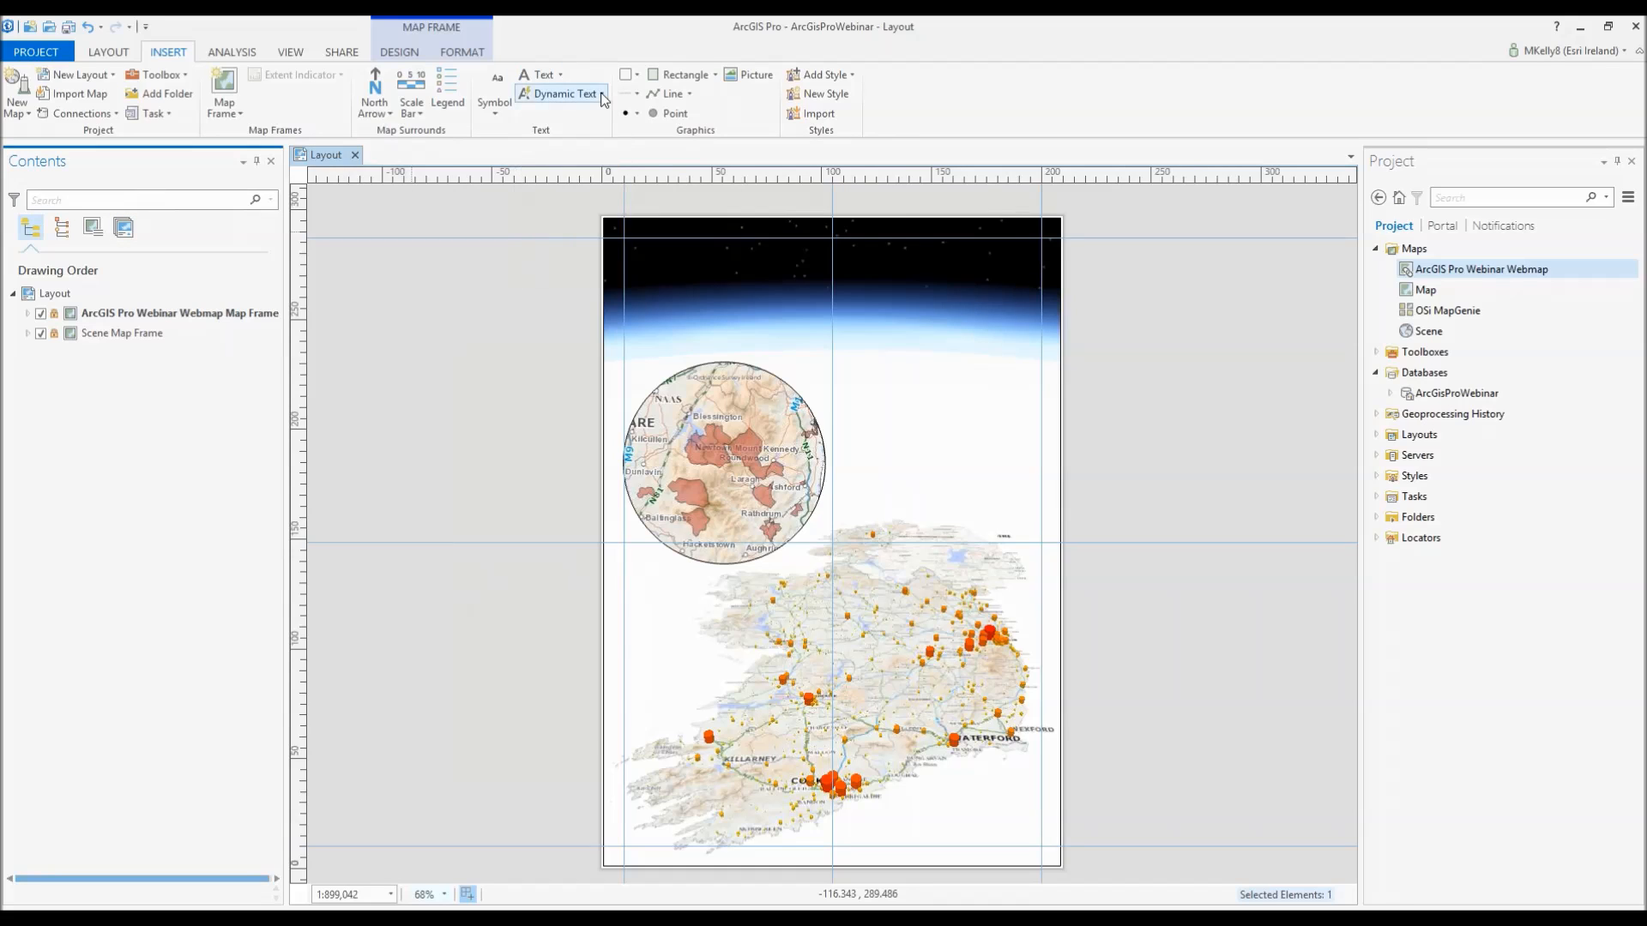
click(601, 95)
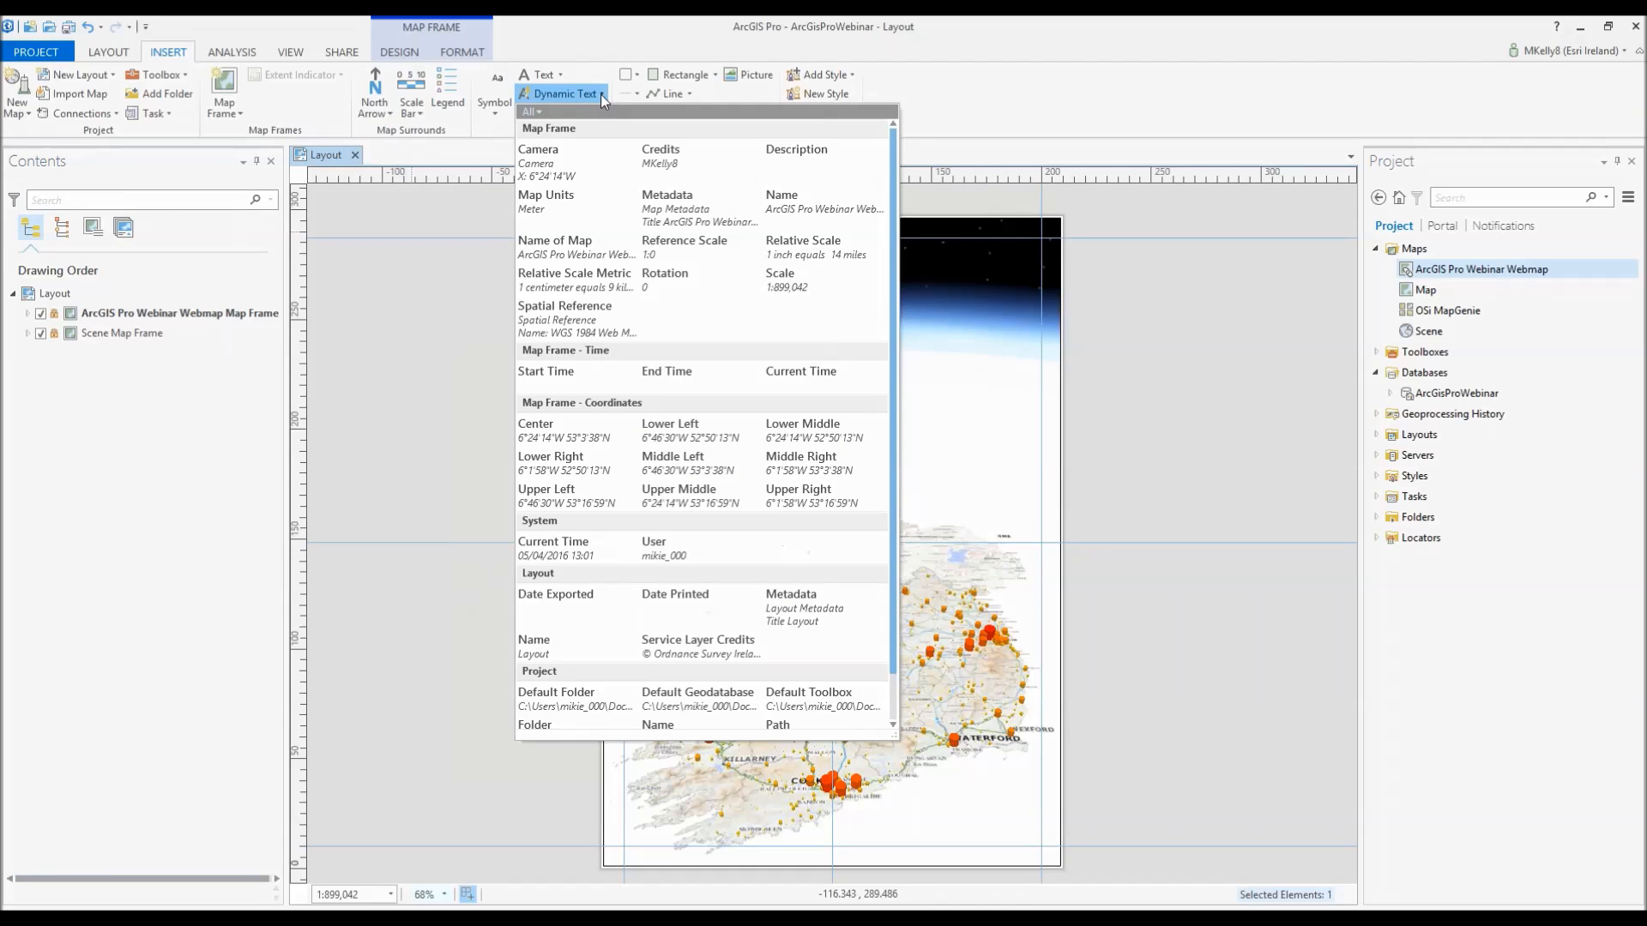
click(822, 214)
click(830, 532)
mouse_move(955, 530)
mouse_down()
mouse_move(685, 215)
mouse_move(730, 227)
mouse_move(580, 224)
mouse_move(739, 275)
mouse_move(592, 230)
mouse_move(630, 244)
mouse_up()
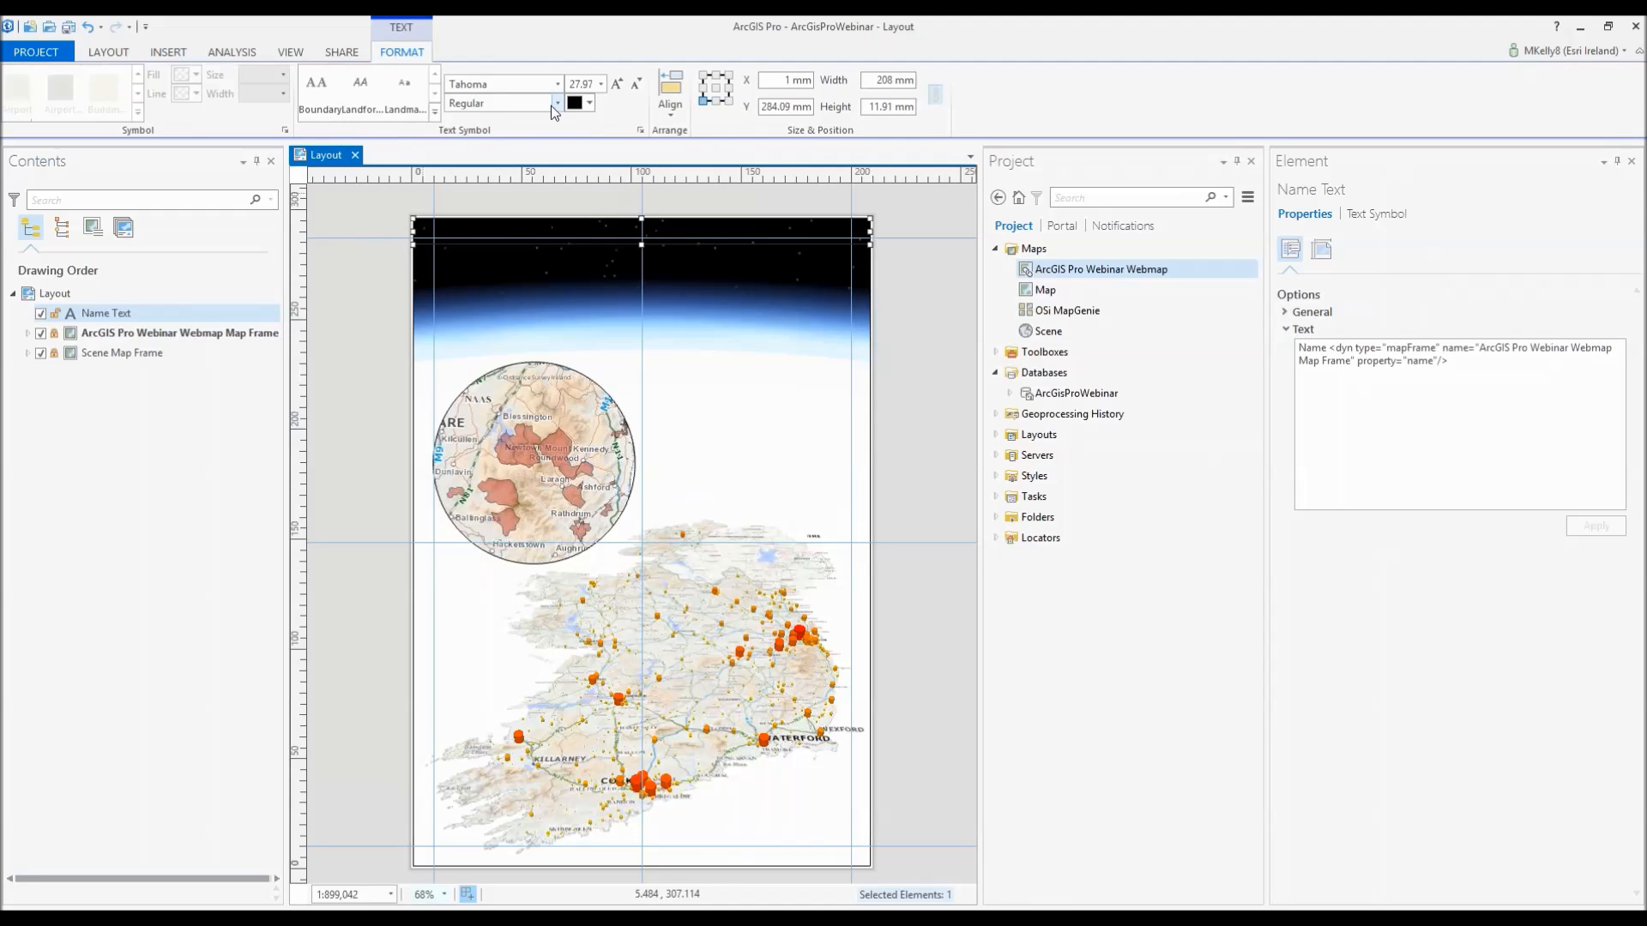
- Set the Name text's colour to white and lock the text element
click(587, 104)
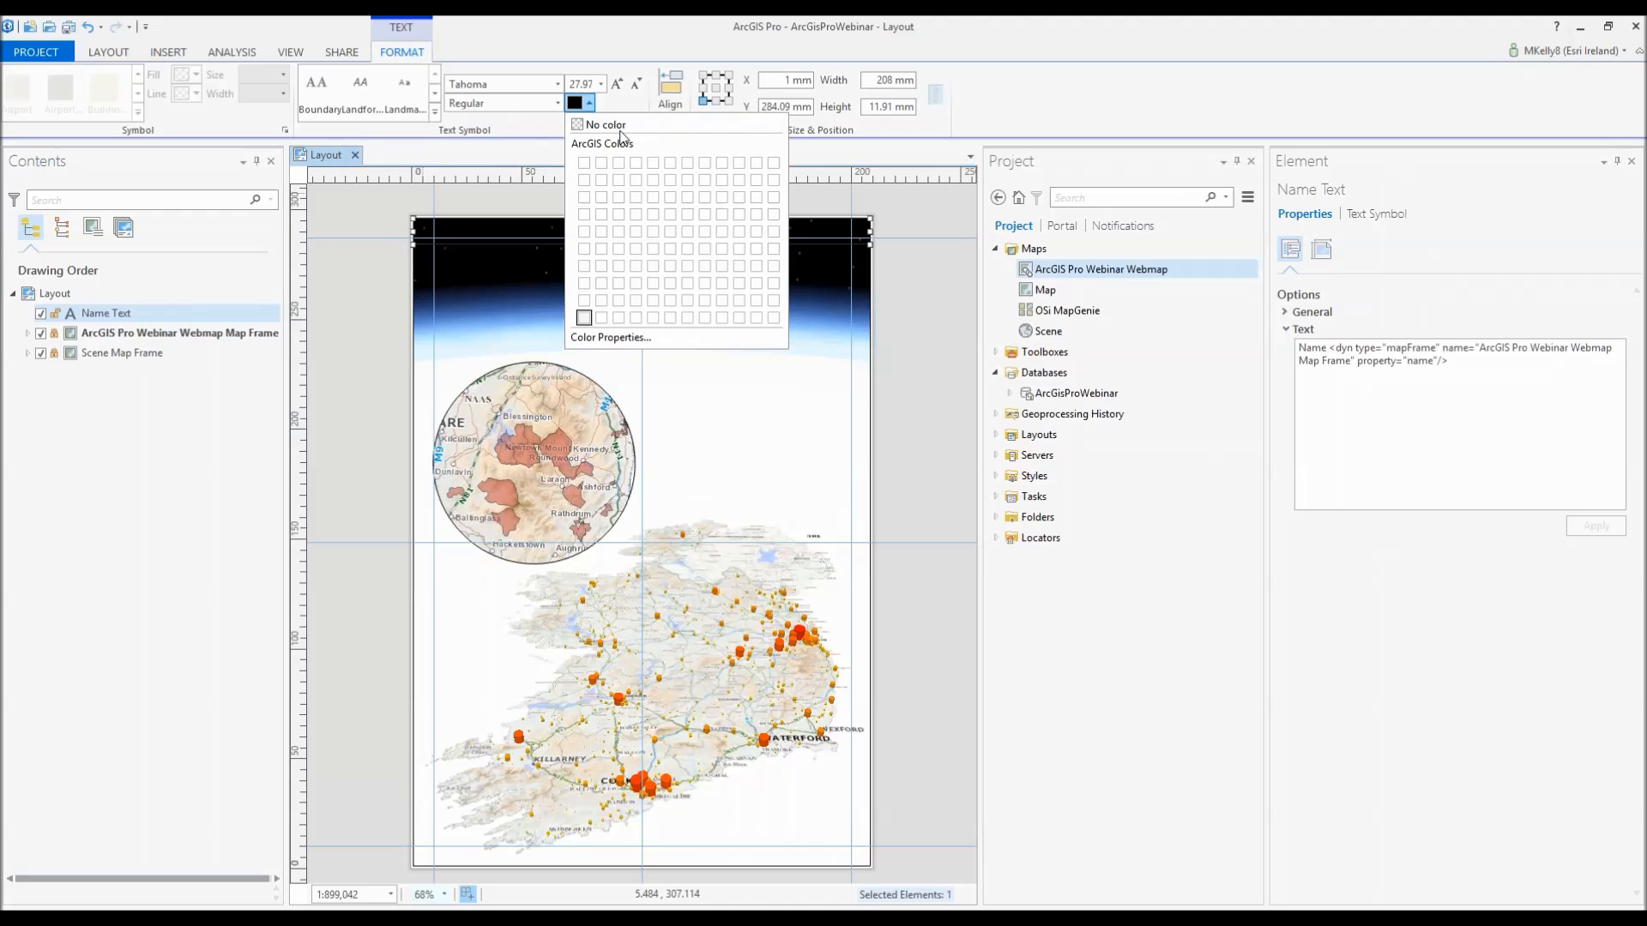
click(584, 163)
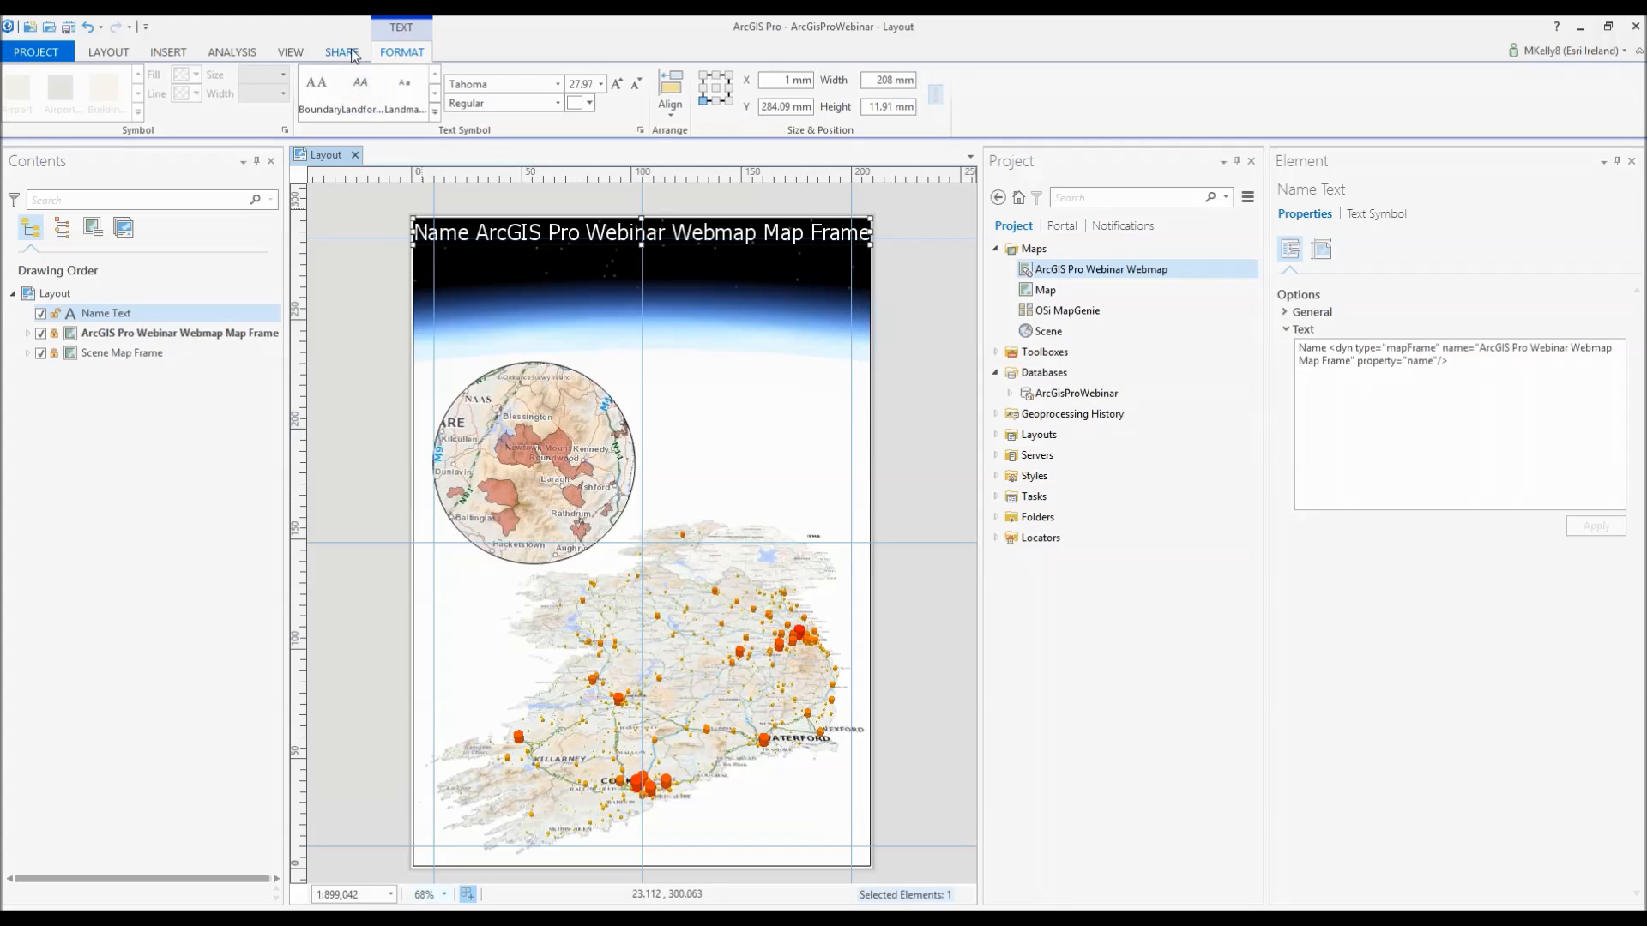
click(168, 51)
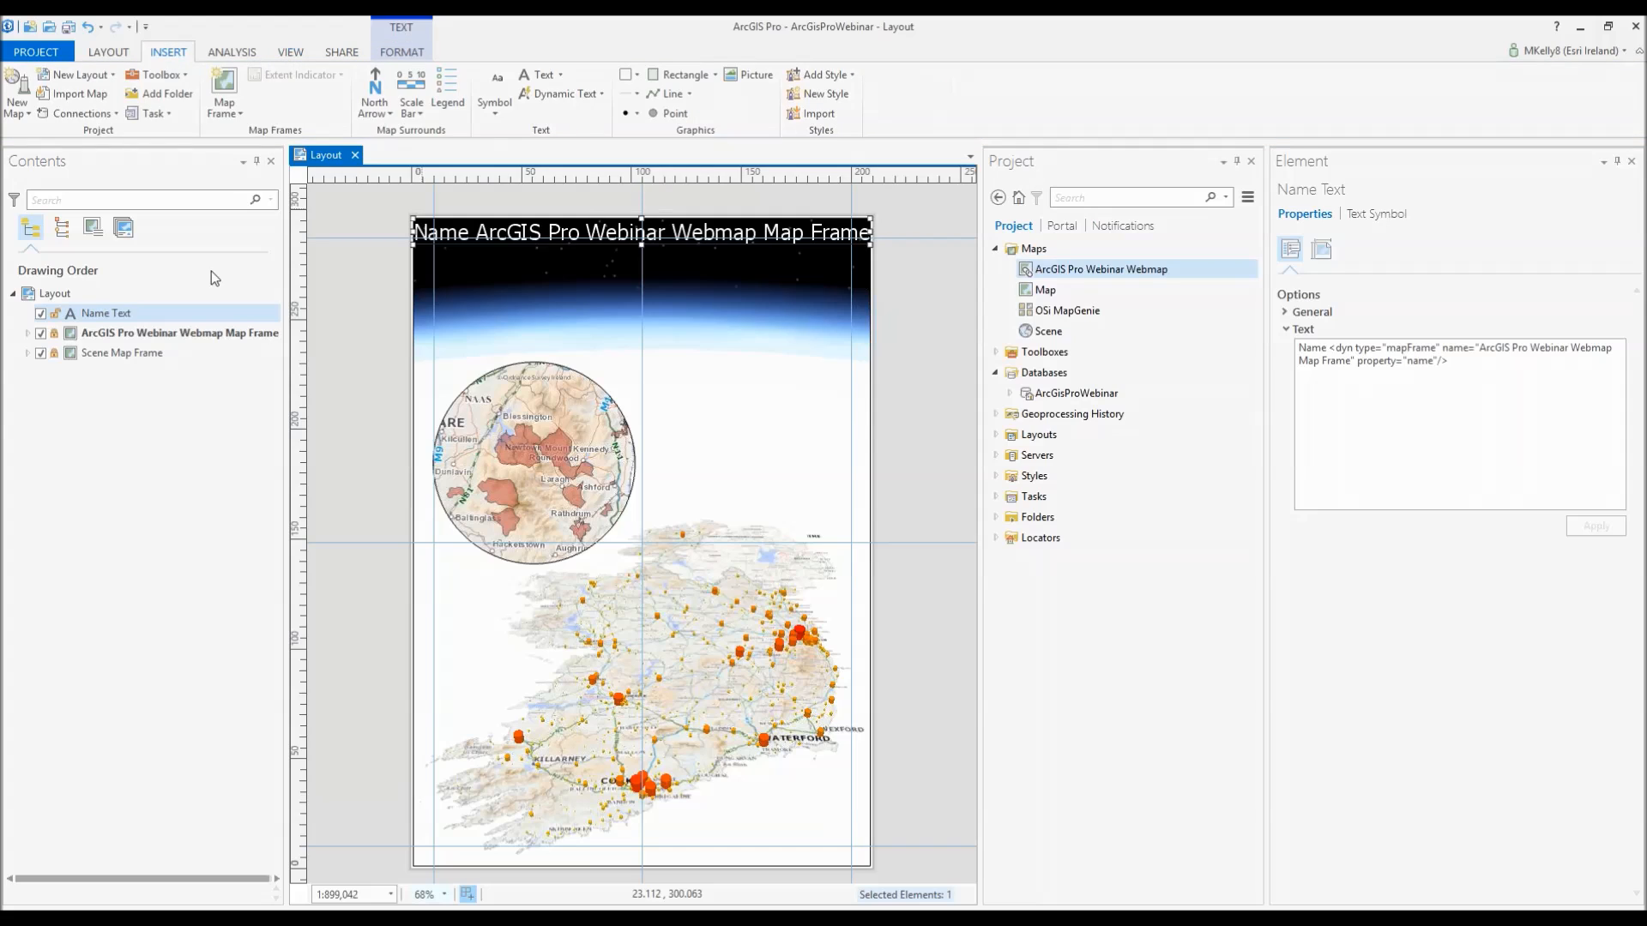
click(54, 314)
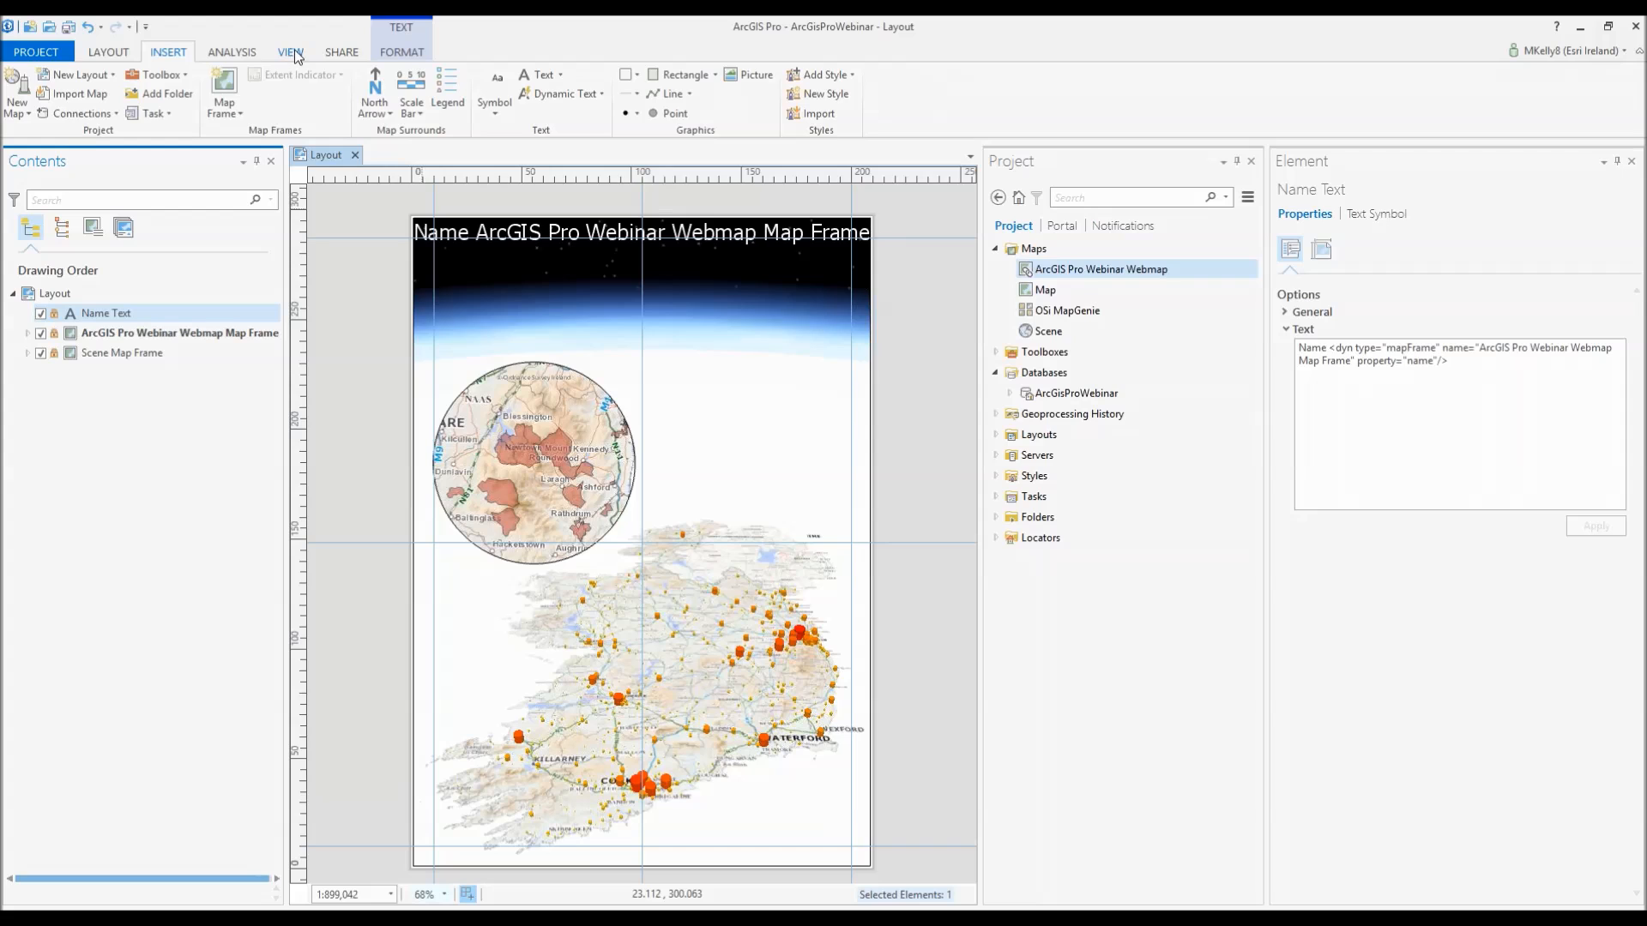
- Insert a polygon text in the Paragraph (Sans Serif) style, outlining the empty area between the circular inset, the scene map and the outer guide
click(496, 117)
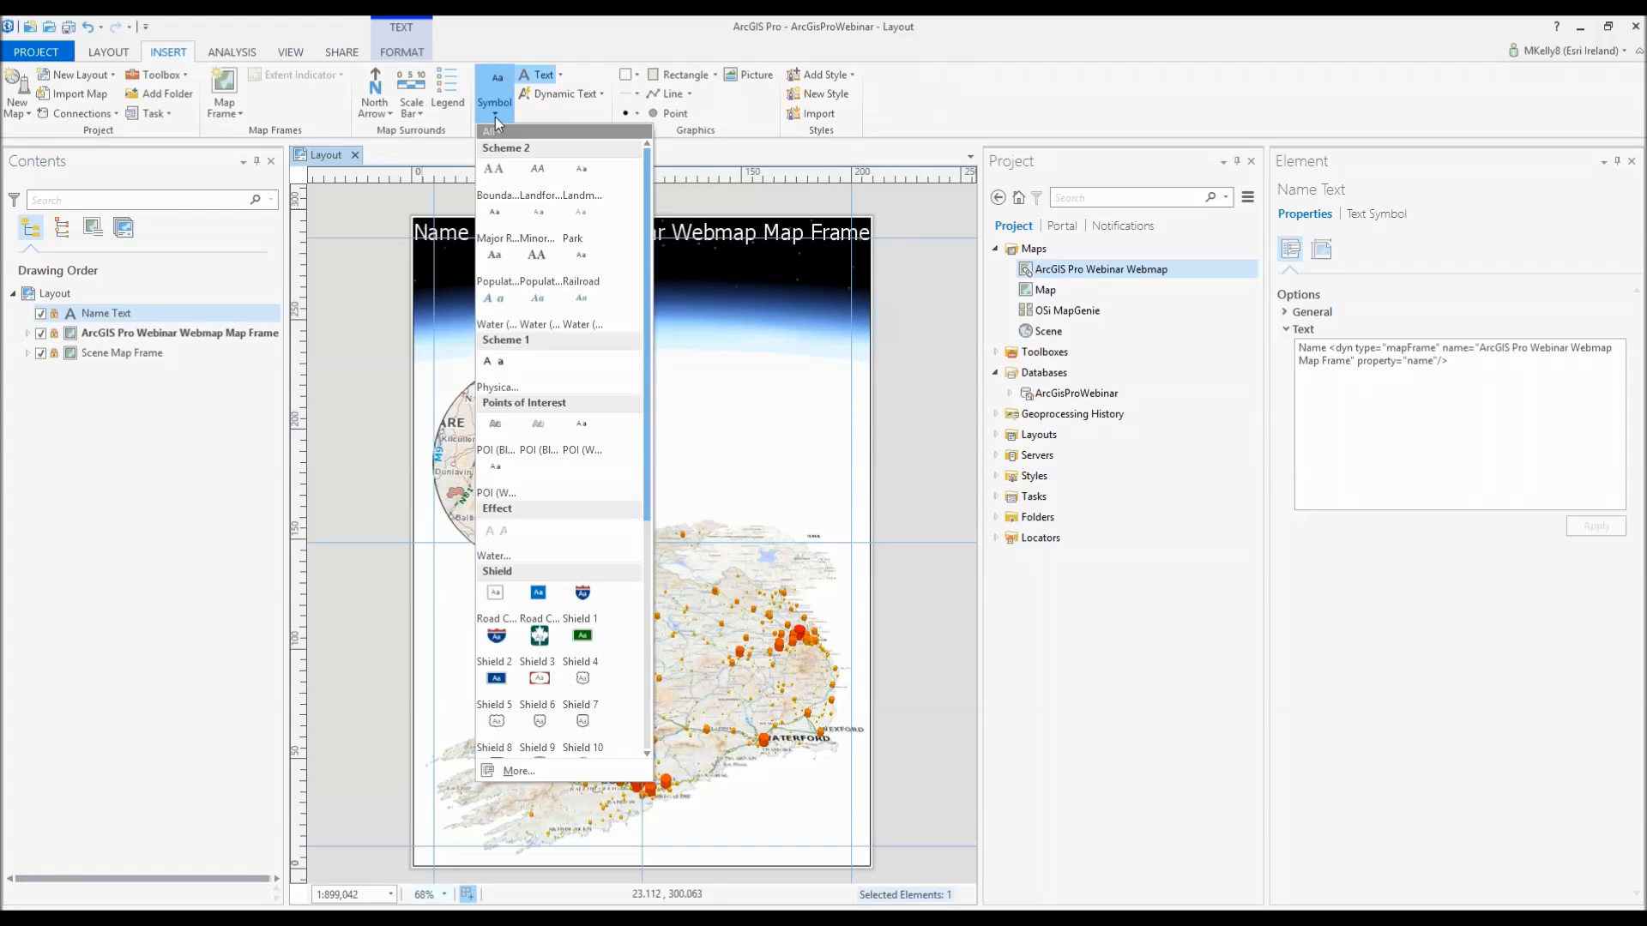
scroll(548, 327, down, 4)
scroll(548, 328, down, 5)
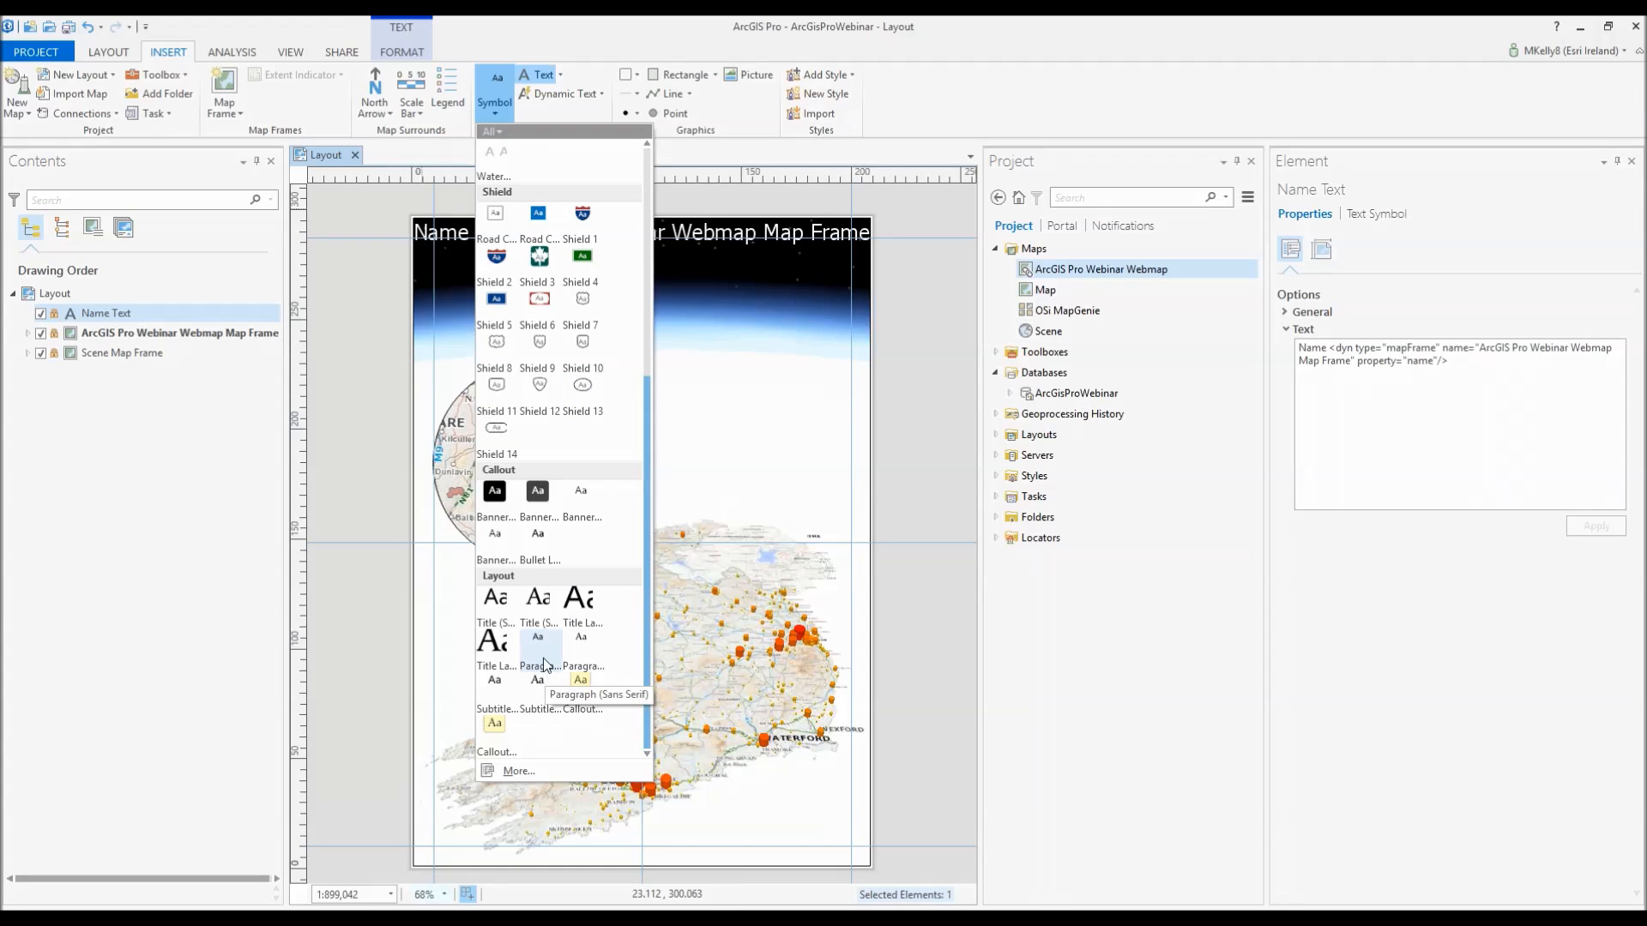
click(543, 657)
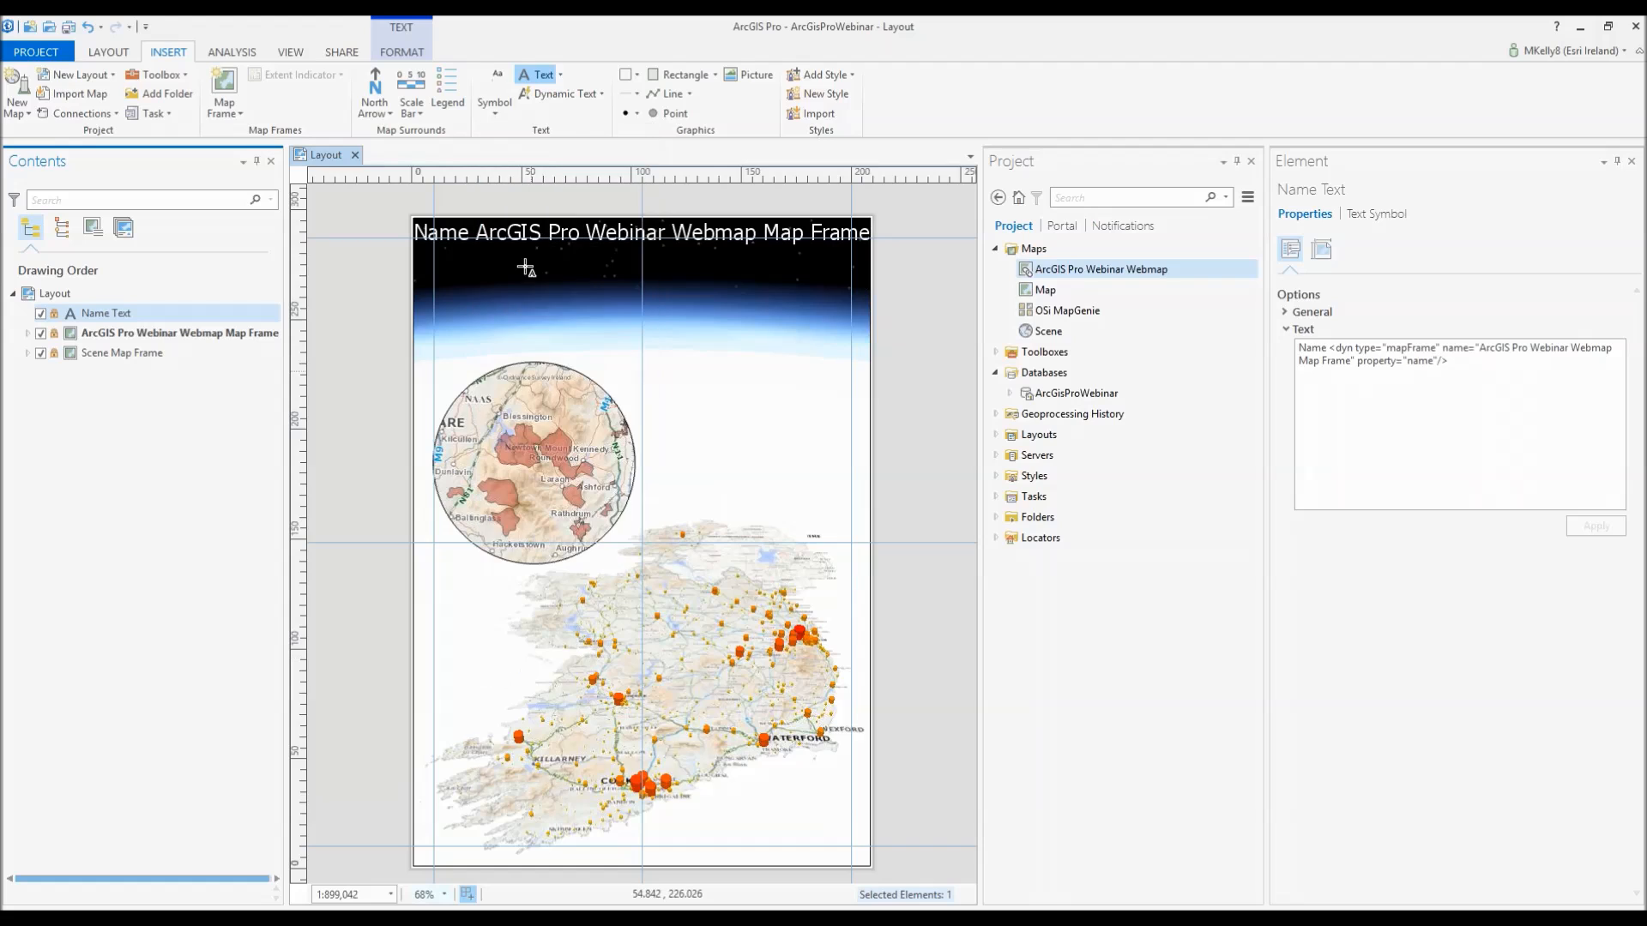
click(560, 74)
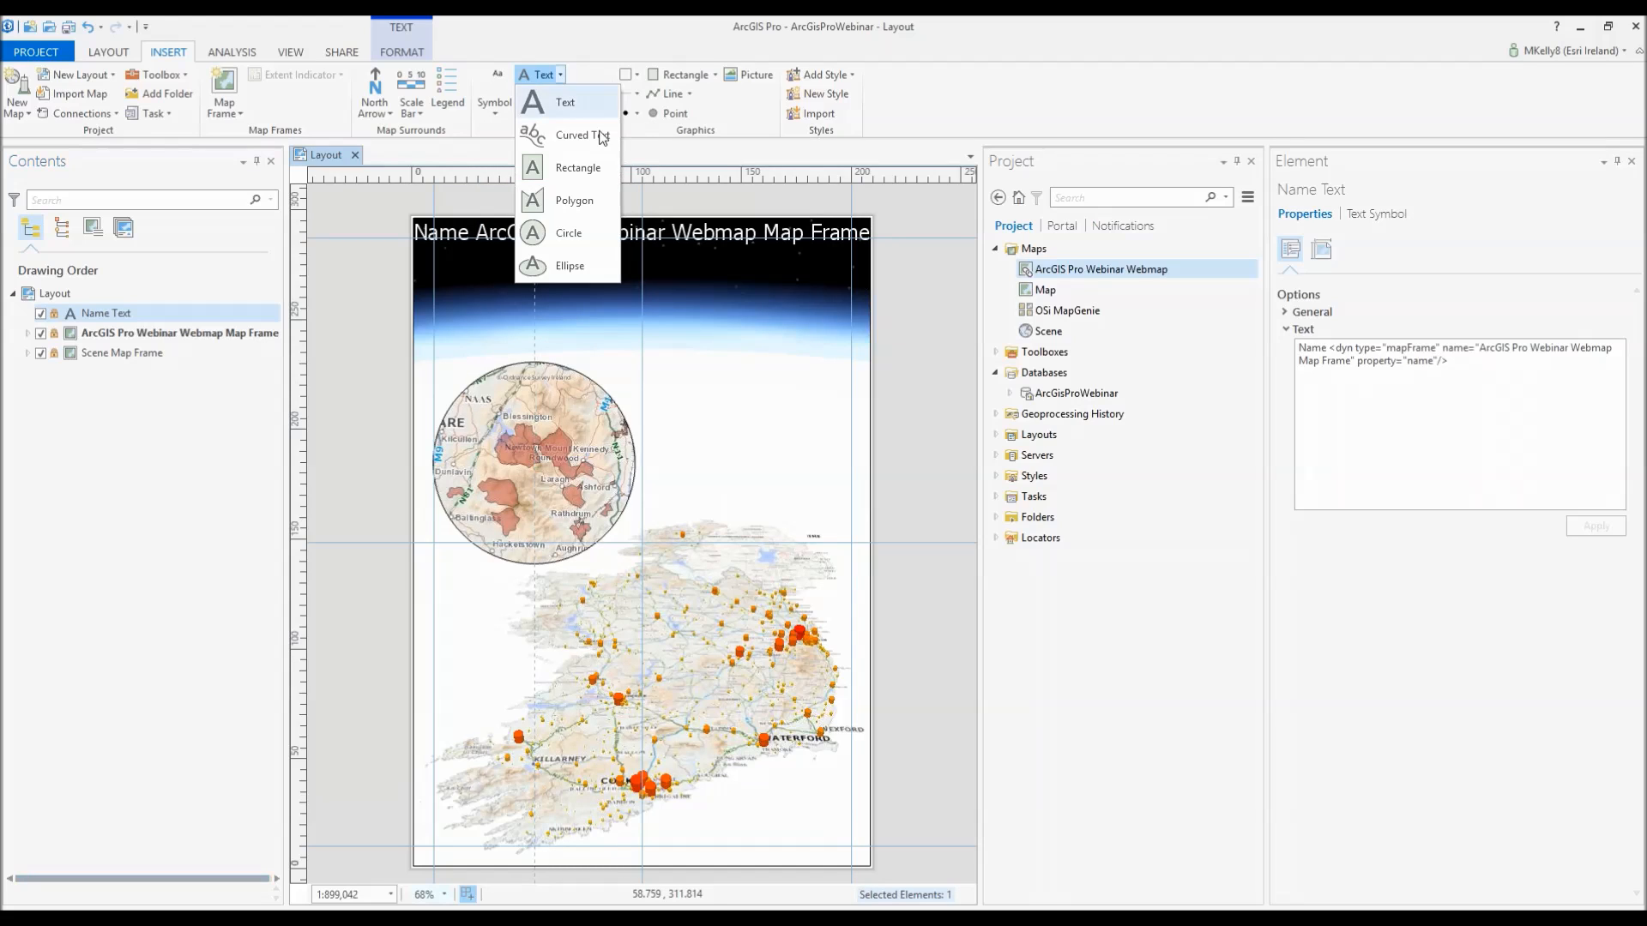
click(580, 203)
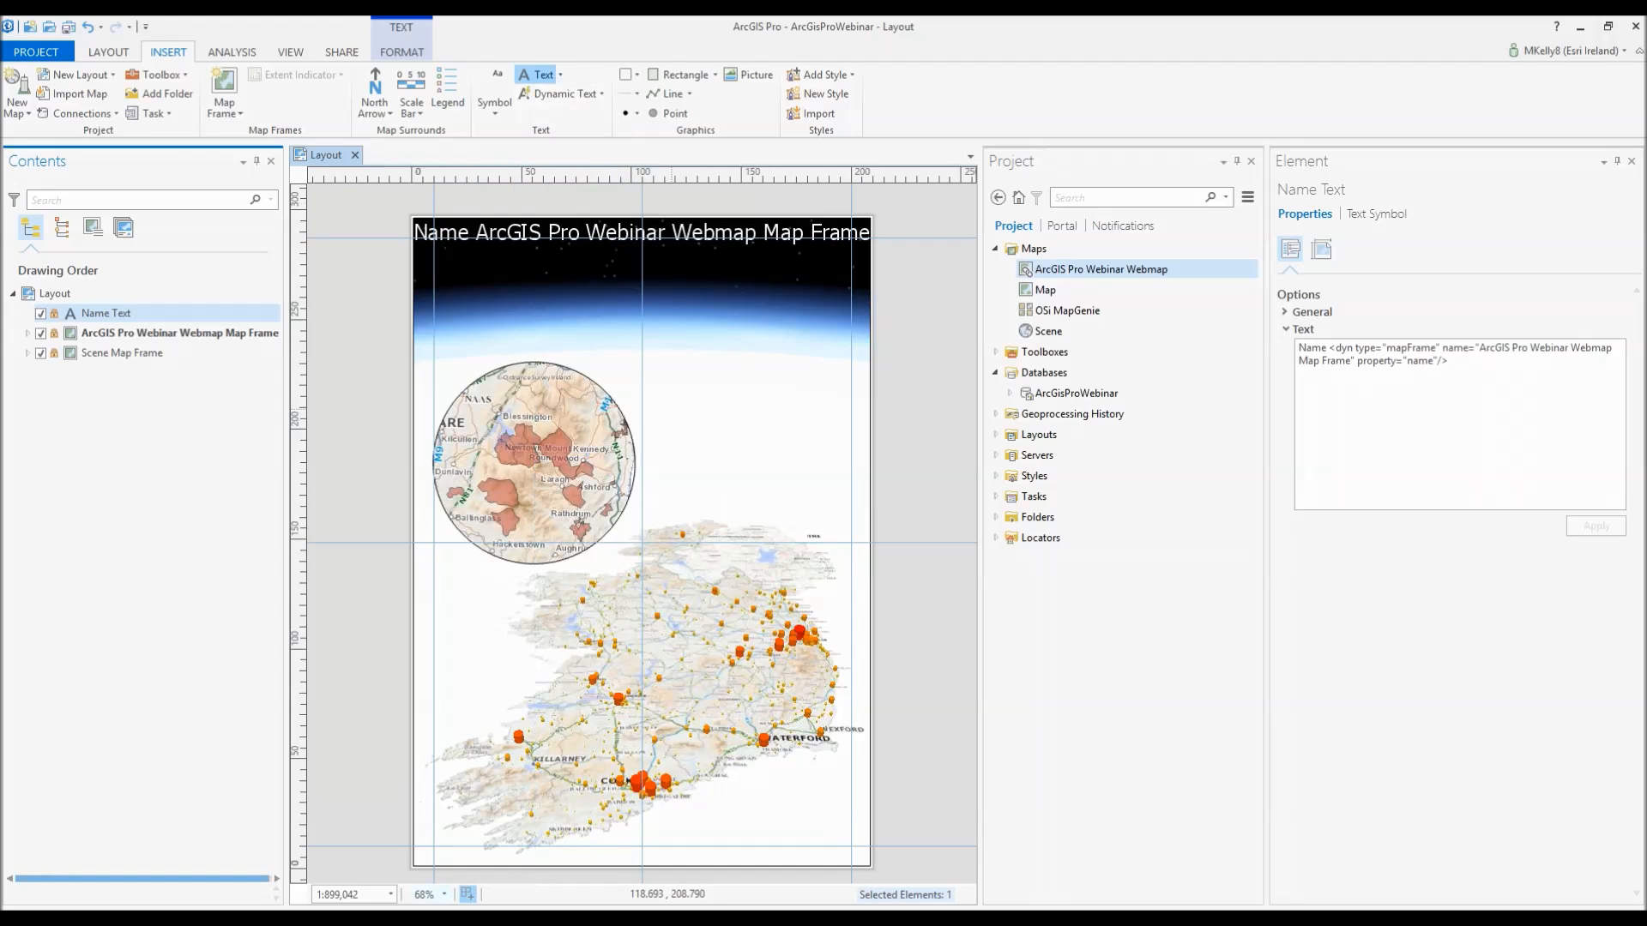
click(615, 363)
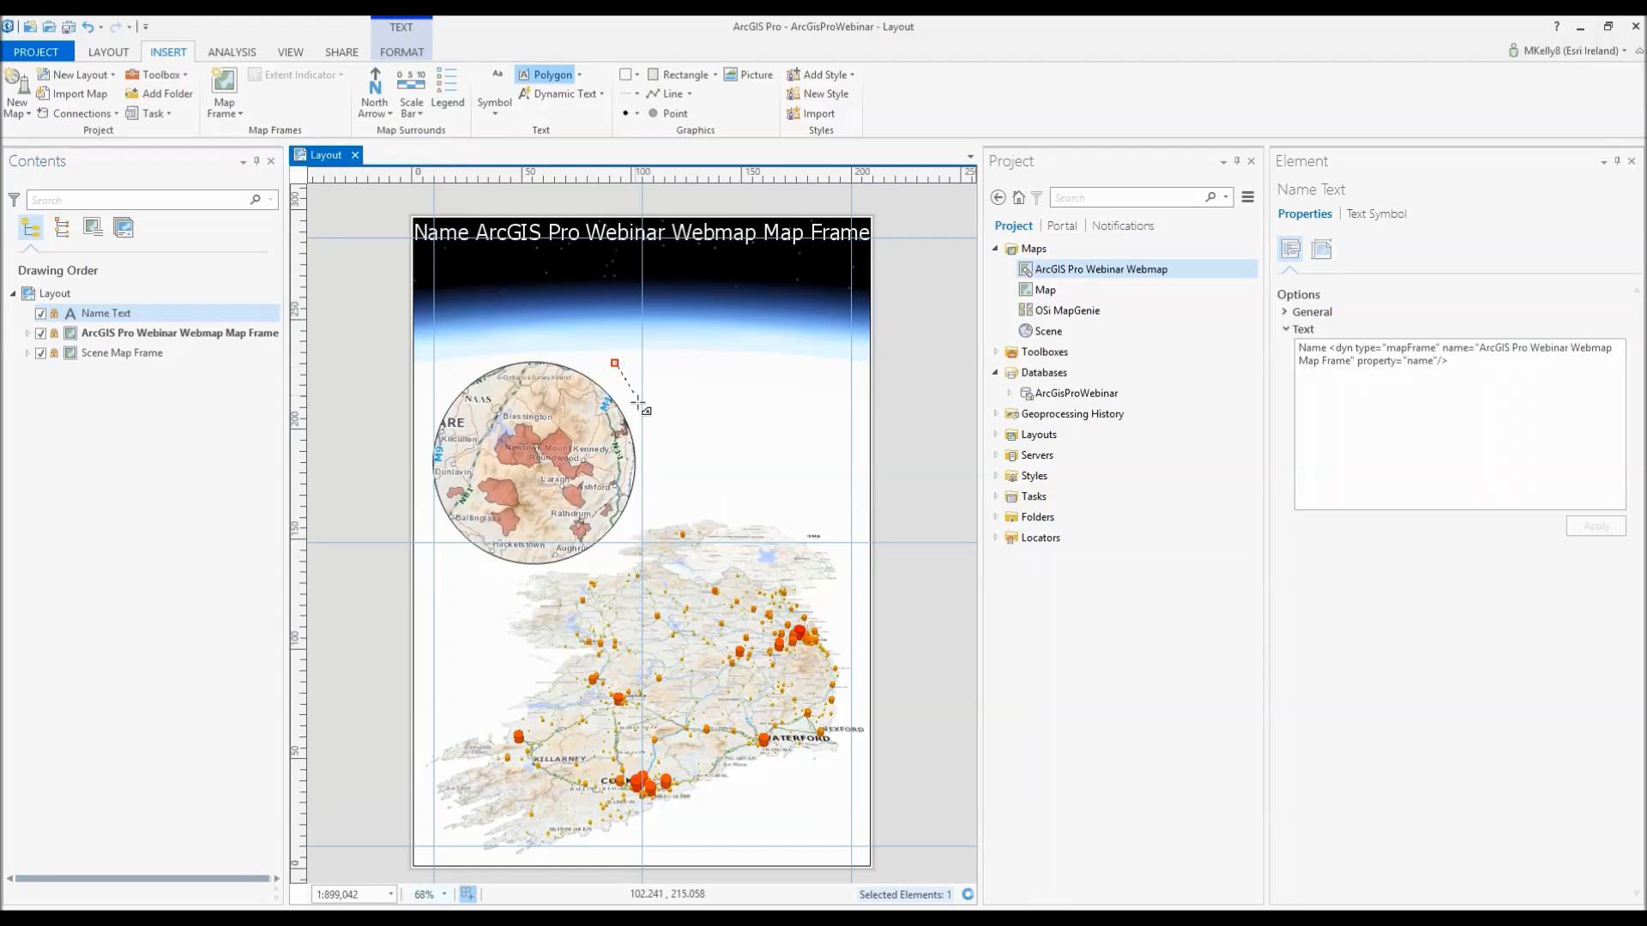
click(641, 403)
click(654, 463)
click(642, 518)
click(703, 507)
click(752, 512)
click(851, 531)
click(851, 370)
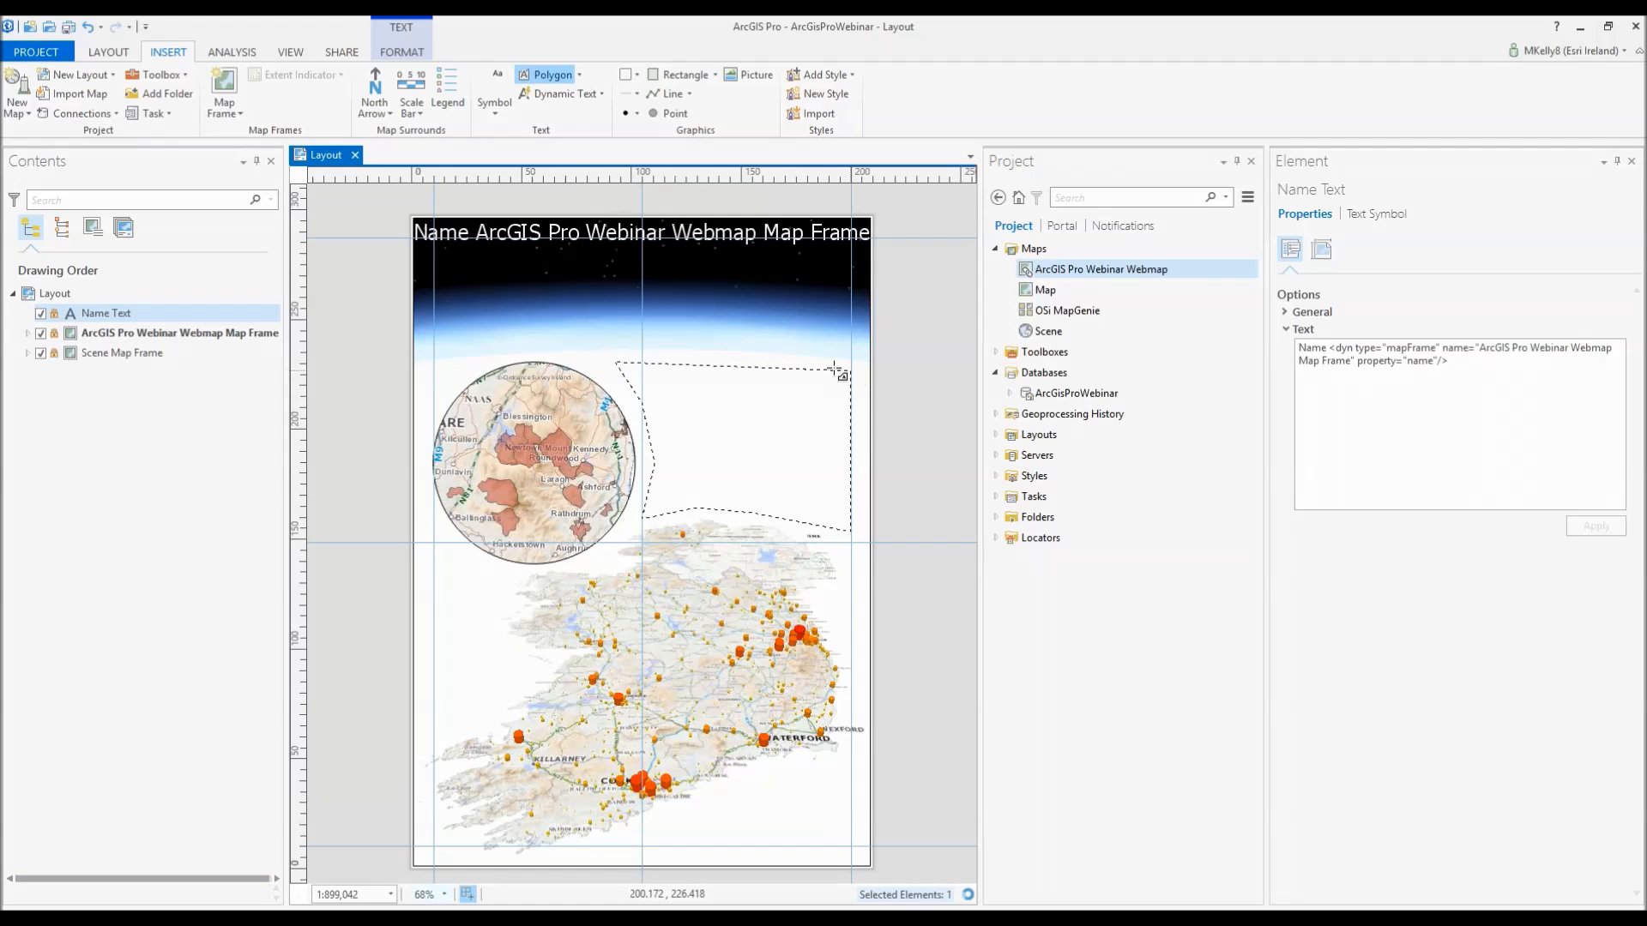
double_click(730, 353)
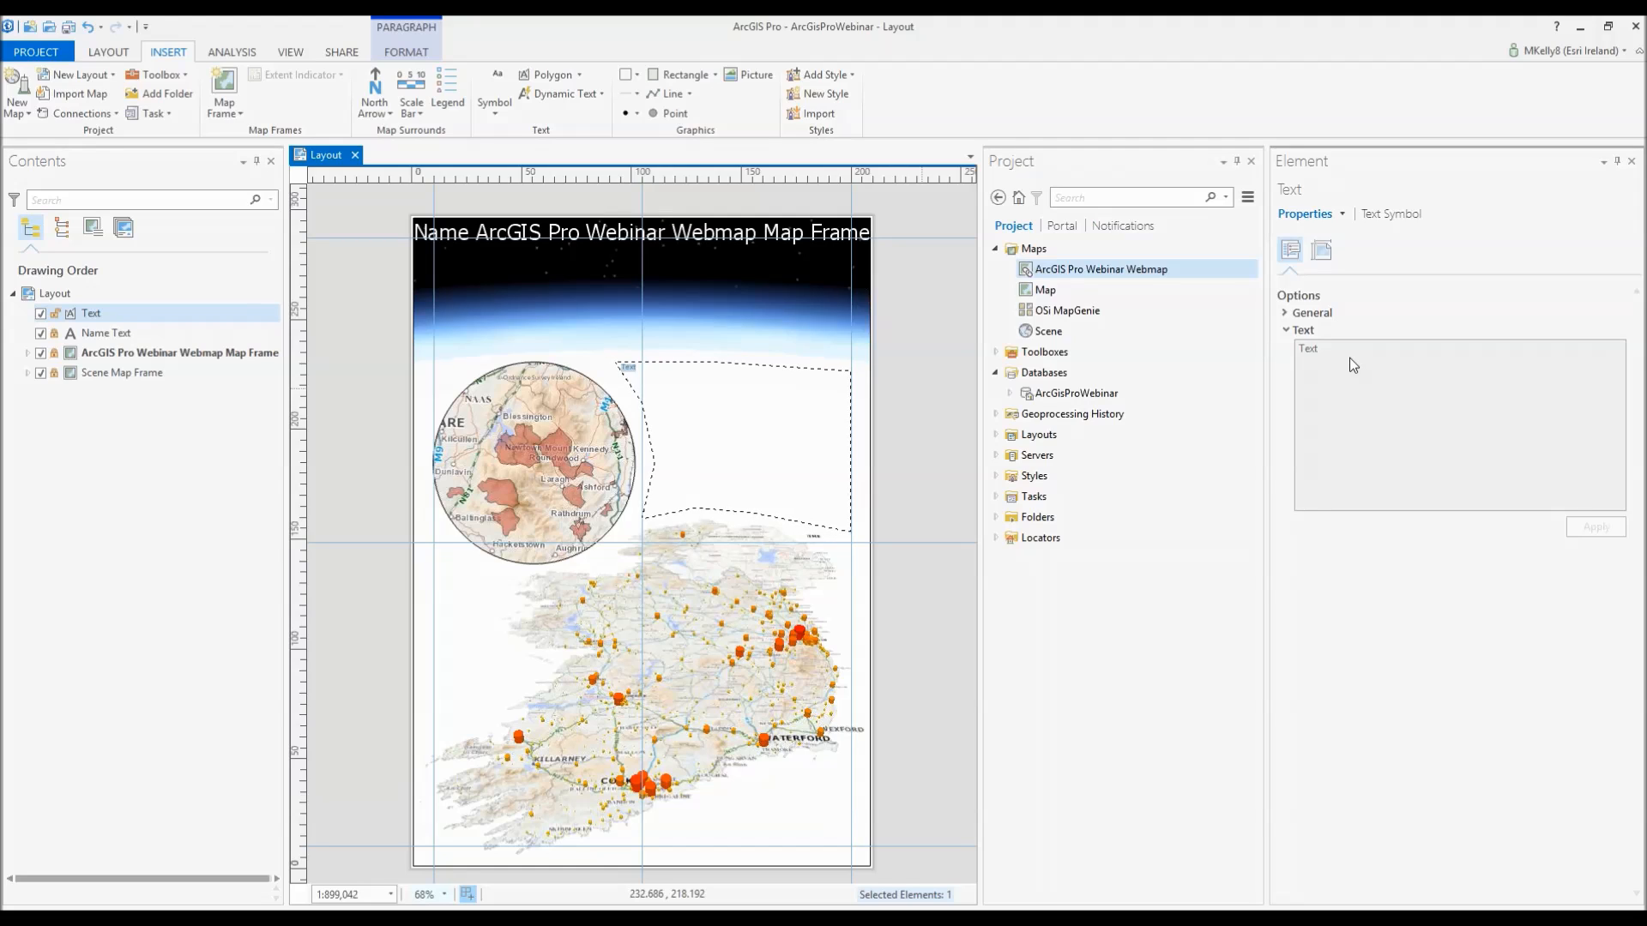
- Fill the polygon text with many repetitions of "Lorum Ipsum" and lock the text element
click(1310, 377)
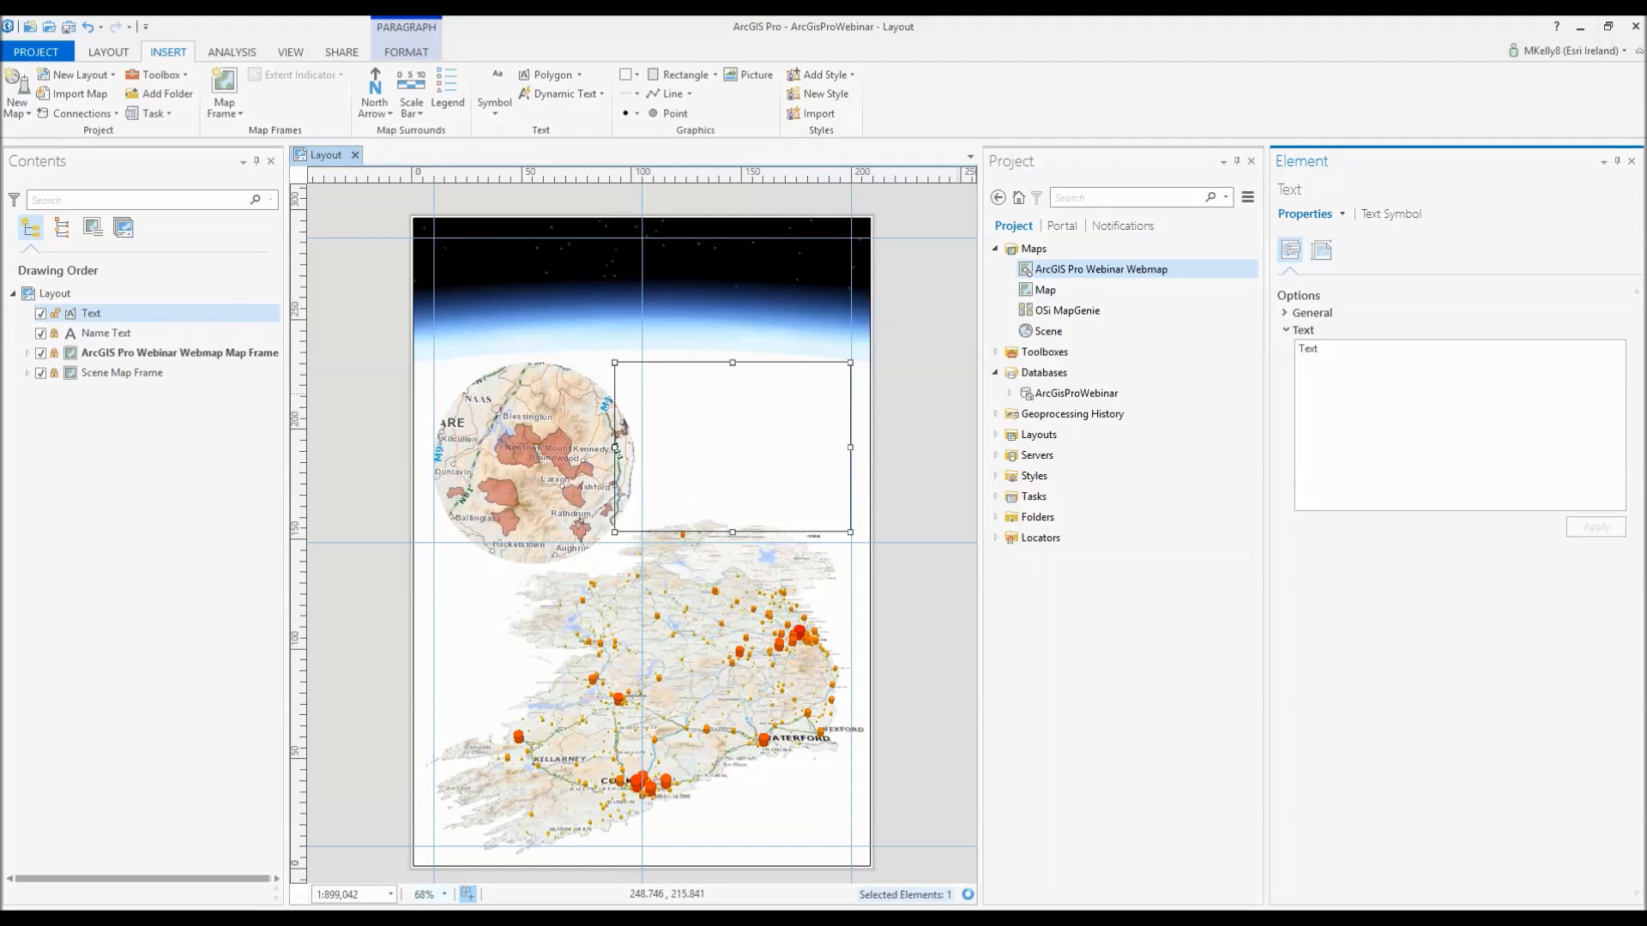
double_click(1393, 379)
text(Lorum Ipsum)
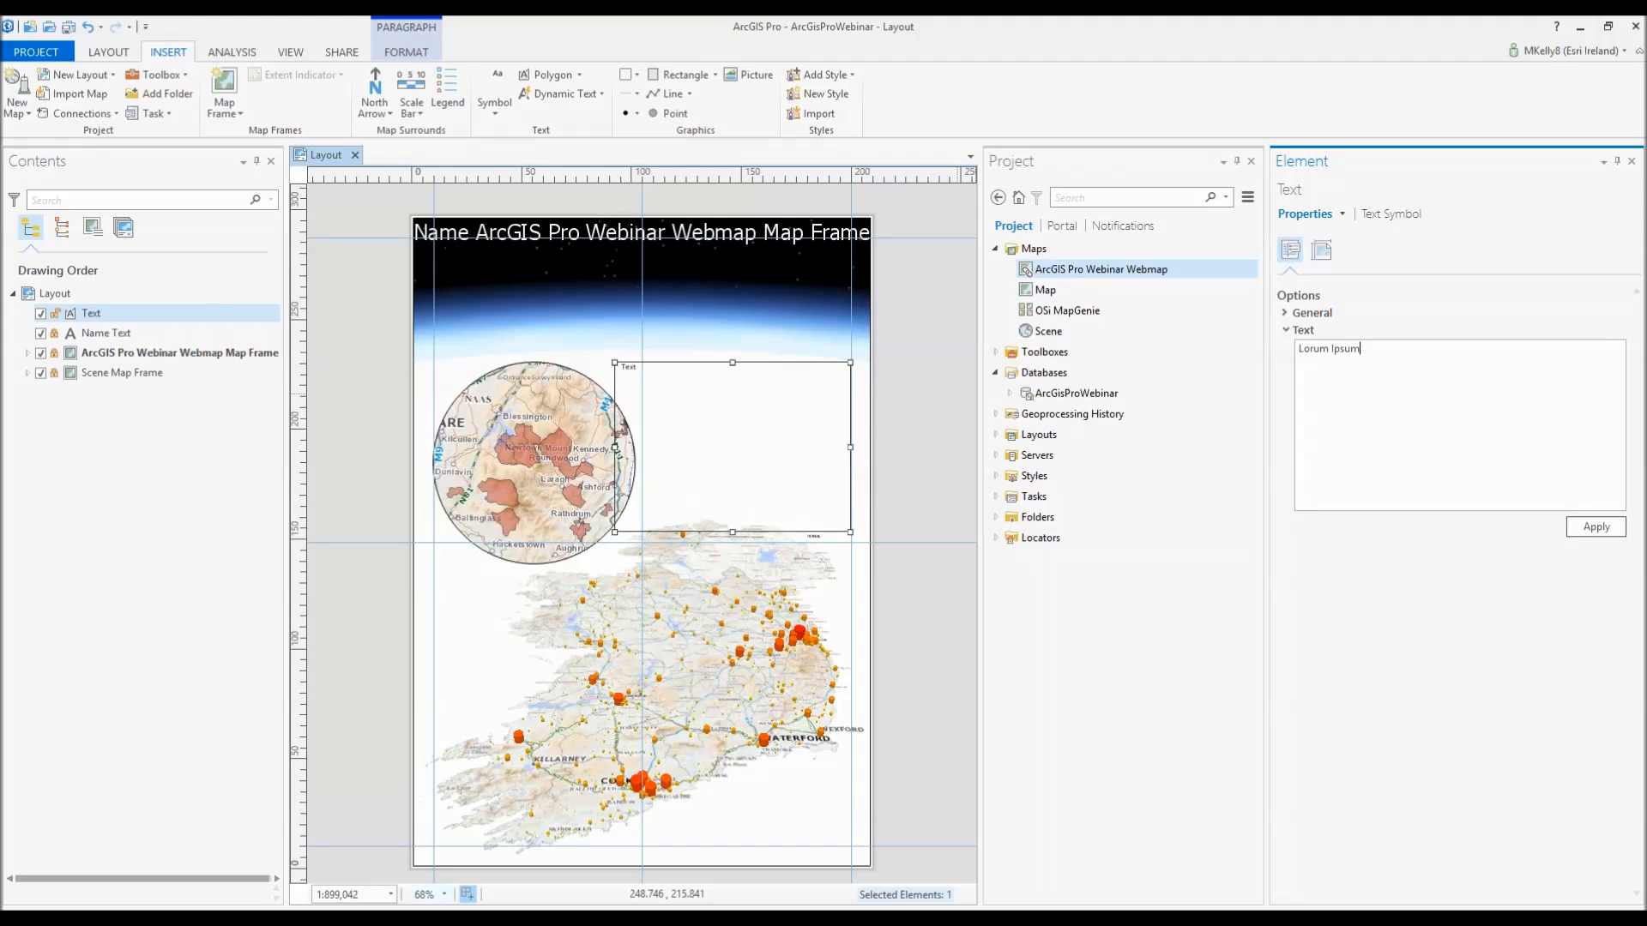
key(ctrl+a)
key(ctrl+c)
key(ctrl+v)
key(ctrl+v)
key(ctrl+v)
key(ctrl+v)
key(ctrl+v)
key(ctrl+v)
key(ctrl+v)
key(ctrl+v)
key(ctrl+v)
key(ctrl+v)
key(ctrl+v)
key(ctrl+v)
key(ctrl+v)
key(ctrl+v)
key(ctrl+v)
key(ctrl+v)
key(ctrl+v)
key(ctrl+v)
key(ctrl+v)
key(ctrl+v)
key(ctrl+a)
key(BackSpace)
key(ctrl+z)
key(ctrl+v)
key(ctrl+v)
key(ctrl+v)
key(ctrl+v)
key(ctrl+v)
key(ctrl+v)
key(ctrl+v)
key(ctrl+v)
key(ctrl+v)
key(ctrl+v)
key(ctrl+v)
key(ctrl+v)
key(ctrl+v)
key(ctrl+v)
key(ctrl+v)
key(ctrl+v)
key(ctrl+v)
key(ctrl+v)
key(ctrl+v)
key(ctrl+v)
click(1595, 527)
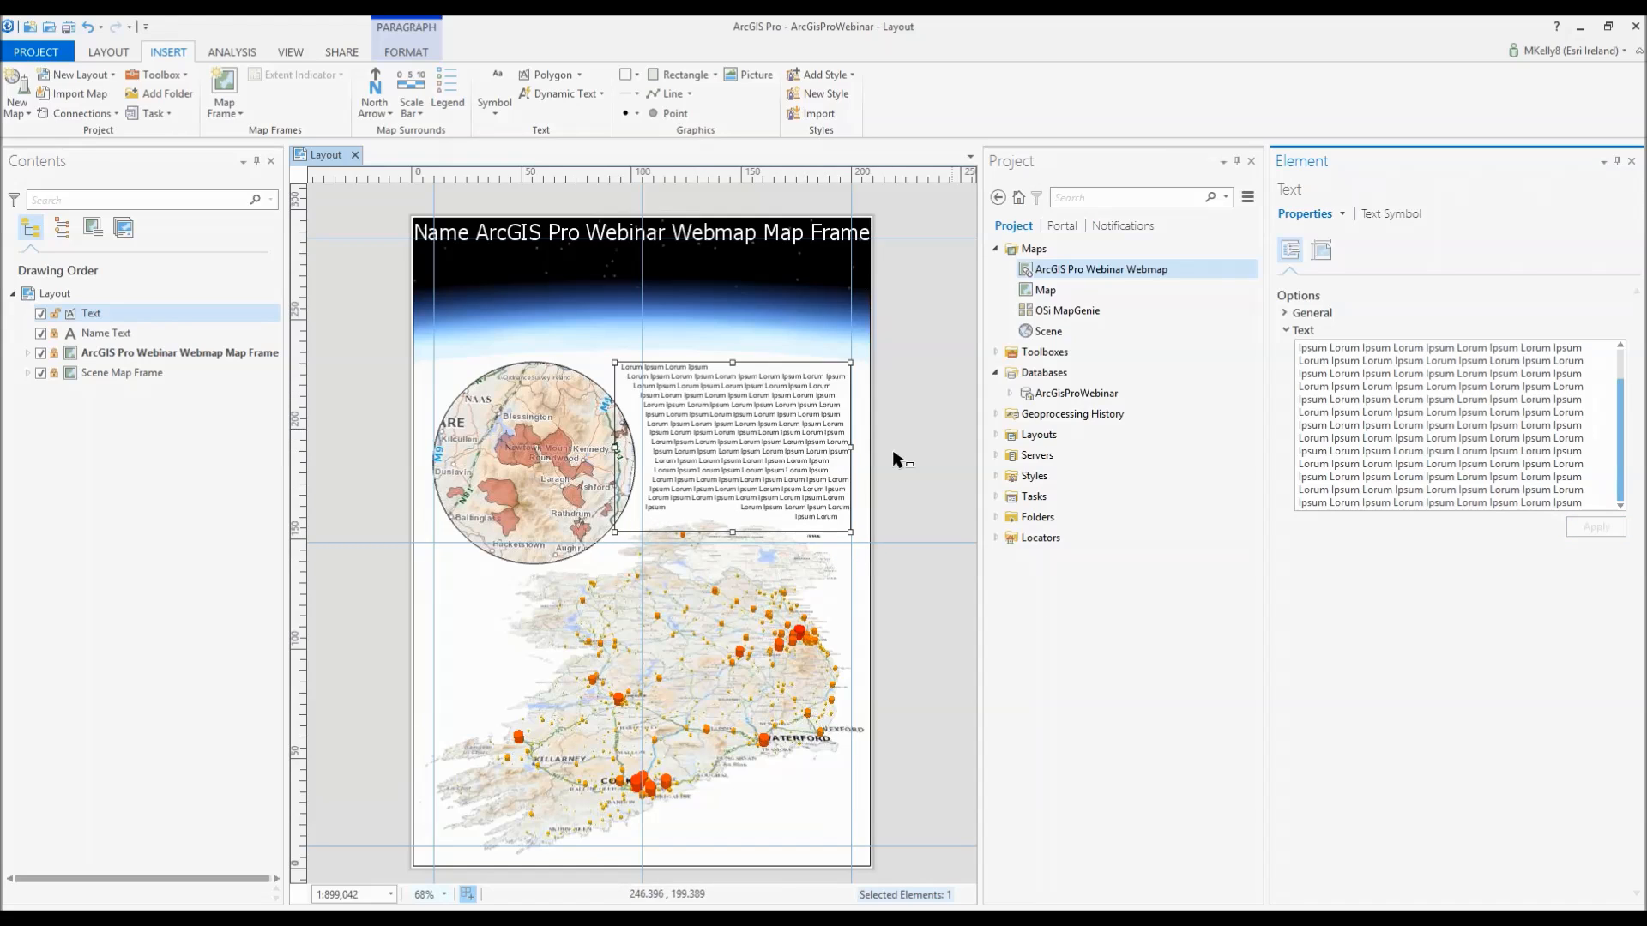
click(55, 313)
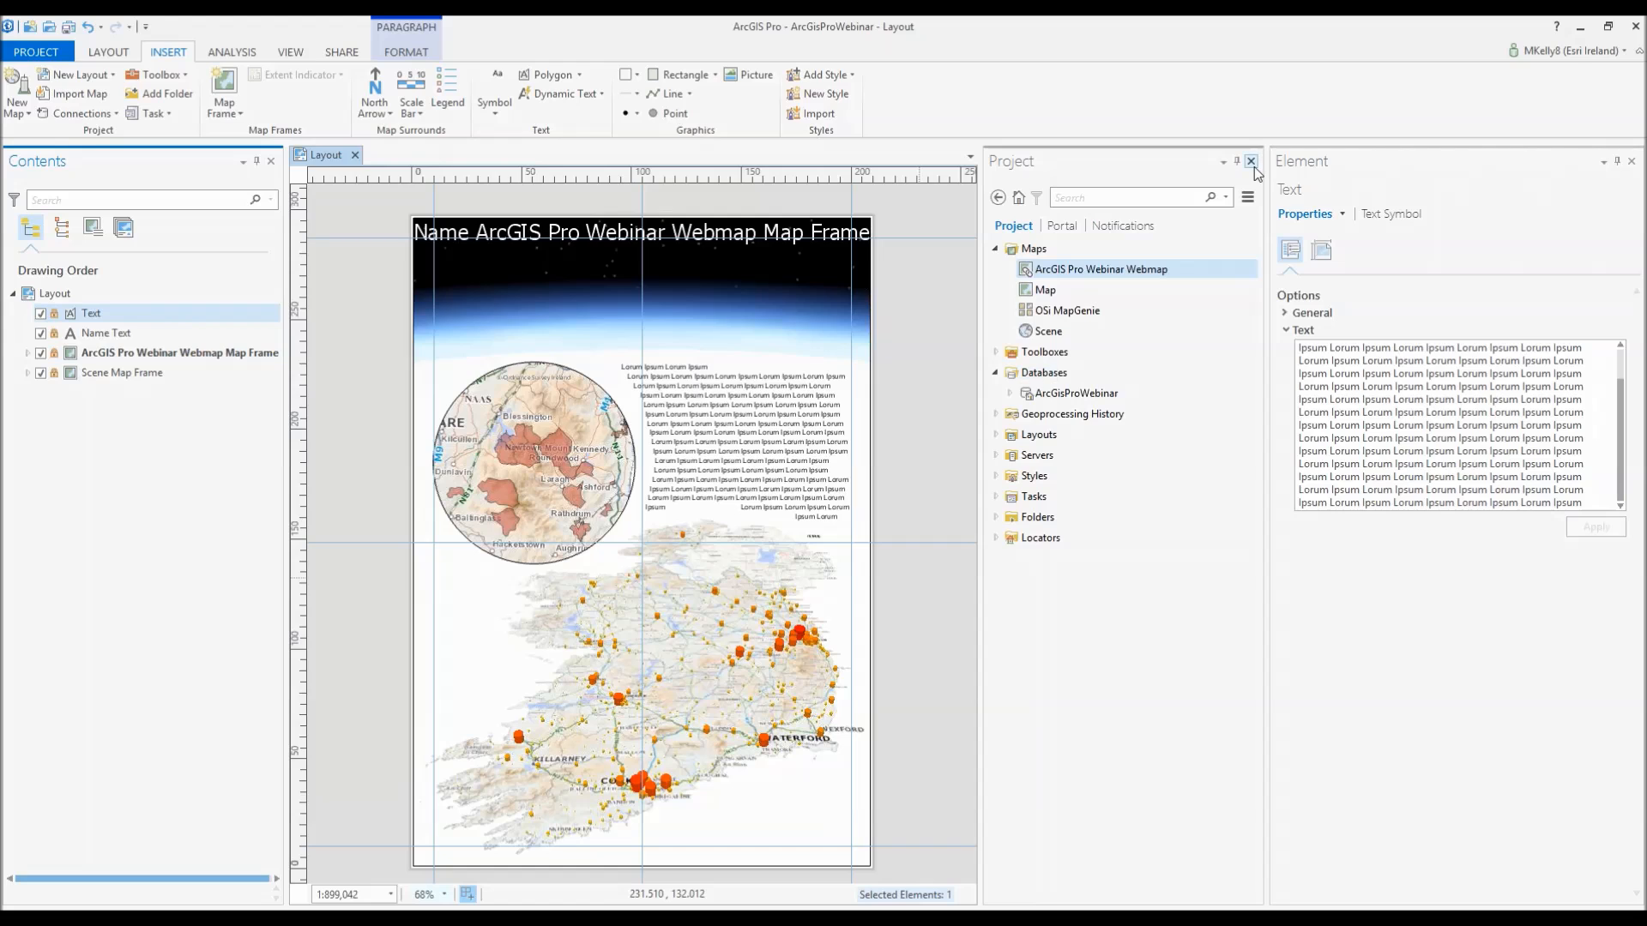
click(1632, 161)
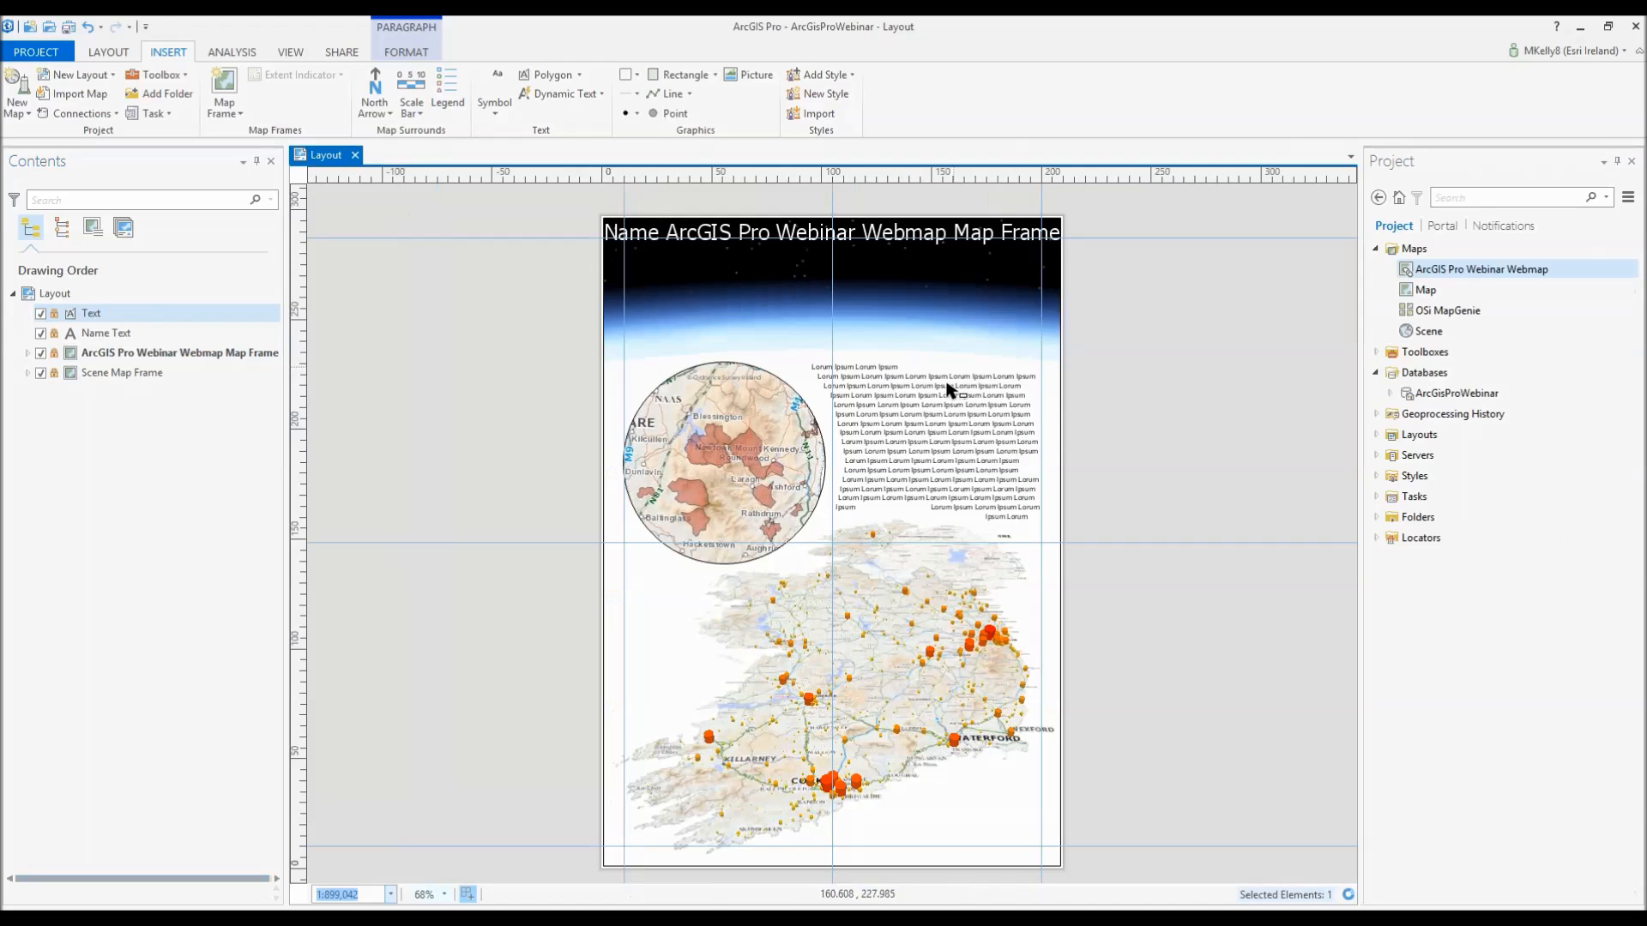
- Review the file formats offered for exporting the layout without exporting it
click(348, 52)
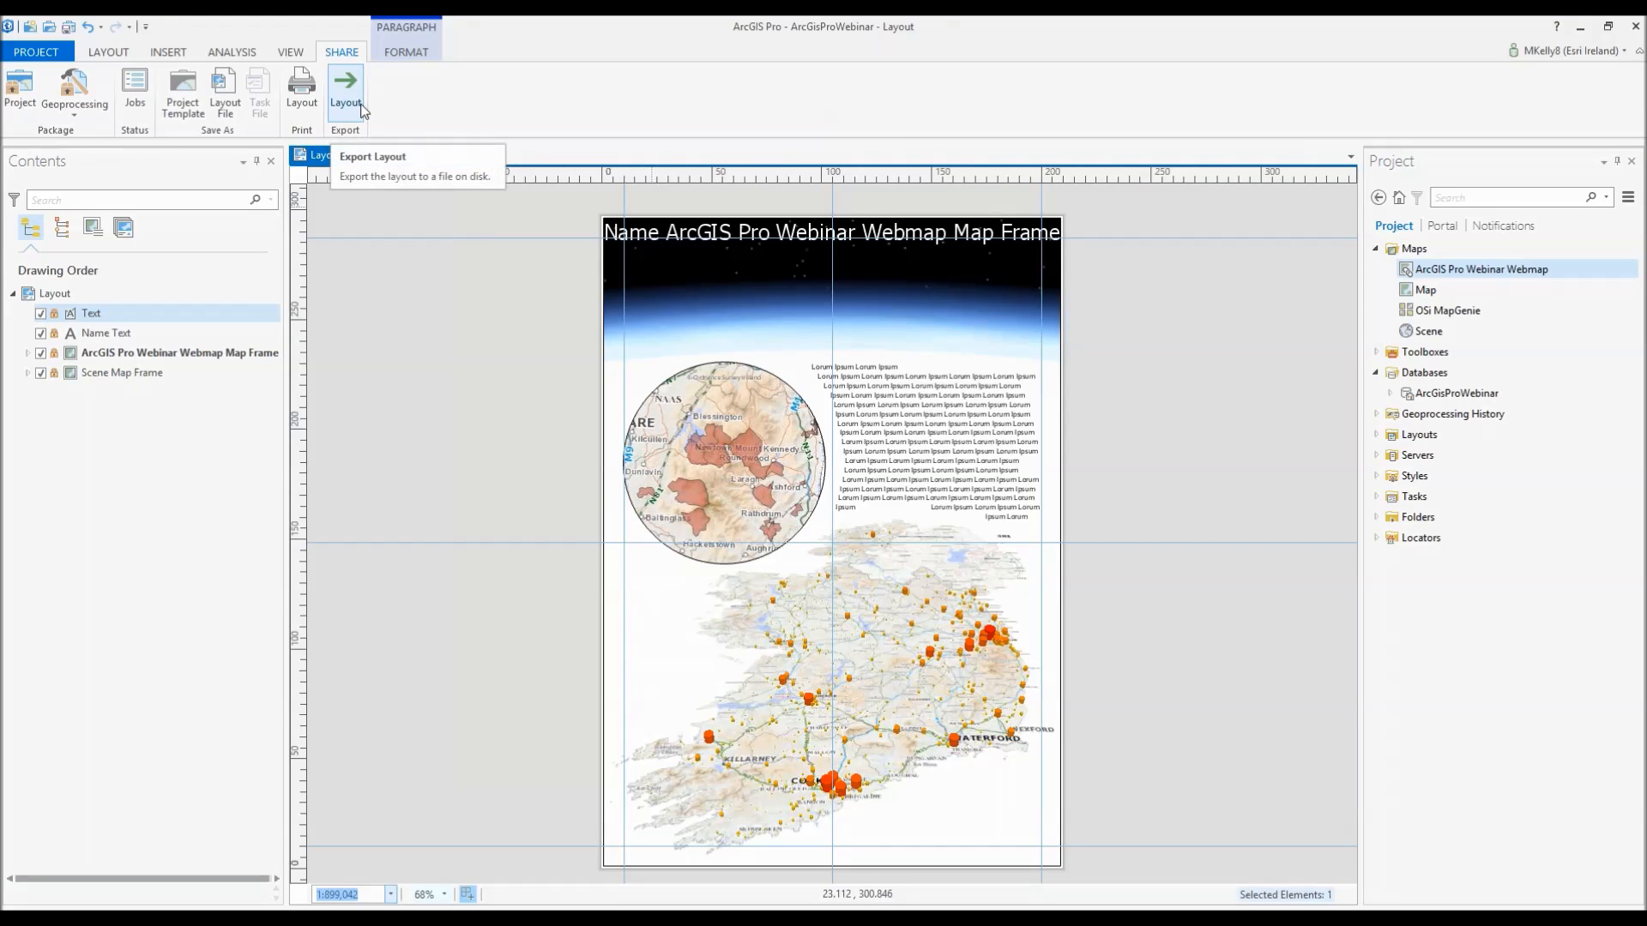
click(357, 114)
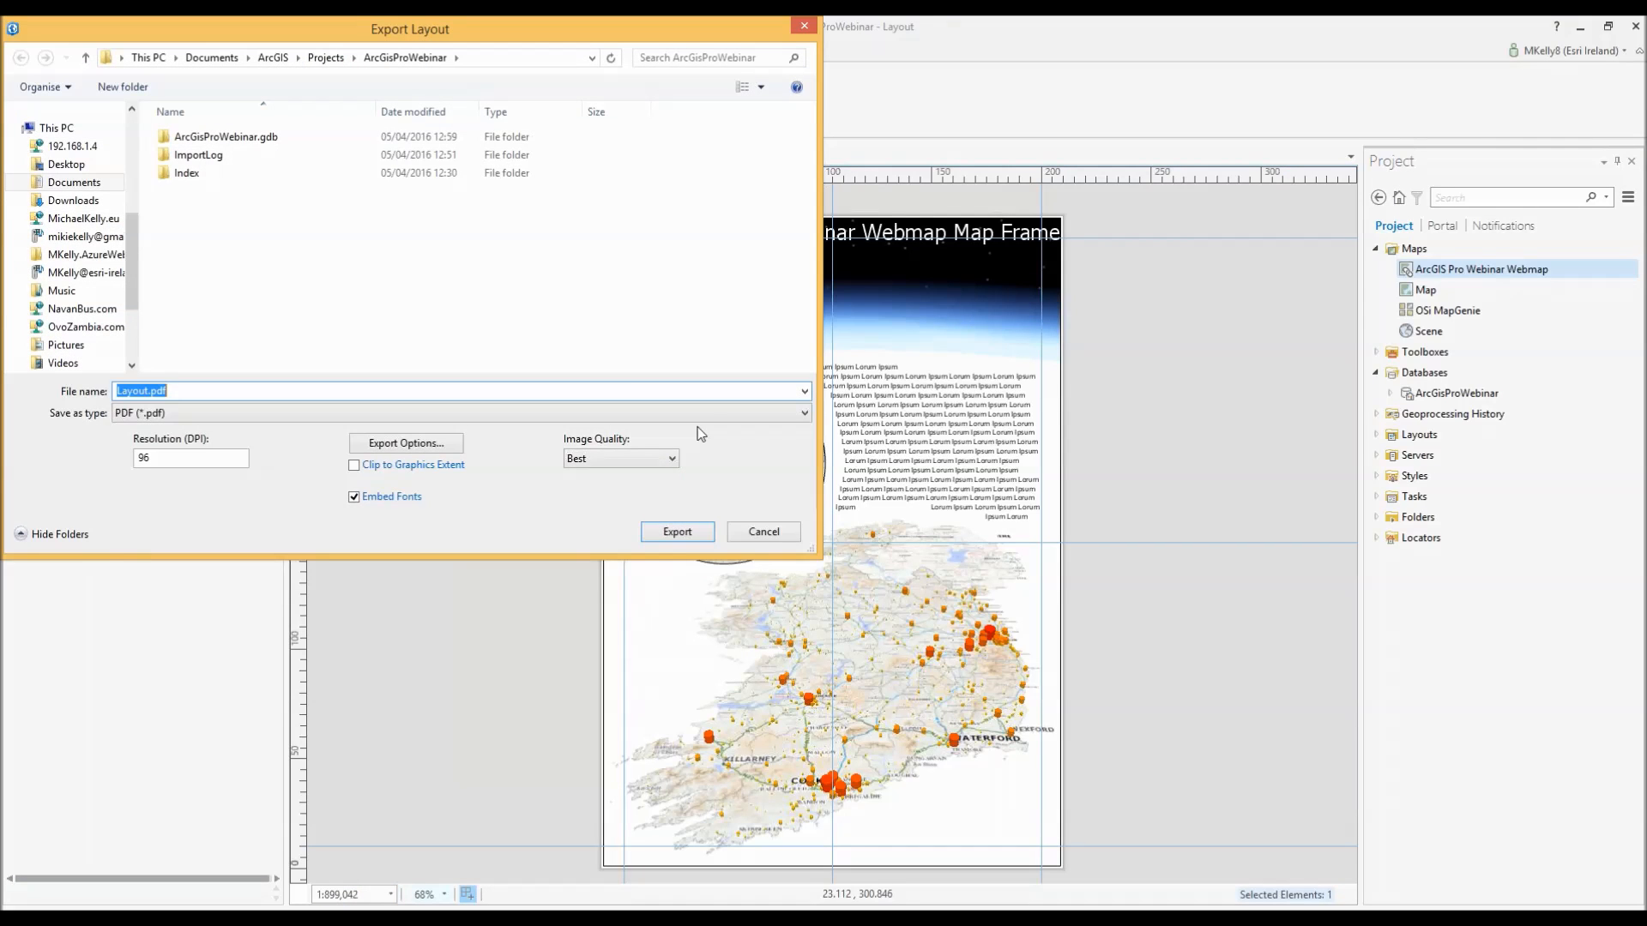
click(704, 414)
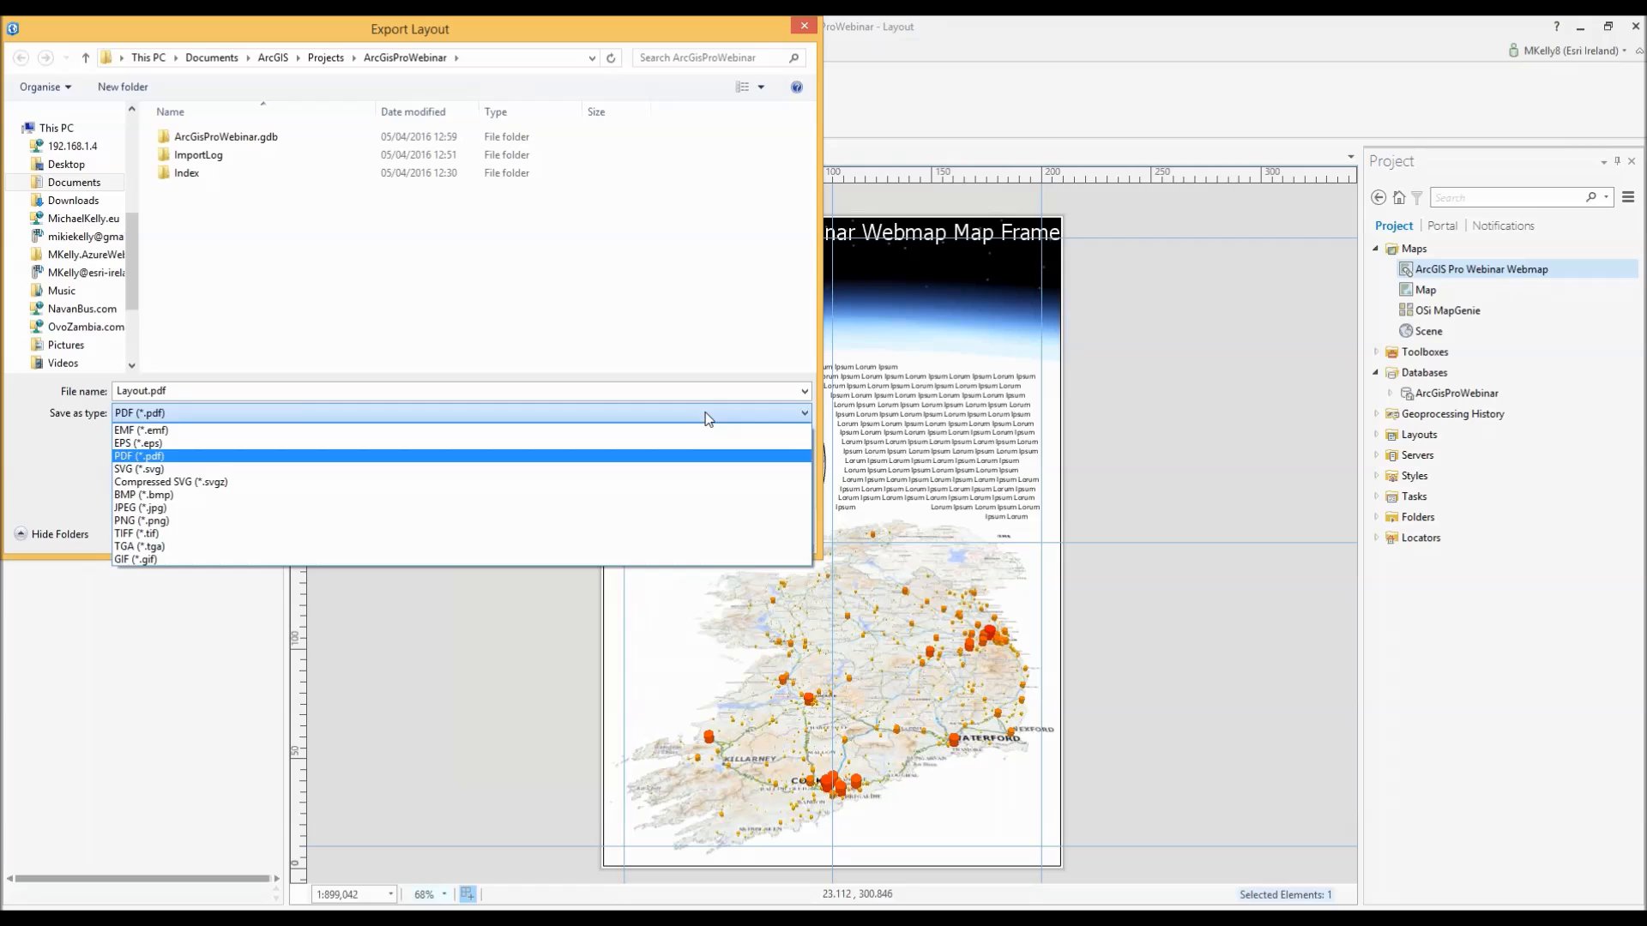
click(639, 314)
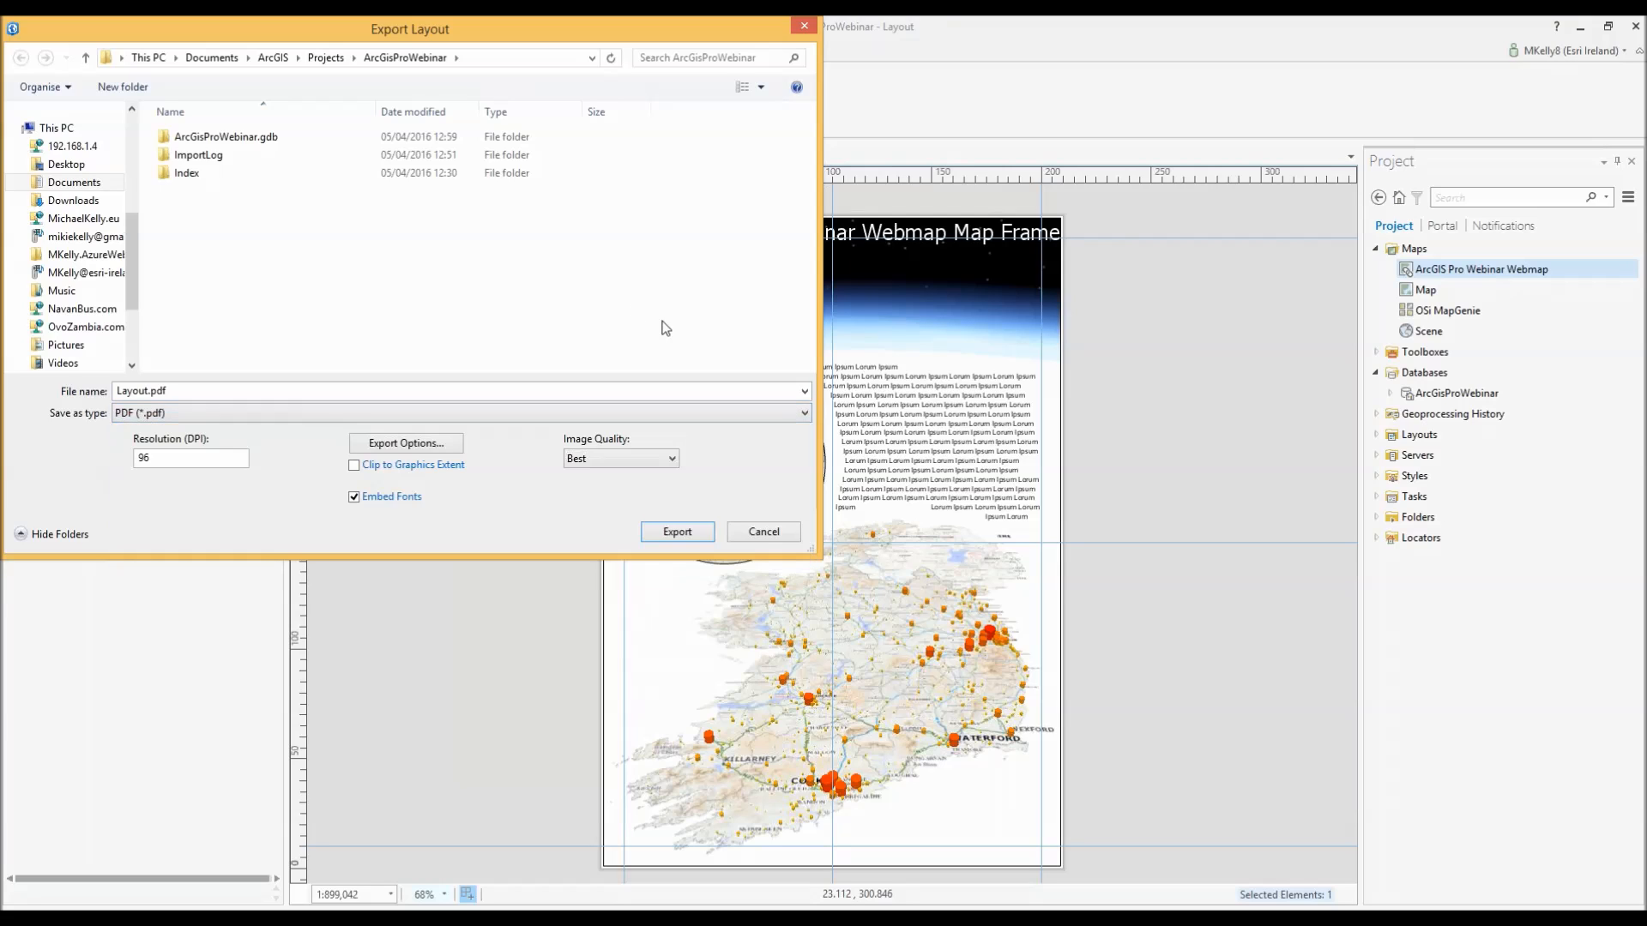
click(767, 532)
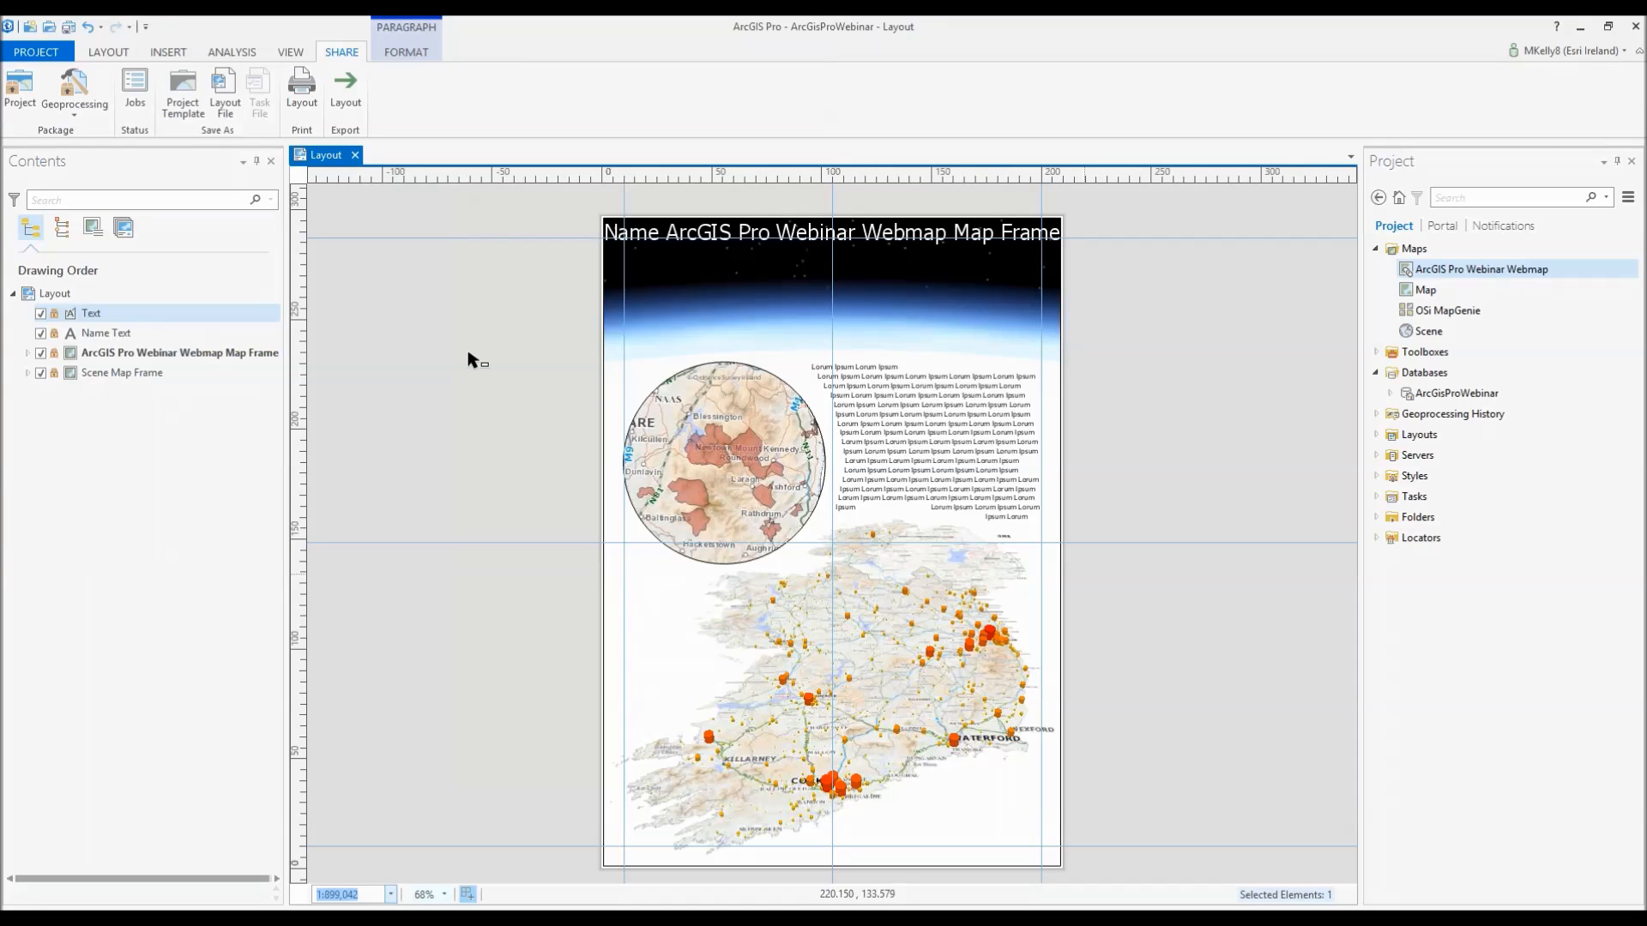
- Save the project and close the layout view
click(68, 27)
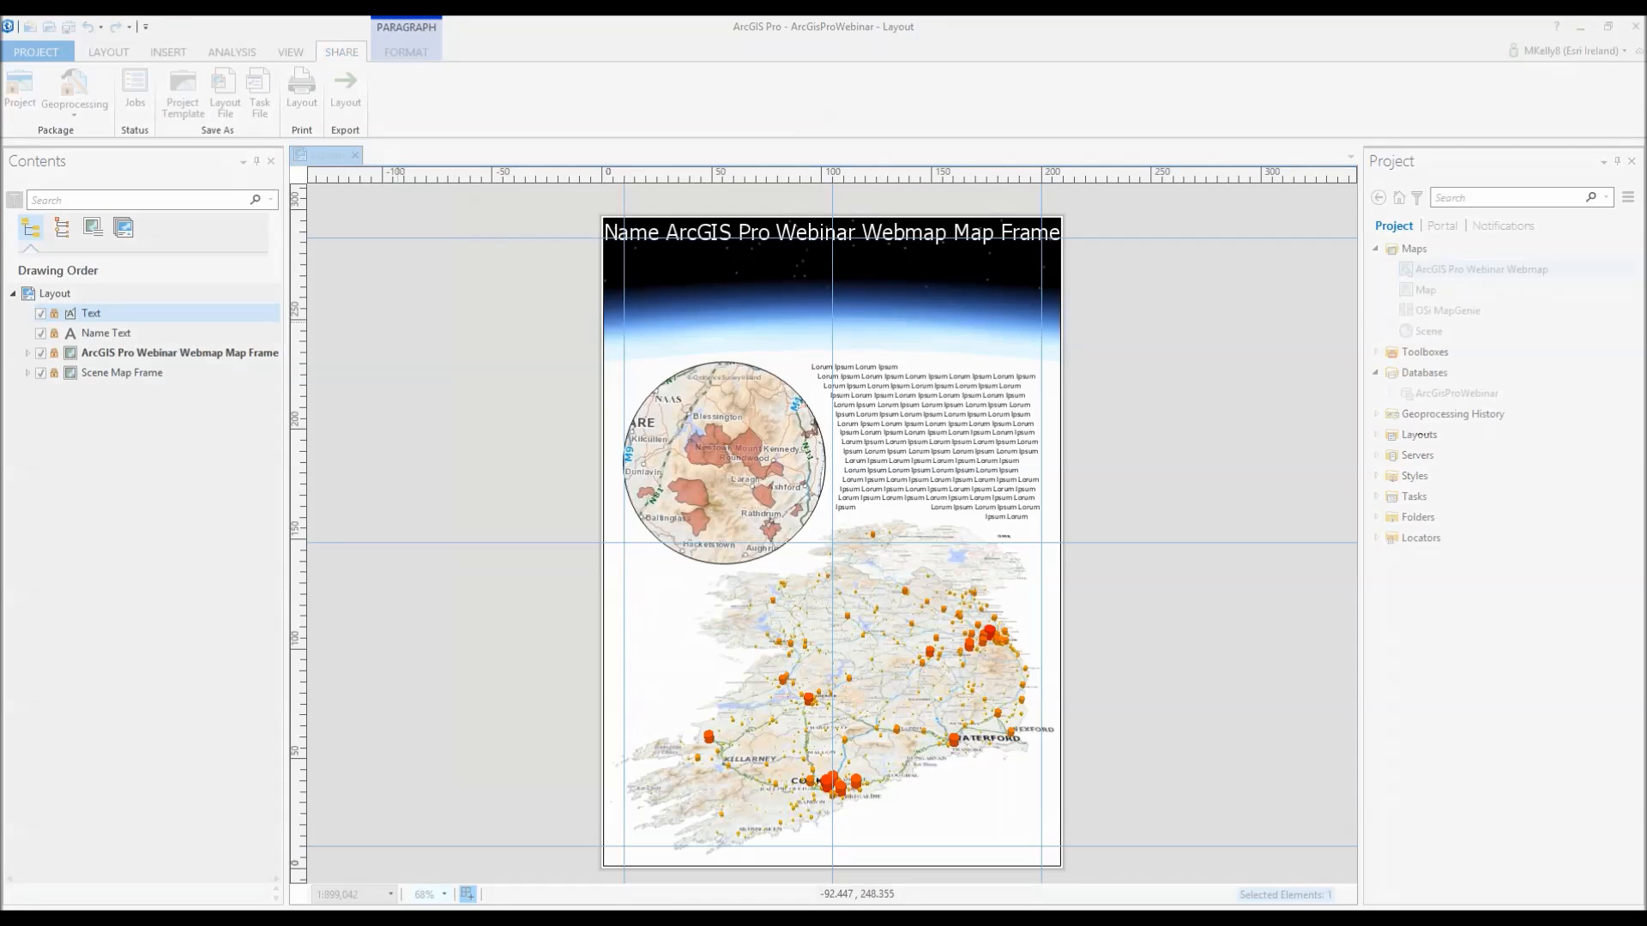
click(356, 156)
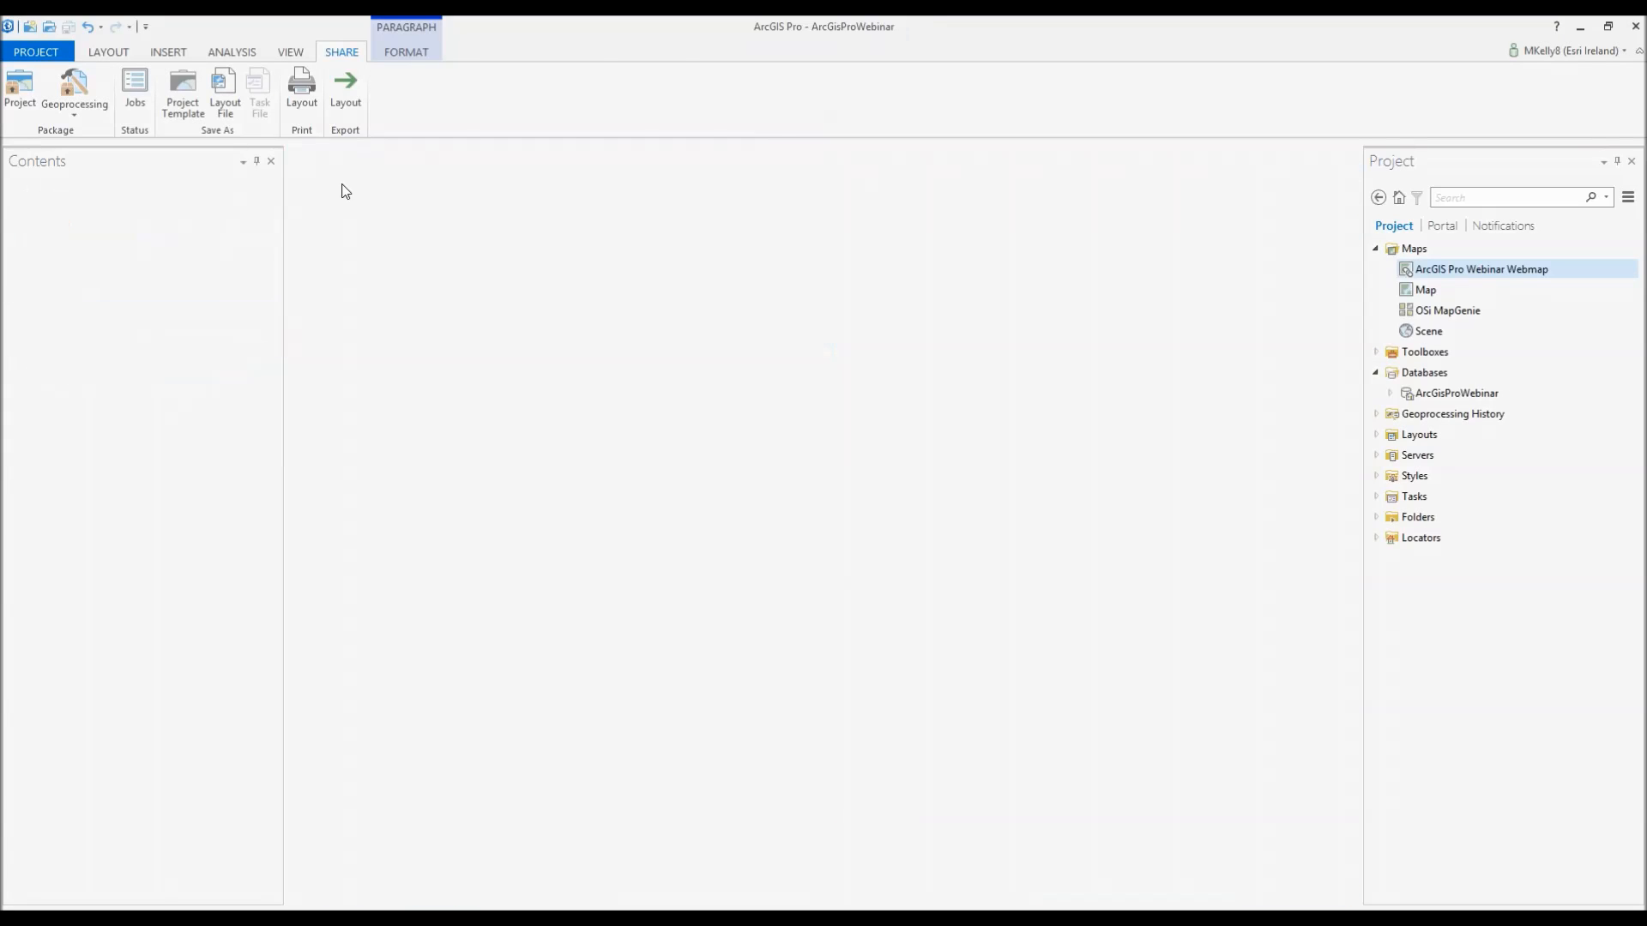
- Review the predefined page sizes available for a new layout
click(150, 52)
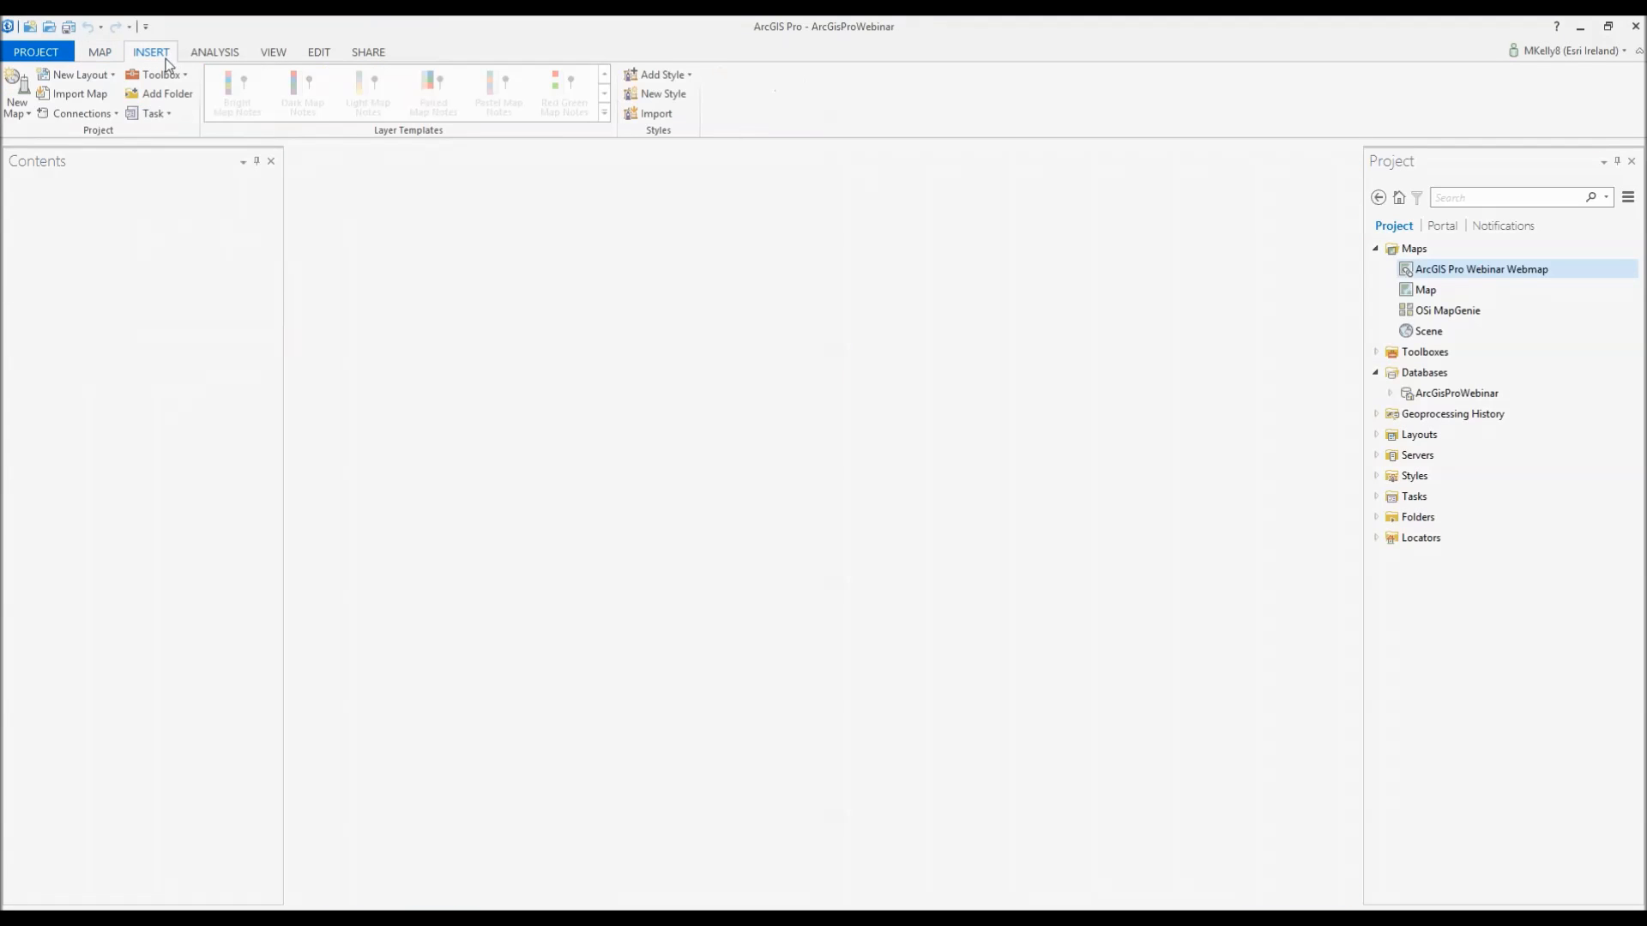
click(112, 77)
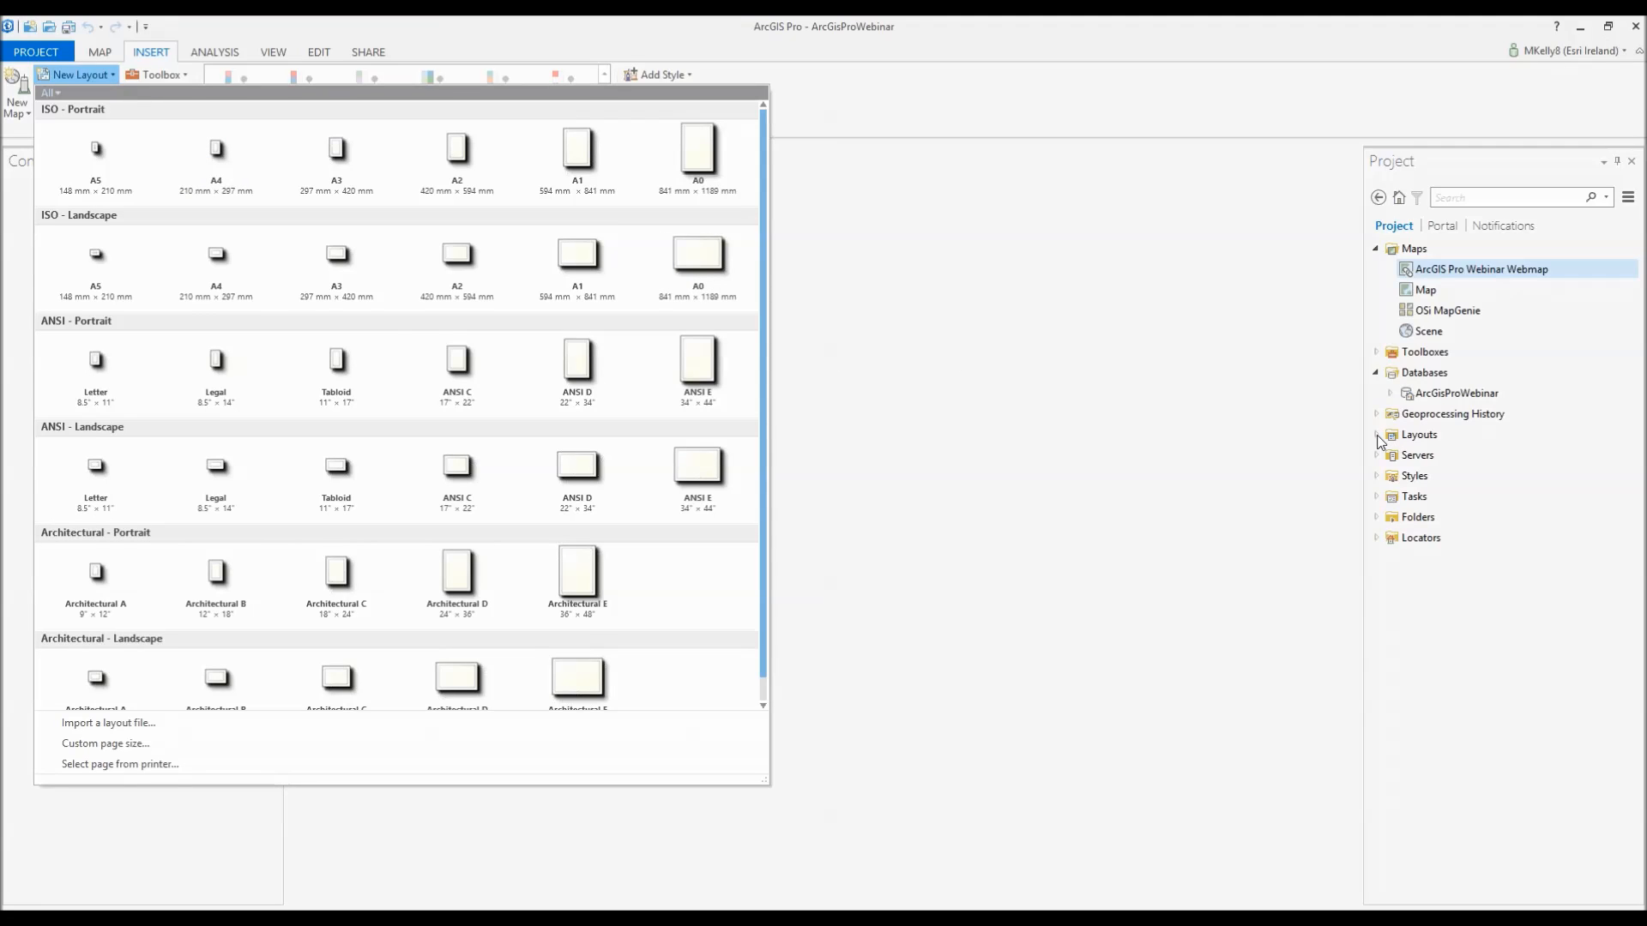
scroll(333, 379, down, 1)
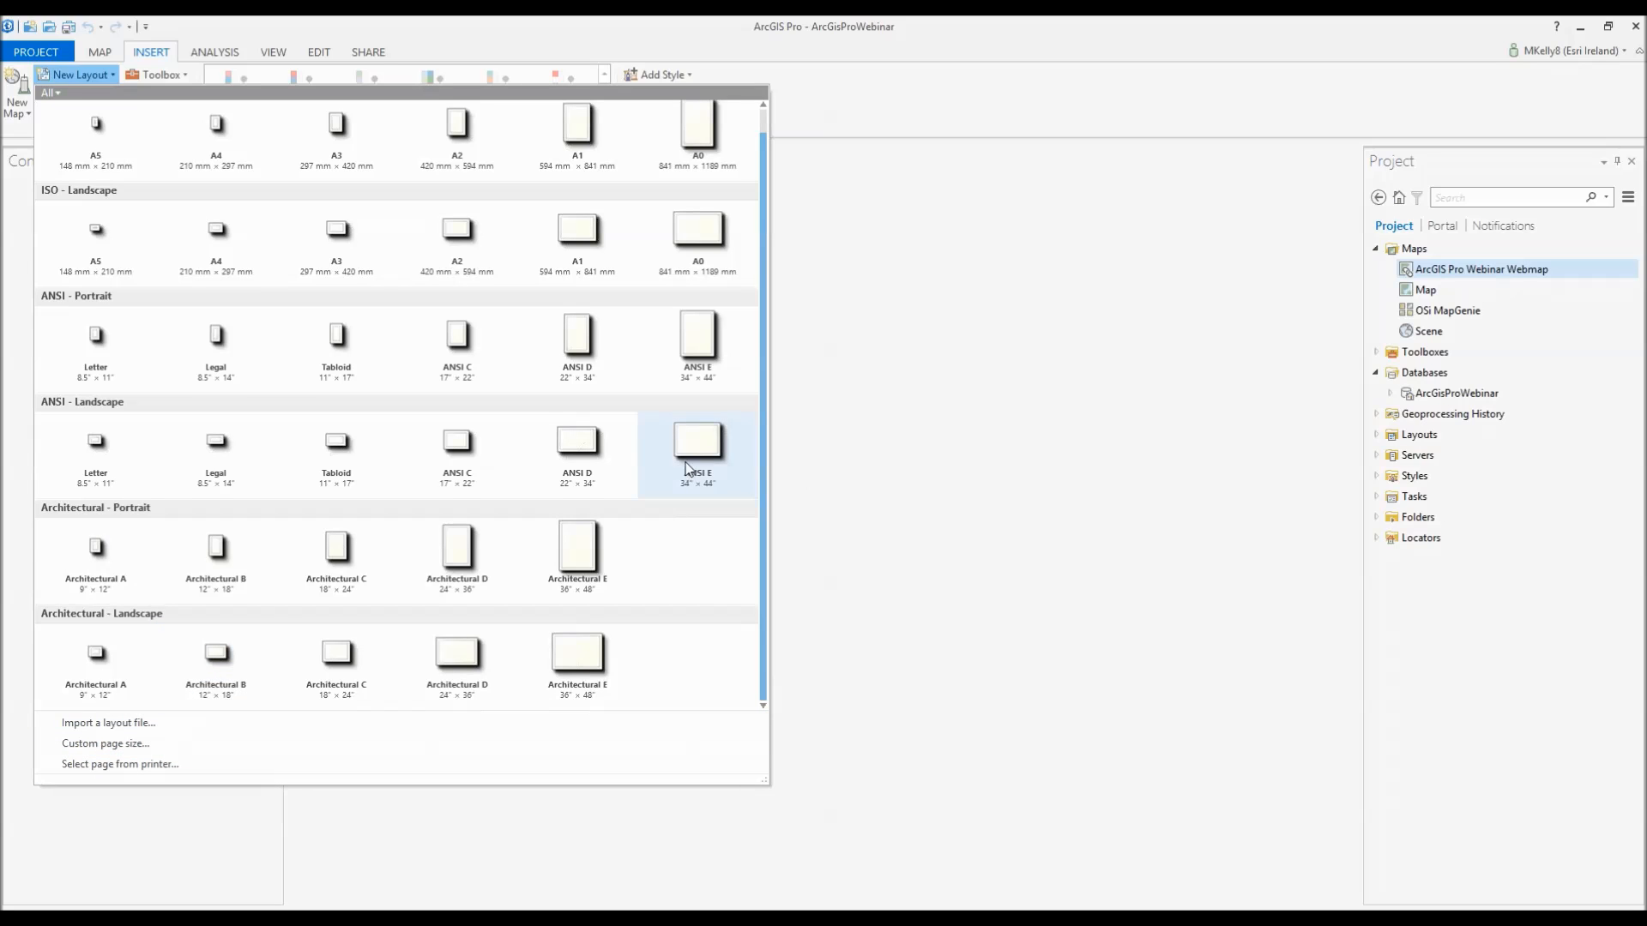
scroll(692, 470, up, 1)
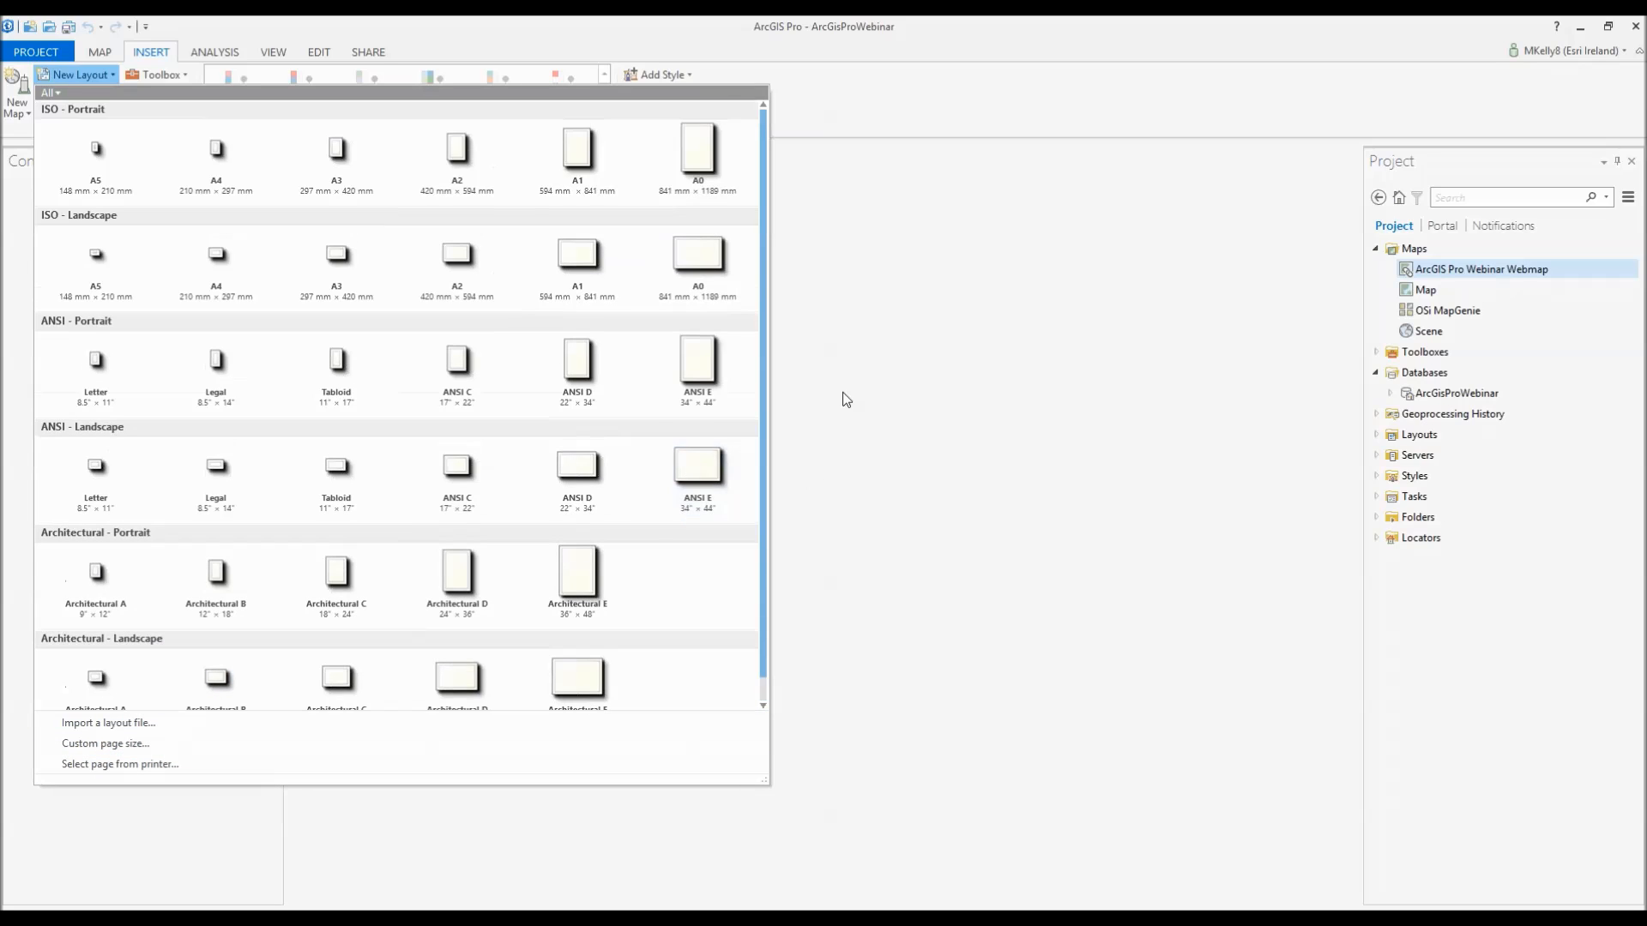
click(957, 326)
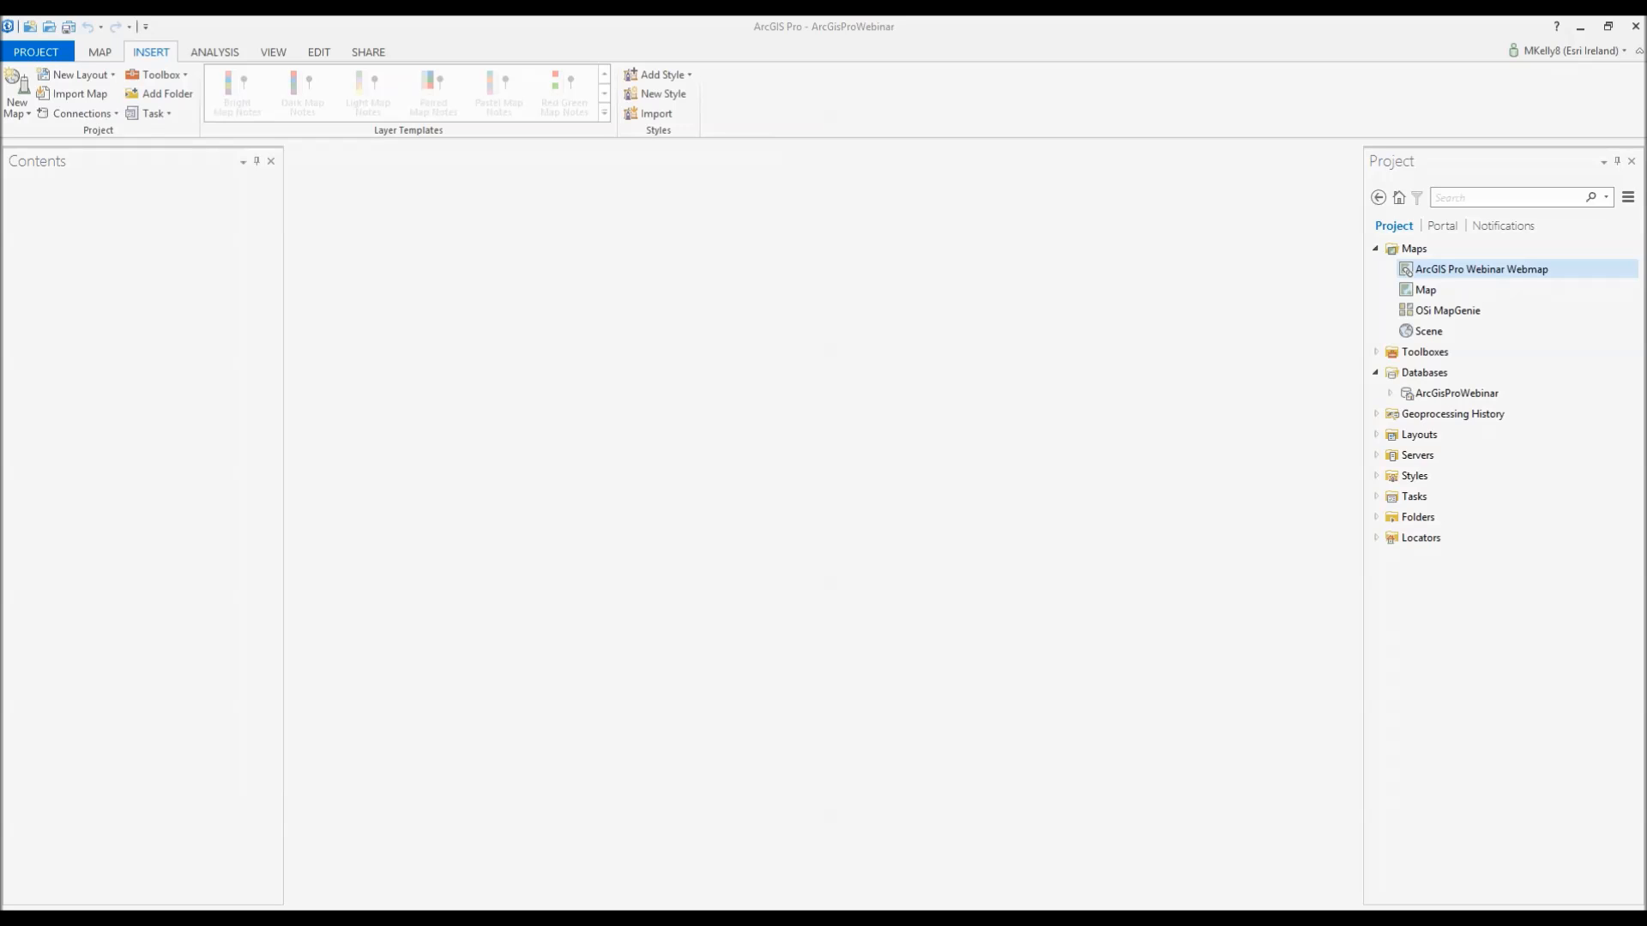
- Collapse the Maps and Databases groups of the project and dock the Tasks pane above the Contents and Project panes
click(1376, 249)
click(1377, 289)
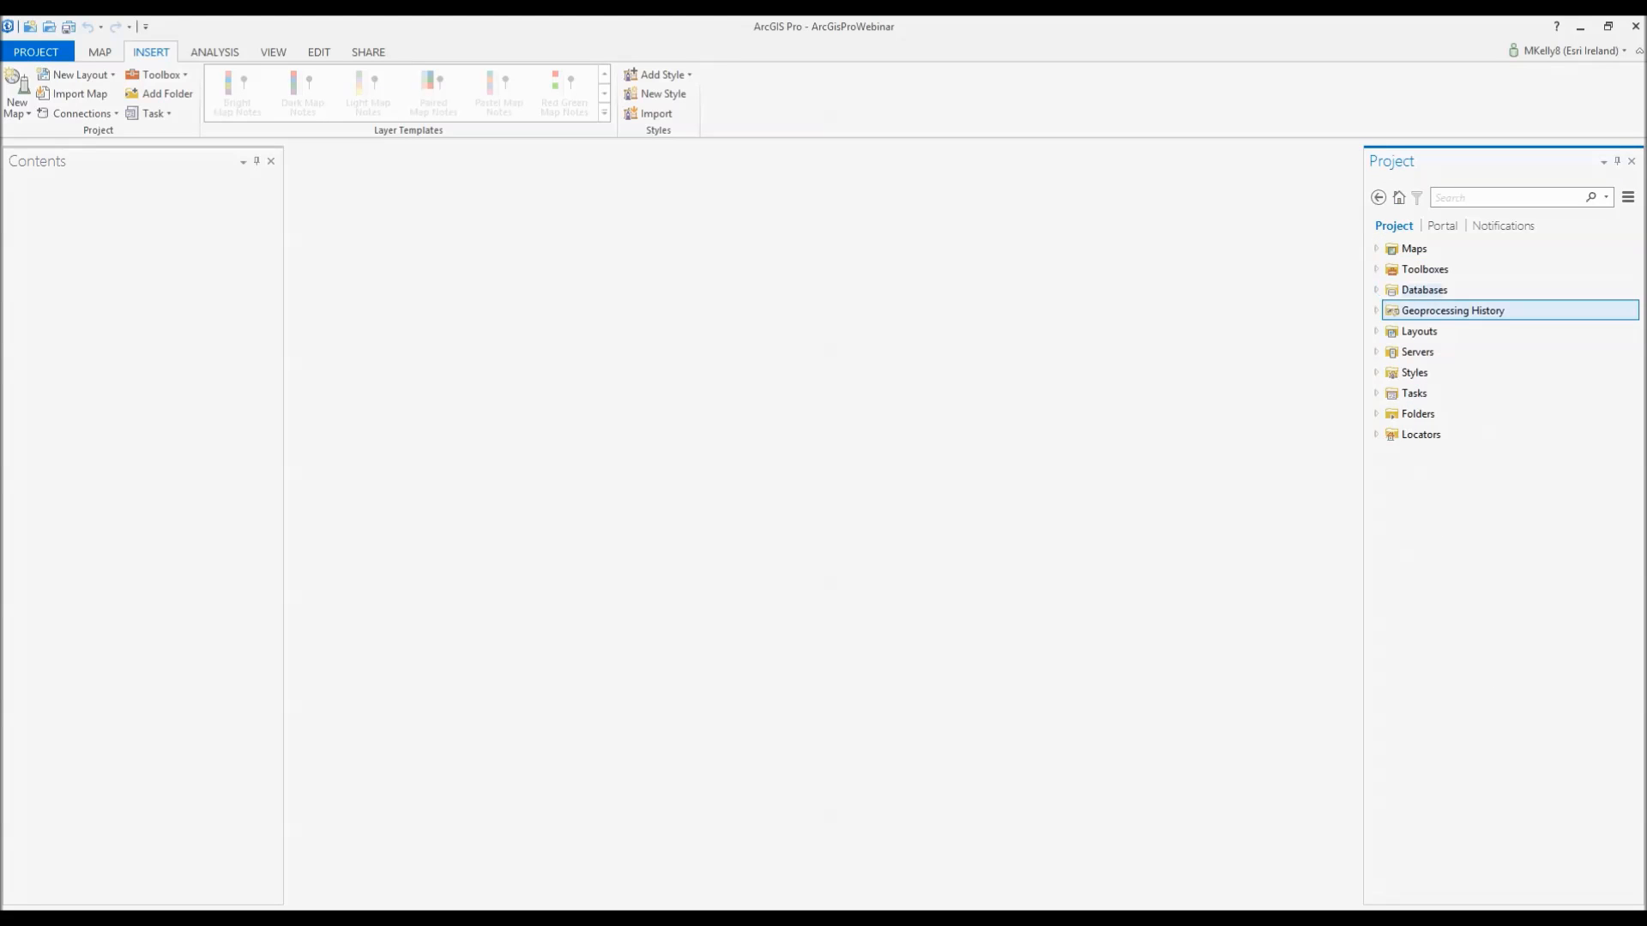
drag(1441, 161, 822, 176)
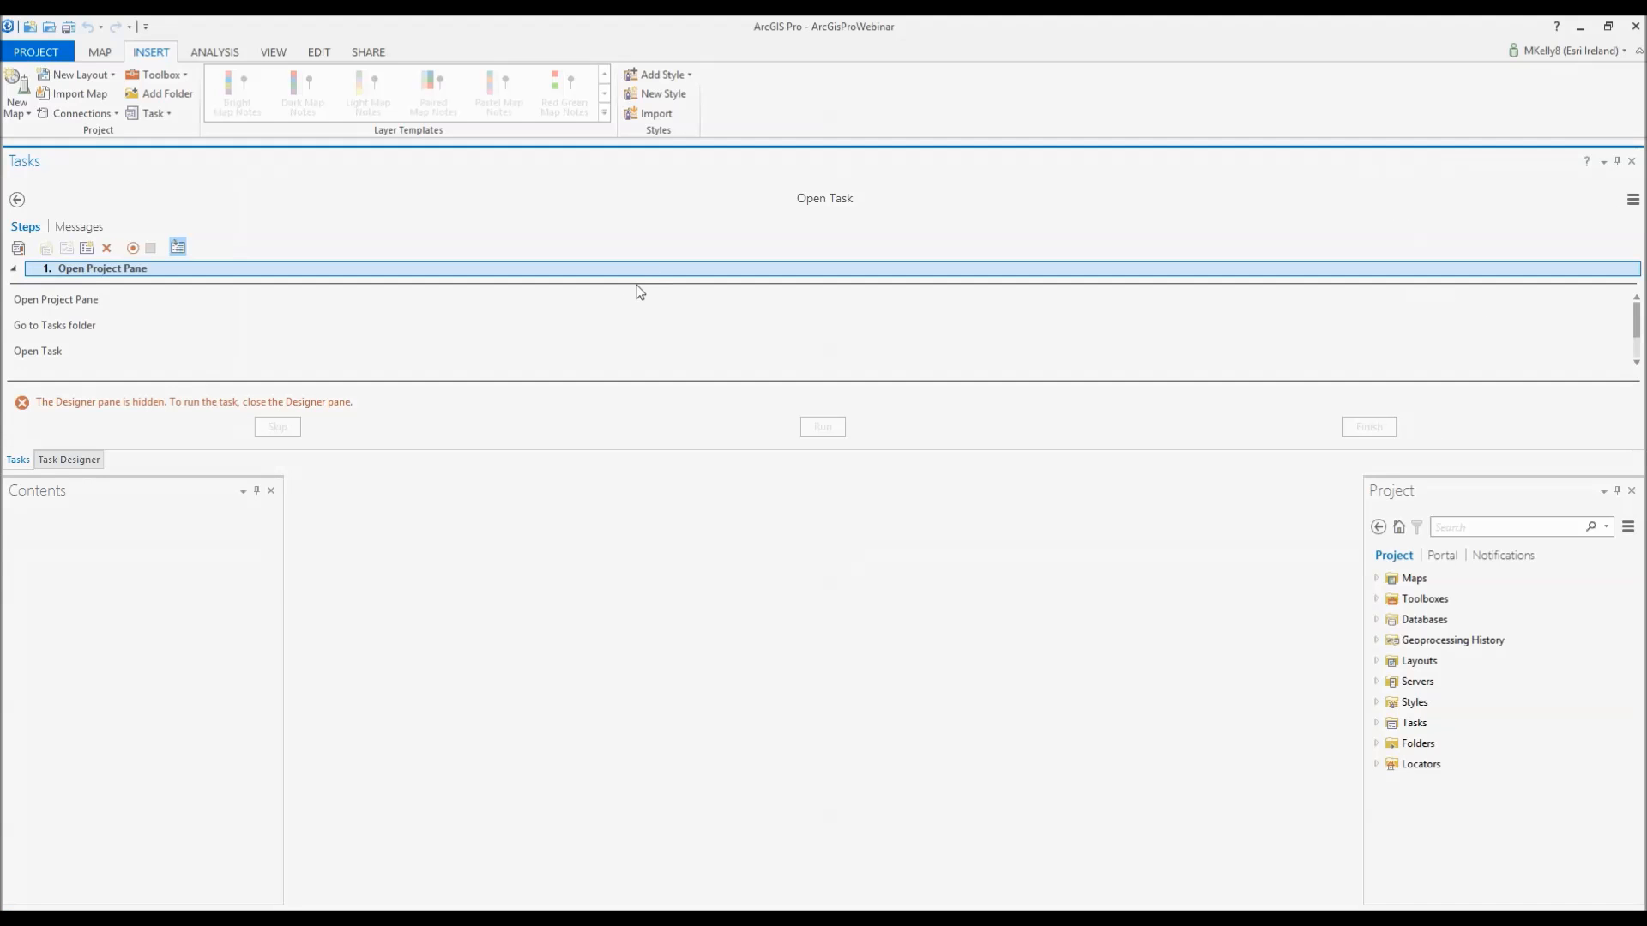
- Return to the Webinar Task list, make its pane taller and expand the Create Custom Map and ArcGIS Pro Overview groups
click(17, 199)
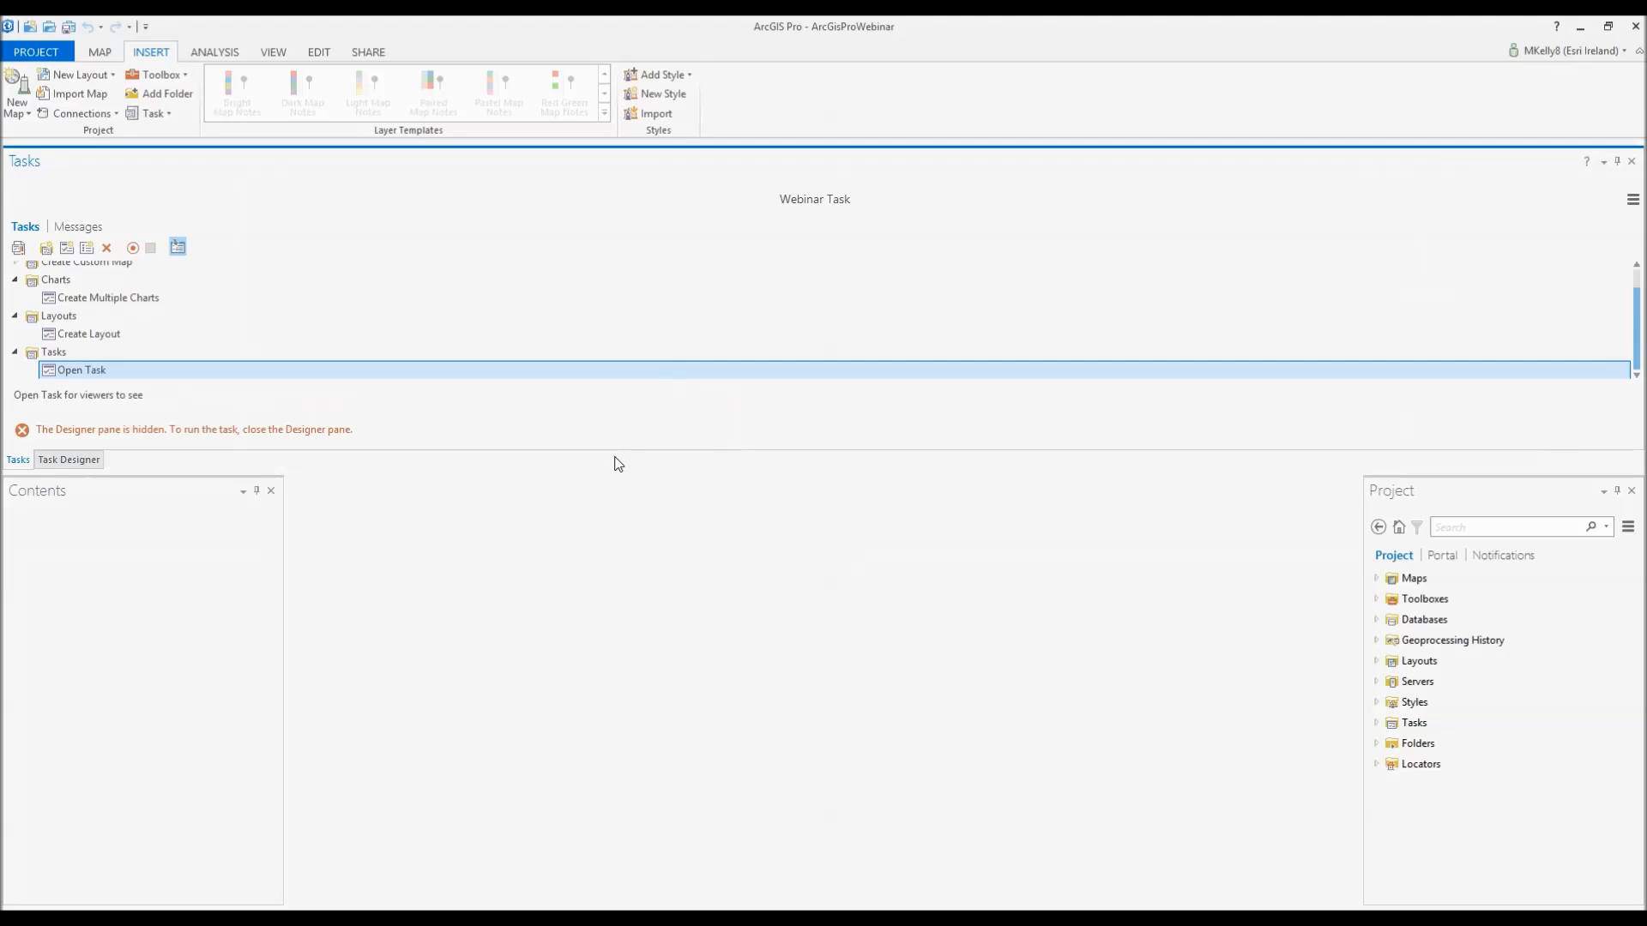
drag(615, 473, 616, 654)
click(357, 461)
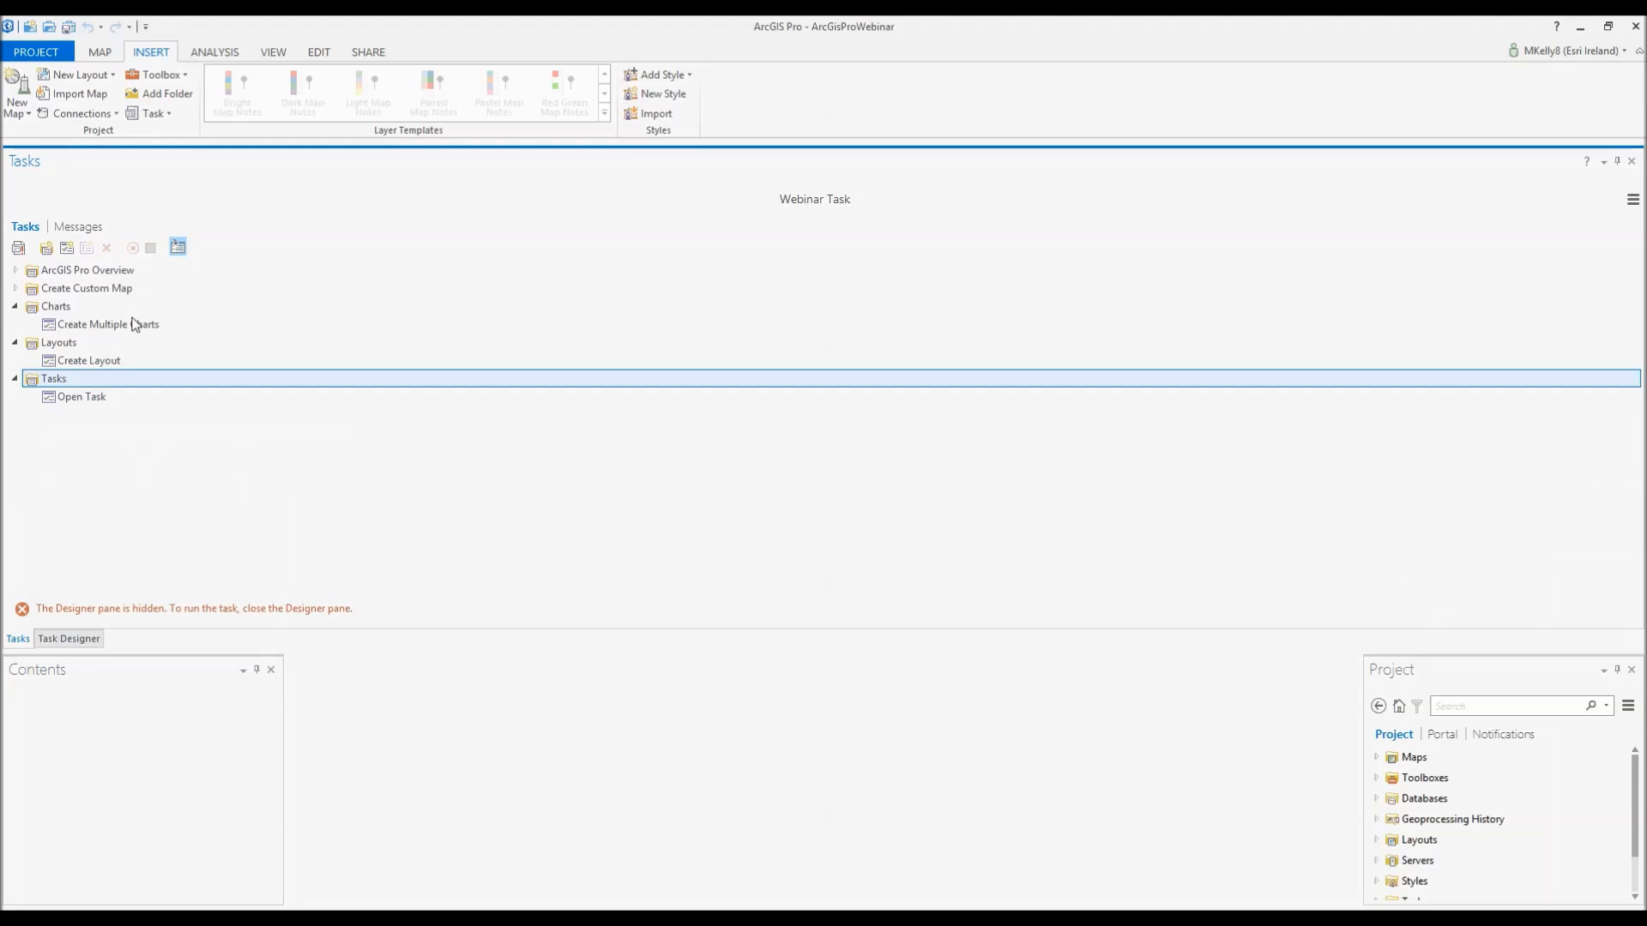
click(16, 288)
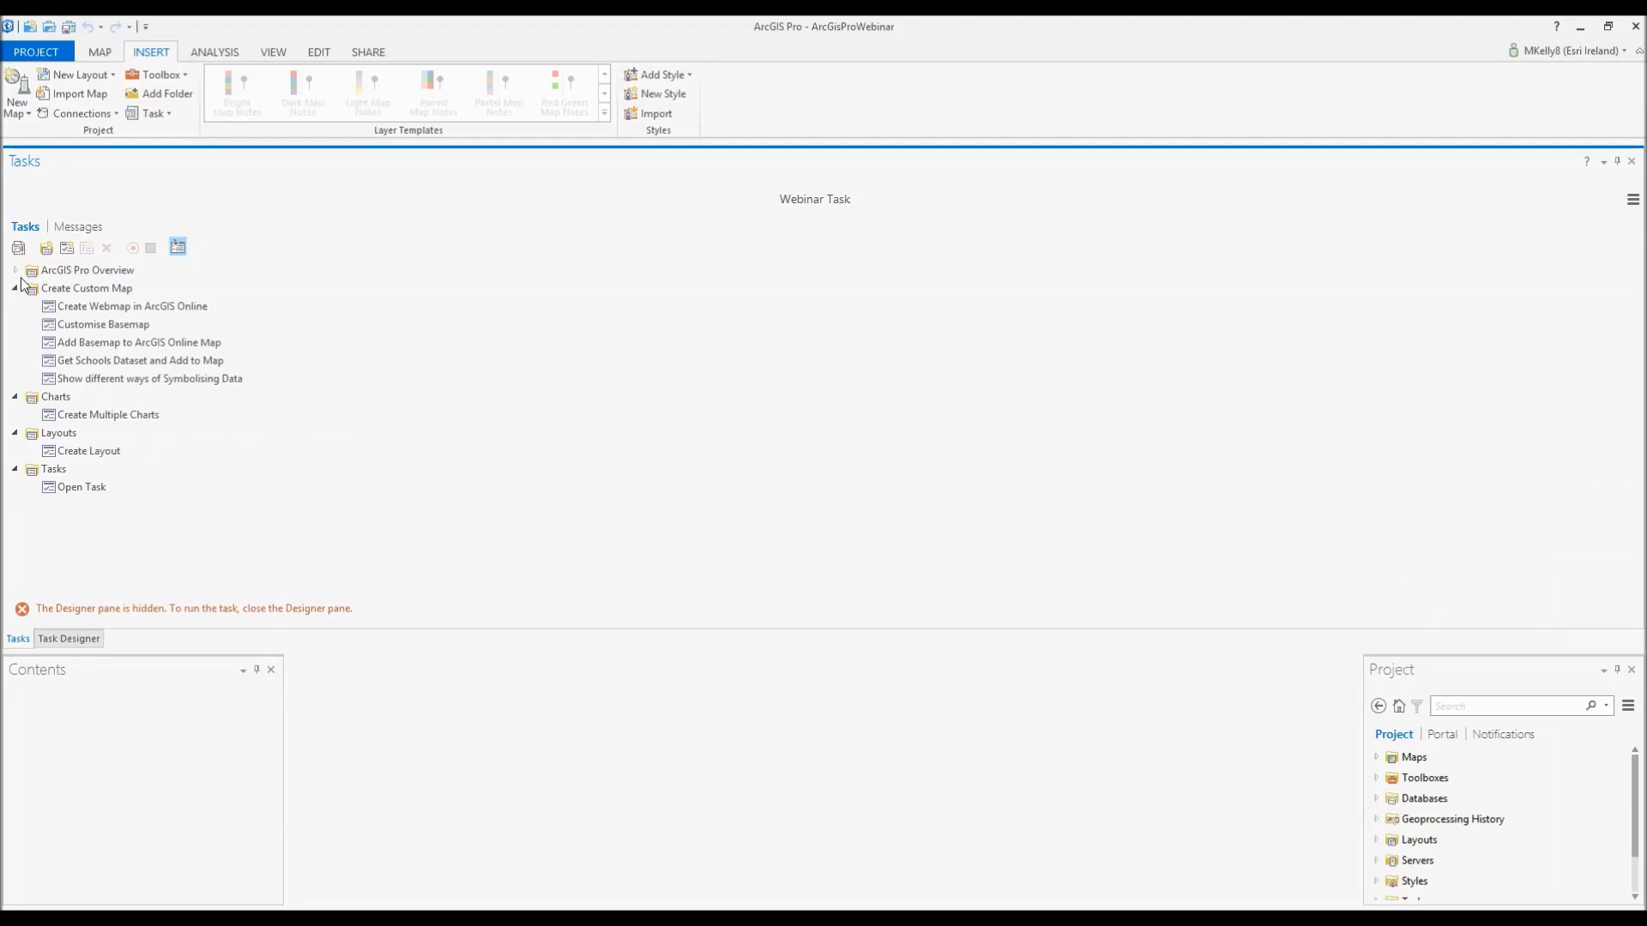
click(16, 271)
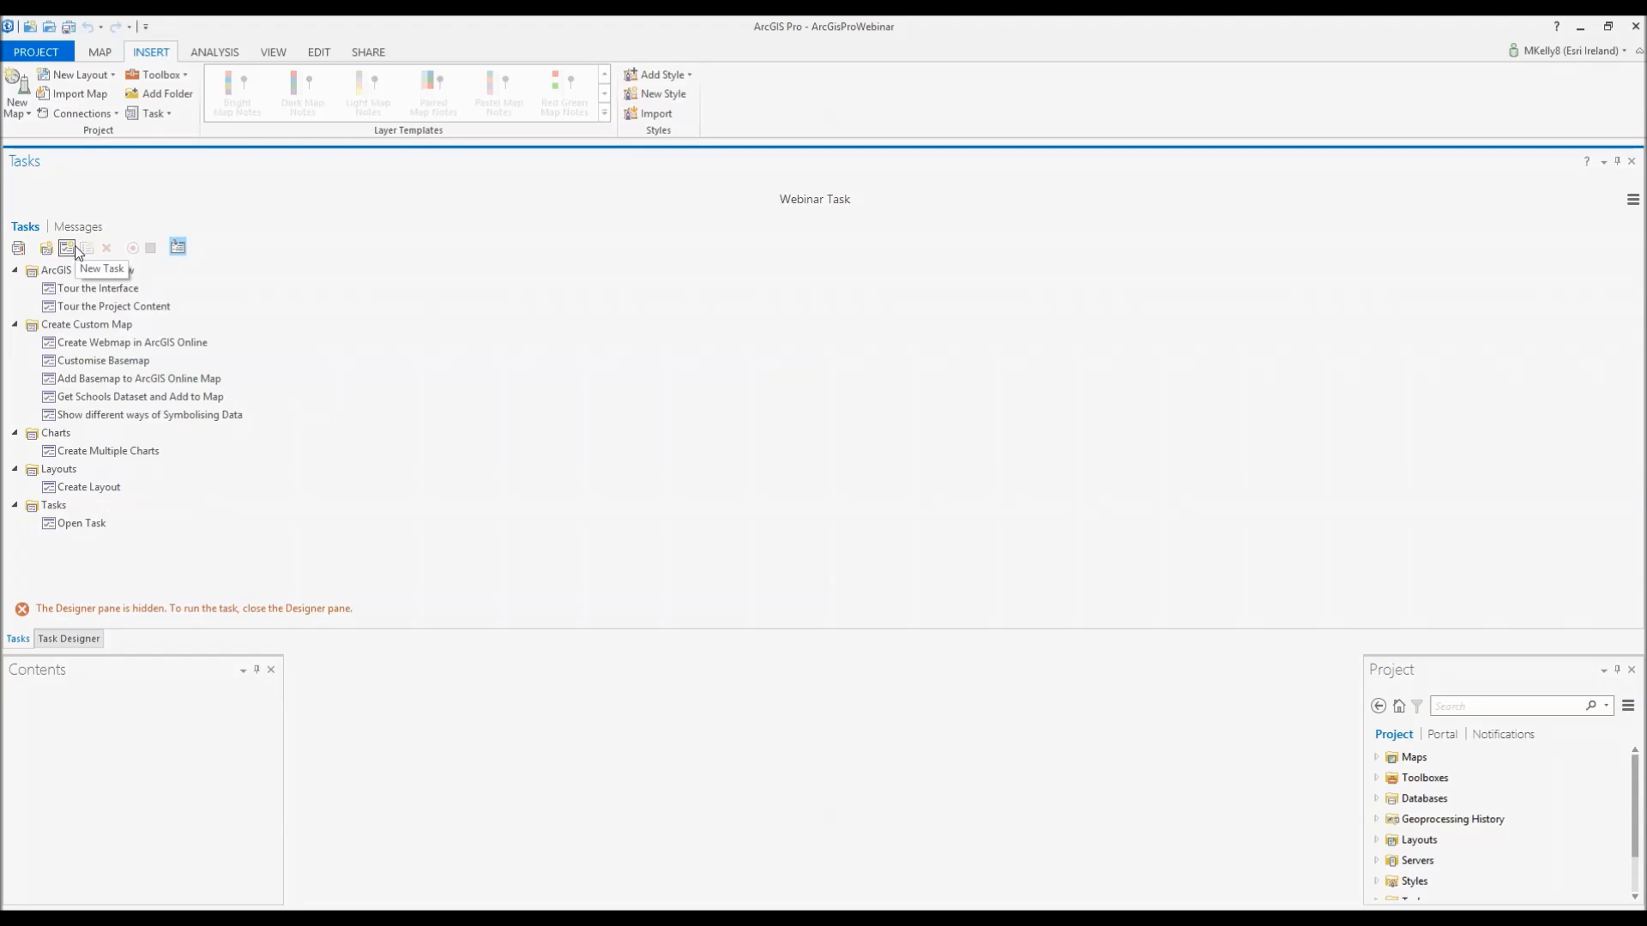
- Open the Tour the Interface task and read the instructions of its Ribbon-Based, Contextual Tabs and Arrange Userface Elements steps
double_click(128, 294)
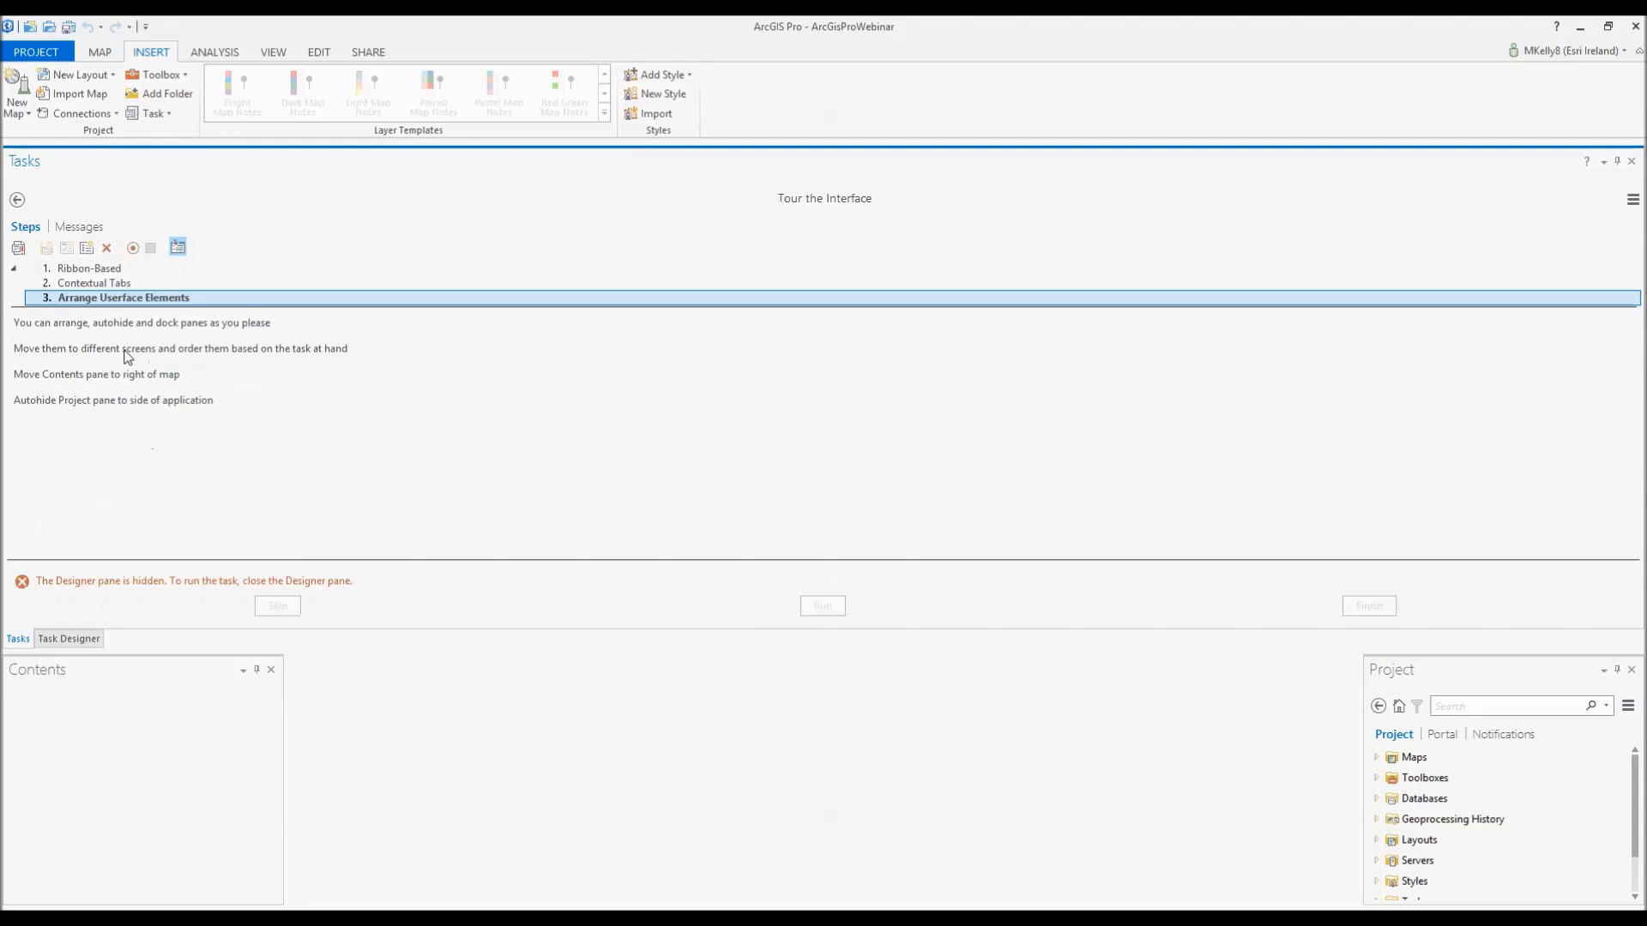
click(120, 269)
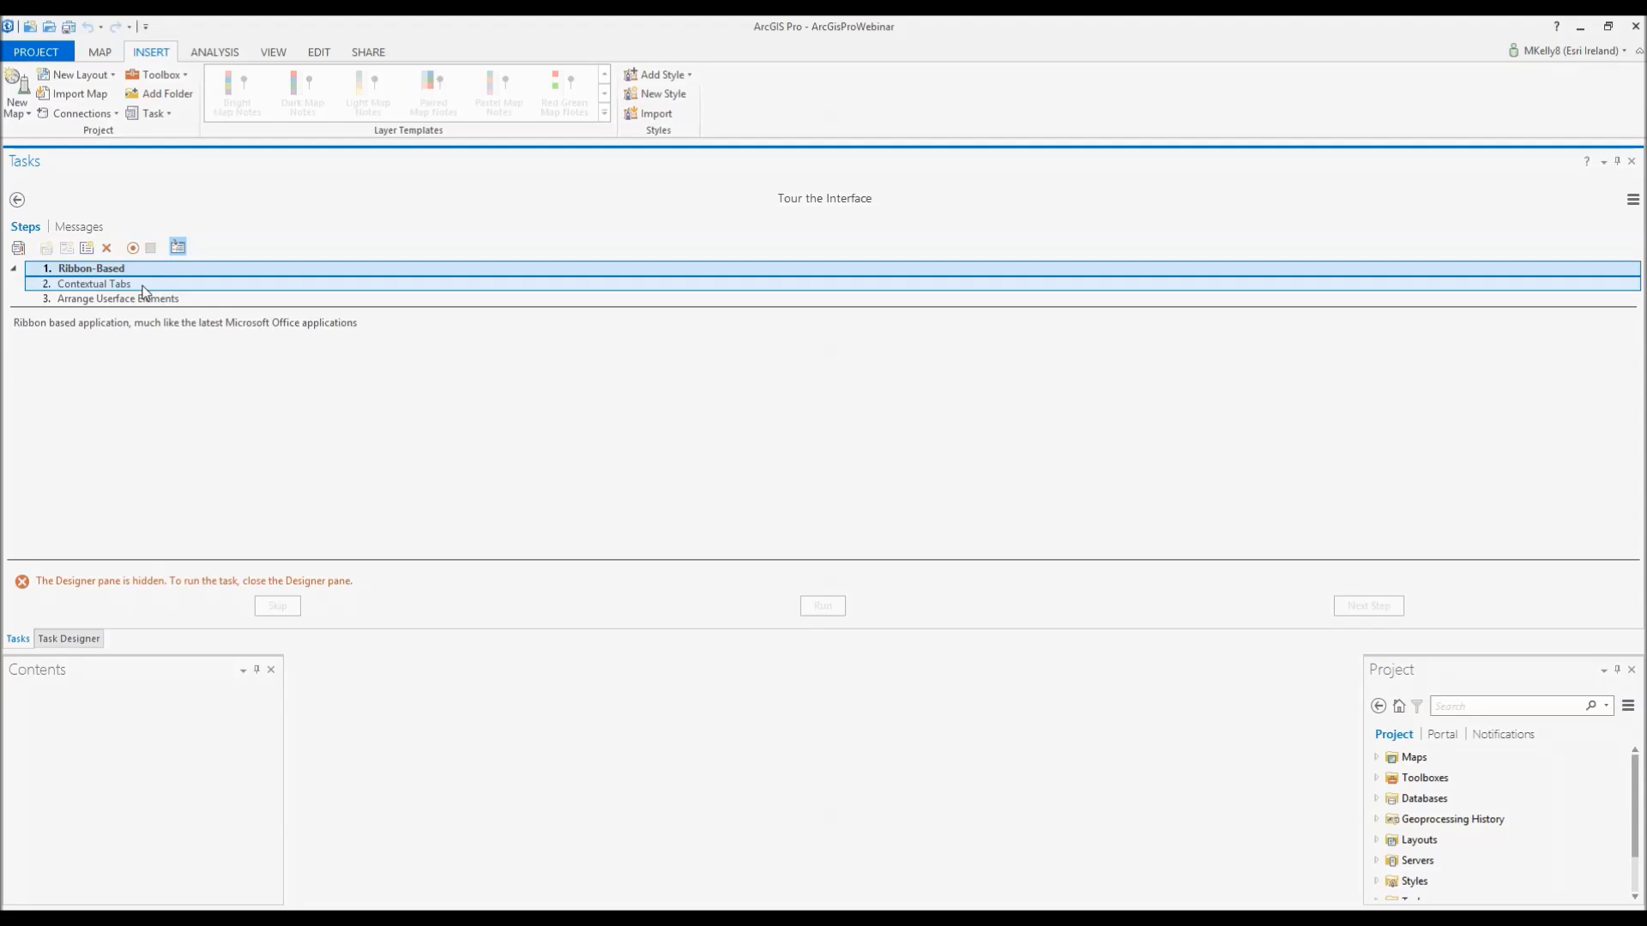
click(142, 284)
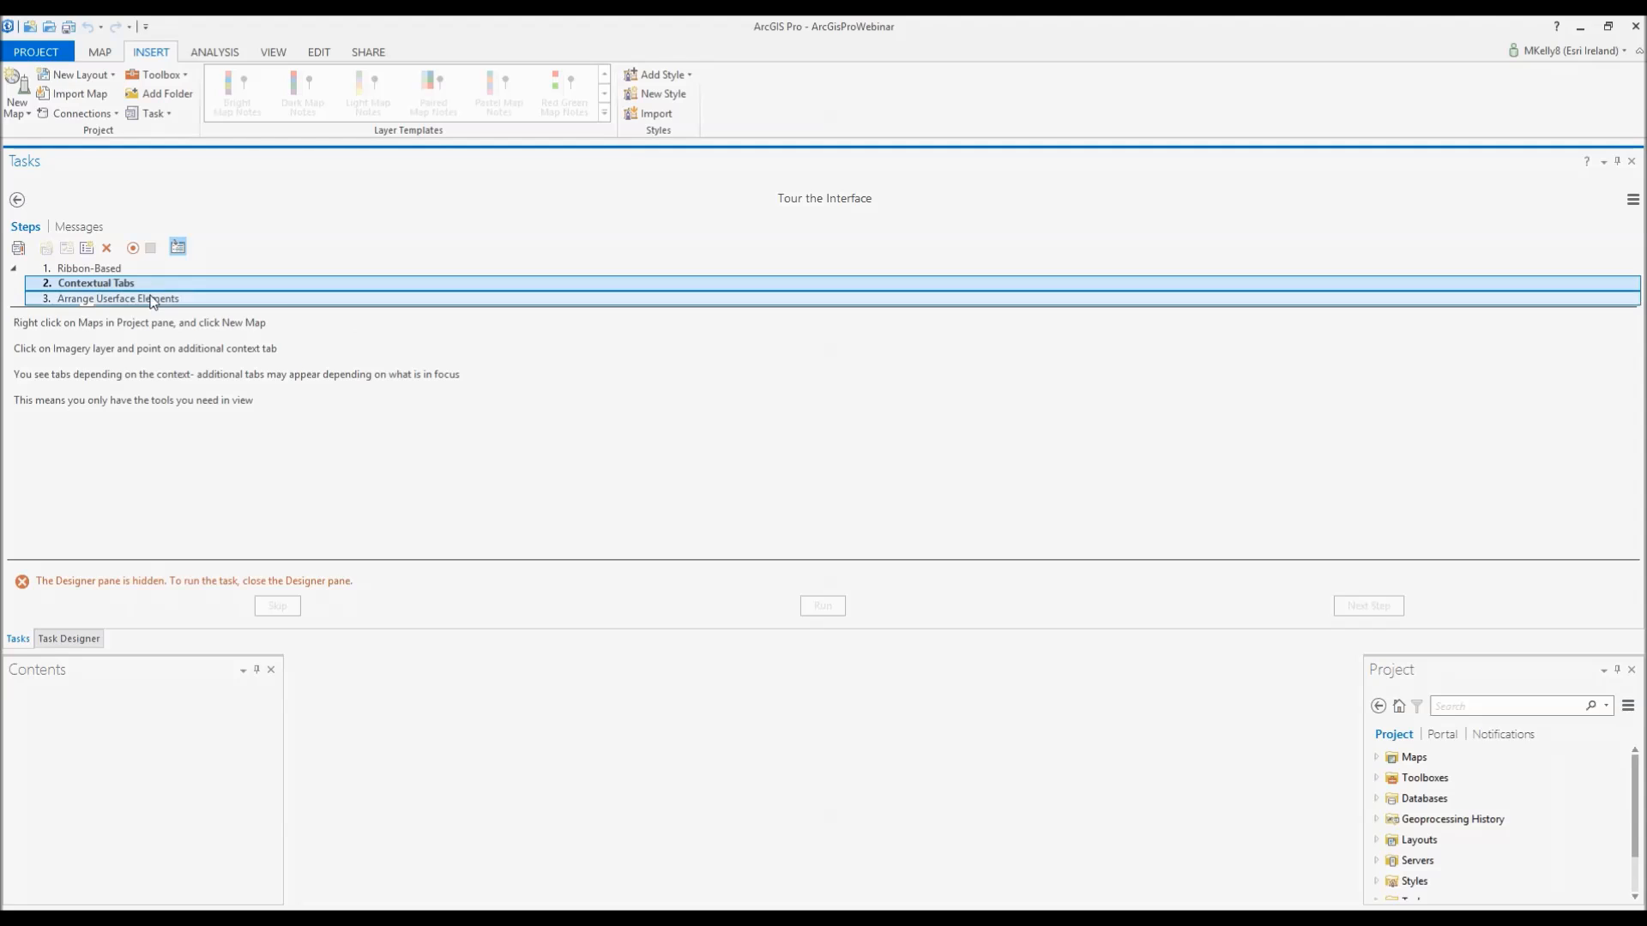
click(172, 298)
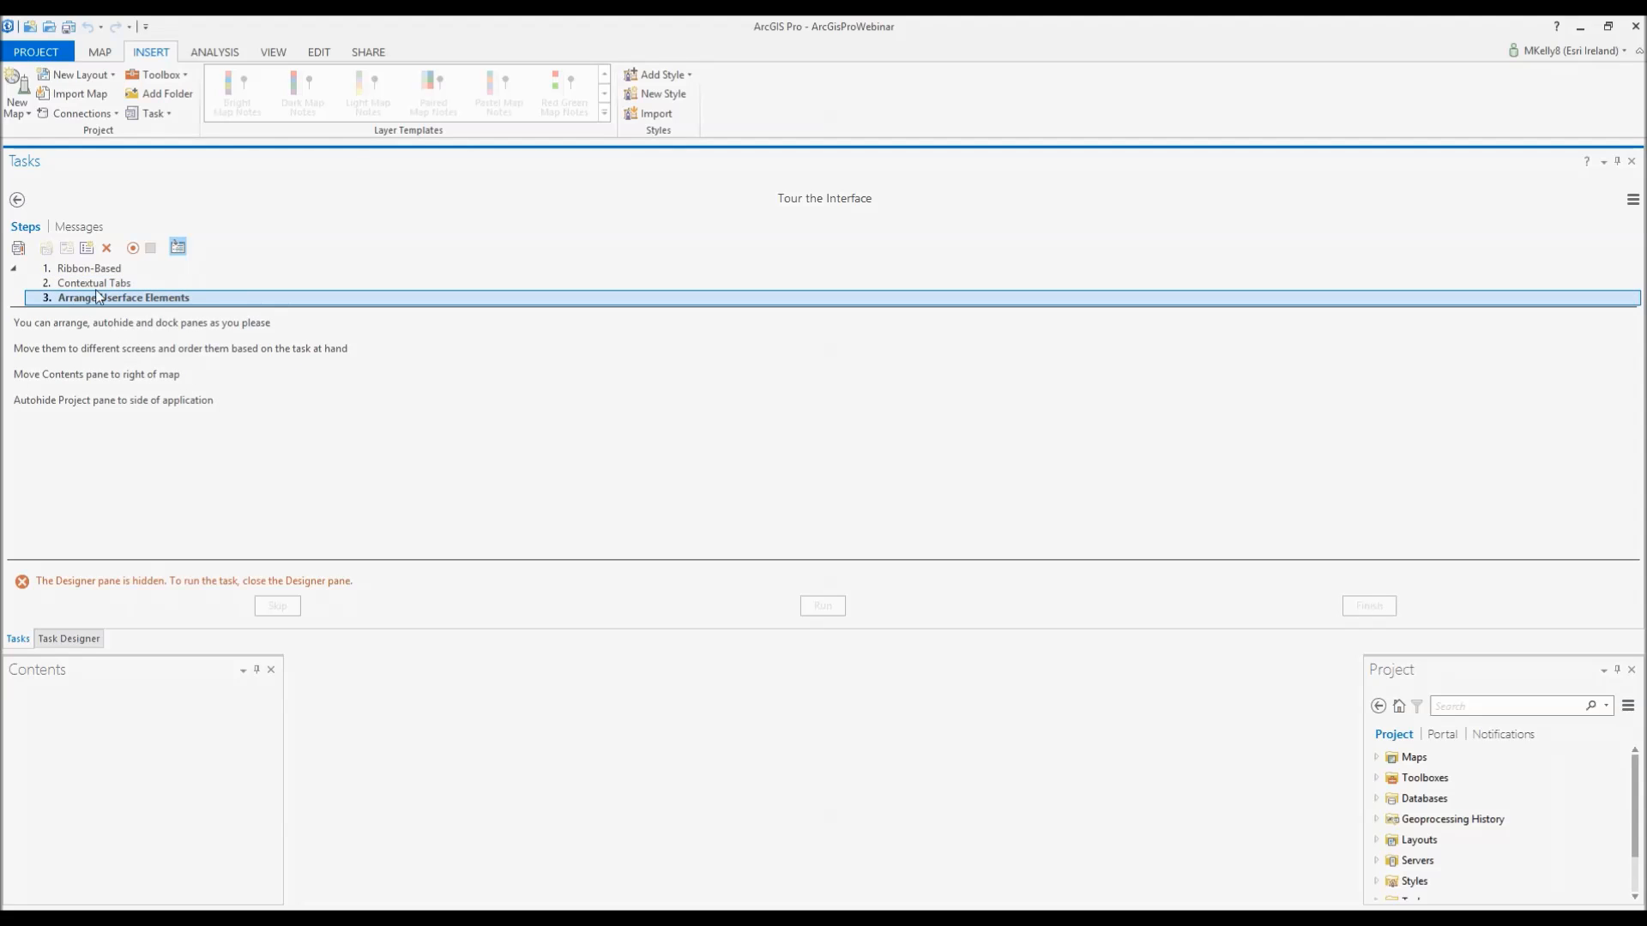
- Open the Tour the Project Content task and examine its Project Templates step's instructions, general settings and actions
click(17, 202)
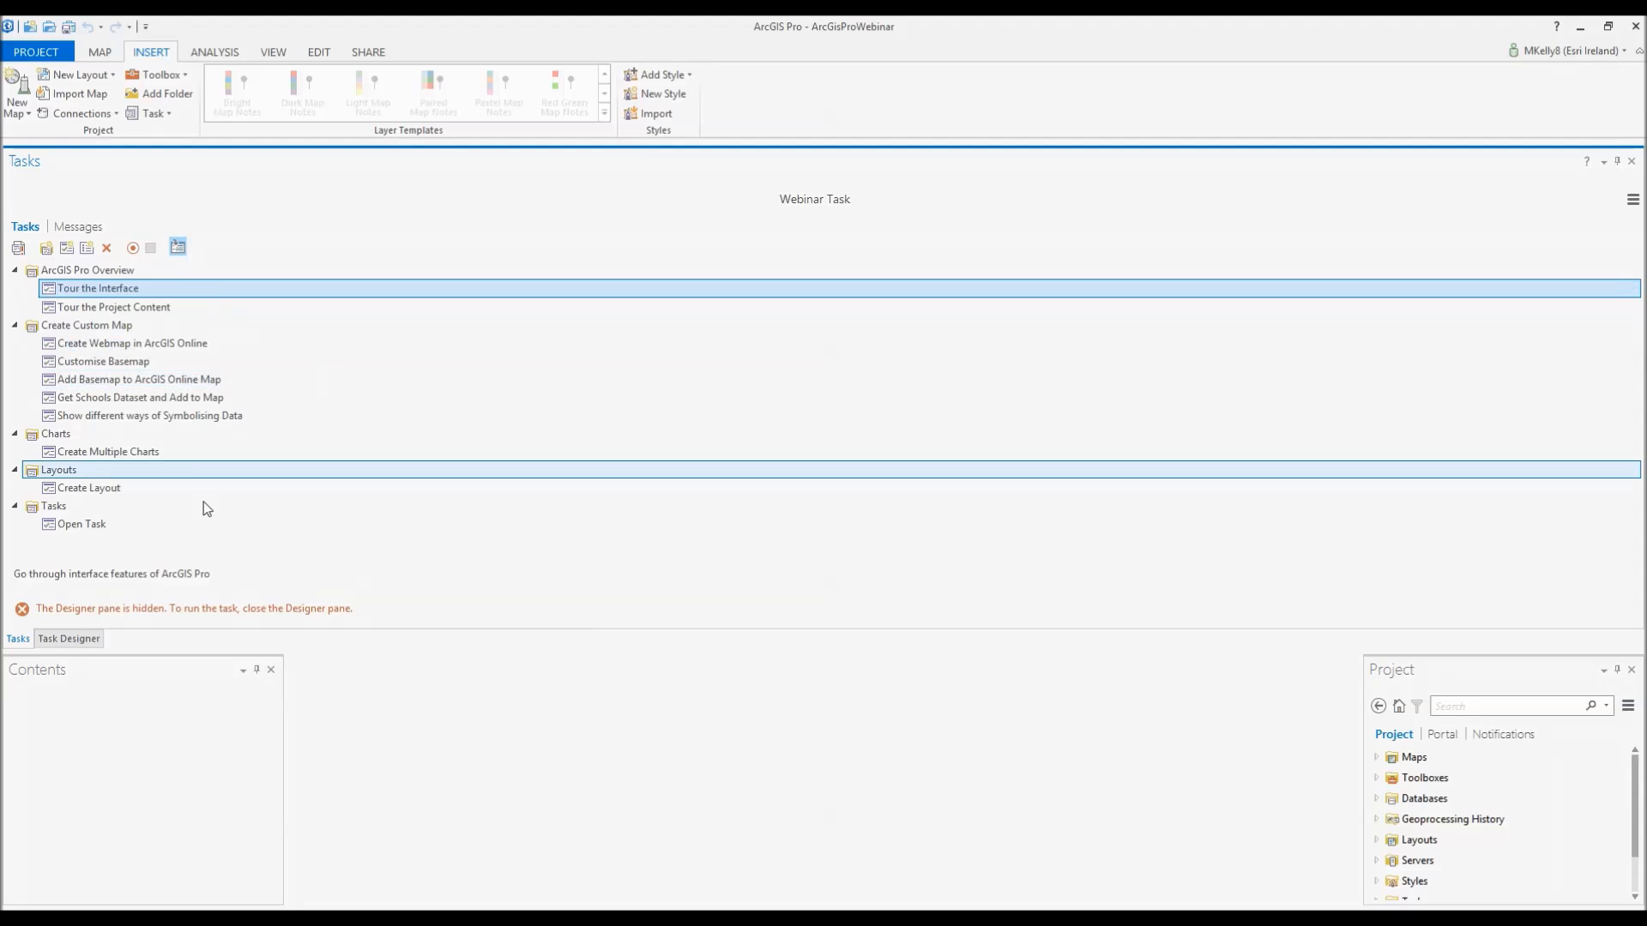
double_click(197, 310)
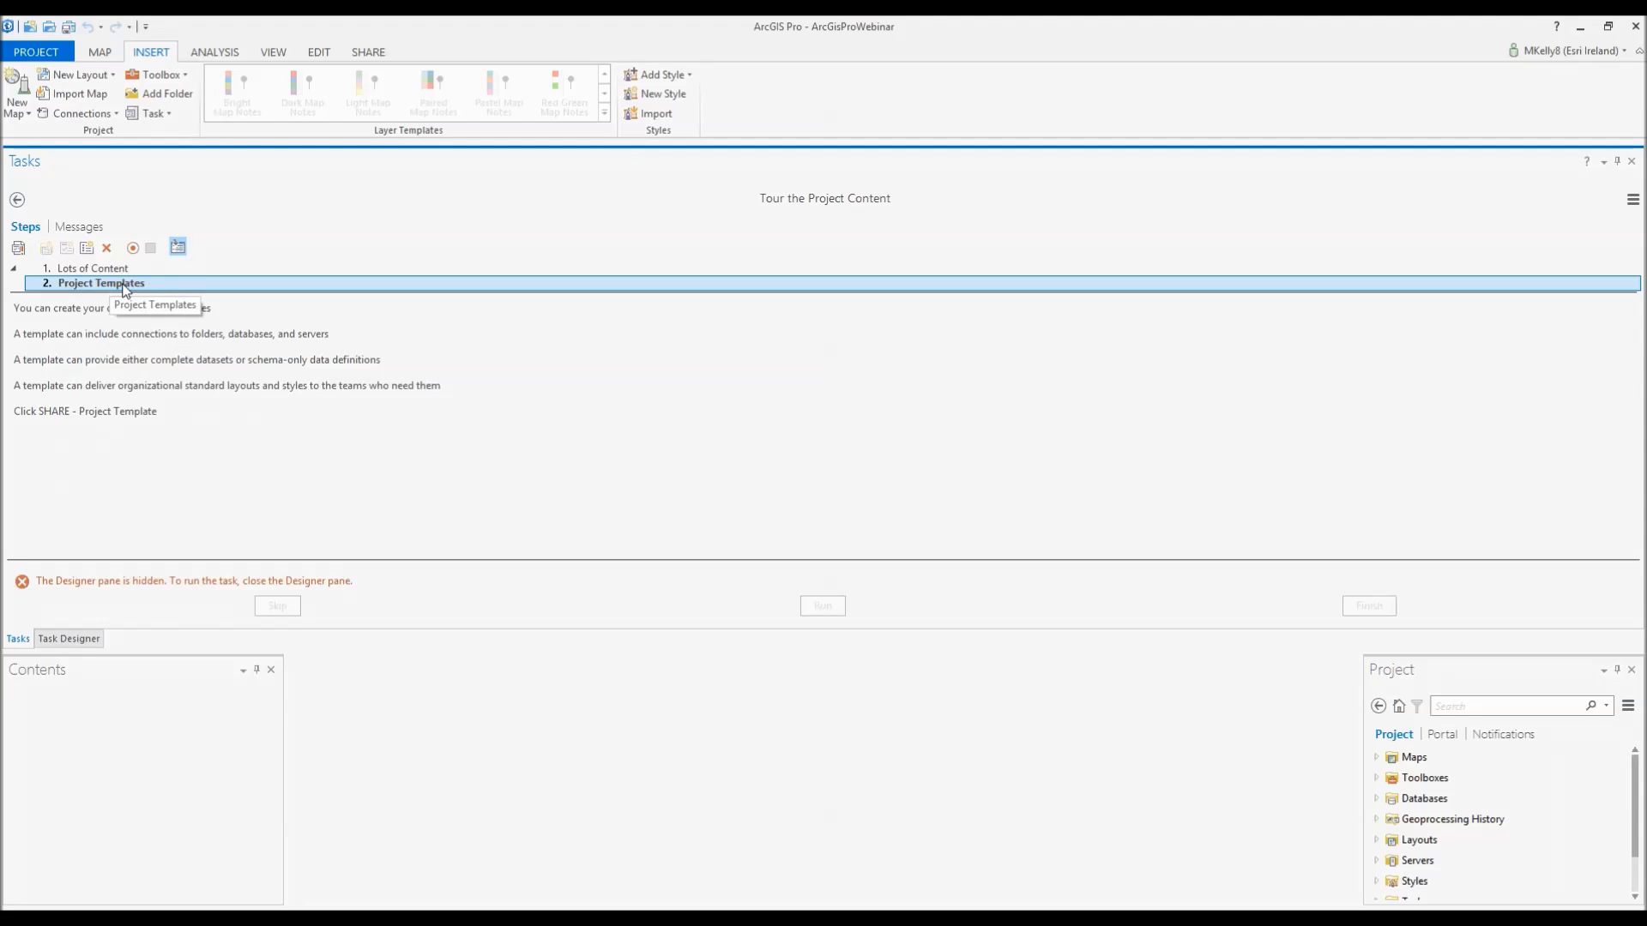
click(74, 639)
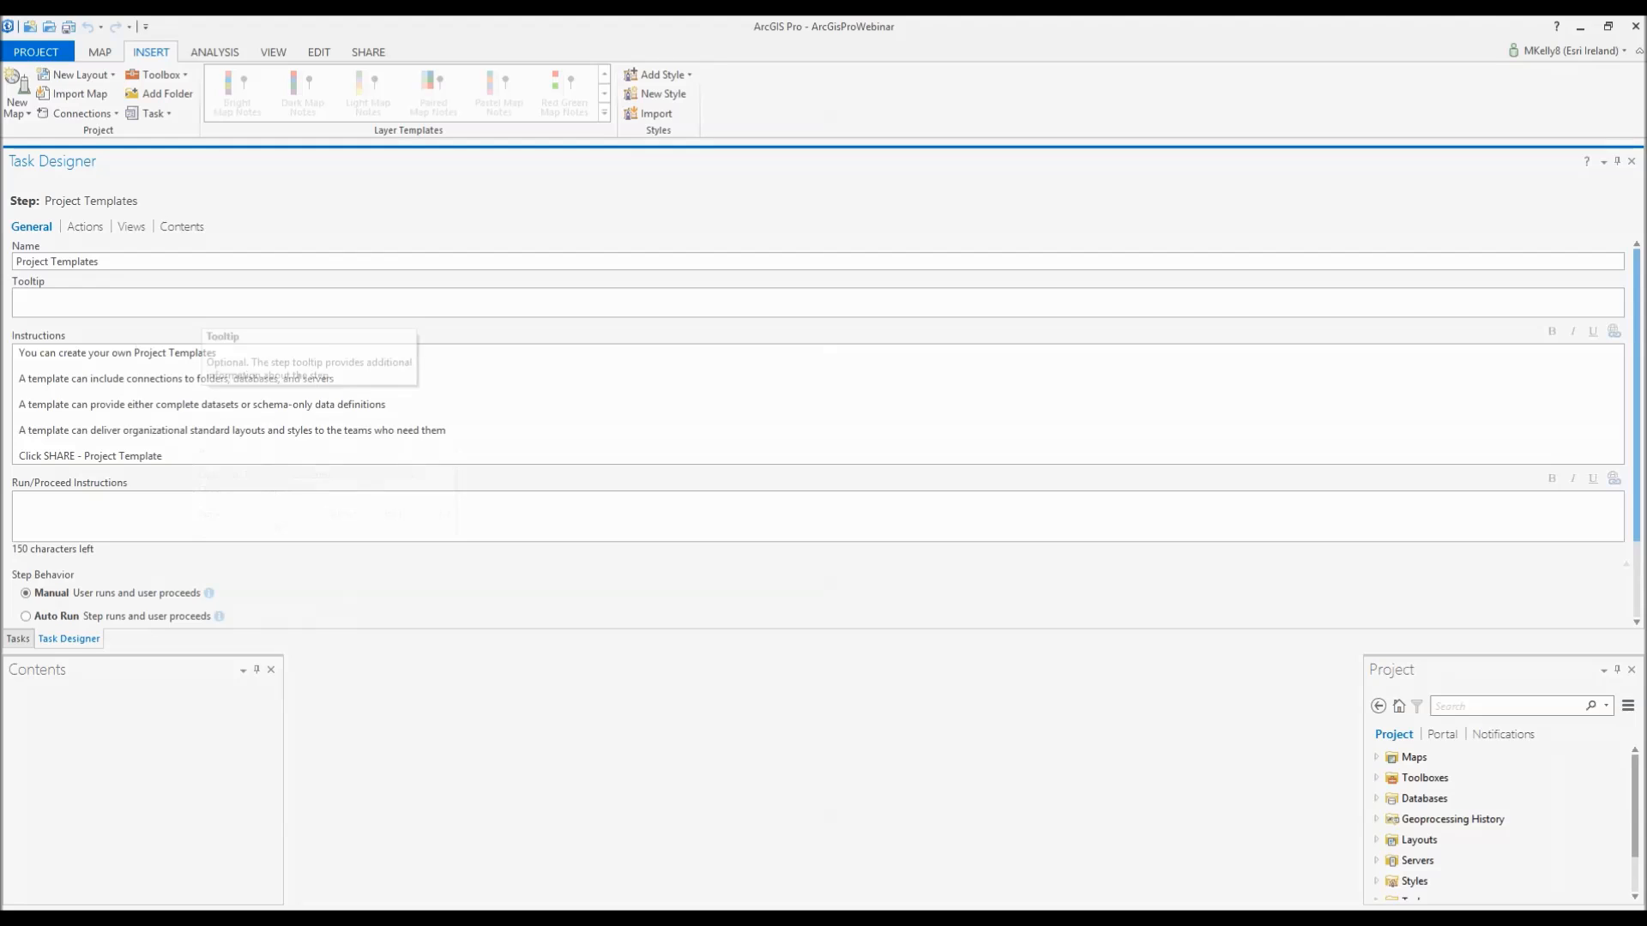
click(83, 227)
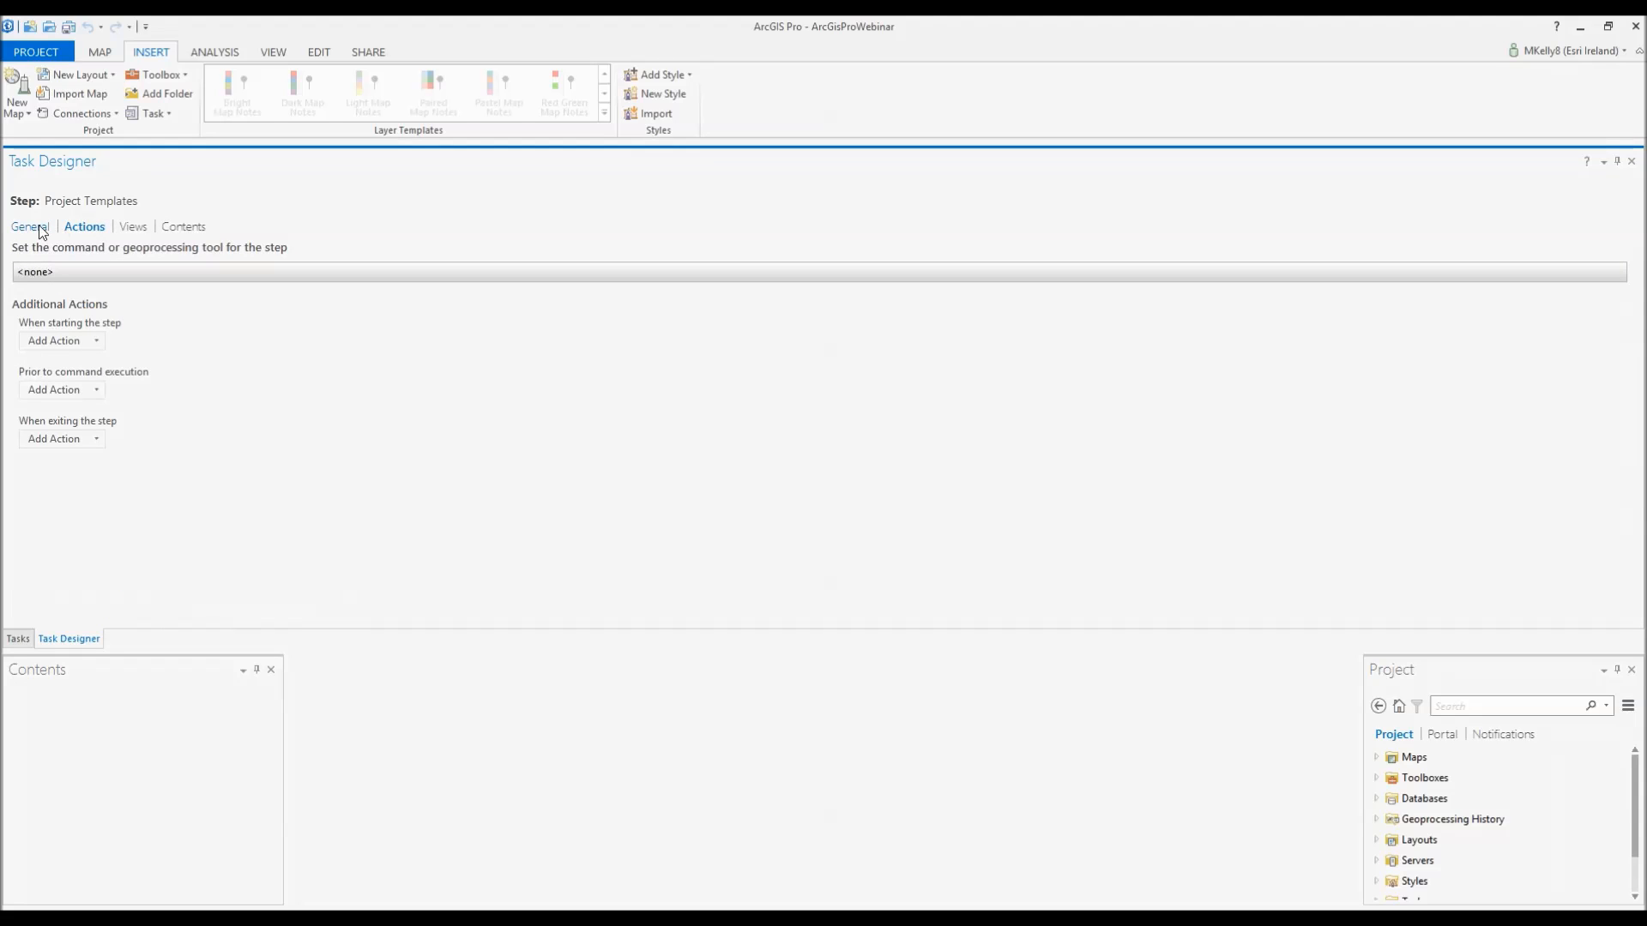
click(31, 227)
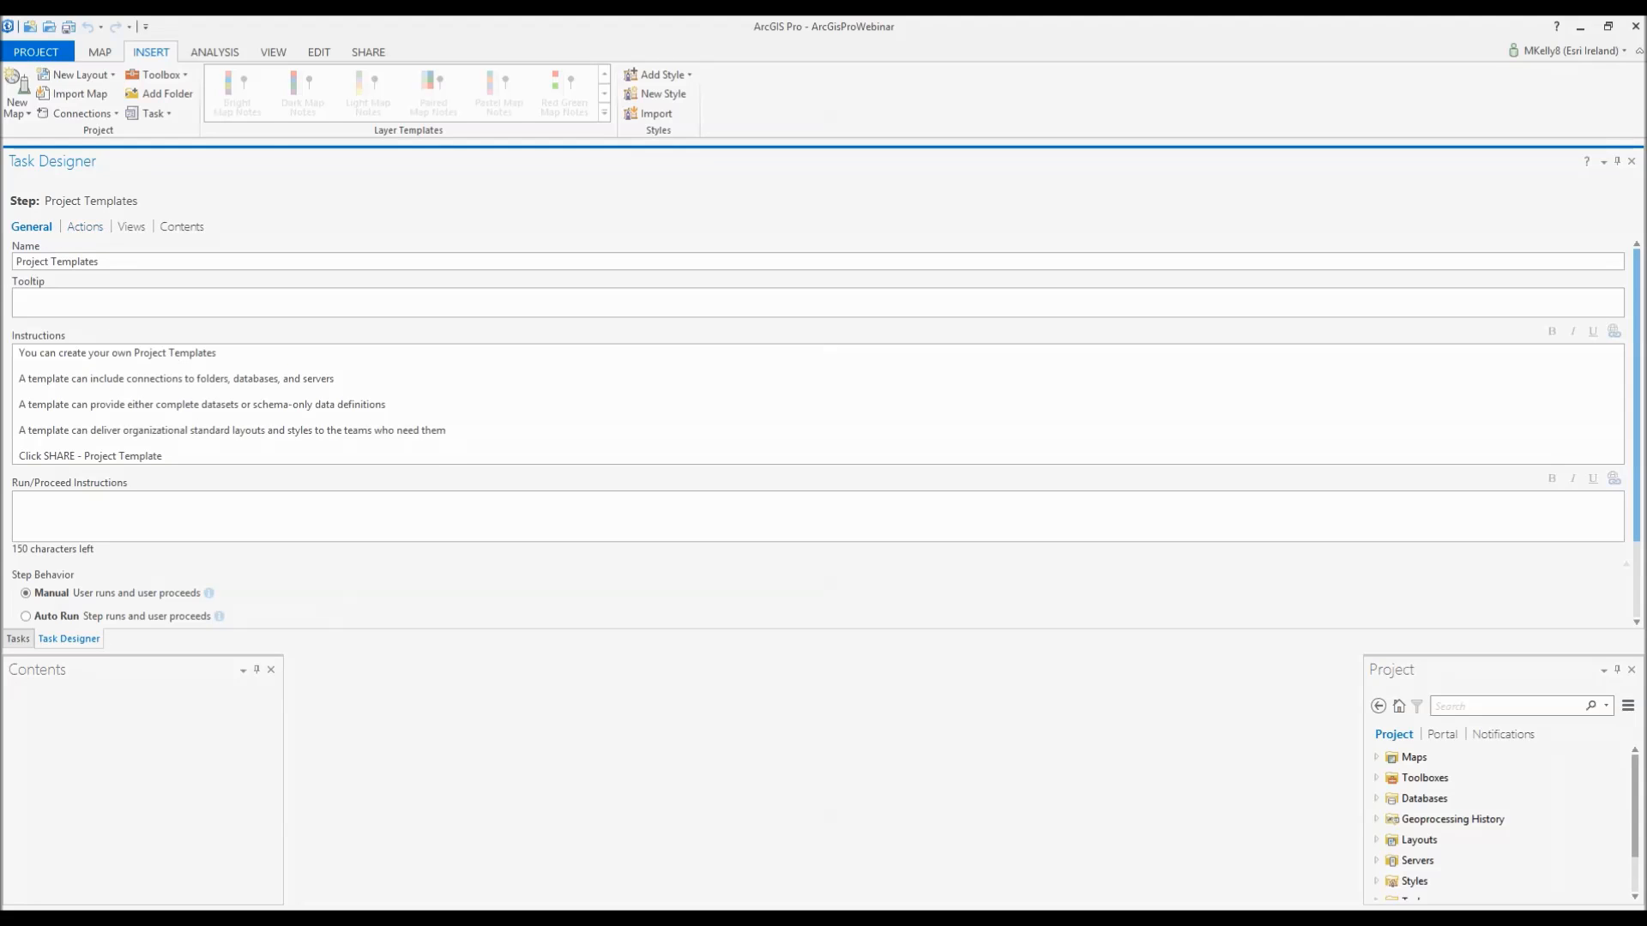
click(18, 639)
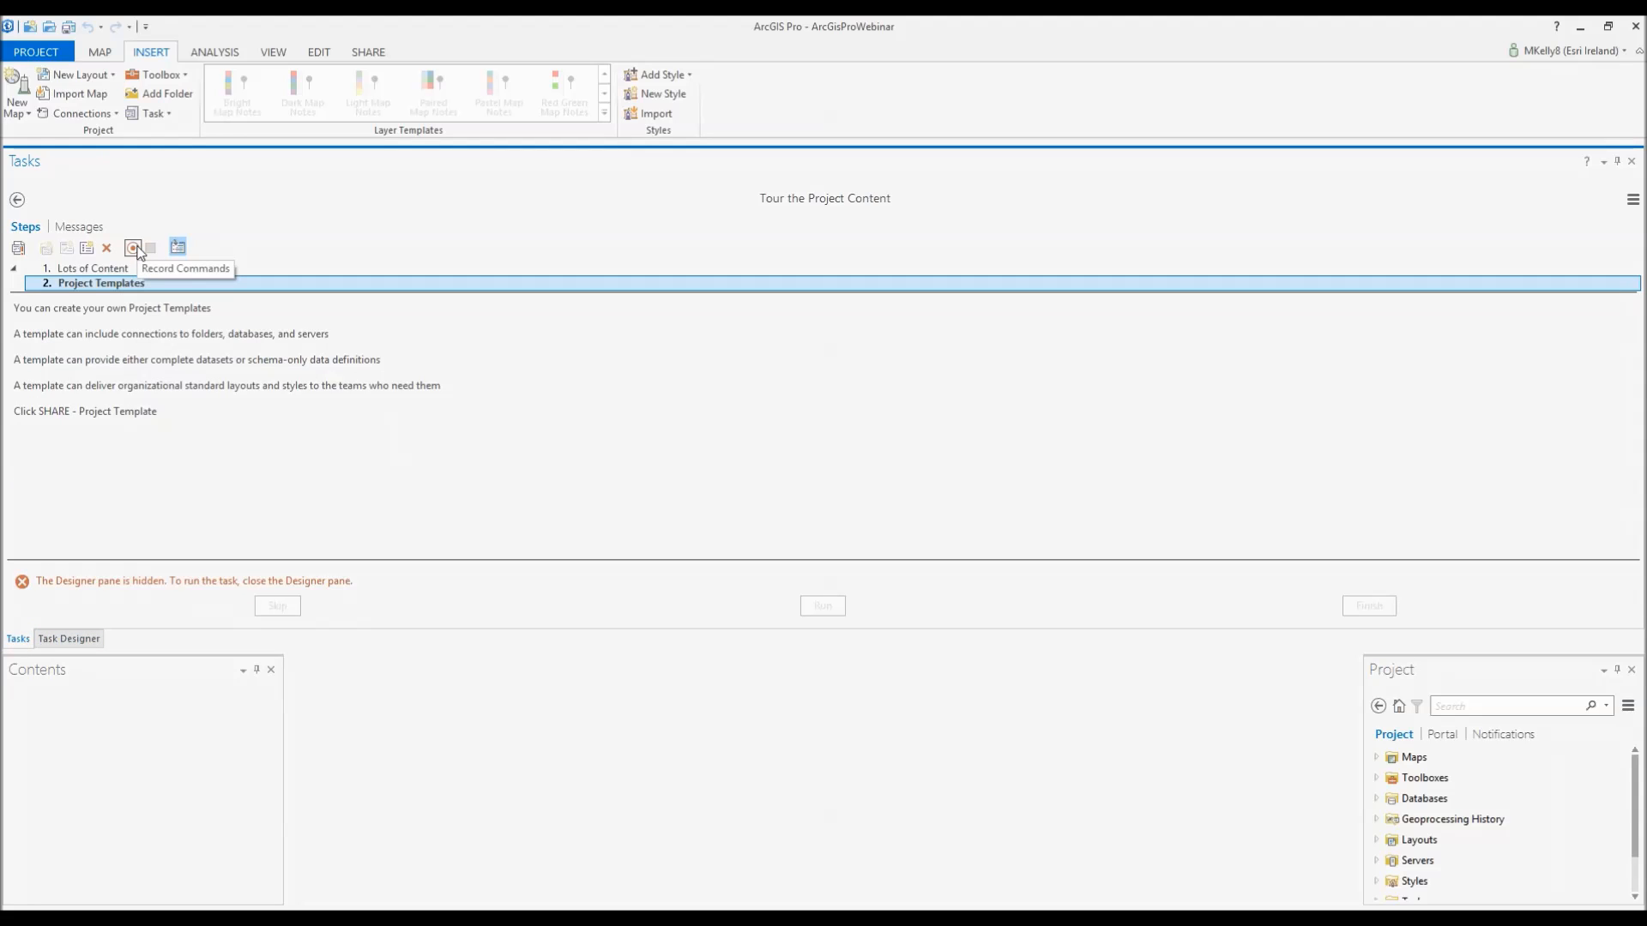
- Review the map, scene and basemap options for inserting a new map into the project
click(100, 52)
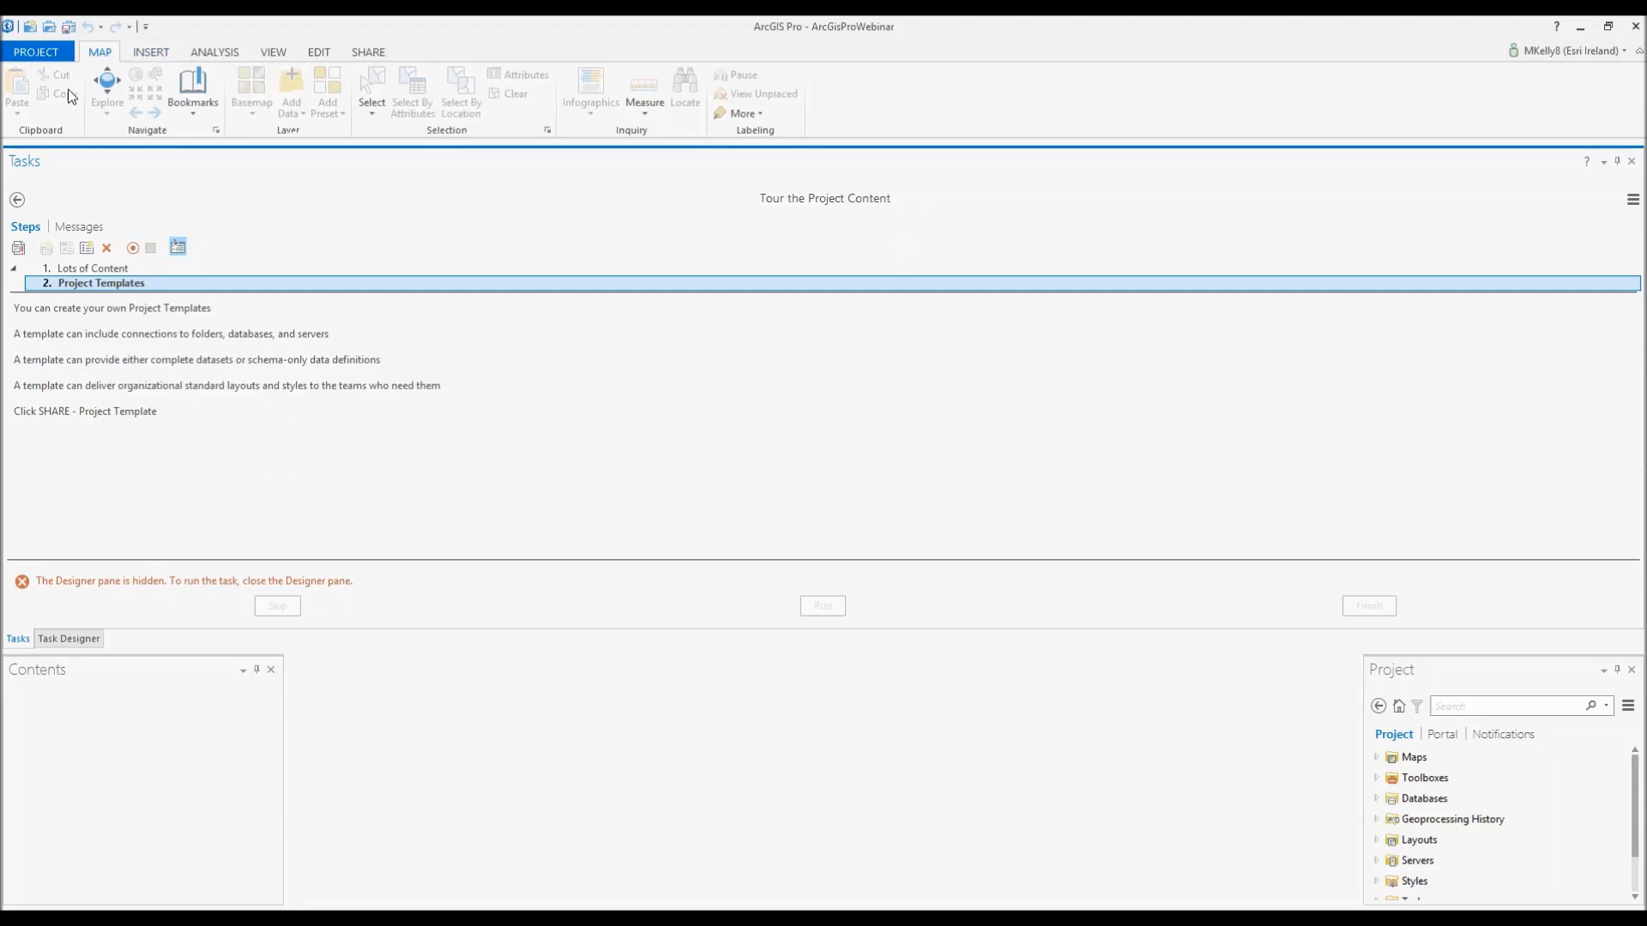
click(152, 53)
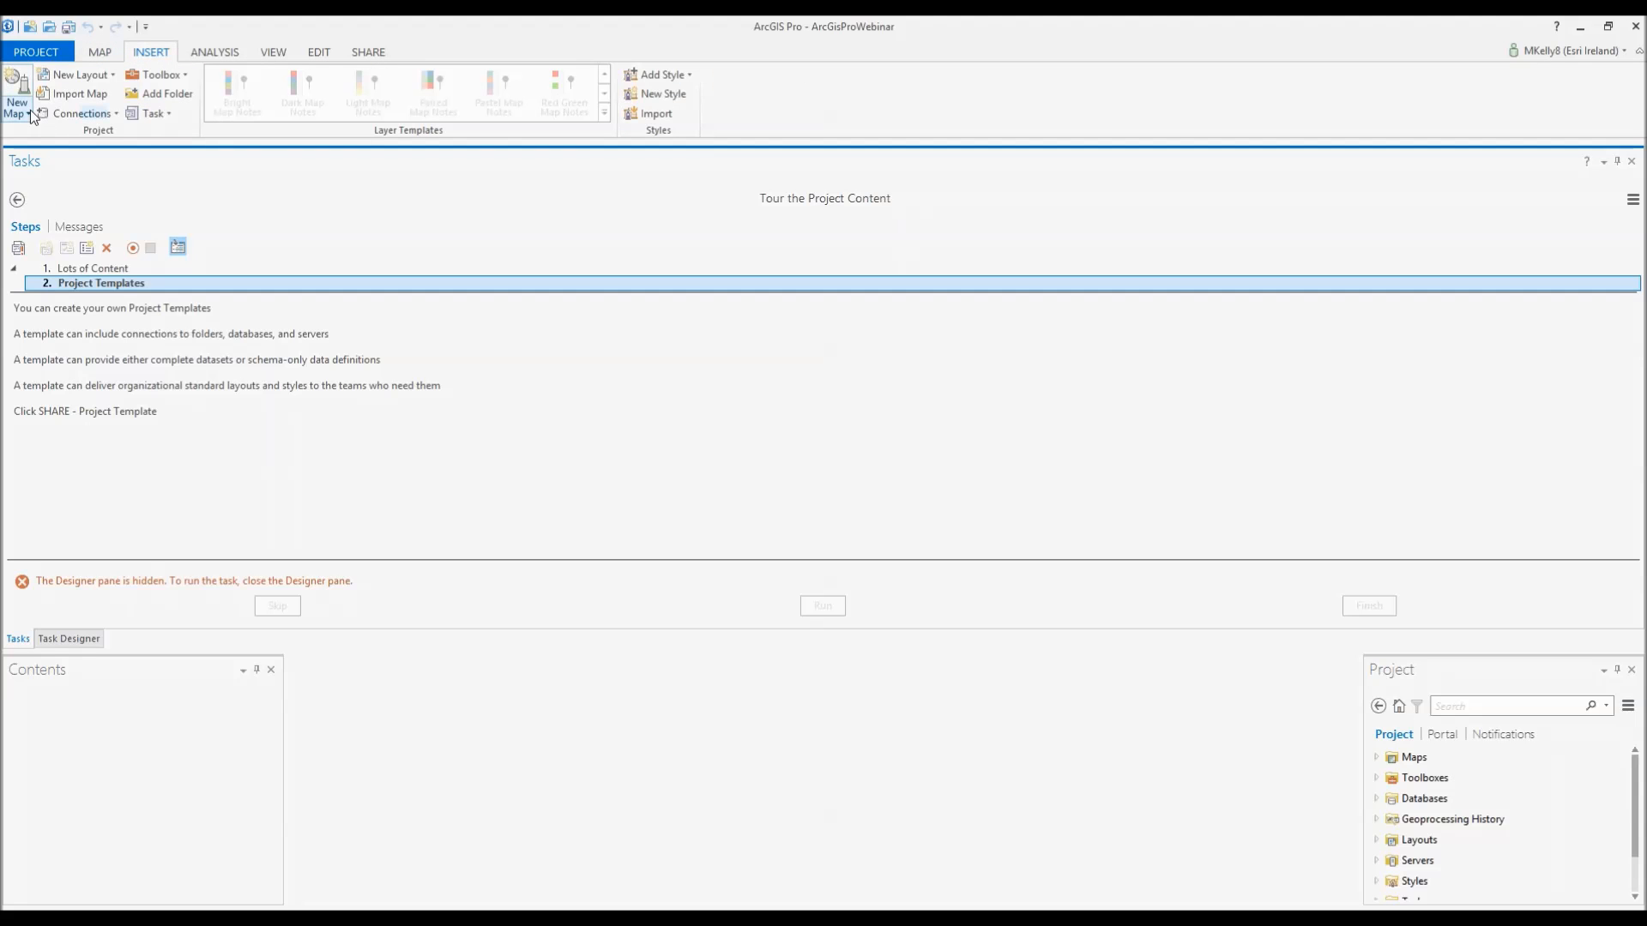
click(30, 114)
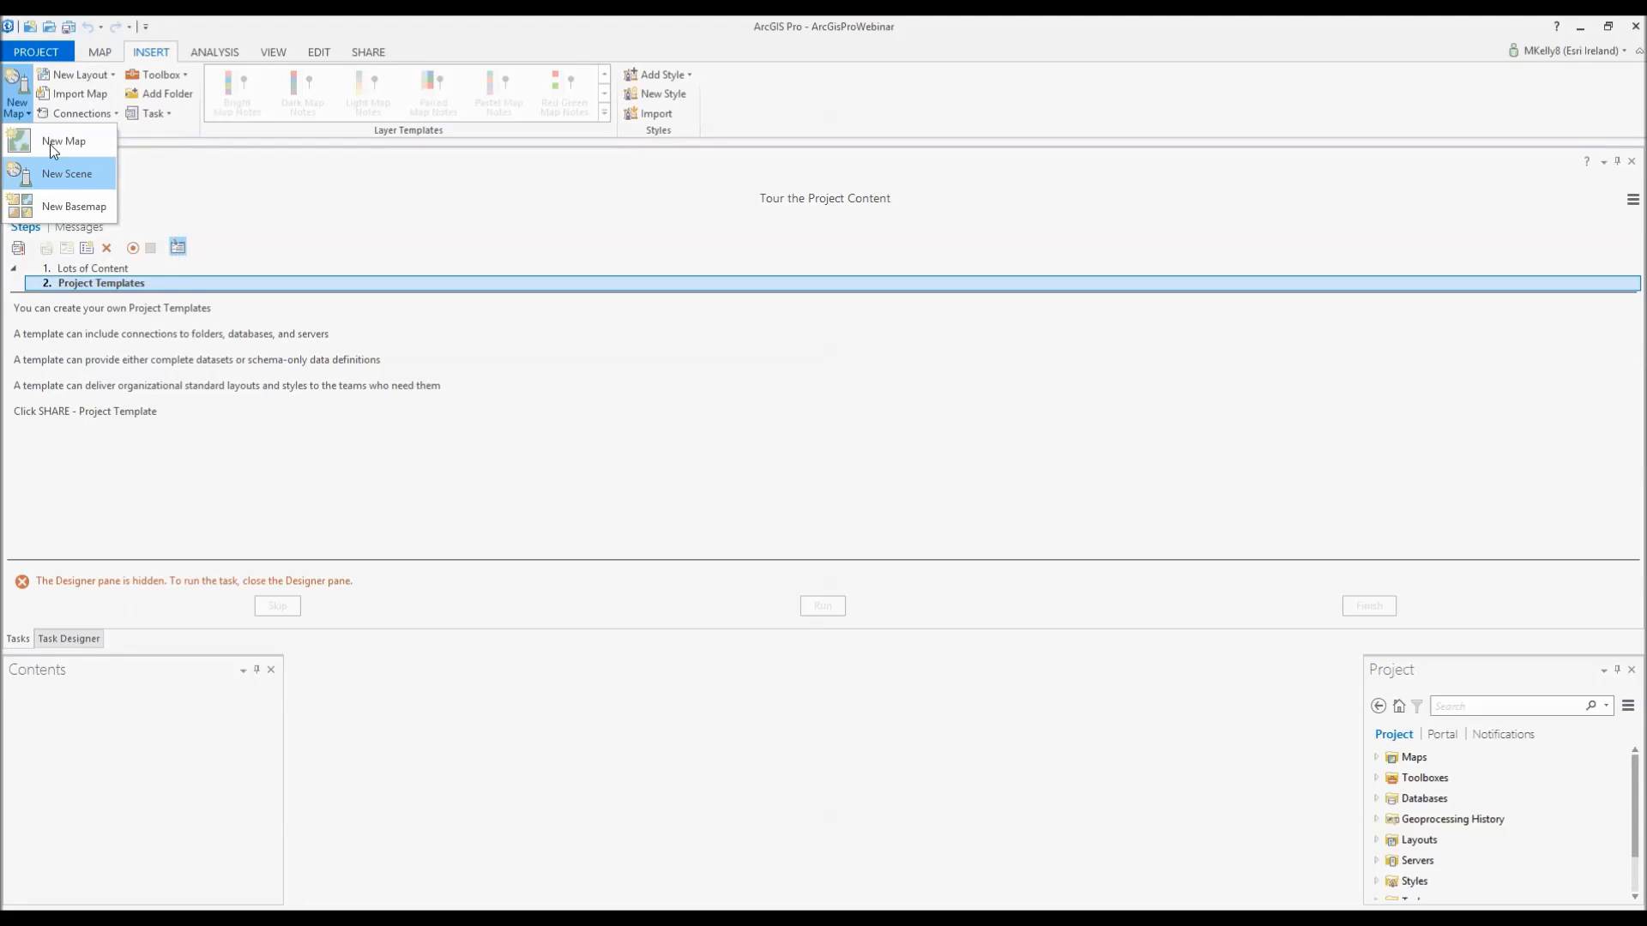
click(210, 356)
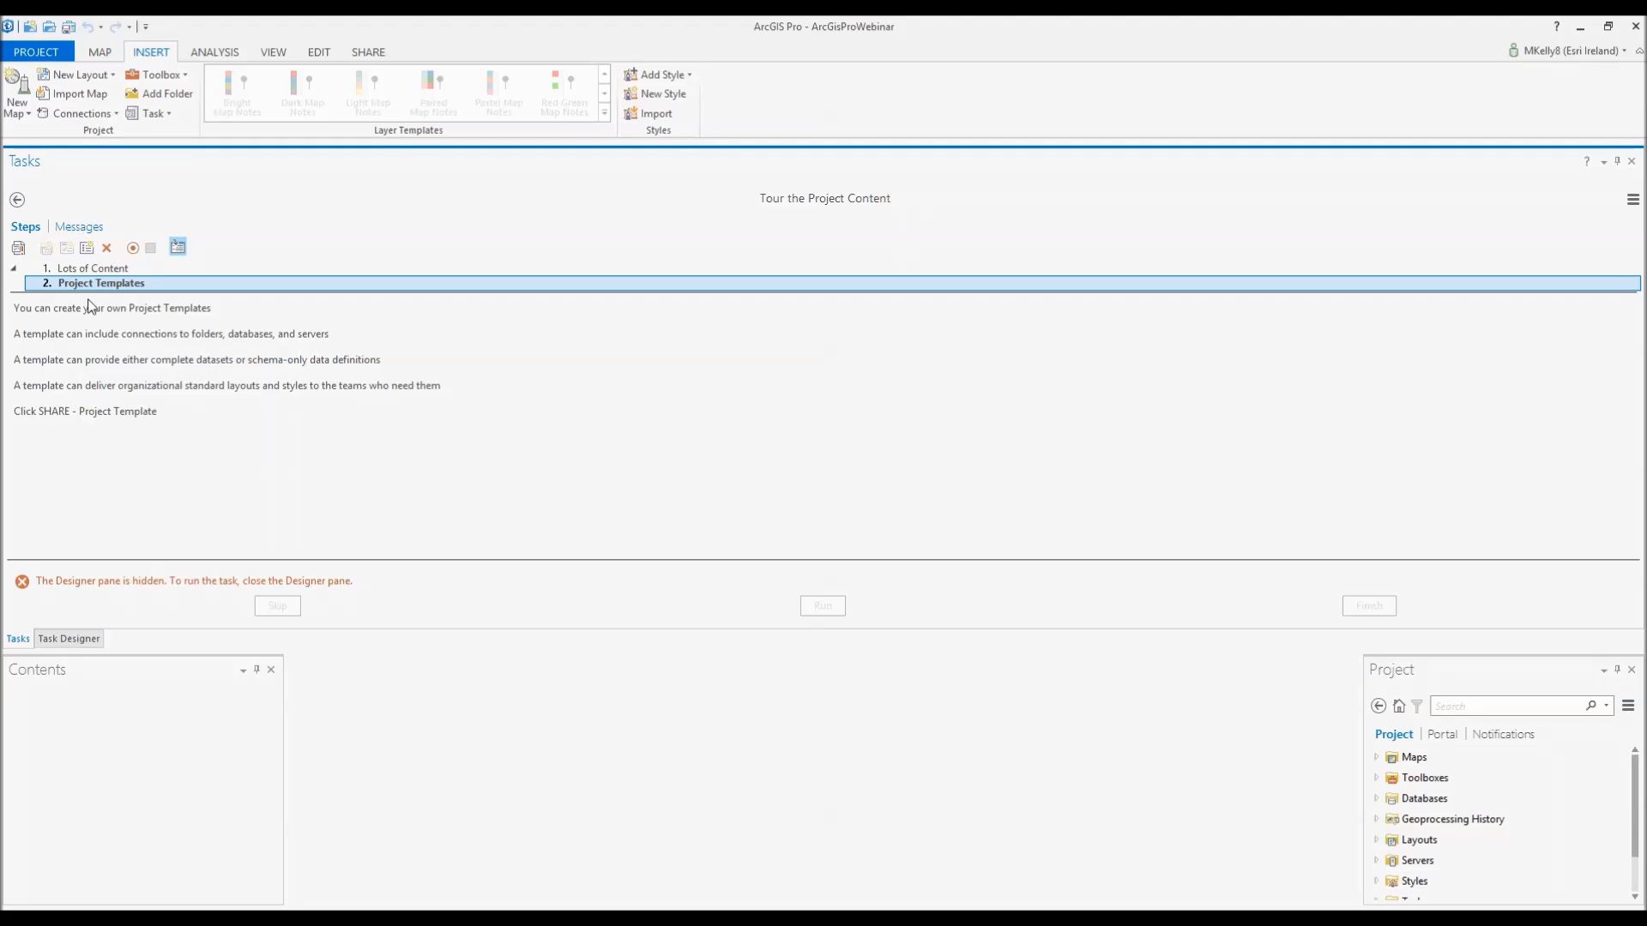
- Examine the Project Templates step's action, view, content and step behavior settings in the Task Designer
click(86, 637)
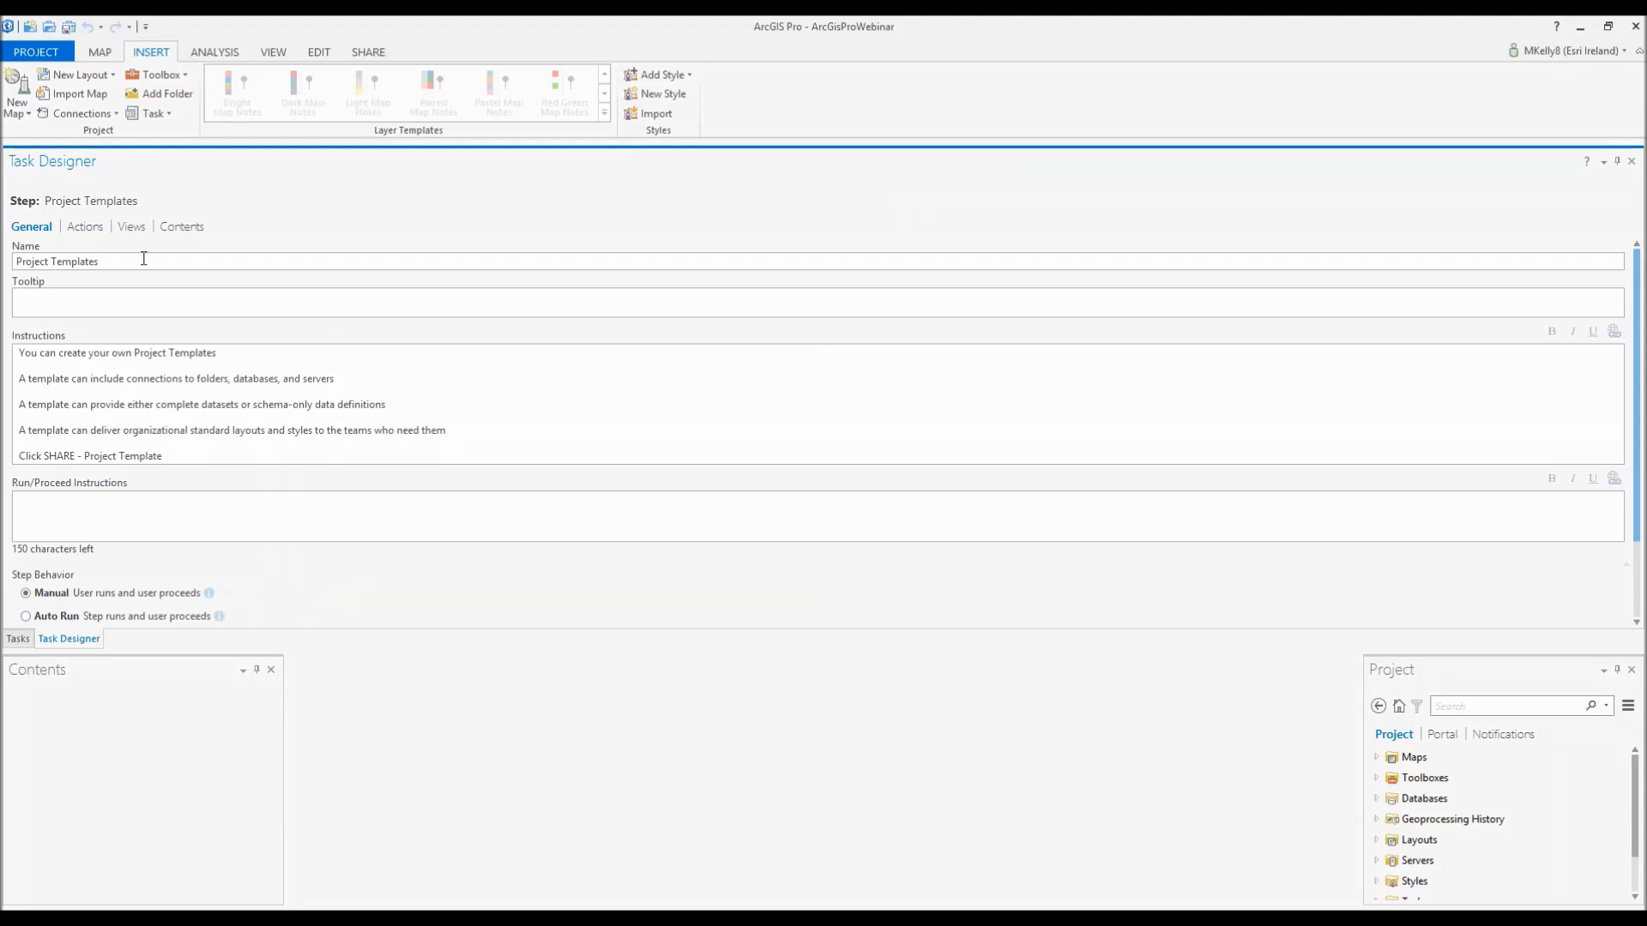
click(85, 228)
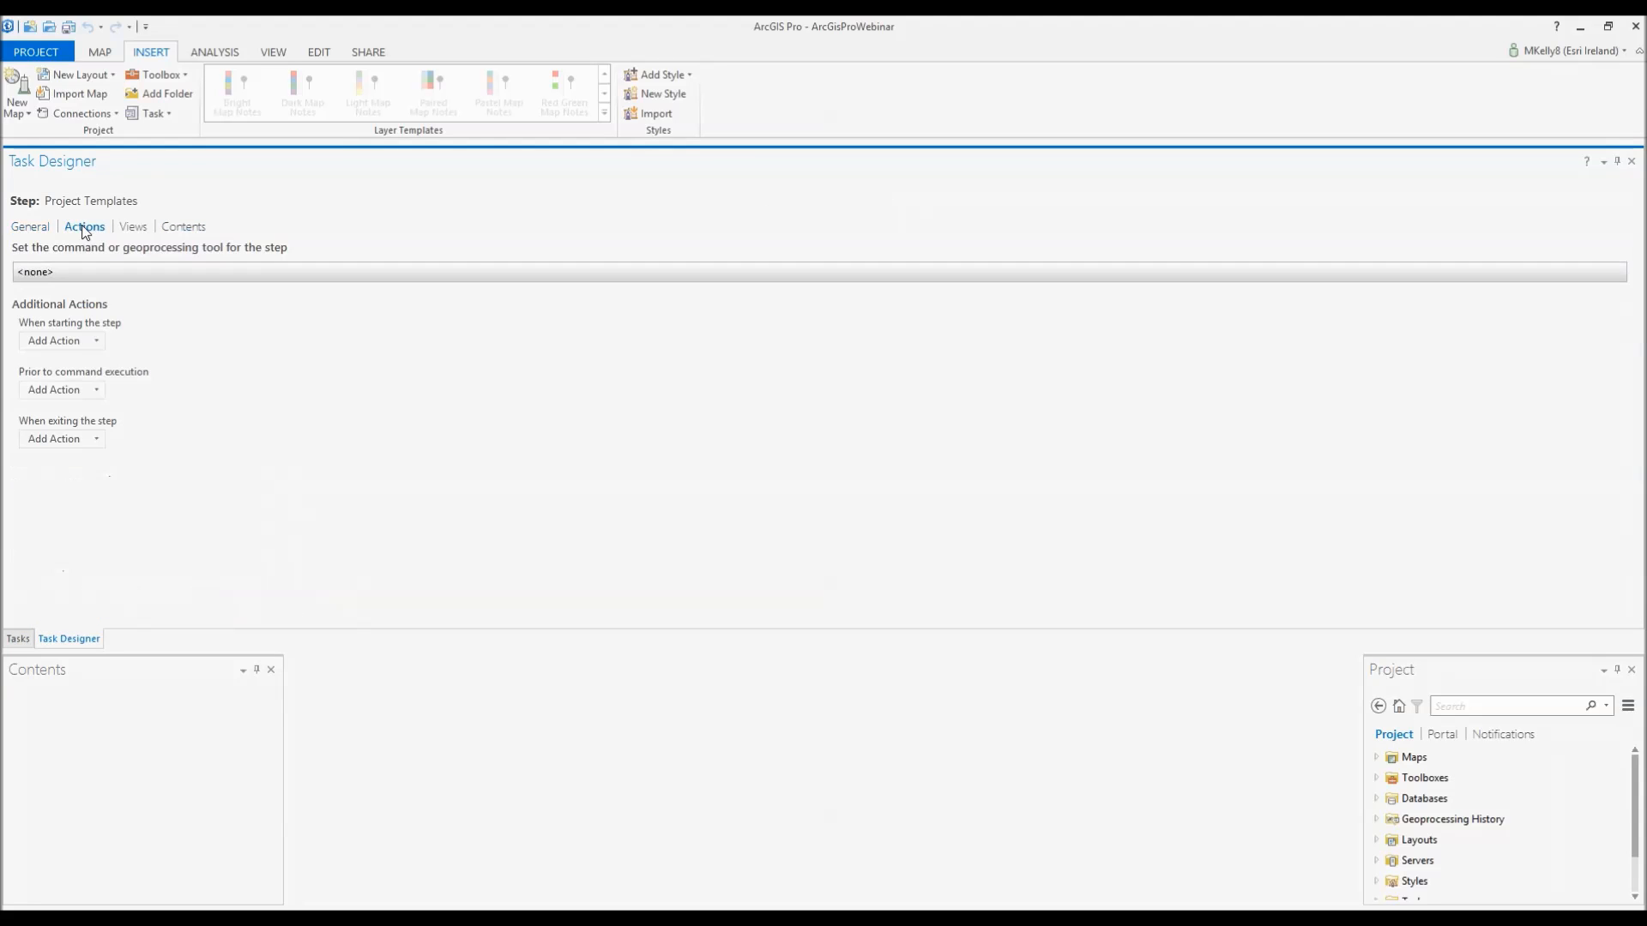
click(134, 228)
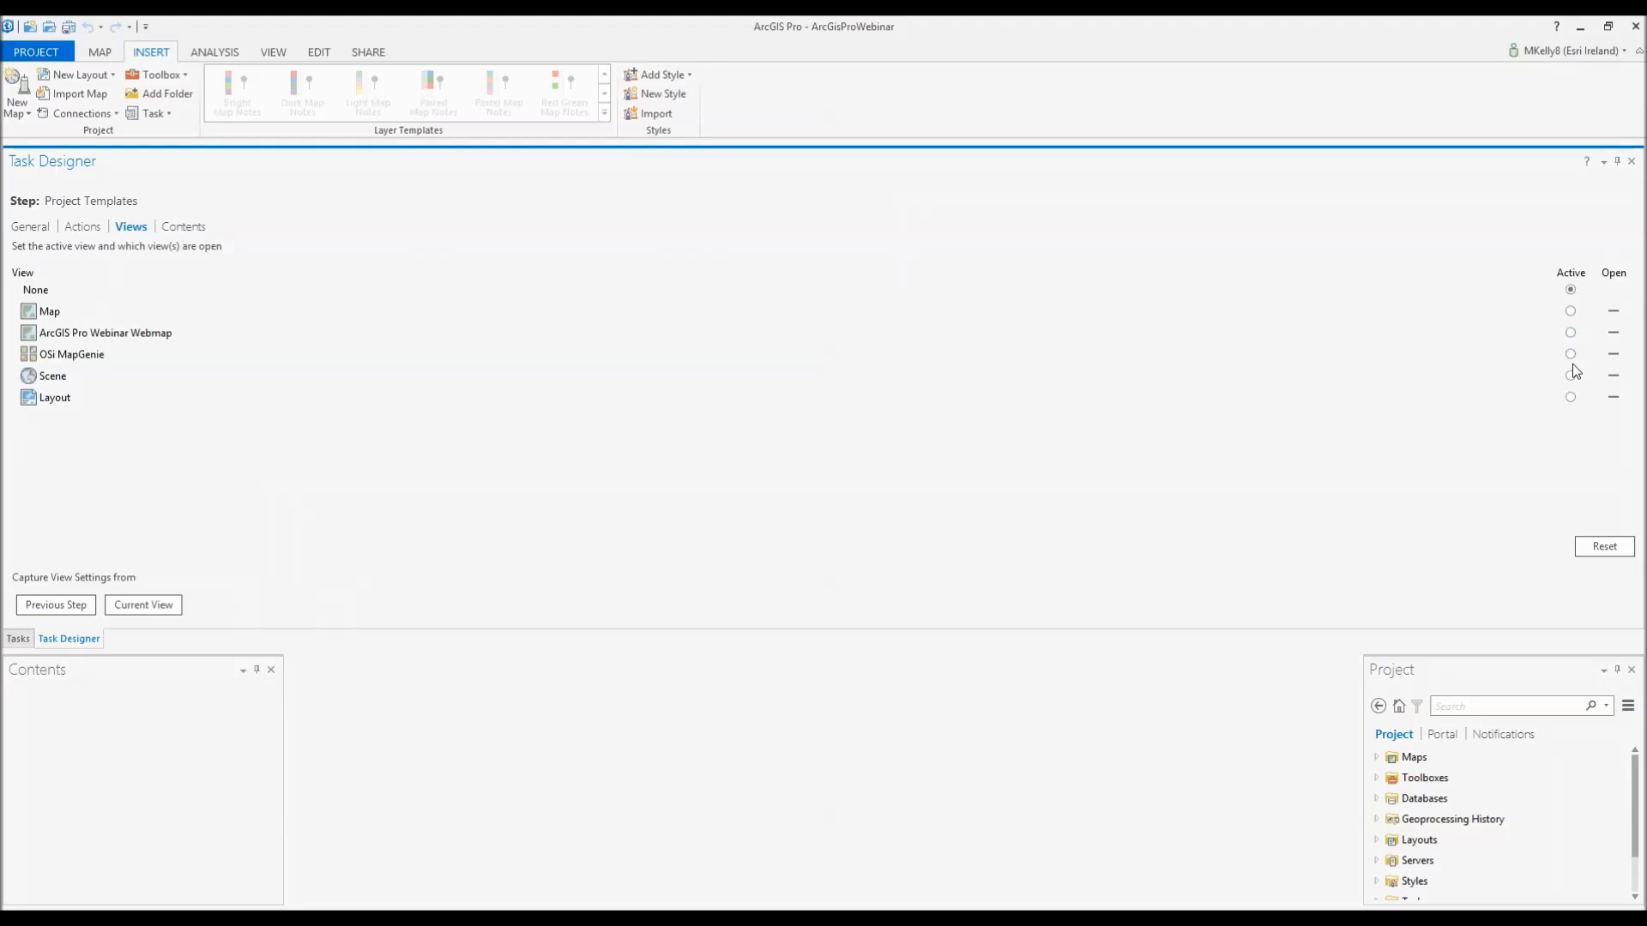
click(187, 230)
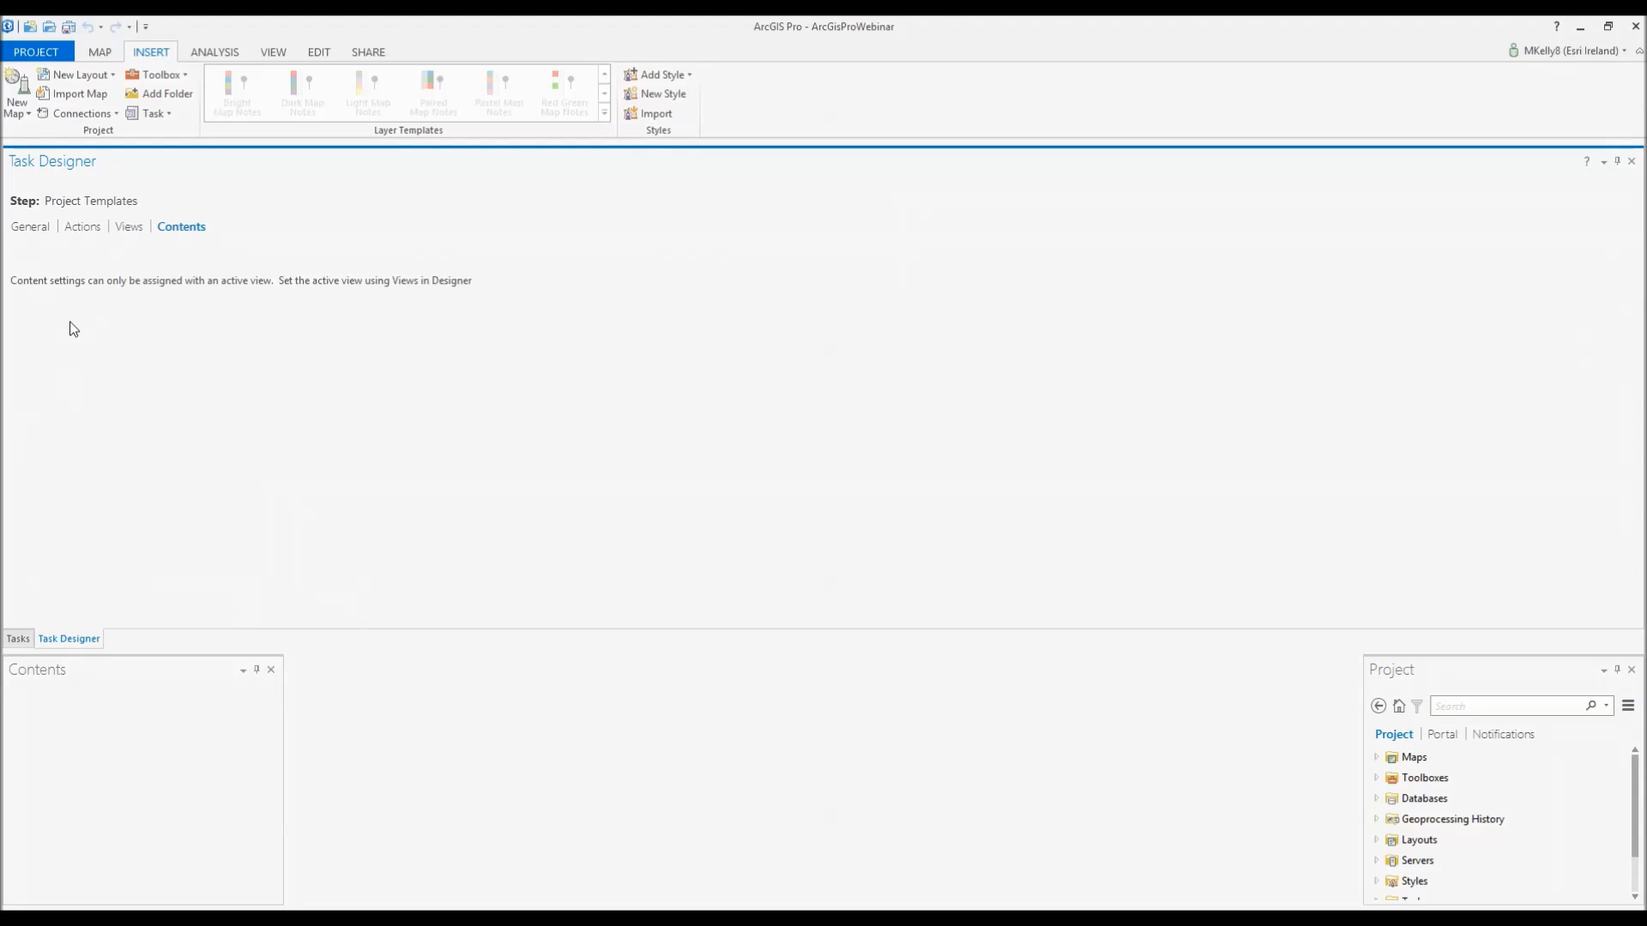
click(86, 229)
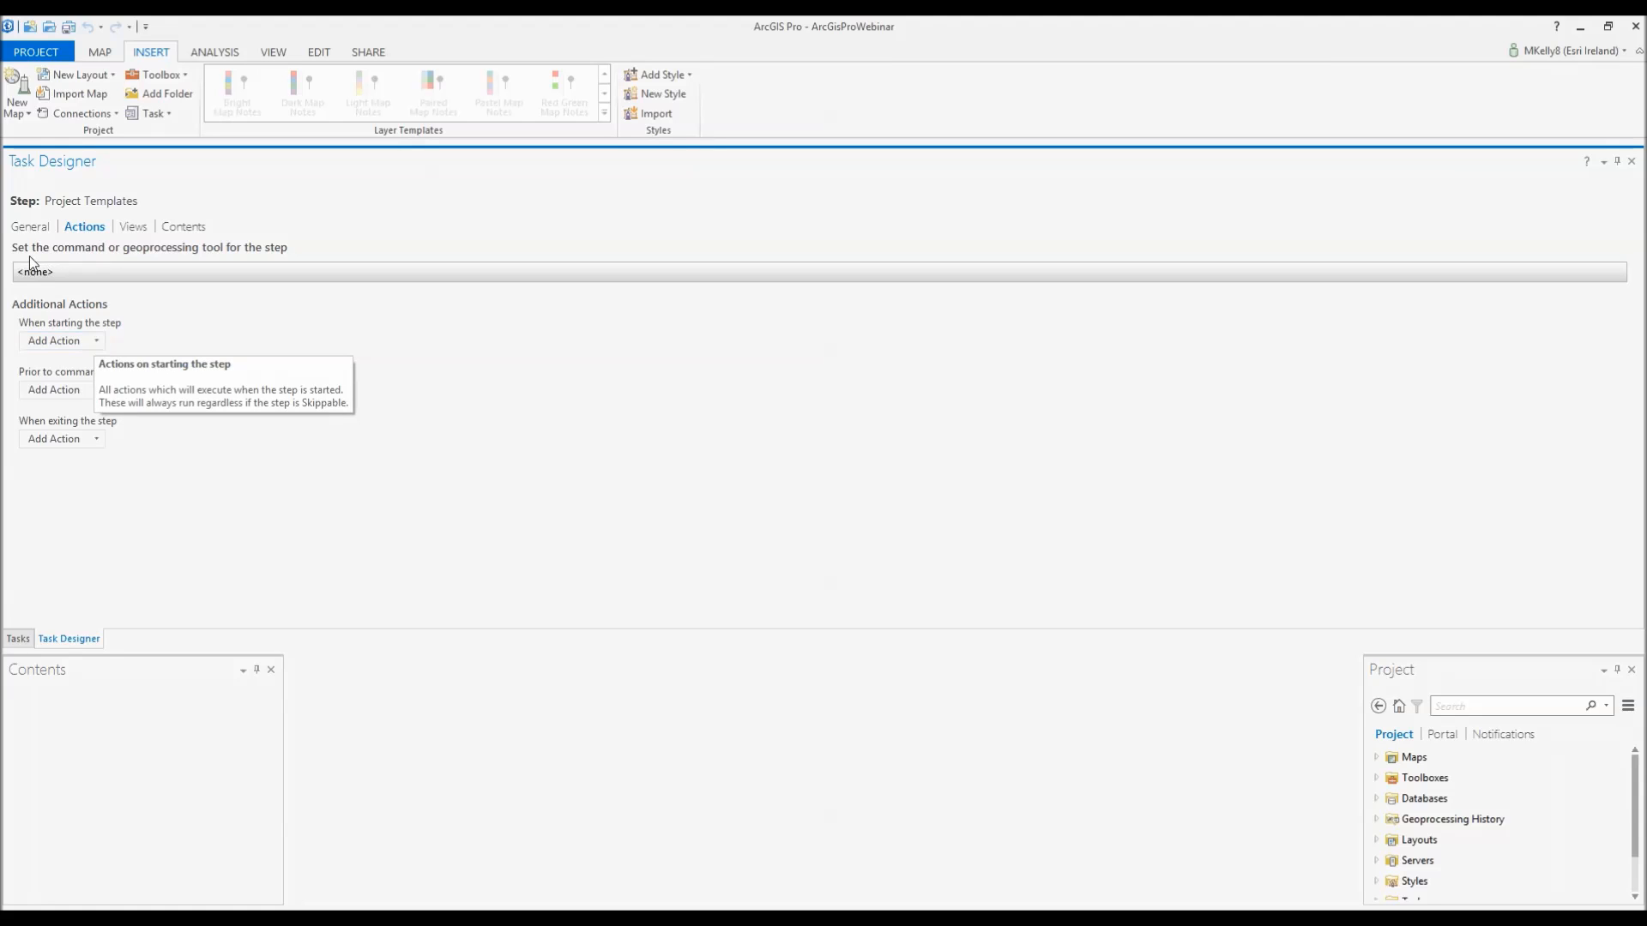
click(34, 228)
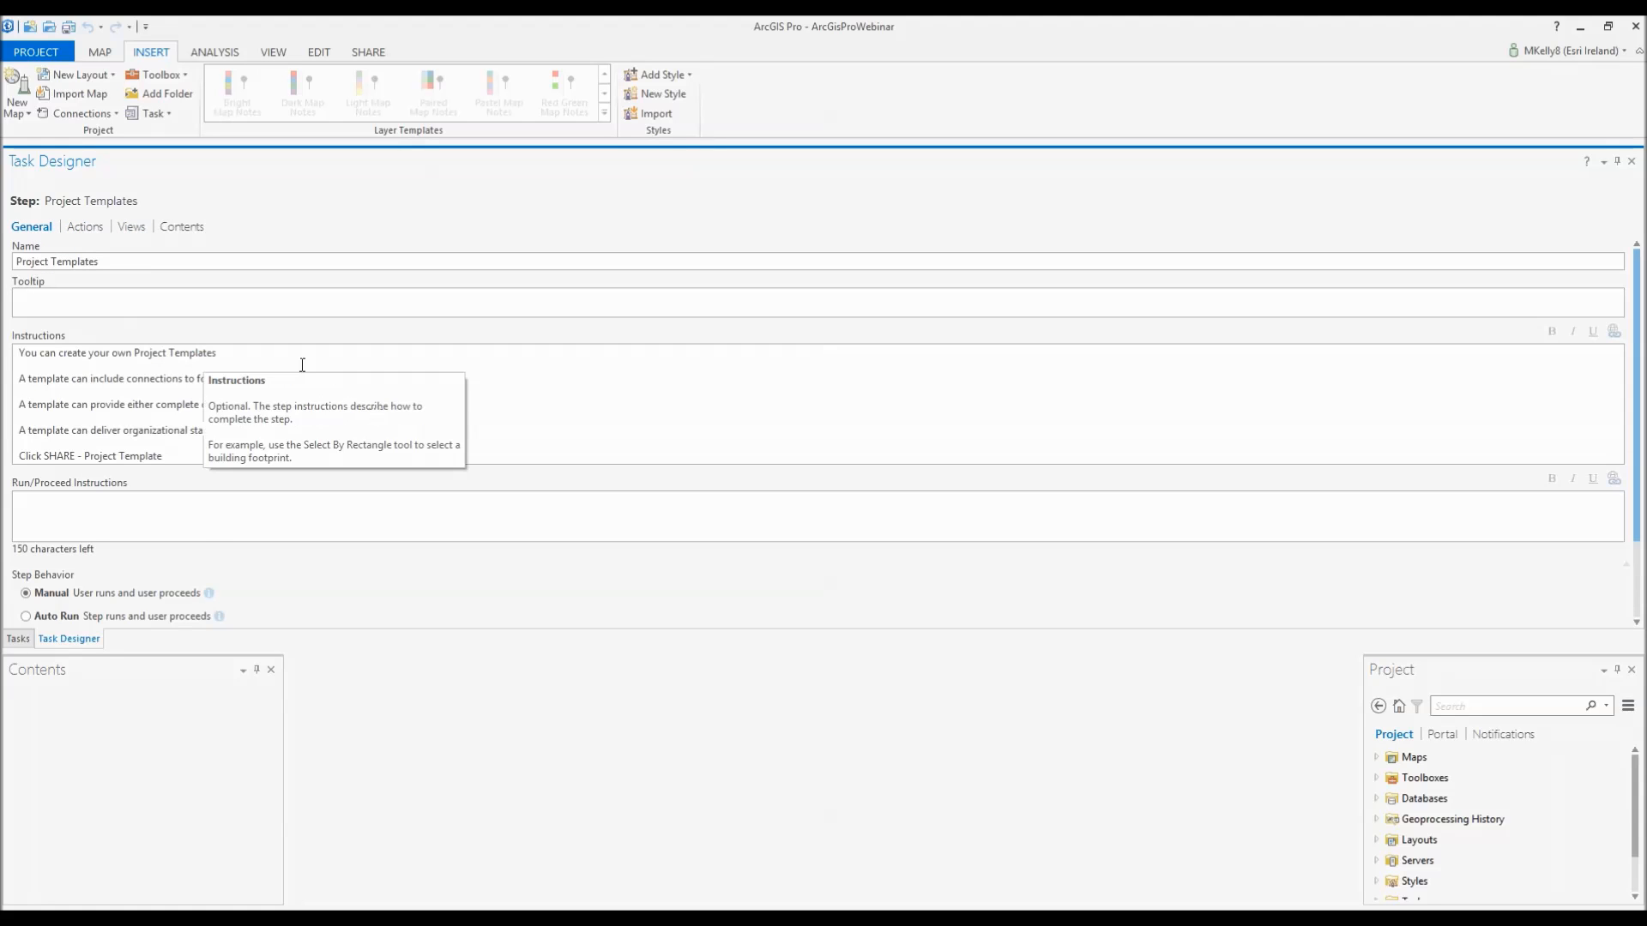
scroll(249, 412, down, 2)
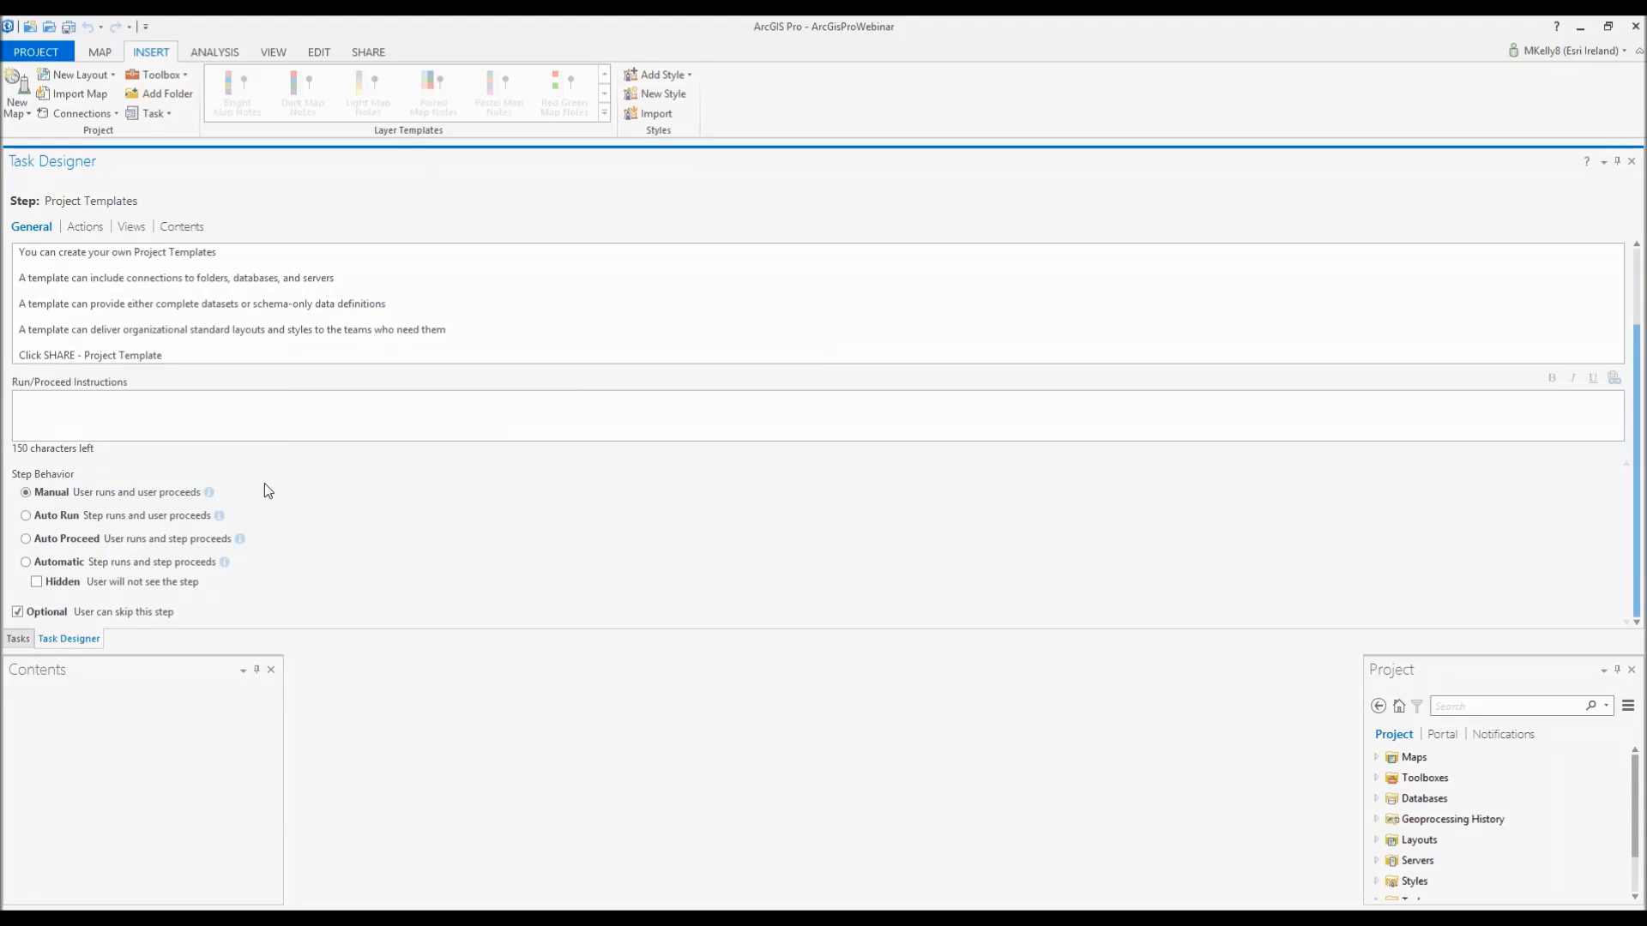
scroll(378, 382, up, 2)
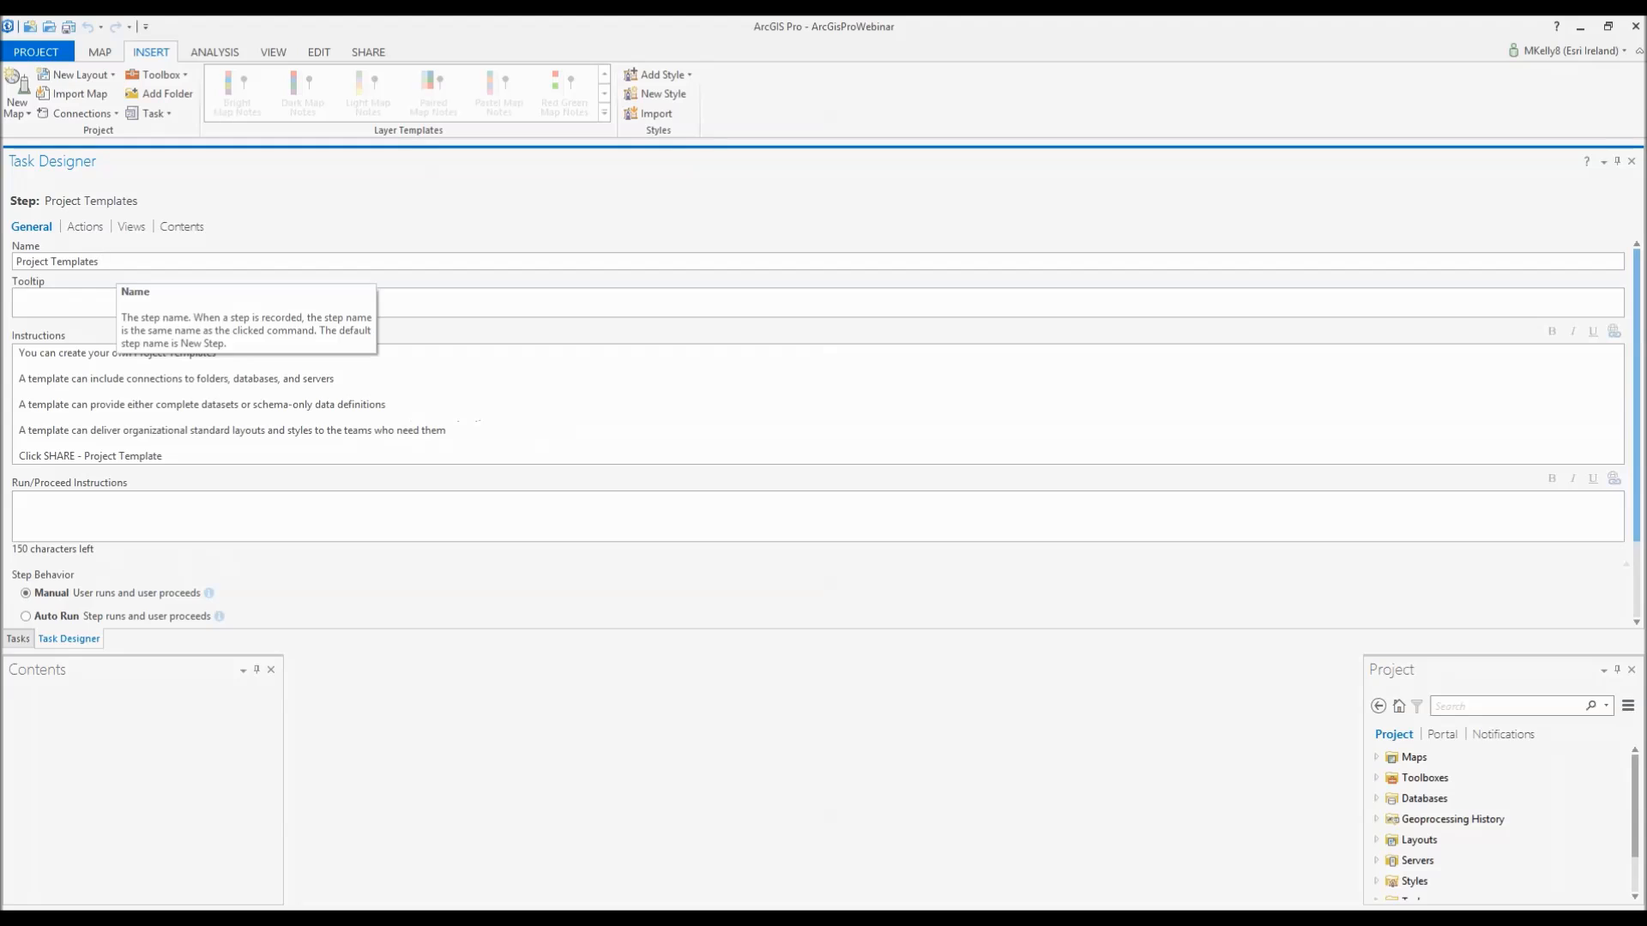
- Close the Task Designer and, after reading the Open Task instructions, close the Tasks pane
click(1632, 162)
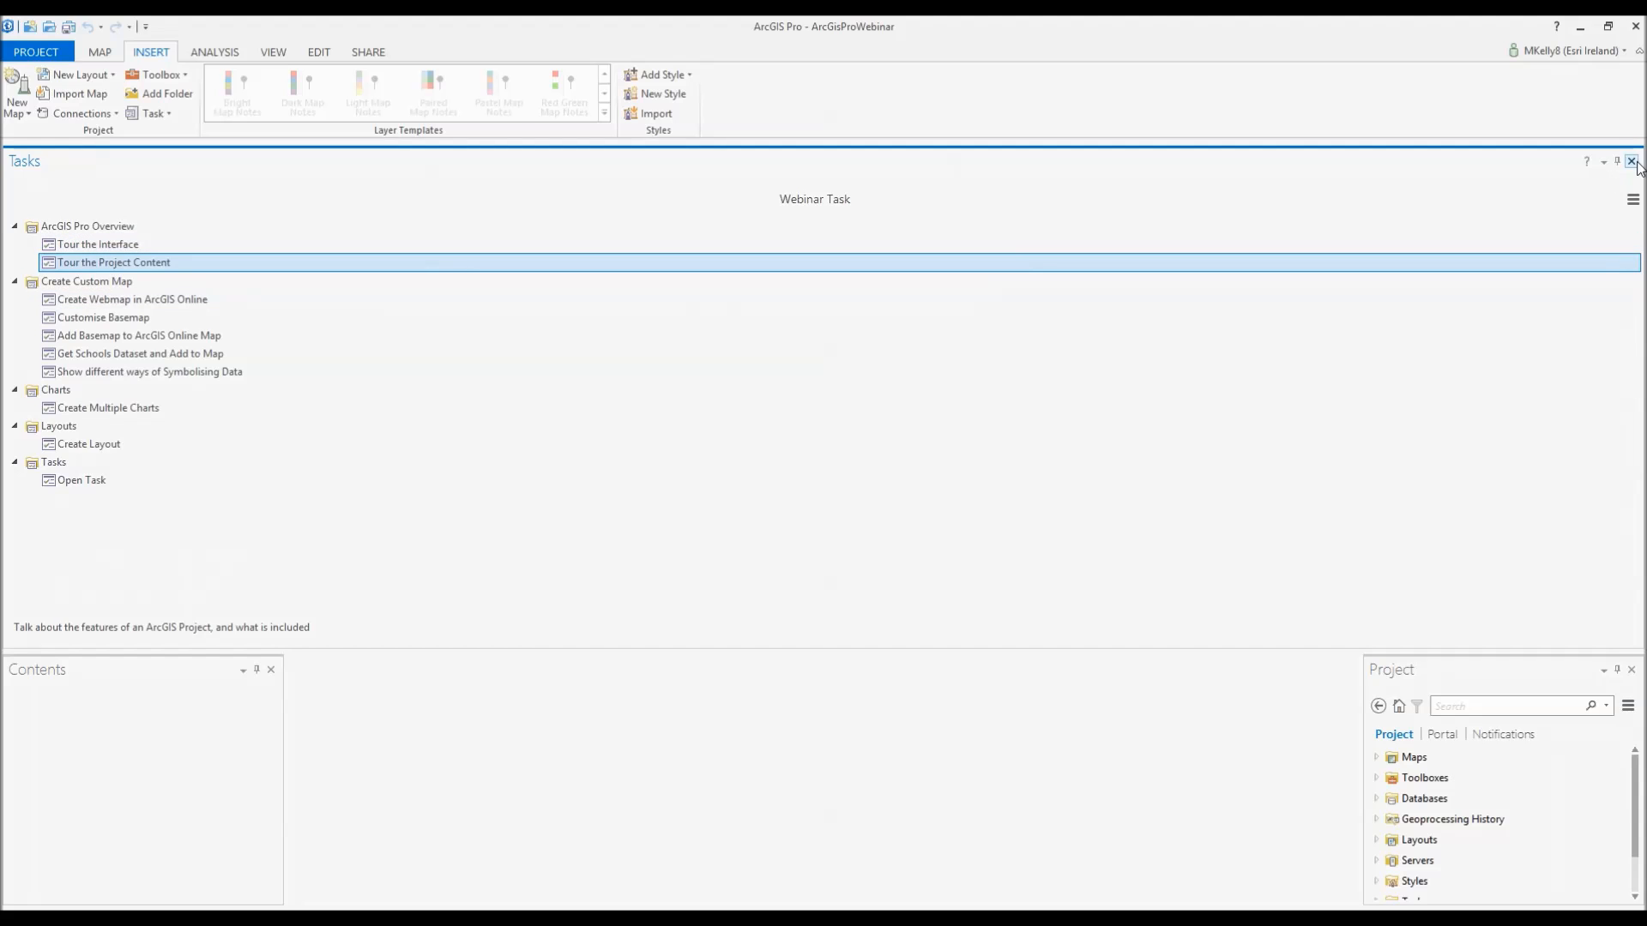
double_click(133, 479)
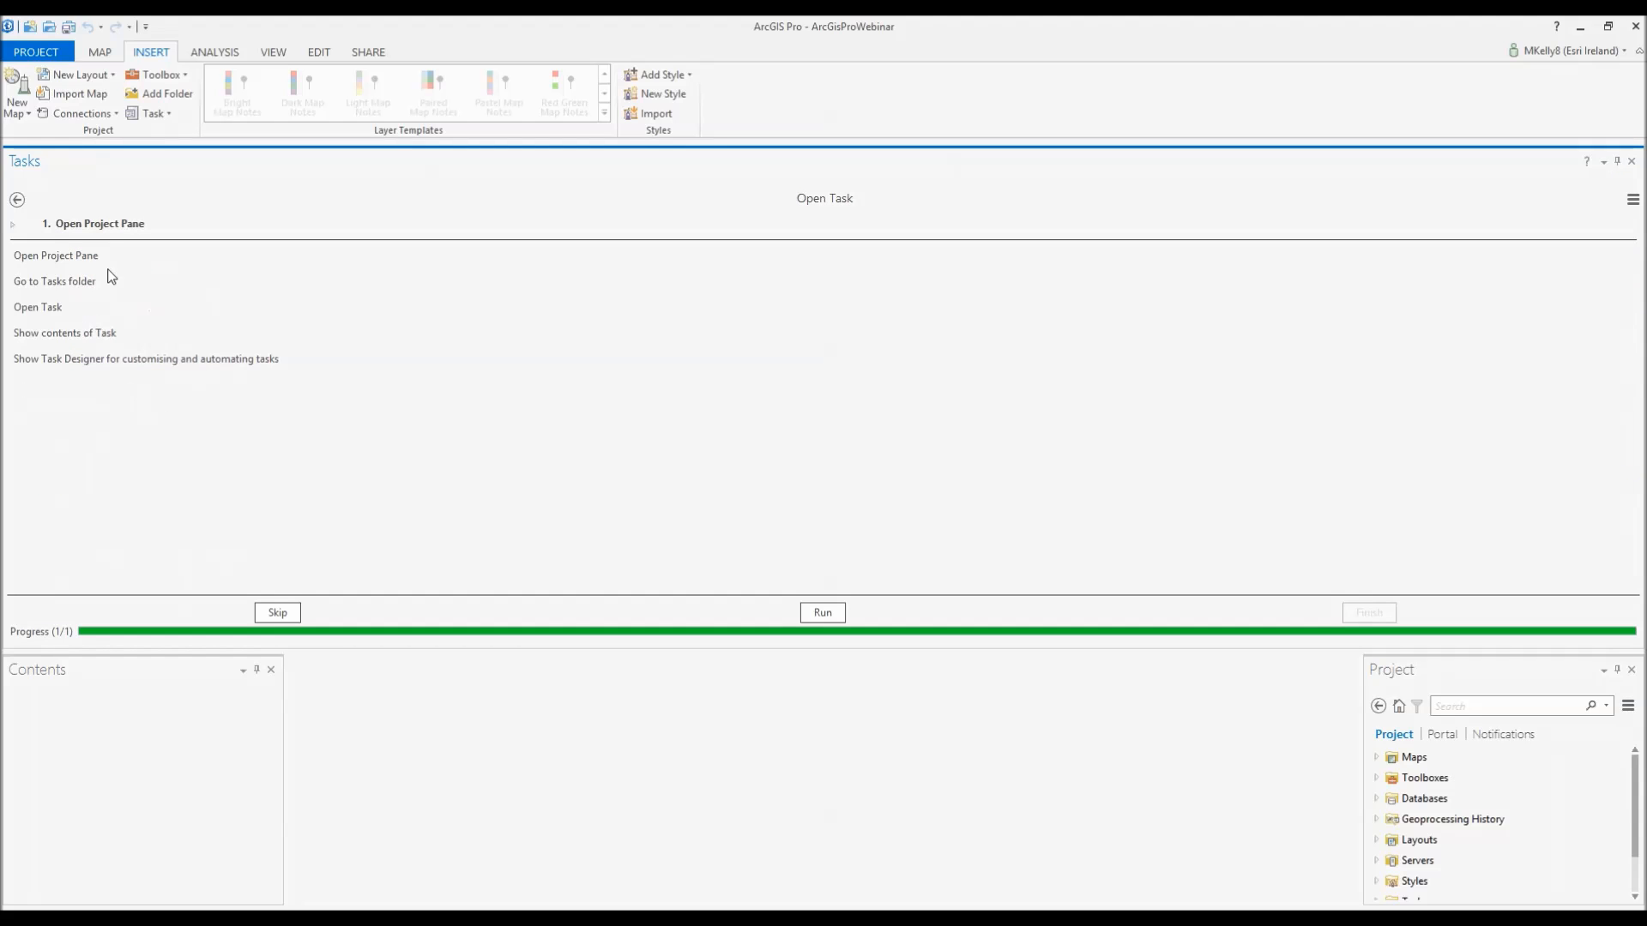
click(1631, 163)
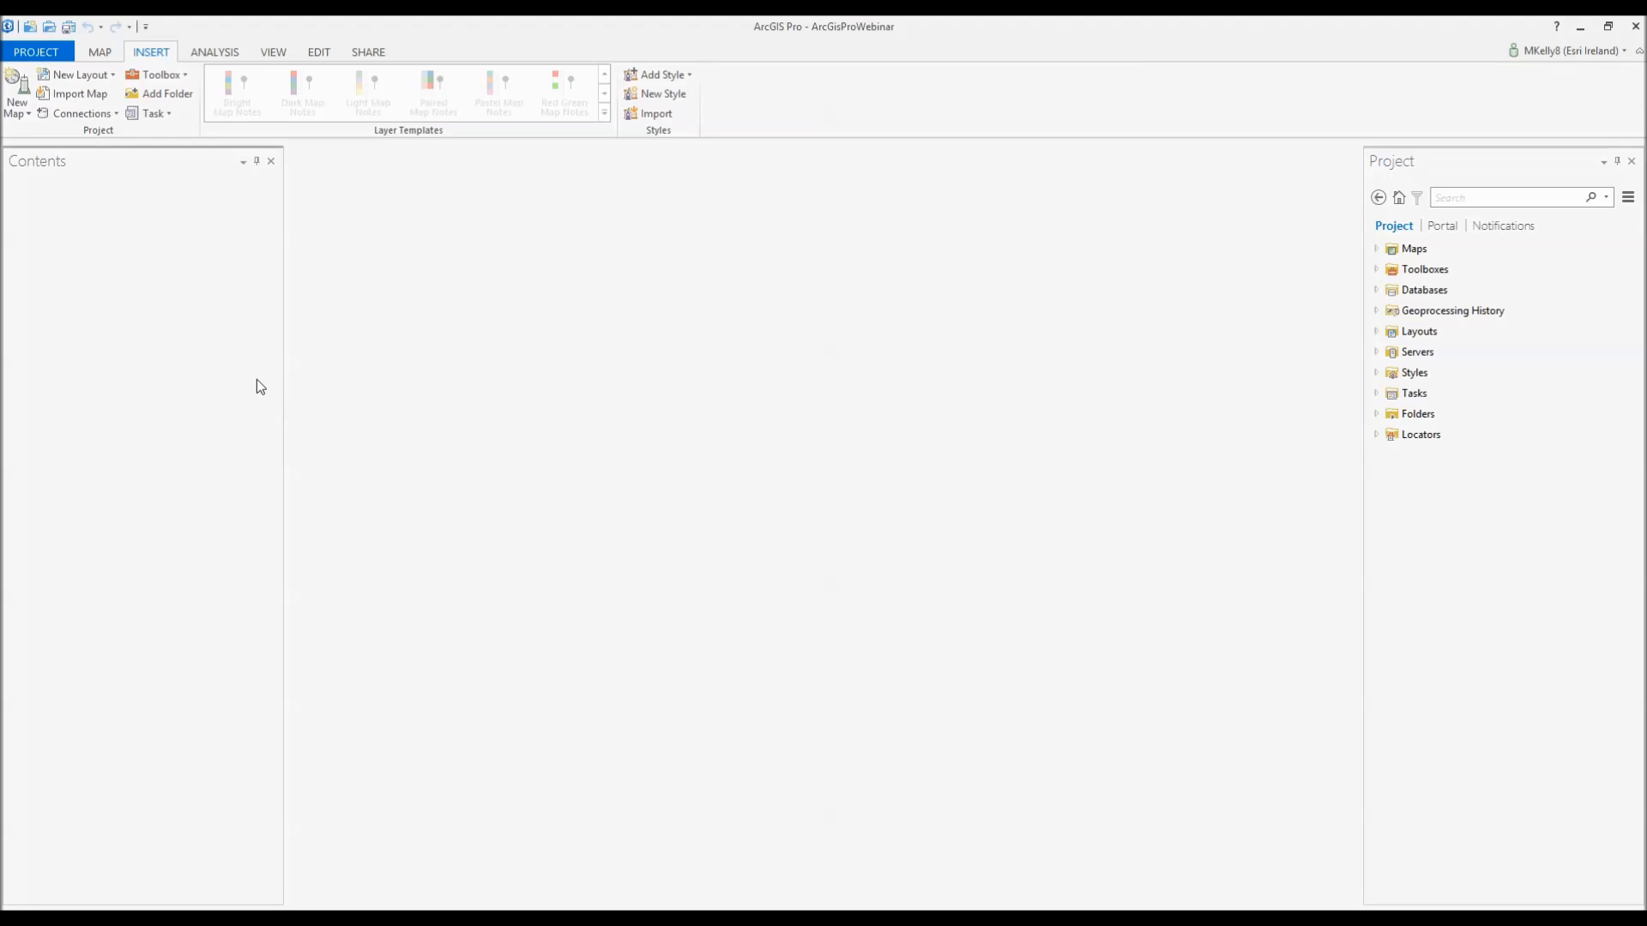
- Review the file types available for importing a map and cancel the import
click(105, 95)
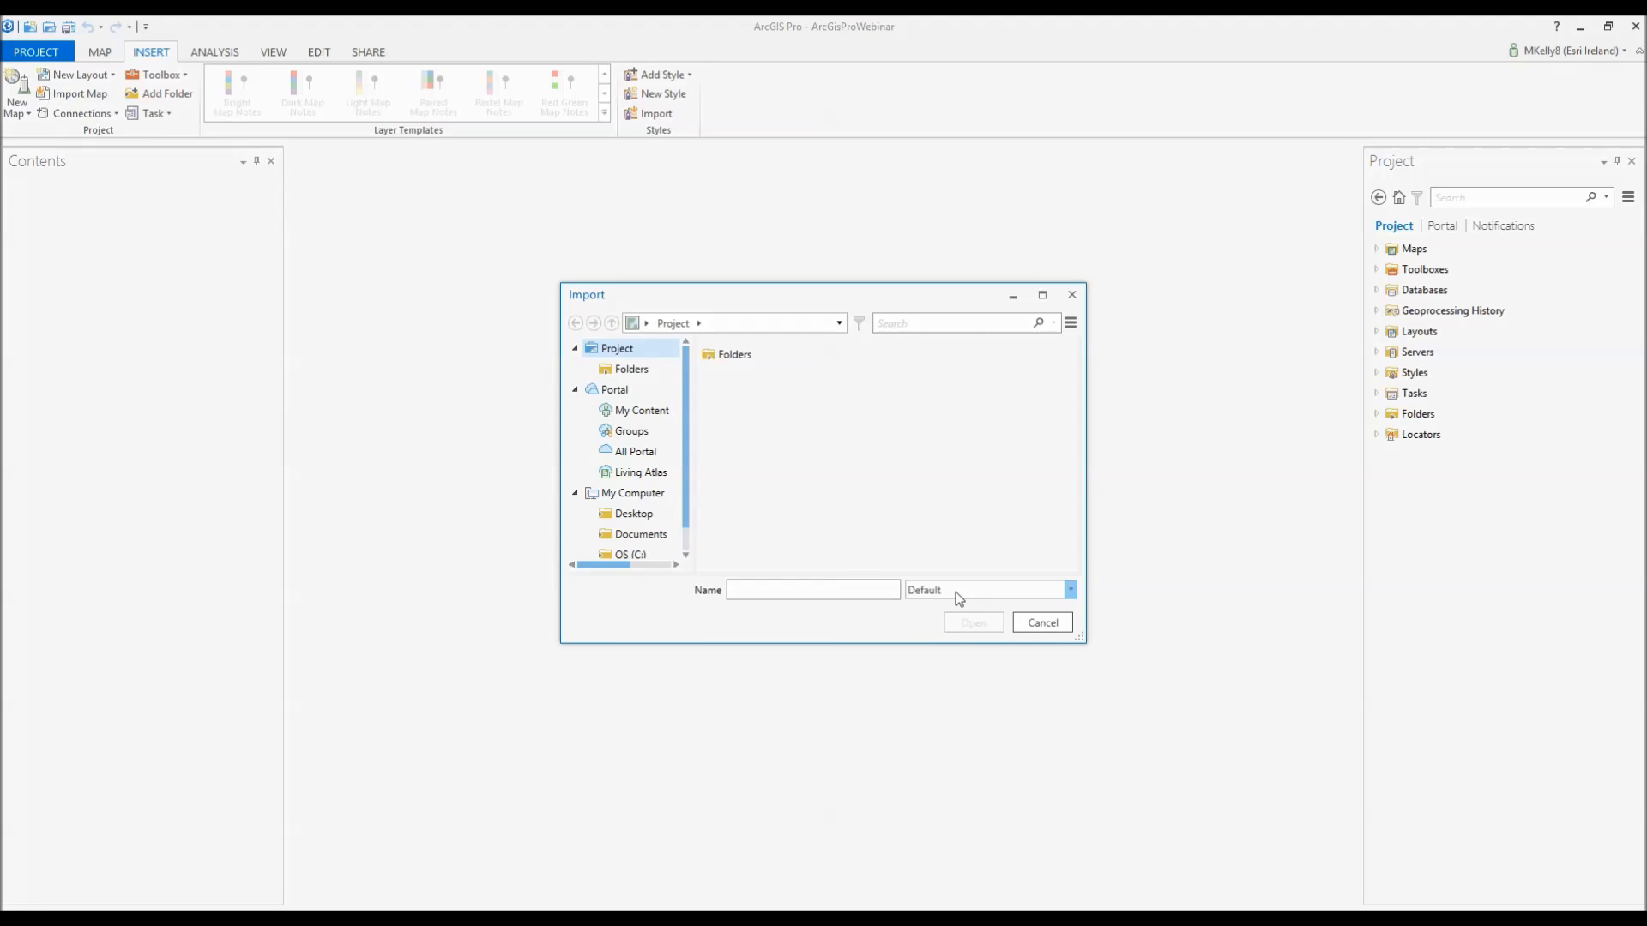
click(955, 592)
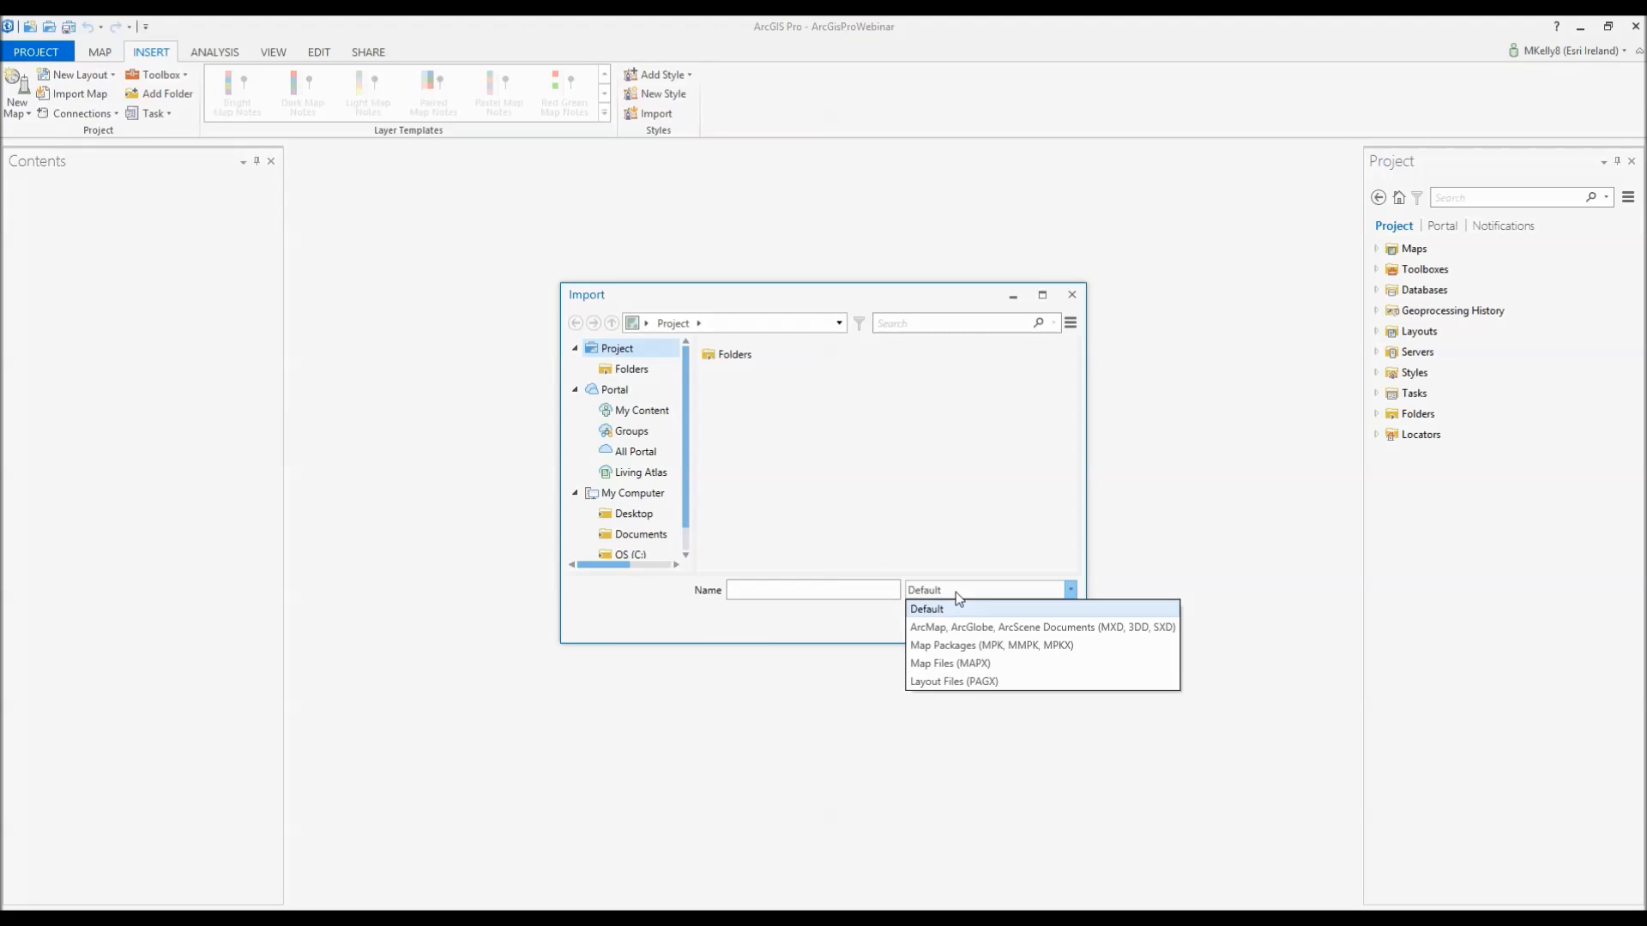
click(1074, 297)
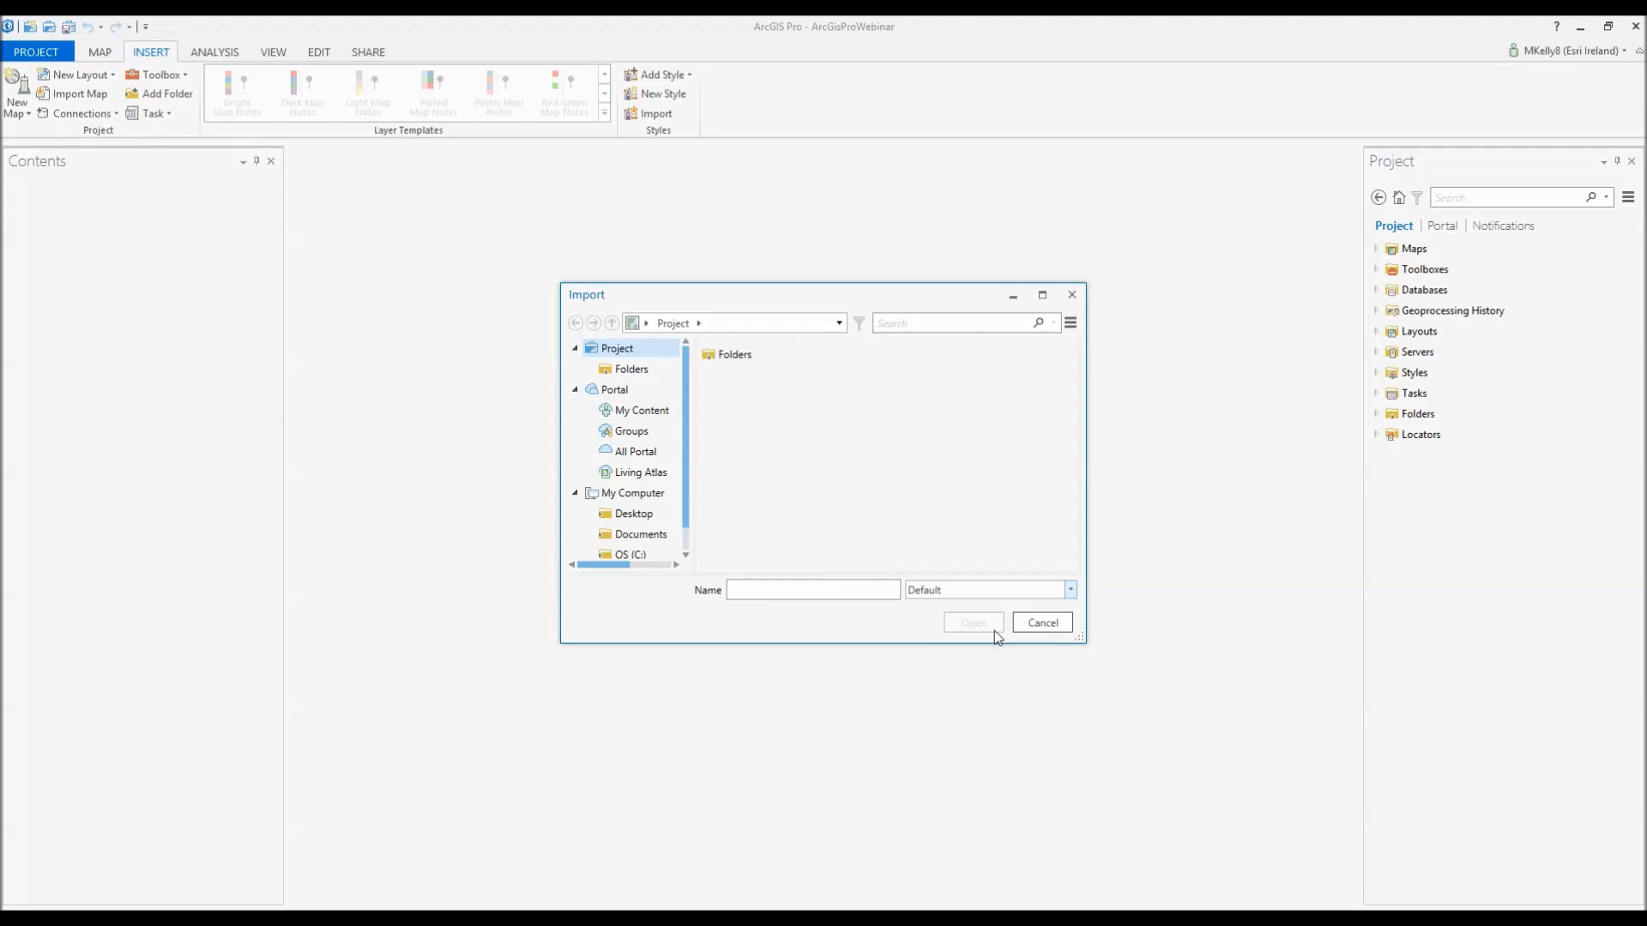
click(1043, 623)
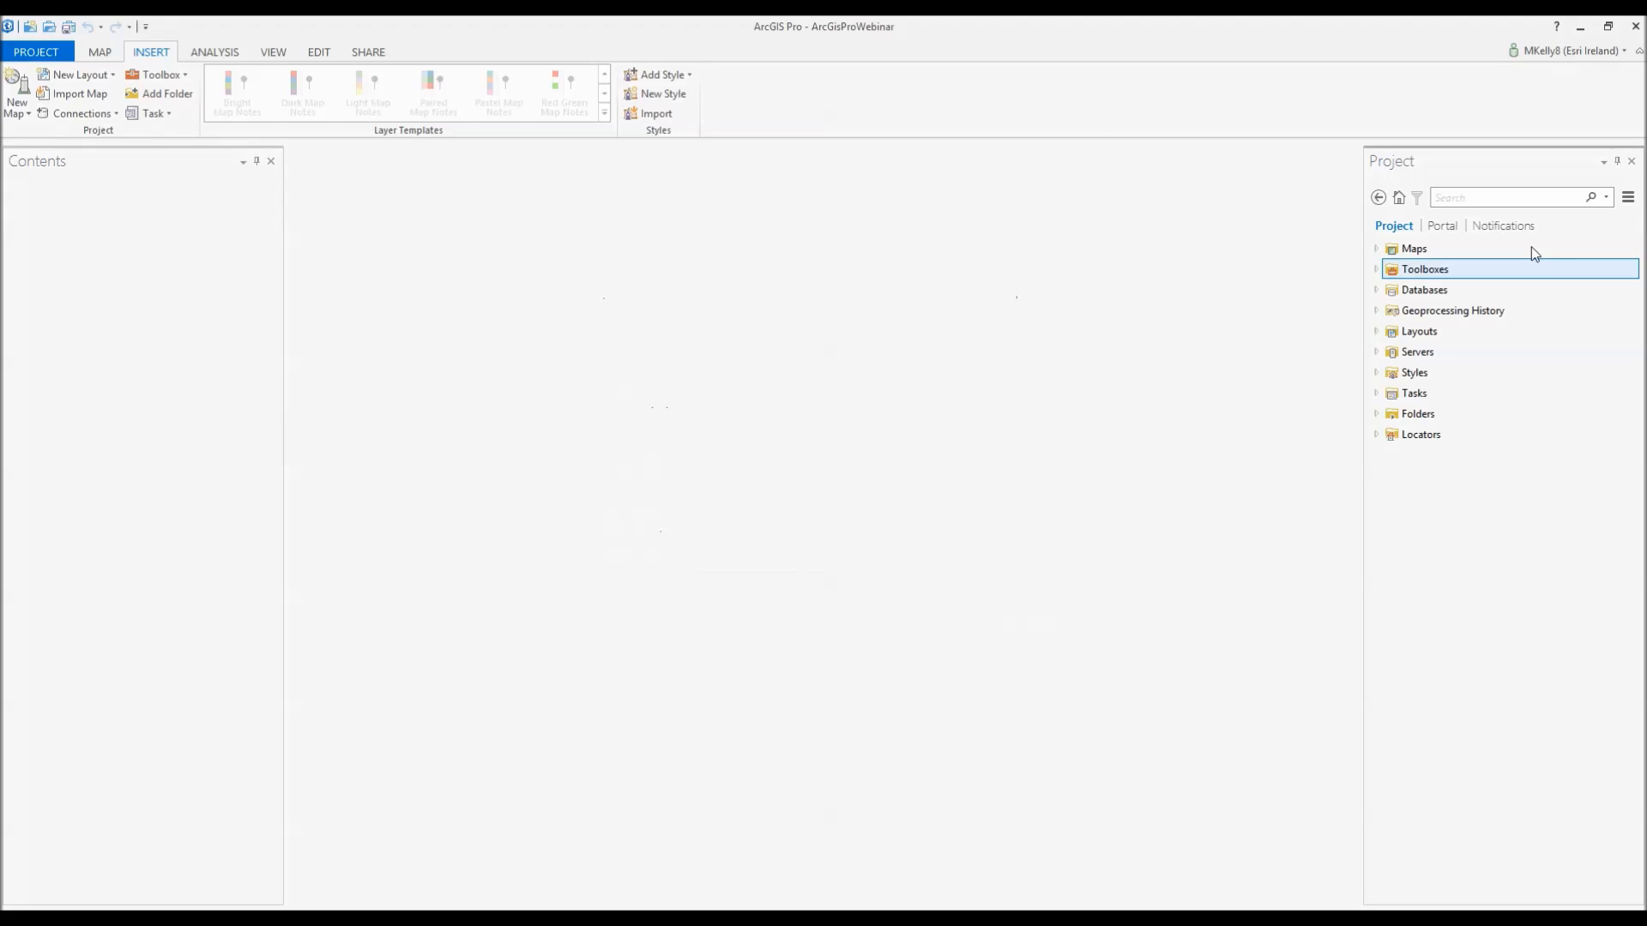
- Expand the project's Maps group and check the file type accepted for importing a style, cancelling the import
click(1376, 250)
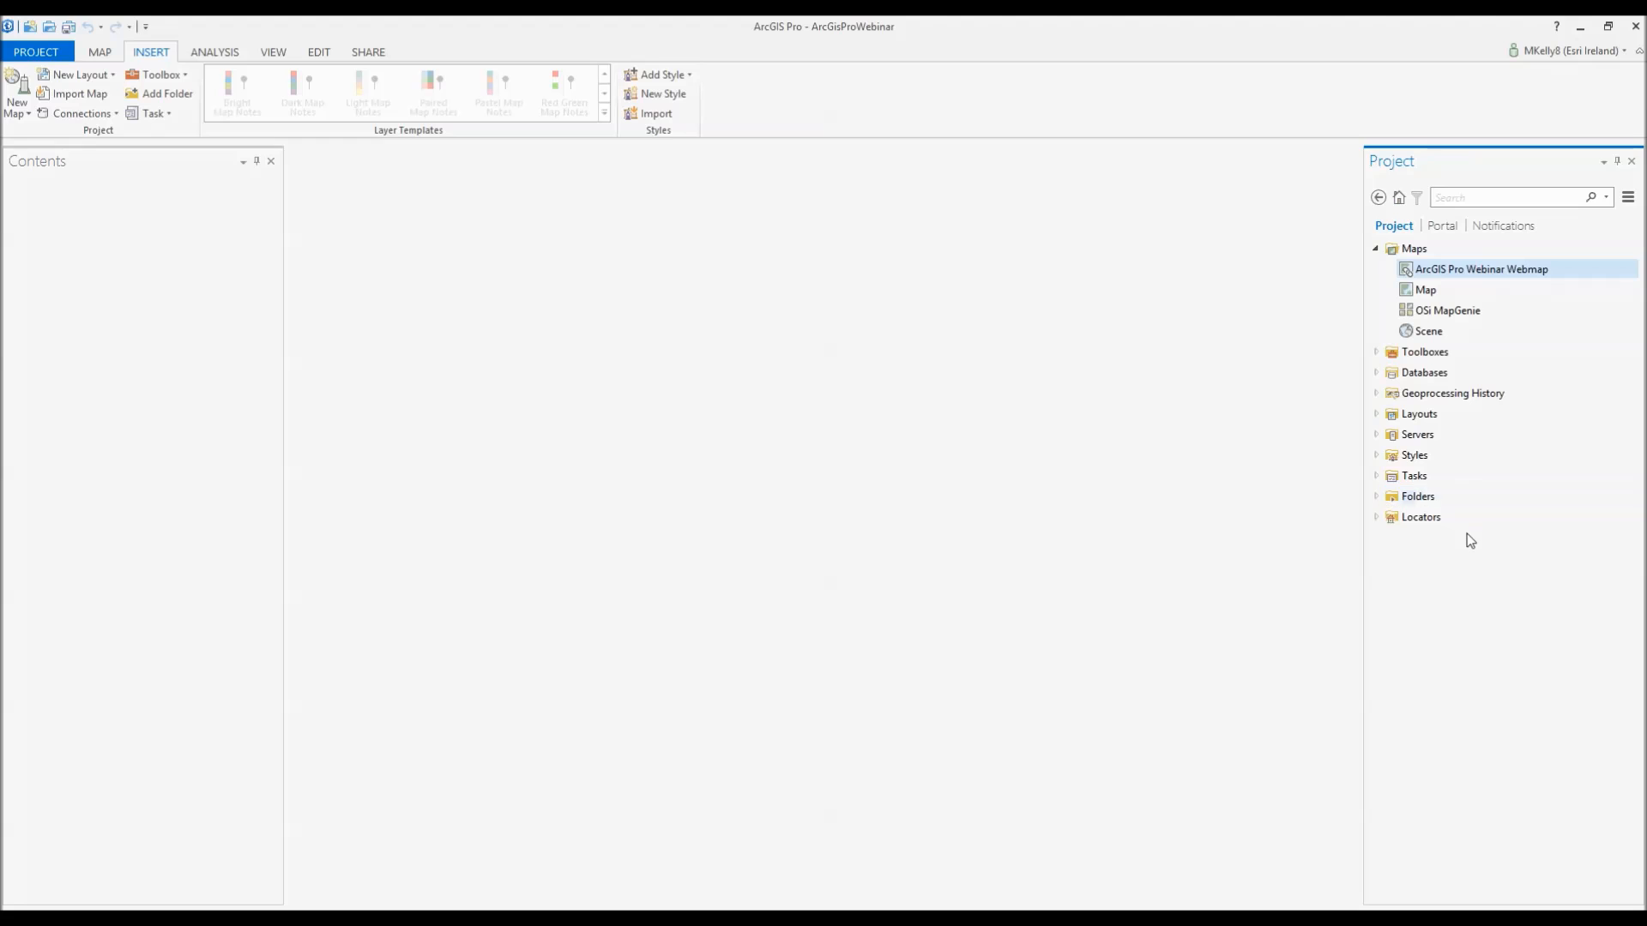
right_click(1435, 456)
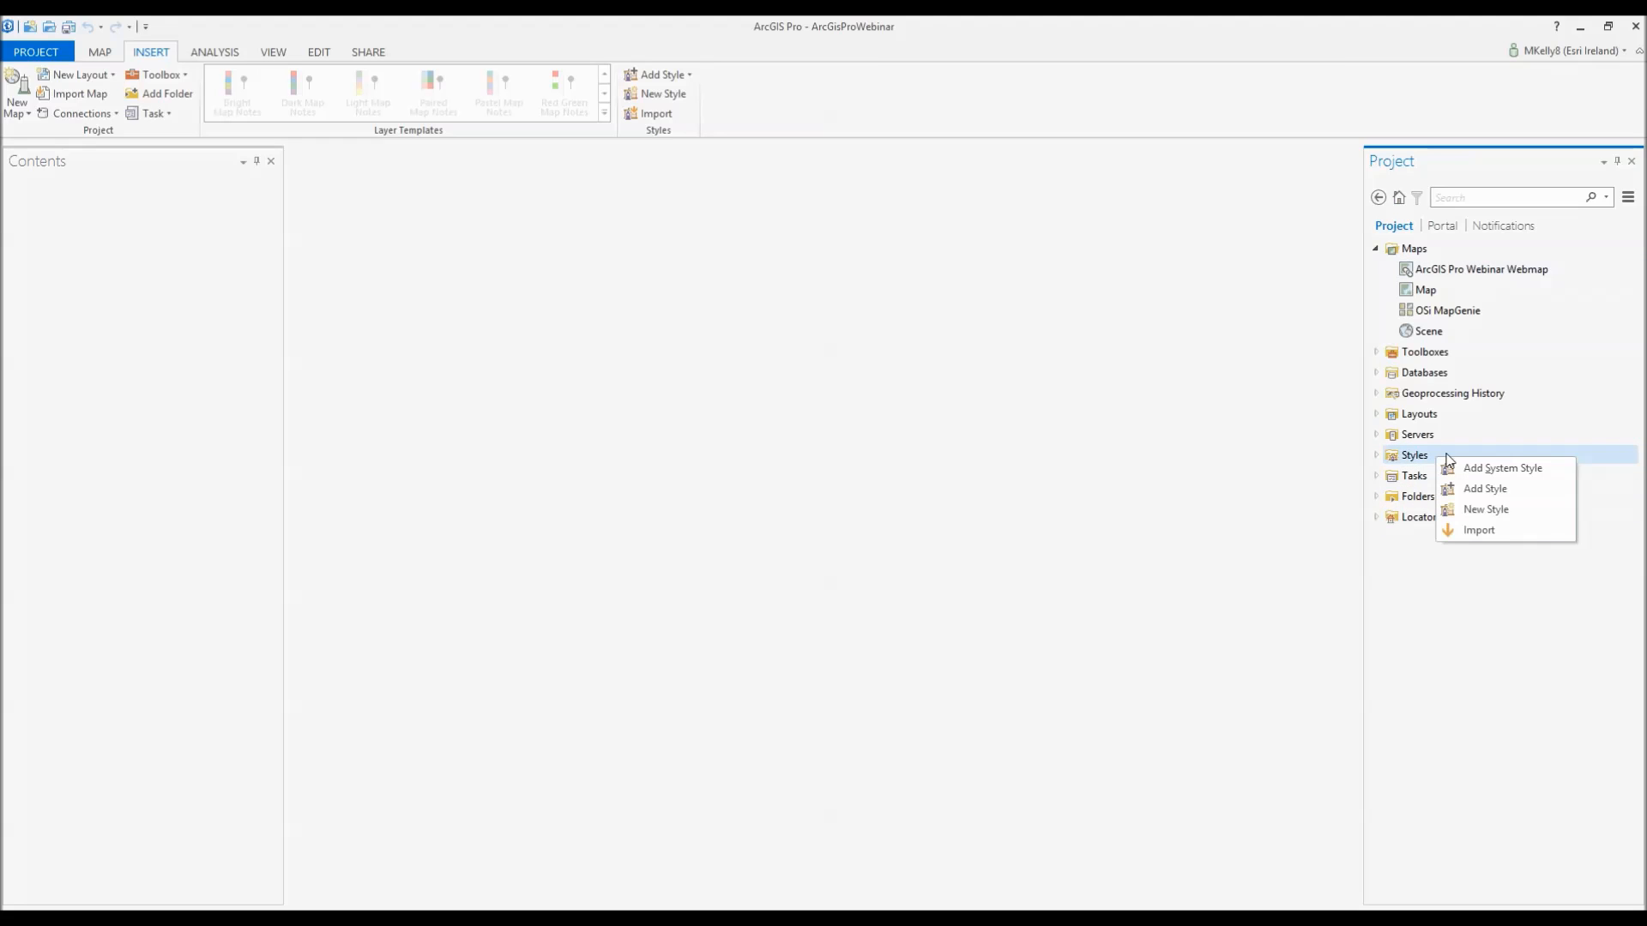
click(1507, 532)
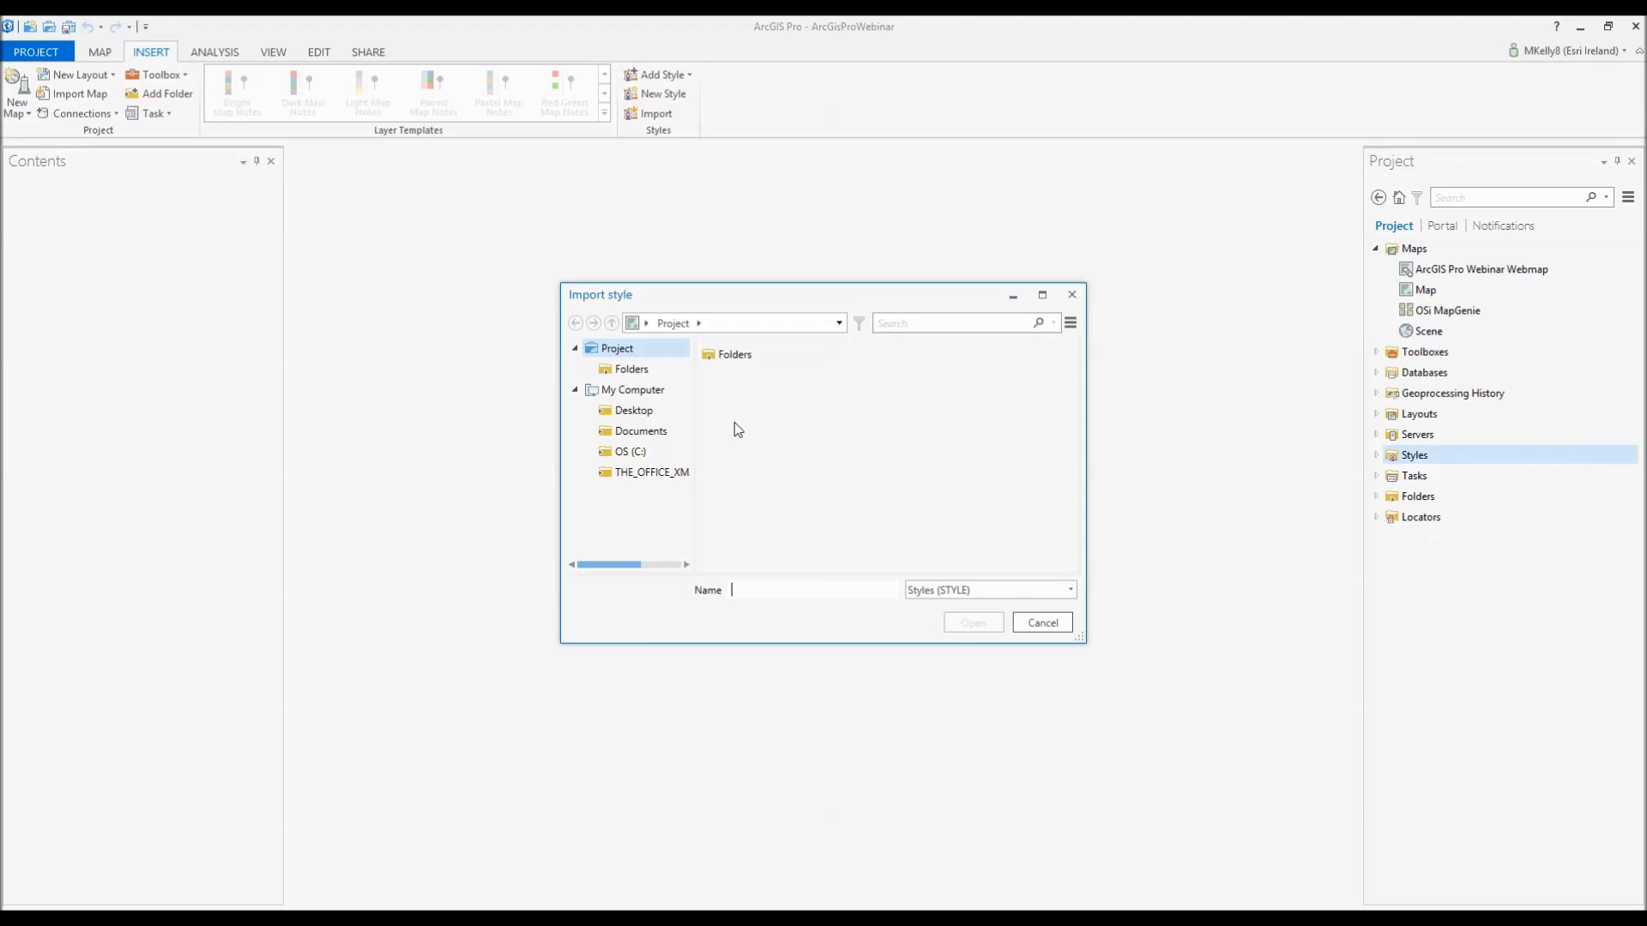
click(1019, 590)
click(992, 563)
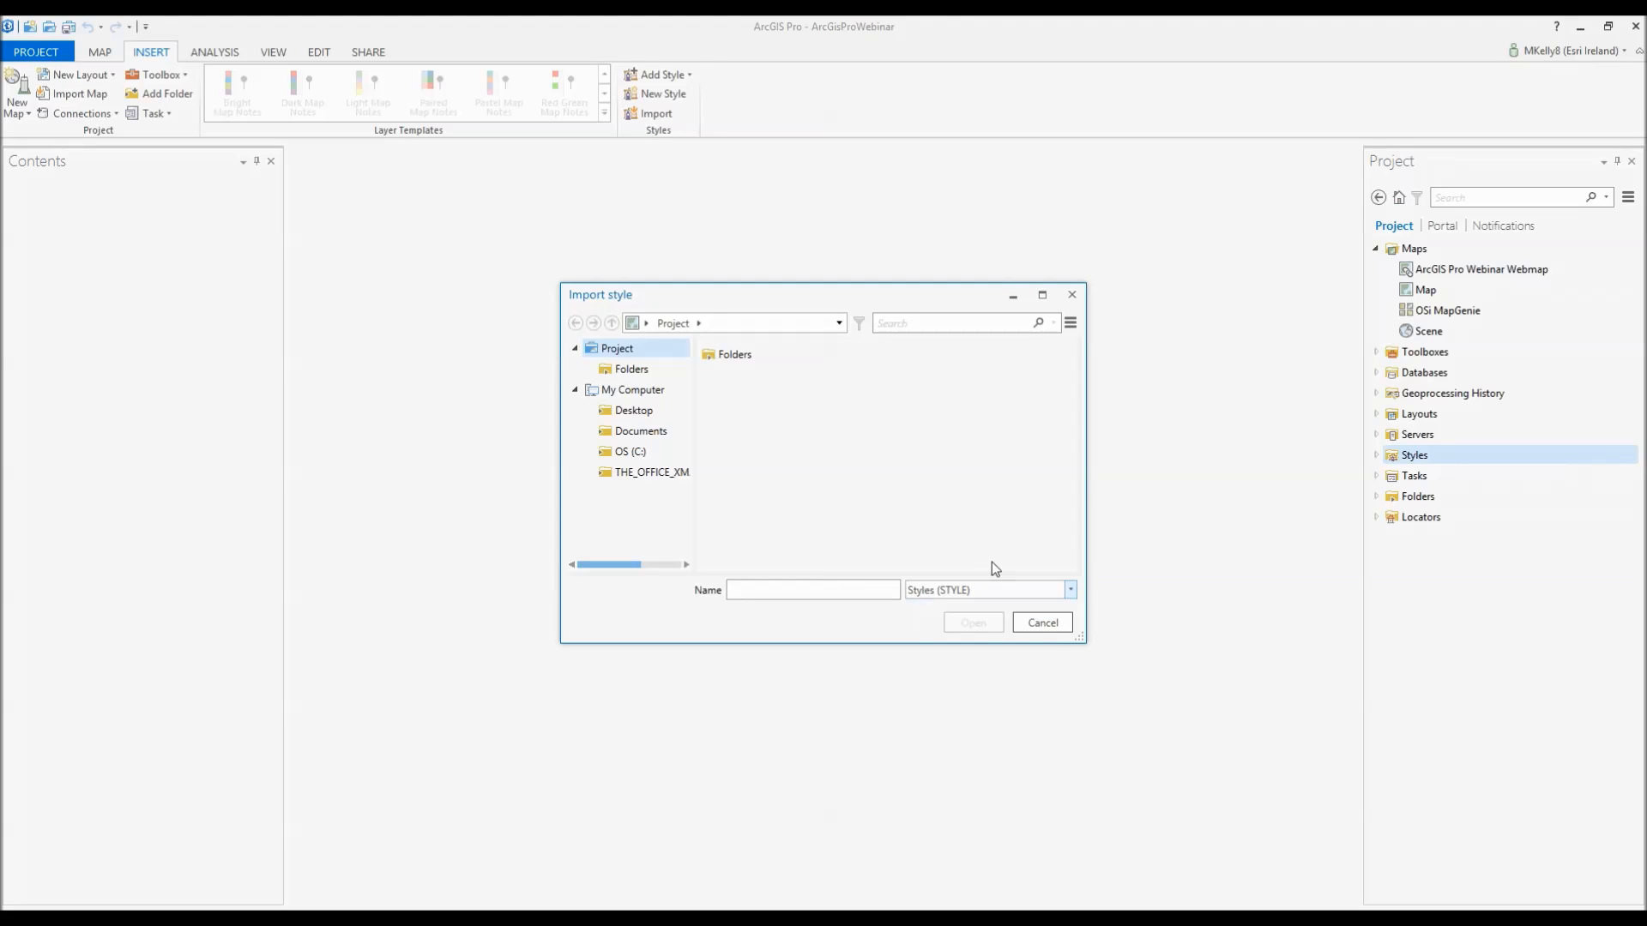
click(1045, 624)
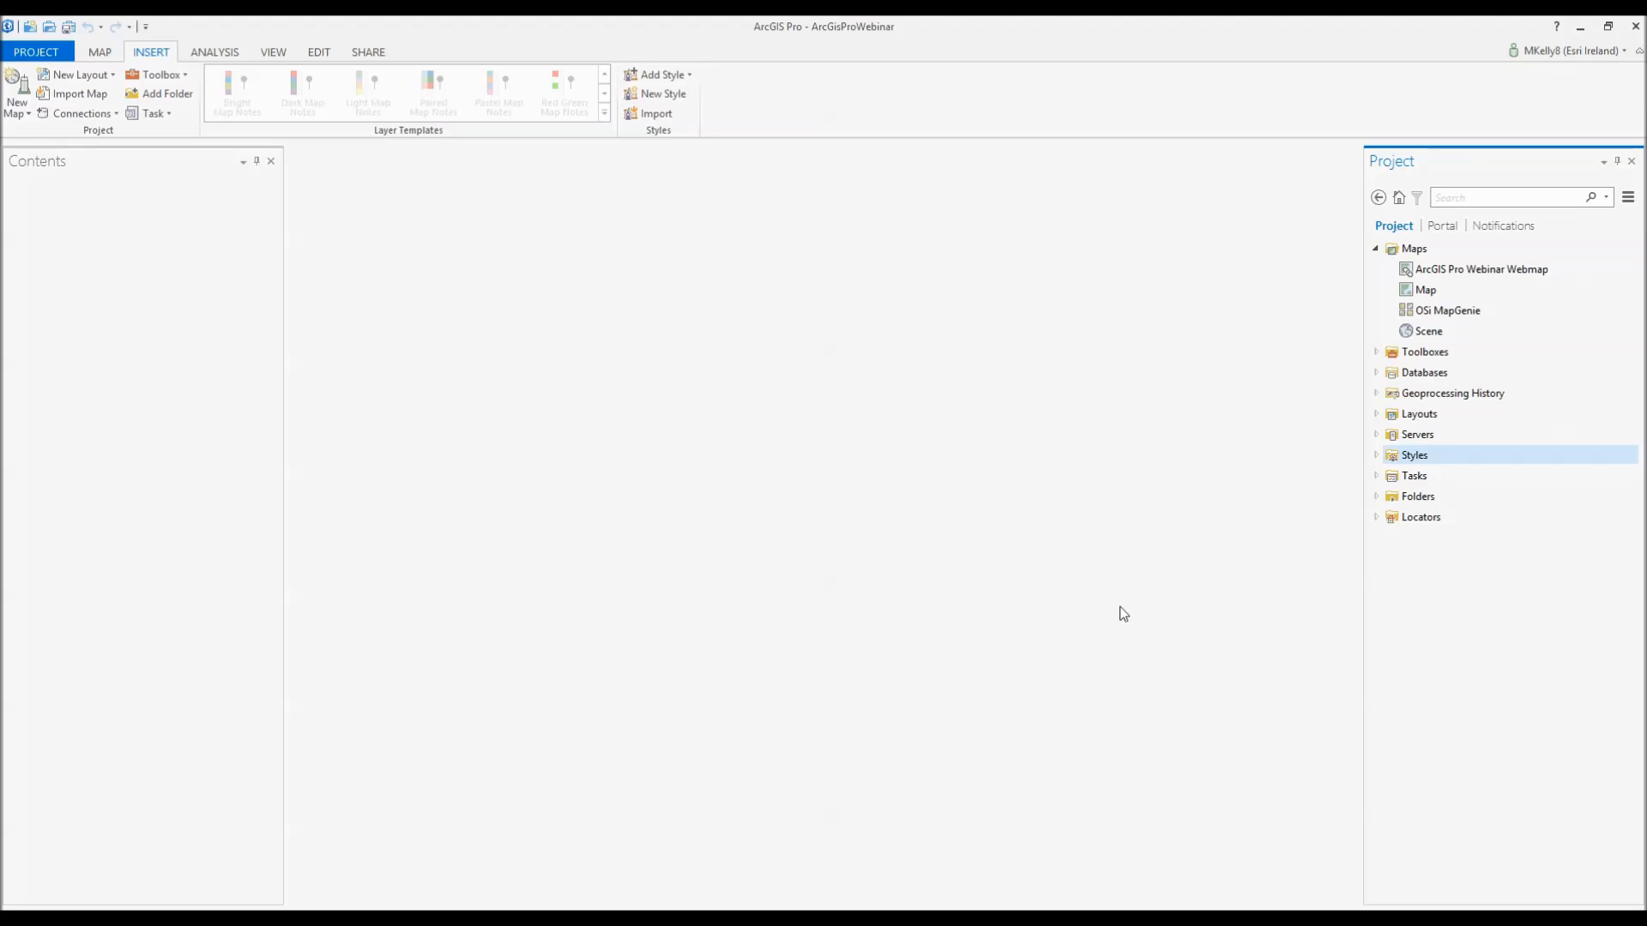
- Open the Geoprocessing pane listed by toolbox and close the Project pane beside it
click(227, 55)
click(229, 86)
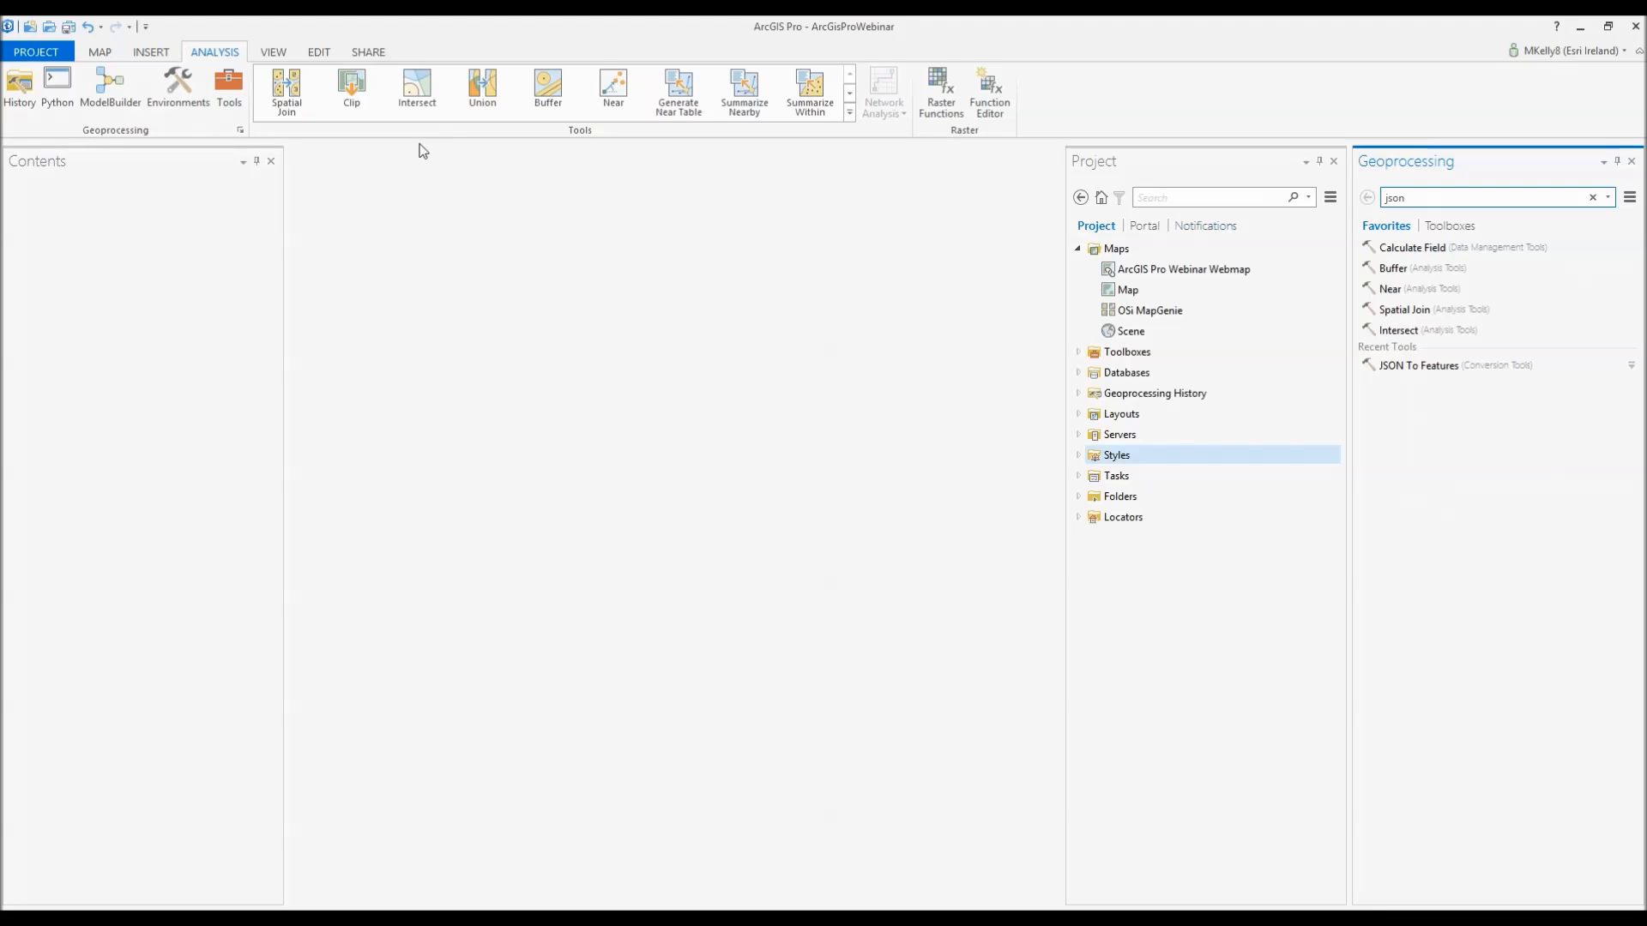
click(1334, 162)
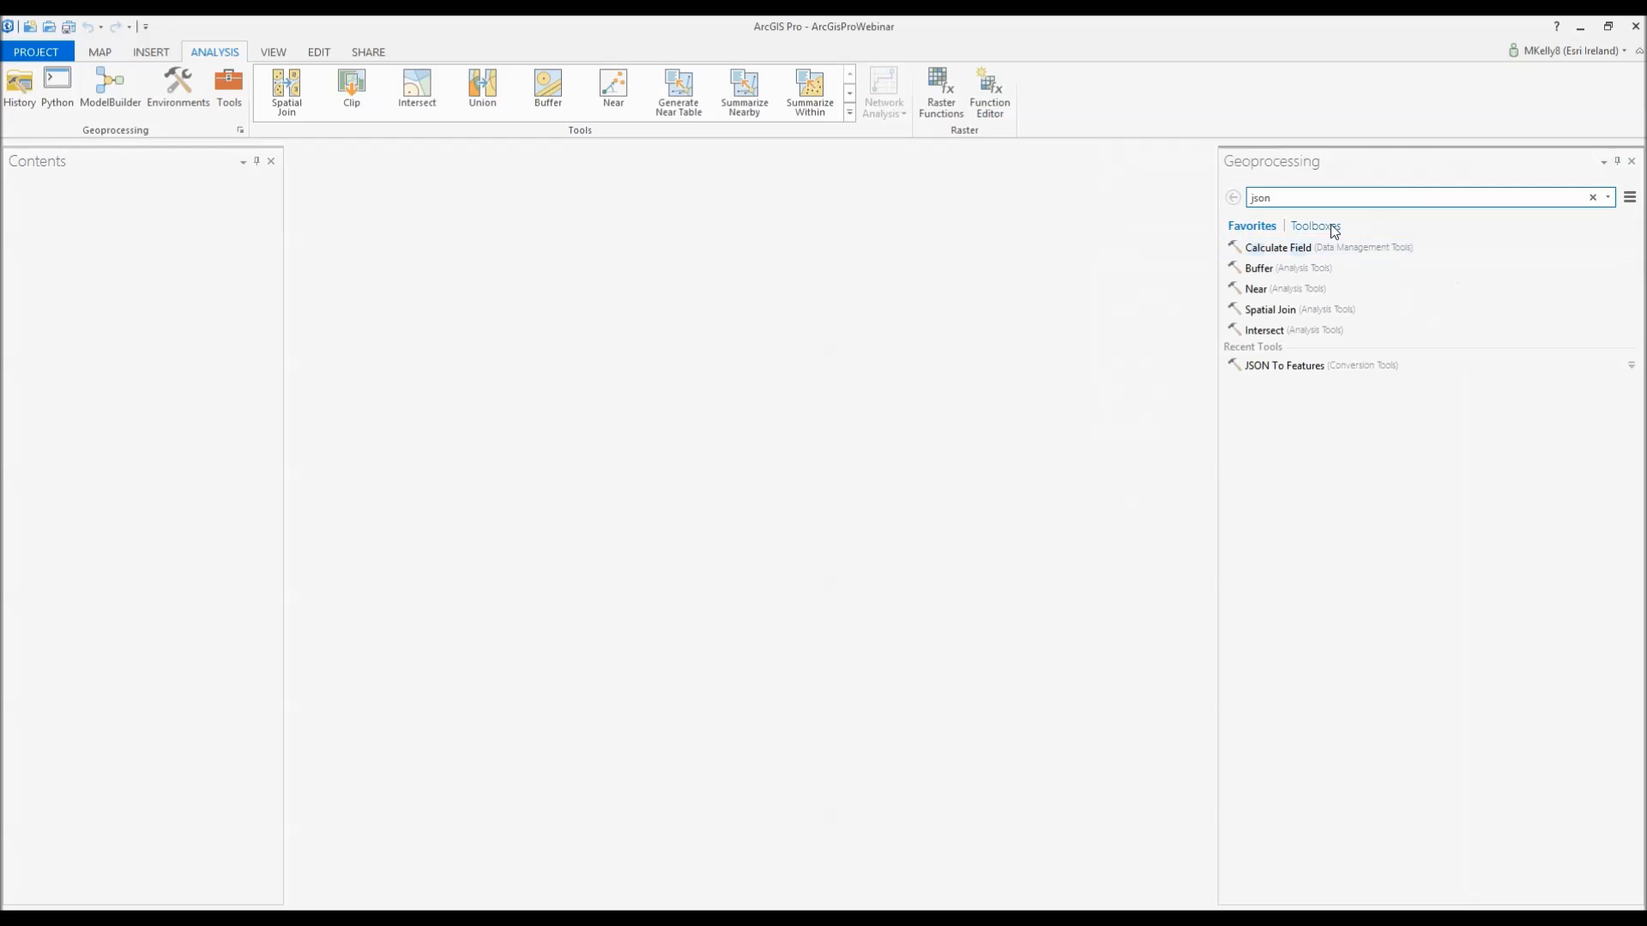
click(1330, 225)
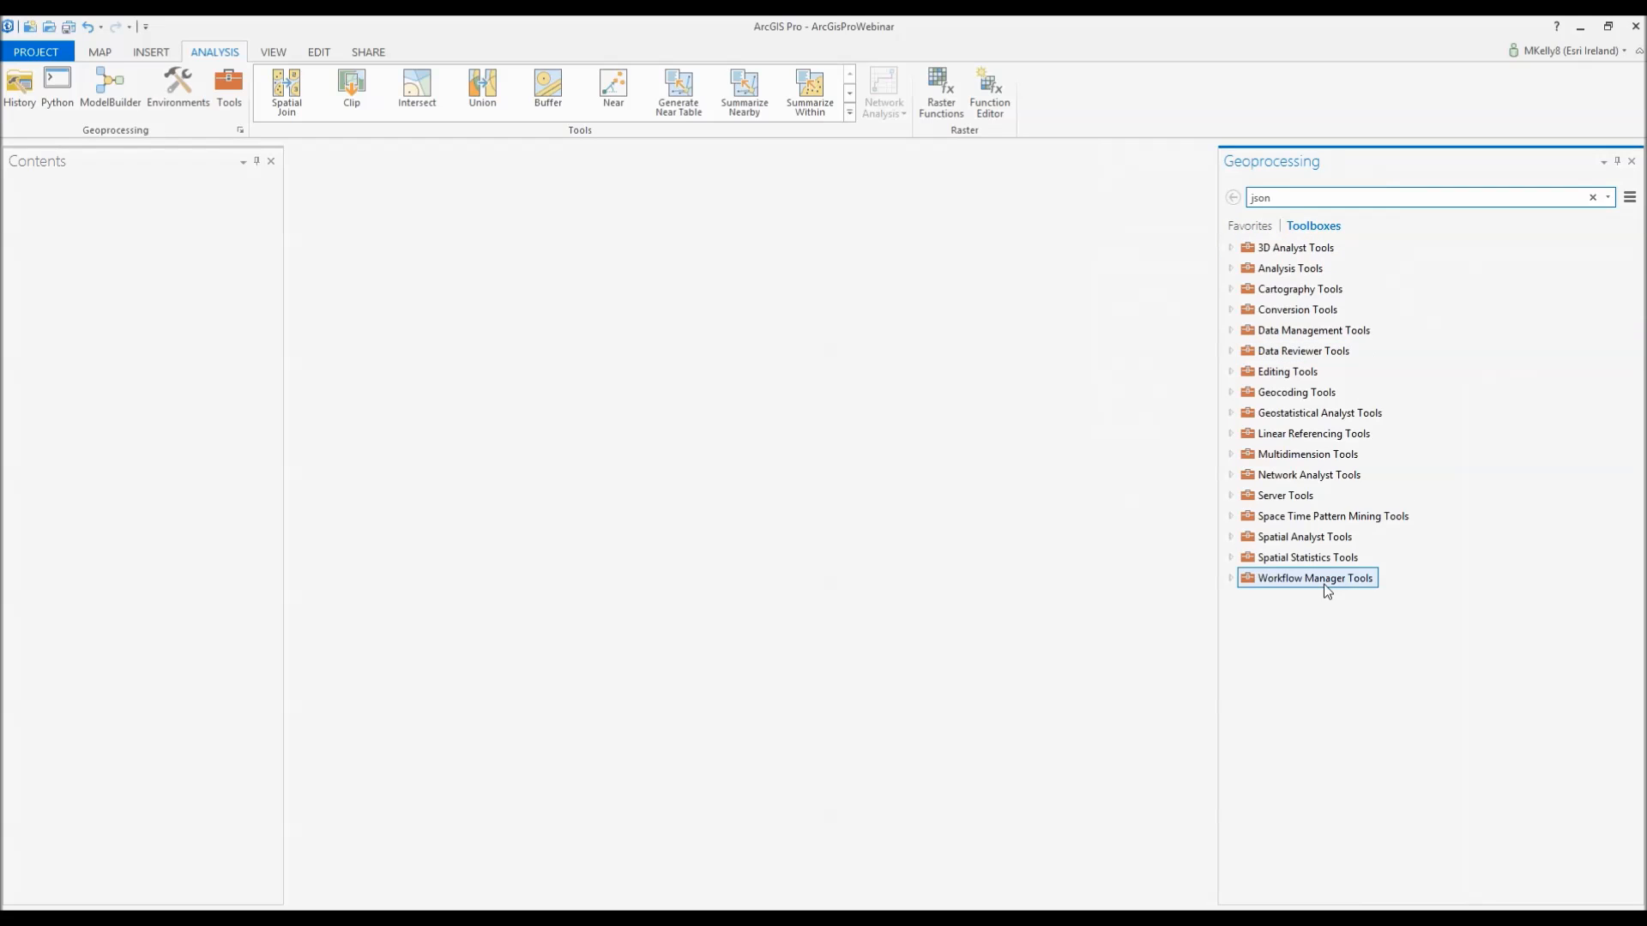
- Browse the Interpolation tools of Spatial Analyst and the toolsets of the Workflow Manager and Spatial Statistics toolboxes
mouse_move(1294, 270)
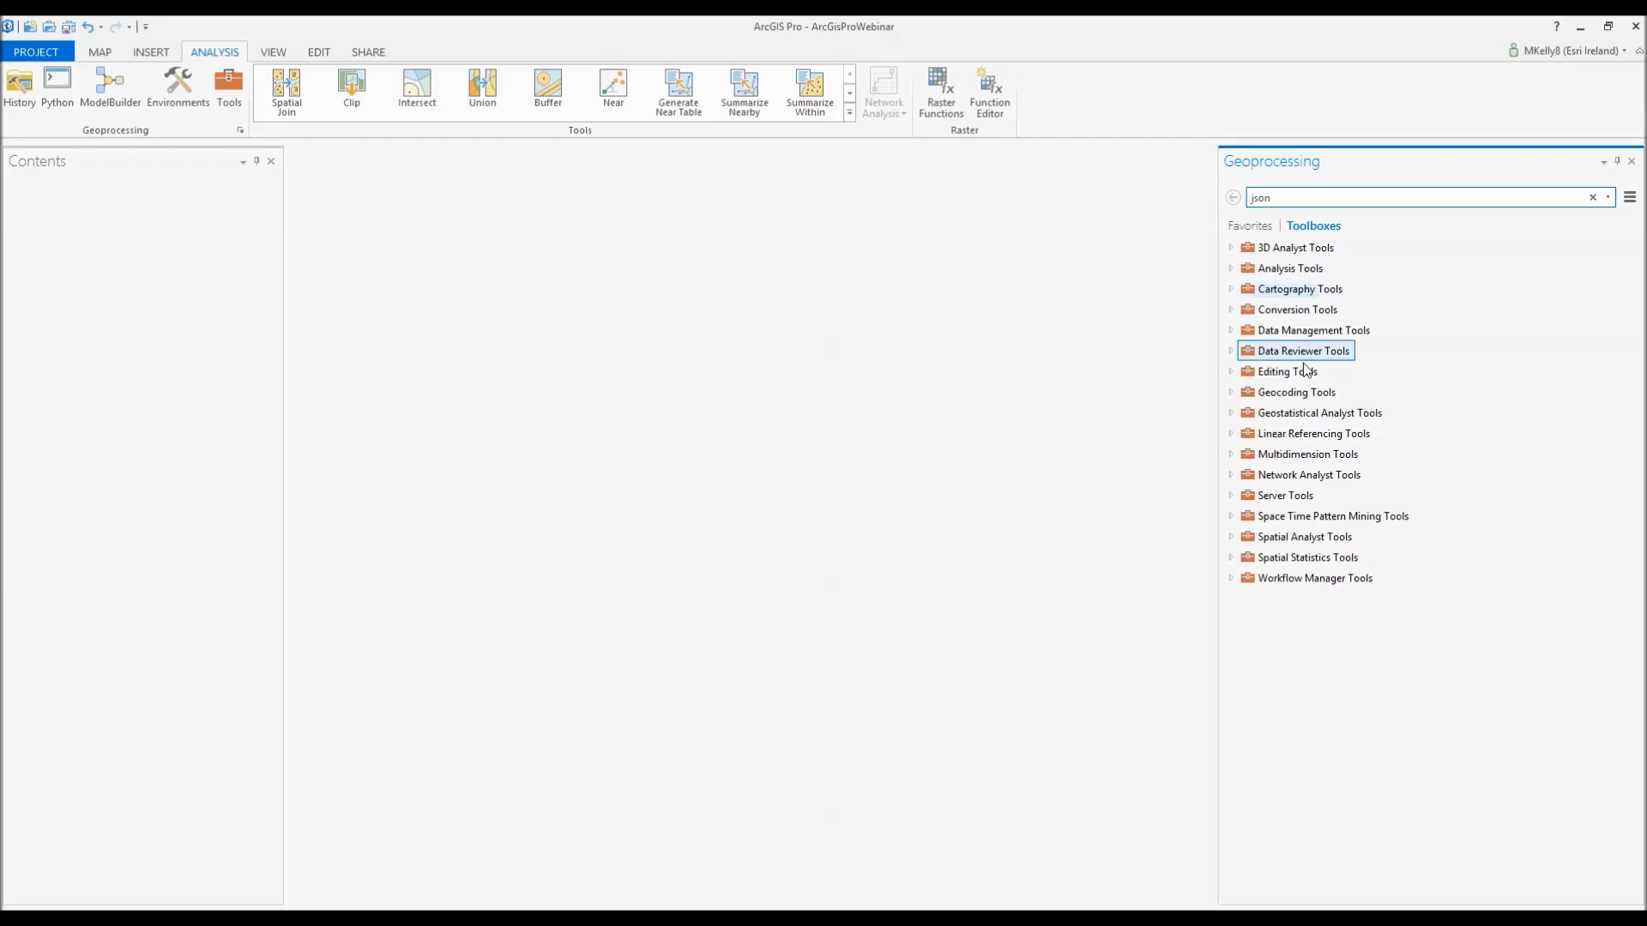
click(1233, 544)
scroll(1353, 463, down, 3)
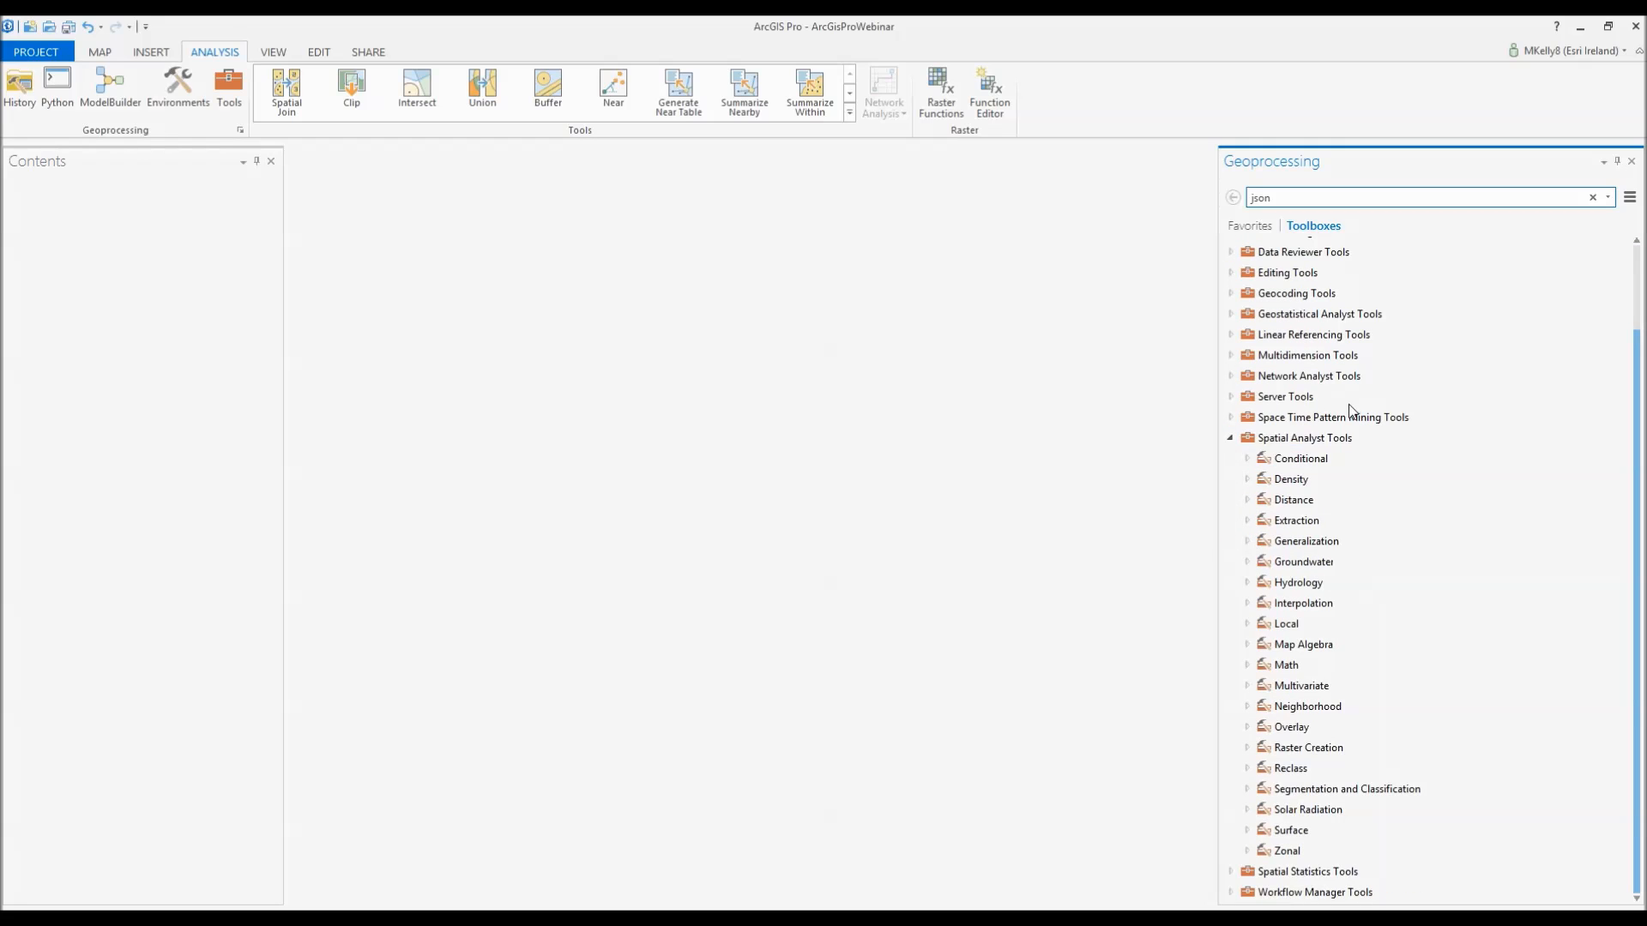
click(1247, 604)
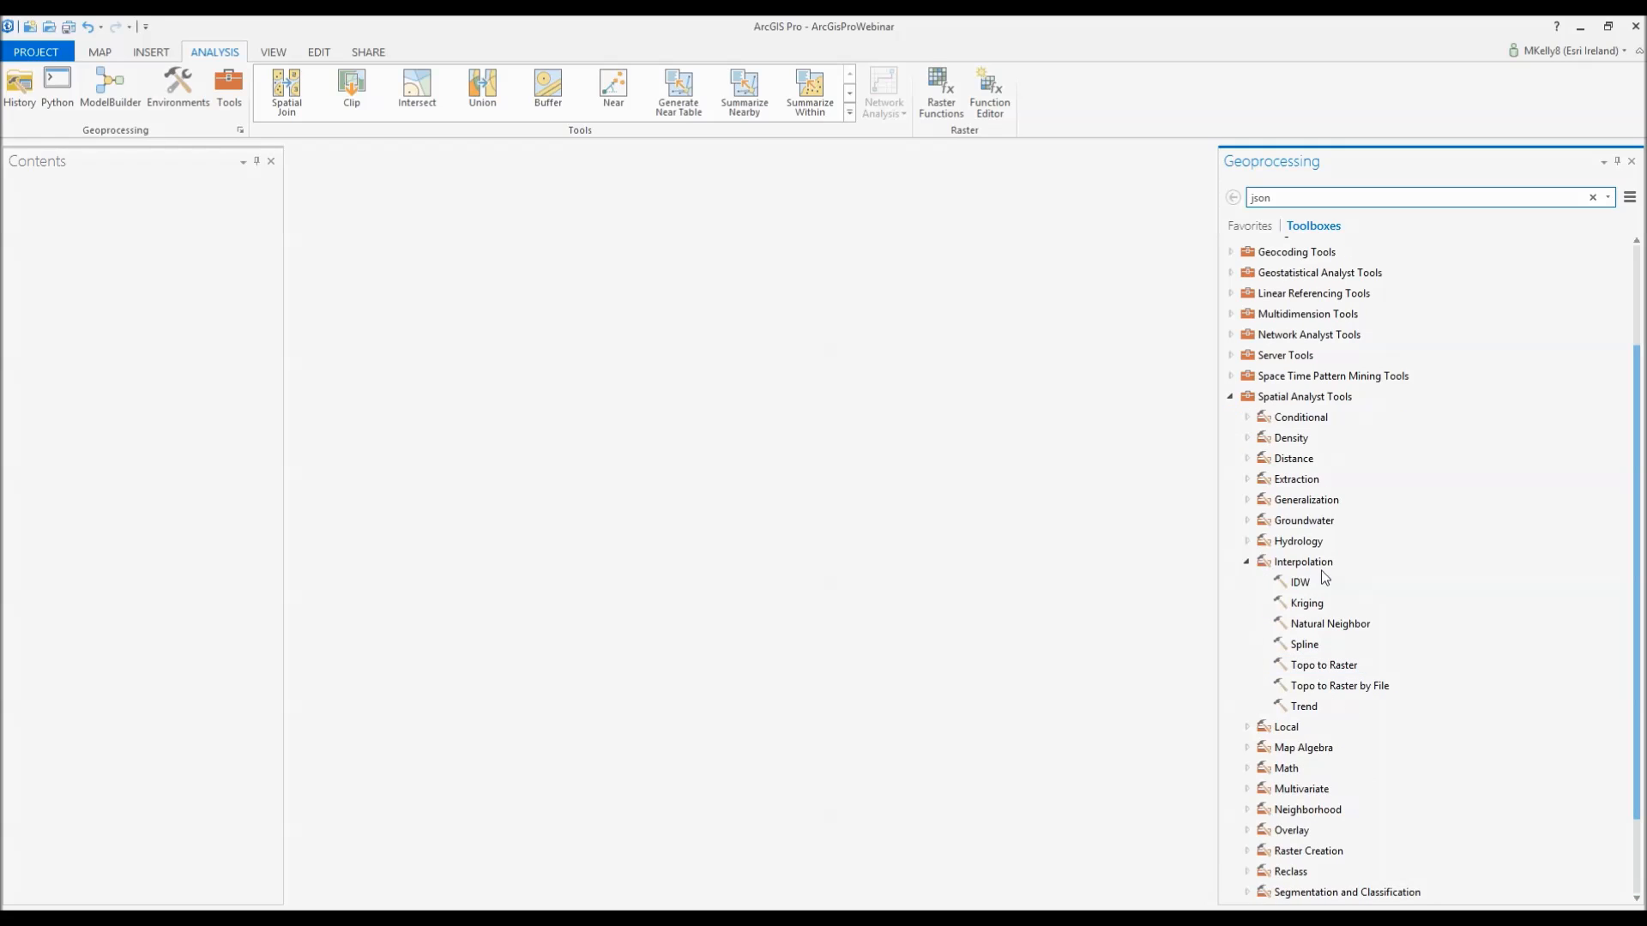
scroll(1338, 626, up, 2)
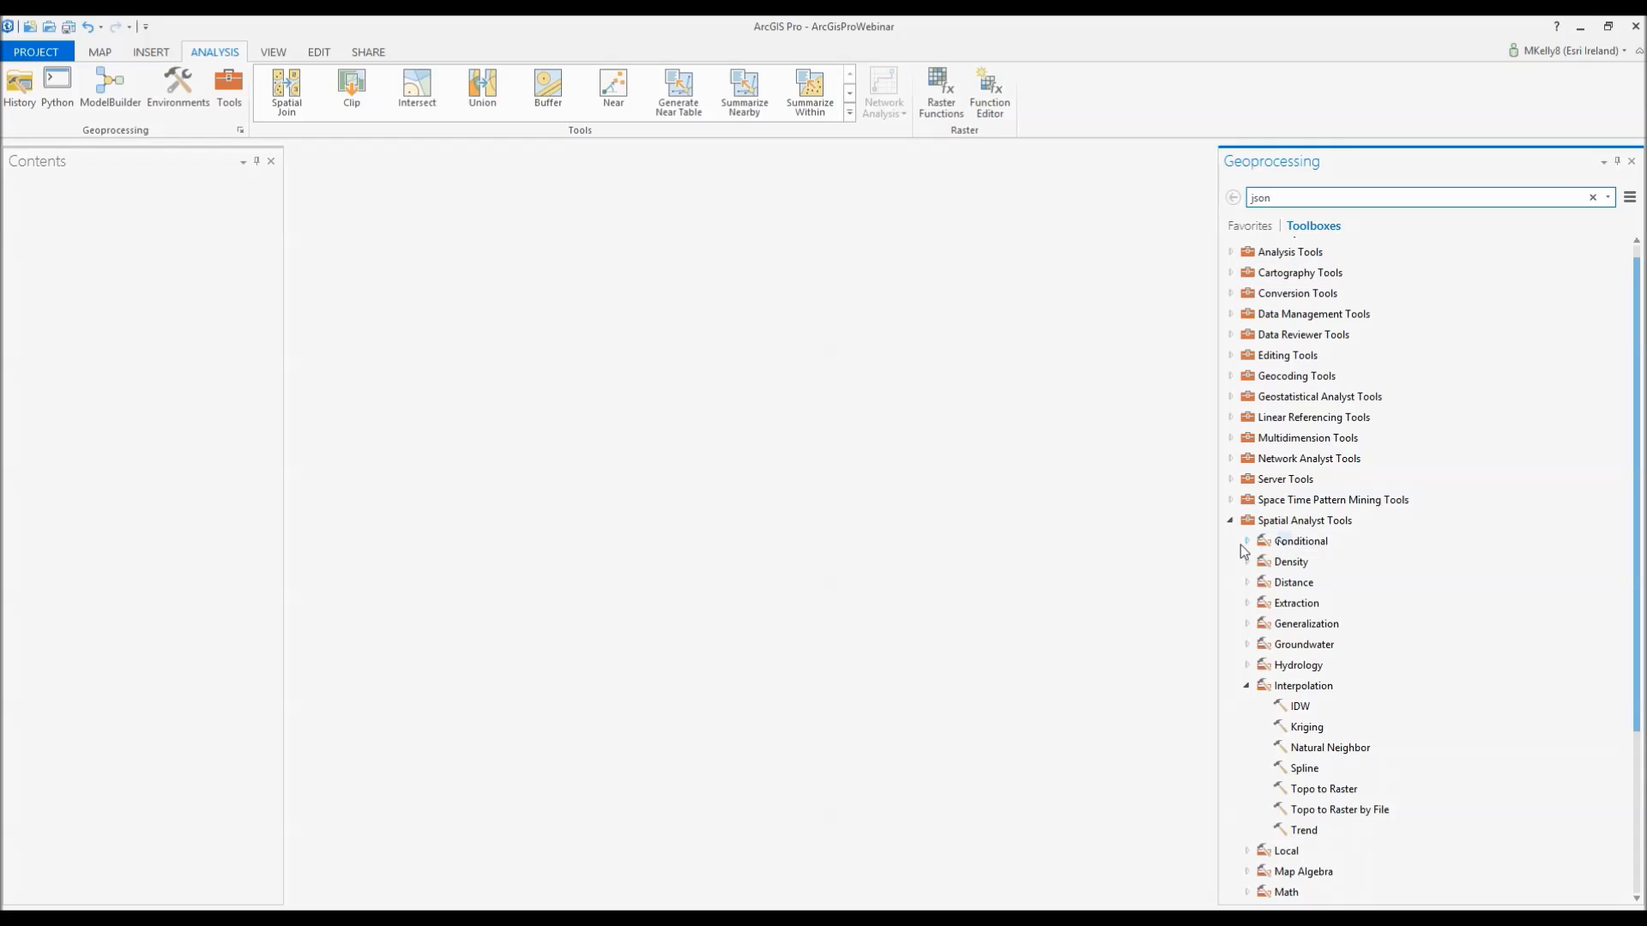
click(1231, 520)
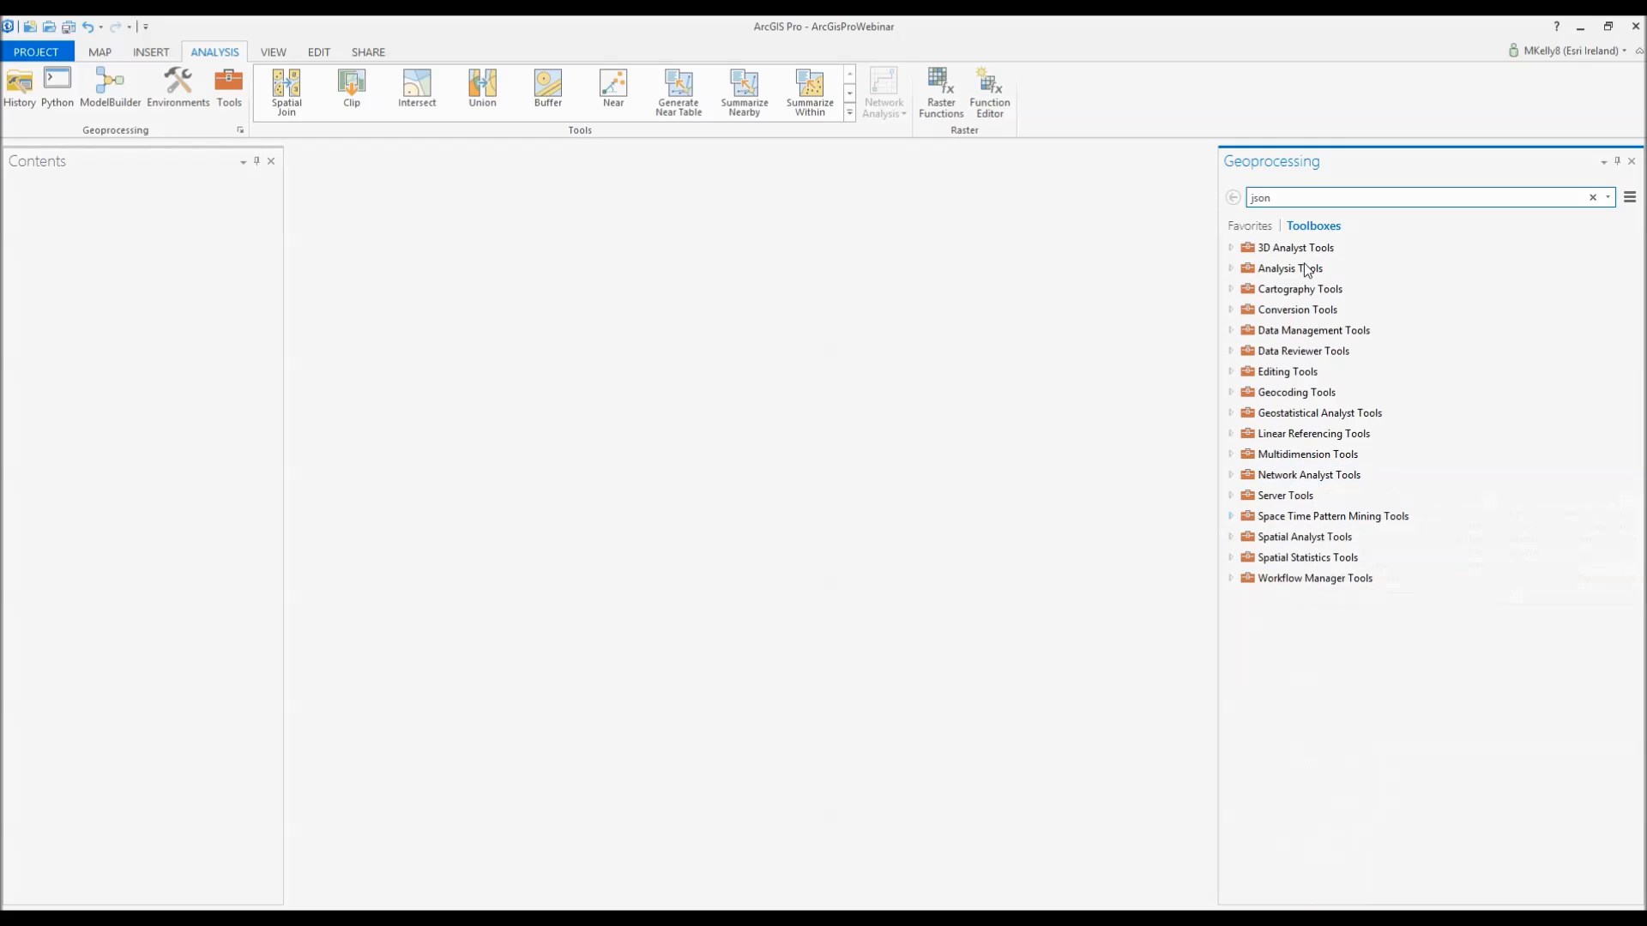
click(1231, 579)
click(1232, 559)
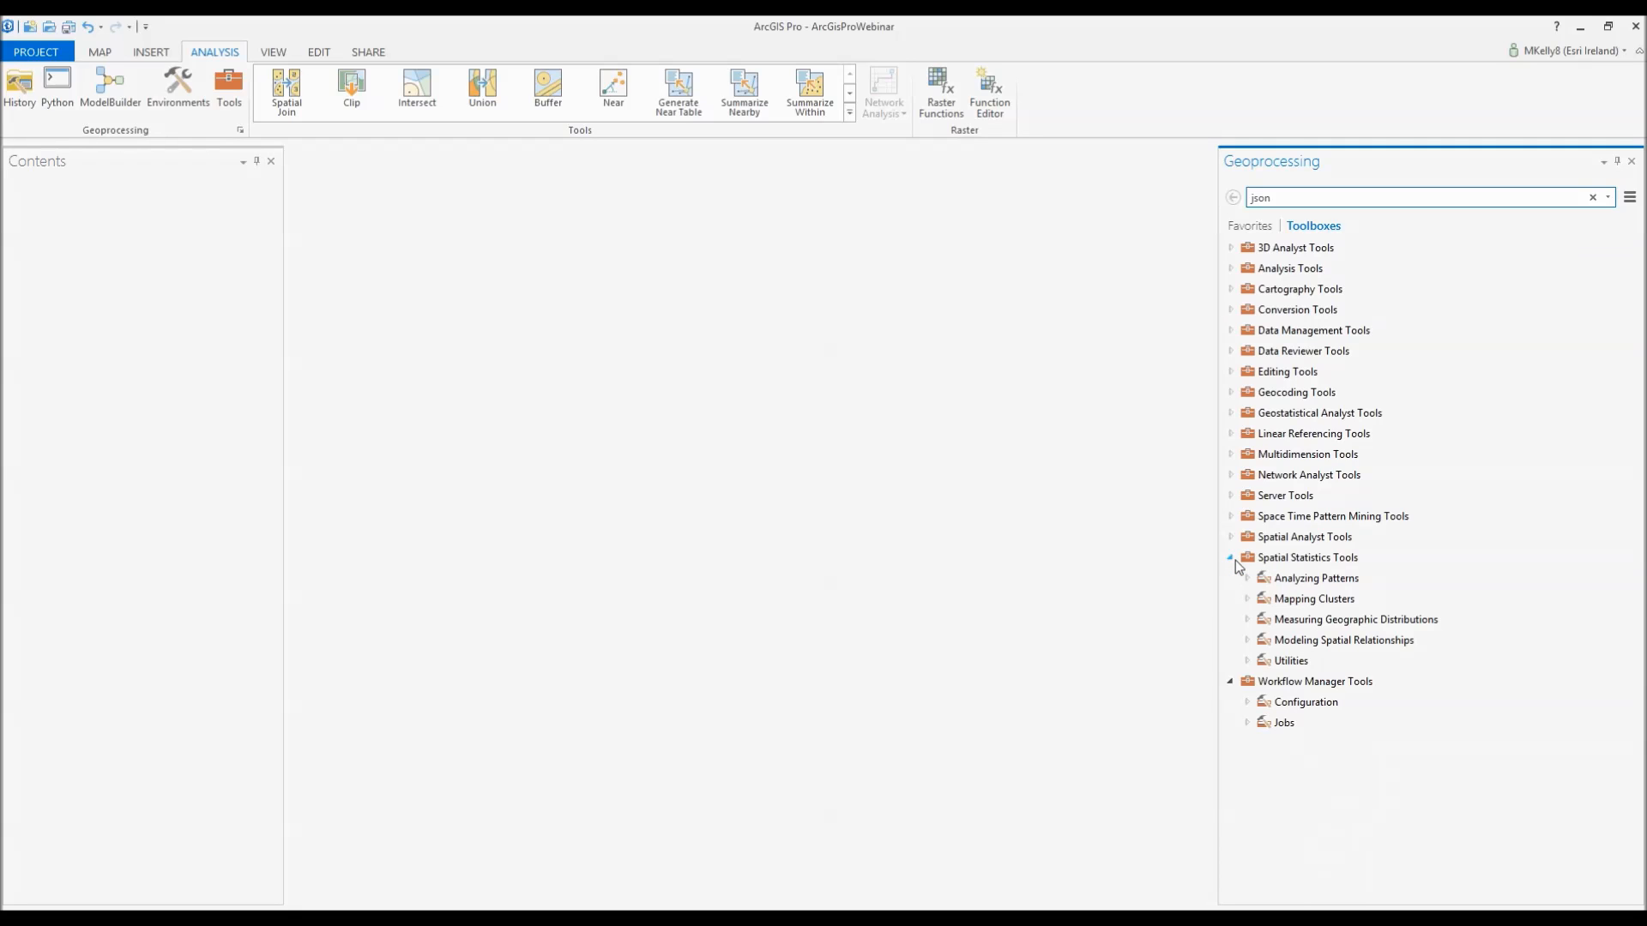